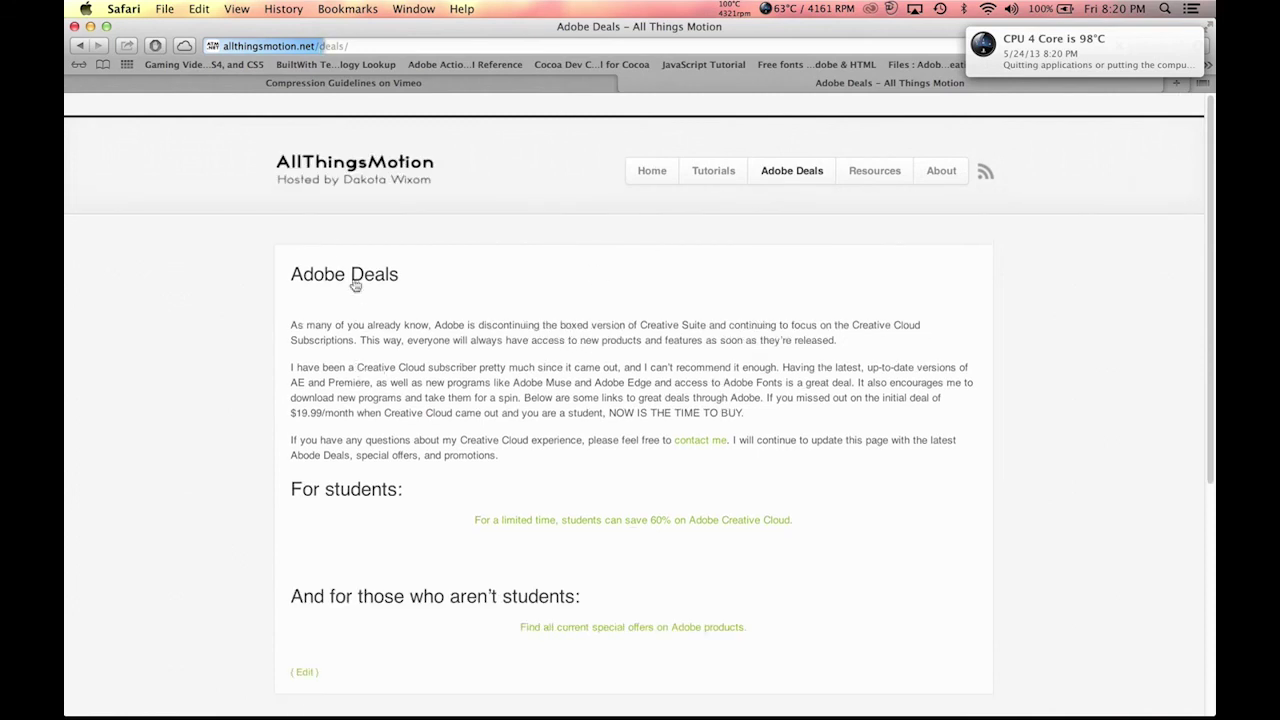
Step: Look over the Adobe Deals page, including the offers for students and for non-students
scroll(408, 345, "down", 5)
scroll(407, 348, "up", 3)
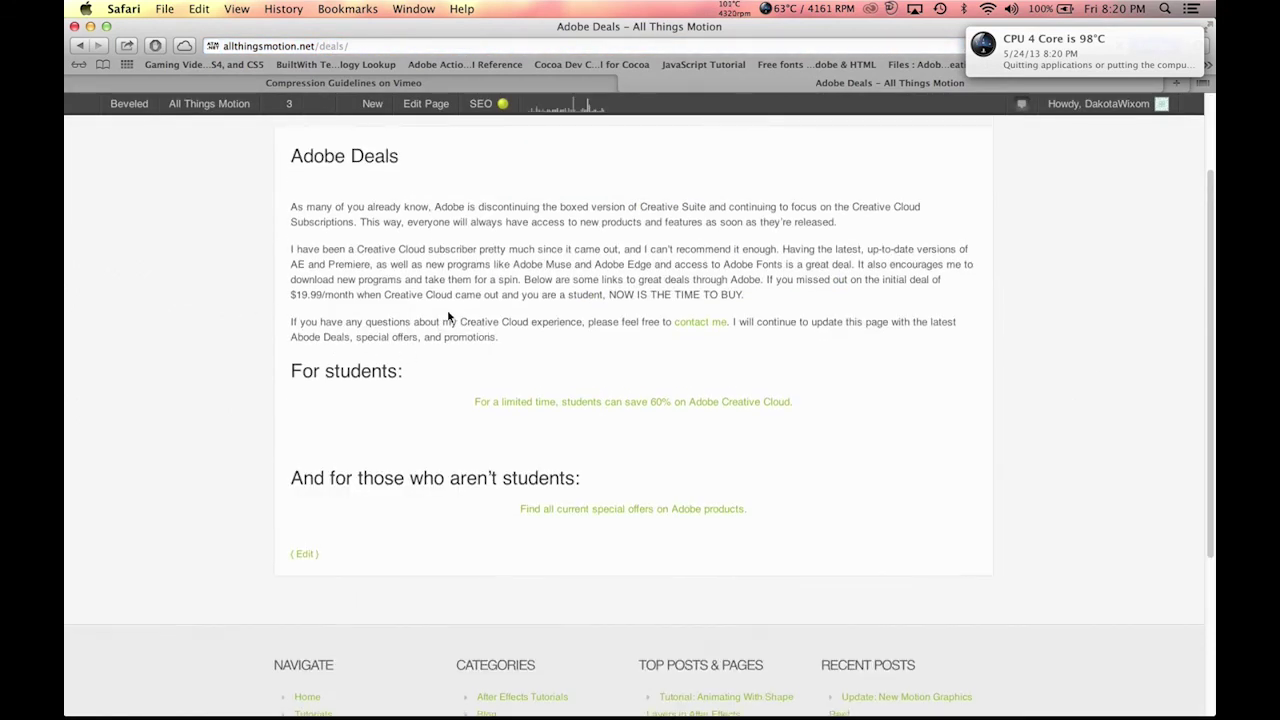
scroll(345, 362, "up", 3)
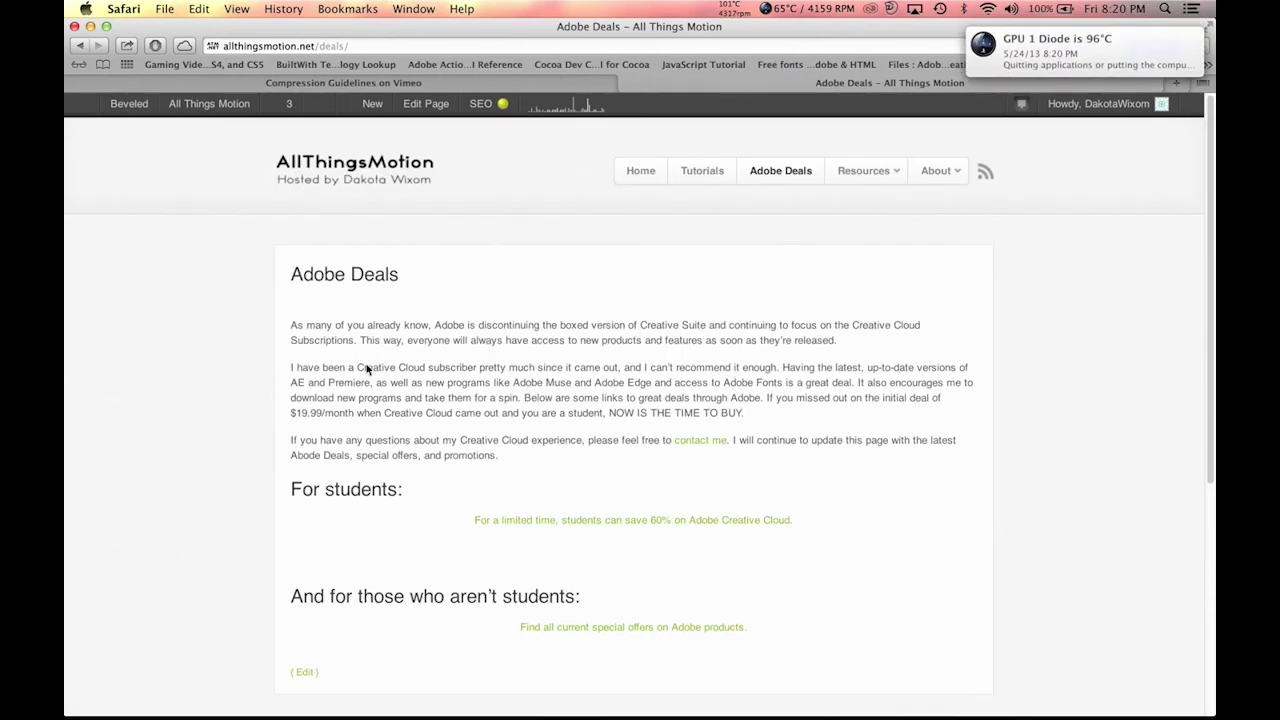
scroll(575, 425, "down", 5)
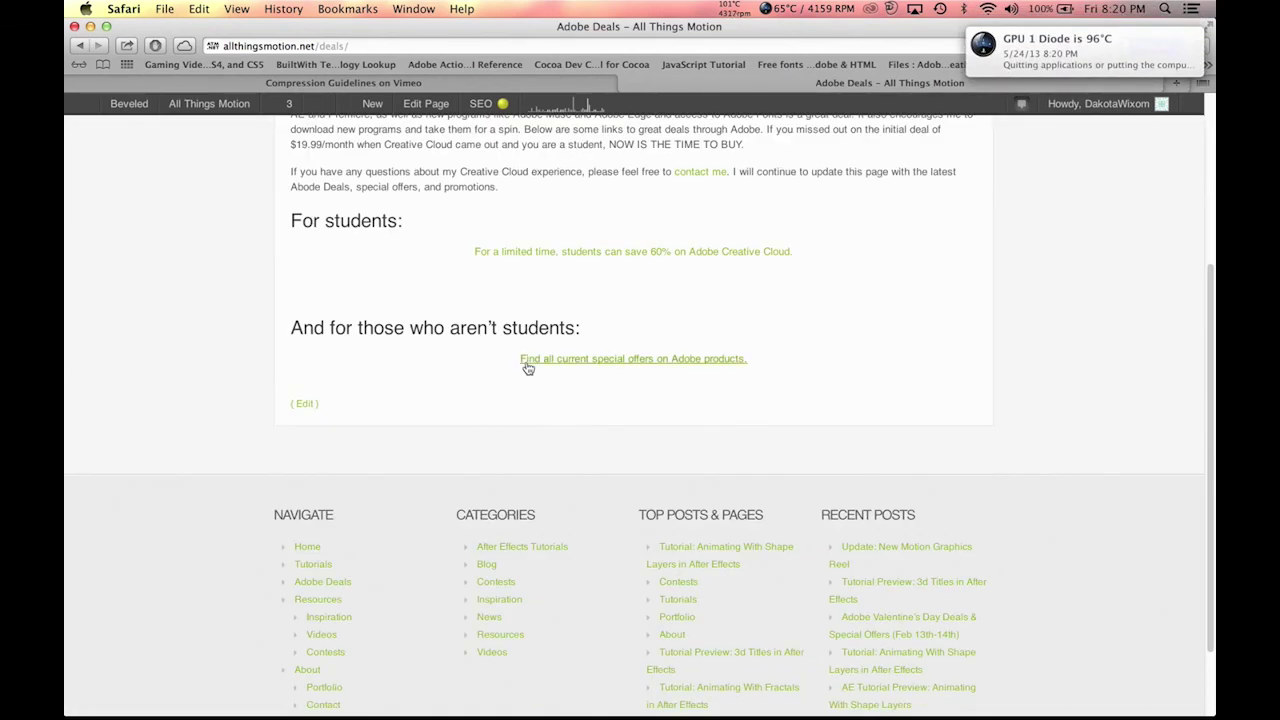
scroll(528, 369, "up", 6)
Step: Switch to After Effects and close the two temperature monitors running in the system menu bar
mouse_move(880, 705)
left_click(650, 700)
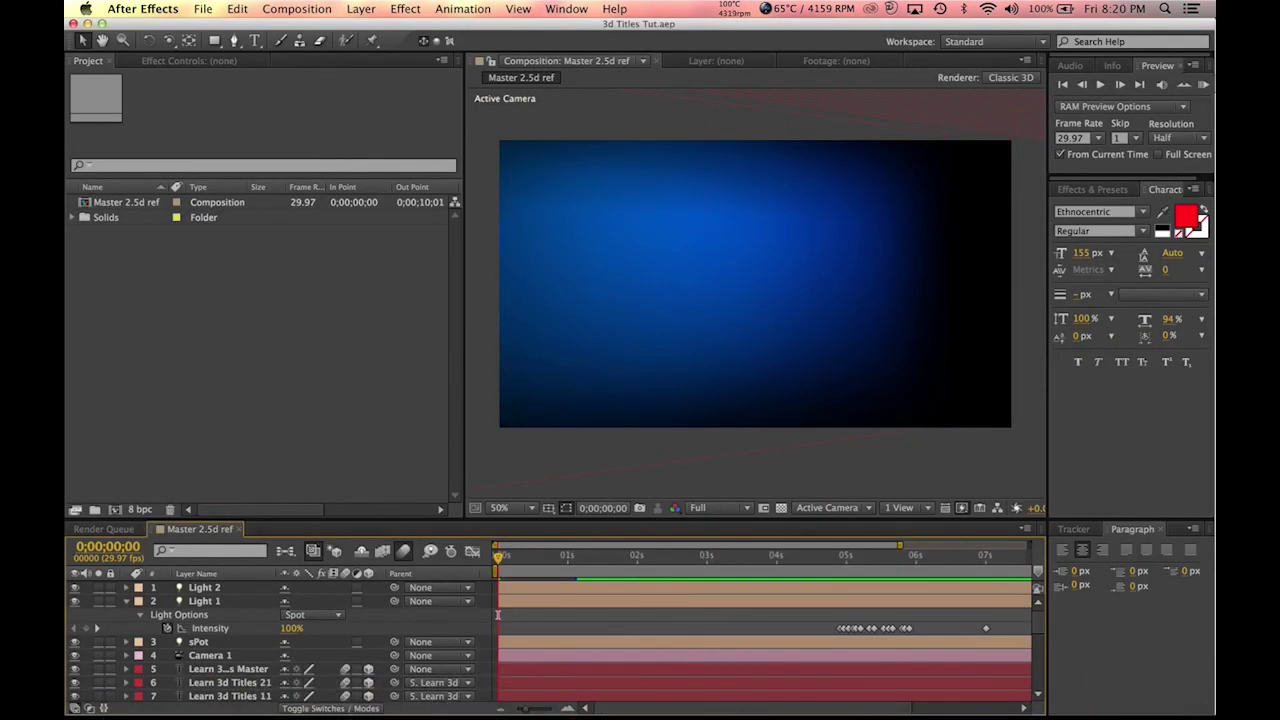
left_click(808, 8)
left_click(786, 118)
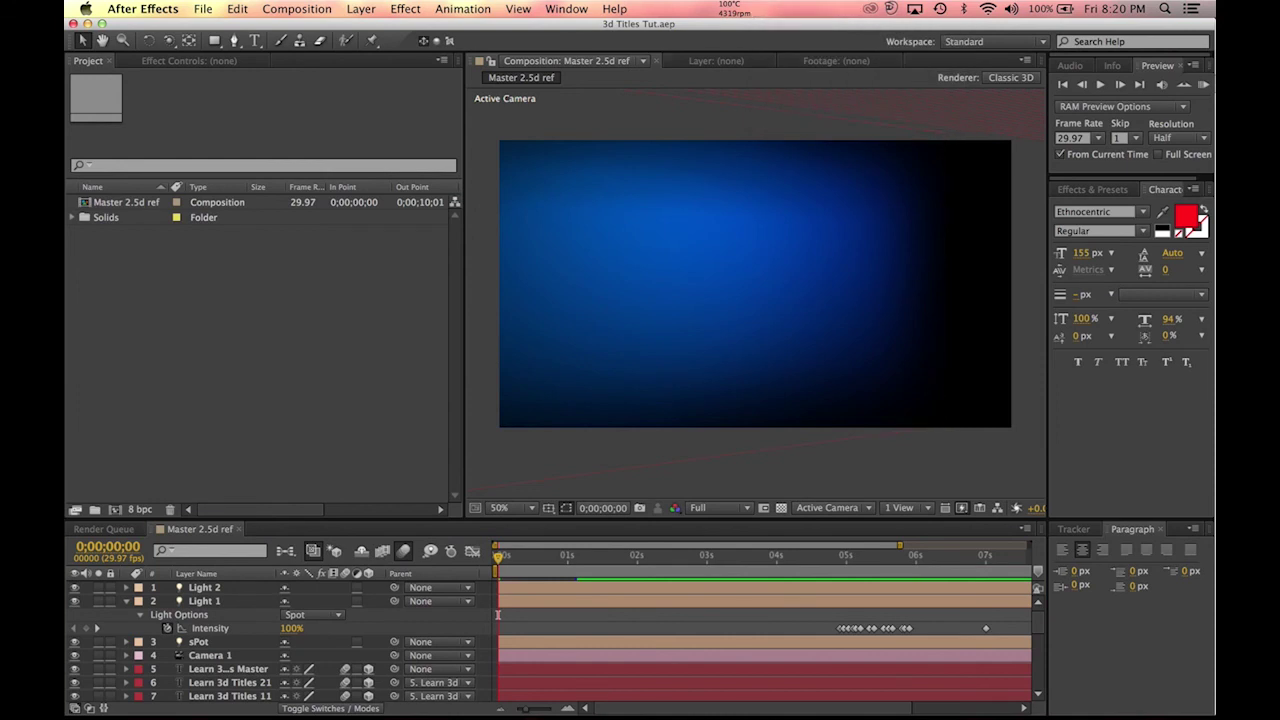
left_click(742, 8)
left_click(756, 150)
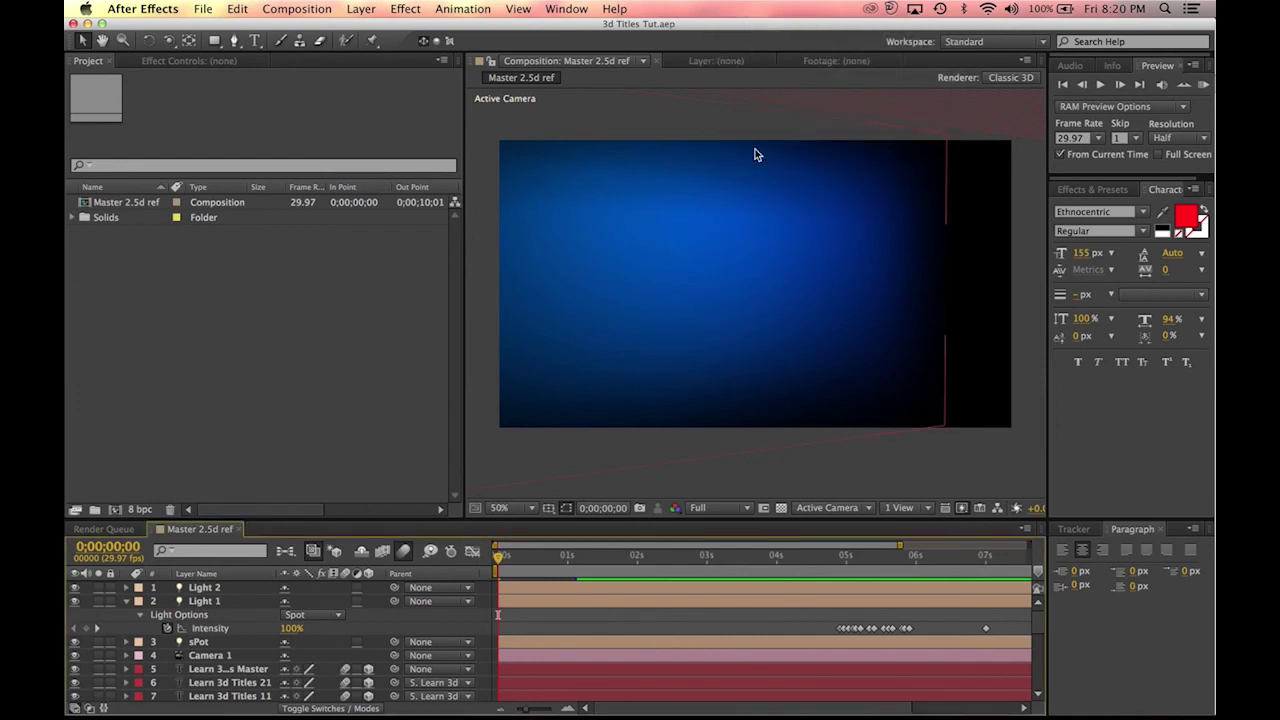
Step: Scrub through the Master 2.5d ref composition to examine the title's depth, camera move and light animation
left_click(229, 381)
left_click(561, 557)
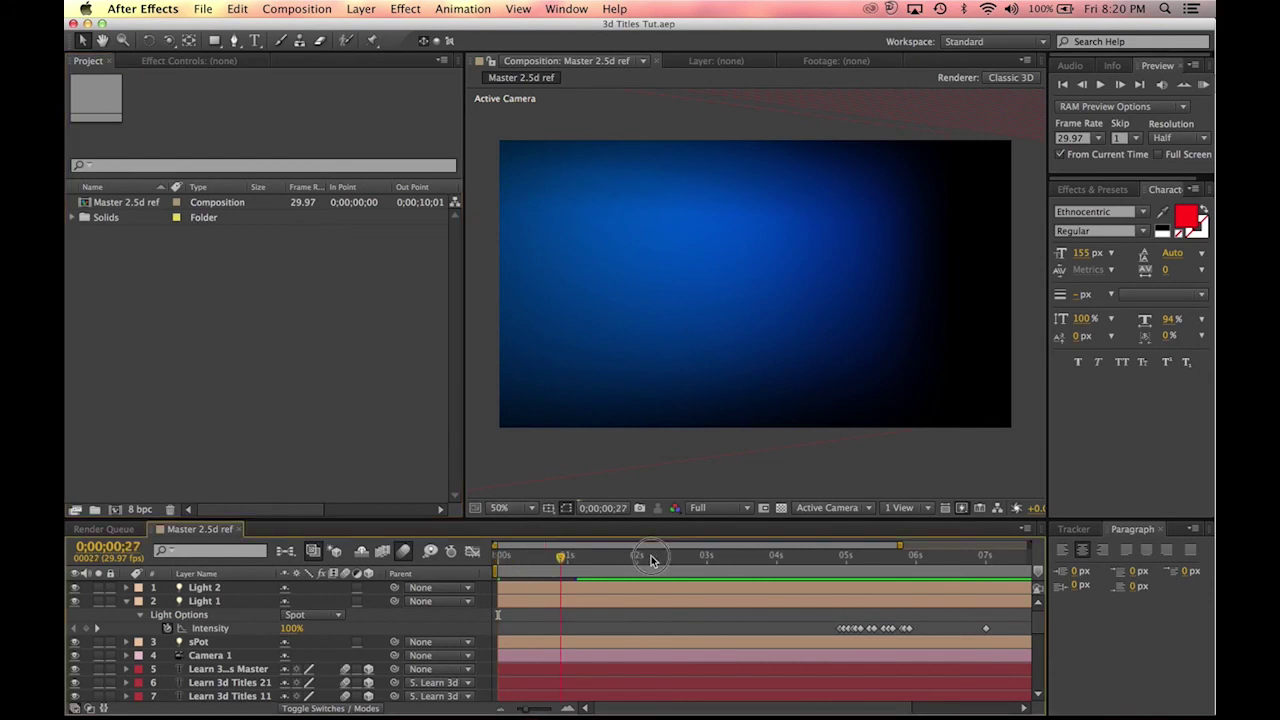
left_click_drag(668, 560, 688, 560)
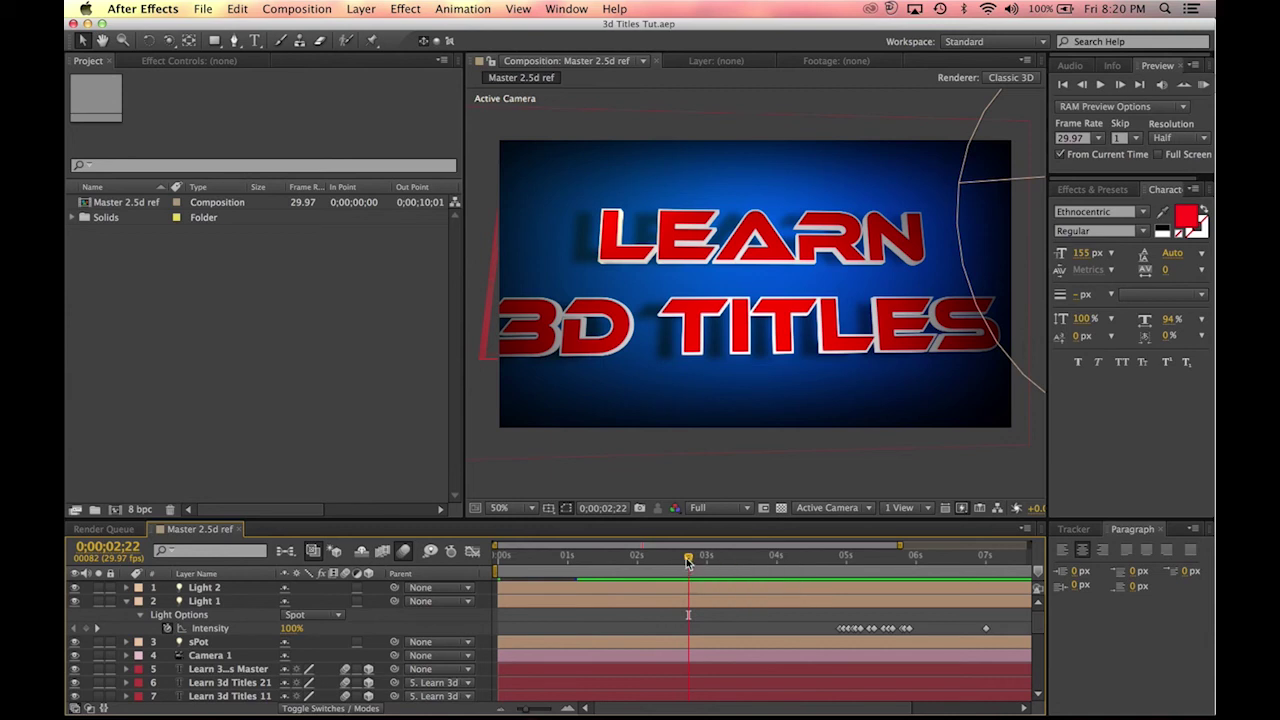
left_click_drag(688, 563, 730, 565)
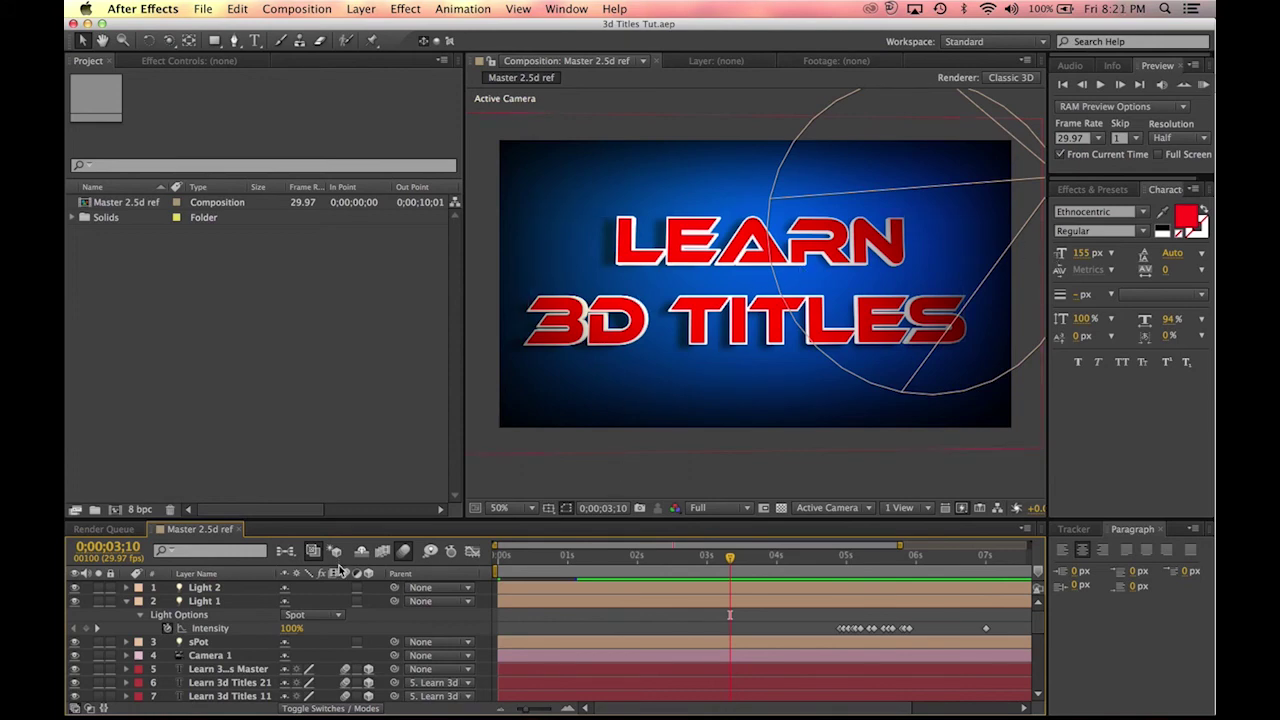
mouse_move(600, 555)
left_mouse_down()
mouse_move(778, 557)
mouse_move(586, 565)
left_mouse_up()
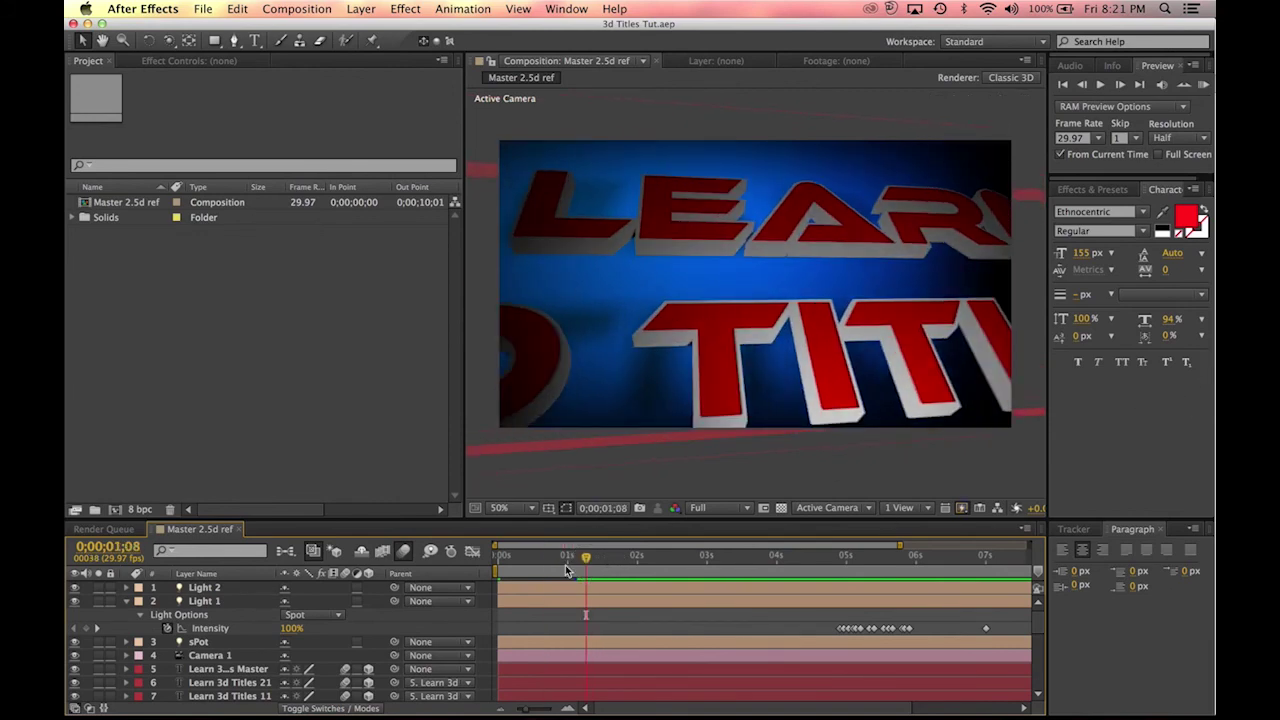
left_click_drag(588, 558, 767, 552)
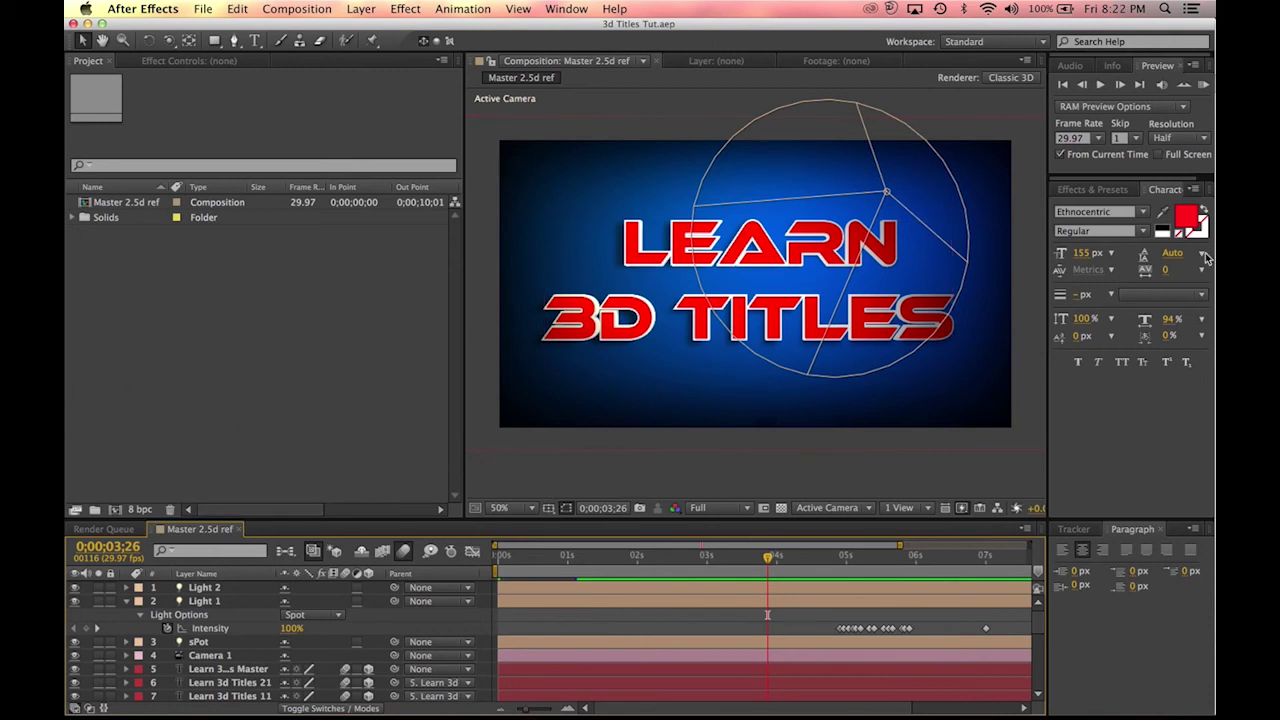
mouse_move(651, 708)
left_click(623, 565)
left_click_drag(631, 566, 883, 546)
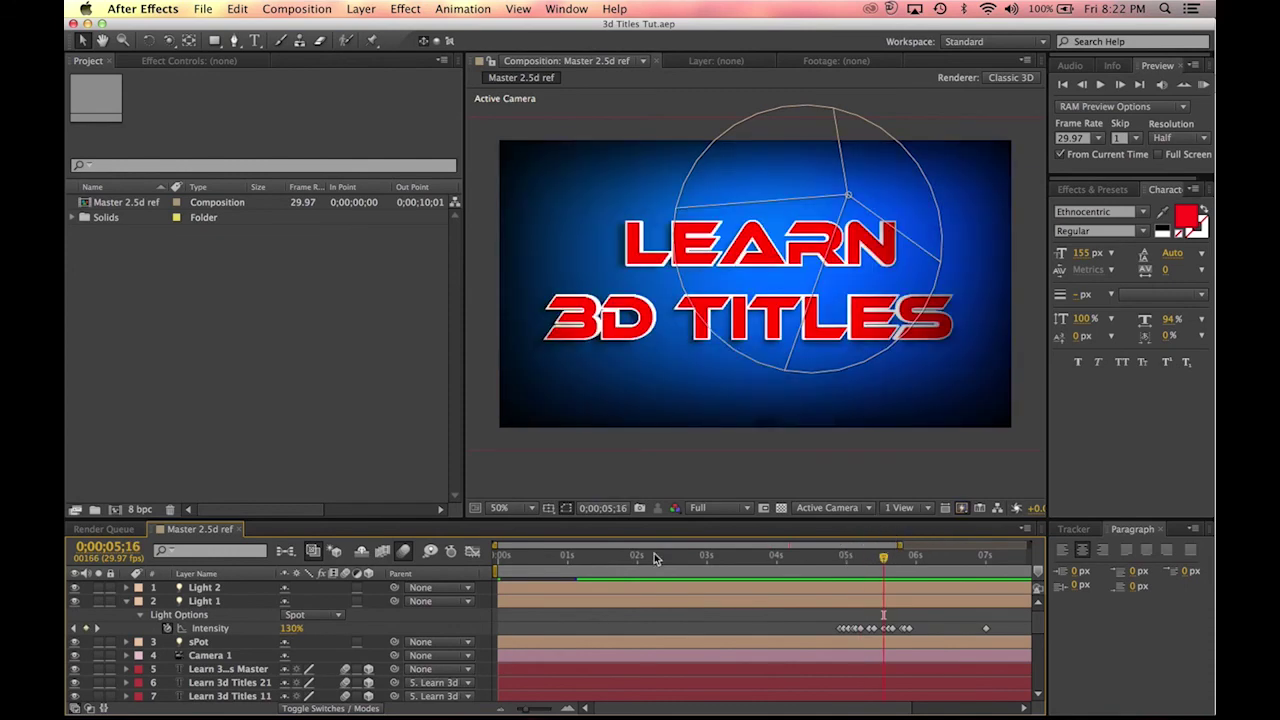
left_click(654, 557)
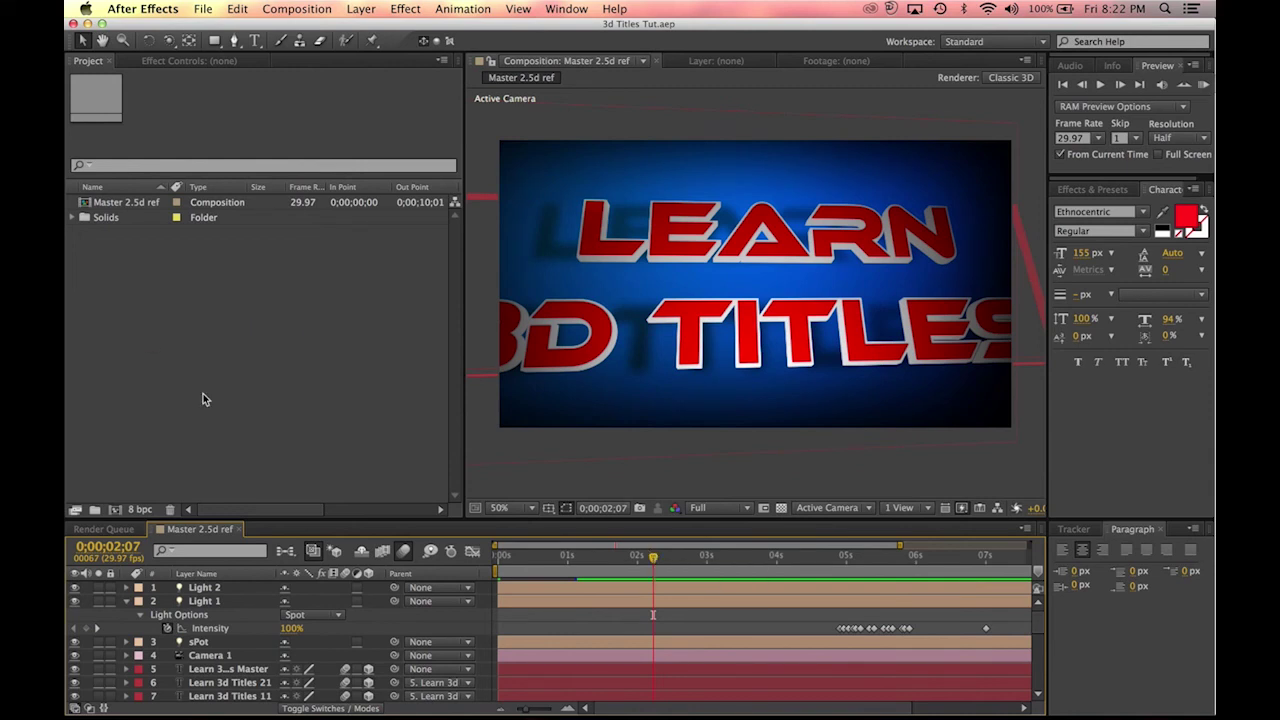
Step: Start a new composition using the HDV/HDTV 720 29.97 preset
left_click(262, 336)
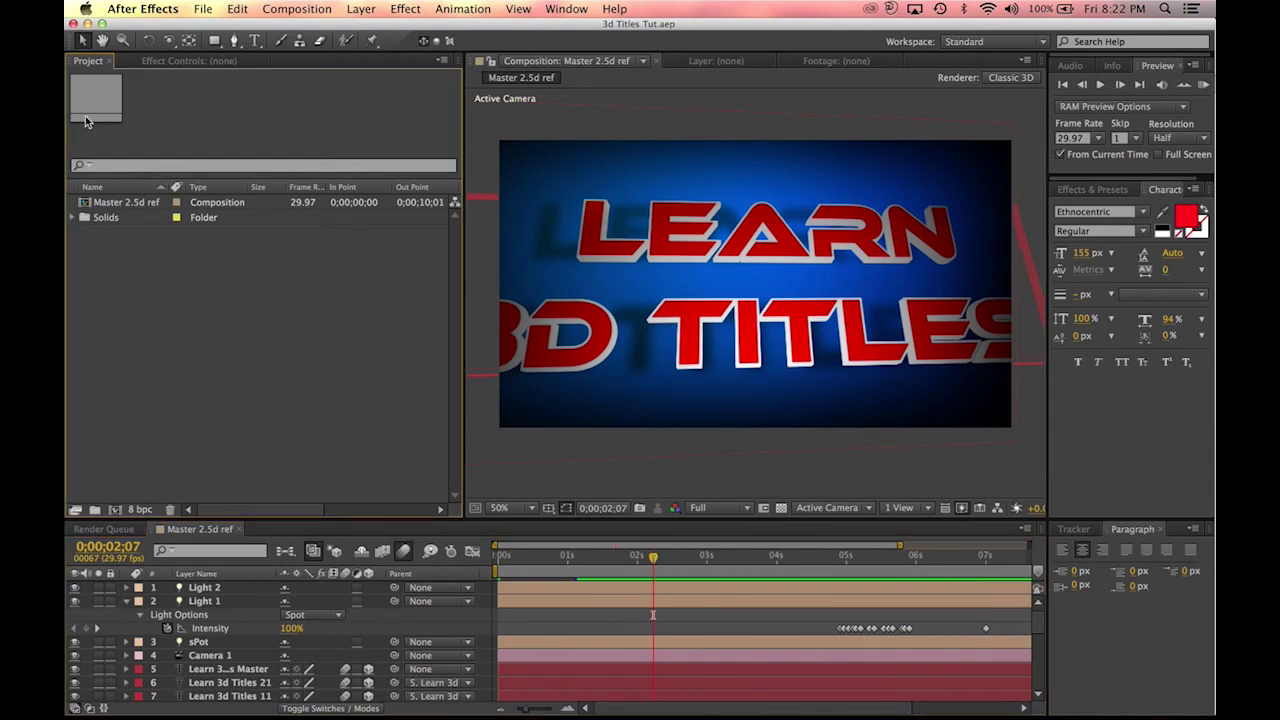
left_click(297, 9)
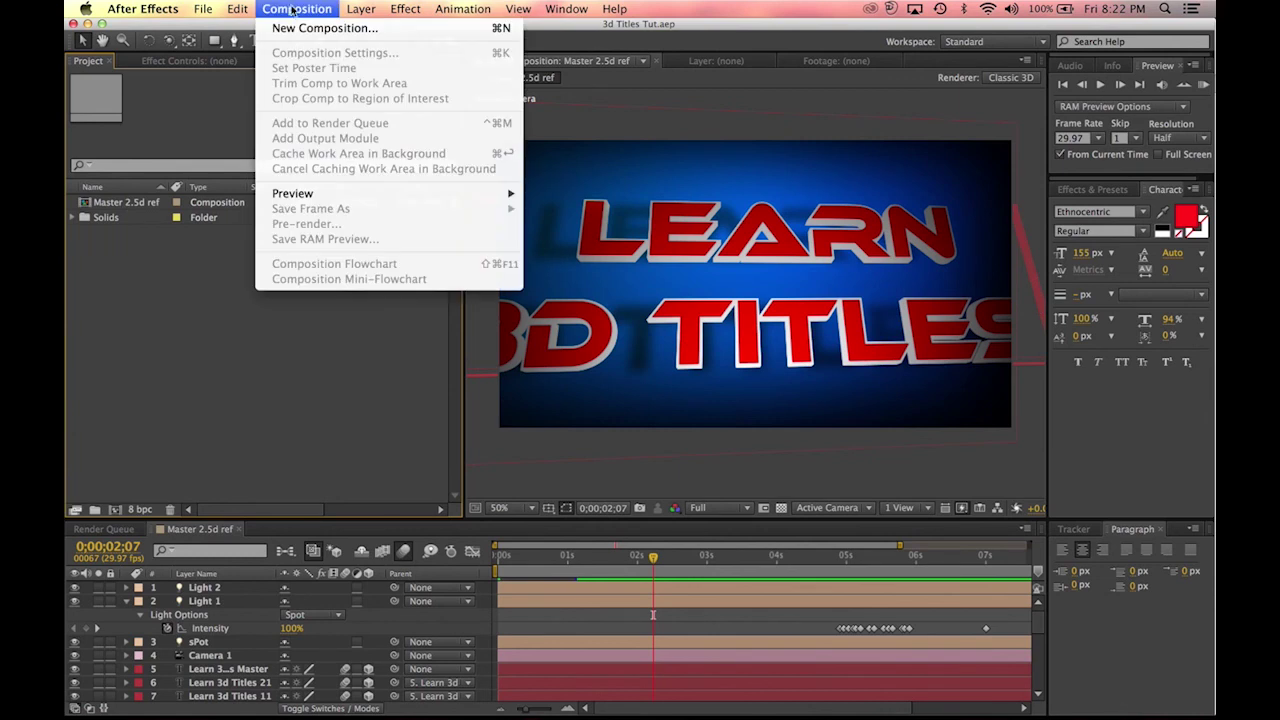
left_click(299, 29)
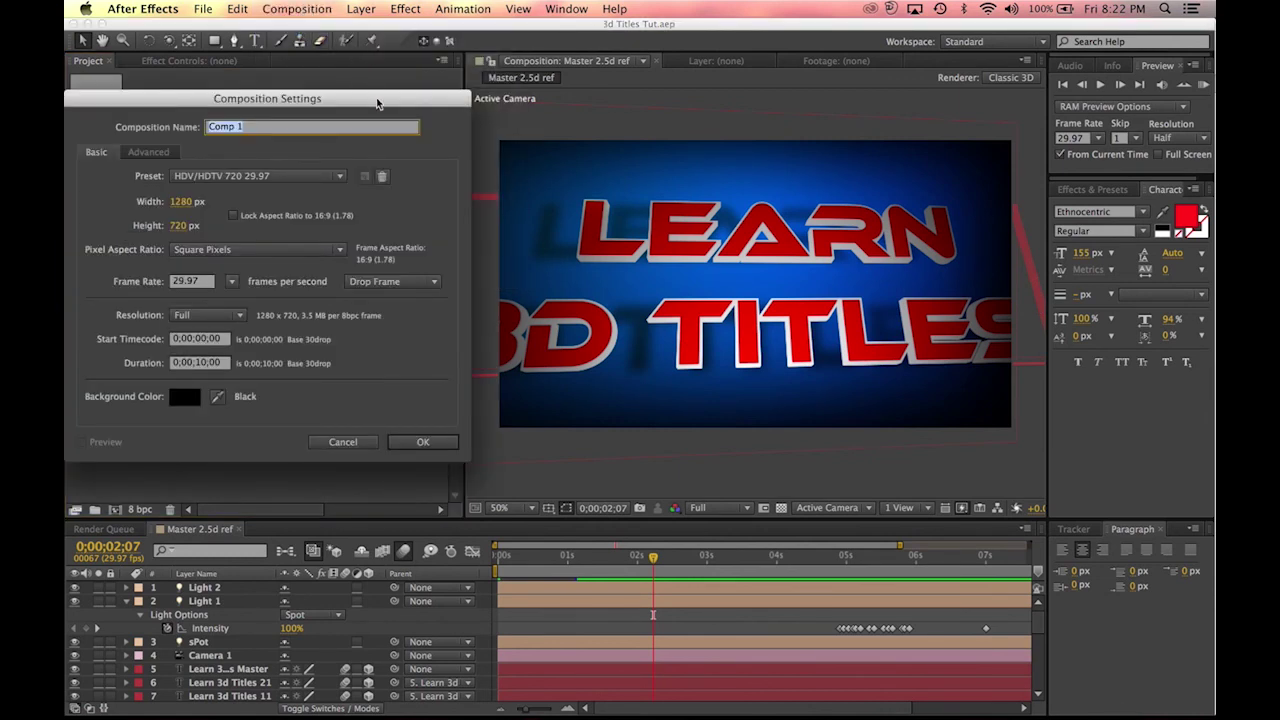
mouse_move(448, 125)
left_mouse_down()
mouse_move(594, 176)
mouse_move(570, 164)
left_mouse_up()
mouse_move(332, 78)
left_mouse_down()
mouse_move(786, 44)
mouse_move(716, 73)
mouse_move(732, 74)
left_mouse_up()
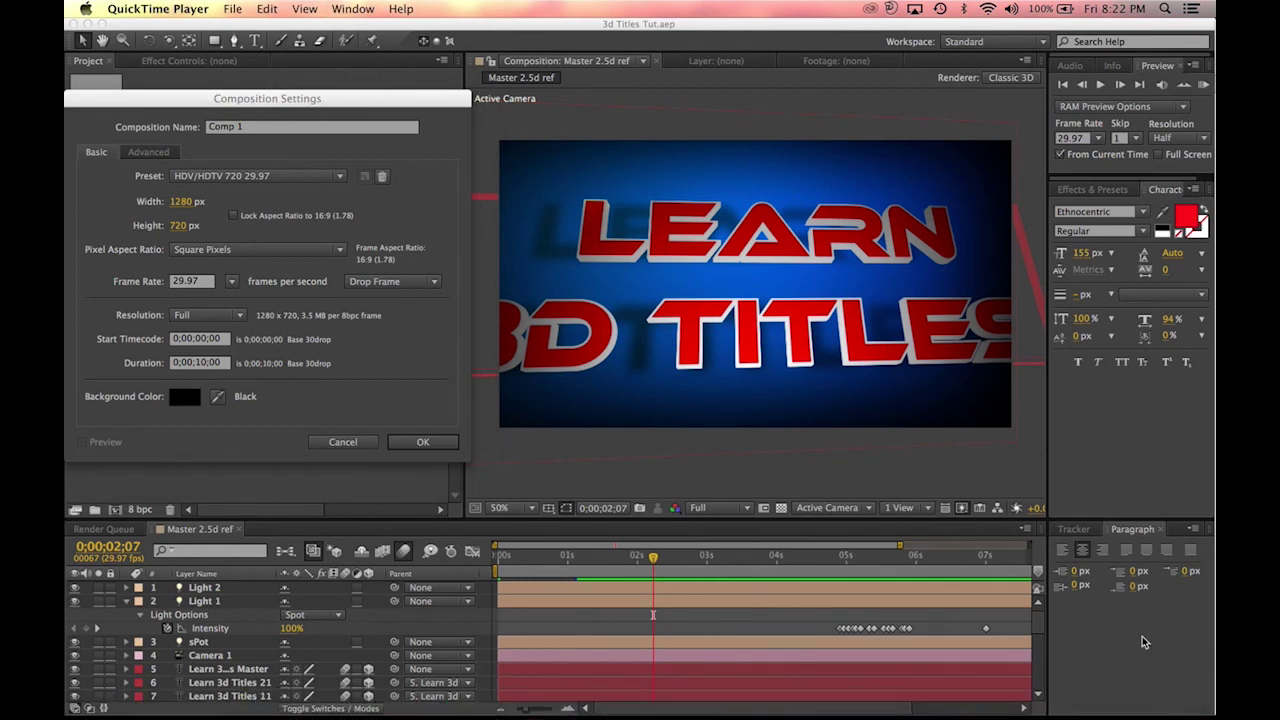
left_click_drag(266, 100, 362, 130)
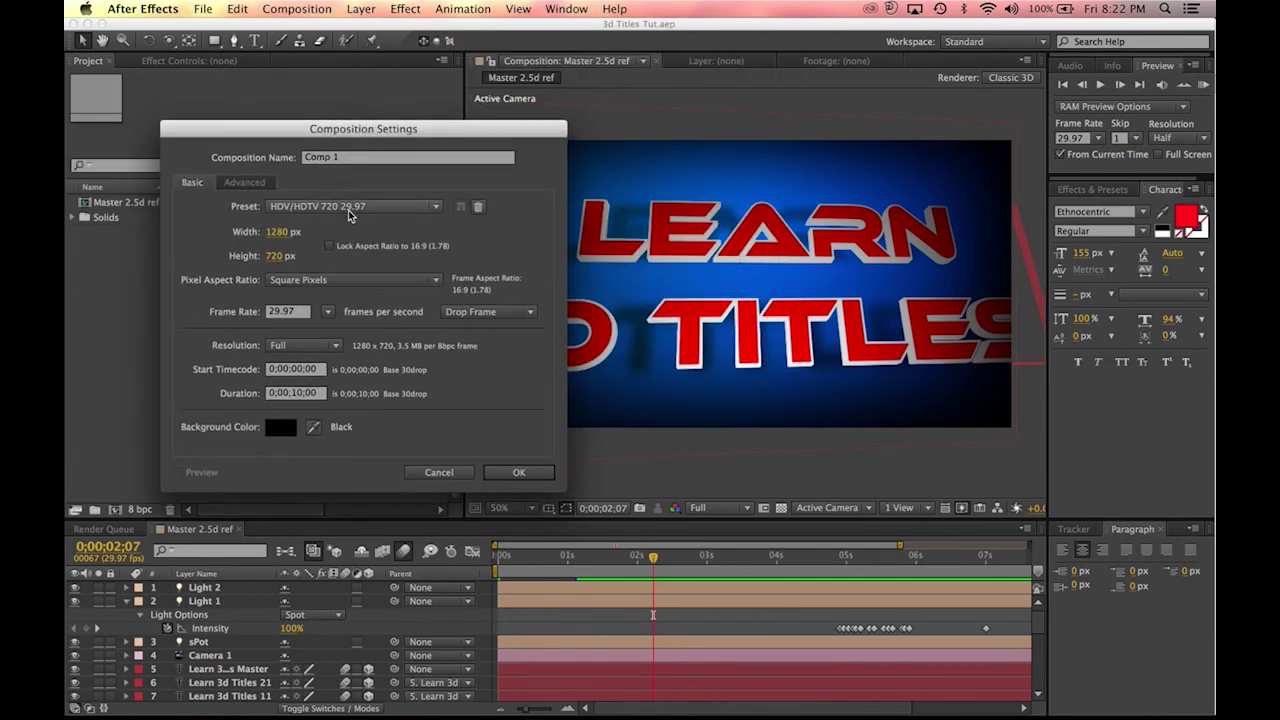
left_click(350, 210)
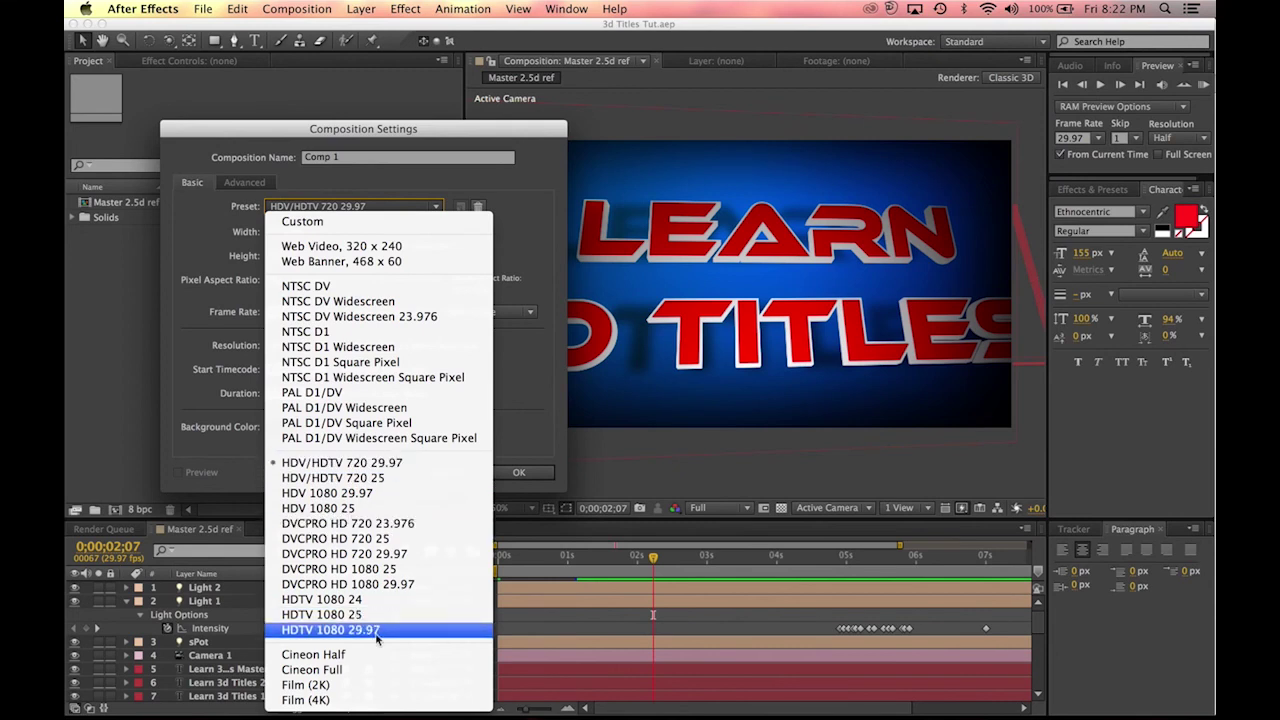
left_click(389, 465)
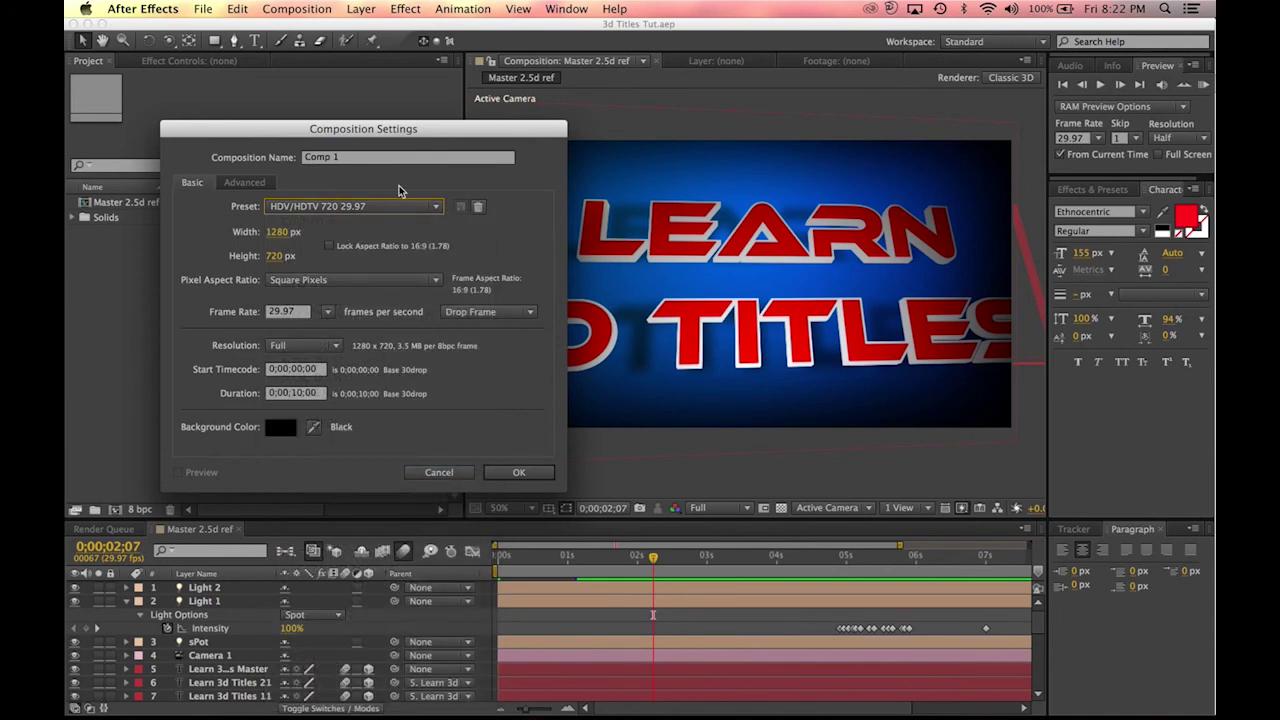
Step: Name the composition Master 2.5d, keep its duration at 0;00;10;00, and create it
left_click(395, 158)
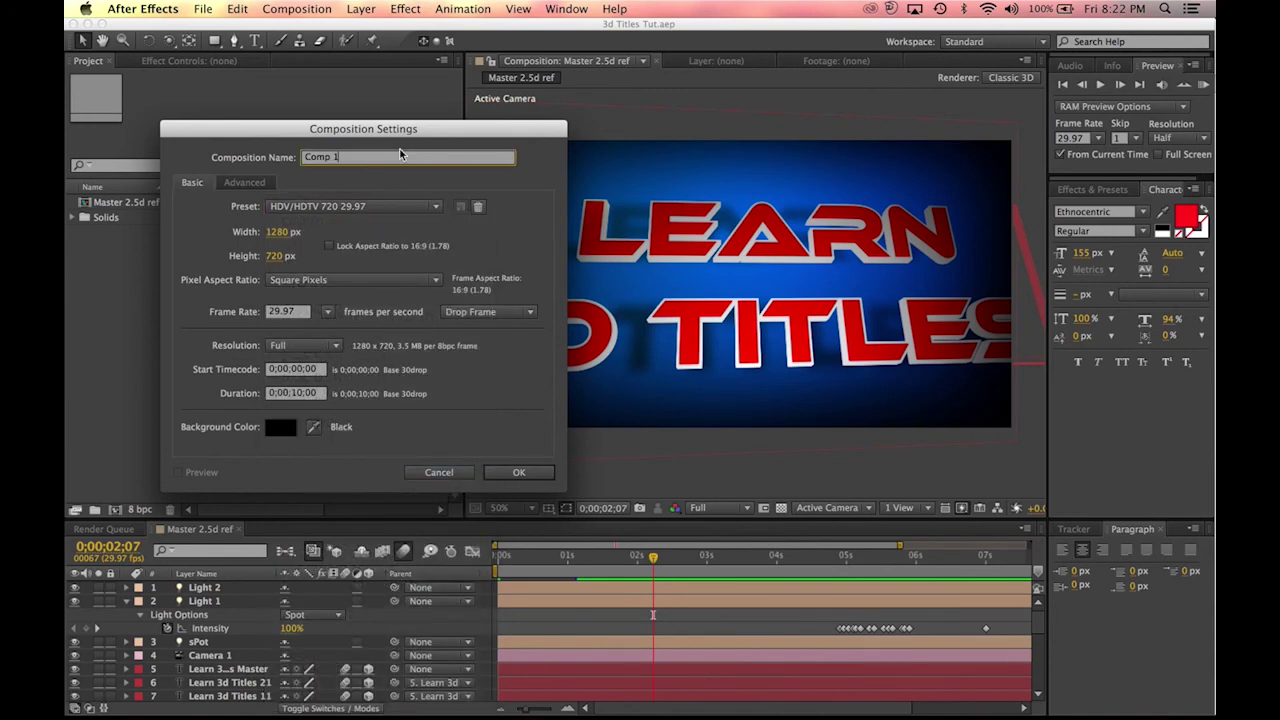
left_click_drag(395, 158, 67, 66)
type("Master 2.5 D")
key("BackSpace")
key("BackSpace")
type("d")
left_click(297, 394)
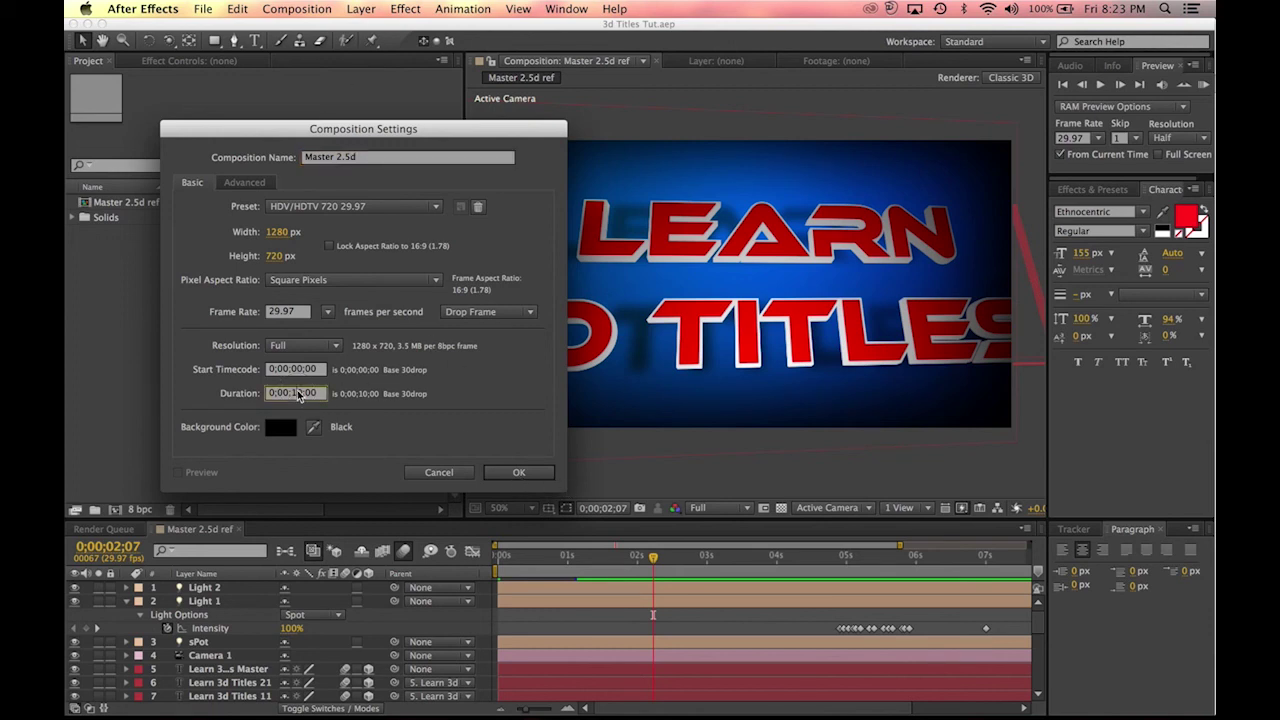
left_click(522, 472)
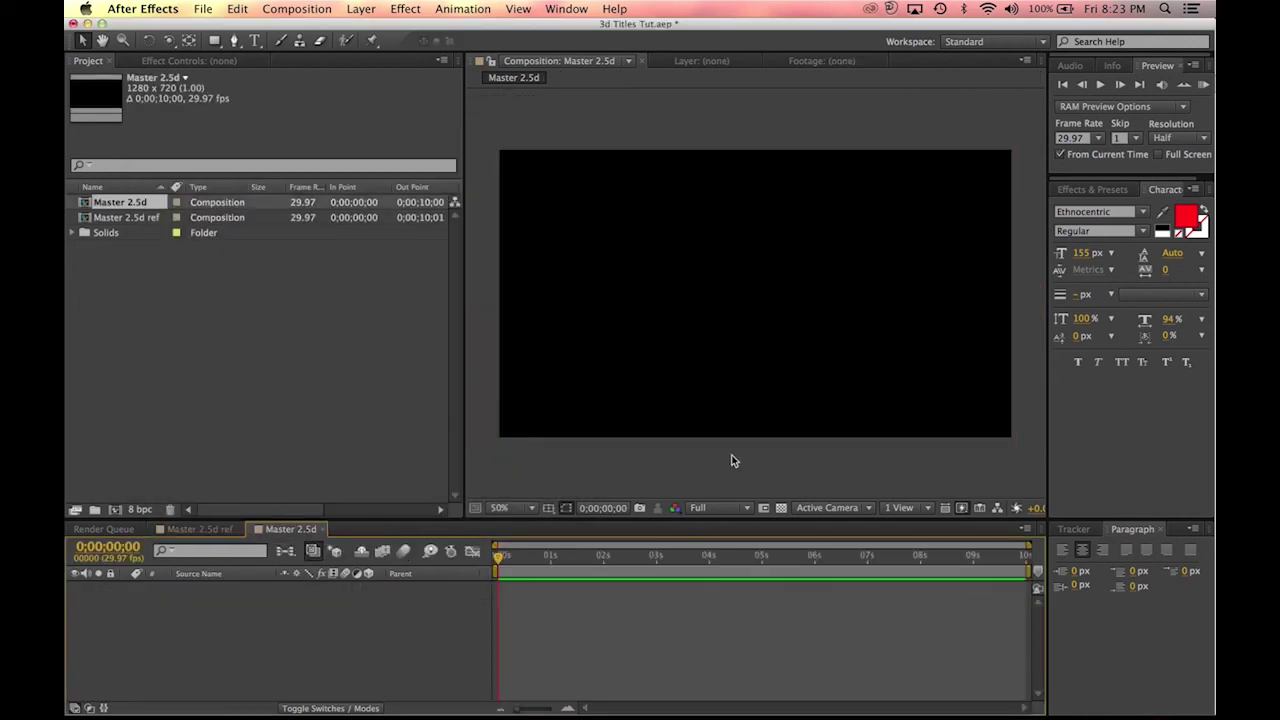
Step: Add a white 1280 x 720 solid layer to the Master 2.5d composition
left_click(361, 9)
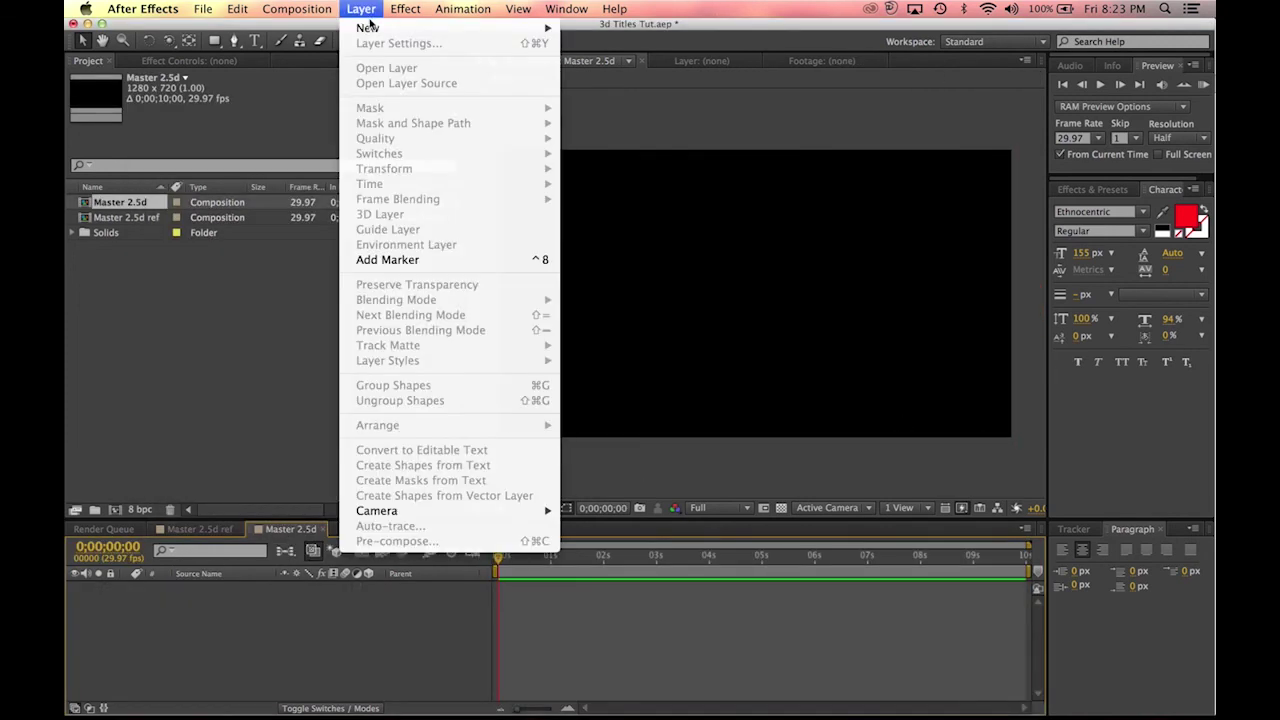
mouse_move(485, 33)
left_click(728, 47)
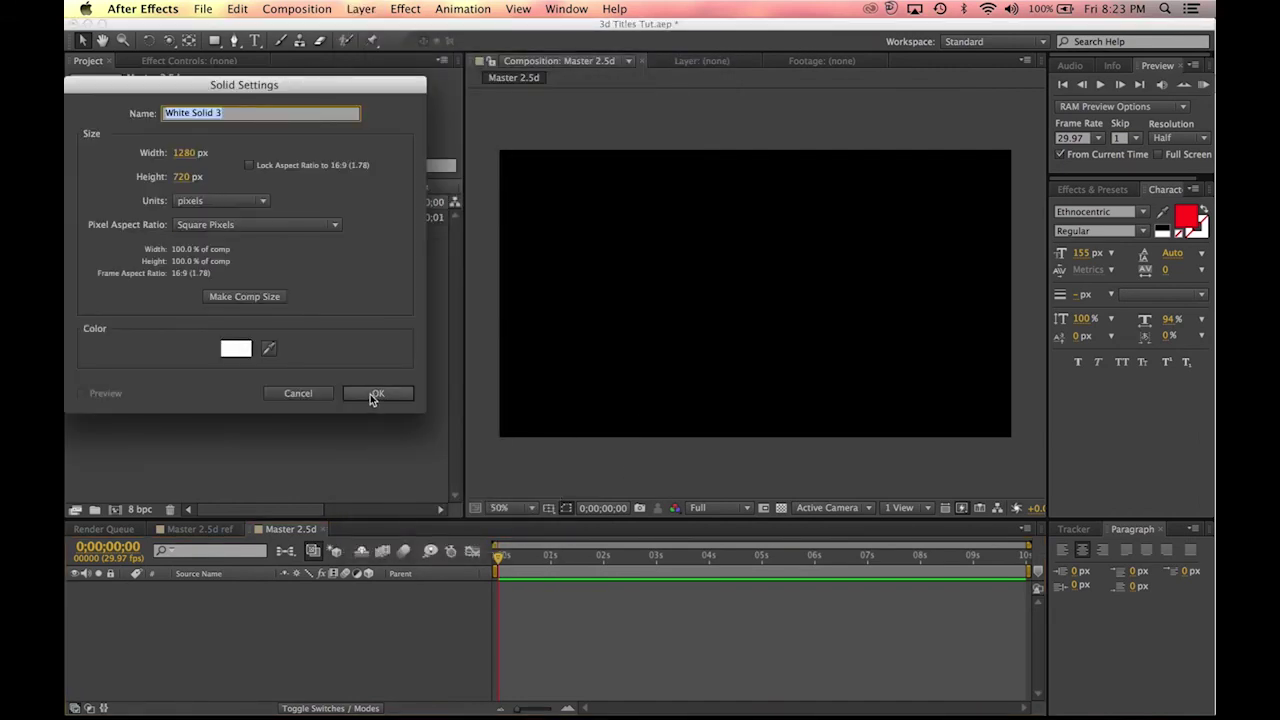
left_click(374, 394)
Step: Apply the Ramp effect to the white solid and set its shape to Radial Ramp
left_click(398, 10)
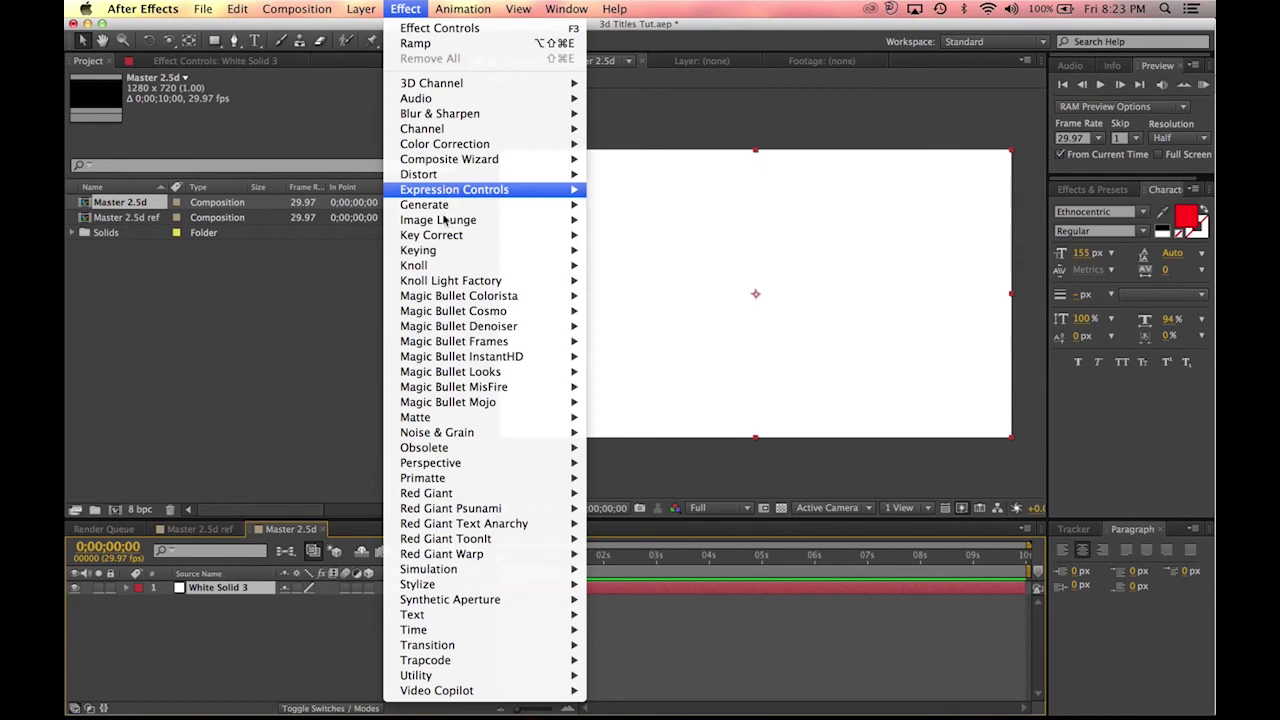
mouse_move(455, 206)
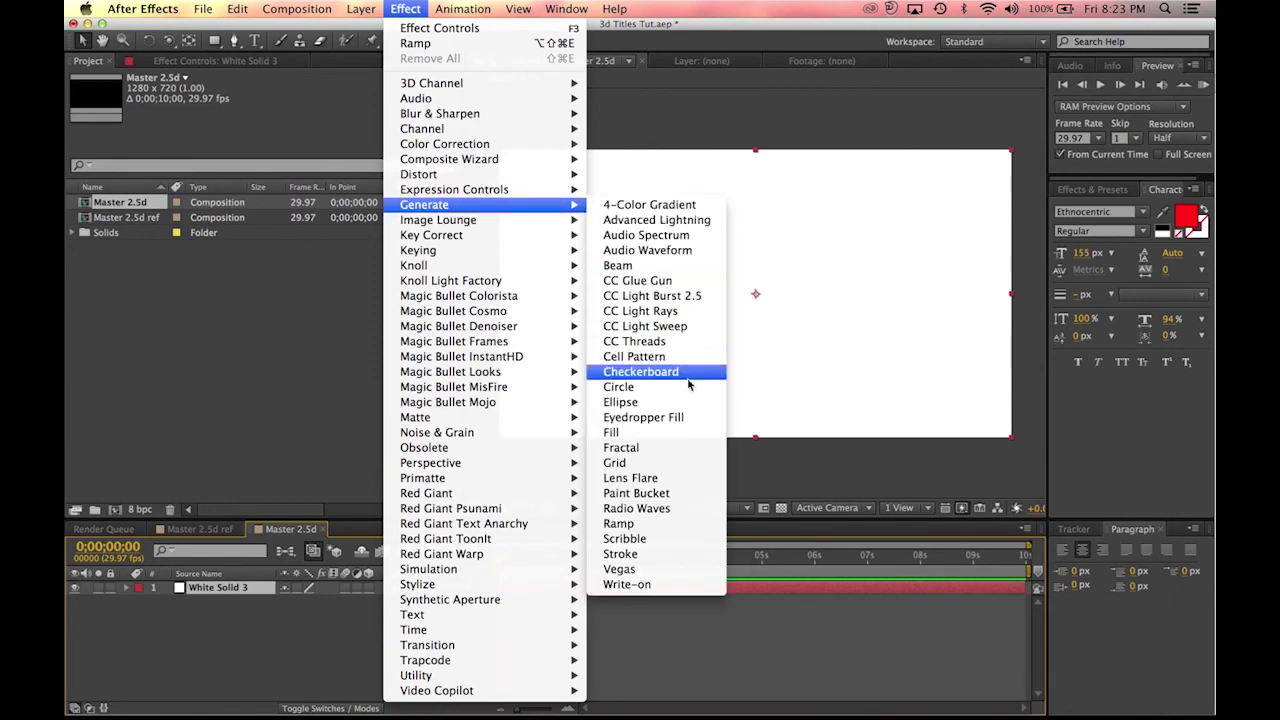
left_click(649, 531)
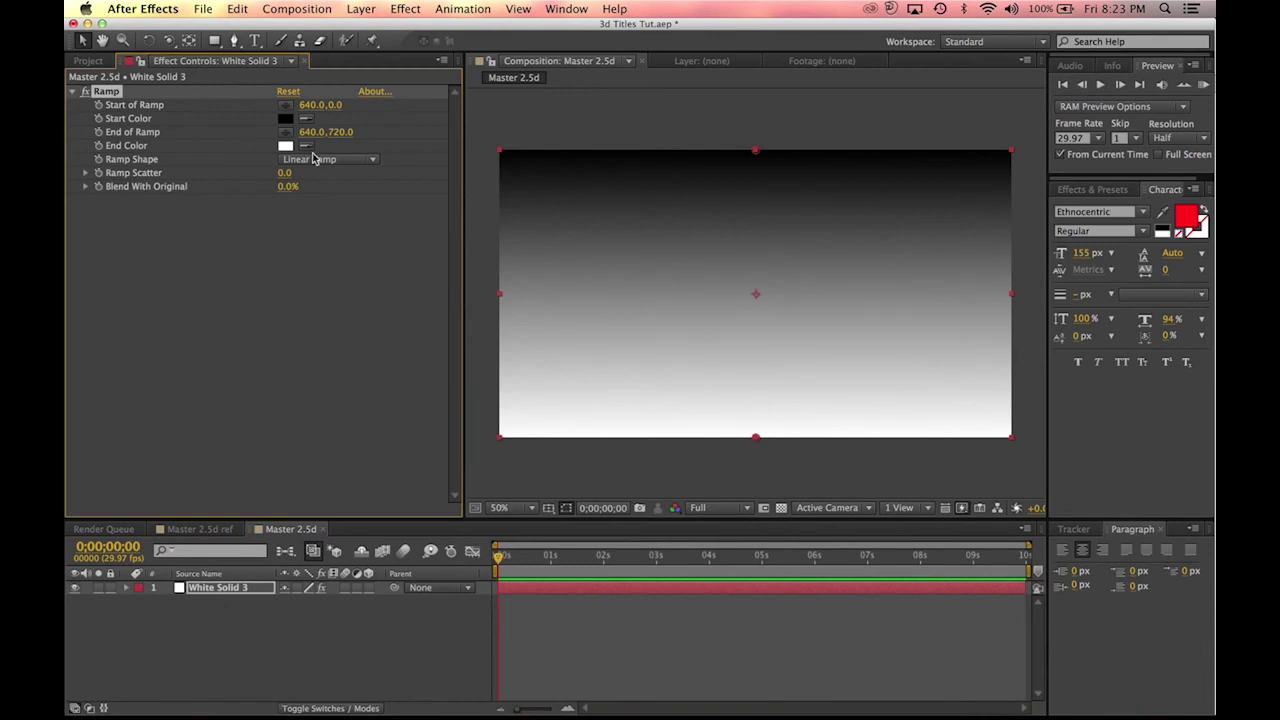
left_click(328, 160)
left_click(295, 190)
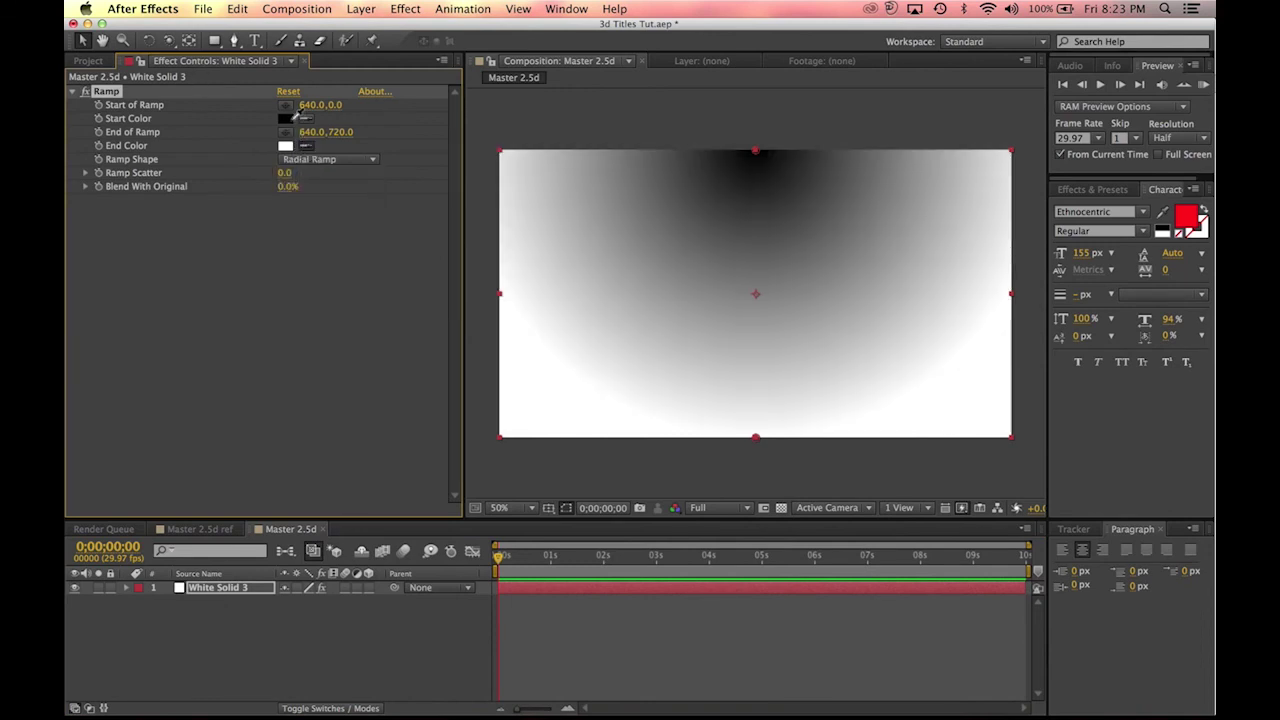
Step: Set the ramp's start color to near-white F4F4F4 and its end color to black
left_click(297, 114)
left_click(288, 119)
mouse_move(218, 520)
left_mouse_down()
mouse_move(131, 420)
mouse_move(122, 383)
left_mouse_up()
left_click(484, 376)
Step: Change the ramp's end color to medium gray 747576
left_click(284, 146)
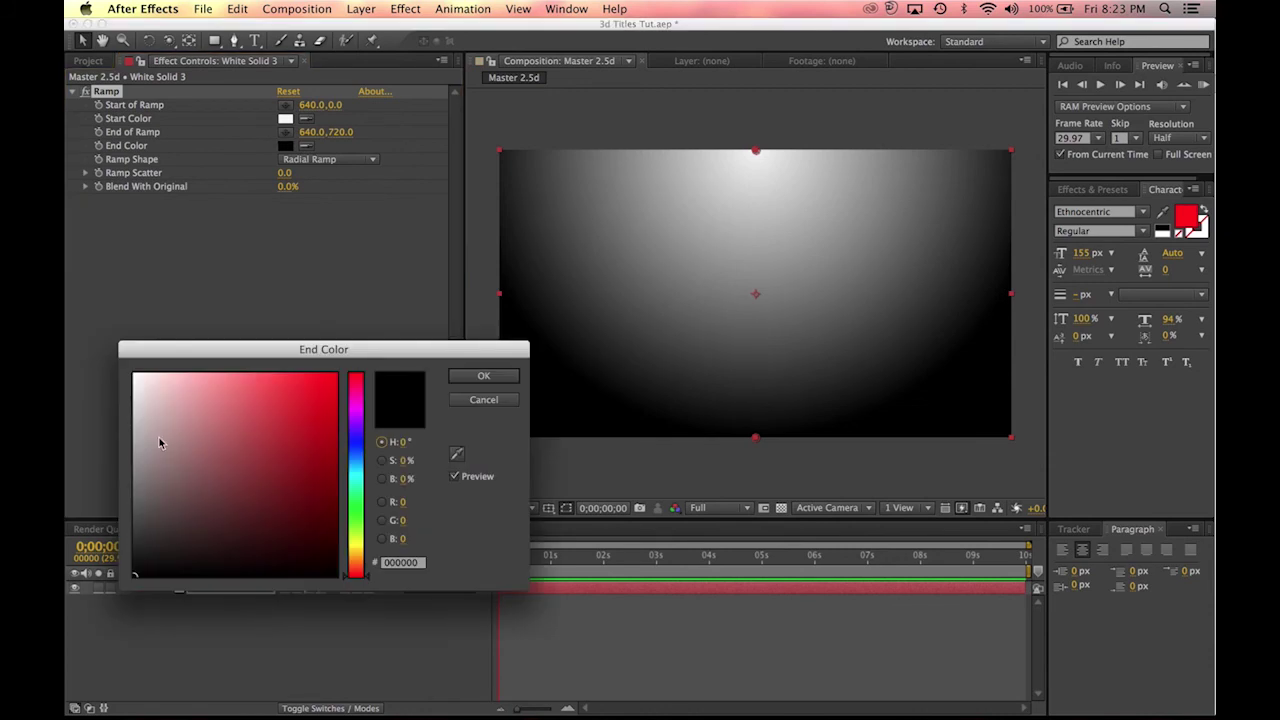
left_click(137, 482)
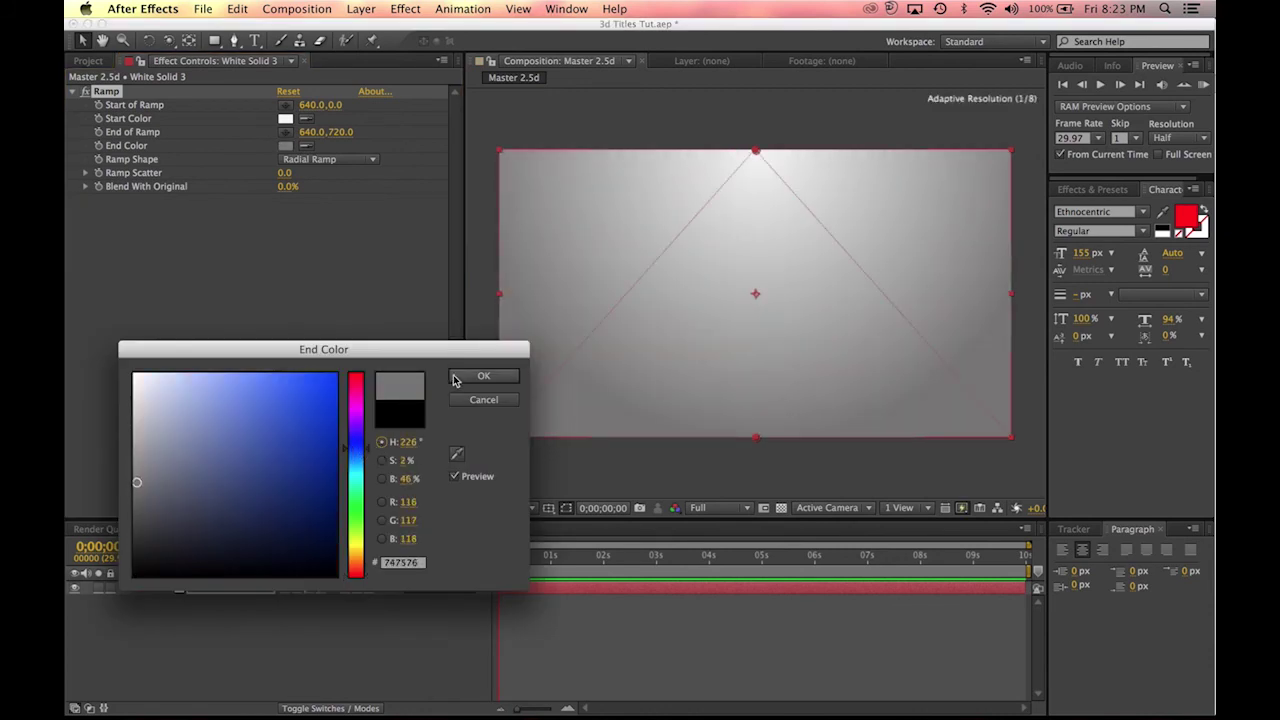
left_click(484, 376)
left_click(284, 118)
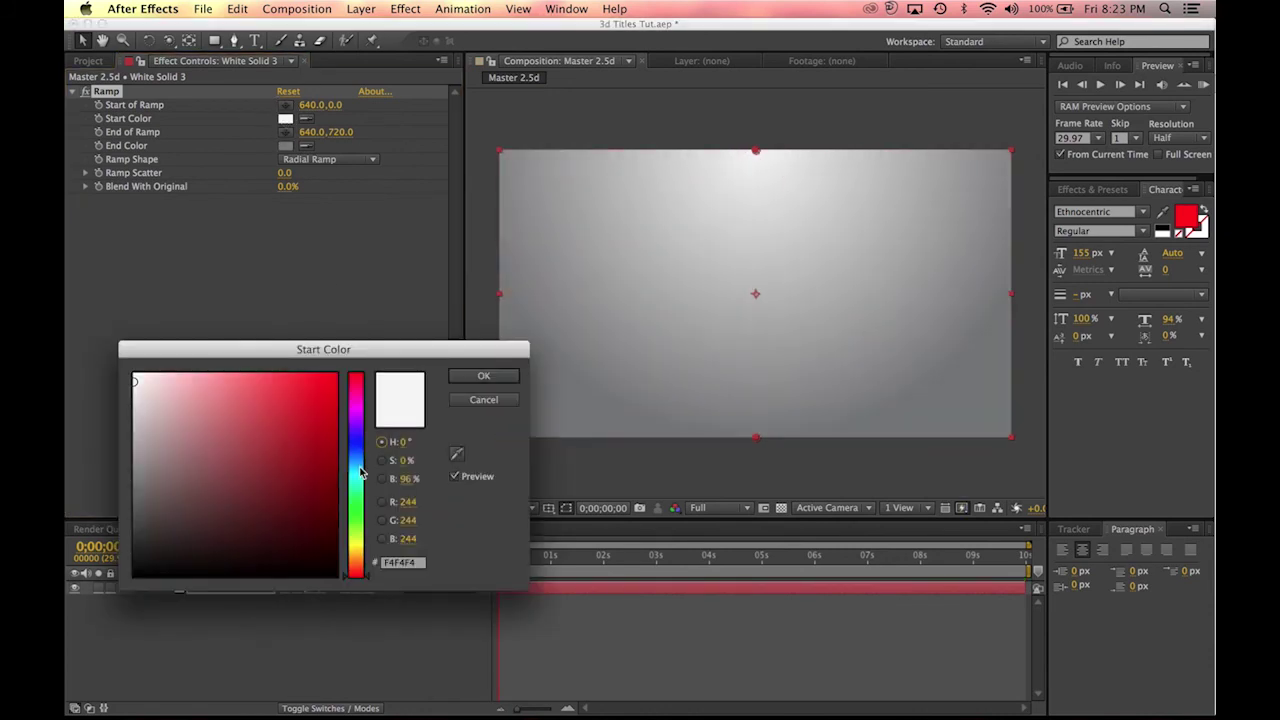
left_click(356, 441)
left_click(466, 378)
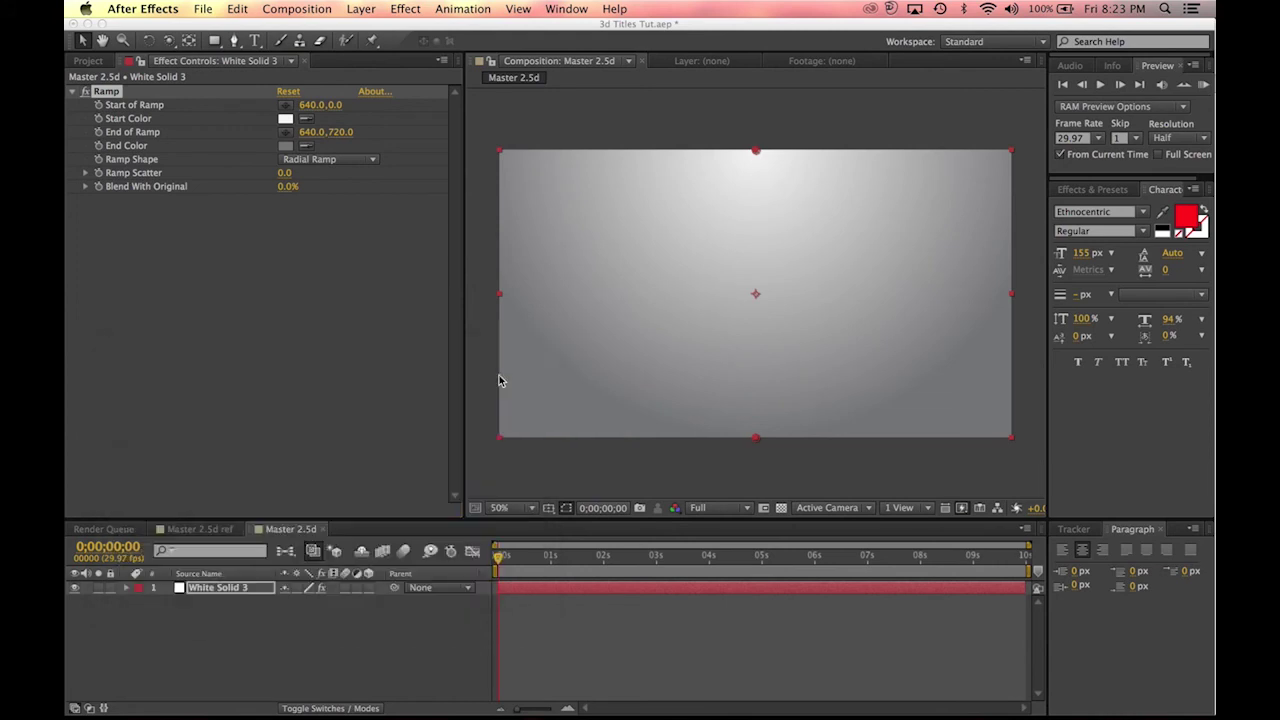
Step: Set the ramp's start color to bright blue 0014E8
left_click(285, 118)
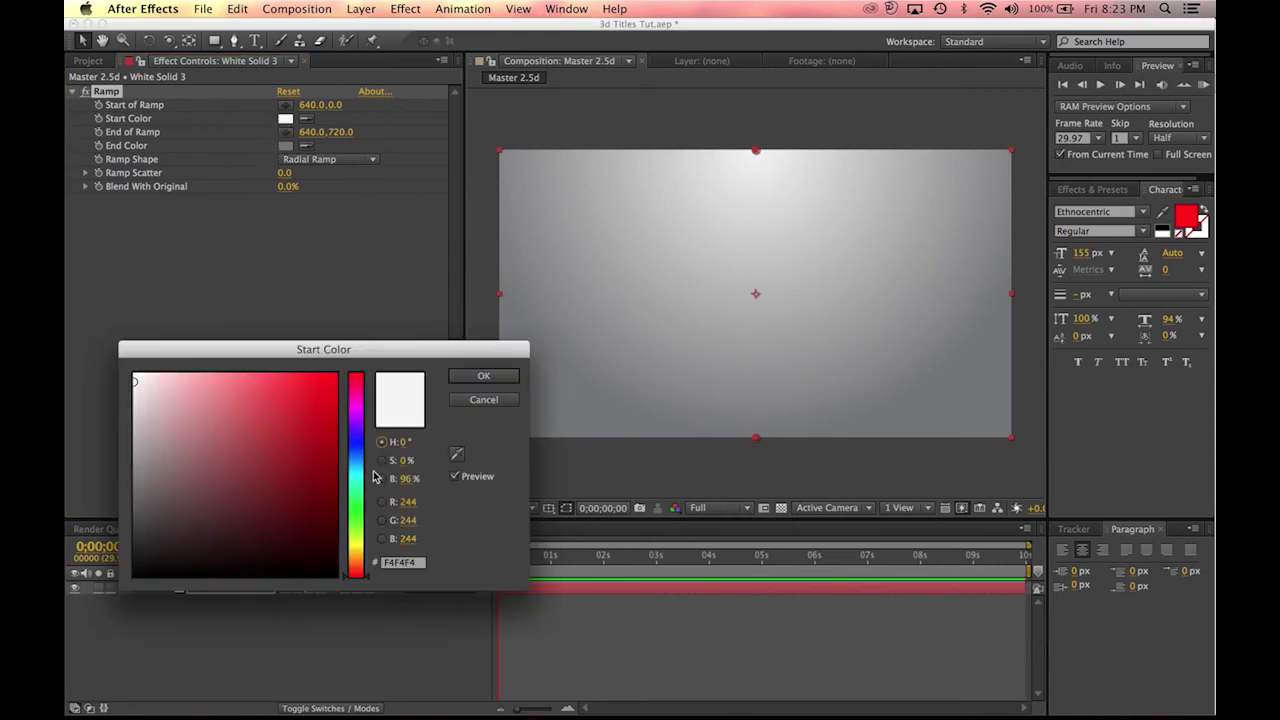
left_click(356, 442)
left_click(297, 400)
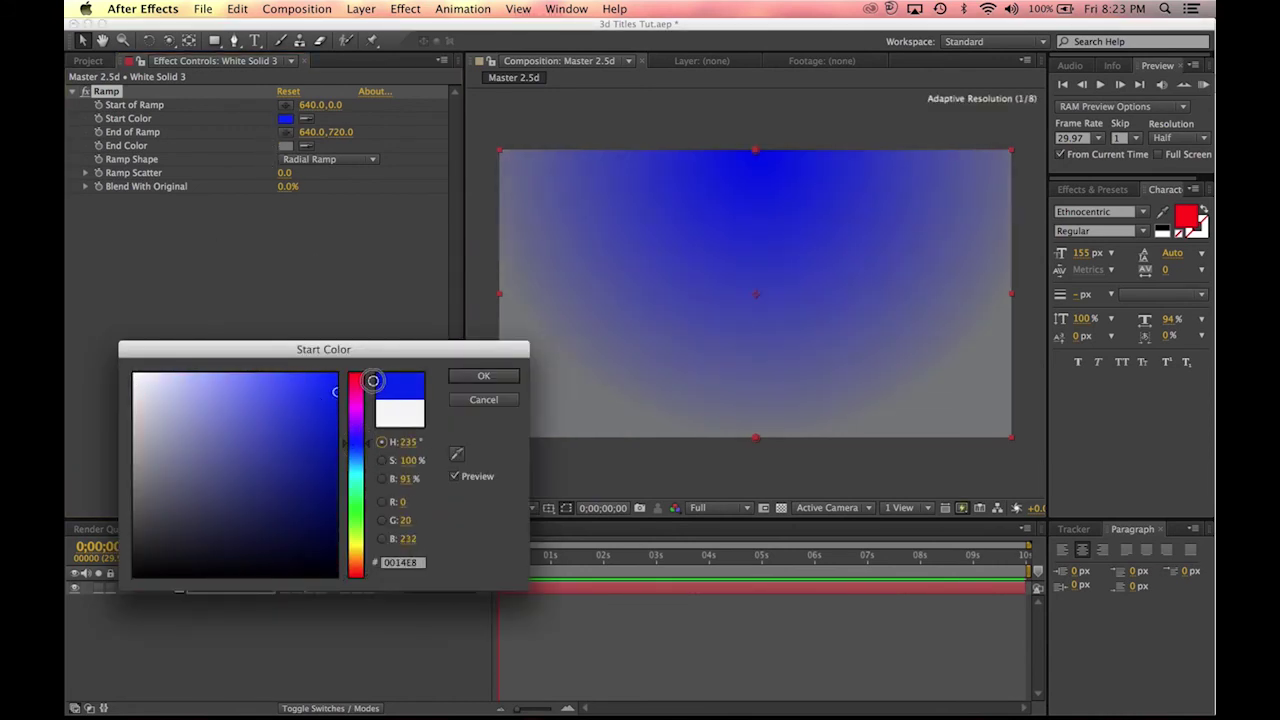
left_click(484, 376)
Step: Change the ramp's end color to a dark navy blue
left_click(287, 145)
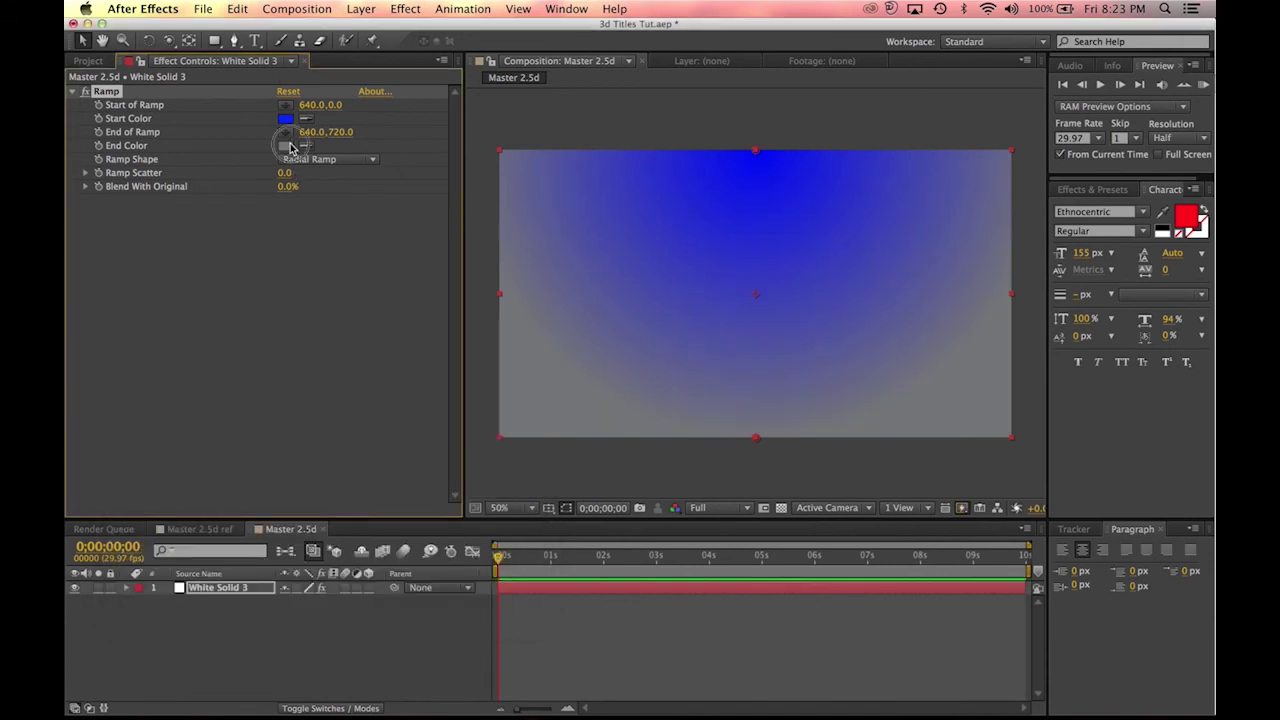
mouse_move(331, 517)
left_mouse_down()
mouse_move(331, 489)
mouse_move(332, 500)
left_mouse_up()
left_click(483, 377)
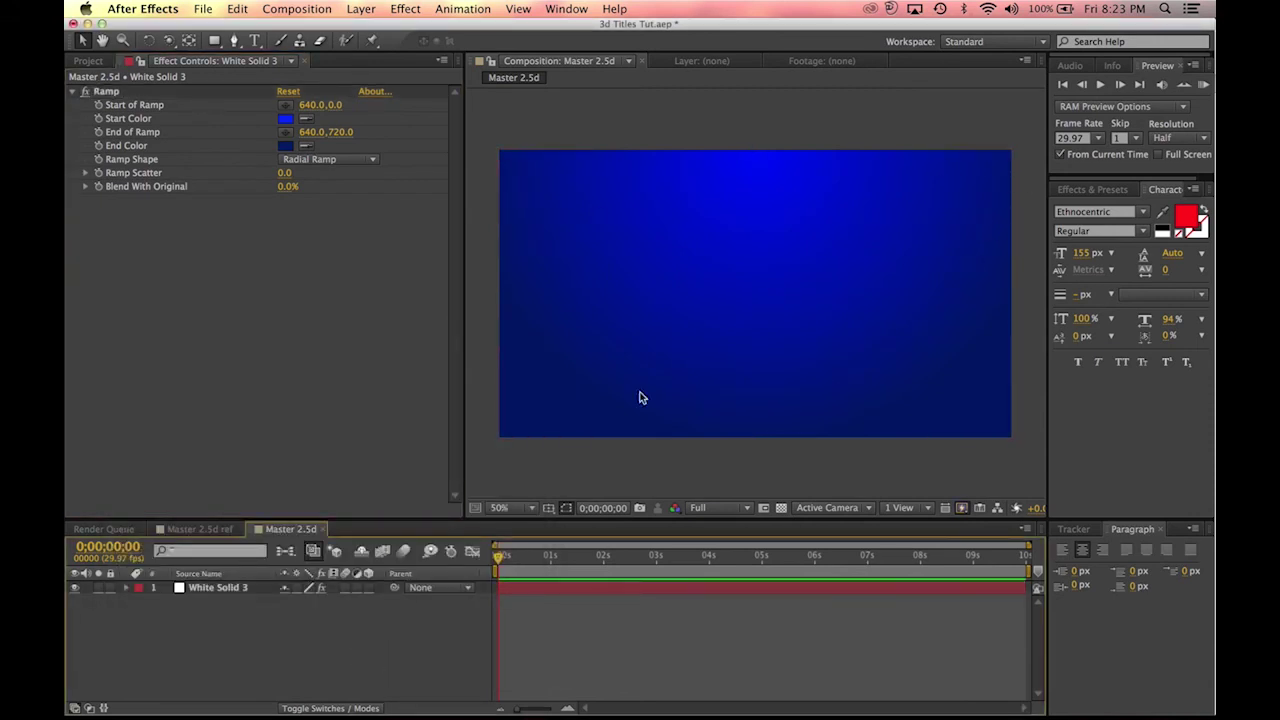
Step: Add a text layer to the composition reading "Make" on the first line and "3d Titles" on the second
left_click_drag(465, 454, 387, 453)
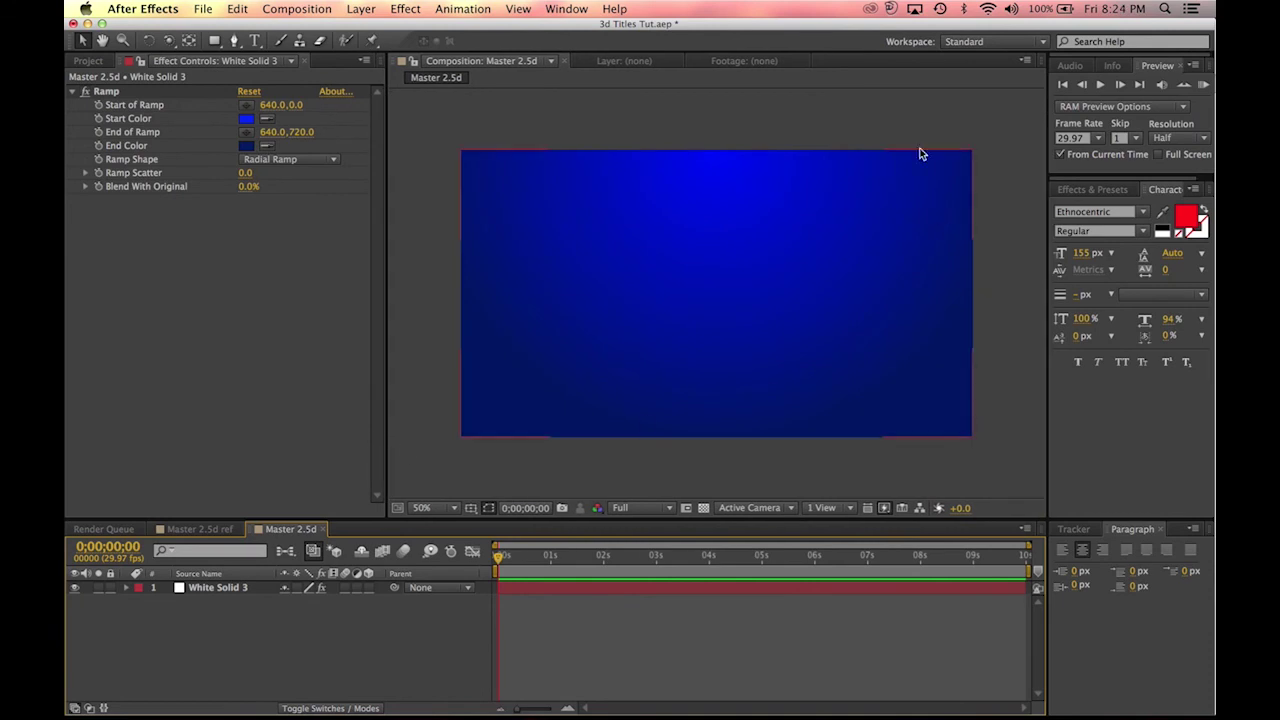
left_click(255, 44)
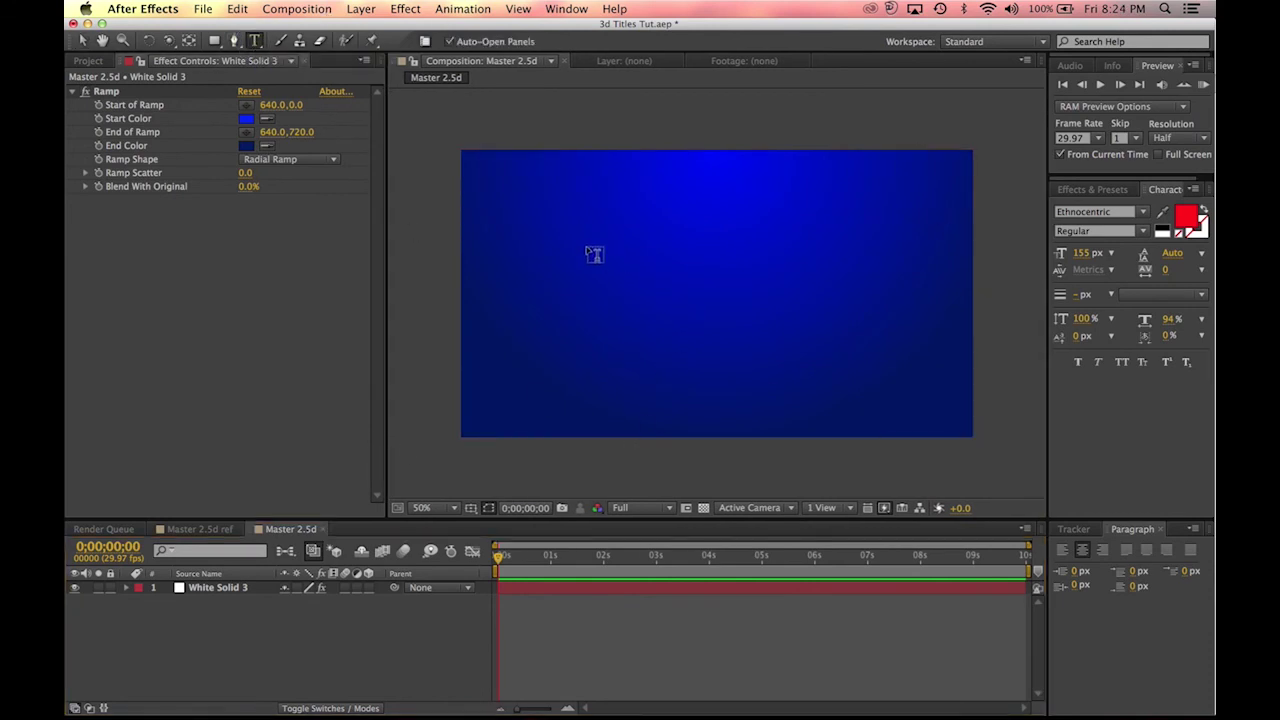
left_click(595, 254)
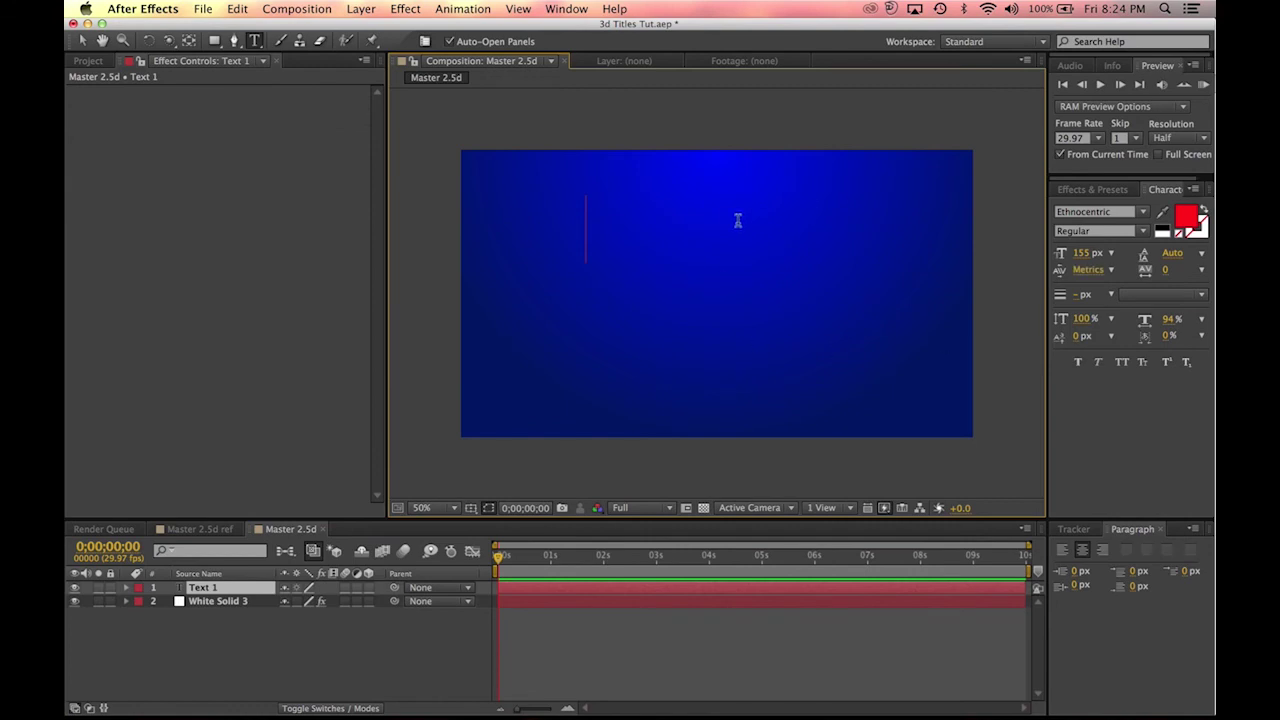
type("MAKE")
key("Return")
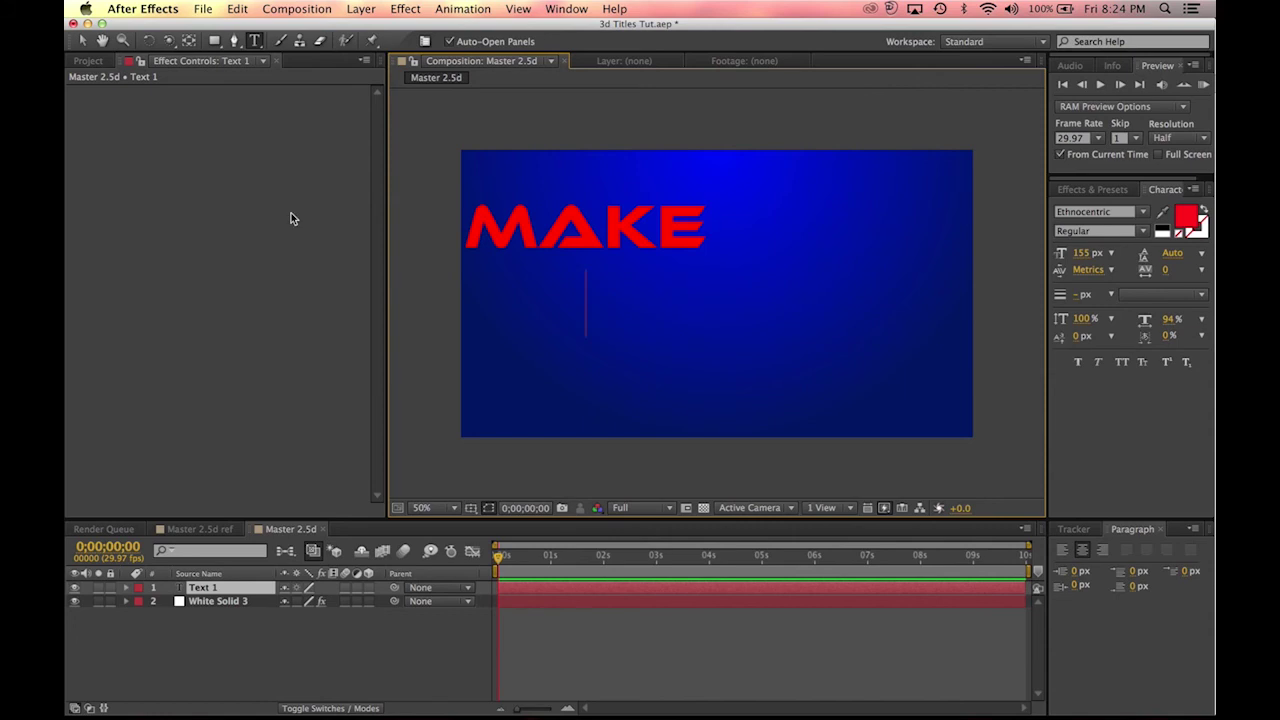
type("3D ")
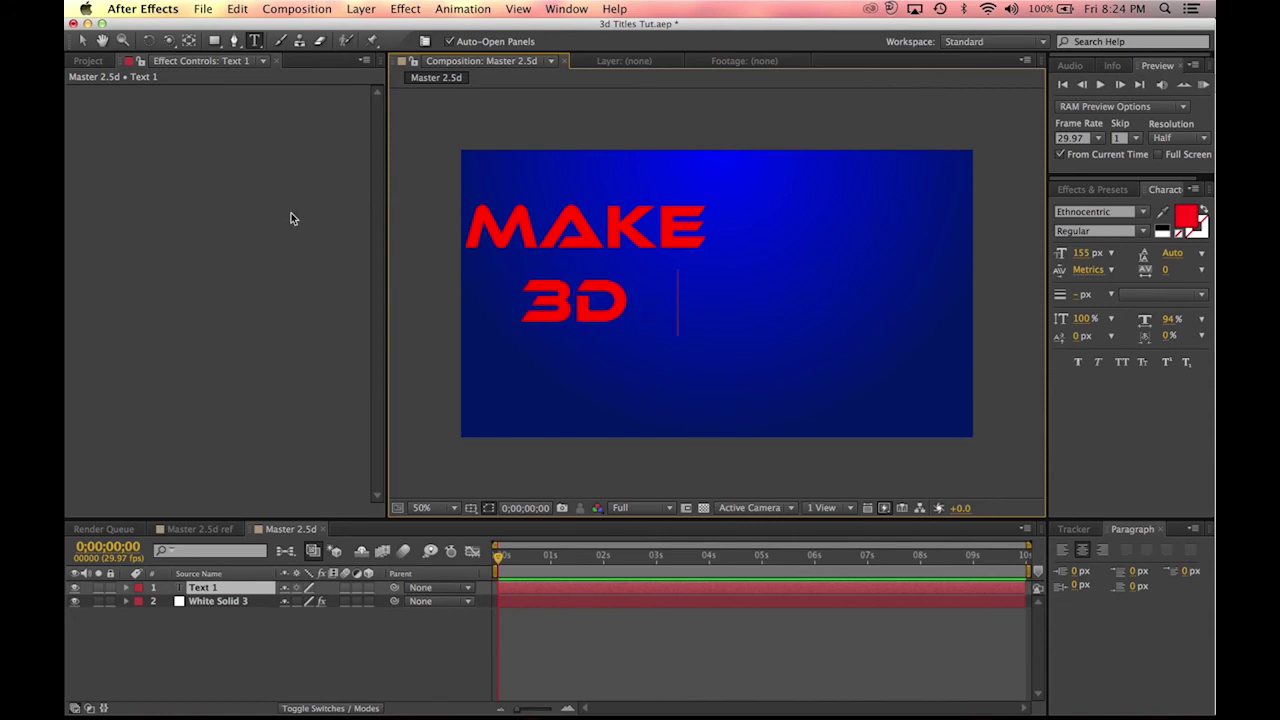
type("TITLES")
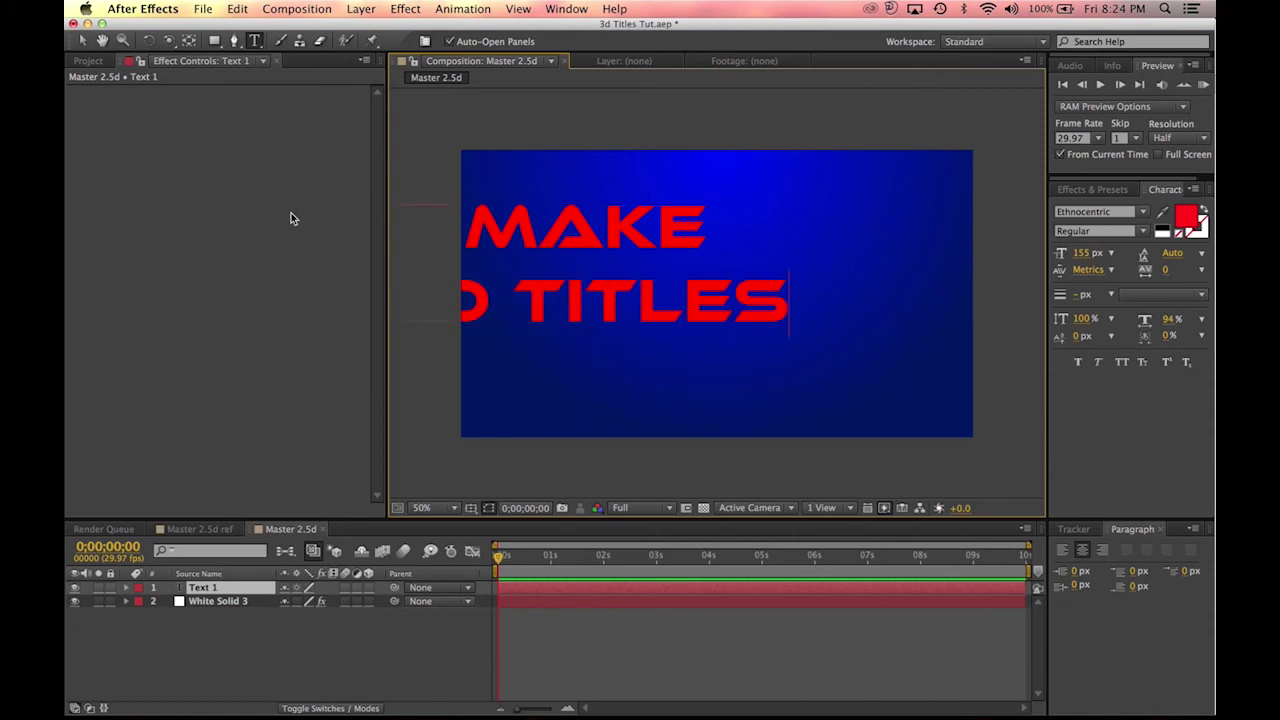
Step: Center the two-line title in the frame and change its fill color to white
left_click(82, 40)
left_click_drag(677, 277, 737, 297)
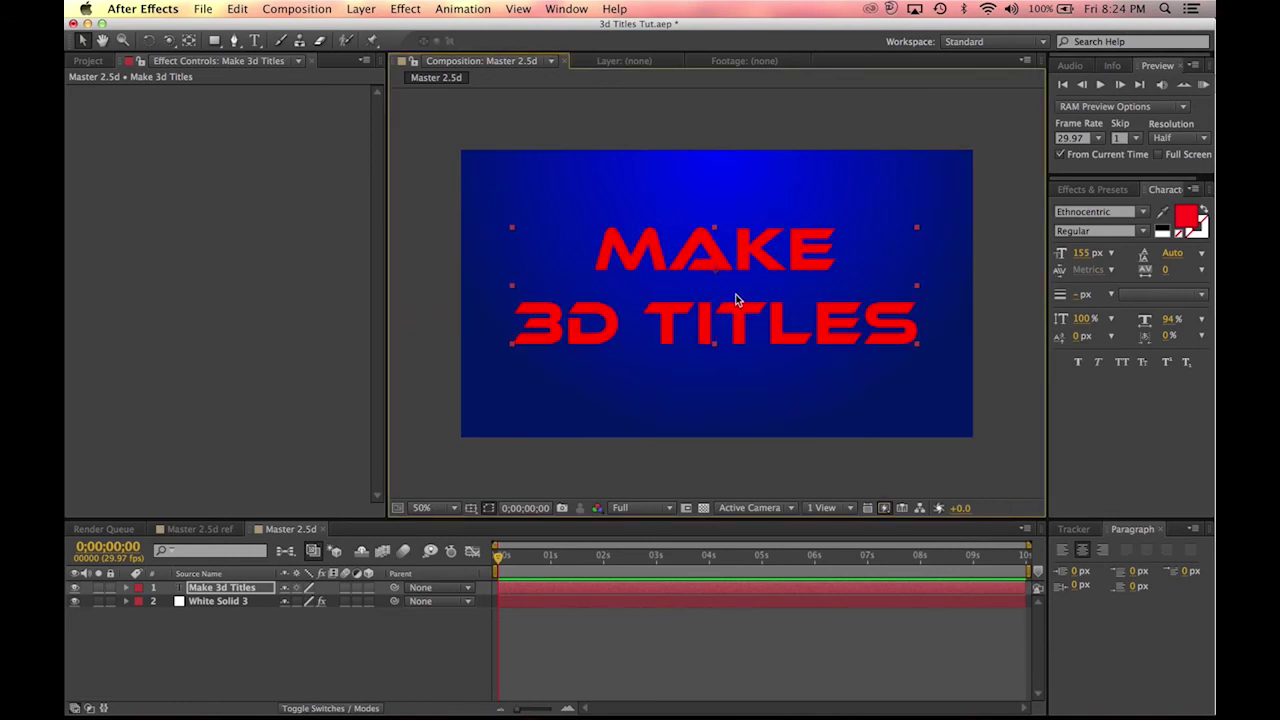
left_click(1162, 229)
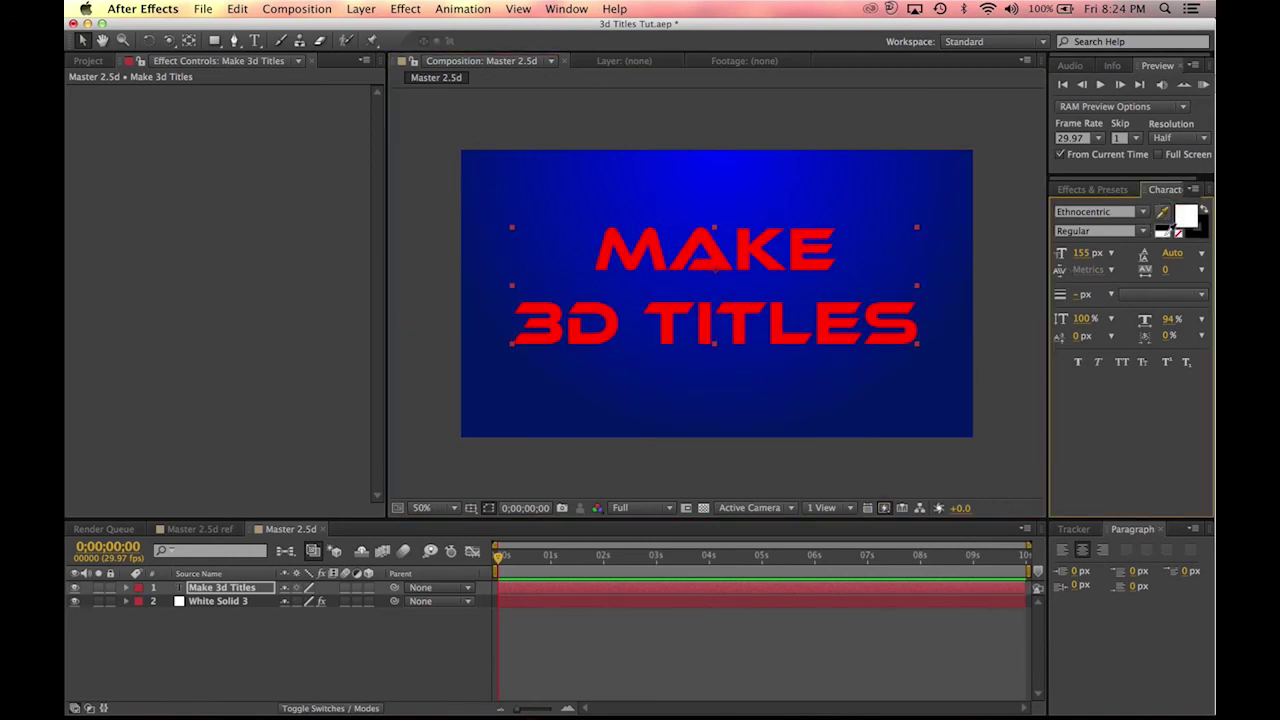
left_click_drag(724, 315, 724, 311)
Step: Add a two-node camera layer named Camera 1 with the 28mm preset
left_click(355, 9)
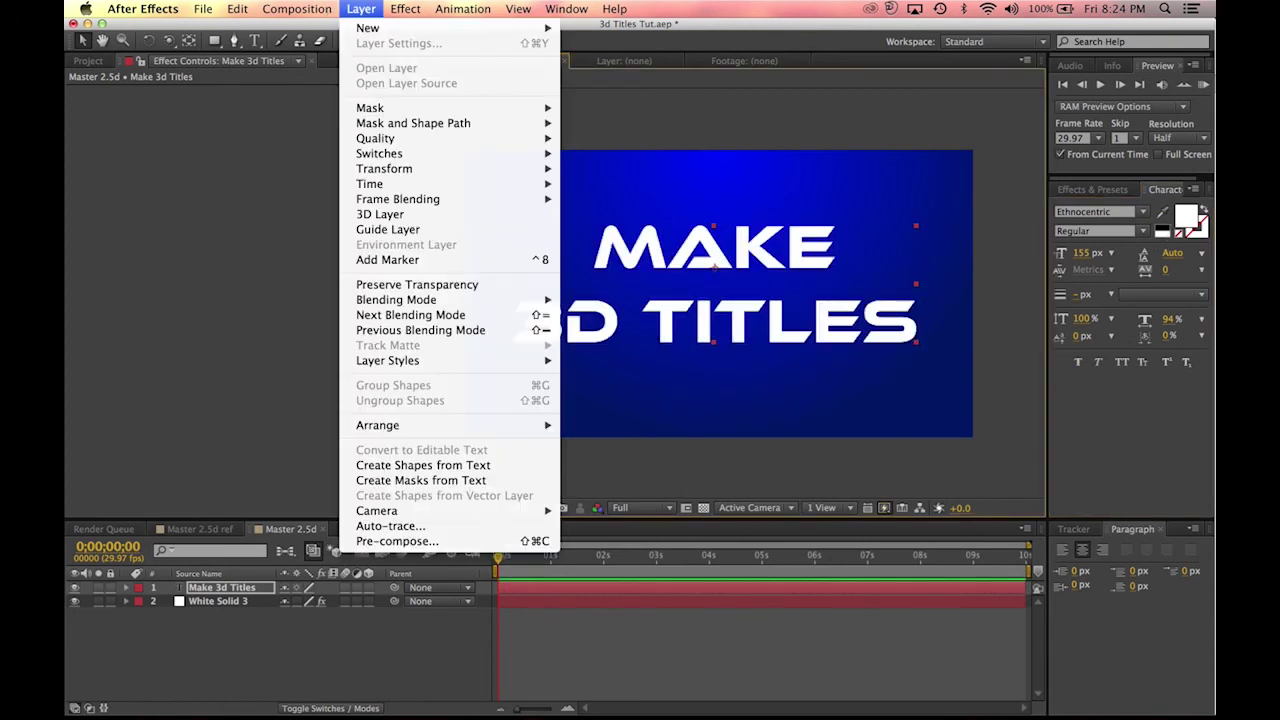
mouse_move(380, 28)
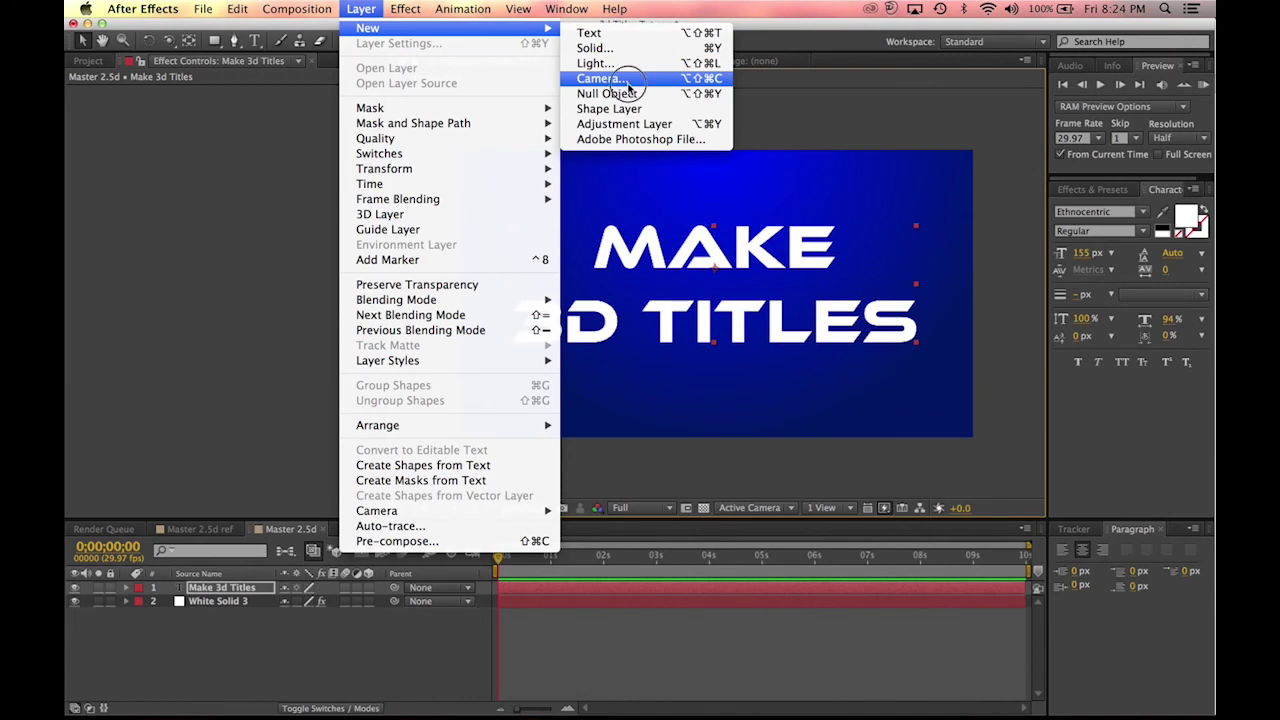
left_click(628, 82)
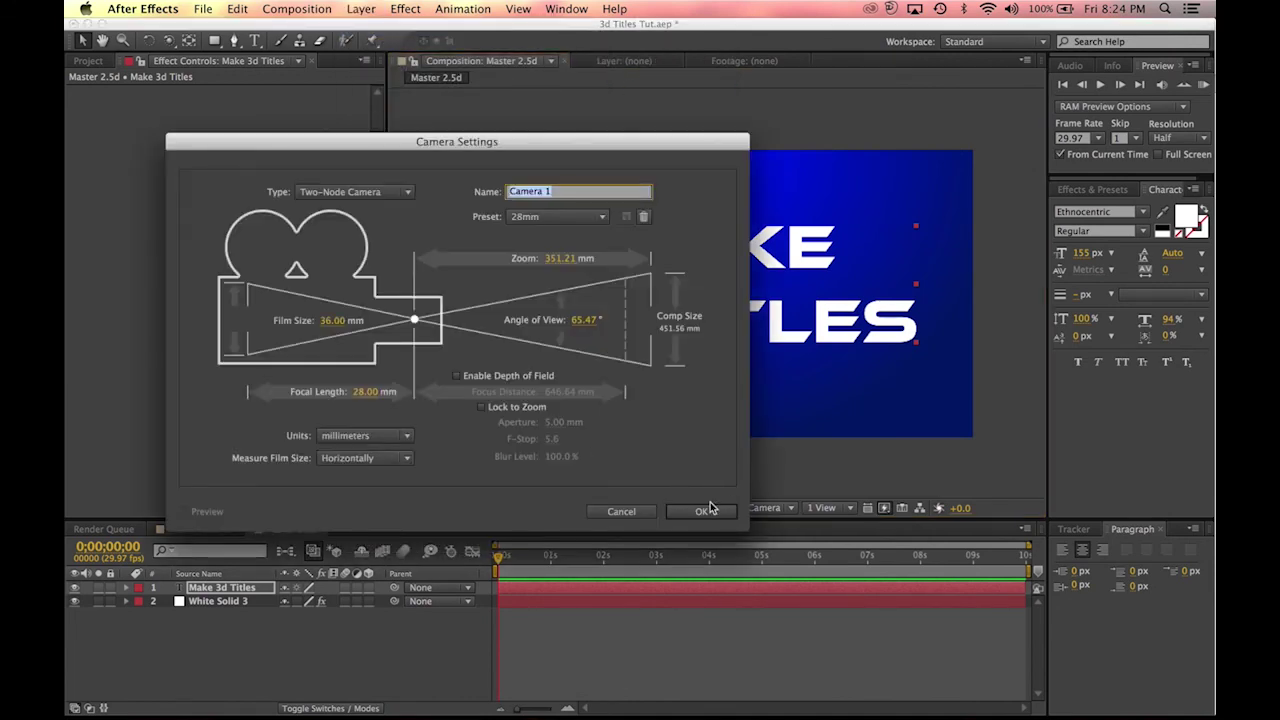
left_click(705, 512)
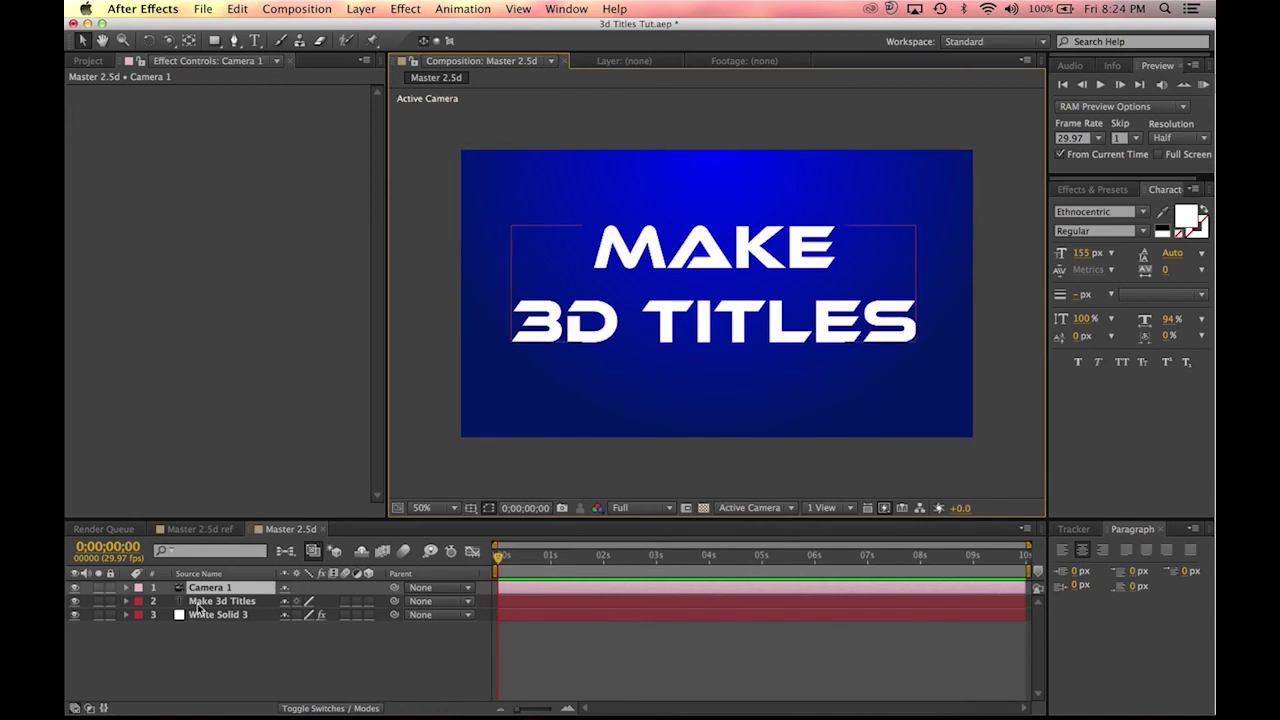
Step: Turn the Make 3d Titles text layer into a 3D layer
left_click(201, 603)
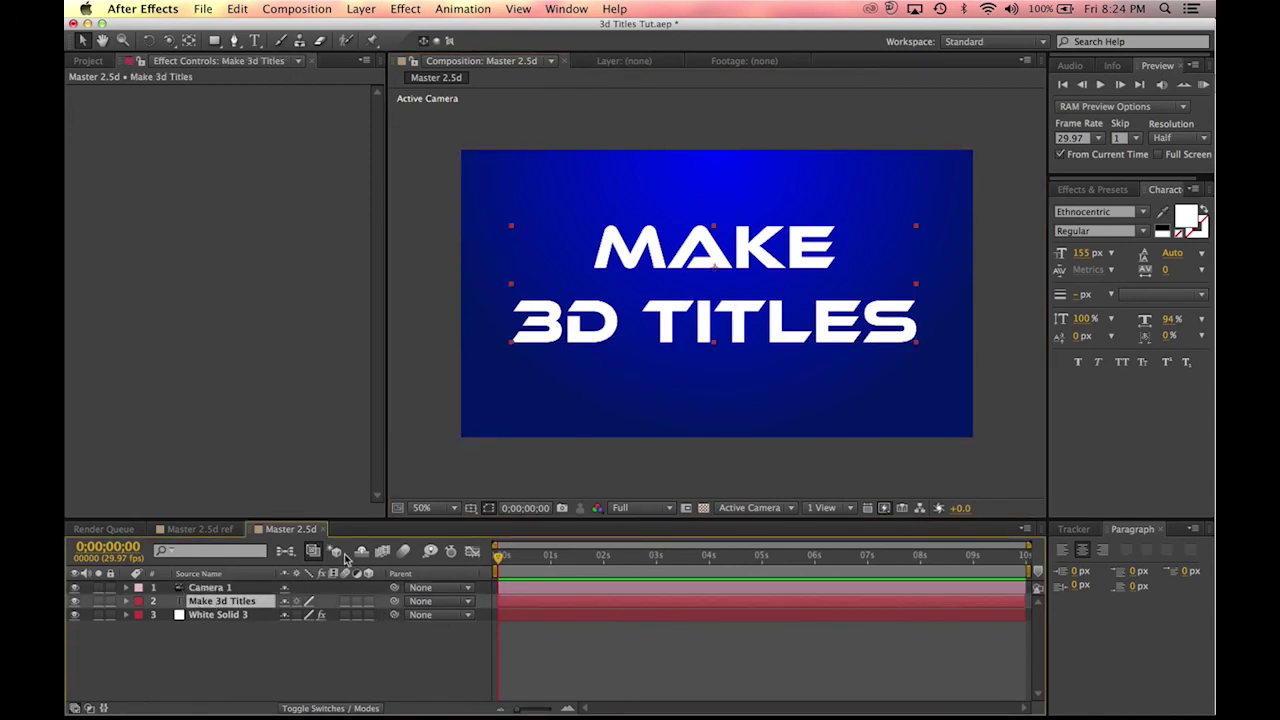
left_click(222, 588)
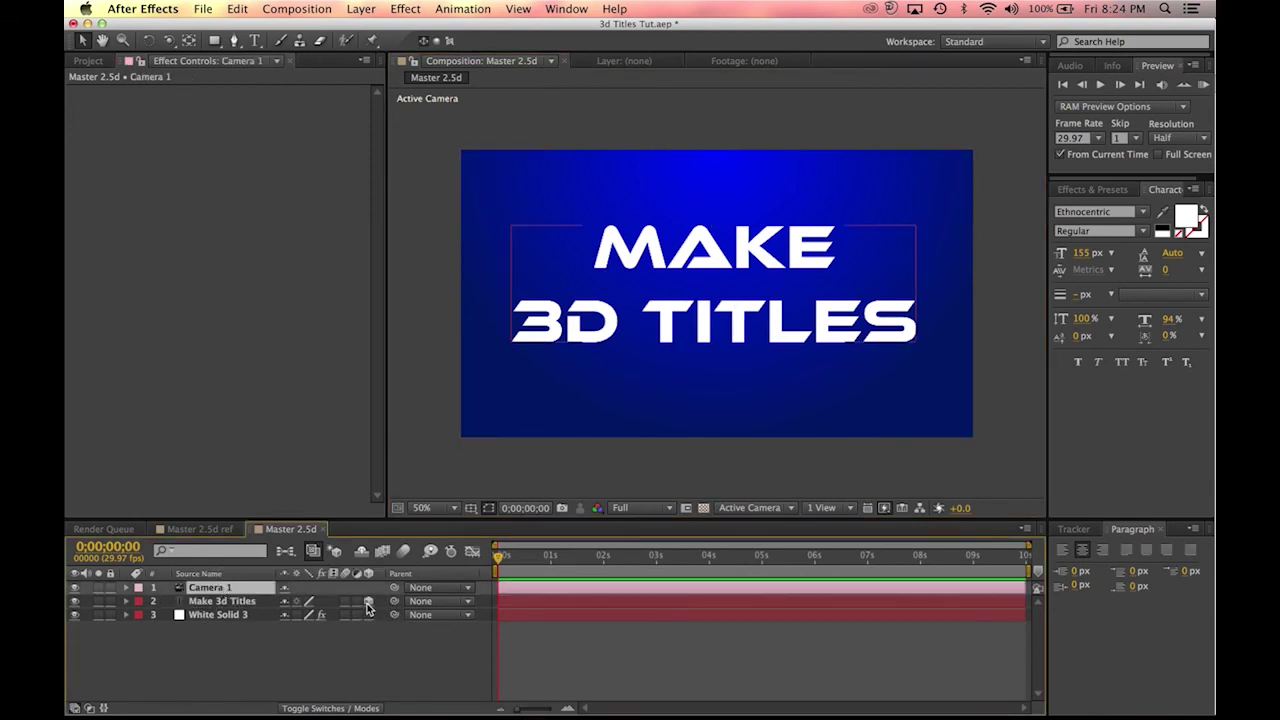
left_click(219, 603)
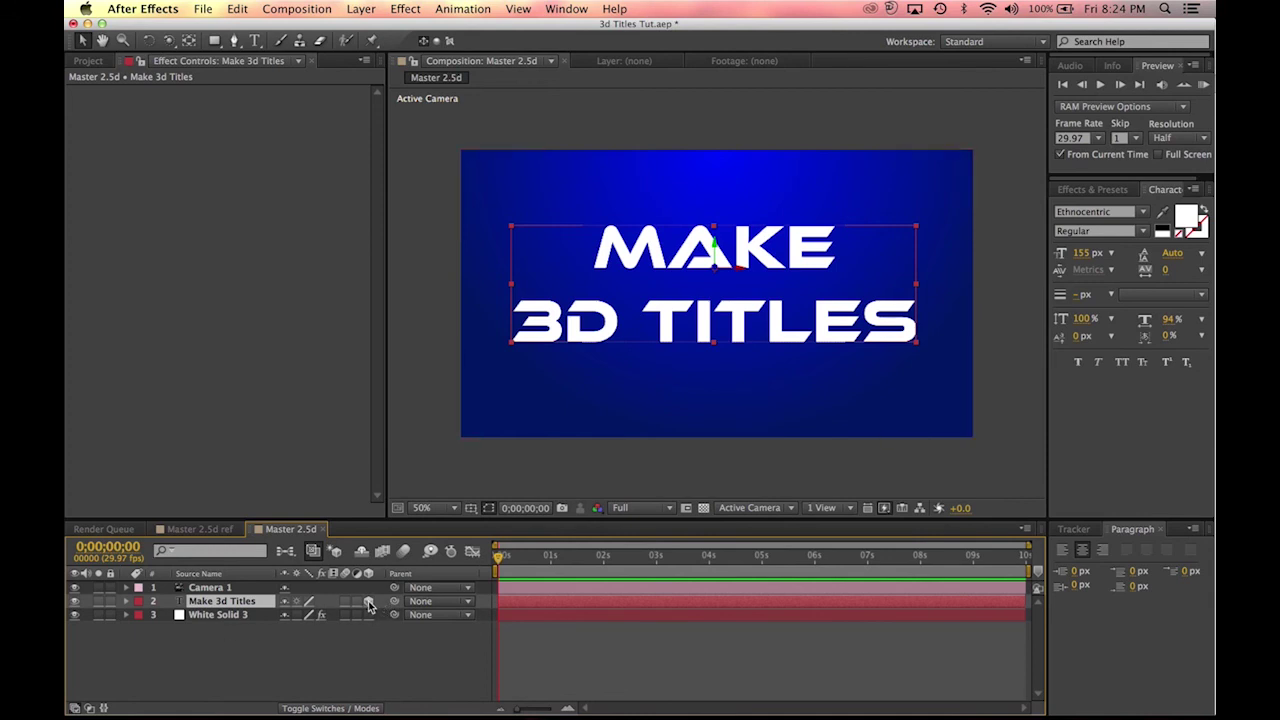
left_click(310, 708)
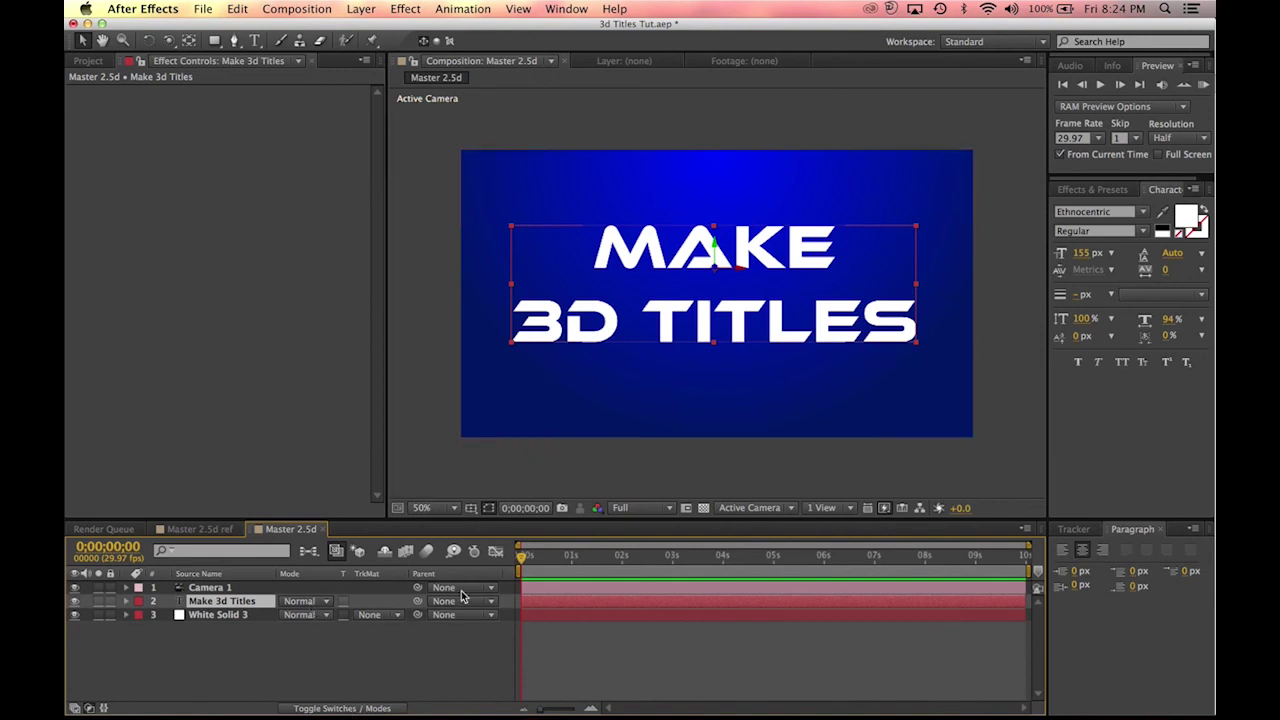
left_click(308, 708)
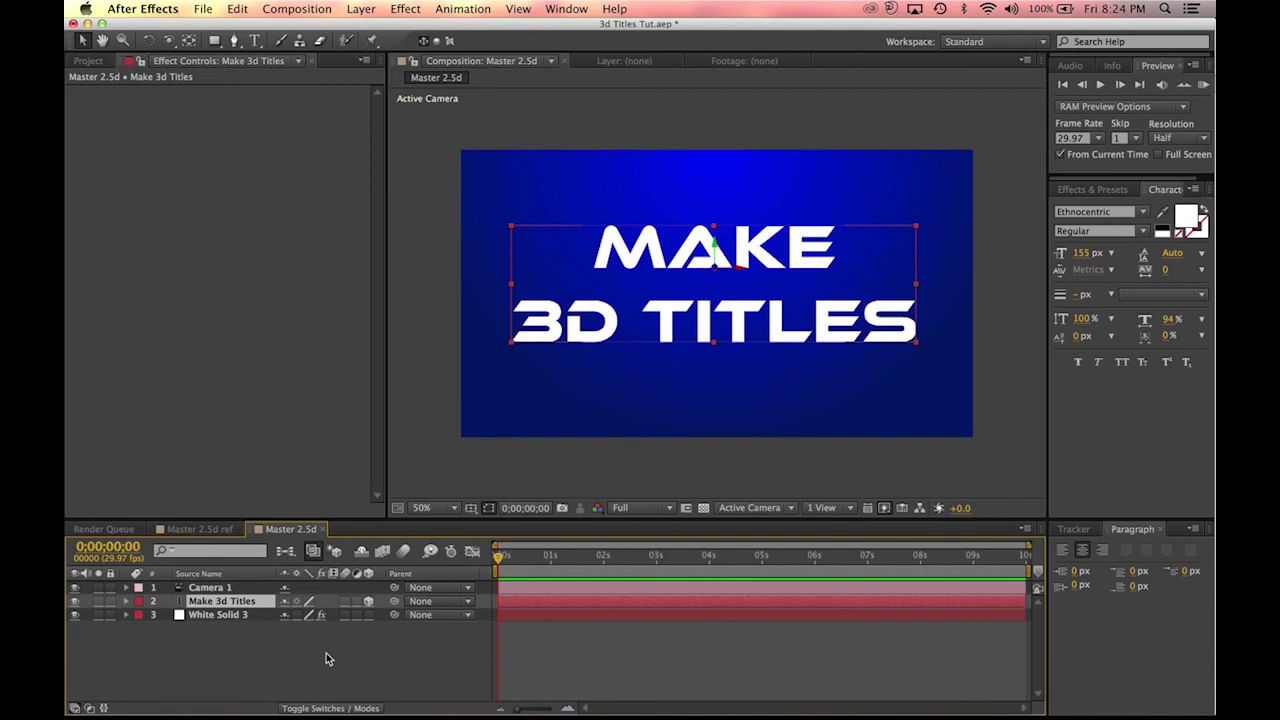
left_click(369, 601)
Step: Try moving the title in 3D space, undo a move and reset the text layer's transform
left_click_drag(826, 325, 771, 363)
key("ctrl+z")
right_click(789, 289)
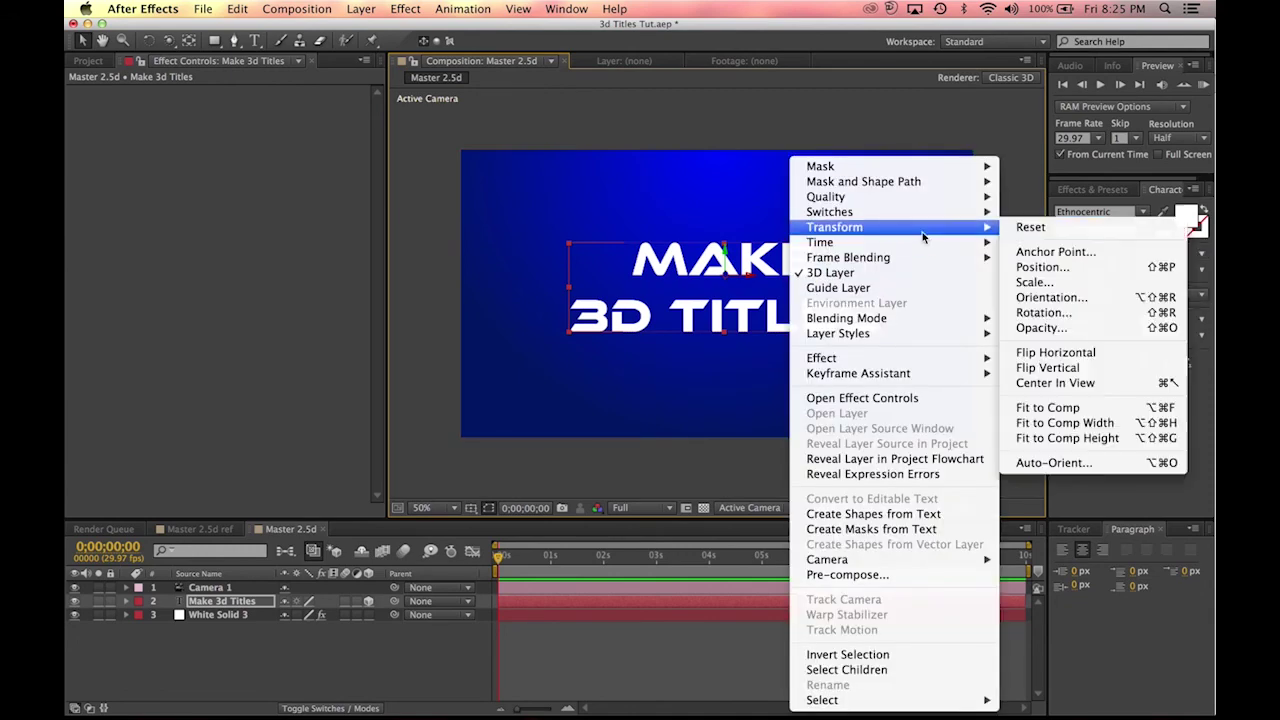
left_click(1020, 228)
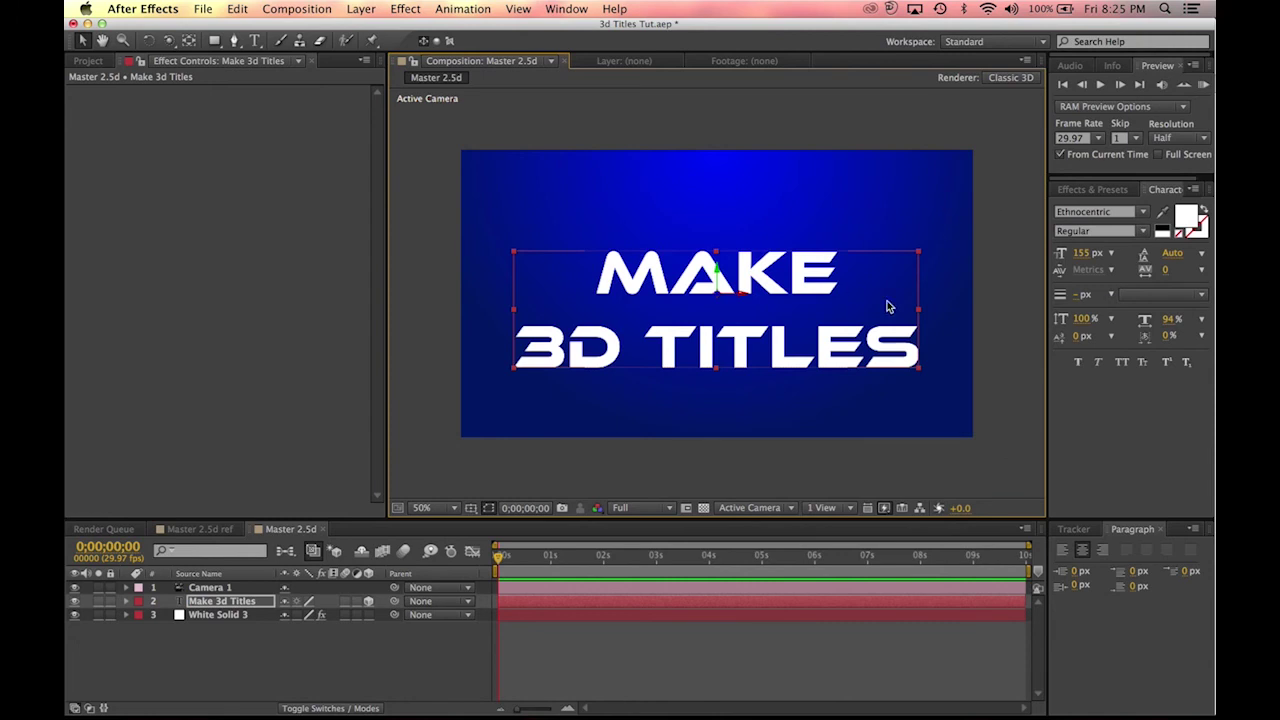
Step: Orbit Camera 1 around the title to view the text from the side and behind
left_click(199, 588)
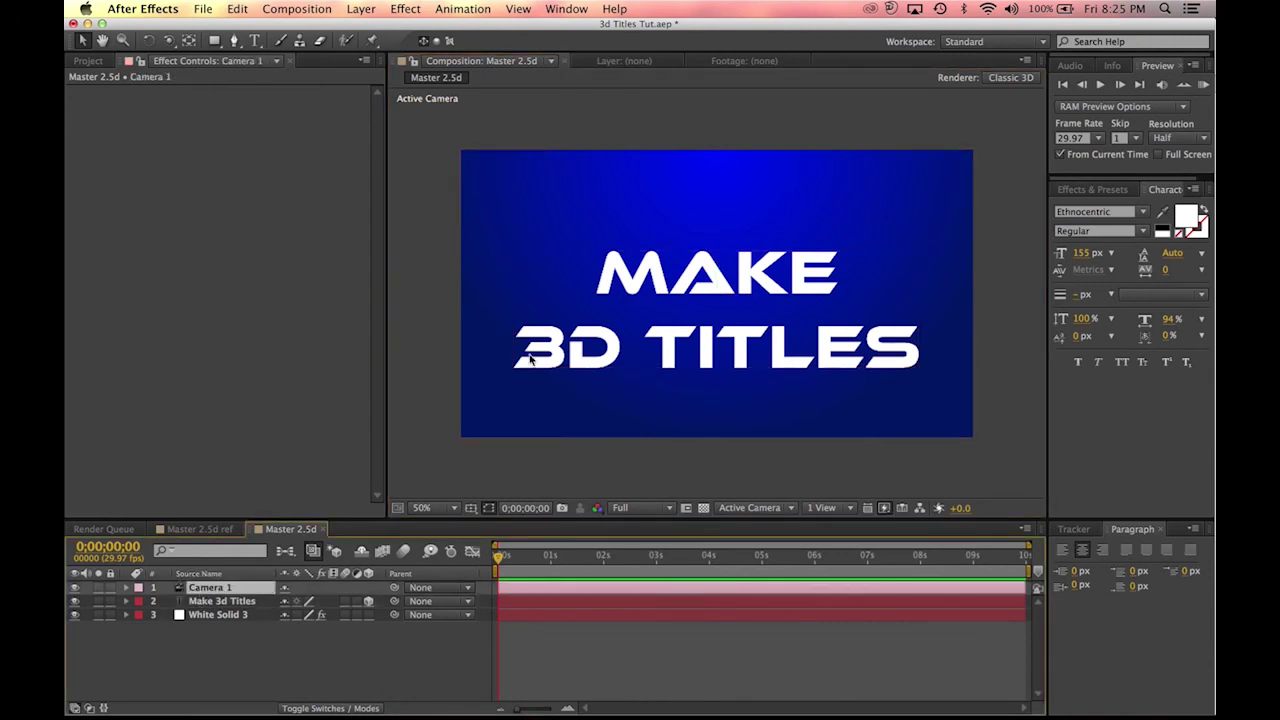
left_click(169, 43)
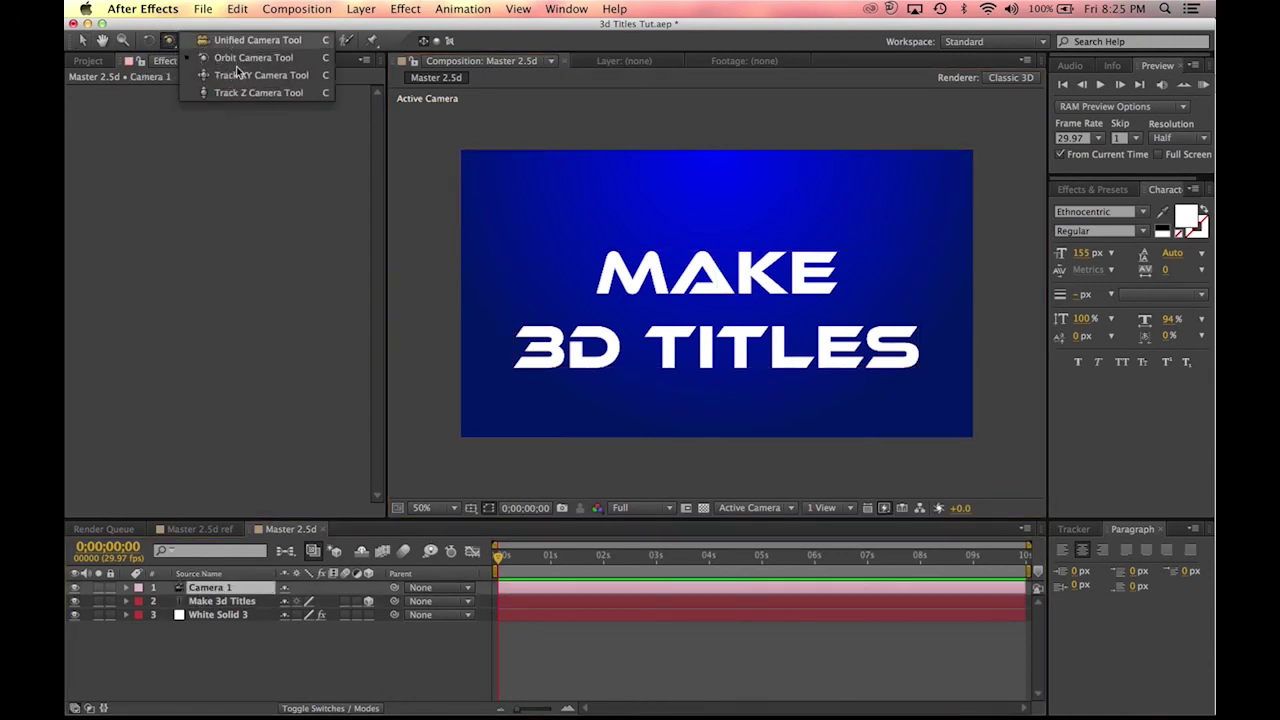
left_click(215, 41)
left_click_drag(666, 300, 808, 299)
left_click_drag(730, 300, 757, 302)
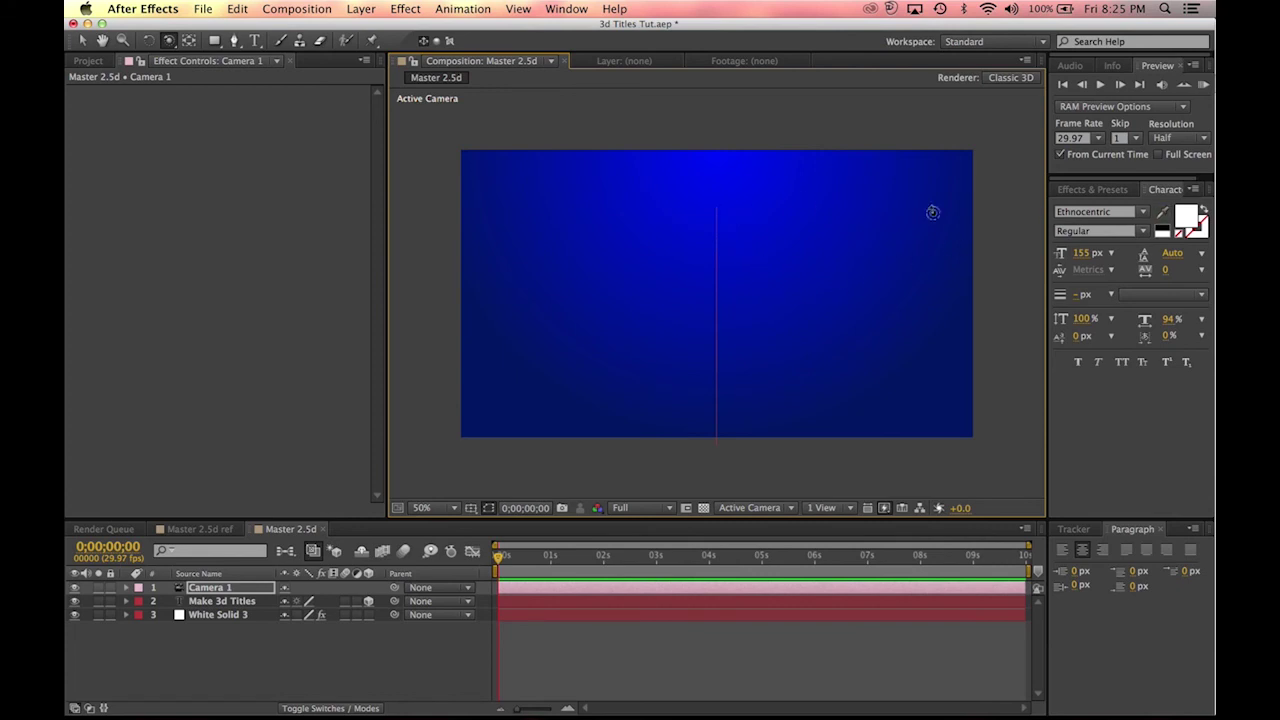
left_click_drag(738, 370, 733, 284)
Step: Reset the transforms of the title layer and Camera 1
right_click(733, 284)
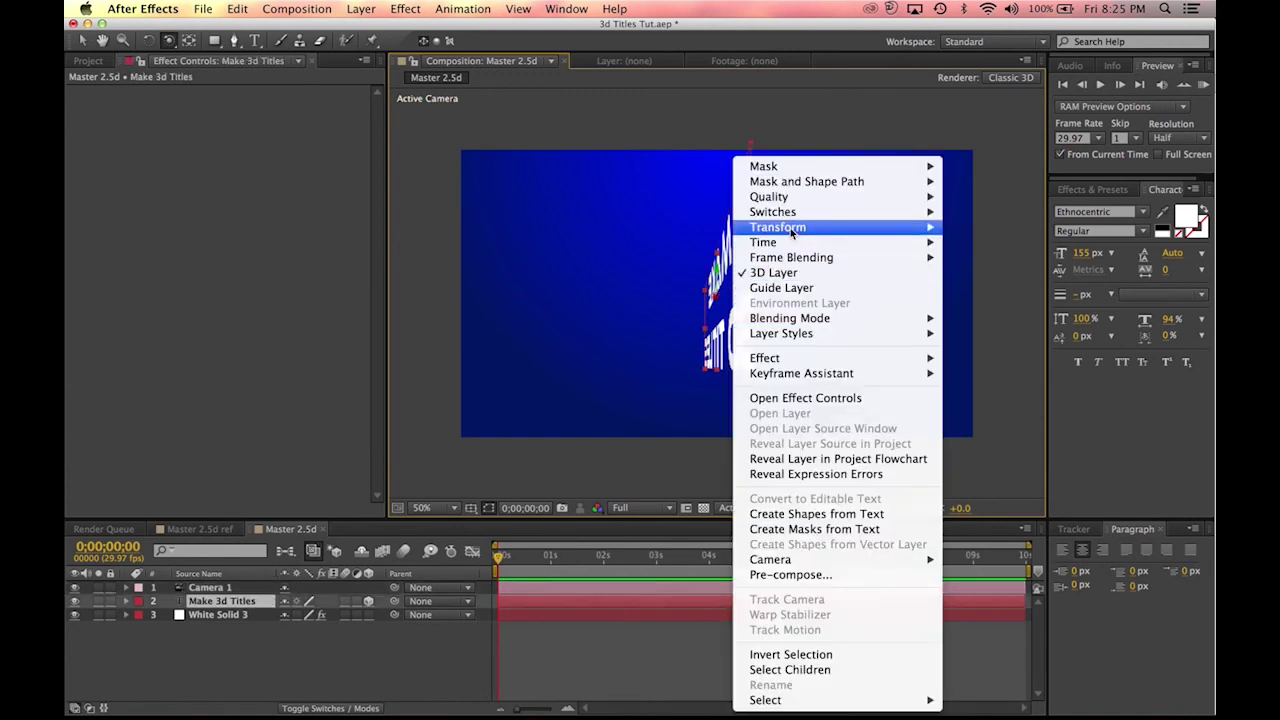
mouse_move(792, 229)
left_click(973, 227)
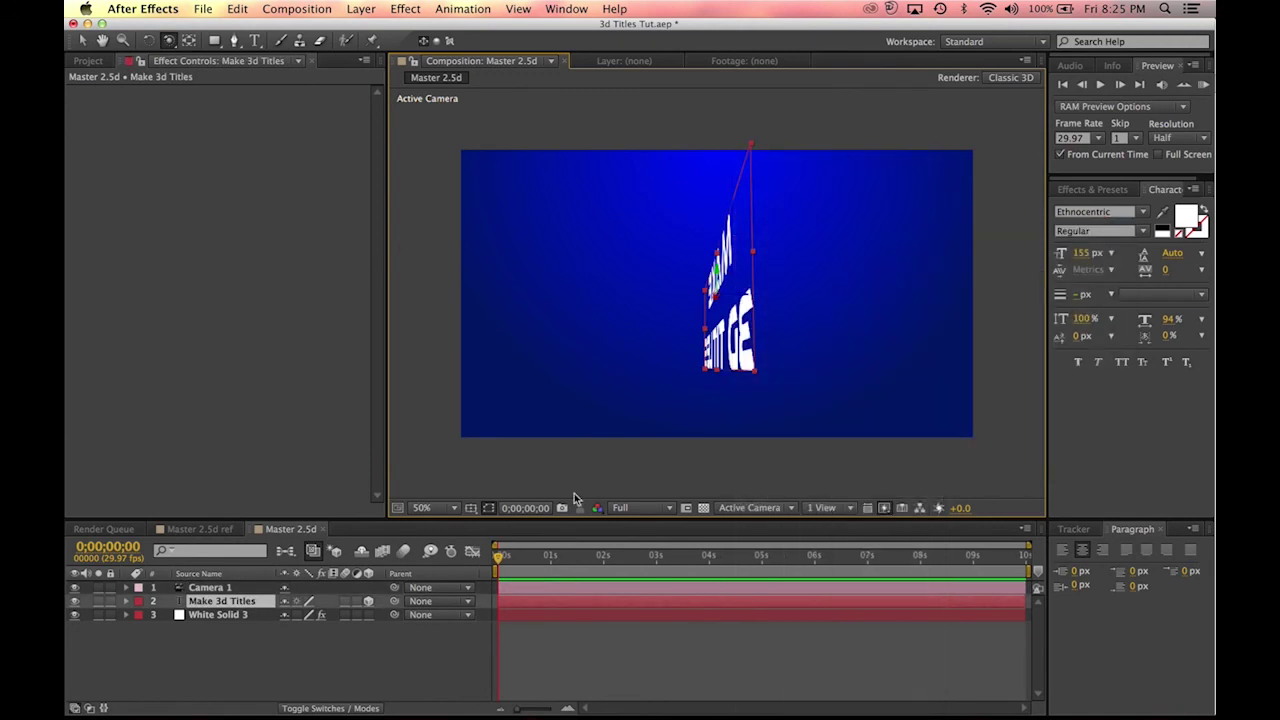
left_click(222, 589)
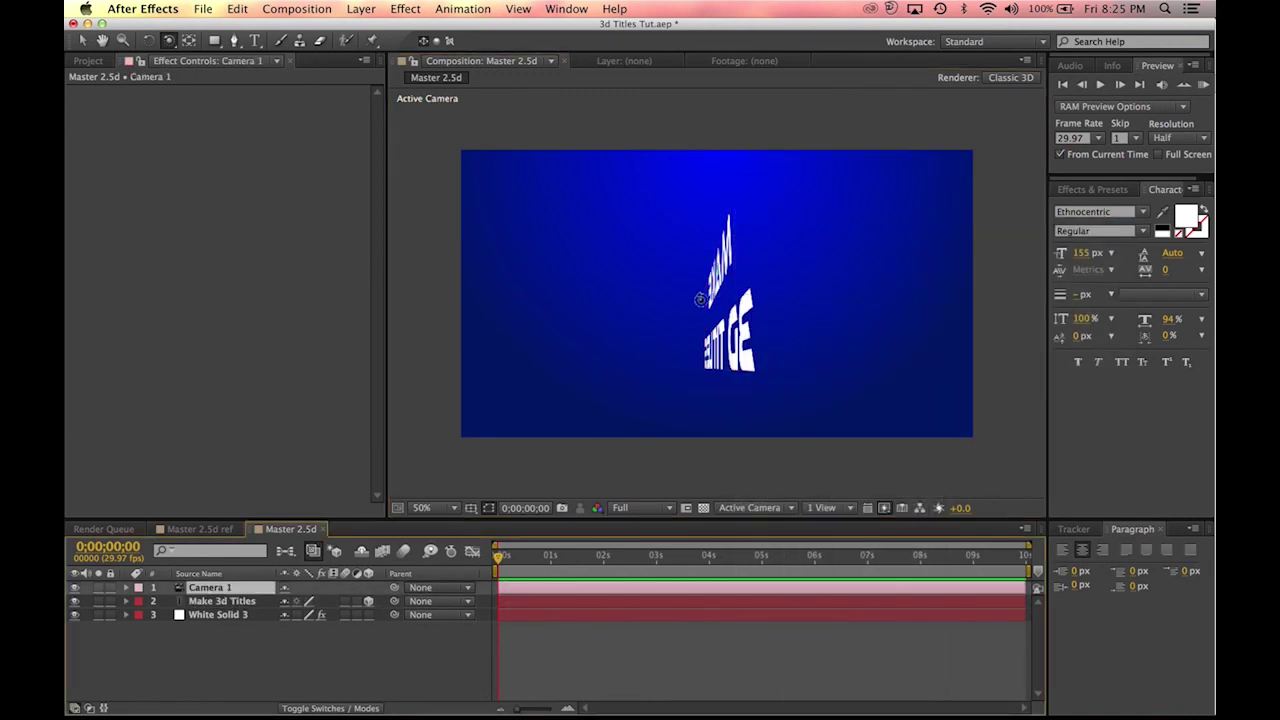
right_click(226, 584)
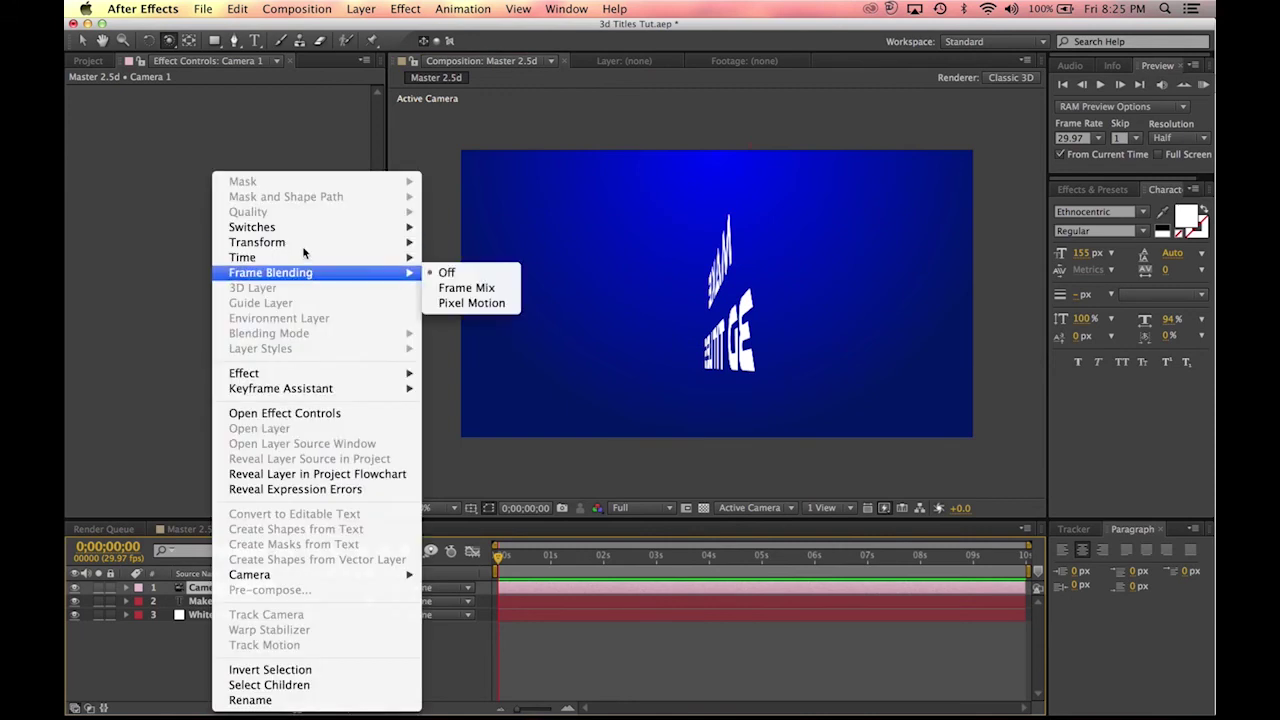
mouse_move(305, 244)
left_click(482, 243)
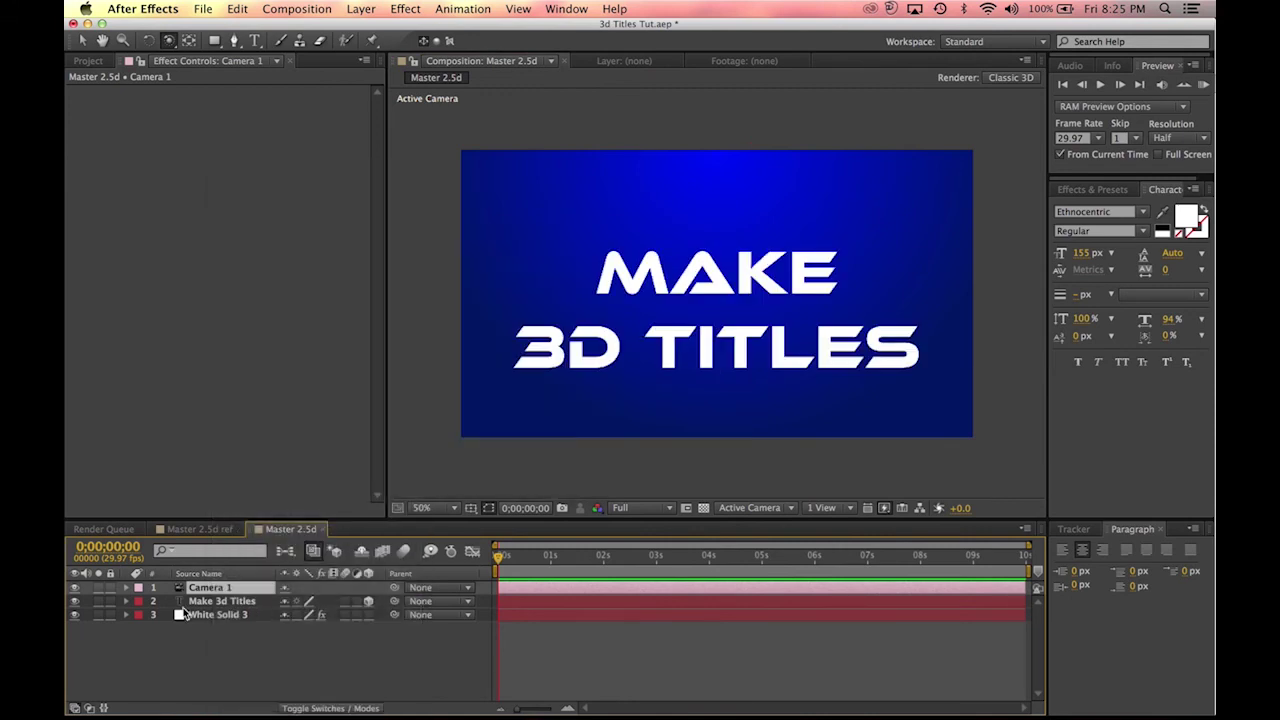
Step: Move the title text slightly upward so it sits vertically centered in the frame, keeping its layer selected
key("v")
left_click_drag(760, 320, 748, 302)
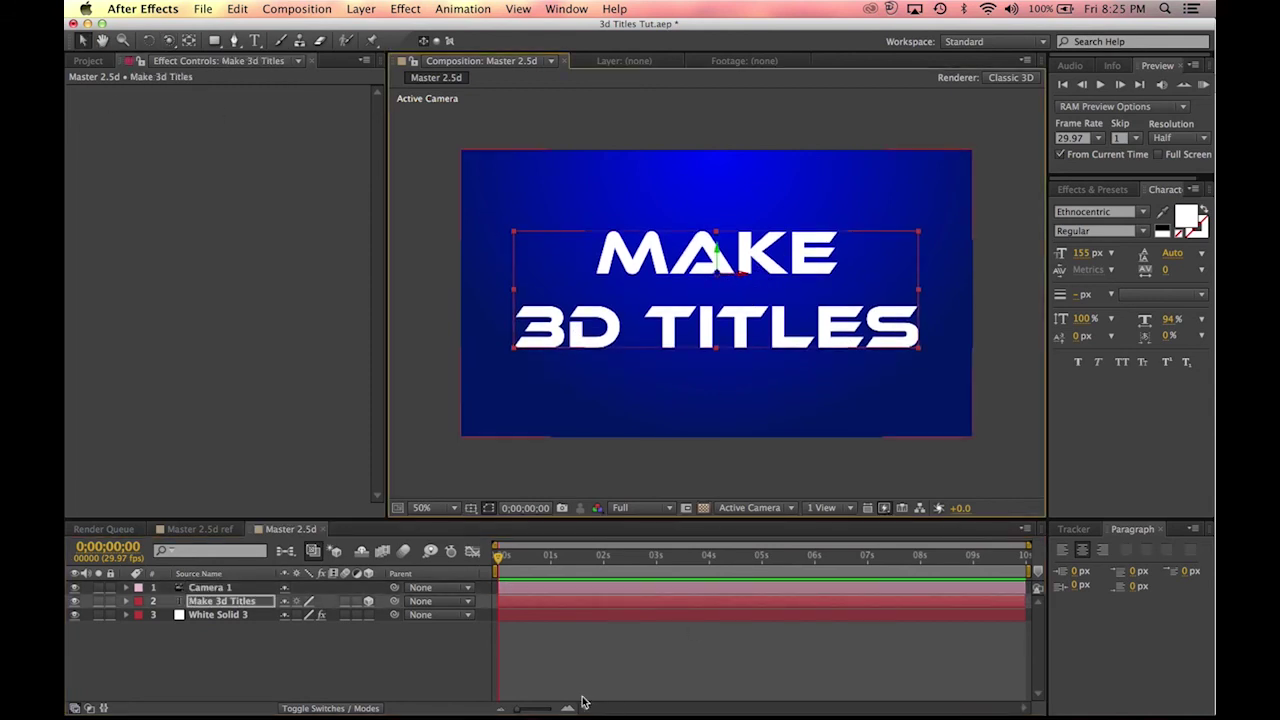
left_click(607, 668)
left_click(252, 600)
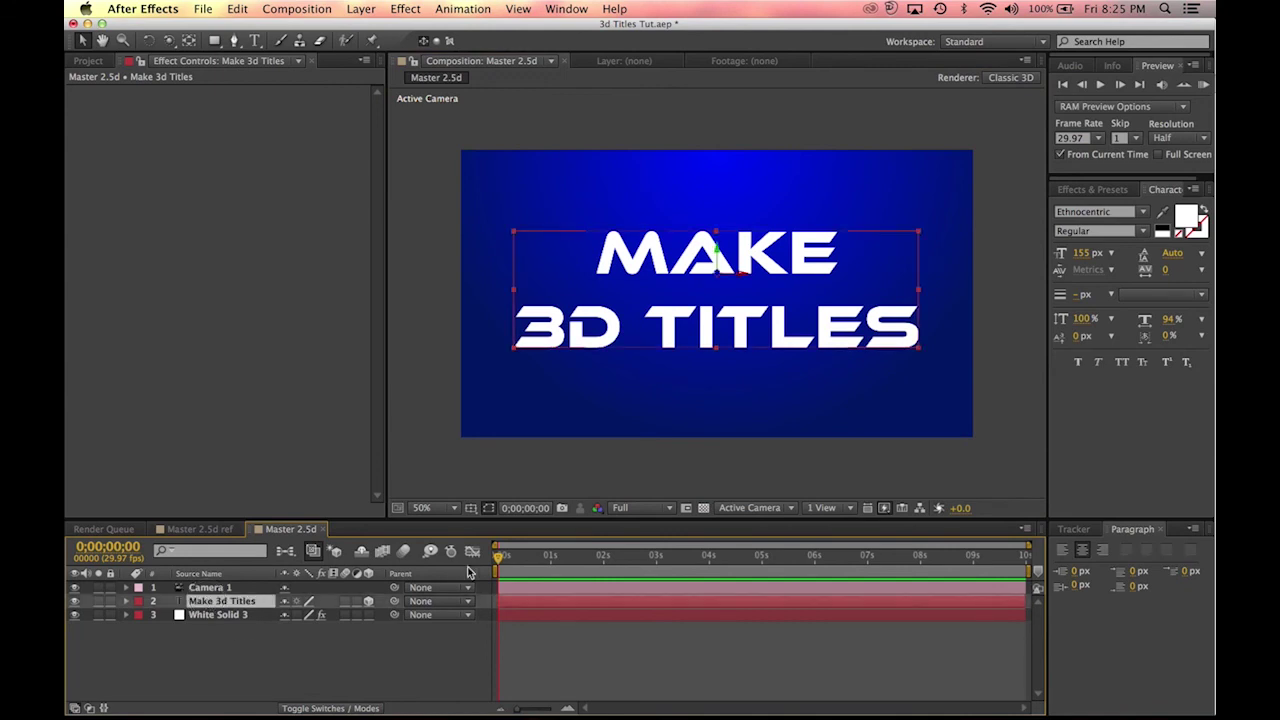
Step: Duplicate the title text layer and set the copy's Z position to 1
key("super+d")
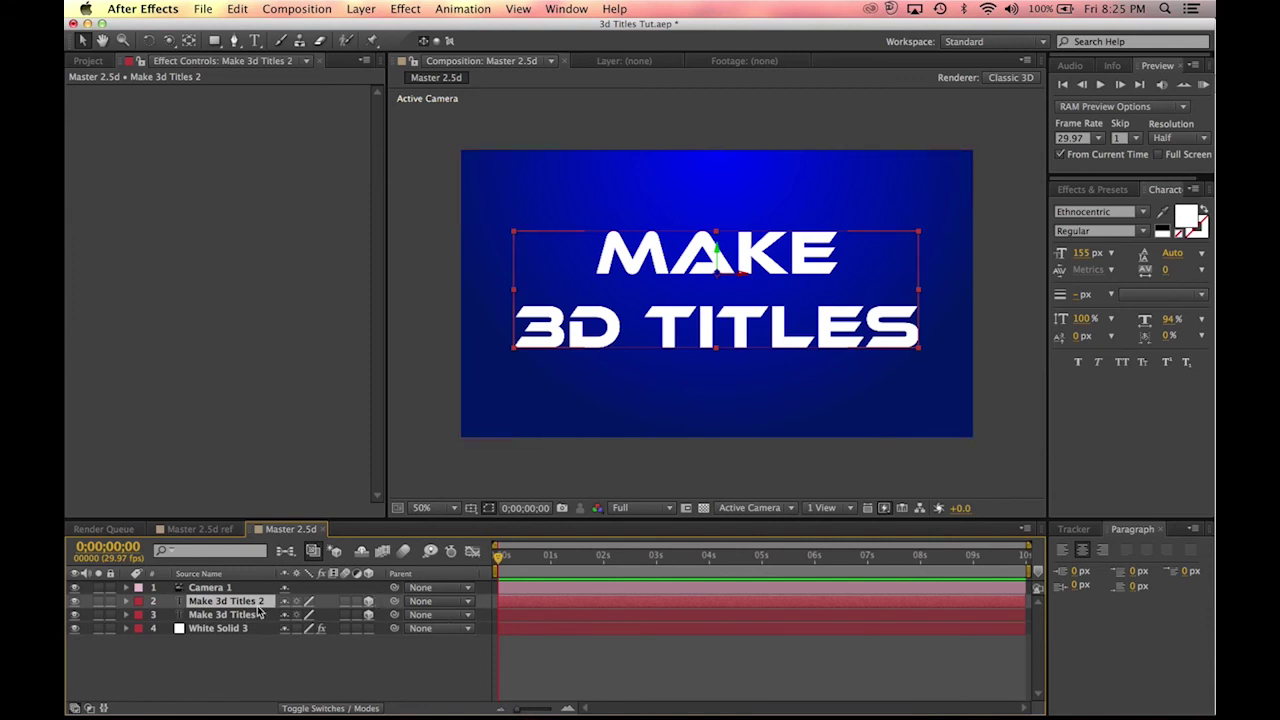
key("p")
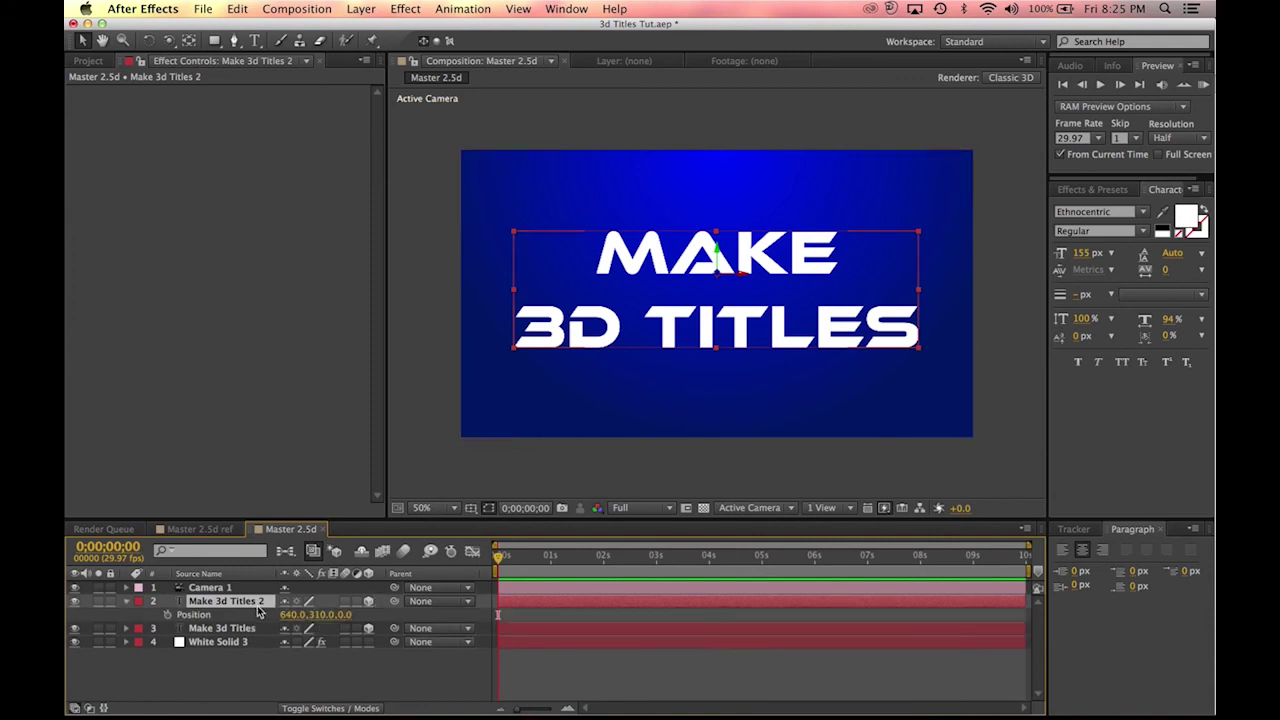
left_click(346, 614)
left_click(374, 652)
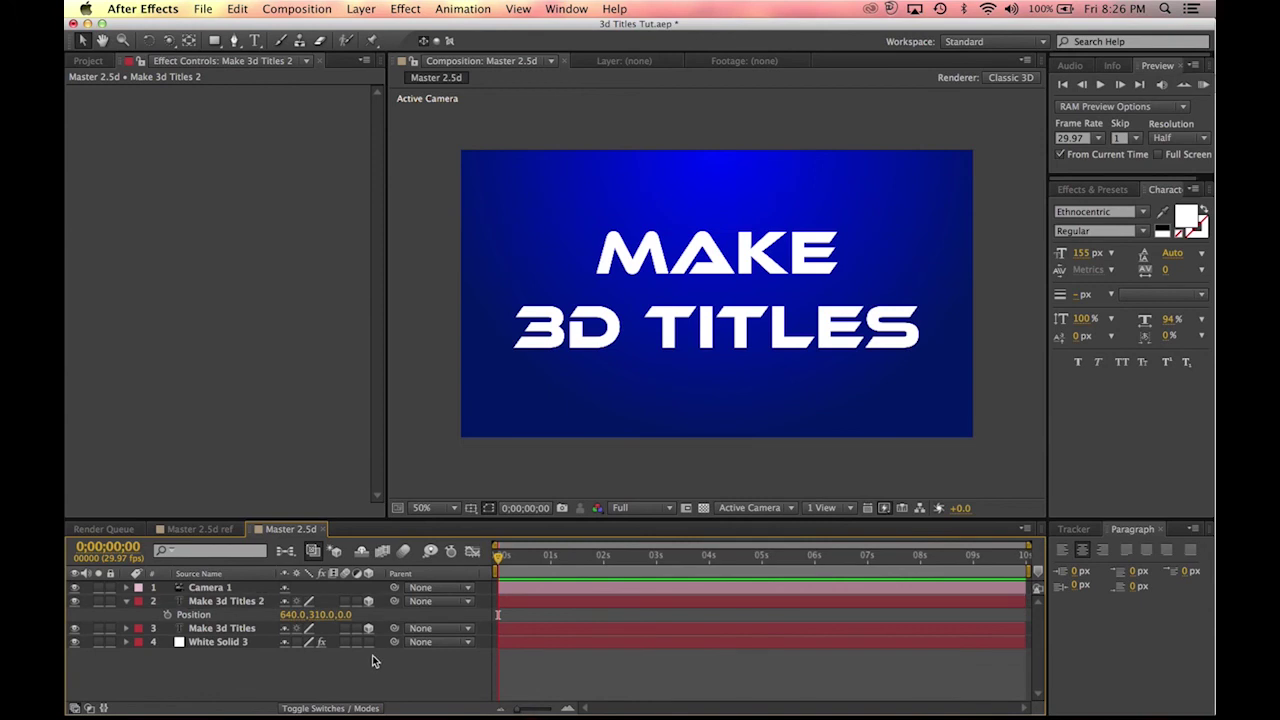
left_click_drag(346, 614, 720, 600)
left_click_drag(1212, 562, 995, 475)
left_click(352, 616)
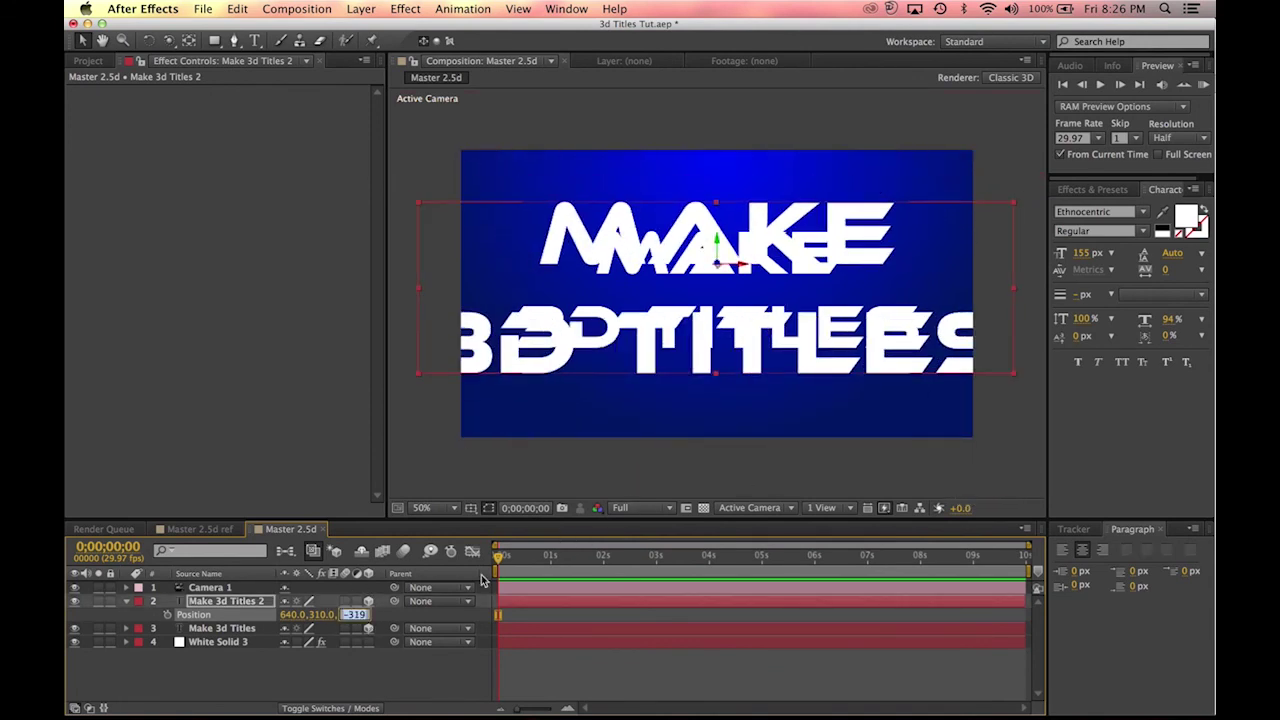
type("1")
key("Return")
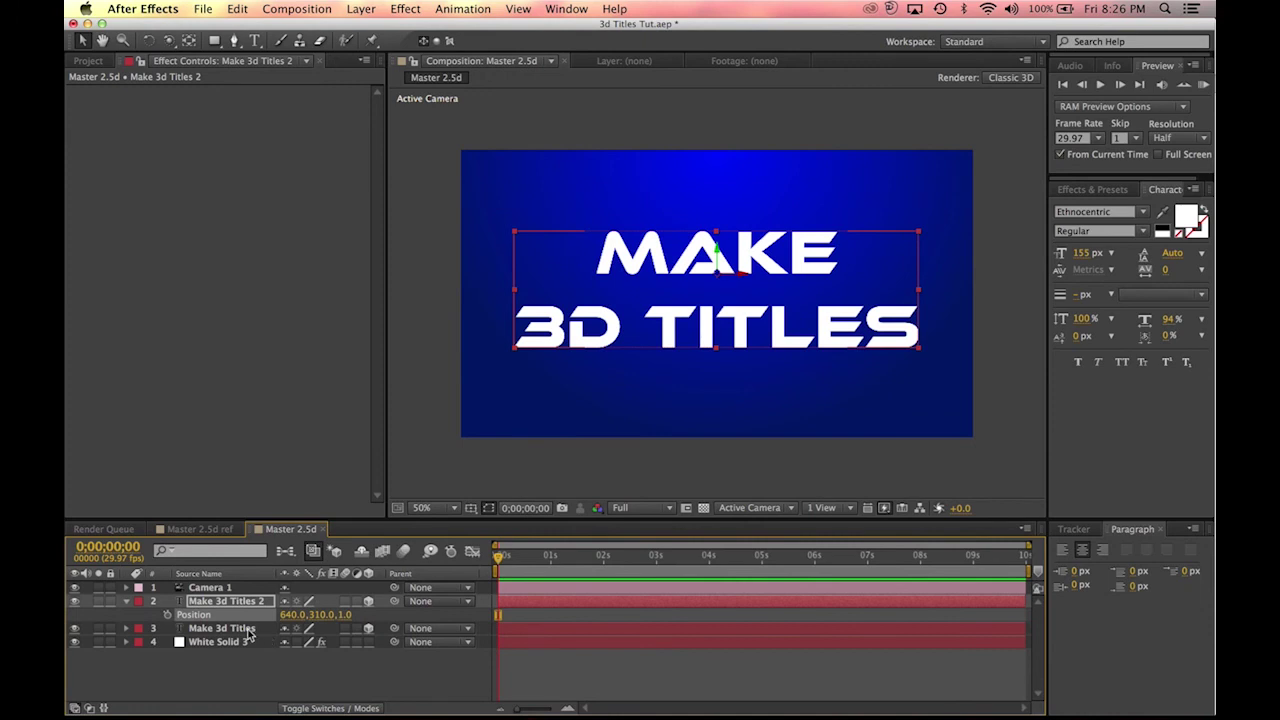
Step: Reveal the original title layer's position and move that layer above its duplicate in the layer stack
left_click(237, 630)
key("p")
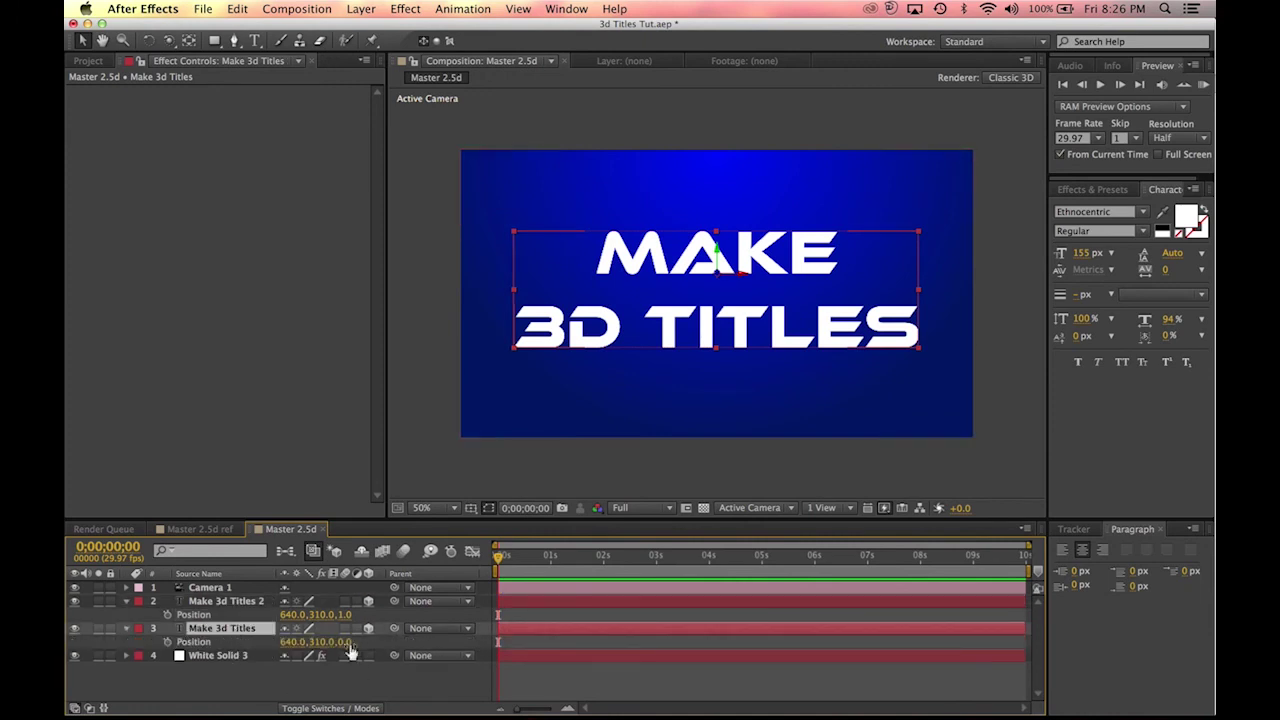
left_click(223, 600)
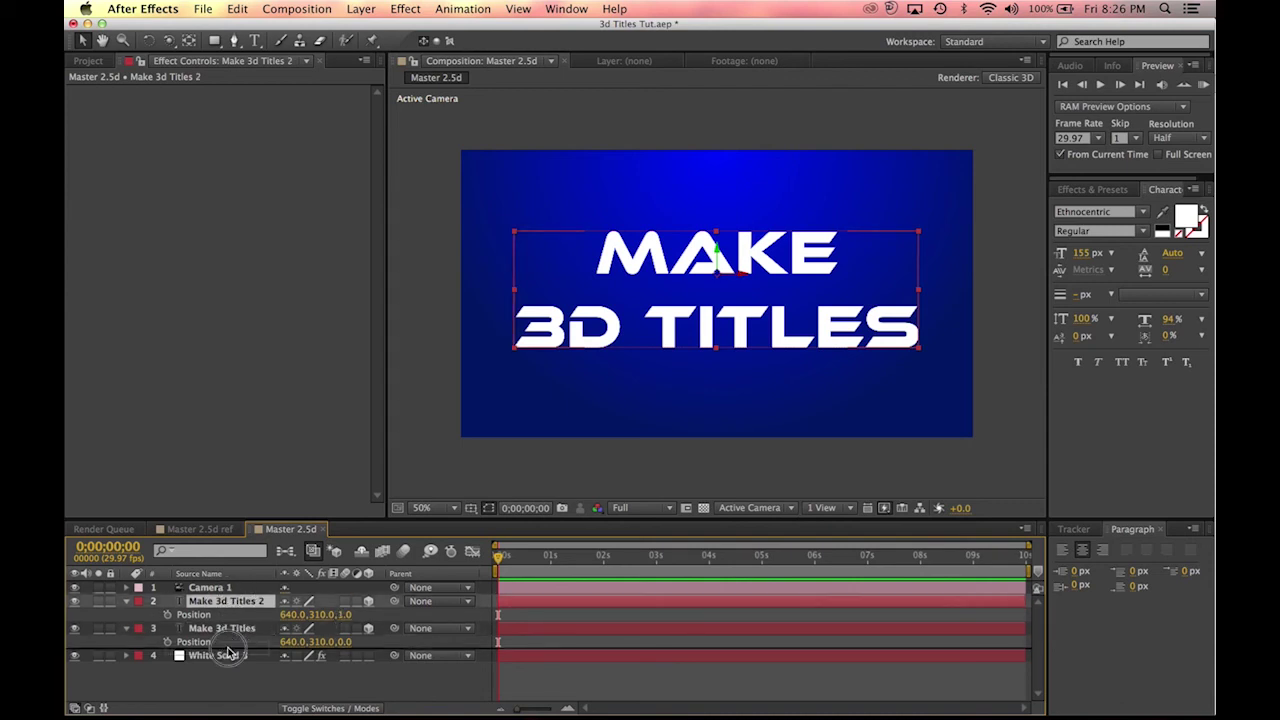
left_click_drag(225, 629, 241, 604)
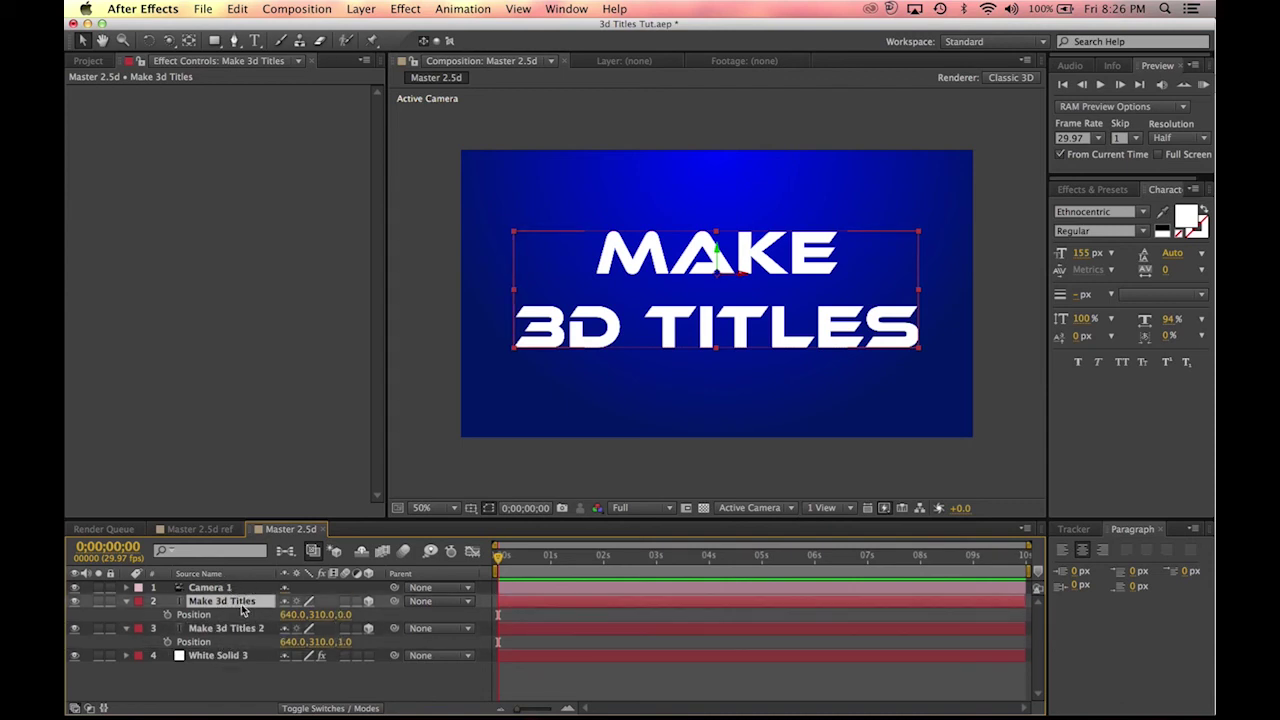
Step: Rename the original title layer as Make 3d Titles Master
key("Return")
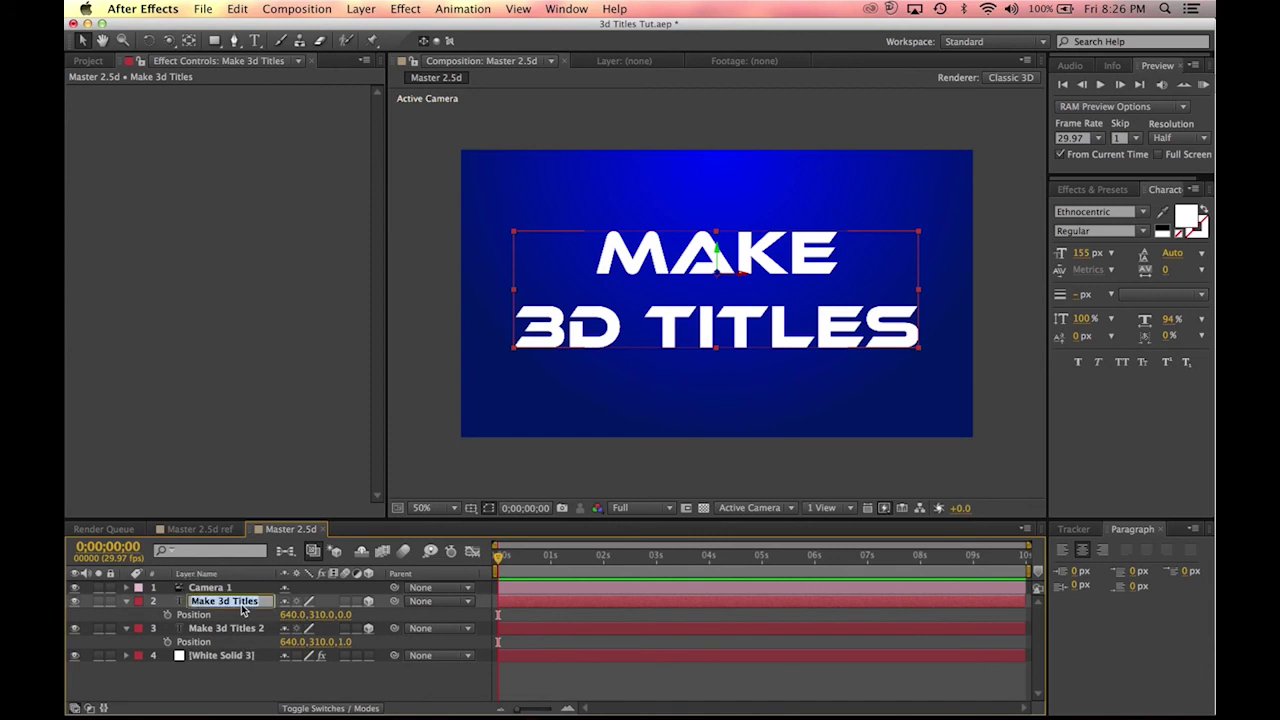
type("Master")
key("Return")
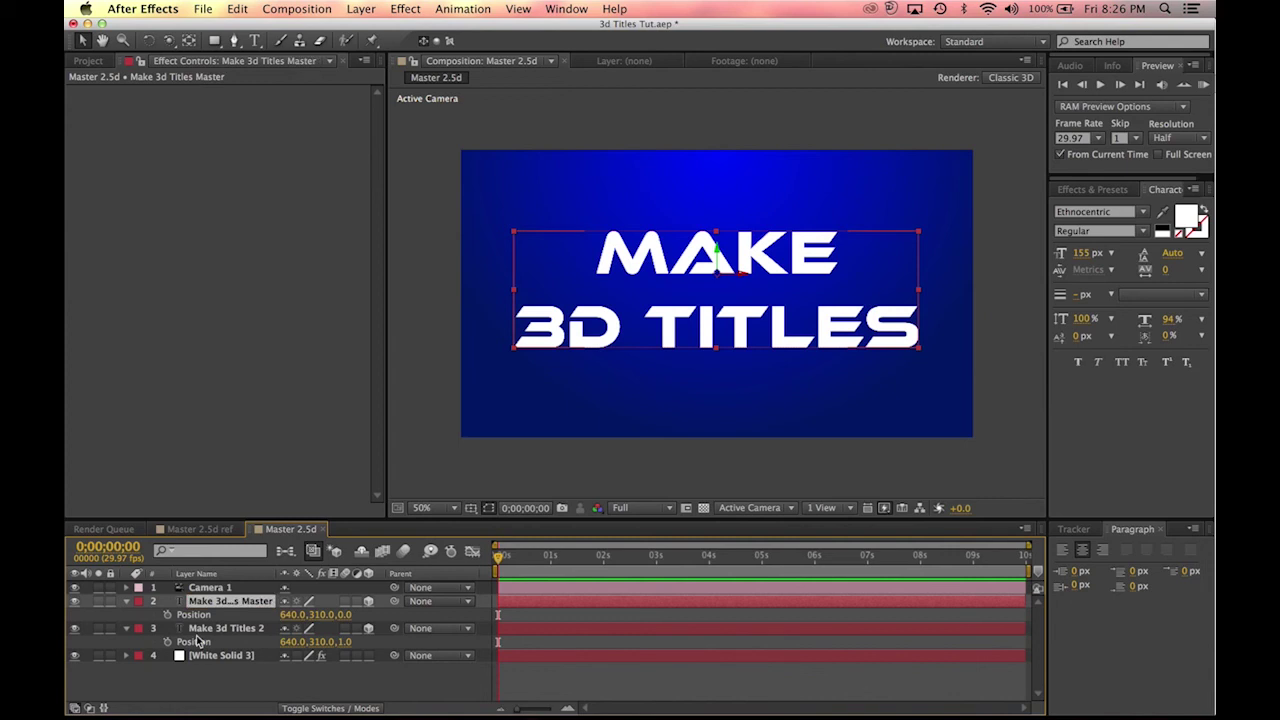
Step: Expand the text properties of the duplicate and master title layers to expose Source Text, collapsing their transform properties
left_click(238, 630)
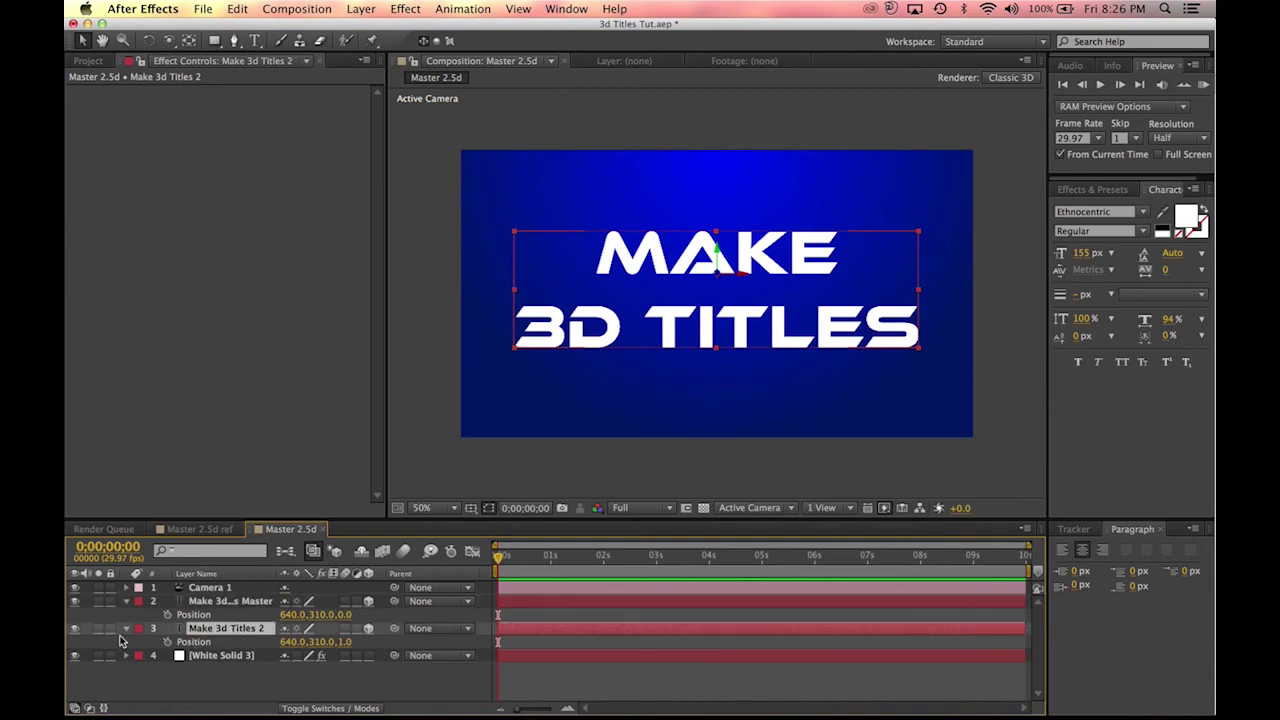
left_click(125, 629)
left_click(125, 629)
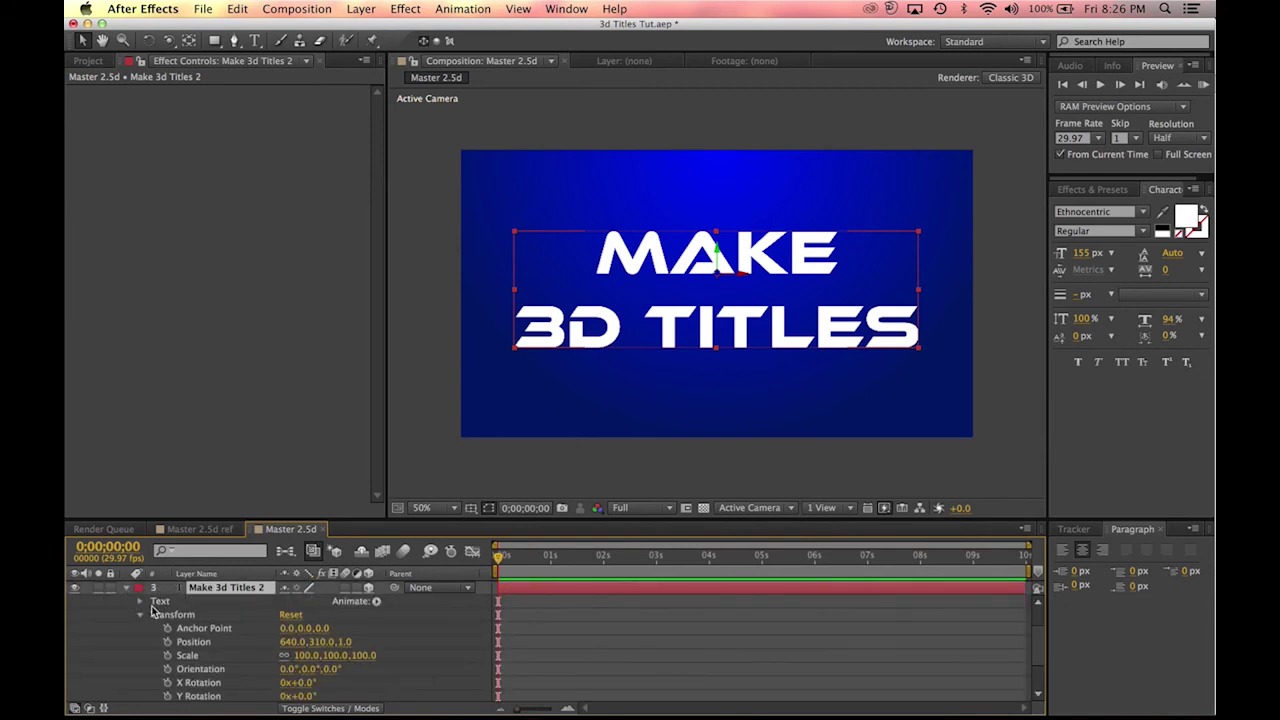
left_click(141, 617)
left_click(140, 642)
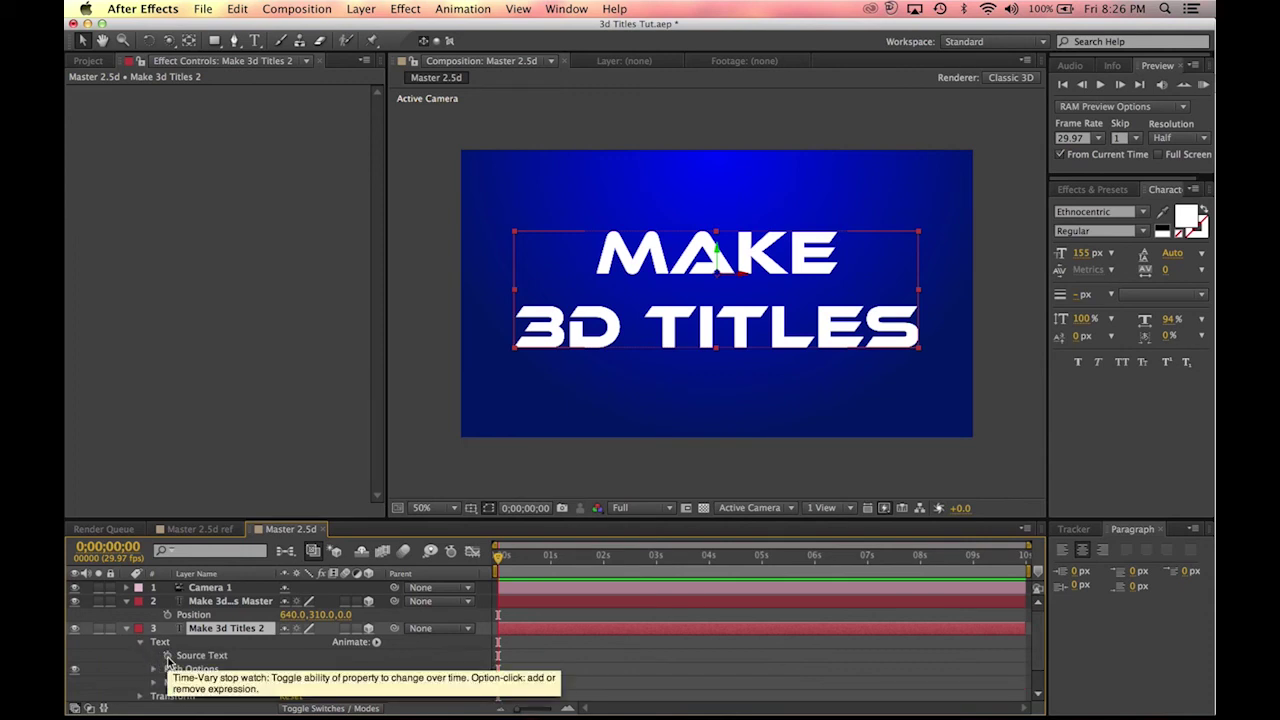
left_click(127, 601)
left_click(127, 601)
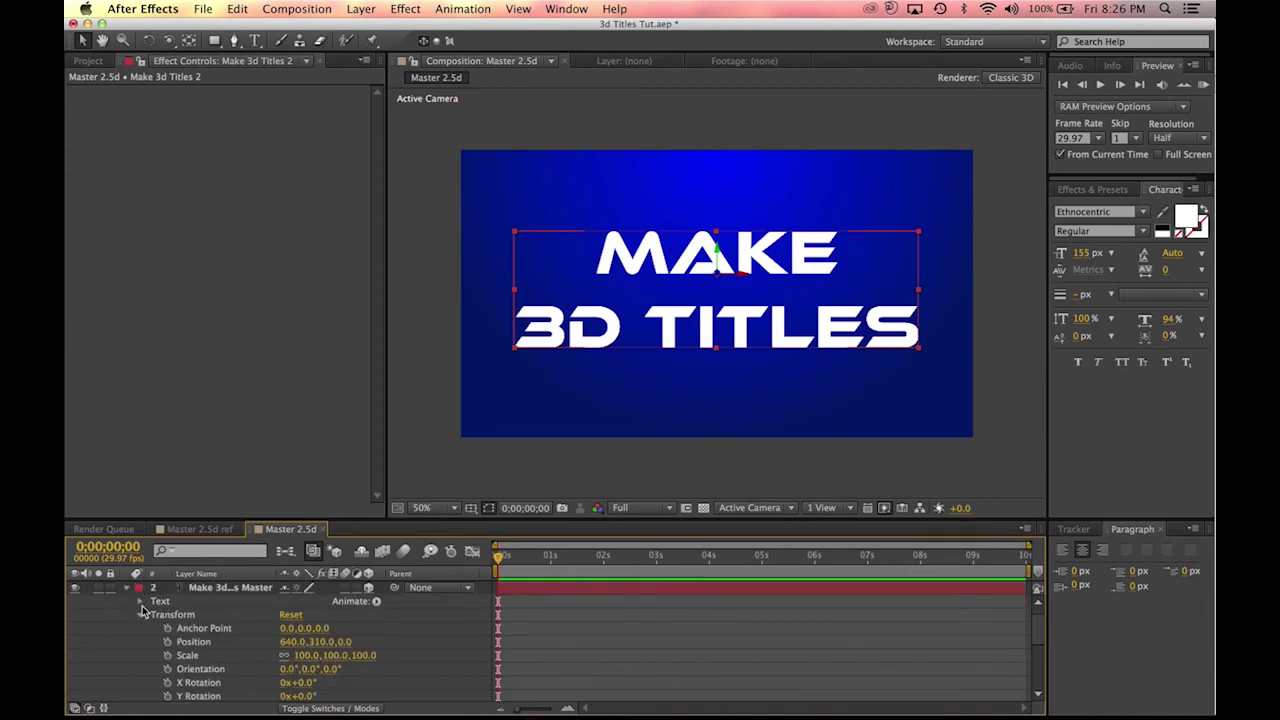
left_click(141, 616)
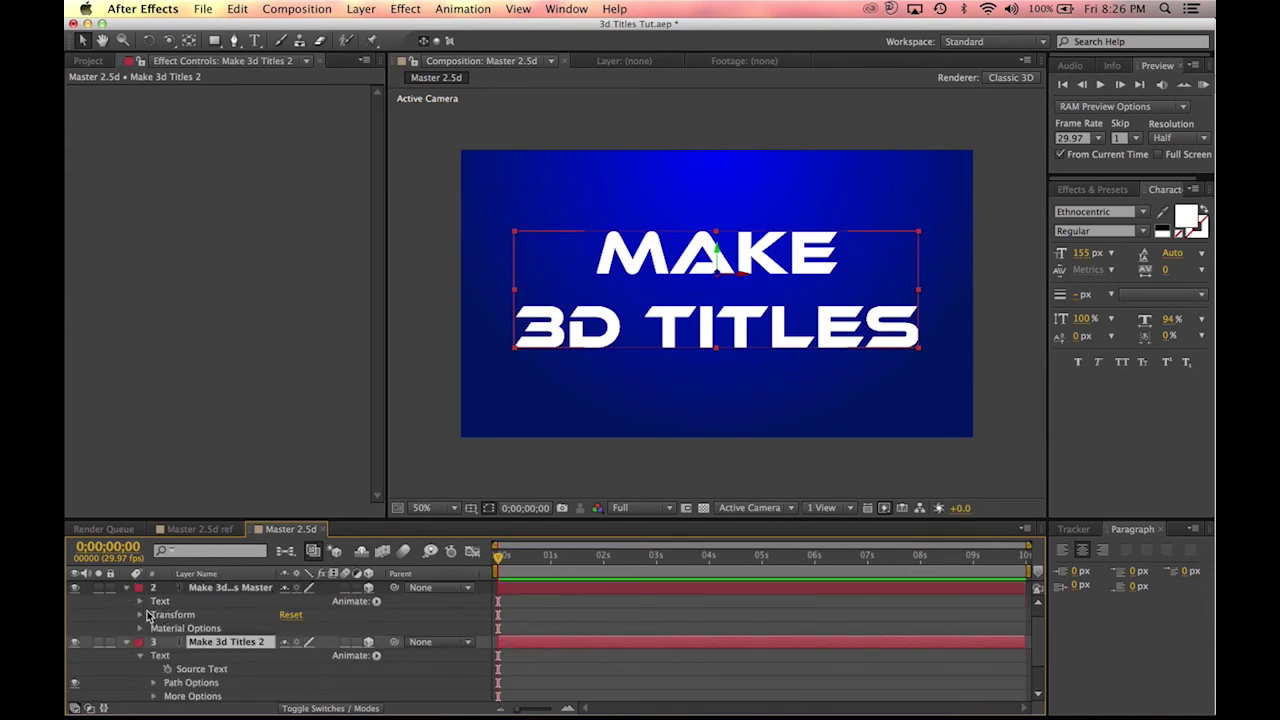
left_click(140, 602)
left_click(226, 614)
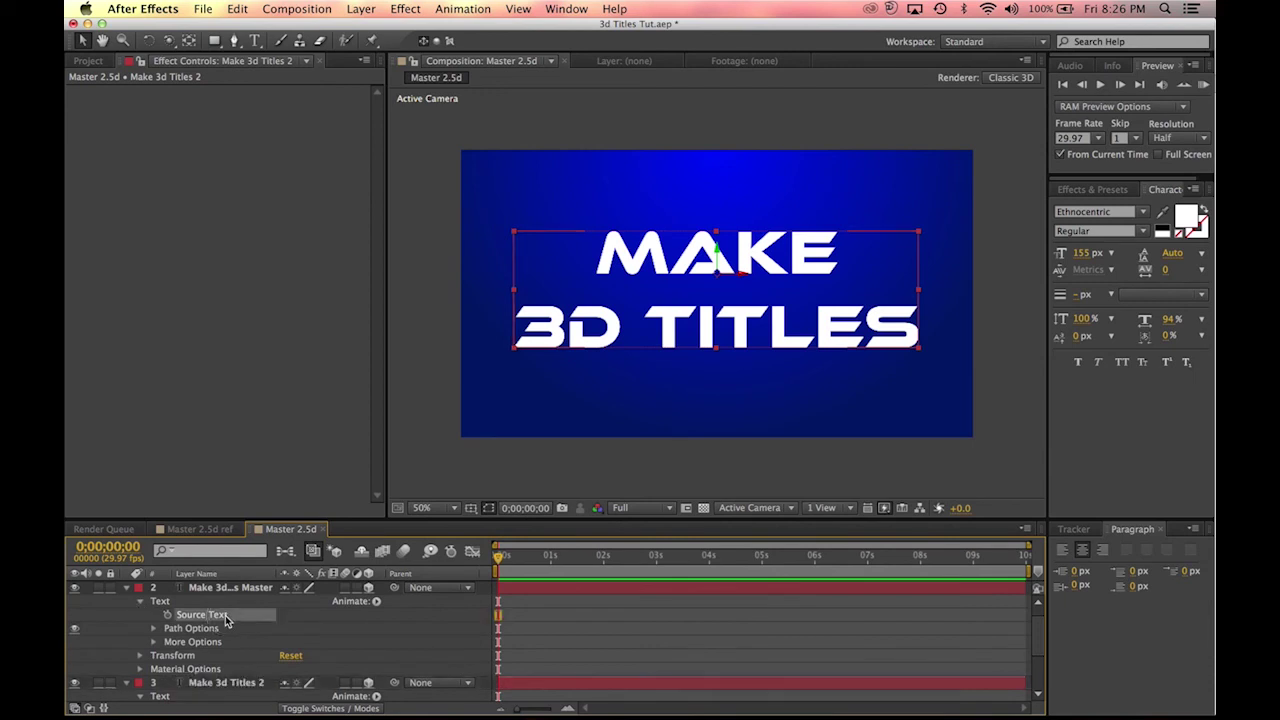
Step: Compare the Source Text properties of the master title layer and its duplicate
scroll(226, 618, "down", 1)
left_click(205, 682)
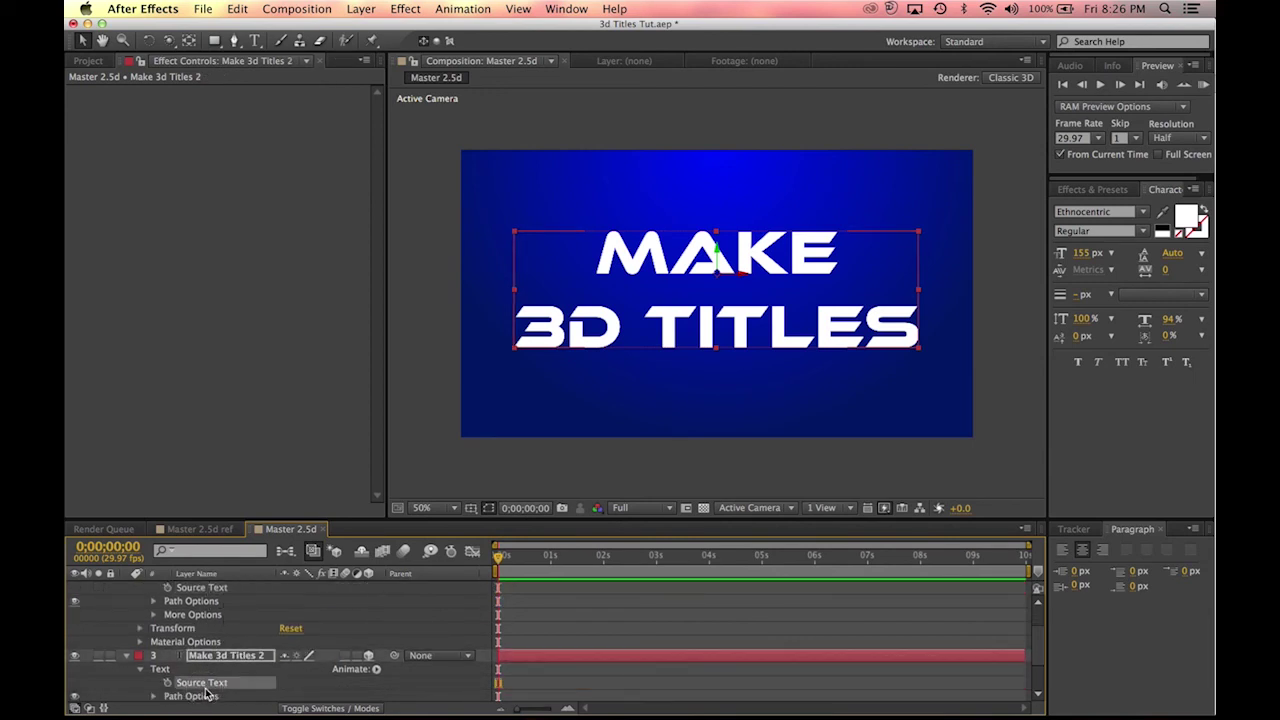
scroll(210, 590, "up", 2)
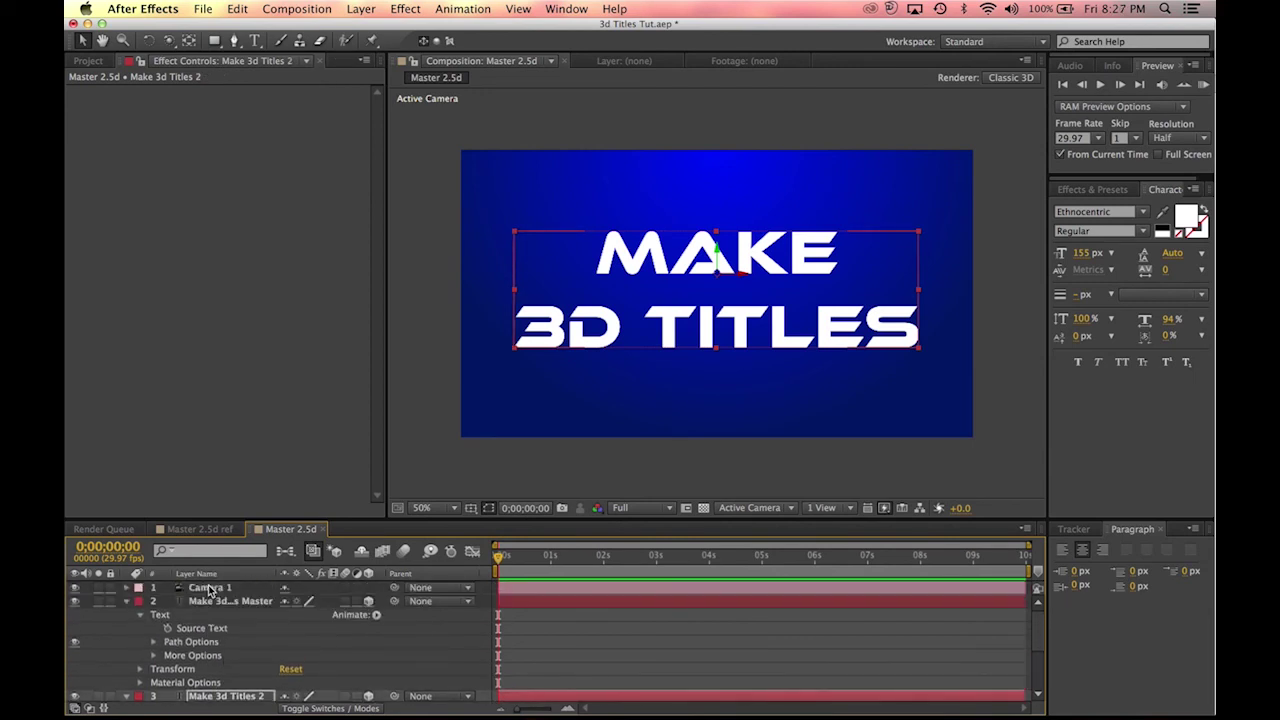
scroll(245, 636, "down", 4)
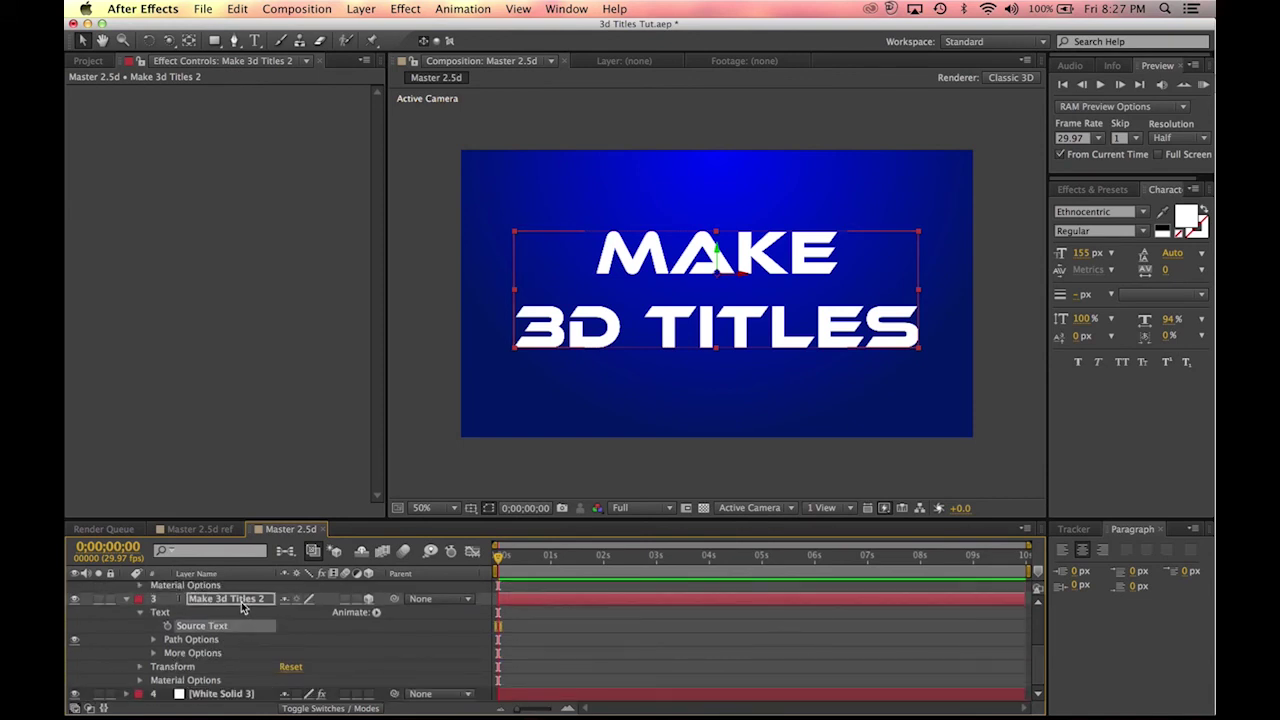
scroll(240, 607, "up", 4)
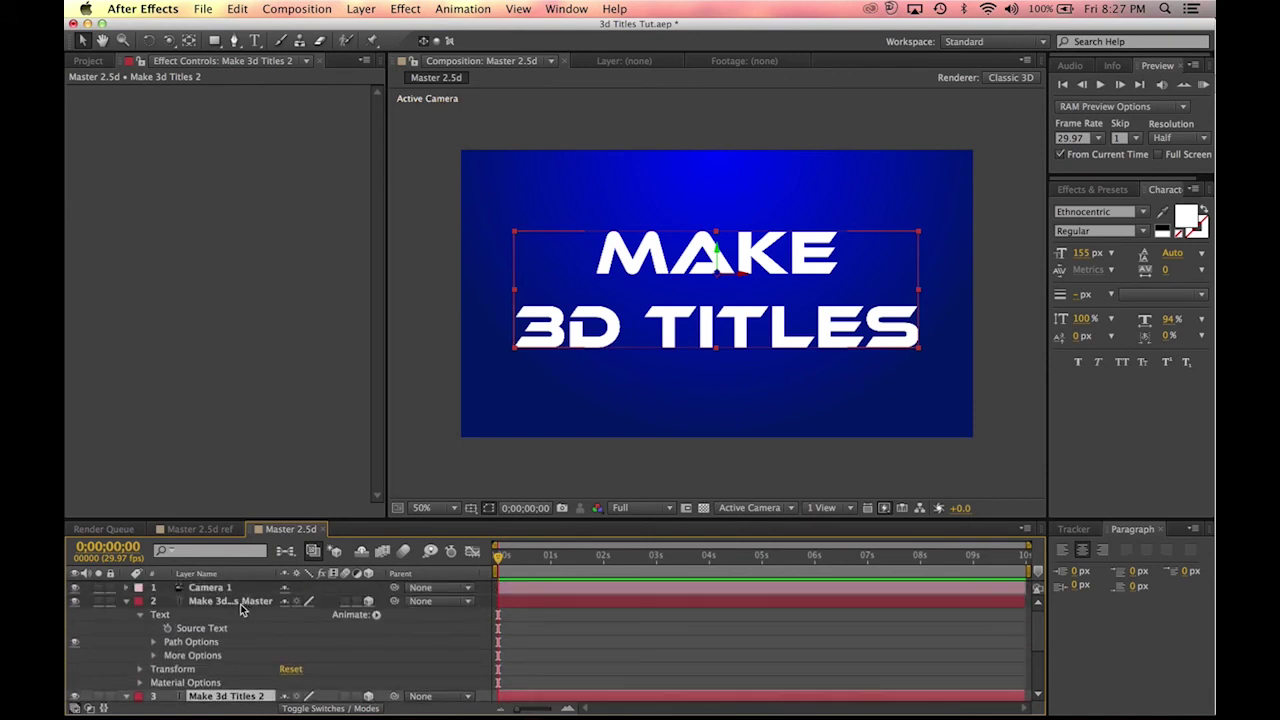
left_click(241, 605)
scroll(241, 607, "down", 1)
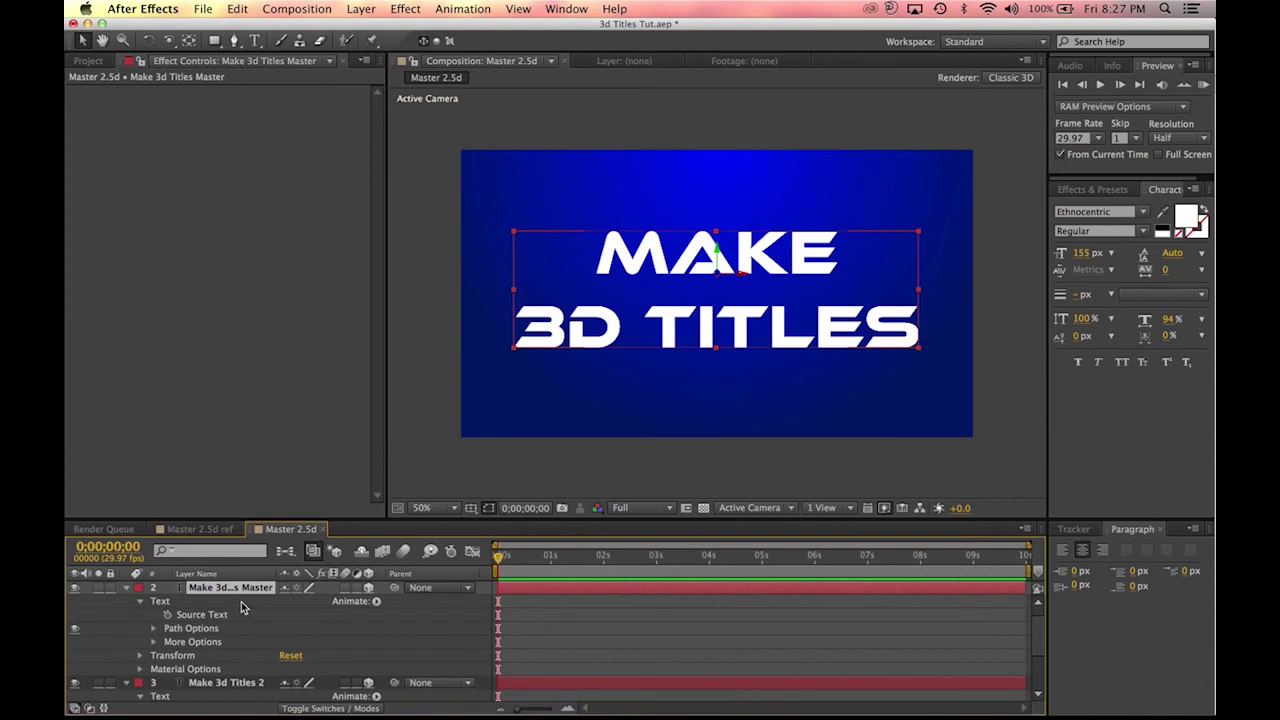
scroll(290, 640, "down", 2)
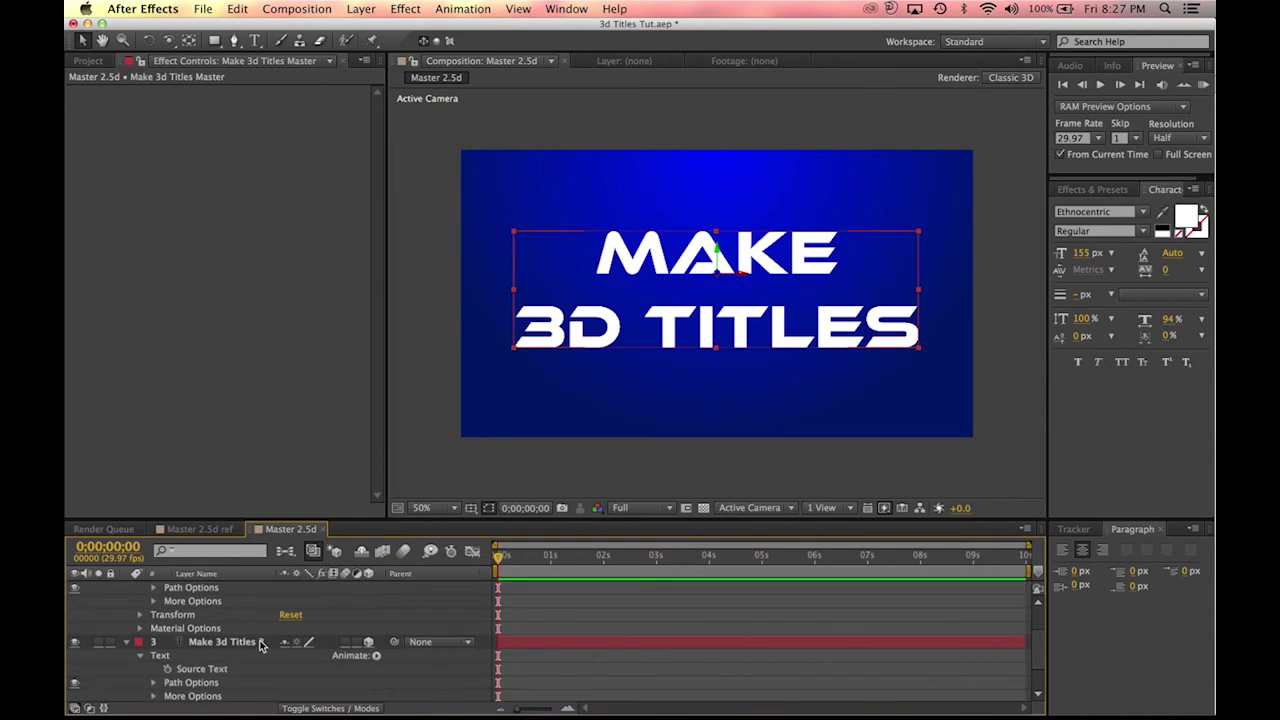
left_click(259, 643)
scroll(259, 645, "up", 2)
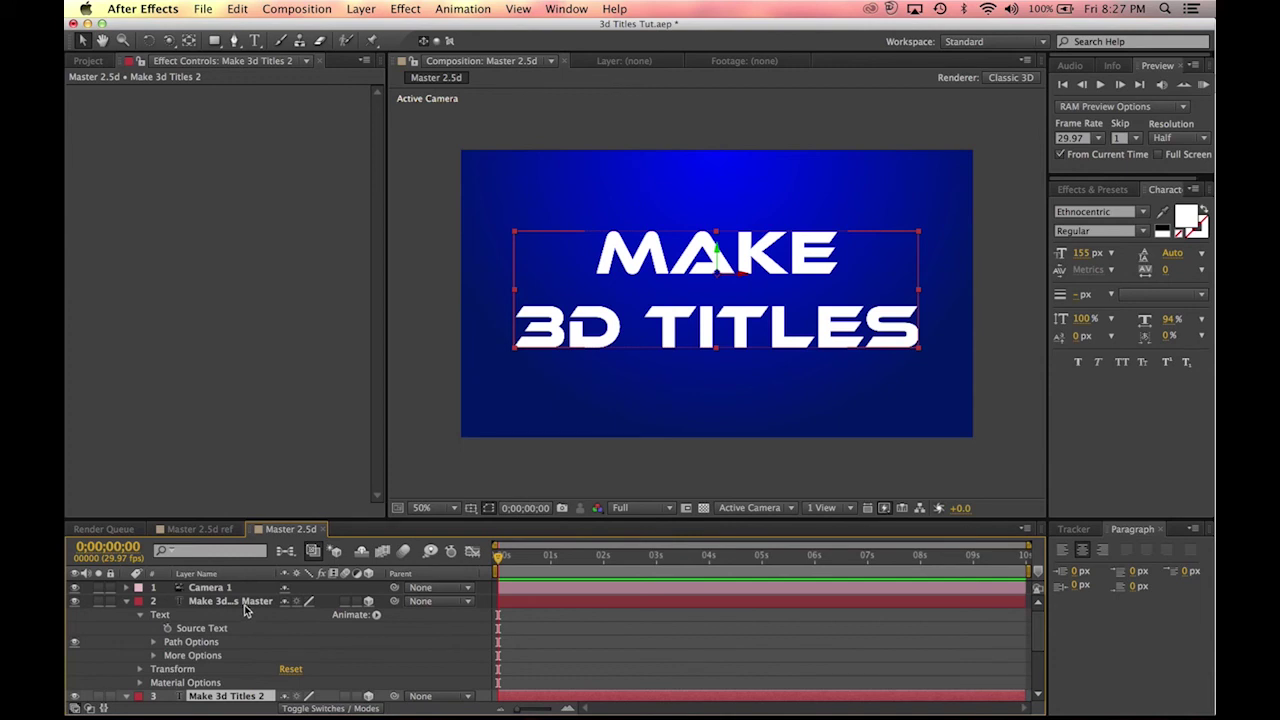
left_click(243, 602)
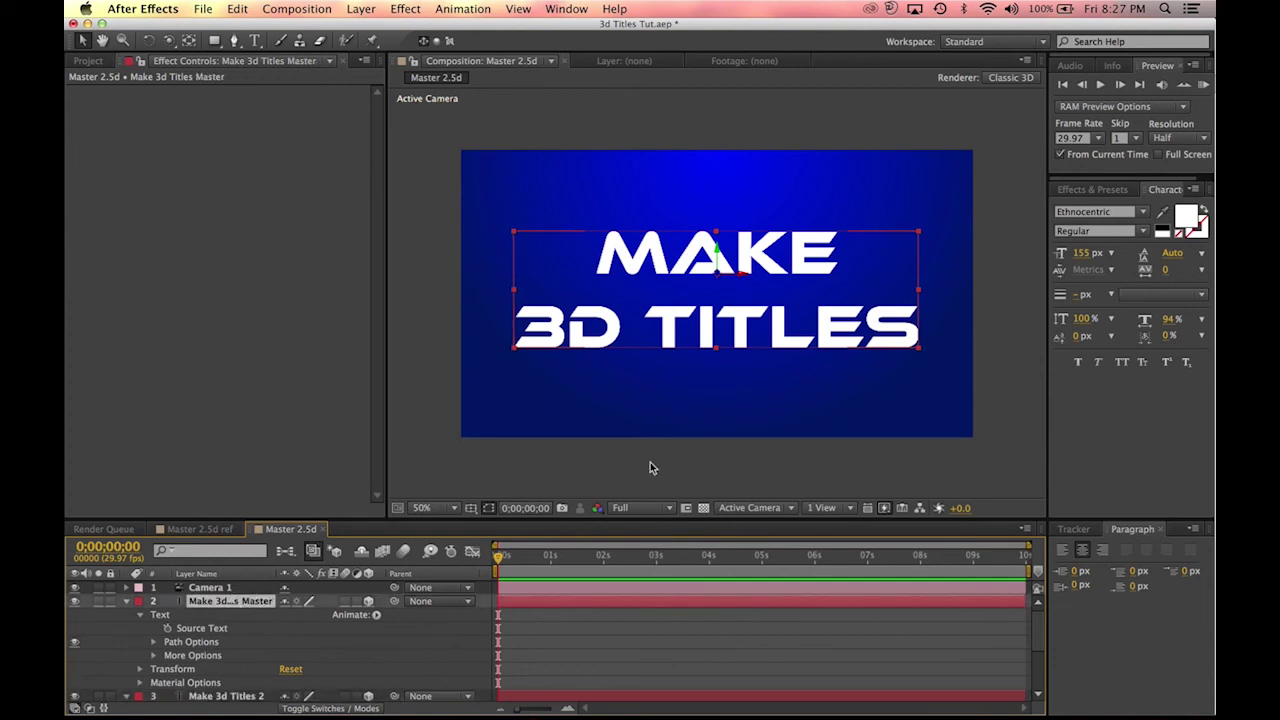
Step: Add an expression to the duplicate's Source Text that links it to the Source Text of Make 3d Titles Master
scroll(231, 642, "down", 3)
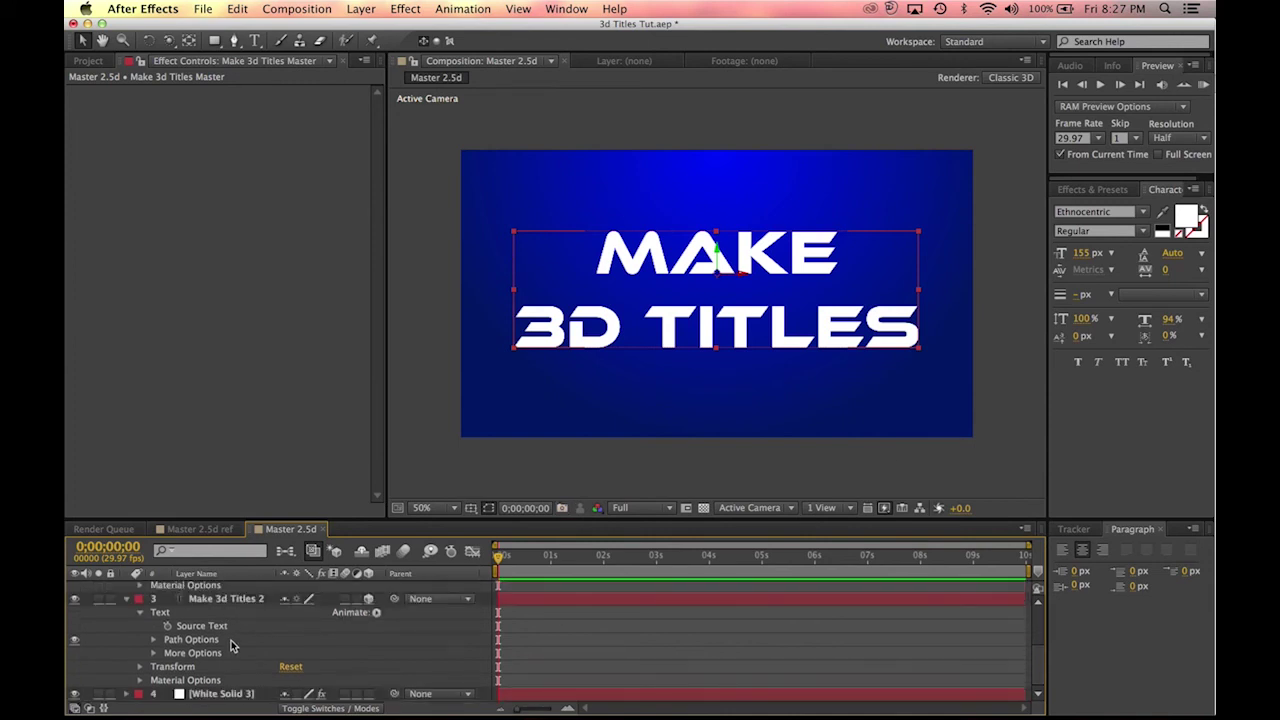
left_click(167, 626, "alt")
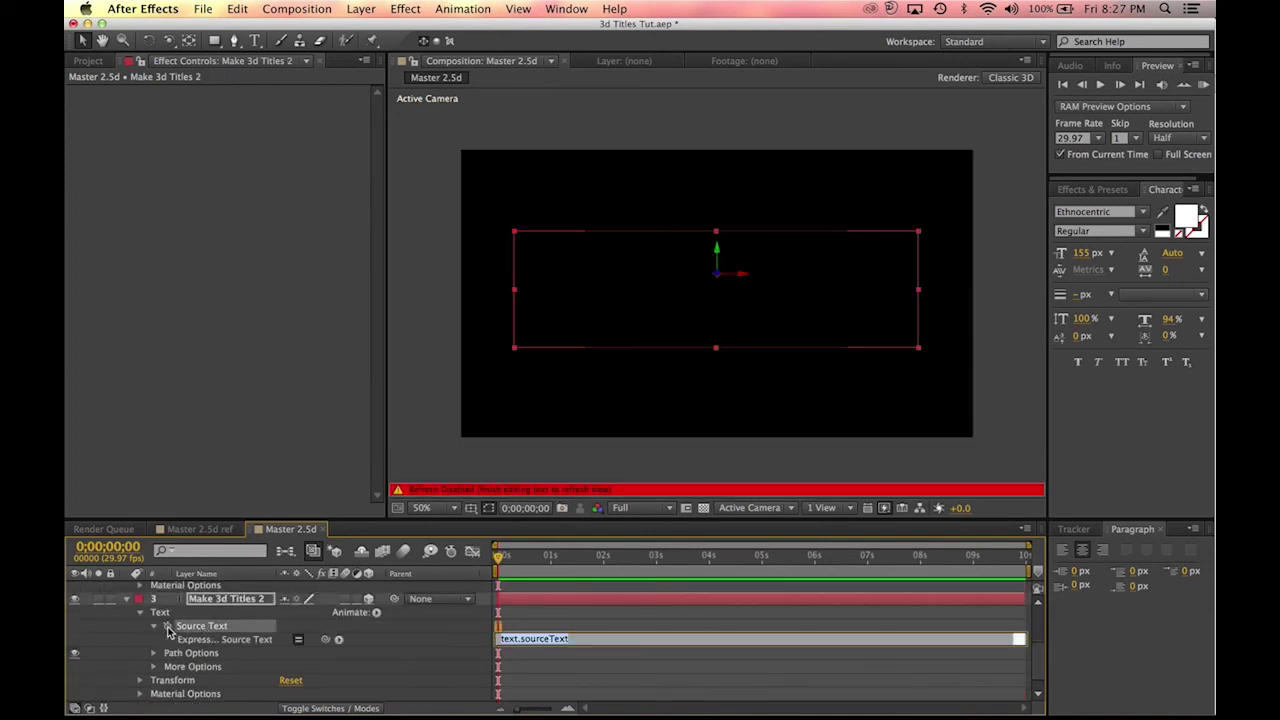
left_click(327, 642)
left_click_drag(327, 642, 213, 632)
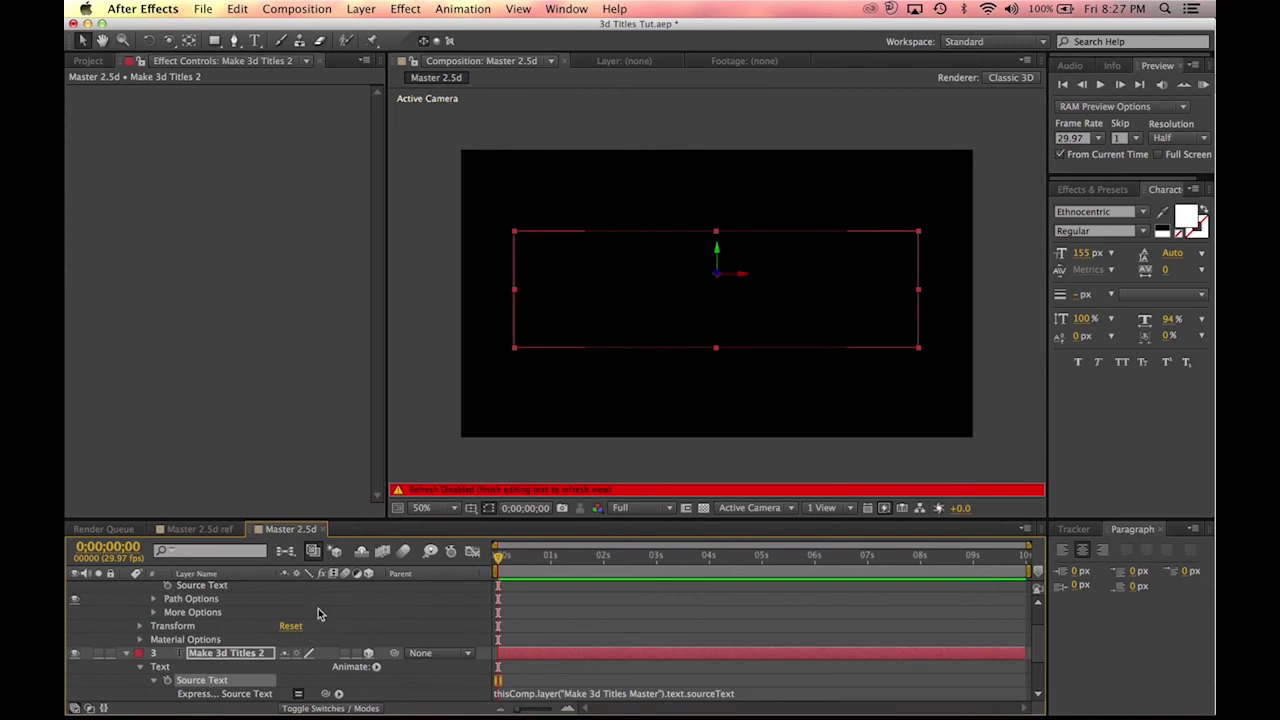
scroll(593, 680, "down", 3)
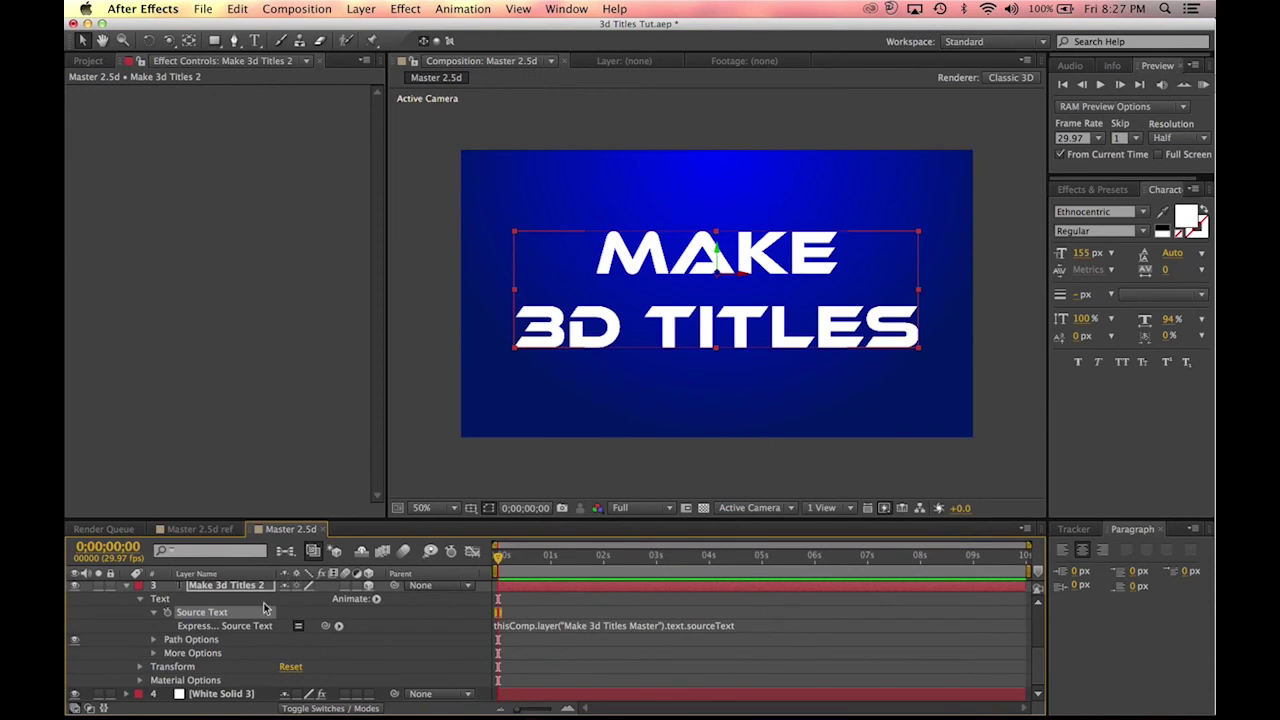
Step: Collapse the expanded properties of both title layers
scroll(228, 613, "up", 5)
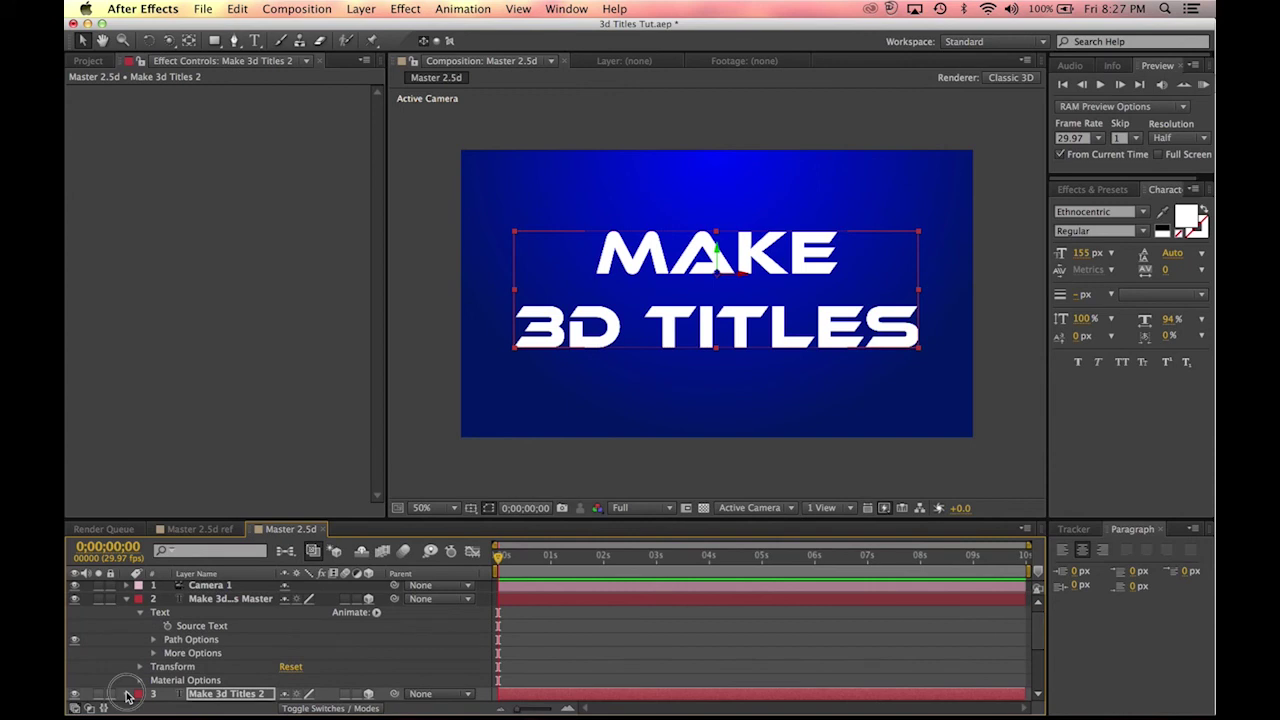
left_click(127, 599)
left_click(276, 602)
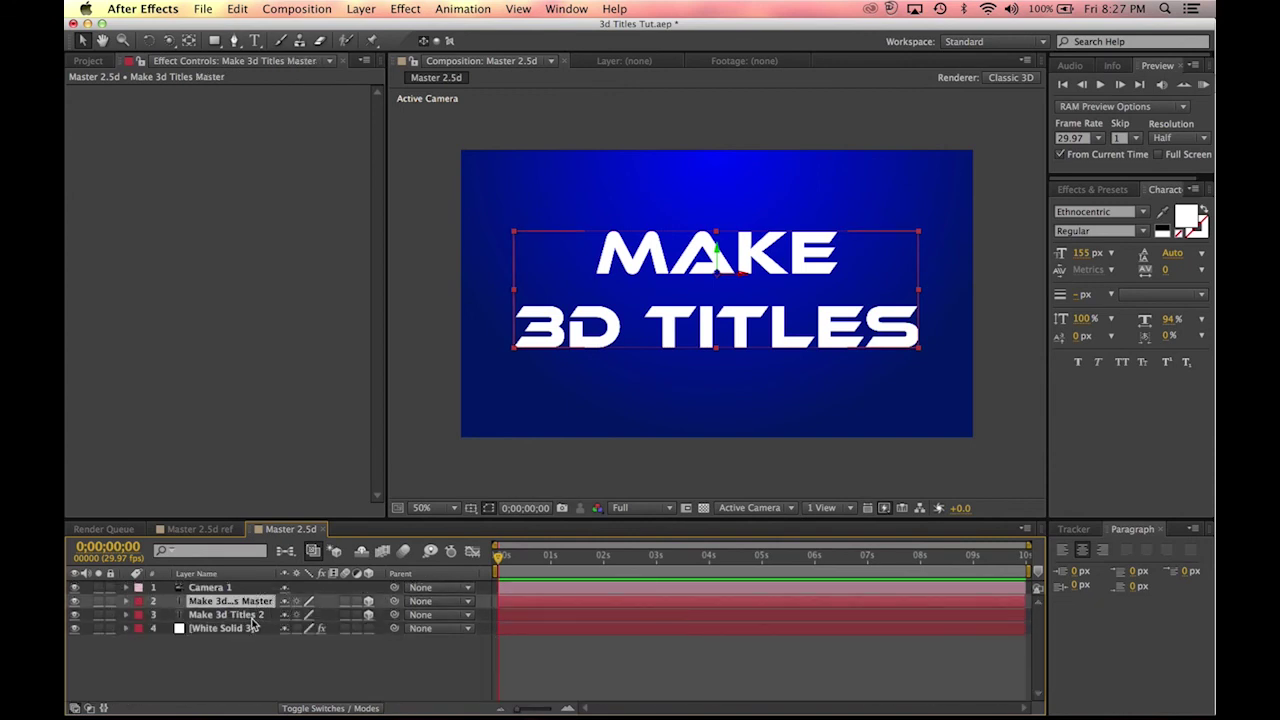
Step: Give the Make 3d Titles 2 text an 8 px stroke over fill and set the stroke color to dark red
left_click(254, 616)
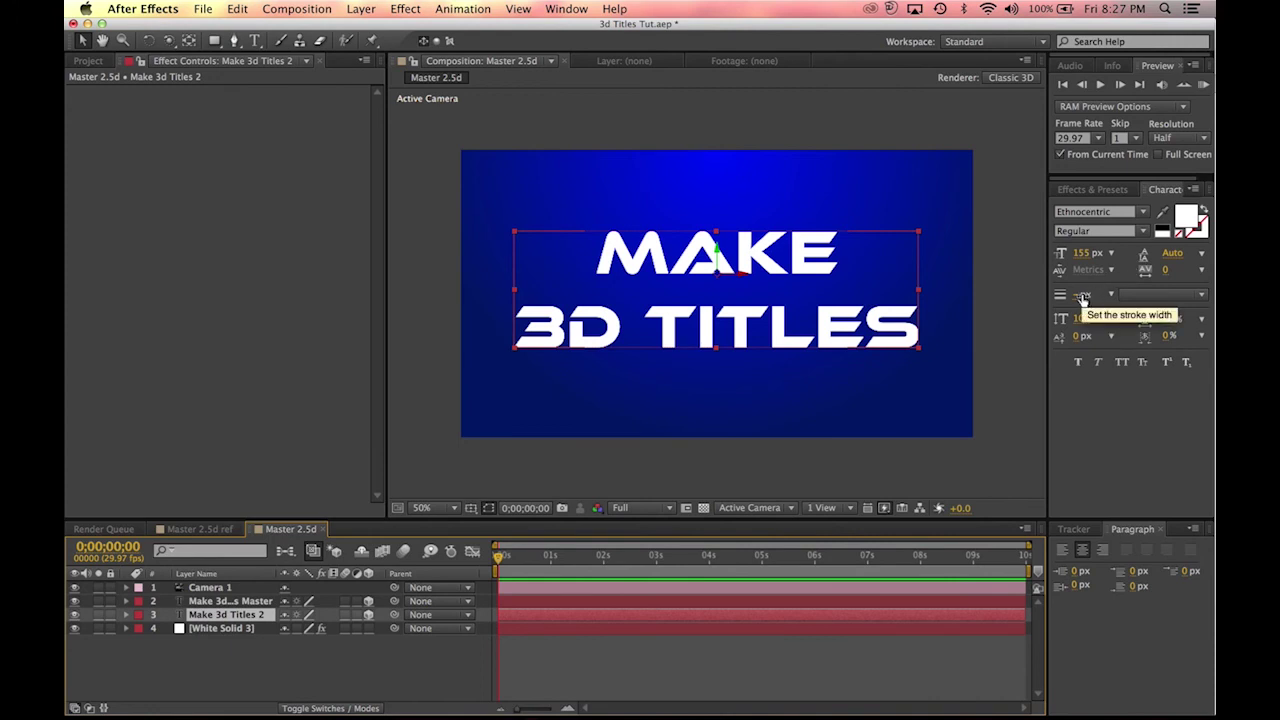
left_click_drag(1082, 297, 1073, 290)
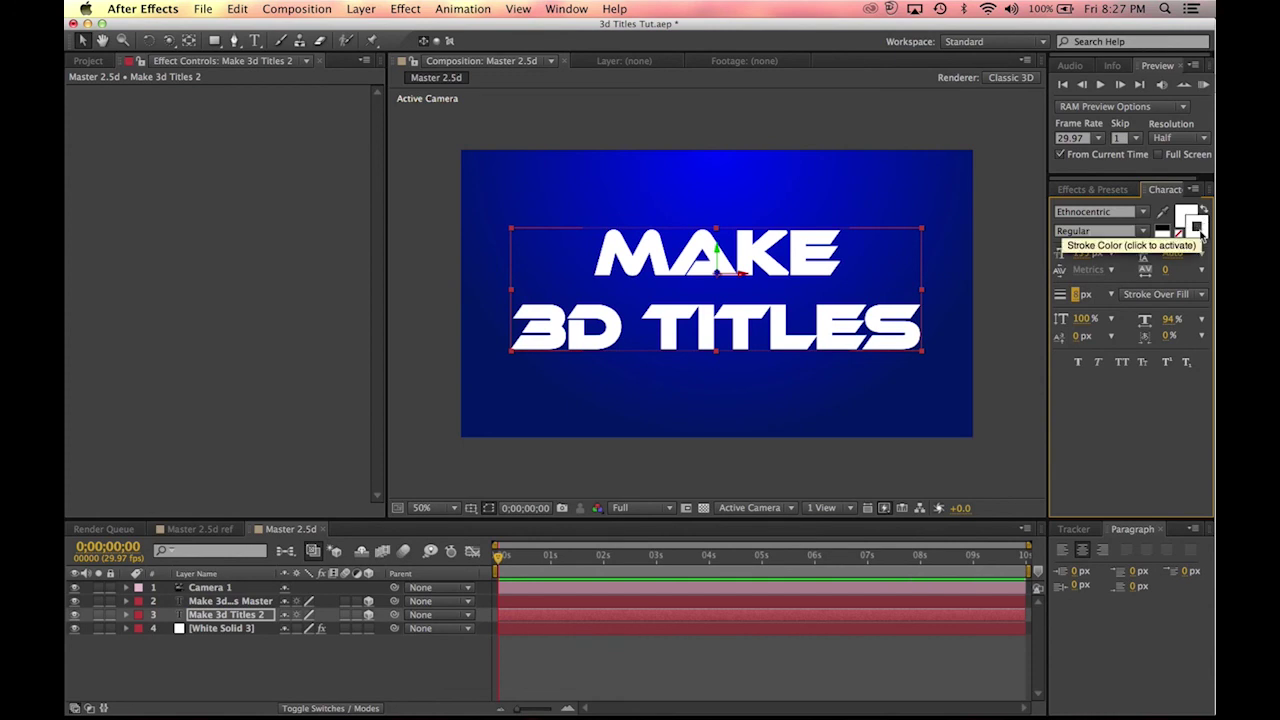
left_click(1200, 232)
left_click(1198, 231)
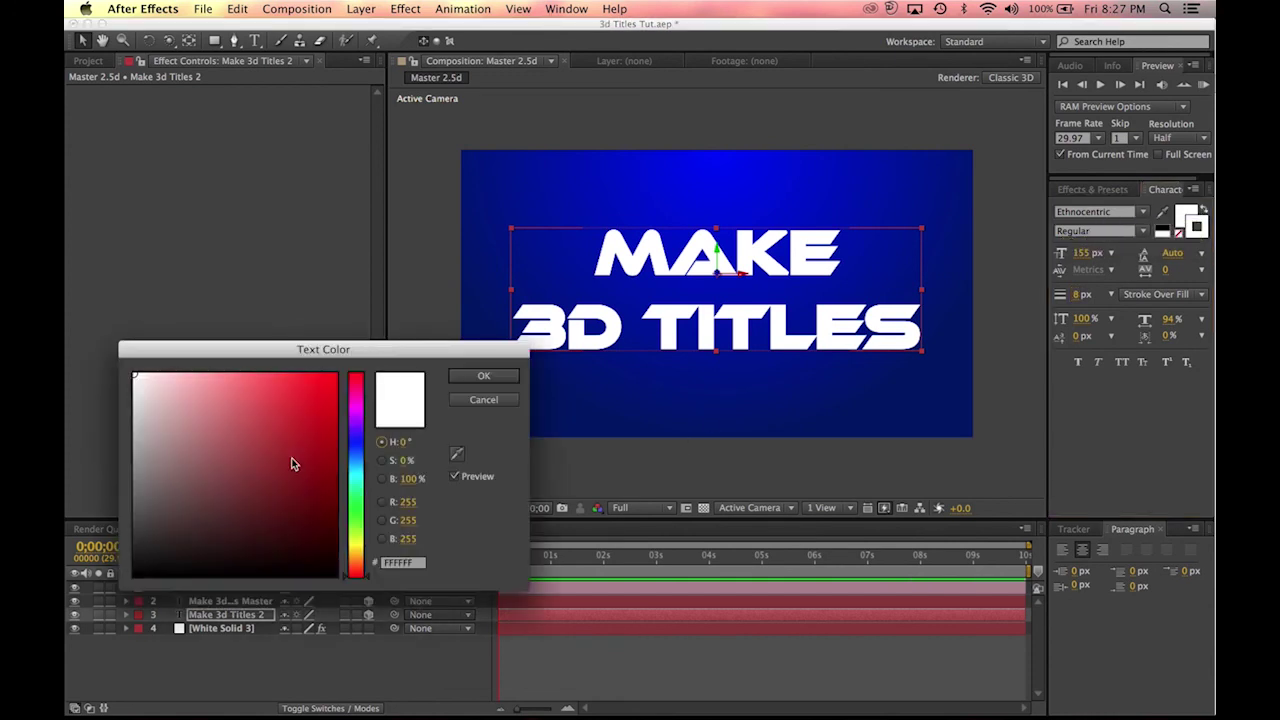
left_click(335, 419)
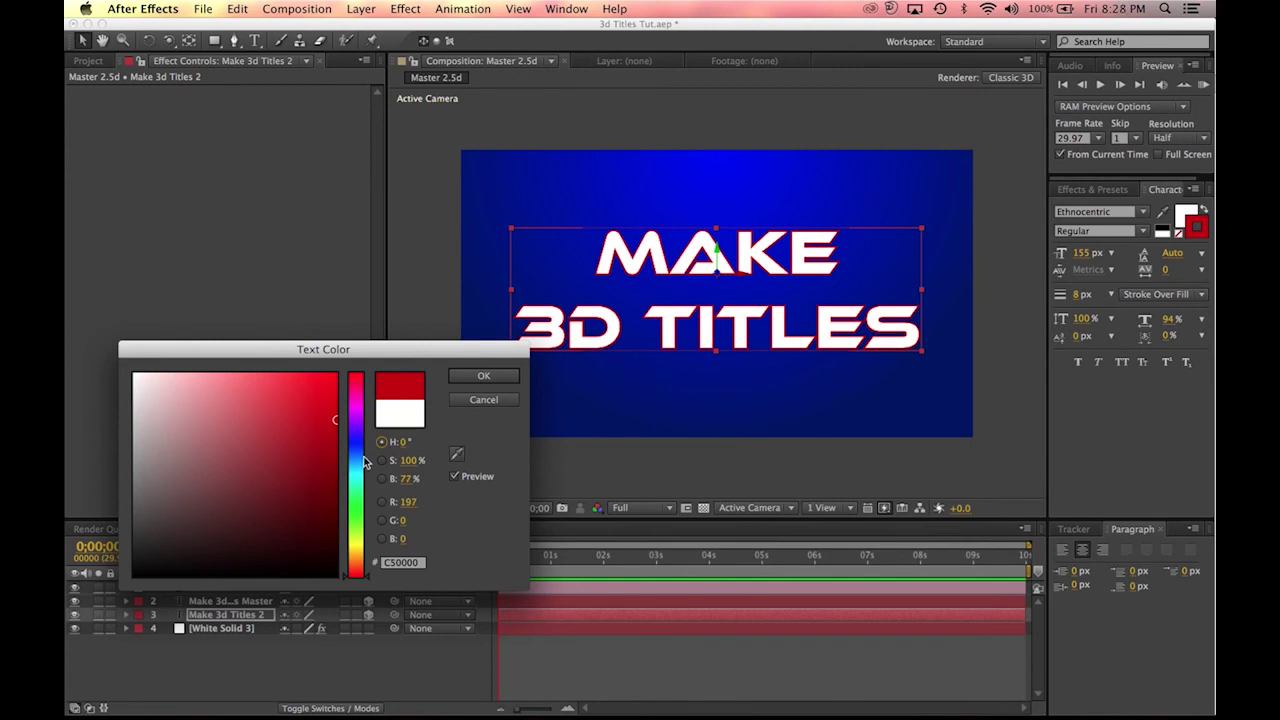
left_click(357, 450)
mouse_move(357, 450)
left_mouse_down()
mouse_move(362, 416)
mouse_move(357, 577)
left_mouse_up()
left_click(493, 377)
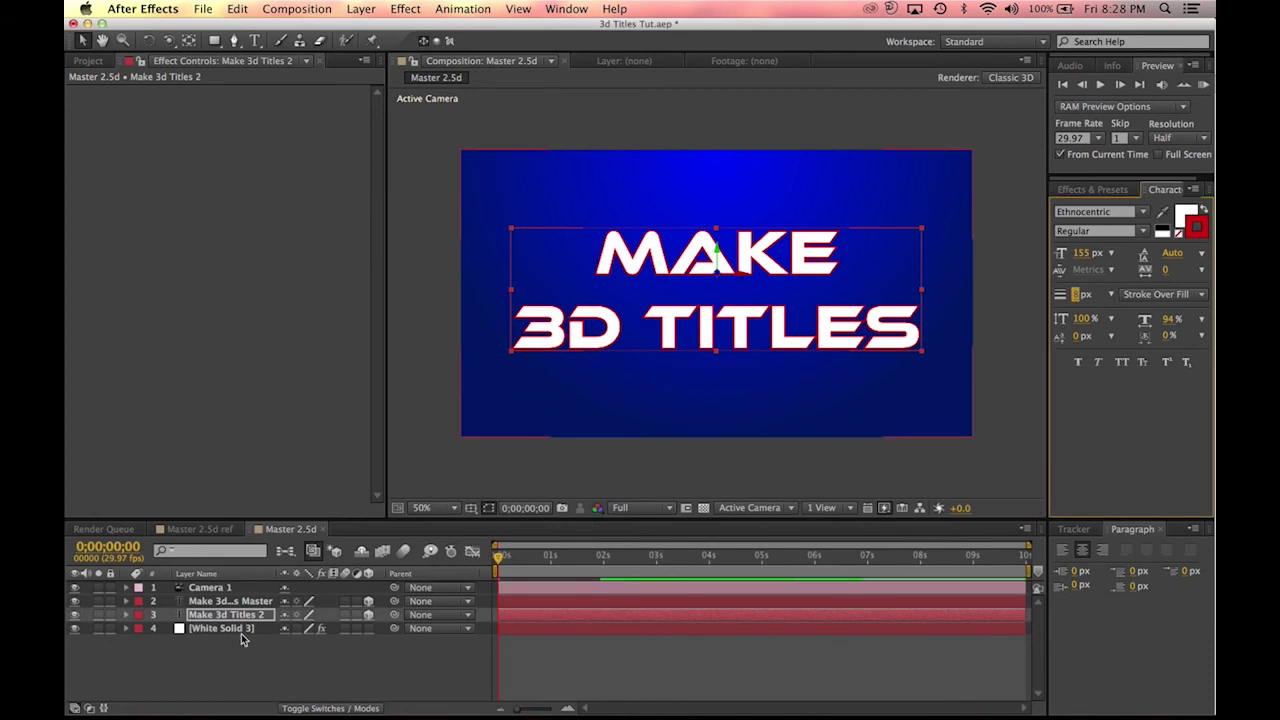
Step: Examine the stroke around the master title's letters up close
left_click(224, 601)
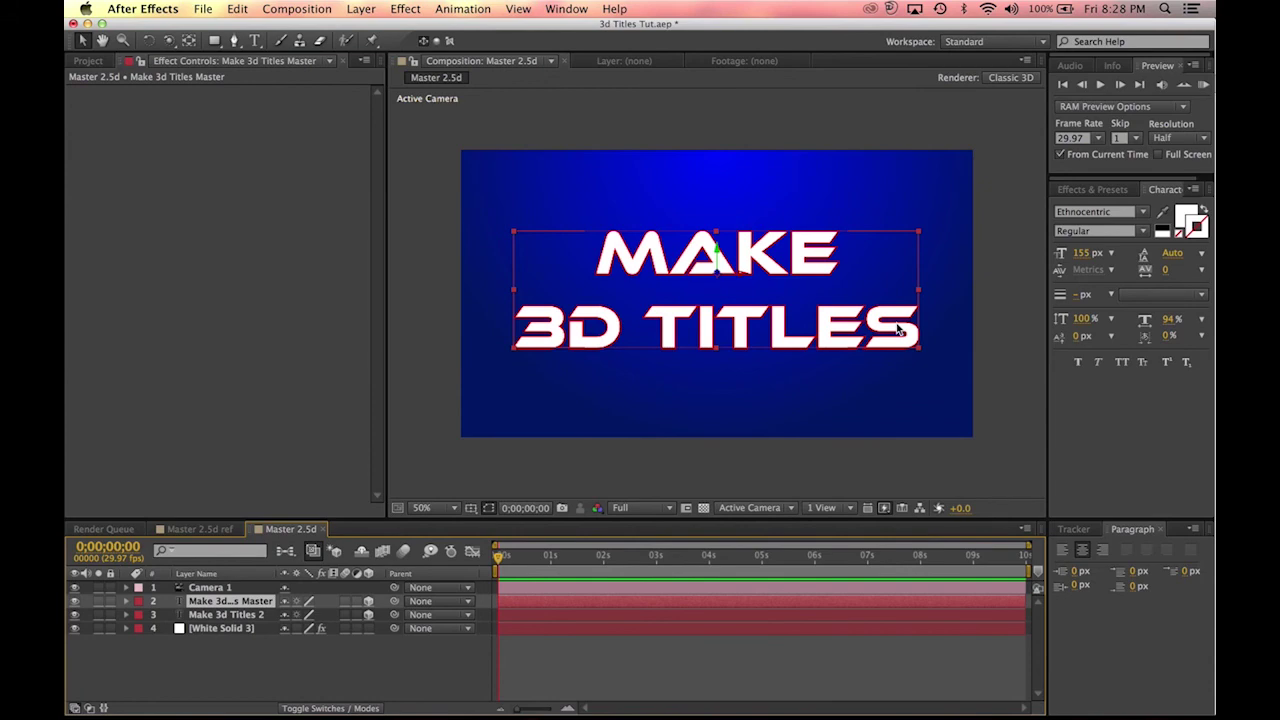
scroll(690, 267, "up", 3)
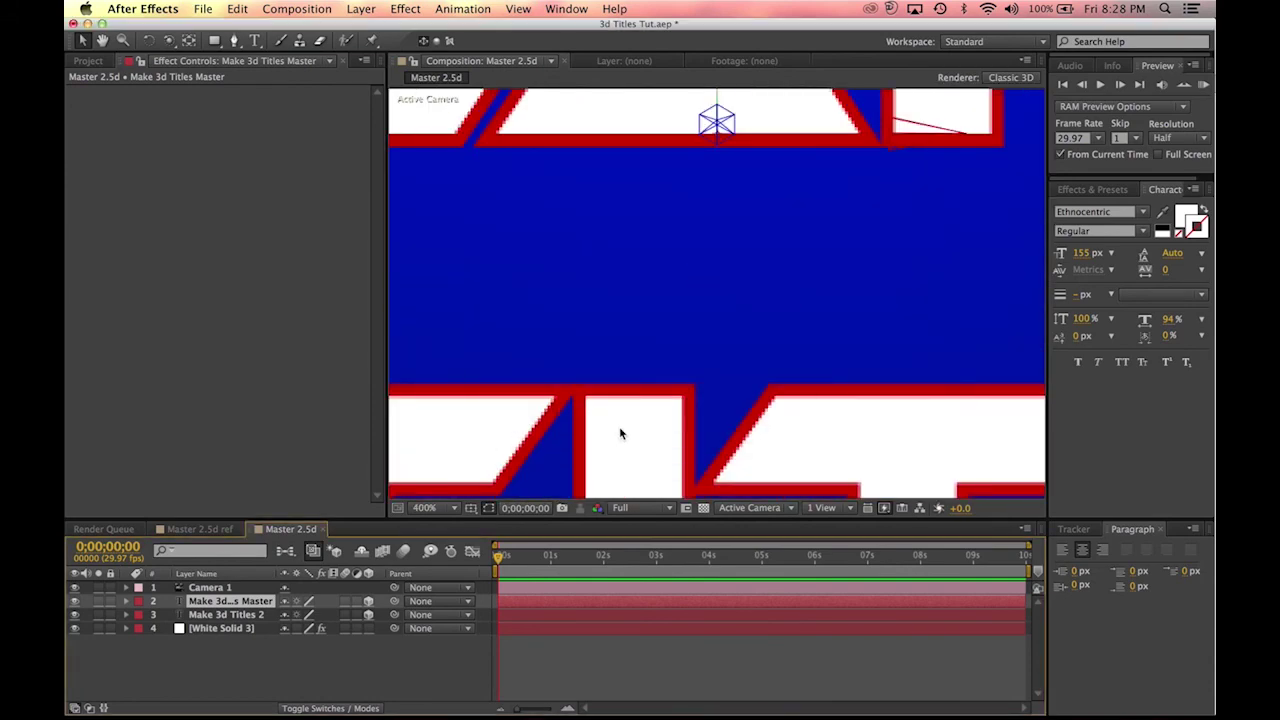
scroll(619, 426, "down", 3)
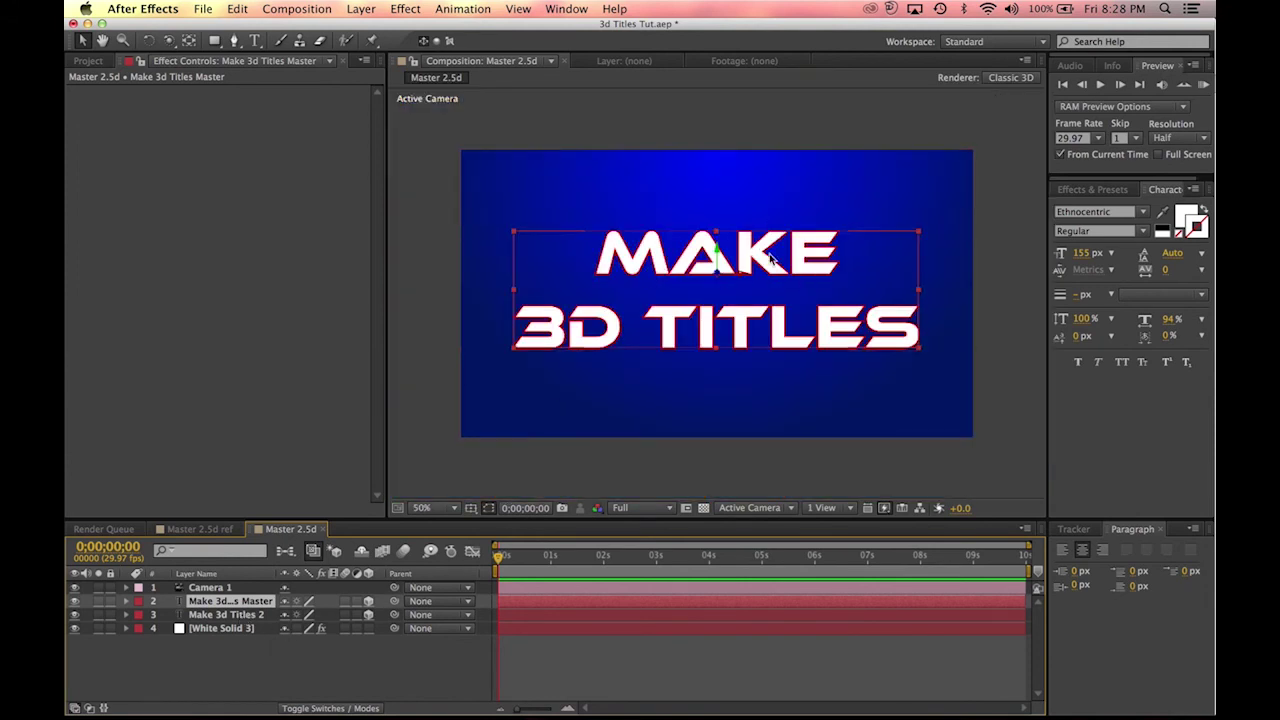
Step: Try replacing the master title's text with TAKFKKF to test the linked copy, and undo the edit
double_click(806, 306)
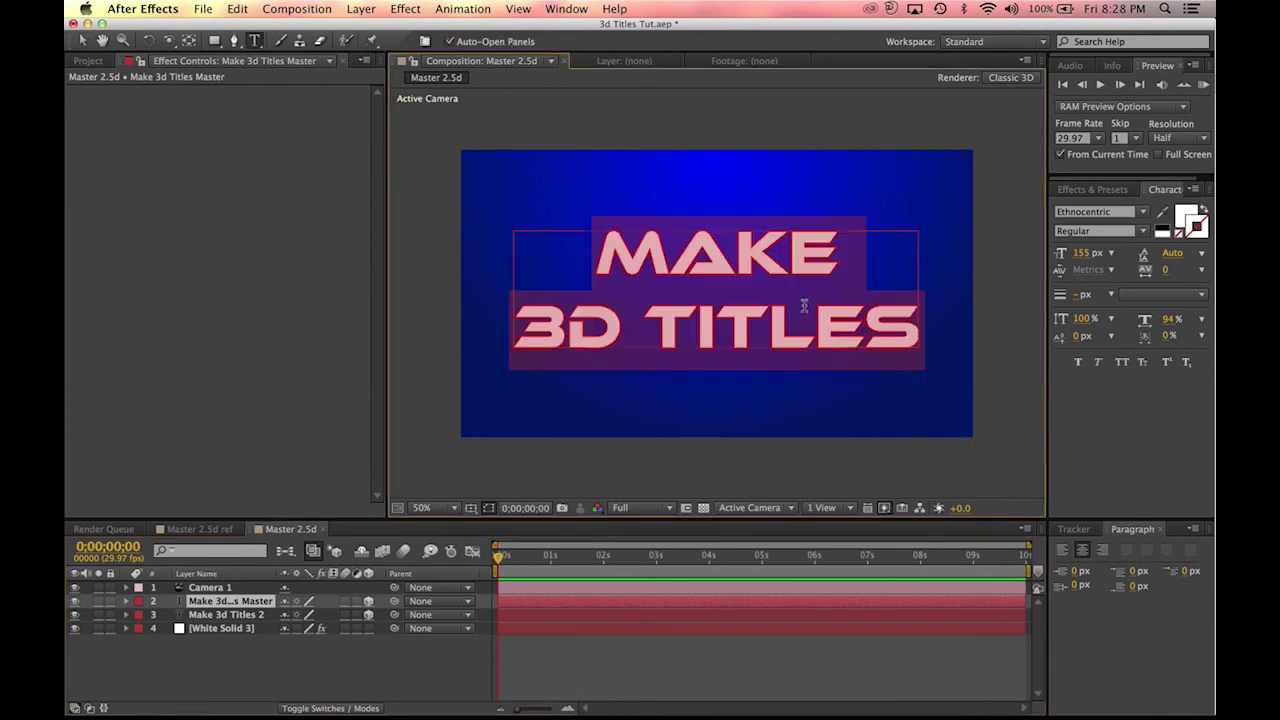
type("T")
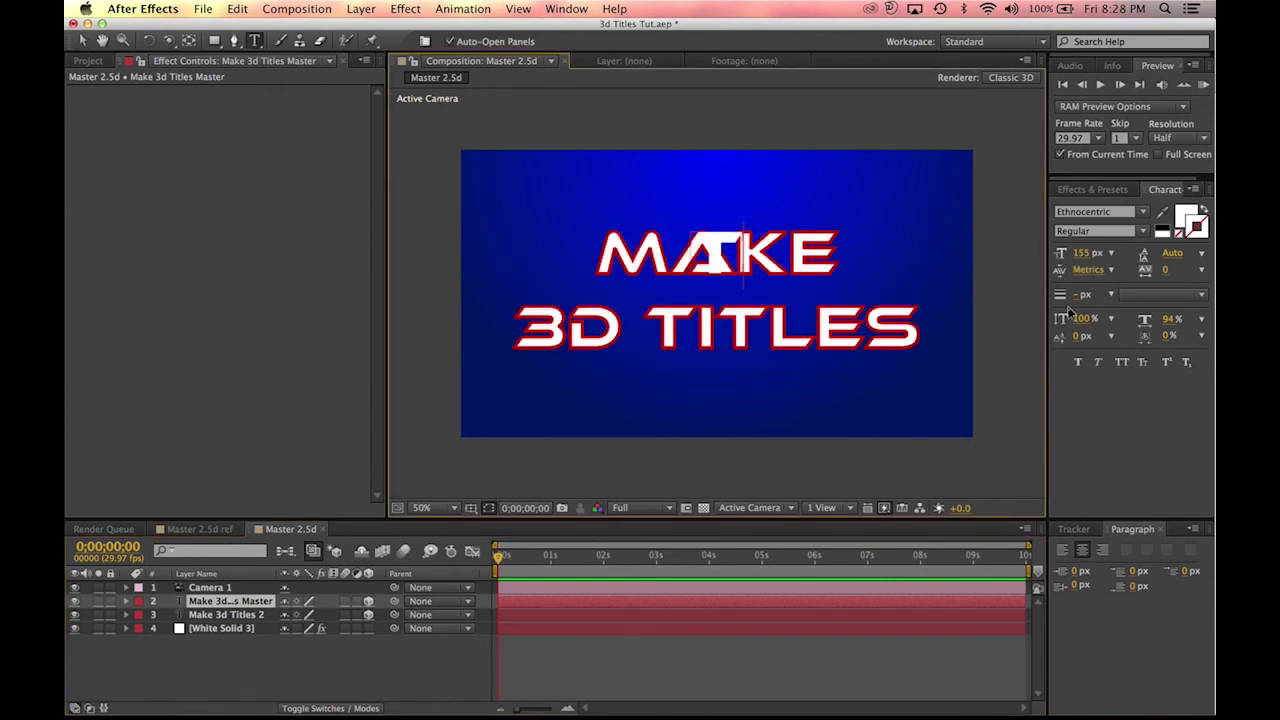
type("YPEFF")
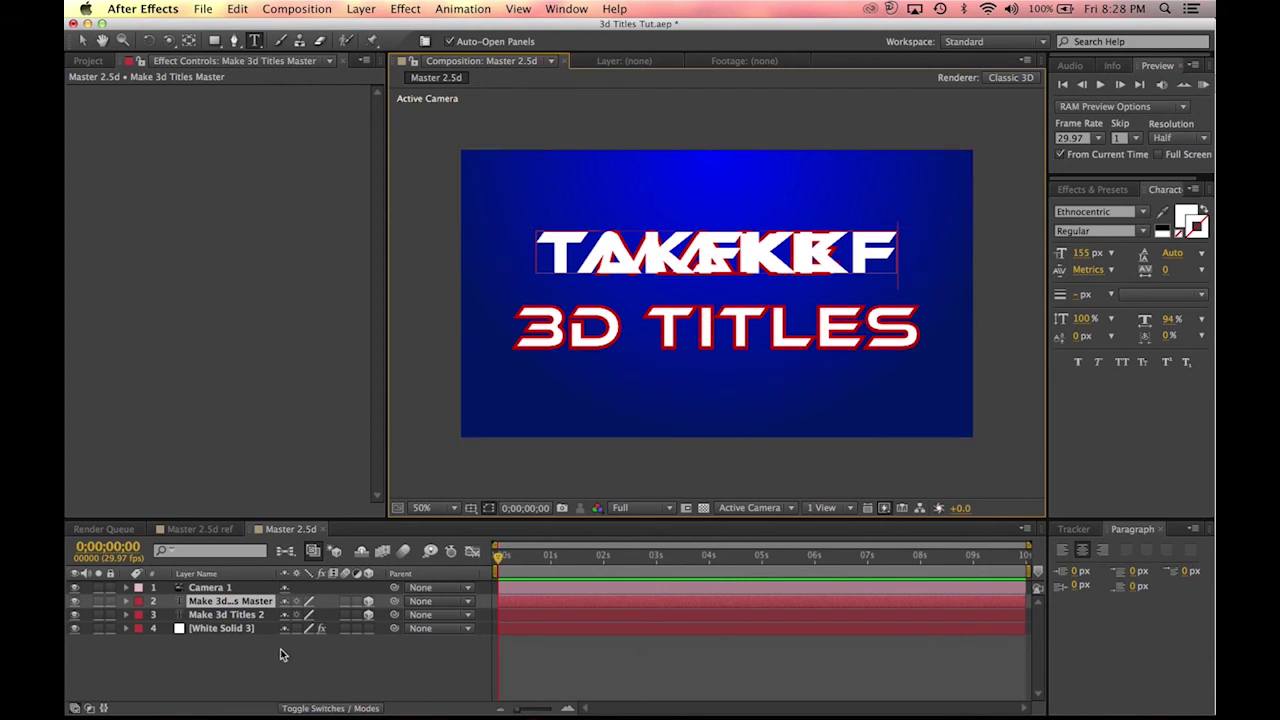
left_click(376, 662)
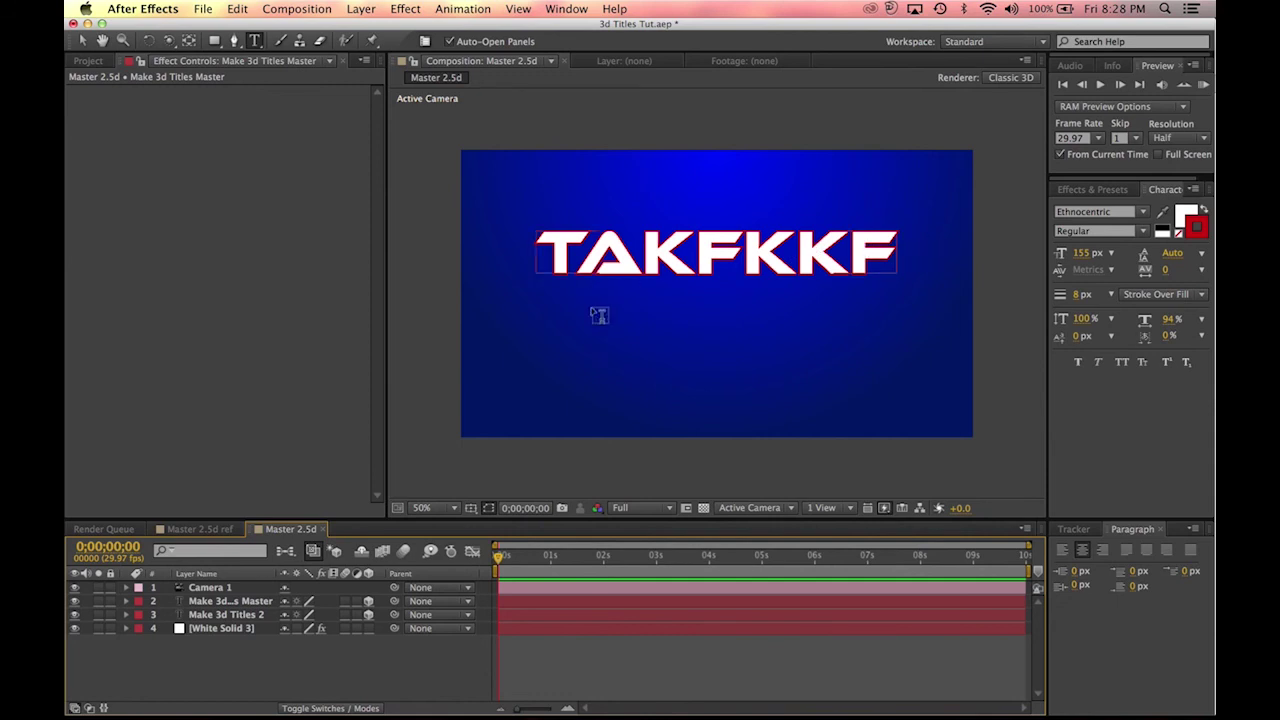
key("super+z")
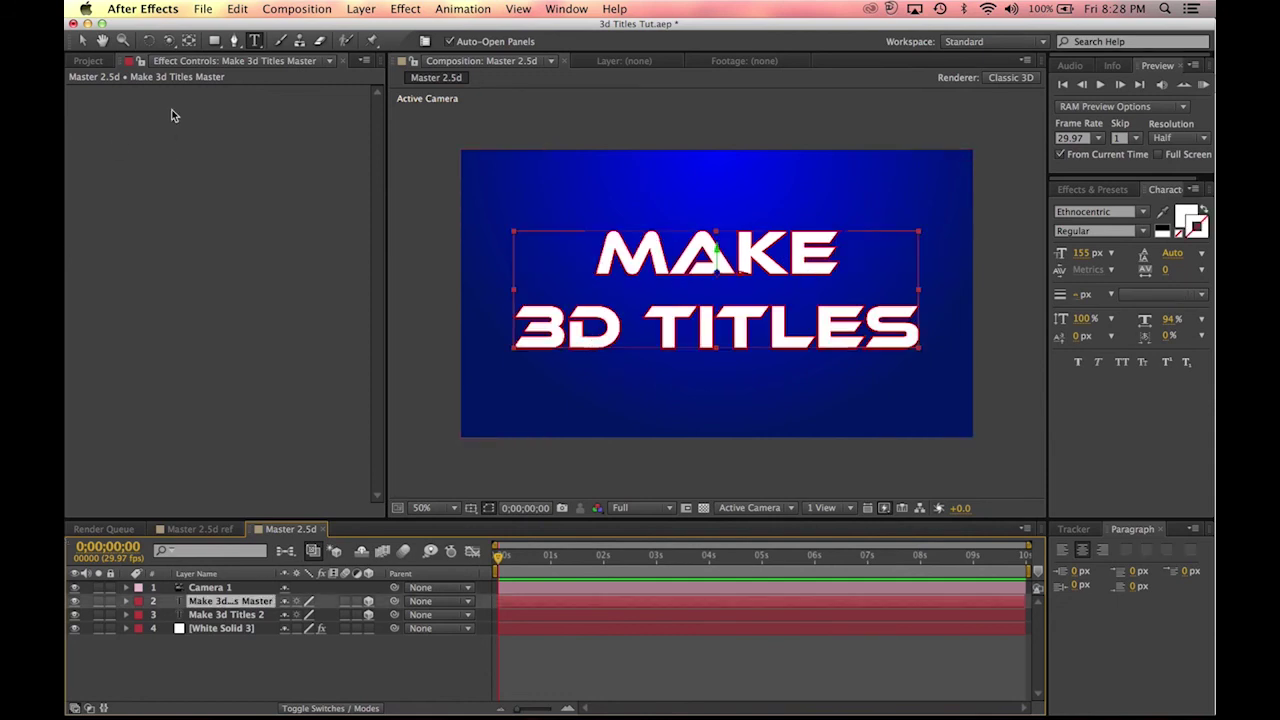
left_click(83, 40)
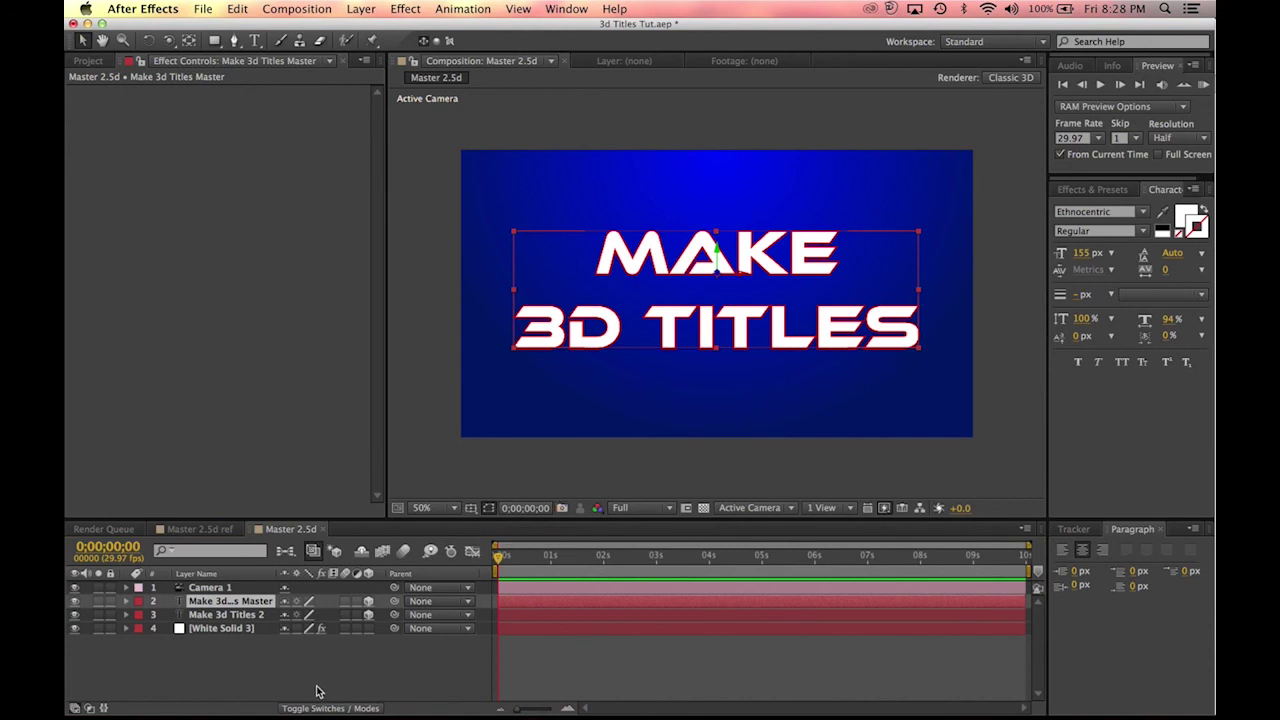
left_click(815, 155)
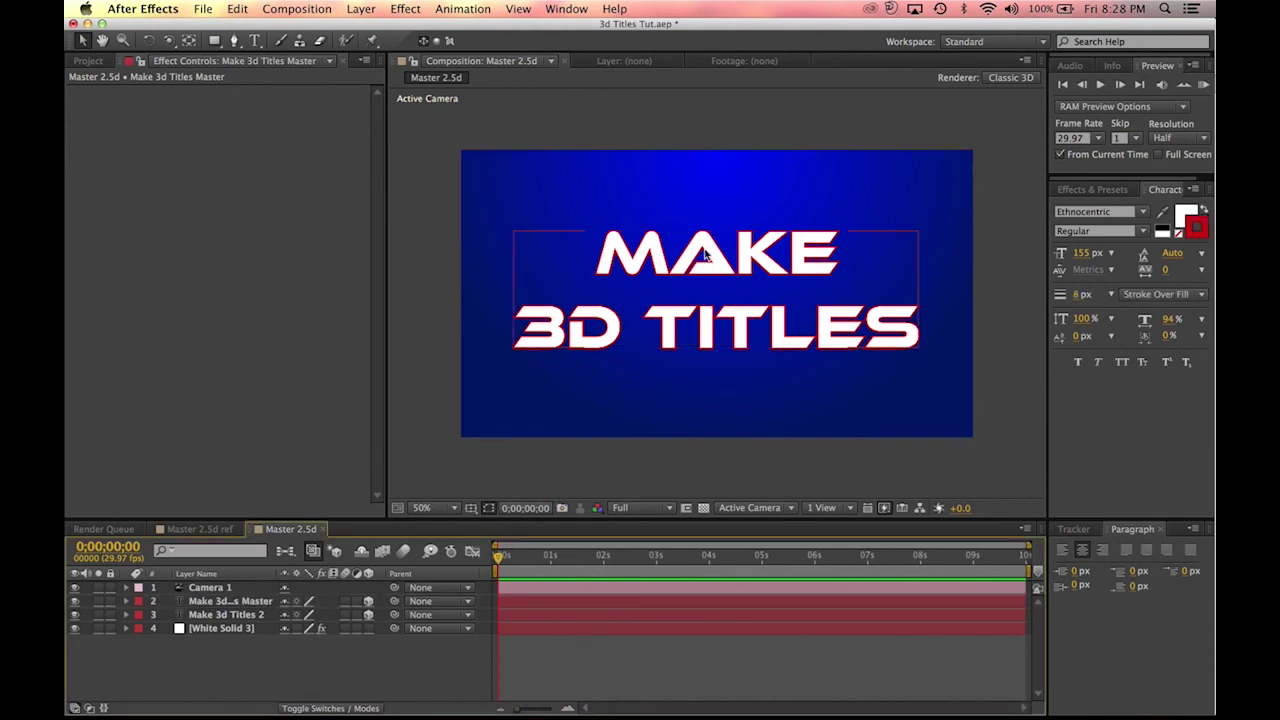
Step: Duplicate the Make 3d Titles 2 layer beneath the original and set the copy's Z position to 2
left_click(226, 614)
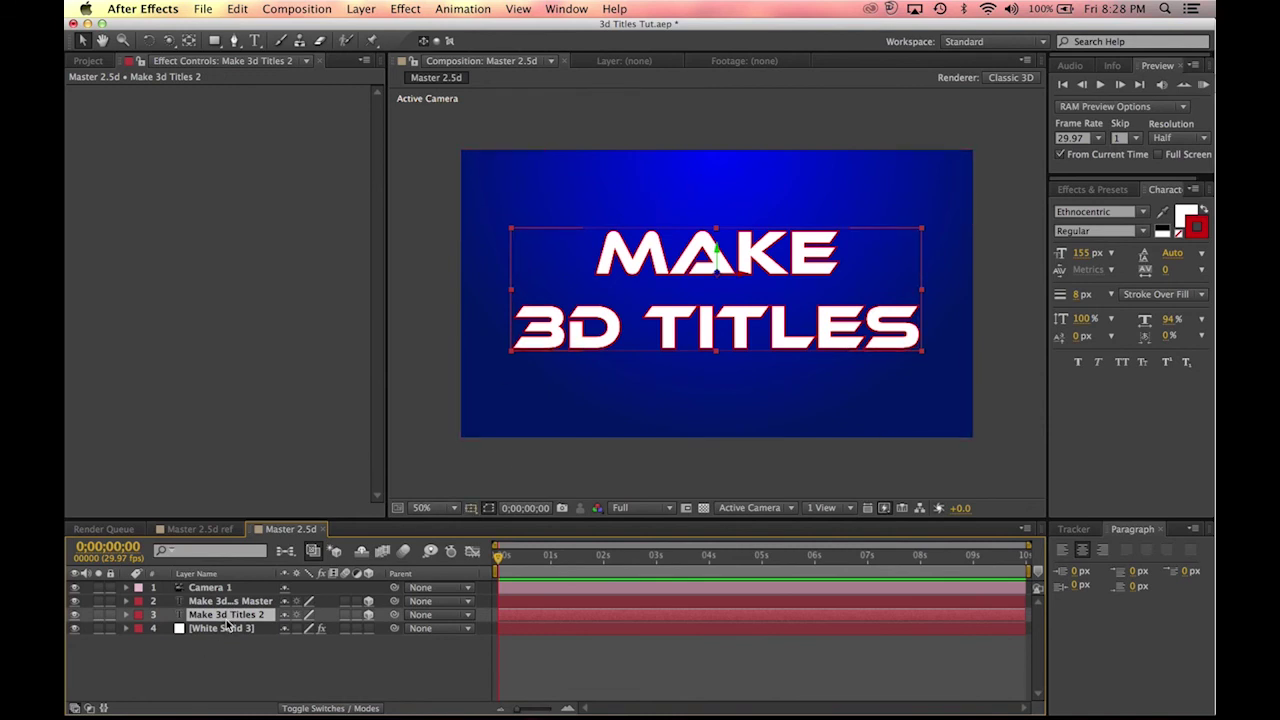
key("super+d")
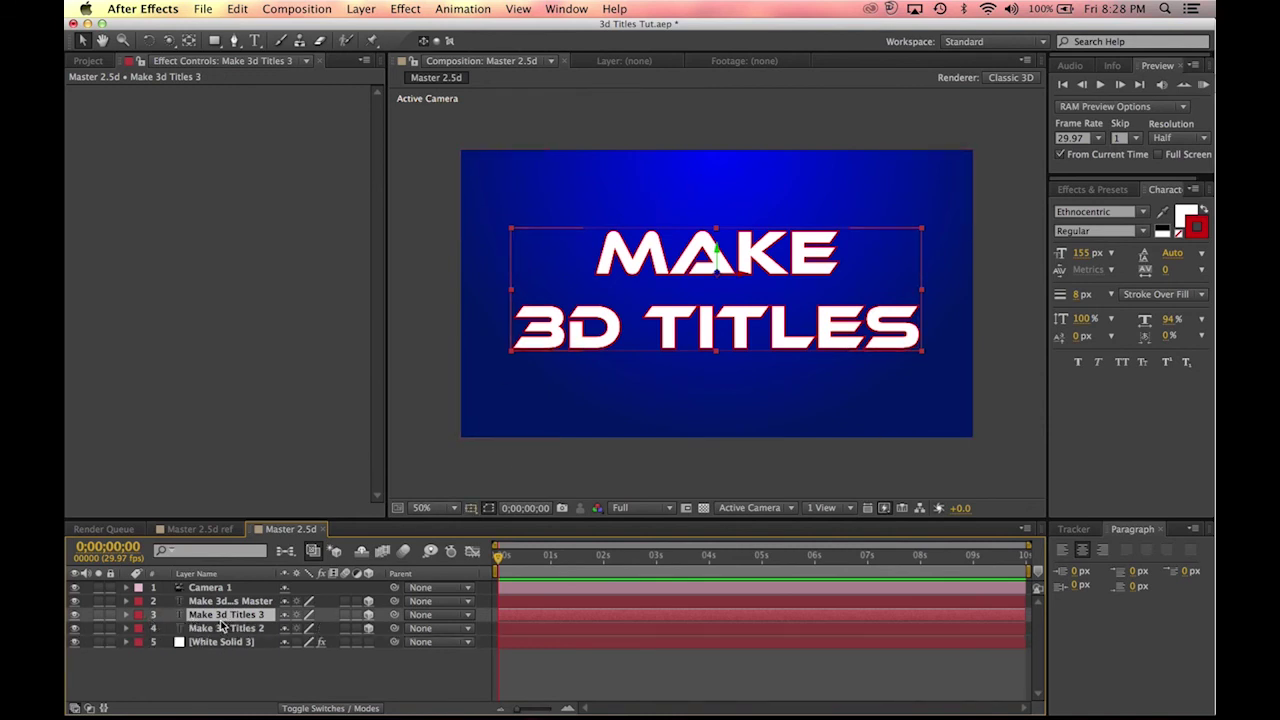
left_click_drag(222, 614, 223, 637)
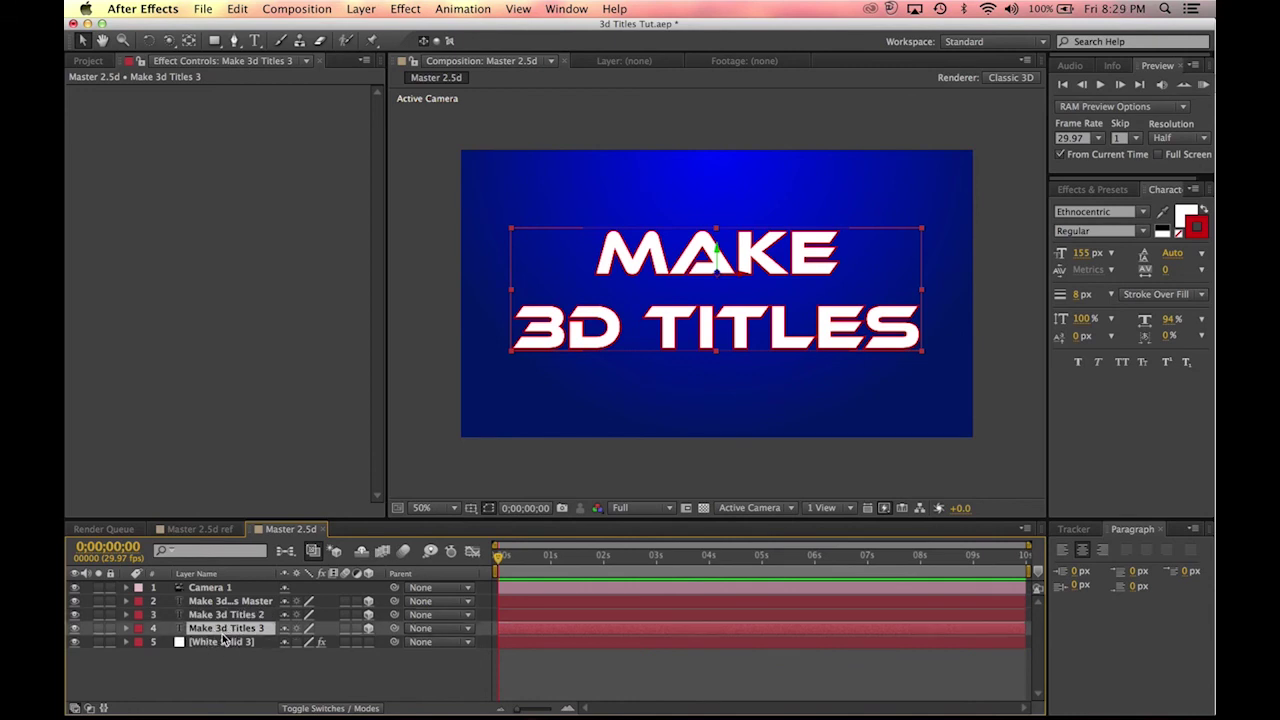
key("p")
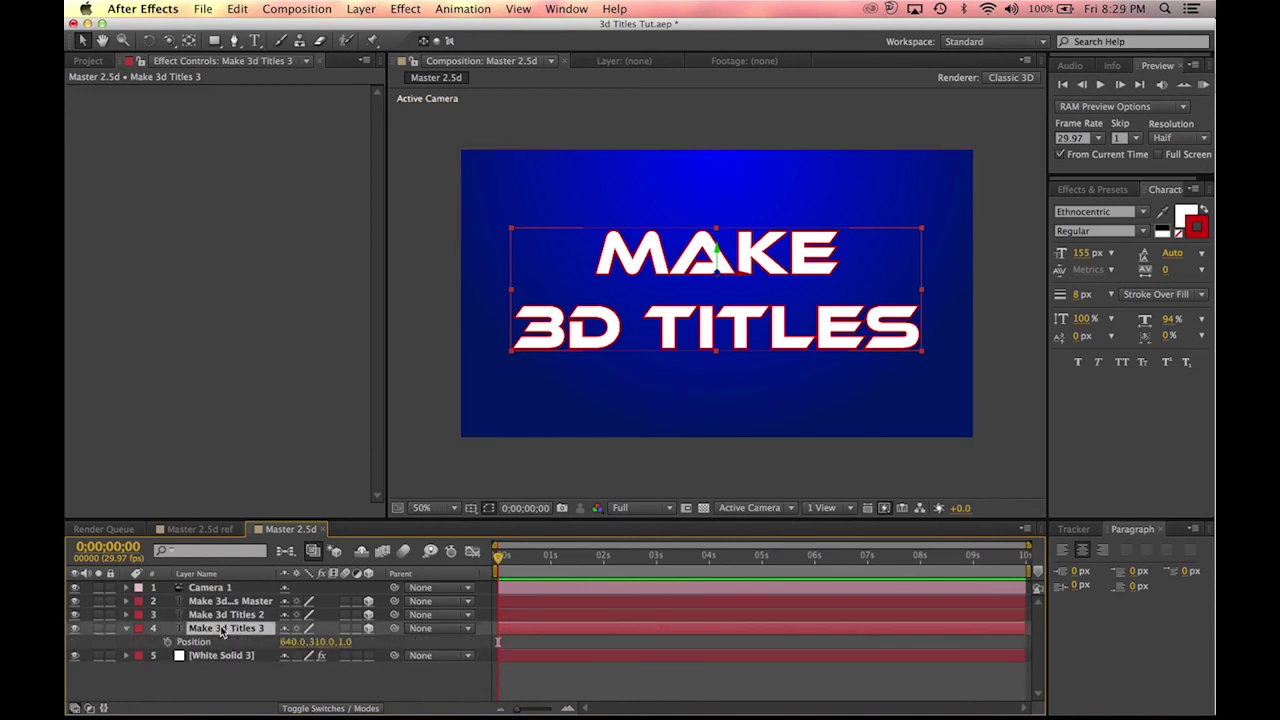
left_click(346, 643)
left_click_drag(295, 642, 375, 630)
key("super+z")
key("super+z")
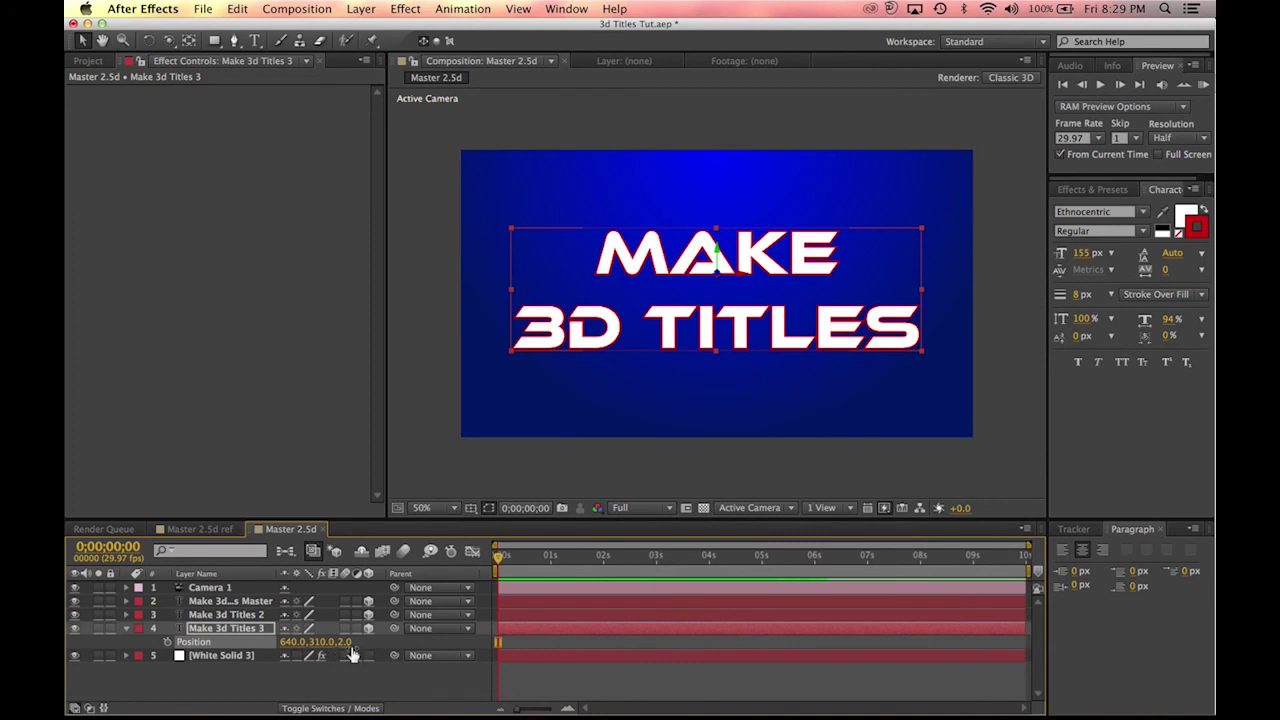
left_click(218, 615)
left_click(205, 628)
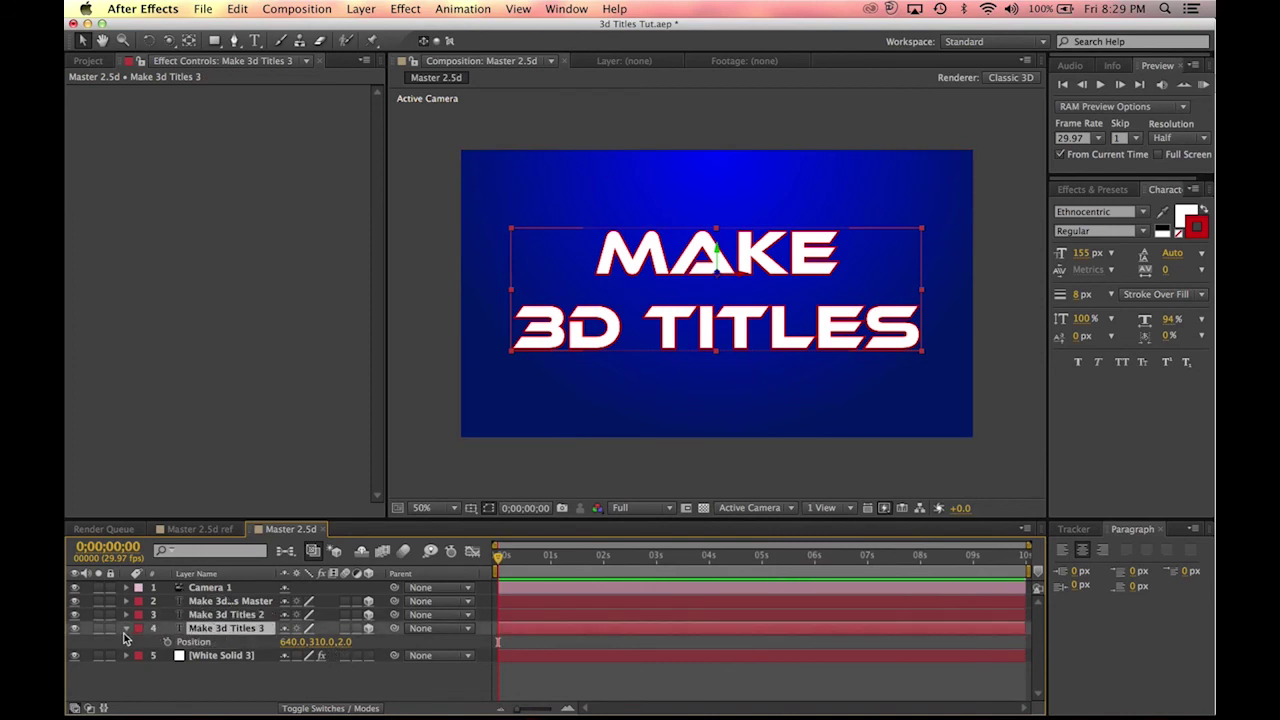
Step: Compare the Position values of the master title and its two copies, and inspect the stacked text up close
left_click(244, 614)
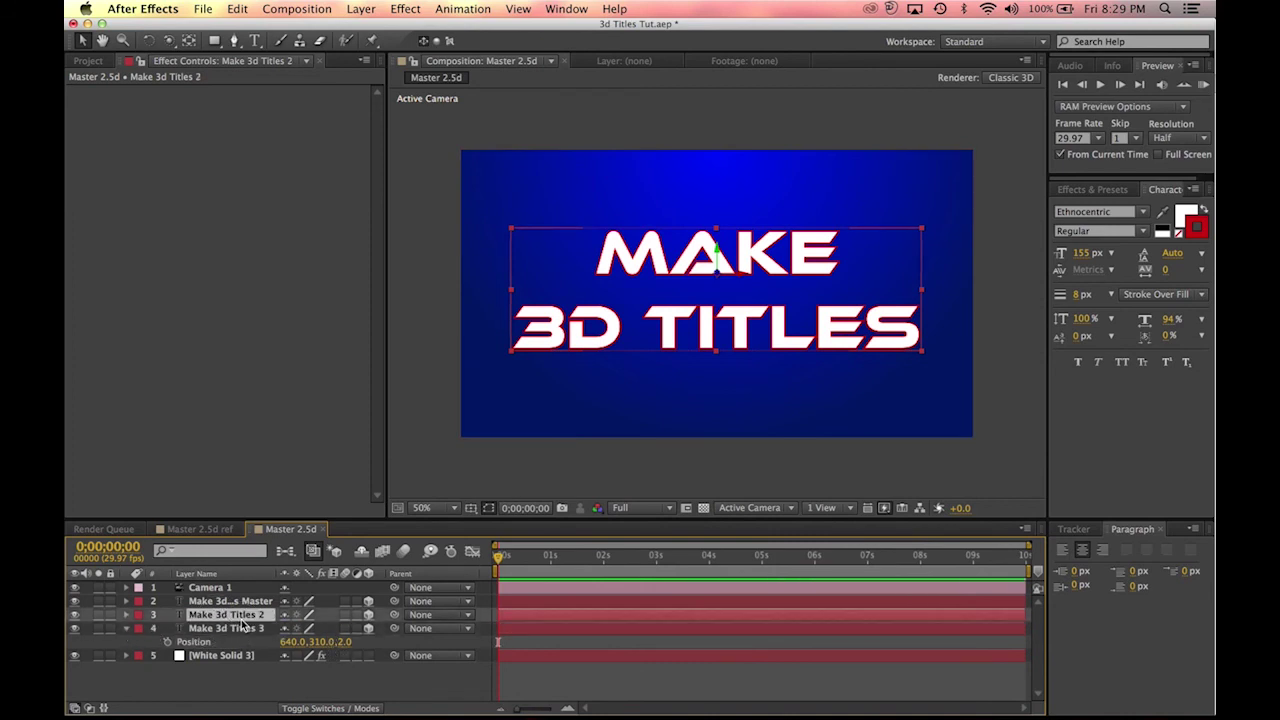
key("p")
left_click(248, 602)
key("p")
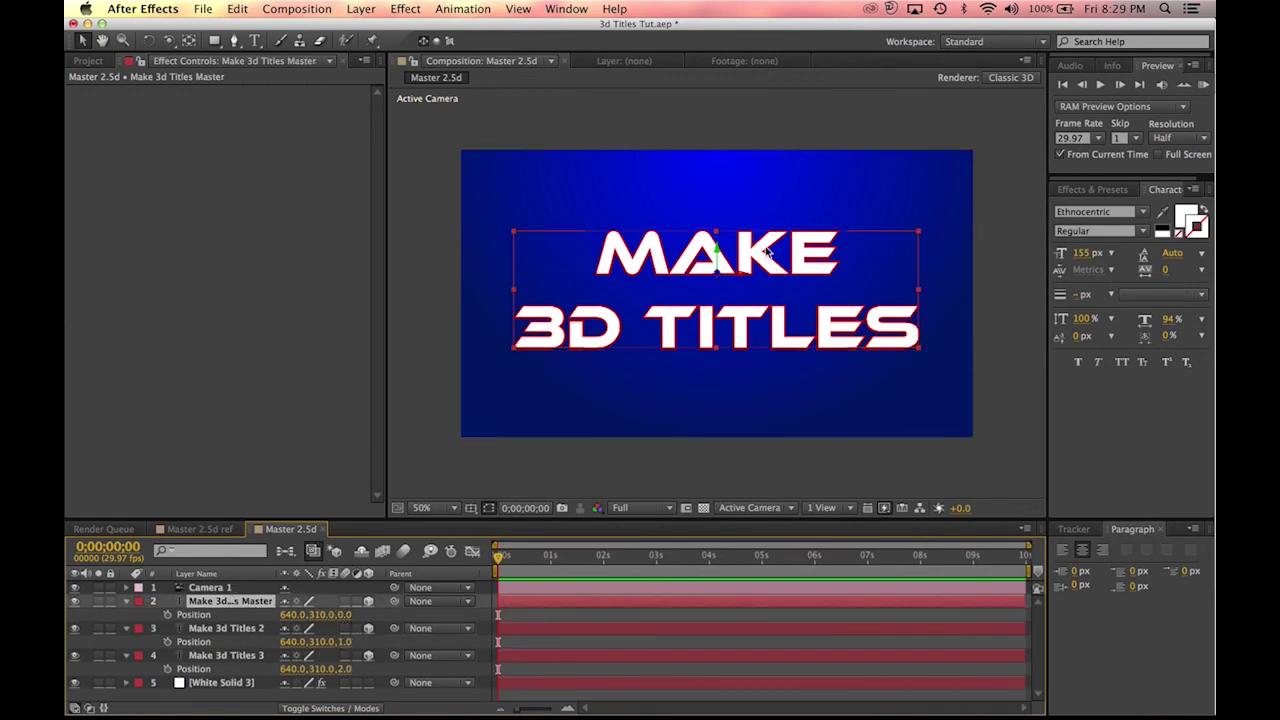
scroll(780, 205, "up", 3)
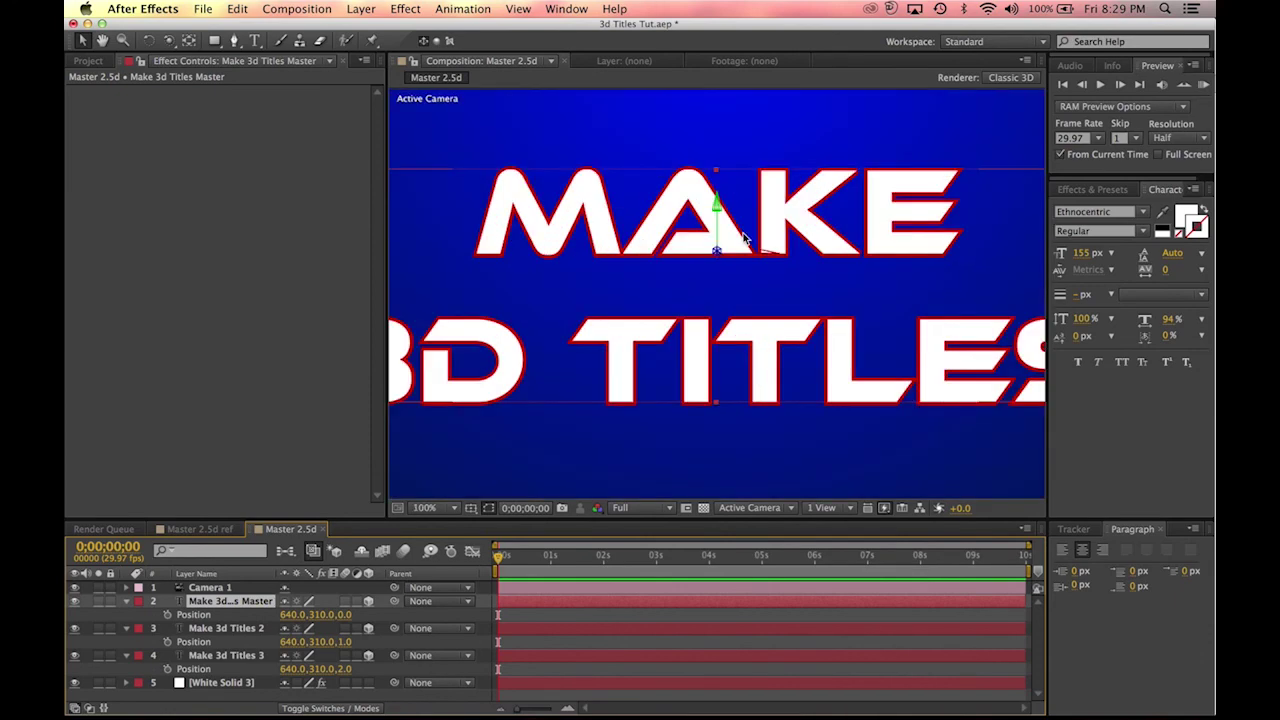
scroll(742, 246, "down", 6)
scroll(734, 269, "up", 6)
scroll(689, 291, "down", 3)
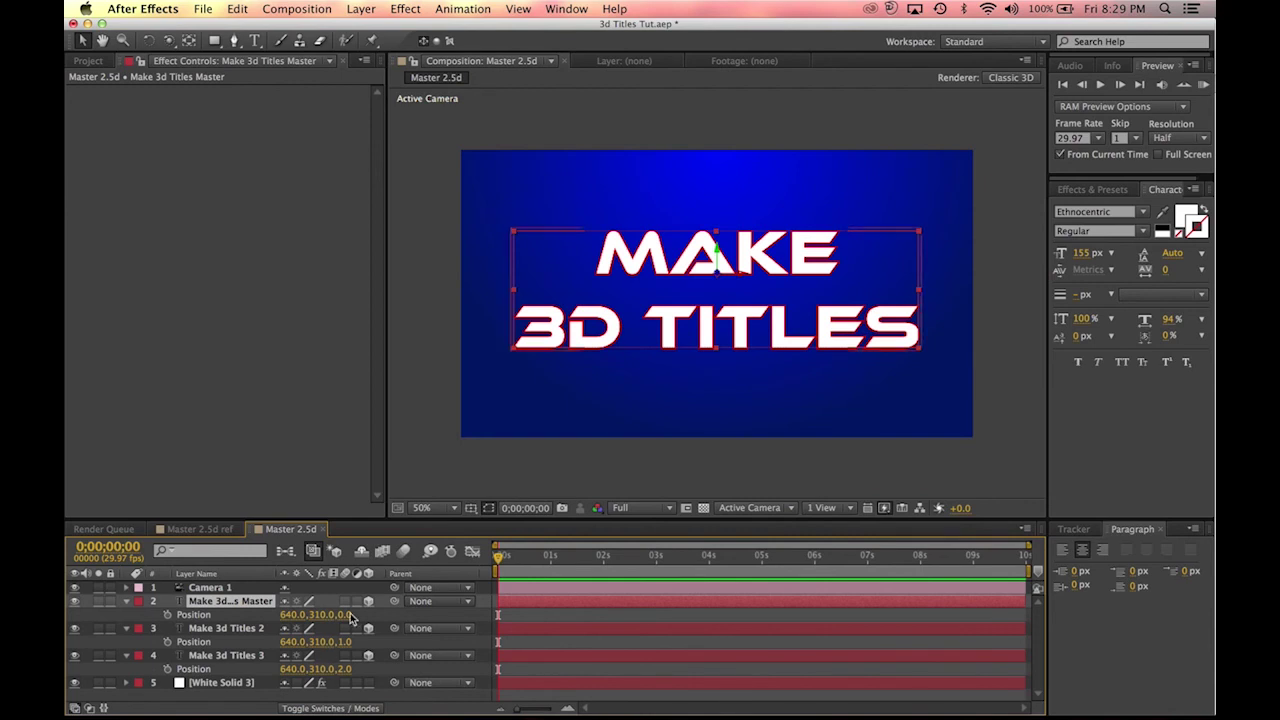
Step: Collapse the Position properties of the master title and its two copies
left_click(216, 656, "shift")
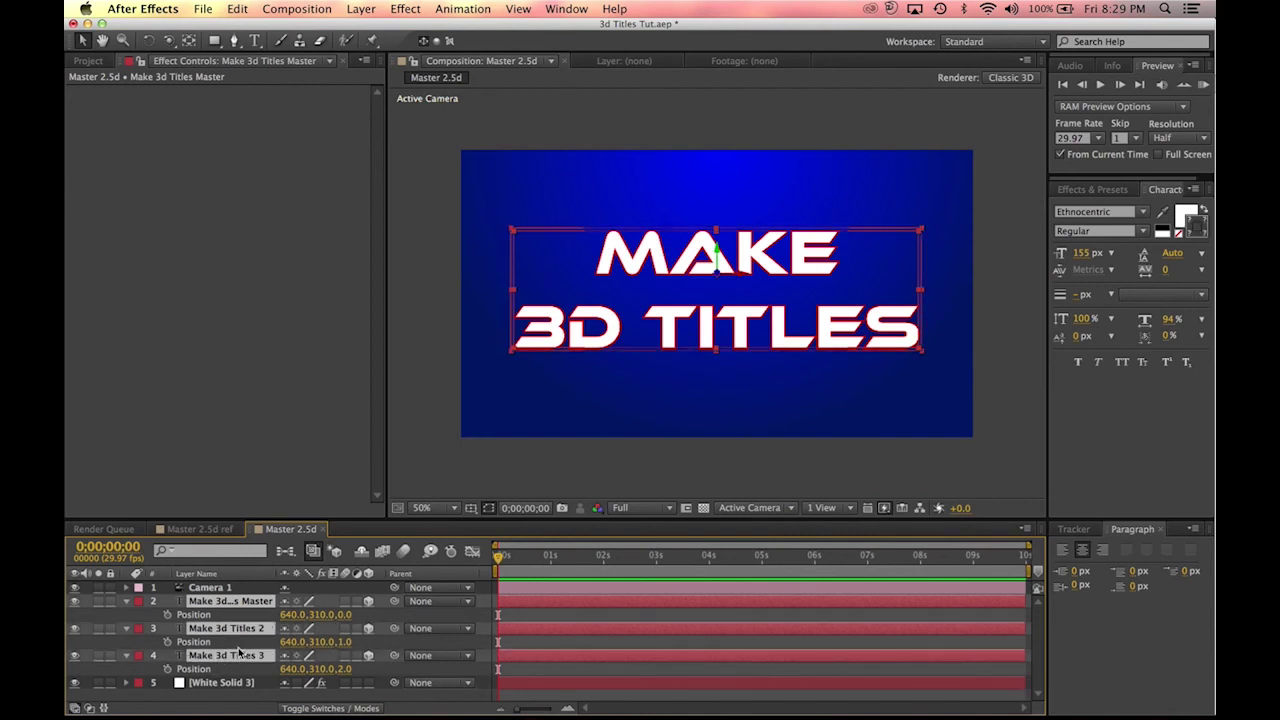
key("p")
left_click(262, 657)
Step: Duplicate the Make 3d Titles 3 layer beneath the original and set the copy's Z position to 3
left_click(255, 629)
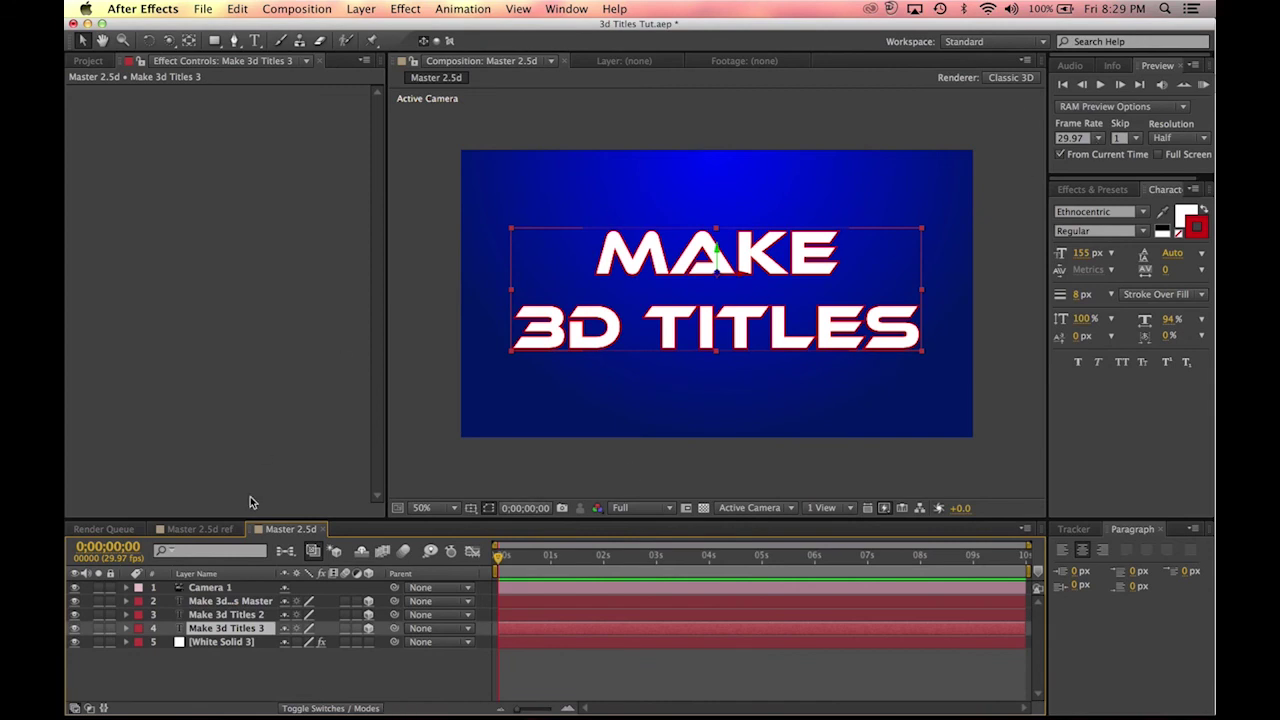
key("super+d")
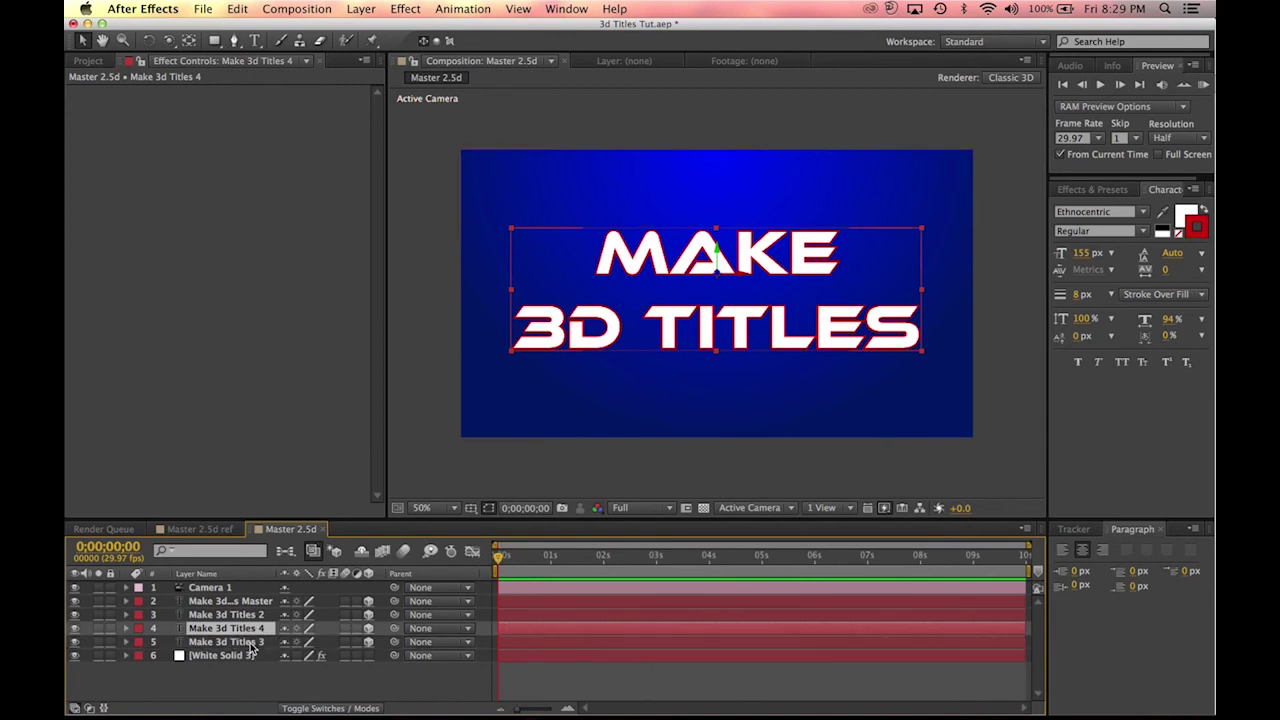
left_click_drag(240, 628, 264, 642)
key("p")
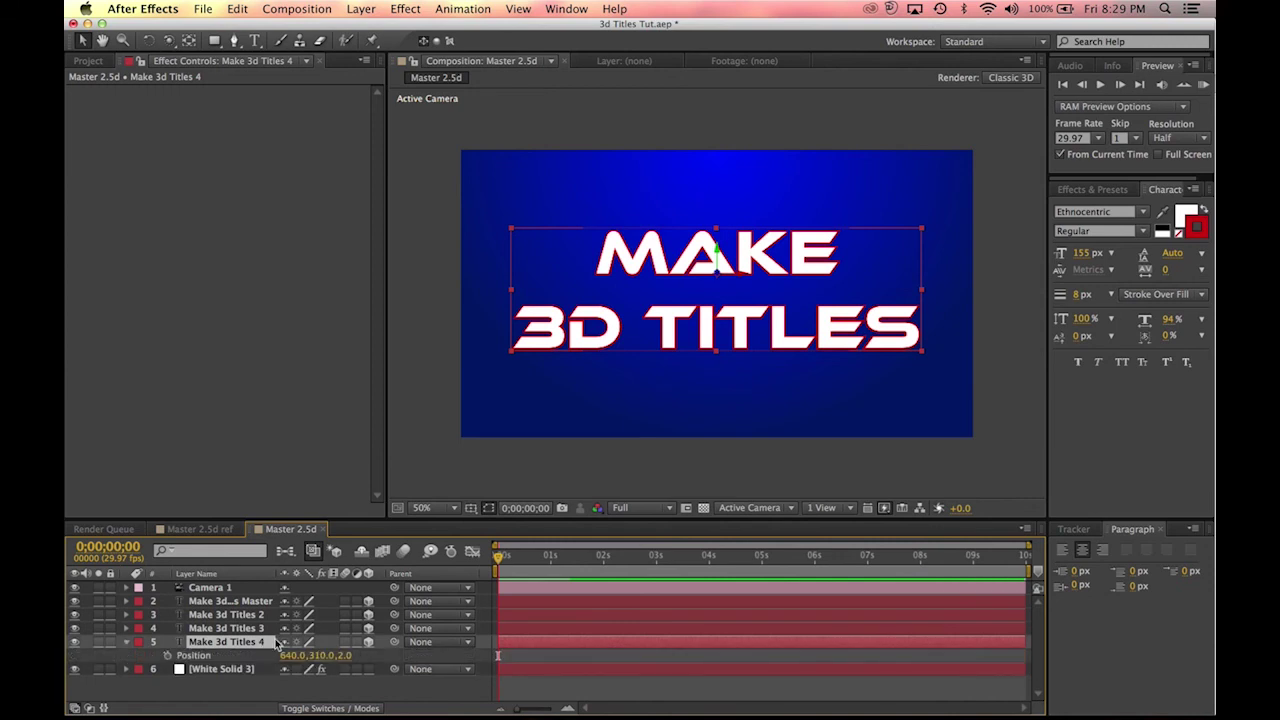
left_click(344, 655)
type("3")
key("Return")
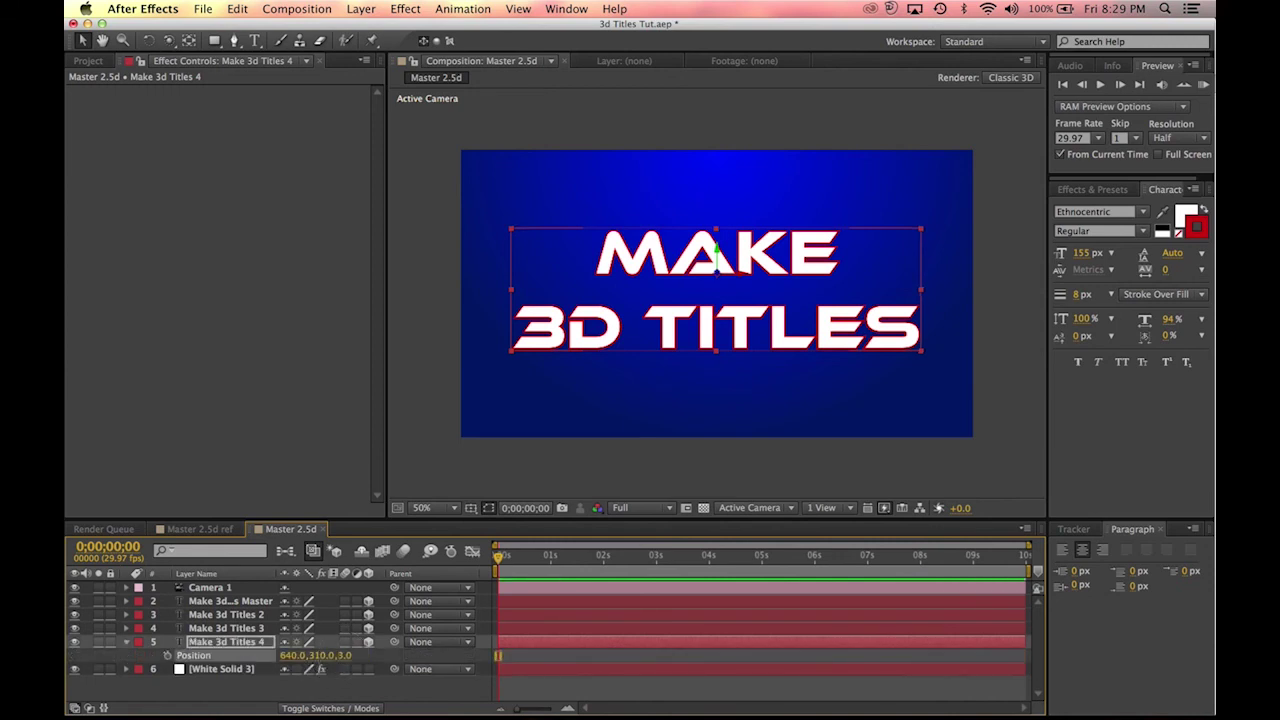
Step: Duplicate the Make 3d Titles 4 layer beneath the original and set the copy's Z position to 4
left_click(253, 650)
left_click(253, 650)
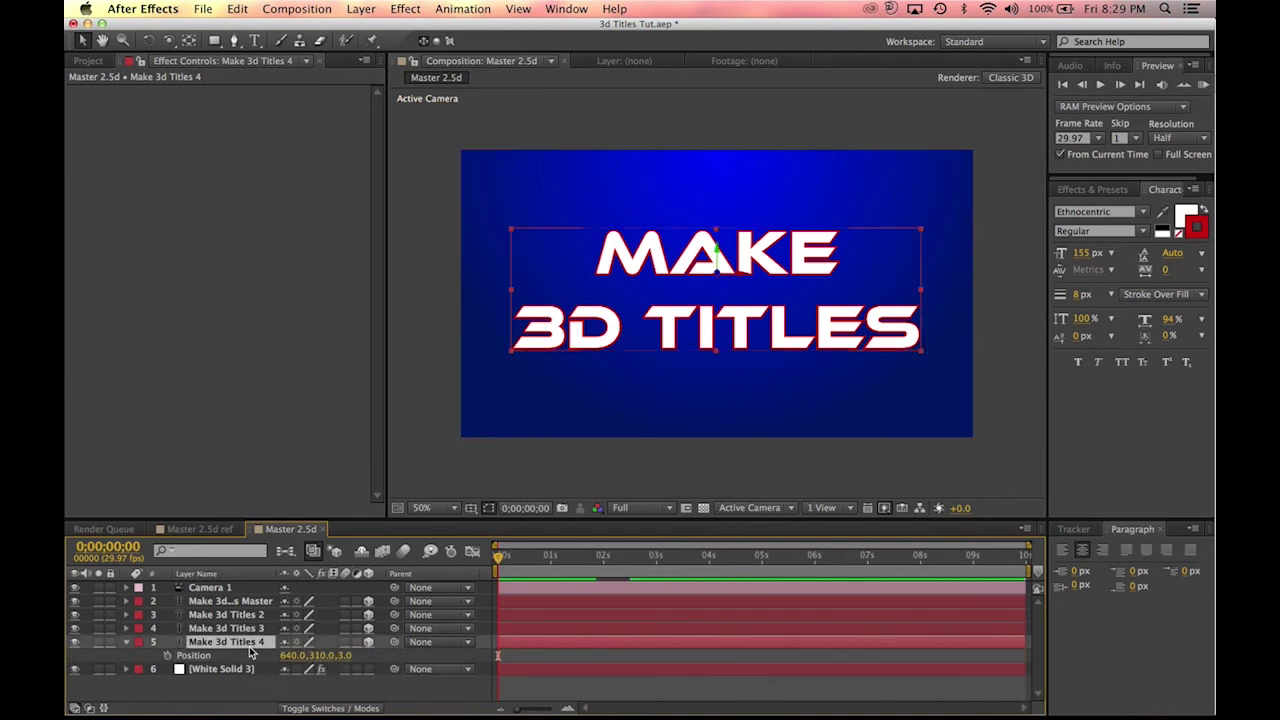
key("super+d")
left_click_drag(249, 641, 245, 680)
key("p")
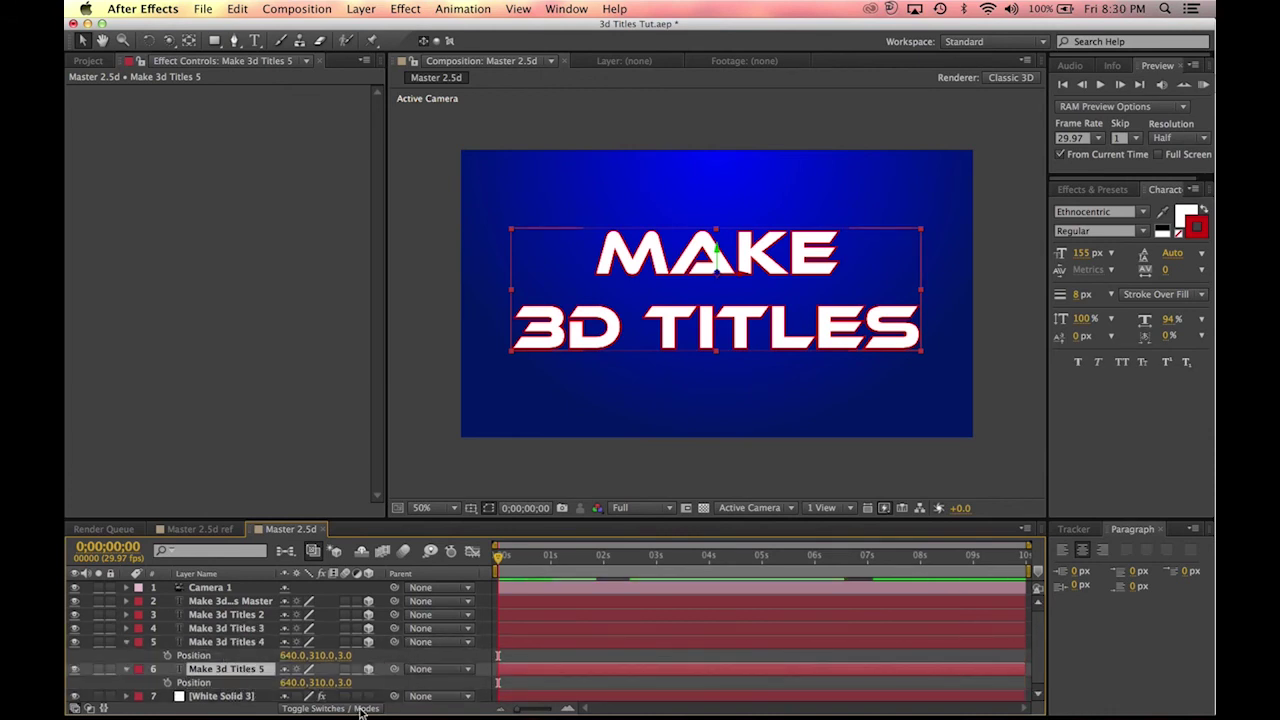
left_click(345, 682)
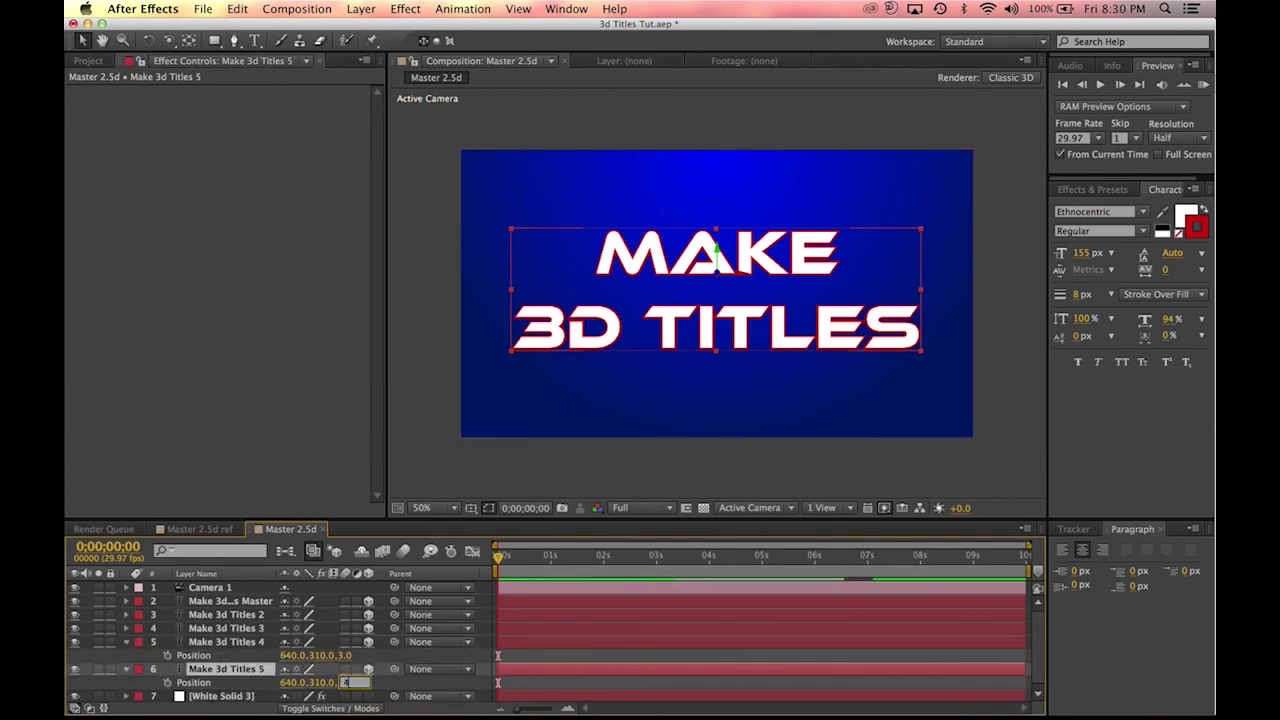
type("4")
key("Return")
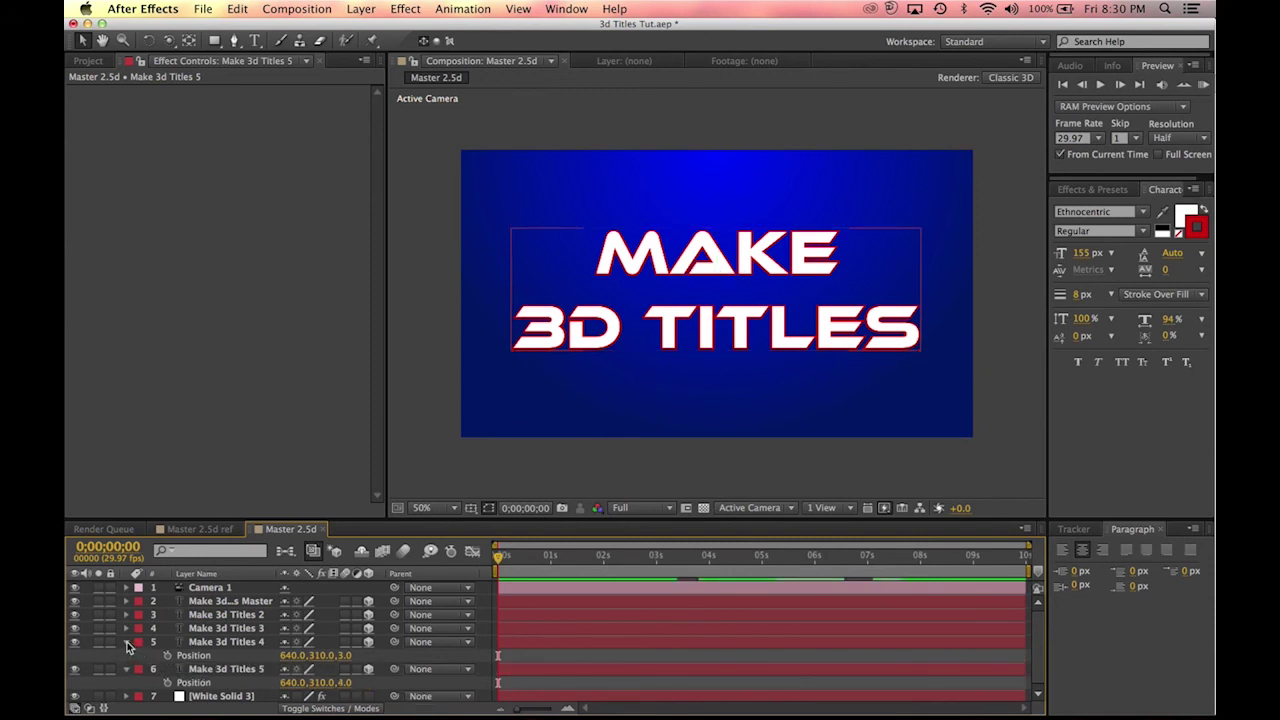
Step: Collapse the Position properties of Make 3d Titles 4 and Make 3d Titles 5 and clear the selection
left_click(125, 641)
left_click(125, 655)
left_click(247, 688)
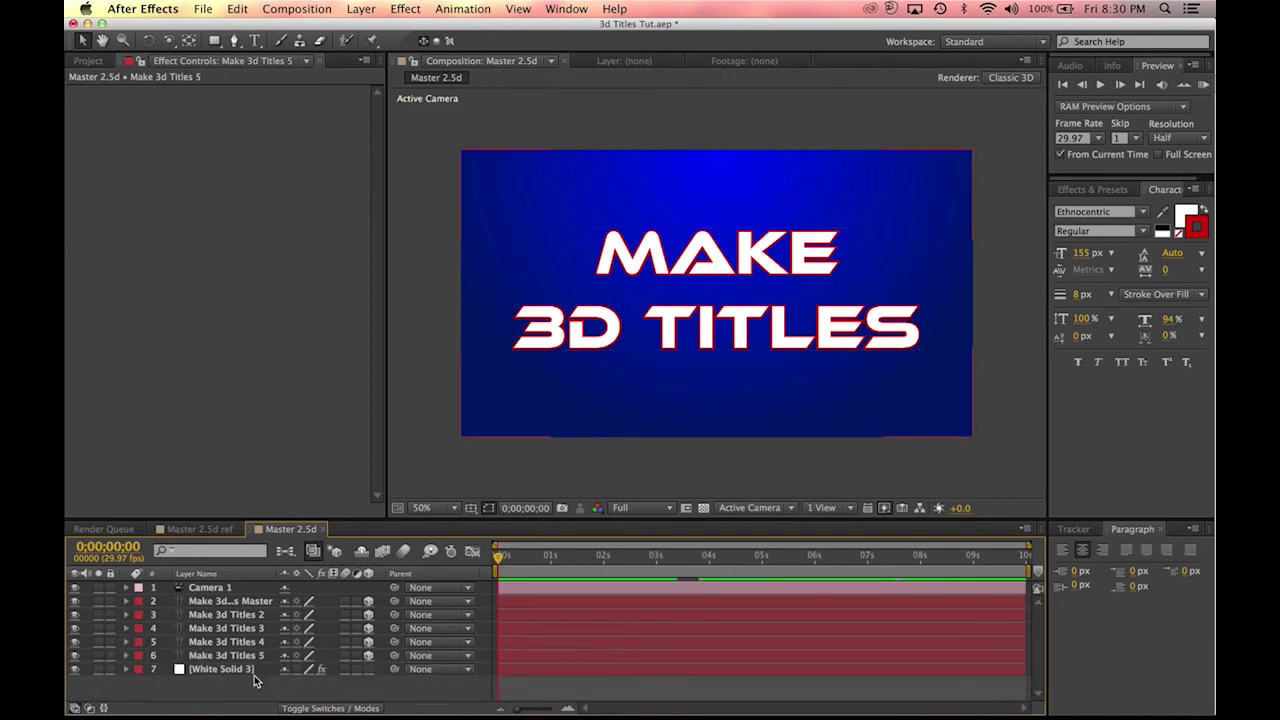
Step: Examine the edges of the stacked title layers at different magnifications
left_click(236, 603)
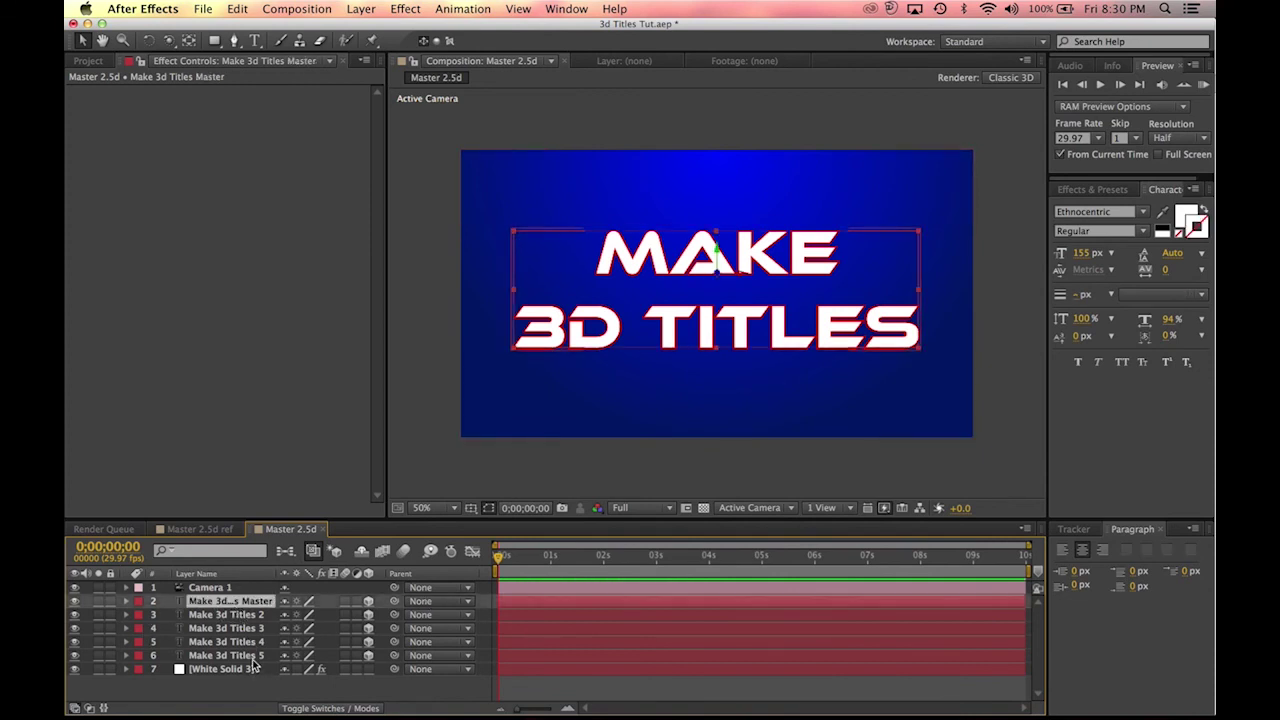
left_click(234, 692)
key("period")
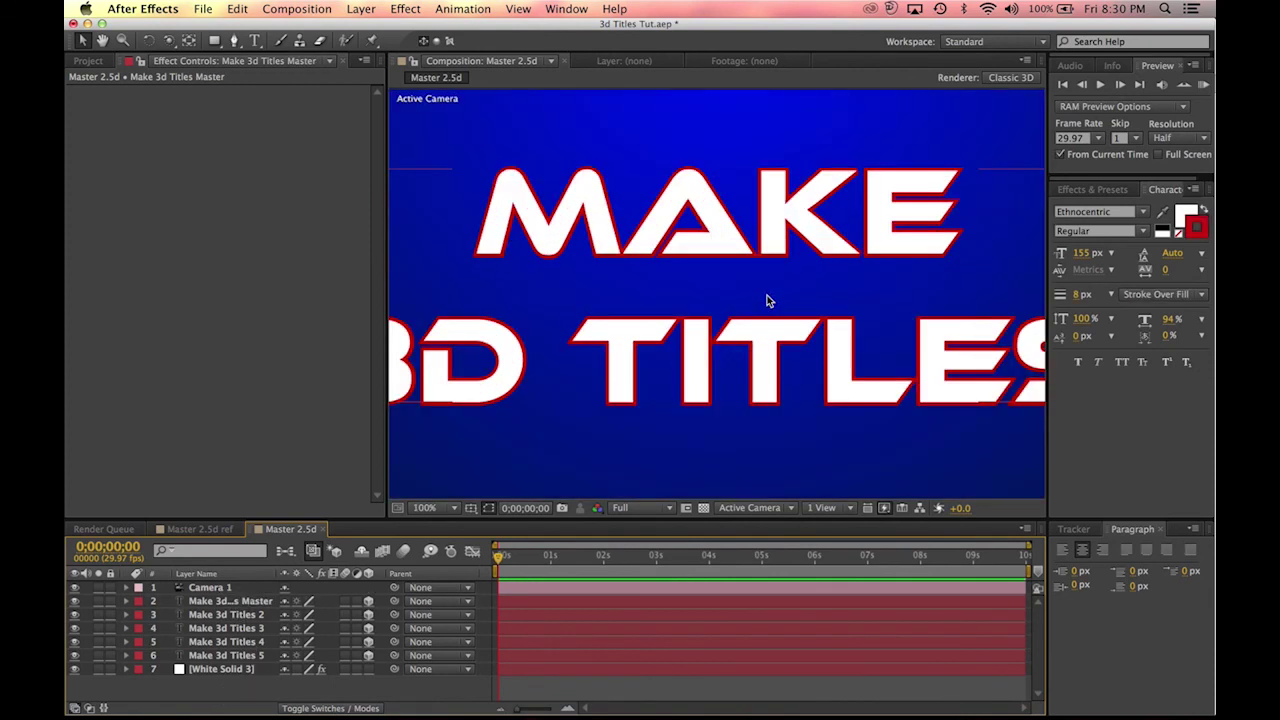
key("period")
key("comma")
key("comma")
key("period")
key("comma")
Step: Set the stroke width of the Make 3d Titles 2 through 5 layers to 0 px
left_click(247, 602)
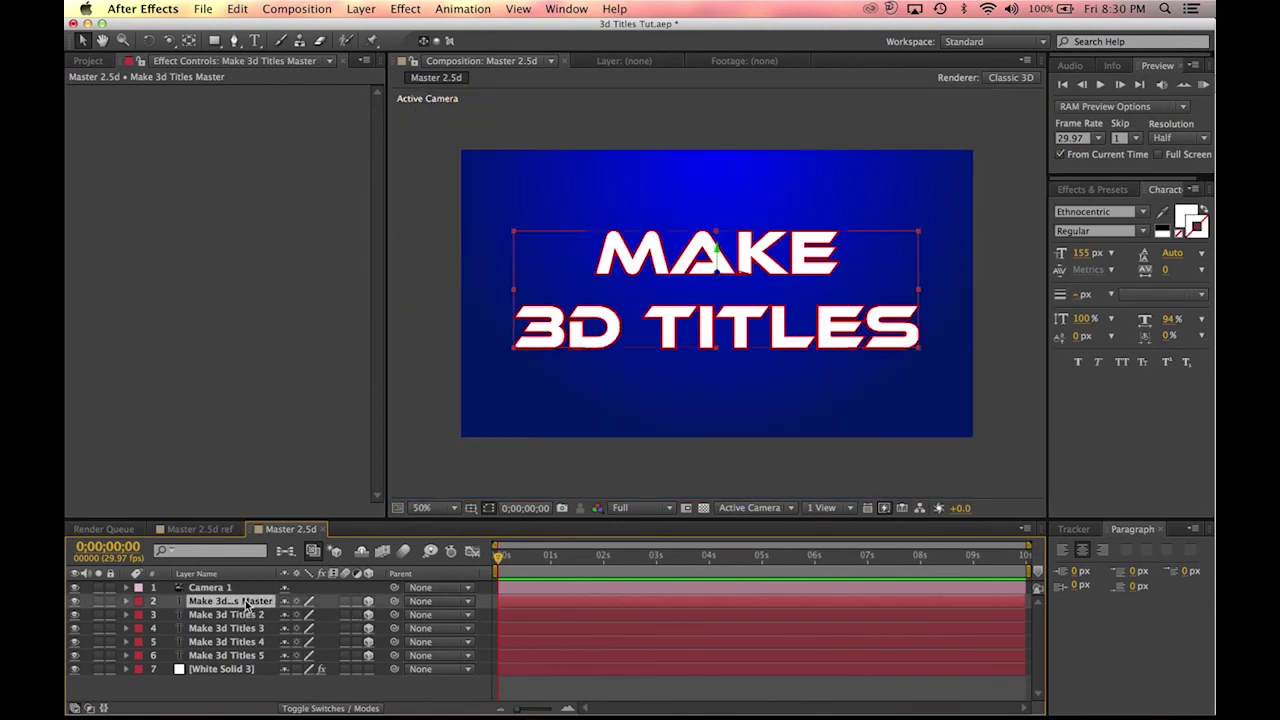
left_click(253, 616)
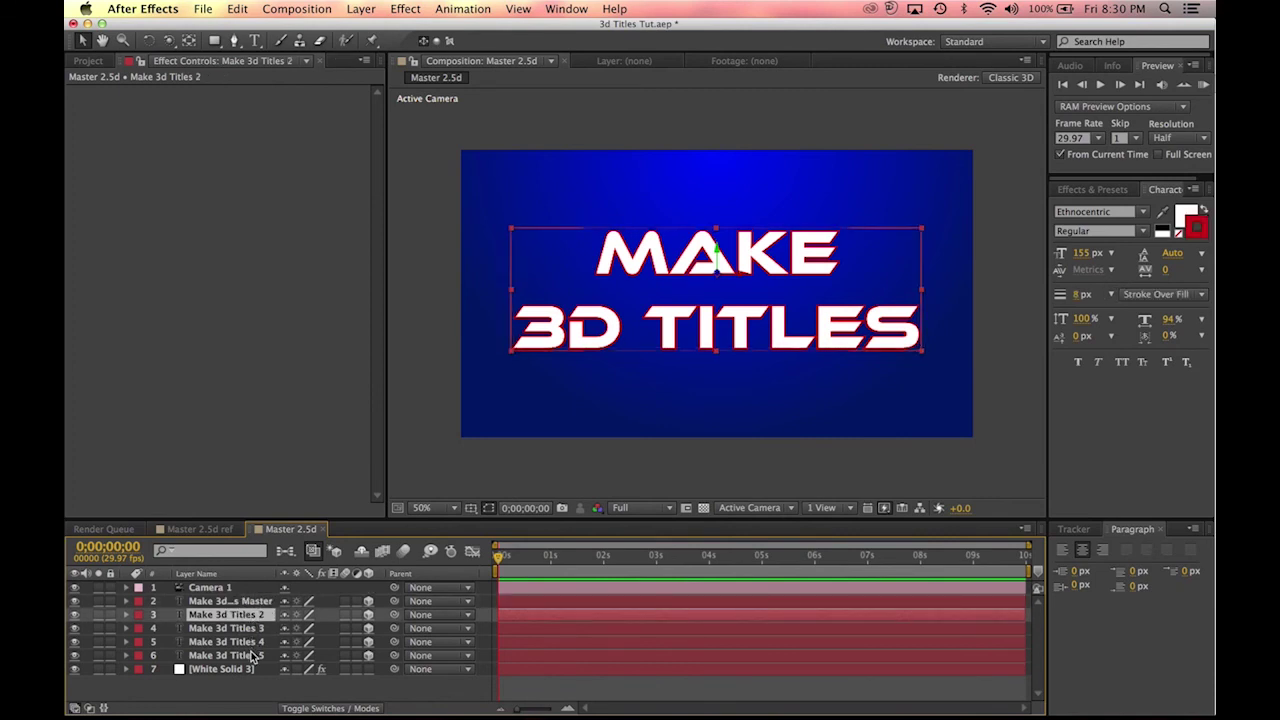
left_click(254, 656, "shift")
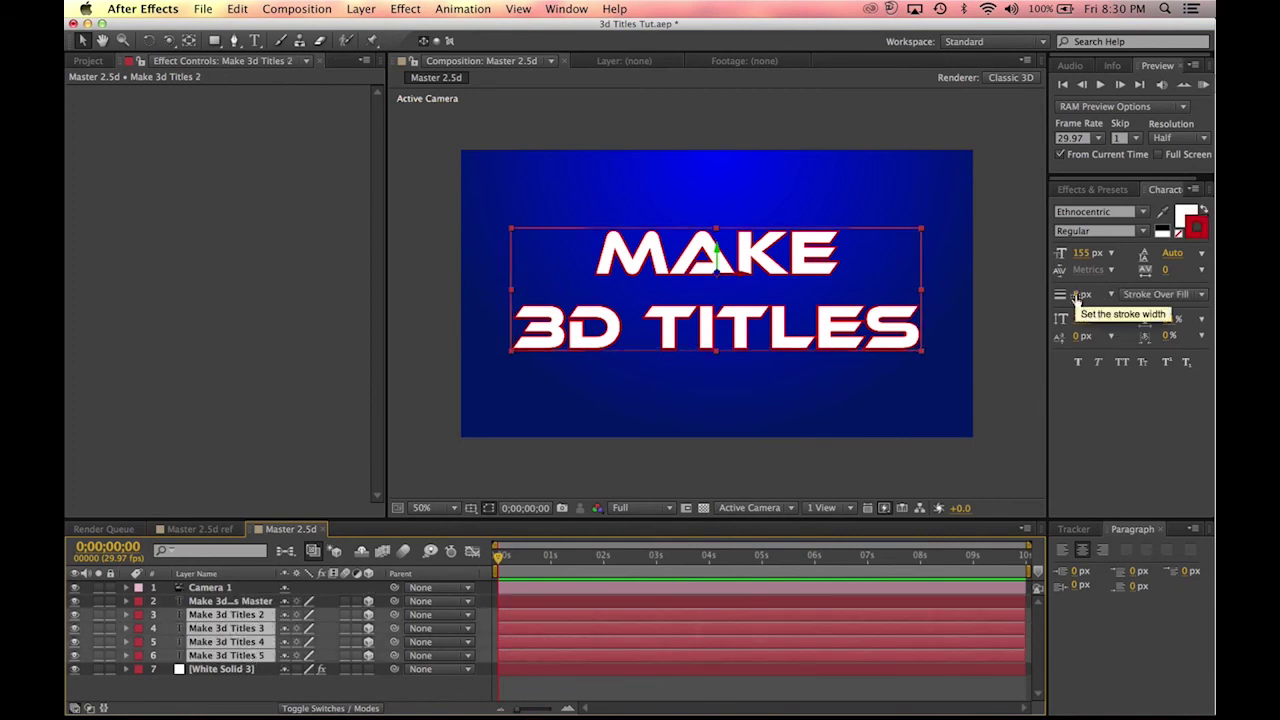
mouse_move(1076, 300)
left_mouse_down()
mouse_move(920, 309)
mouse_move(860, 328)
mouse_move(897, 330)
left_mouse_up()
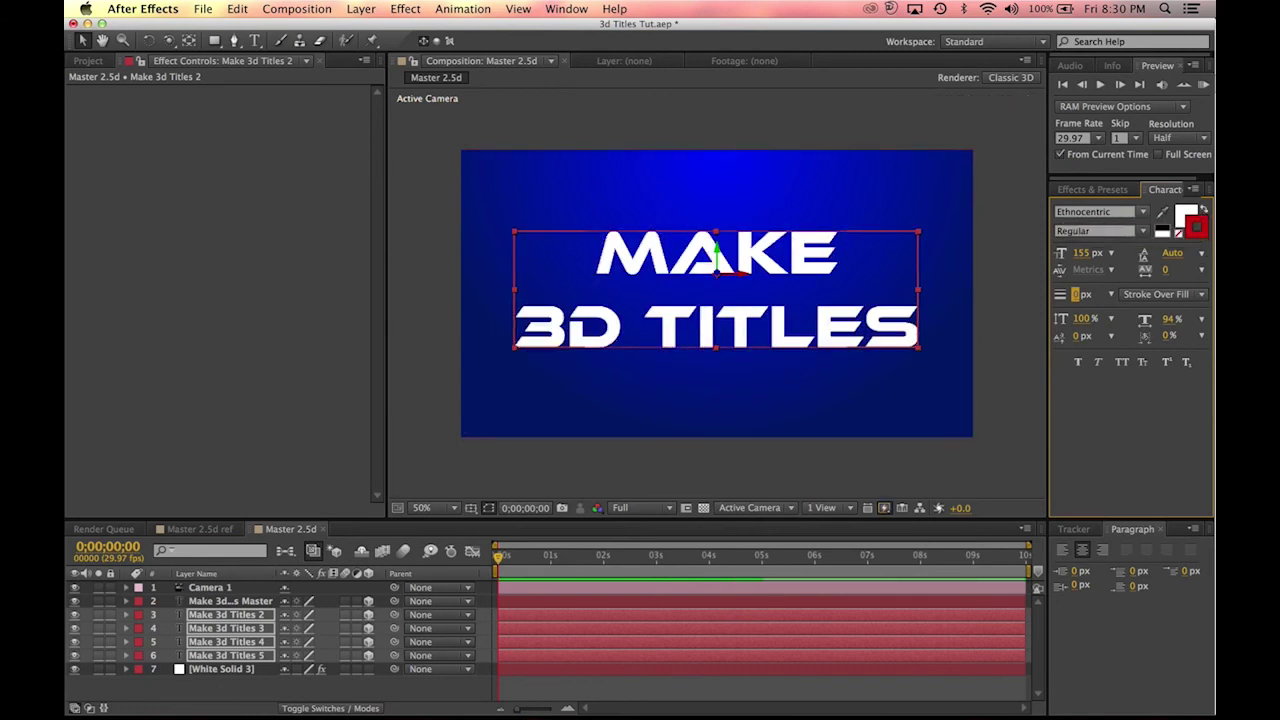
Step: Start a new light named Light 1 and set its light type to Spot
left_click(250, 602)
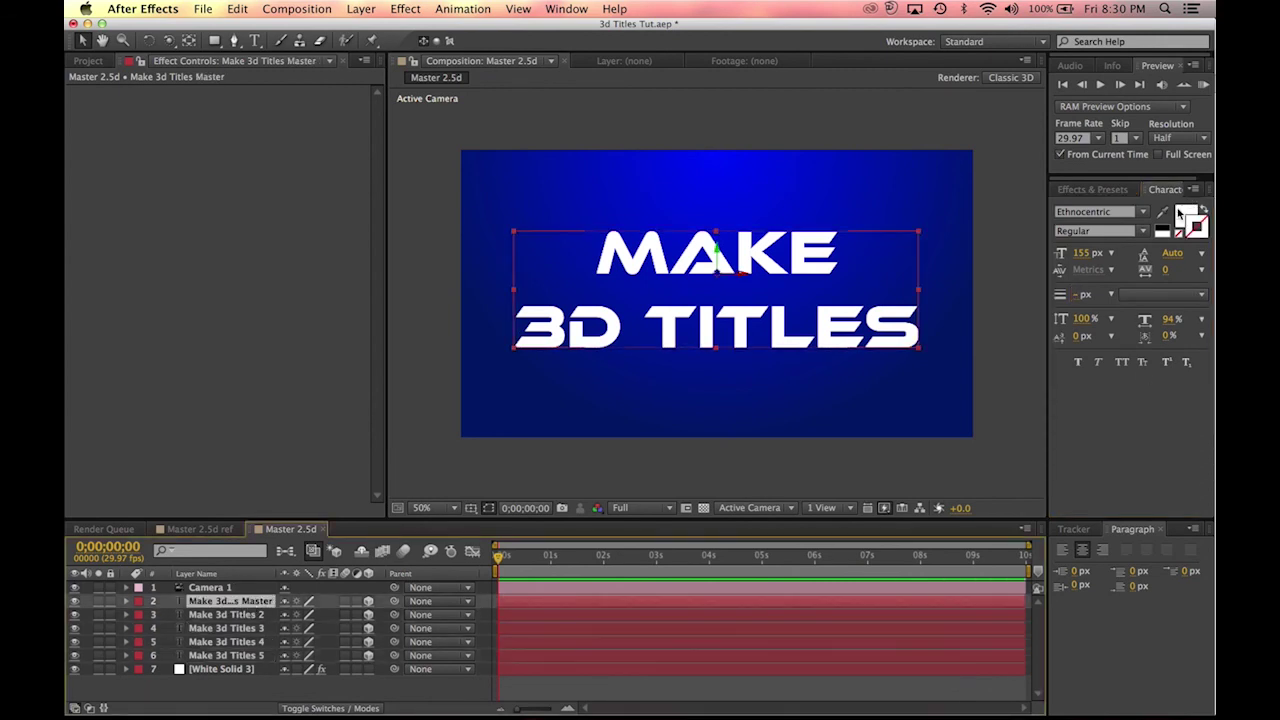
key("period")
left_click(361, 9)
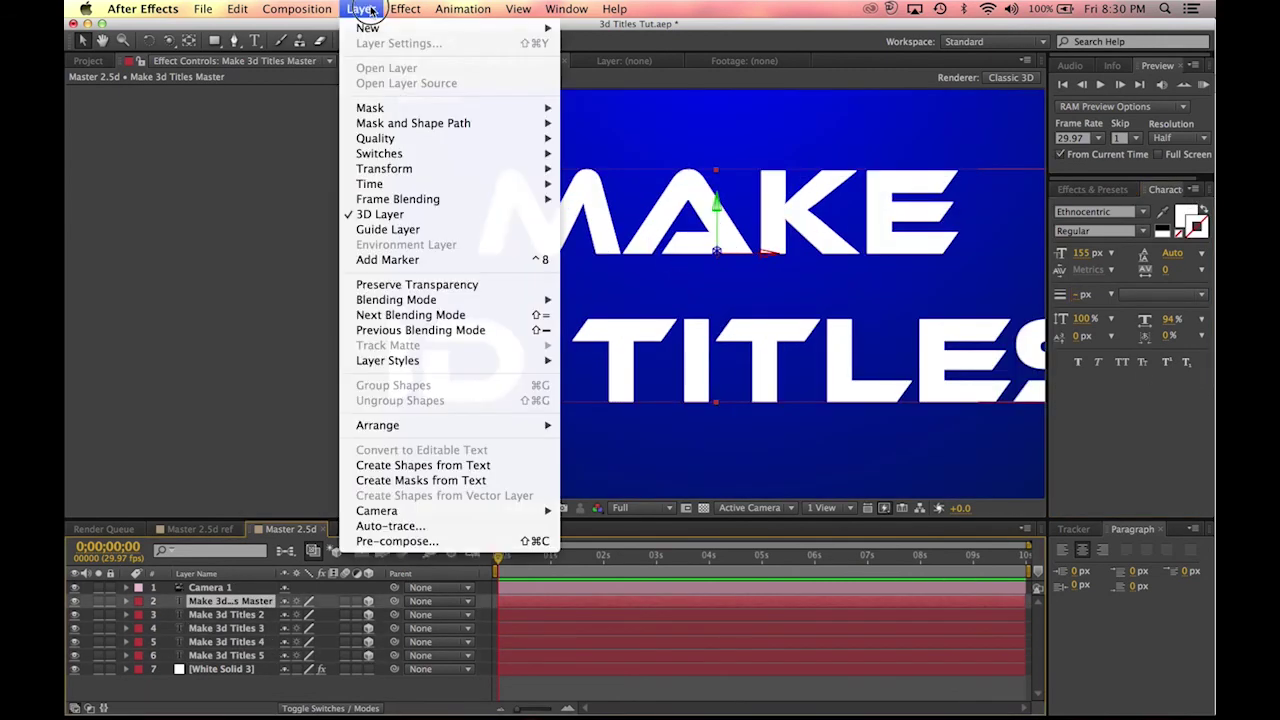
mouse_move(400, 28)
left_click(612, 64)
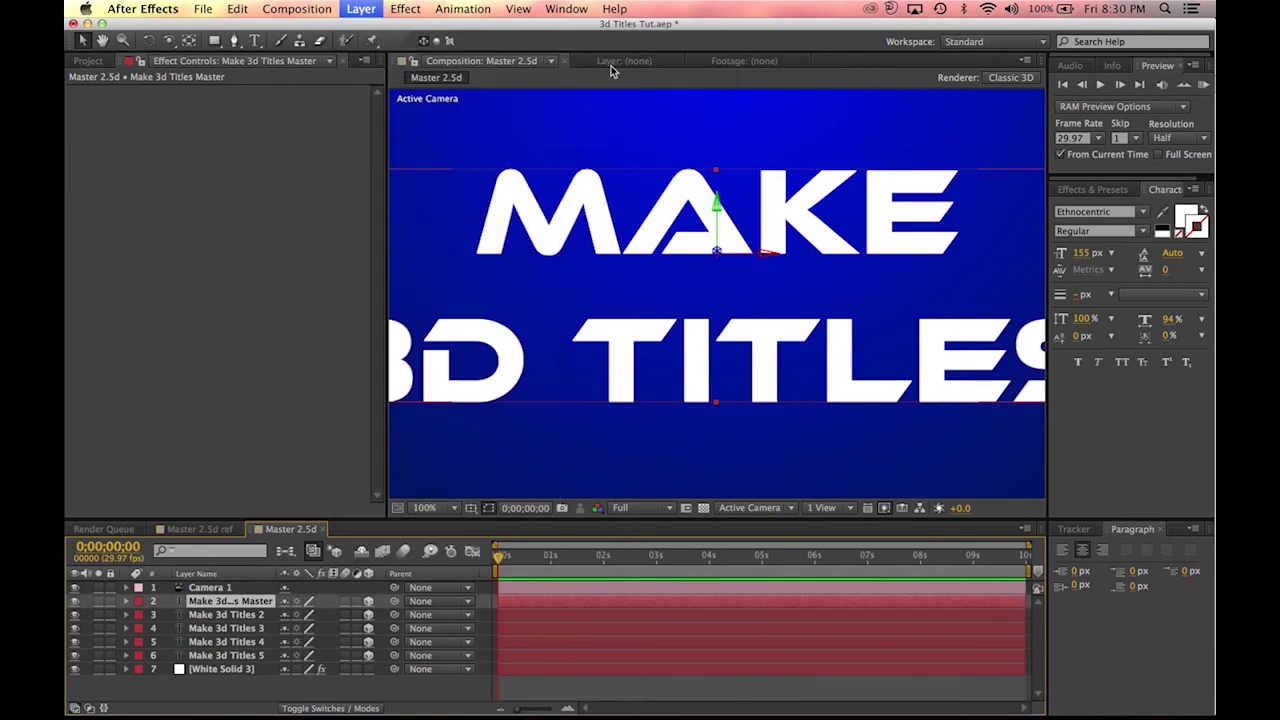
left_click(243, 220)
left_click(241, 221)
left_click(241, 221)
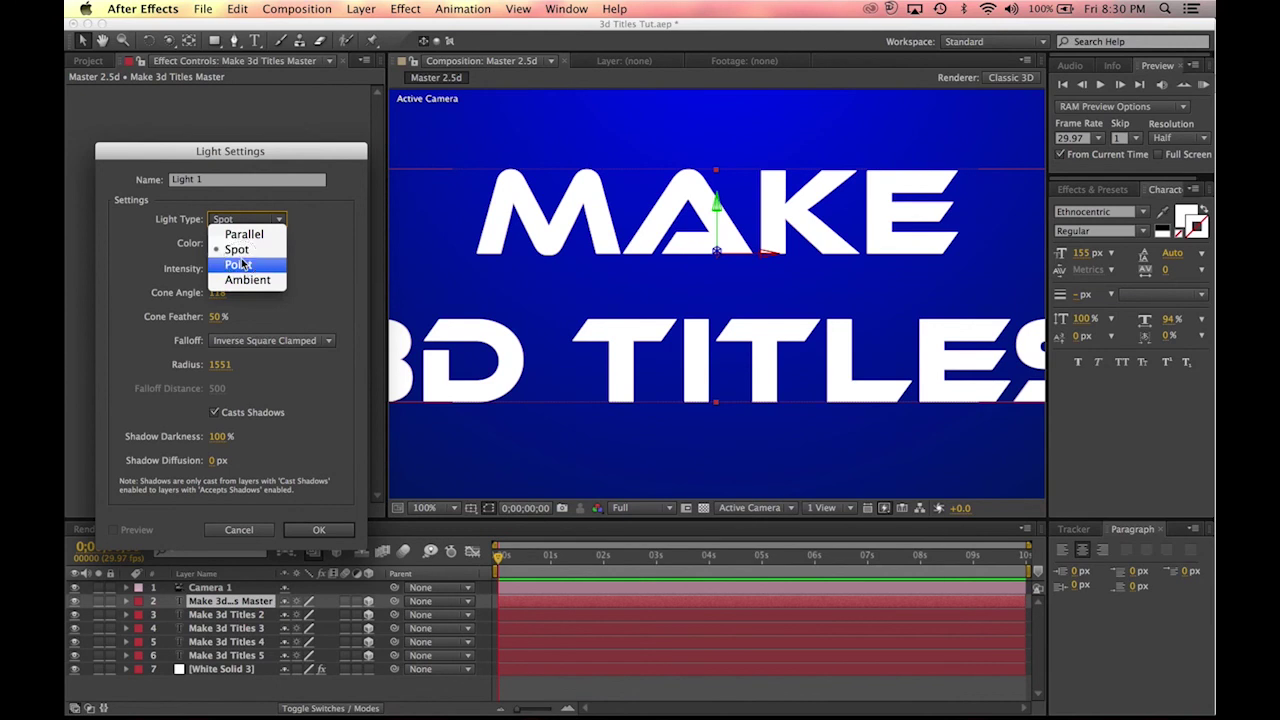
left_click(235, 263)
left_click(241, 221)
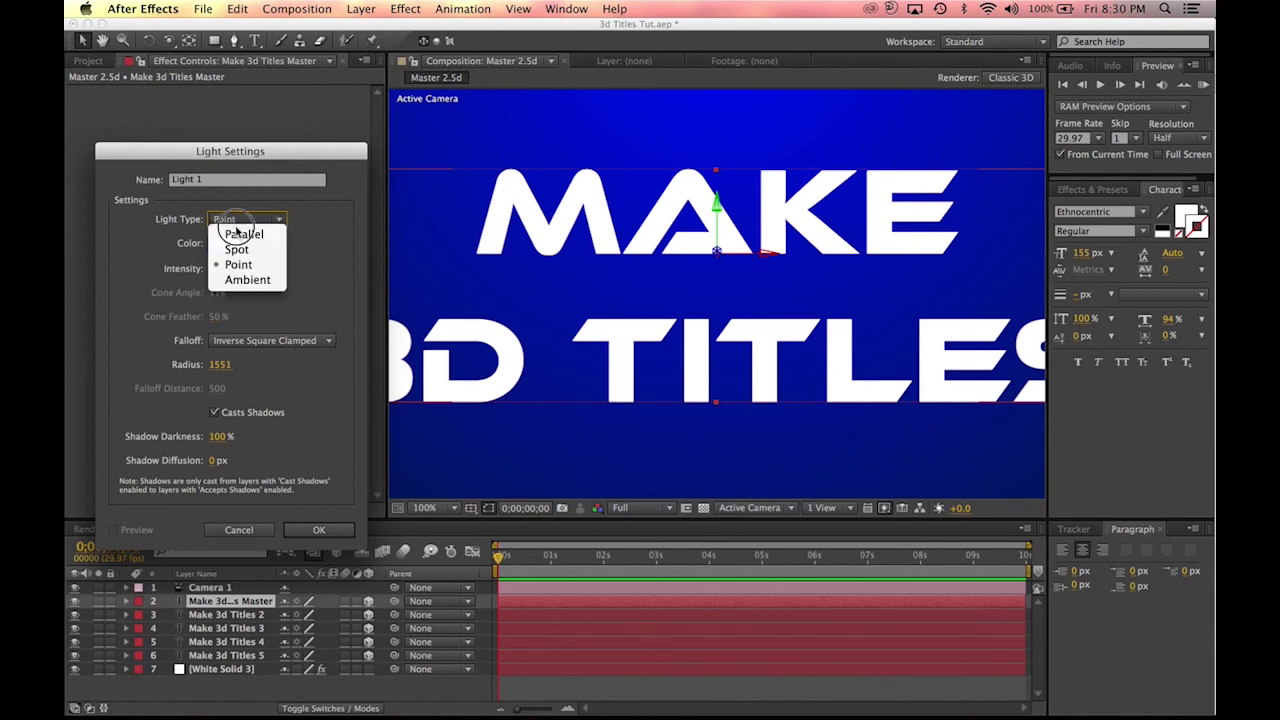
left_click(237, 249)
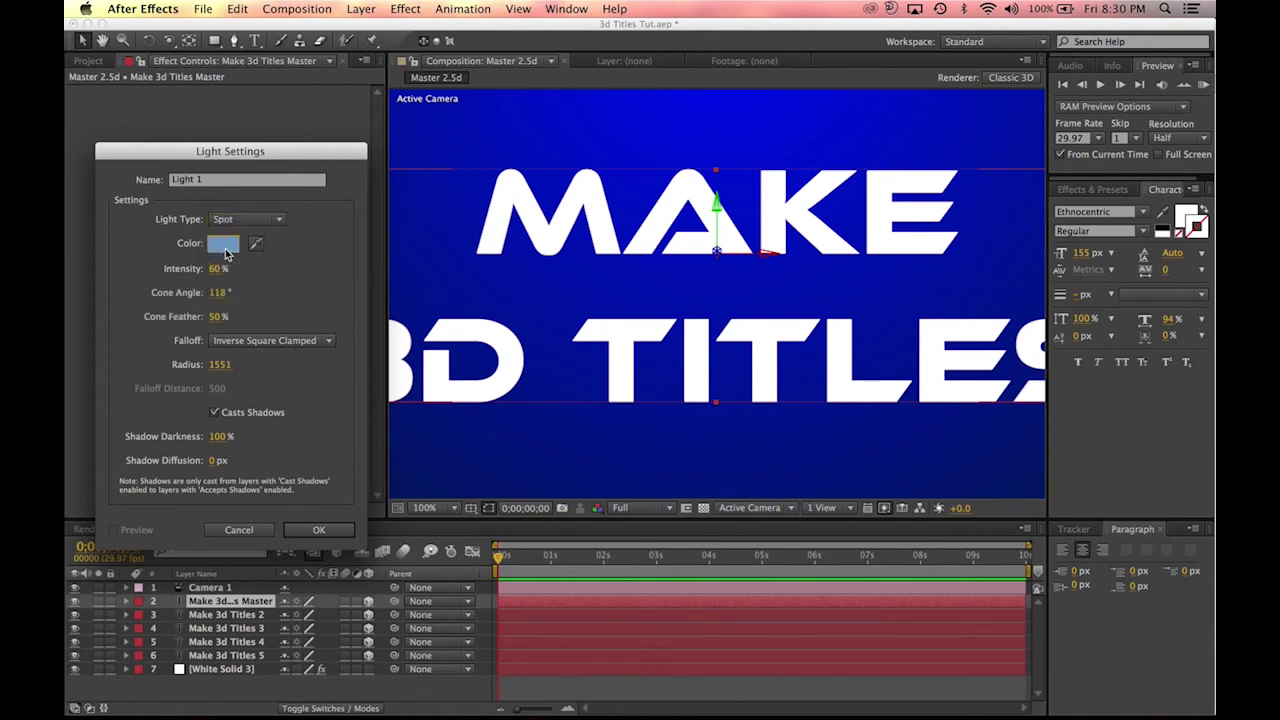
Step: Set the light's color to white (FFFFFF) and create the light
left_click(222, 243)
left_click(135, 376)
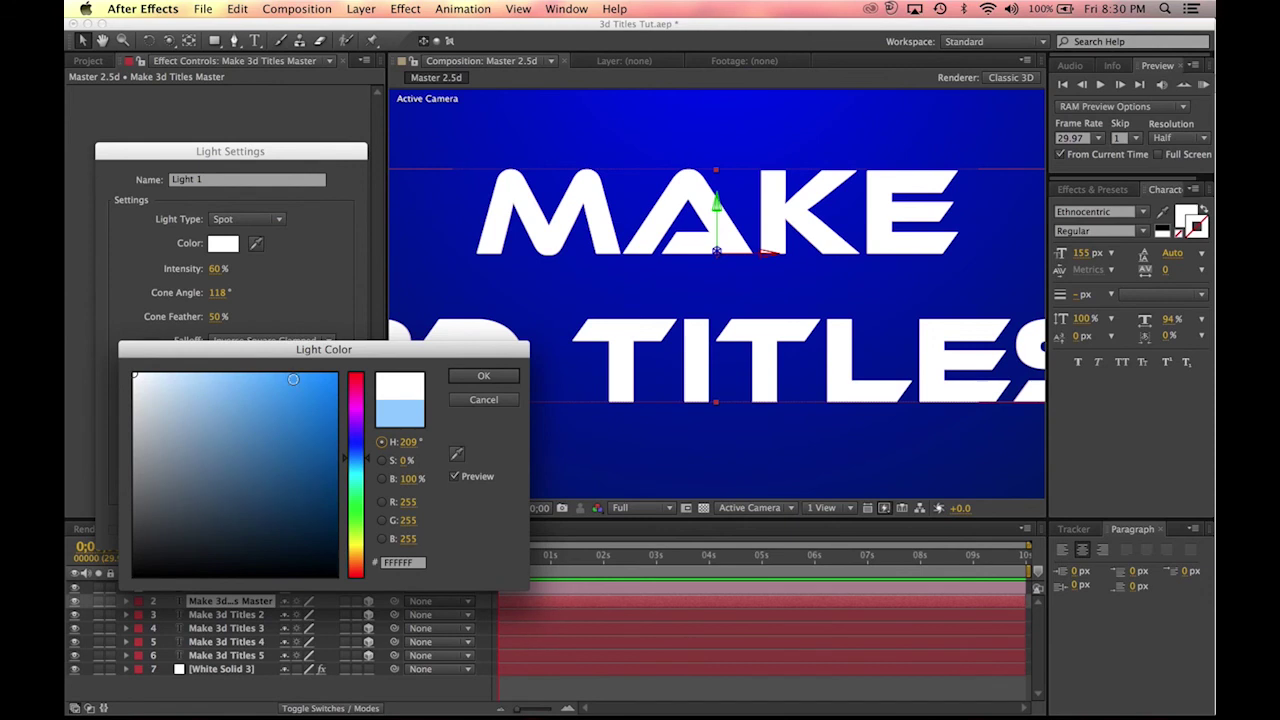
left_click(483, 376)
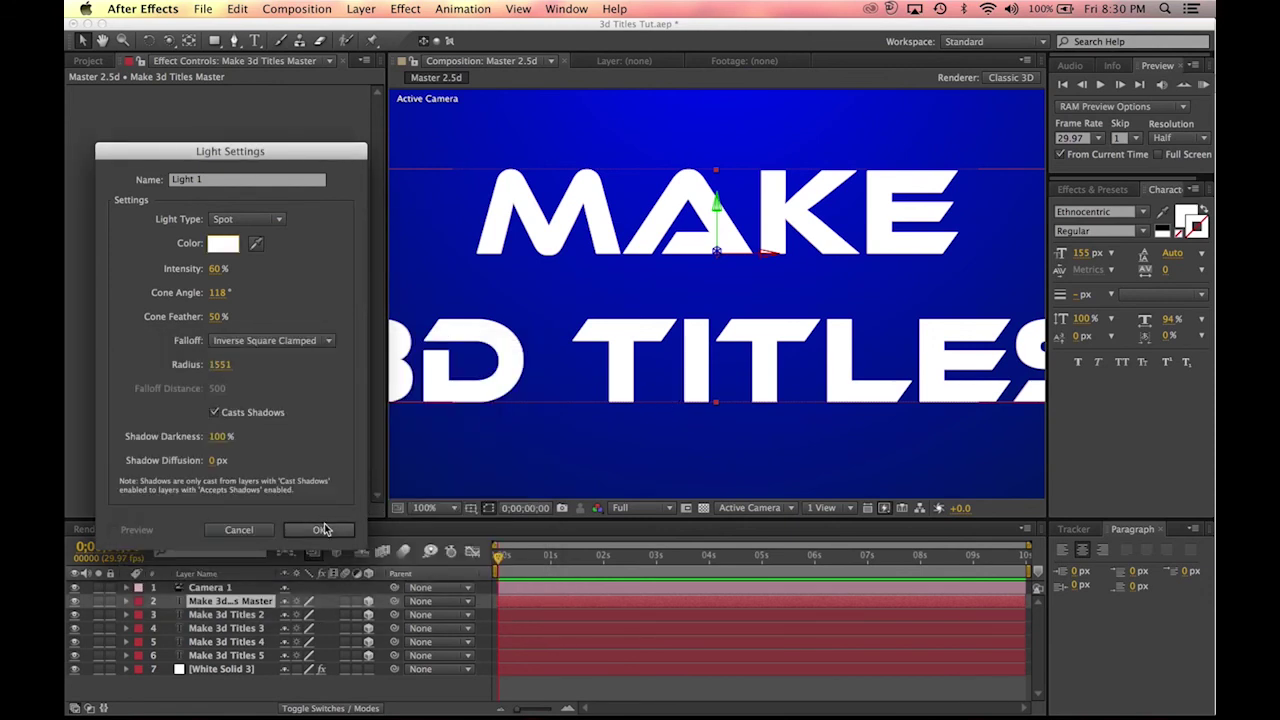
left_click(322, 529)
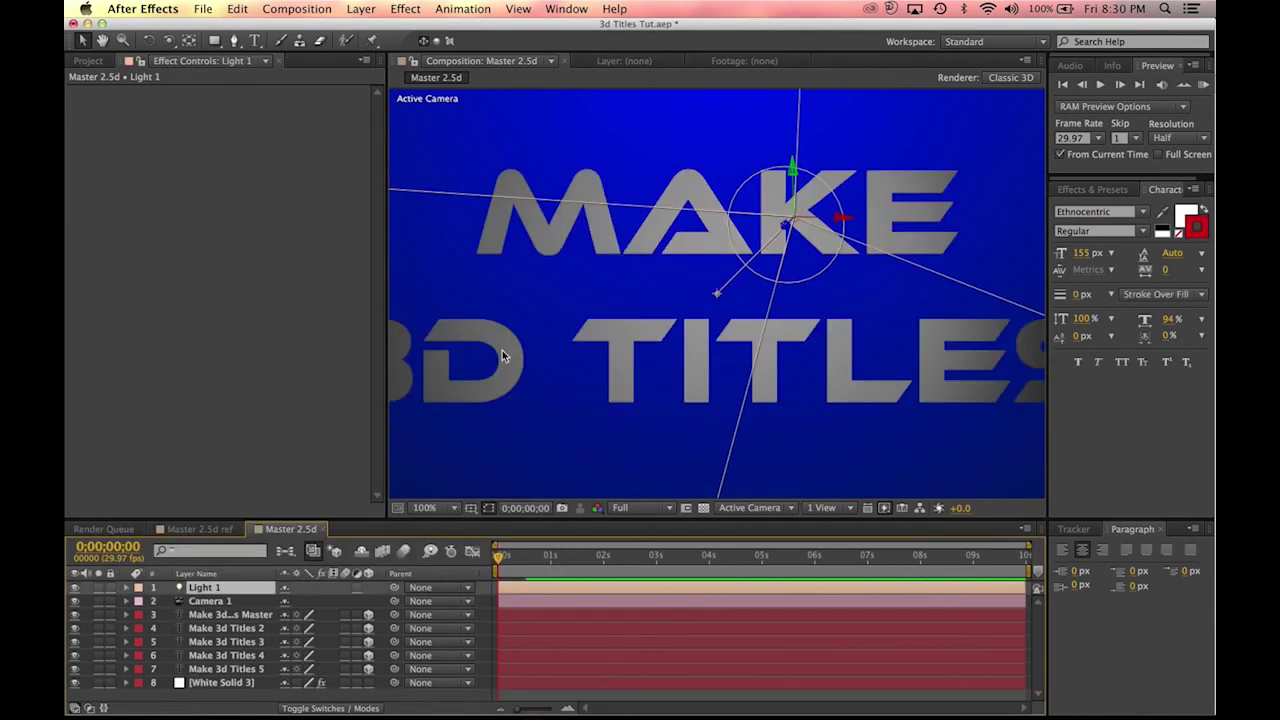
Step: Examine how the spot light falls on the title at different magnifications
scroll(700, 360, "down", 2)
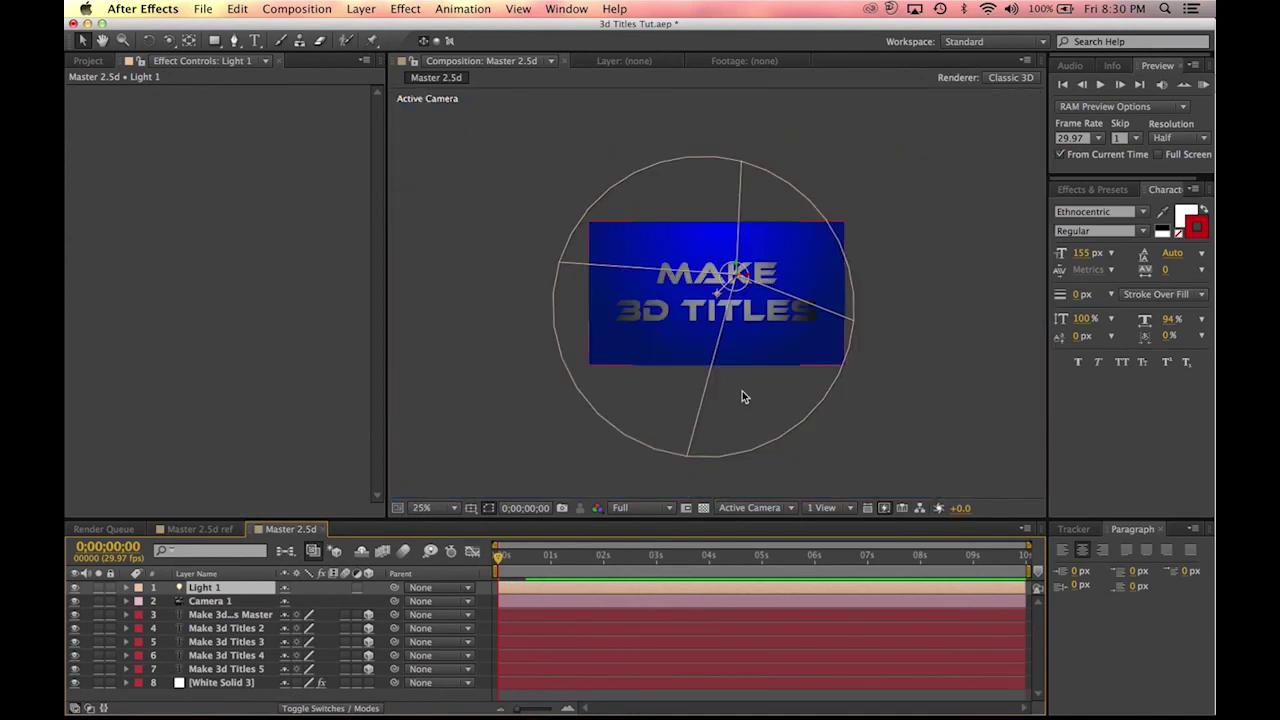
scroll(738, 379, "up", 1)
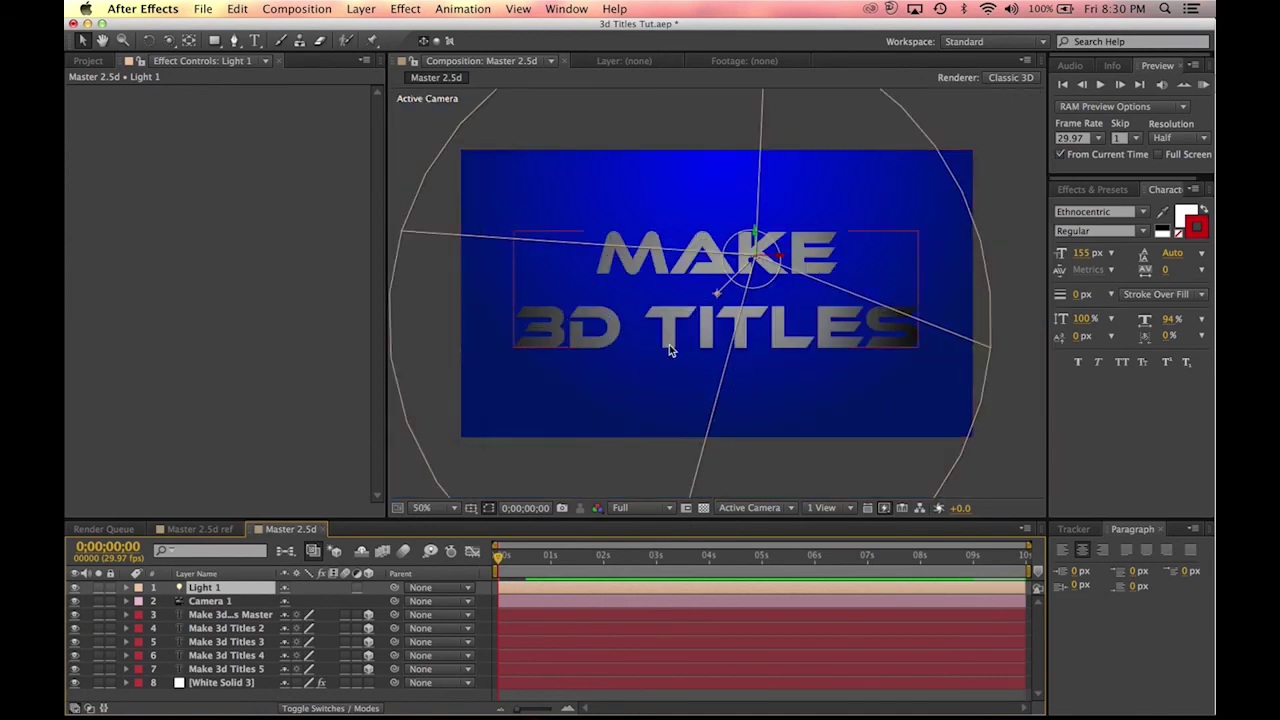
key("period")
scroll(871, 333, "down", 3)
scroll(871, 333, "up", 3)
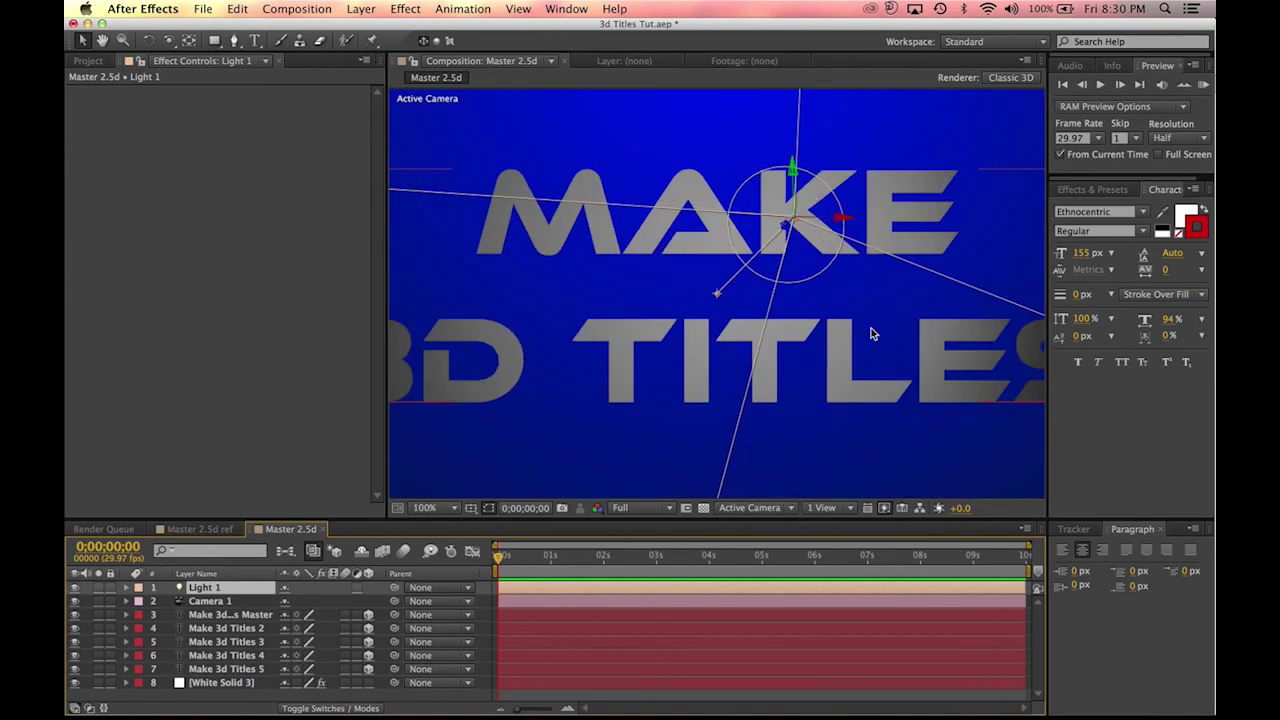
scroll(871, 334, "down", 3)
scroll(871, 334, "up", 3)
scroll(525, 193, "down", 2)
Step: Orbit the camera to a steep side angle of the title and inspect the letter edges up close
left_click(168, 40)
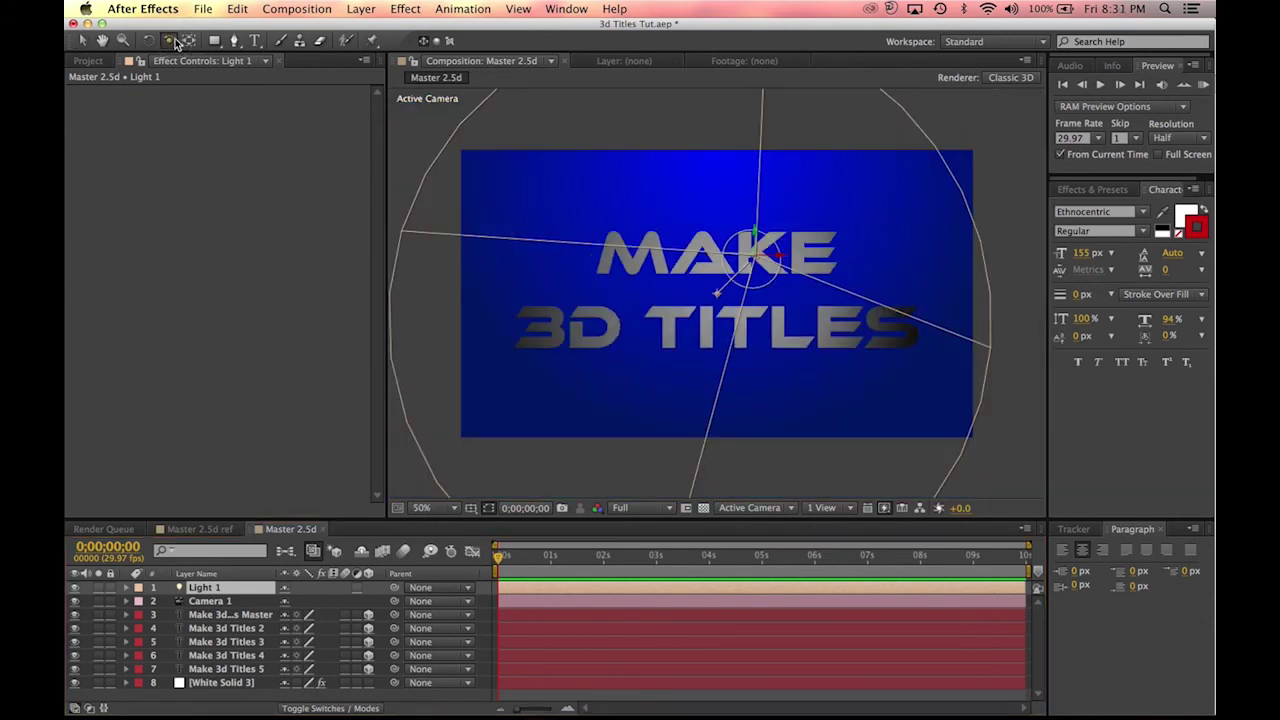
left_click_drag(643, 308, 750, 325)
scroll(745, 320, "up", 2)
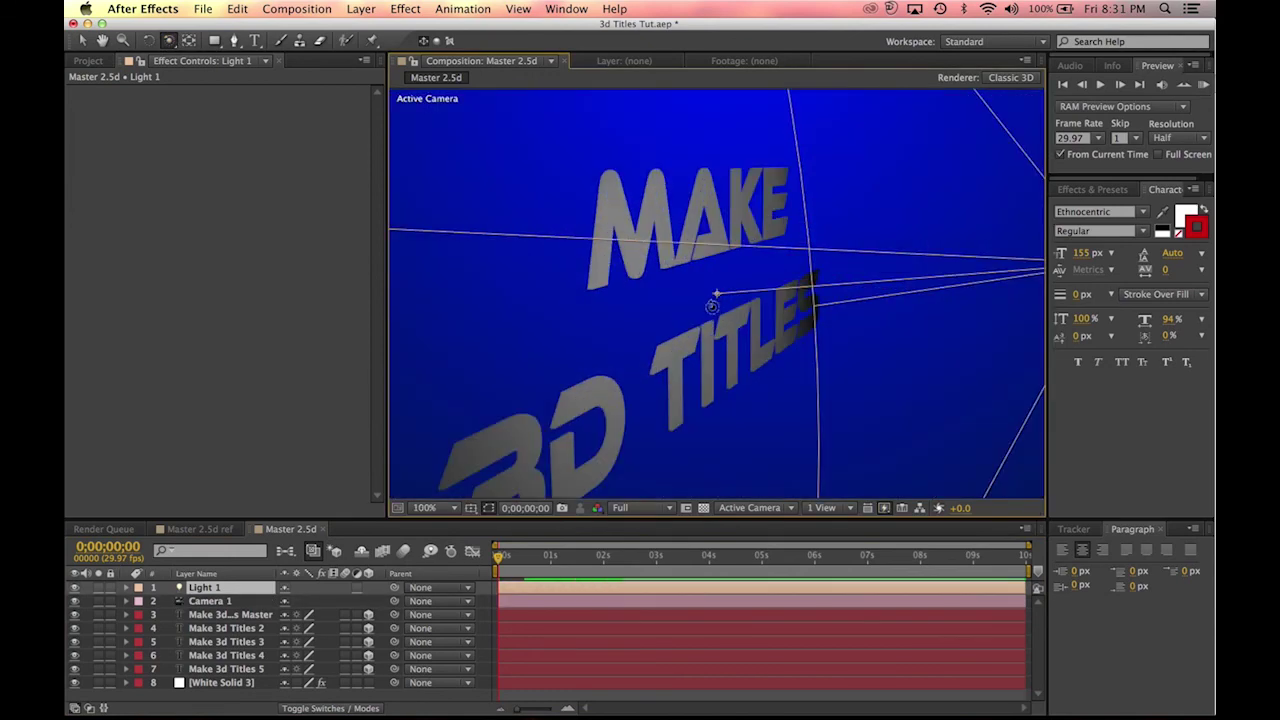
scroll(711, 305, "up", 4)
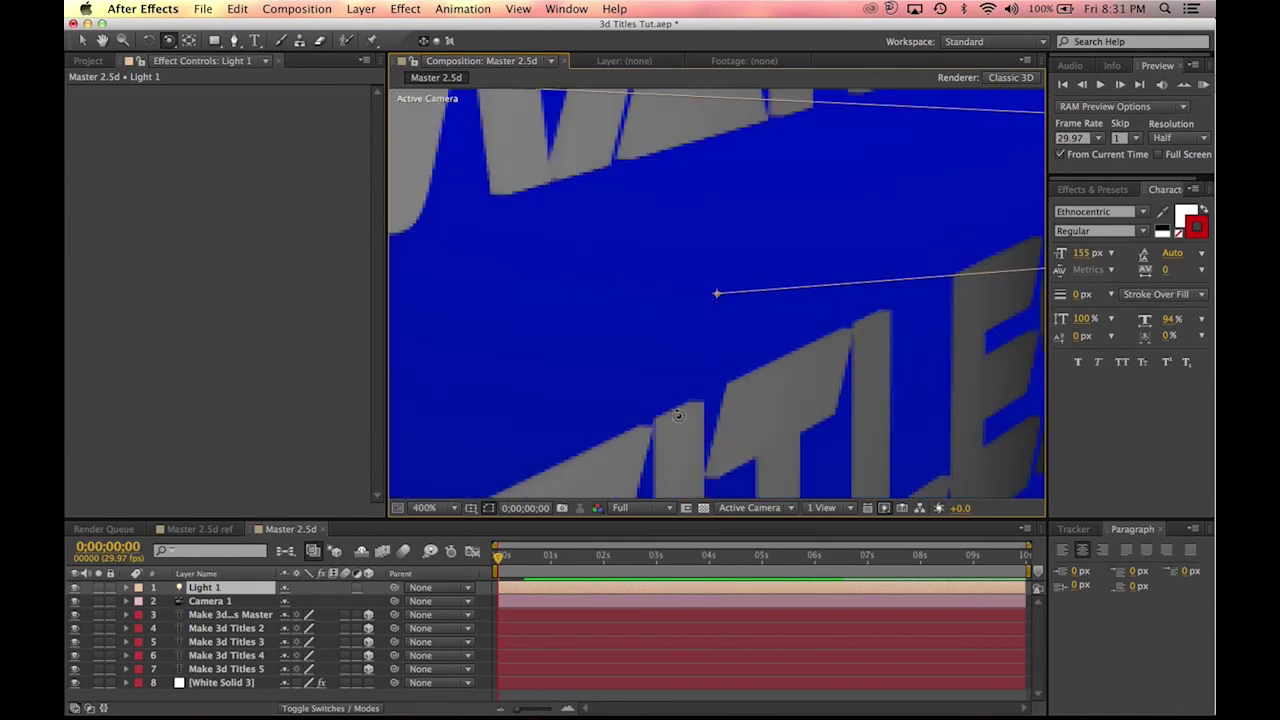
scroll(678, 415, "down", 2)
key("v")
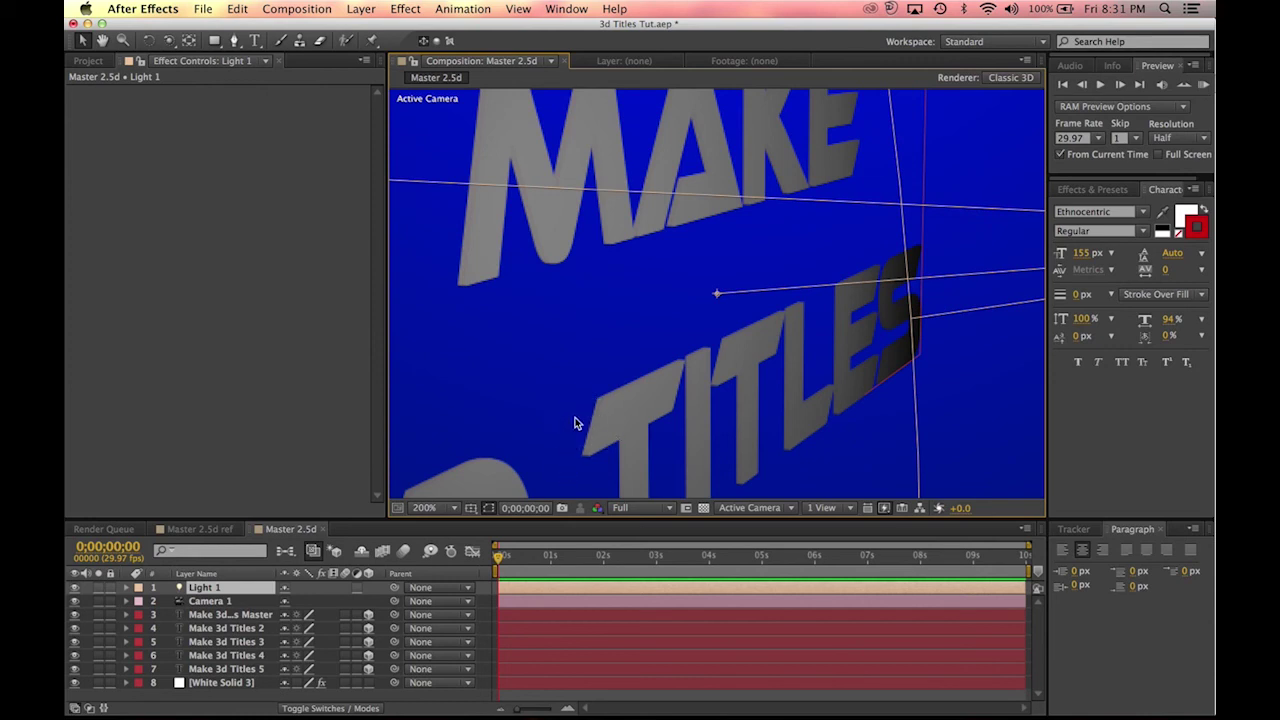
Step: Turn on Casts Shadows for the master title and all four stacked copies in their Material Options
left_click(238, 615)
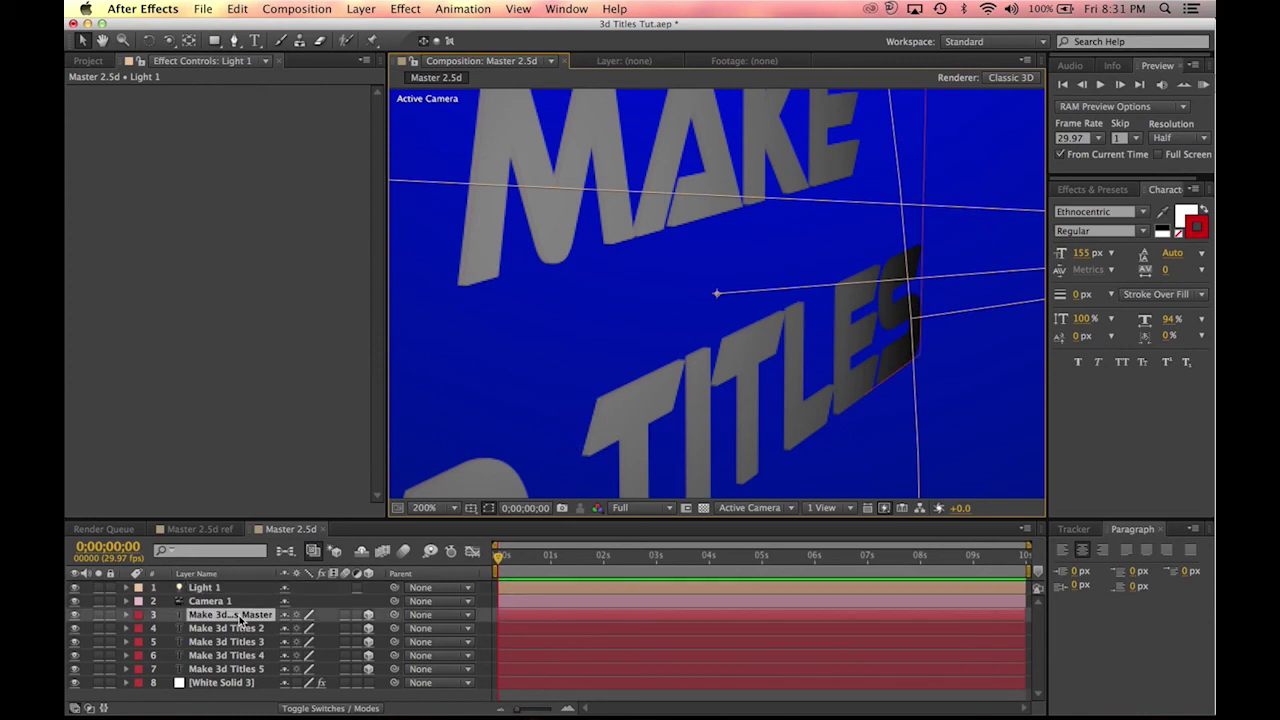
left_click(211, 667, "shift")
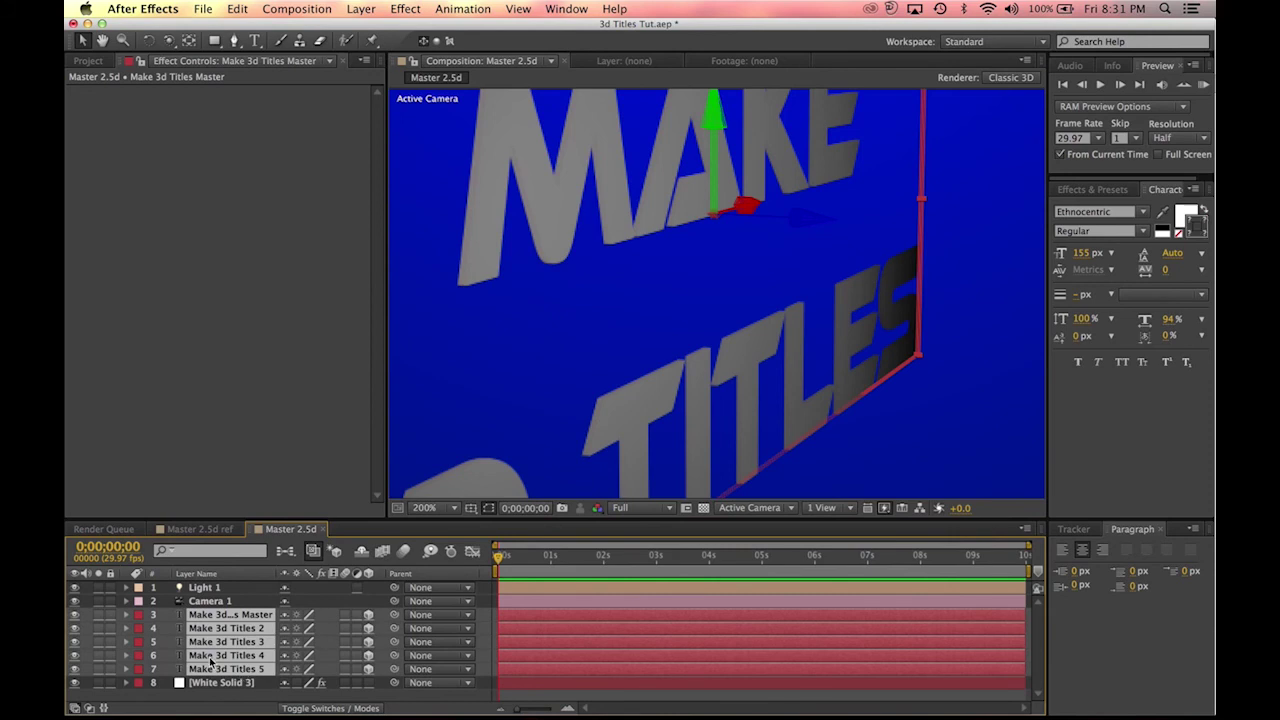
left_click(125, 614)
left_click(140, 656)
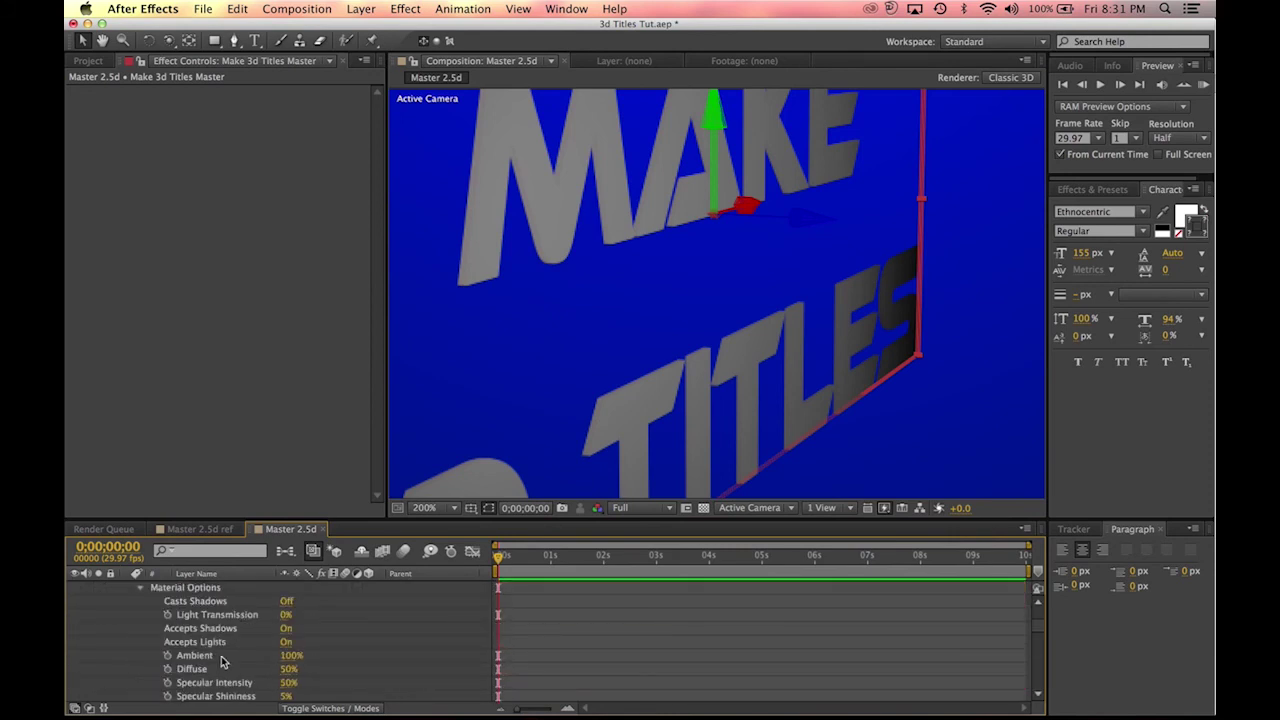
left_click(286, 601)
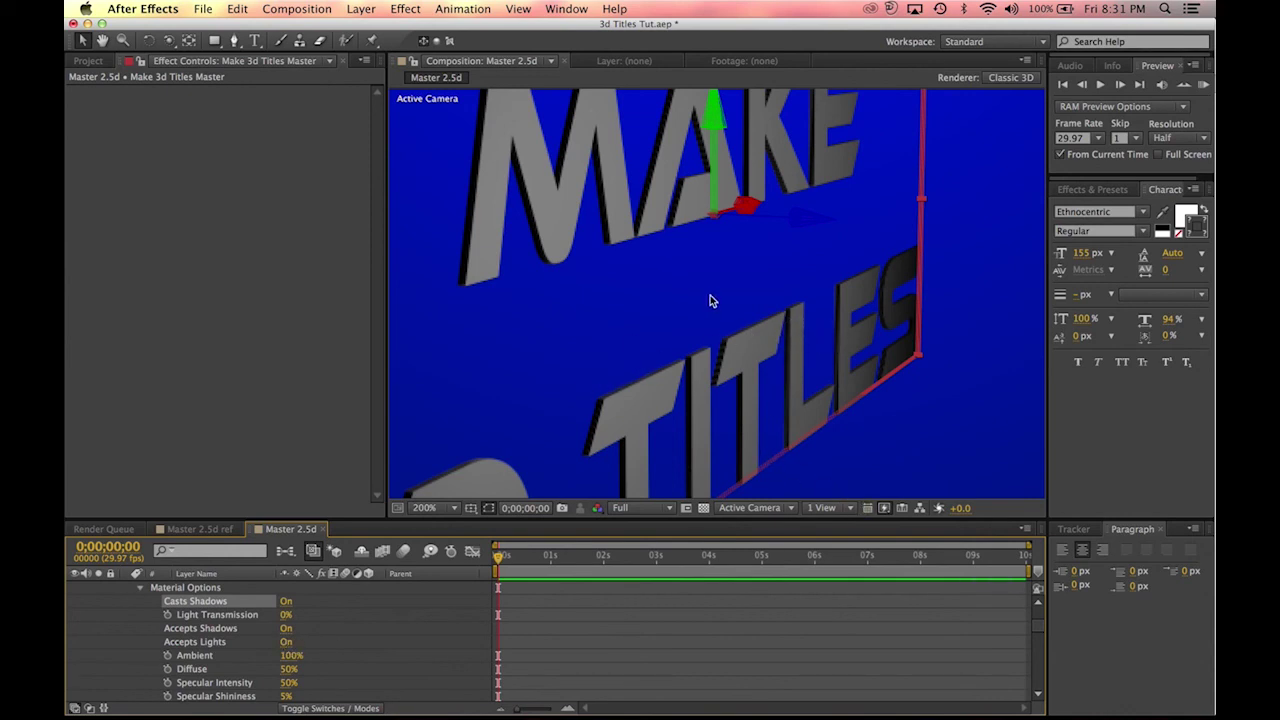
Step: Examine the shaded letter edges of the title at different magnifications
scroll(710, 295, "down", 1)
scroll(686, 297, "up", 2)
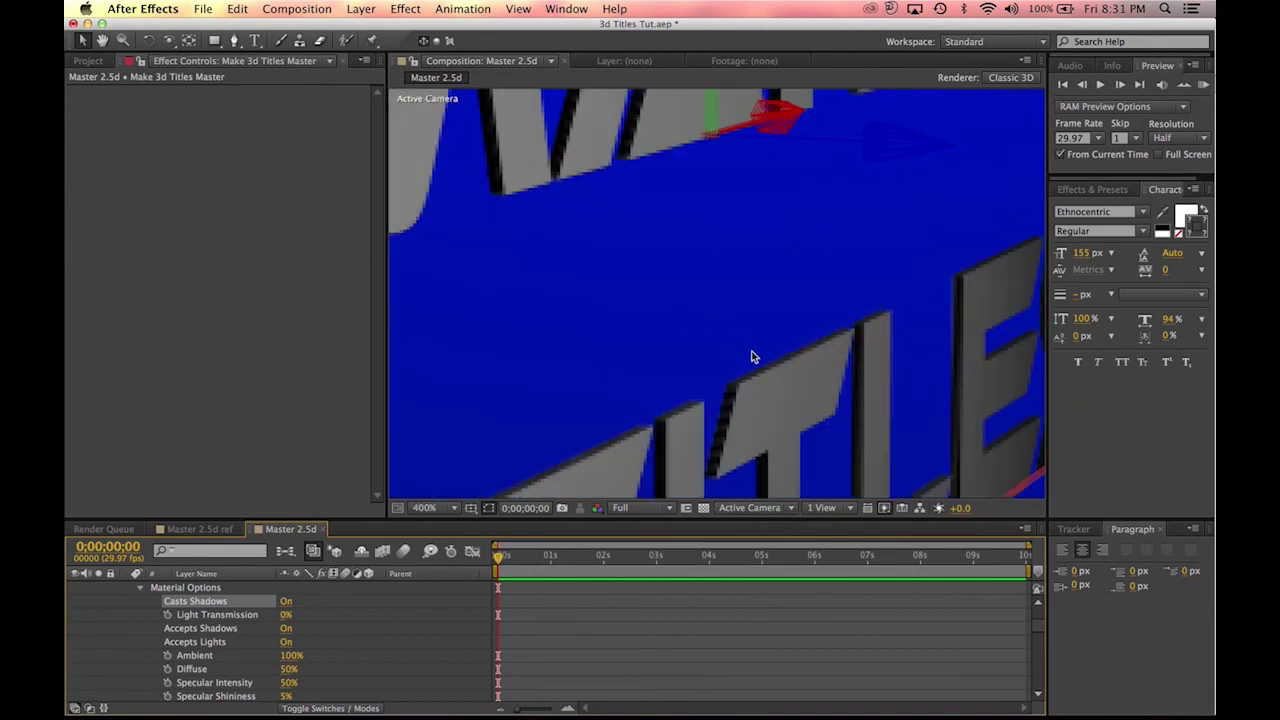
scroll(754, 357, "down", 5)
scroll(754, 357, "up", 1)
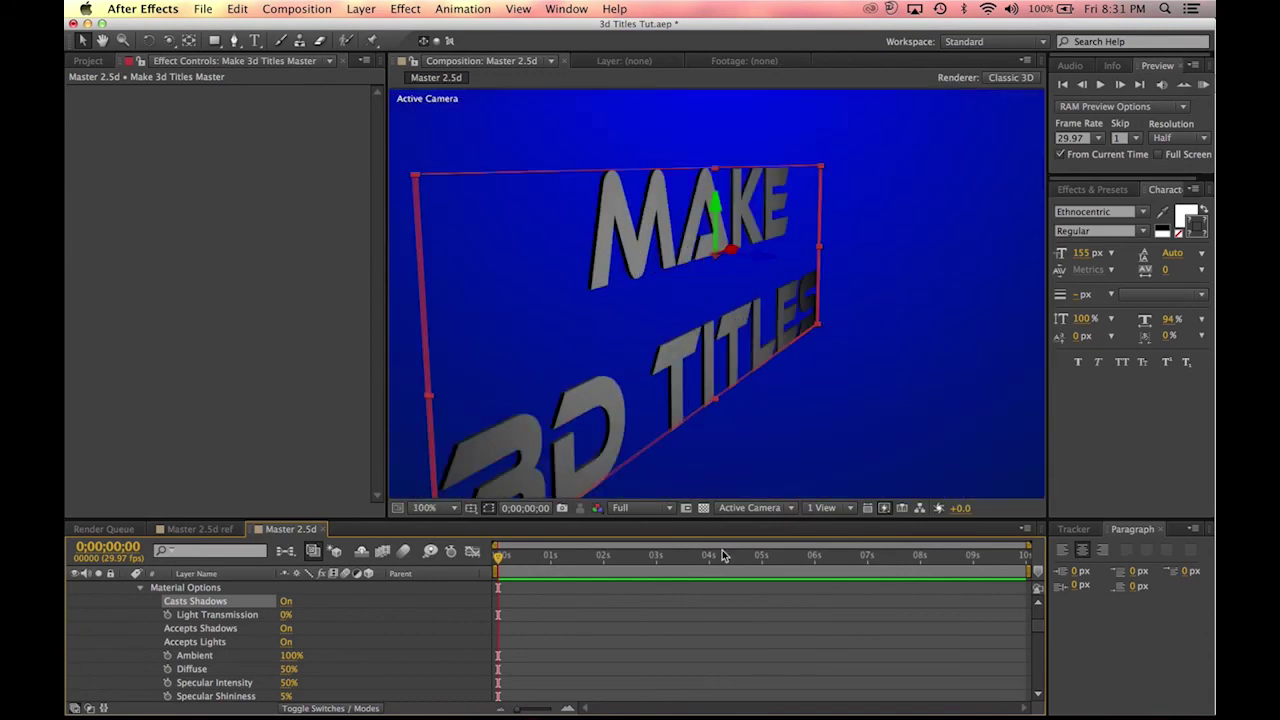
scroll(633, 372, "down", 1)
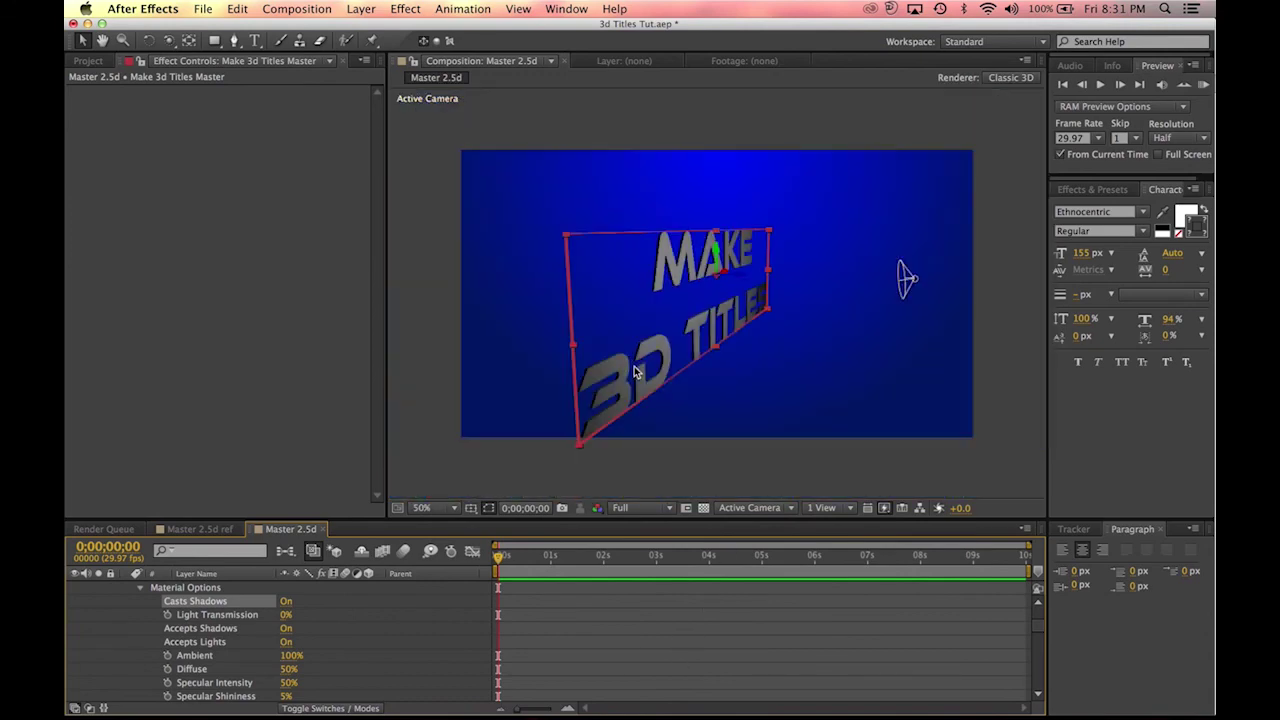
scroll(634, 363, "up", 1)
scroll(634, 360, "up", 1)
scroll(634, 360, "down", 1)
scroll(666, 378, "up", 1)
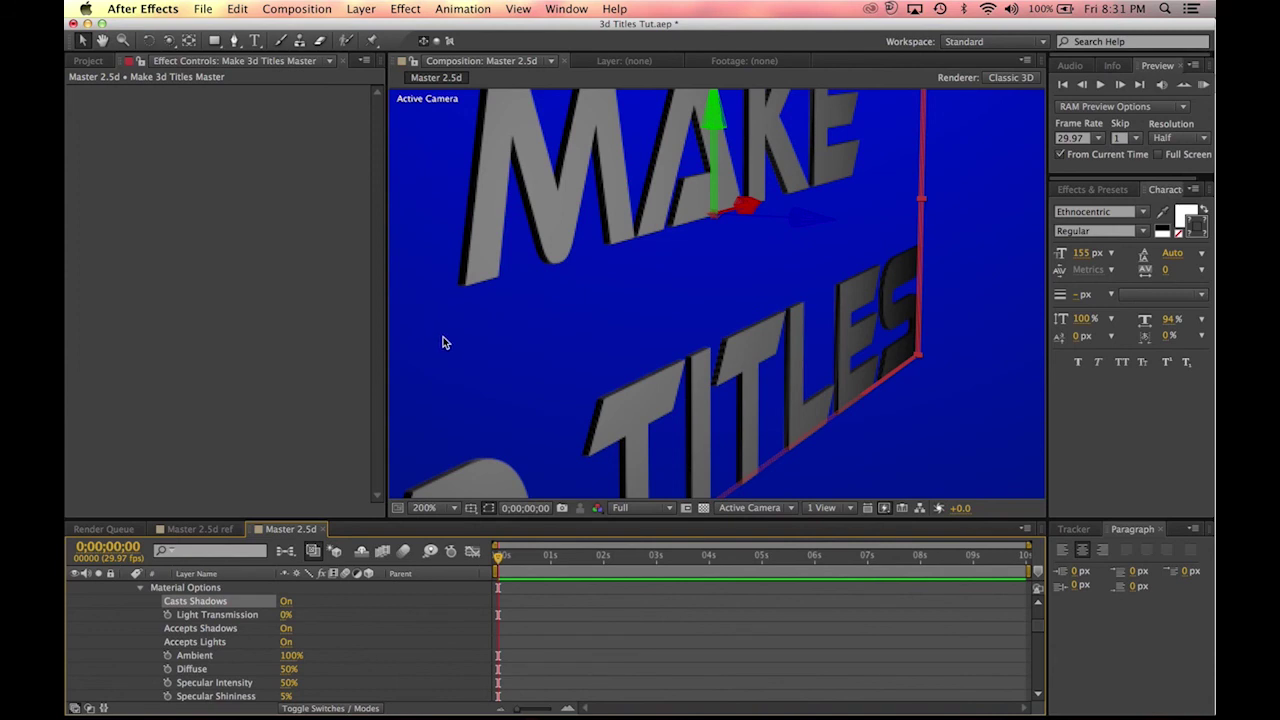
scroll(651, 321, "down", 1)
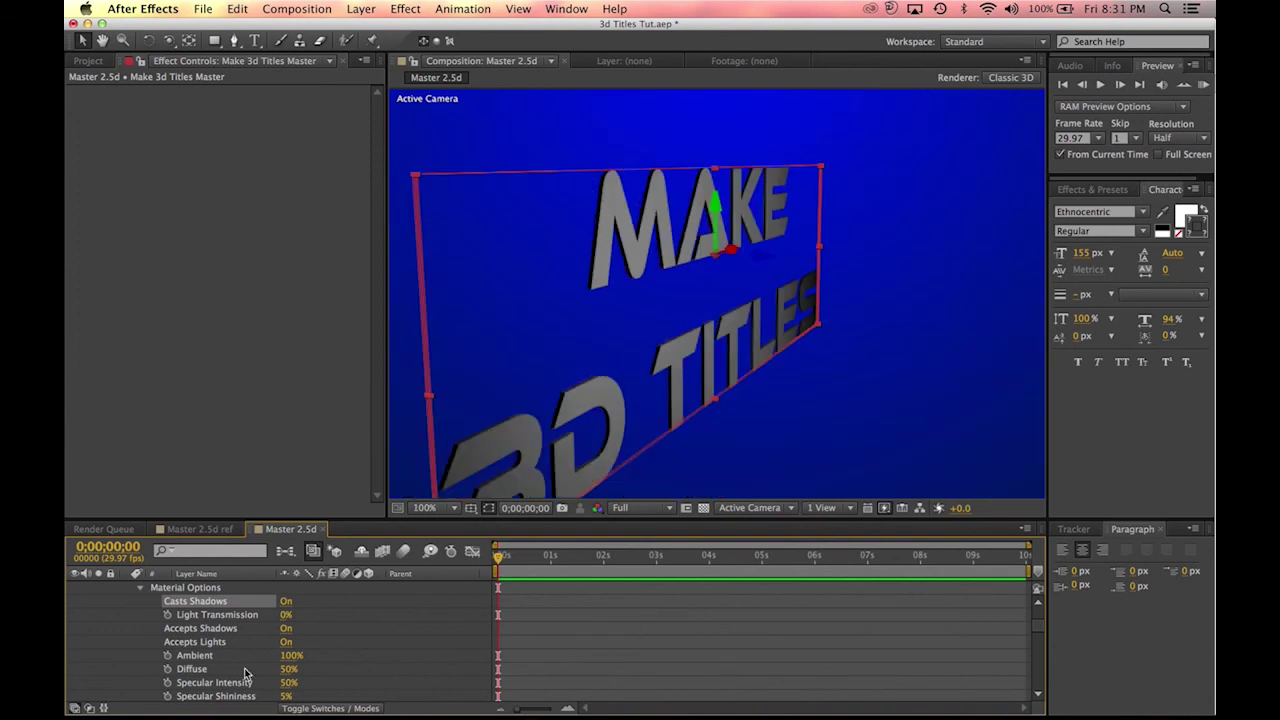
Step: Collapse the expanded properties of the title layers and view the whole composition
scroll(245, 675, "up", 2)
left_click(125, 614)
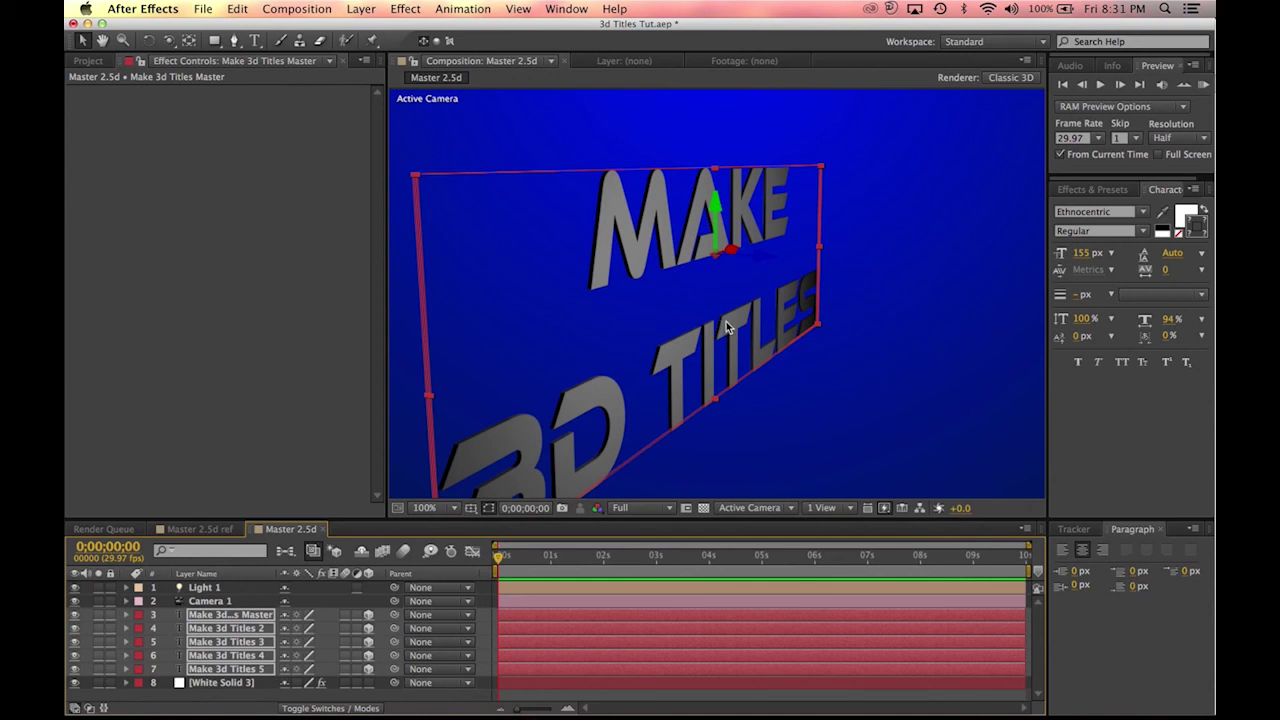
scroll(727, 327, "down", 1)
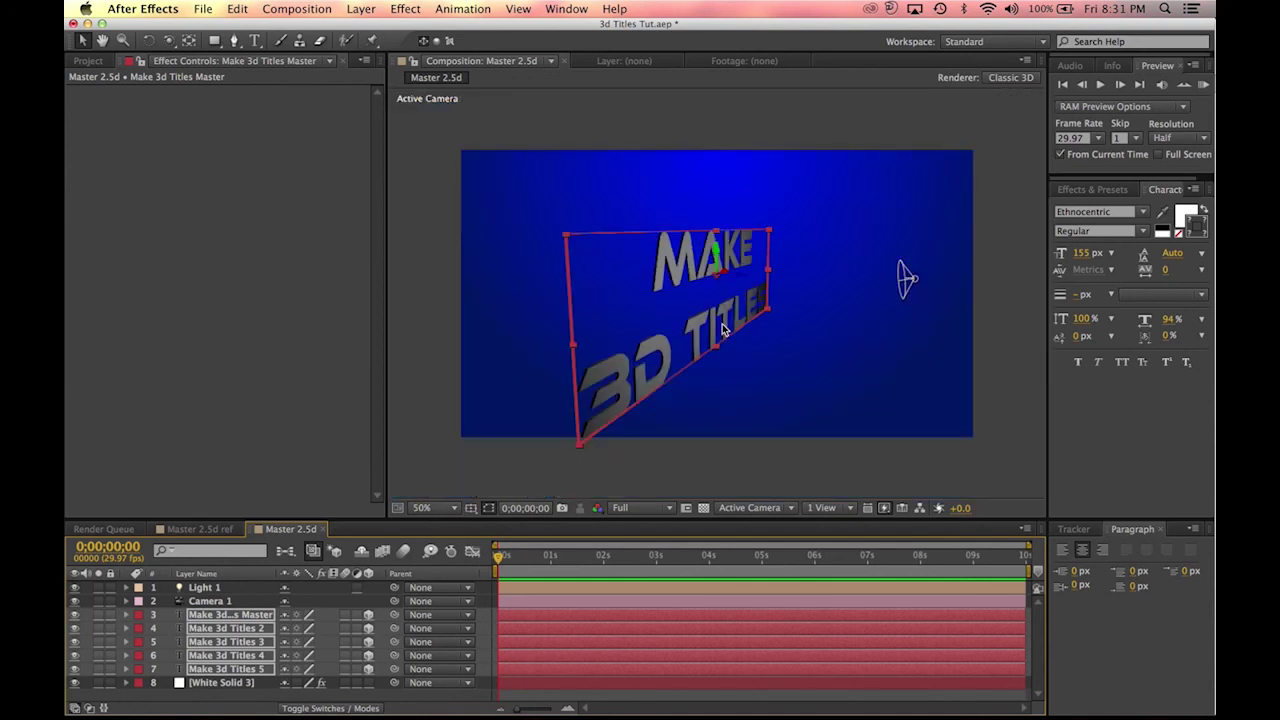
Step: Orbit Camera 1 to a more level side view and reset the transform of the Make 3d Titles Master layer
left_click(204, 601)
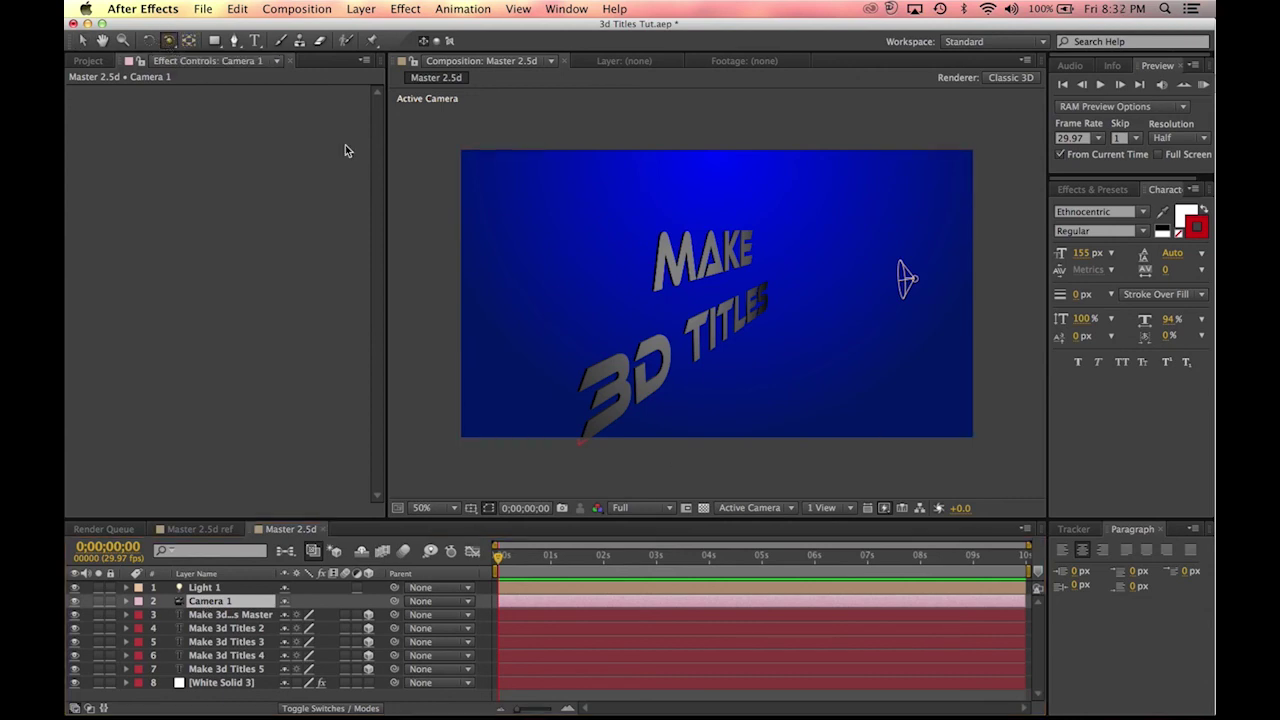
left_click_drag(692, 342, 670, 321)
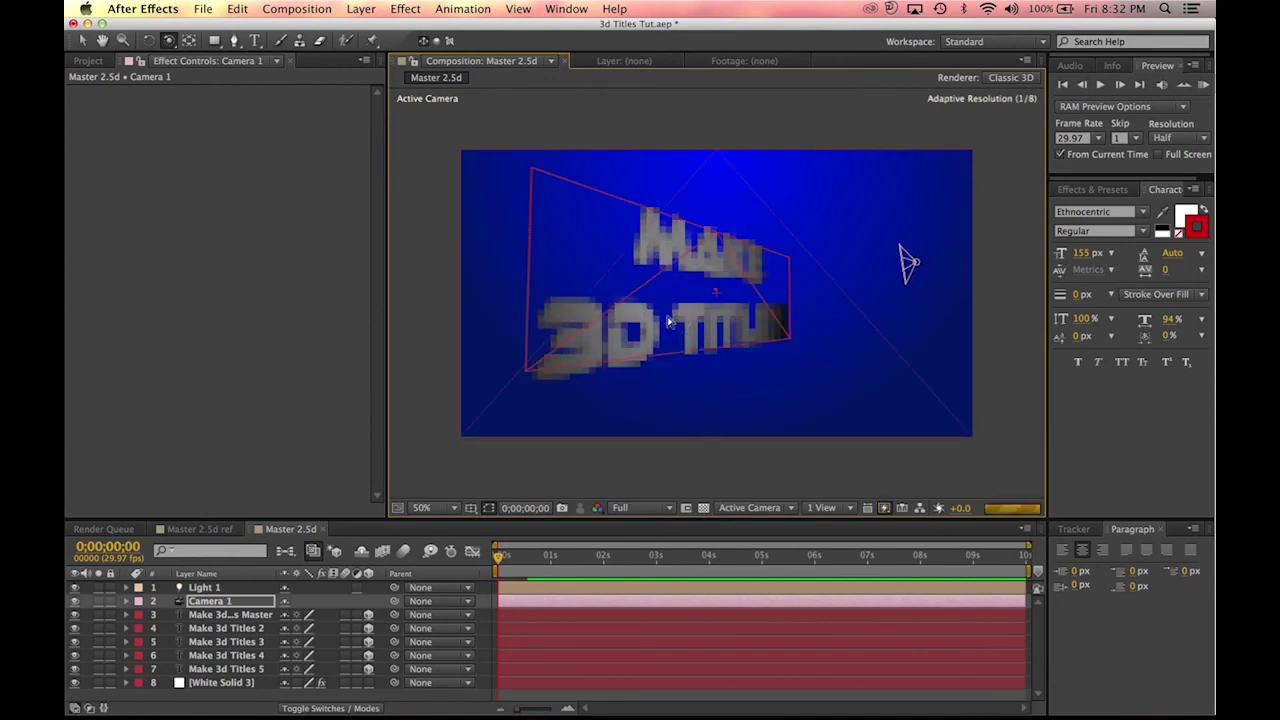
right_click(708, 300)
mouse_move(855, 227)
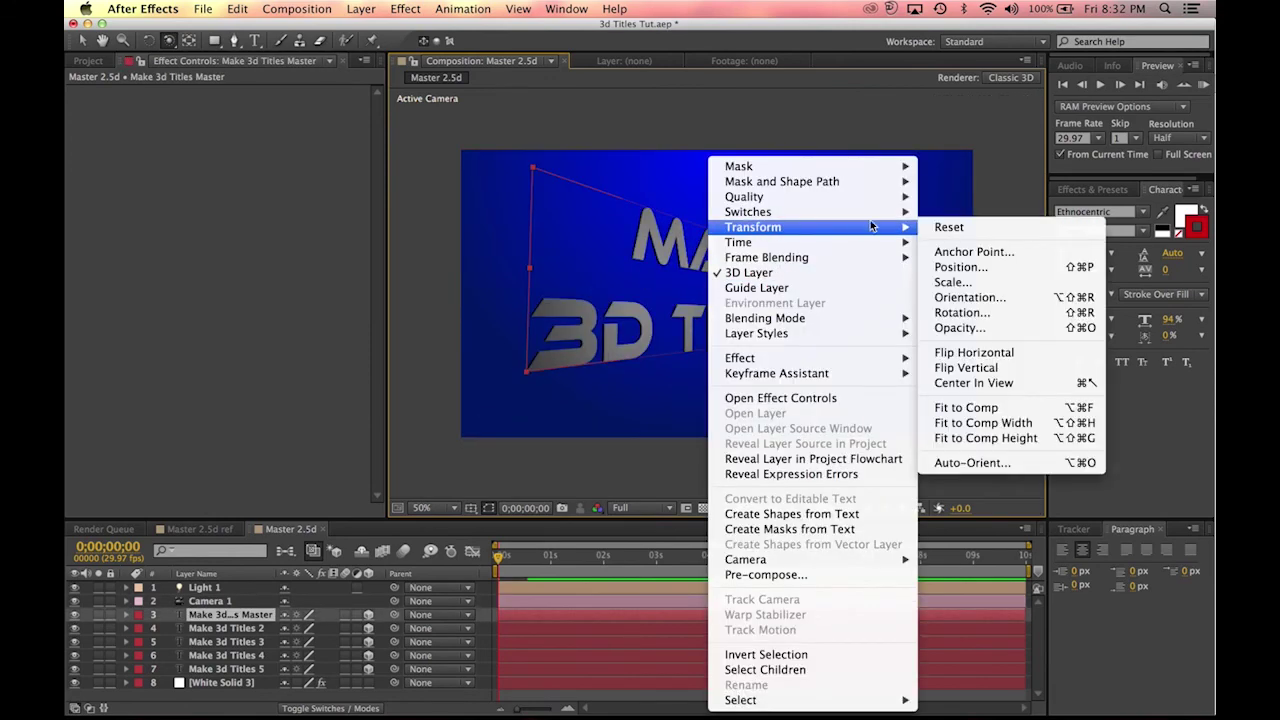
left_click(940, 227)
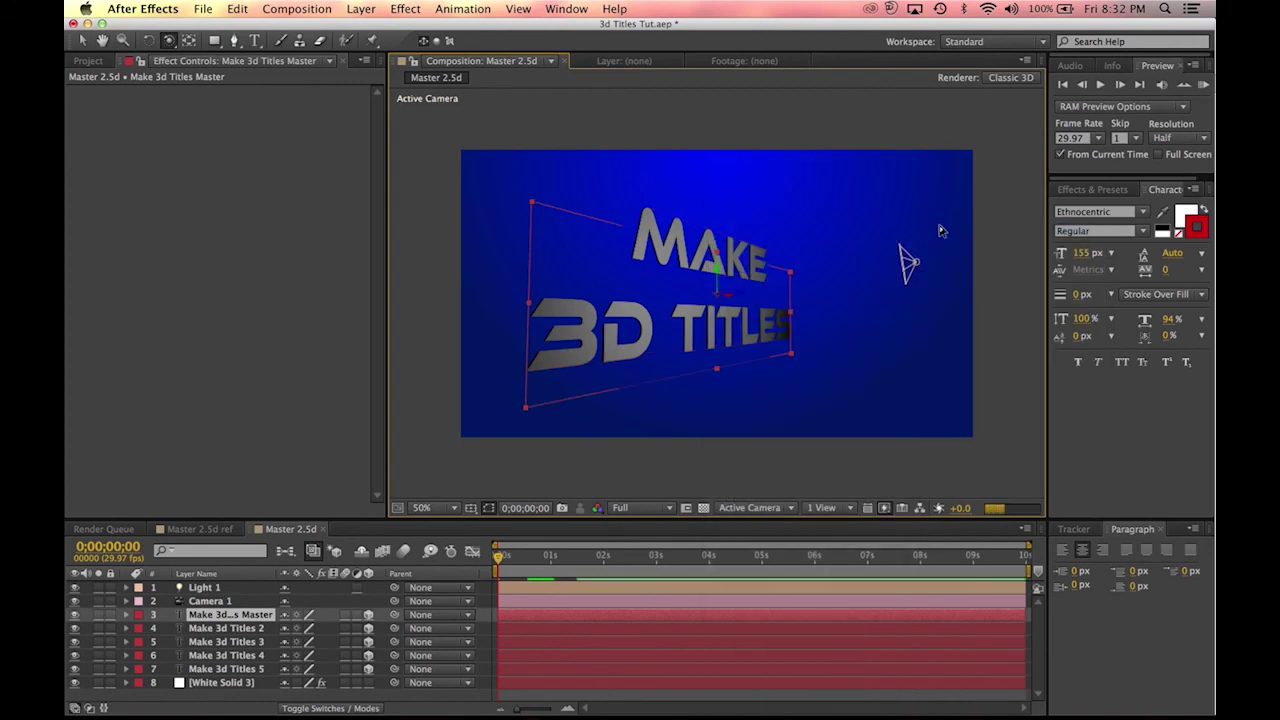
Step: Reset the transform of the Camera 1 layer
left_click(210, 601)
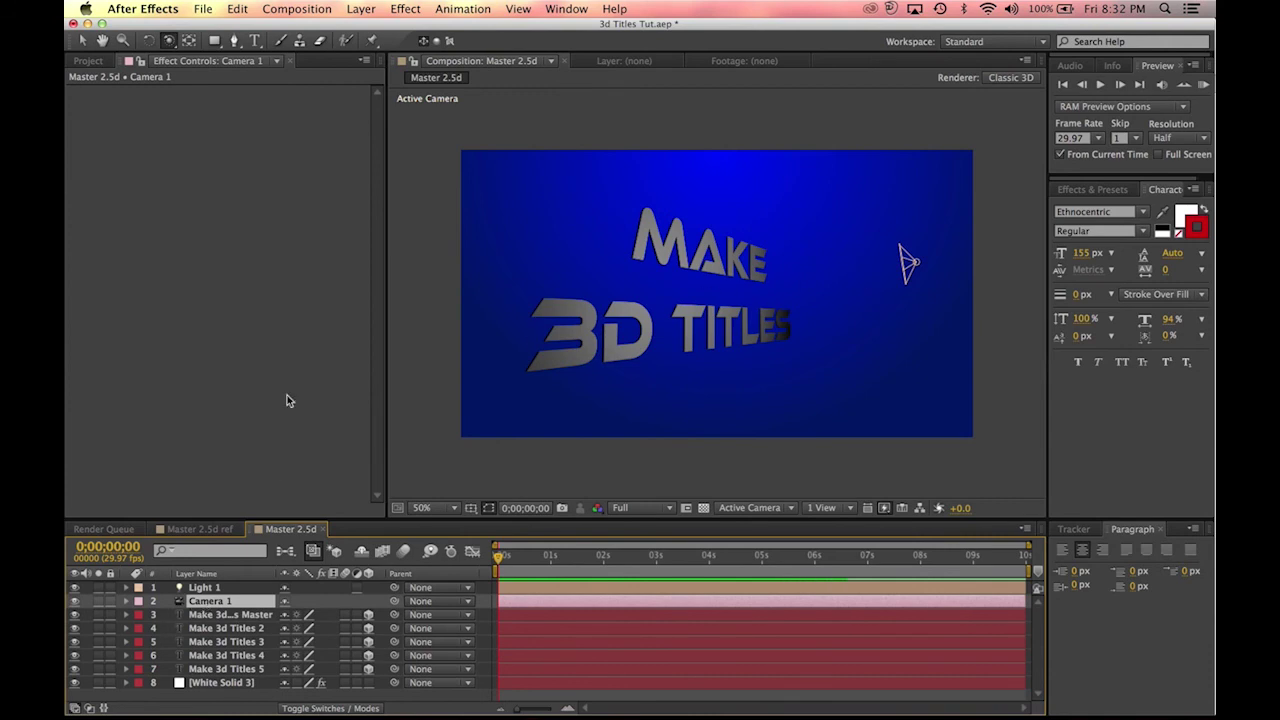
right_click(257, 339)
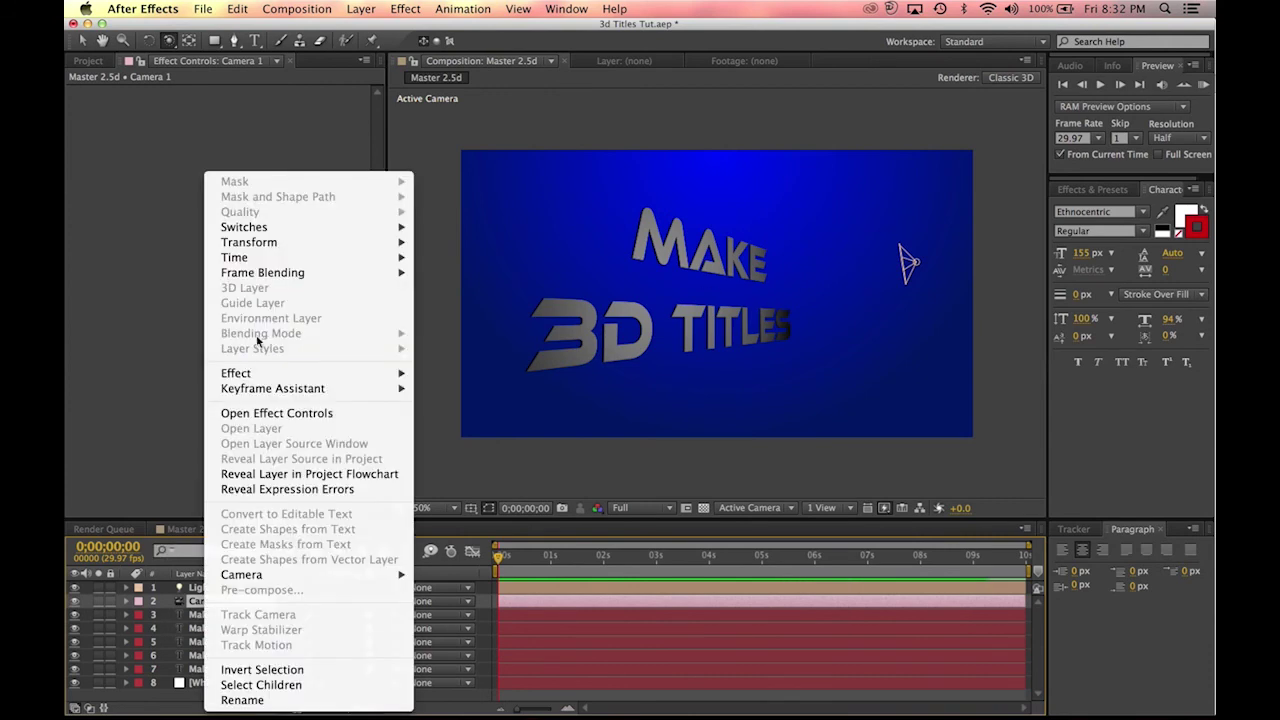
mouse_move(366, 242)
left_click(478, 242)
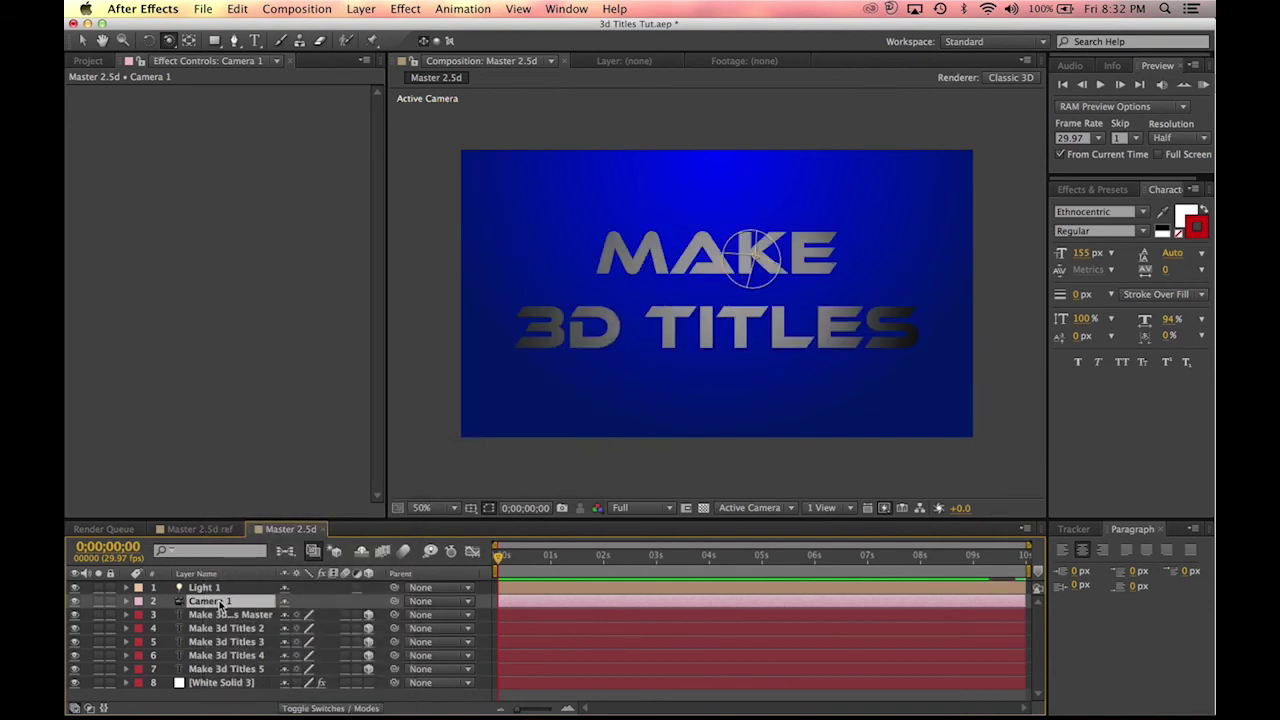
Step: Start Position keyframing for Camera 1 with a keyframe at 0;00;03;00
key("p")
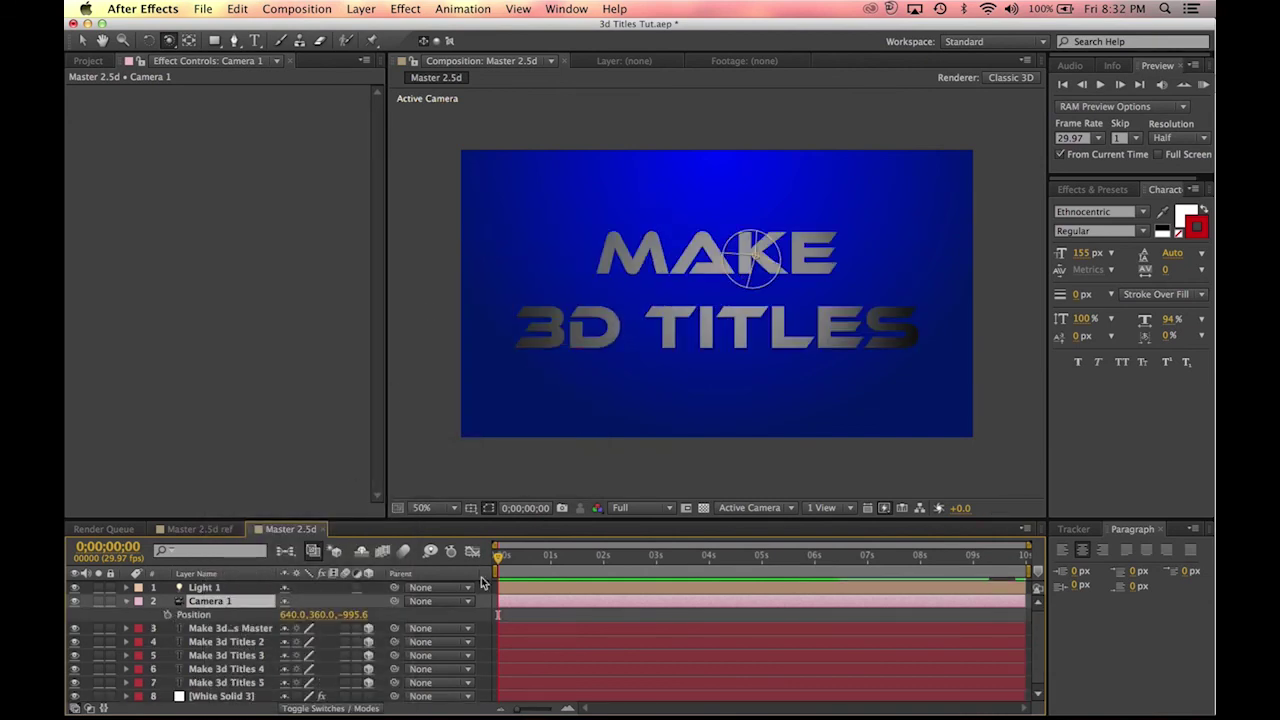
left_click_drag(697, 560, 656, 562)
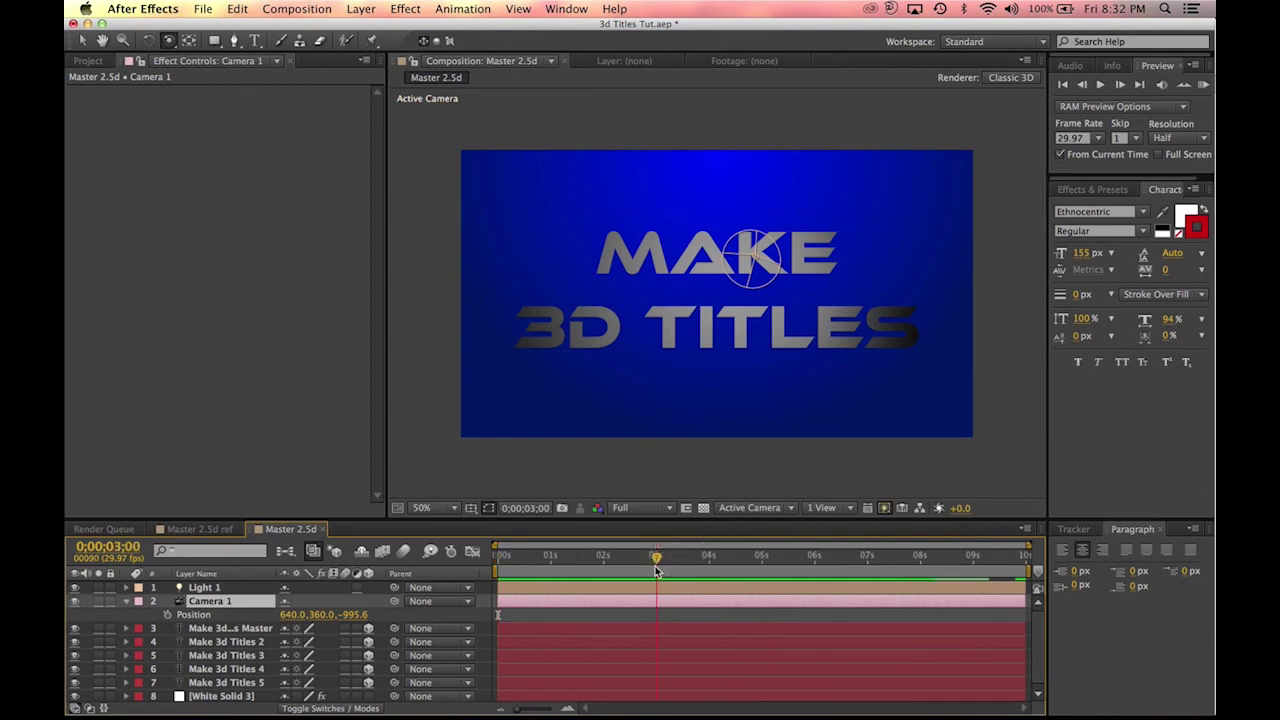
left_click(167, 614)
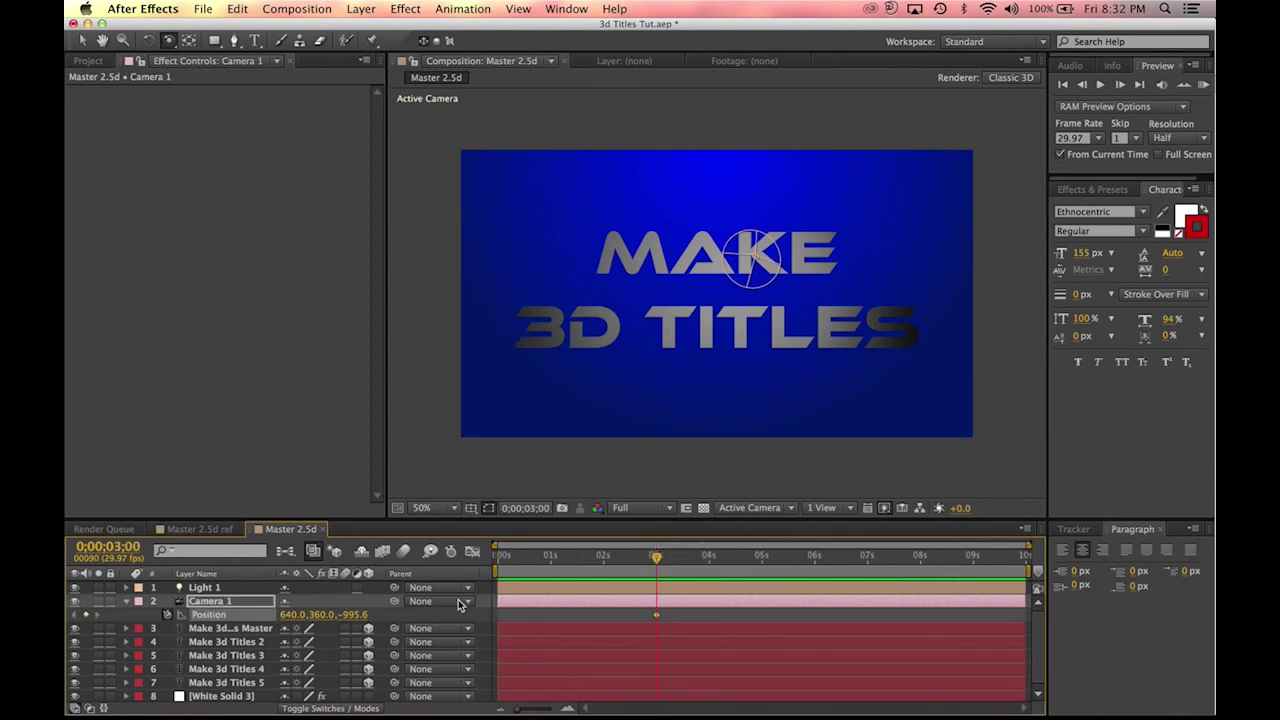
Step: At the first frame, orbit Camera 1 to a steep side view, keyframing its Position at about -287.7, 420.8, -356.1
key("Home")
left_click(167, 41)
left_click_drag(792, 307, 840, 318)
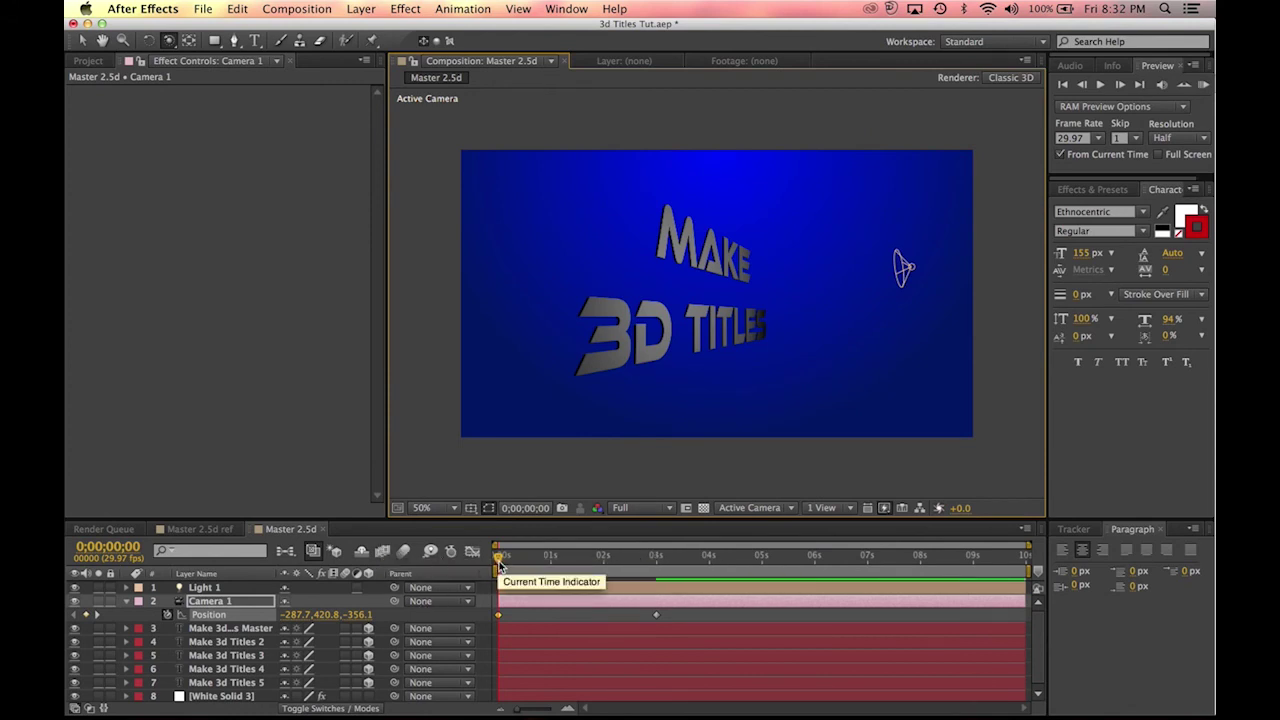
Step: Apply Easy Ease to Camera 1's Position keyframe at 3 seconds
left_click(650, 615)
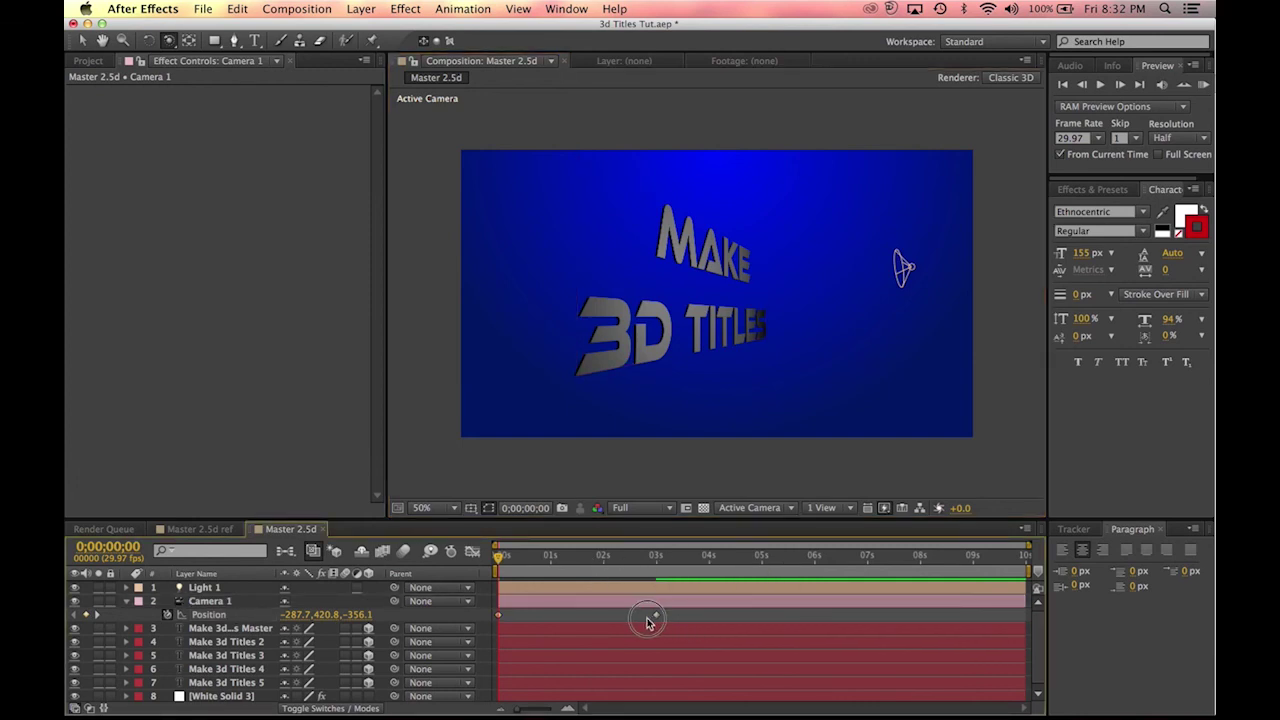
left_click_drag(679, 615, 651, 615)
right_click(655, 614)
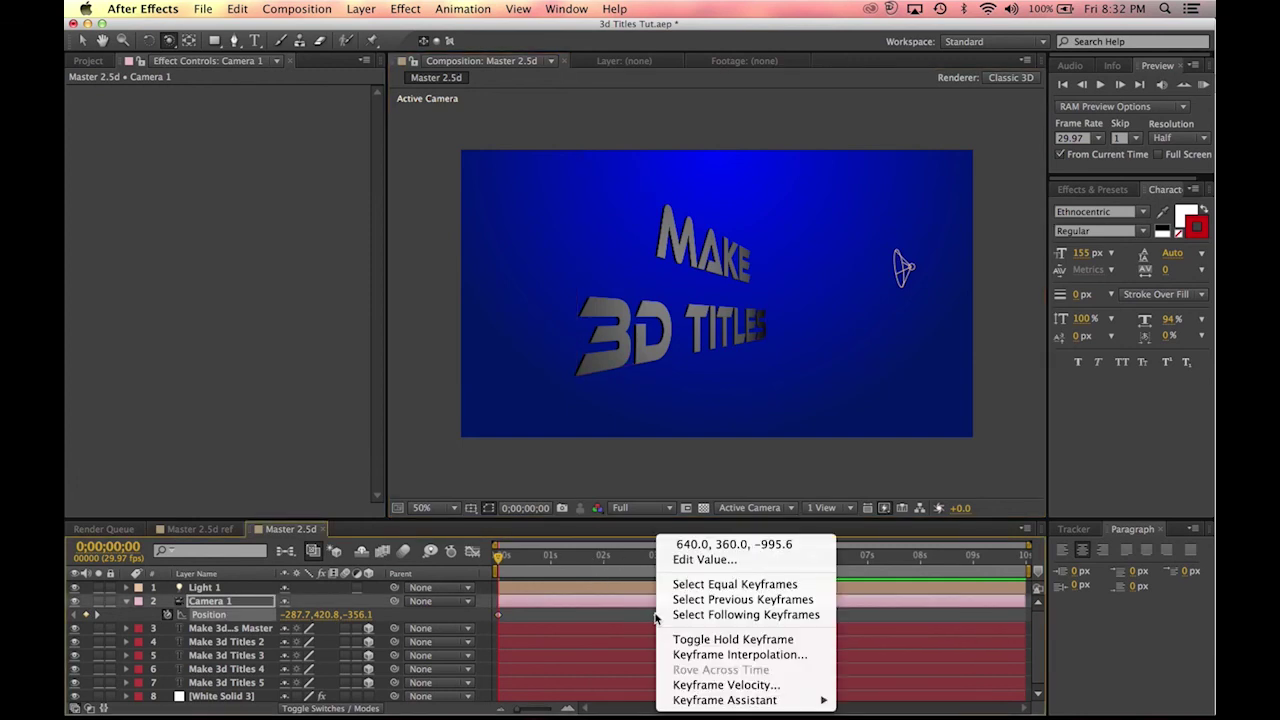
mouse_move(739, 705)
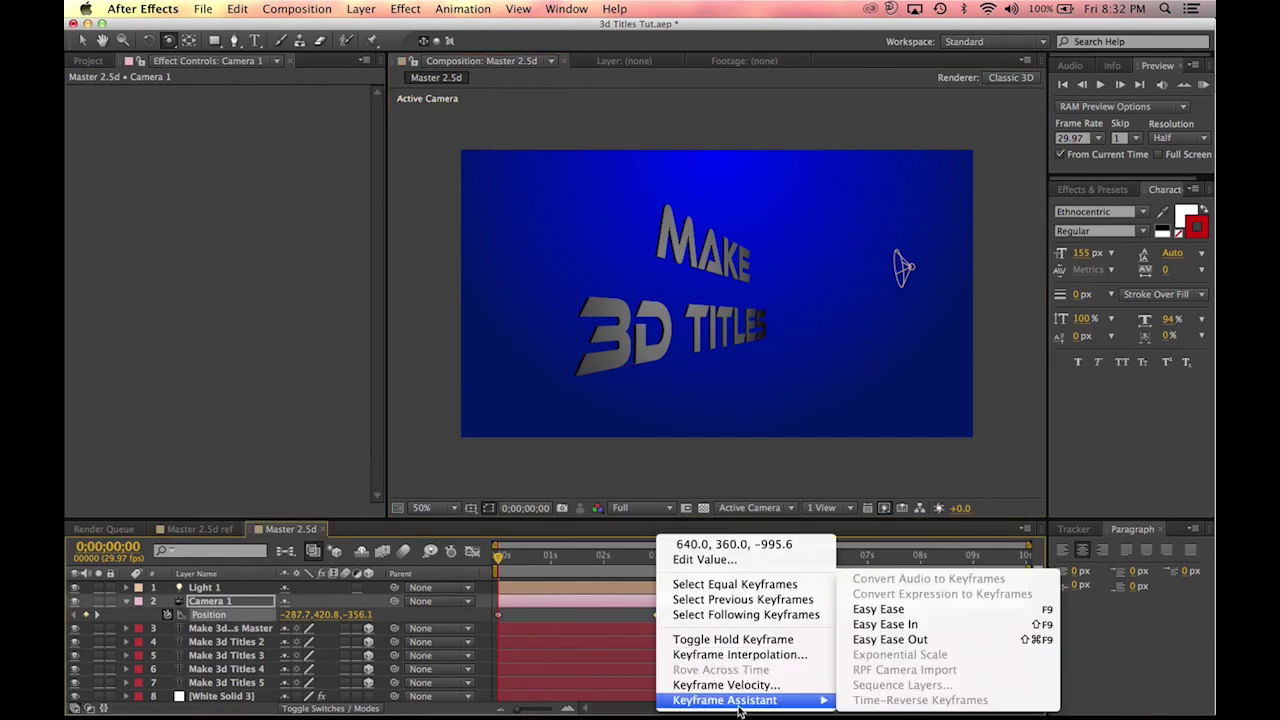
left_click(915, 610)
Step: Set the composition view resolution to Quarter and preview the Camera 1 move by scrubbing and RAM preview
left_click_drag(503, 563, 641, 574)
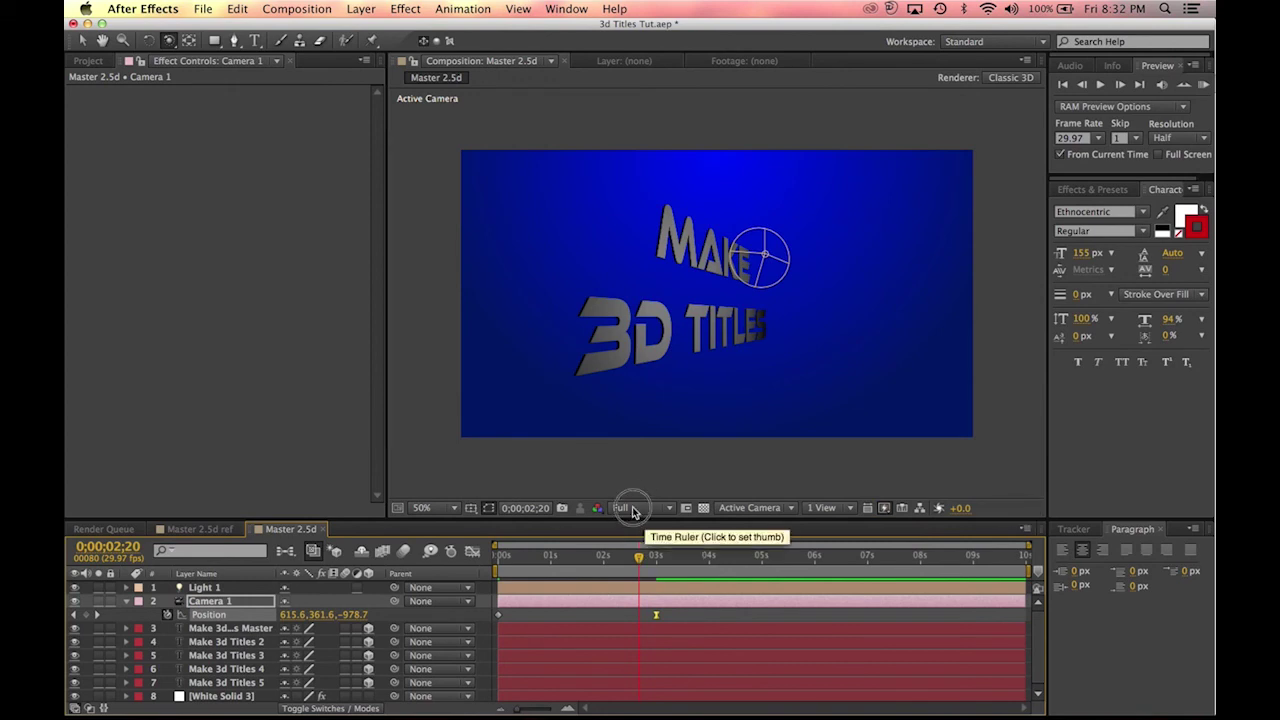
left_click(632, 511)
left_click(648, 596)
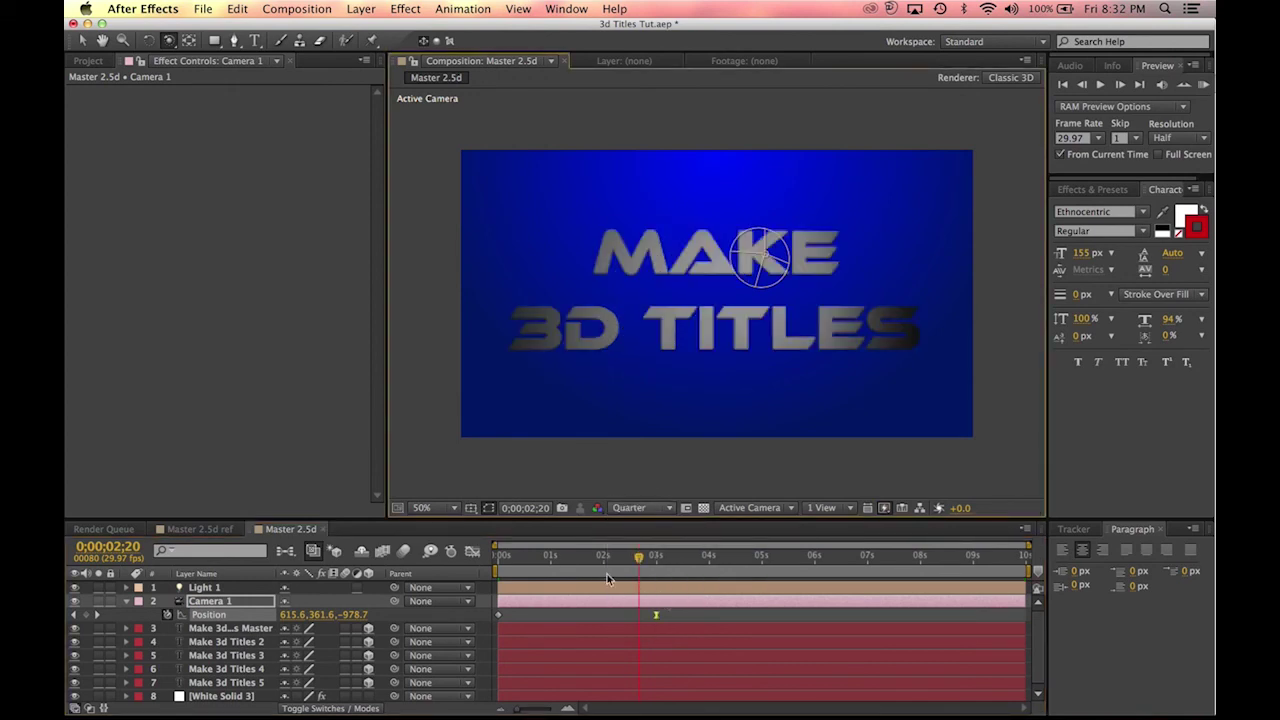
left_click_drag(520, 560, 595, 566)
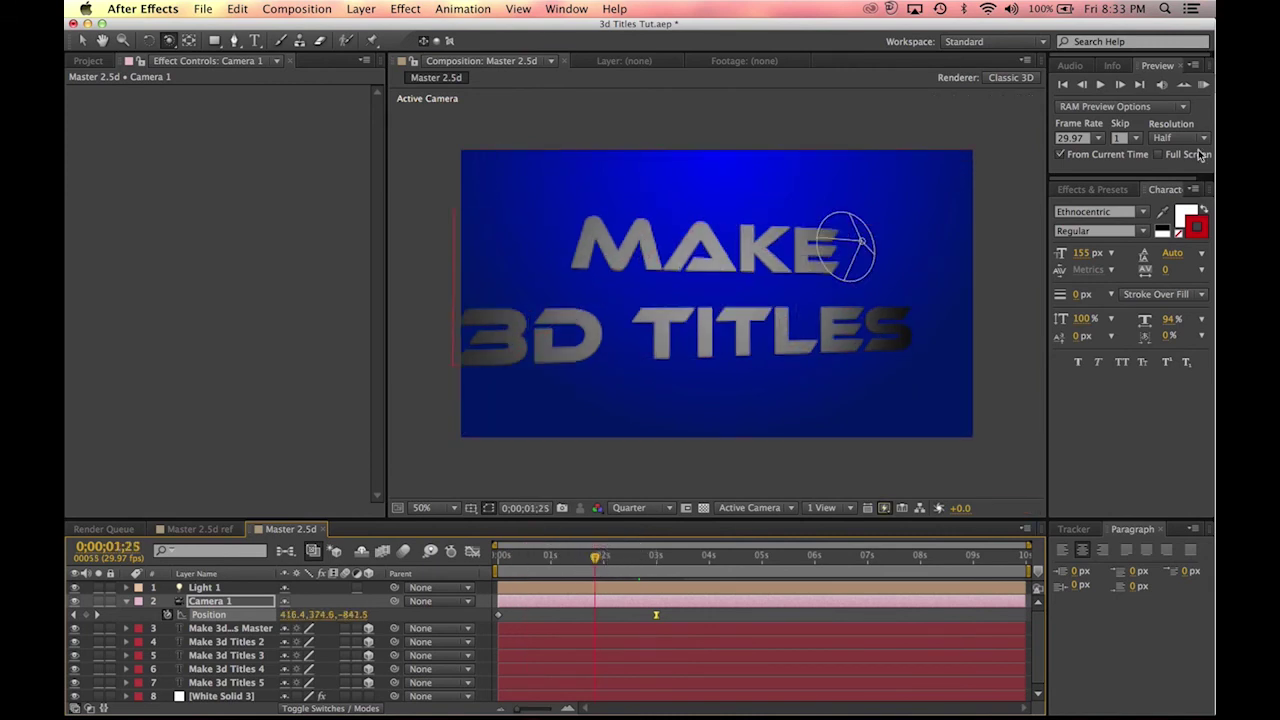
key("KP_0")
key("space")
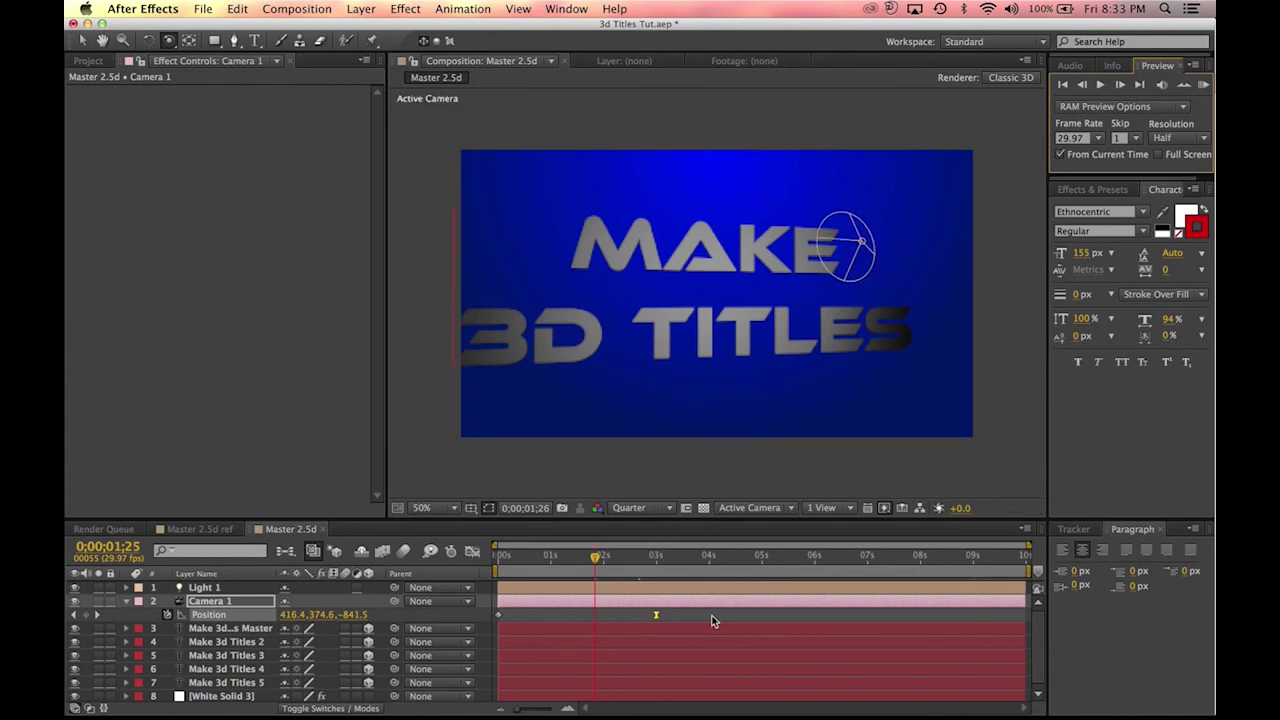
left_click(1203, 86)
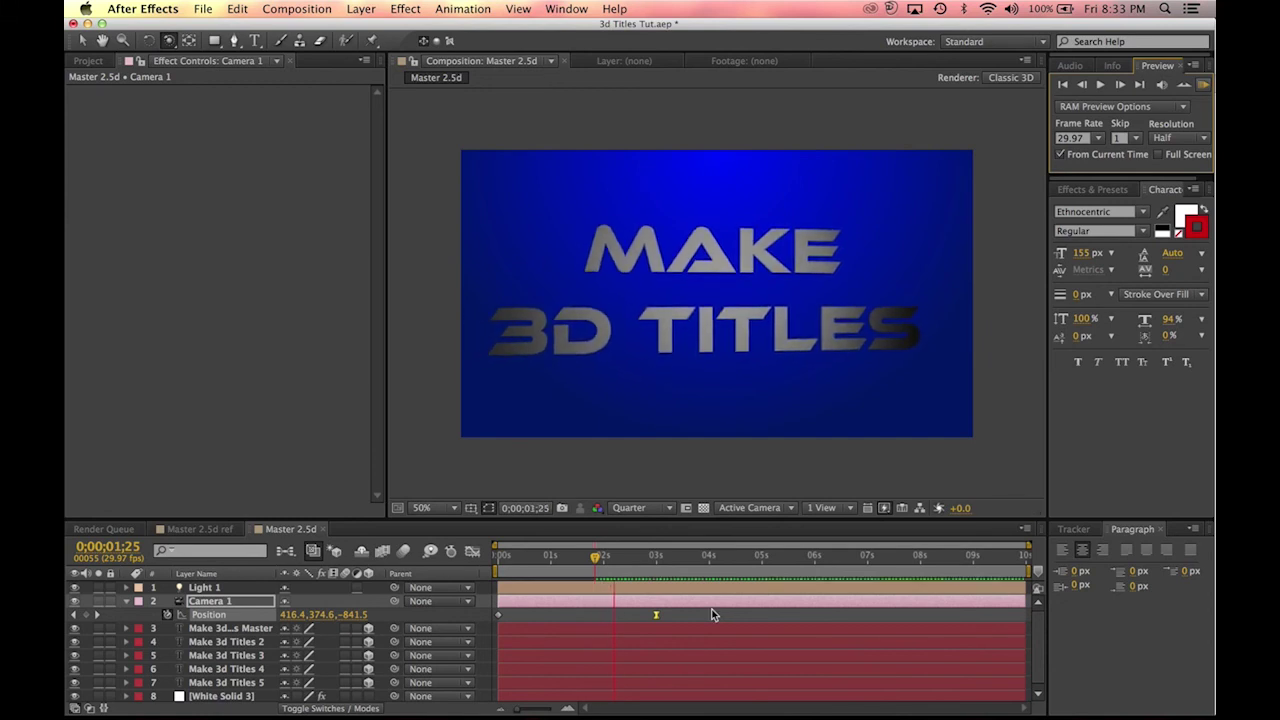
key("space")
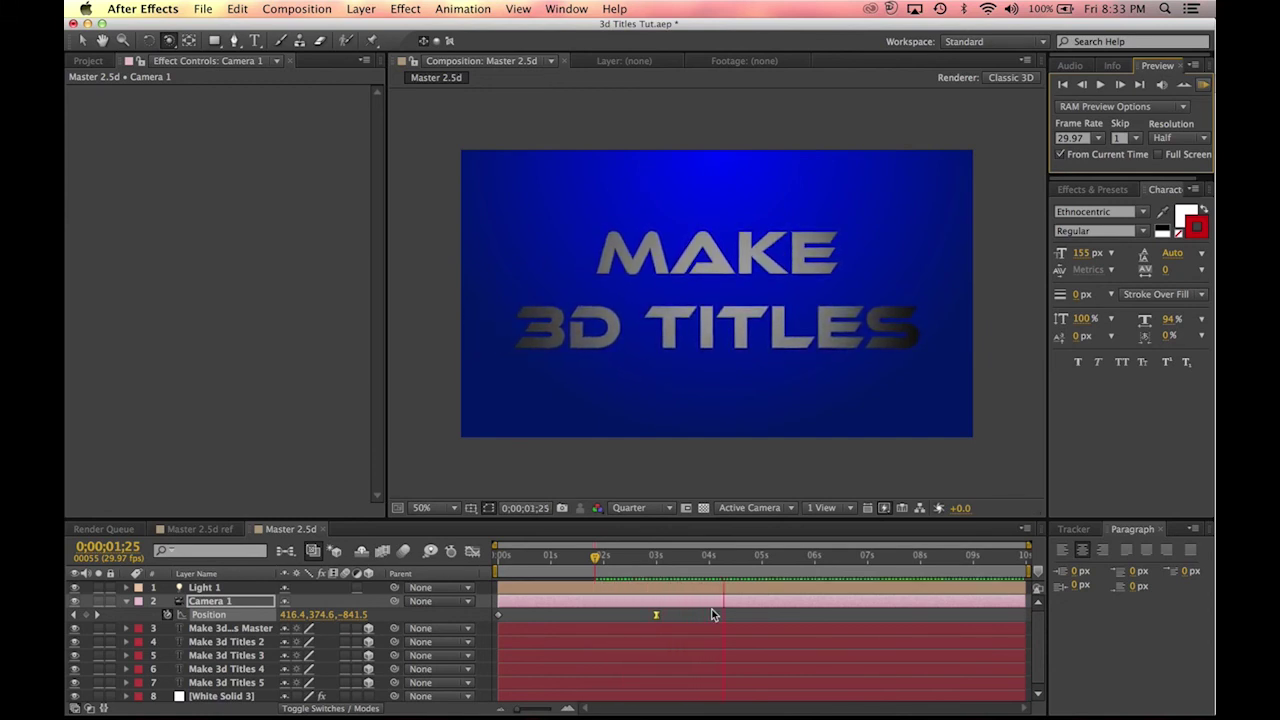
left_click_drag(598, 557, 645, 558)
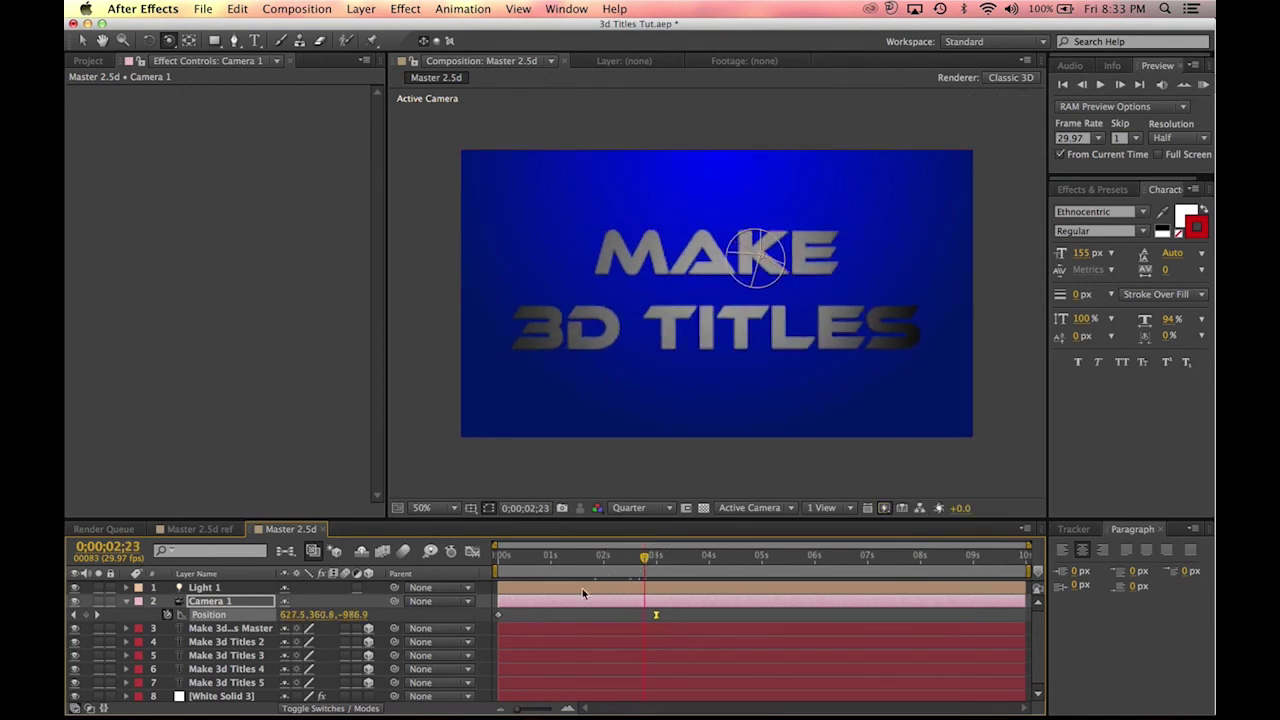
Step: Check the title letters close up and set the composition view resolution back to Full
scroll(701, 608, "down", 1)
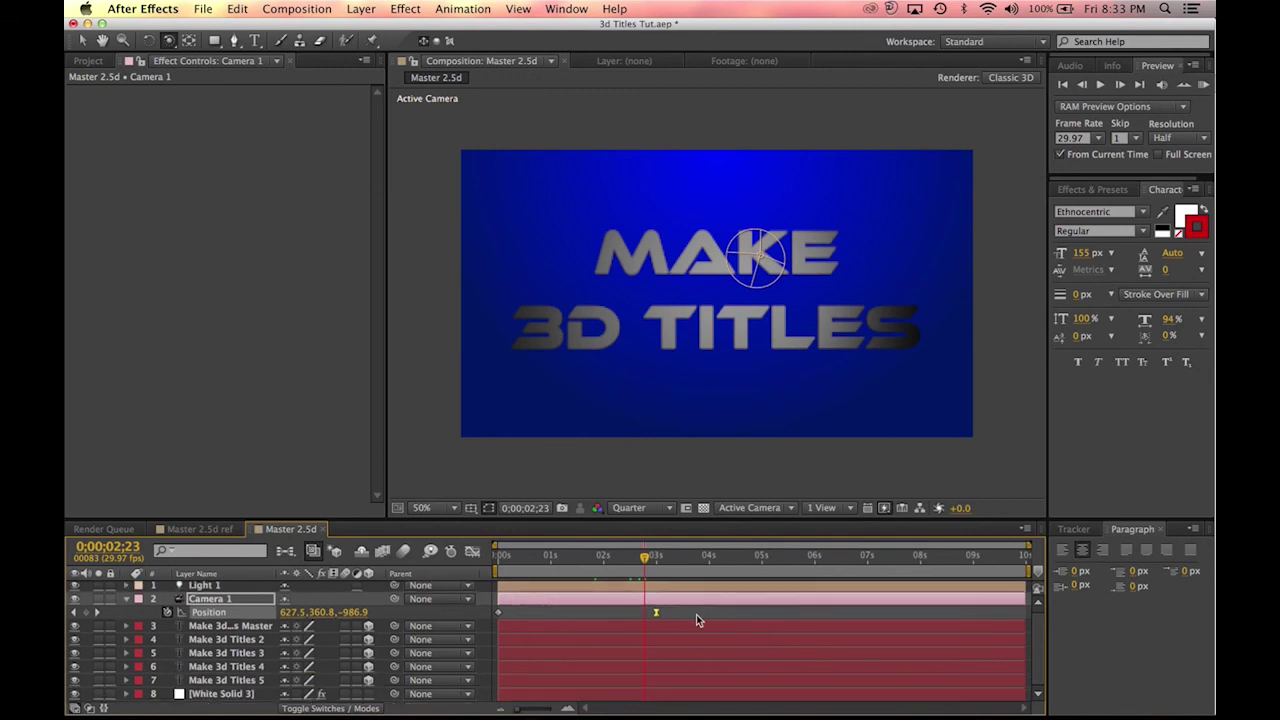
left_click(691, 611)
scroll(668, 592, "up", 1)
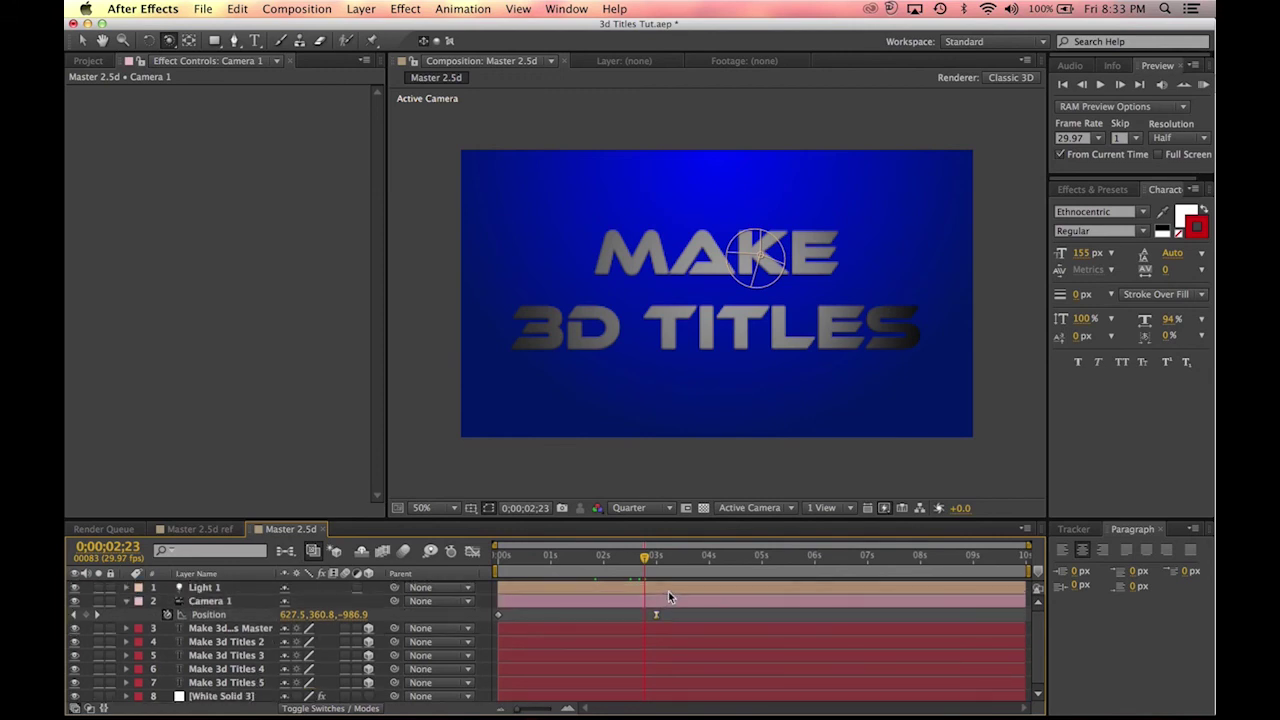
scroll(752, 348, "down", 4)
scroll(752, 348, "up", 7)
scroll(752, 347, "down", 2)
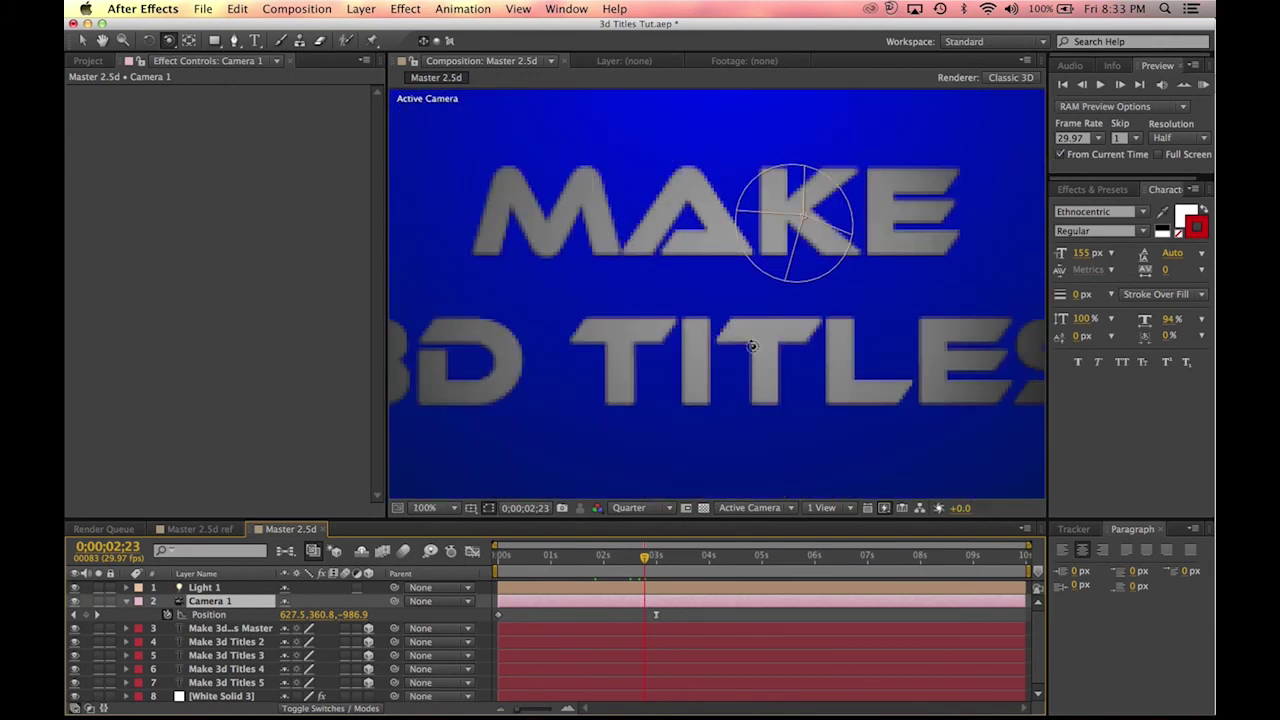
scroll(752, 346, "down", 2)
left_click(632, 508)
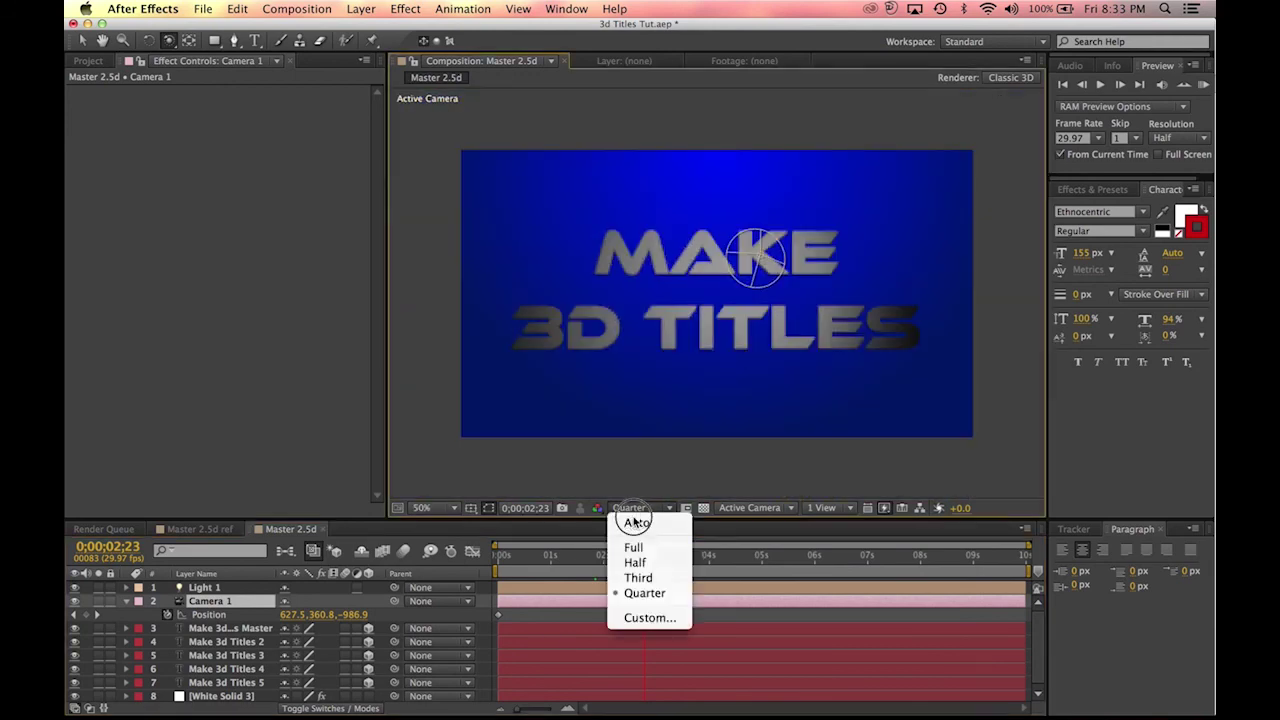
left_click(638, 547)
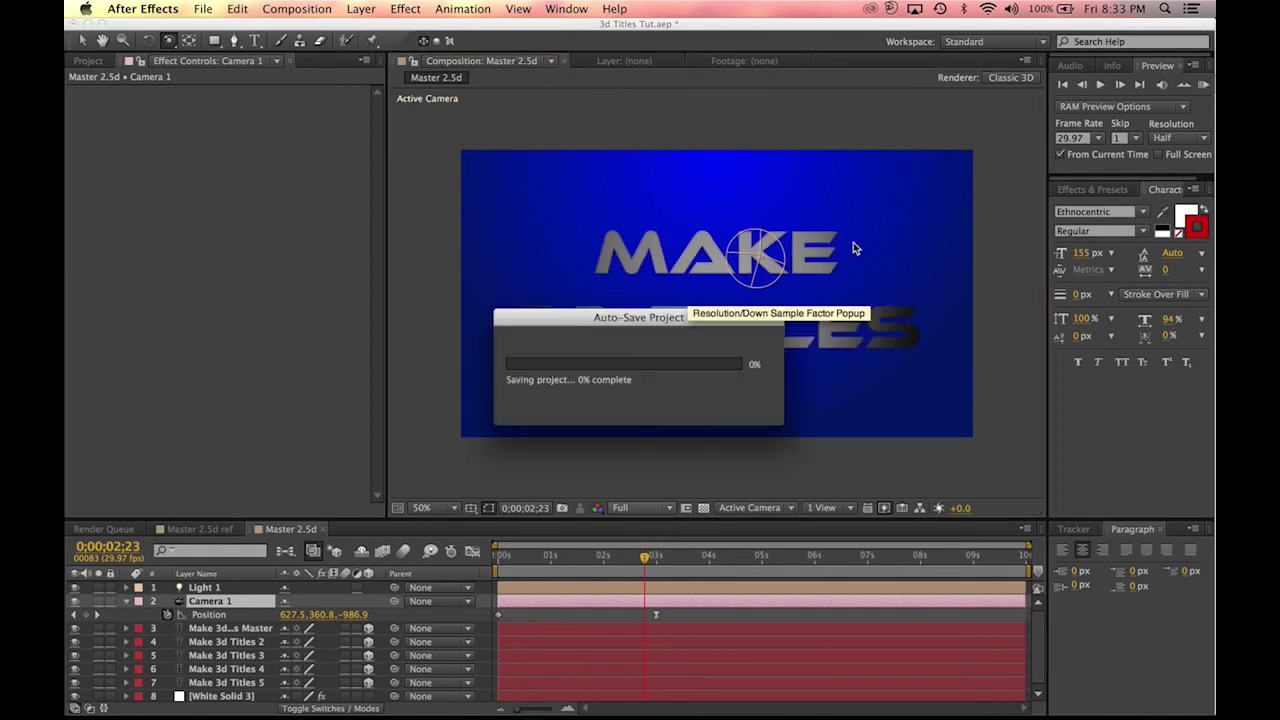
Step: Make the White Solid 3 background a 3D layer so that it receives the light
left_click(231, 627)
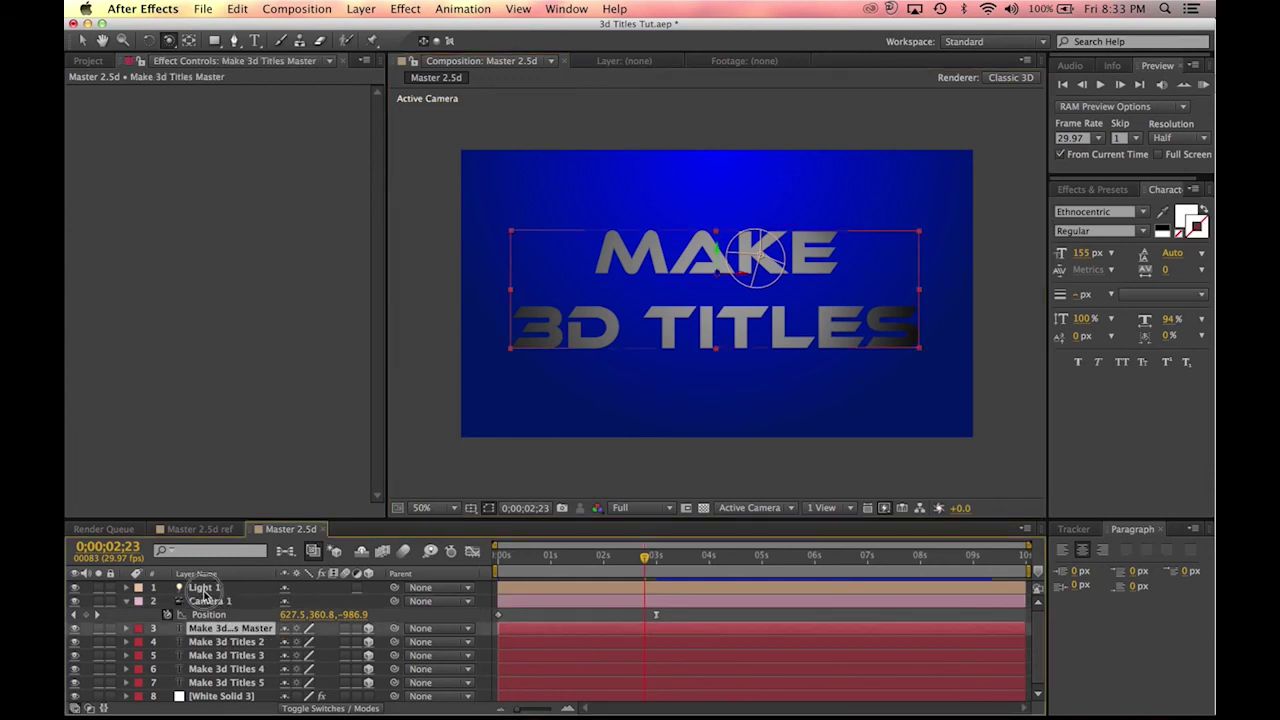
left_click(204, 589)
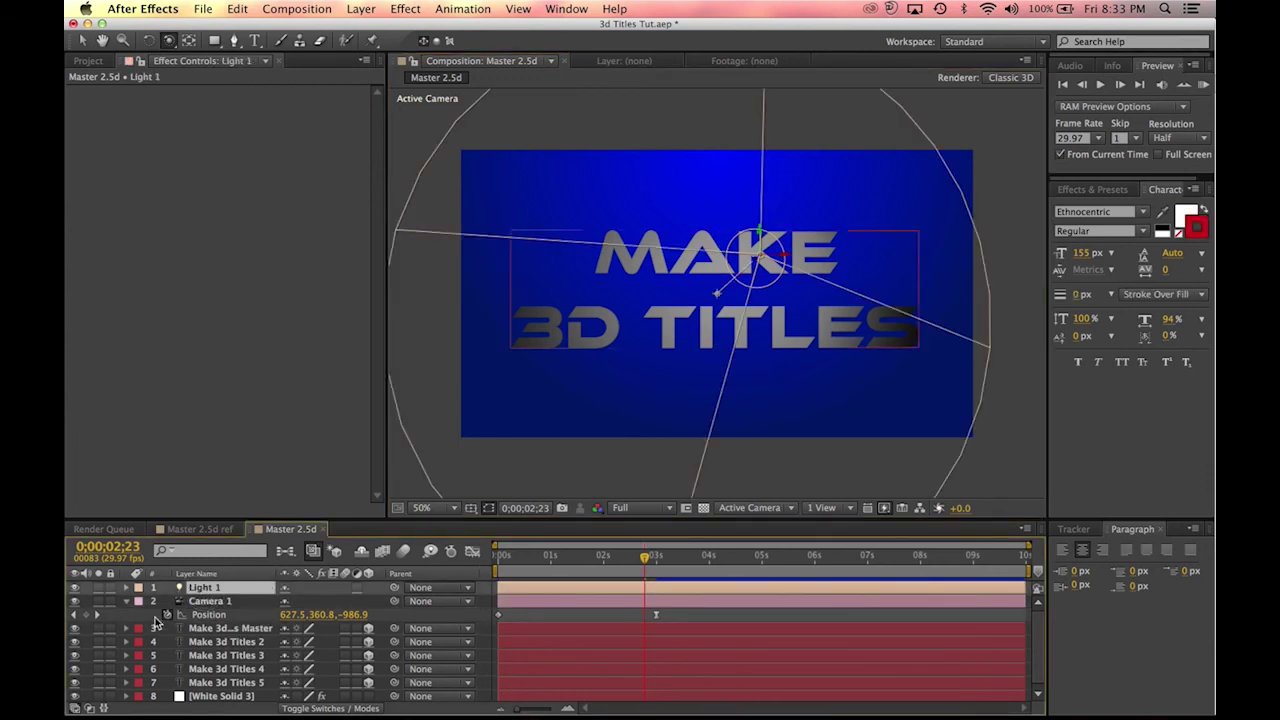
scroll(222, 642, "down", 1)
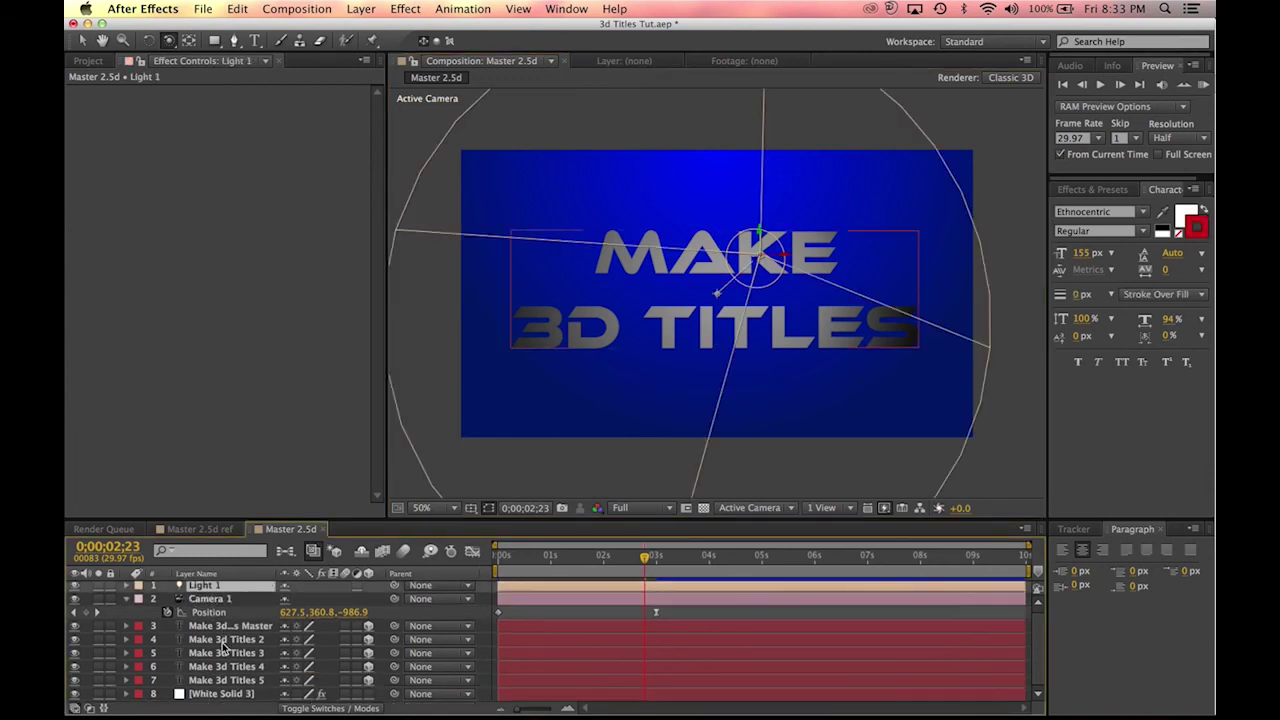
left_click(368, 693)
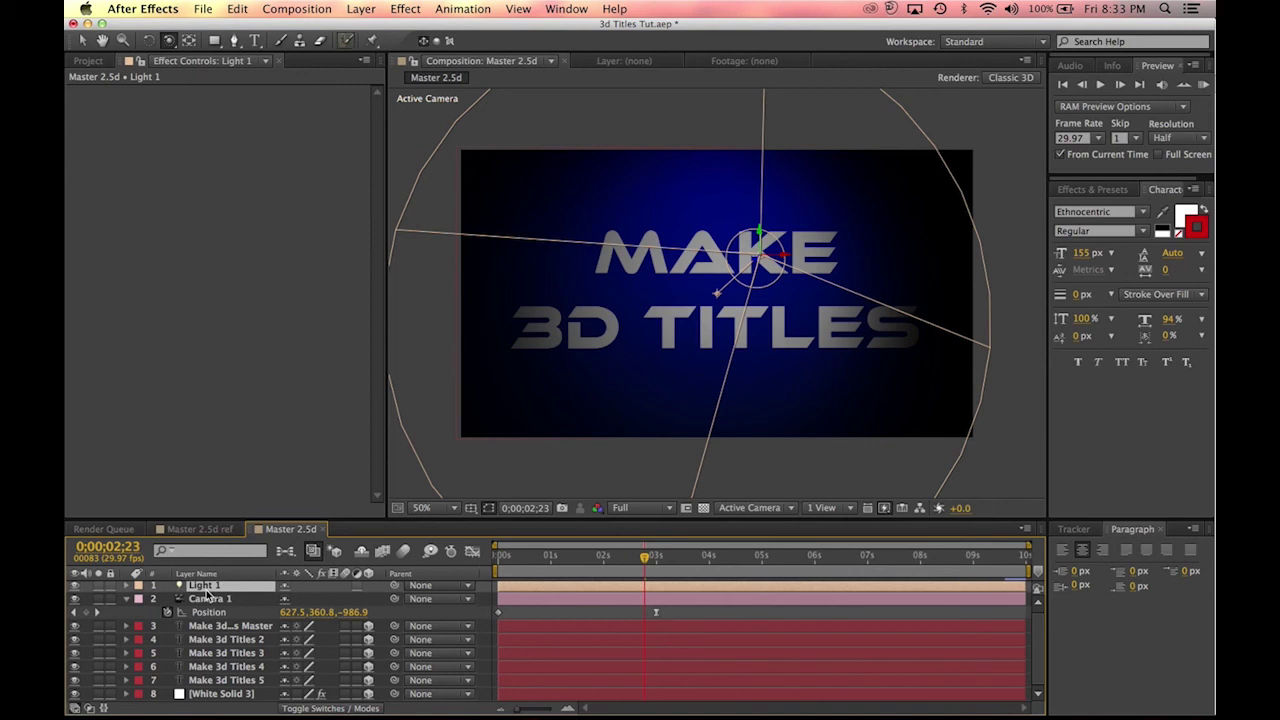
Step: Set Light 1's Intensity to 108% and return to the first frame
key("t")
left_click_drag(288, 614, 316, 612)
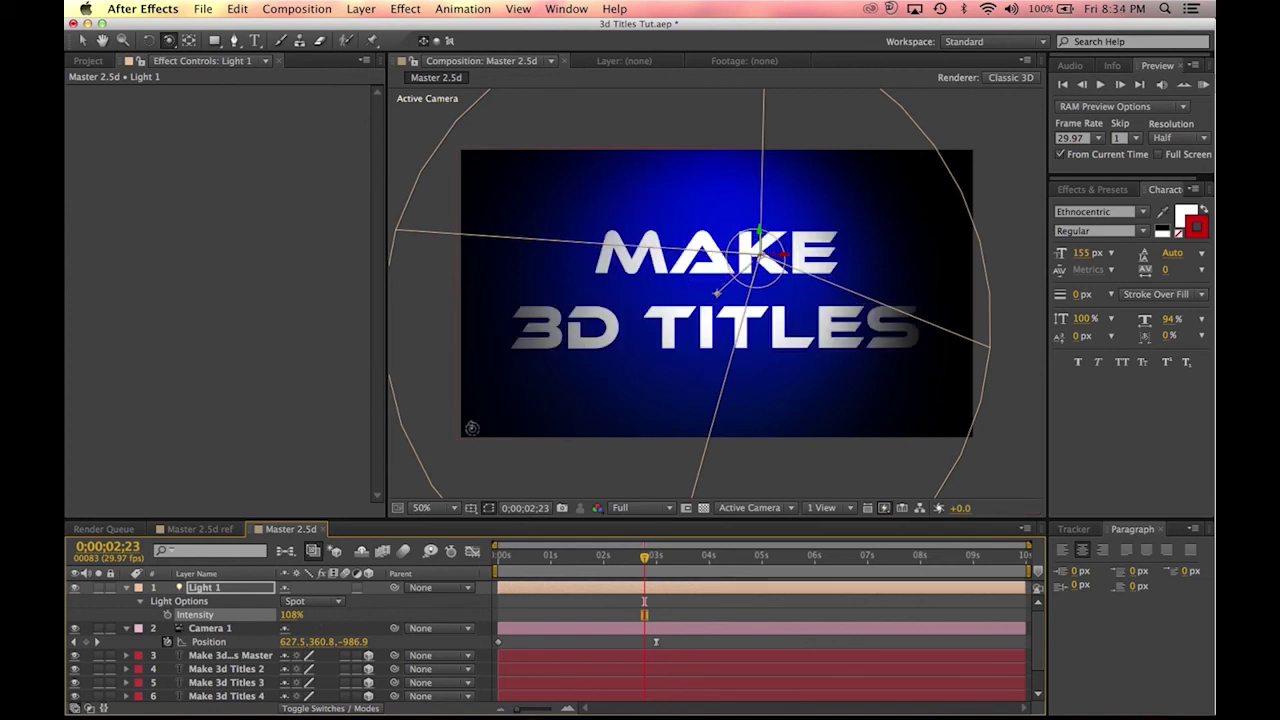
left_click_drag(549, 564, 420, 564)
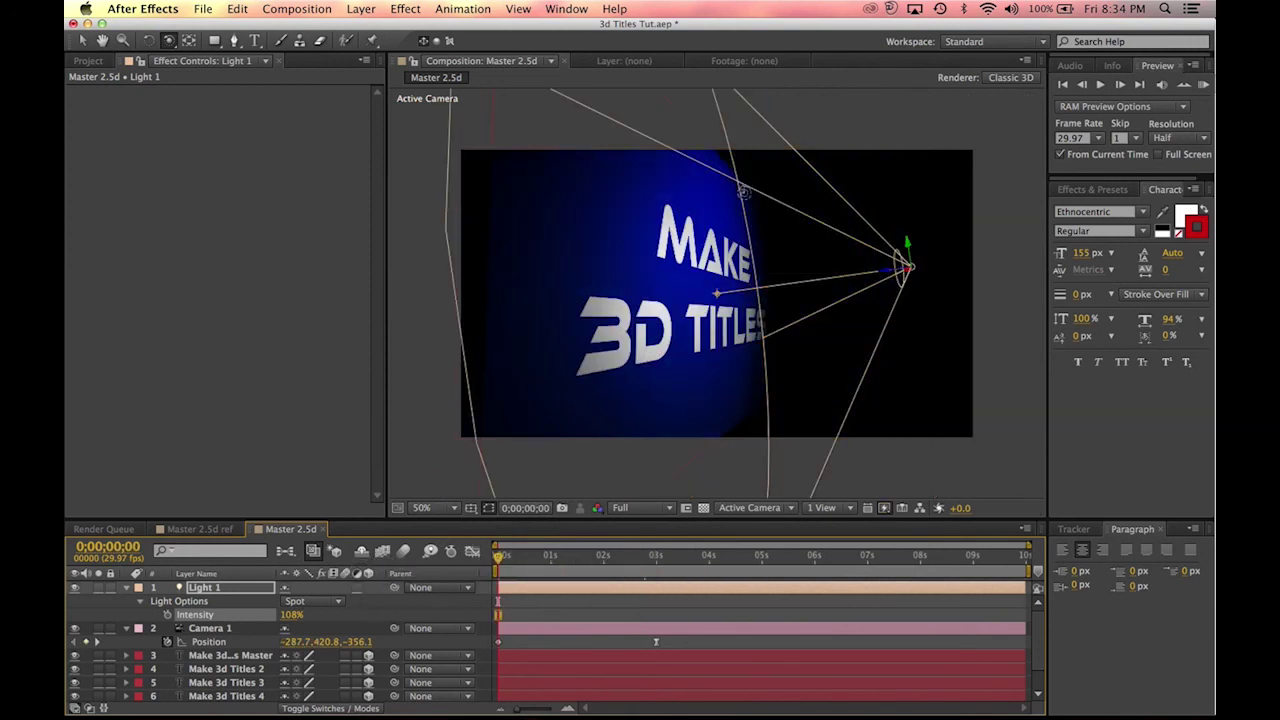
Step: Rename the White Solid 3 layer as BG
key("v")
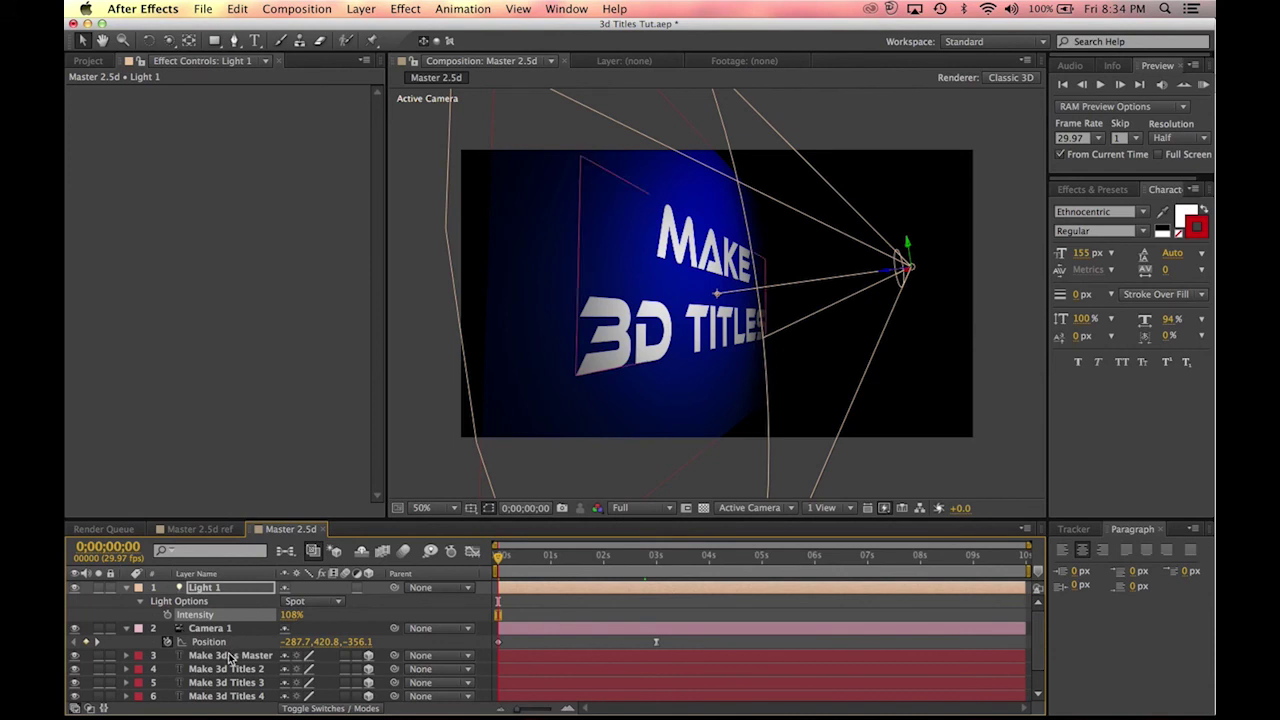
left_click(230, 656)
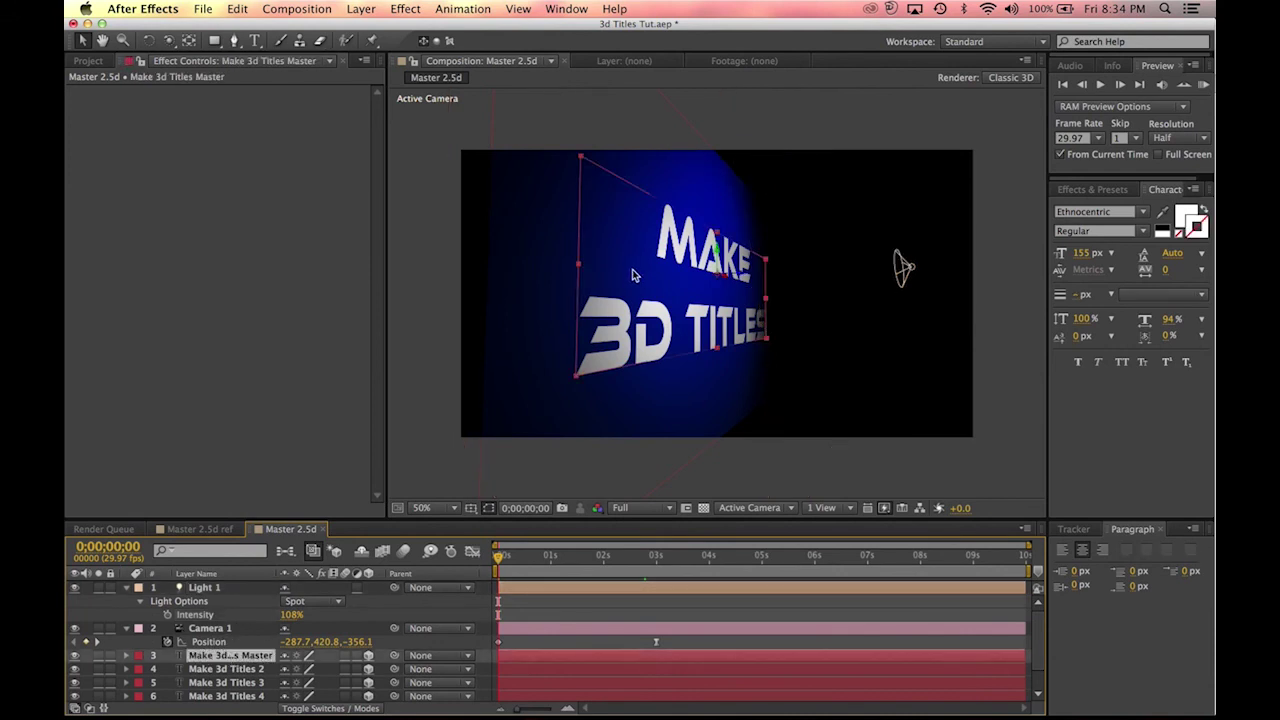
scroll(220, 670, "down", 2)
left_click(222, 693)
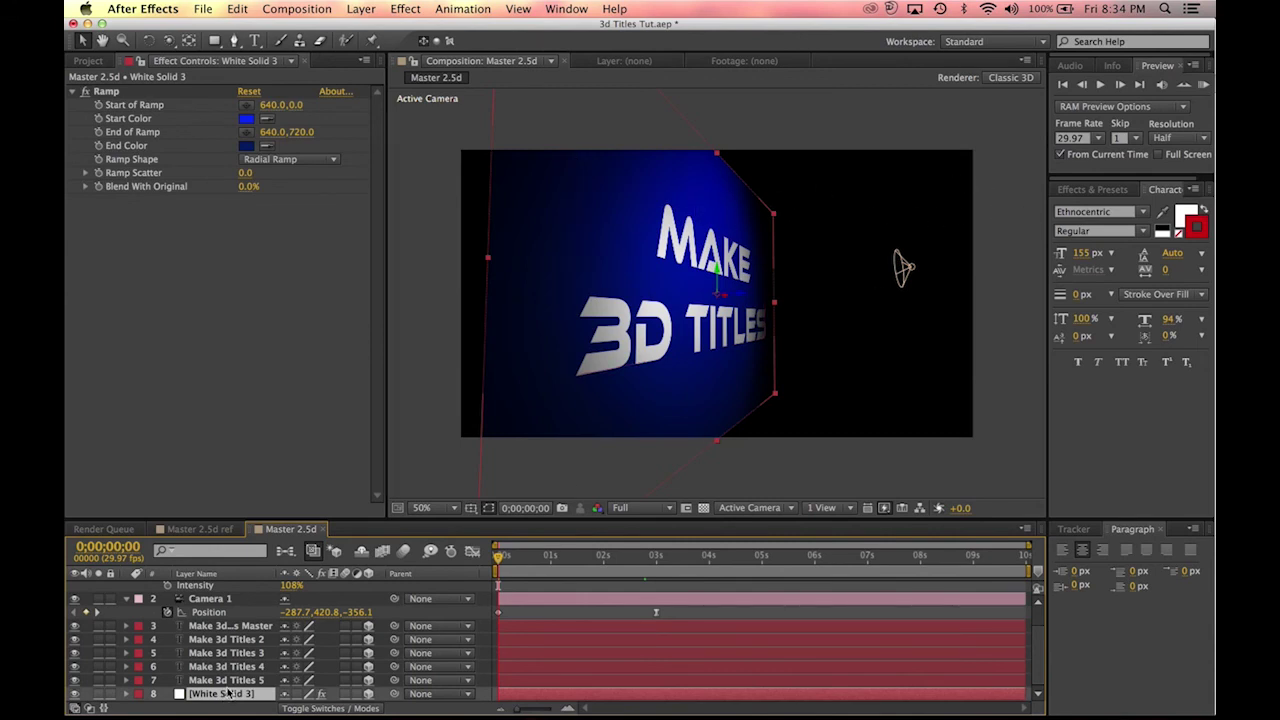
left_click_drag(213, 42, 293, 73)
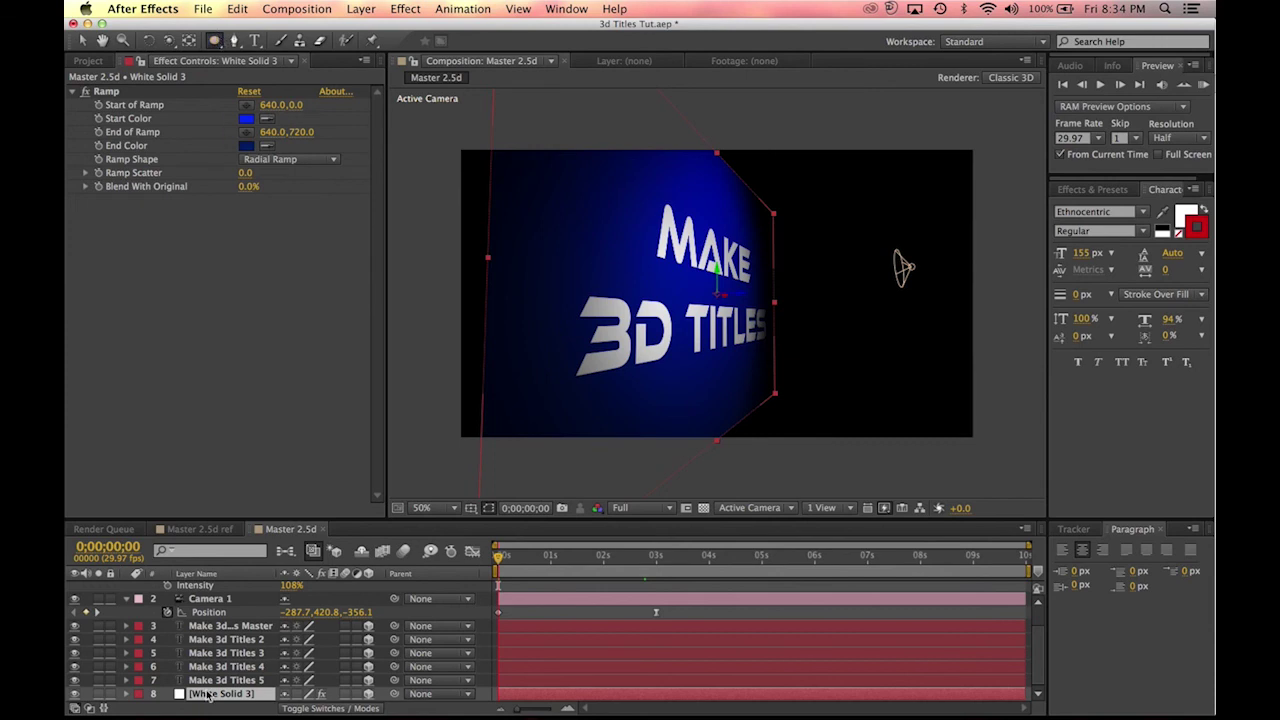
key("Return")
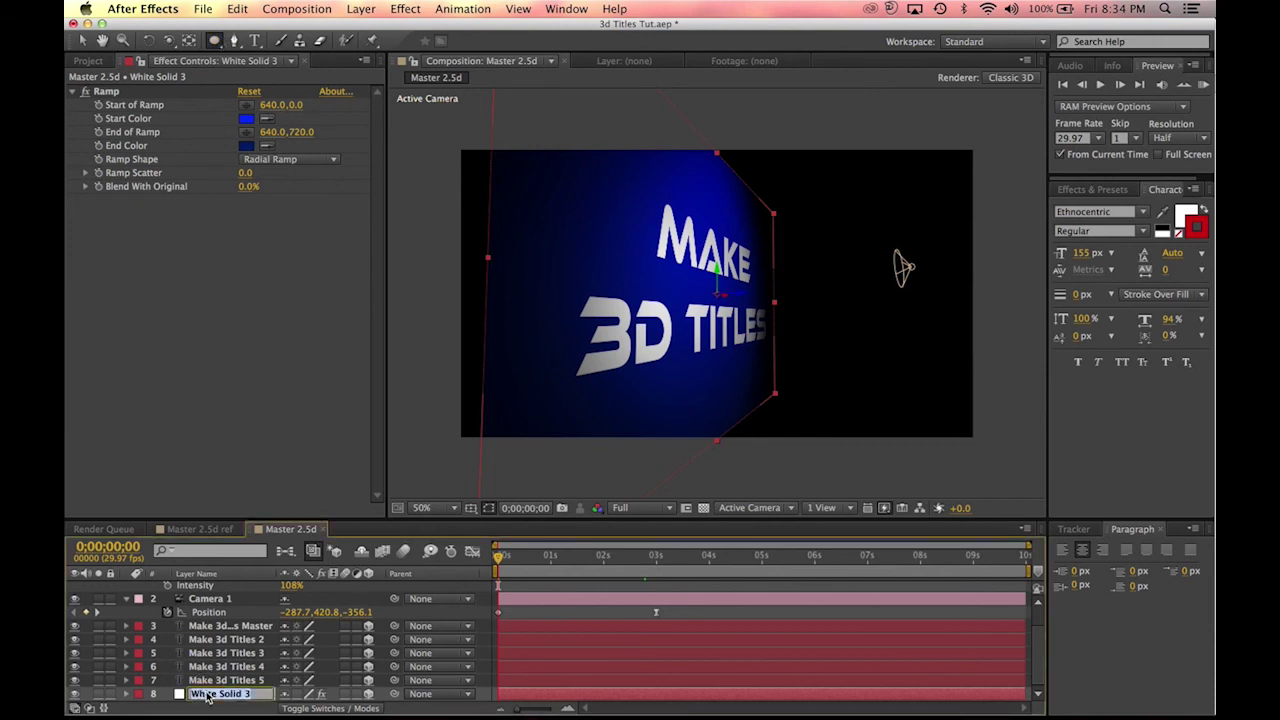
type("BG")
key("Return")
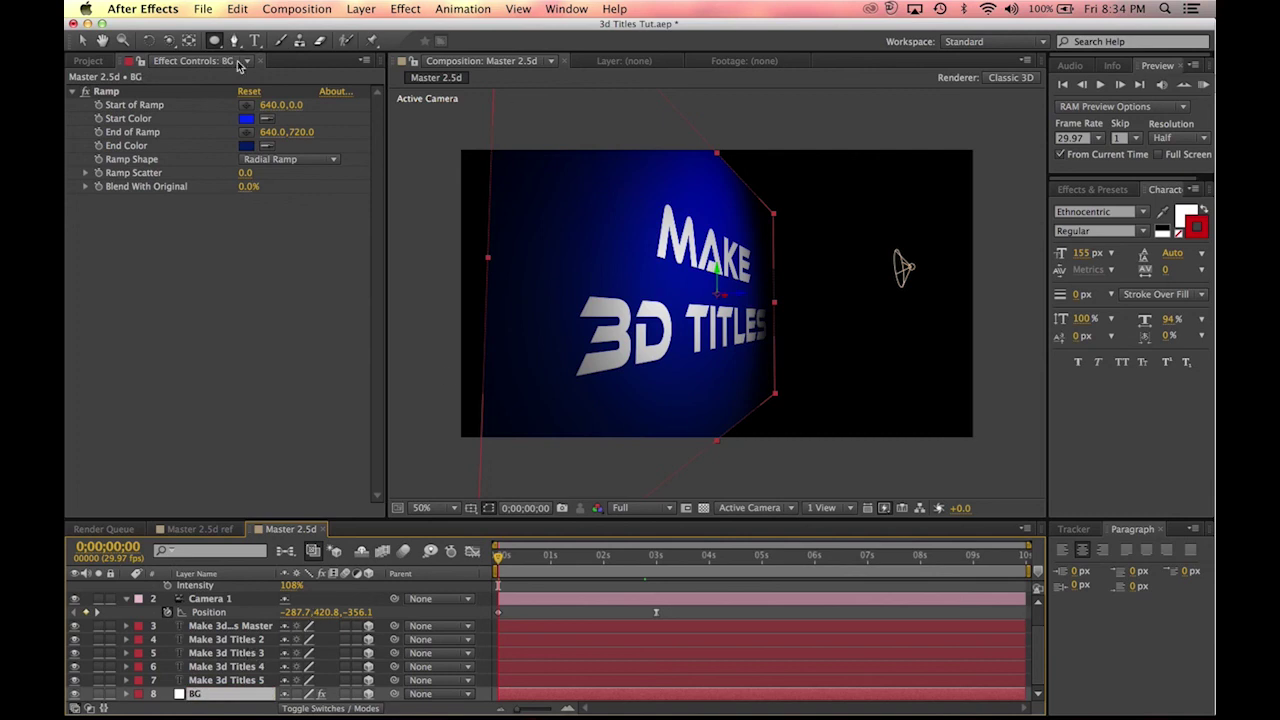
Step: Add a full-layer elliptical mask to the BG layer and set its Mask Feather to 169 pixels
left_click_drag(216, 41, 280, 76)
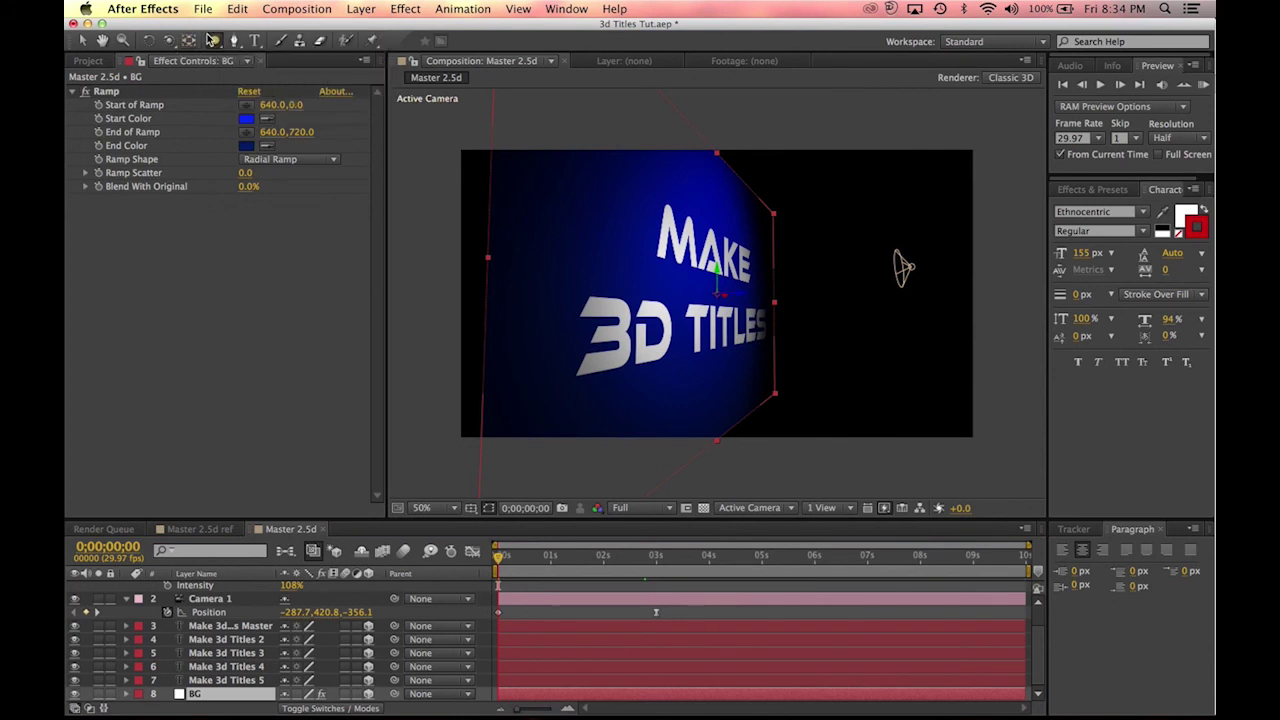
double_click(214, 41)
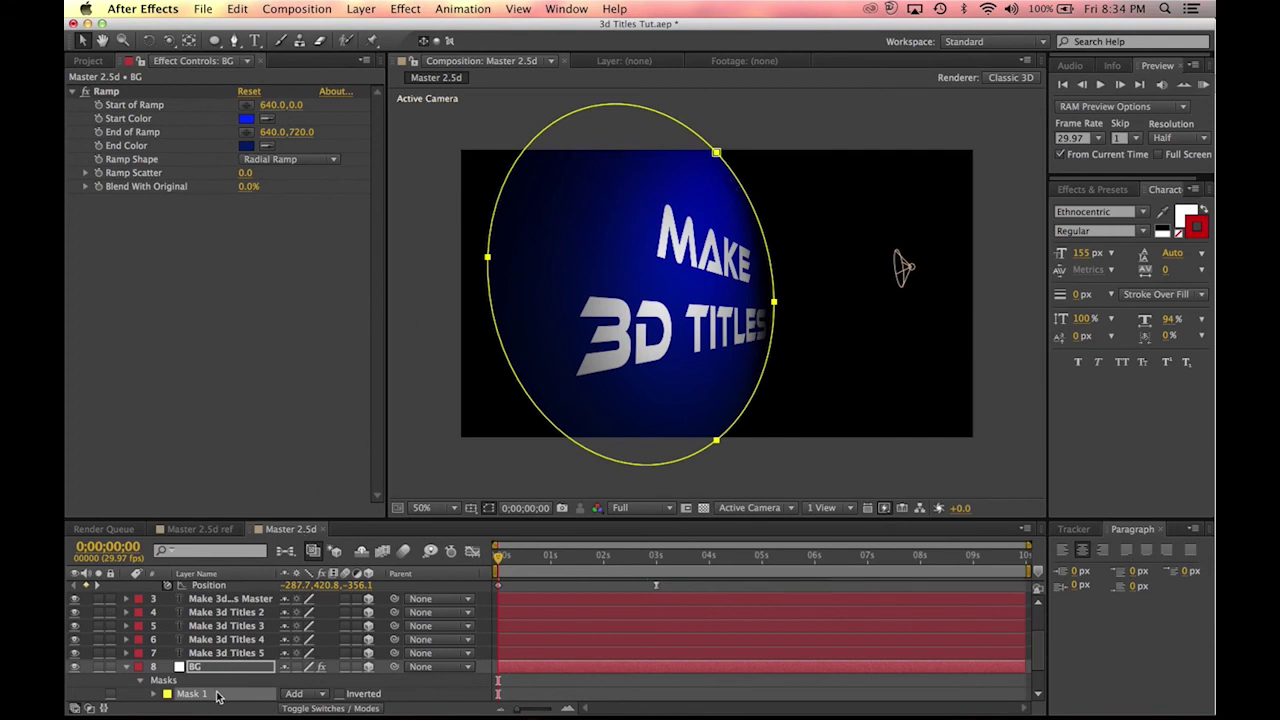
key("f")
left_click_drag(316, 696, 458, 697)
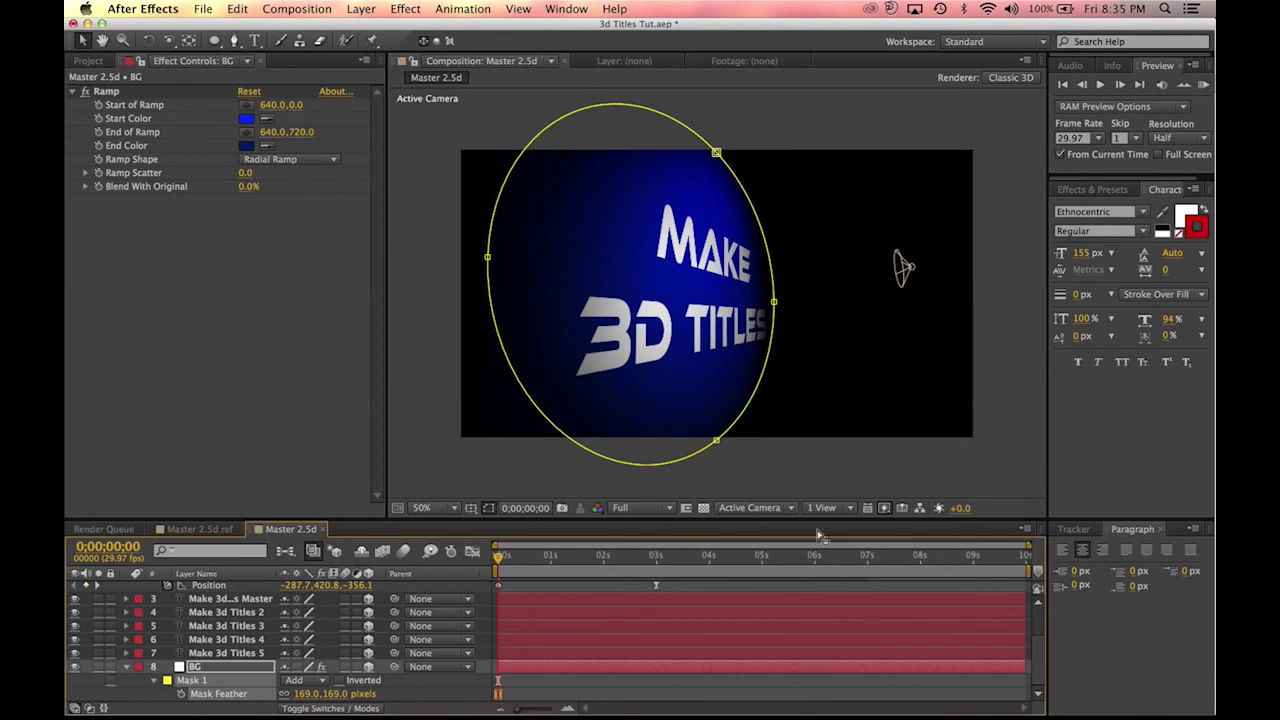
left_click(733, 696)
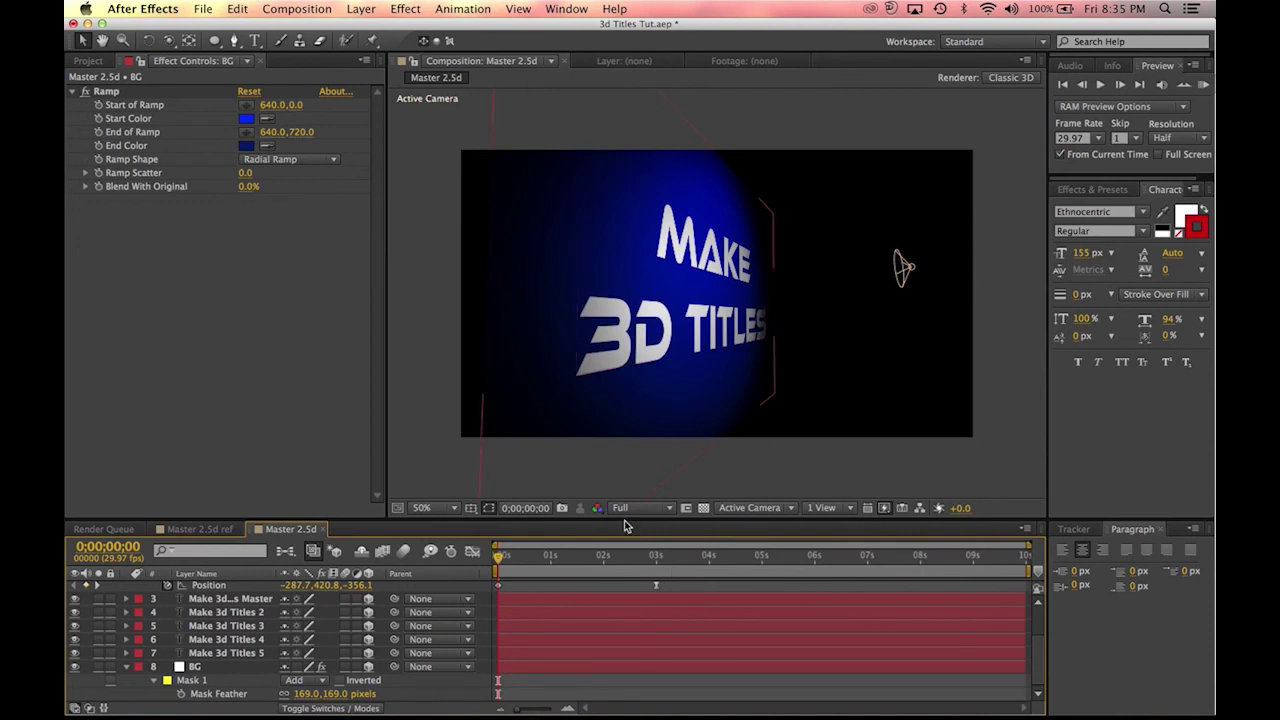
Step: Add a Camera 1 Position keyframe at about the five-second mark to hold the camera in front of the title
left_click_drag(600, 557, 628, 568)
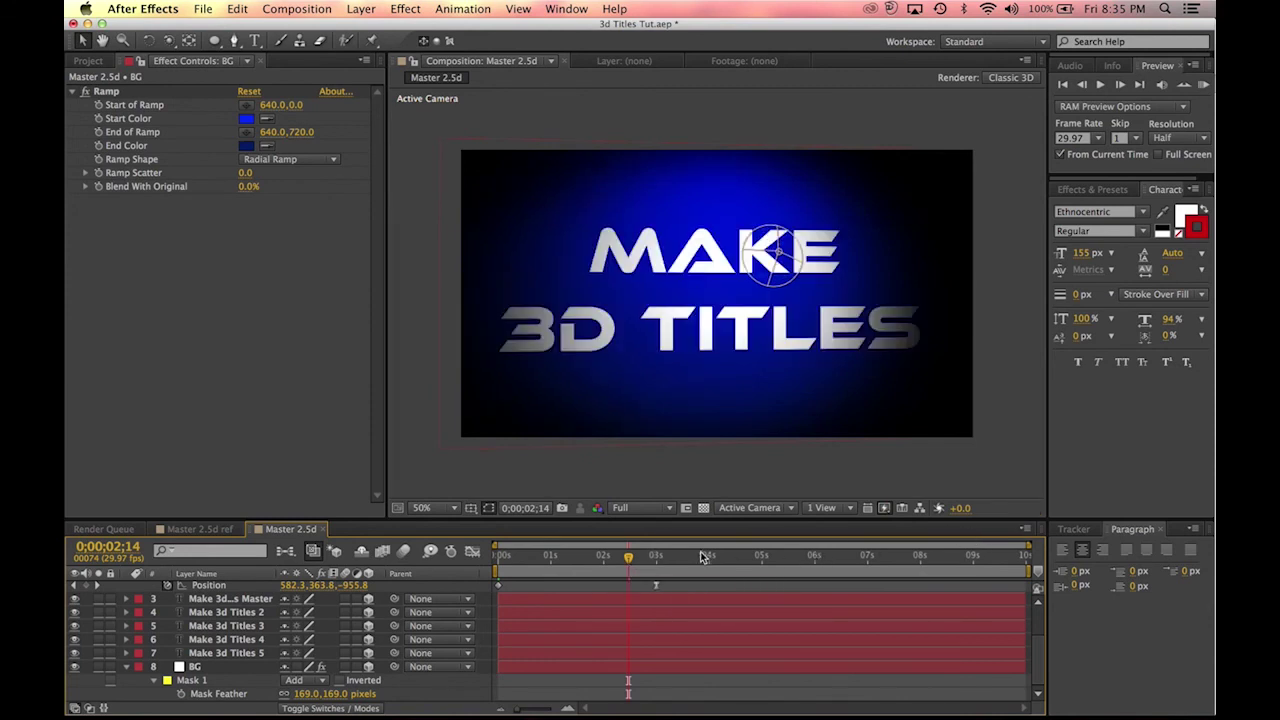
left_click_drag(660, 557, 763, 570)
left_click(86, 585)
Step: At 0;00;07;01, dolly Camera 1 forward through the title to Position 640.0,360.0,-86.2, and scrub through the animation to check the move
left_click(868, 560)
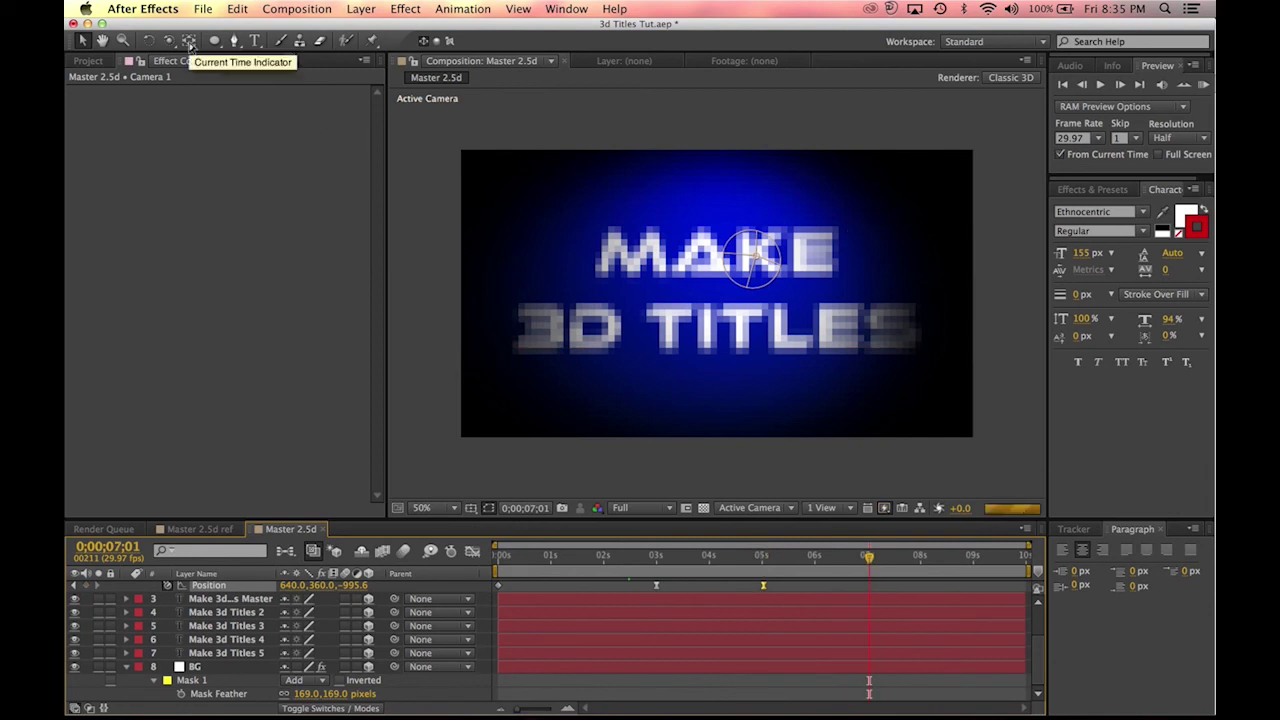
left_click(171, 42)
left_click_drag(171, 42, 262, 93)
left_click_drag(726, 312, 781, 250)
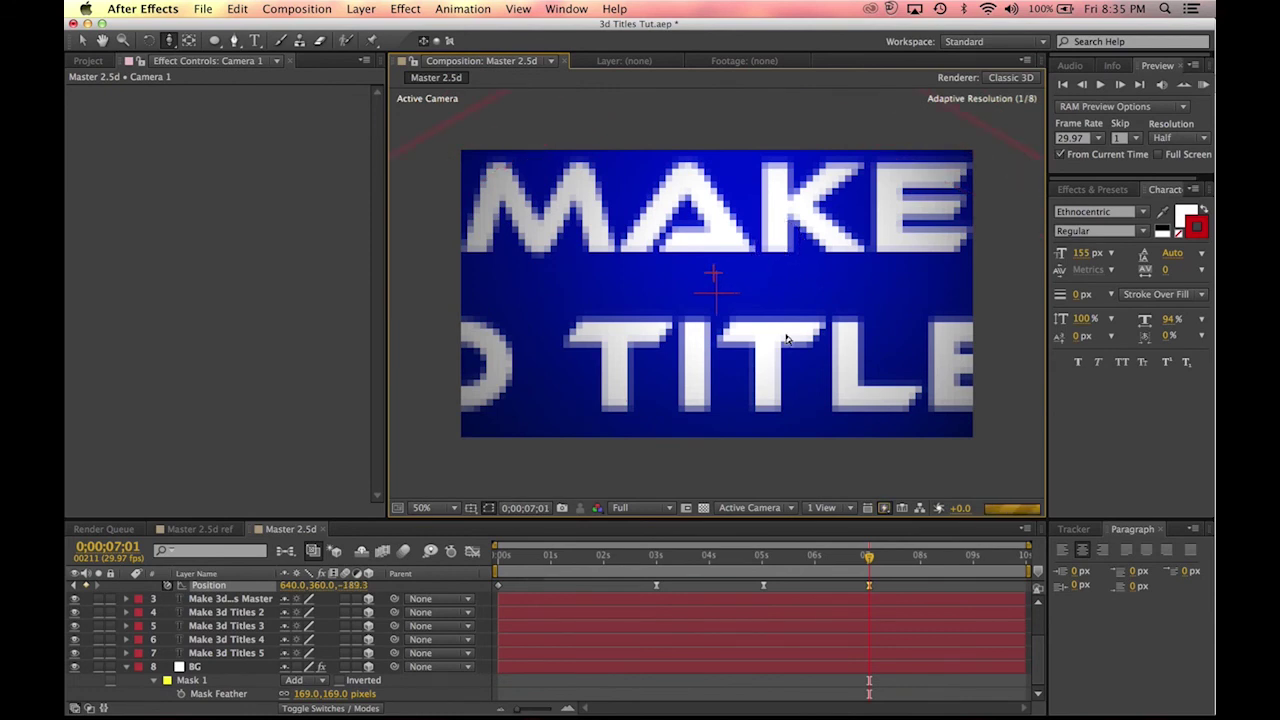
left_click_drag(778, 342, 785, 272)
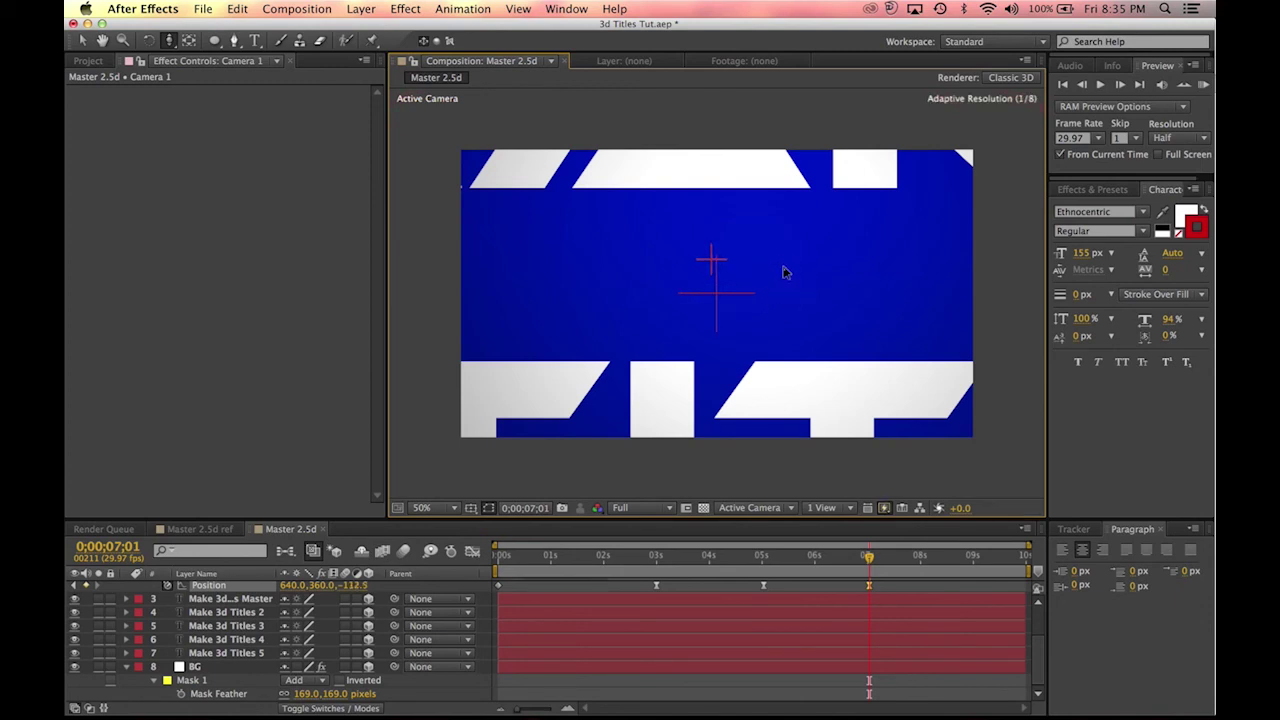
left_click_drag(766, 336, 766, 288)
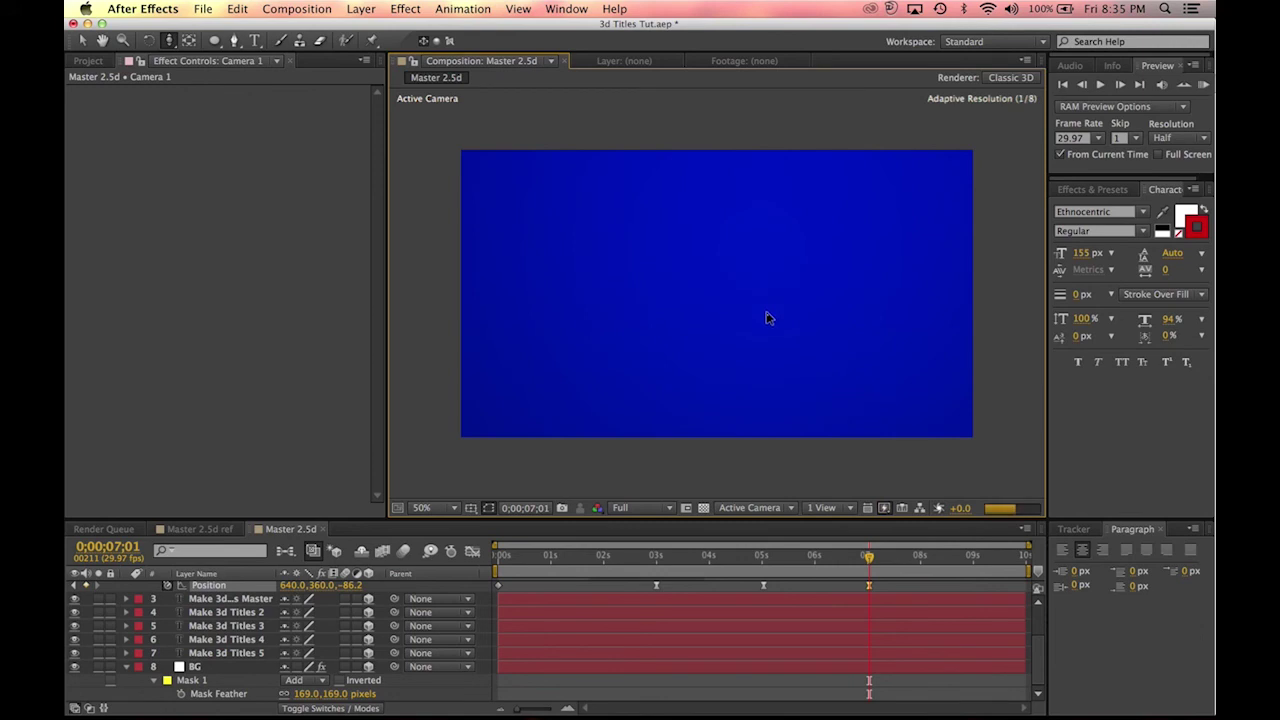
left_click(513, 558)
left_click_drag(513, 558, 862, 569)
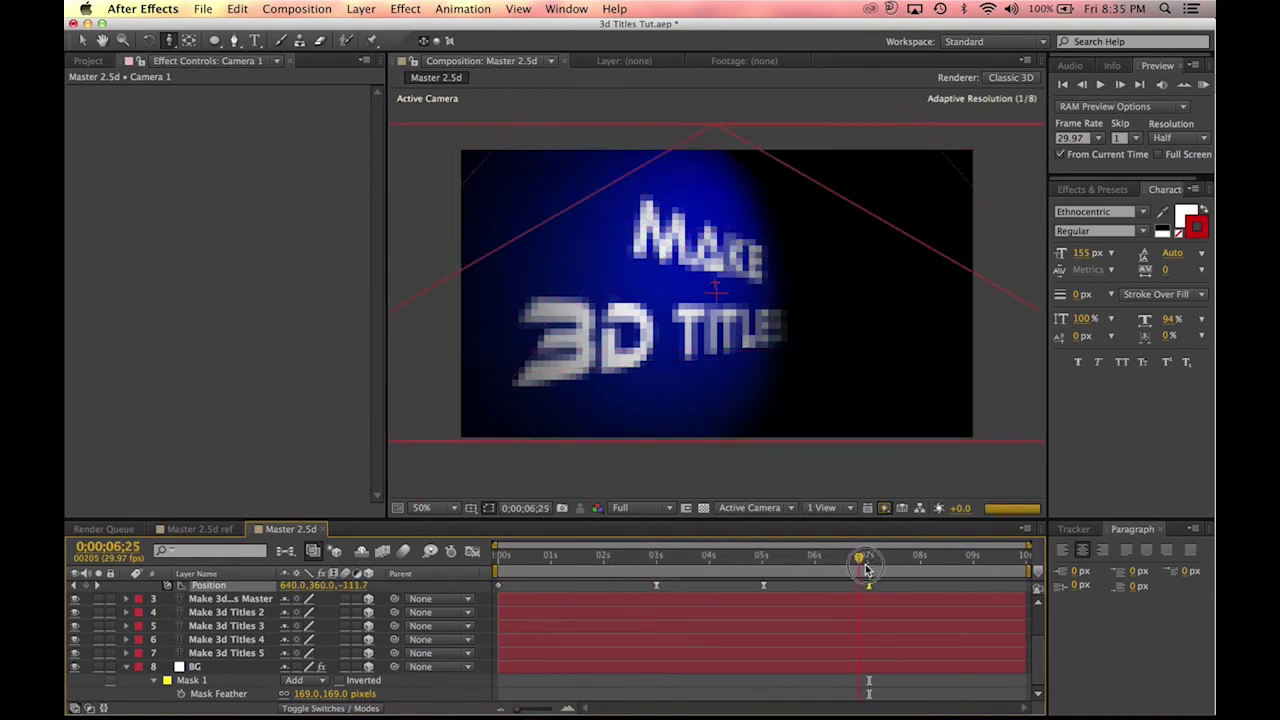
Step: Try to change the last camera Position keyframe's interpolation, applying Auto Bezier as the spatial type
right_click(871, 587)
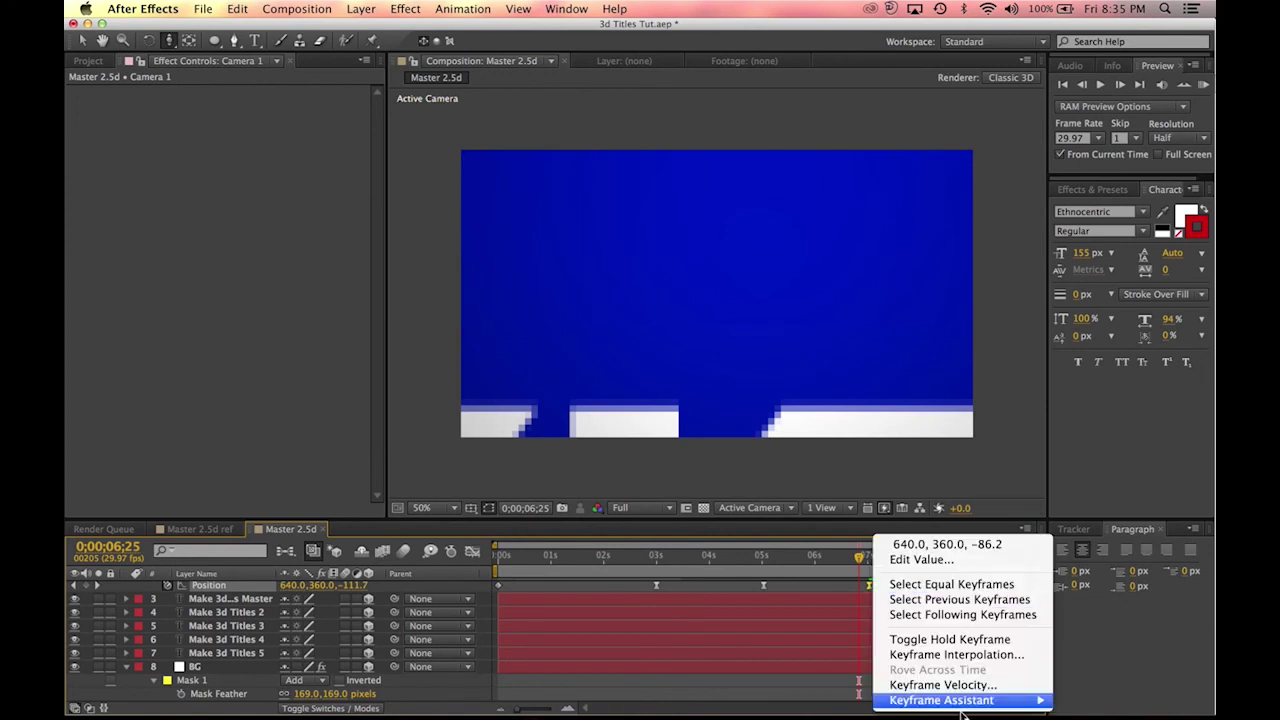
left_click(964, 654)
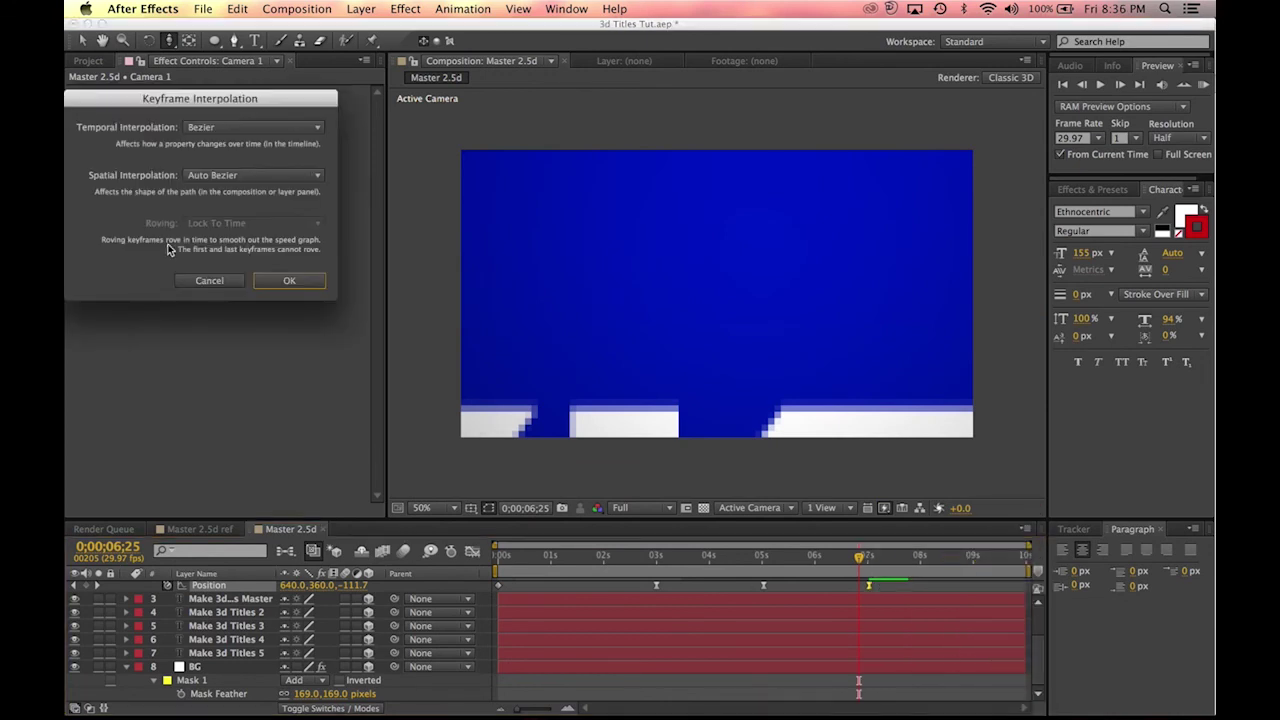
left_click(228, 182)
left_click(218, 209)
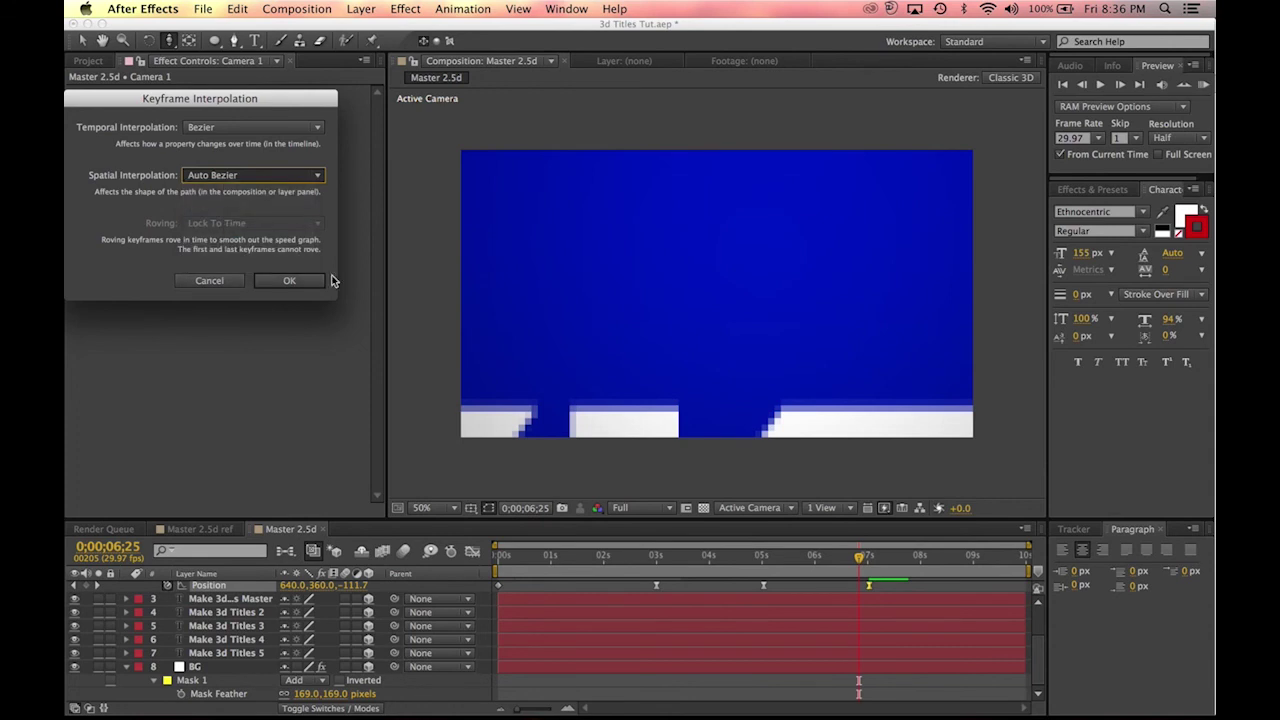
left_click(289, 281)
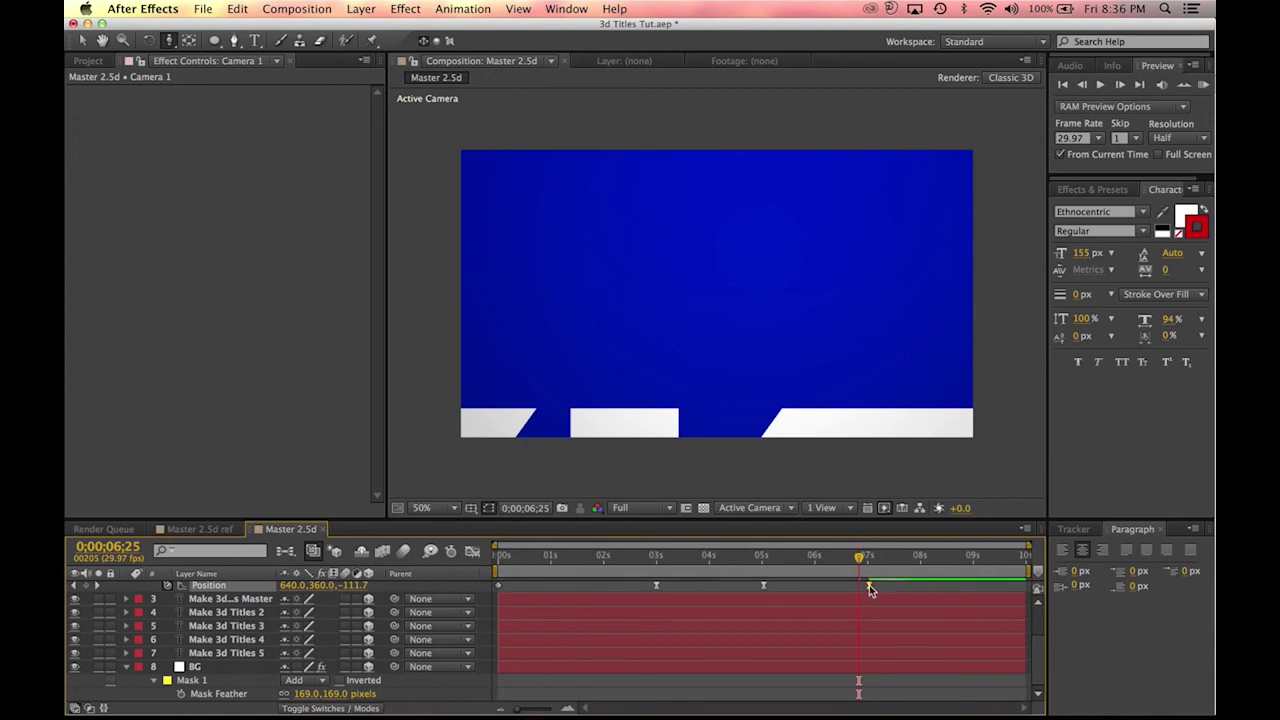
Step: Convert the last camera Position keyframe to linear and save the project with the playhead on the first frame
mouse_move(870, 567)
left_mouse_down()
mouse_move(880, 562)
mouse_move(846, 562)
mouse_move(865, 565)
left_mouse_up()
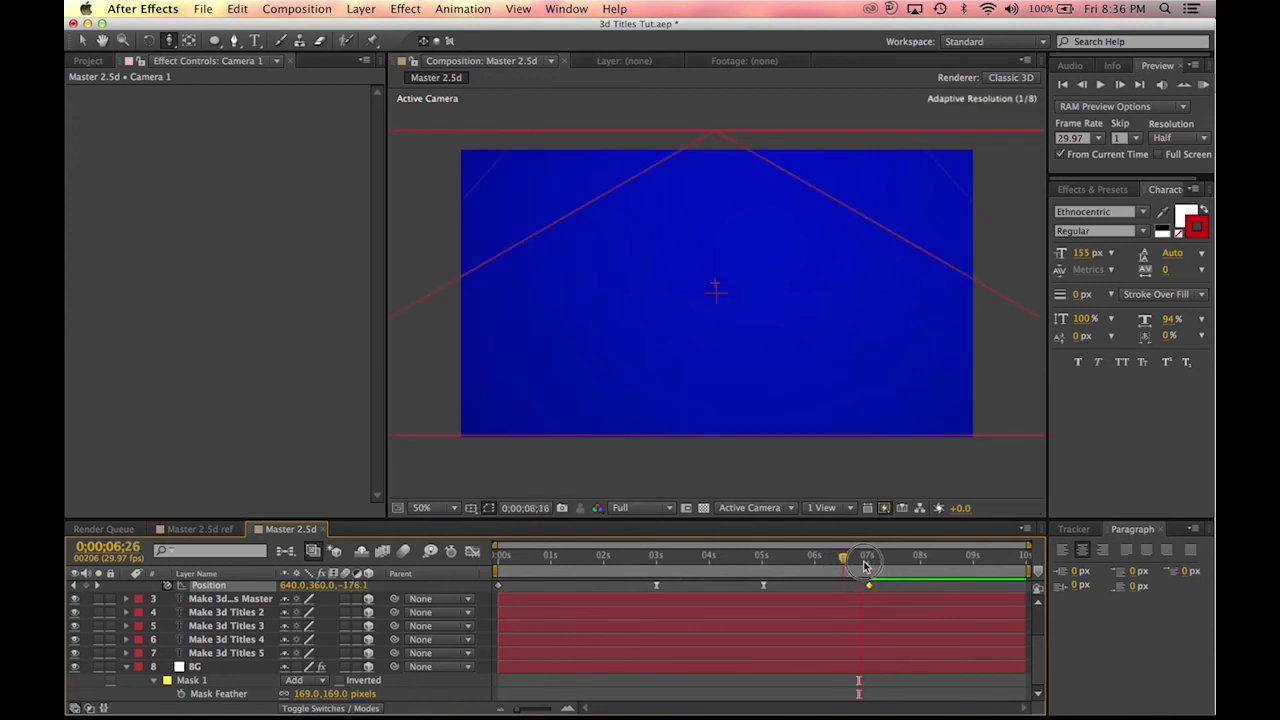
key("Home")
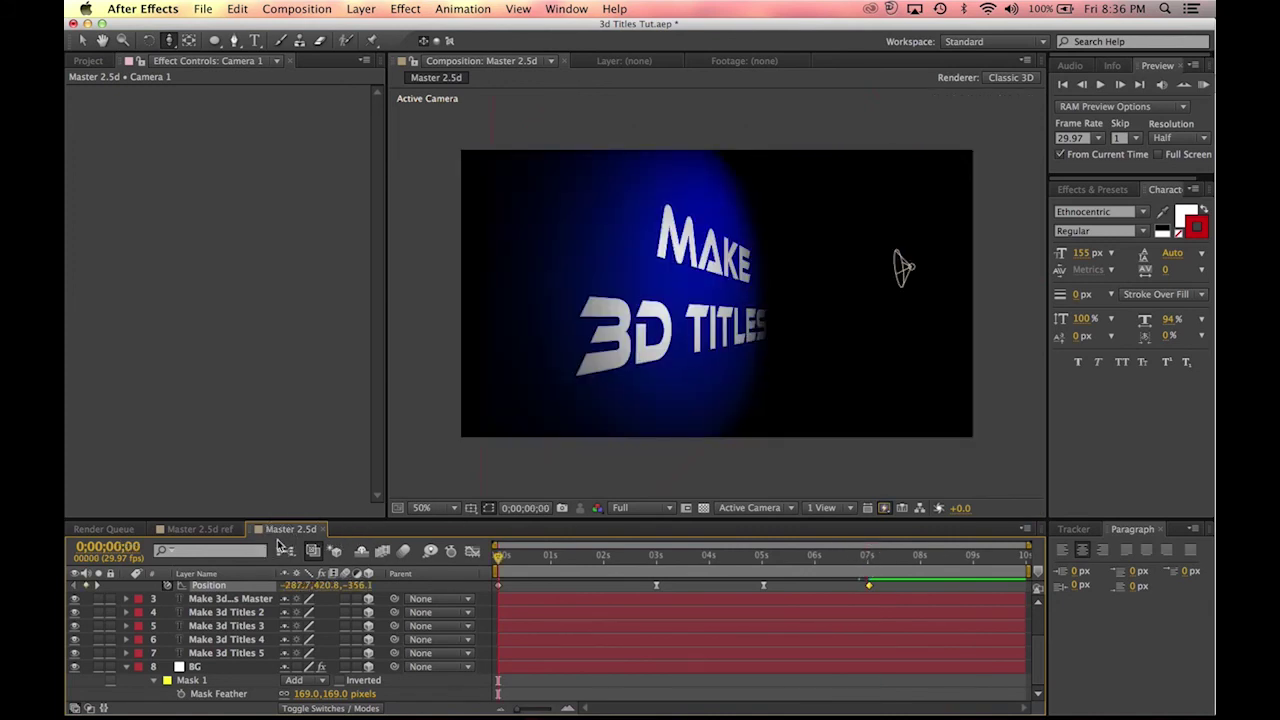
key("super+s")
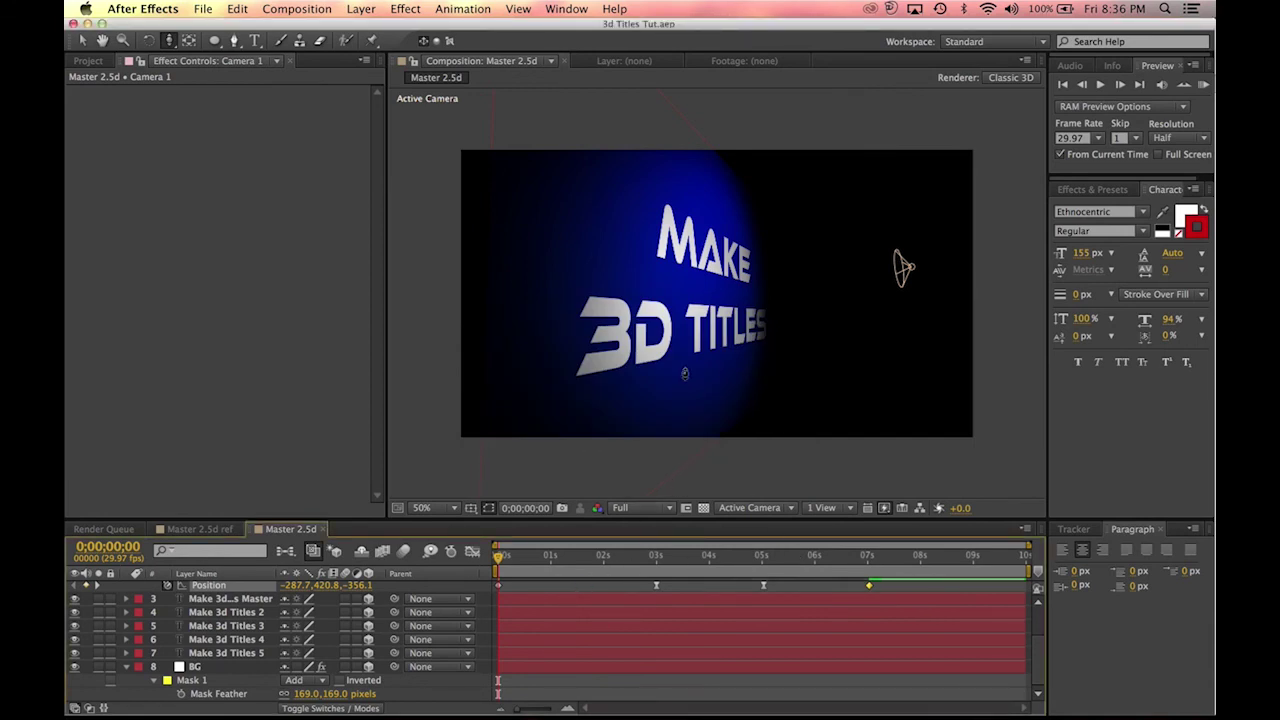
key("comma")
key("v")
key("period")
left_click(690, 294)
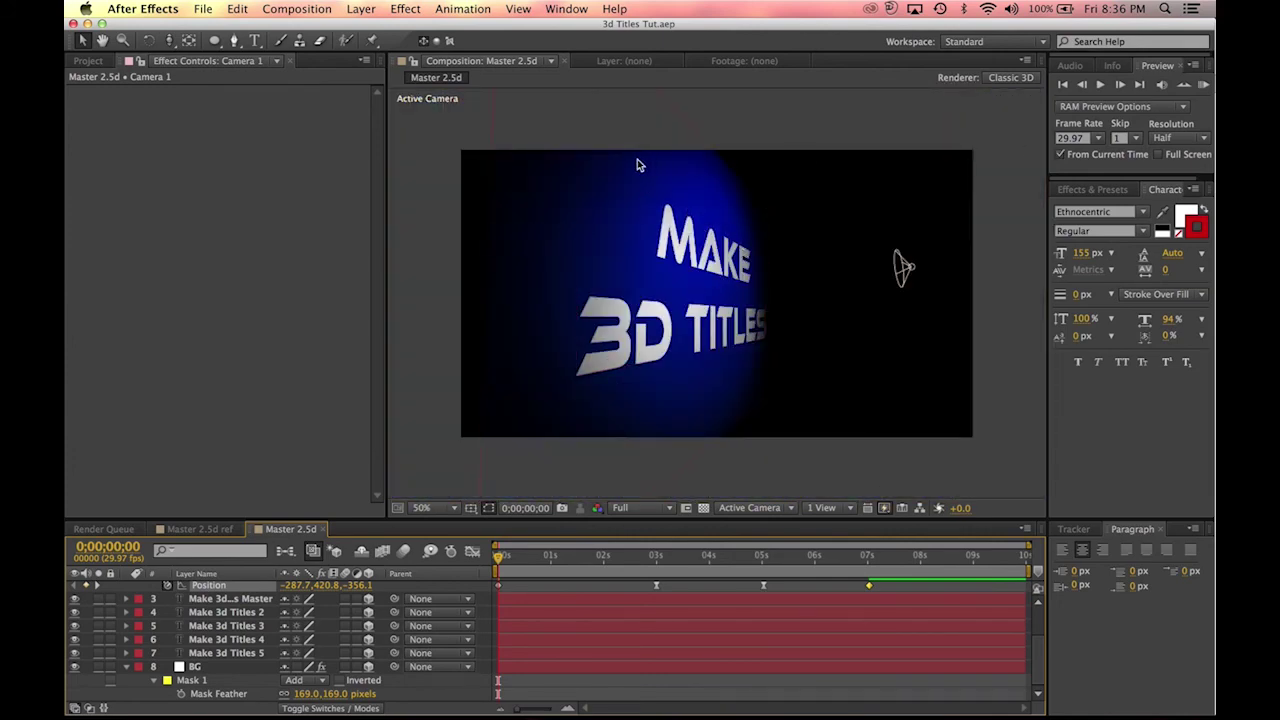
scroll(629, 342, "down", 2)
scroll(631, 343, "up", 4)
scroll(648, 343, "down", 2)
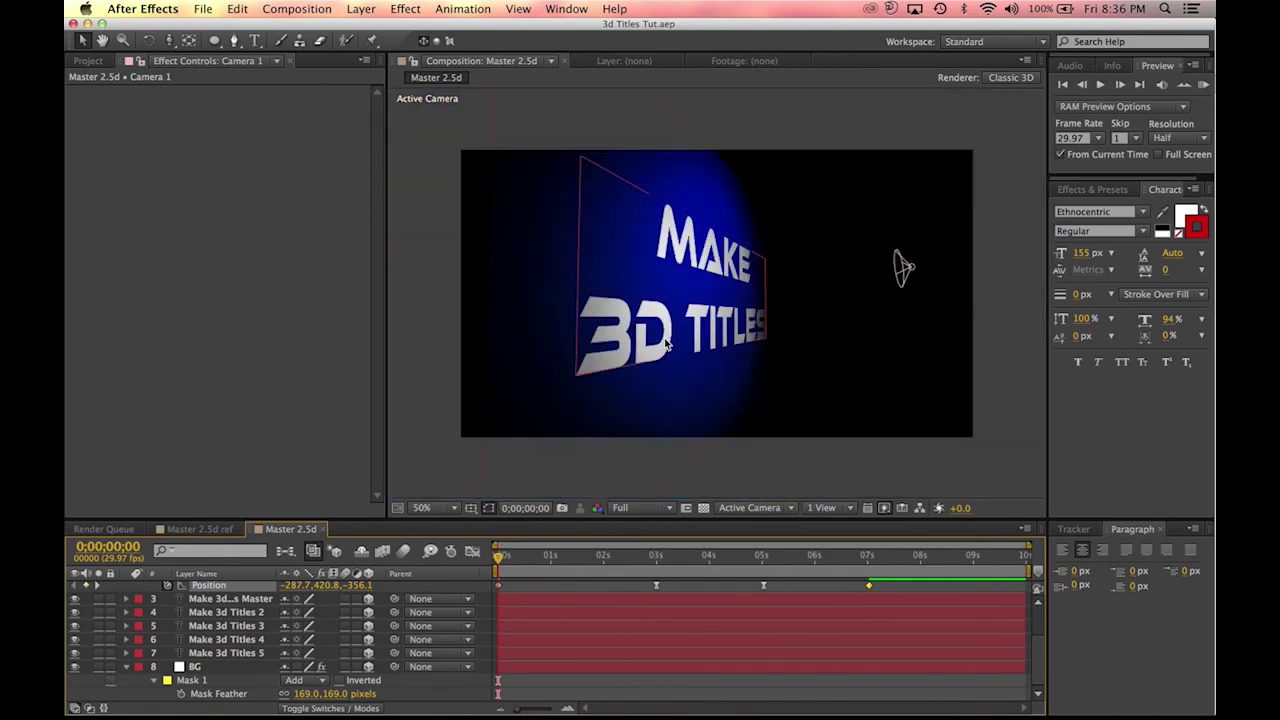
scroll(667, 343, "up", 2)
scroll(667, 343, "down", 1)
Step: Move to 0;00;03;10 and collapse the expanded properties of the Light 1, Camera 1 and BG layers
left_click(673, 565)
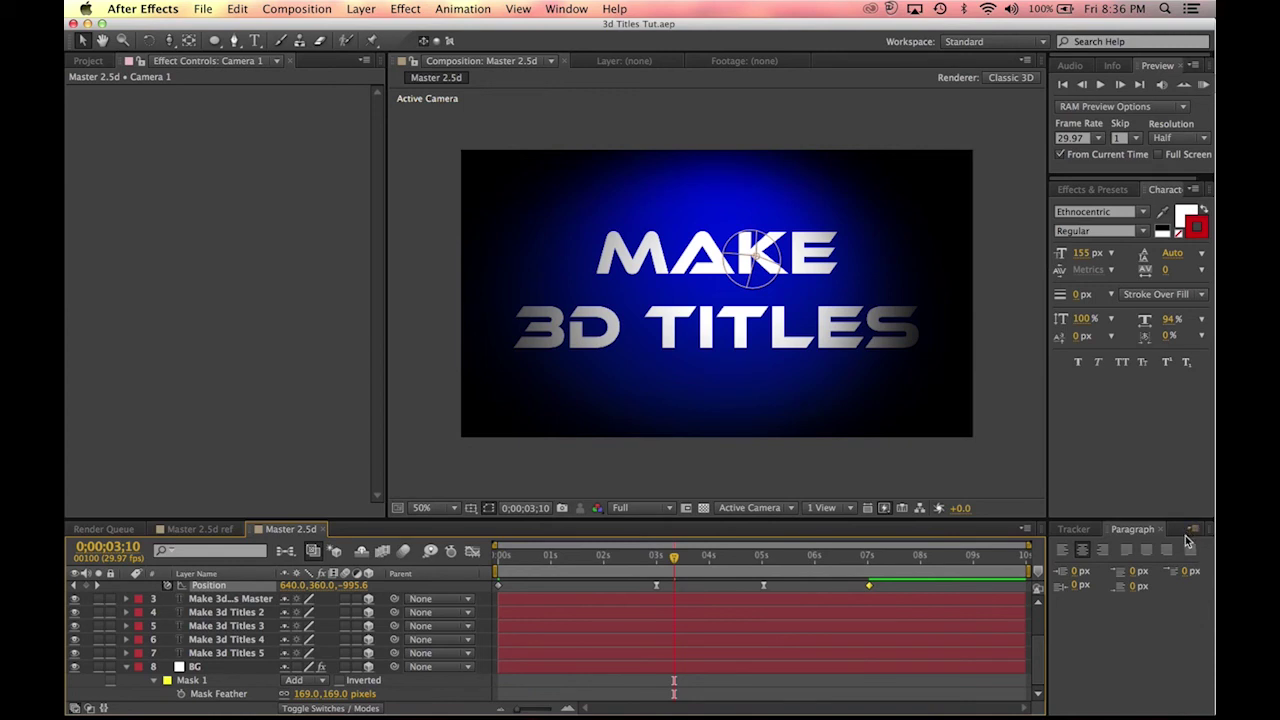
scroll(220, 660, "up", 3)
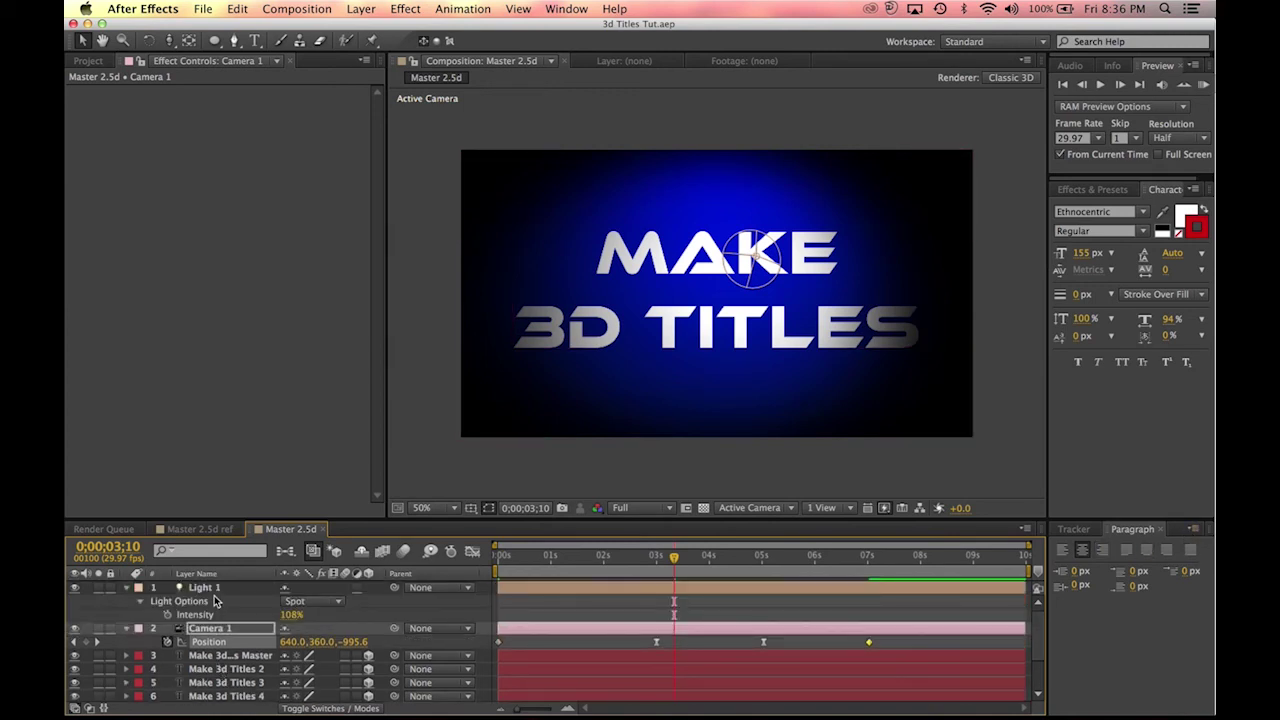
left_click(204, 588)
left_click(126, 588)
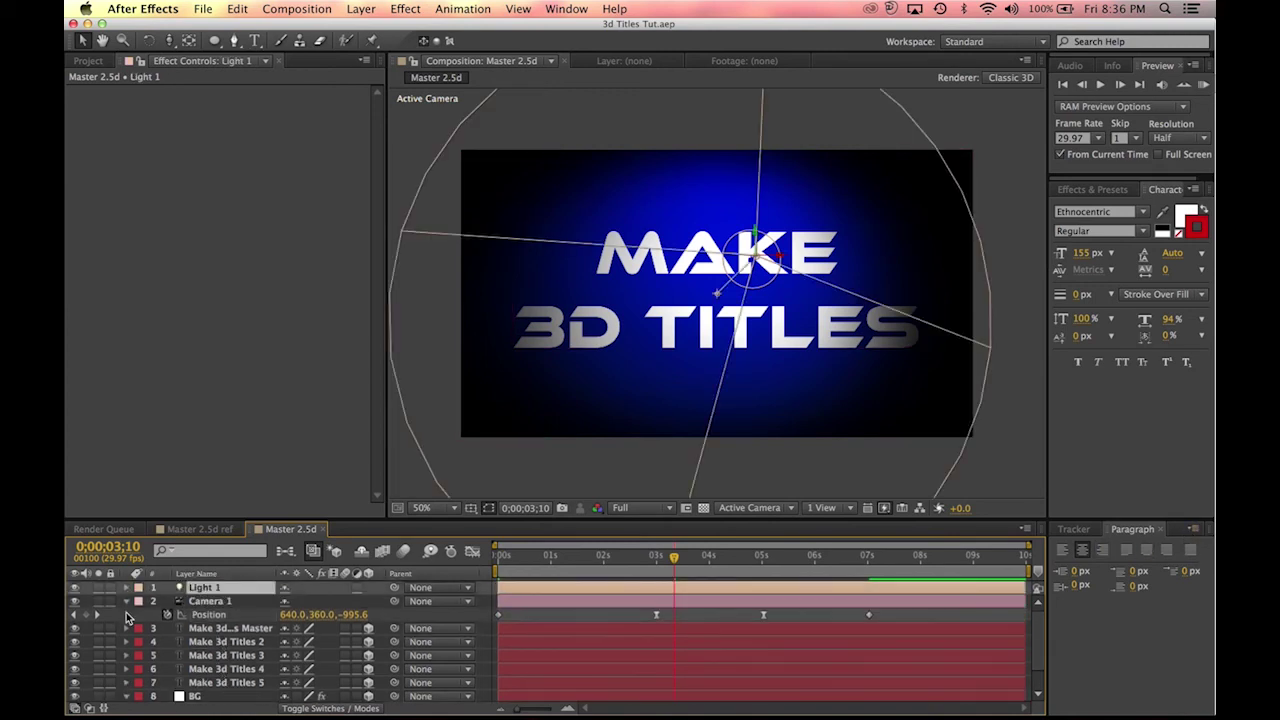
left_click(126, 602)
scroll(130, 648, "down", 1)
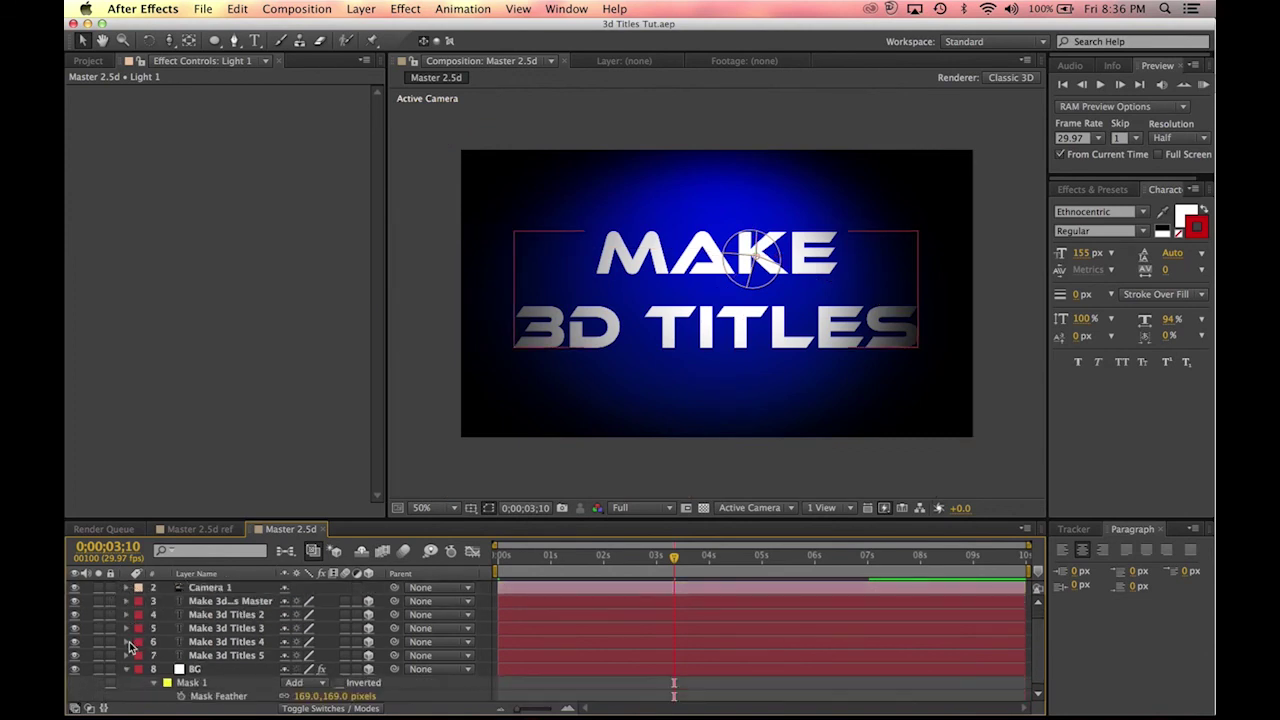
left_click(127, 669)
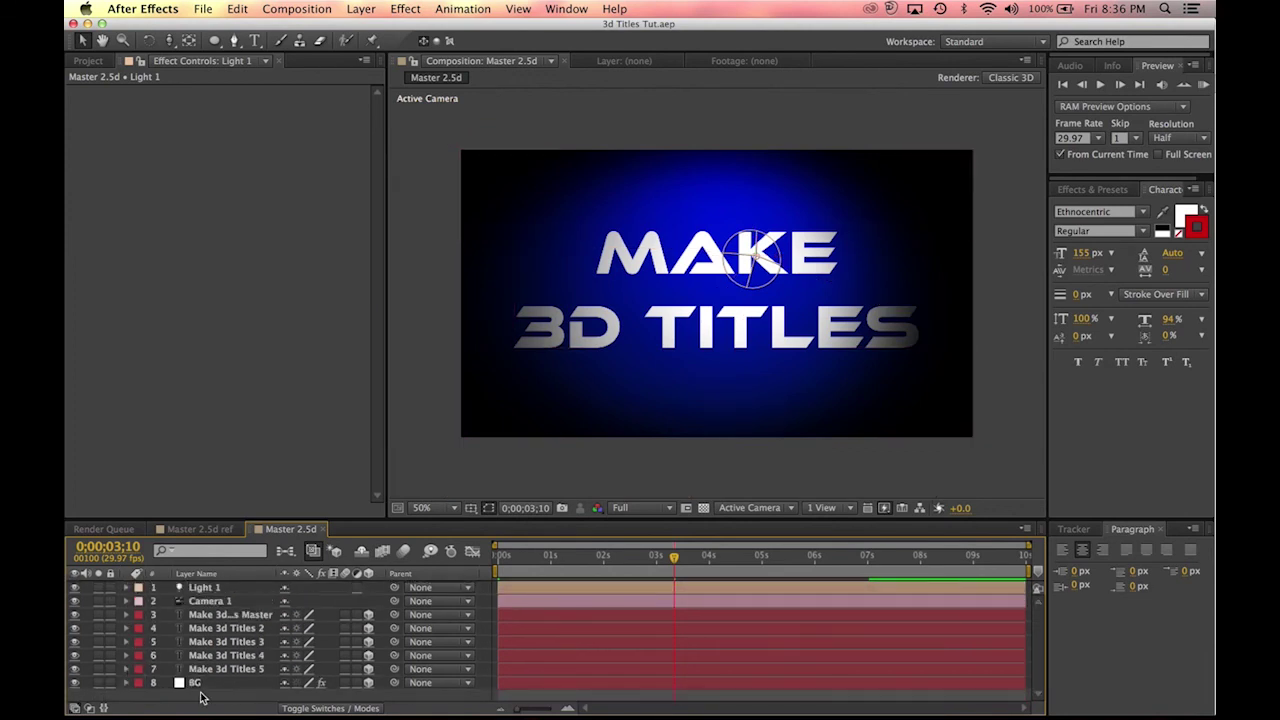
scroll(543, 333, "down", 4)
scroll(543, 333, "up", 4)
Step: Create a new 1280 x 720 composition named Master Raytrace with the HDV/HDTV 720 29.97 preset and a 10-second duration
left_click(308, 9)
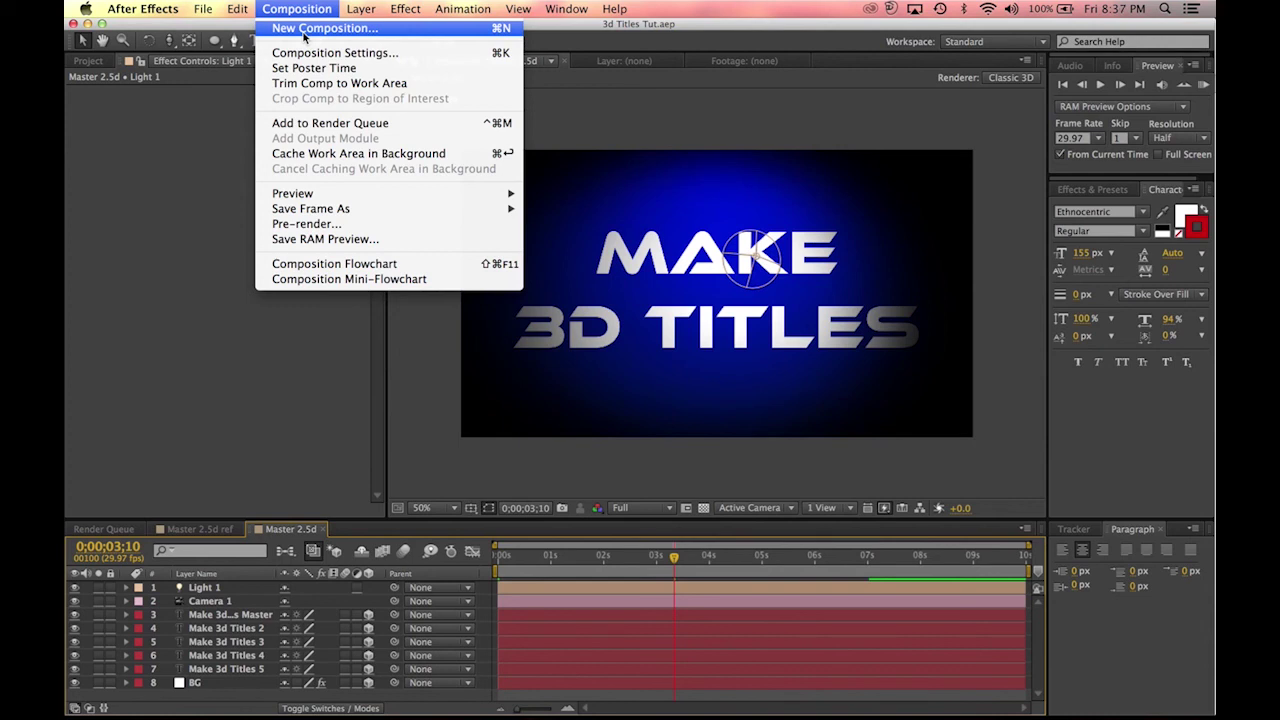
key("Escape")
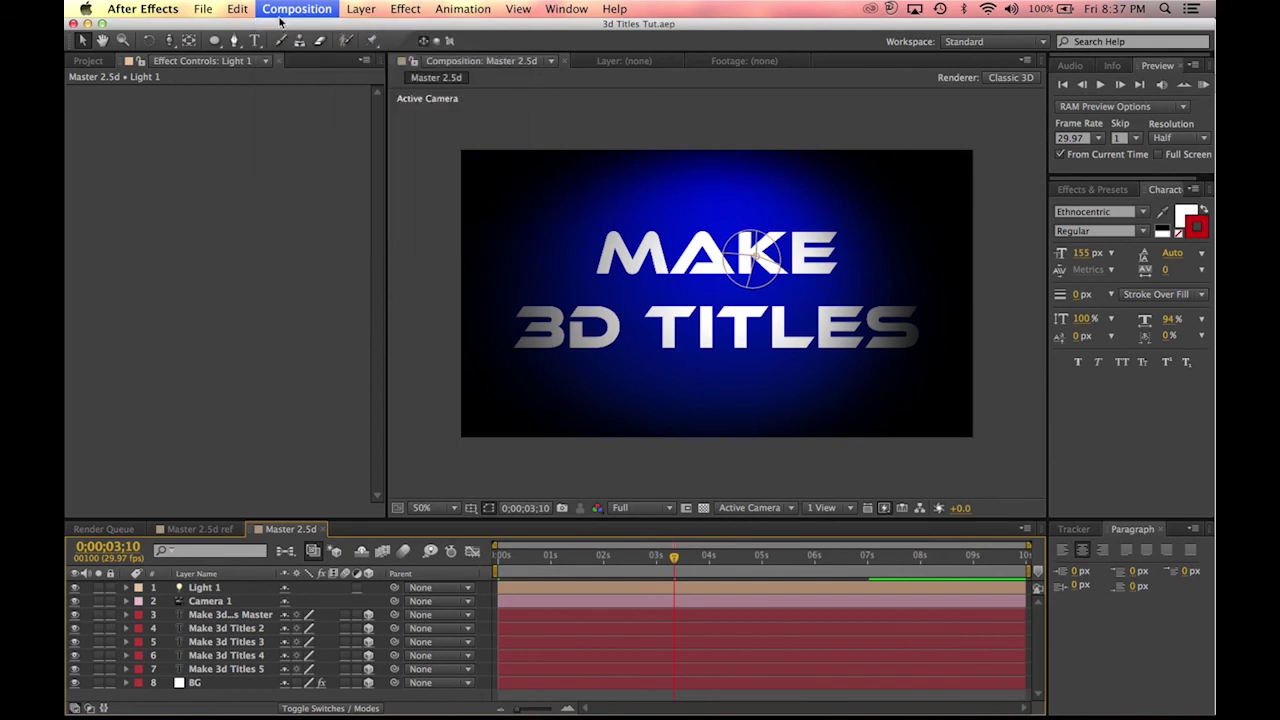
left_click(89, 61)
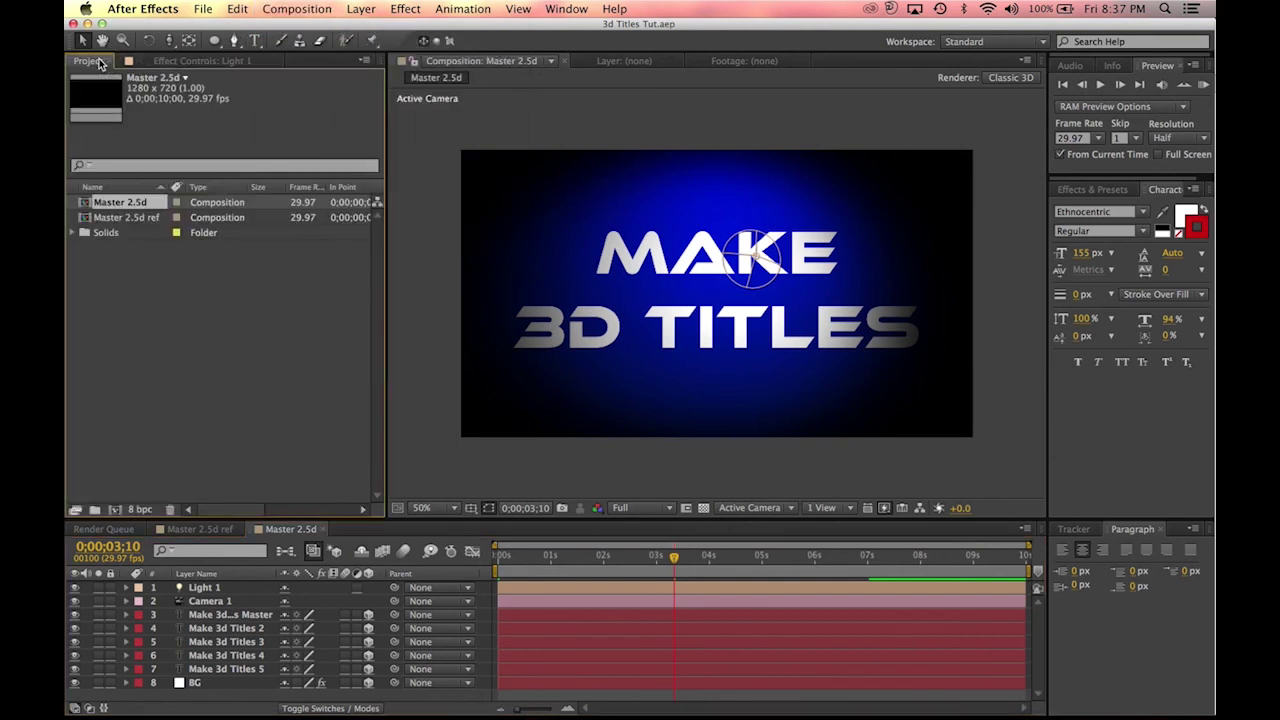
left_click(209, 346)
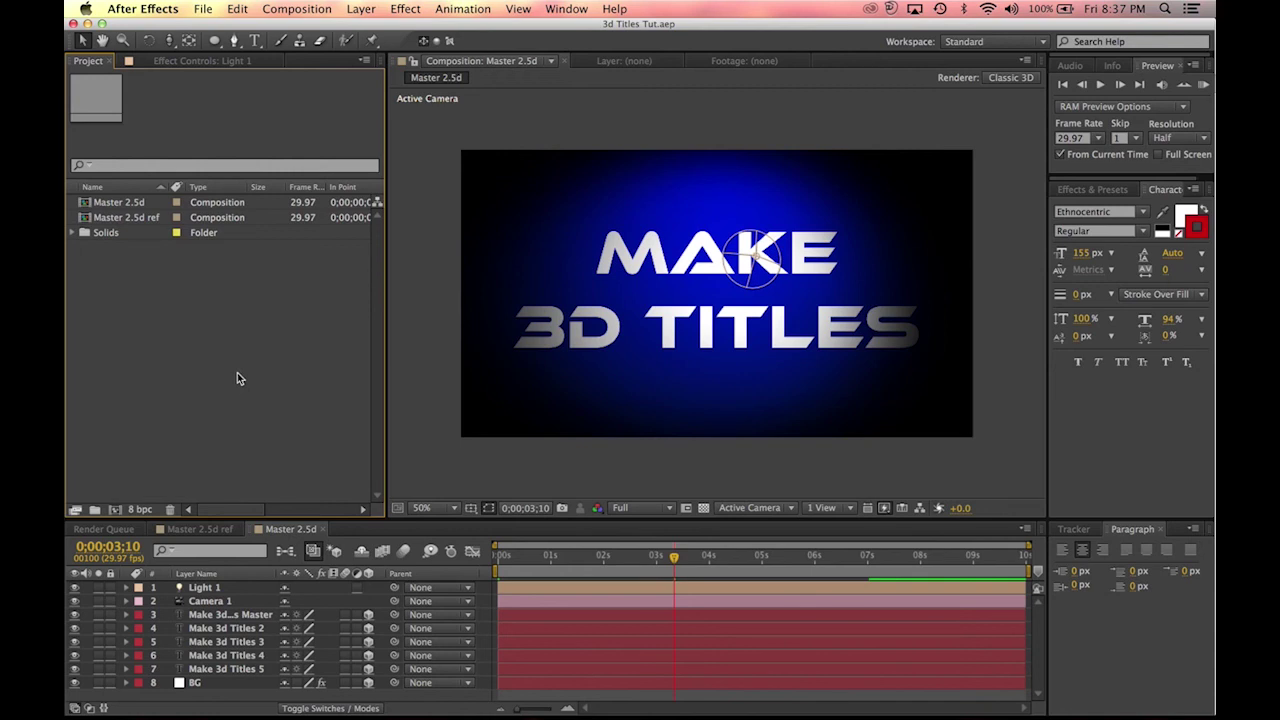
left_click(297, 9)
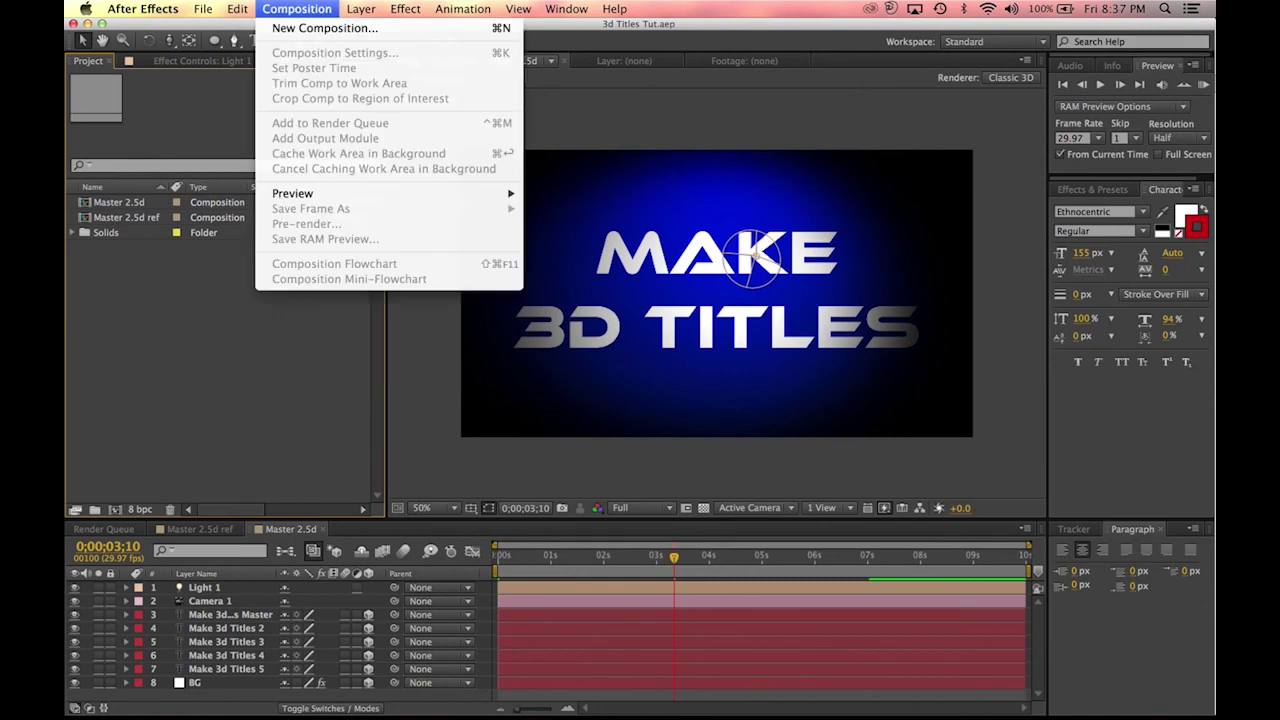
left_click(302, 28)
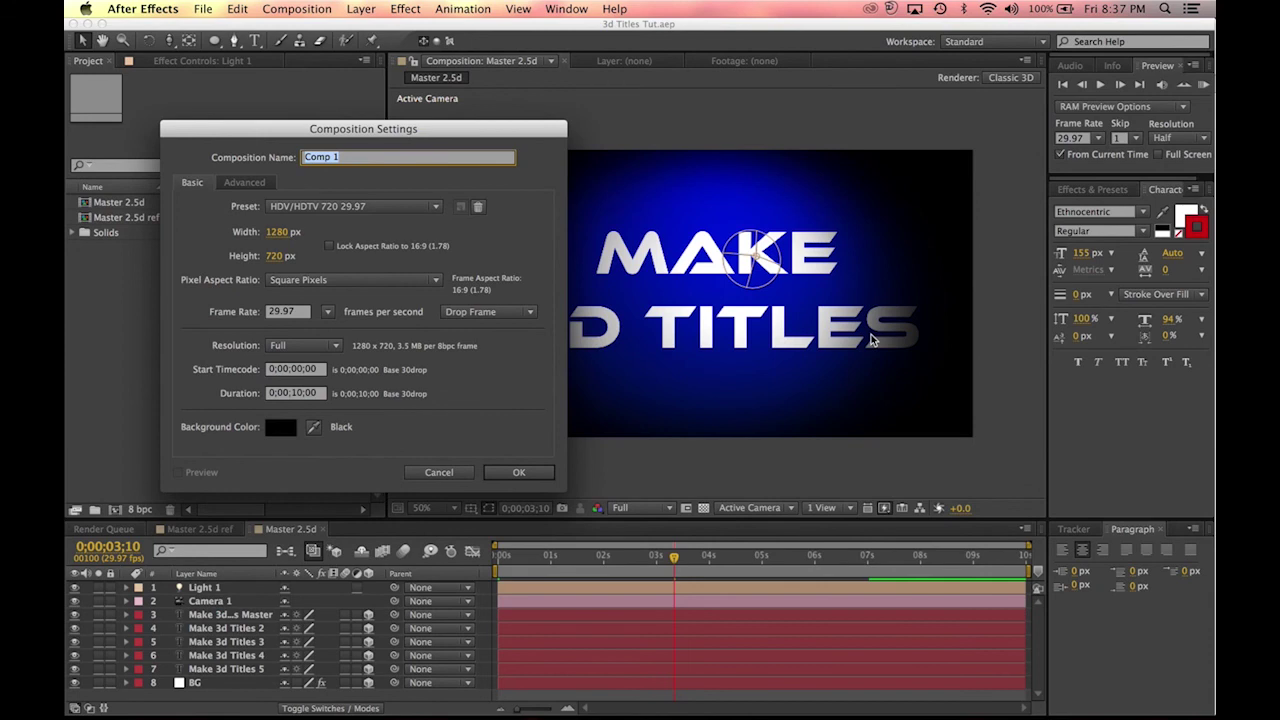
type("Master Raytrace")
left_click(516, 470)
left_click_drag(509, 556, 982, 558)
key("Home")
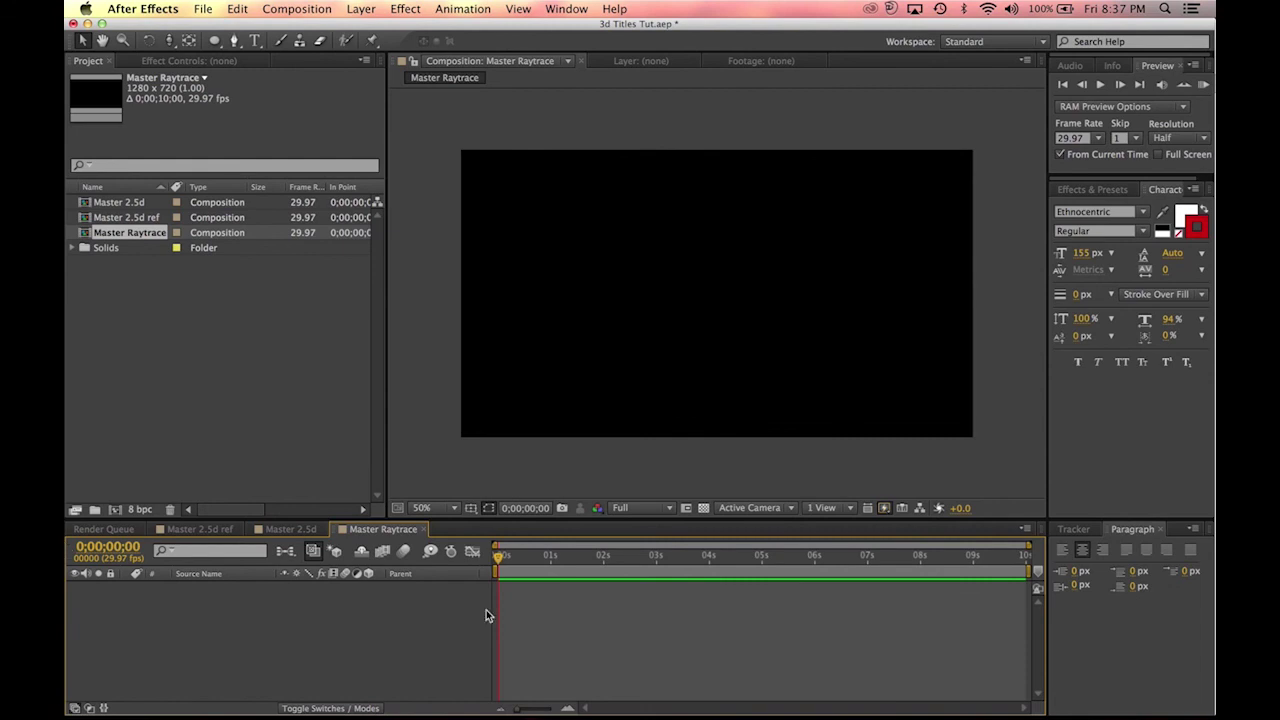
Step: Add a white 1280 x 720 solid layer to the Master Raytrace composition
left_click(358, 9)
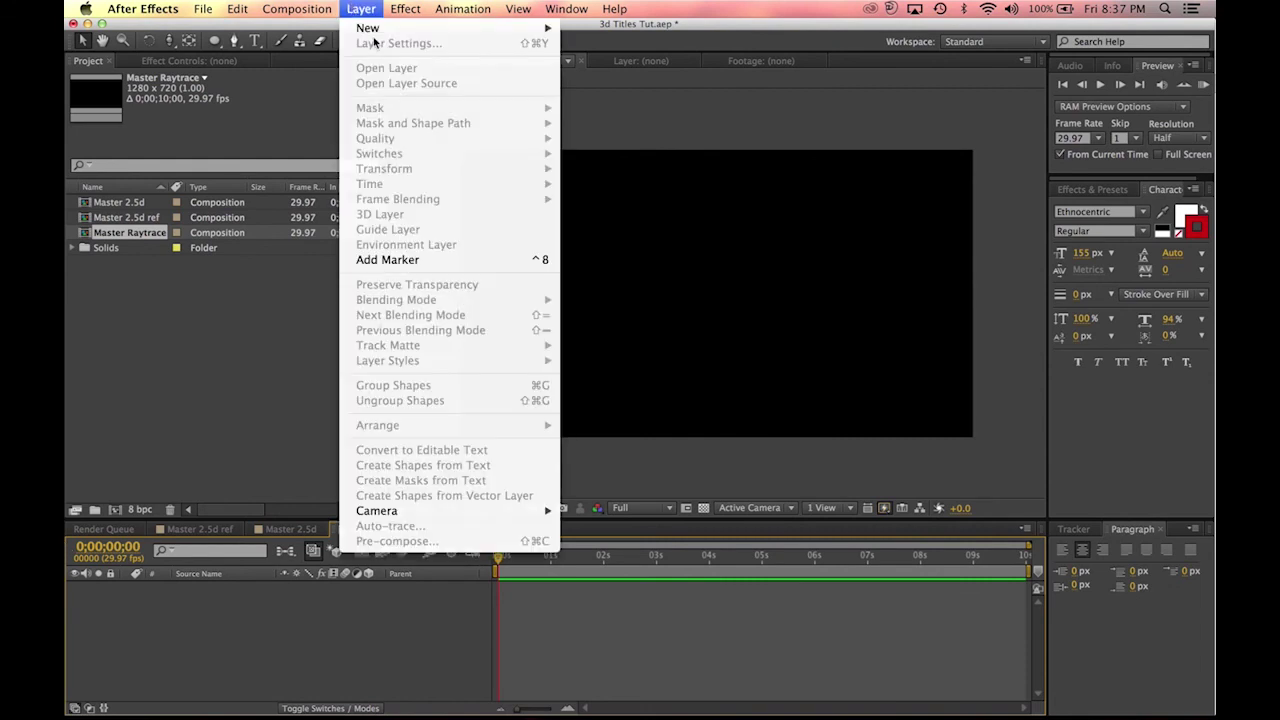
mouse_move(370, 27)
left_click(681, 47)
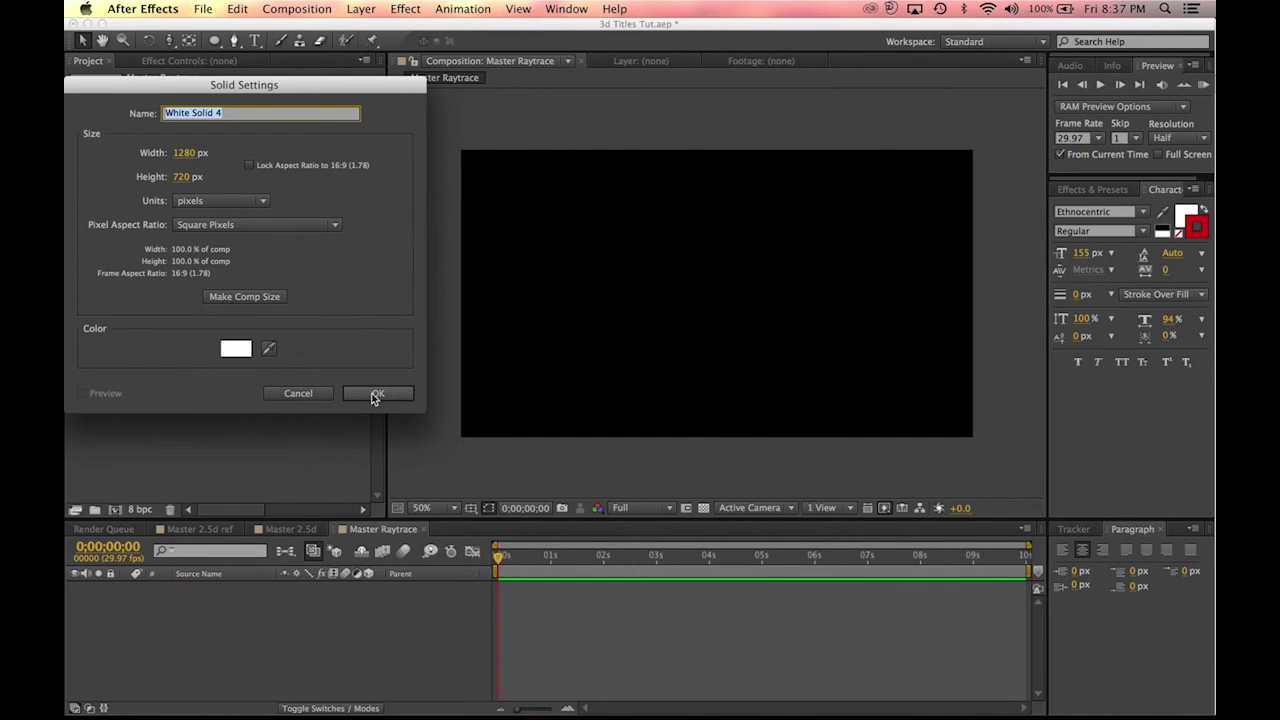
left_click(376, 395)
Step: Copy the BG layer from the Master 2.5d composition and paste it into Master Raytrace
left_click(292, 529)
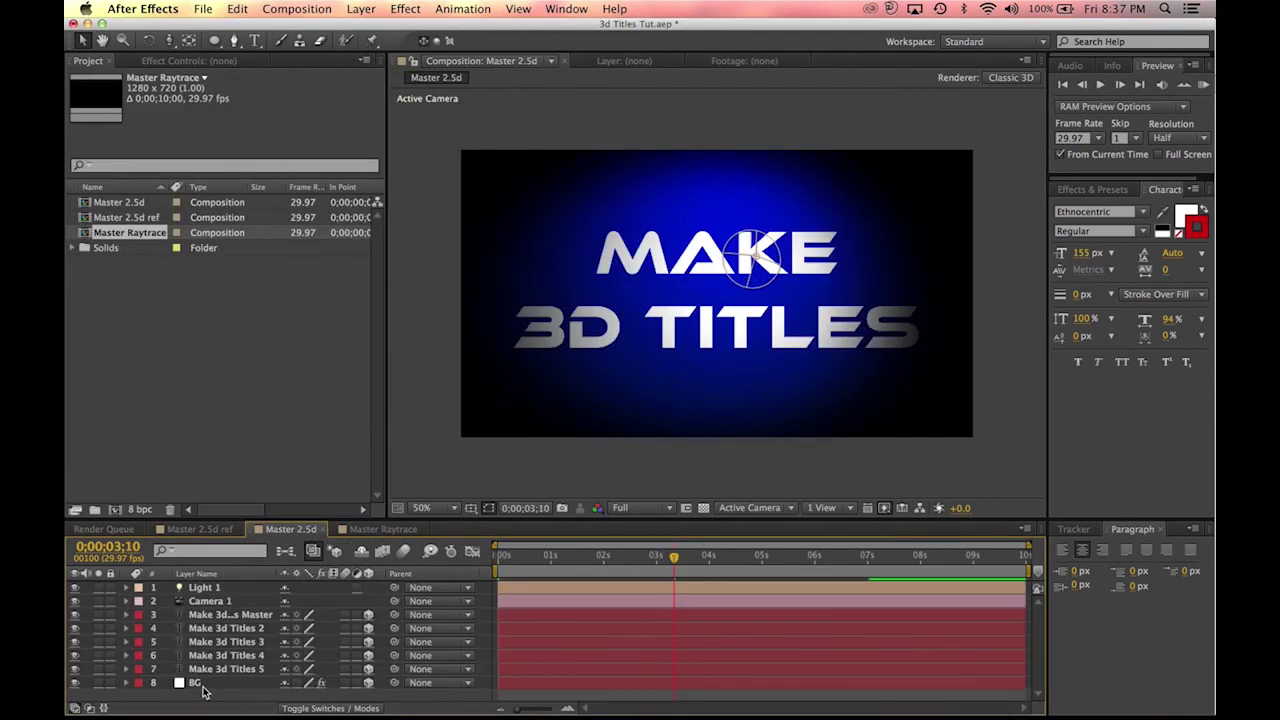
left_click(201, 685)
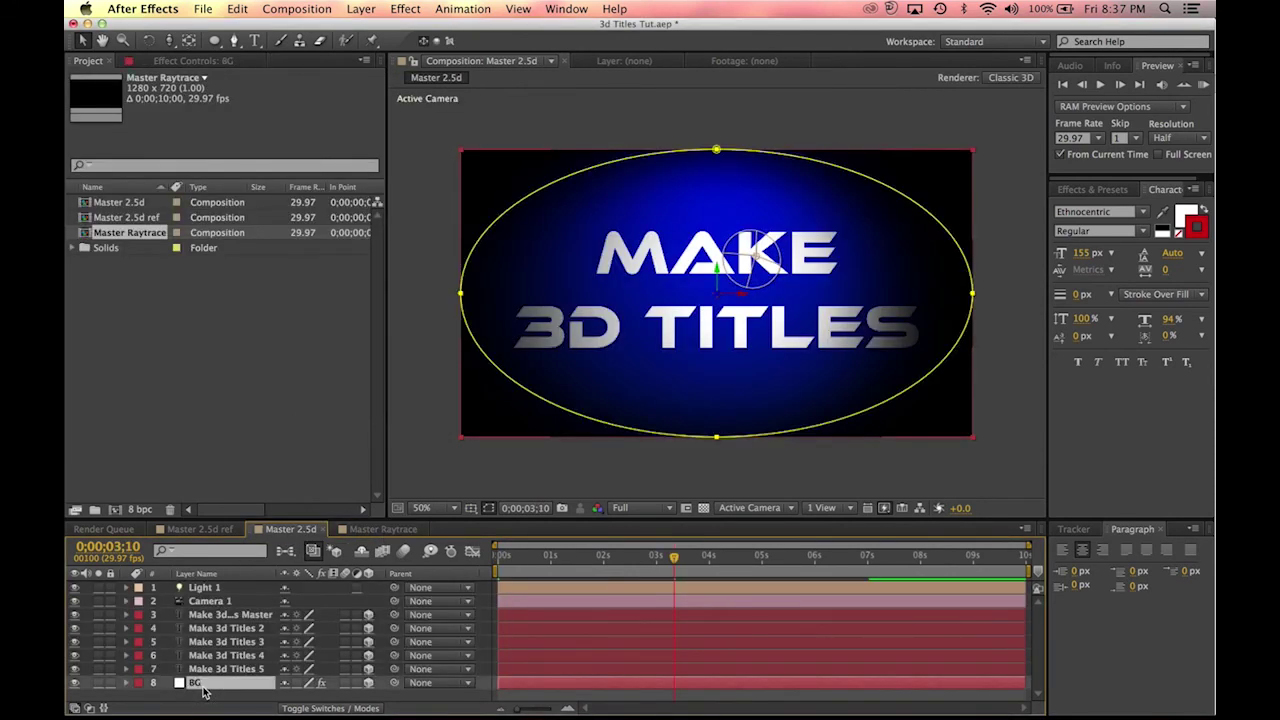
left_click(385, 529)
key("super+v")
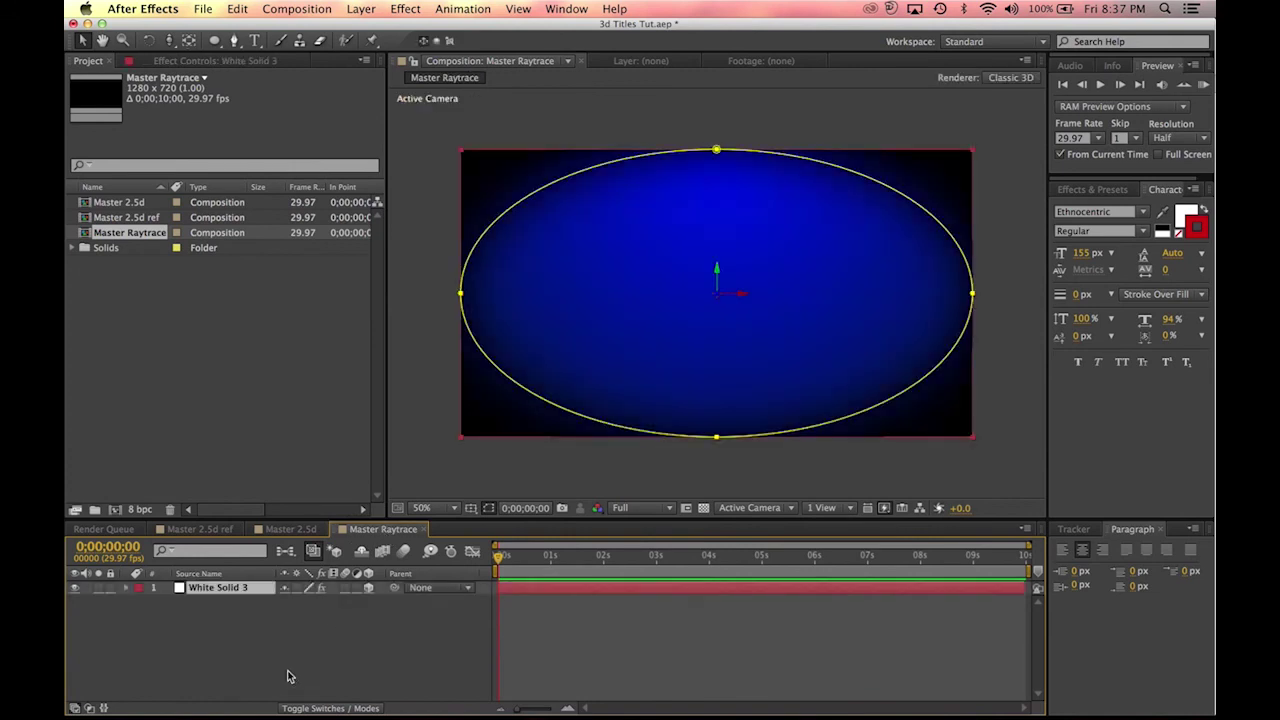
left_click(479, 692)
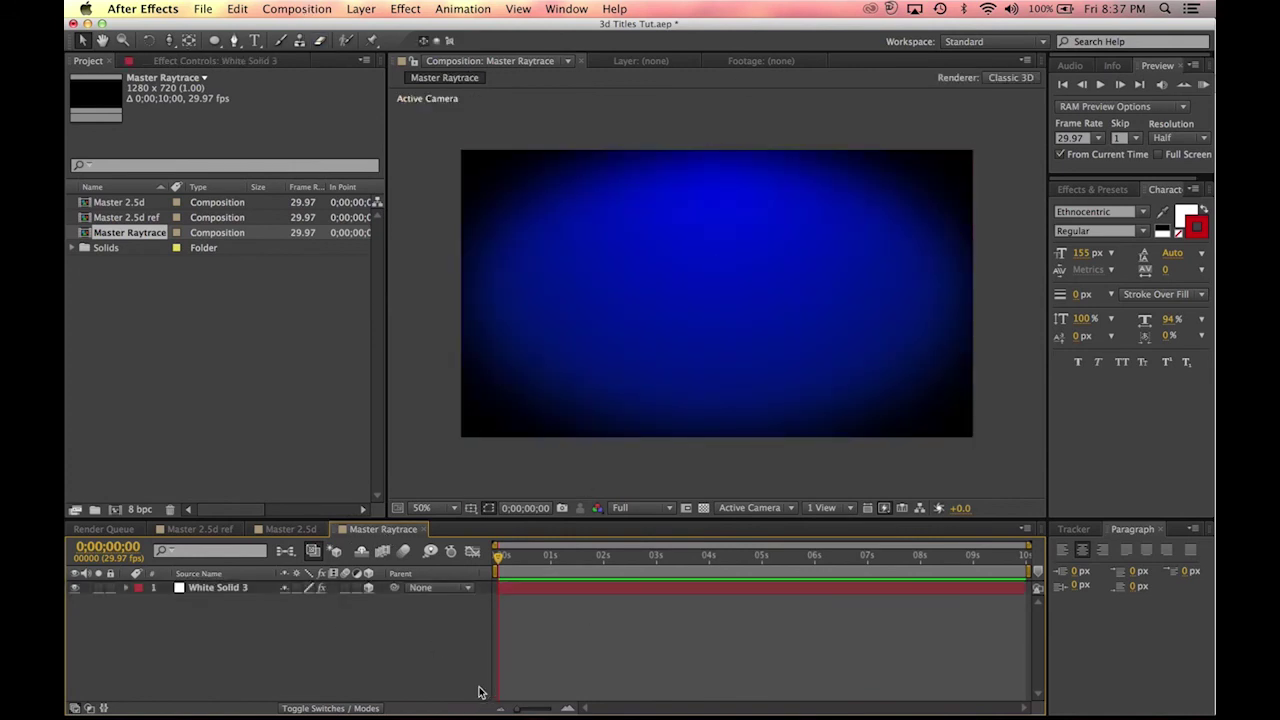
Step: Review the Mask Feather value and the Ramp effect settings of the White Solid 3 background layer
left_click(201, 586)
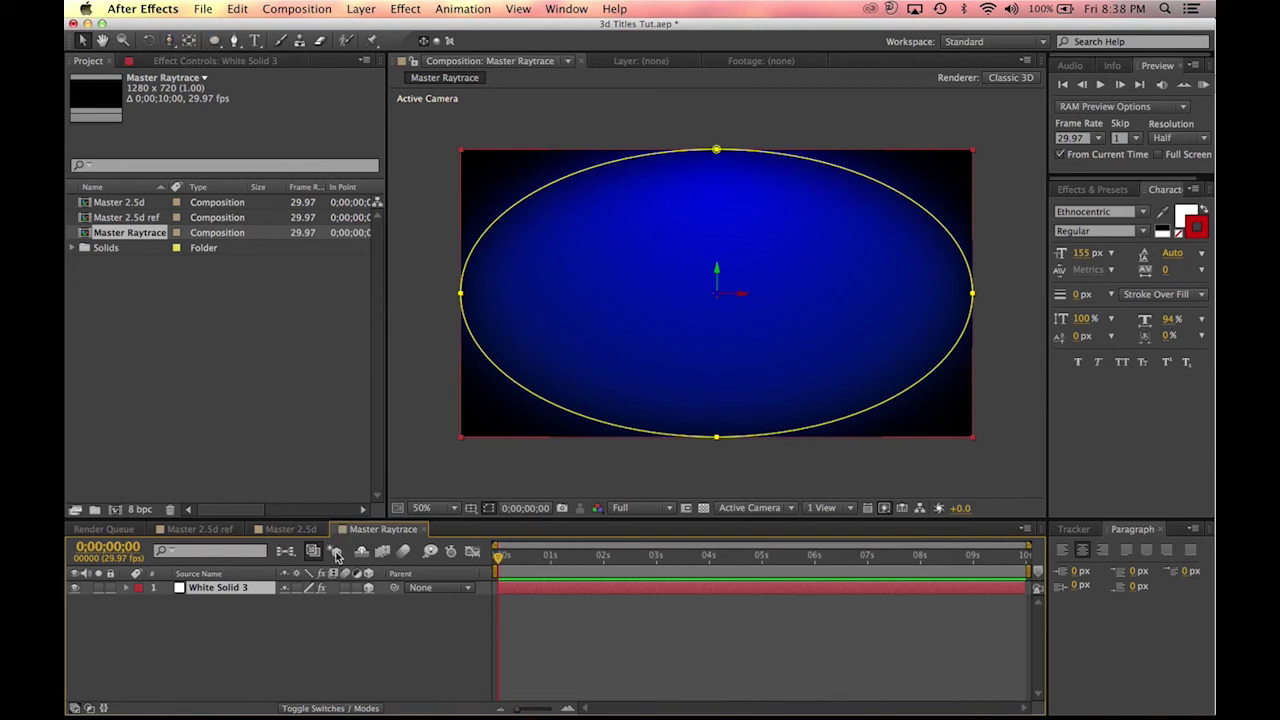
key("f")
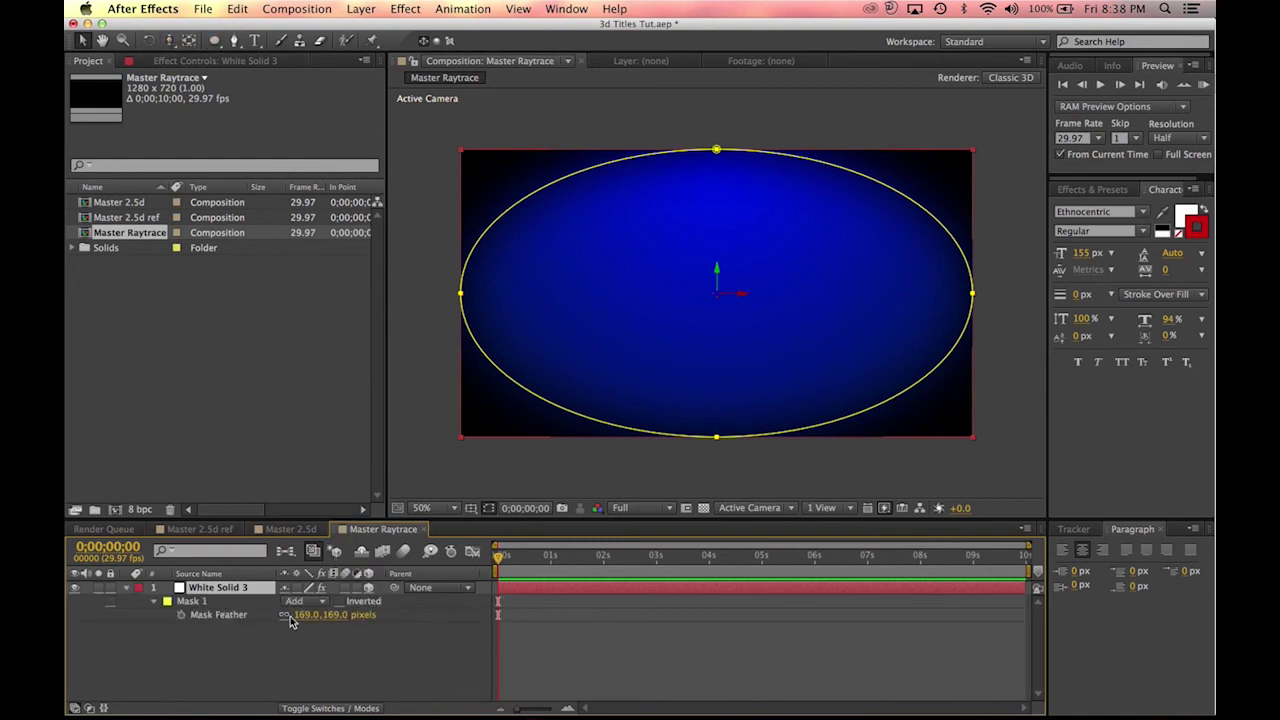
left_click(554, 665)
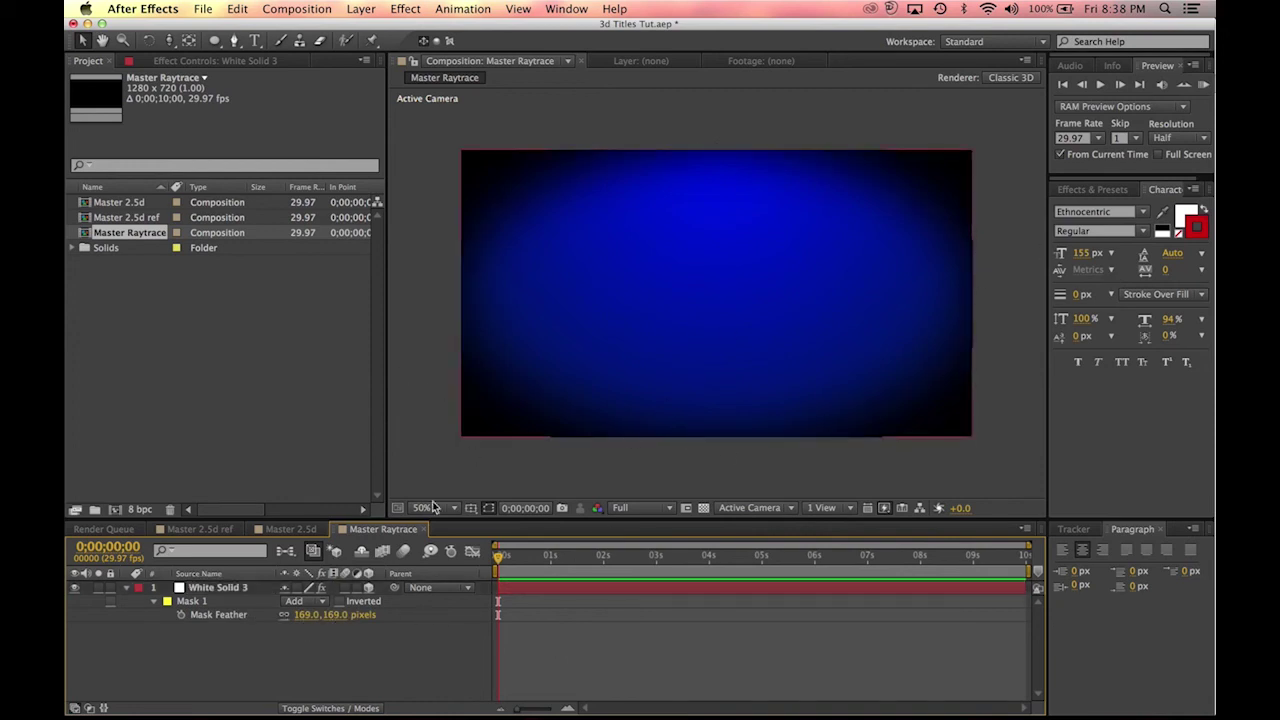
left_click(201, 592)
left_click(238, 62)
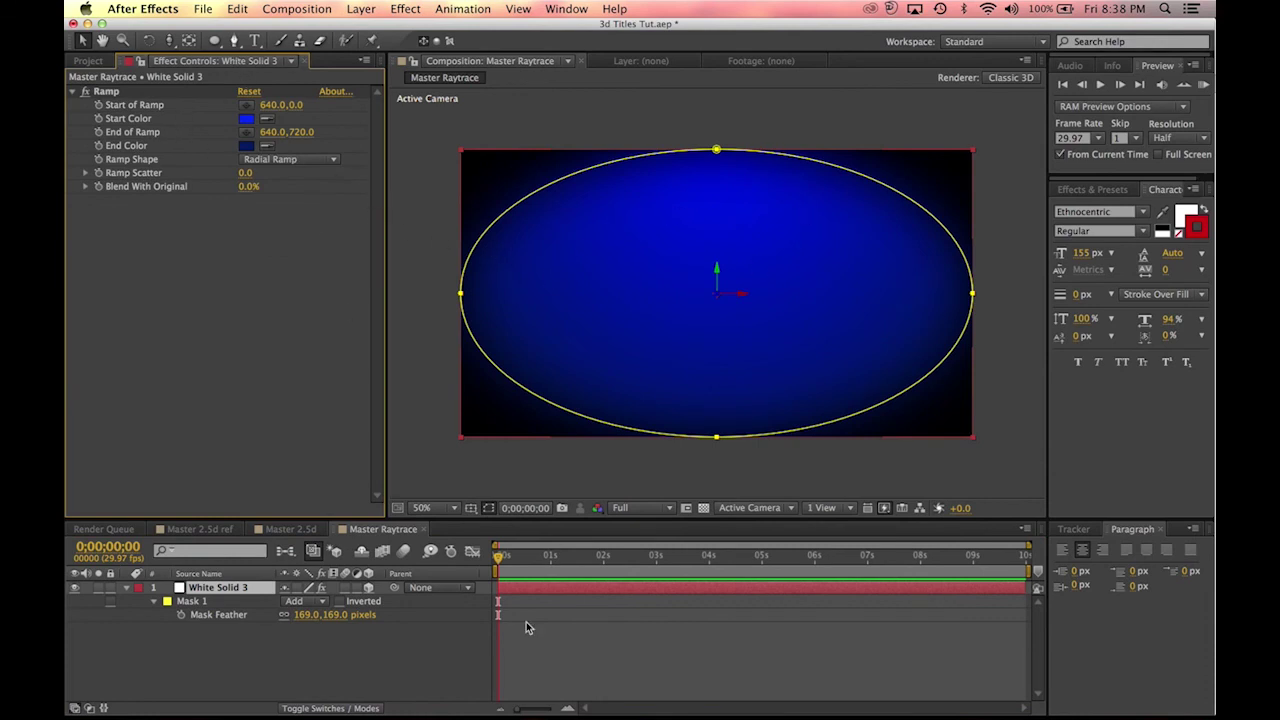
left_click(392, 678)
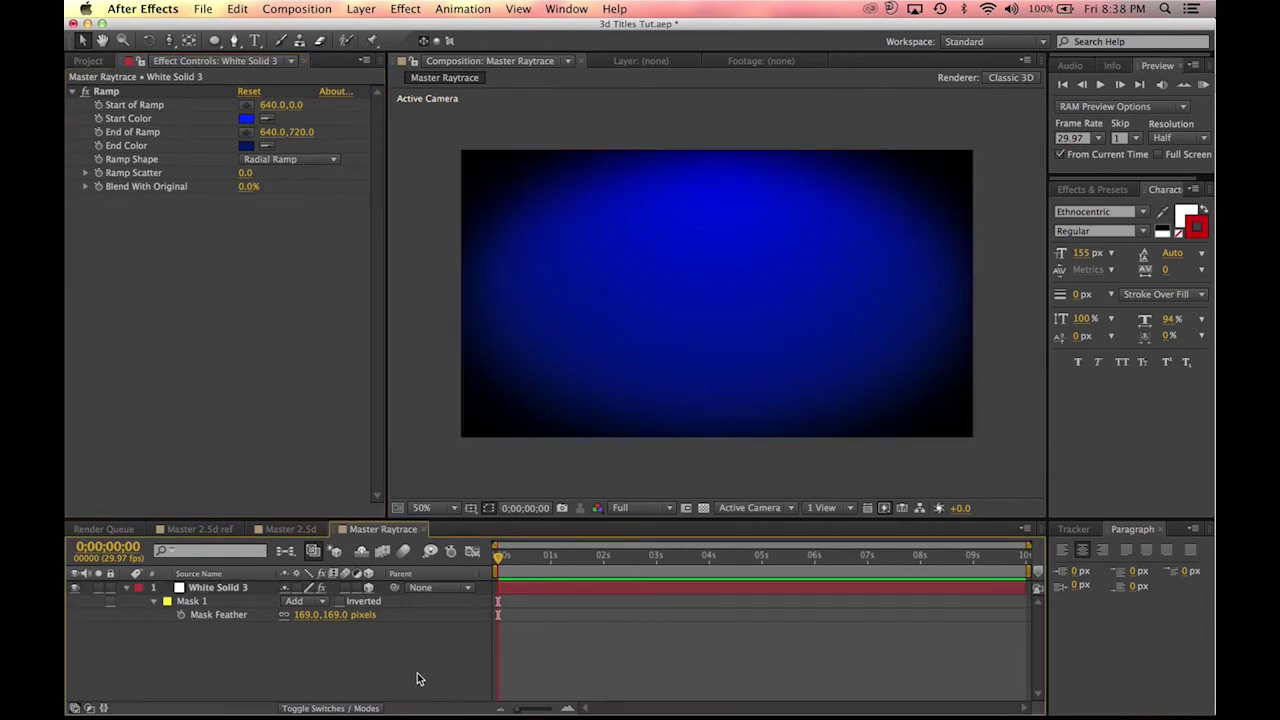
Step: Add a text layer reading "MAKE" on the first line and "3D TITLES" on the second
left_click(362, 9)
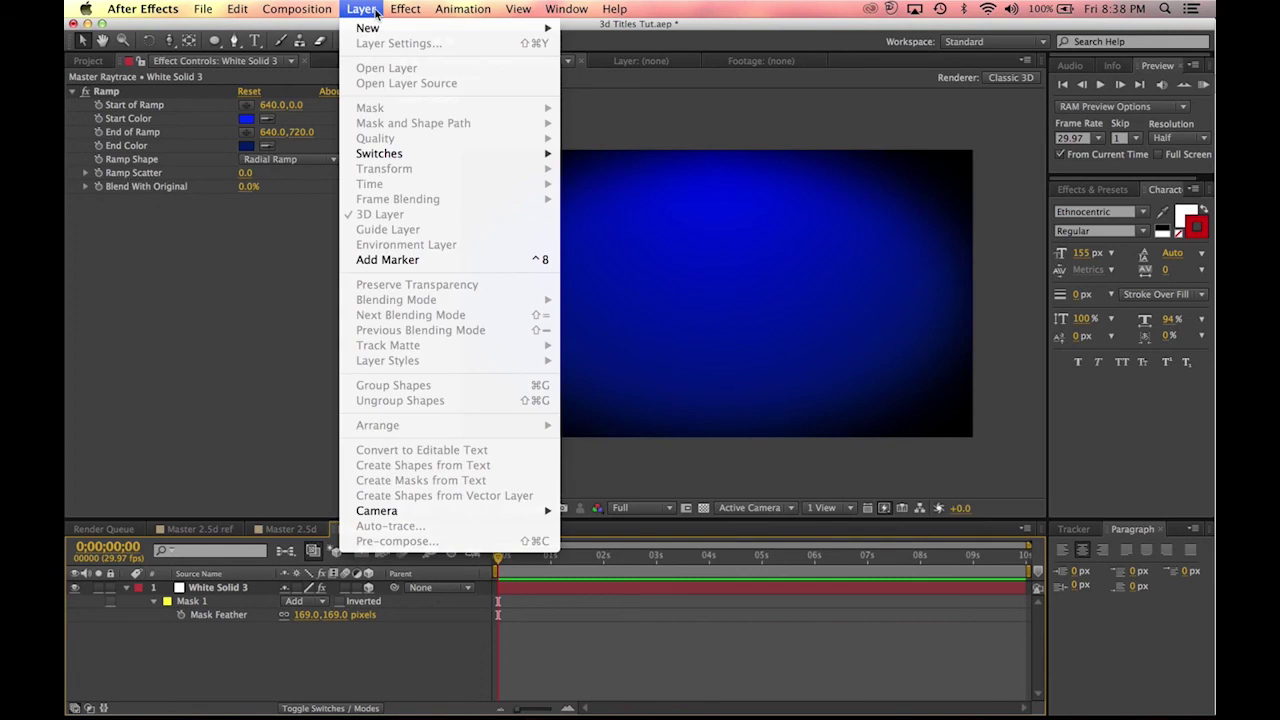
mouse_move(377, 29)
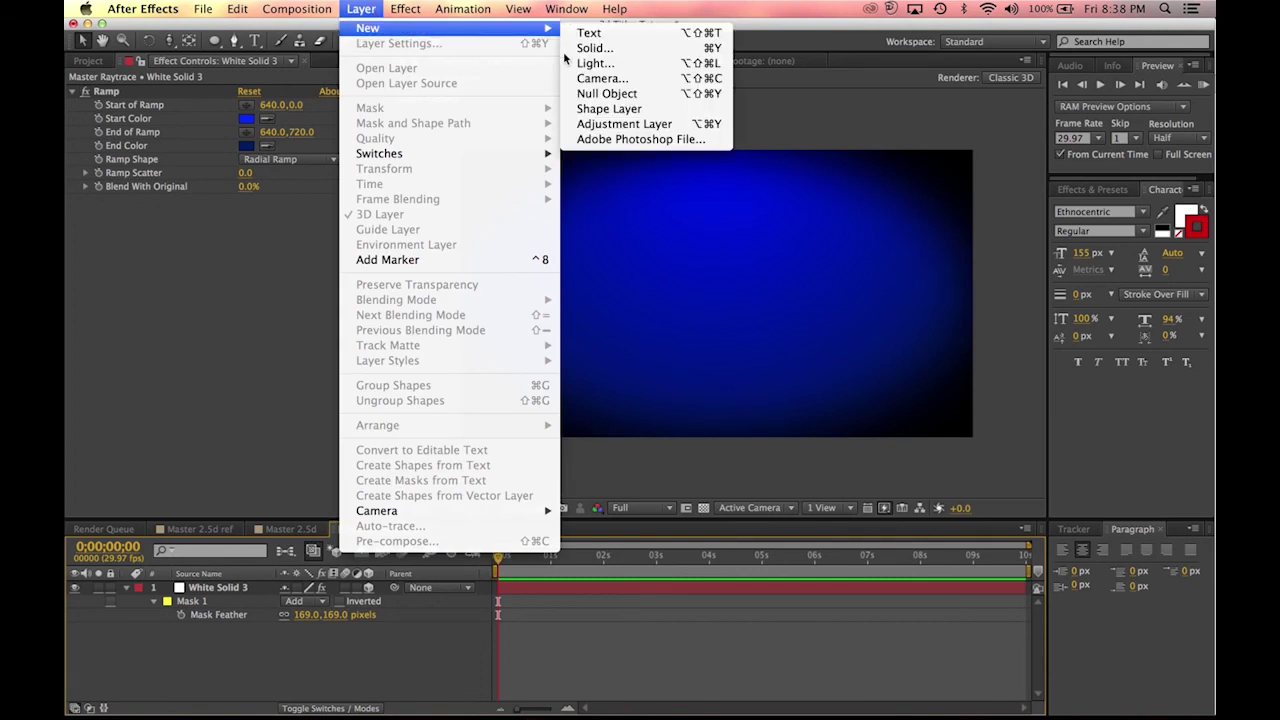
left_click(609, 36)
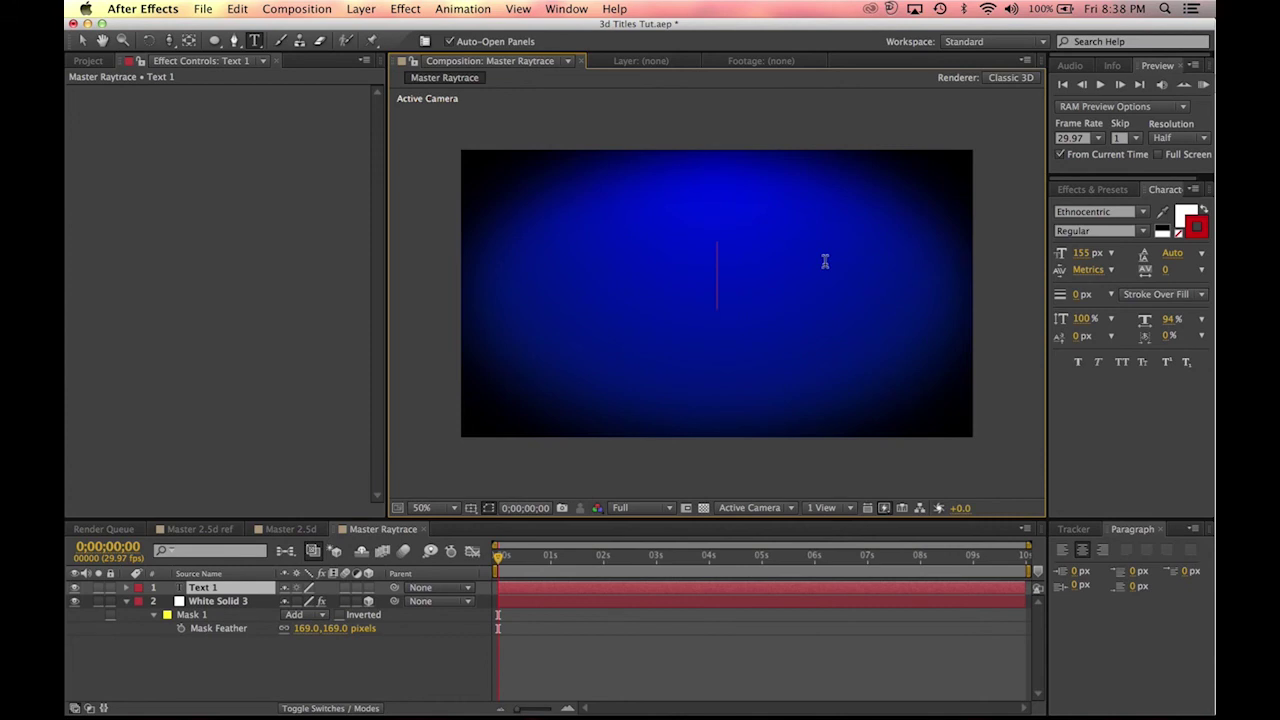
type("MAKE")
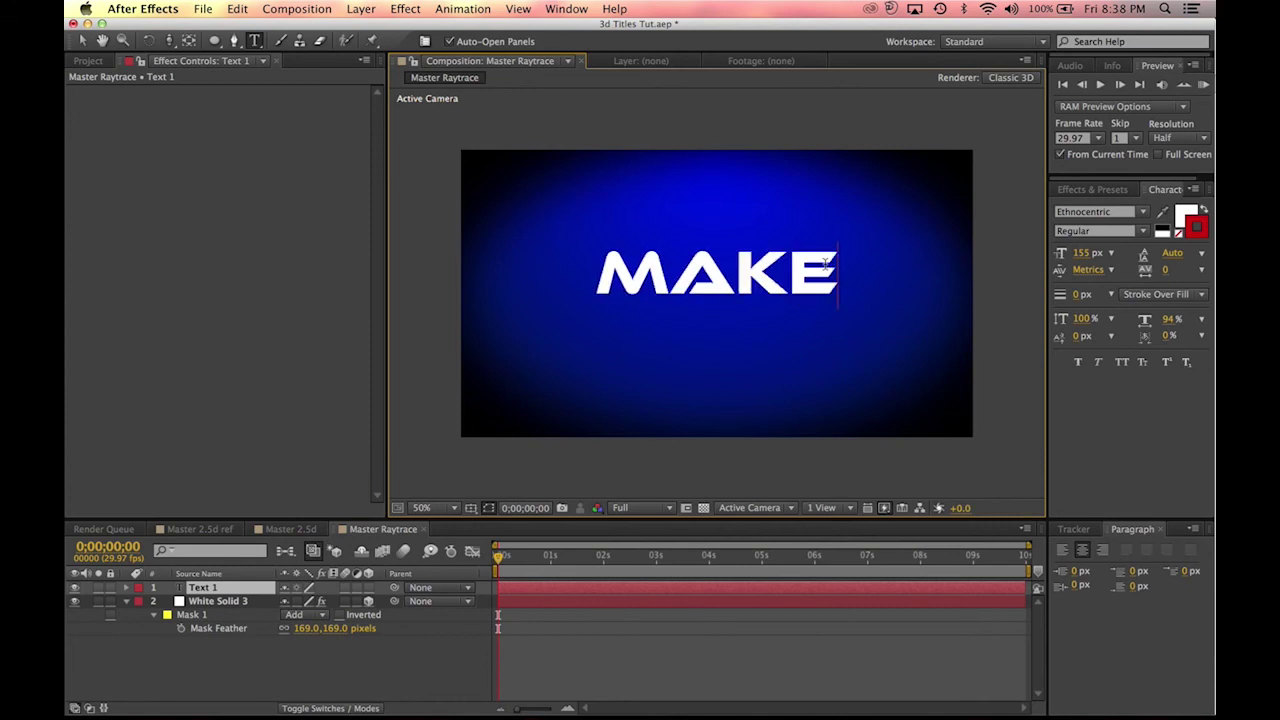
key("Return")
type("3D ")
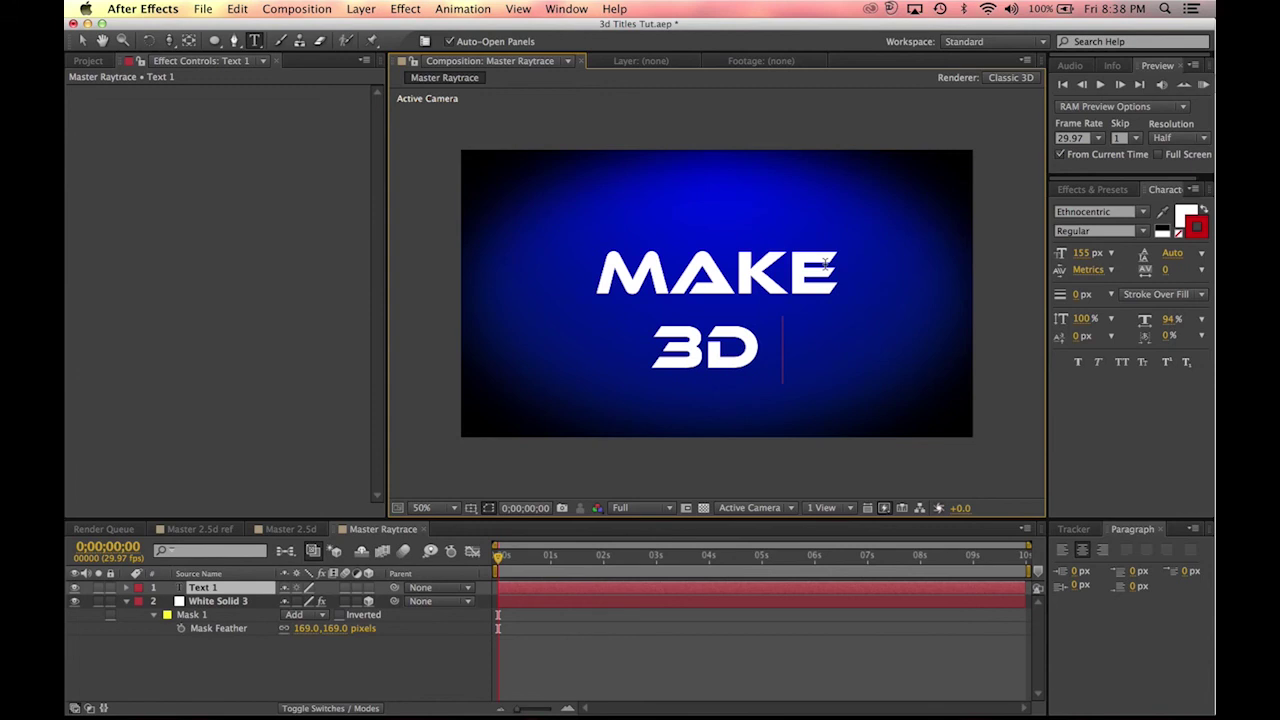
type("TITLES")
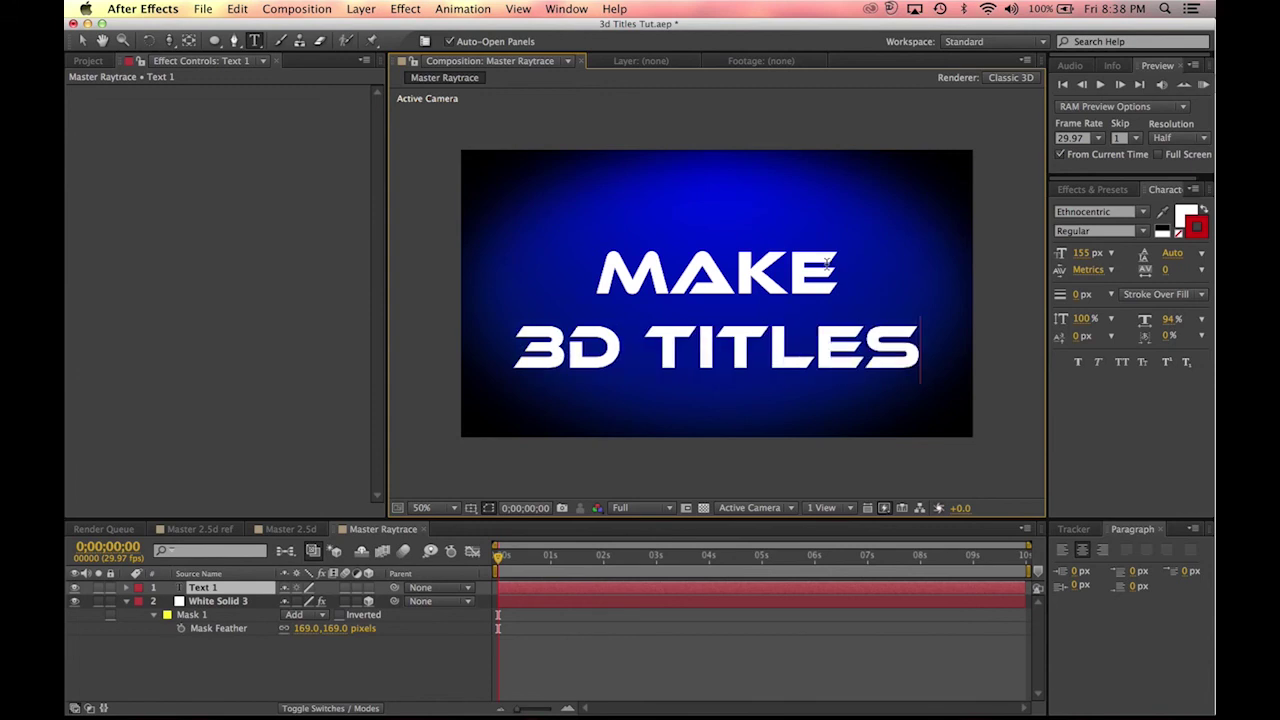
left_click(82, 40)
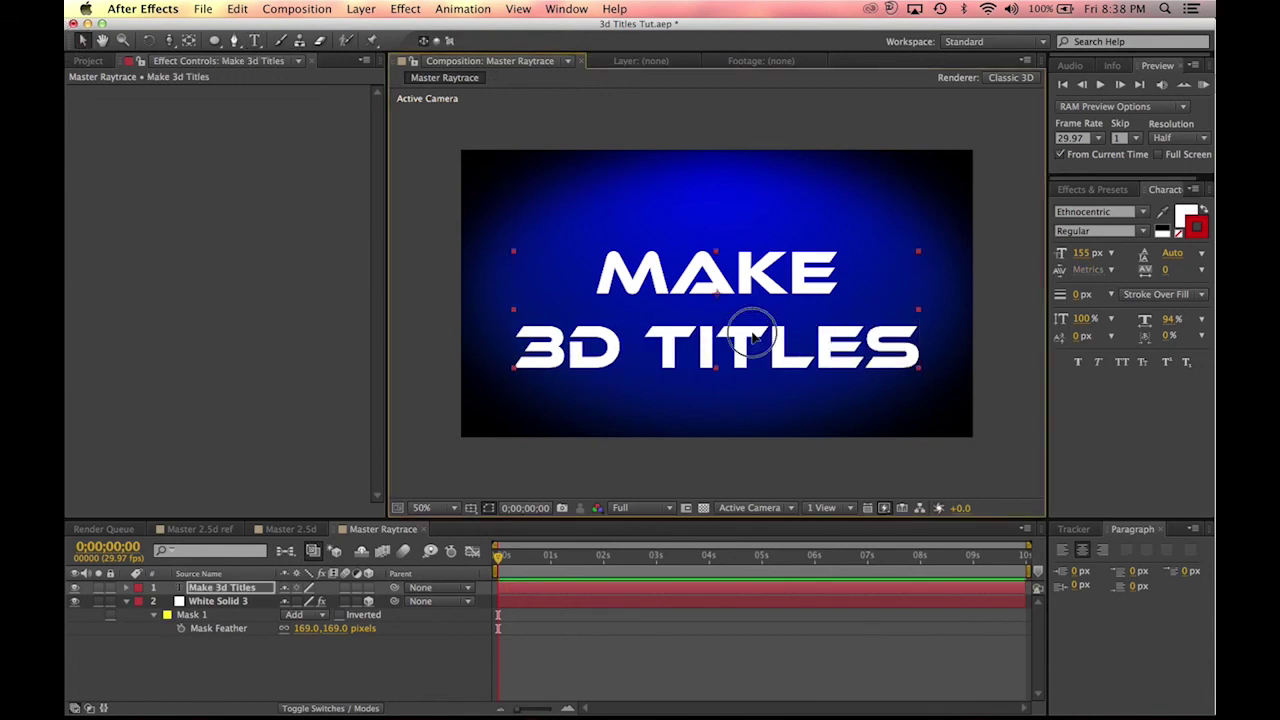
Step: Move the Make 3d Titles text slightly upward so it sits vertically centred in the frame
left_click_drag(752, 354, 755, 338)
key("period")
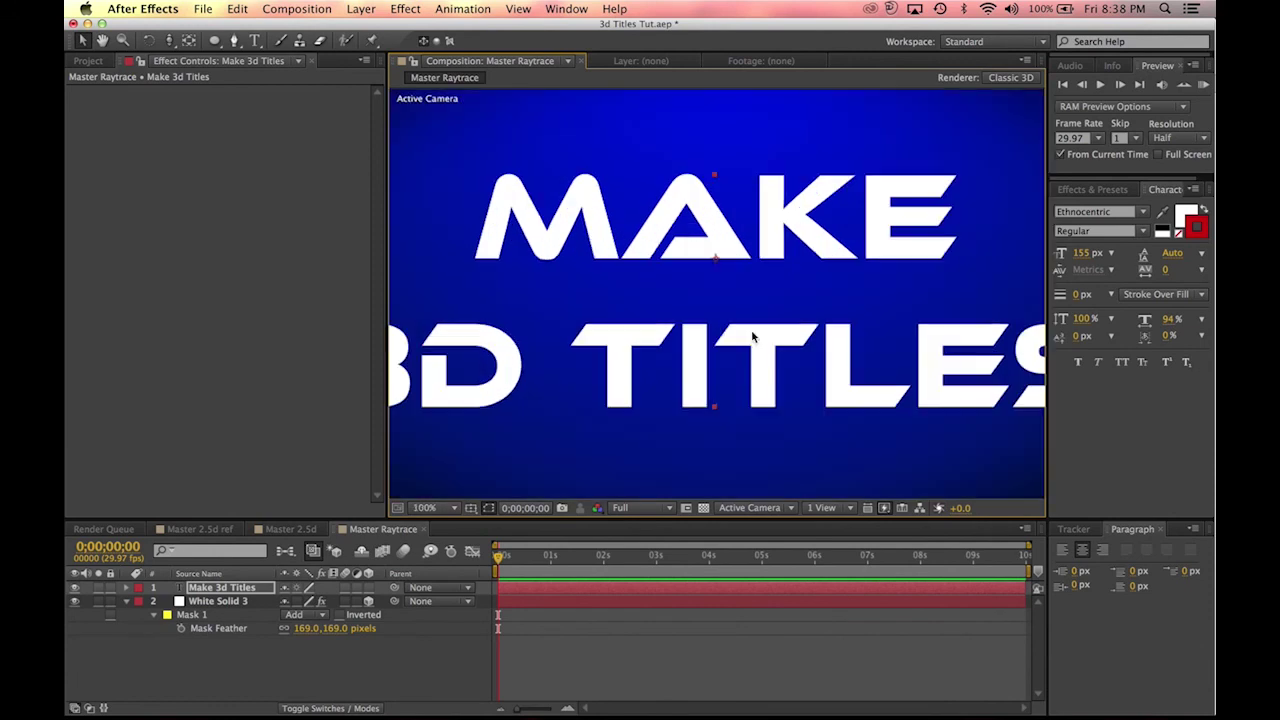
scroll(752, 336, "down", 4)
scroll(752, 336, "up", 1)
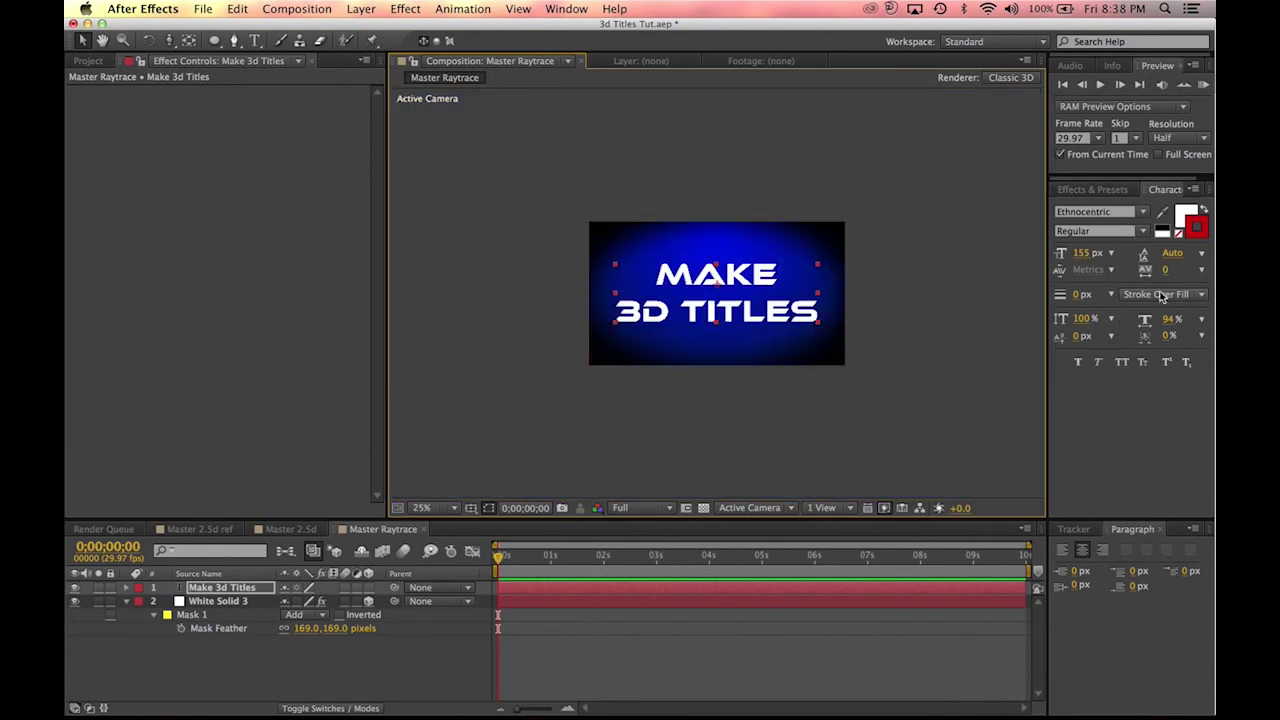
scroll(729, 277, "up", 6)
scroll(729, 277, "down", 4)
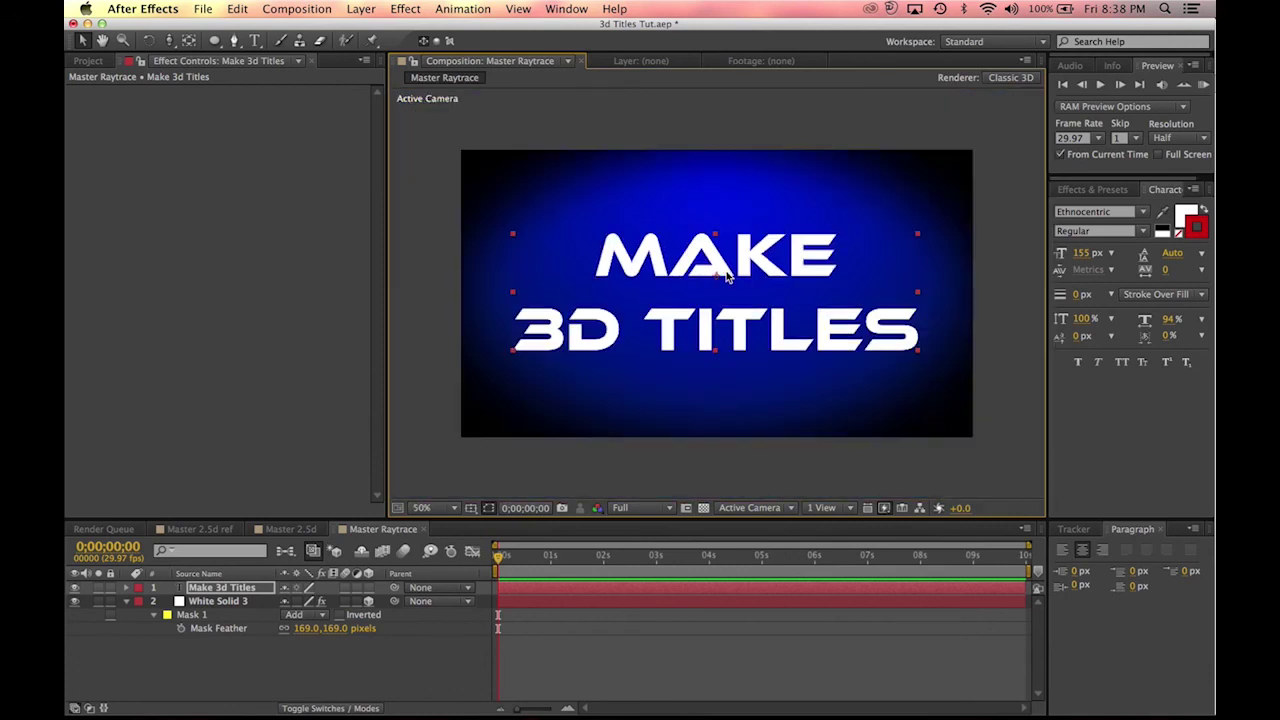
Step: Deselect the title, enlarge the composition viewer by shrinking the neighbouring timeline and effect areas, and save the project
left_click(597, 463)
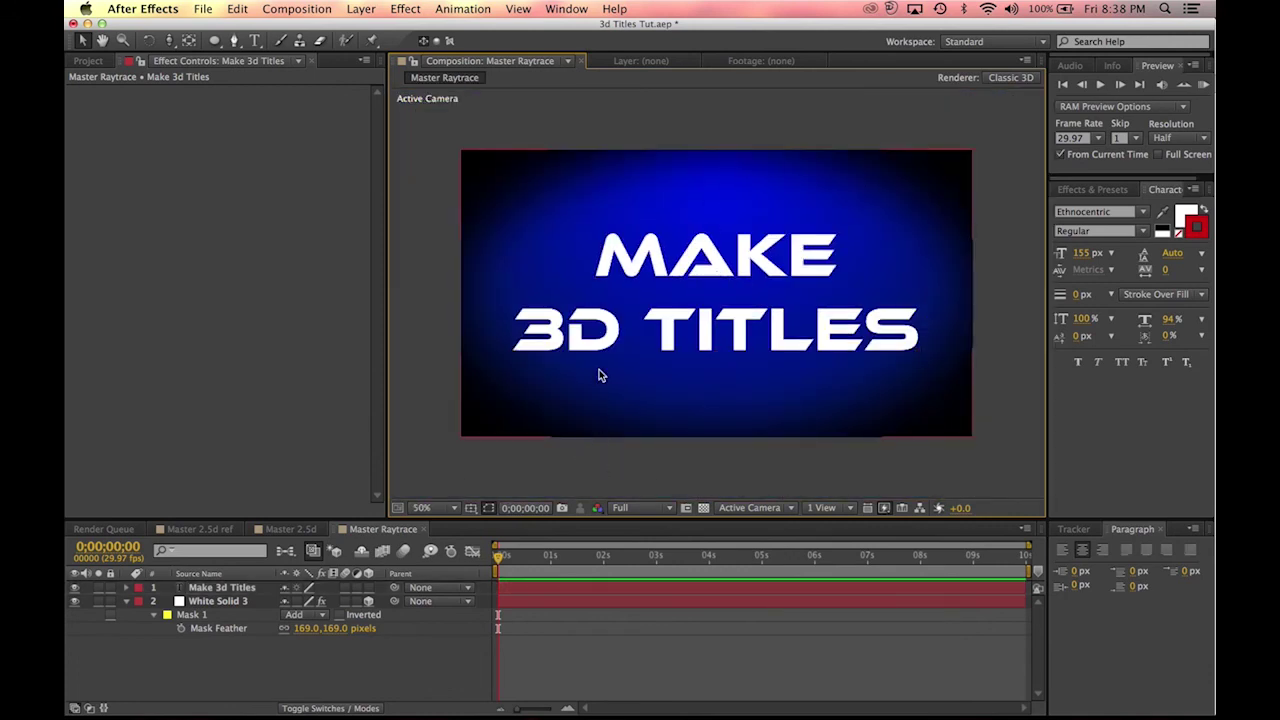
left_click_drag(383, 527, 298, 584)
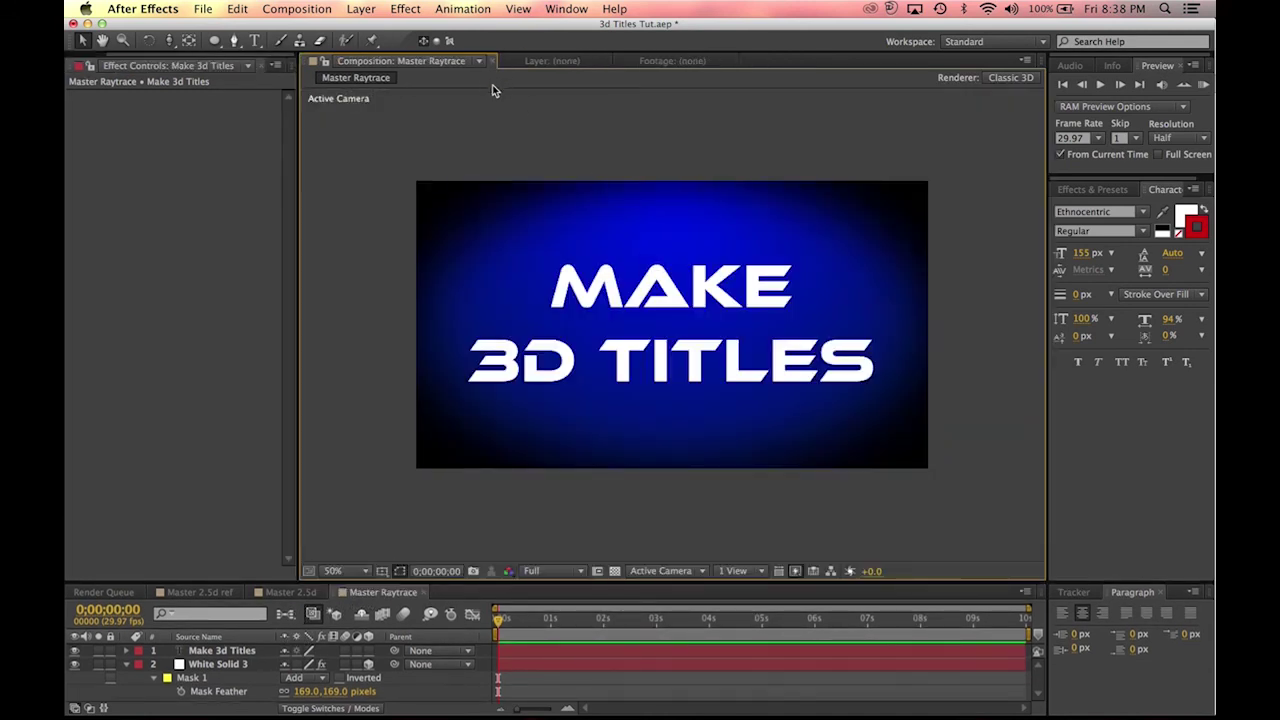
key("super+s")
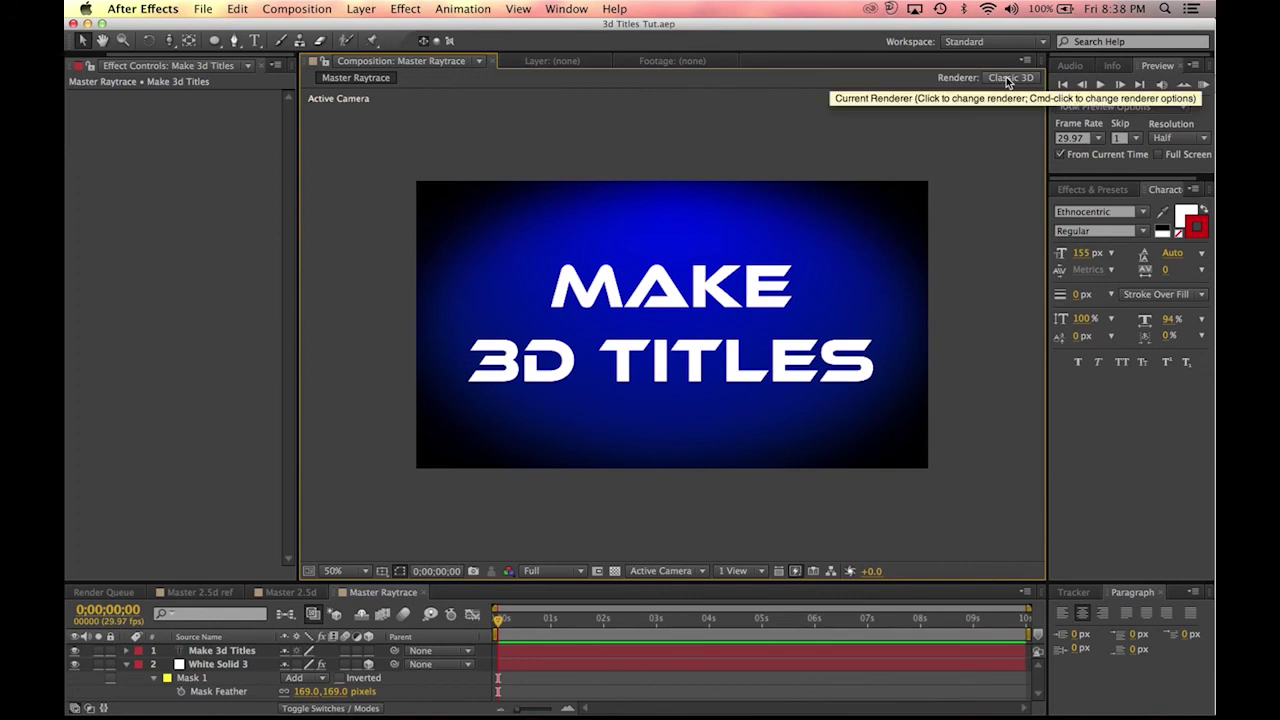
Step: Make the Make 3d Titles layer 3D, turn 3D off for White Solid 3, and collapse the solid's mask properties
left_click(368, 651)
left_click(369, 664)
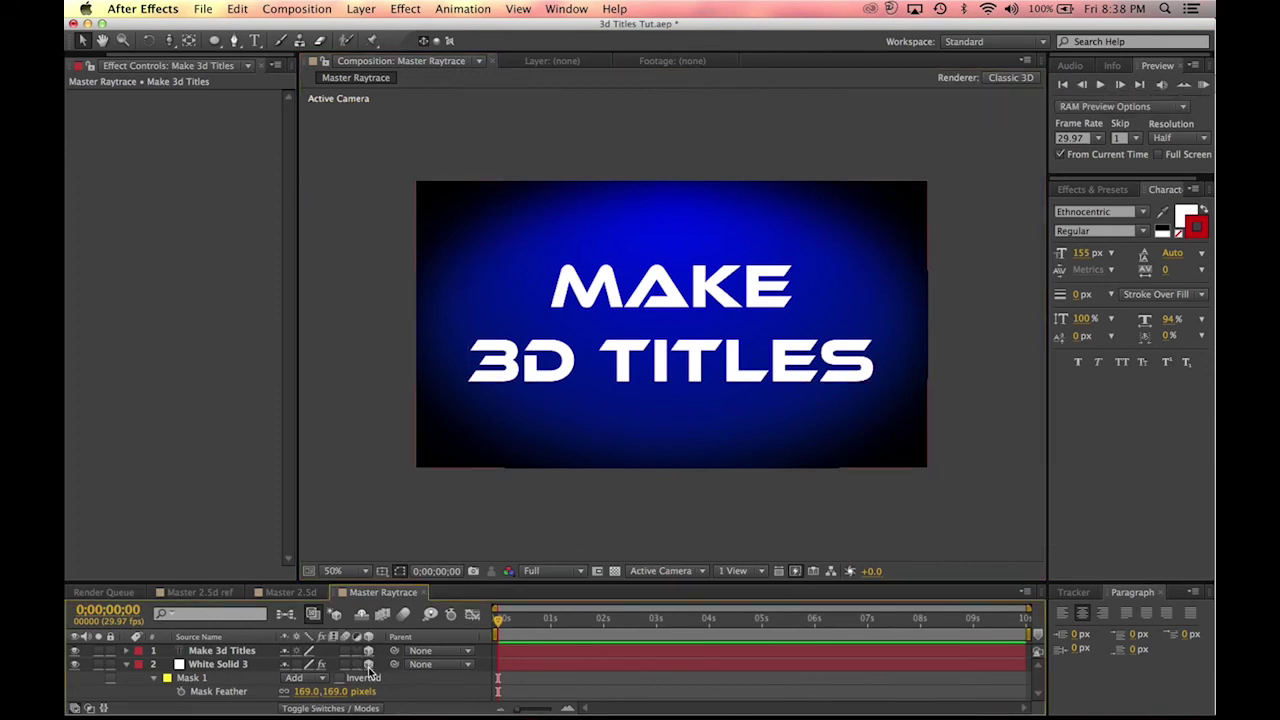
left_click(369, 665)
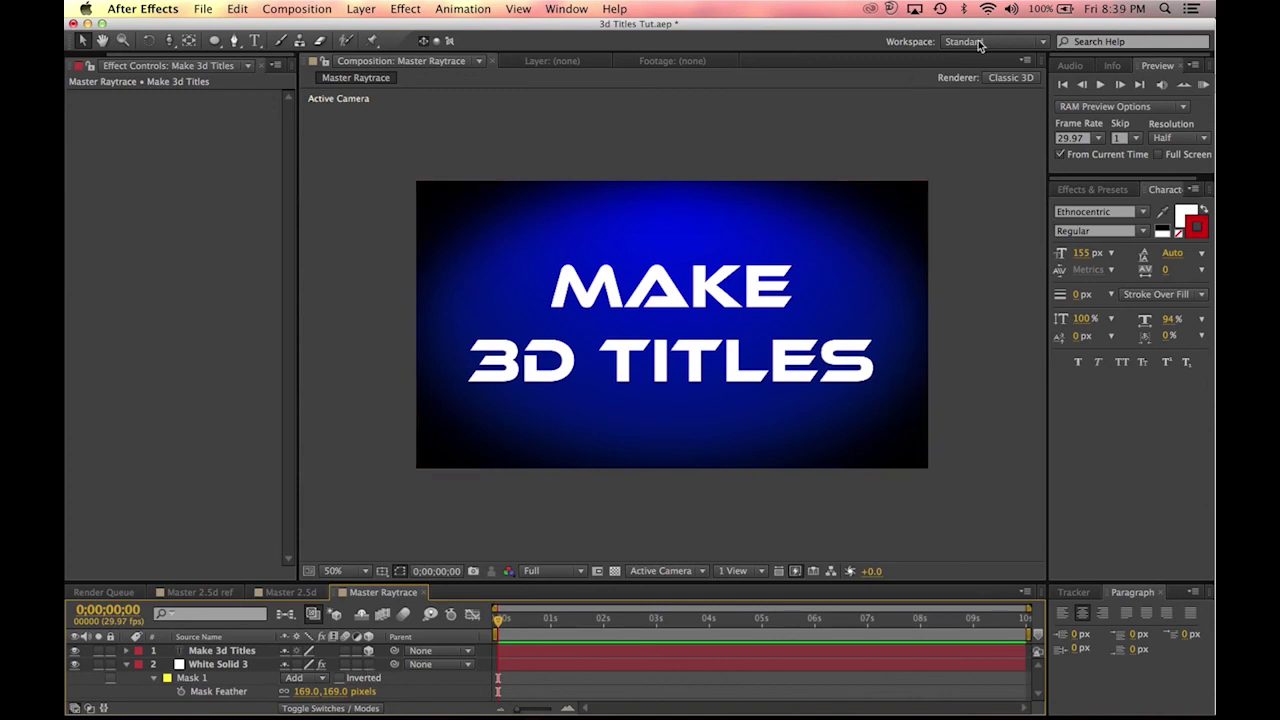
left_click(369, 651)
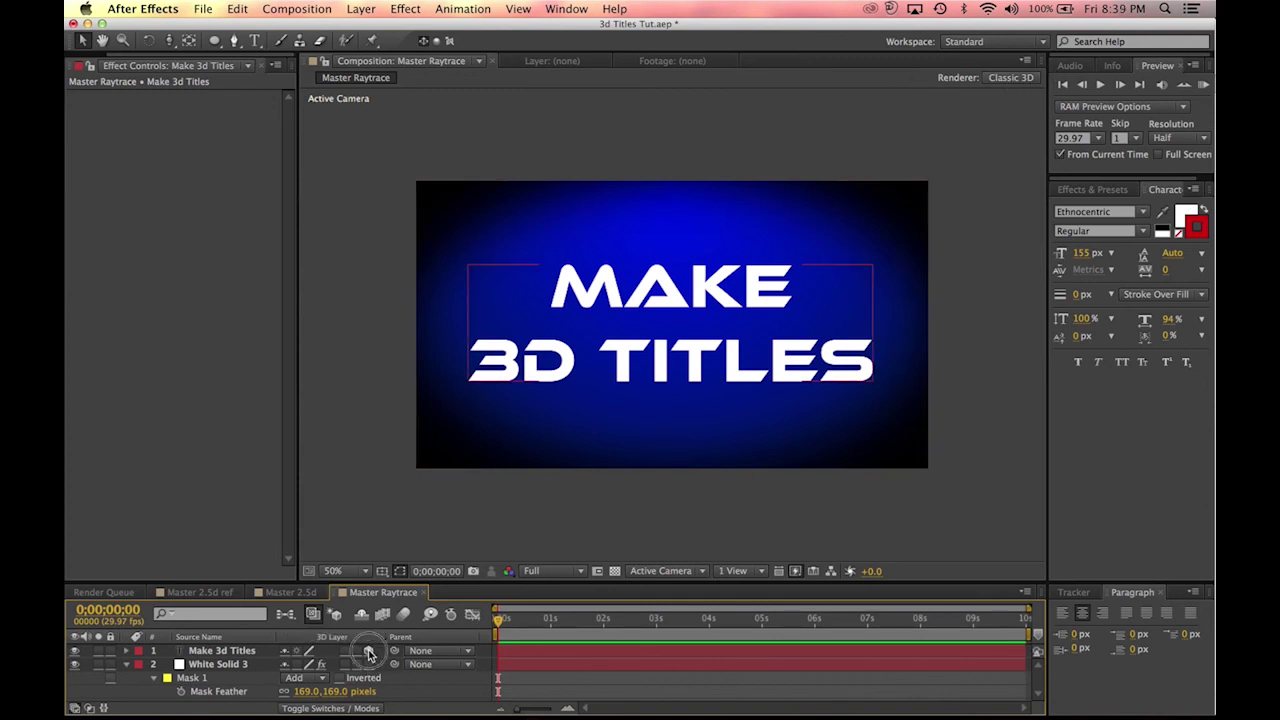
left_click(126, 665)
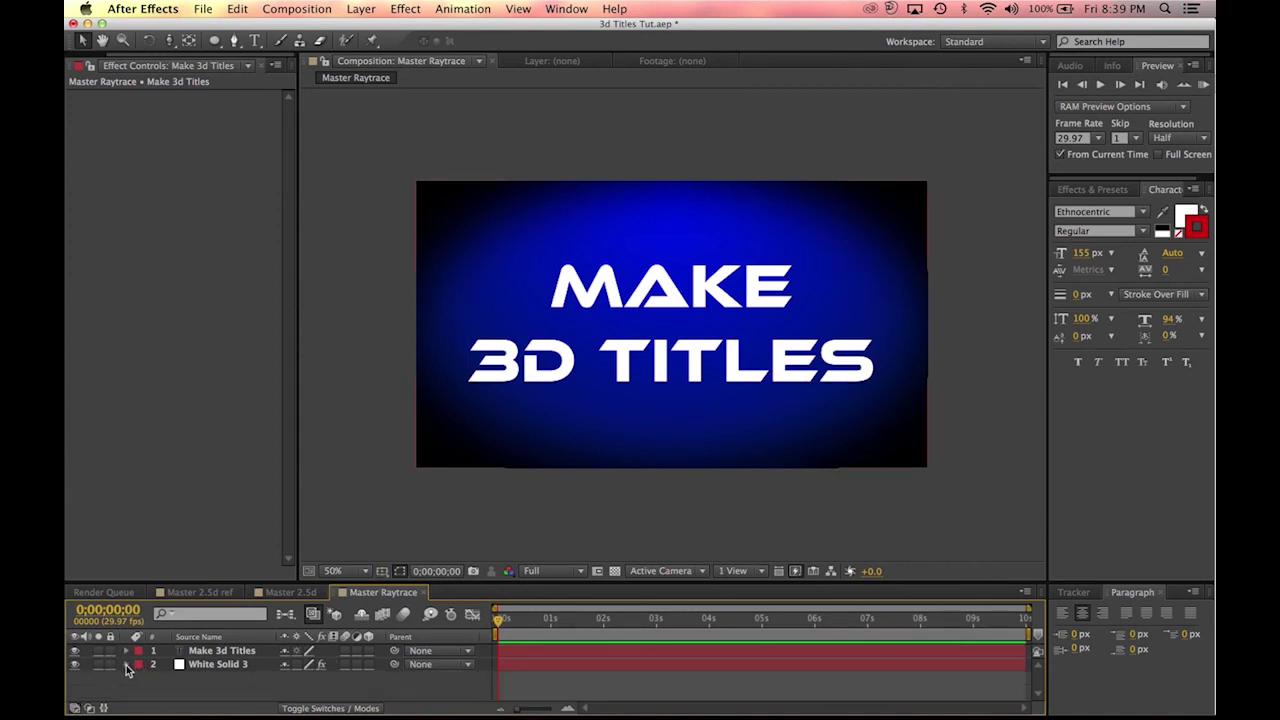
left_click(368, 651)
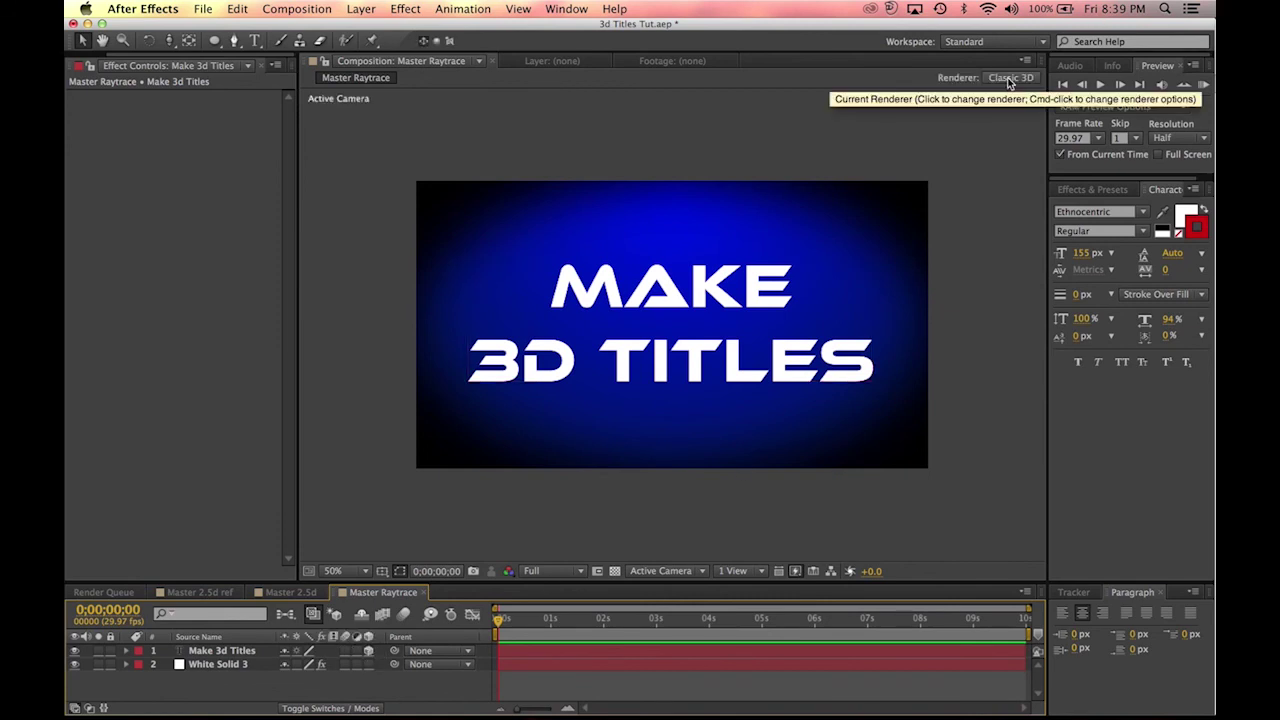
Step: Change the Master Raytrace composition's renderer to Ray-traced 3D and acknowledge the renderer alert
left_click(226, 653)
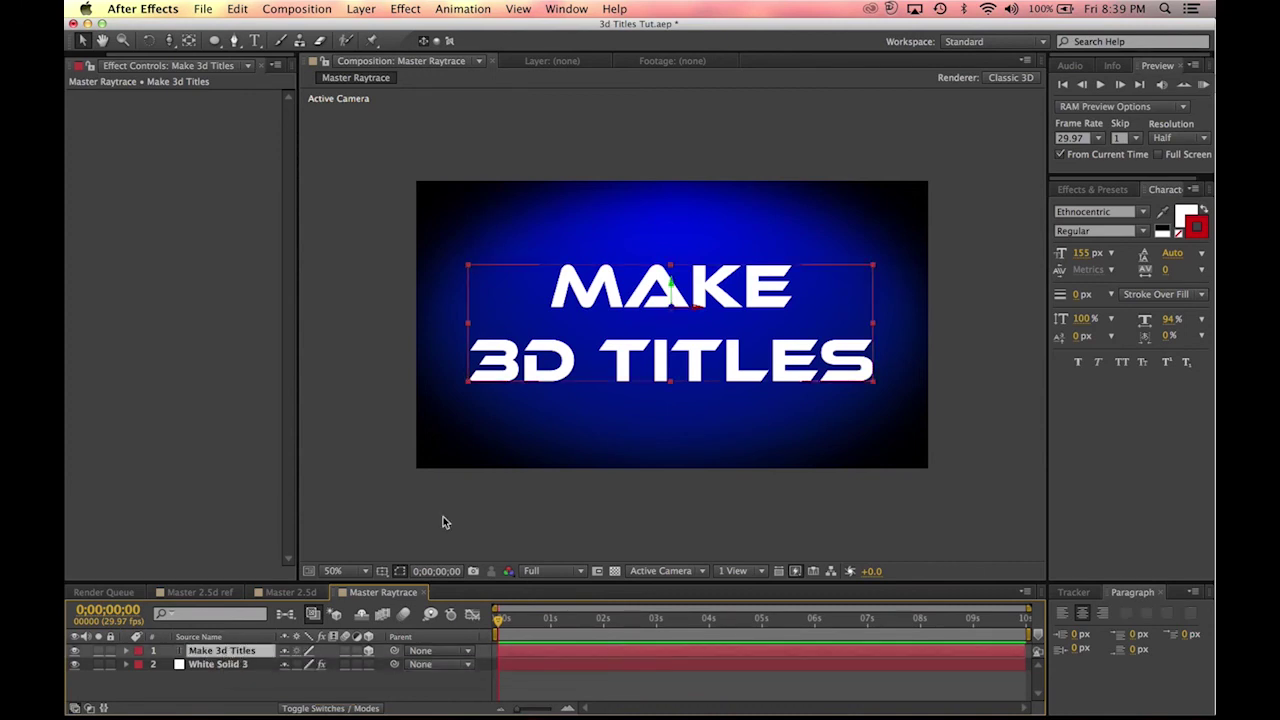
left_click(1011, 77)
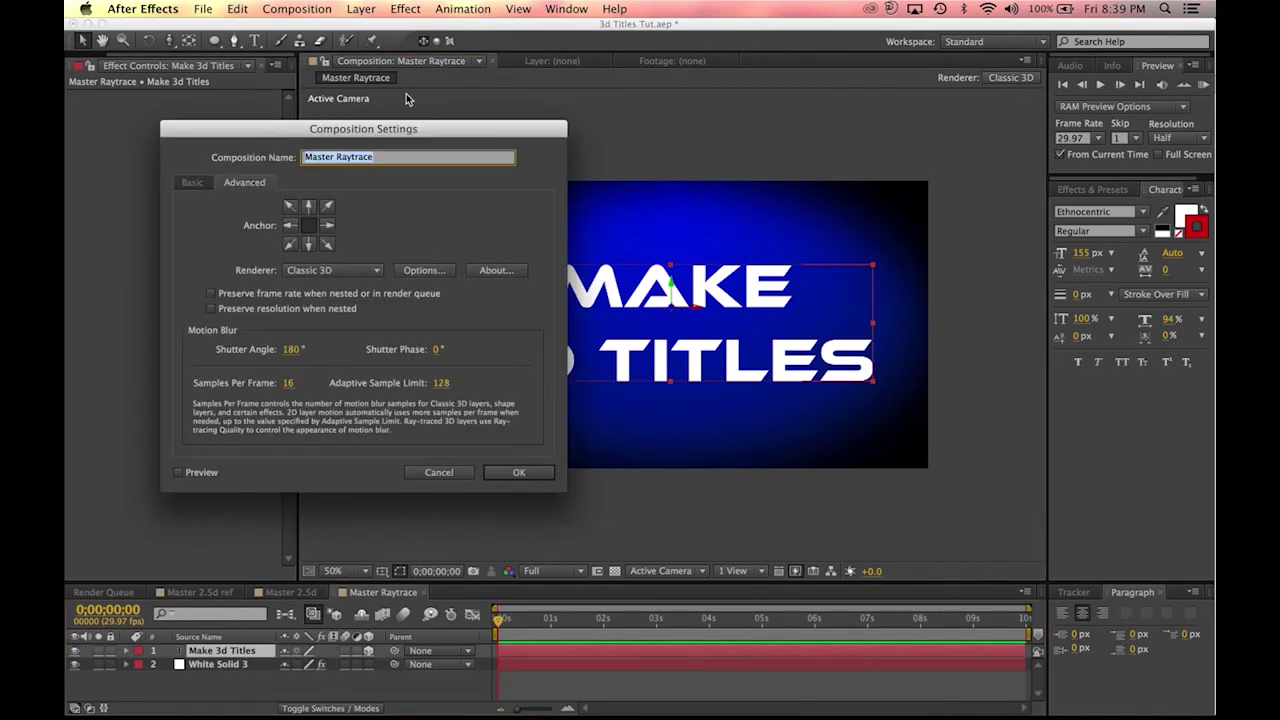
left_click(334, 270)
left_click(340, 301)
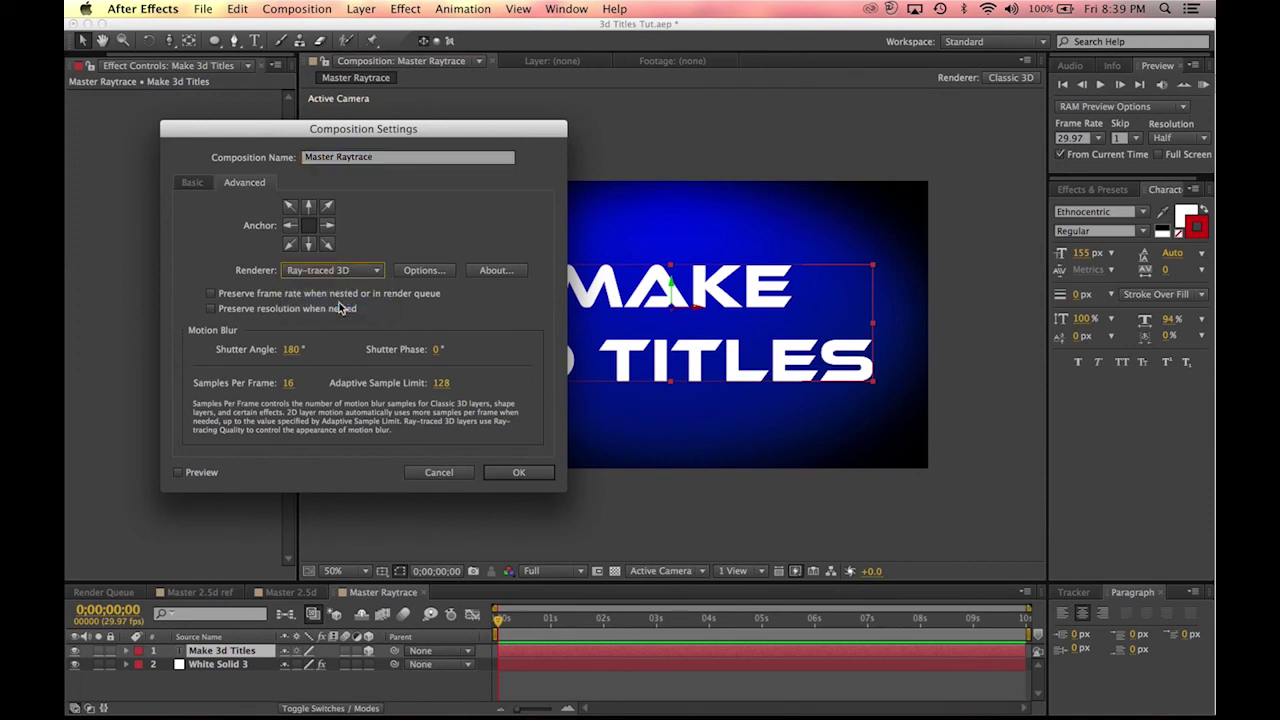
left_click(515, 474)
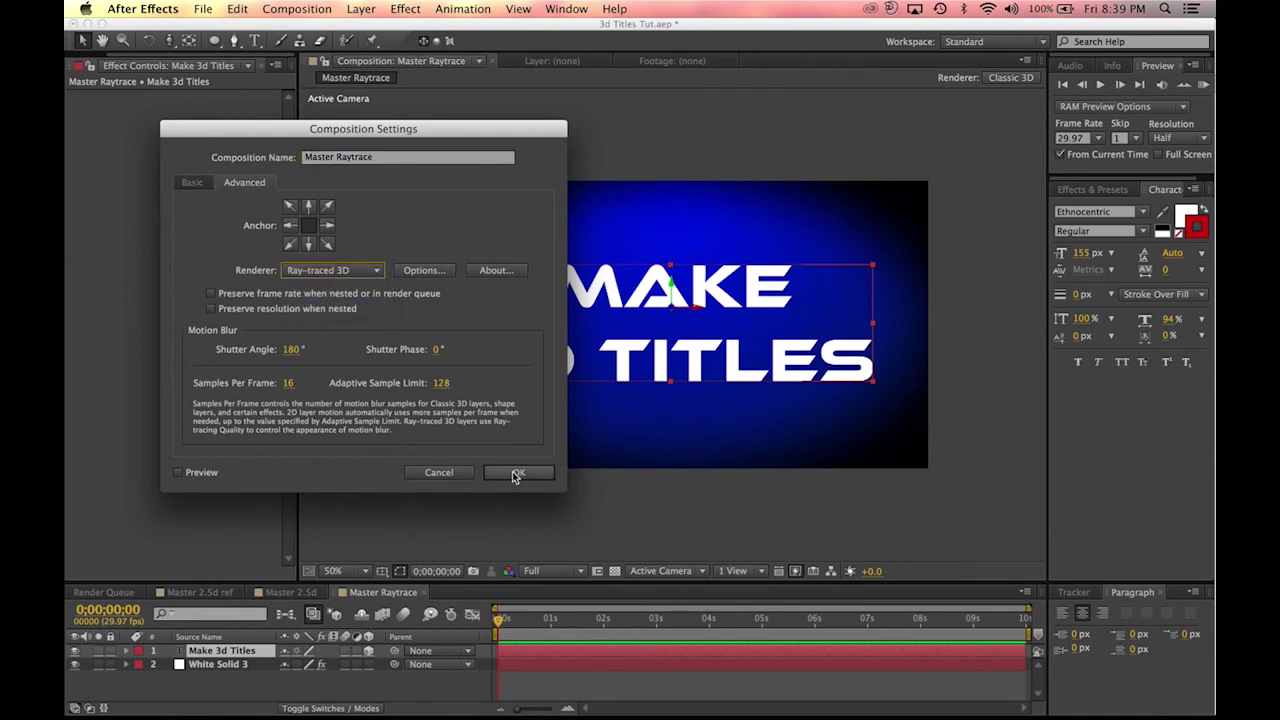
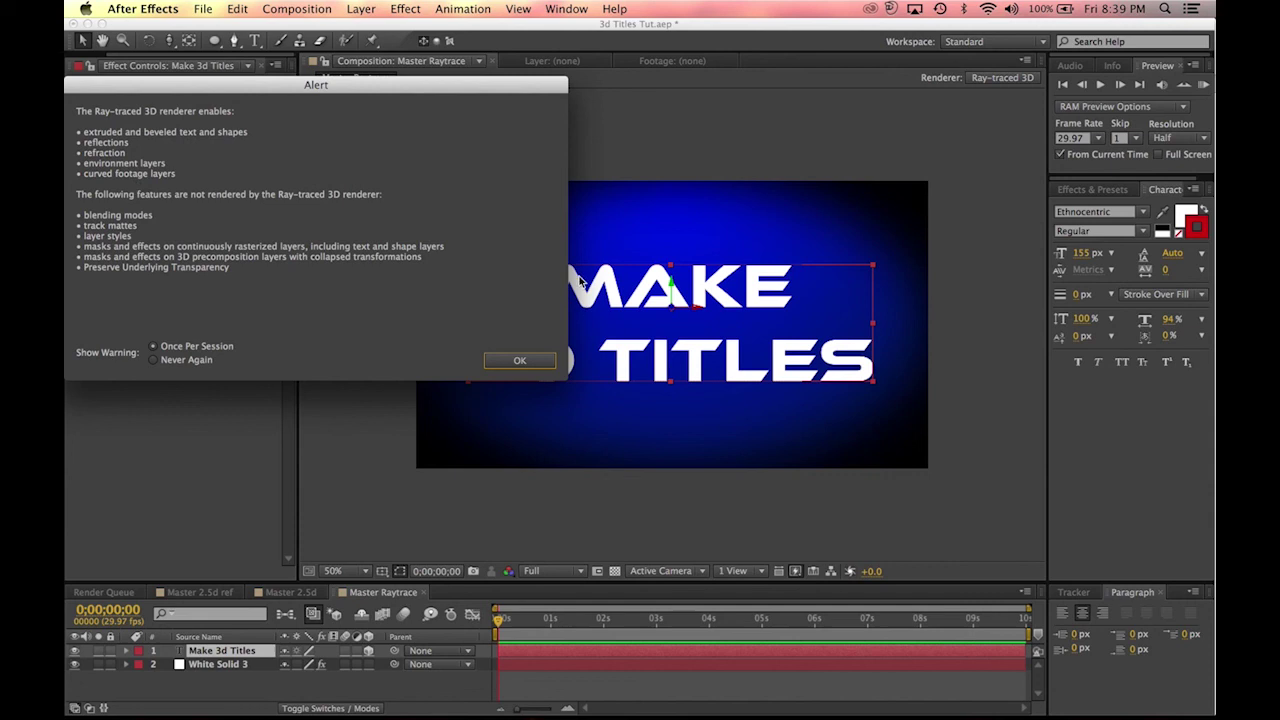
left_click(522, 362)
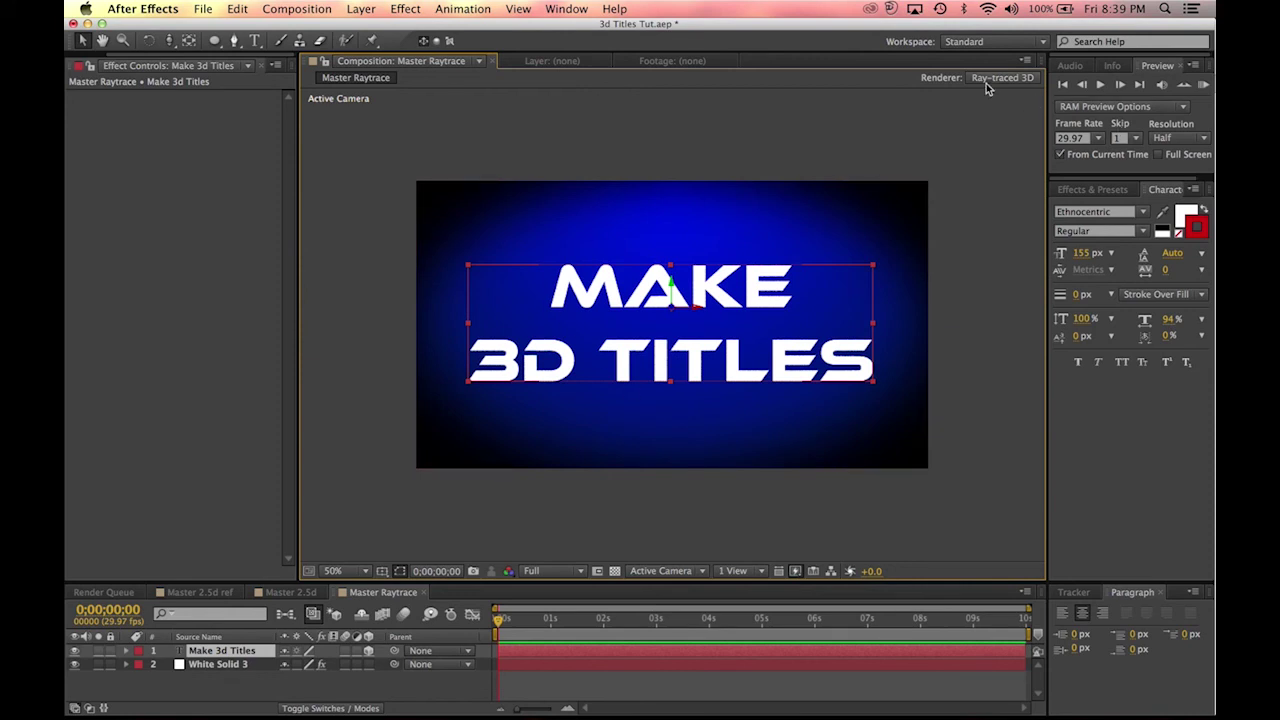
Step: Examine the ray-traced title's edge quality up close at 200% and look at the preview resolution options
scroll(543, 349, "up", 2)
scroll(553, 350, "down", 2)
scroll(552, 340, "up", 3)
scroll(551, 337, "down", 3)
left_click_drag(561, 567, 477, 506)
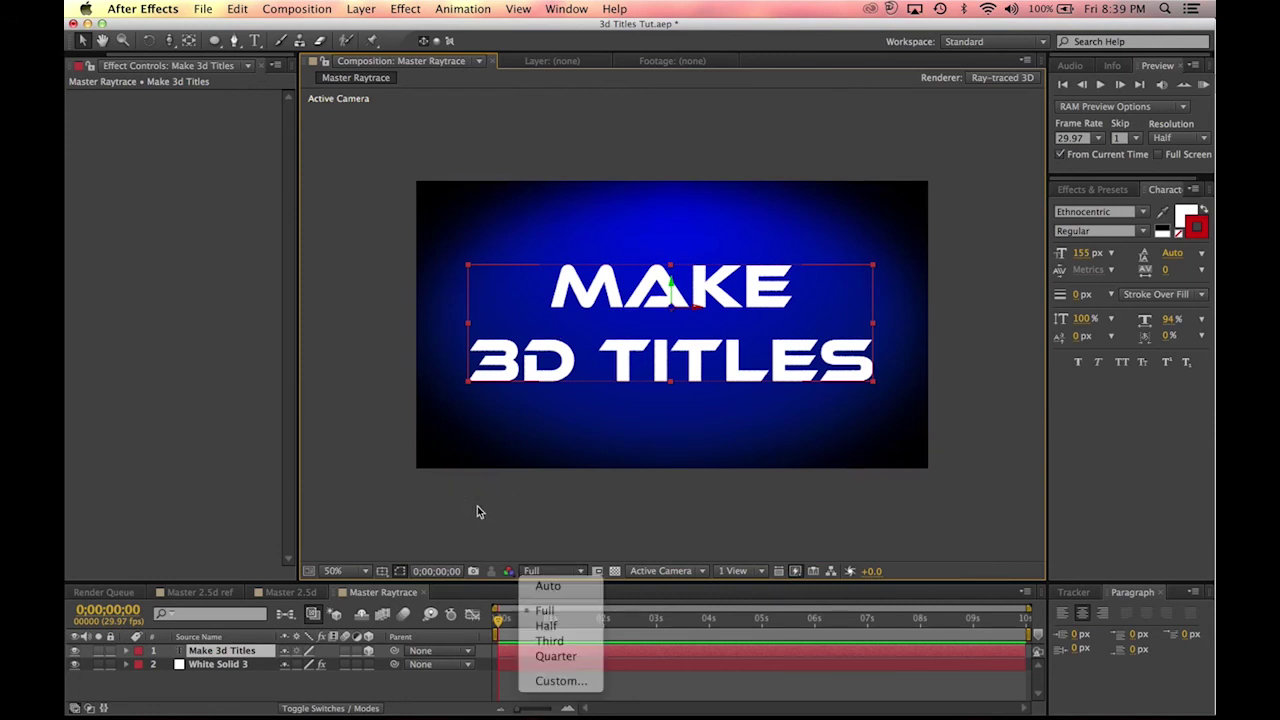
scroll(585, 345, "up", 1)
scroll(645, 250, "up", 1)
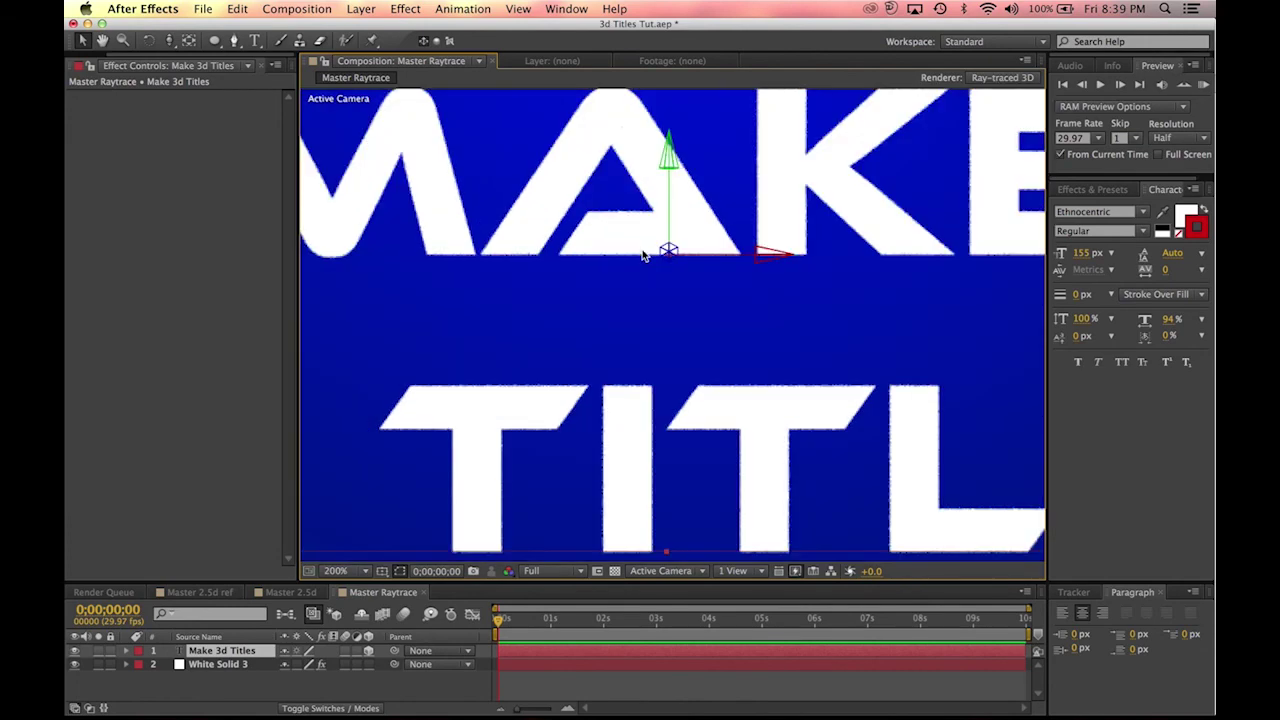
Step: Set the bevel style to Convex in the Make 3d Titles layer's geometry options
scroll(642, 249, "down", 3)
left_click(399, 133)
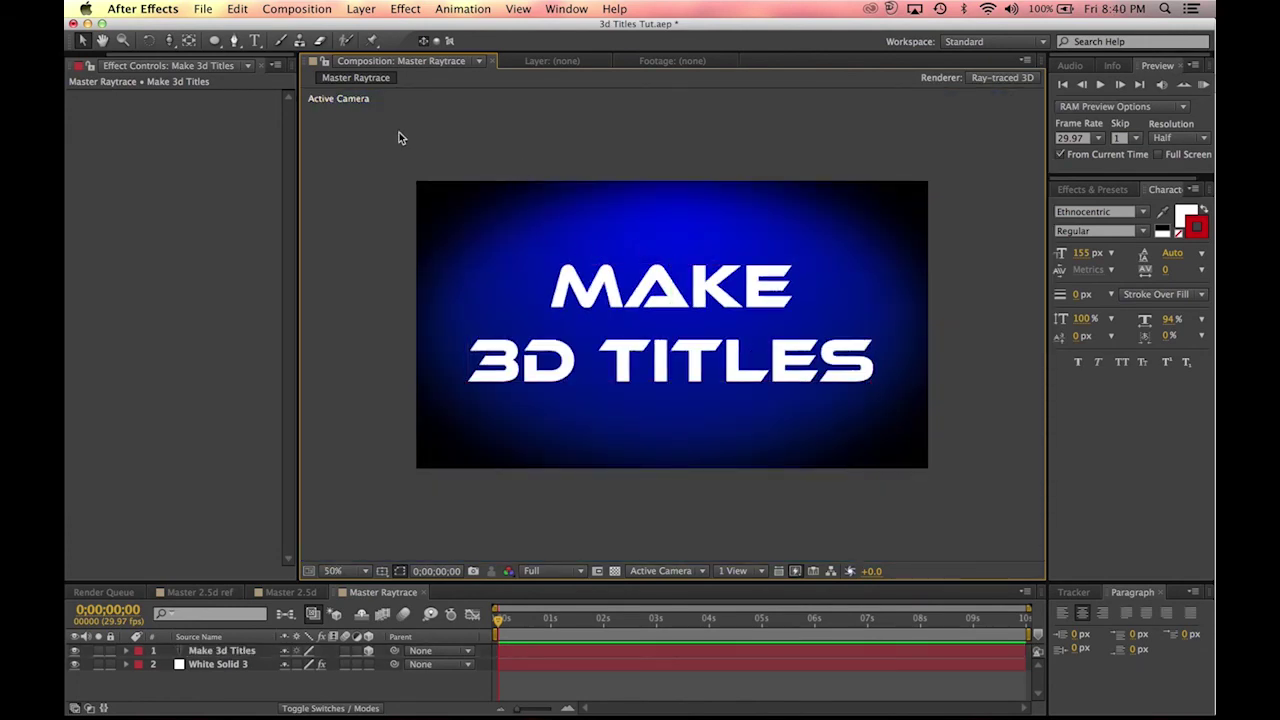
left_click(126, 652)
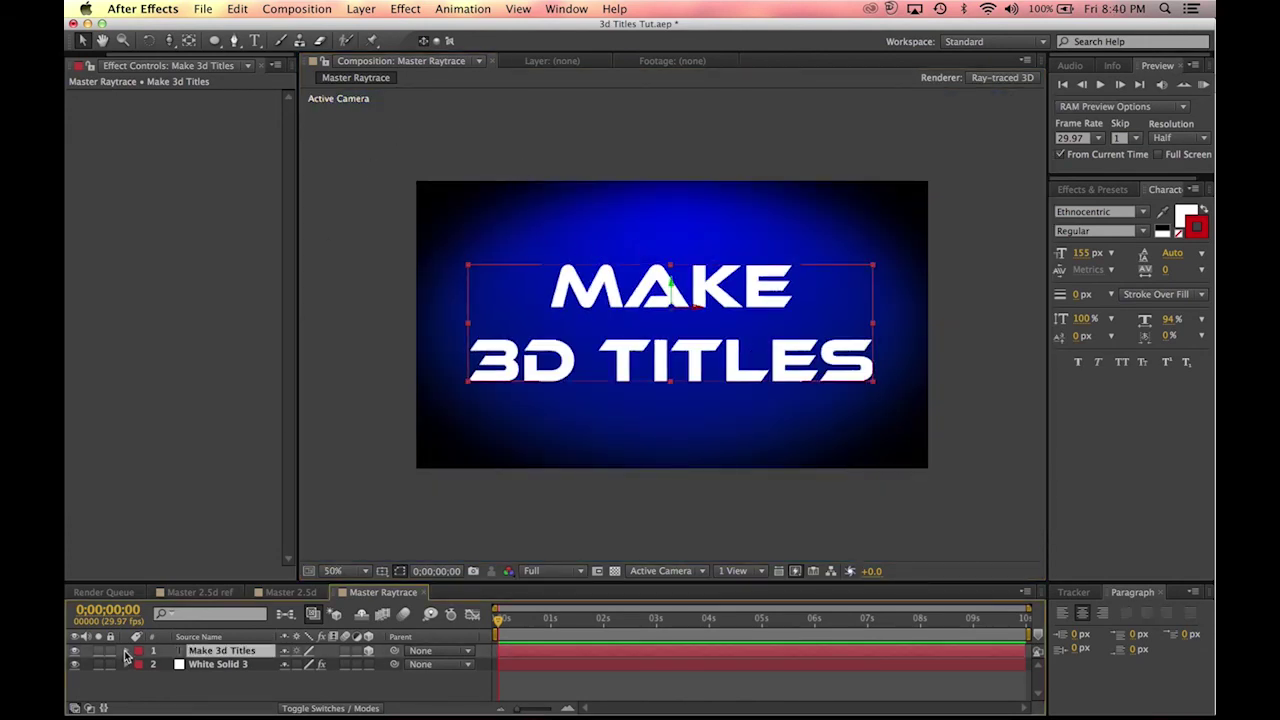
left_click(130, 652)
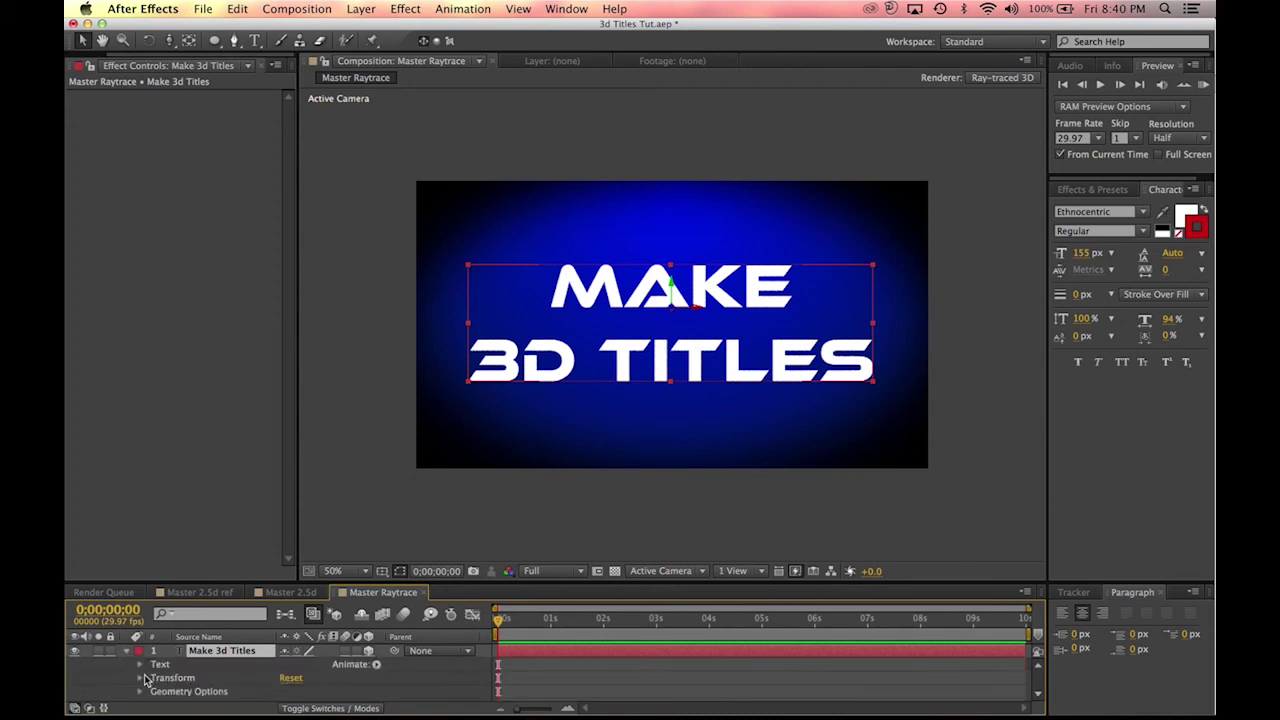
scroll(138, 685, "down", 1)
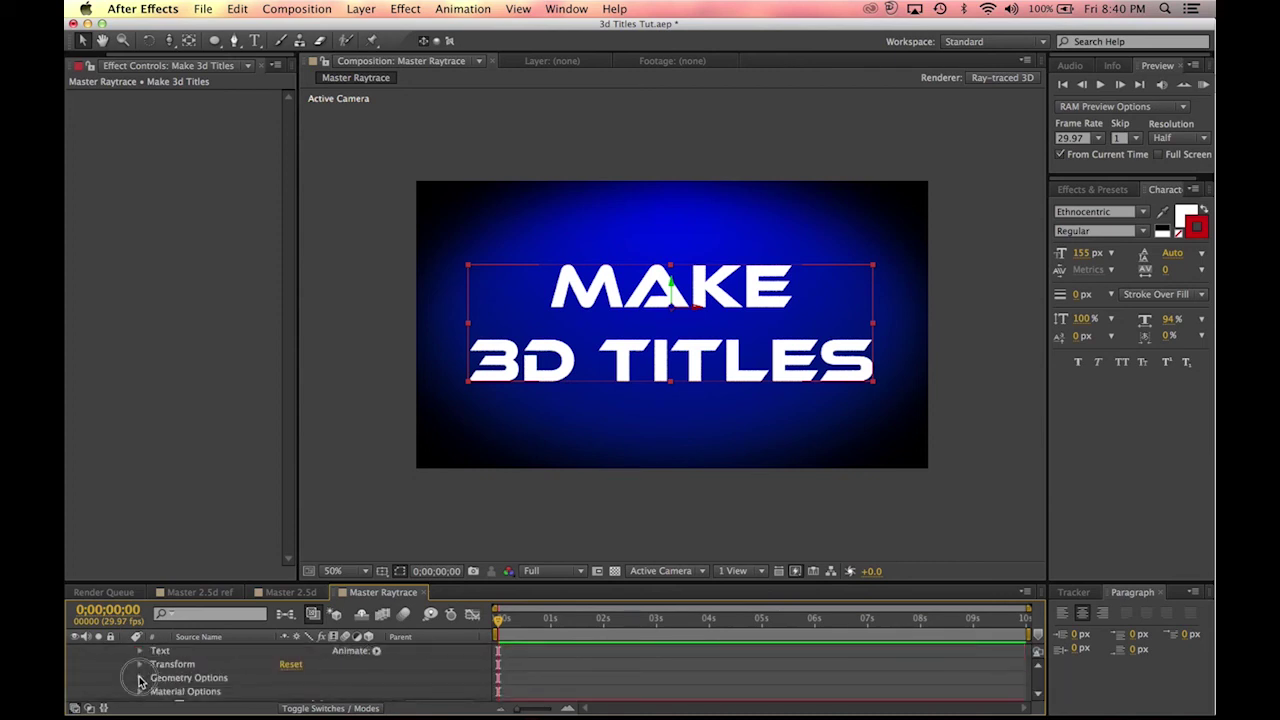
left_click(140, 678)
scroll(140, 690, "down", 2)
left_click(300, 664)
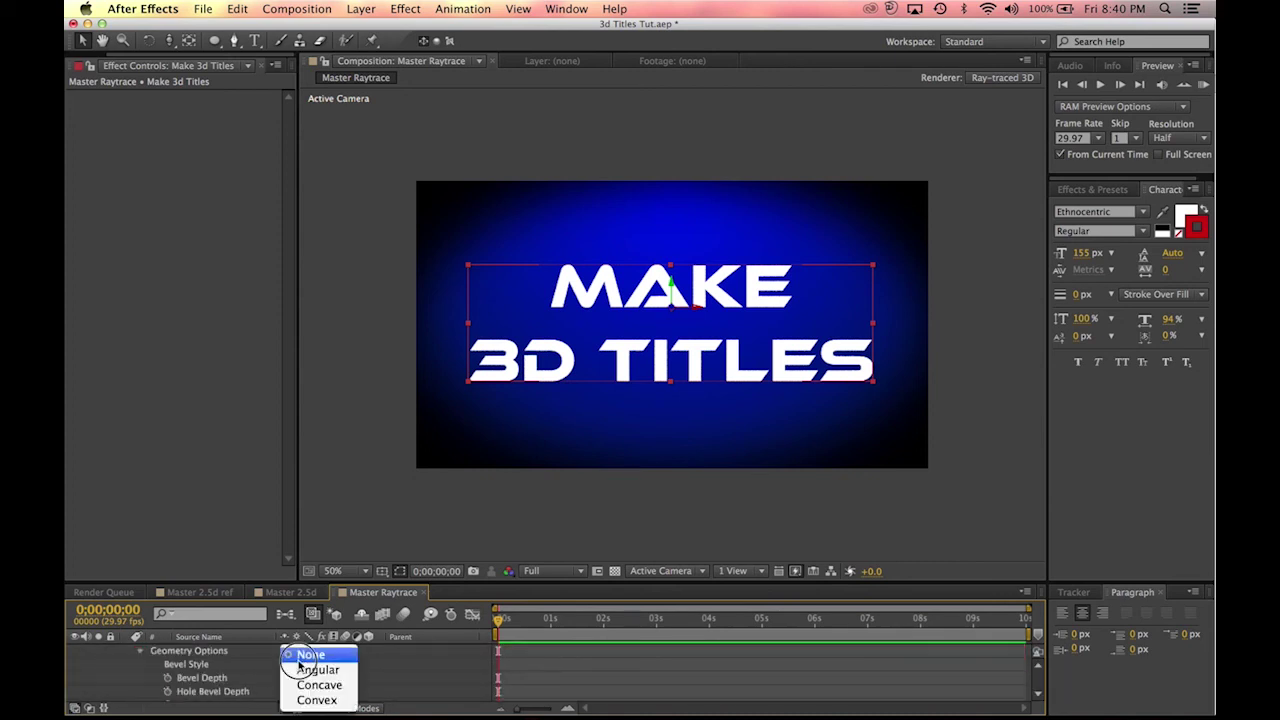
left_click(338, 702)
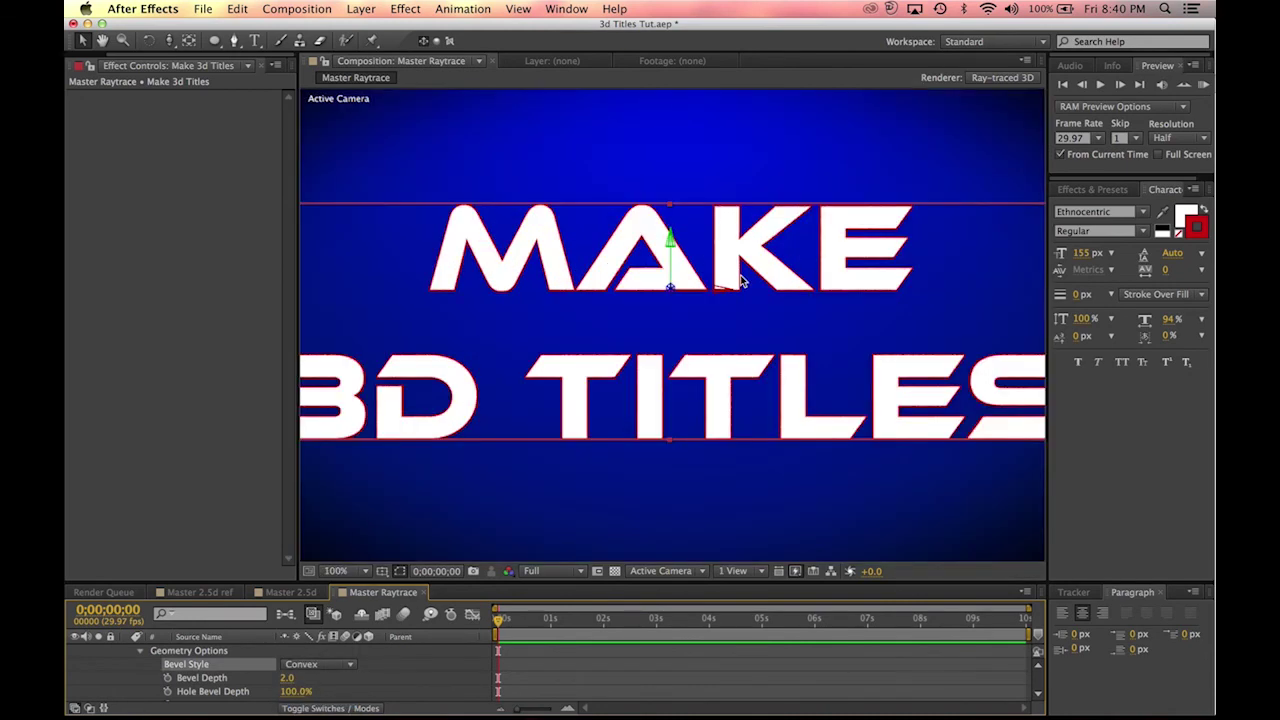
Step: Activate the camera tool and collapse the geometry options and properties of the Make 3d Titles layer
key("c")
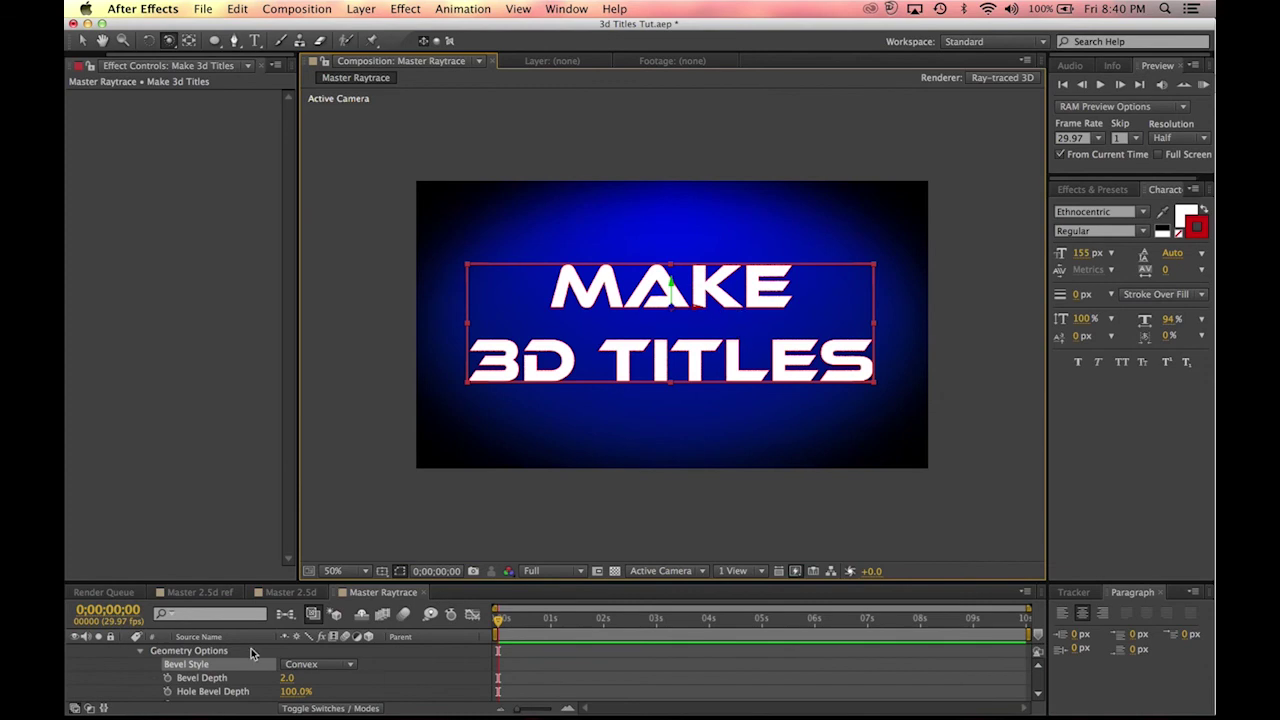
left_click(140, 651)
left_click(126, 651)
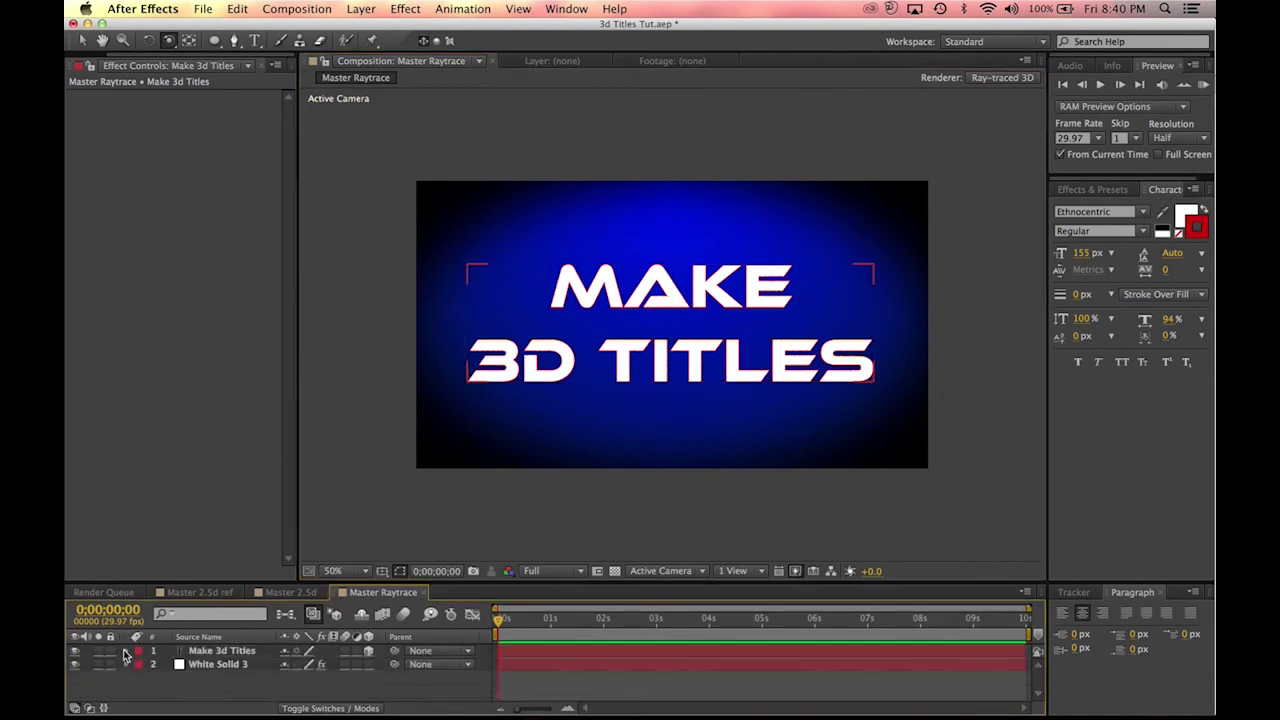
Step: Open the layer commands for the Master Raytrace composition
left_click(360, 8)
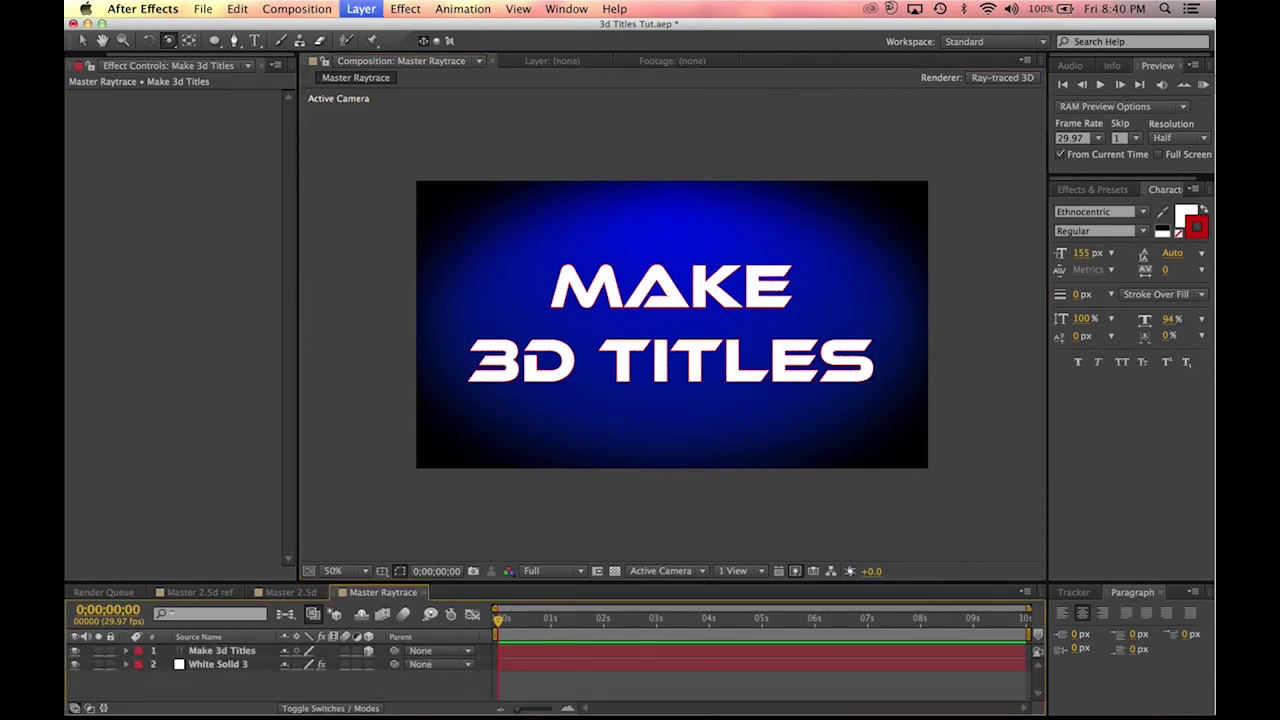
Step: Add a new camera layer to the Master Raytrace composition with the default camera settings
left_click(366, 9)
left_click(368, 9)
mouse_move(368, 28)
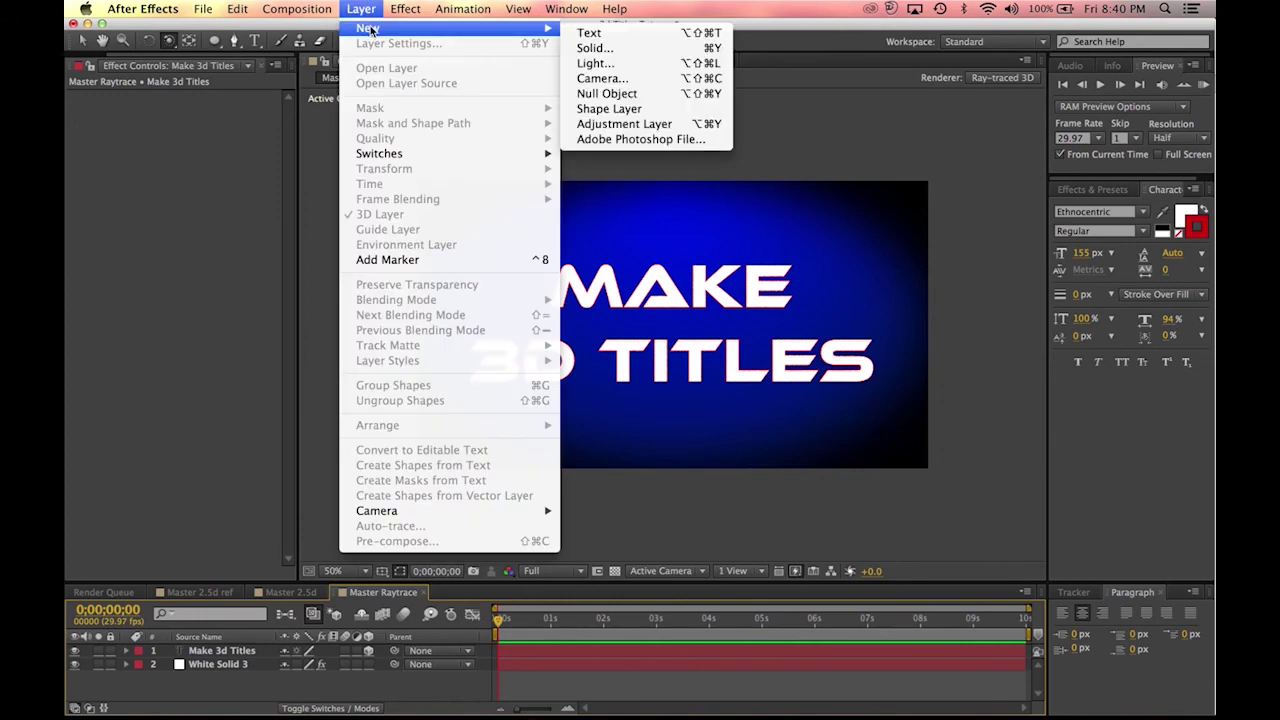
left_click(630, 79)
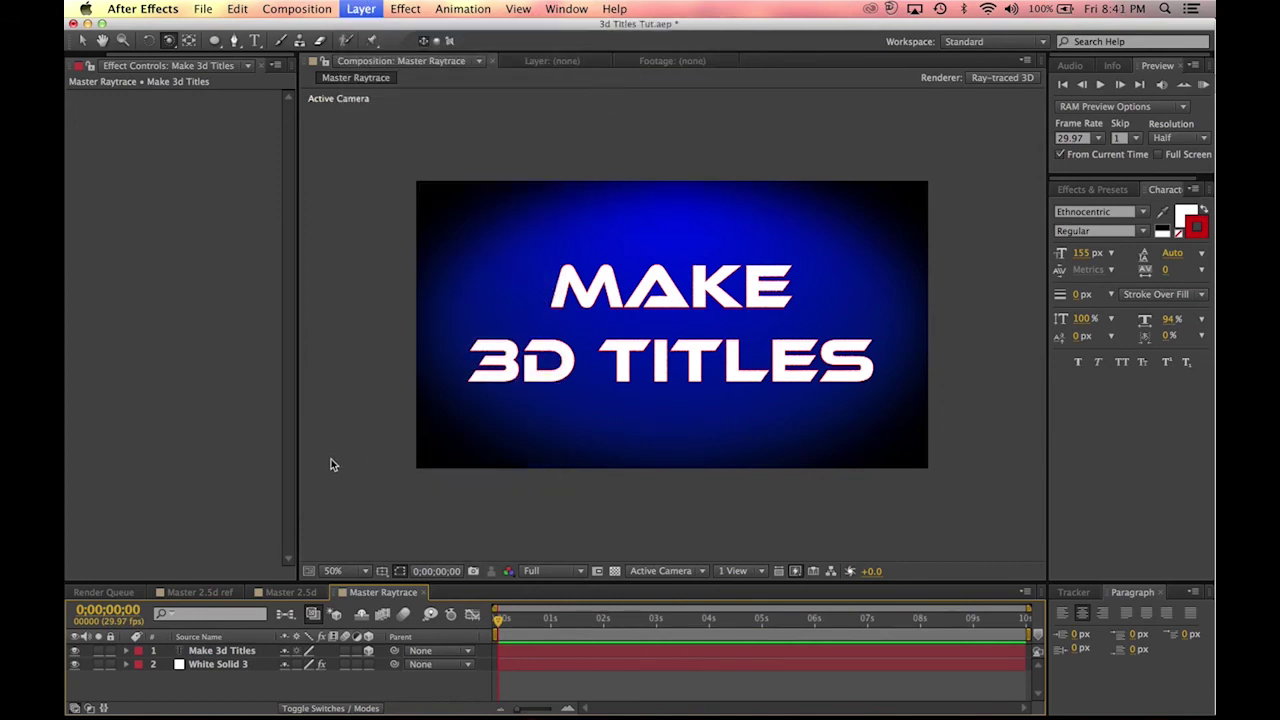
left_click(695, 512)
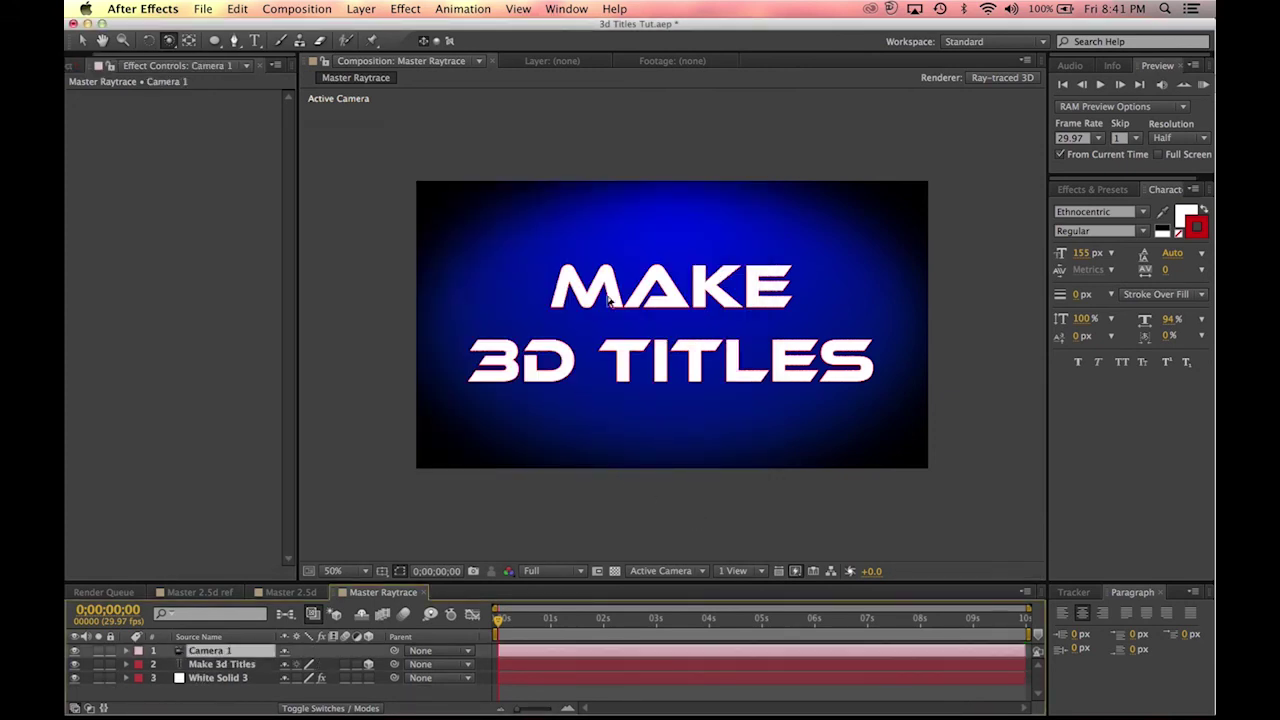
Step: Orbit the camera around the title text to an angled side view and frame the whole composition at 50%
left_click_drag(589, 324, 694, 323)
key("period")
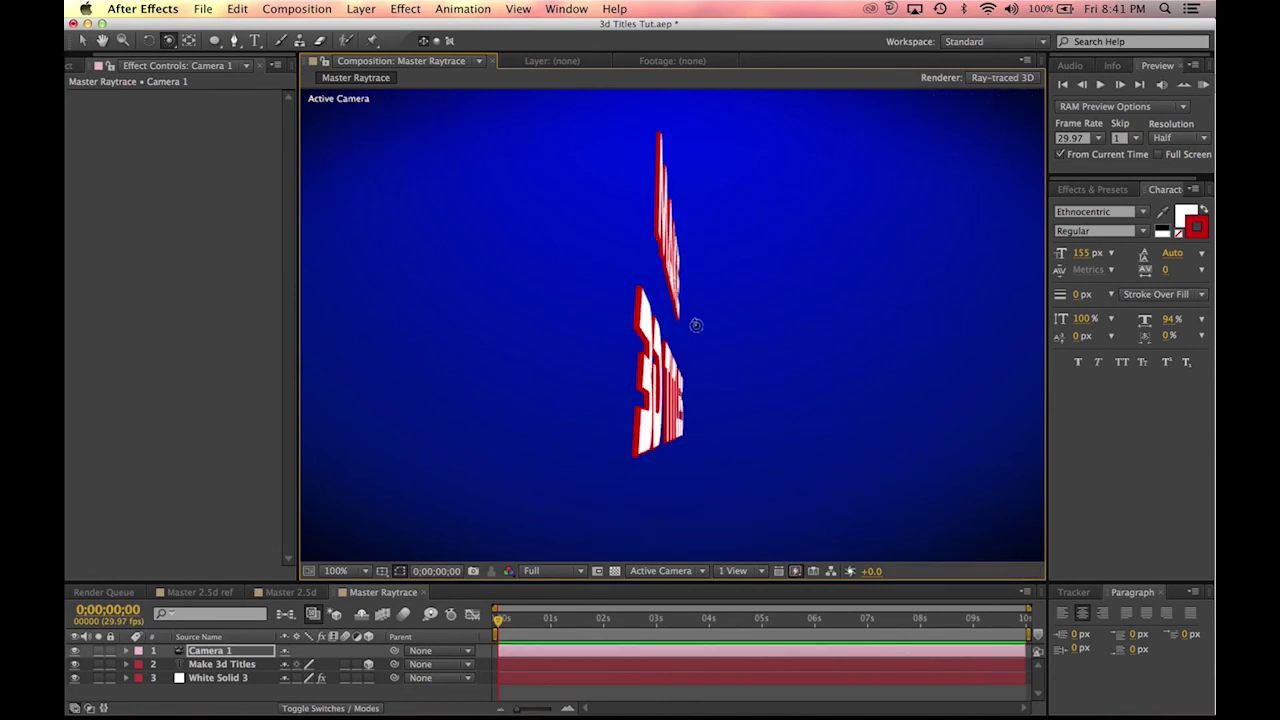
key("period")
key("period")
left_click_drag(607, 334, 612, 343)
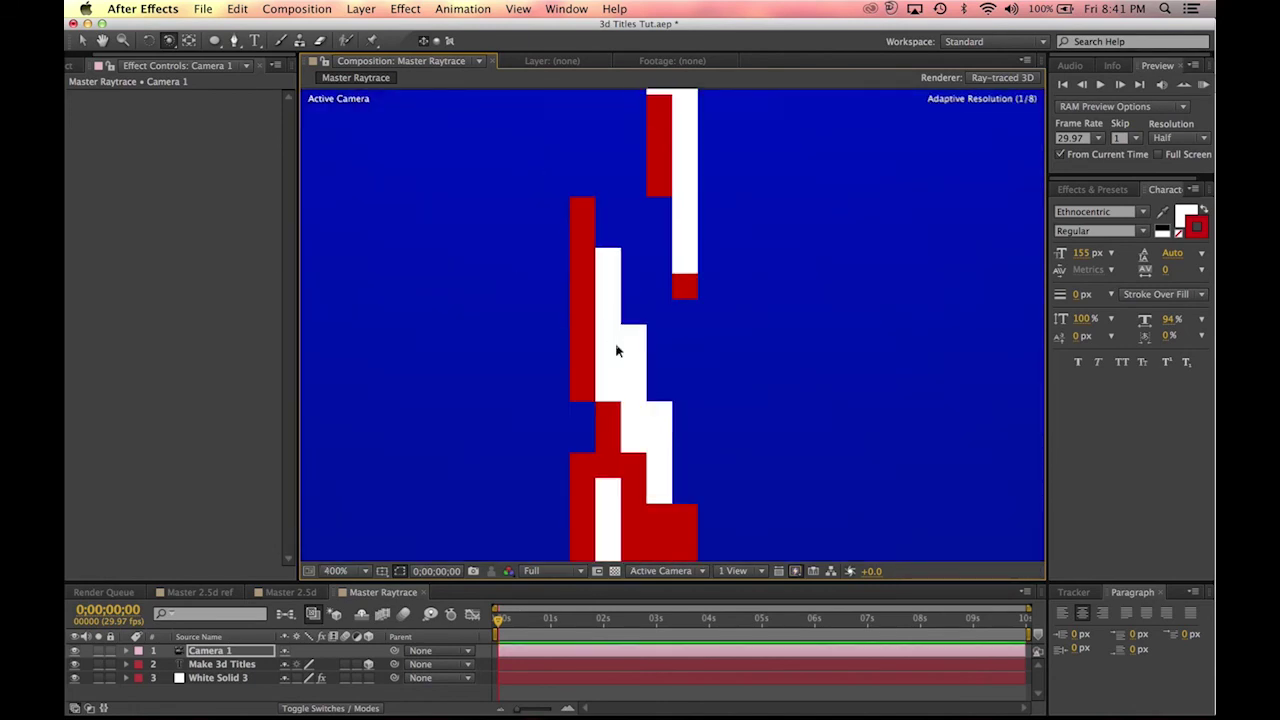
key("comma")
key("comma")
left_click_drag(789, 323, 725, 365)
key("comma")
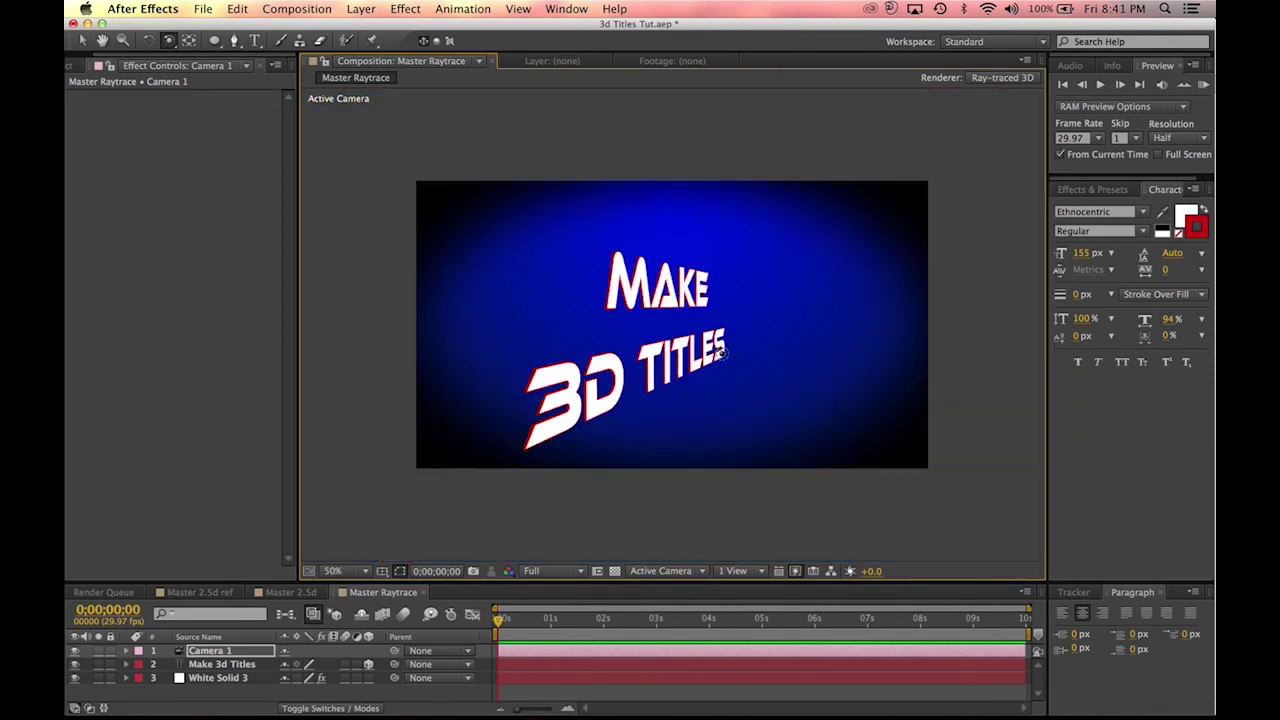
Step: Set the Extrusion Depth of the Make 3d Titles layer to 40 and inspect the extruded letters up close
left_click(215, 668)
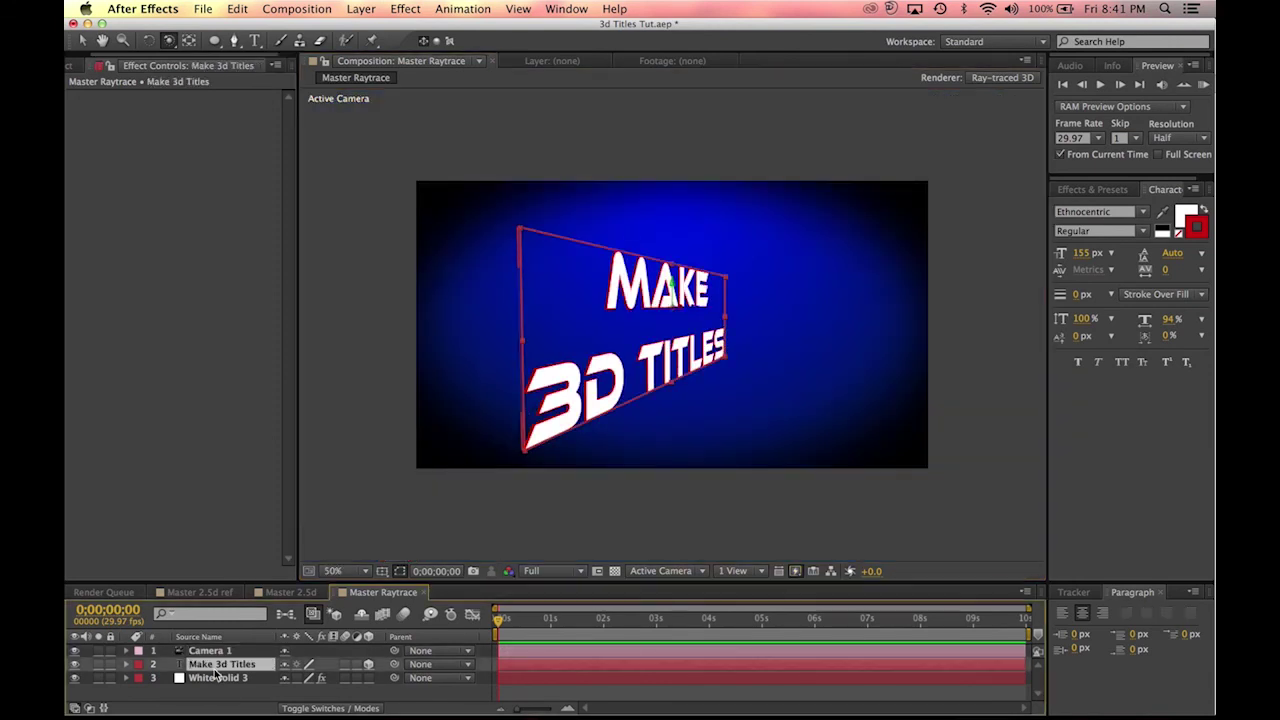
left_click(127, 664)
left_click(141, 690)
scroll(147, 682, "up", 3)
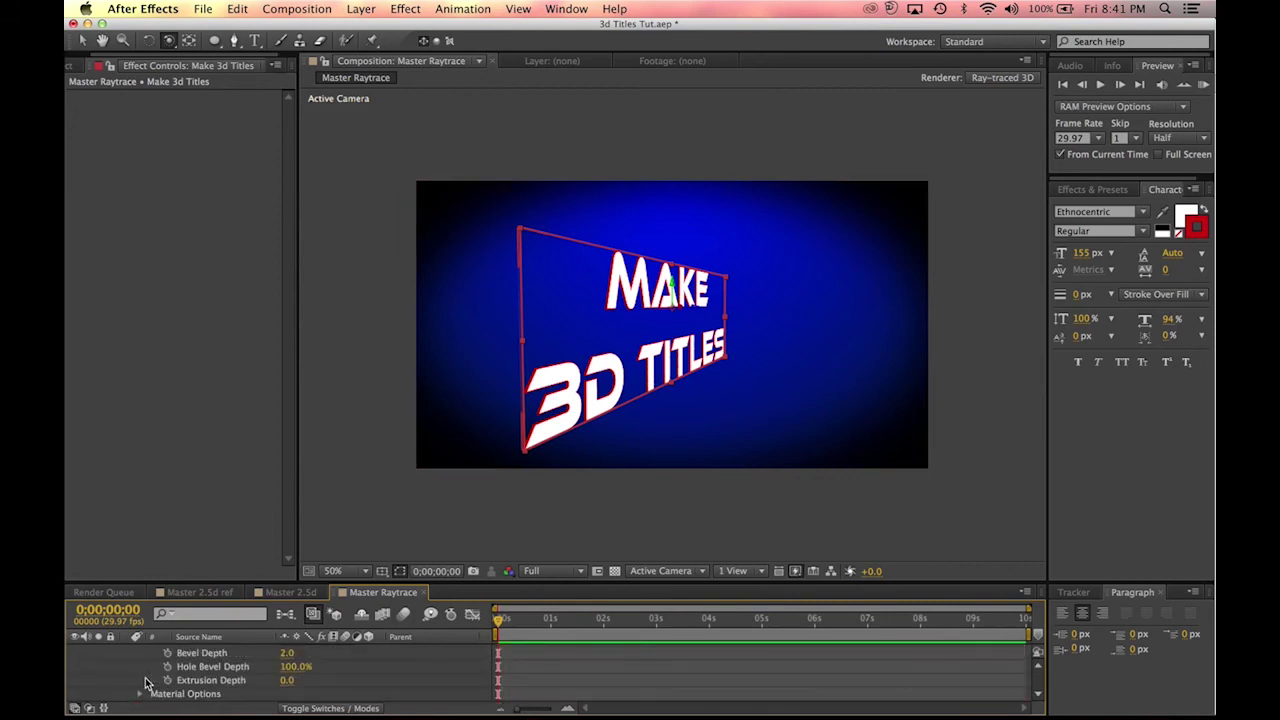
left_click_drag(240, 583, 266, 434)
left_click_drag(290, 612, 255, 612)
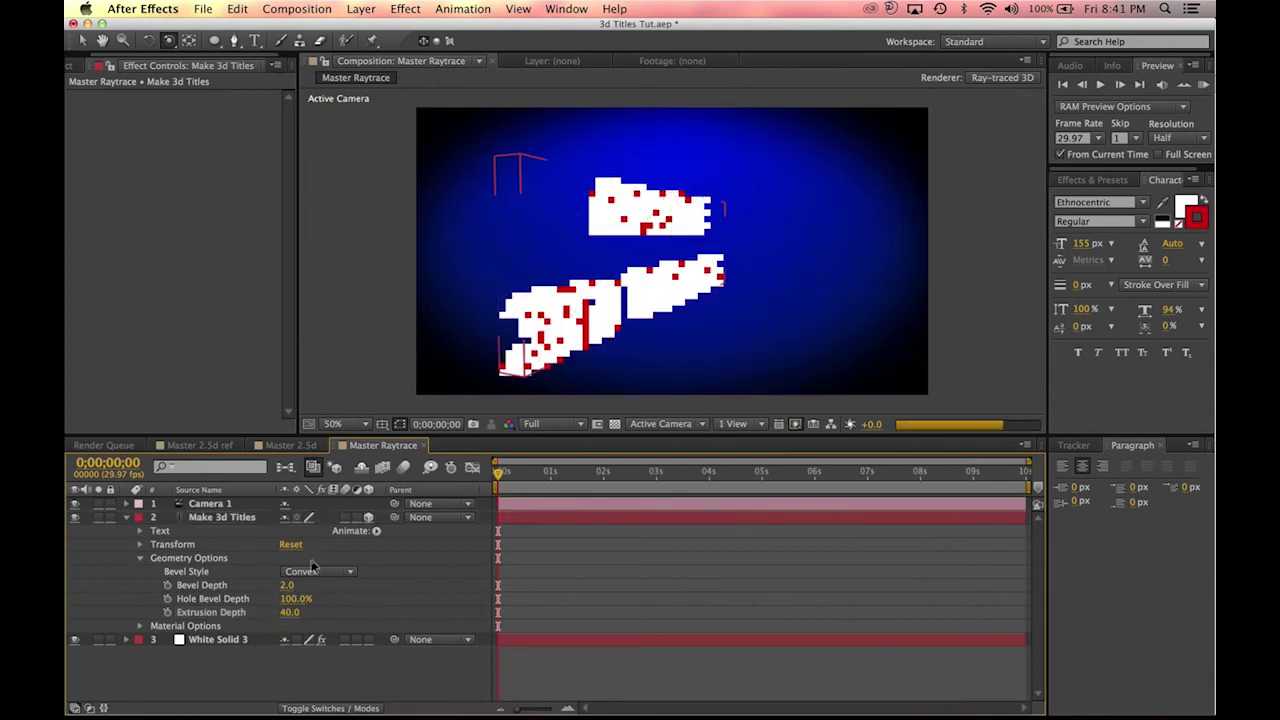
scroll(506, 266, "up", 6)
scroll(510, 262, "down", 4)
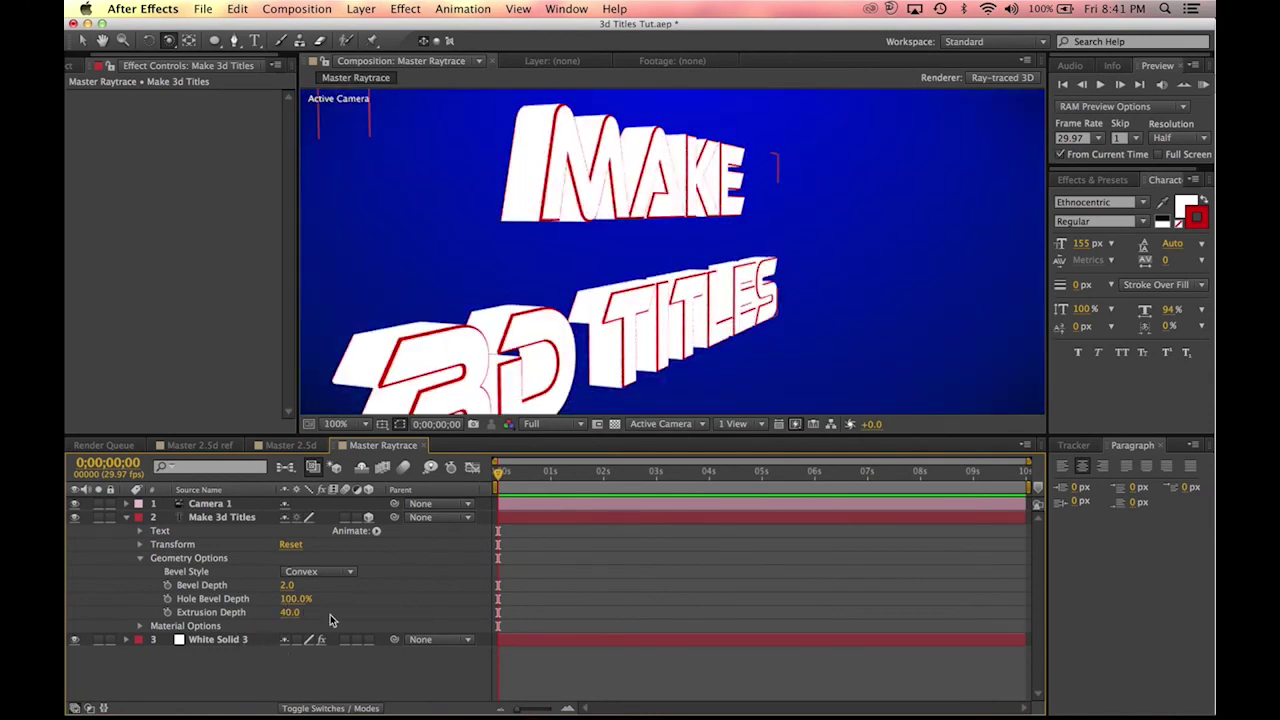
Step: Review the bevel styles available for the title layer without changing the style, and collapse its Geometry Options
left_click(308, 571)
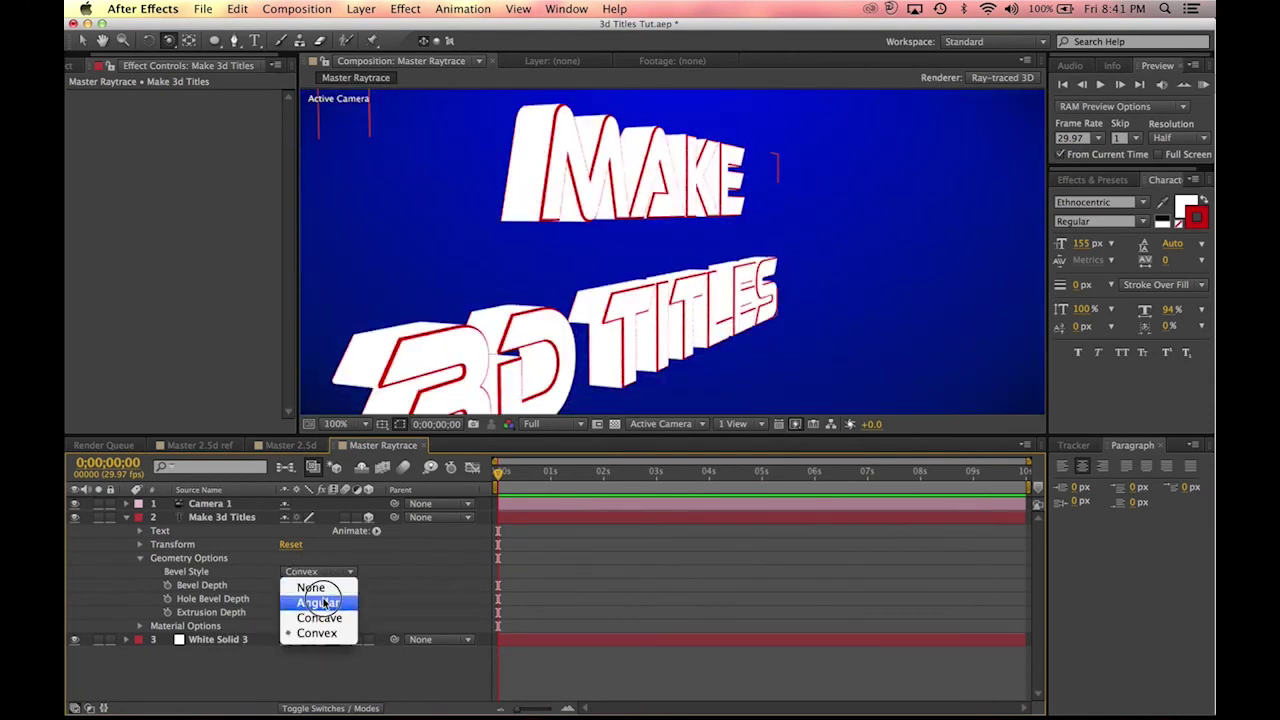
left_click(431, 550)
left_click(140, 558)
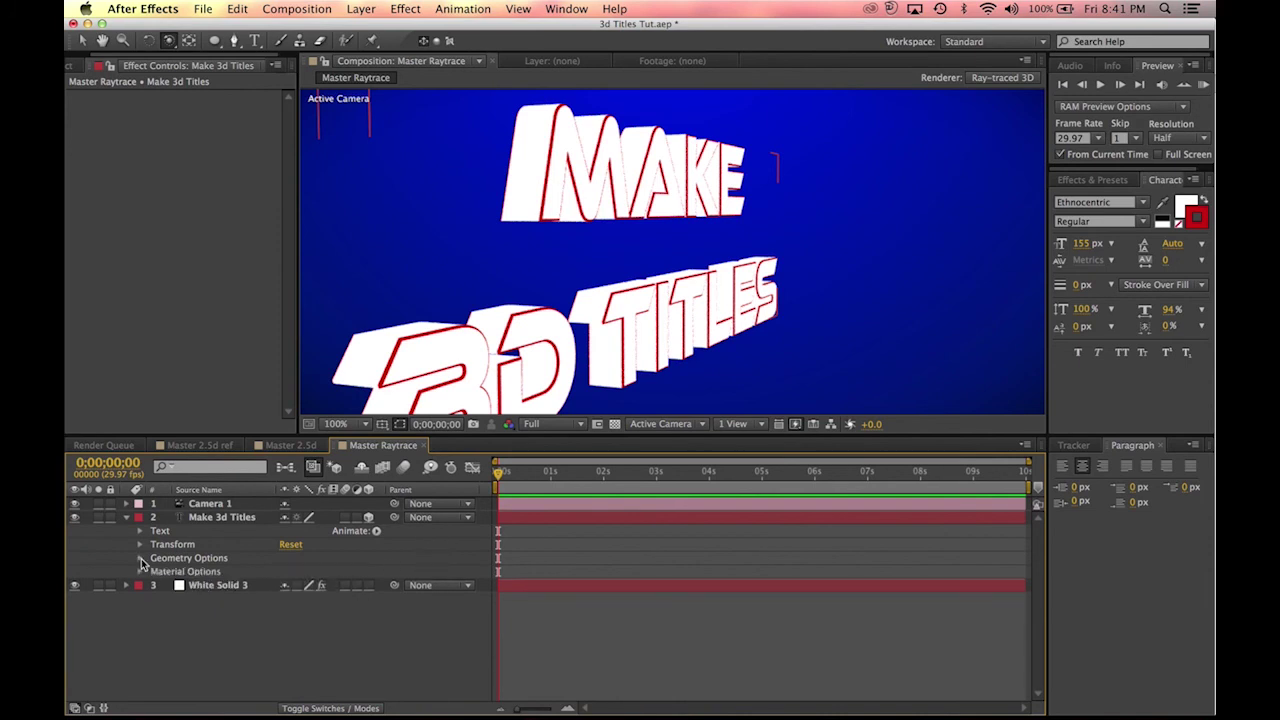
scroll(629, 156, "down", 2)
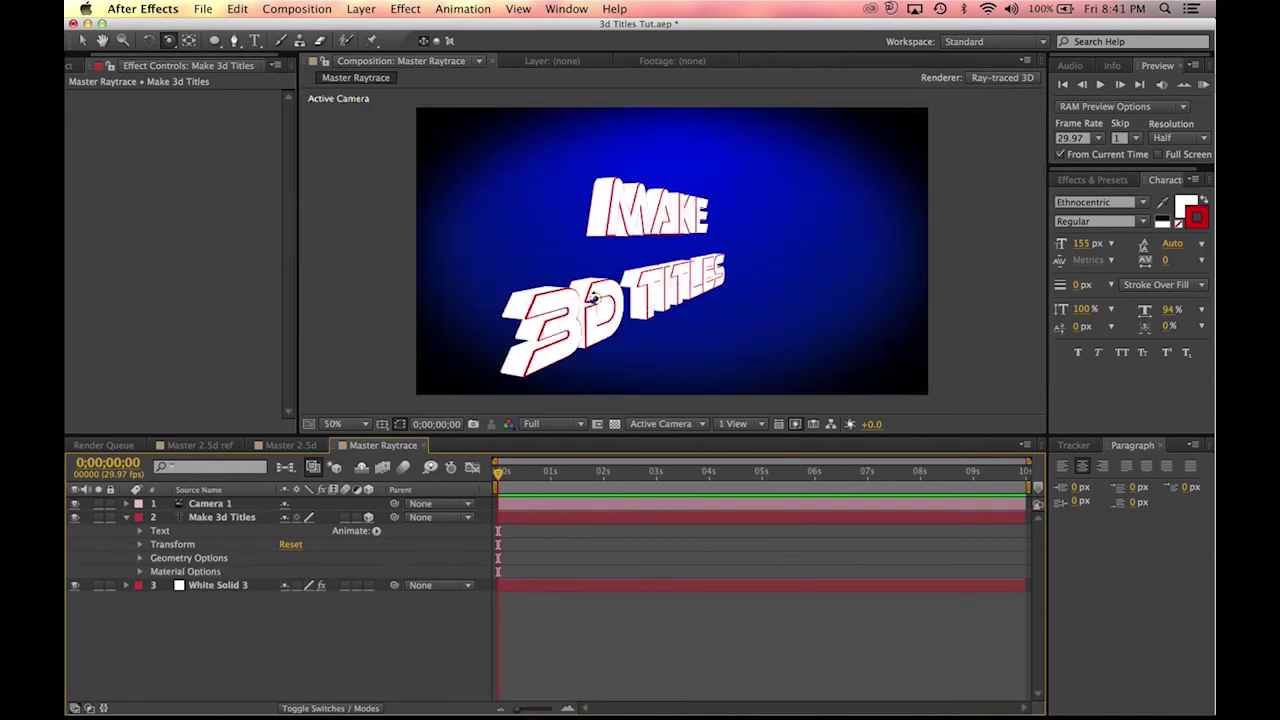
Step: Start a new light layer with the light type set to Spot
left_click(361, 8)
mouse_move(530, 28)
left_click(639, 63)
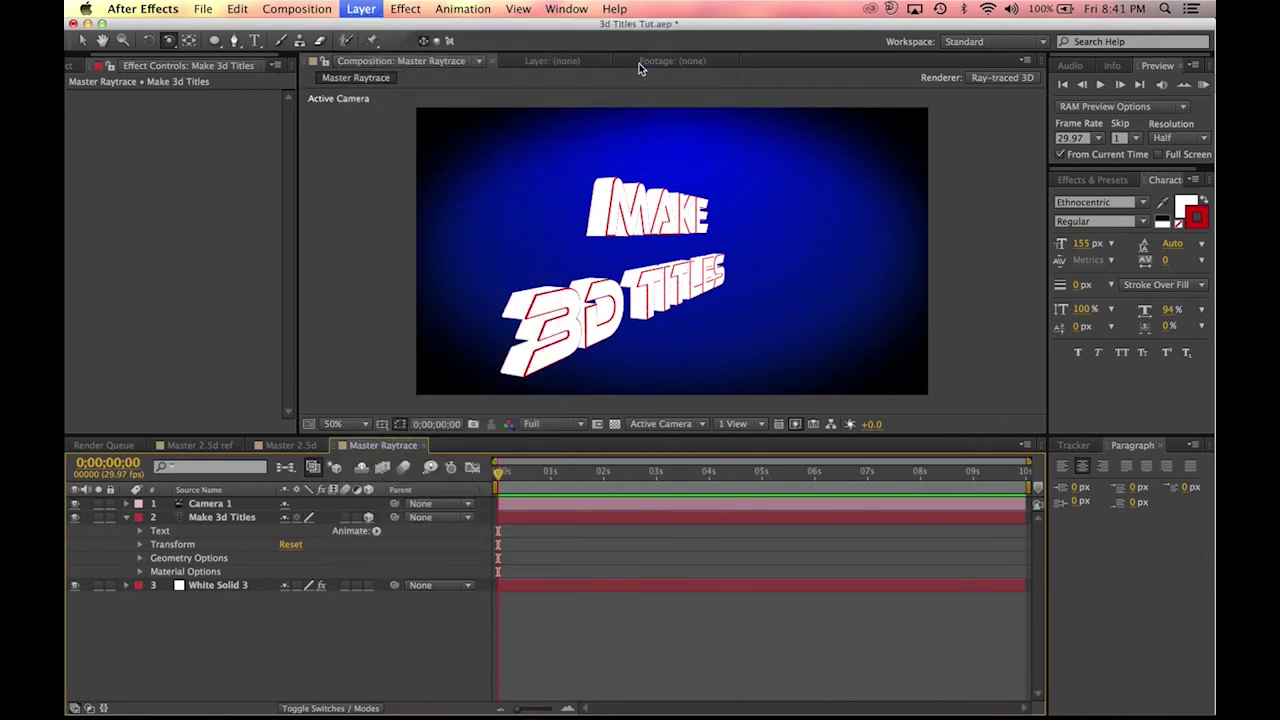
left_click(250, 219)
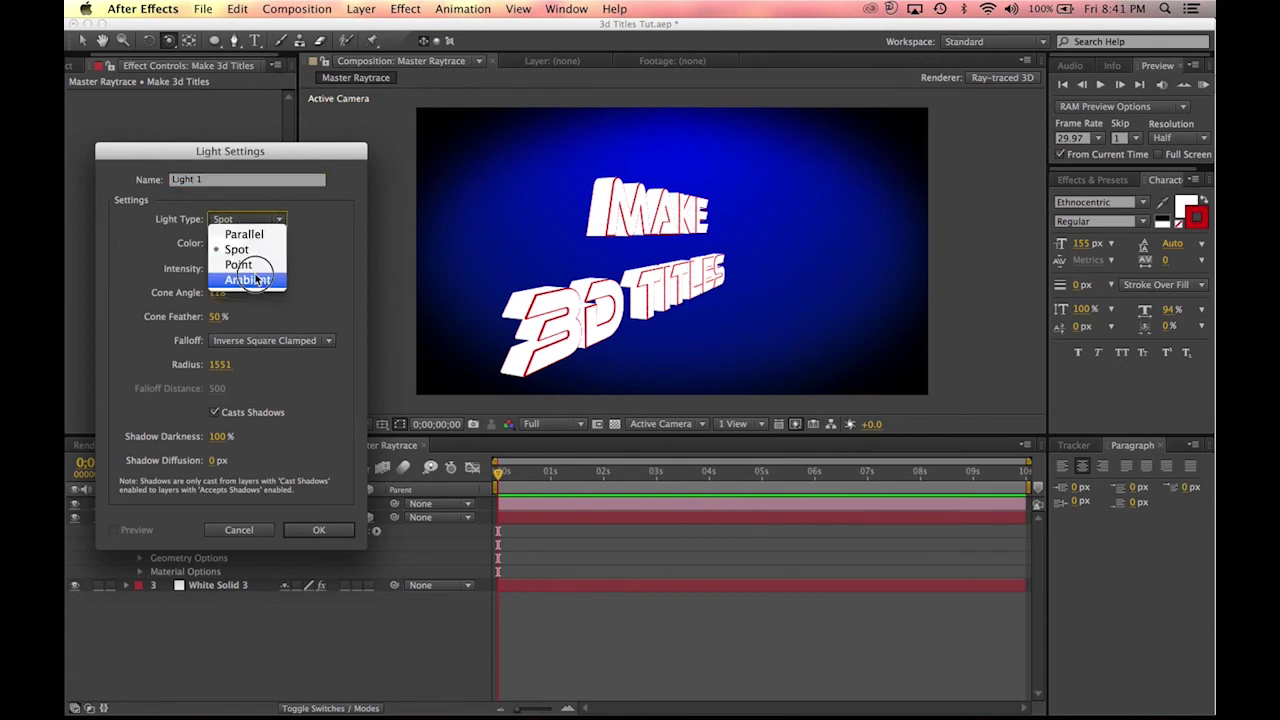
left_click(240, 249)
Step: Set the spot light's color to a pale warm yellow, F8E8B5
left_click(224, 245)
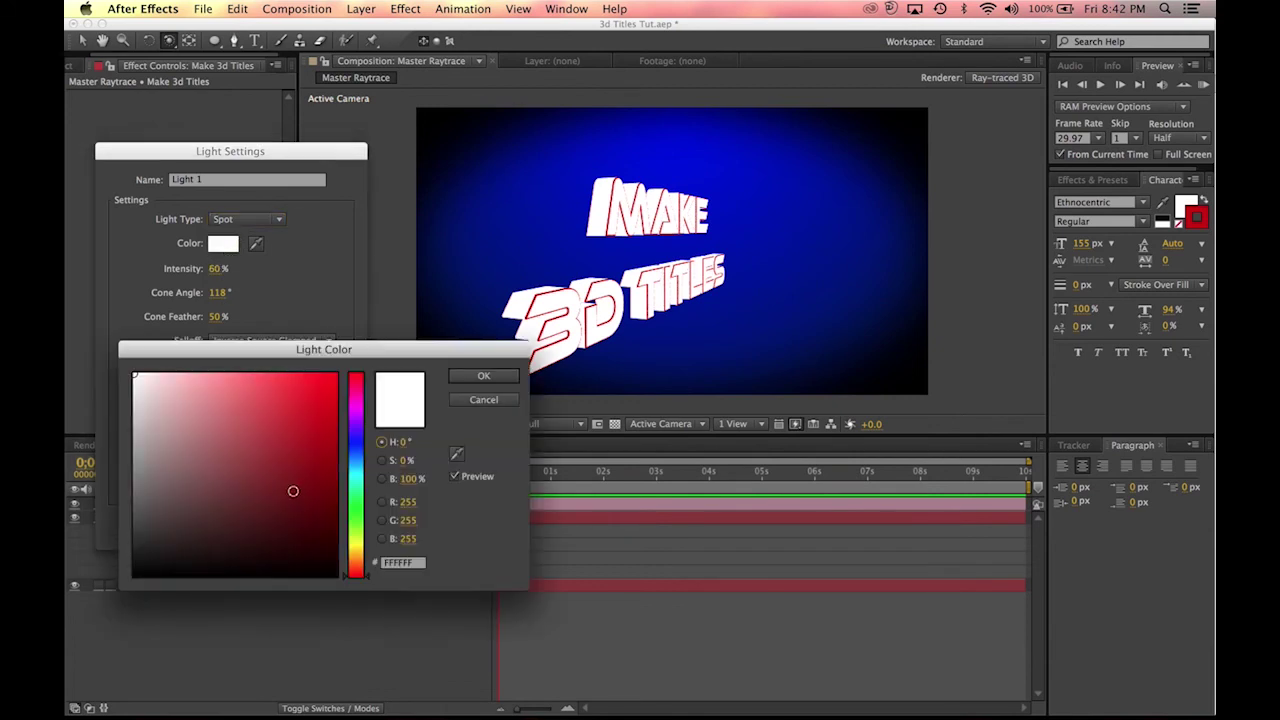
left_click(357, 548)
left_click_drag(359, 550, 357, 556)
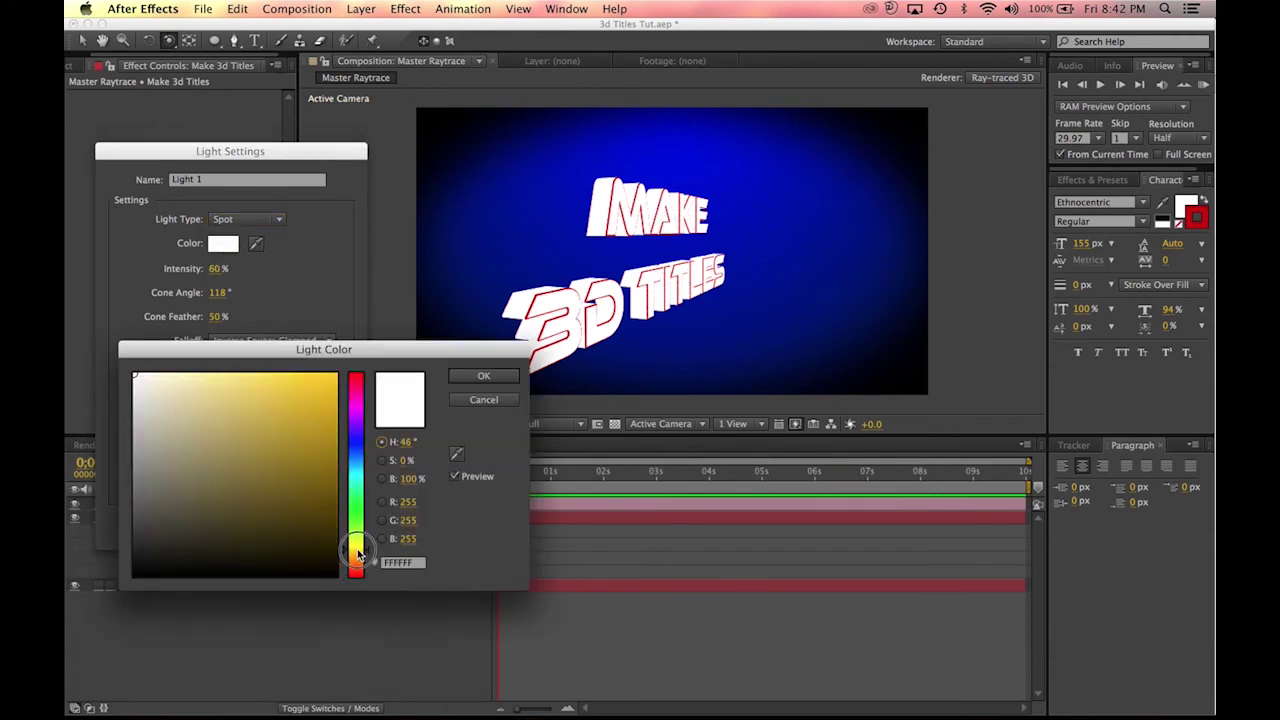
mouse_move(243, 400)
left_mouse_down()
mouse_move(247, 356)
mouse_move(188, 380)
left_mouse_up()
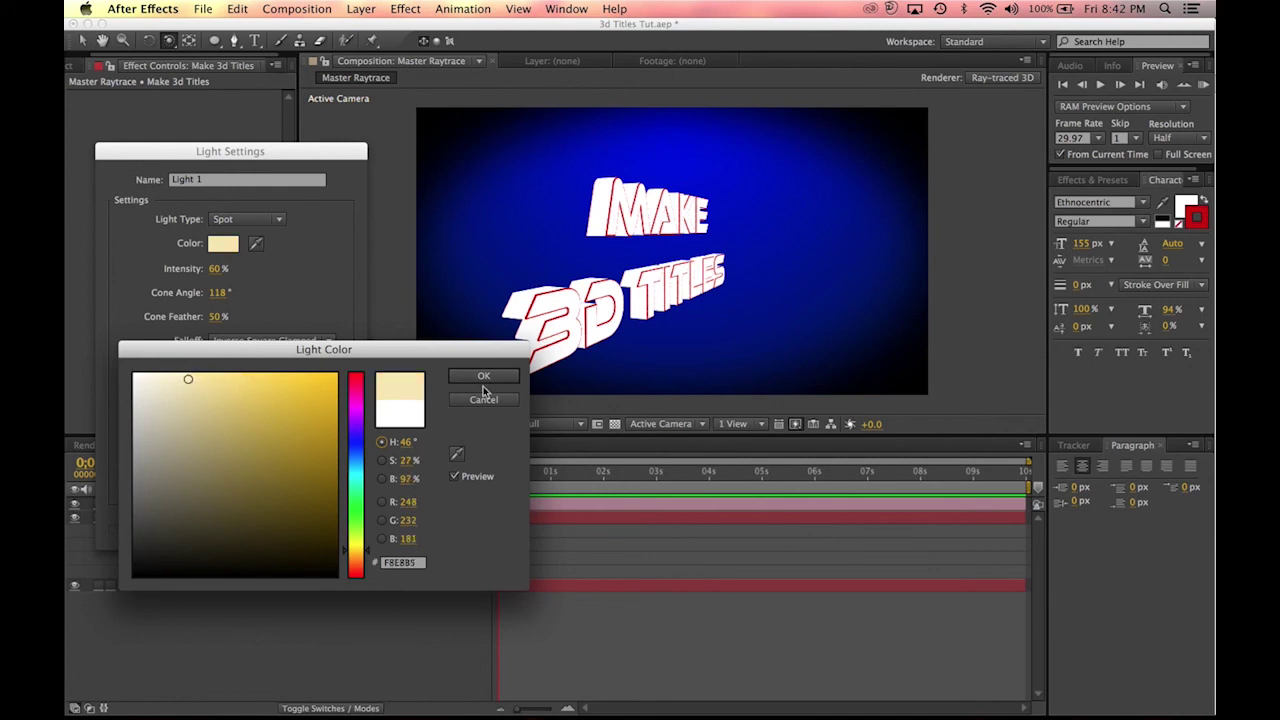
left_click(484, 380)
Step: Set the spot light's intensity to 80% and create the light
left_click(215, 272)
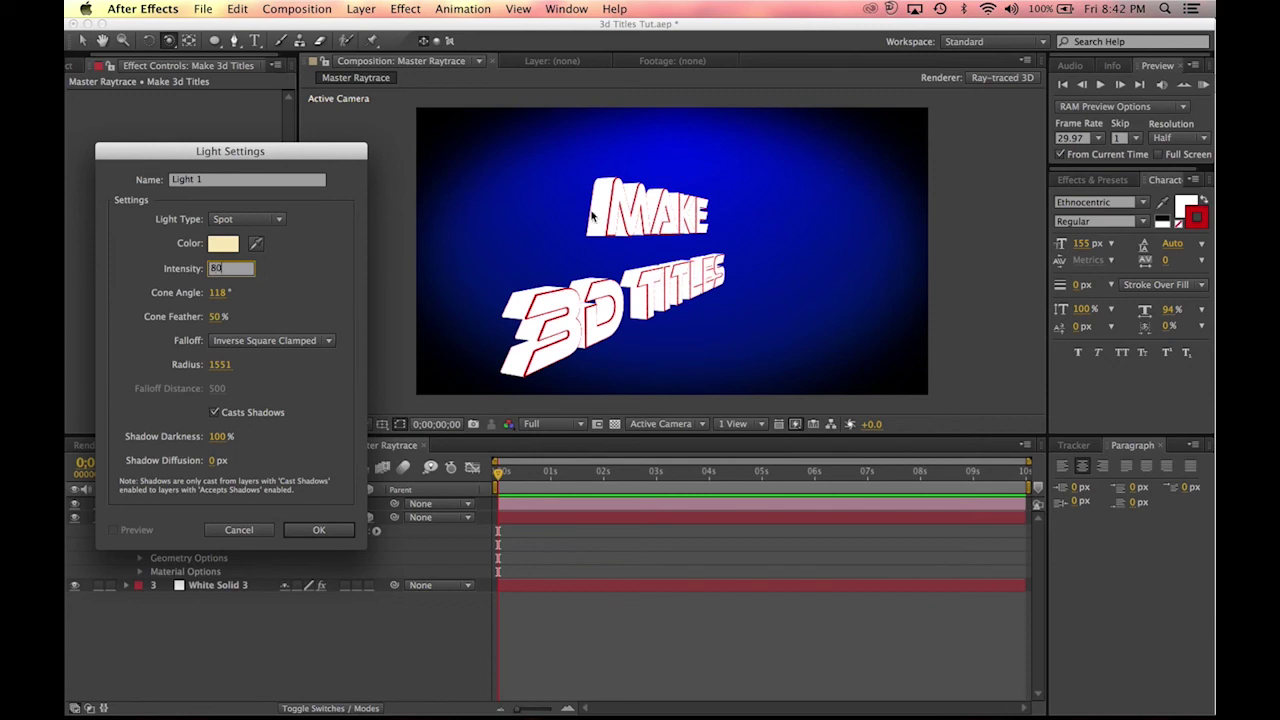
type("80")
key("Return")
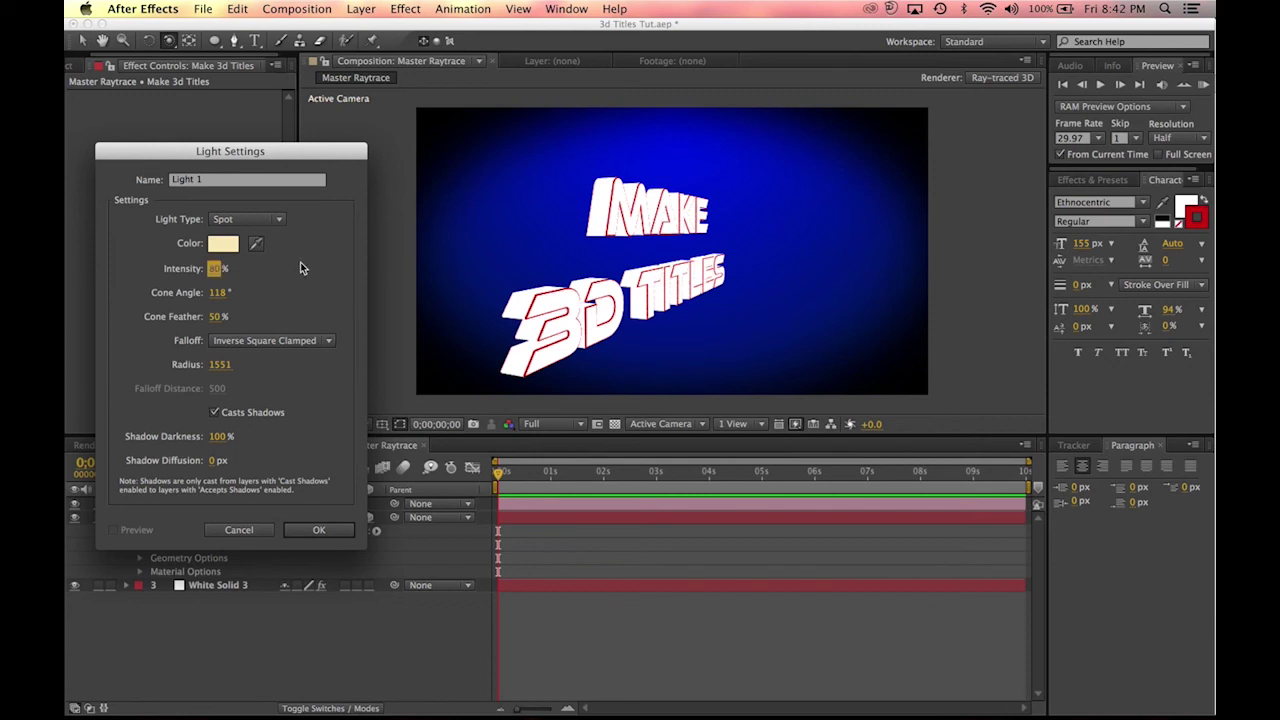
left_click(318, 529)
Step: Move the current time to 0;00;07;00, deselect all layers and examine how the light falls on the title
scroll(628, 302, "down", 3)
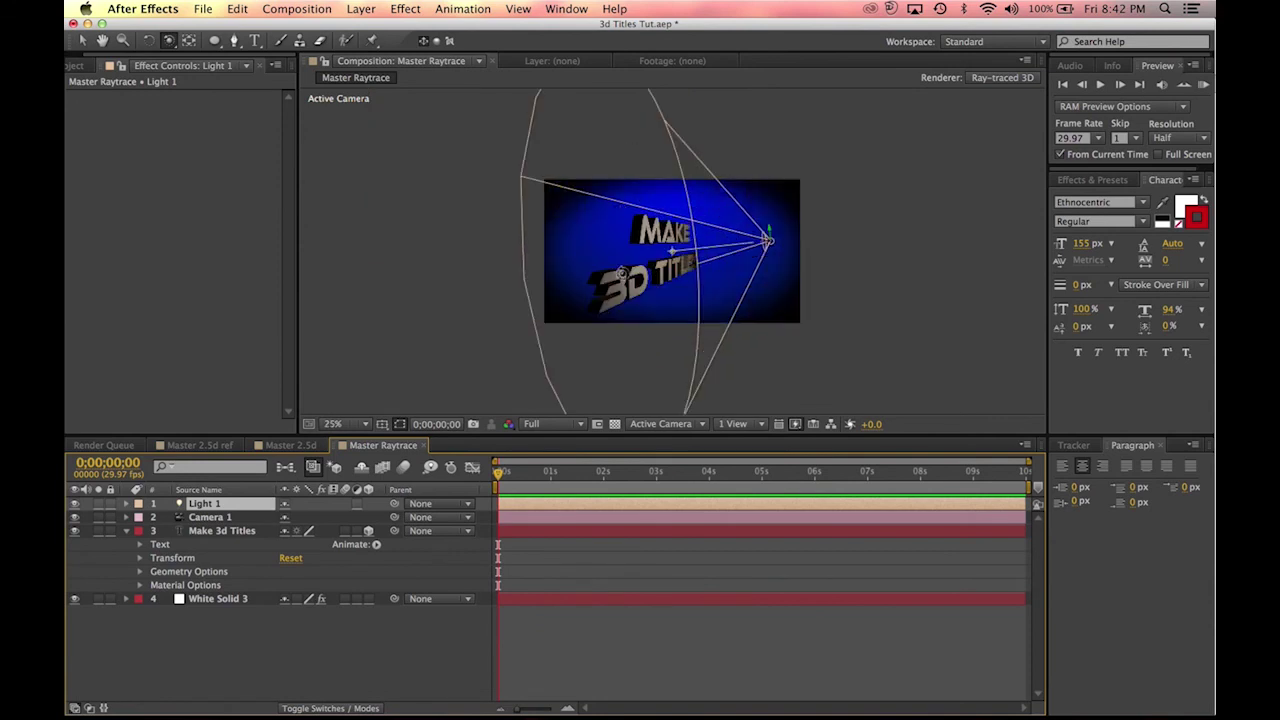
left_click_drag(583, 482, 866, 483)
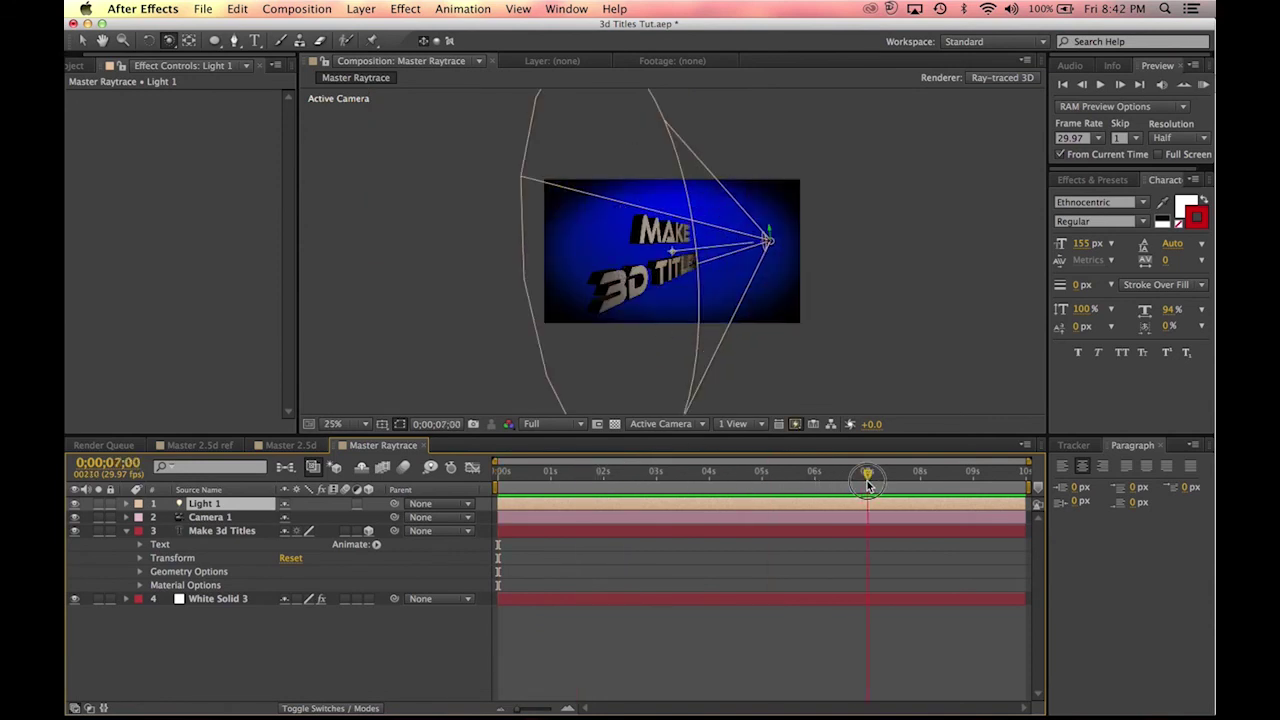
left_click(606, 647)
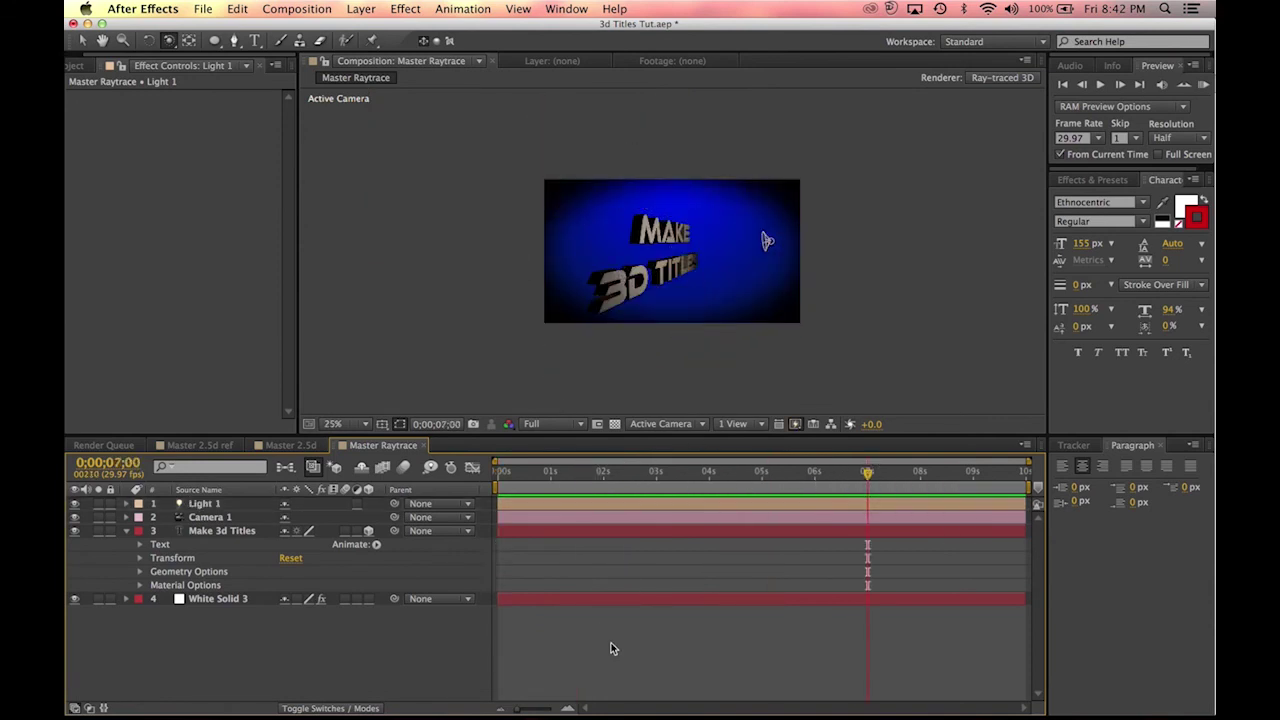
scroll(557, 283, "up", 5)
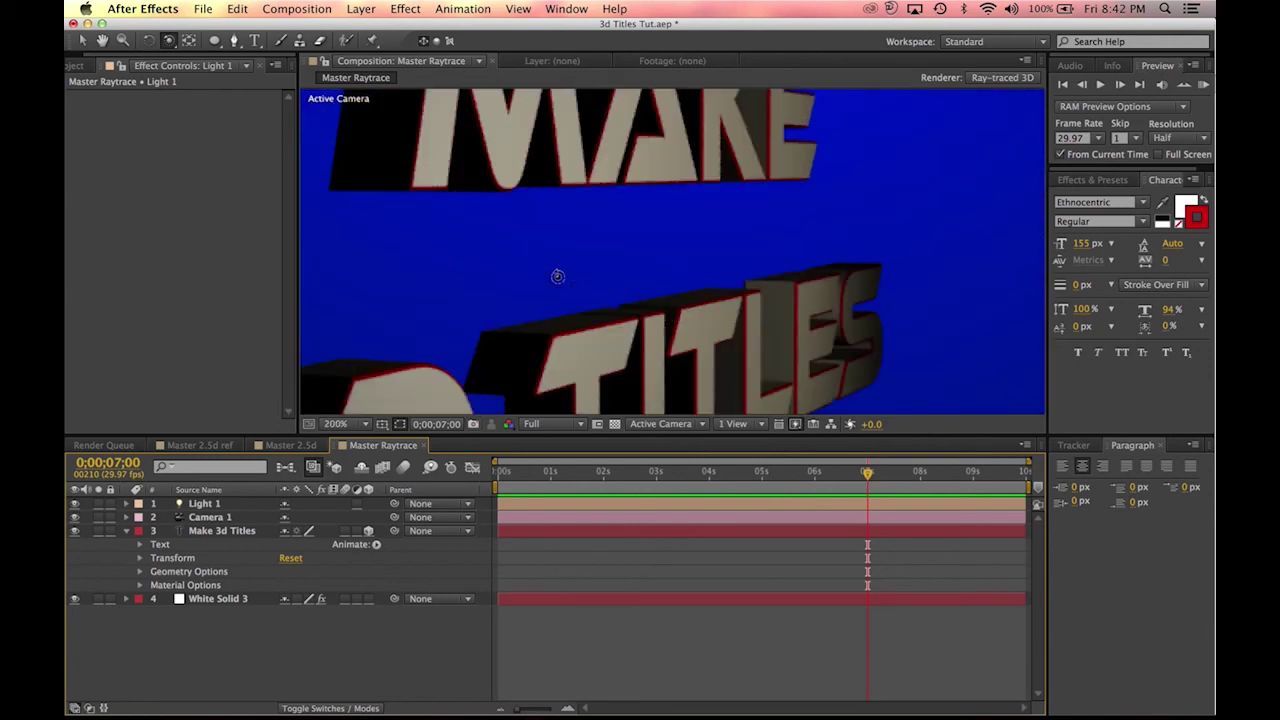
scroll(557, 276, "down", 4)
Step: Reset the transform of the Camera 1 layer
left_click(222, 533)
left_click(207, 505)
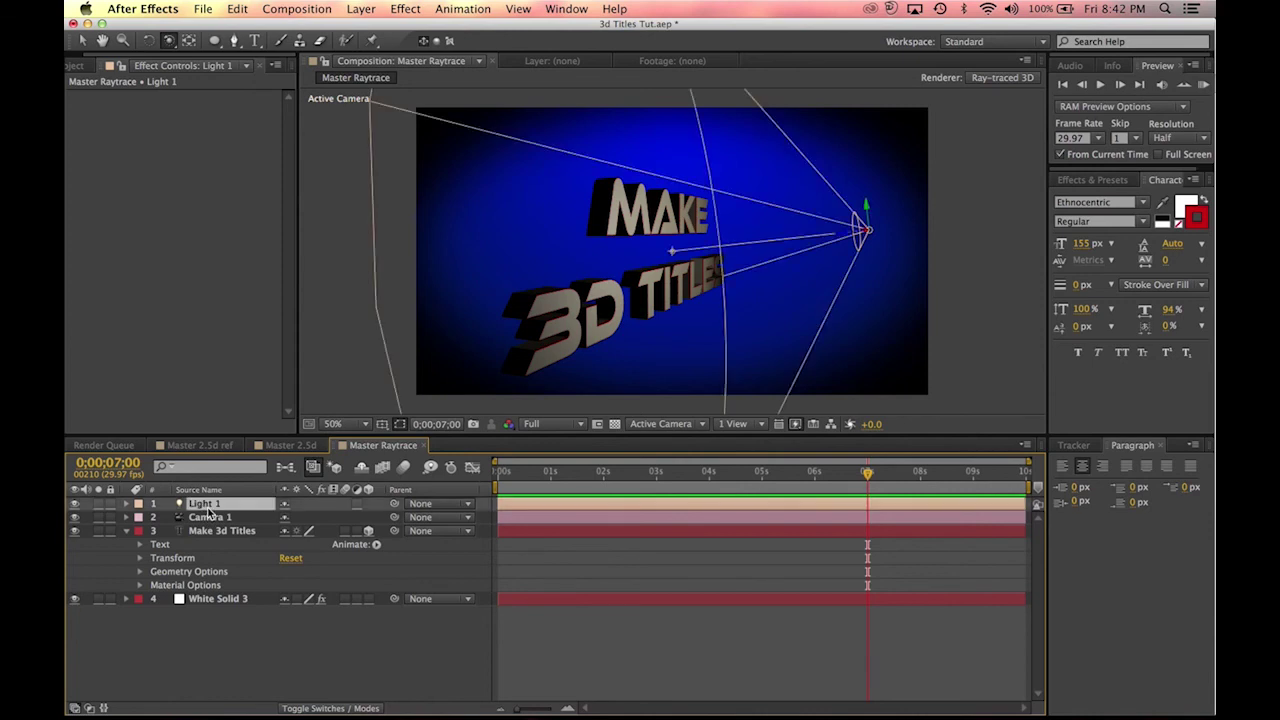
left_click(222, 533)
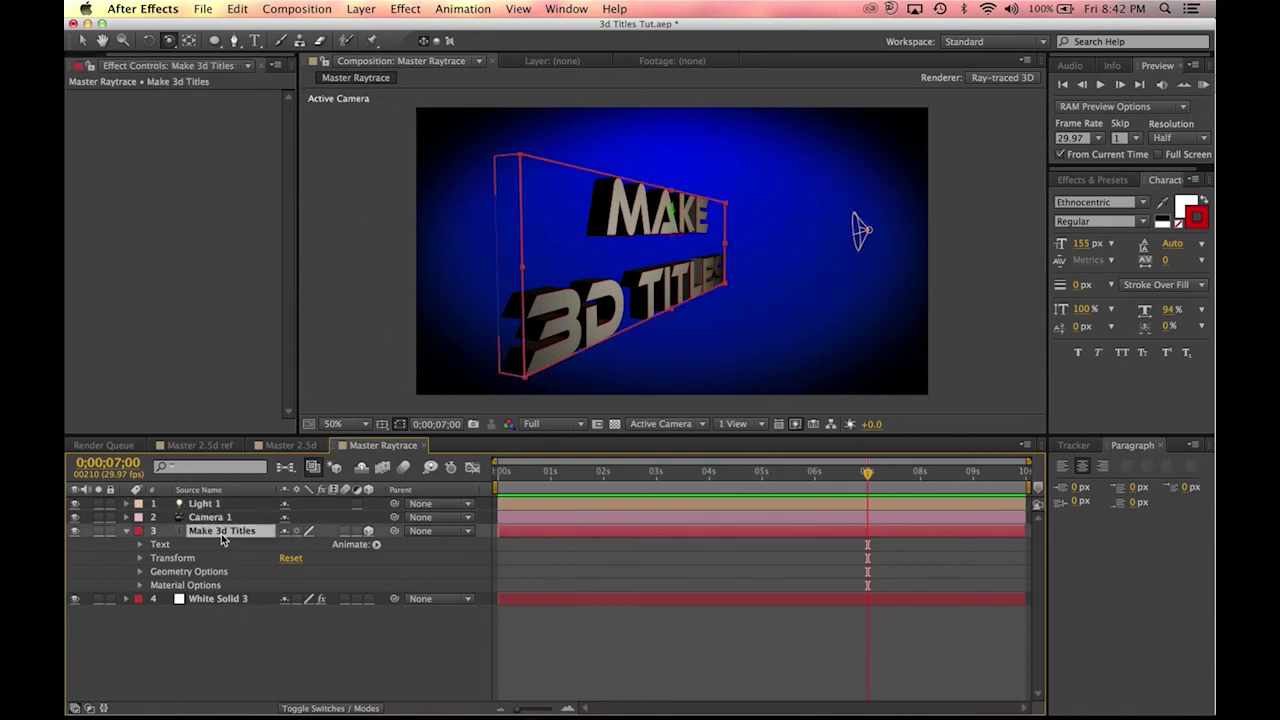
left_click(209, 518)
right_click(211, 520)
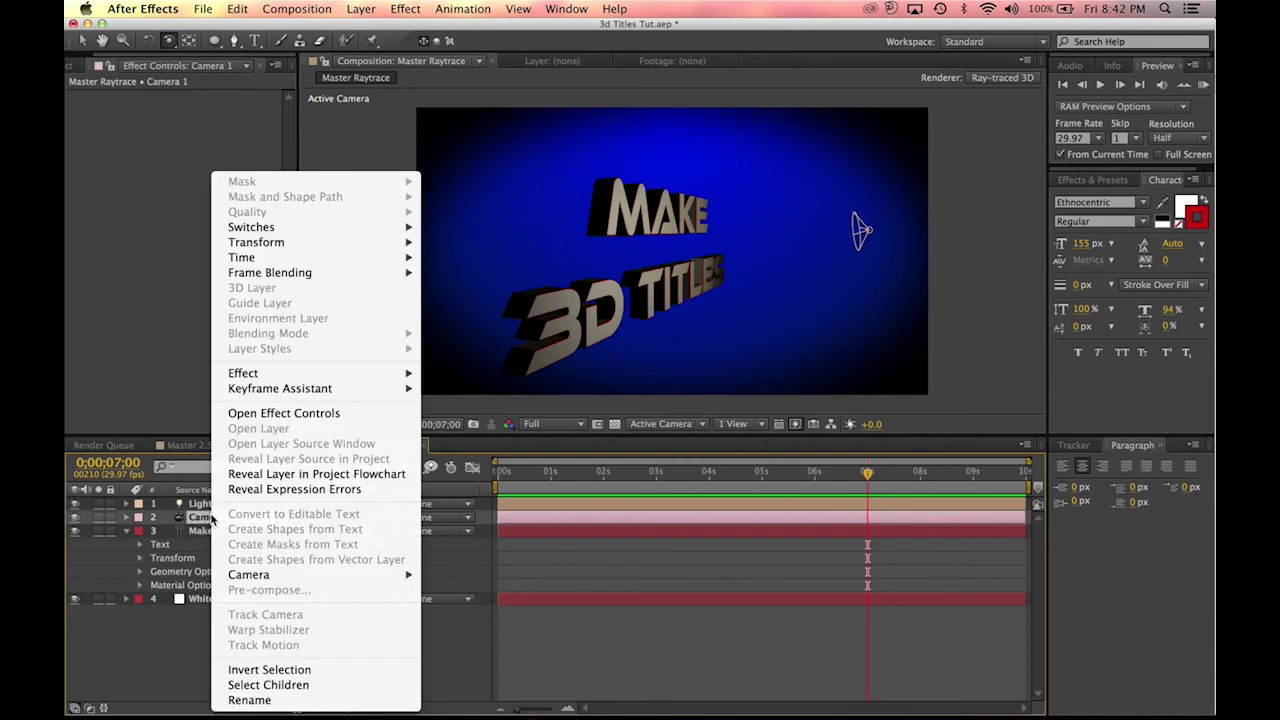
mouse_move(310, 245)
left_click(444, 250)
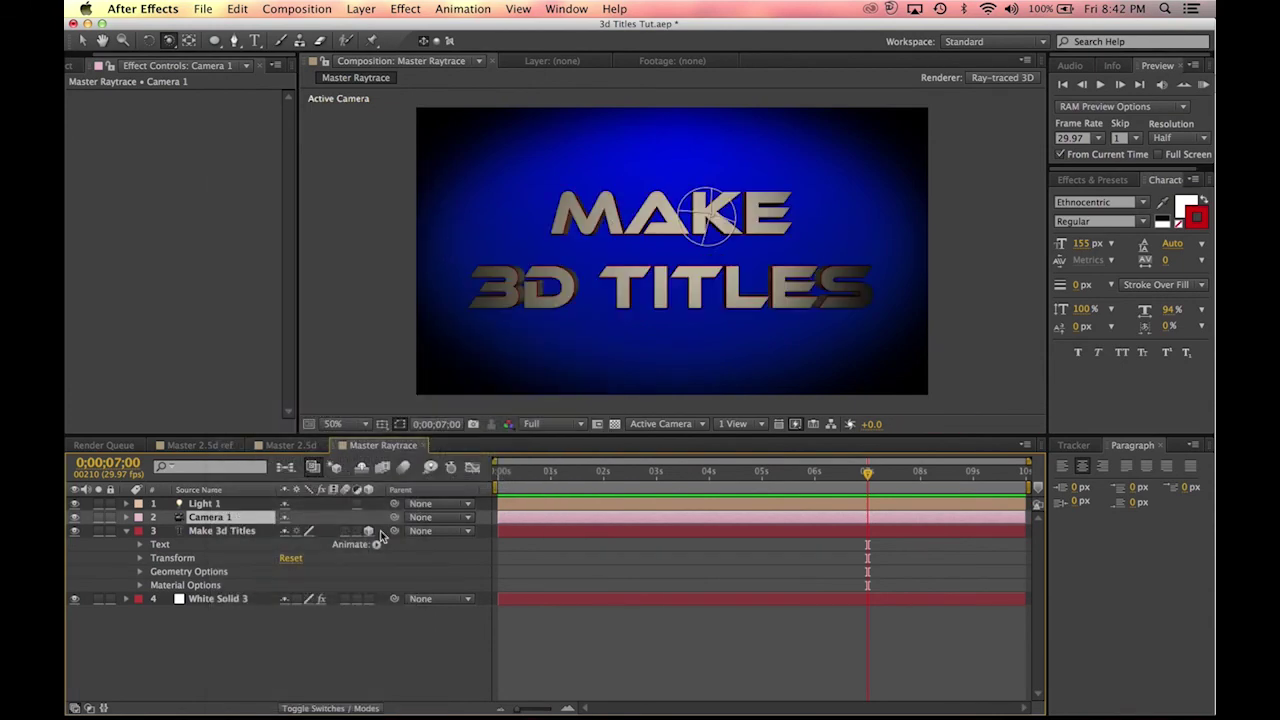
Step: View the composition in Custom View 1 and shift Light 1 along its X axis toward the end of the title
left_click(204, 505)
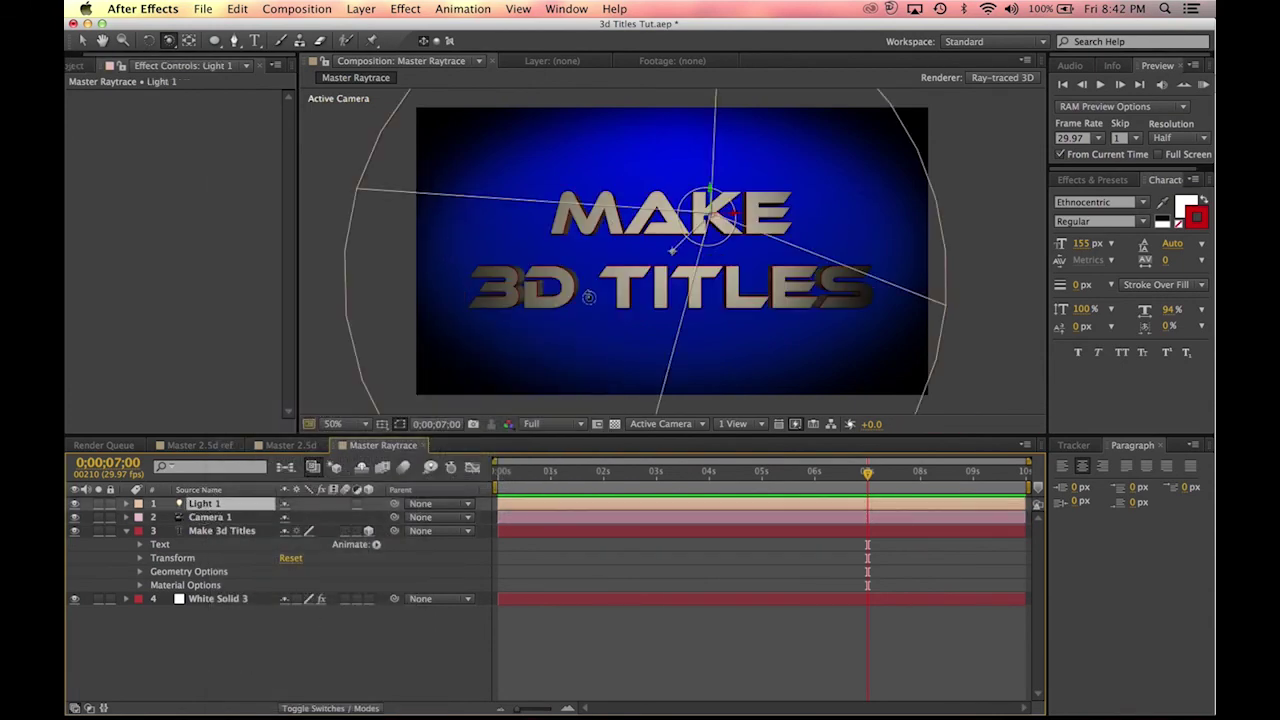
key("v")
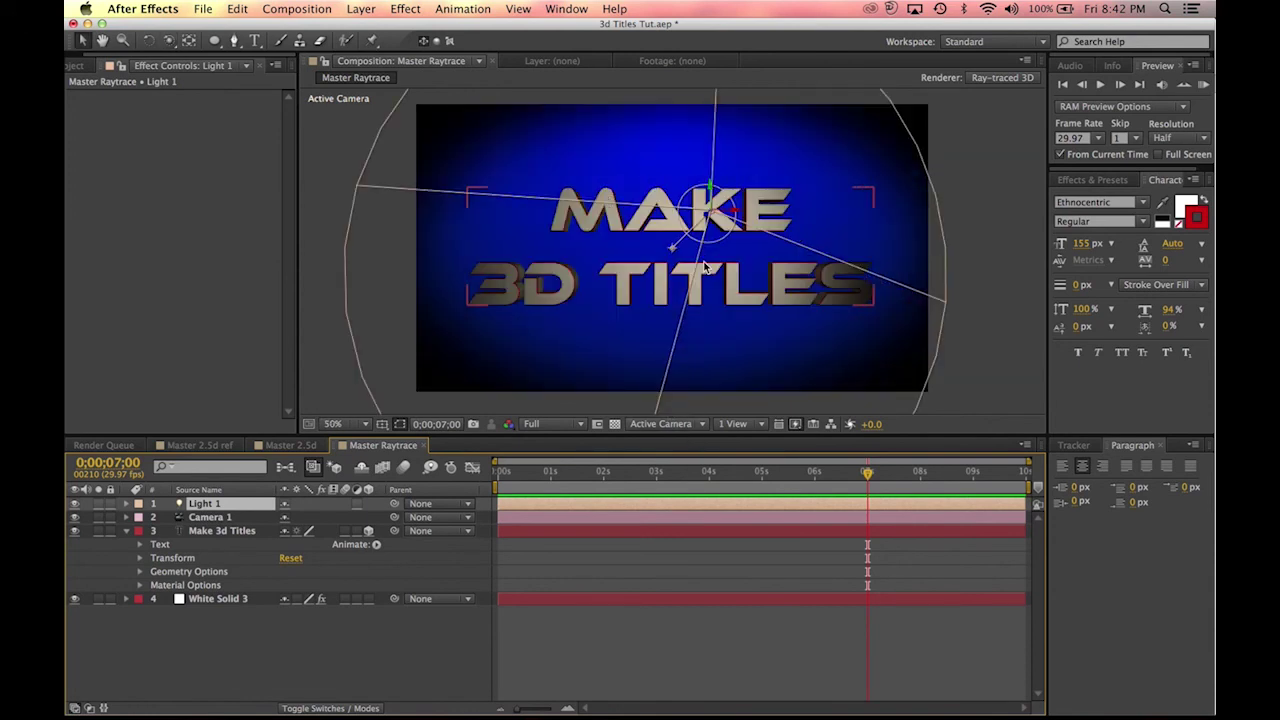
left_click(655, 424)
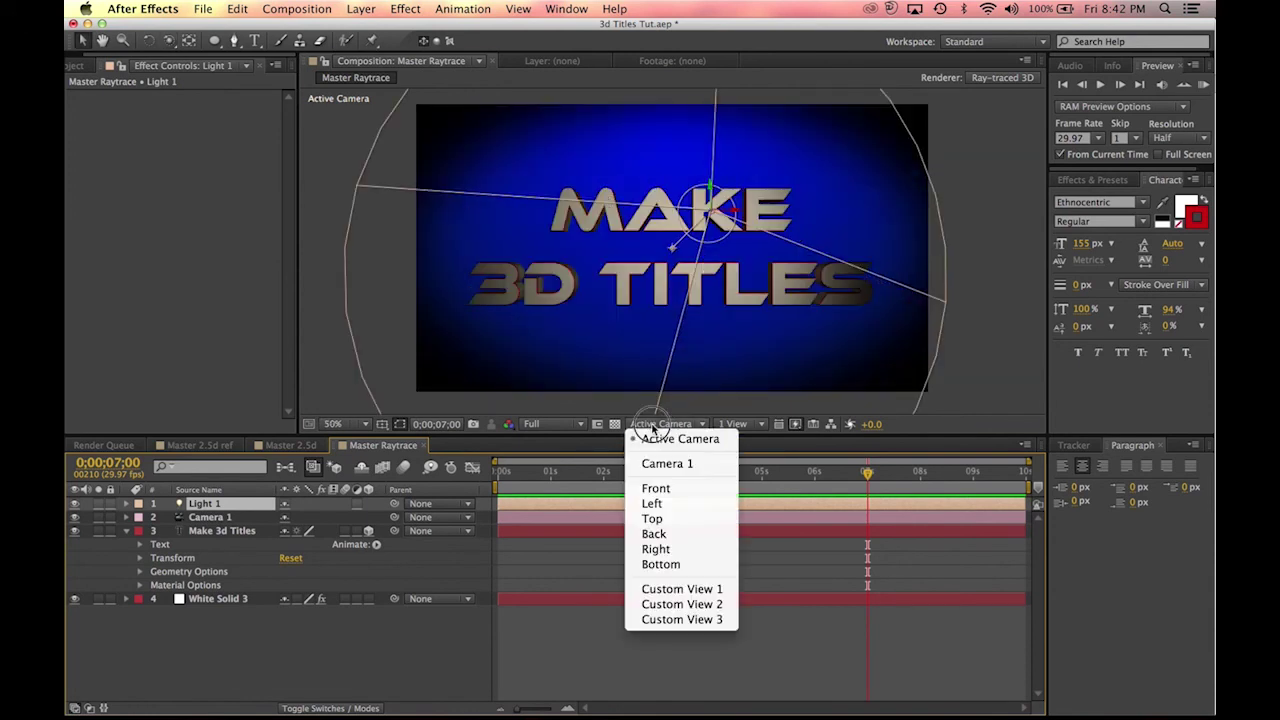
left_click(697, 594)
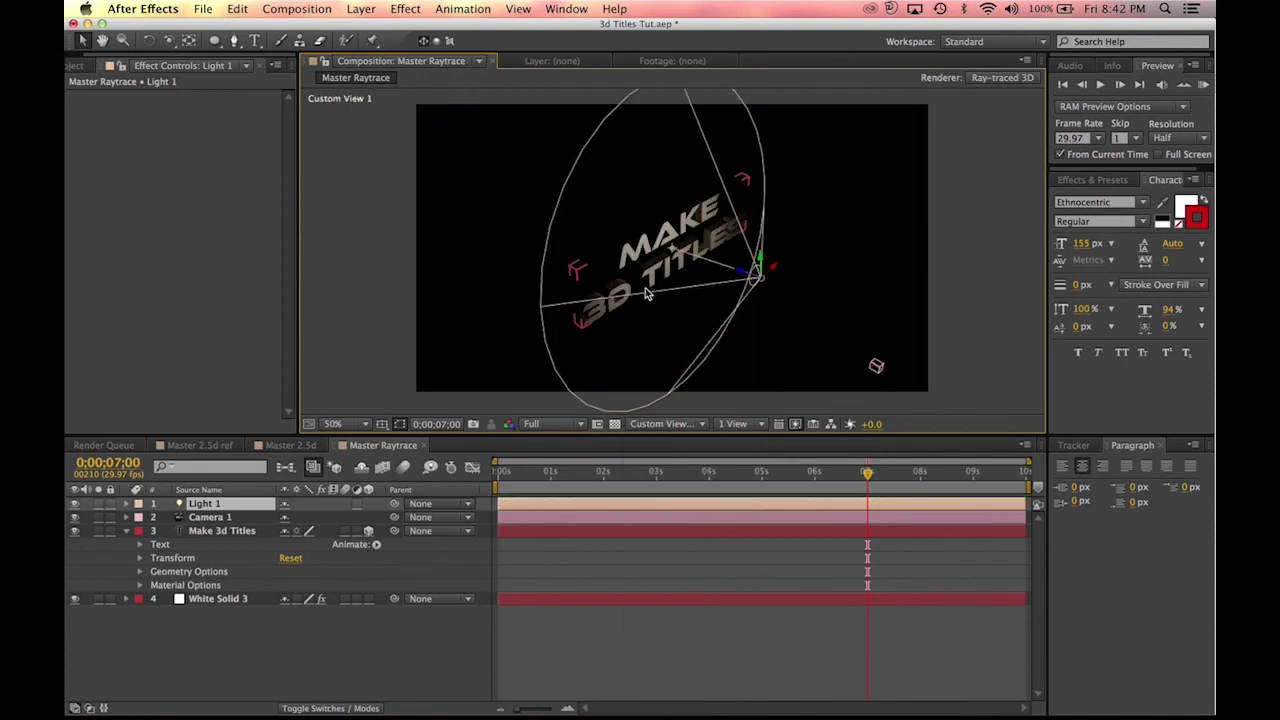
scroll(690, 286, "down", 2)
scroll(728, 250, "up", 2)
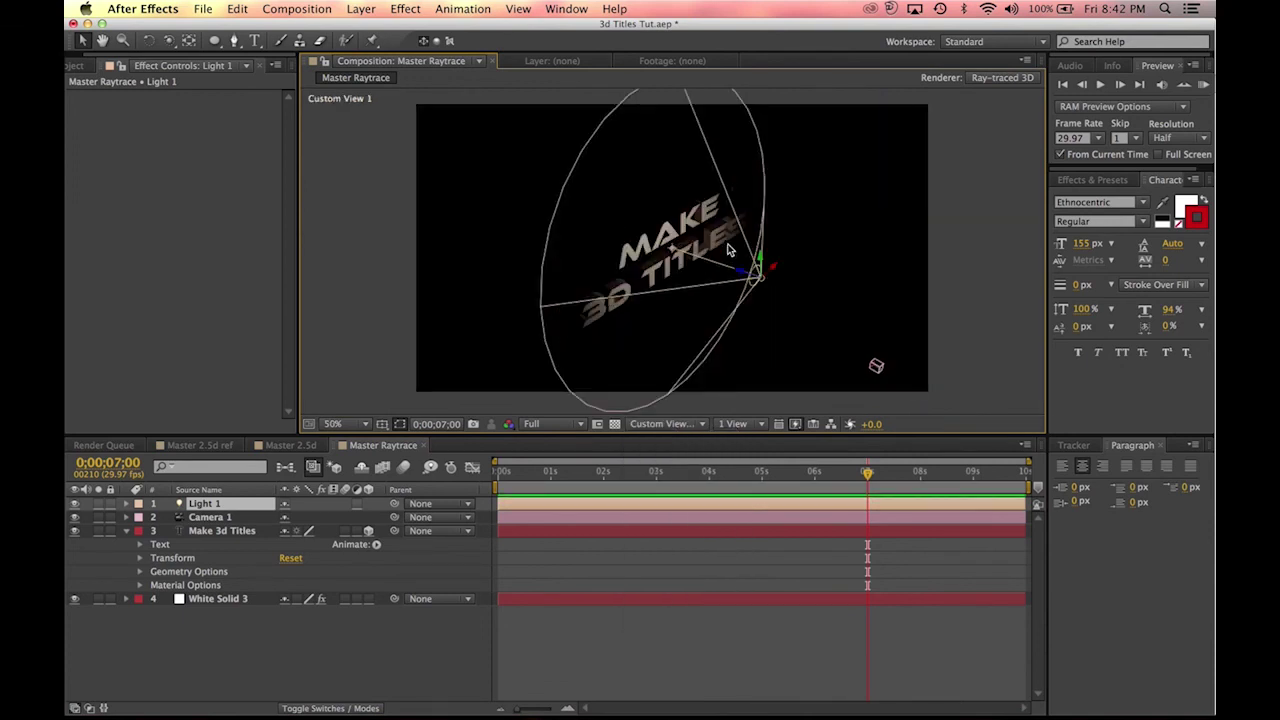
left_click_drag(775, 273, 893, 212)
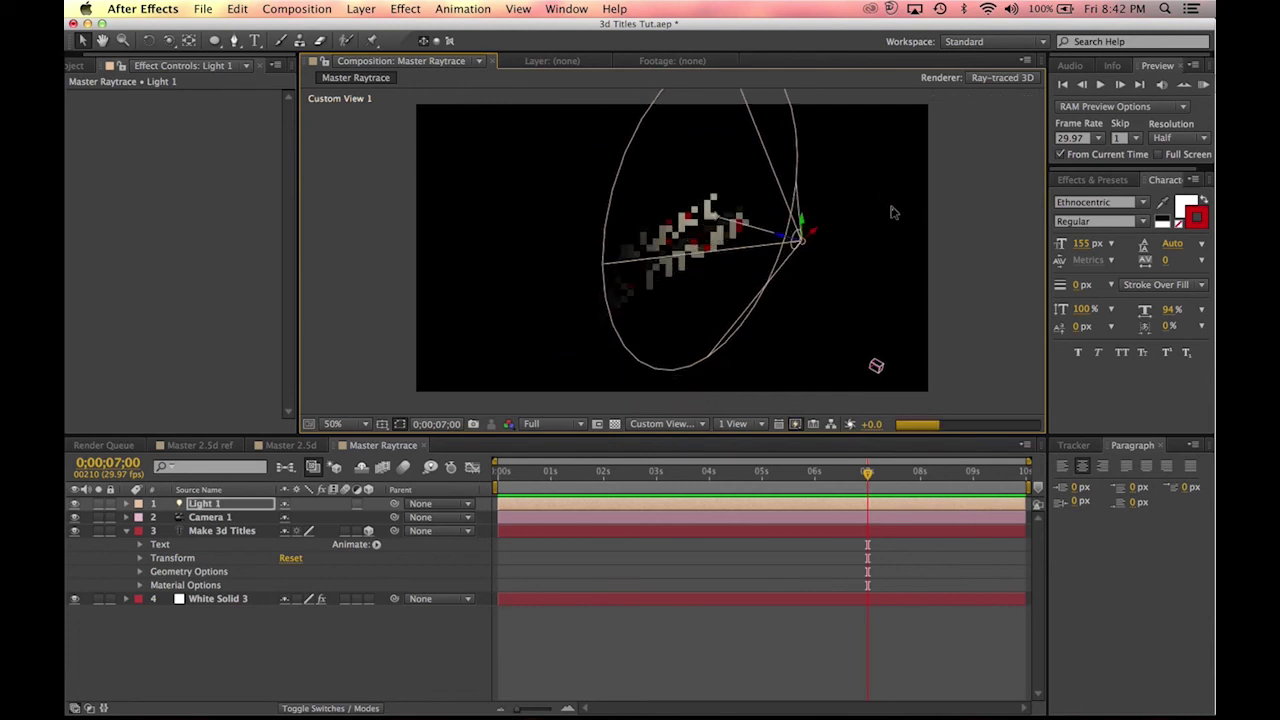
left_click_drag(817, 230, 820, 227)
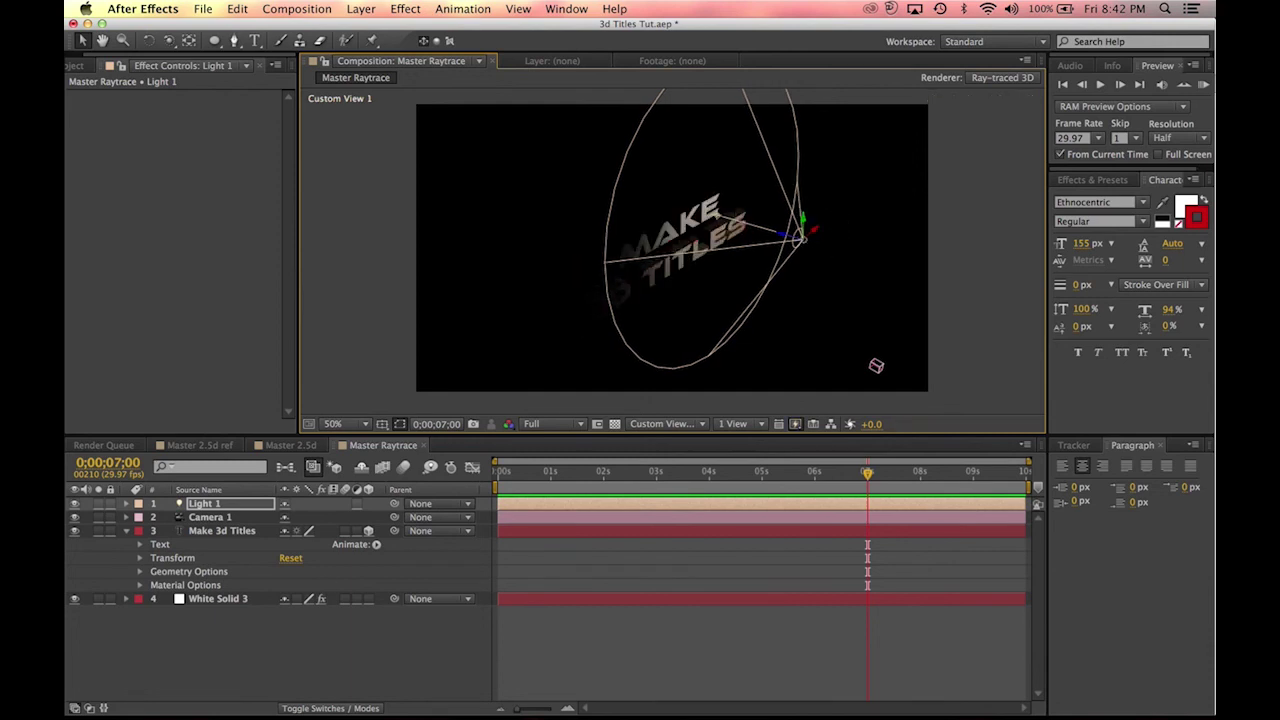
Step: Raise Light 1 slightly and aim it at the title with its point of interest at 713.9, 364.7, 51.9
left_click(203, 508)
key("a")
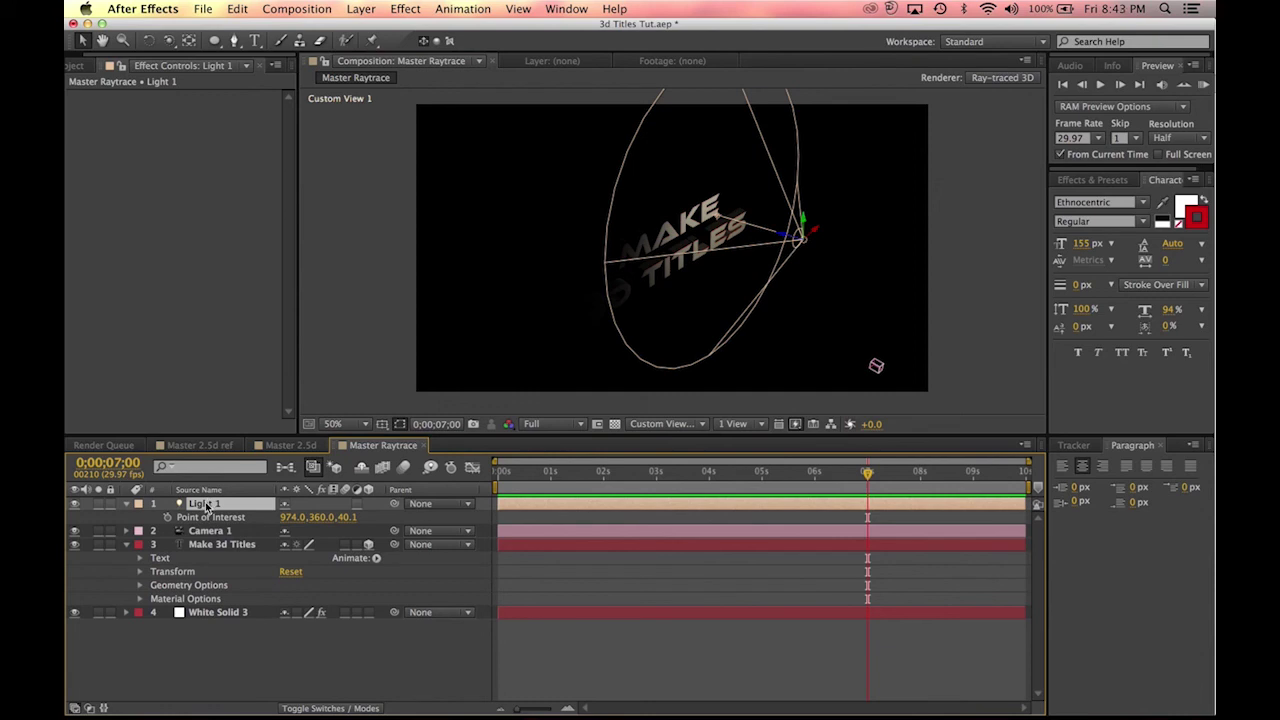
left_click_drag(281, 518, 125, 561)
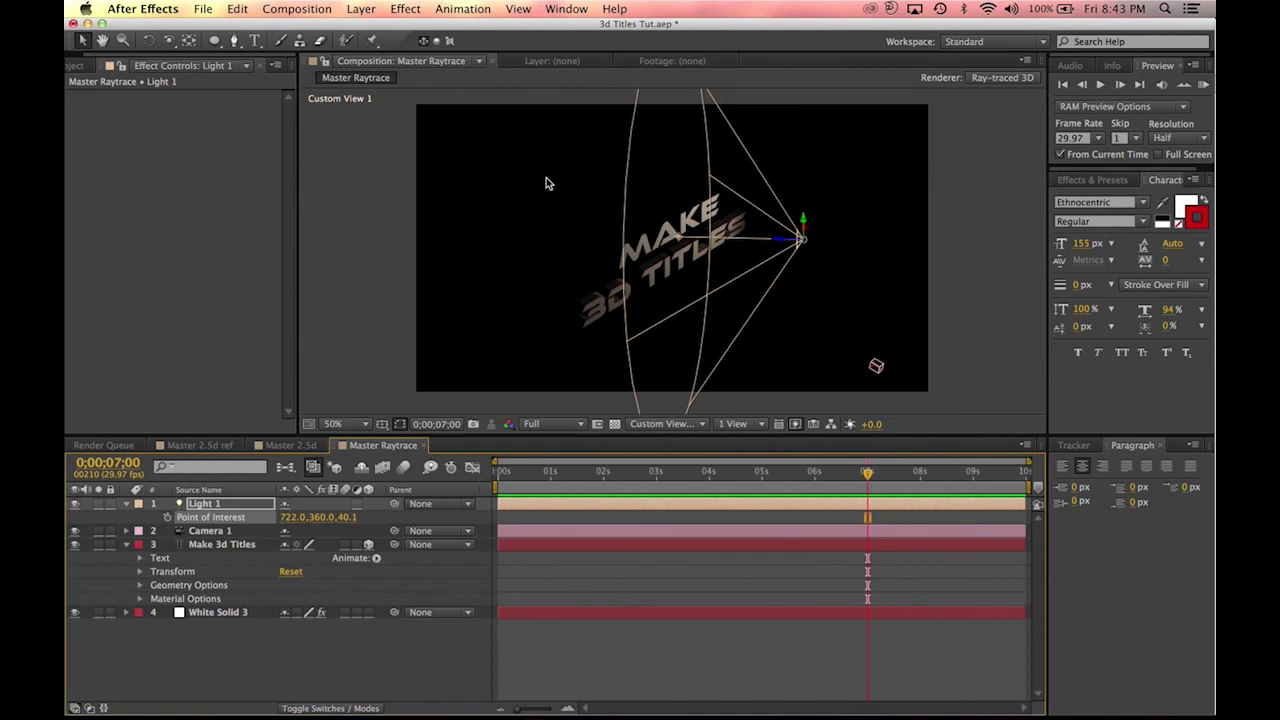
left_click_drag(808, 228, 804, 208)
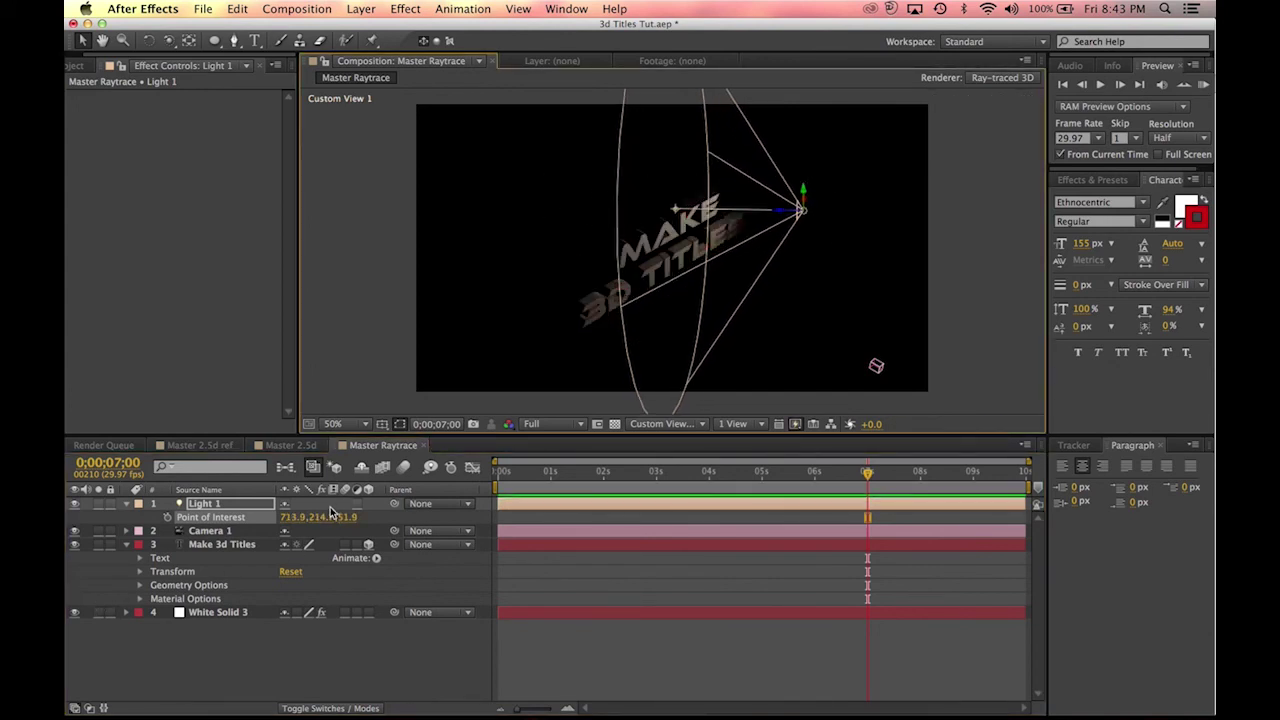
left_click_drag(320, 517, 442, 523)
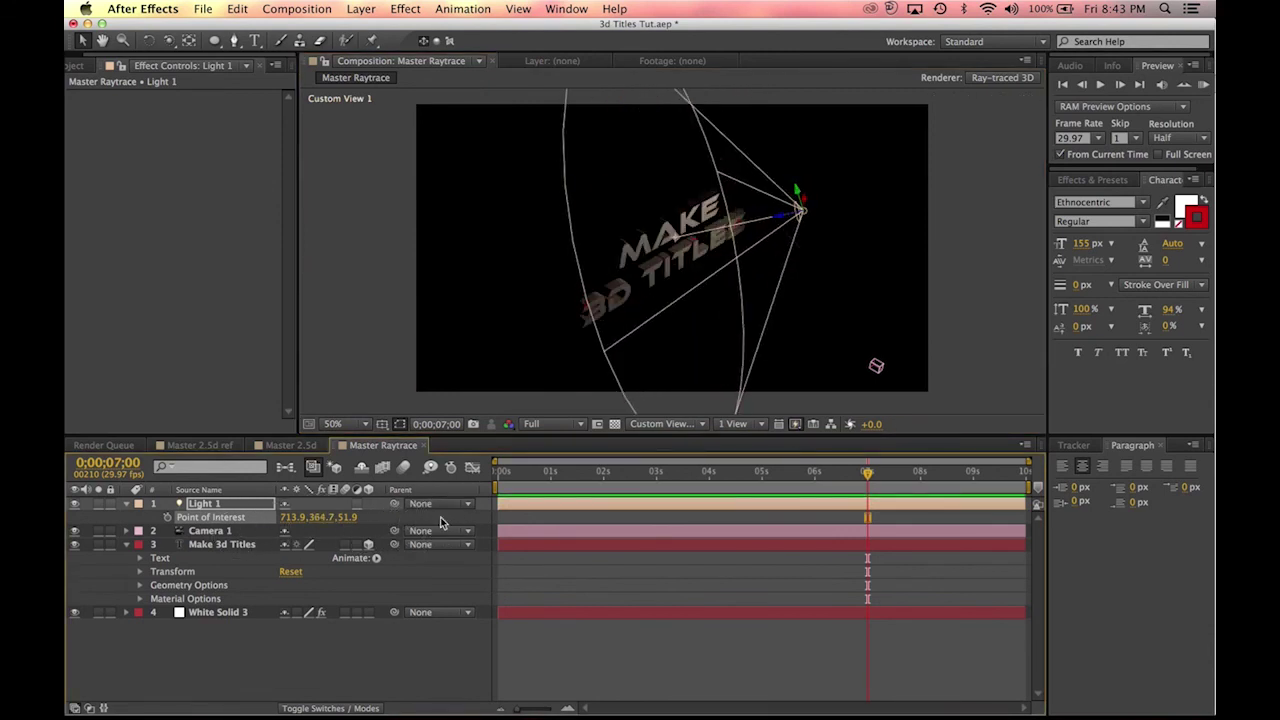
Step: Duplicate Light 1 and, in World Axis mode, shift the copy along X to the opposite end of the title
left_click(206, 505)
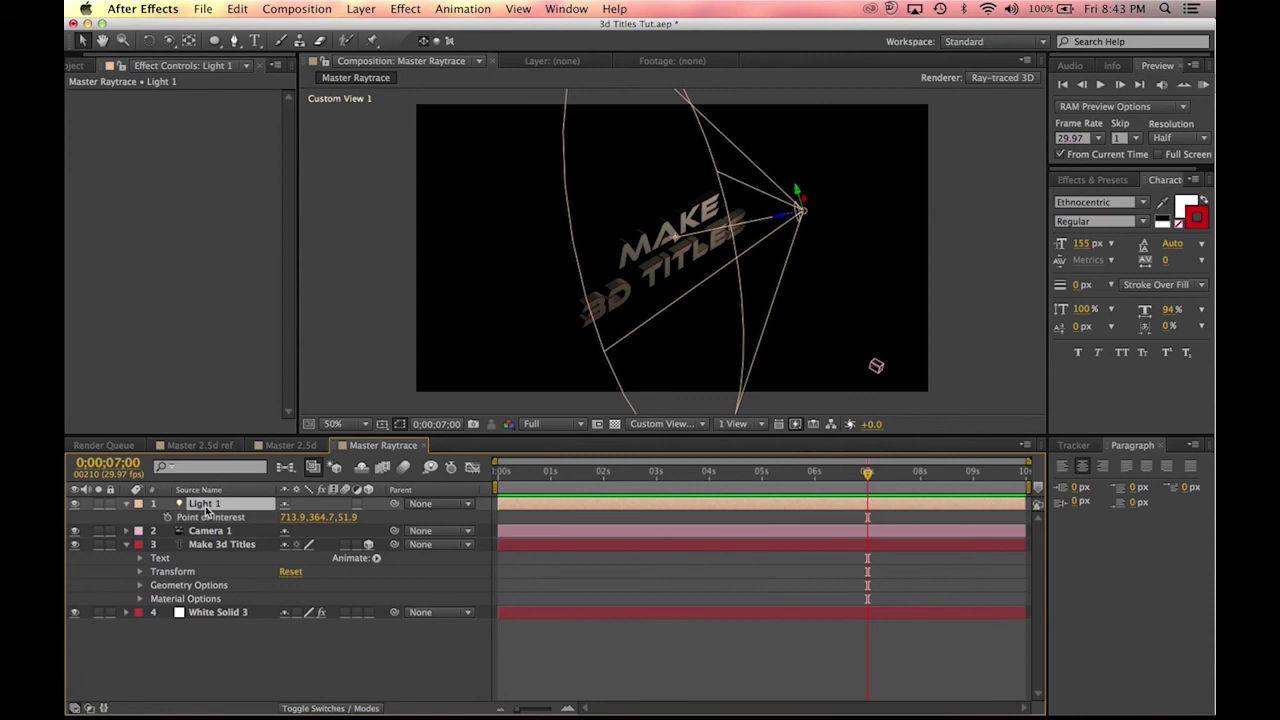
key("super+d")
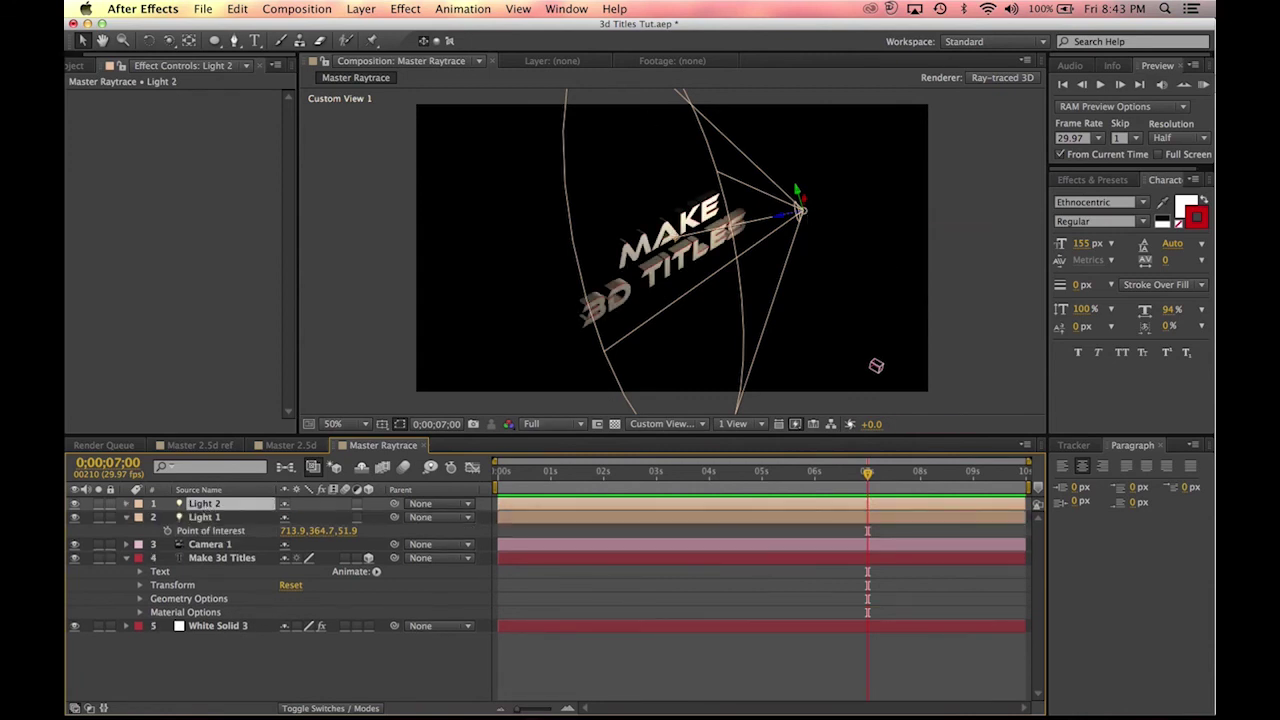
left_click_drag(805, 210, 790, 325)
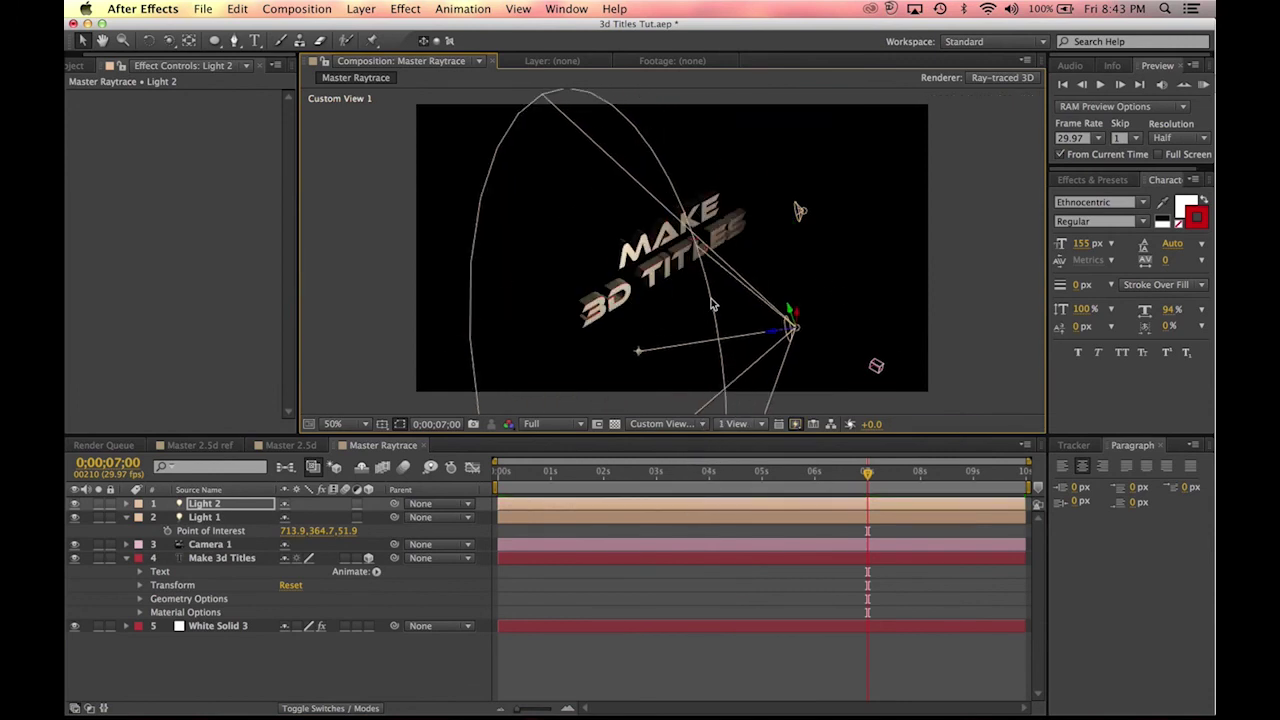
key("super+z")
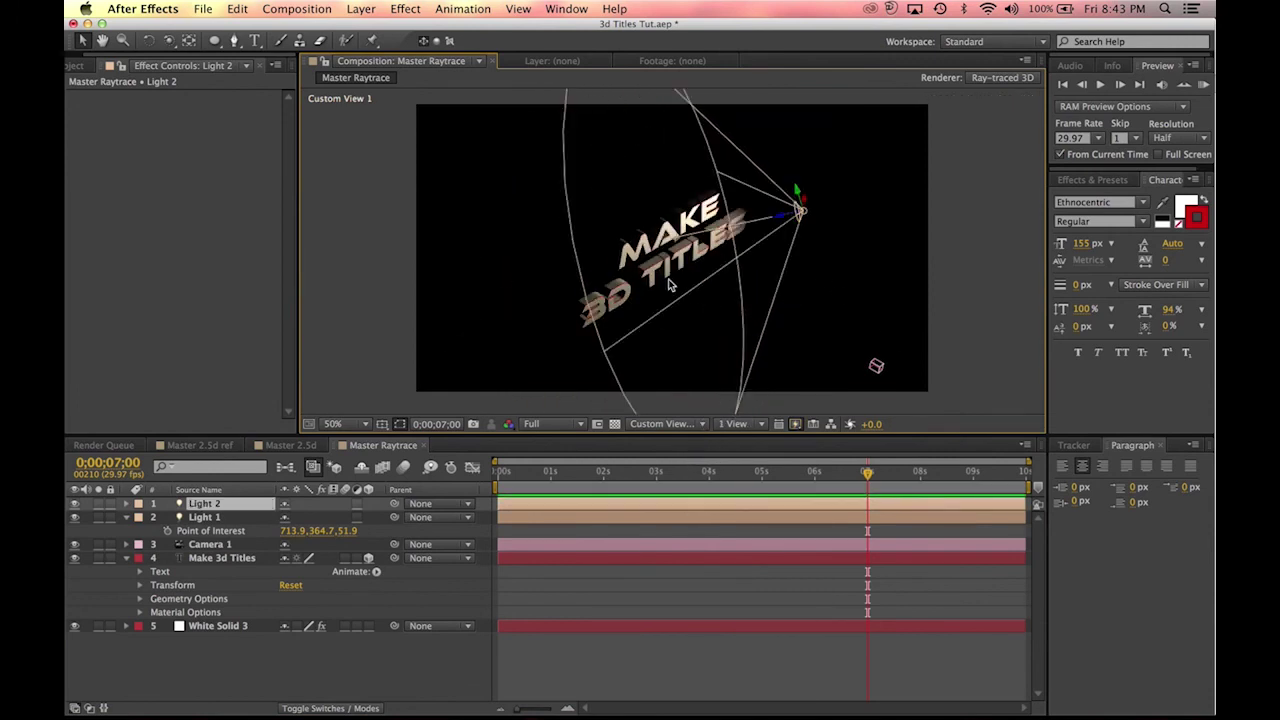
left_click(426, 46)
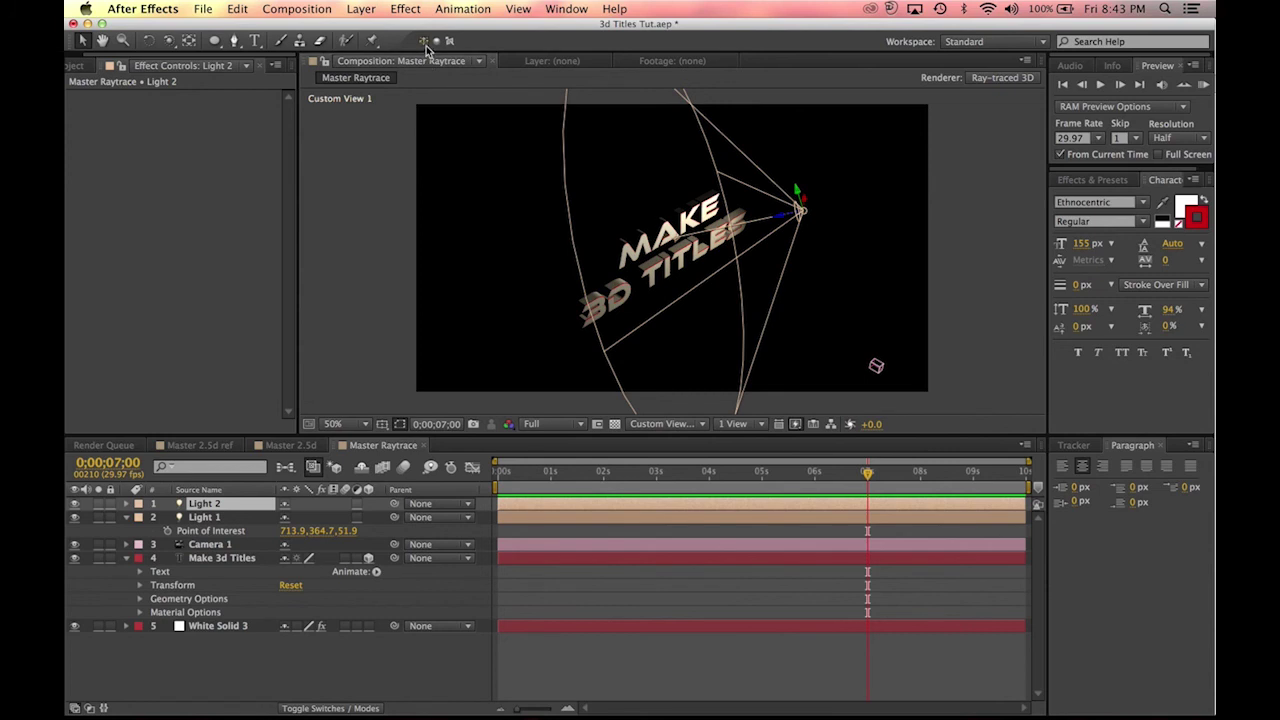
left_click(436, 42)
left_click_drag(828, 208, 615, 333)
left_click_drag(716, 266, 648, 303)
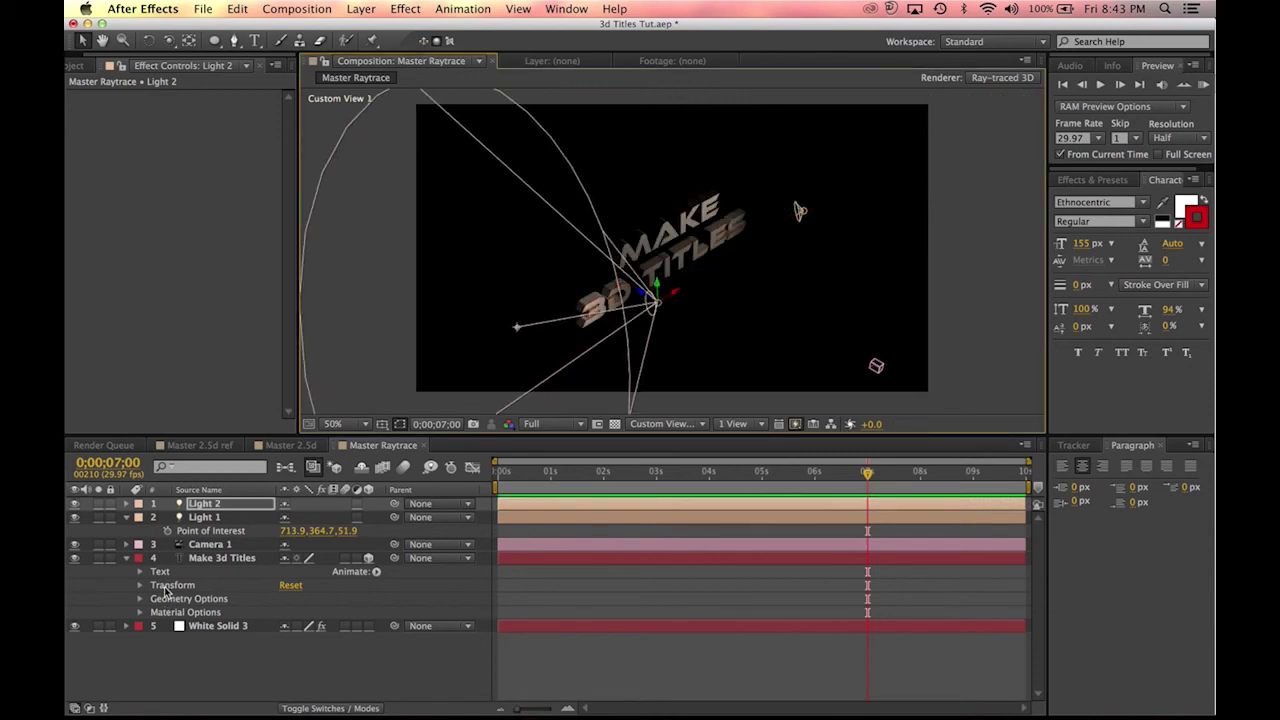
Step: Lower Light 2 and aim it at the title with its point of interest at 512.3, 256.7, 51.9
key("Return")
key("a")
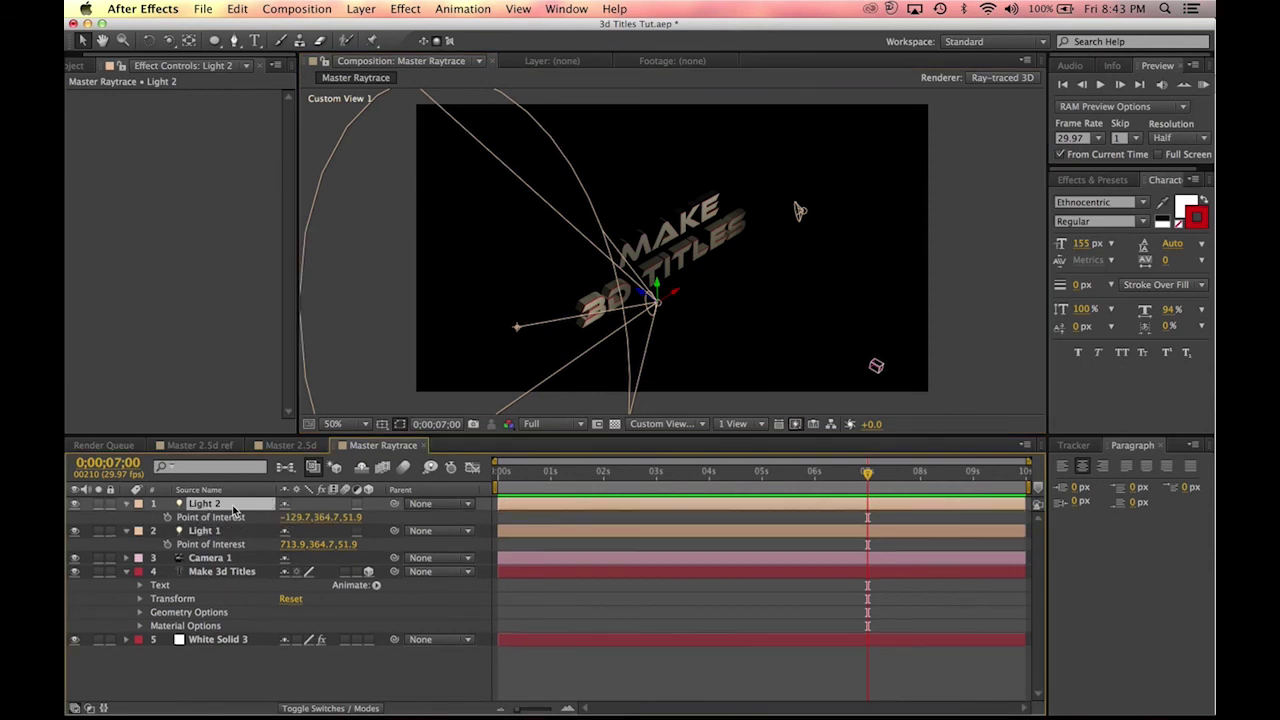
left_click_drag(290, 517, 727, 444)
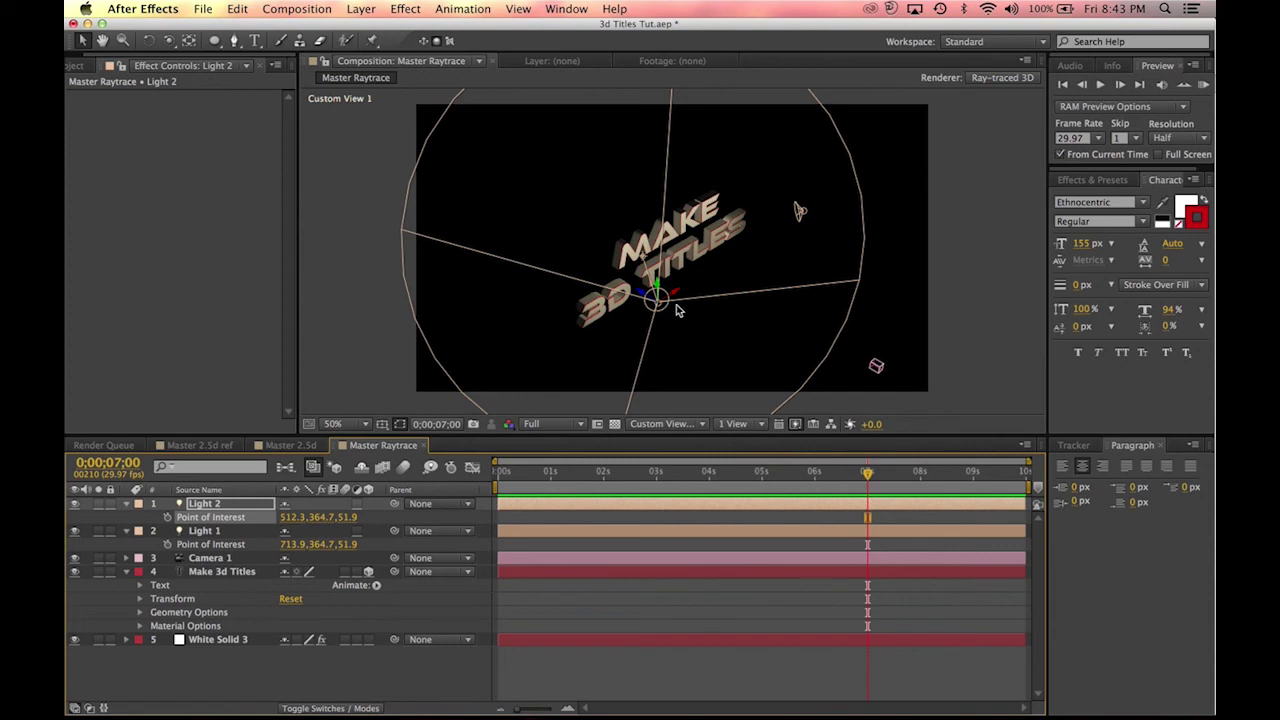
left_click_drag(656, 298, 658, 334)
left_click_drag(321, 518, 193, 492)
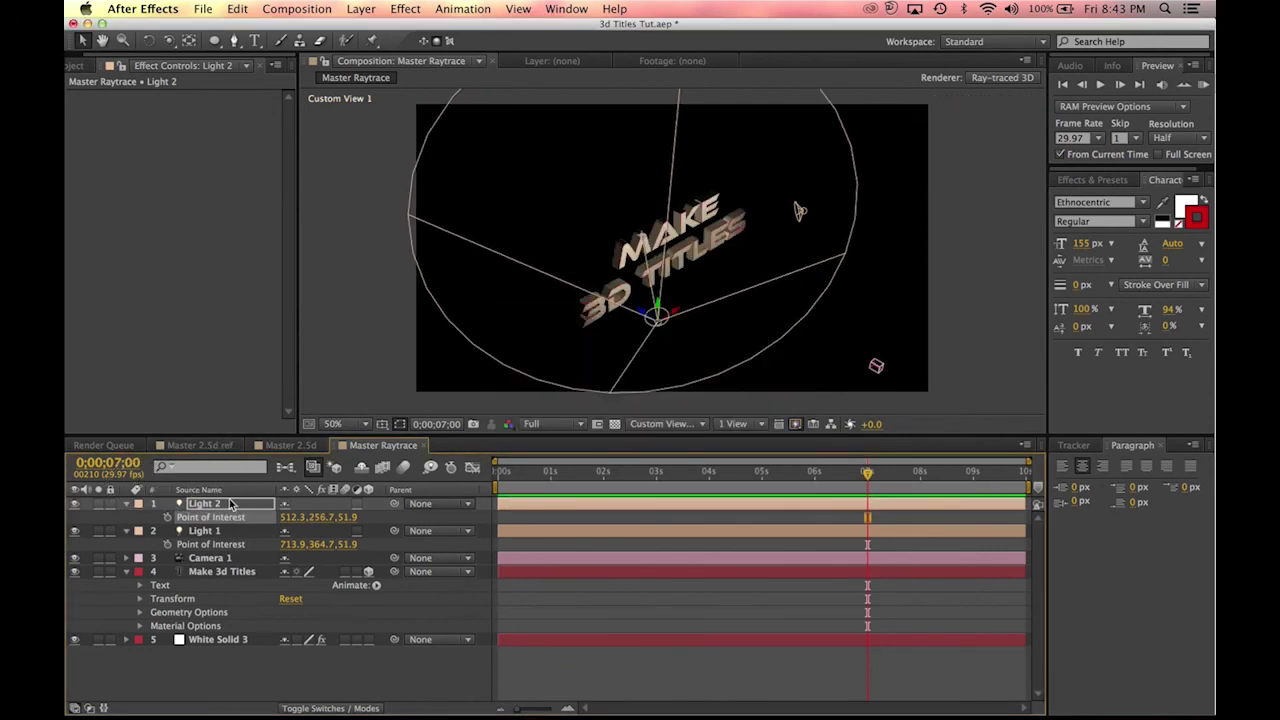
Step: Change Light 2's color to a pale cyan and inspect the relit title up close
left_click(222, 505)
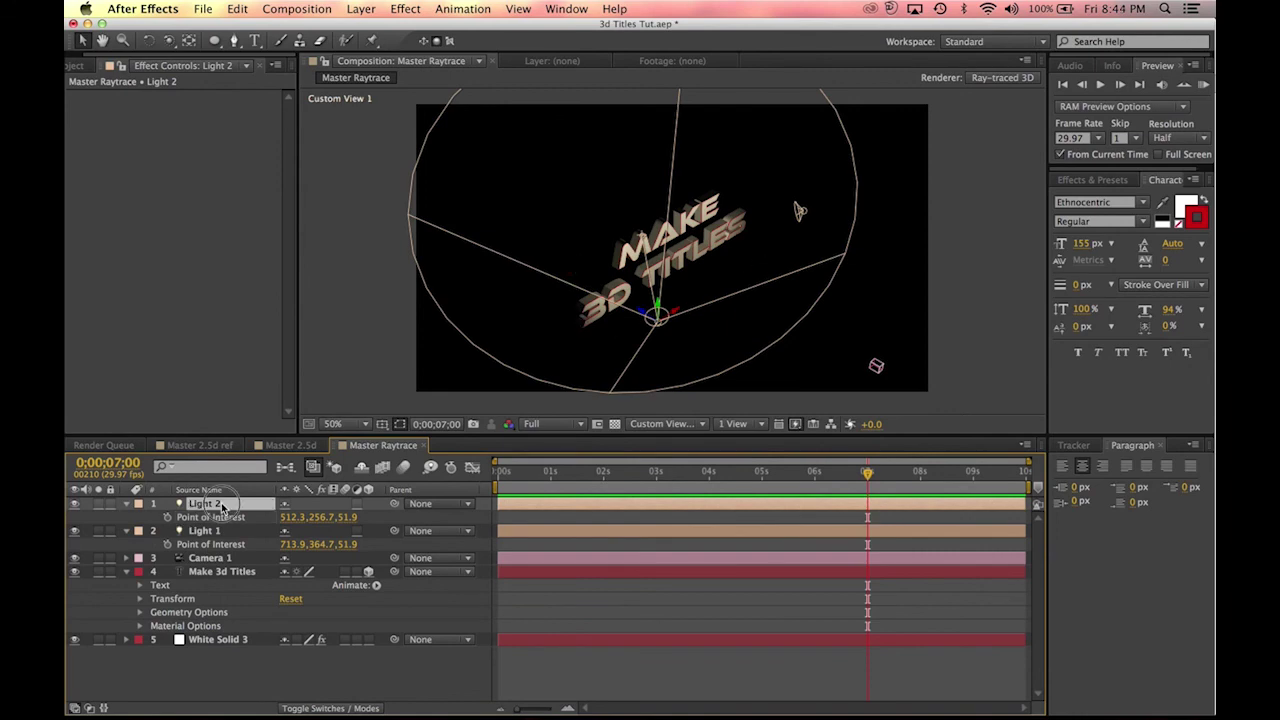
left_click(361, 9)
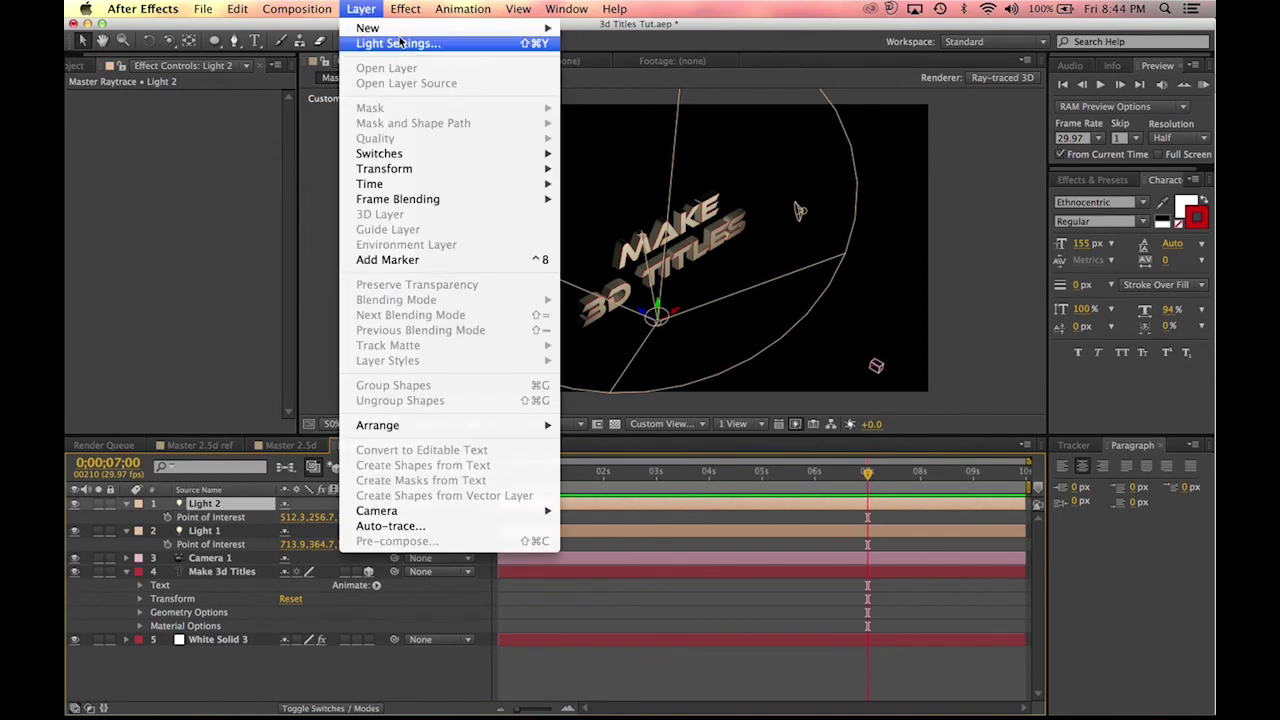
left_click(398, 43)
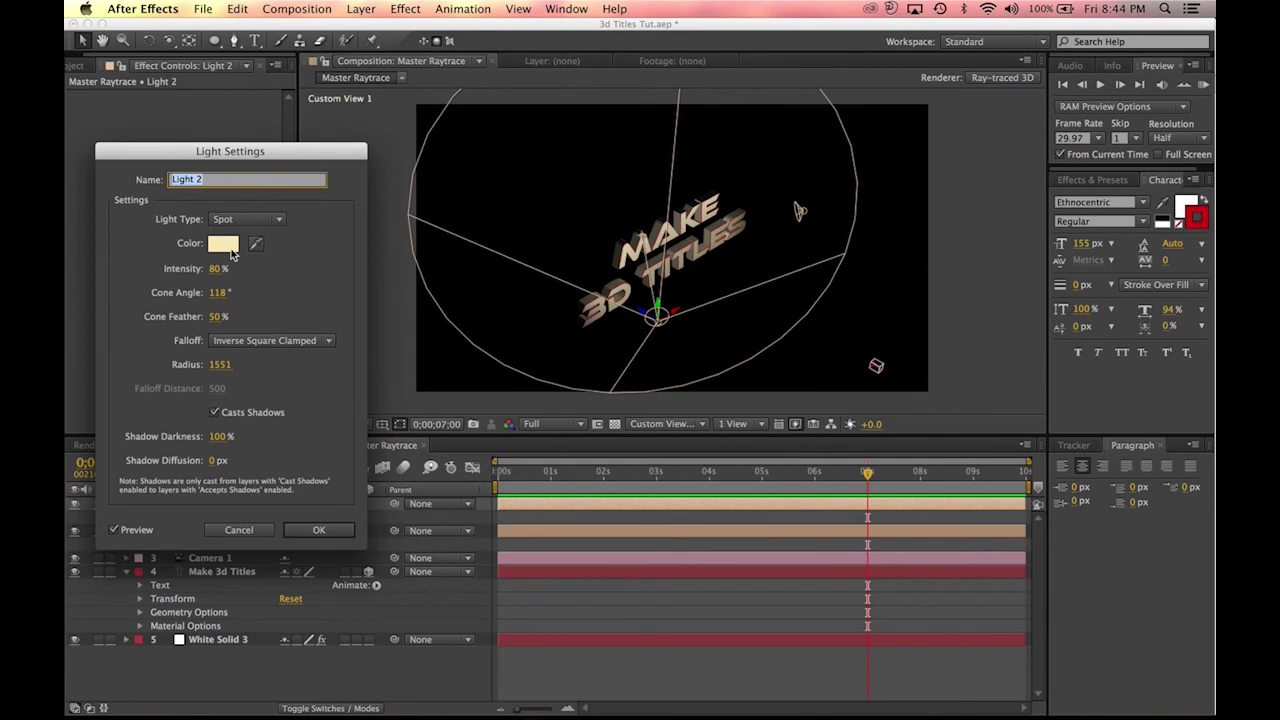
left_click(221, 244)
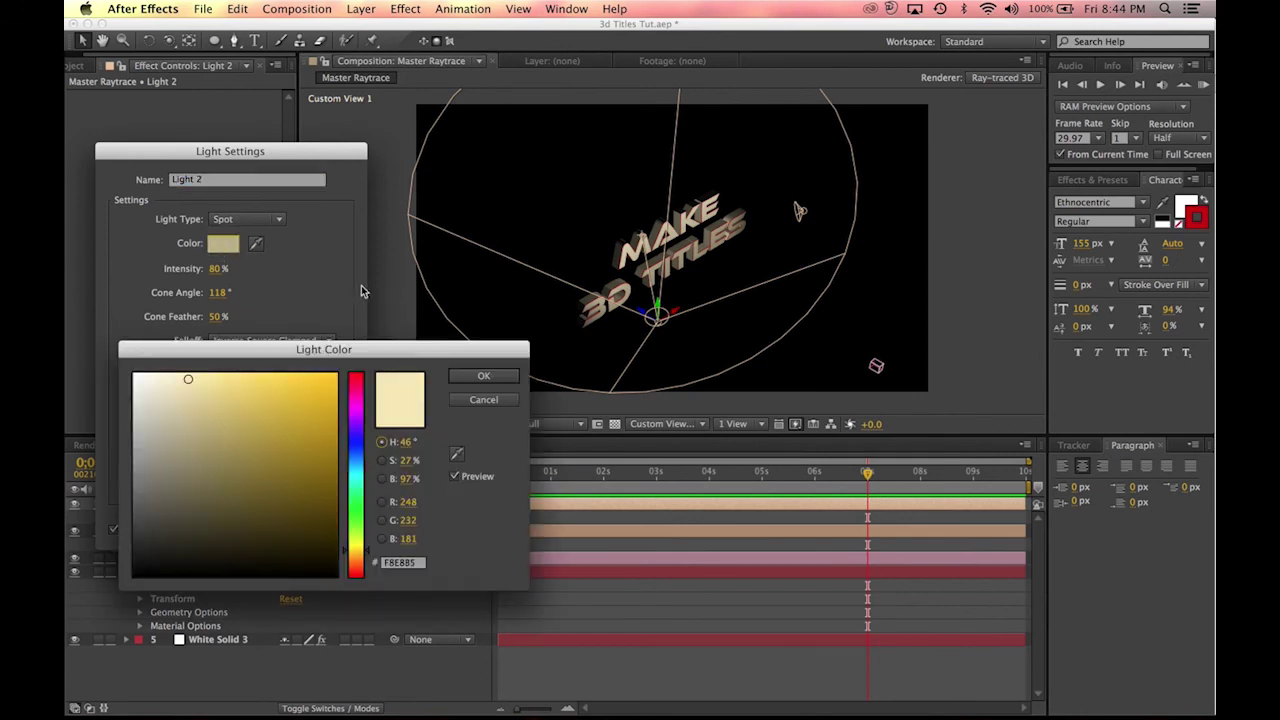
left_click(356, 478)
left_click(504, 380)
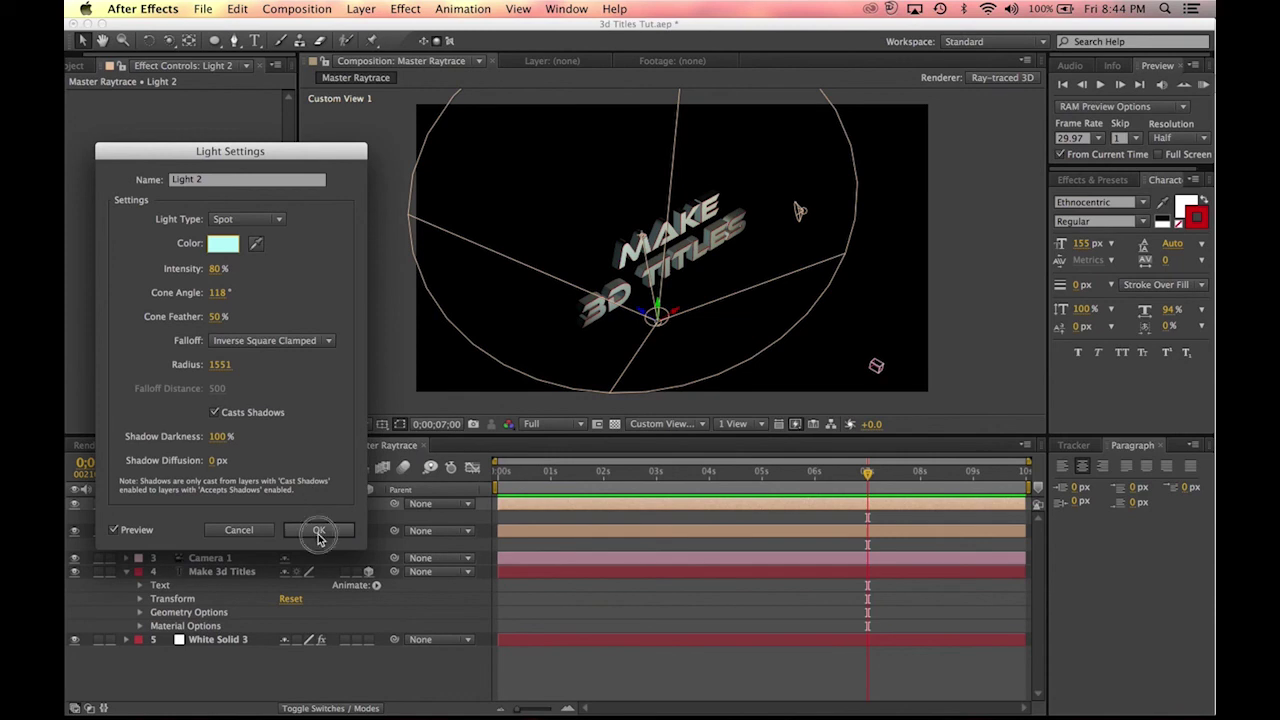
left_click(318, 533)
key("period")
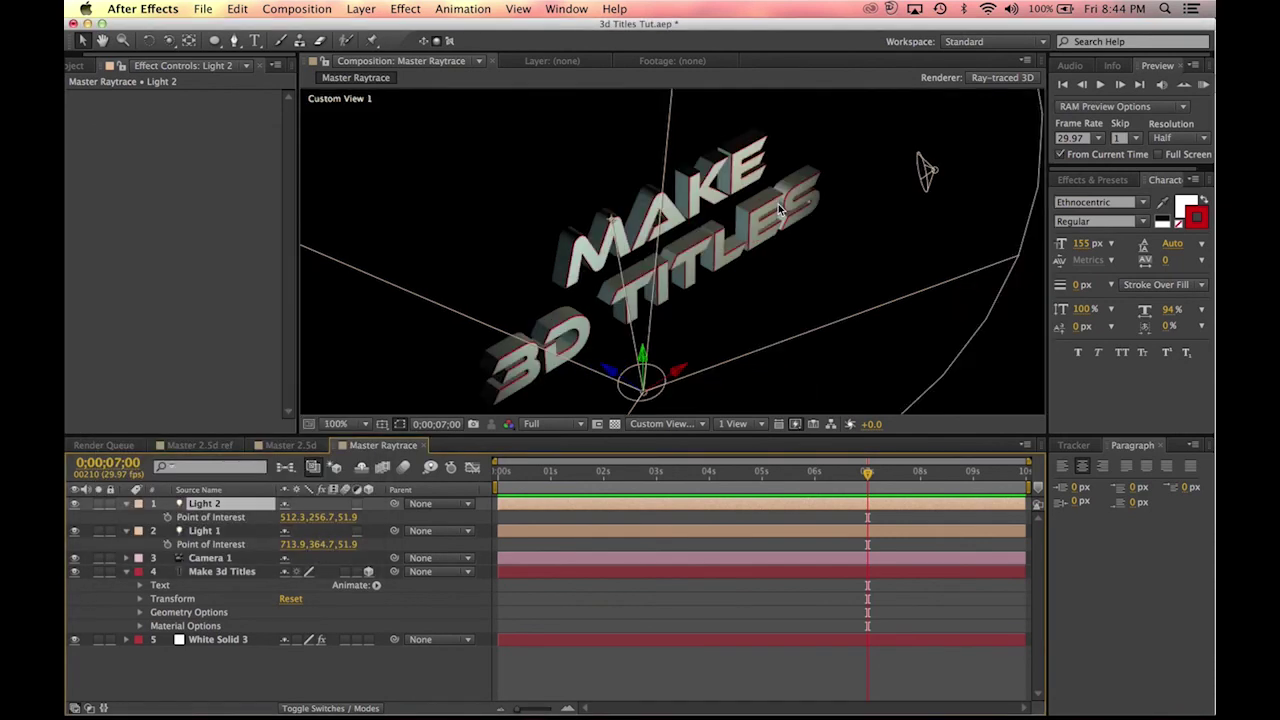
key("comma")
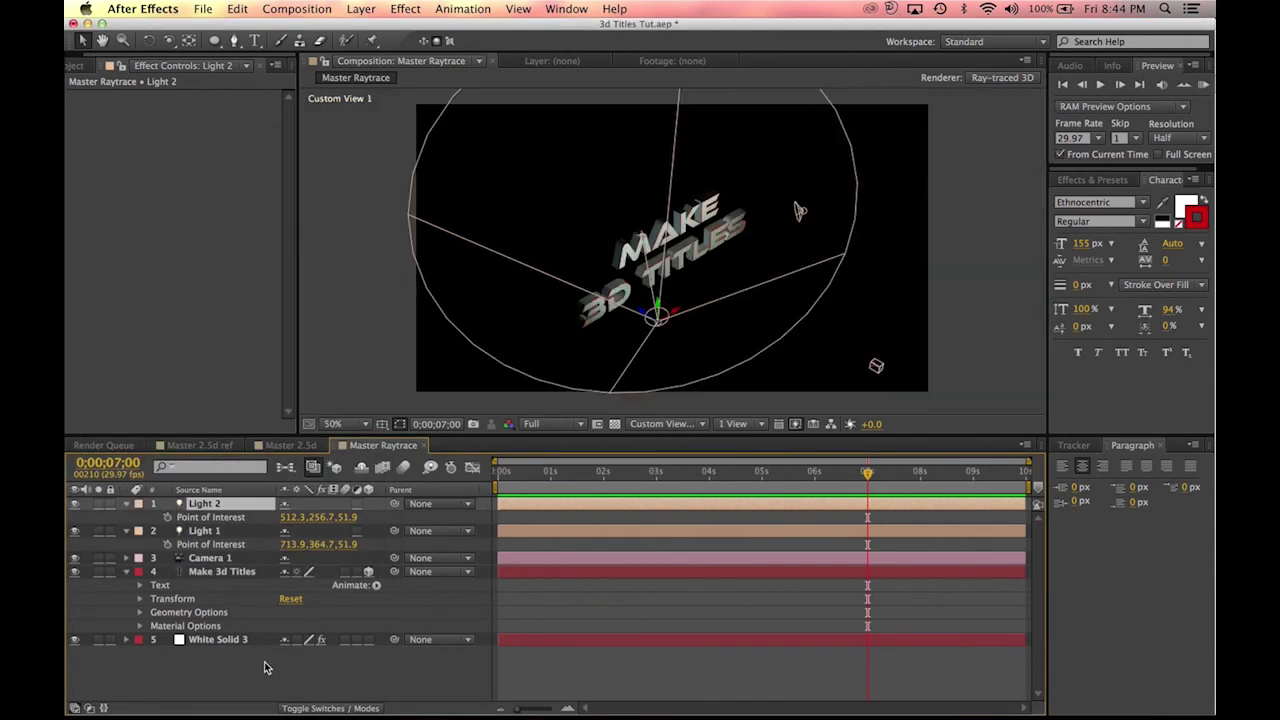
Step: Reset the transform of the Make 3d Titles layer
left_click(265, 668)
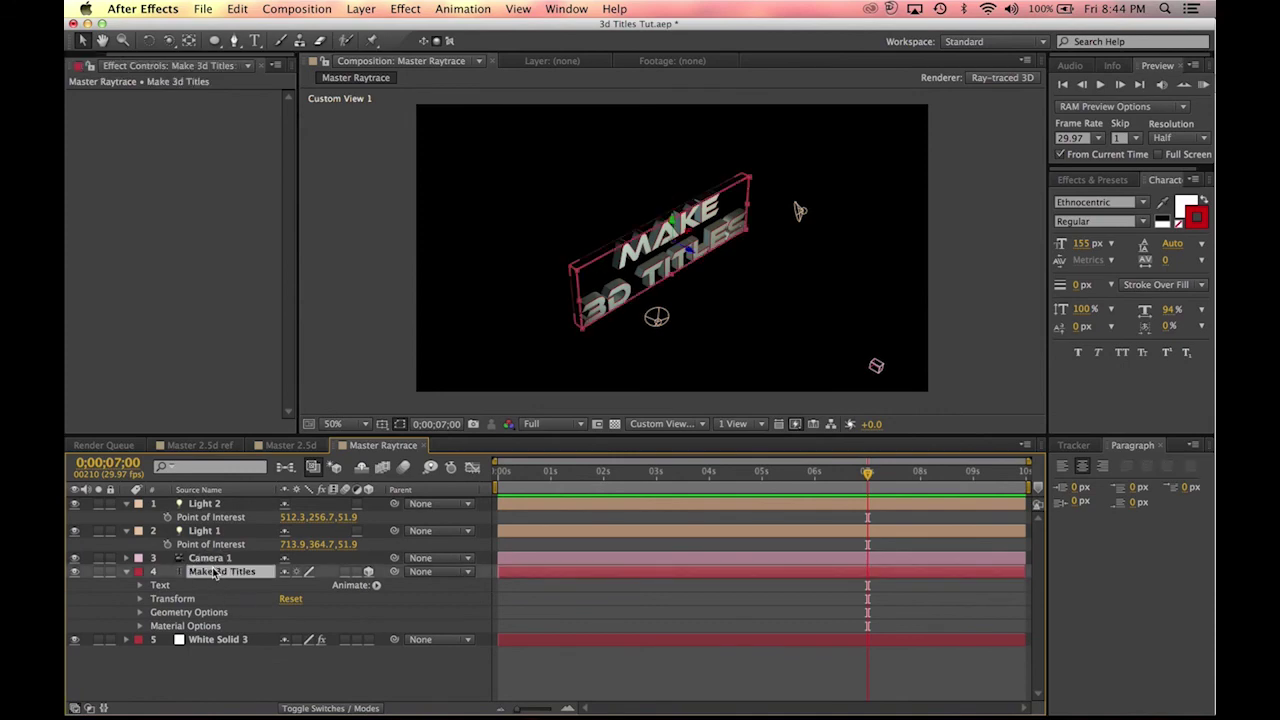
right_click(213, 573)
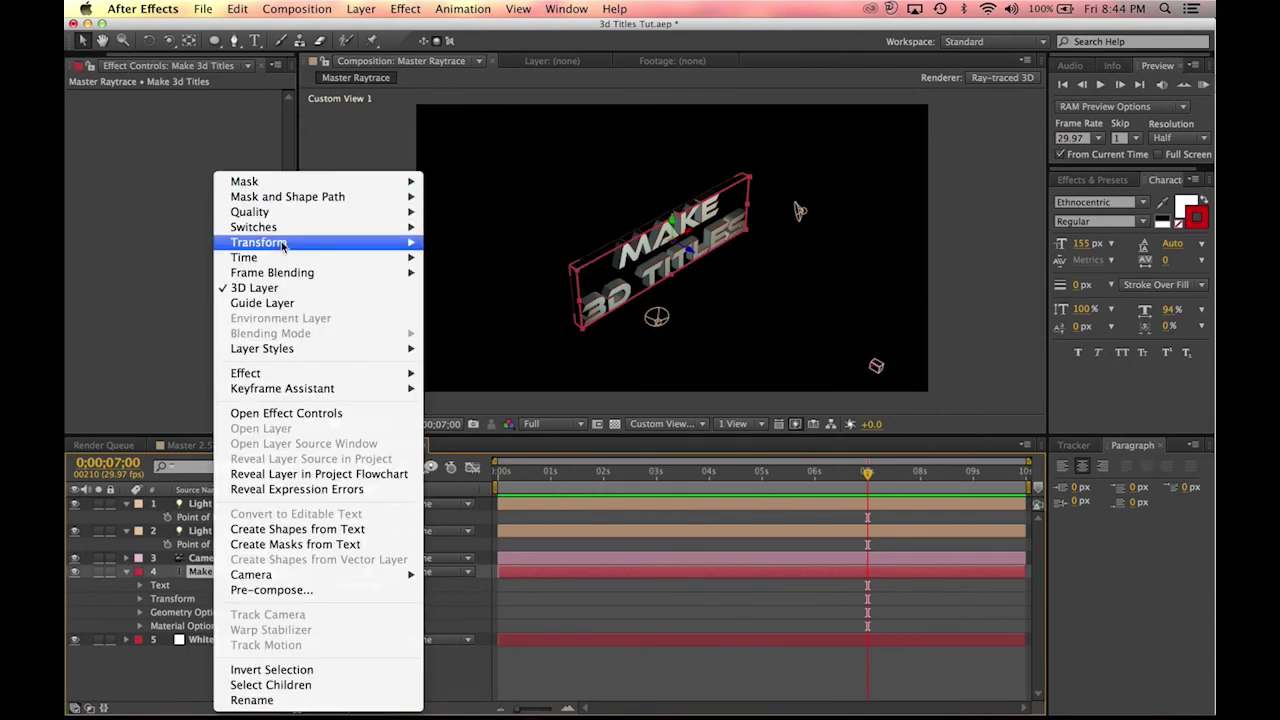
mouse_move(285, 244)
left_click(455, 242)
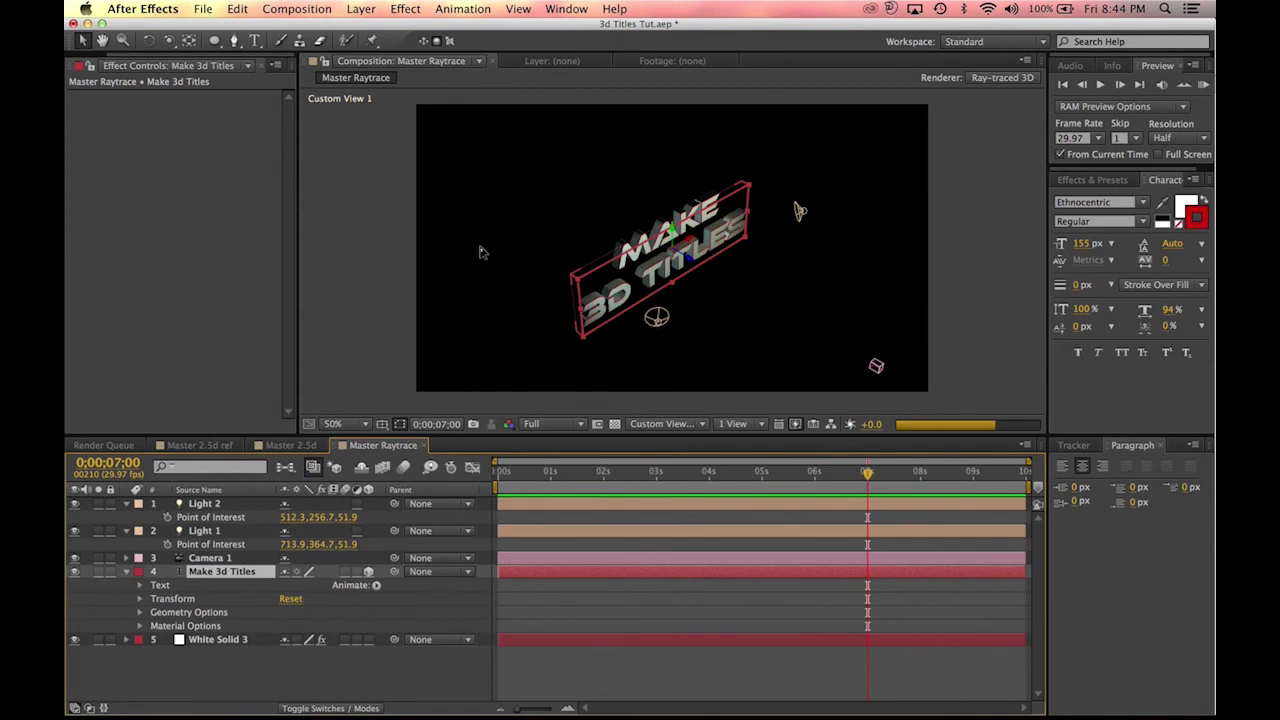
Step: Reset the transform of the Camera 1 layer and view the composition through the Active Camera
double_click(207, 560)
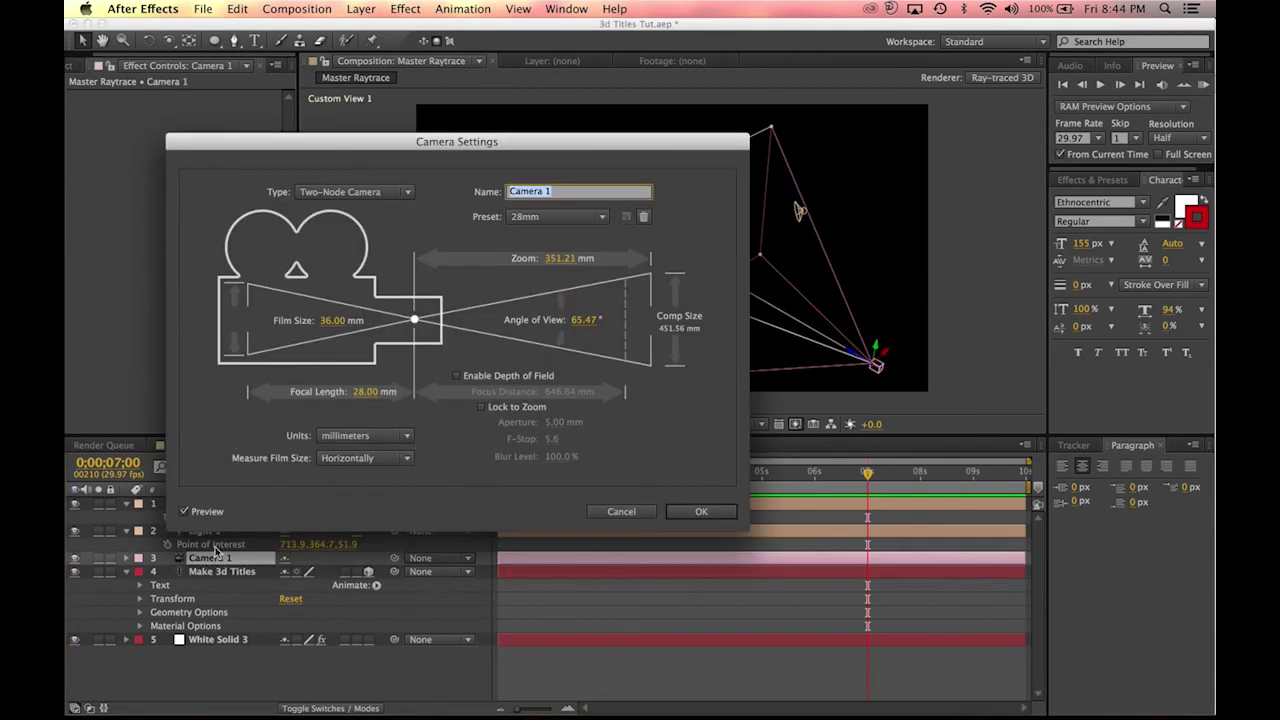
left_click(621, 511)
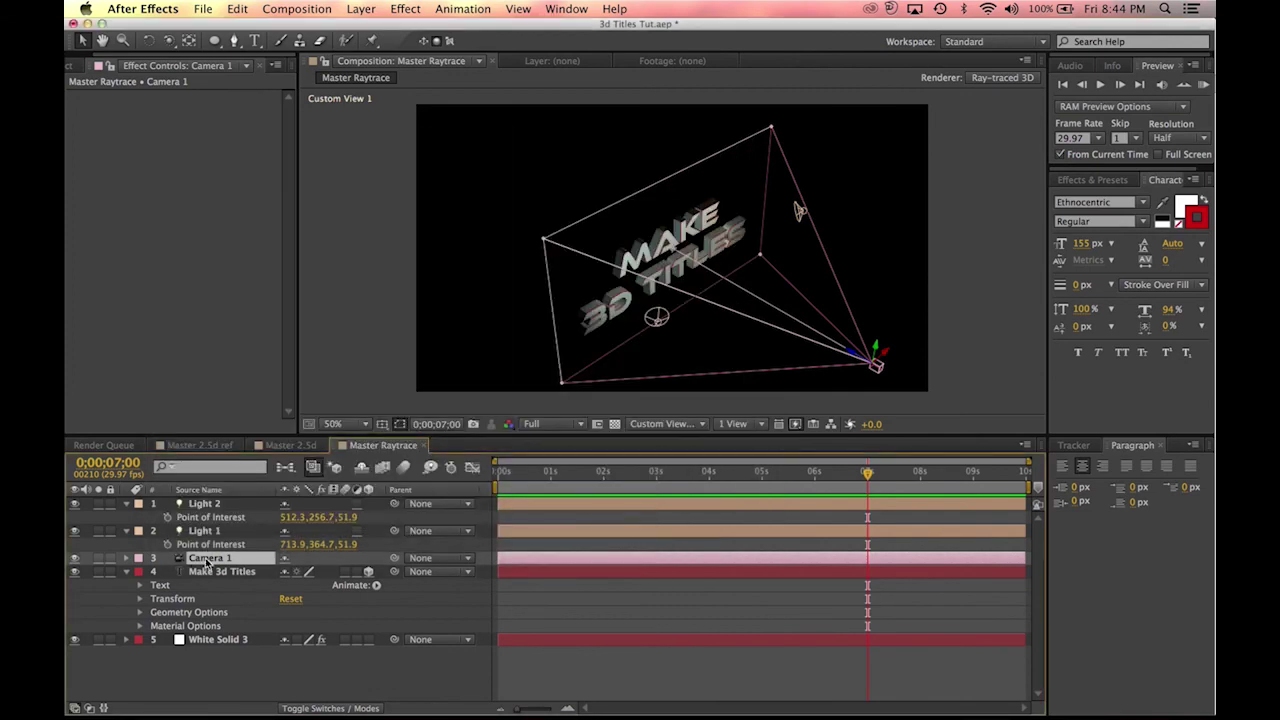
right_click(200, 562)
mouse_move(264, 246)
left_click(462, 246)
left_click(680, 425)
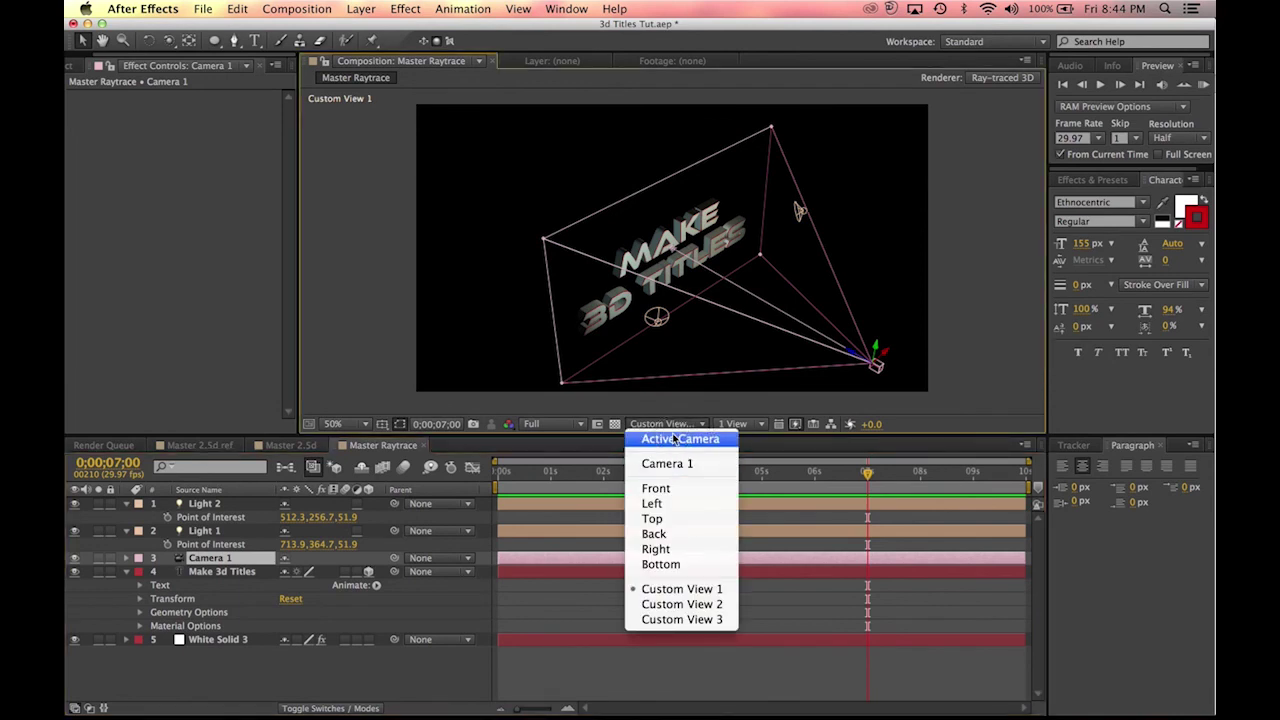
left_click(676, 439)
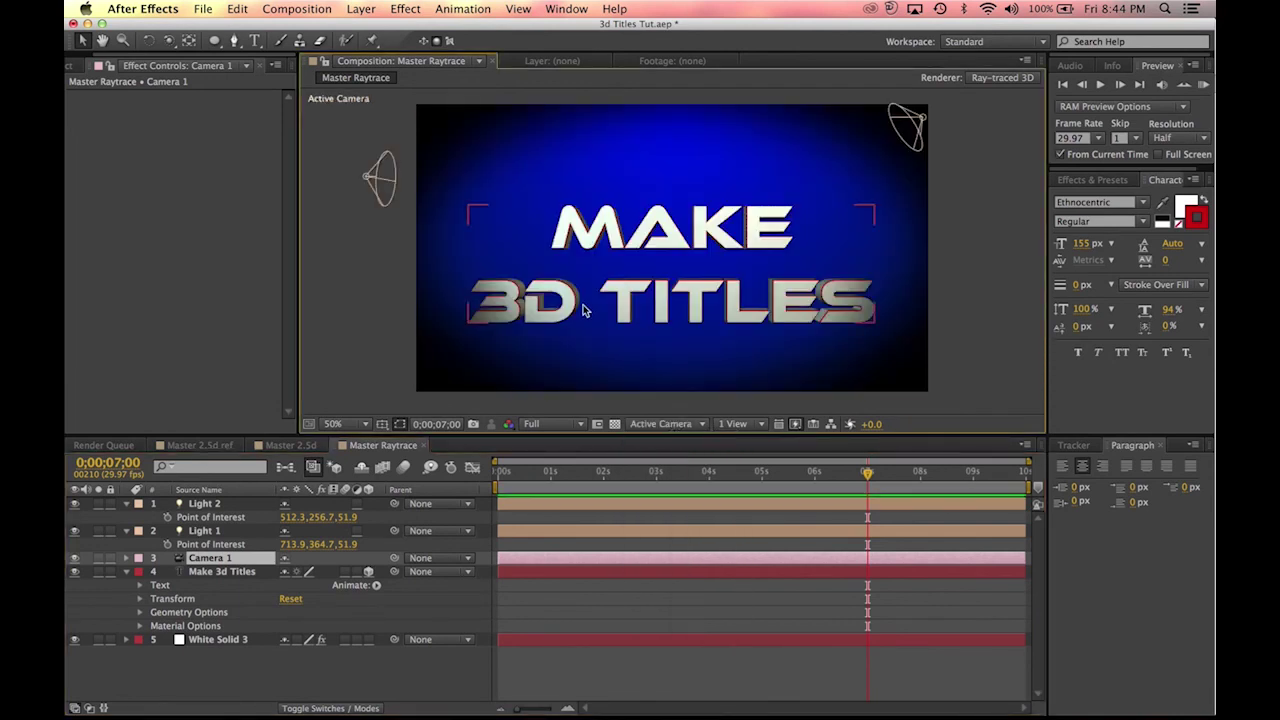
Step: Shift the title text up along its Y axis to center it in the frame, and deselect it
left_click(632, 286)
left_click_drag(673, 230, 673, 207)
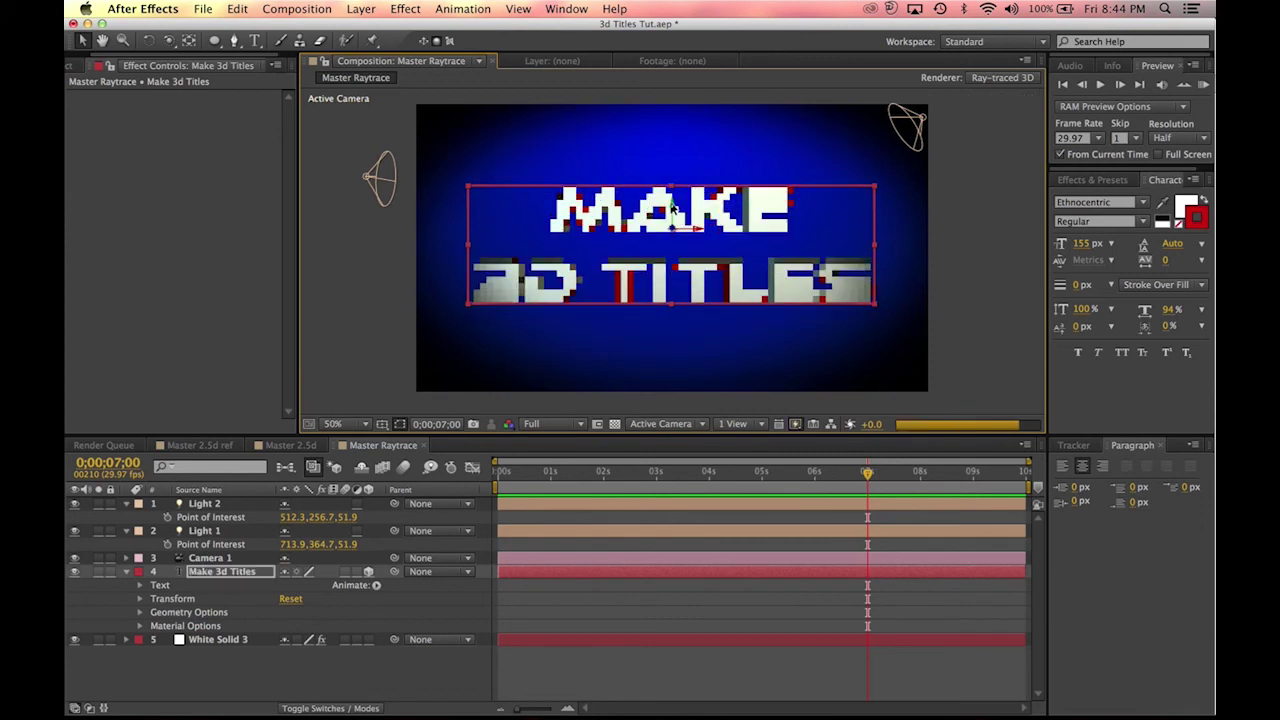
left_click(674, 669)
Step: Enlarge the composition viewer and examine the lit, extruded lettering of the title at several zoom levels
scroll(671, 243, "up", 2)
scroll(671, 243, "down", 4)
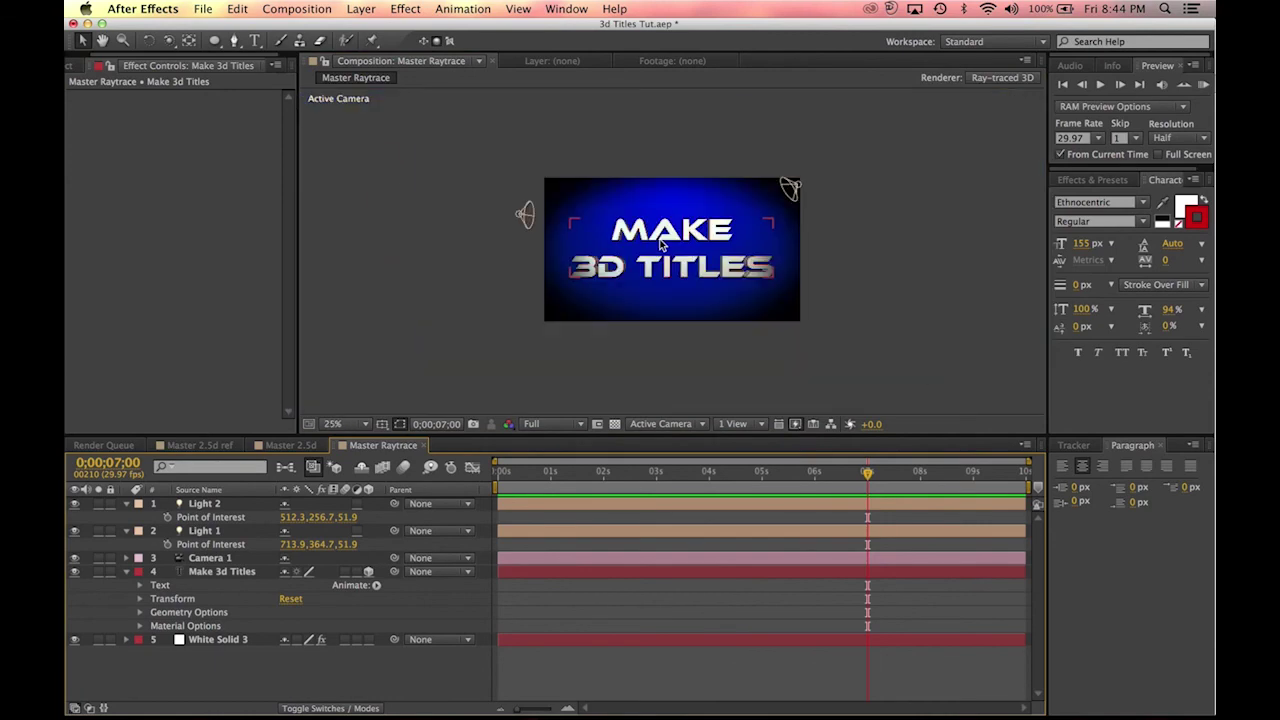
scroll(659, 244, "up", 4)
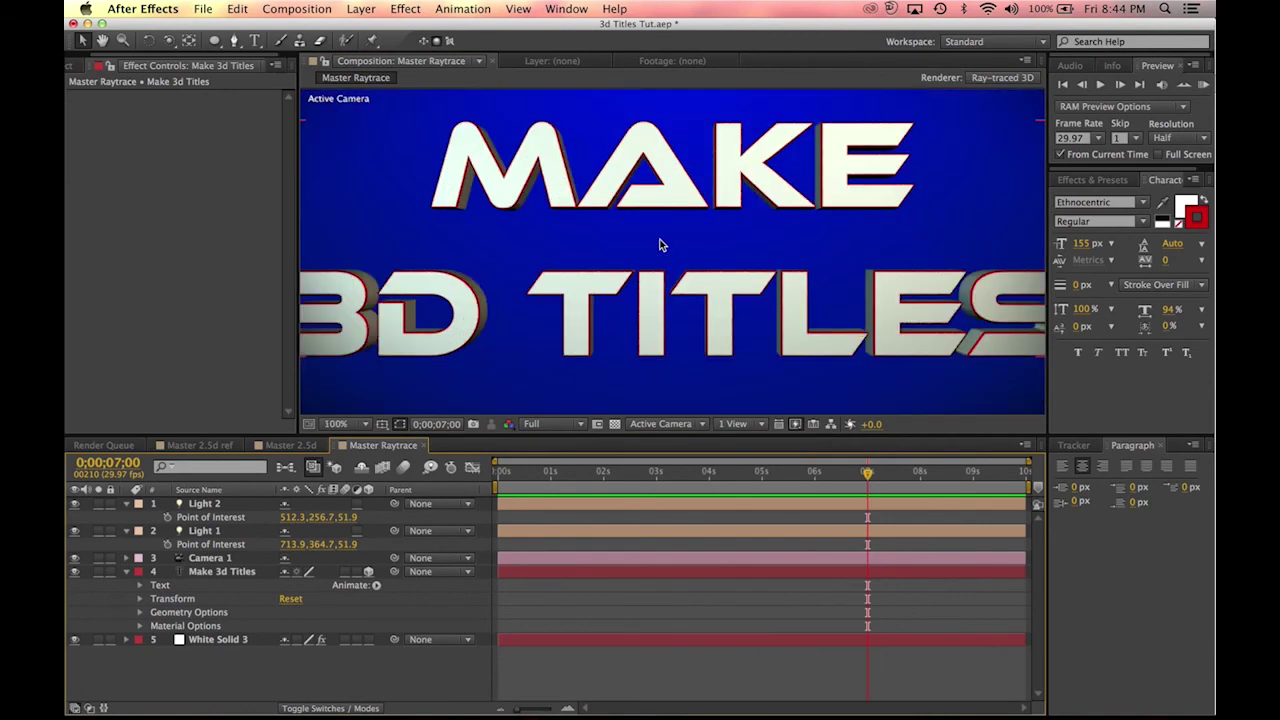
scroll(659, 244, "down", 6)
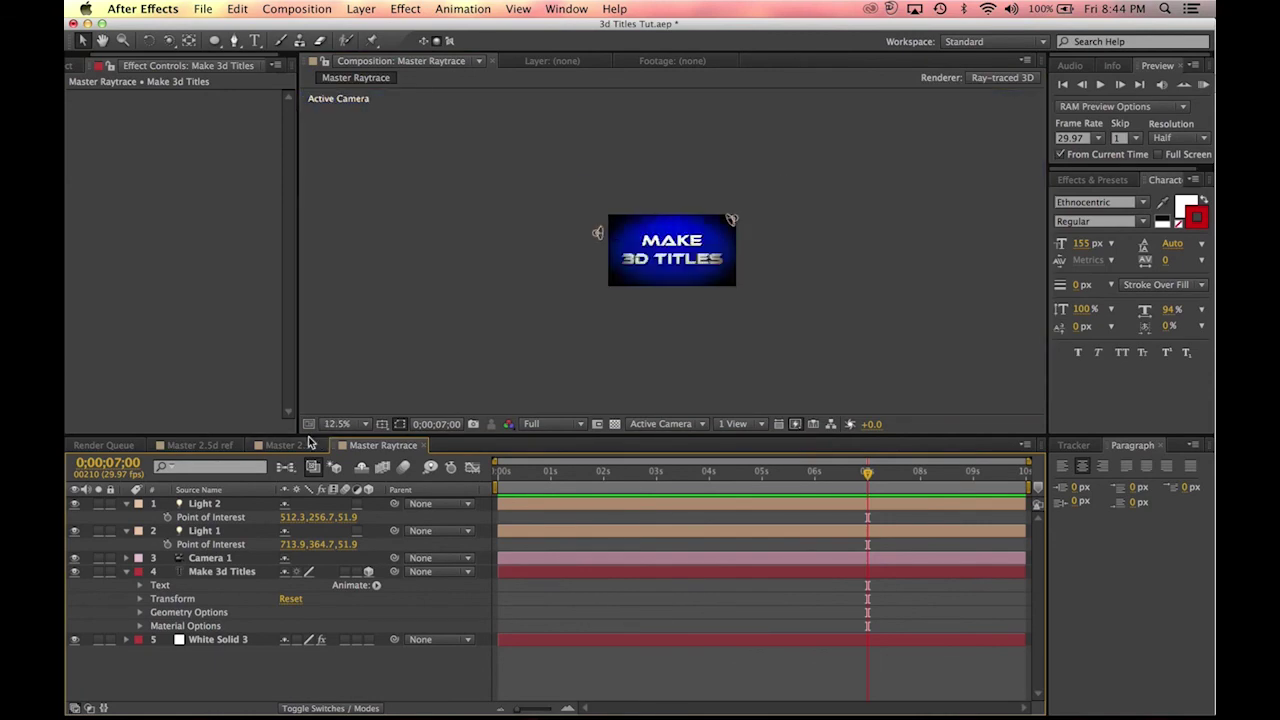
left_click_drag(297, 434, 250, 497)
key("slash")
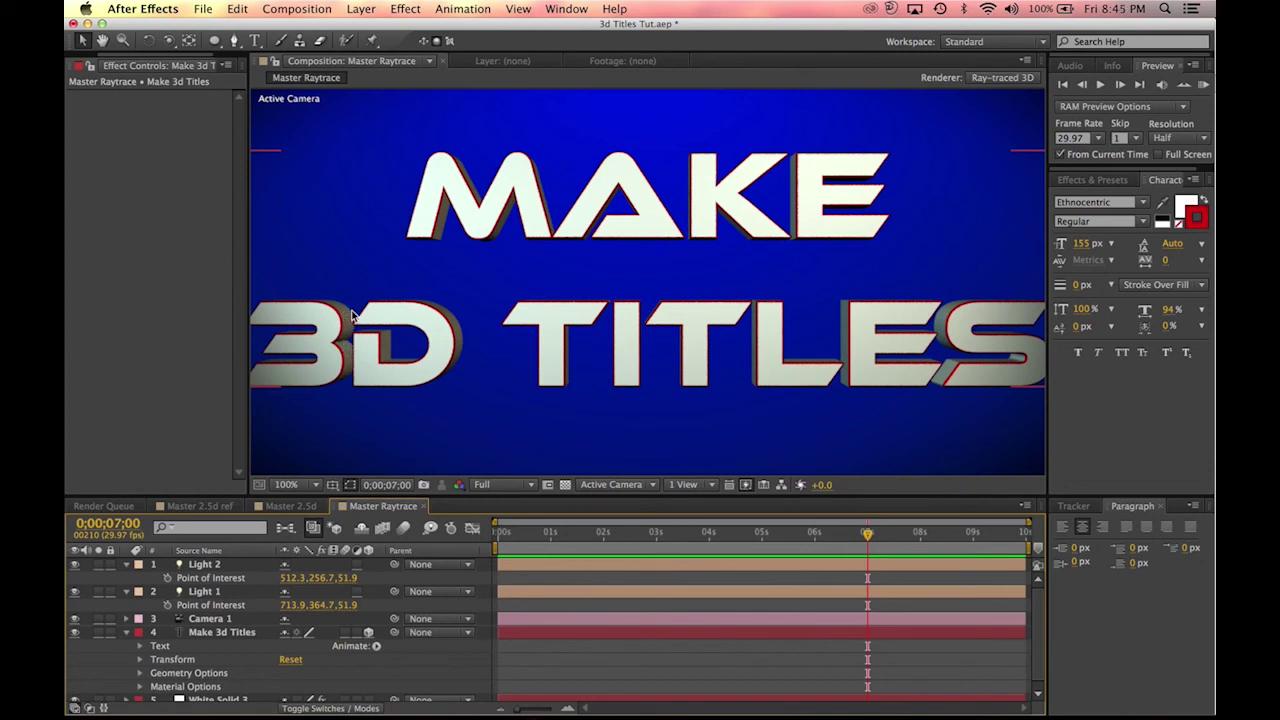
scroll(605, 325, "down", 1)
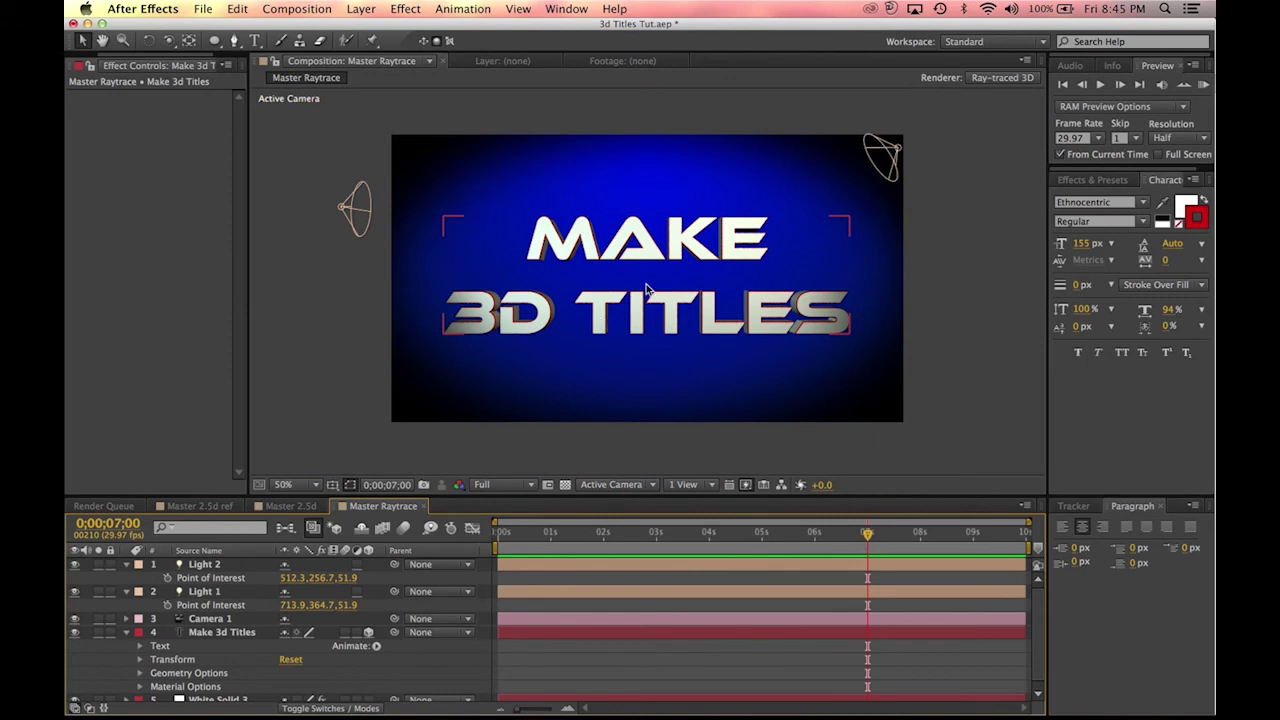
scroll(793, 300, "up", 3)
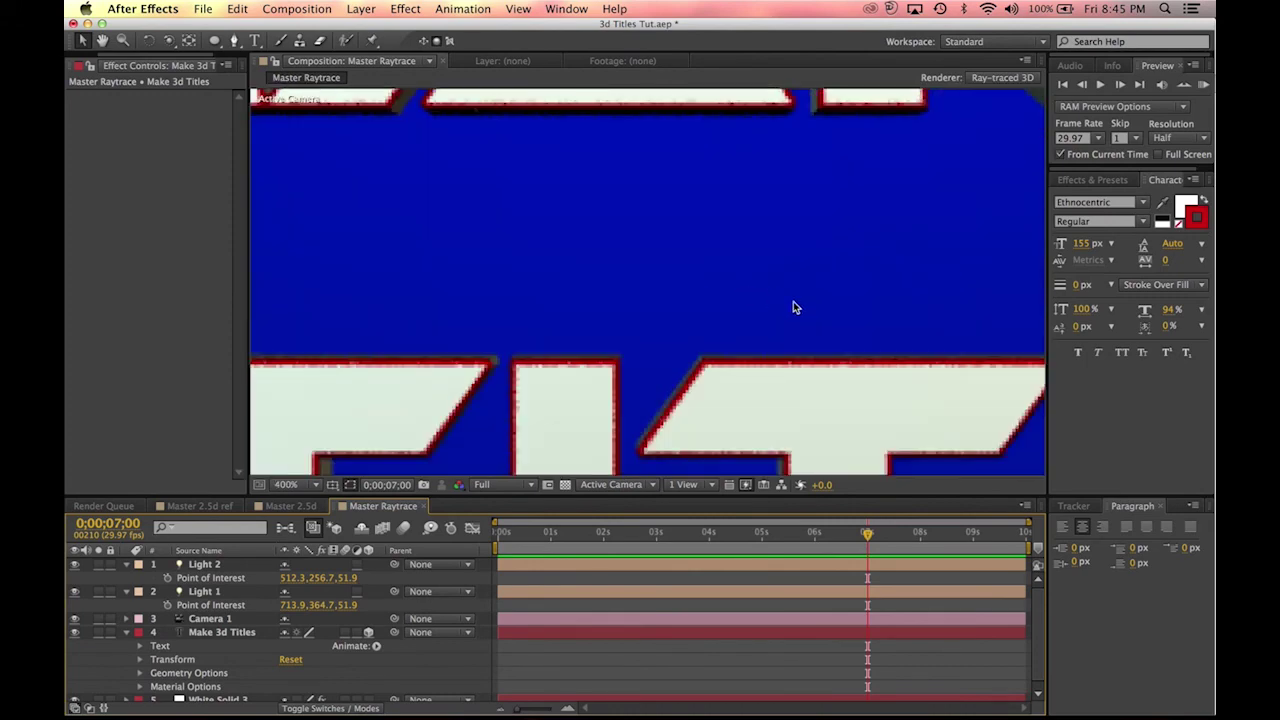
scroll(793, 307, "down", 6)
scroll(830, 322, "up", 2)
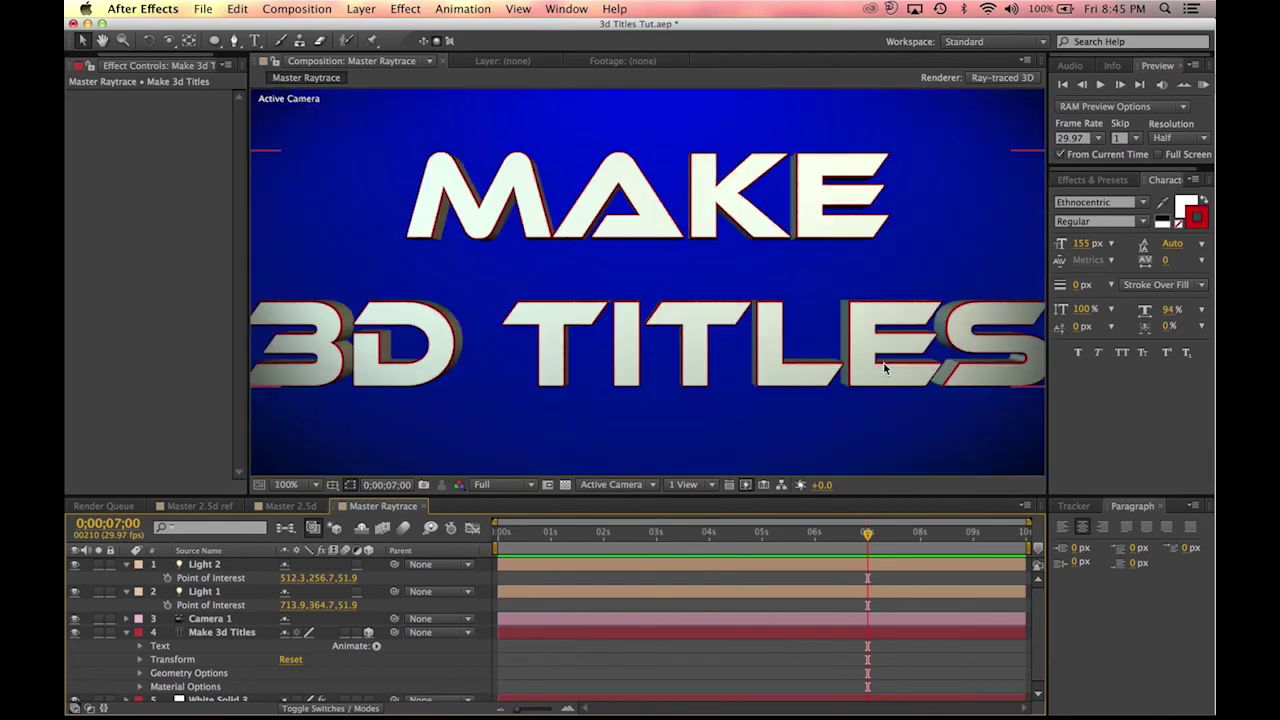
Step: Examine the placement of Light 2, Light 1 and the title text in the composition
scroll(884, 368, "down", 2)
scroll(884, 368, "up", 1)
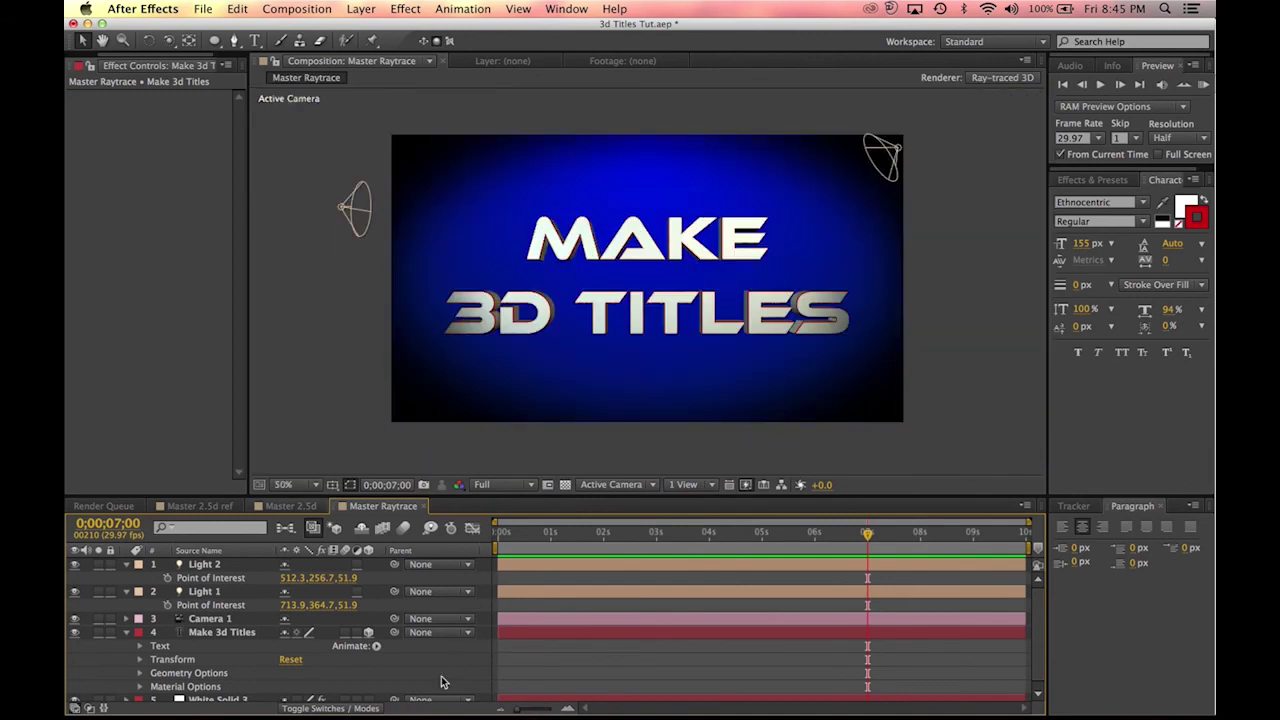
left_click(202, 568)
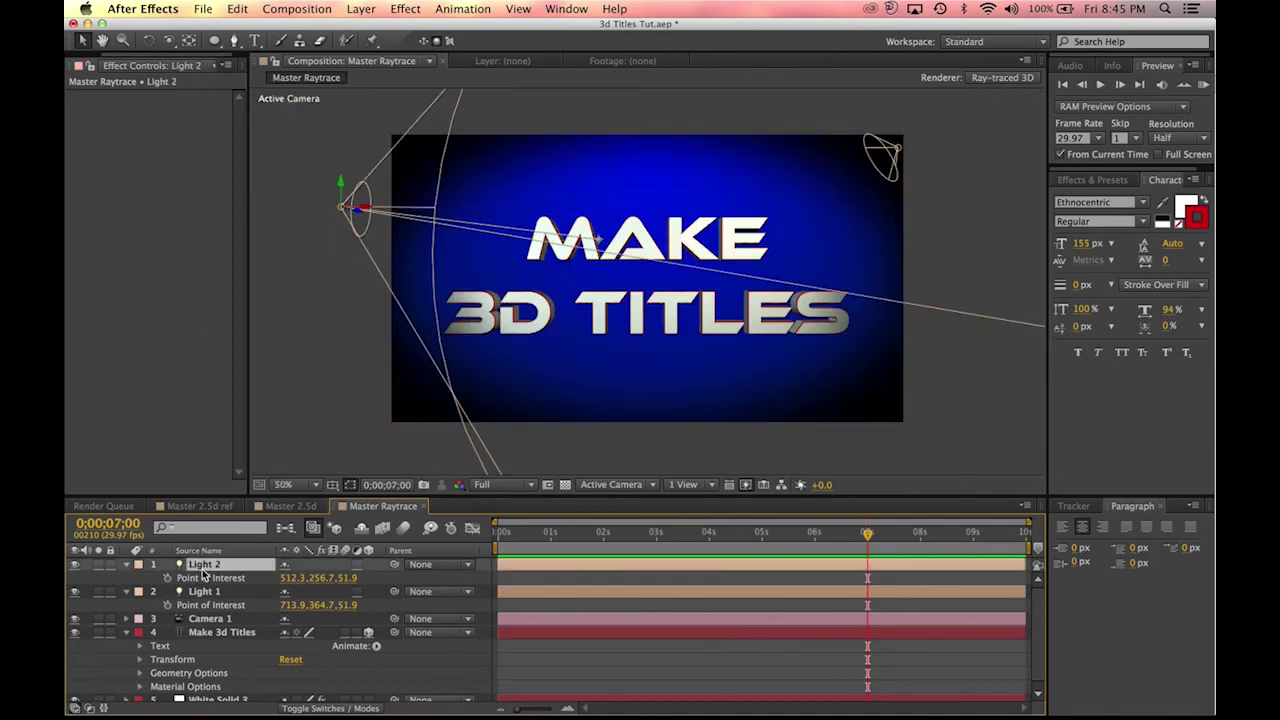
left_click(200, 591)
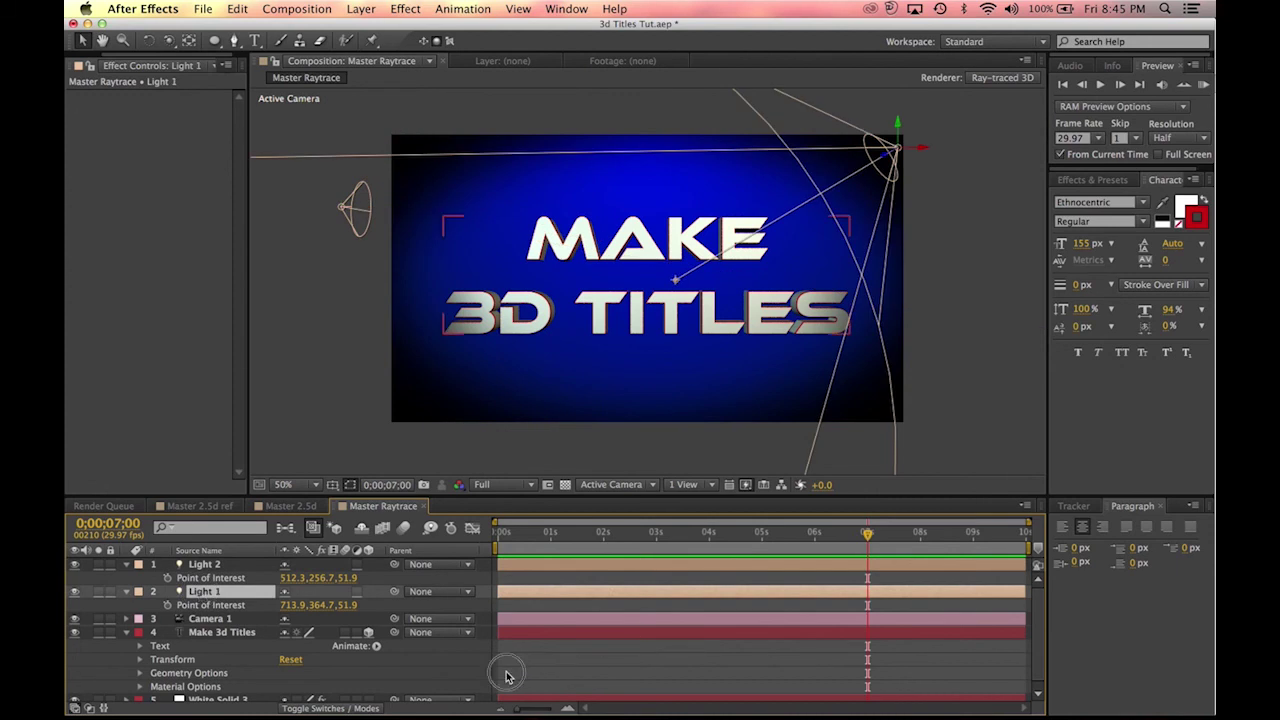
left_click(225, 633)
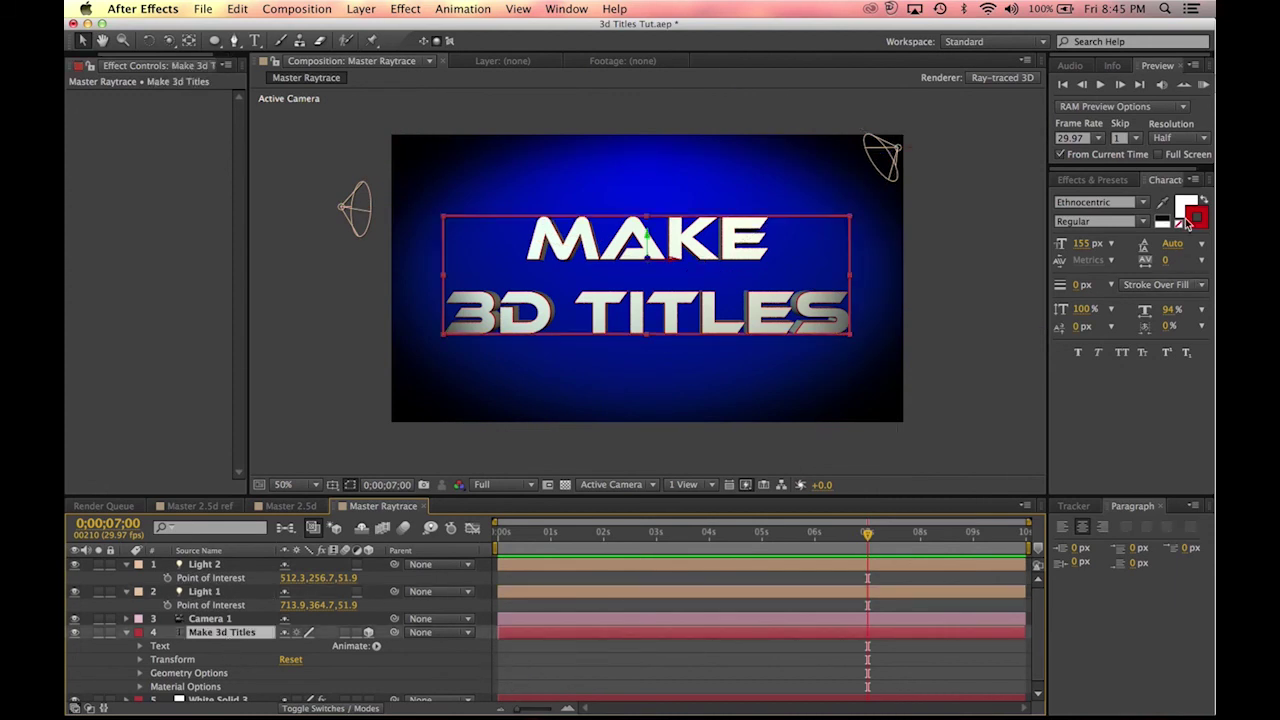
left_click(943, 231)
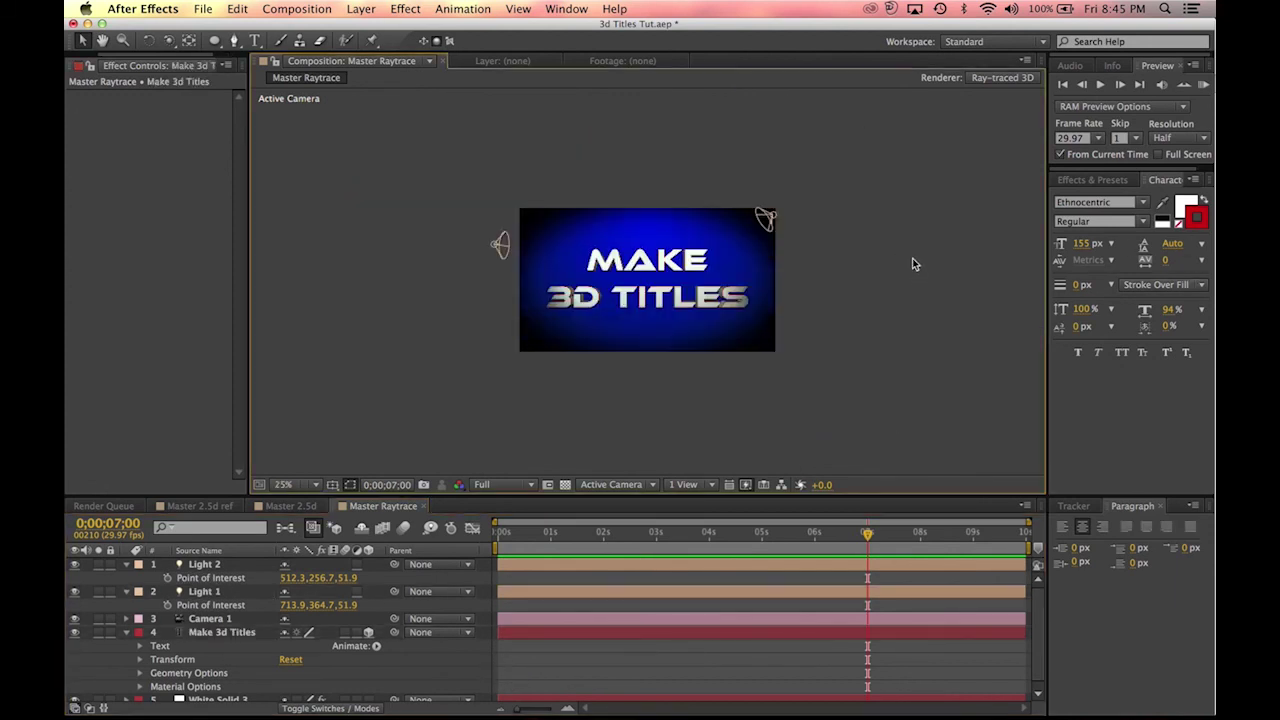
Step: Enable motion blur for the Make 3d Titles layer and for the composition, and collapse the layer's properties
key("Home")
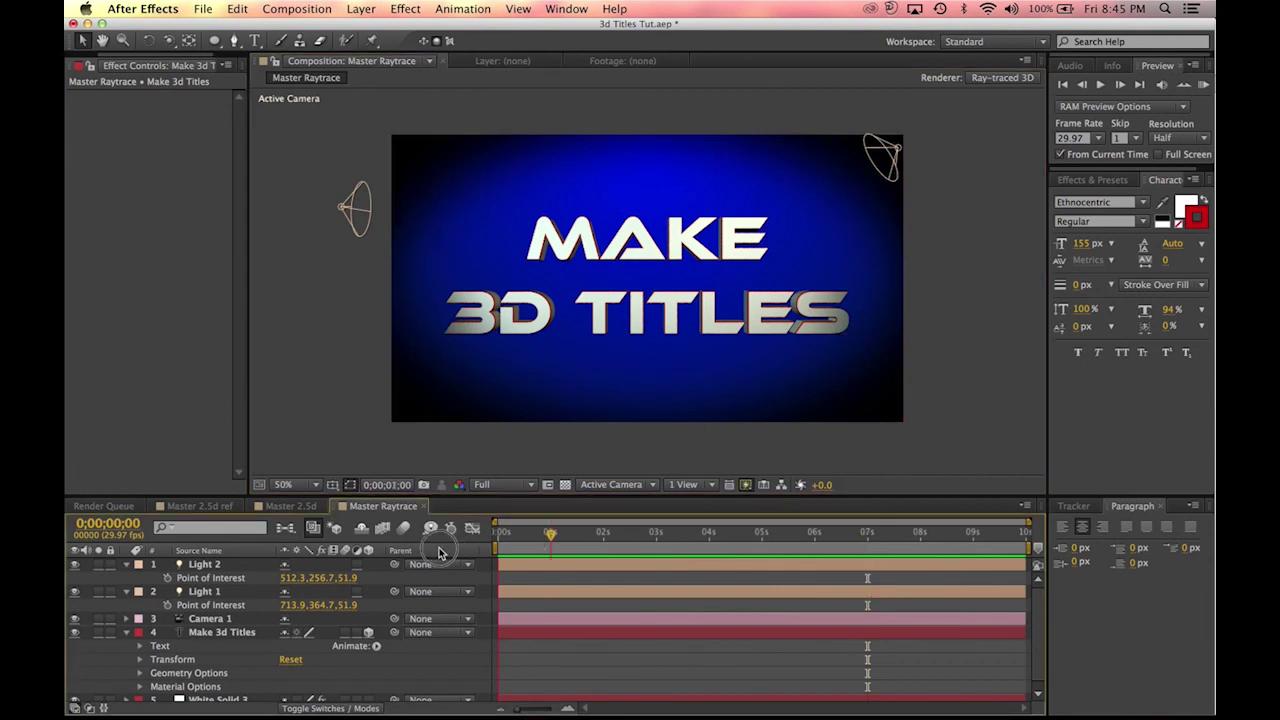
left_click(209, 634)
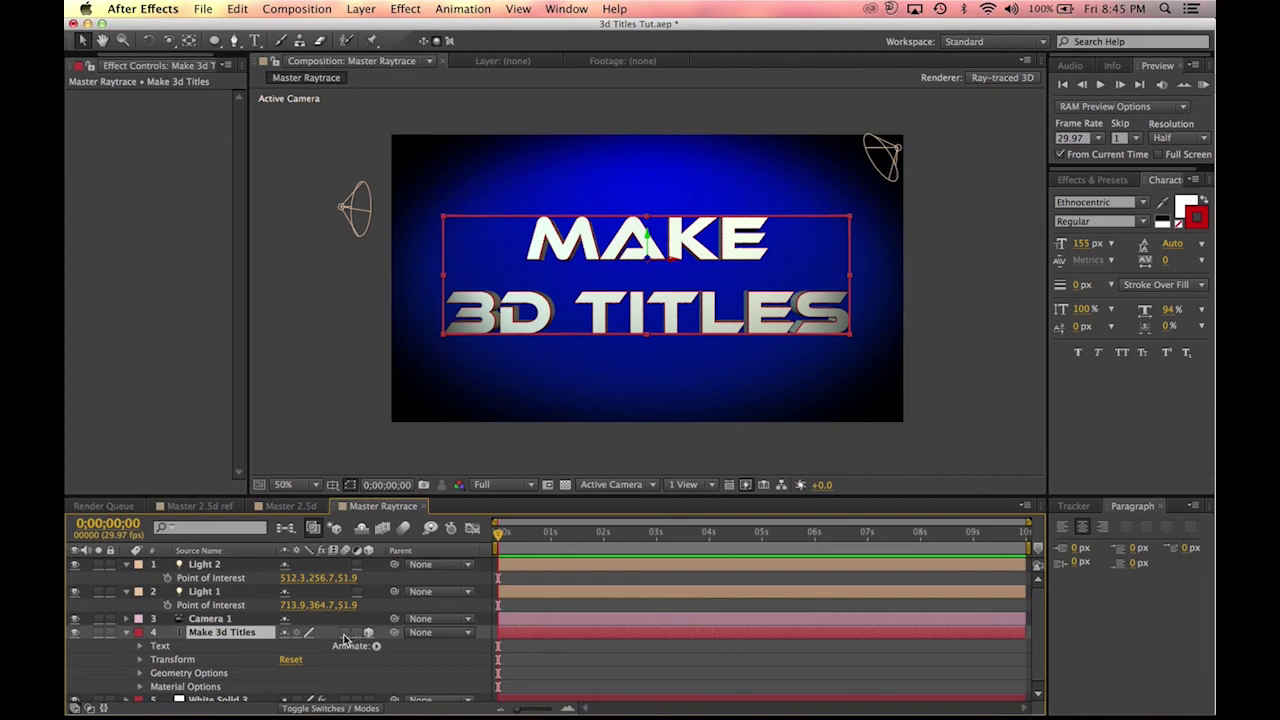
left_click(404, 530)
left_click(342, 633)
left_click(335, 707)
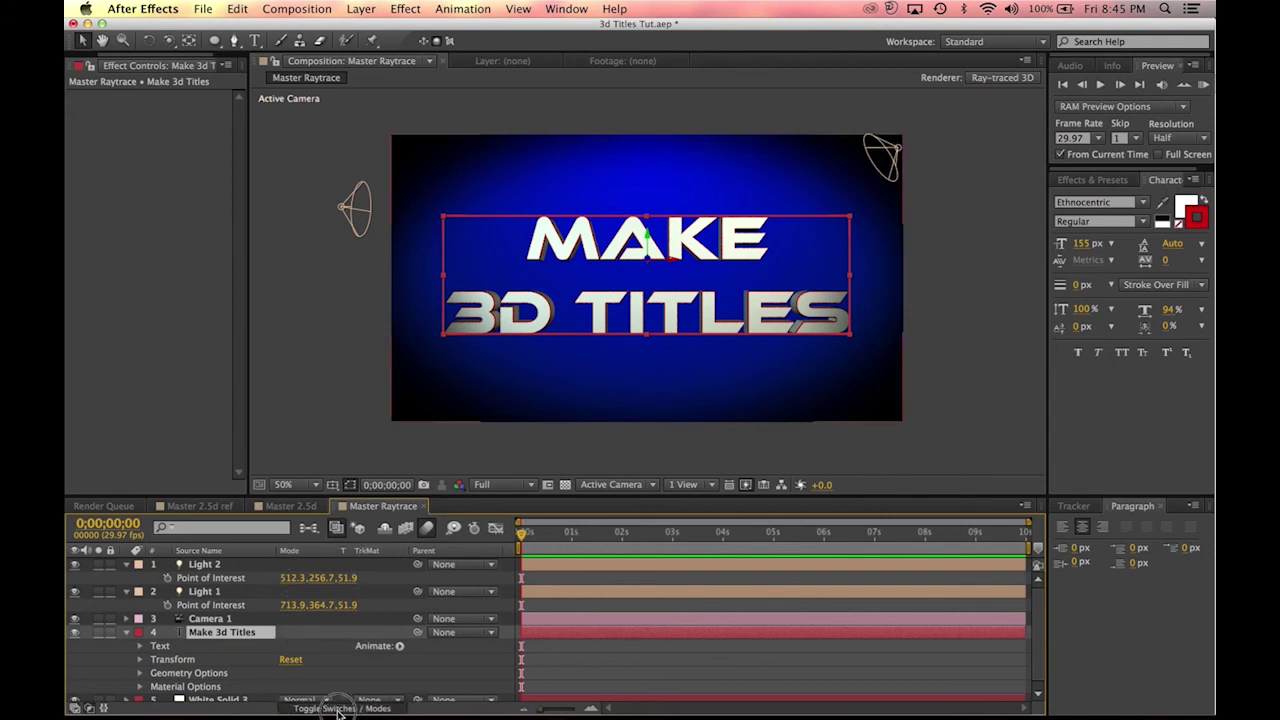
left_click(335, 707)
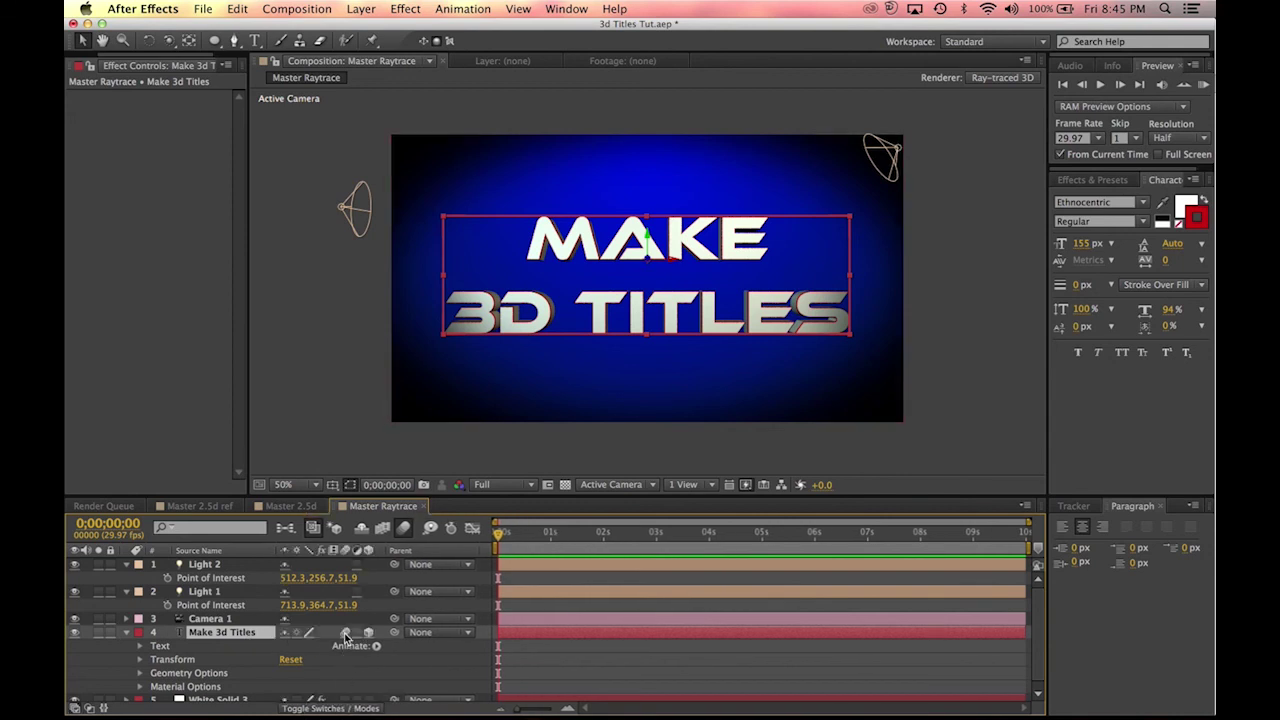
left_click(405, 528)
left_click(126, 633)
Step: Set a Position keyframe for Camera 1 at 0;00;03;00
left_click(210, 618)
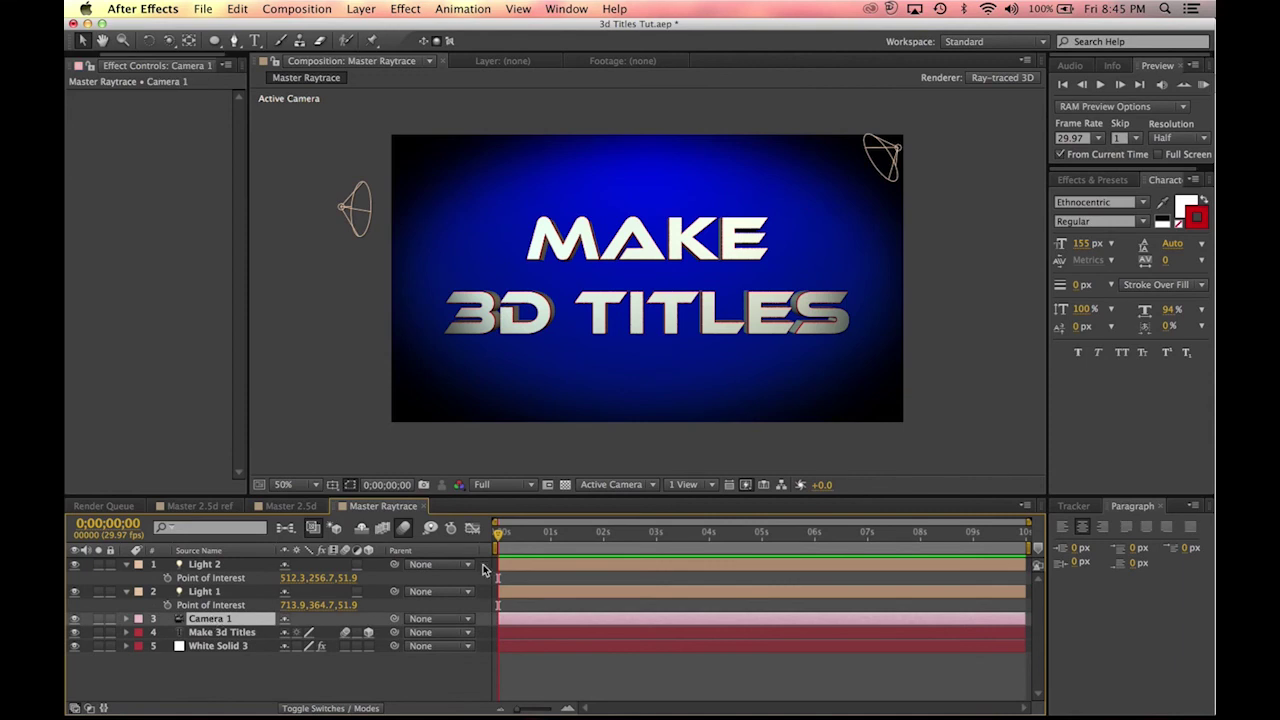
key("p")
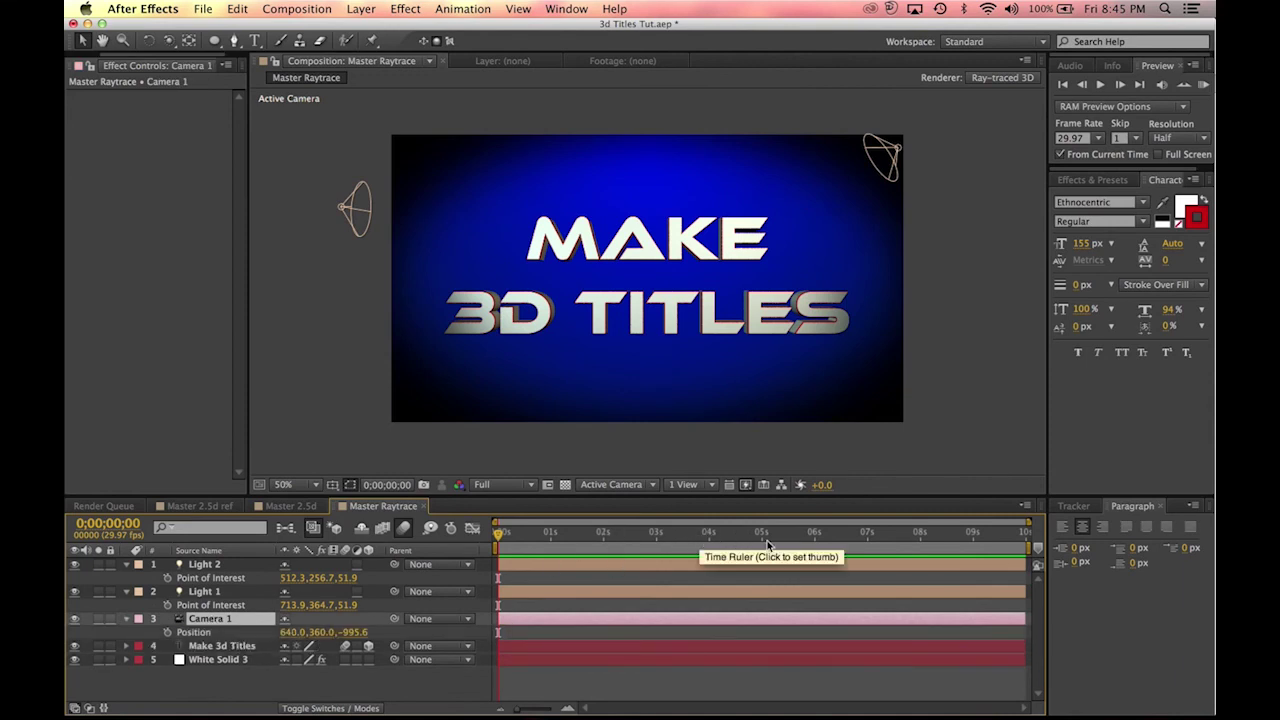
left_click(656, 538)
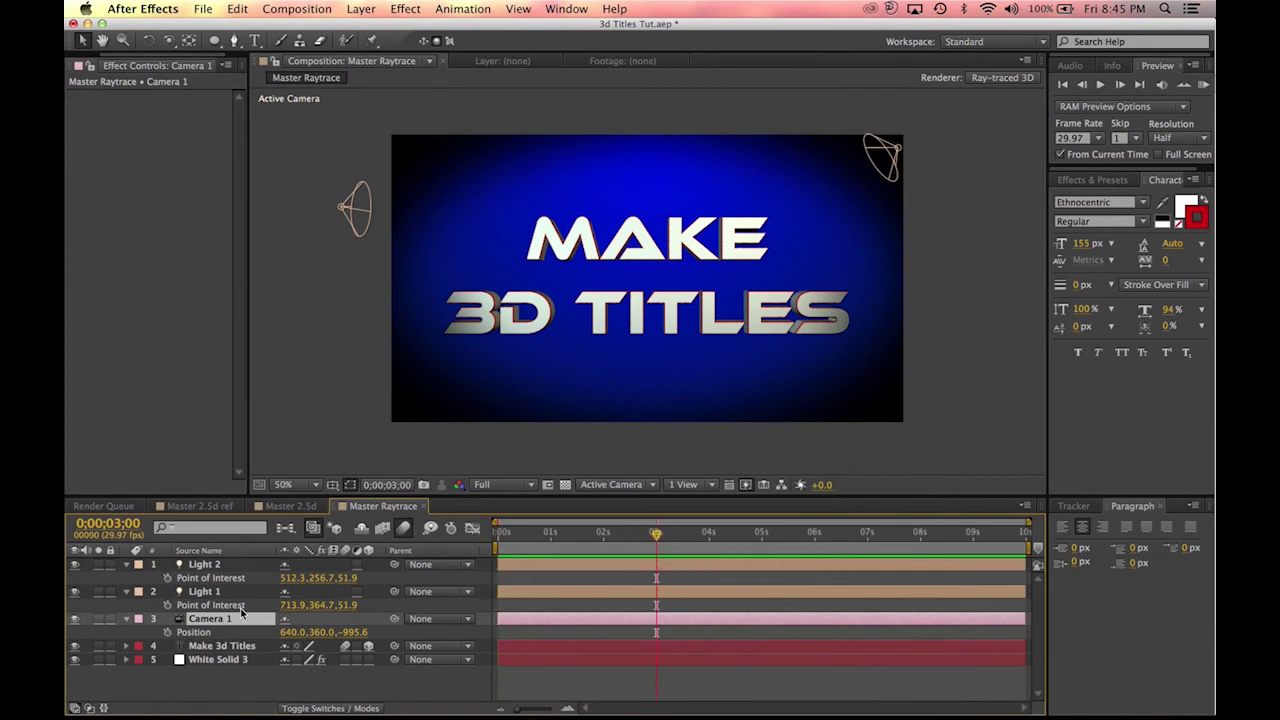
left_click(167, 633)
Step: At the first frame, orbit Camera 1 to an angled view of the title, at a position of about -143, 490, -601
key("Home")
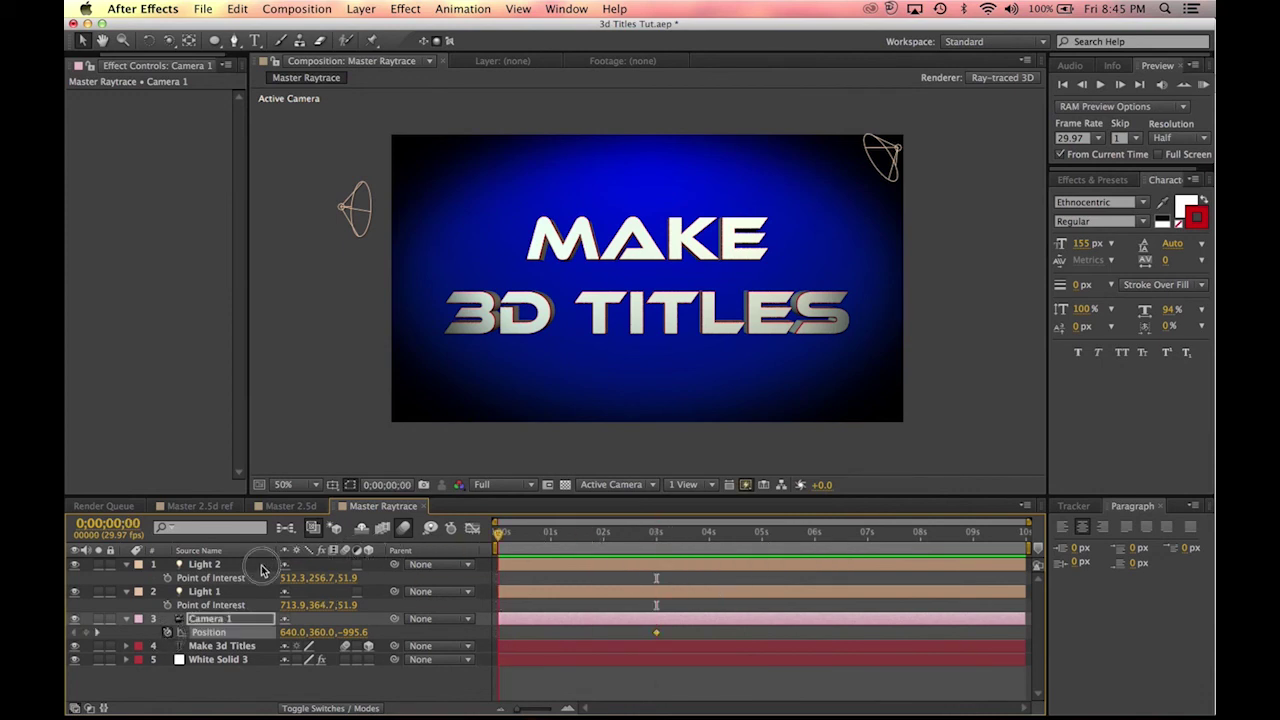
left_click(168, 40)
left_click_drag(593, 274, 640, 250)
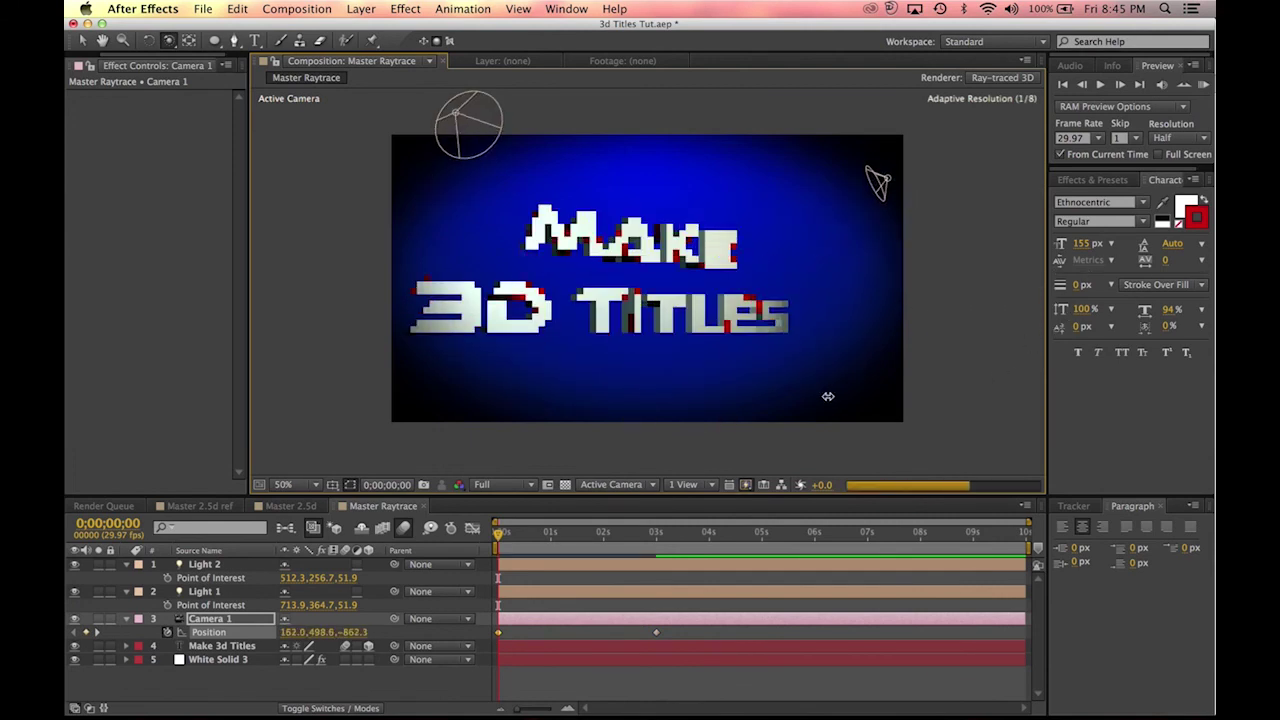
left_click(1100, 84)
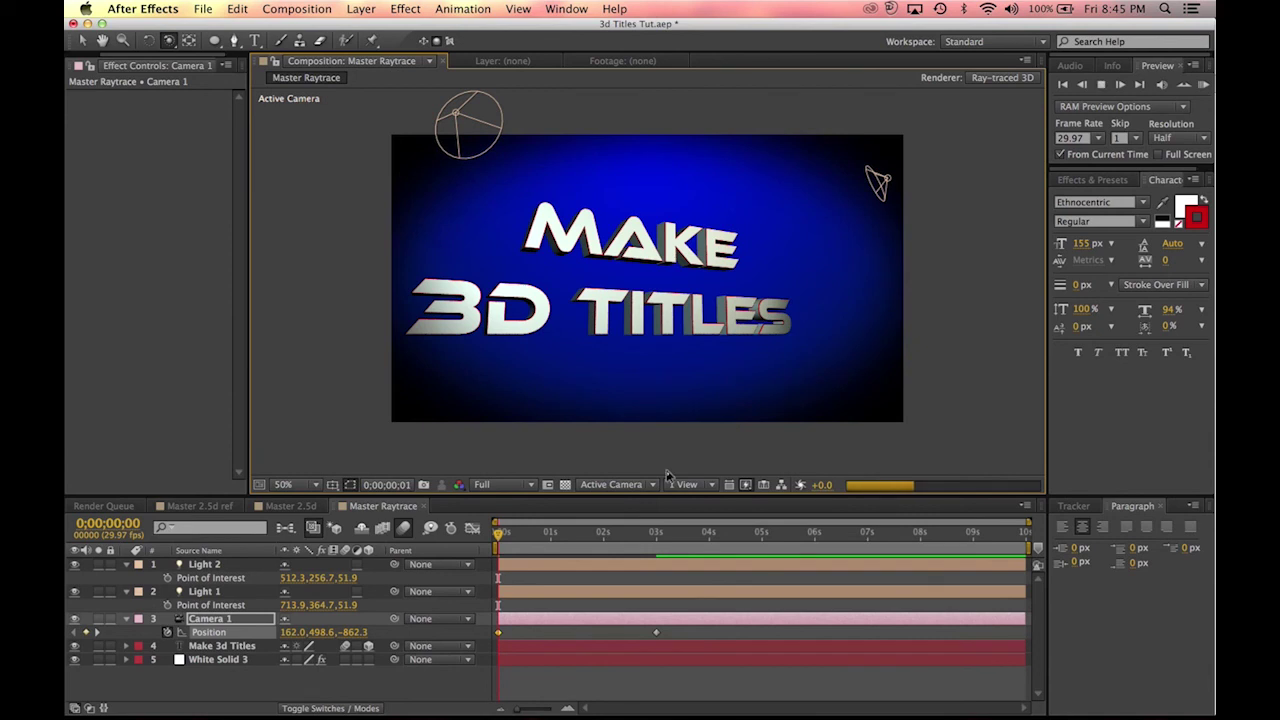
left_click_drag(511, 544, 473, 548)
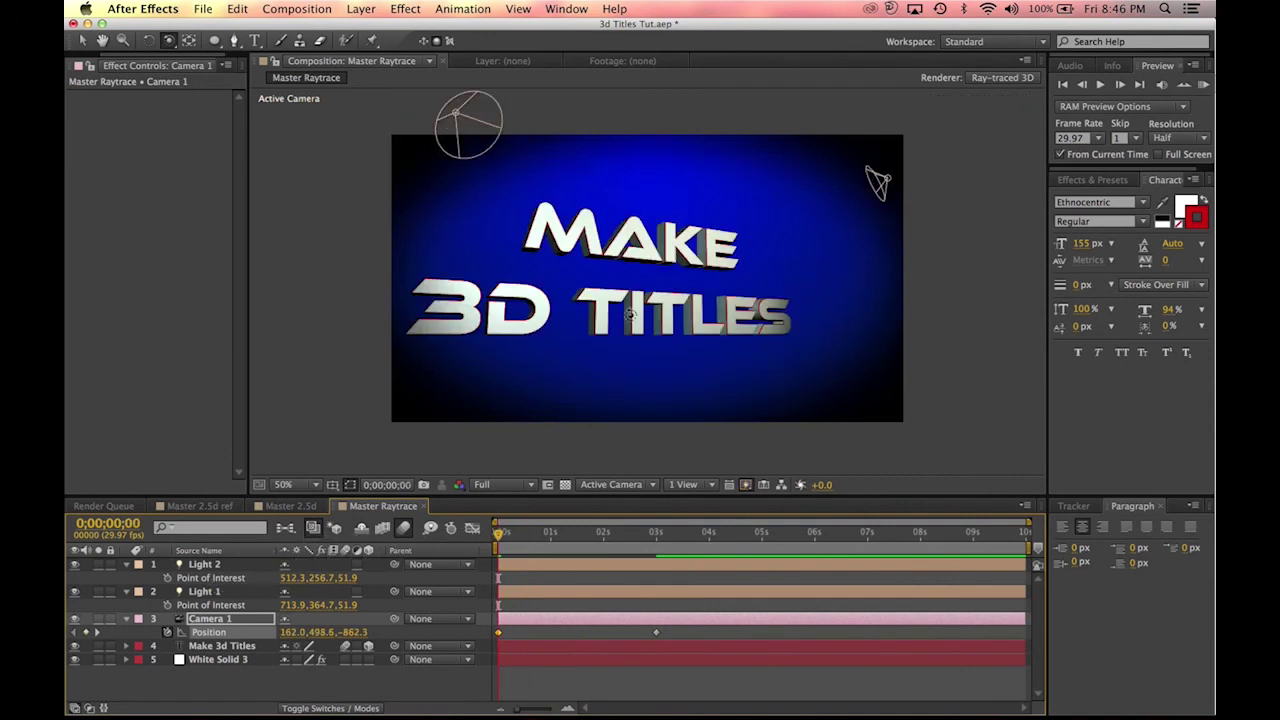
left_click_drag(631, 314, 672, 319)
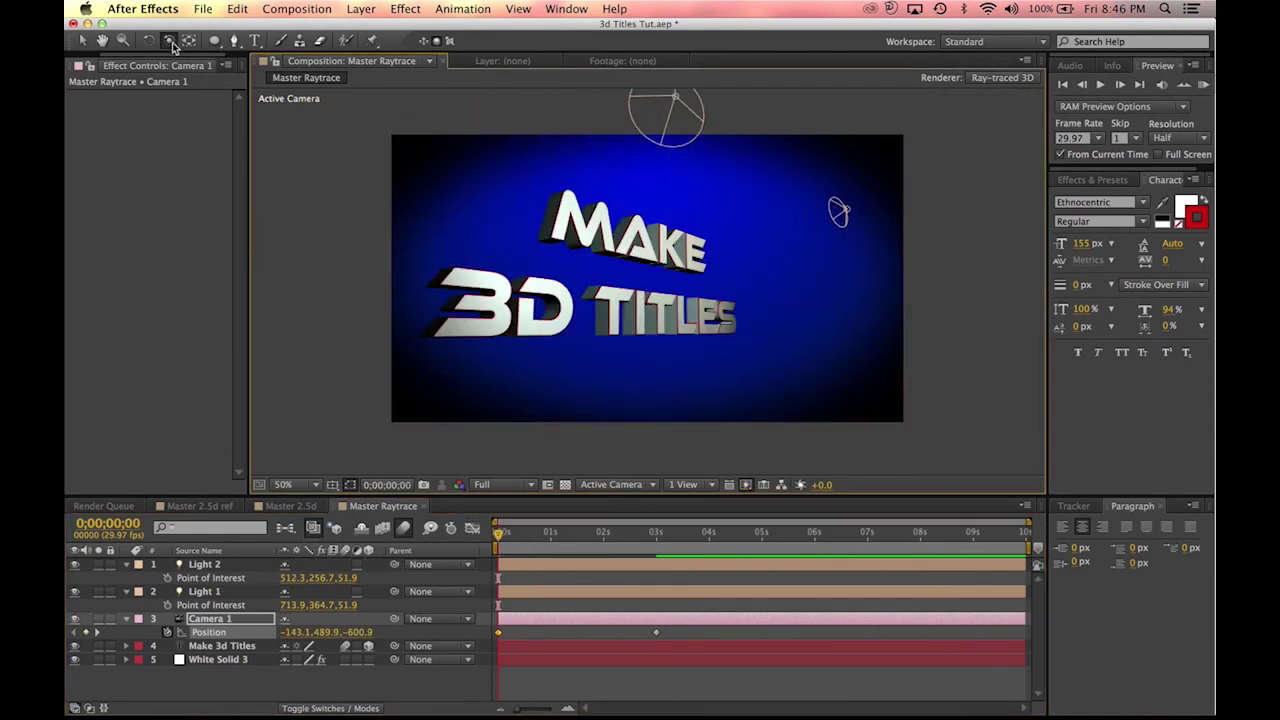
Step: Track the camera in along Z and shift it in XY for a close-up of MAKE, at about 243, 296, -178
left_click_drag(170, 45, 268, 91)
left_click_drag(575, 262, 994, 163)
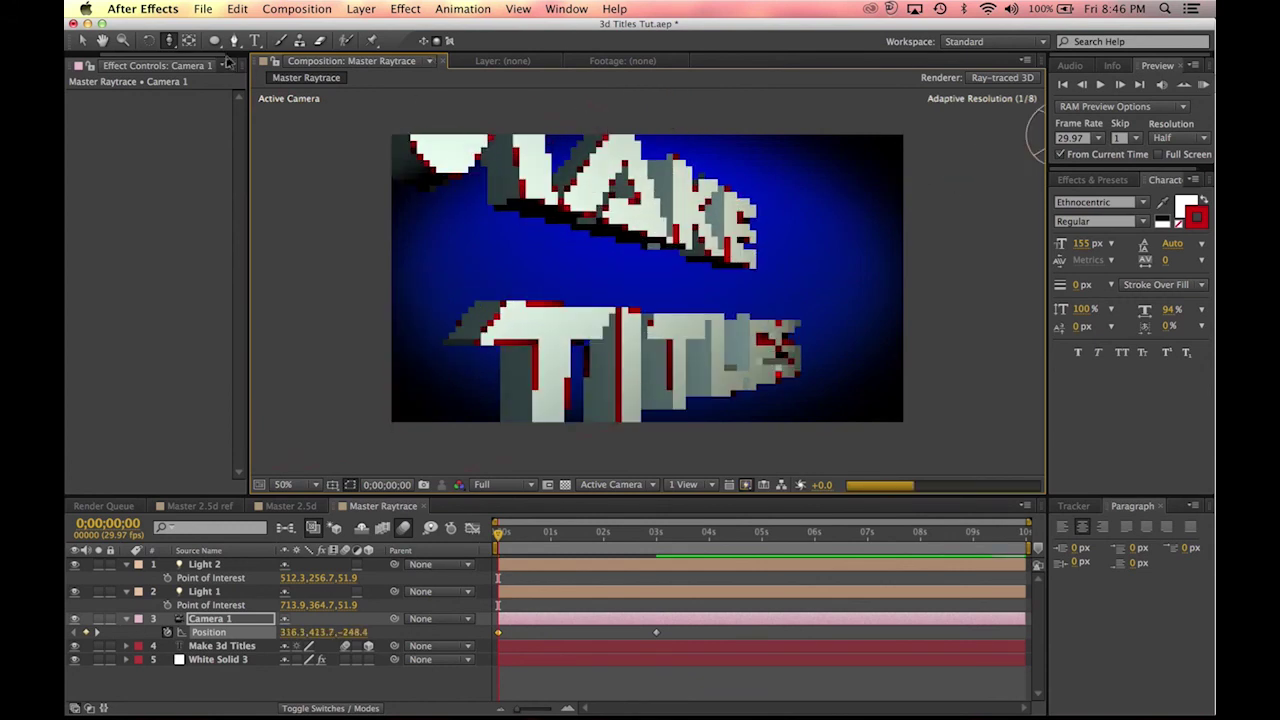
left_click(170, 42)
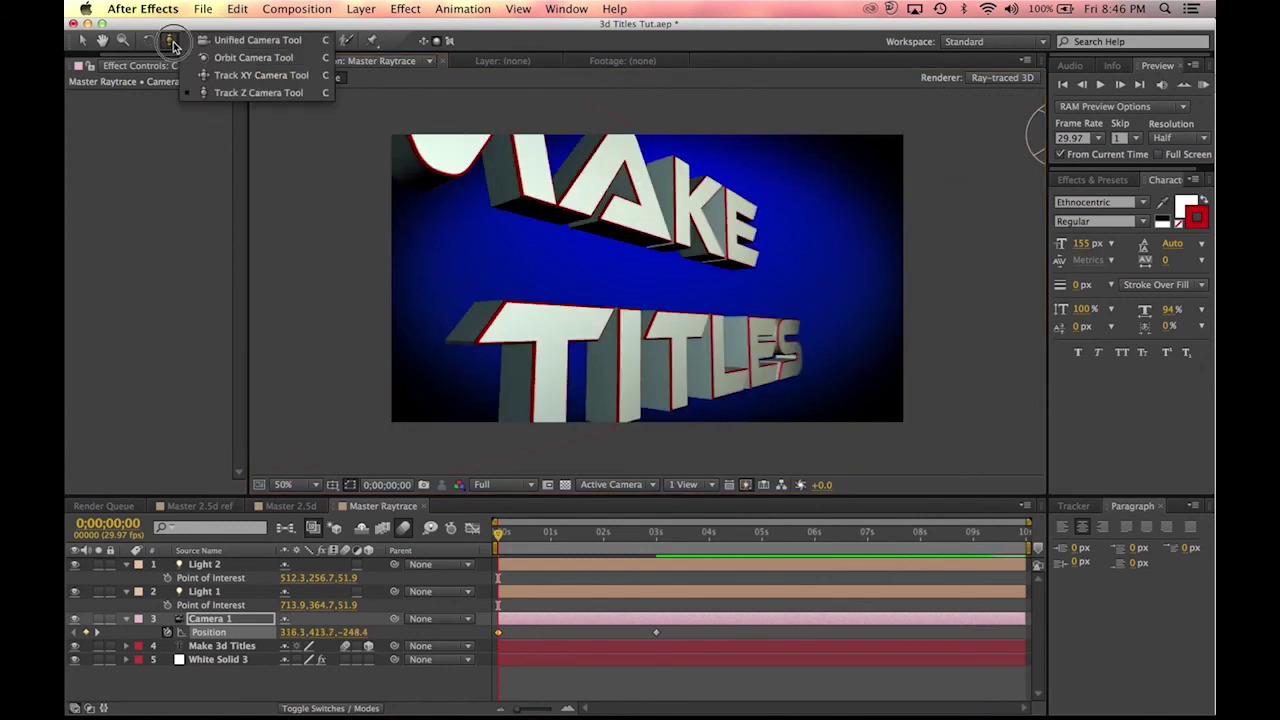
left_click(238, 74)
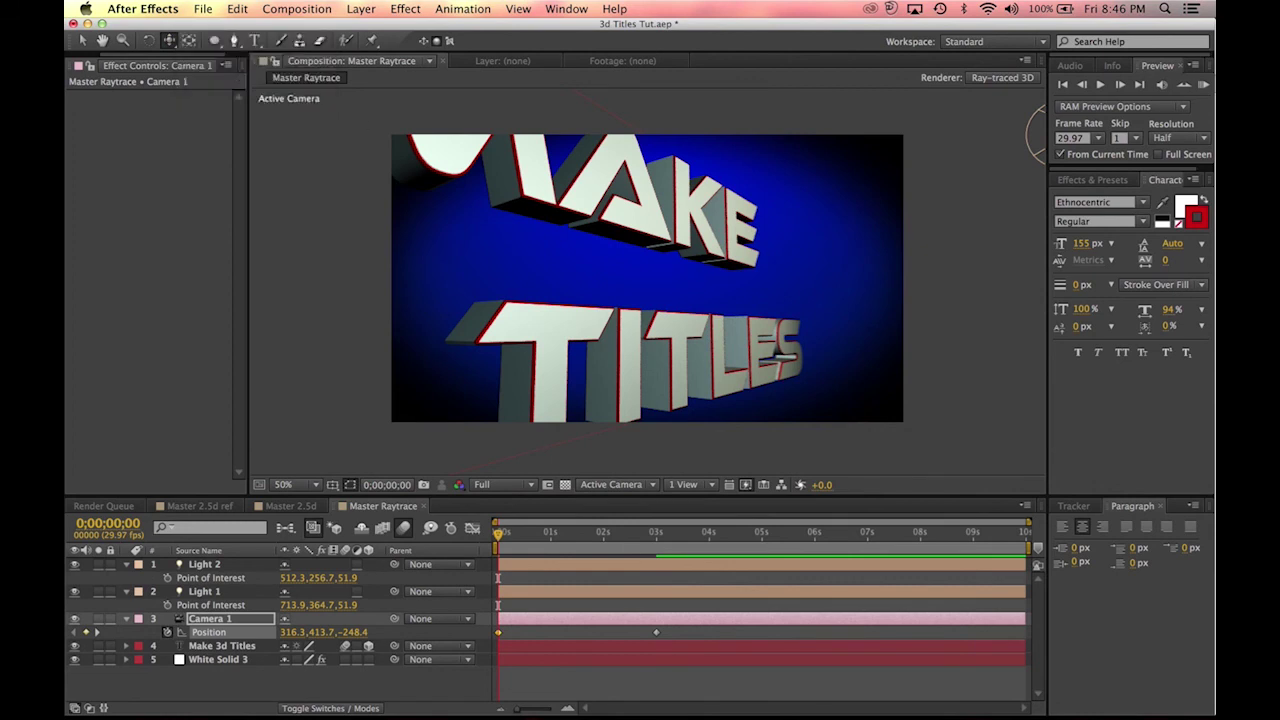
left_click_drag(677, 257, 742, 340)
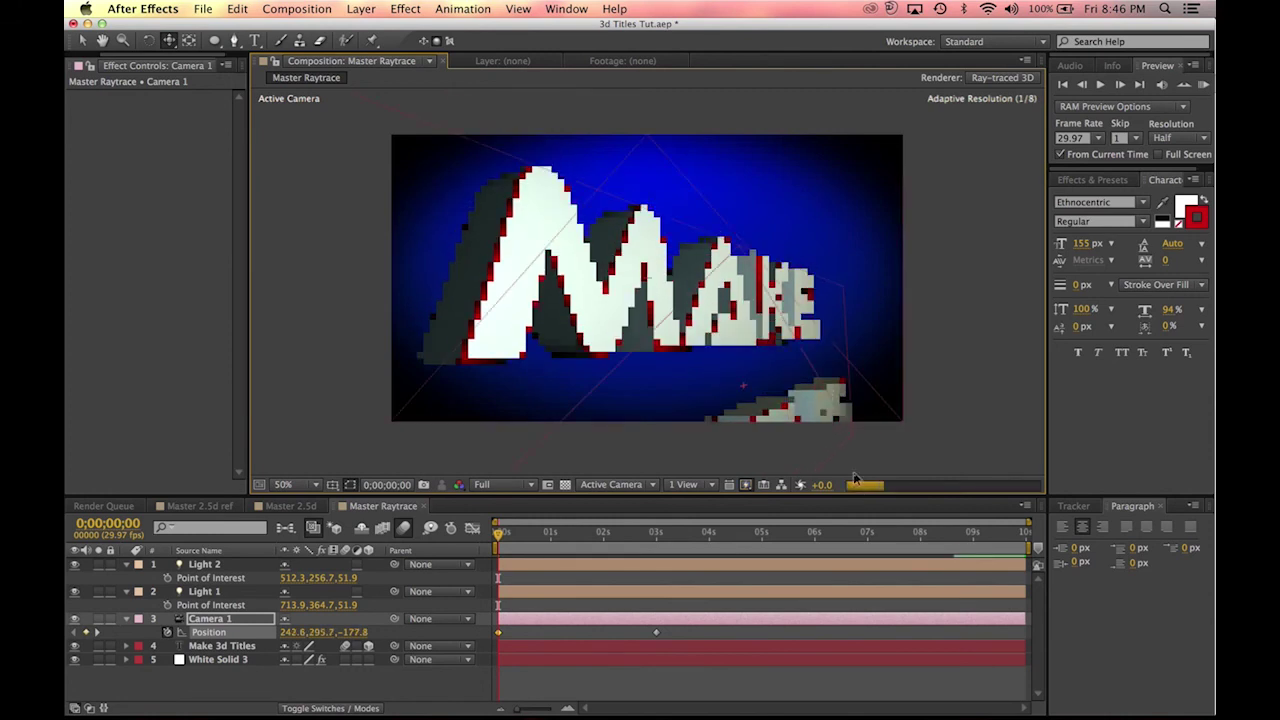
Step: Expand Camera 1's Transform properties and set a Point of Interest keyframe at 0;00;03;00
left_click_drag(514, 545, 656, 545)
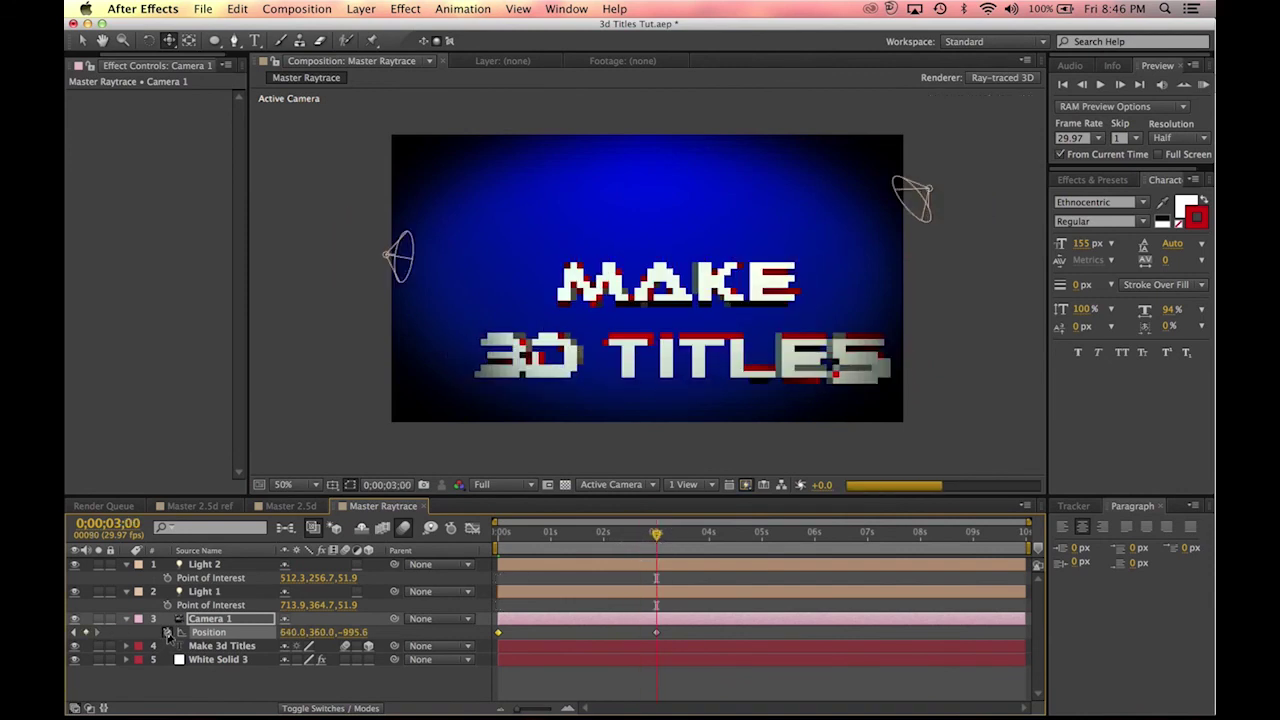
left_click(126, 620)
left_click(126, 620)
scroll(152, 627, "down", 2)
left_click(160, 611)
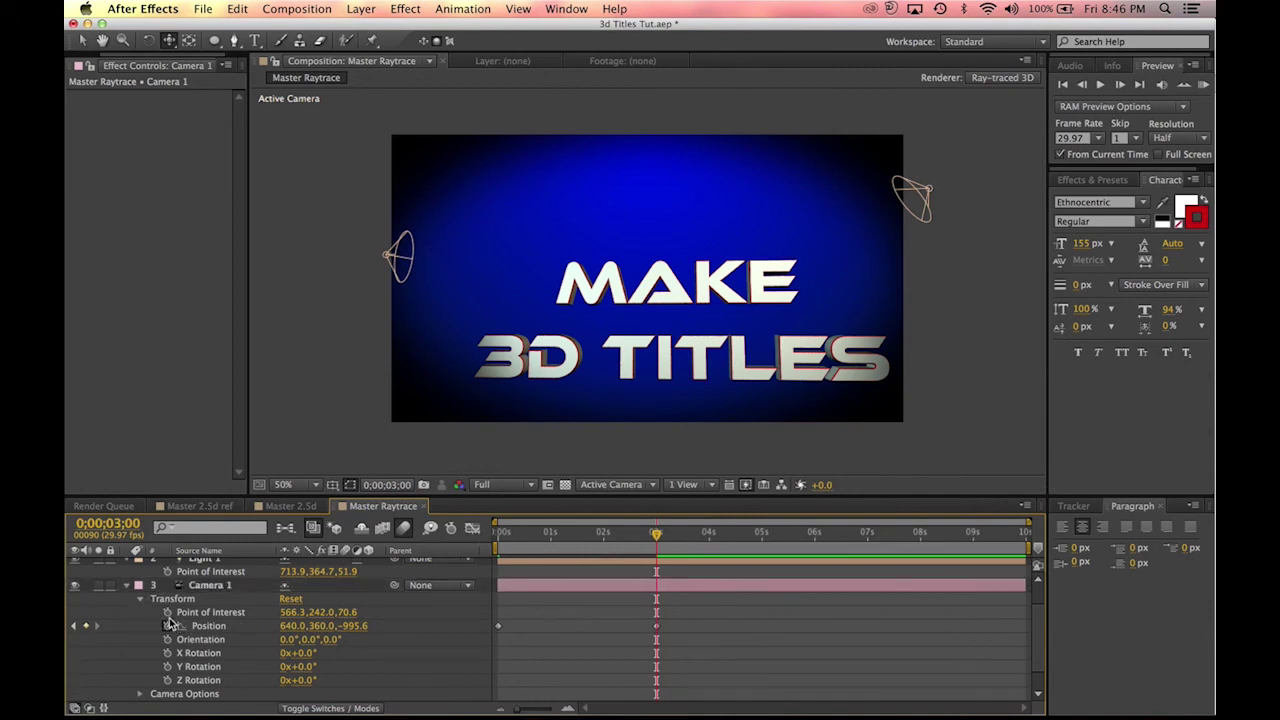
left_click(167, 612)
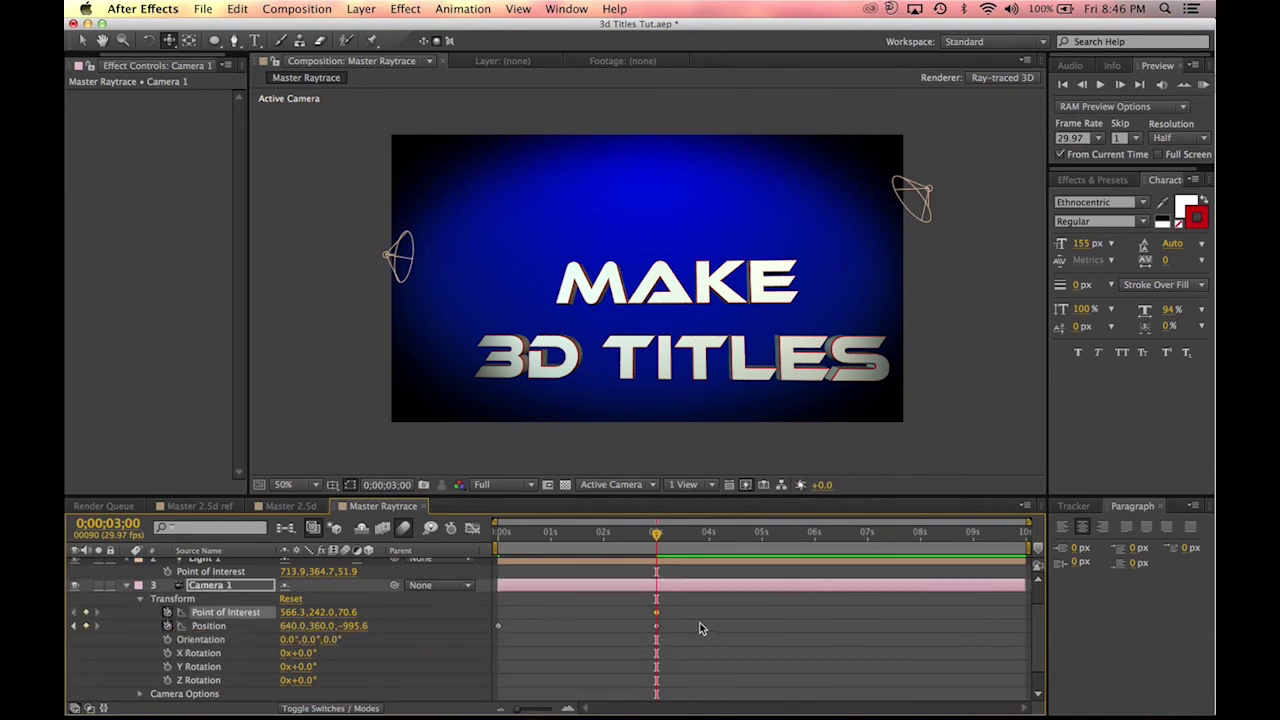
Step: Move the Point of Interest keyframe to the first frame and center the title at 0;00;03;00 with the Track XY Camera Tool
left_click_drag(657, 617, 491, 620)
left_click_drag(168, 40, 283, 93)
left_click_drag(725, 305, 689, 267)
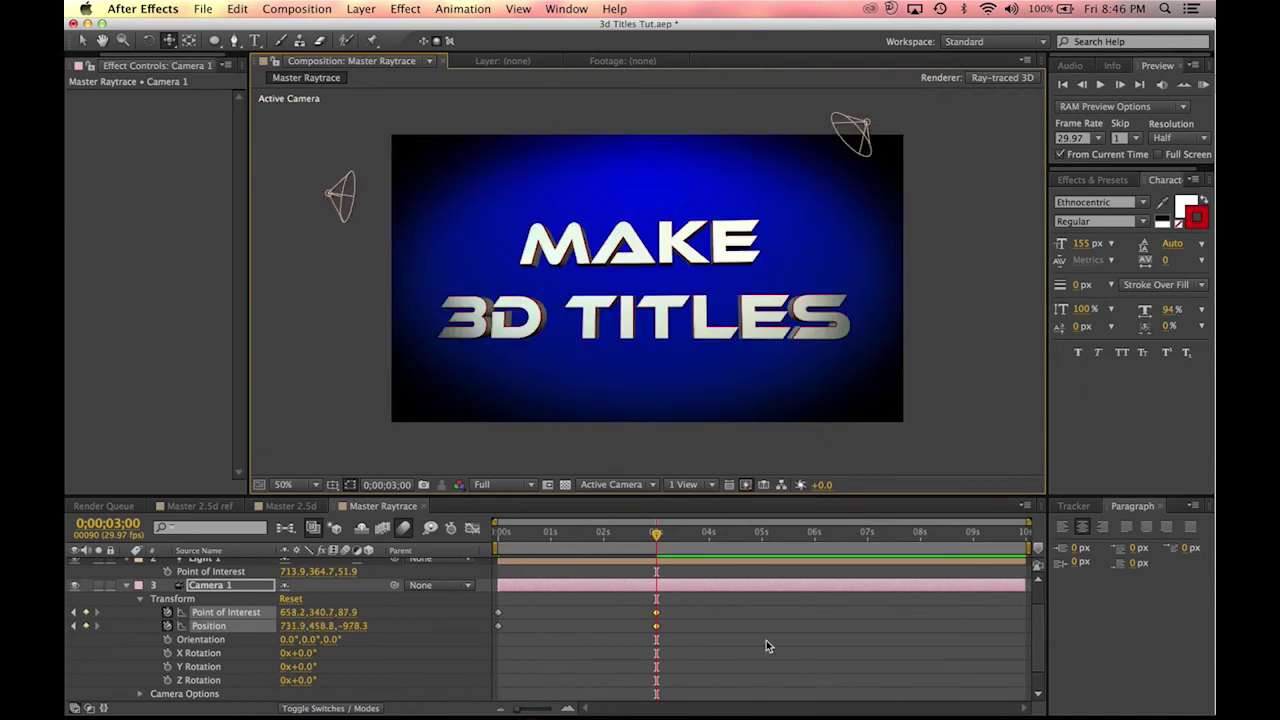
Step: Apply Easy Ease to Camera 1's Point of Interest and Position keyframes at 0;00;03;00
left_click_drag(740, 604, 445, 658)
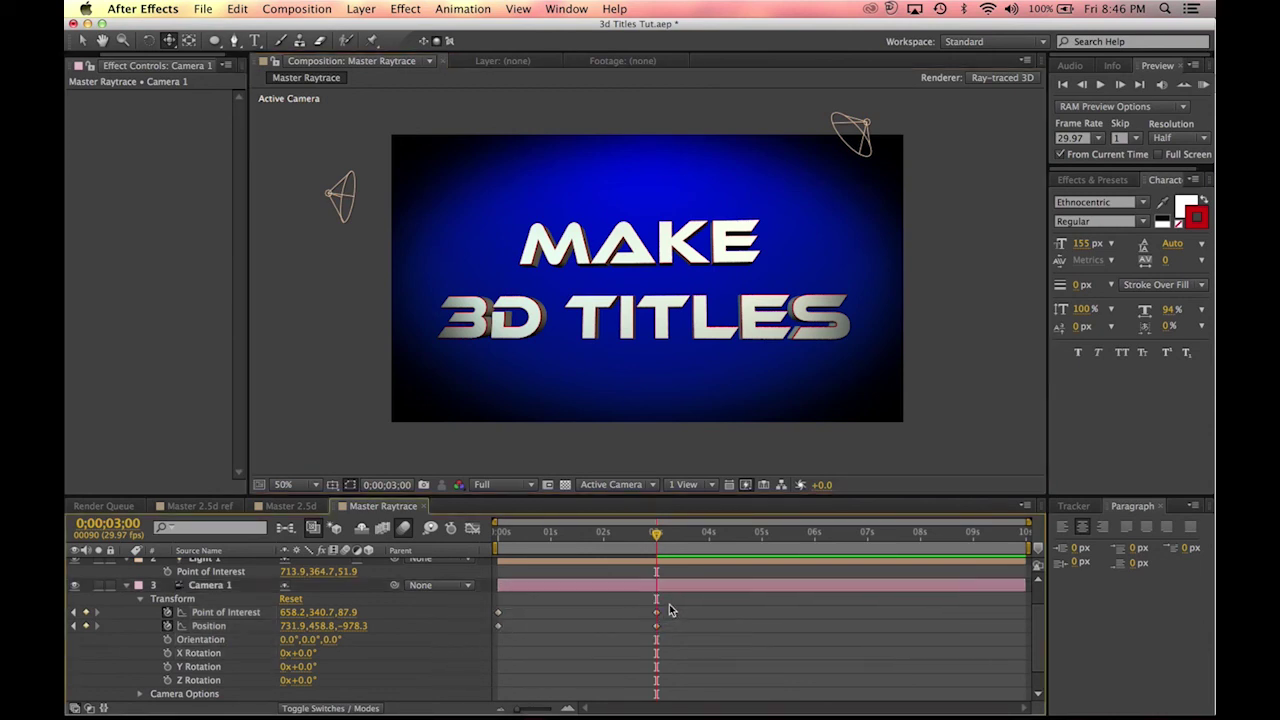
right_click(657, 612)
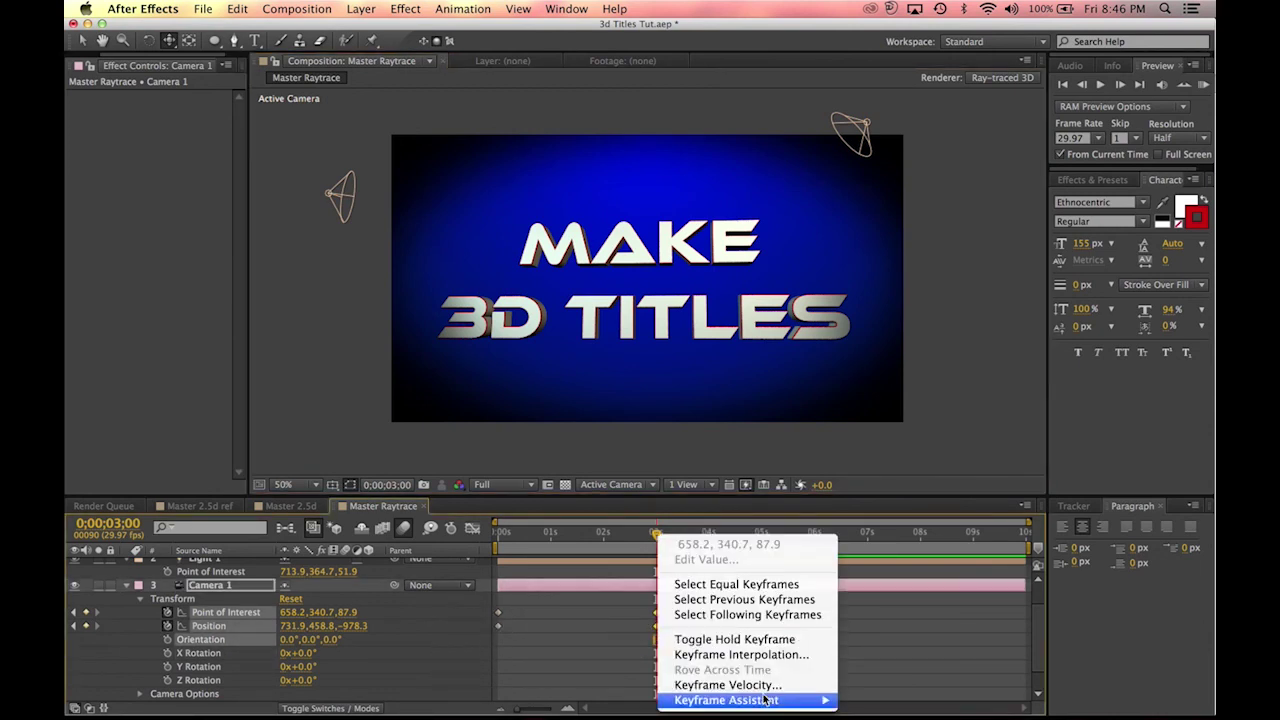
mouse_move(766, 700)
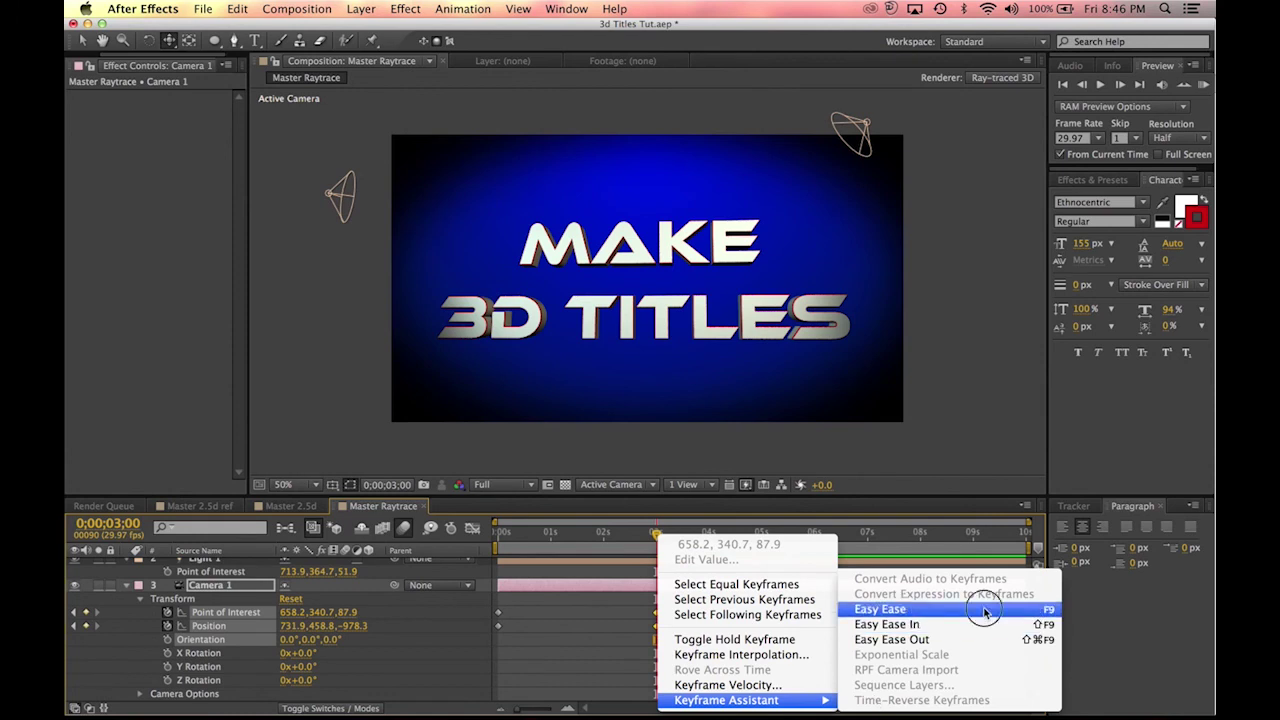
left_click(985, 612)
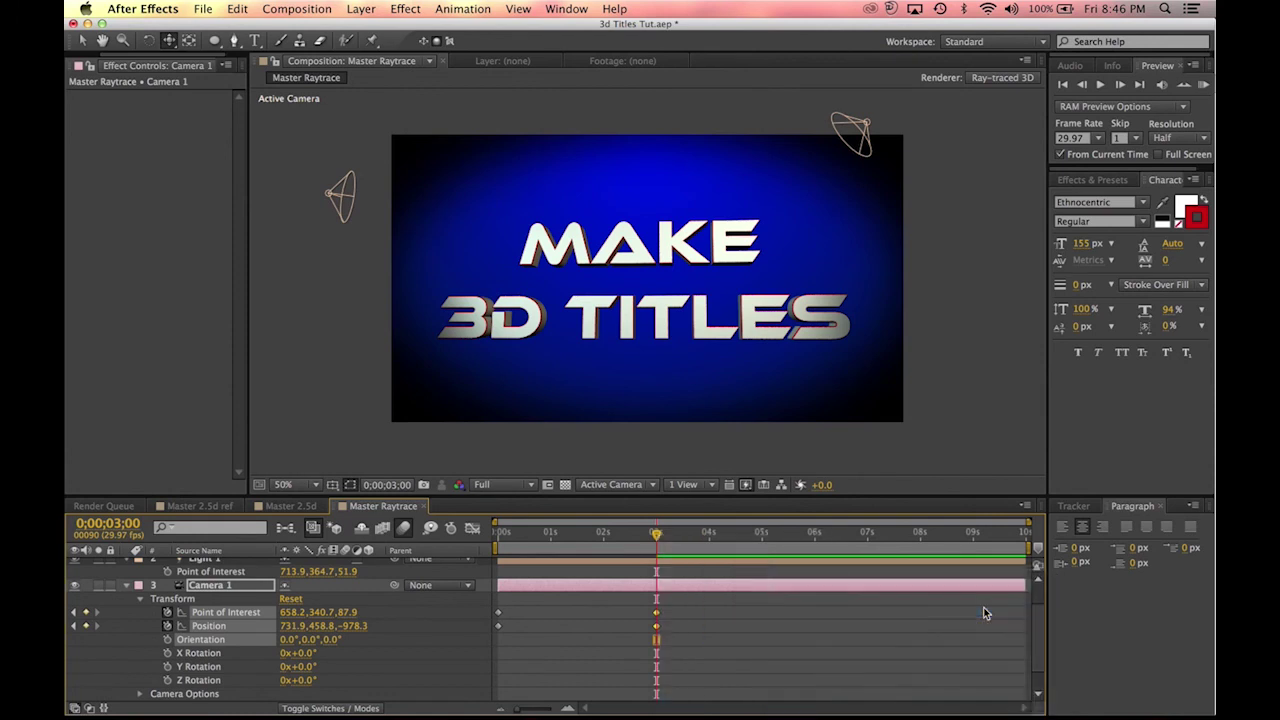
left_click(705, 618)
Step: Play a RAM preview of the camera move from the first frame
left_click_drag(633, 536, 321, 569)
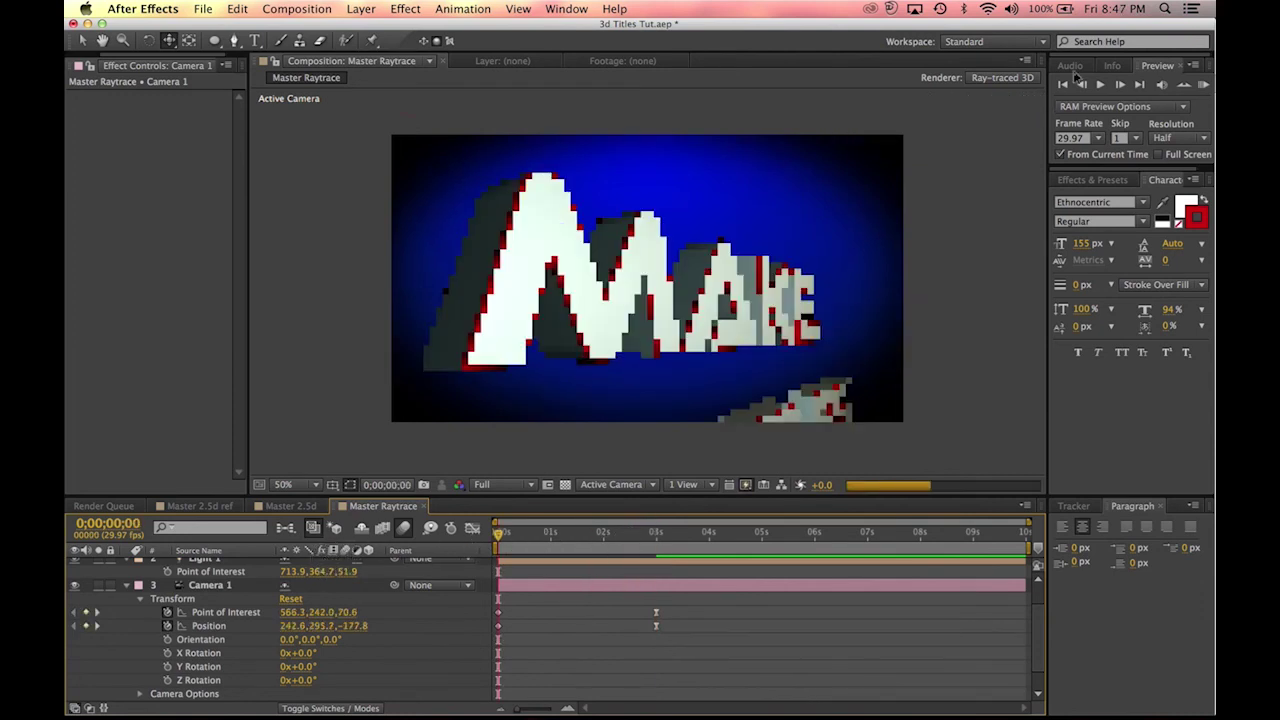
left_click(1204, 85)
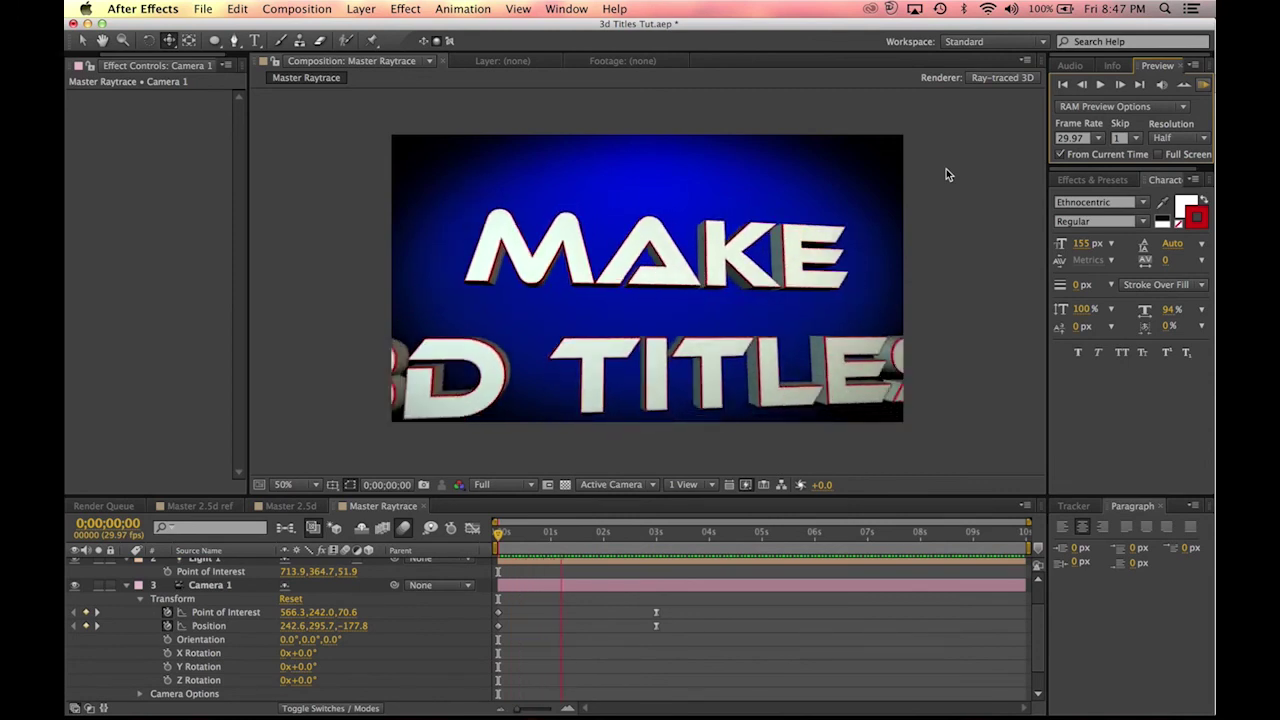
left_click(969, 136)
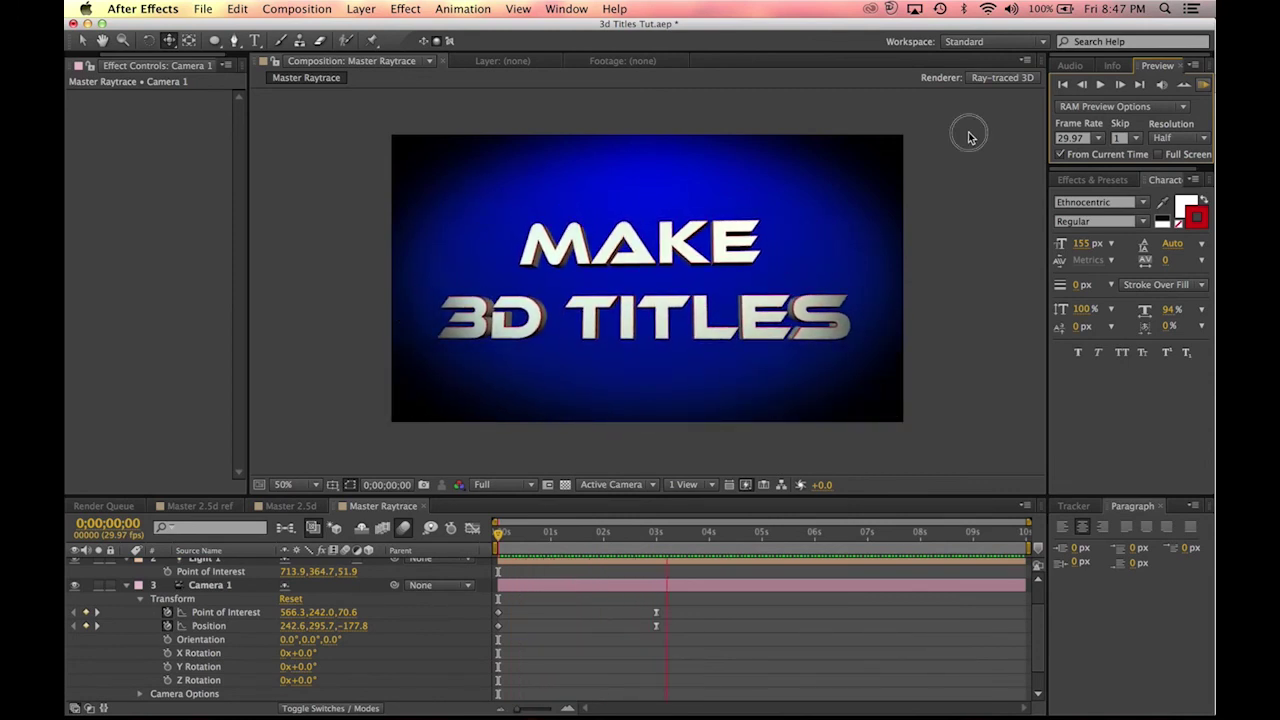
Step: Move Camera 1's eased Point of Interest and Position keyframes earlier, to about 1.5 seconds, and go to 0;00;02;09
left_click_drag(528, 535, 574, 536)
left_click_drag(674, 600, 573, 624)
left_click_drag(620, 538, 620, 538)
left_click(474, 684)
Step: Start X Rotation keyframes on the Make 3d Titles layer with a 0x+0.0° keyframe at 0;00;02;09
scroll(300, 630, "up", 2)
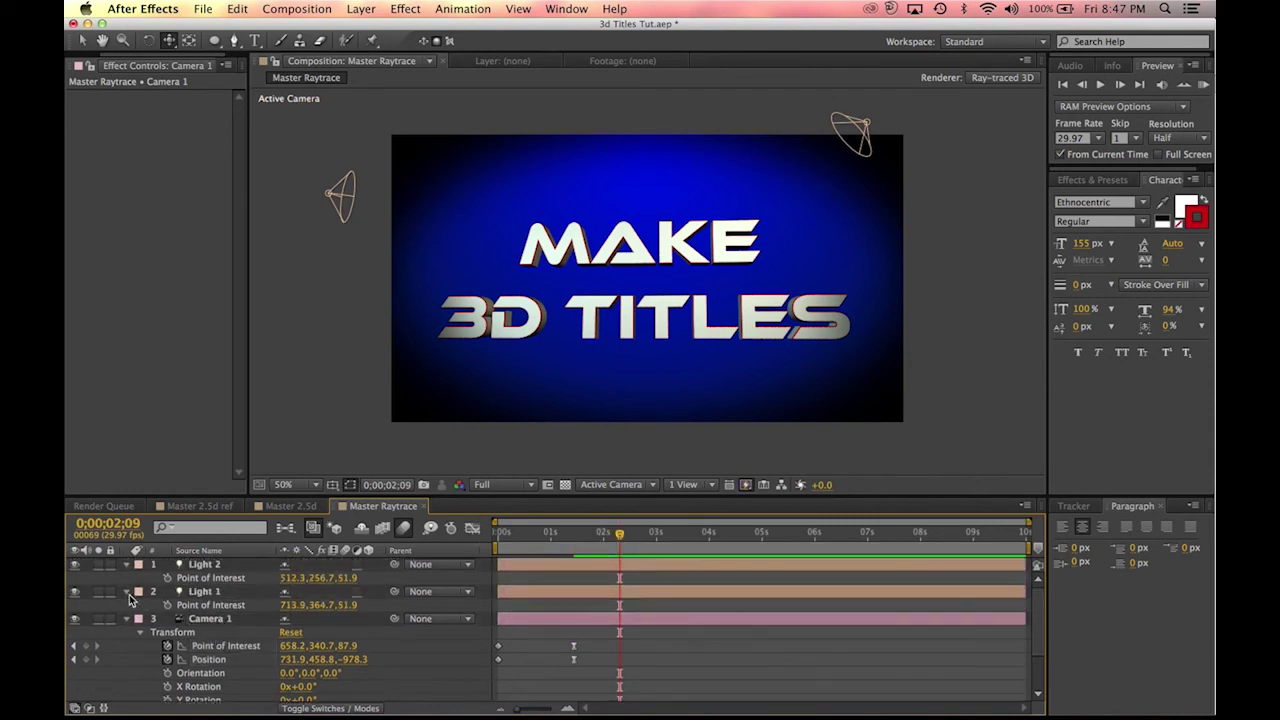
left_click(128, 624)
left_click(220, 632)
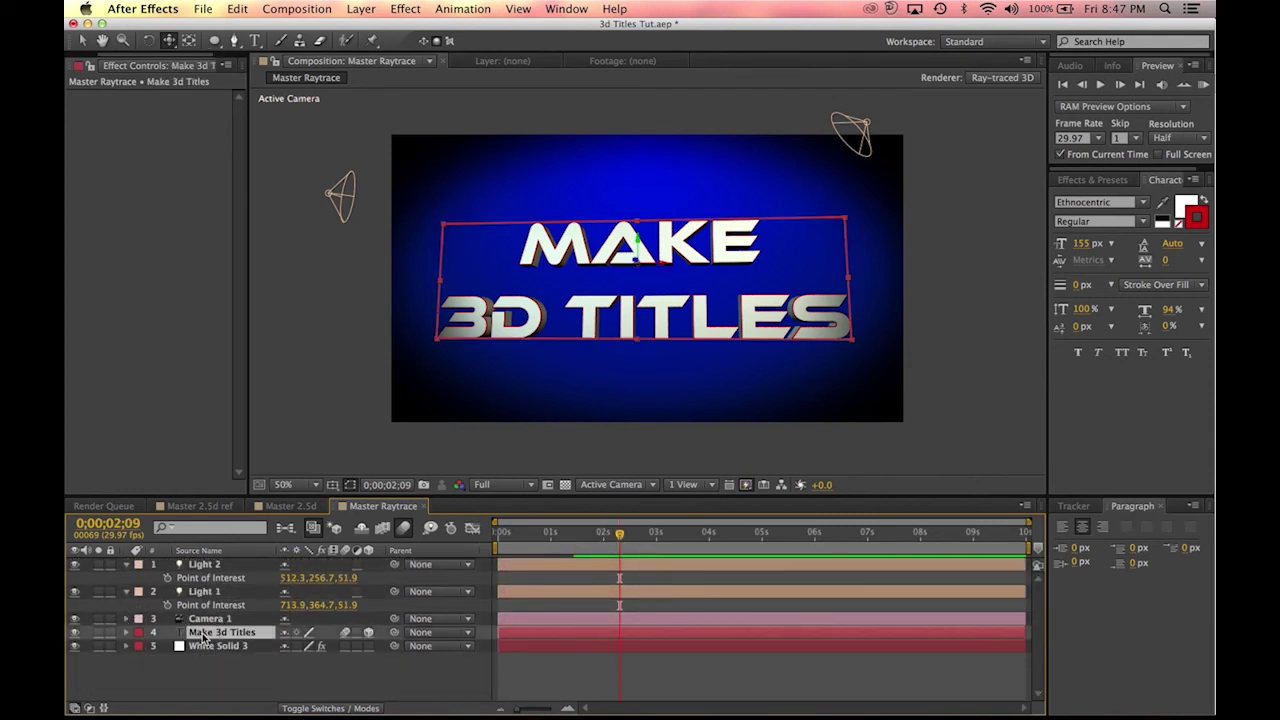
key("r")
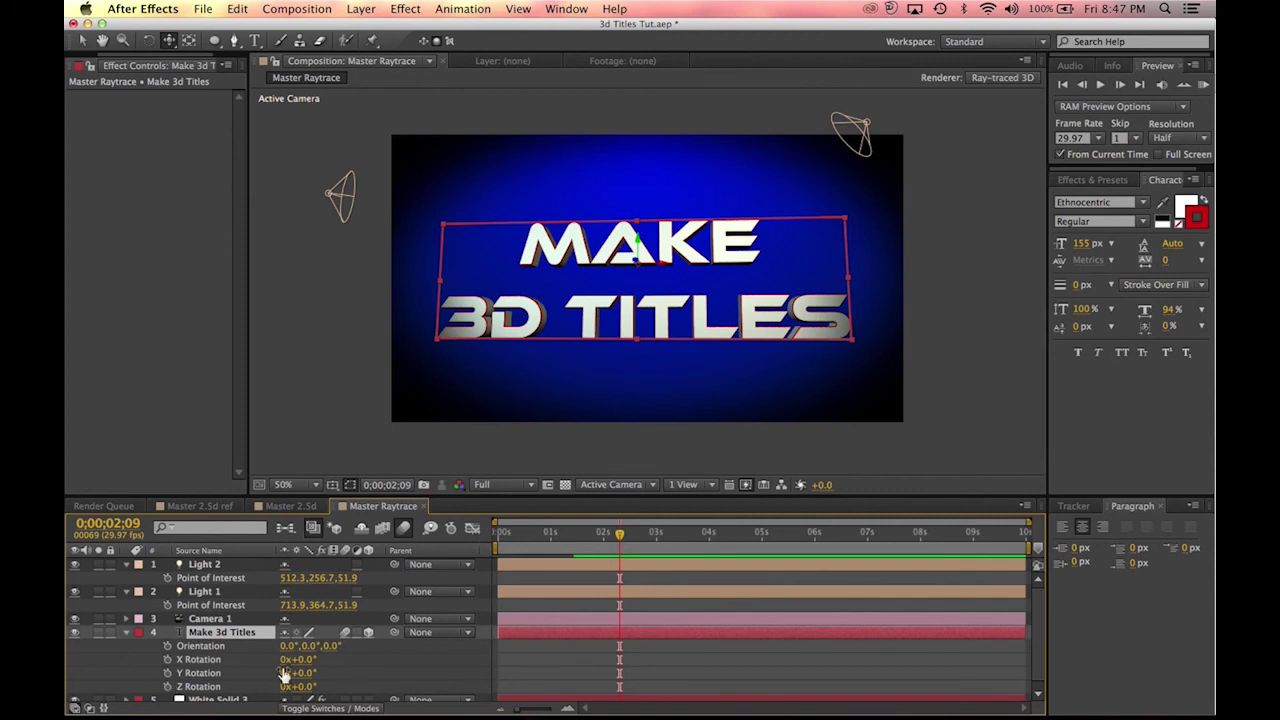
left_click(167, 660)
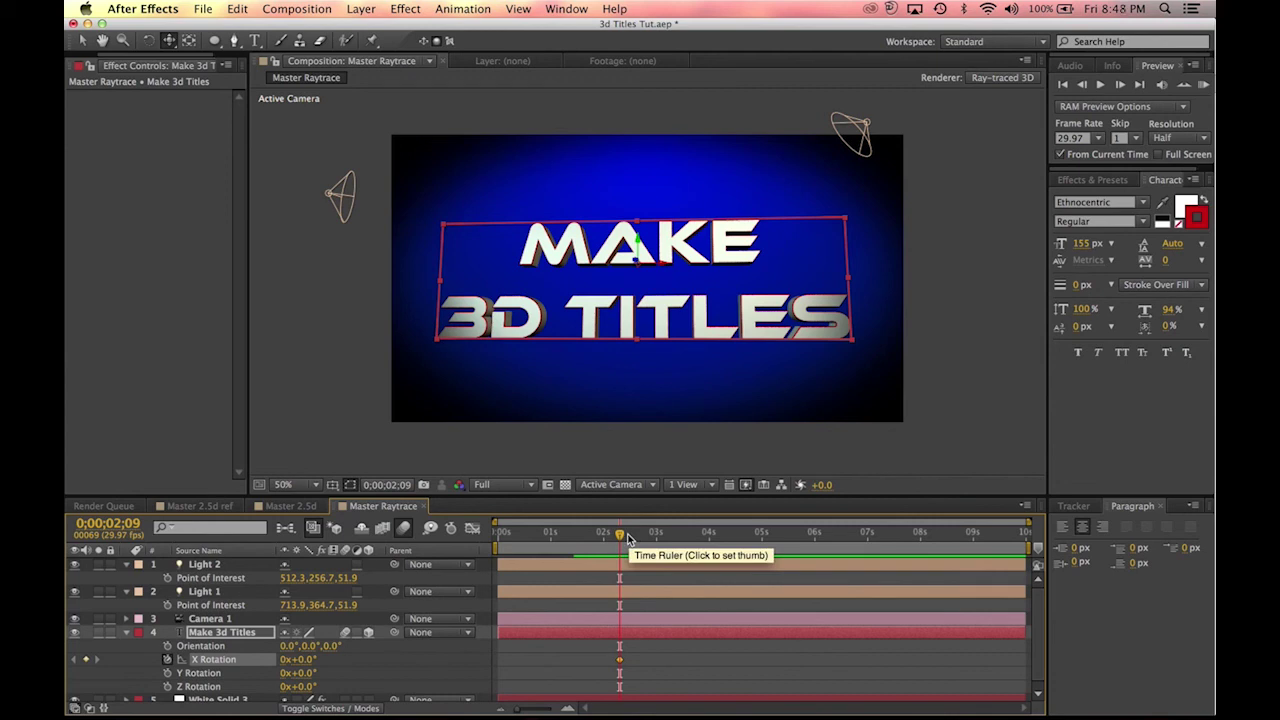
Step: Set the Make 3d Titles layer's X Rotation to 2x+0.0° at 0;00;03;09
key("shift+Page_Down")
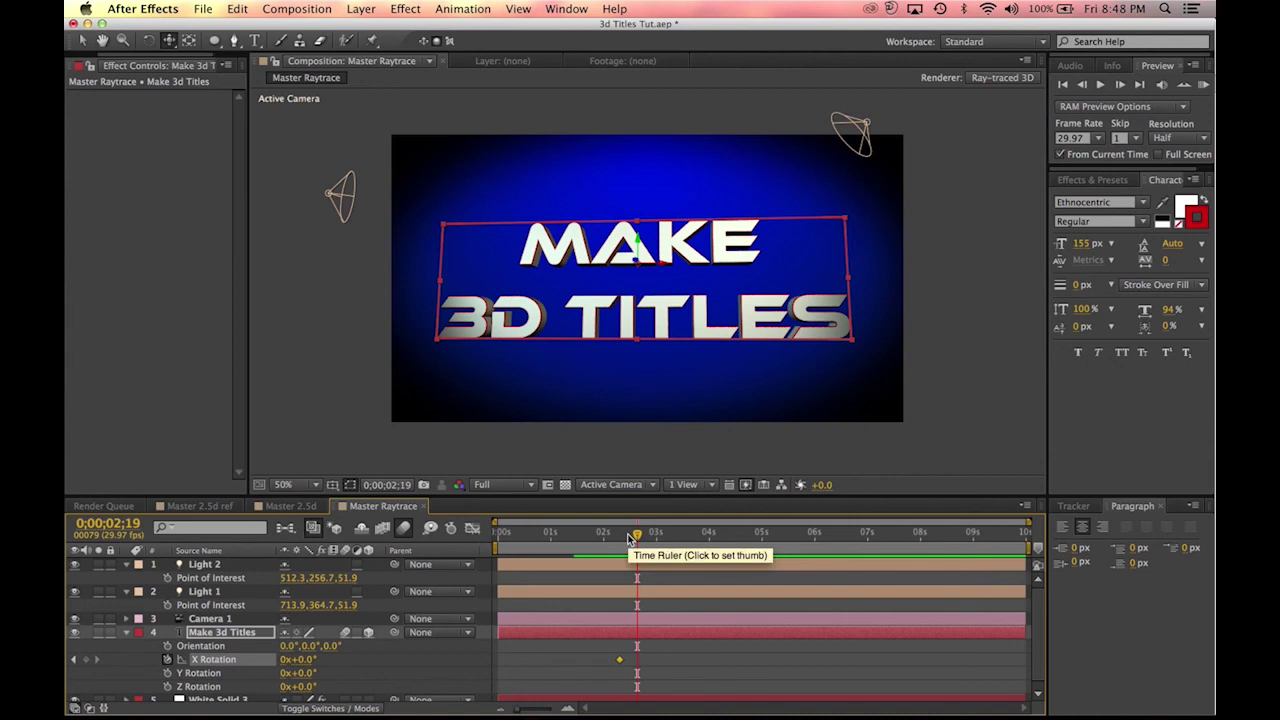
key("shift+Page_Down")
key("shift+Page_Down")
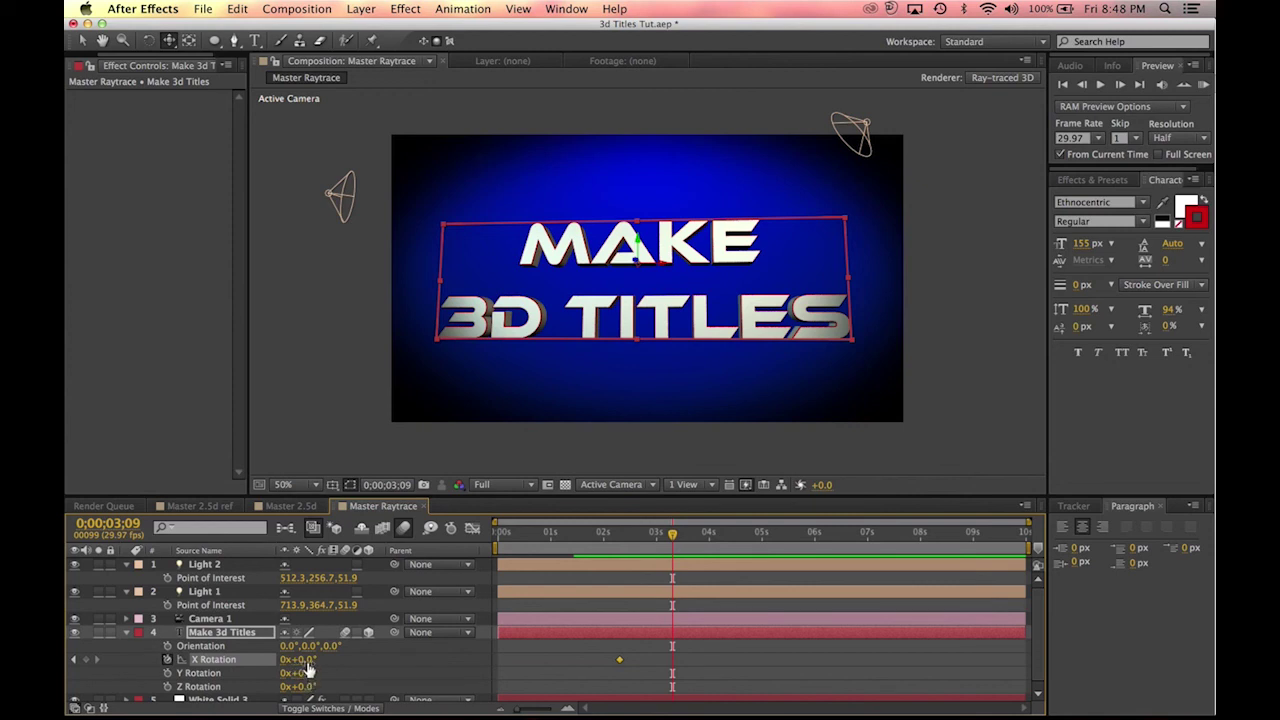
left_click_drag(310, 658, 808, 585)
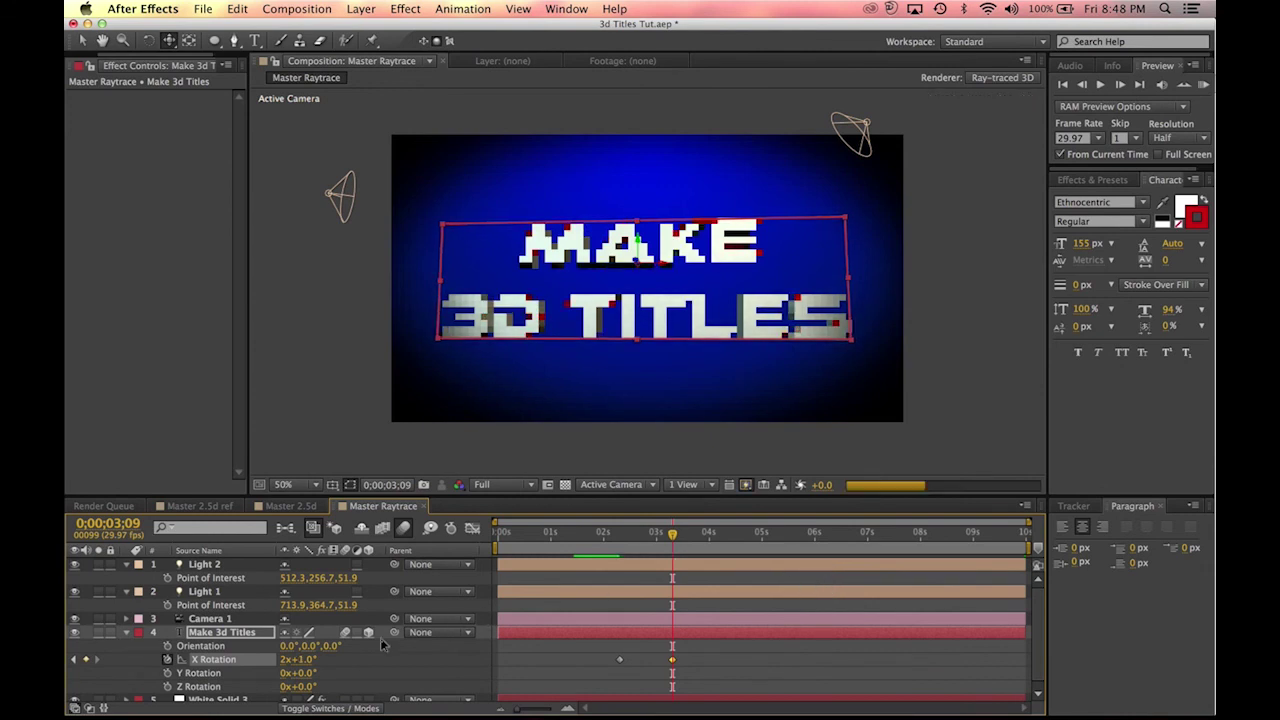
left_click(300, 659)
key("Return")
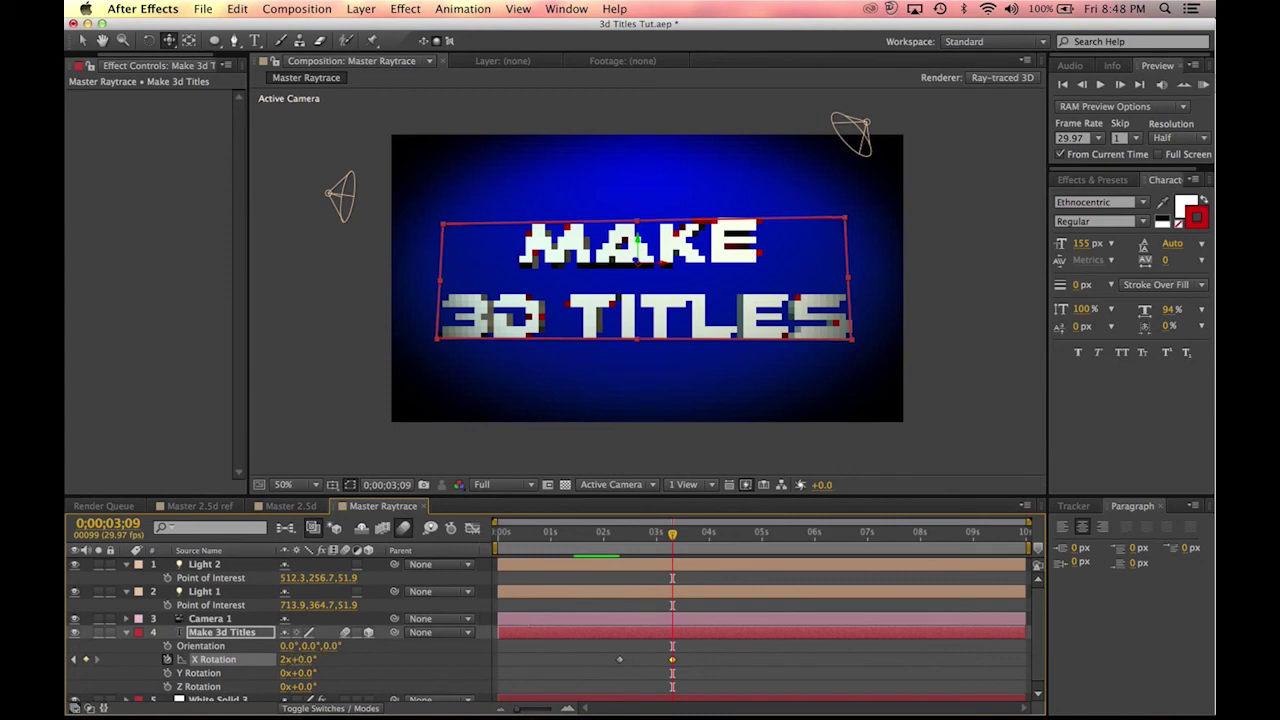
Step: Apply Easy Ease to both X Rotation keyframes of the Make 3d Titles layer
left_click_drag(698, 653, 608, 669)
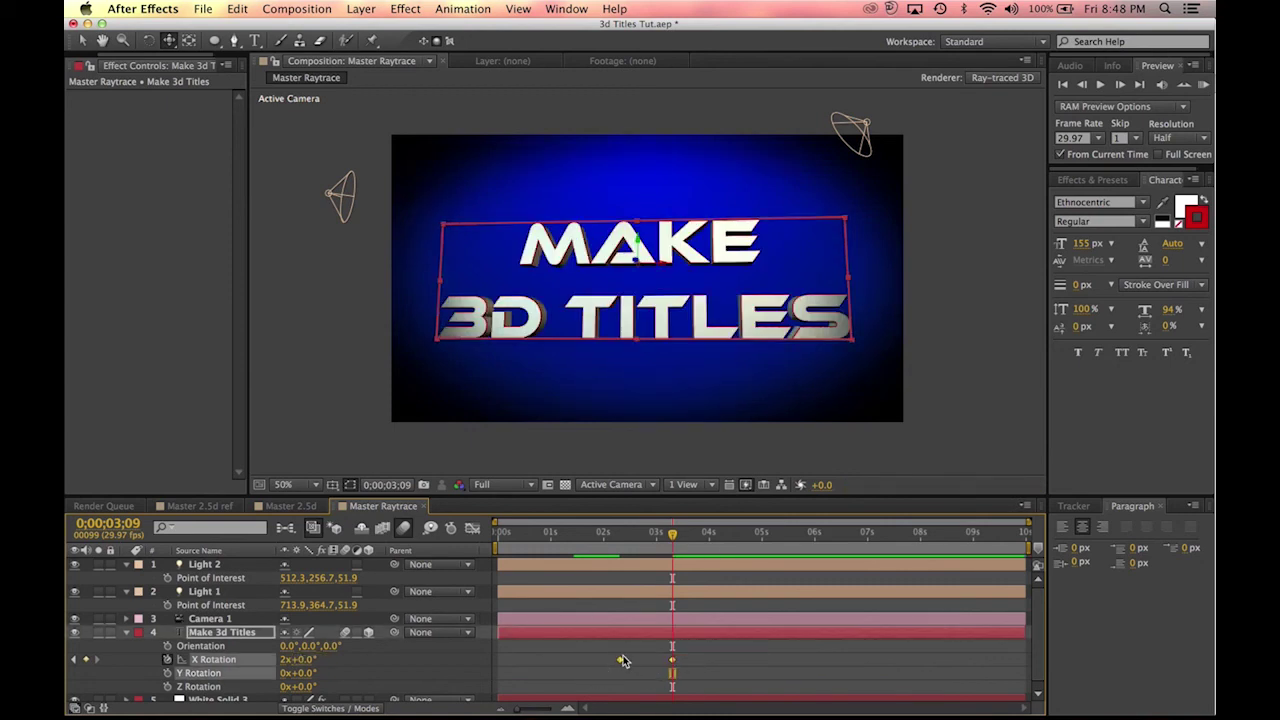
right_click(619, 660)
mouse_move(692, 705)
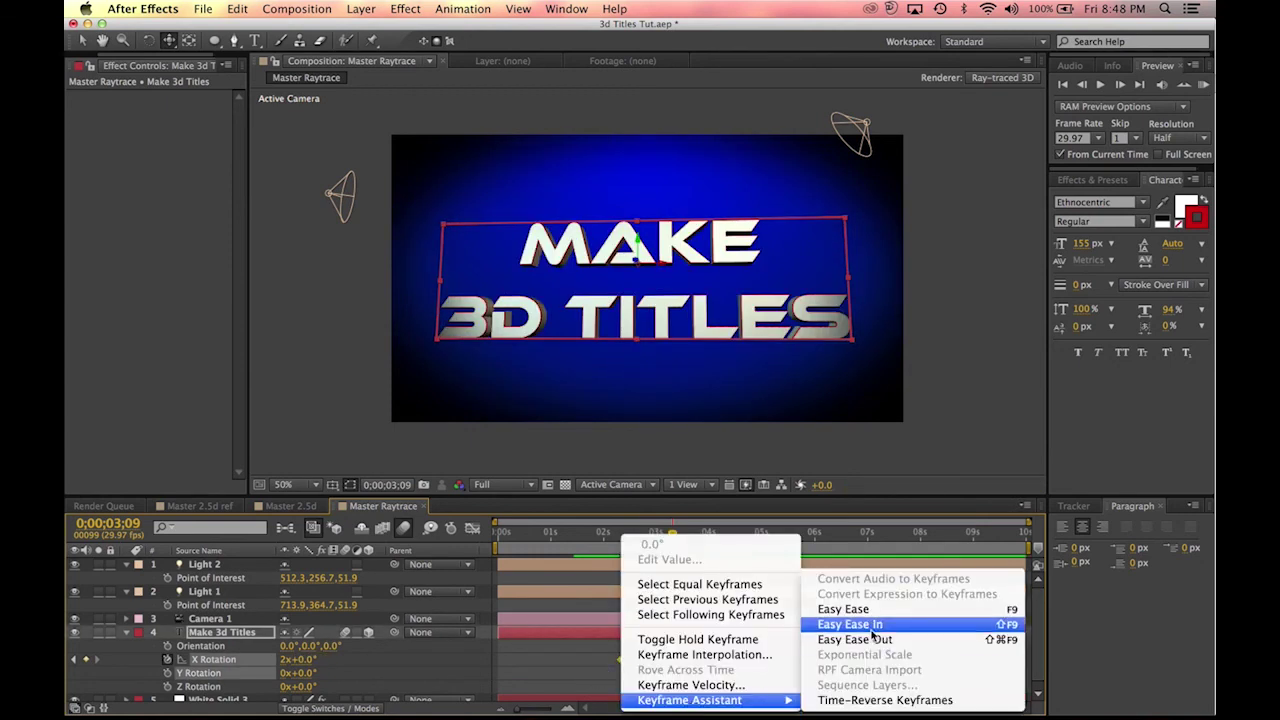
left_click(815, 606)
left_click(735, 666)
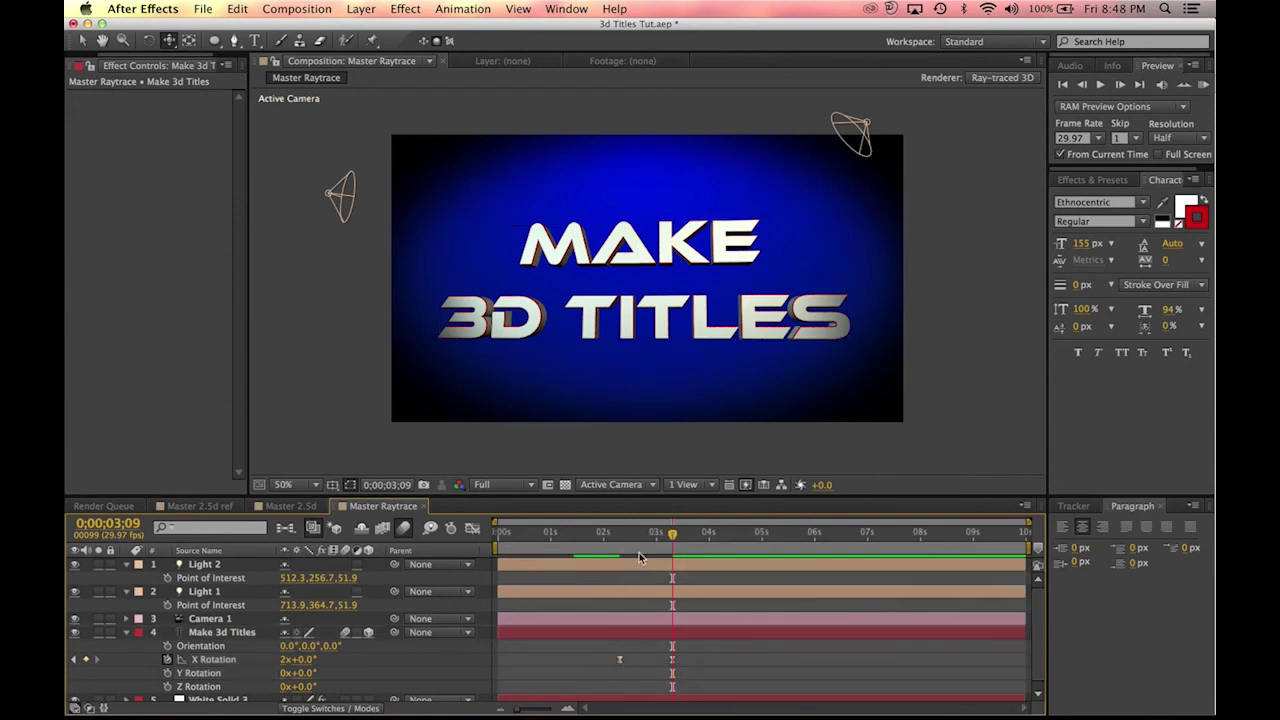
Step: Play a RAM preview of the title's flip starting from 0;00;02;02
left_click_drag(601, 541, 606, 541)
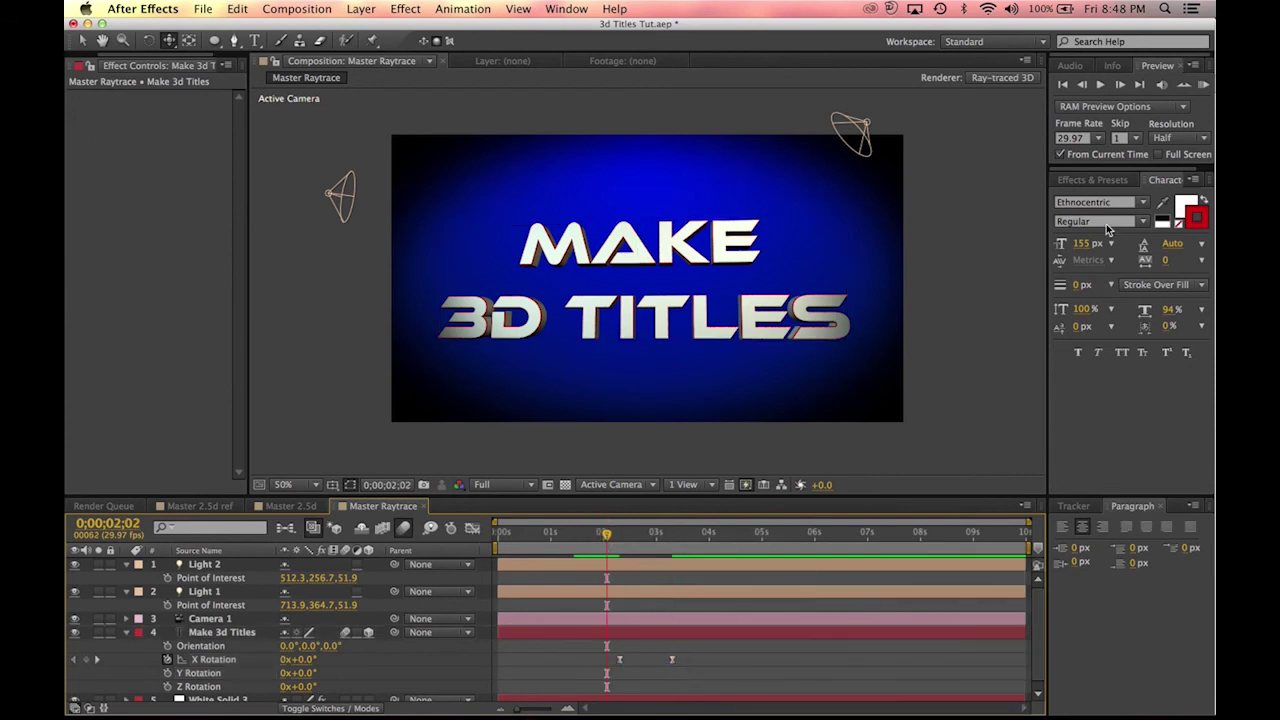
left_click(1201, 86)
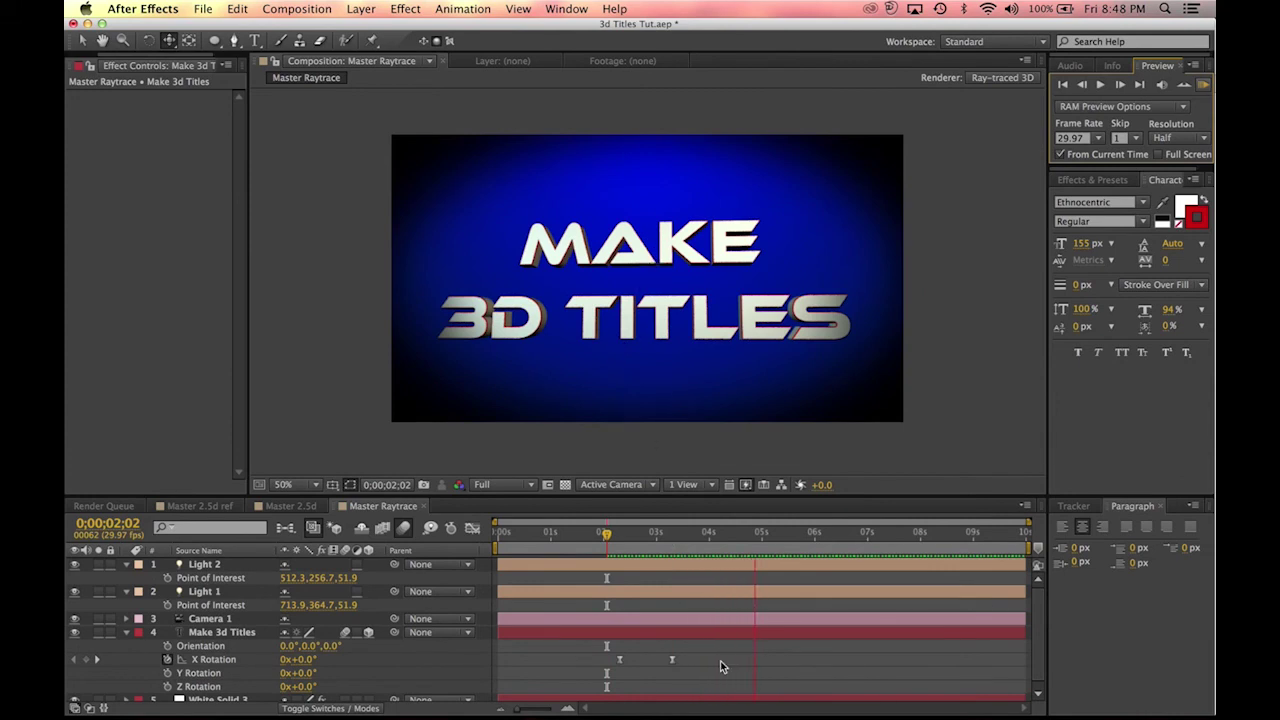
key("space")
Step: Examine the motion blur on the rotating title's edges at 0;00;02;13 in close-up and at full-frame view
left_click_drag(619, 542, 628, 541)
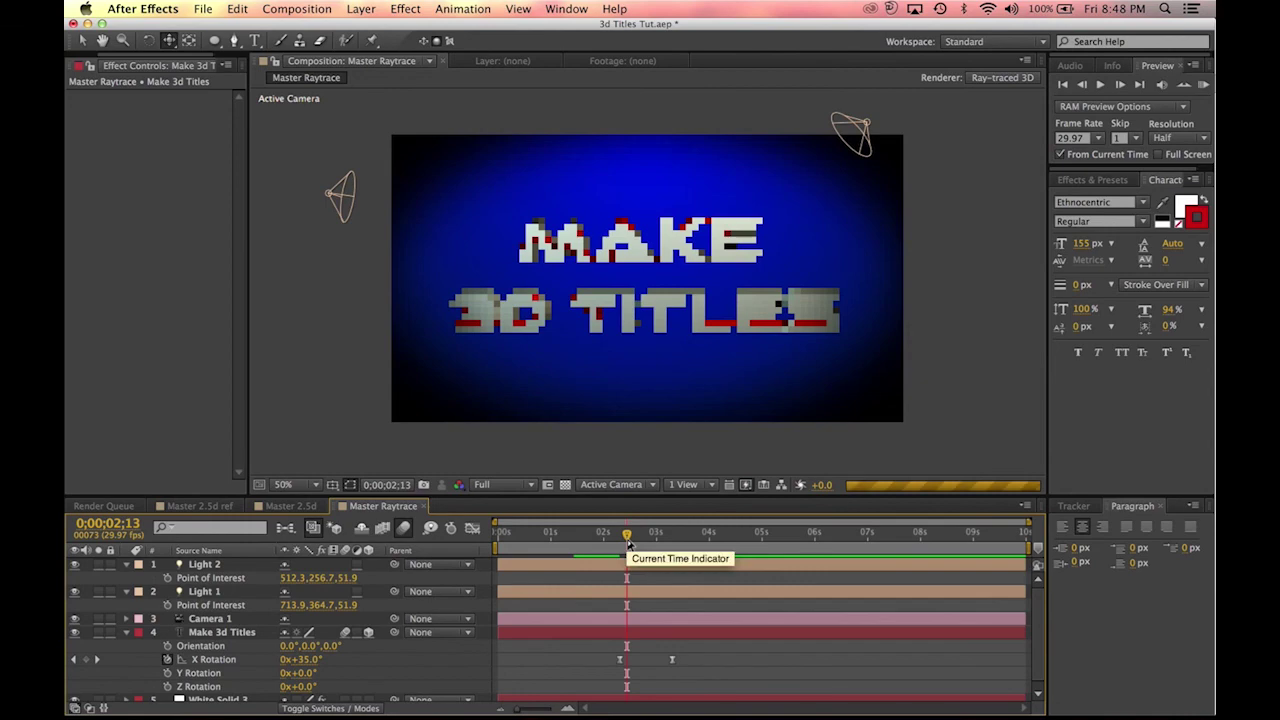
scroll(689, 275, "up", 3)
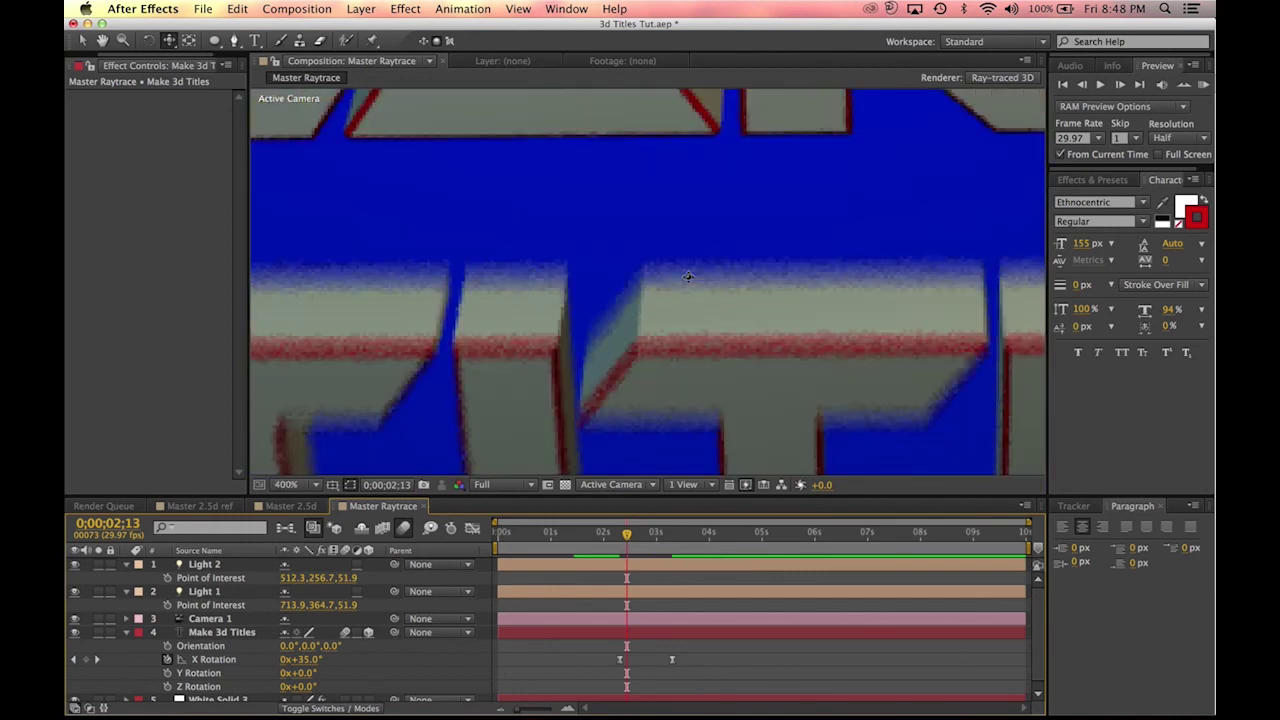
scroll(600, 286, "up", 2)
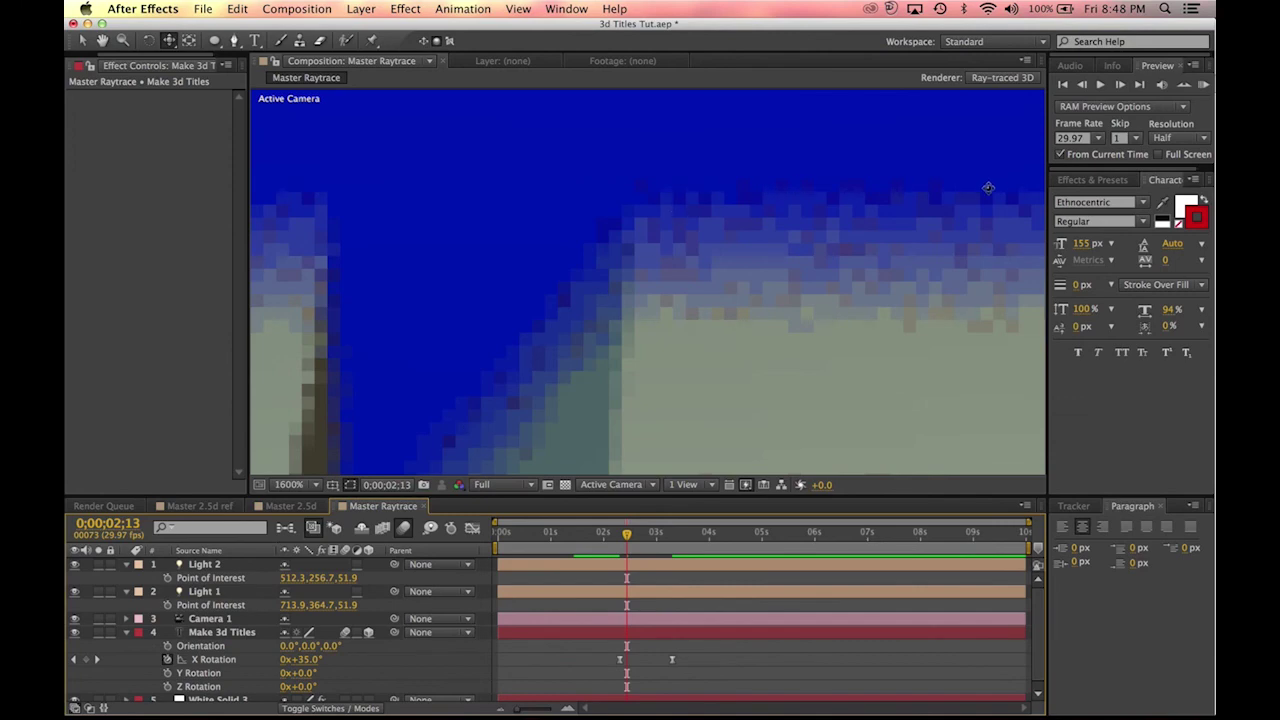
scroll(549, 257, "down", 4)
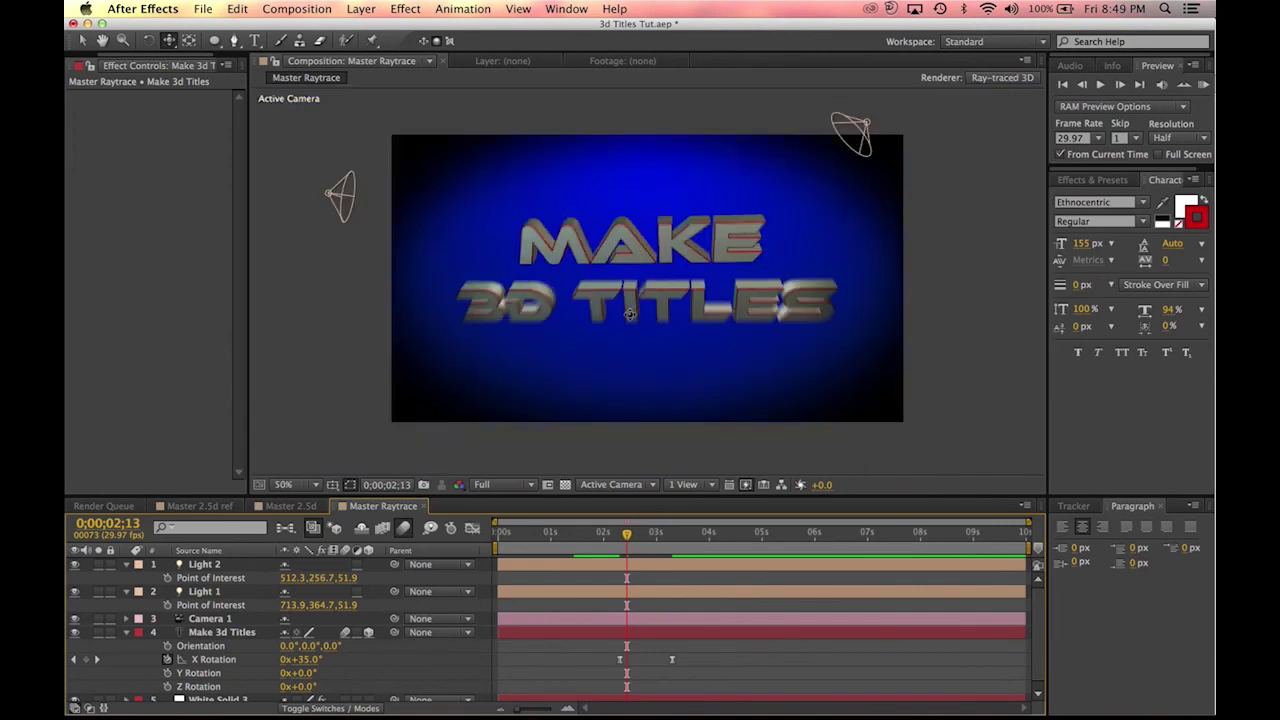
scroll(630, 314, "up", 4)
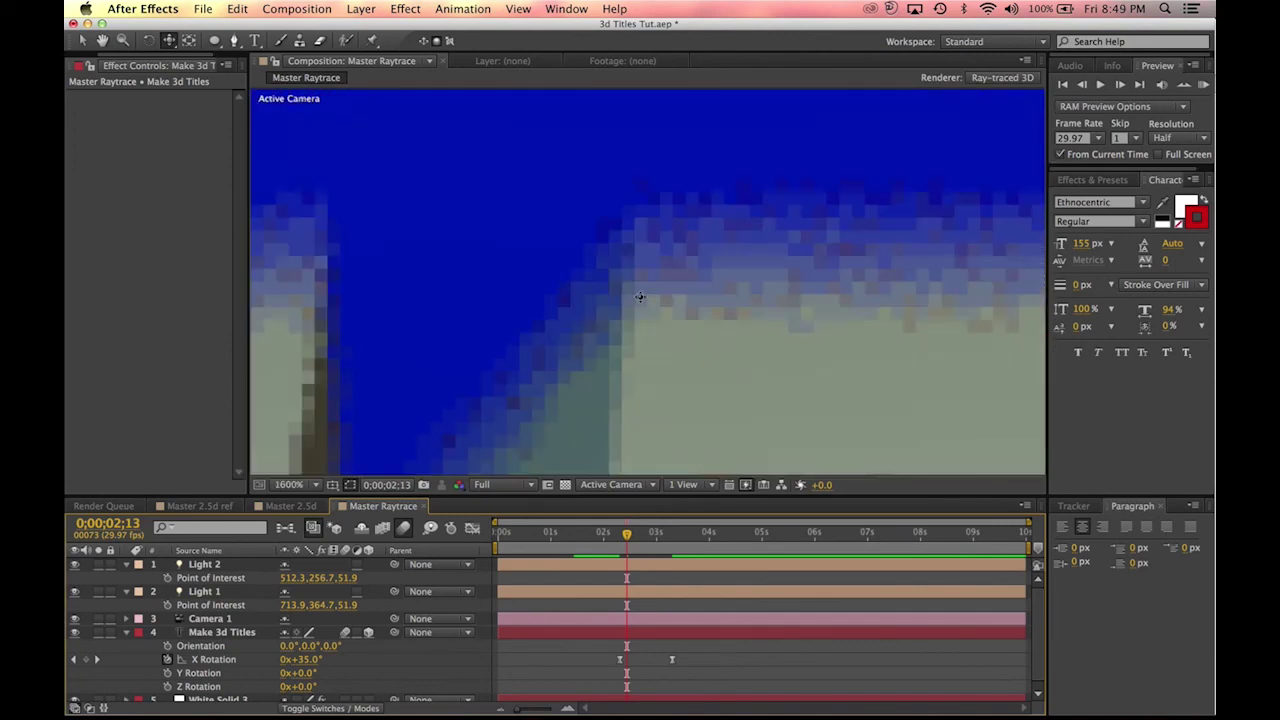
scroll(614, 318, "down", 3)
scroll(614, 318, "up", 3)
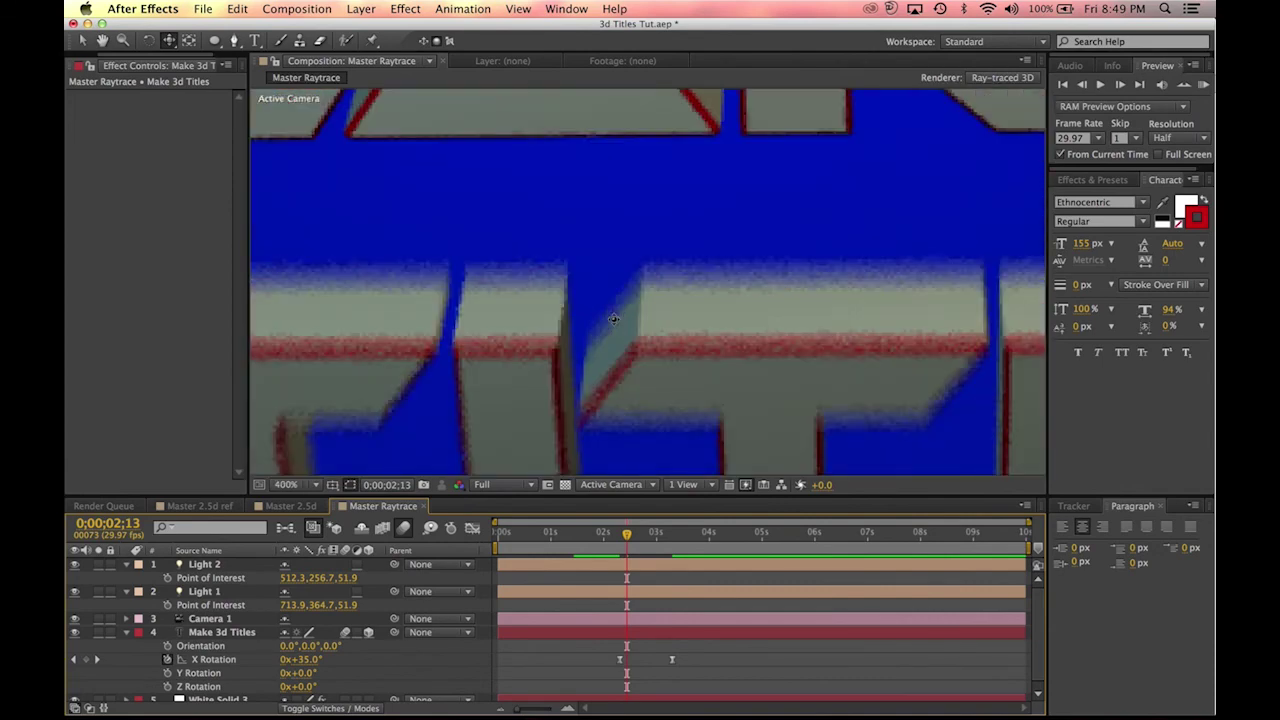
scroll(806, 232, "down", 3)
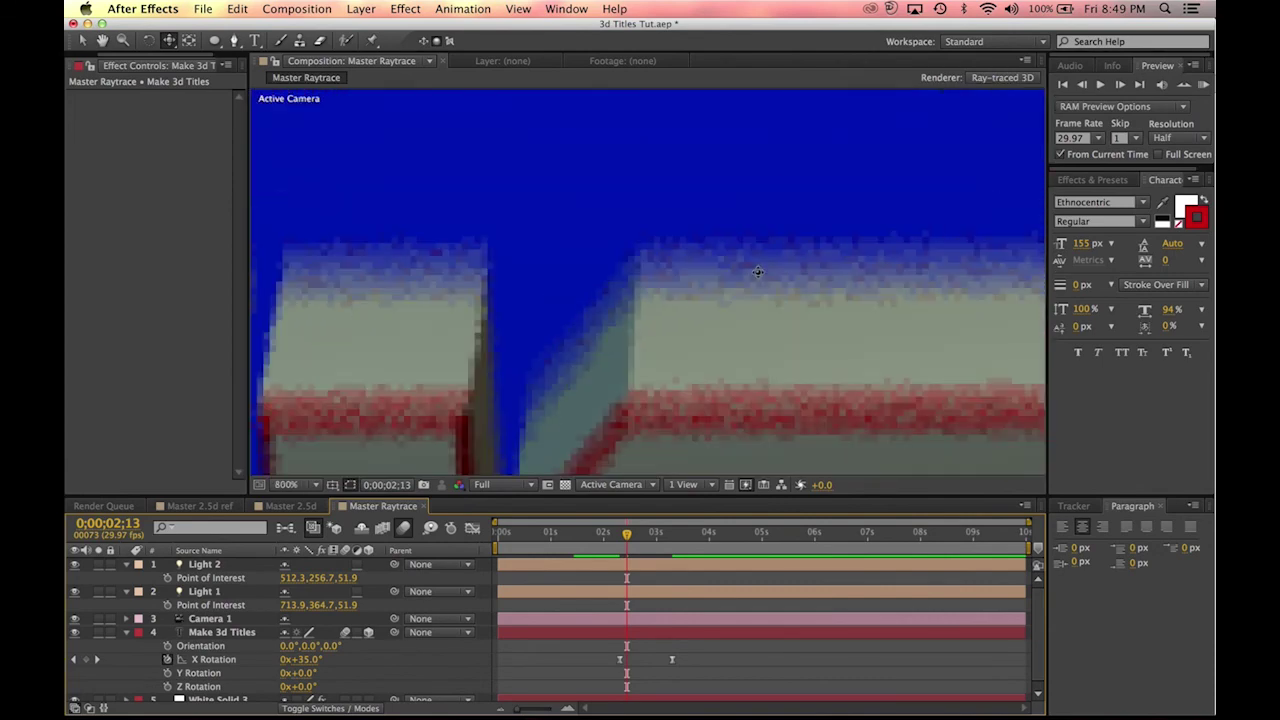
scroll(758, 271, "down", 2)
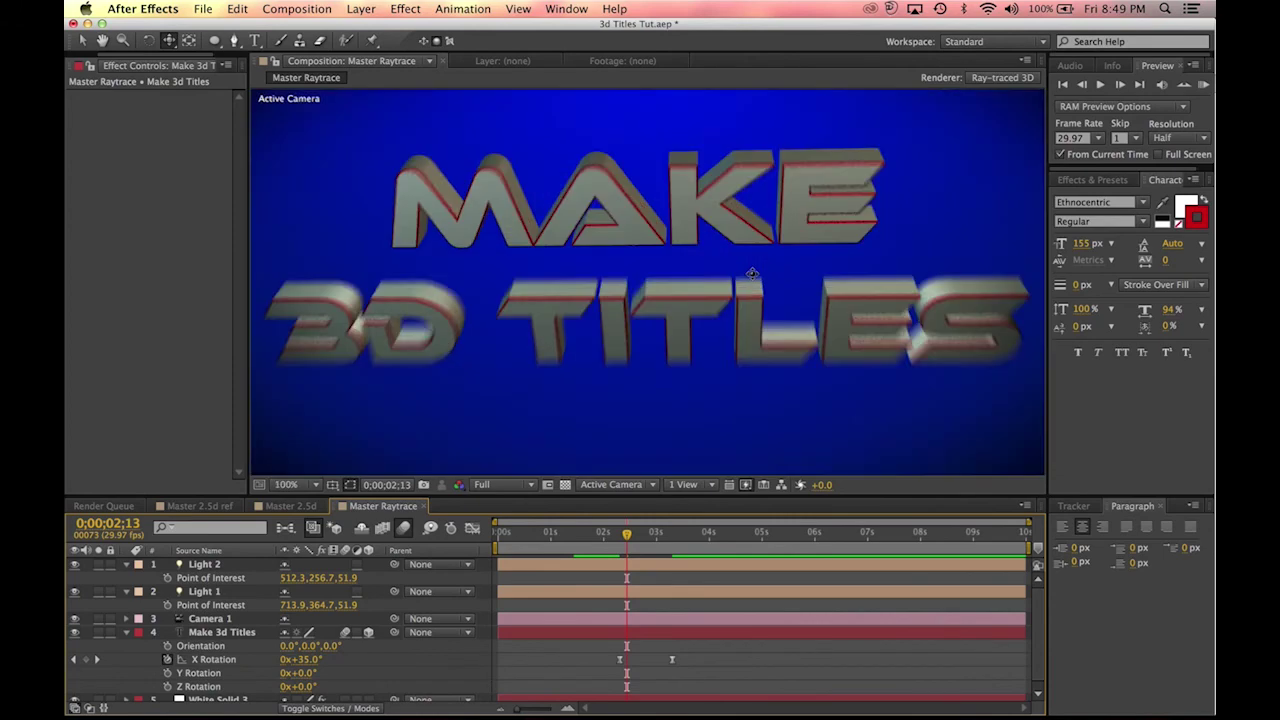
scroll(755, 270, "up", 6)
scroll(752, 268, "down", 1)
scroll(752, 268, "down", 3)
scroll(752, 268, "up", 4)
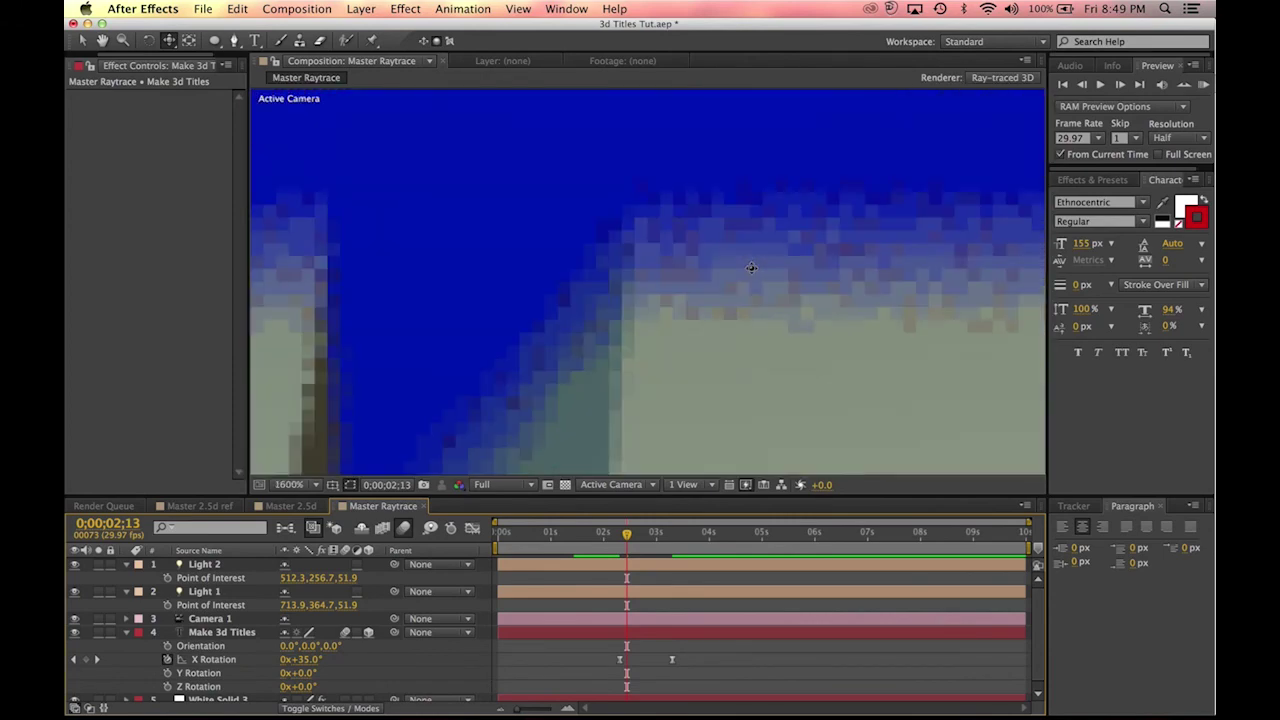
scroll(750, 270, "down", 9)
scroll(750, 270, "up", 4)
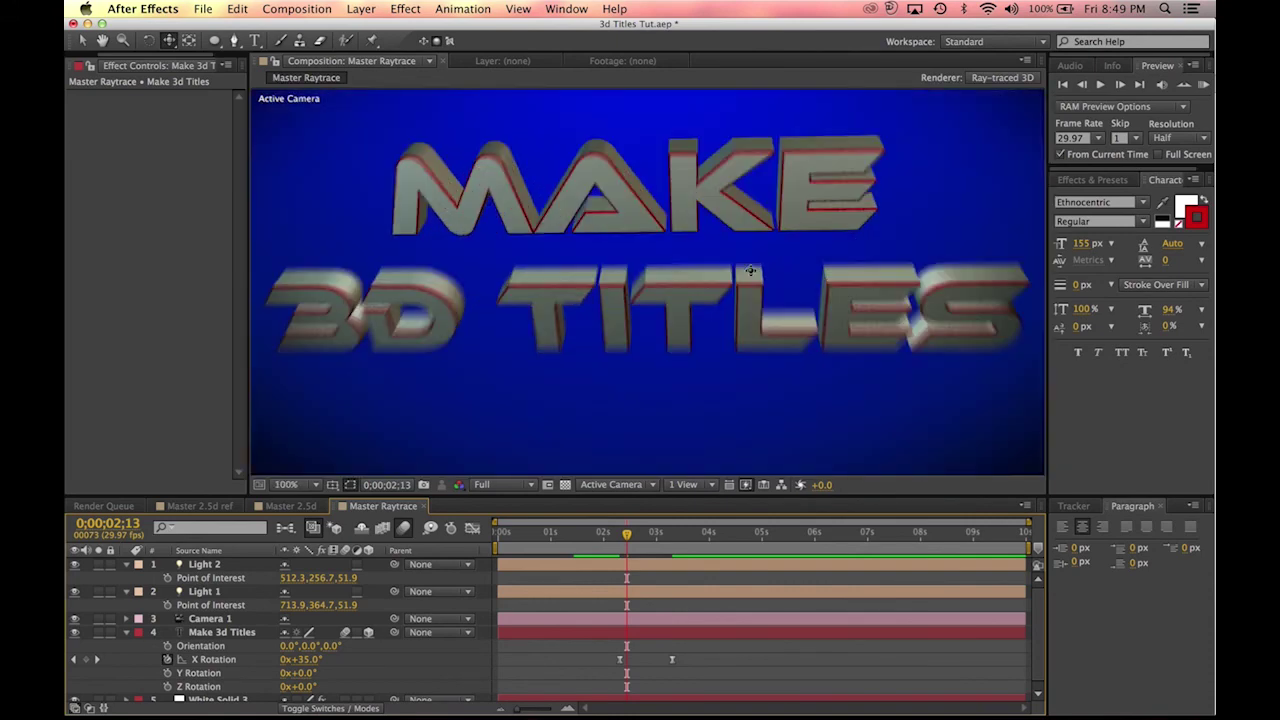
scroll(656, 279, "down", 2)
scroll(656, 279, "up", 2)
scroll(715, 278, "down", 4)
scroll(715, 278, "up", 2)
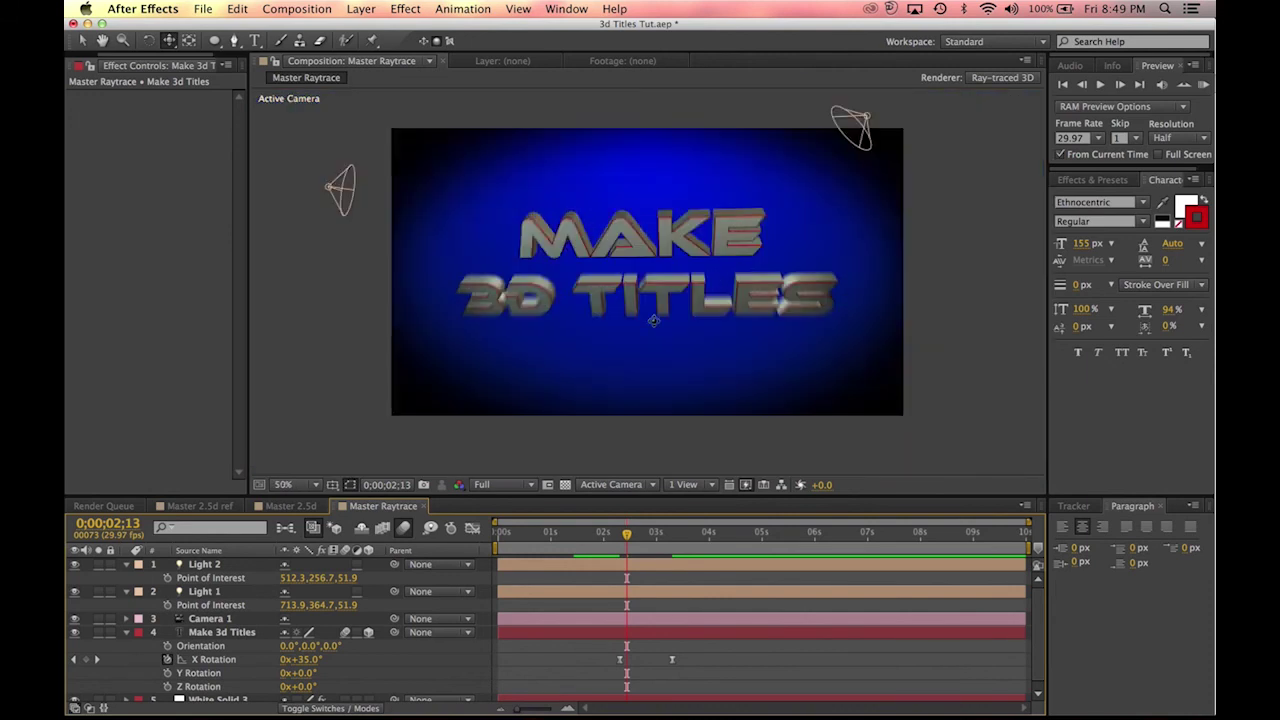
Step: Scrub and play through the title's rotation from about 0;00;02;20 until past its final keyframe
left_click_drag(598, 536, 640, 537)
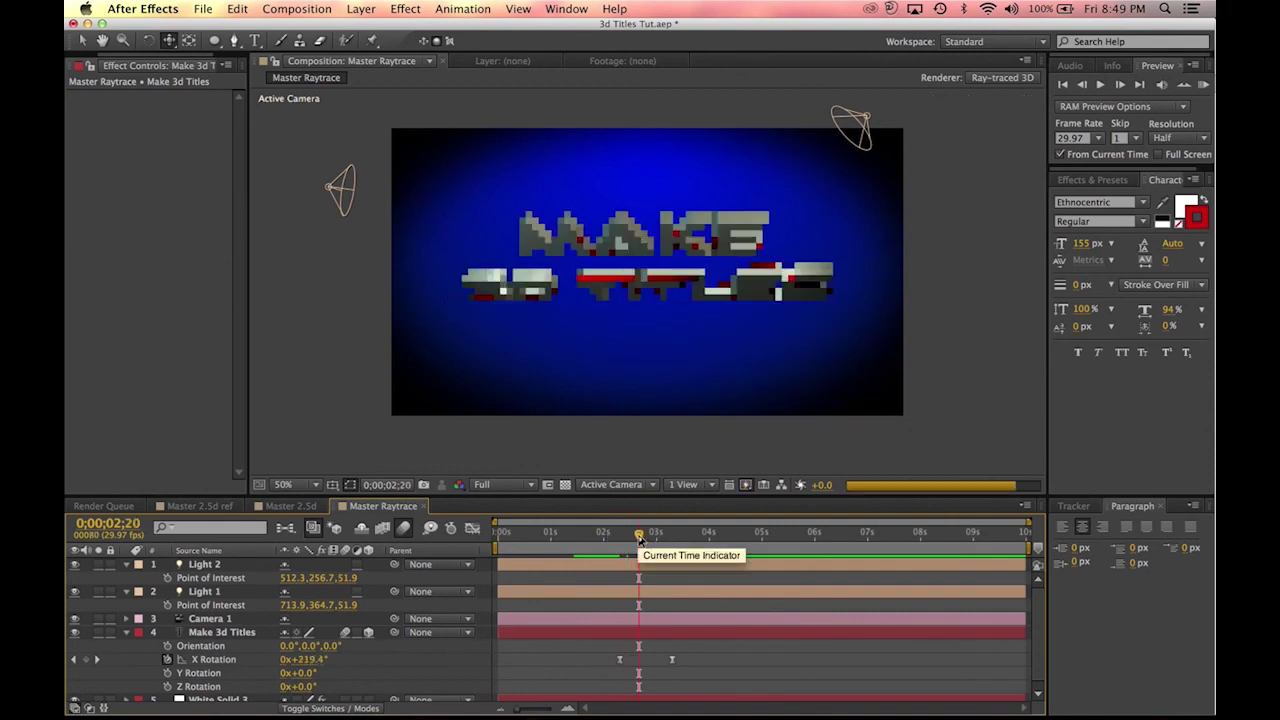
key("KP_0")
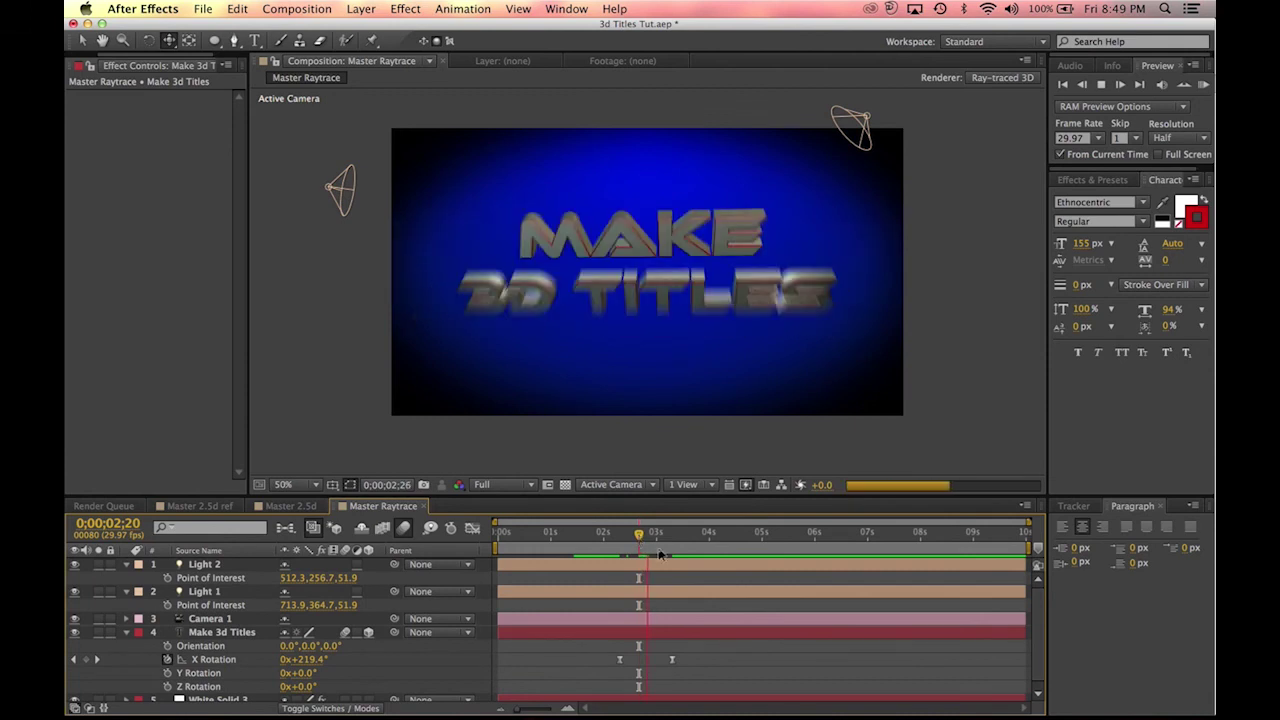
left_click(657, 541)
key("space")
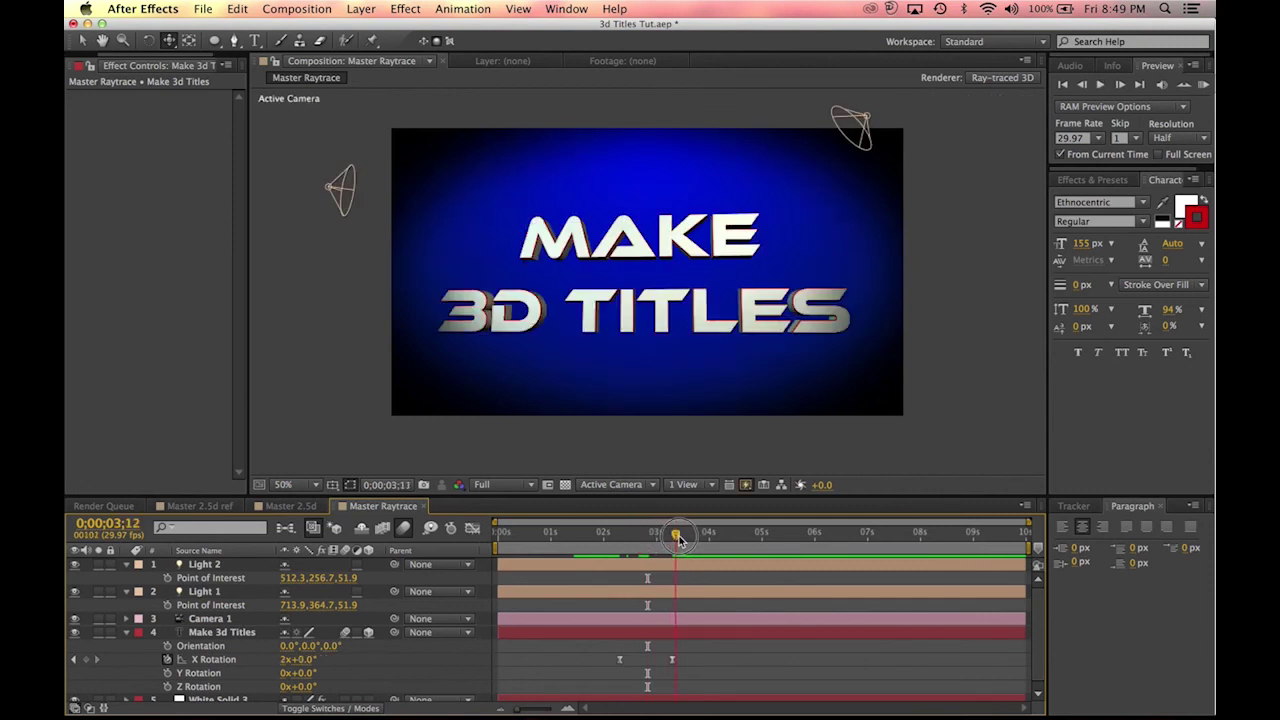
left_click(700, 545)
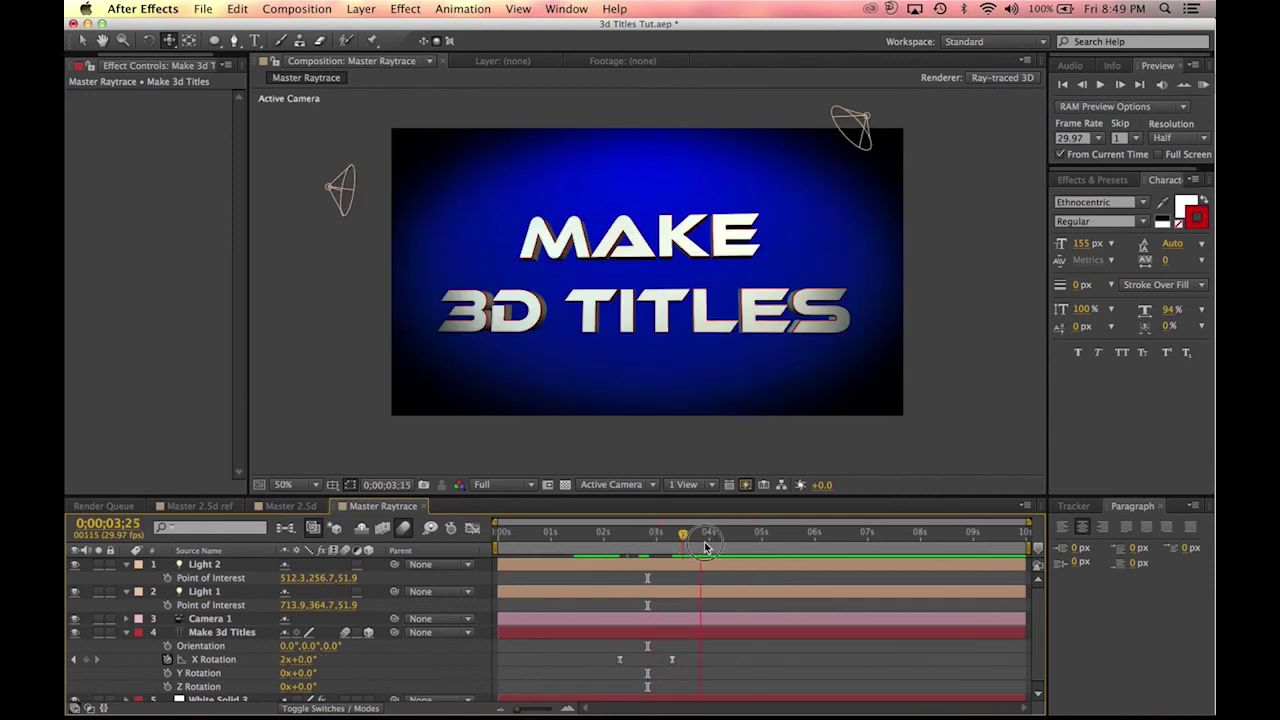
Step: Add a Position keyframe to Camera 1 at 0;00;03;28, holding its current position
left_click(151, 656)
left_click(211, 633)
left_click(207, 620)
key("p")
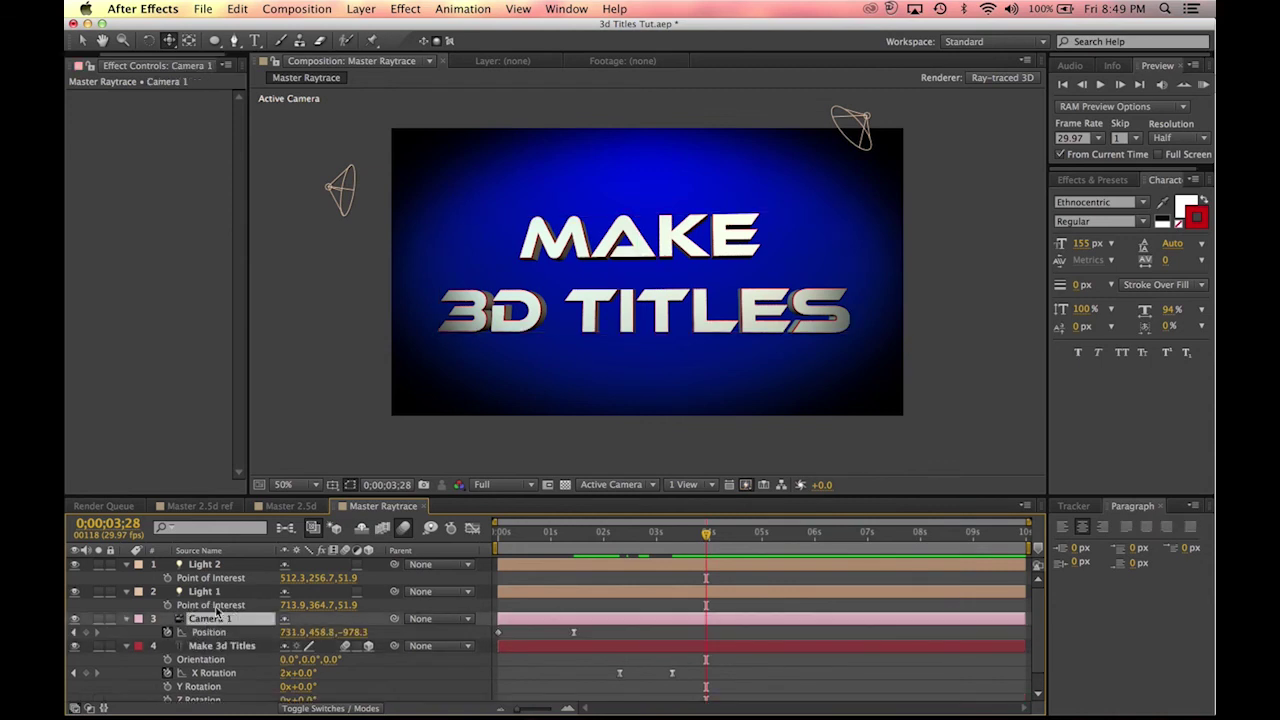
left_click(85, 633)
Step: At 0;00;05;02, push Camera 1 past the title with the Track Z Camera Tool to about 654, 335, 144
left_click_drag(740, 540, 766, 541)
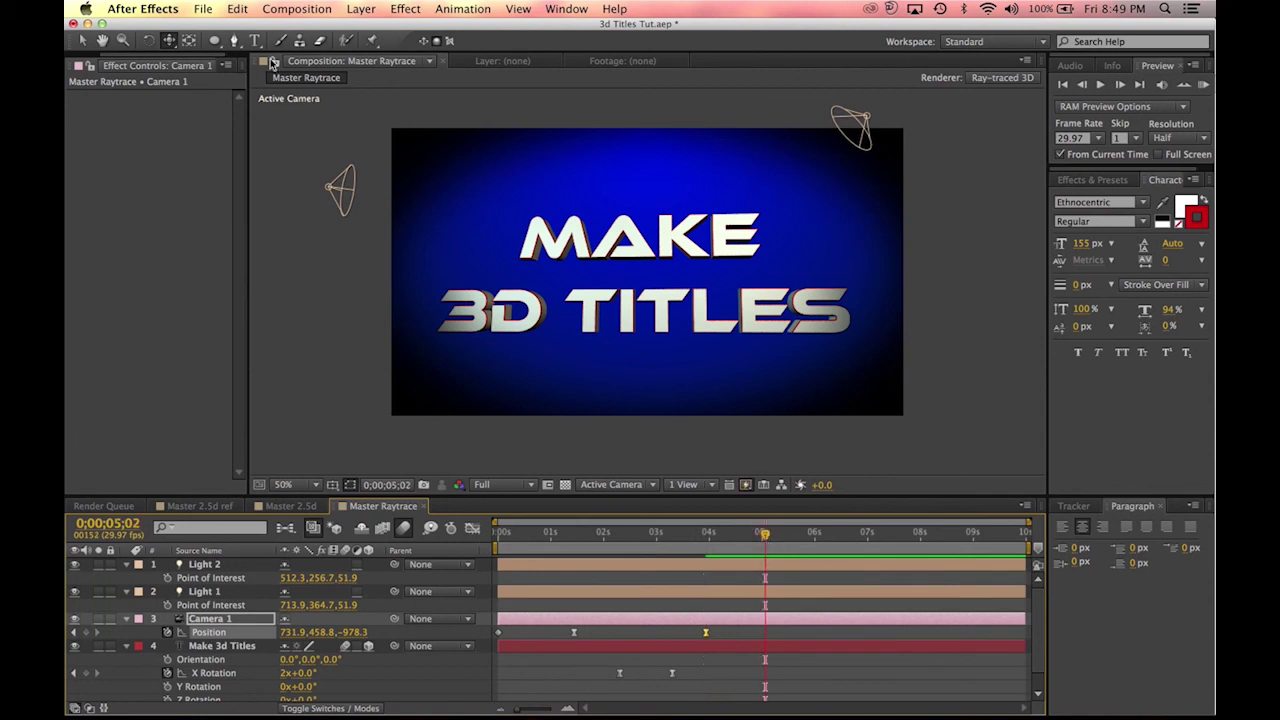
left_click_drag(160, 44, 240, 95)
left_click_drag(625, 290, 663, 123)
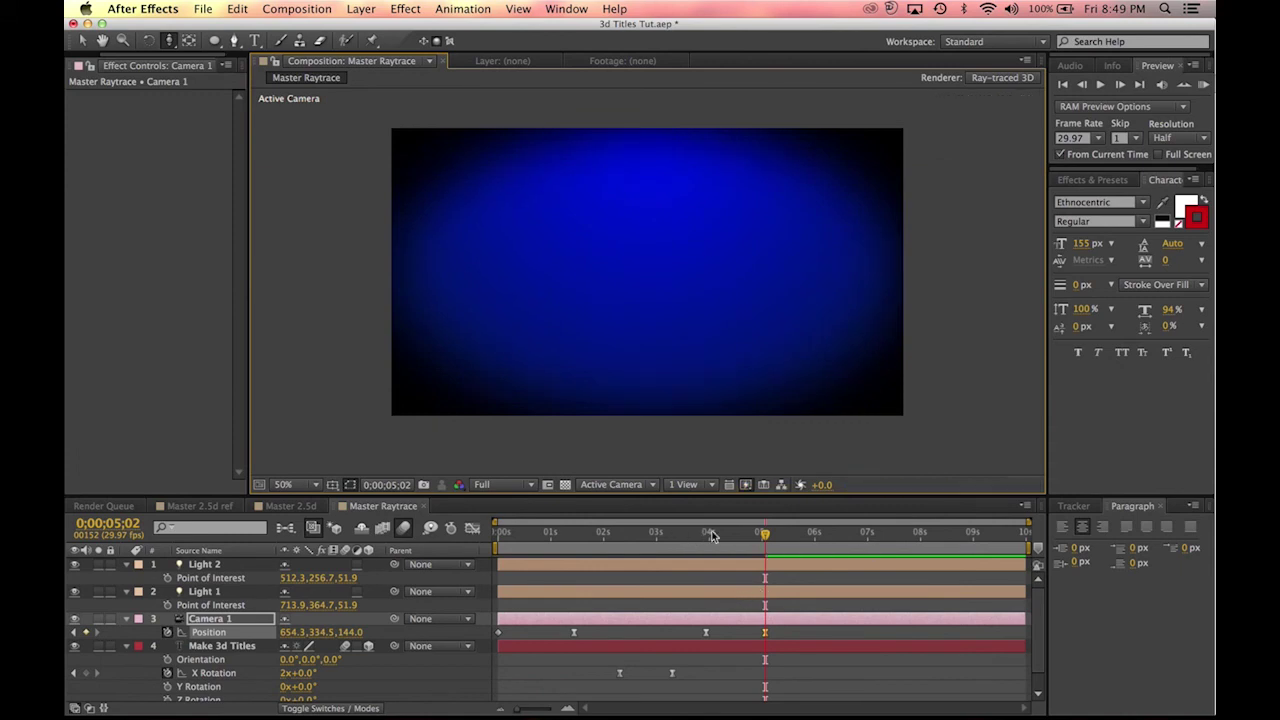
Step: Scrub through the camera's exit move, then save the project with the time at the first frame
left_click_drag(622, 536, 748, 533)
key("Home")
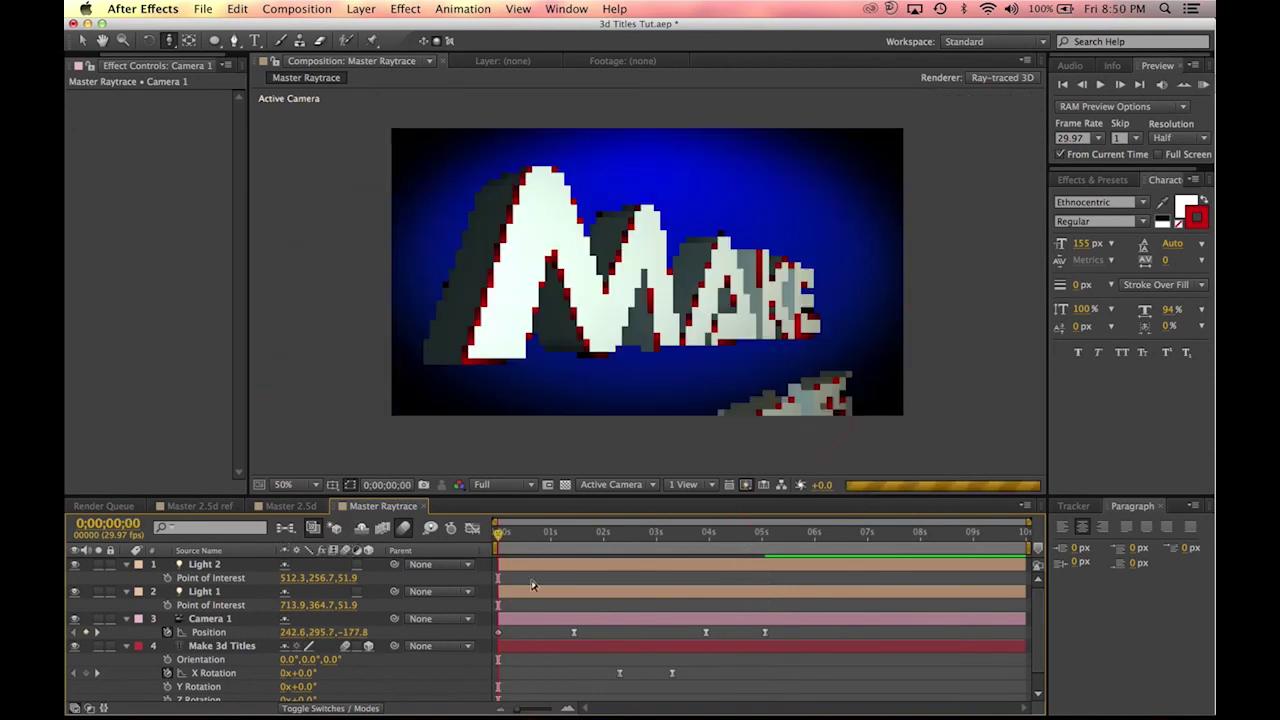
key("ctrl+s")
Step: Go to 0;00;02;17 and convert Camera 1's last Position keyframe at 0;00;05;02 to linear
left_click(618, 534)
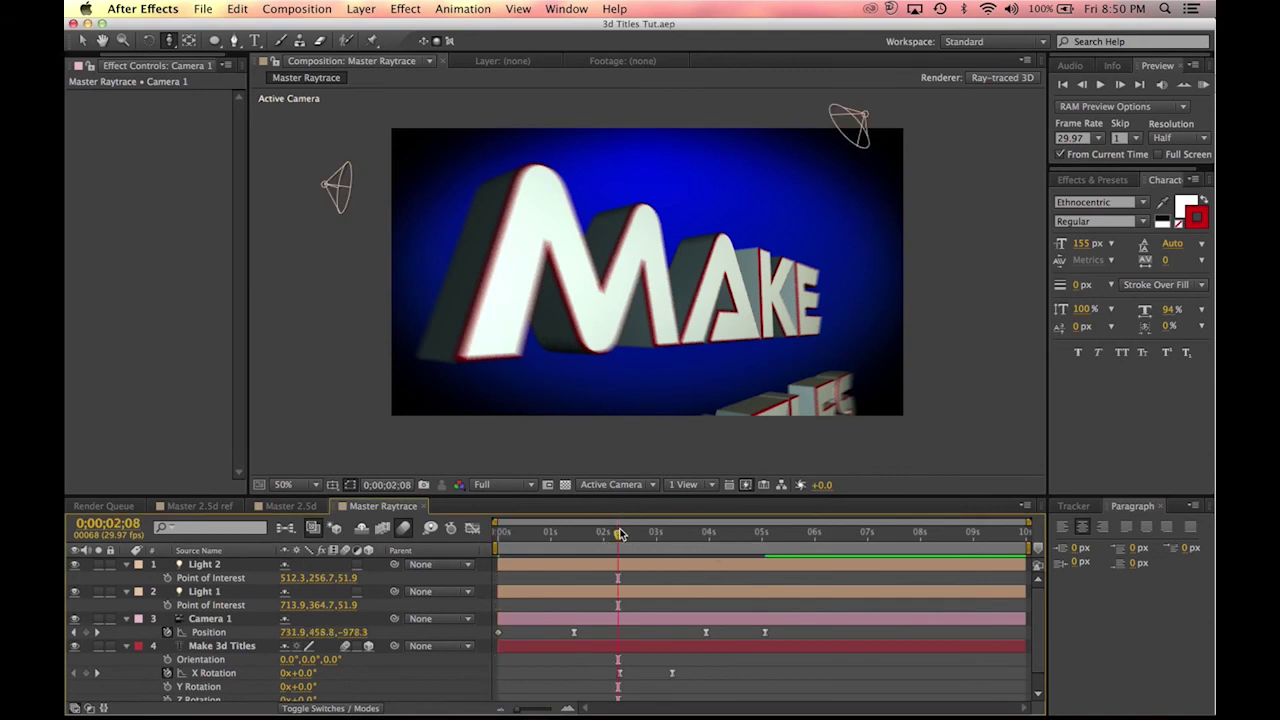
left_click_drag(618, 534, 633, 534)
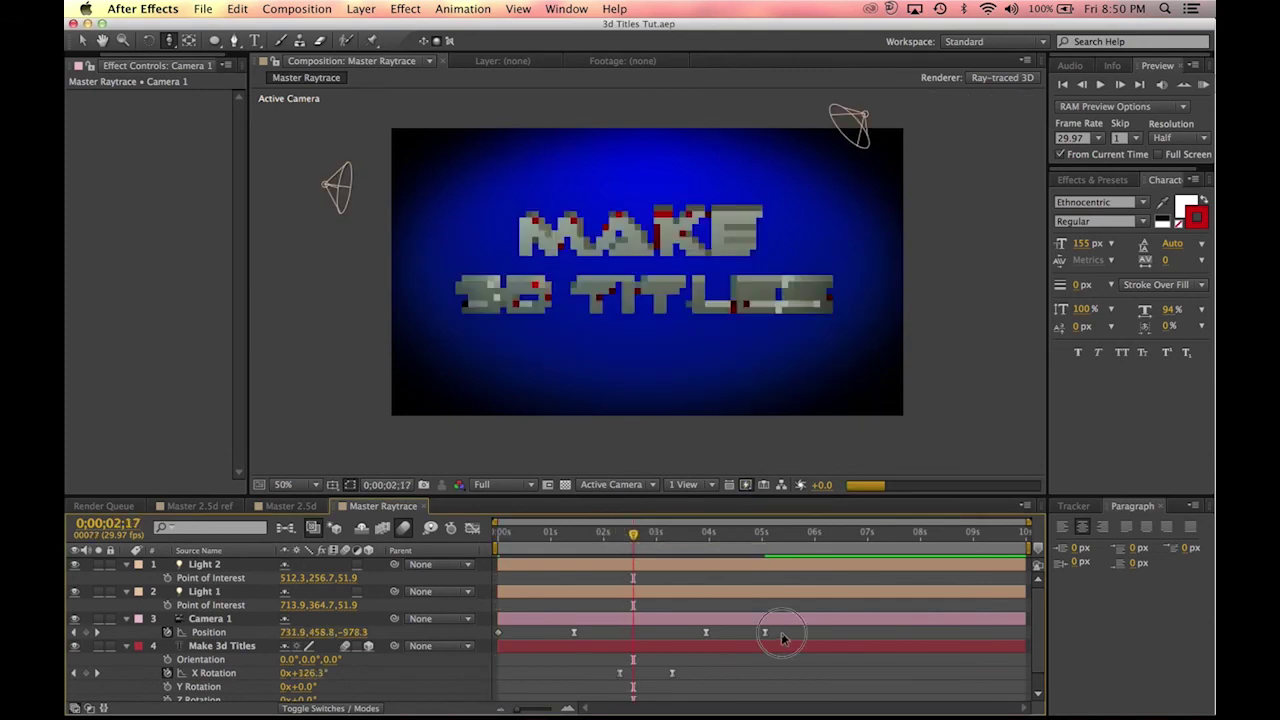
left_click(765, 635)
left_click(765, 633, "super")
left_click(788, 637)
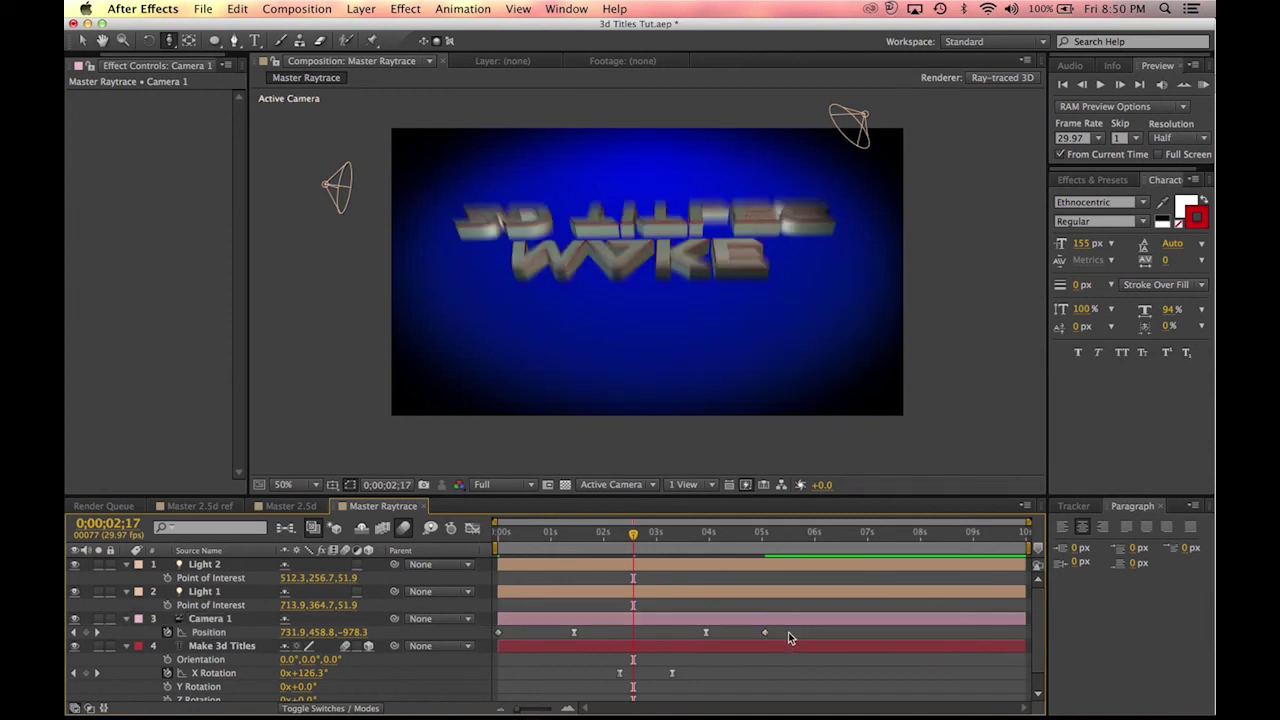
Step: Move Camera 1's last Position keyframe earlier, shortly before the five-second mark, save the project and return to the first frame
mouse_move(760, 536)
left_mouse_down()
mouse_move(710, 537)
mouse_move(749, 537)
mouse_move(737, 537)
left_mouse_up()
left_click_drag(765, 632, 749, 632)
left_click(768, 677)
key("super+s")
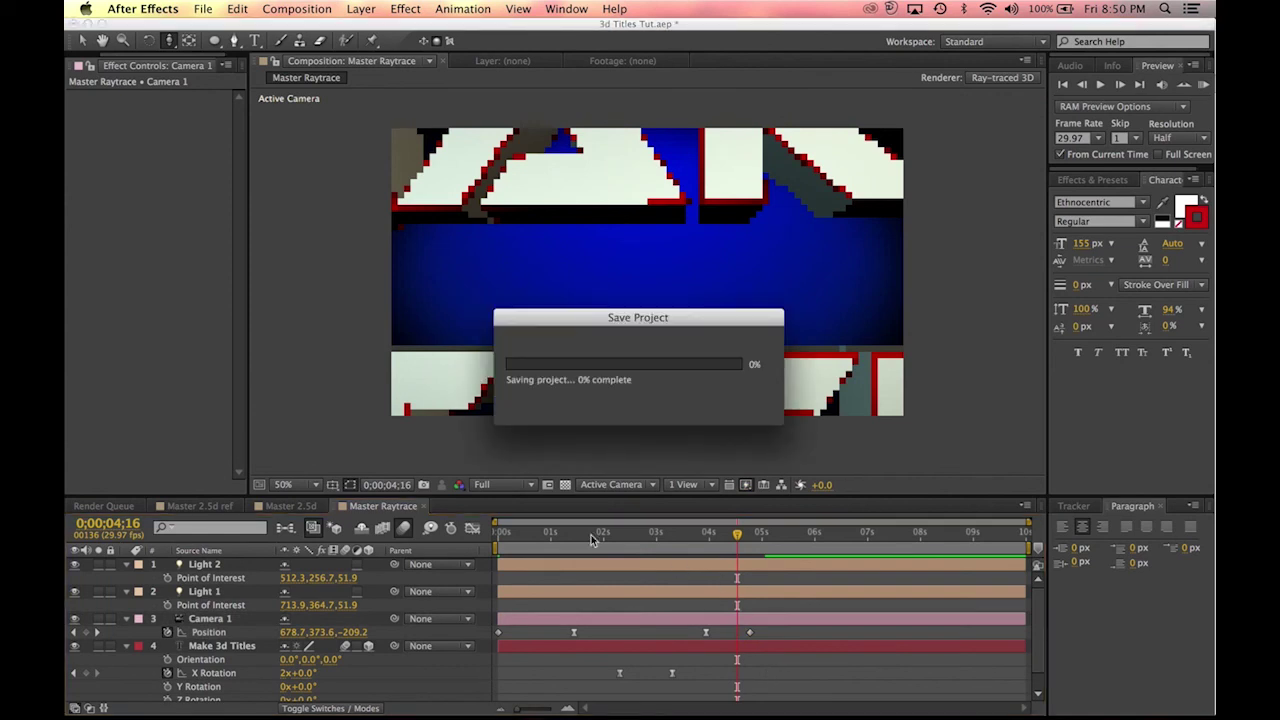
left_click_drag(537, 543, 482, 545)
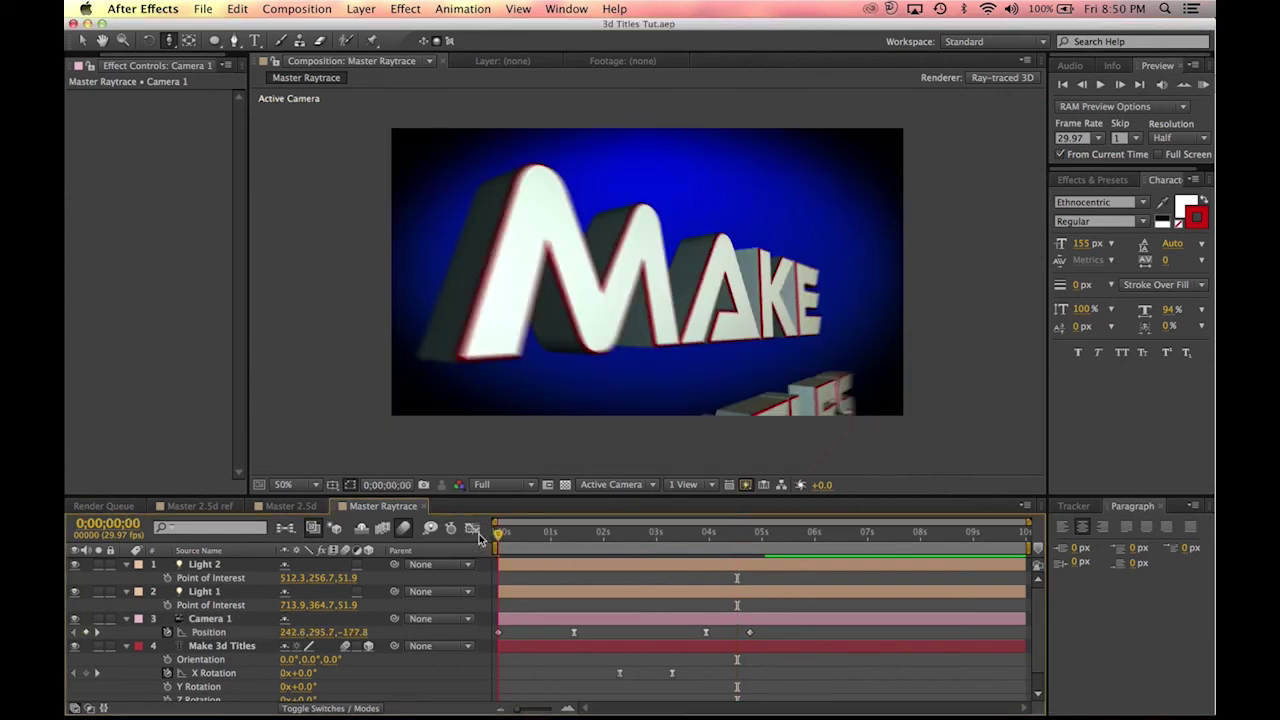
Step: Go to 0;00;01;20, then collapse the Make 3d Titles layer and hide it
mouse_move(597, 533)
left_mouse_down()
mouse_move(632, 533)
mouse_move(587, 537)
left_mouse_up()
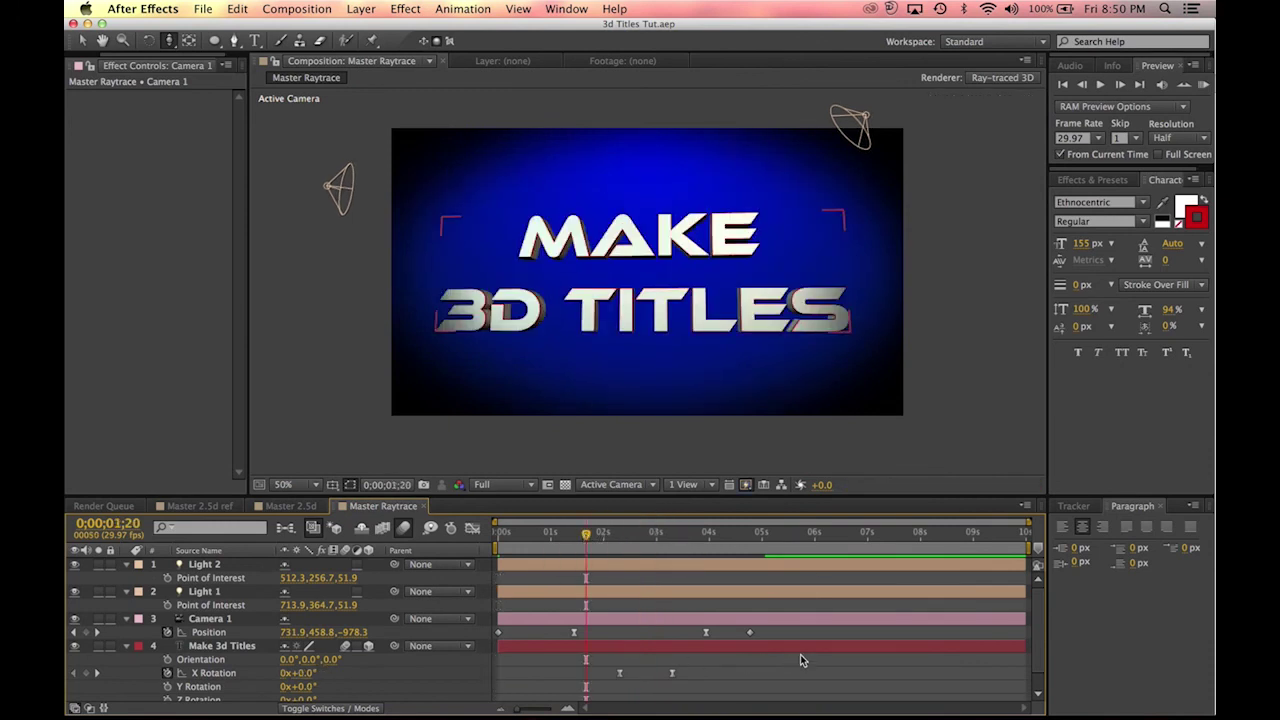
scroll(723, 281, "down", 2)
scroll(723, 281, "up", 2)
scroll(723, 284, "down", 2)
scroll(720, 284, "up", 2)
left_click(126, 646)
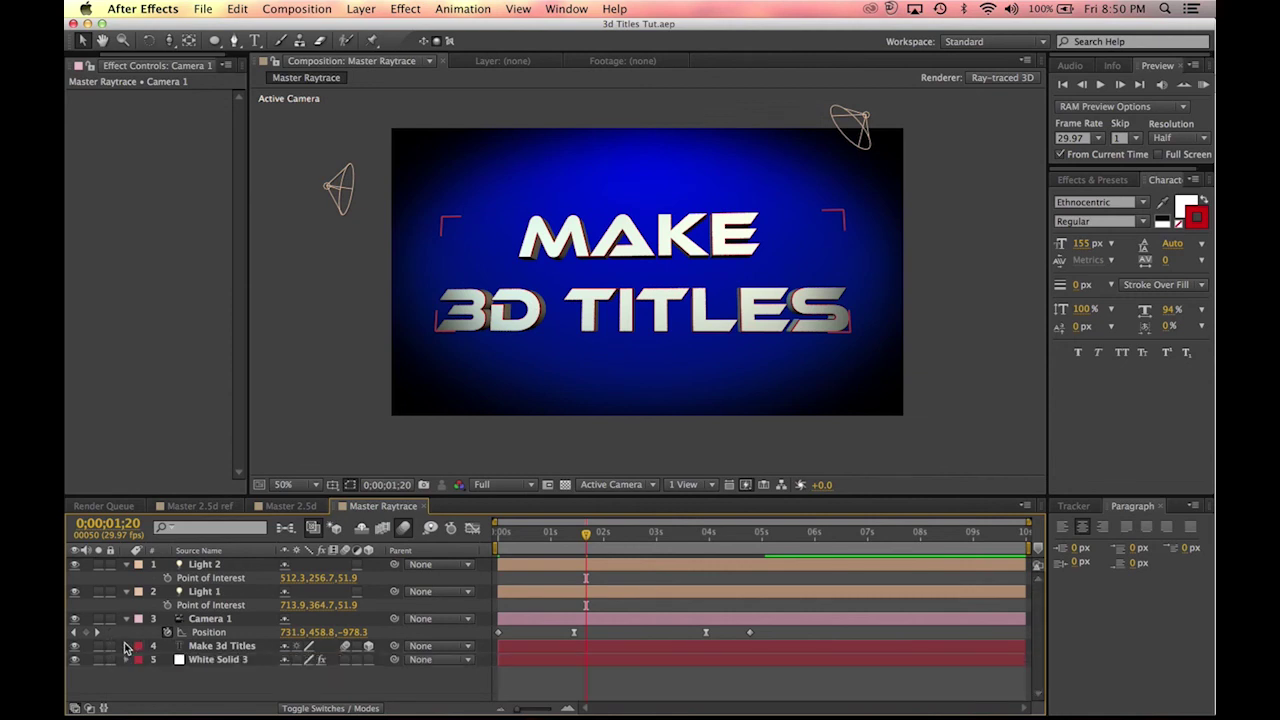
left_click(220, 646)
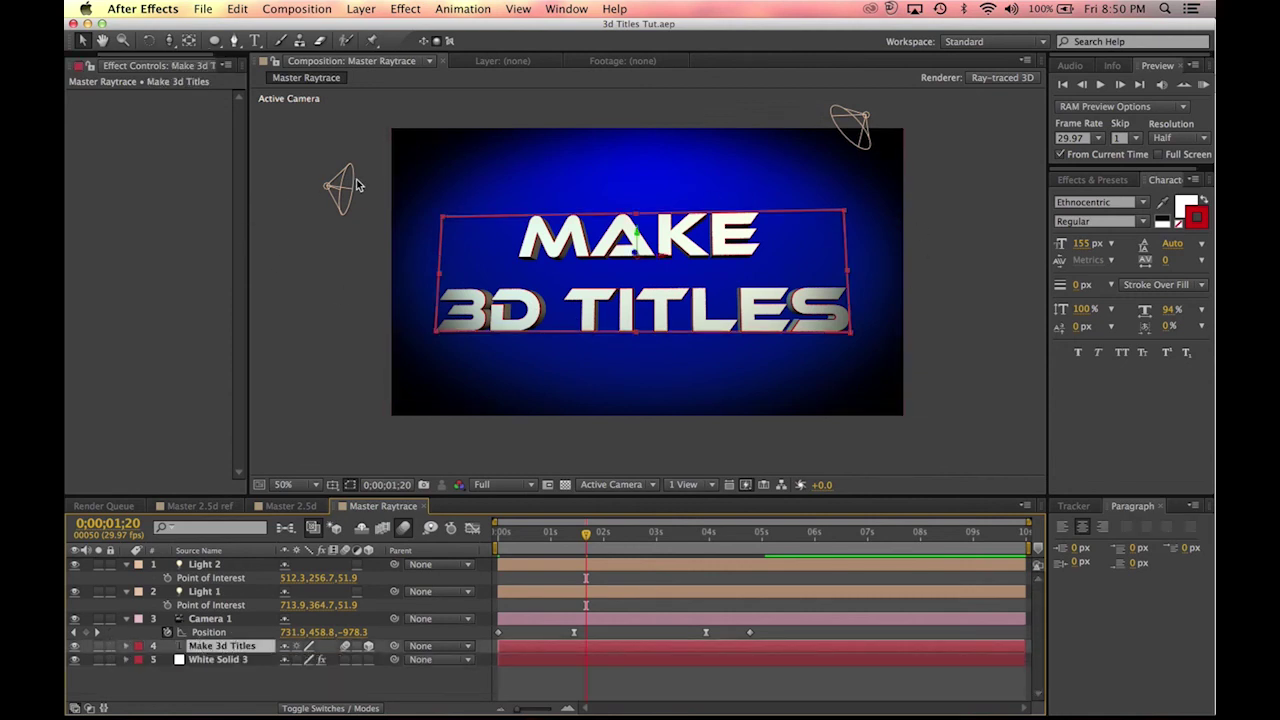
left_click(1001, 196)
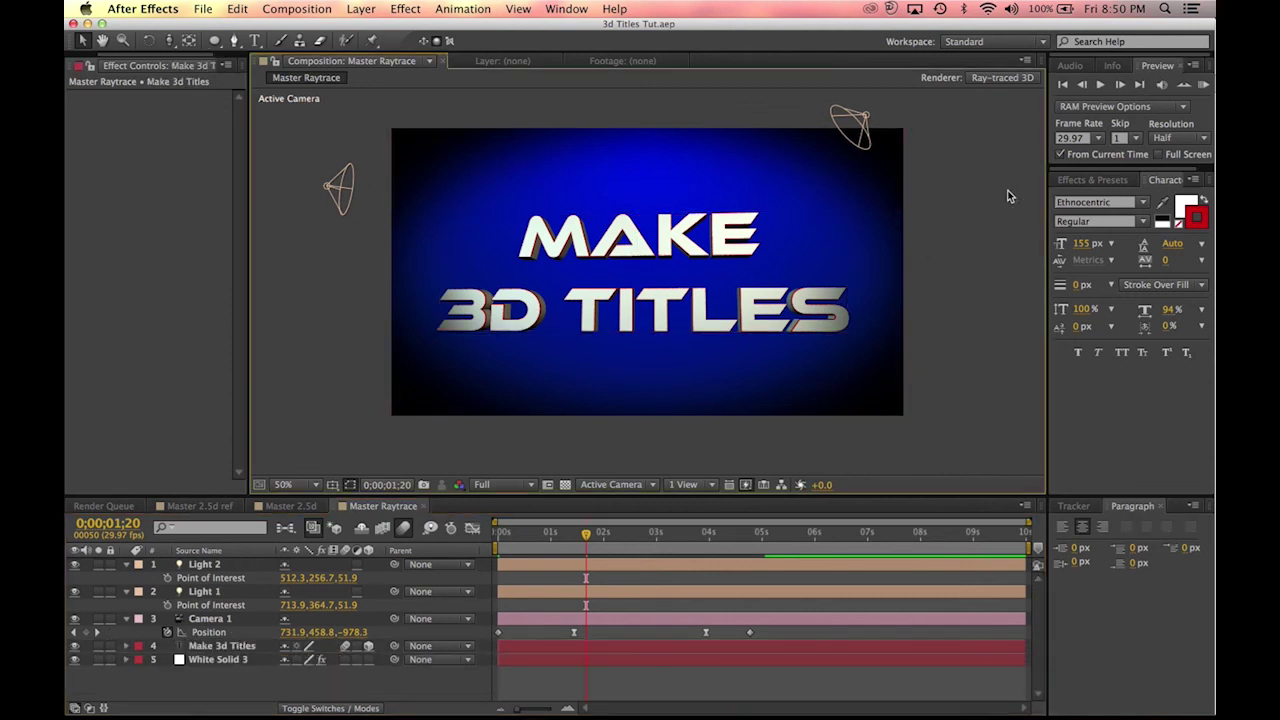
left_click(75, 646)
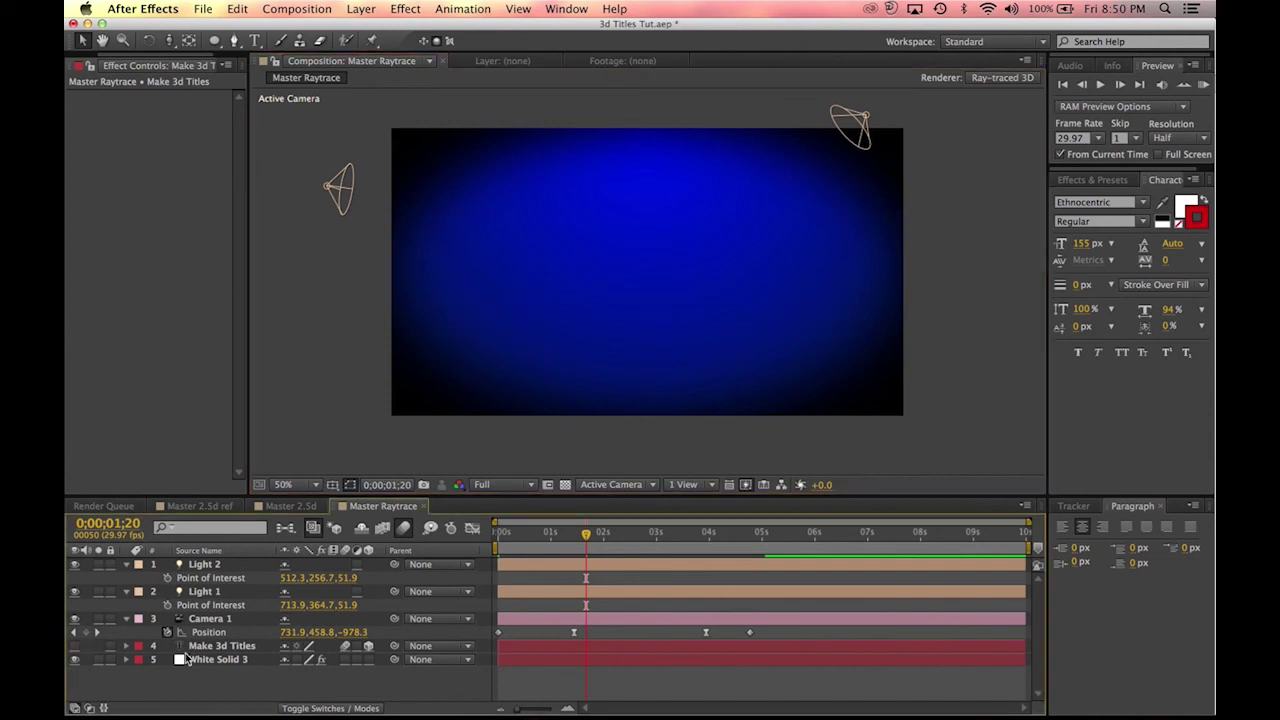
Step: Add a new shape layer and draw two circles as uneven eyes with the Ellipse tool, a large one and a small one
left_click(361, 9)
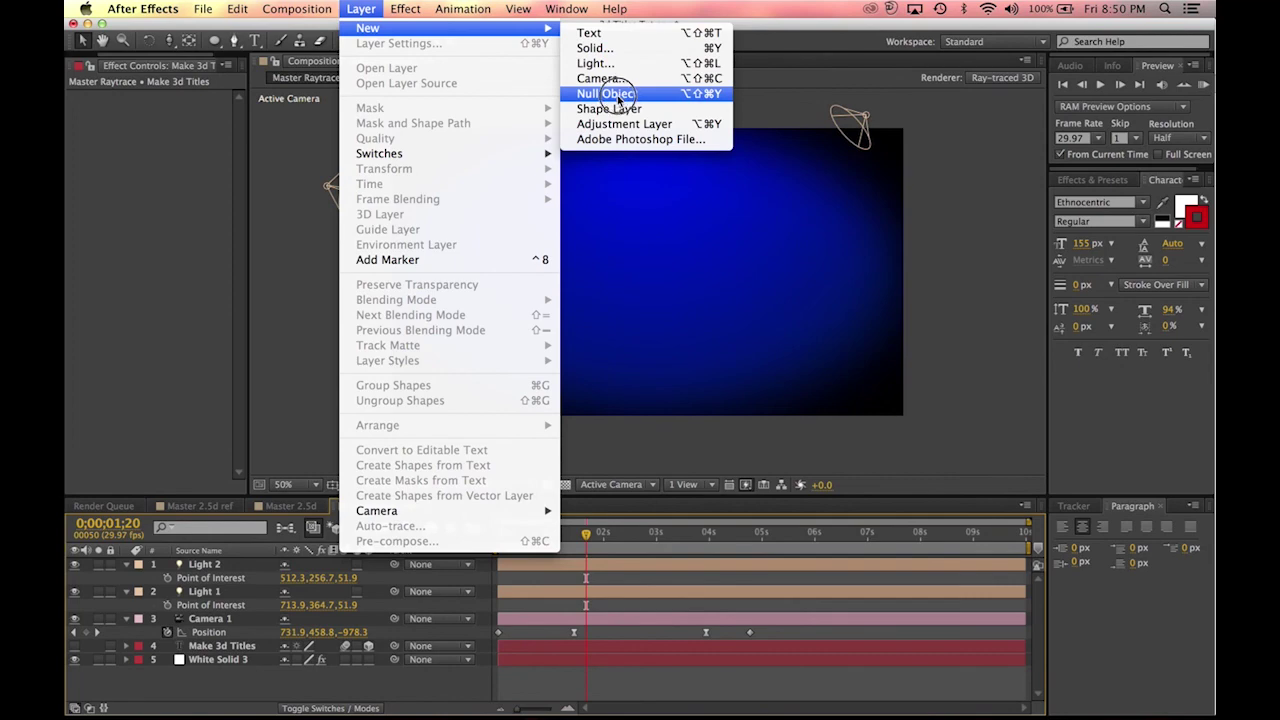
left_click(287, 62)
left_click(214, 42)
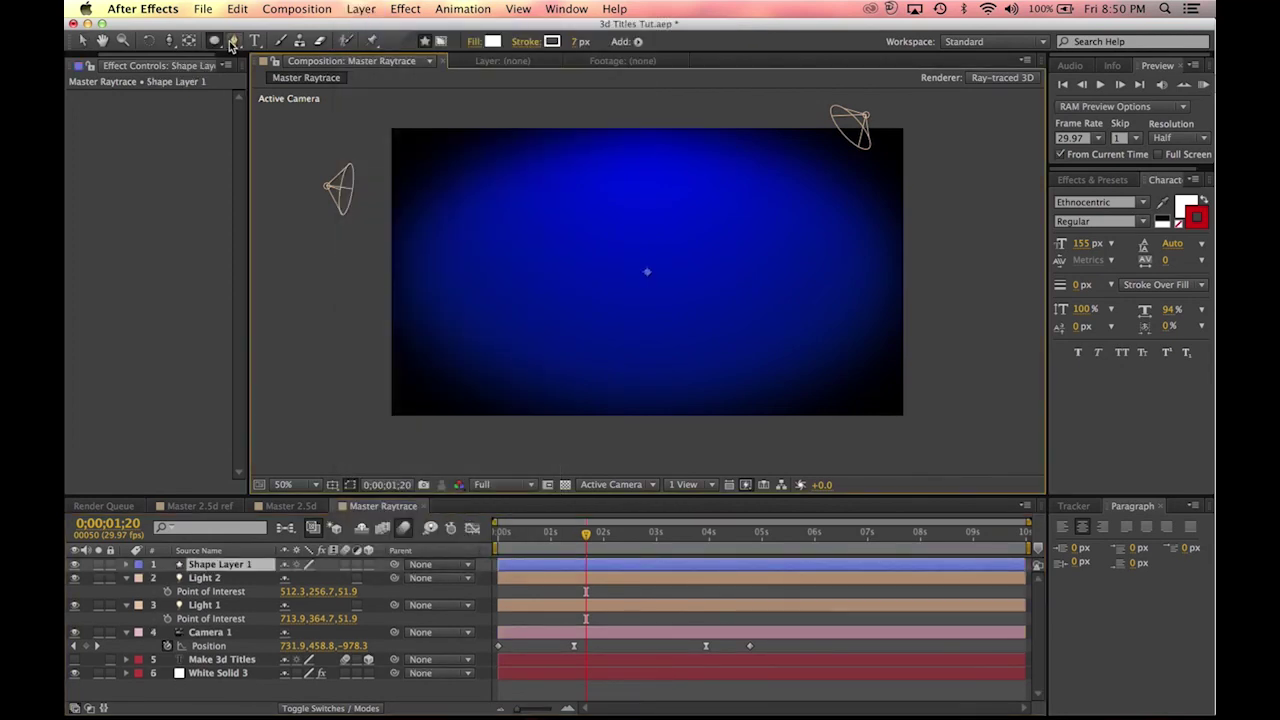
left_click_drag(599, 251, 742, 262)
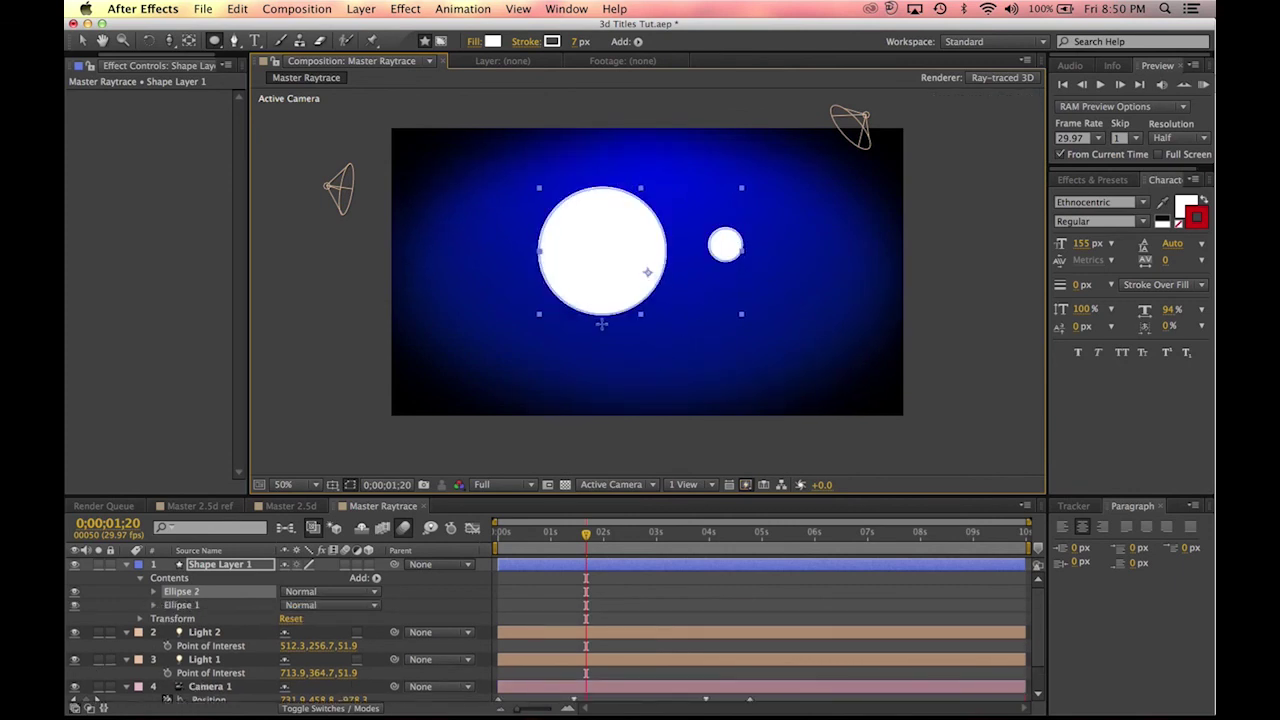
Step: Draw a curved smile beneath the two circles on Shape Layer 1 with the Pen tool
left_click(234, 41)
left_click(507, 322)
left_click_drag(781, 305, 801, 143)
left_click_drag(834, 106, 837, 115)
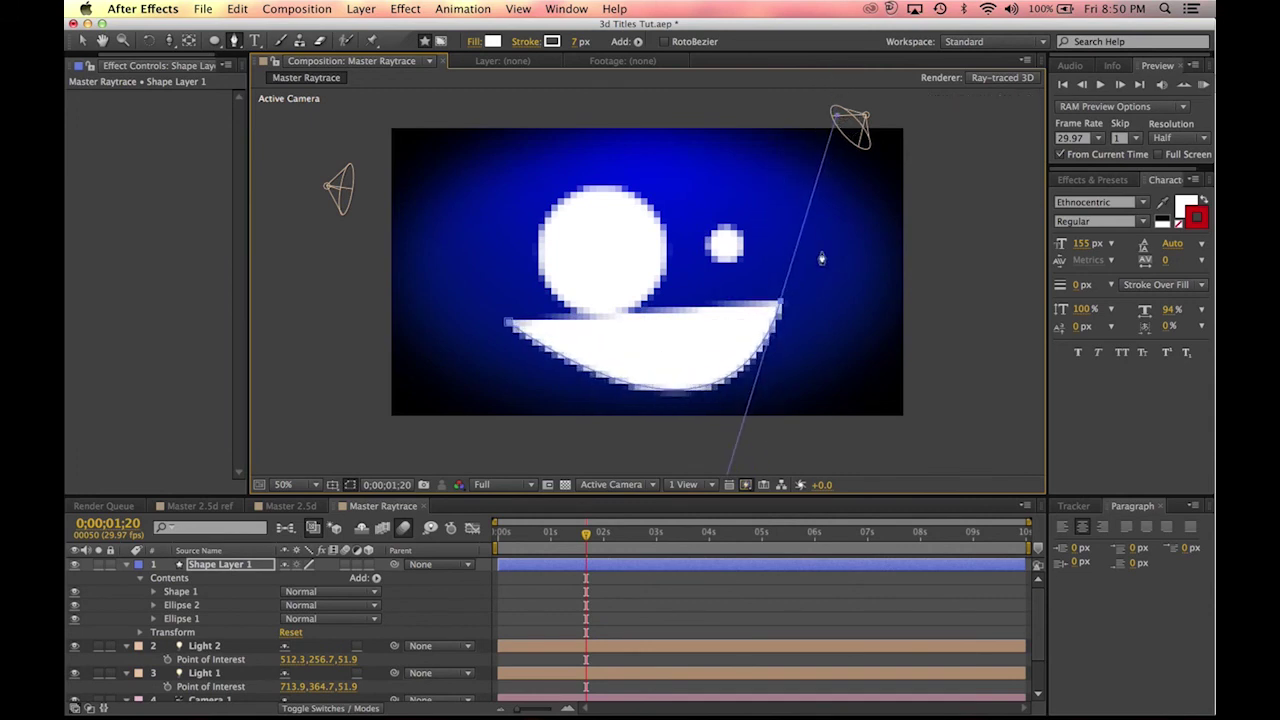
key("v")
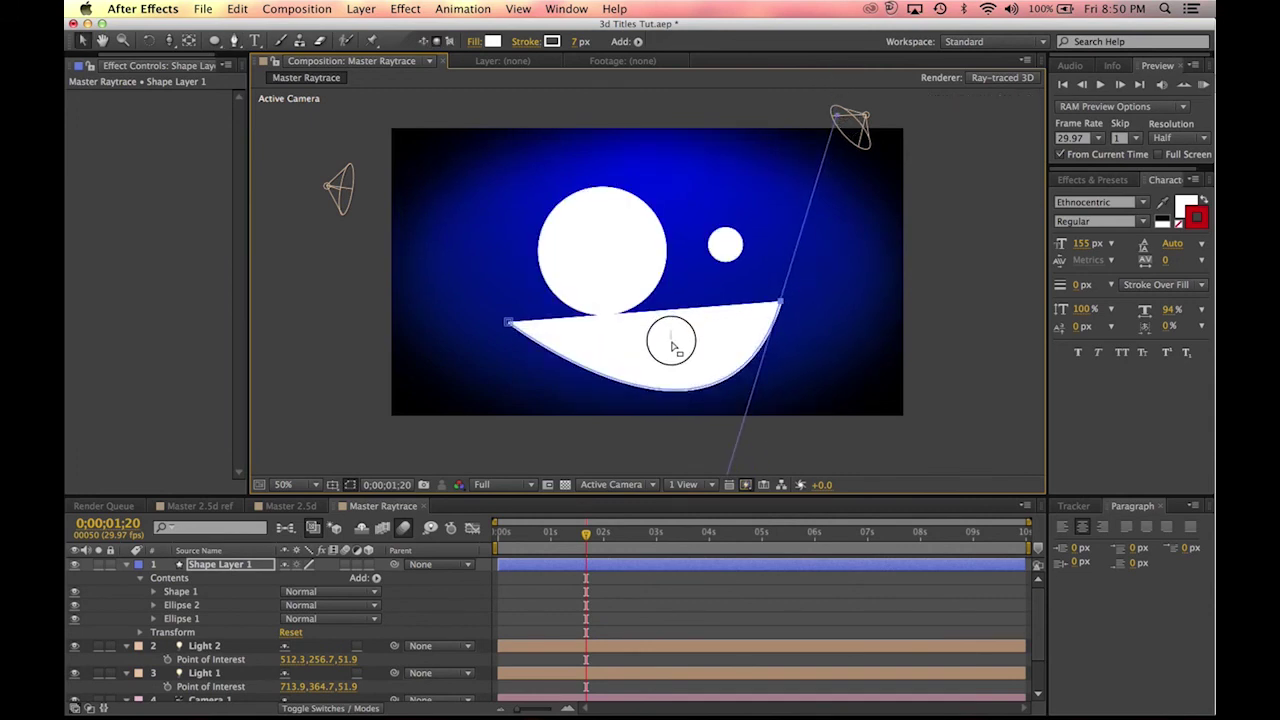
Step: Move Shape Layer 1 slightly up in the composition, to position 626, 316
left_click(669, 341)
left_click_drag(661, 314, 655, 297)
key("Up")
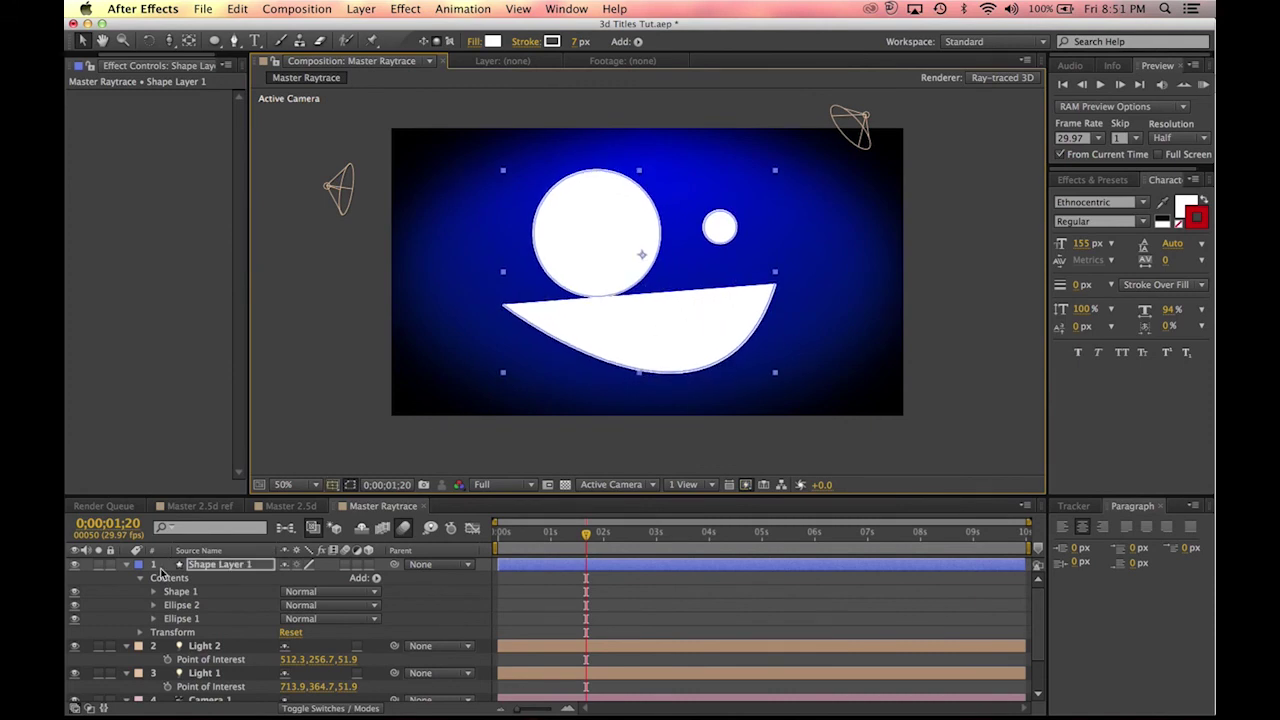
left_click(141, 634)
left_click(141, 634)
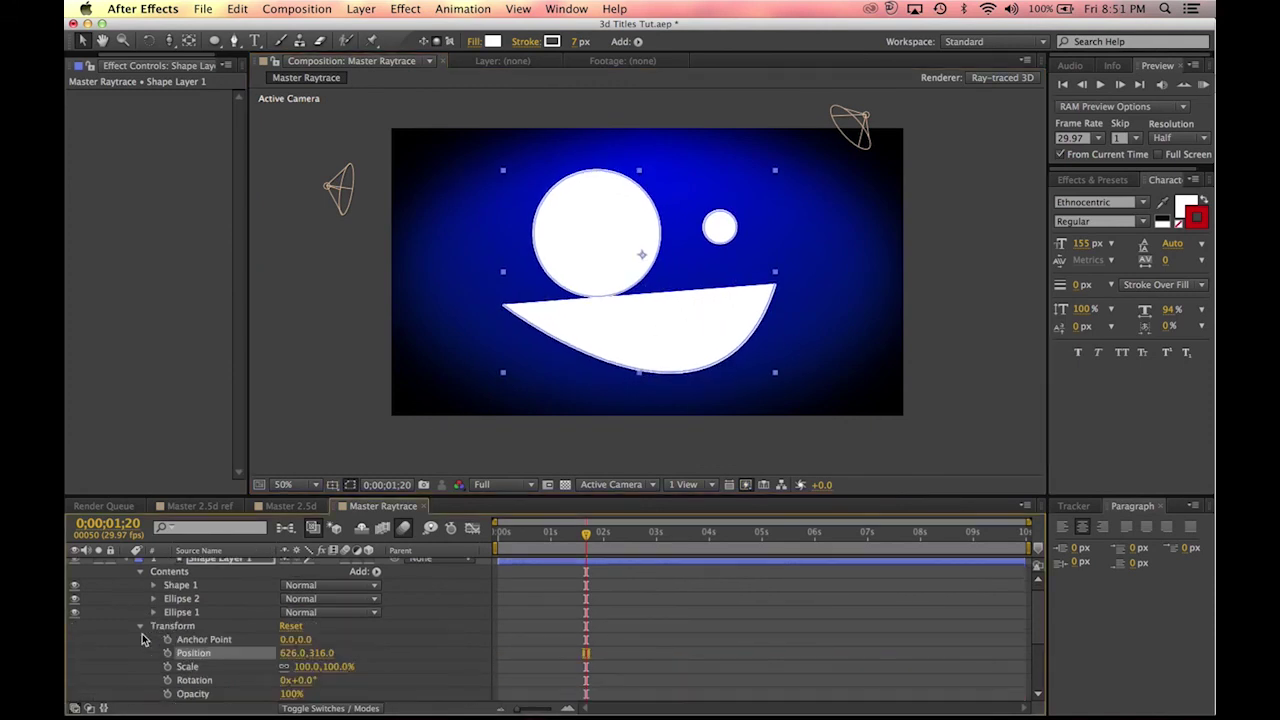
left_click(141, 630)
scroll(398, 590, "up", 1)
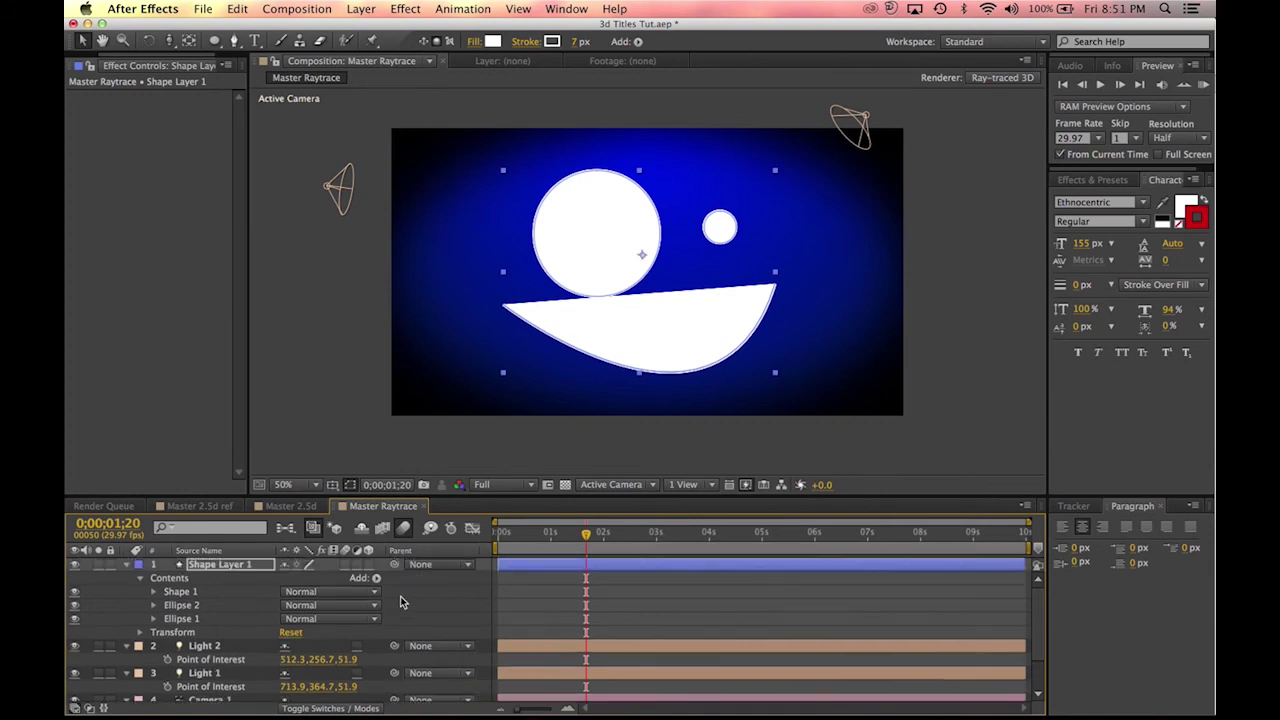
Step: Make Shape Layer 1 a 3D layer with an Angular bevel style and an extrusion depth of 35
left_click(369, 565)
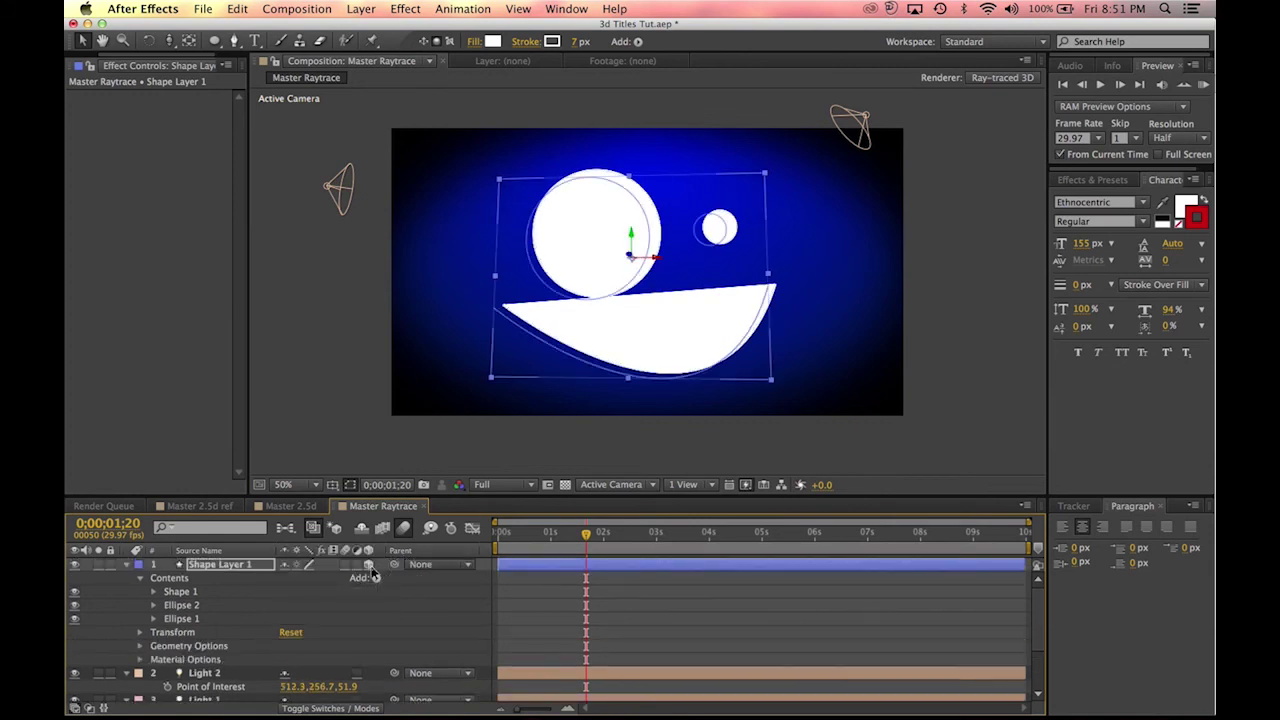
left_click(141, 647)
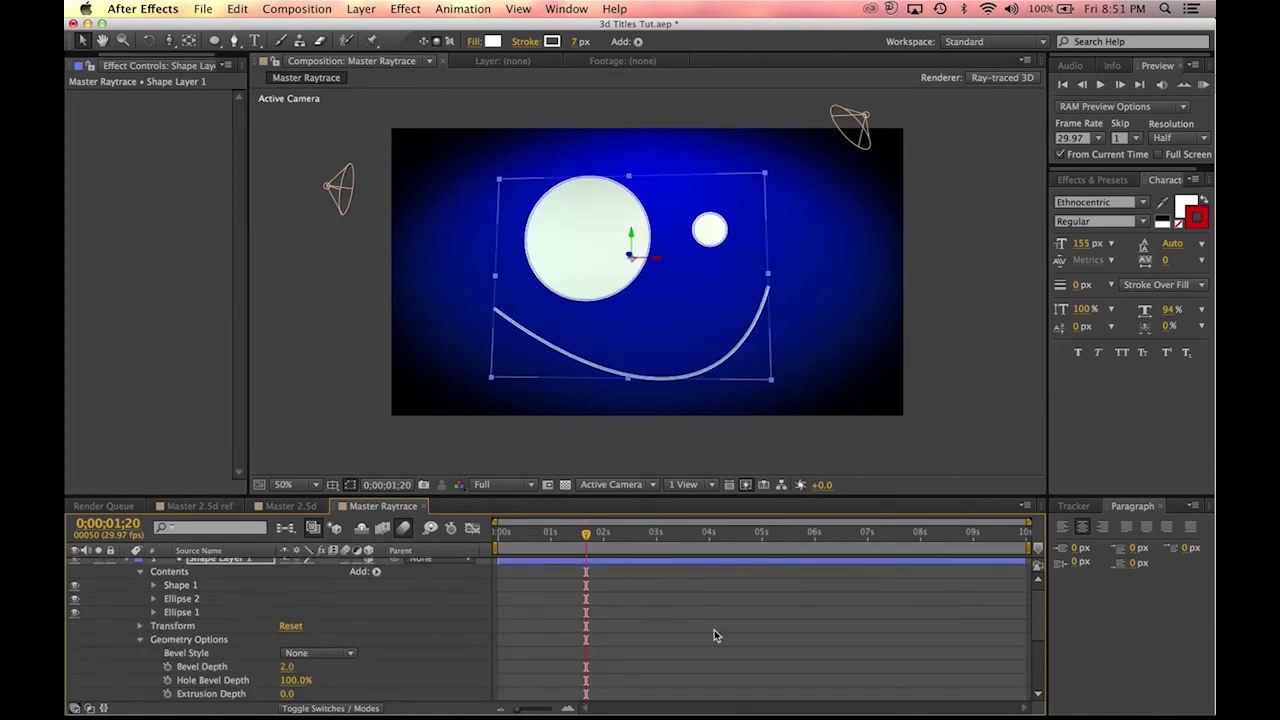
left_click(318, 653)
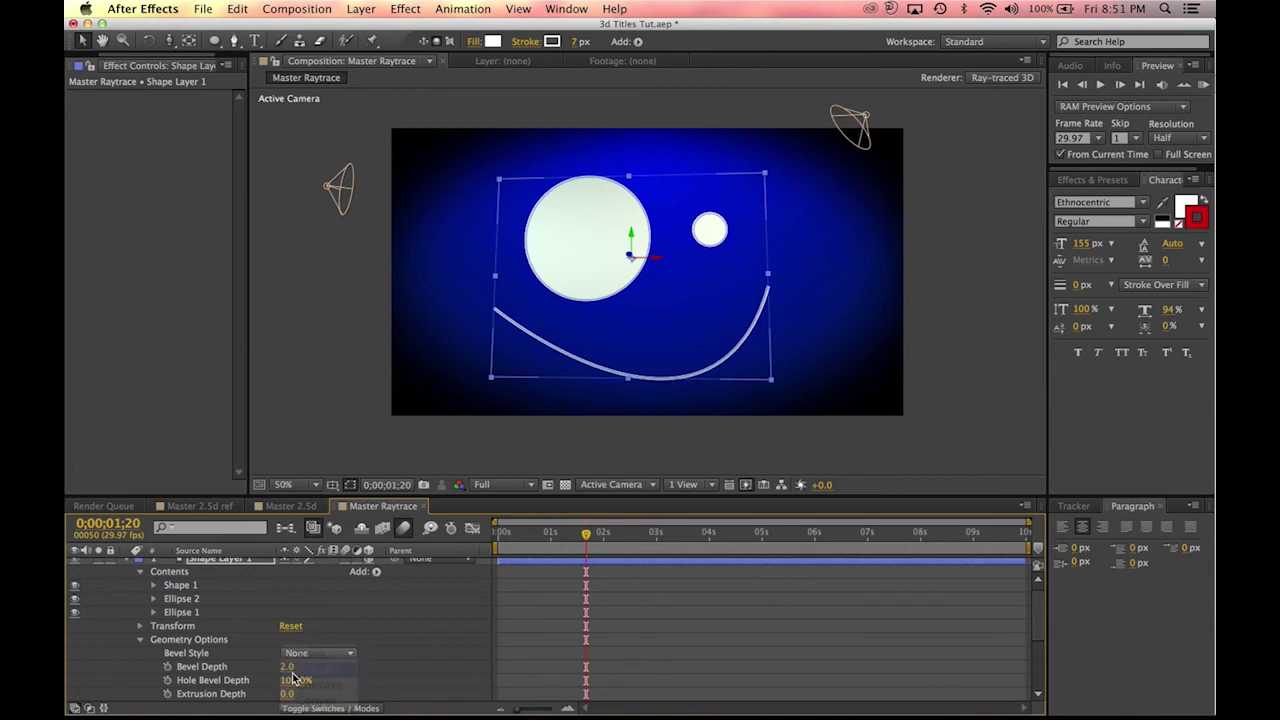
left_click(305, 668)
left_click_drag(288, 693, 418, 651)
left_click(690, 402)
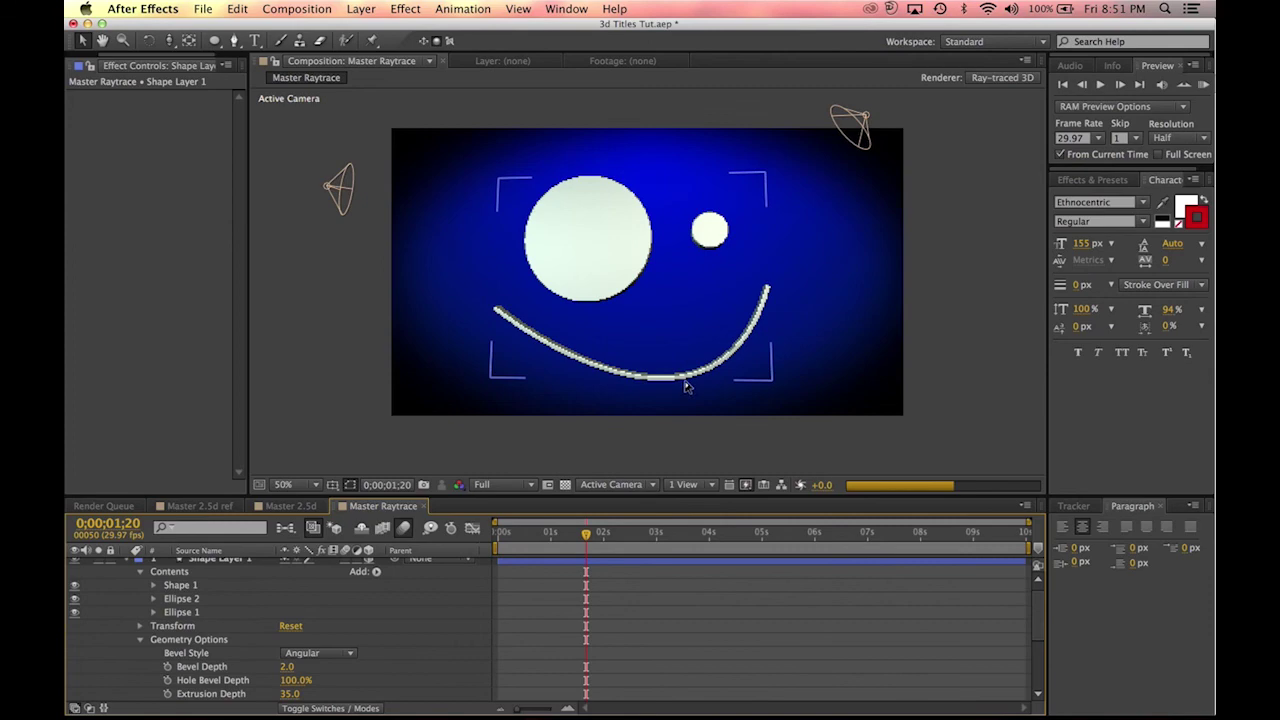
Step: Scrub from the start to 0;00;01;24 to preview the extruded shapes in the camera move
scroll(642, 360, "up", 2)
scroll(642, 360, "down", 2)
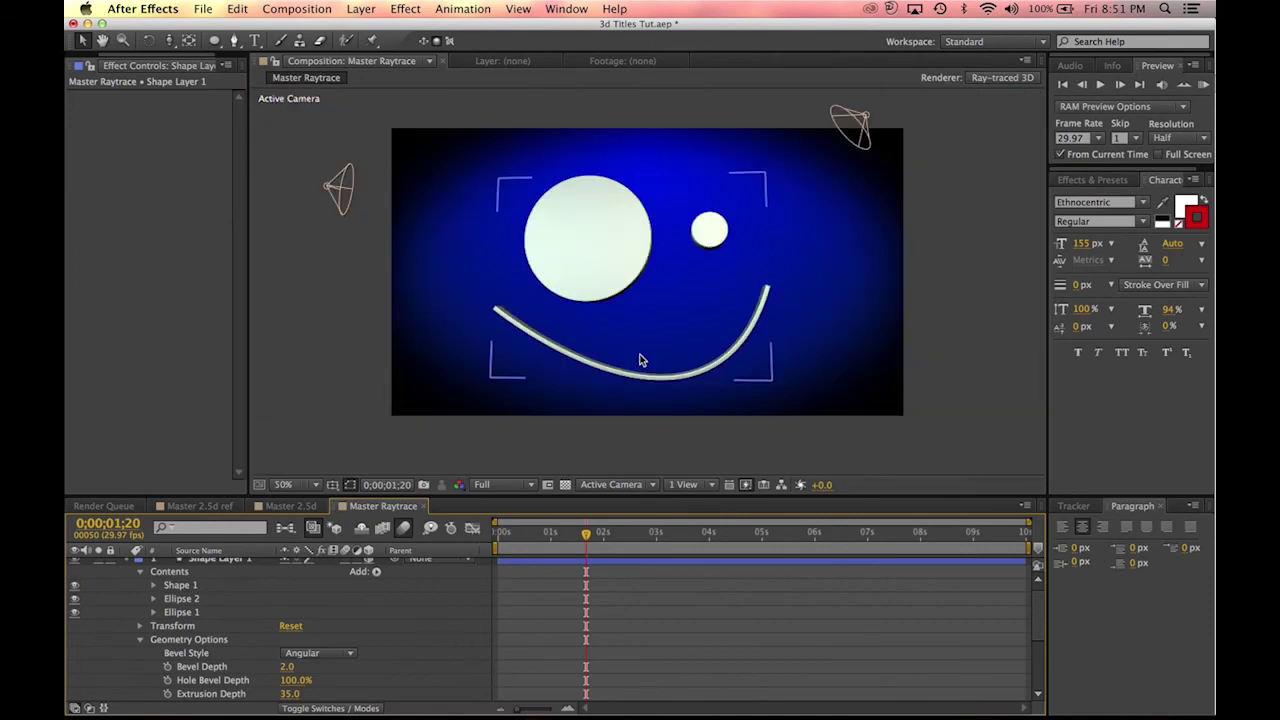
scroll(642, 360, "up", 1)
scroll(642, 360, "down", 1)
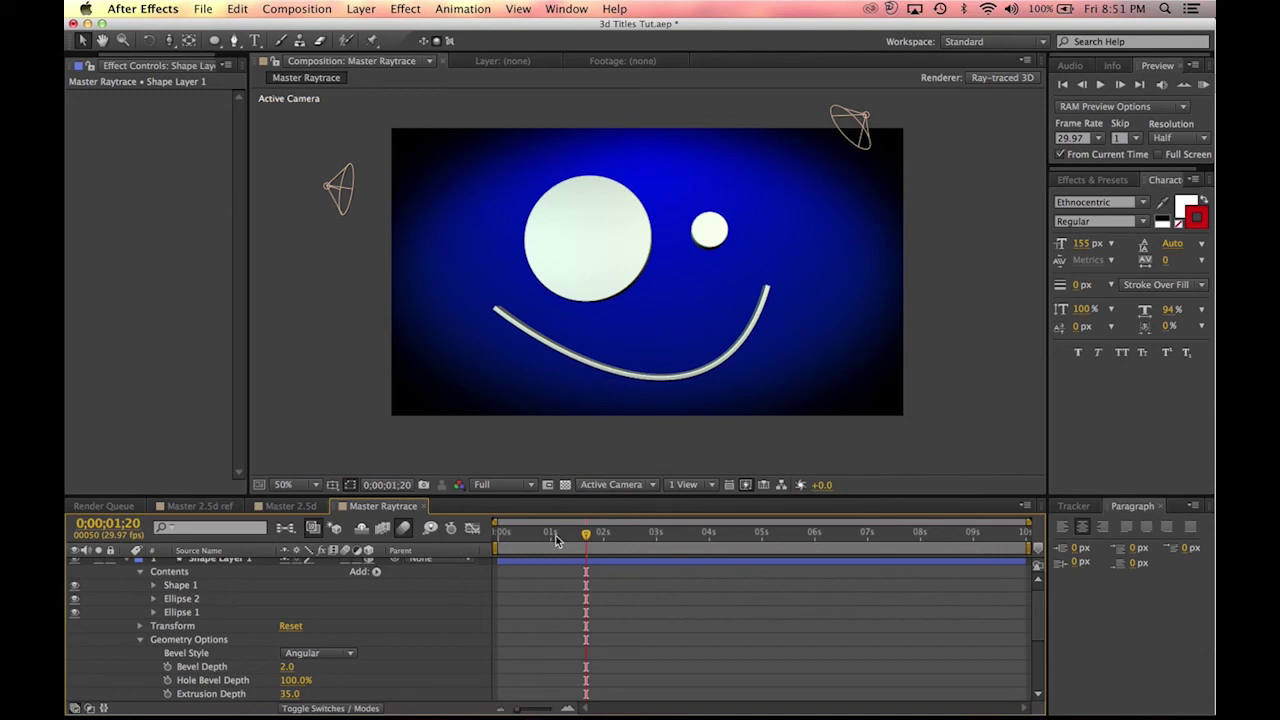
left_click(504, 535)
left_click_drag(504, 537, 594, 552)
scroll(214, 606, "up", 1)
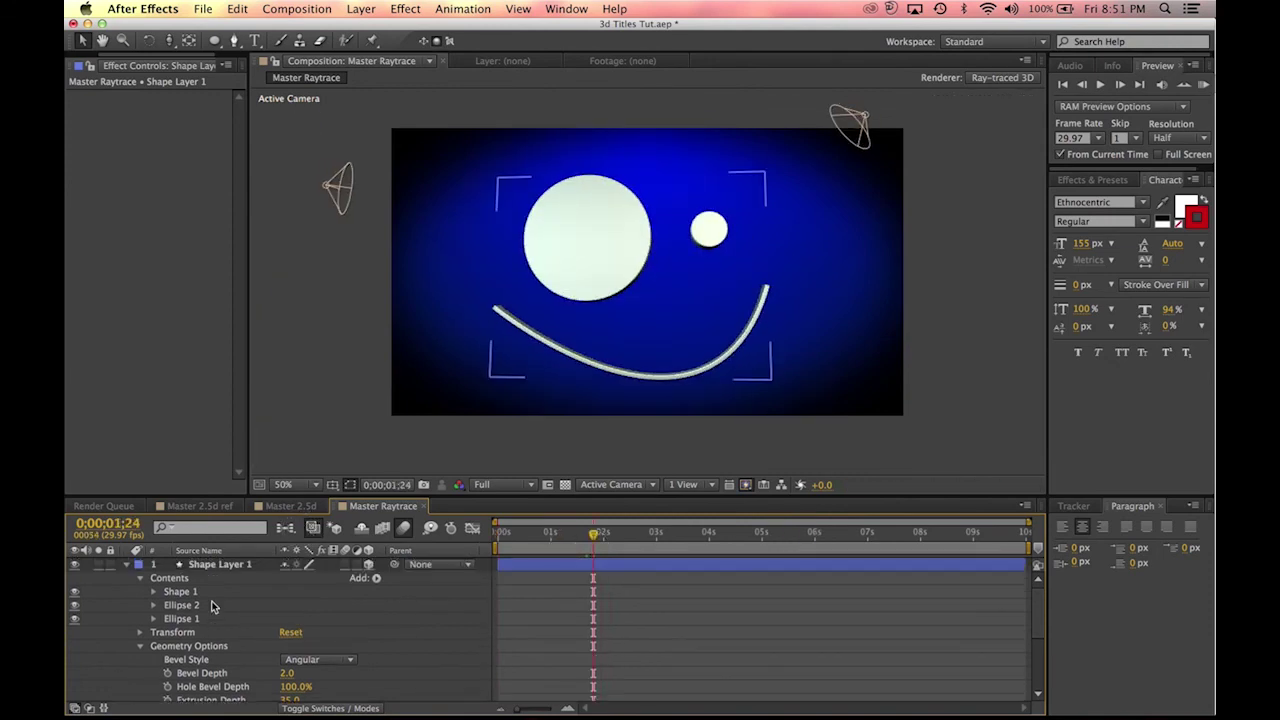
Step: Collapse Shape Layer 1's properties and deselect the layer
left_click(176, 564)
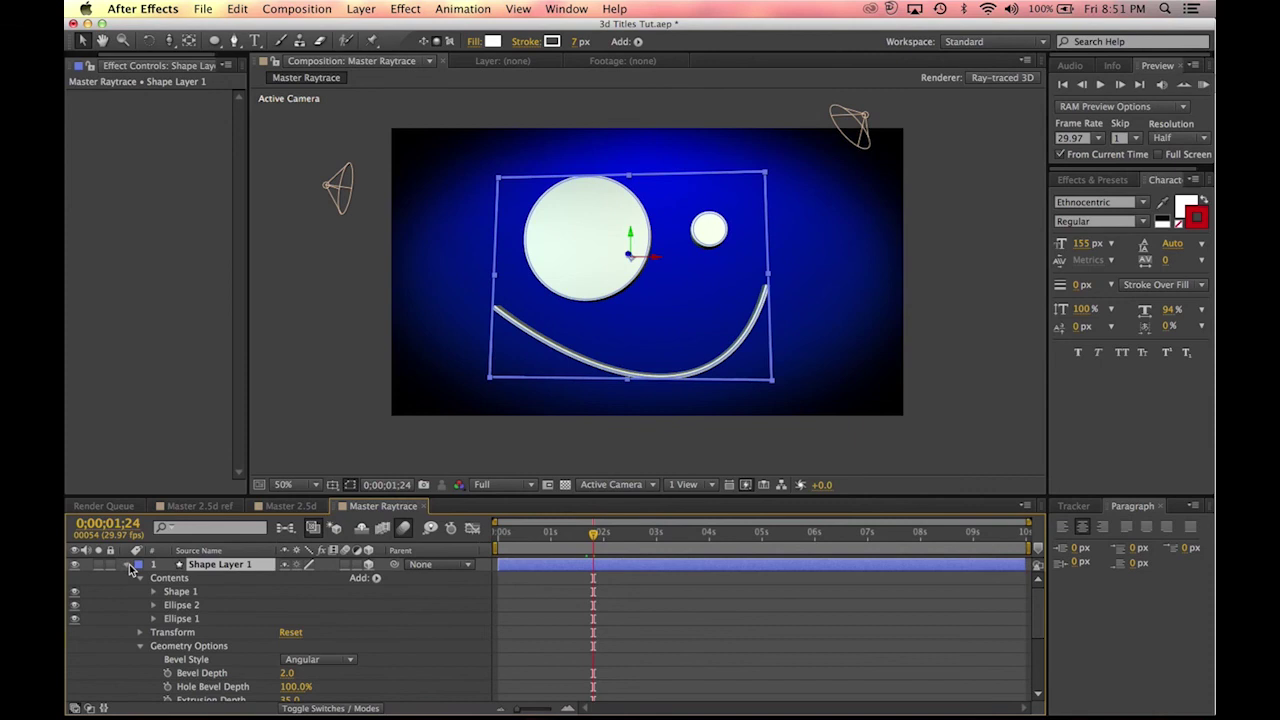
left_click(128, 565)
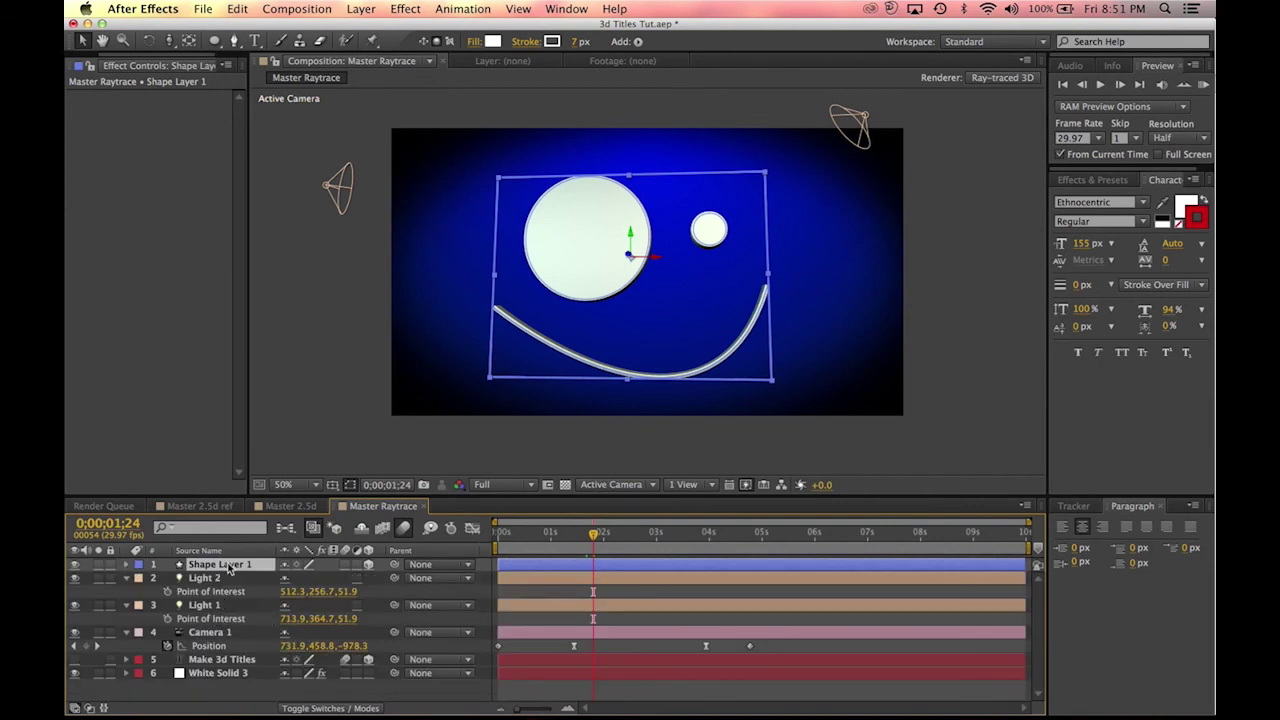
left_click(445, 703)
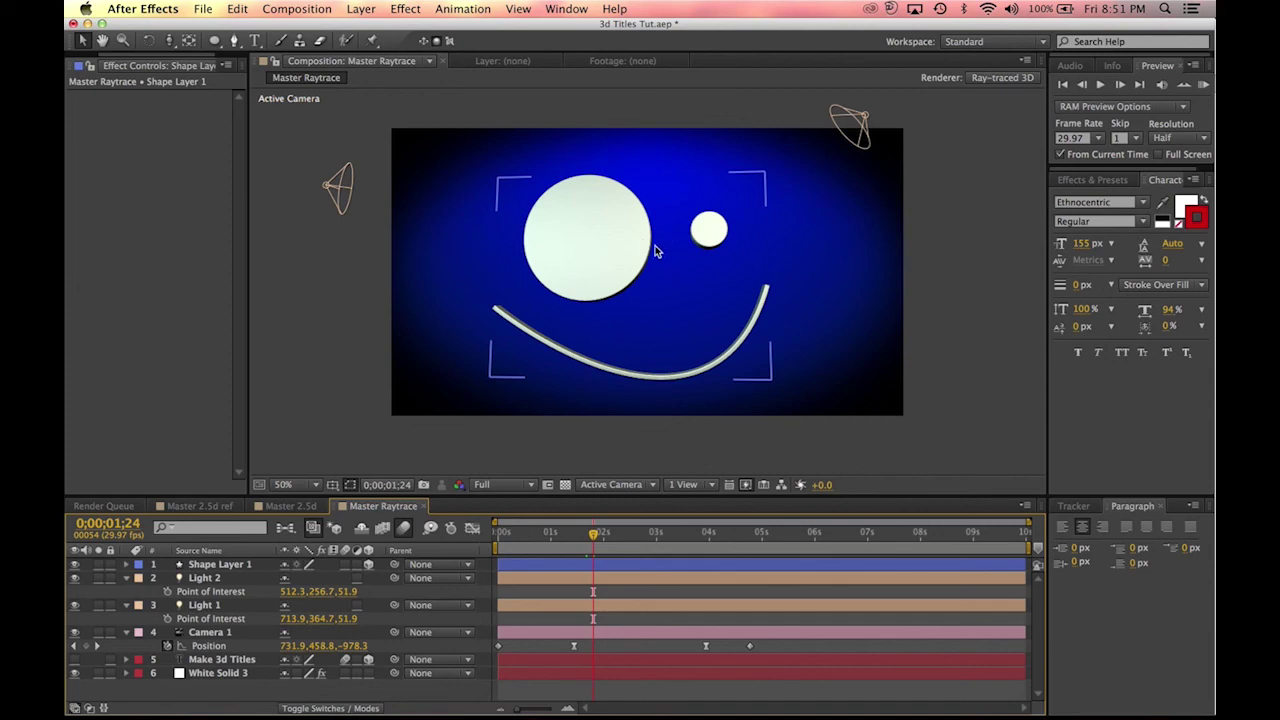
Step: Examine the extruded edges of the circles and smile up close
scroll(650, 245, "up", 4)
scroll(630, 245, "down", 6)
scroll(622, 249, "up", 4)
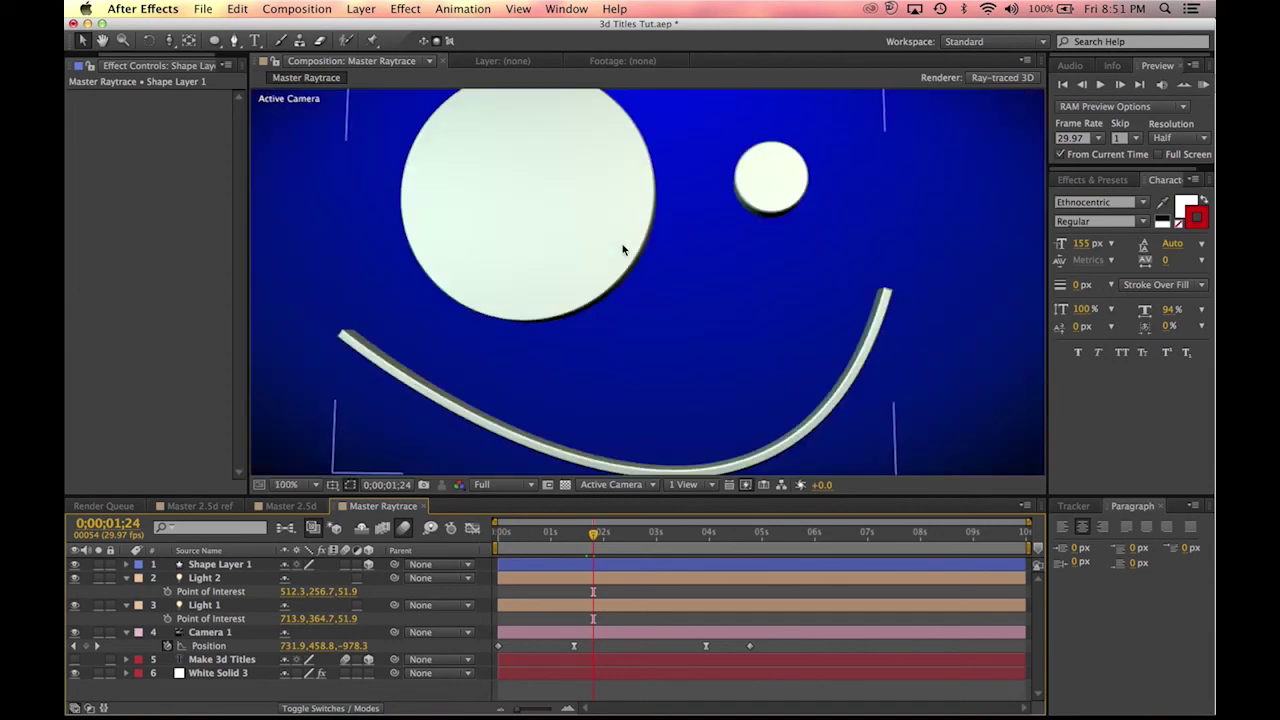
scroll(622, 249, "down", 2)
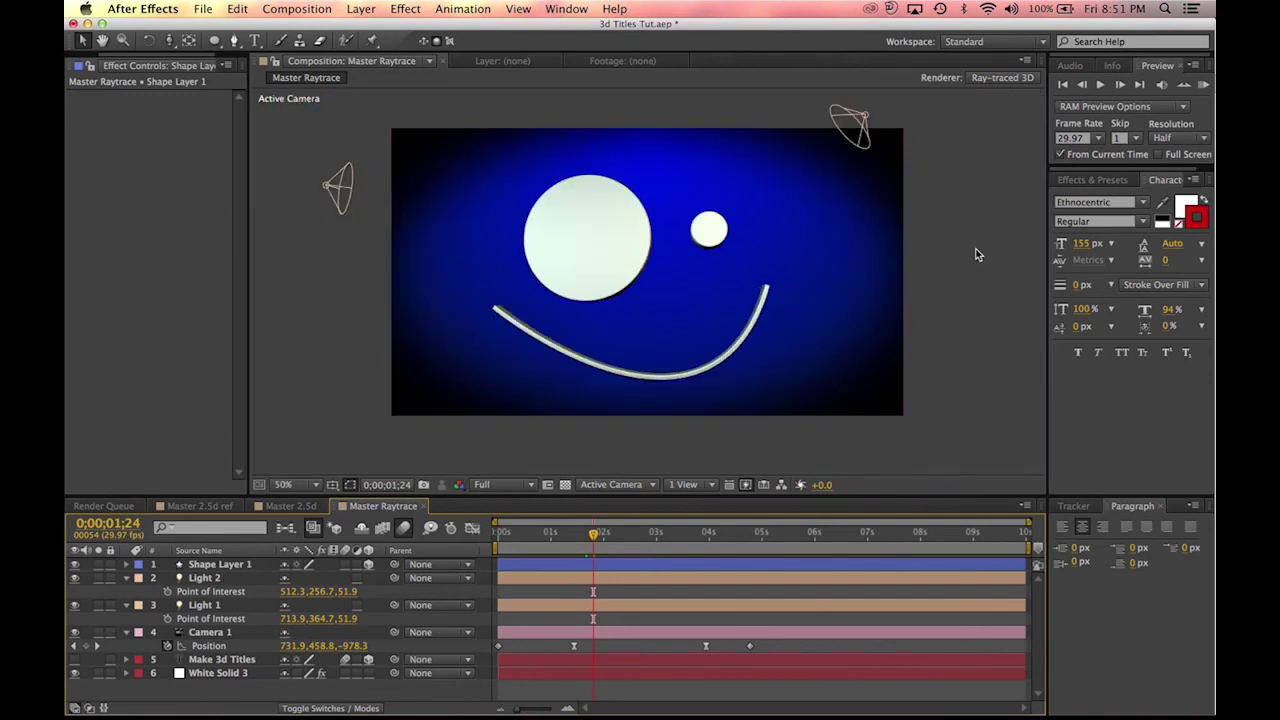
scroll(611, 269, "up", 2)
scroll(613, 269, "down", 2)
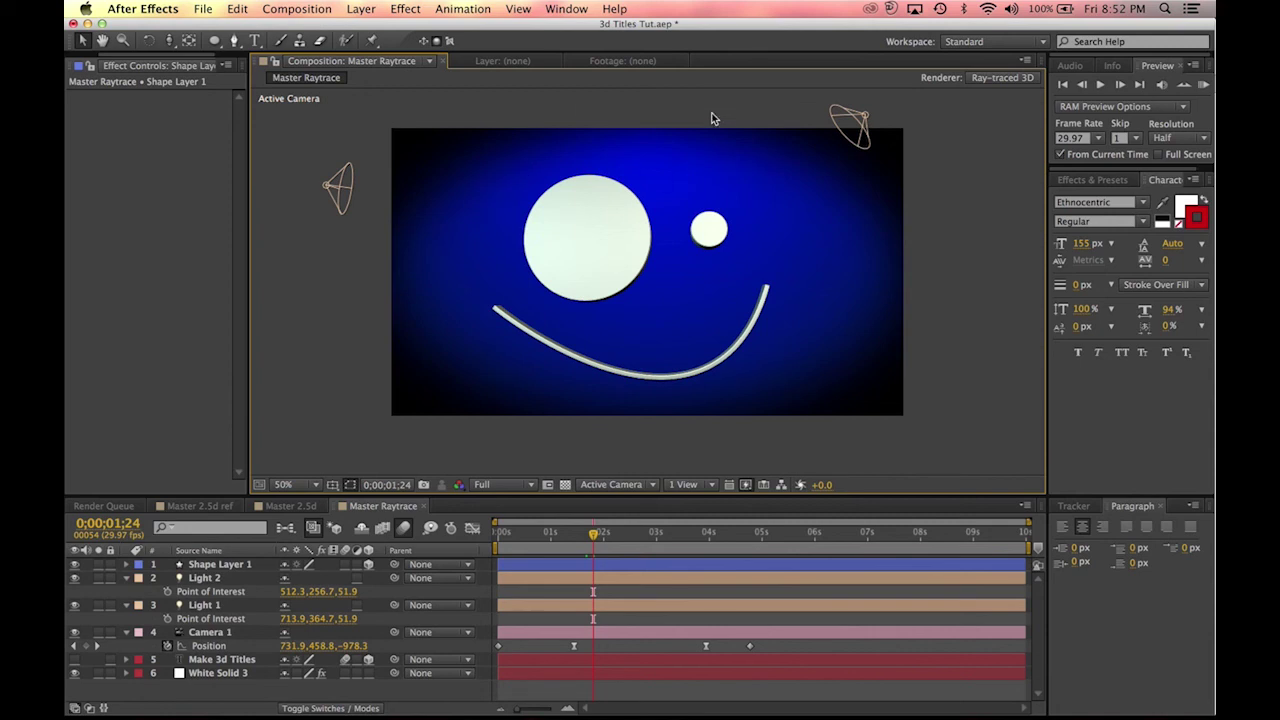
scroll(545, 281, "down", 2)
scroll(545, 282, "up", 2)
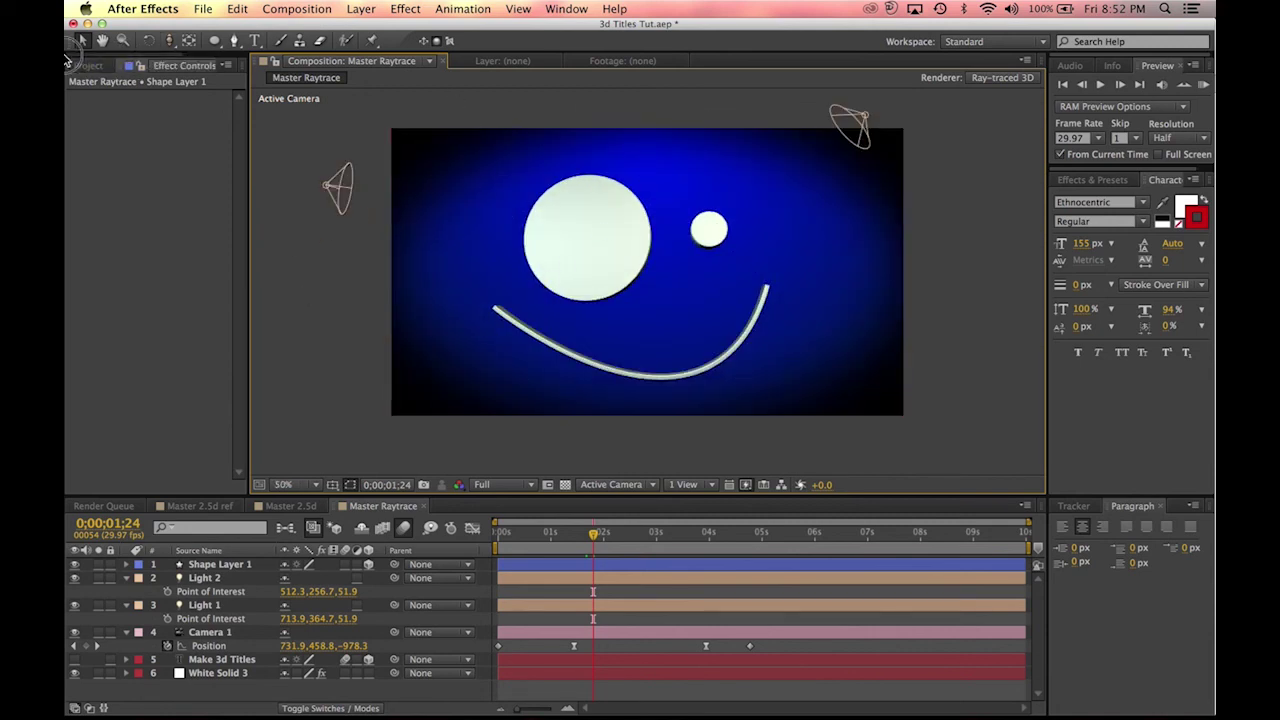
Step: Create a new composition named Element with the HDV/HDTV 720 29.97 preset and a duration of 0;00;10;00
left_click(80, 65)
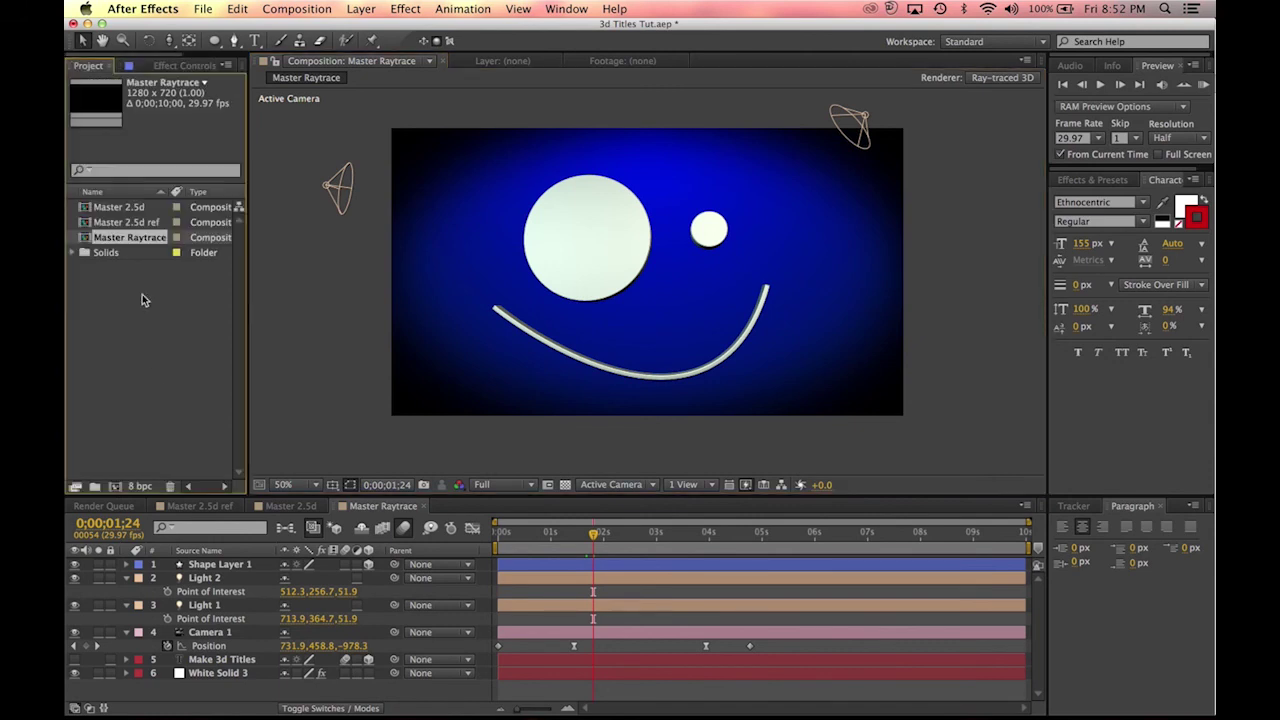
left_click(295, 9)
left_click(310, 33)
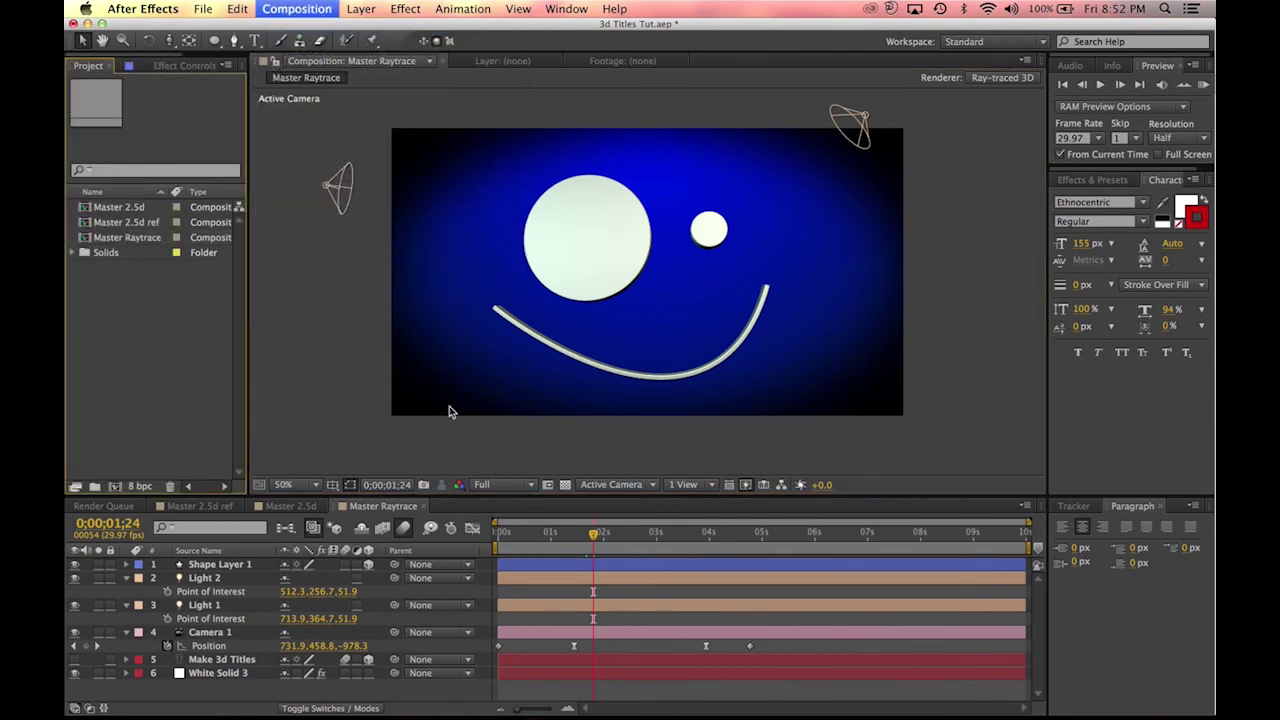
type("Elem")
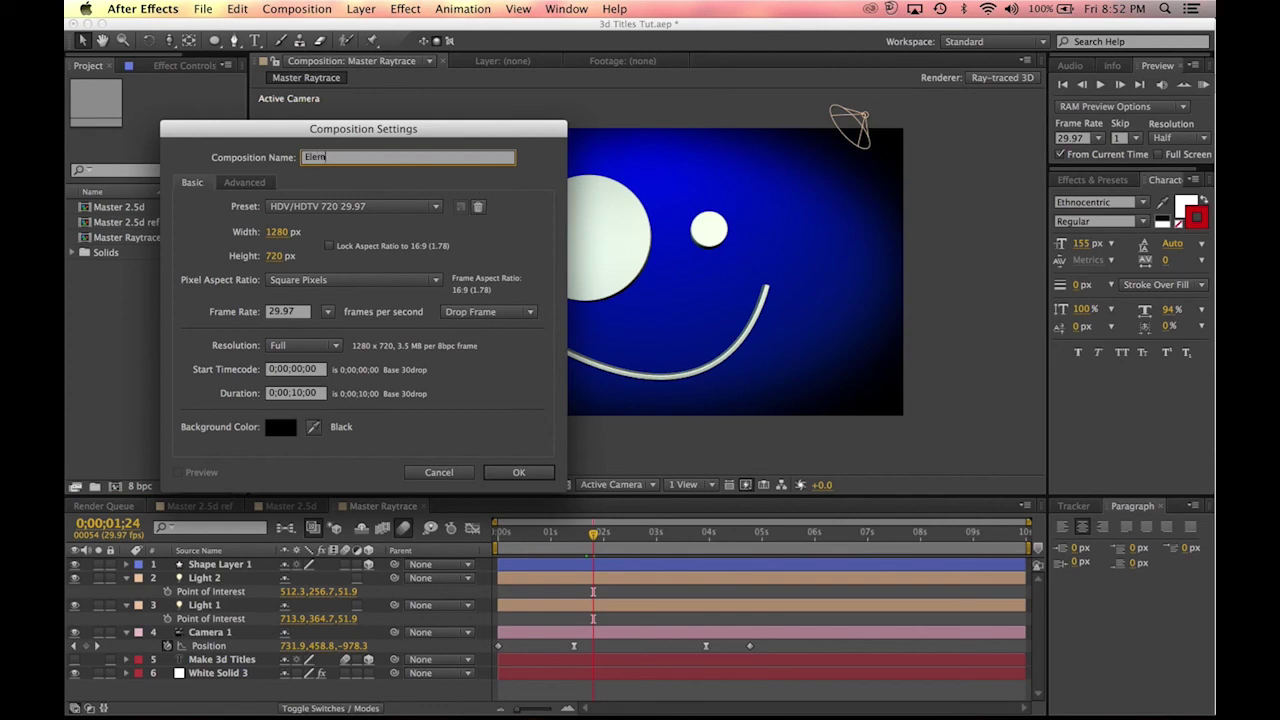
type("ent")
key("Return")
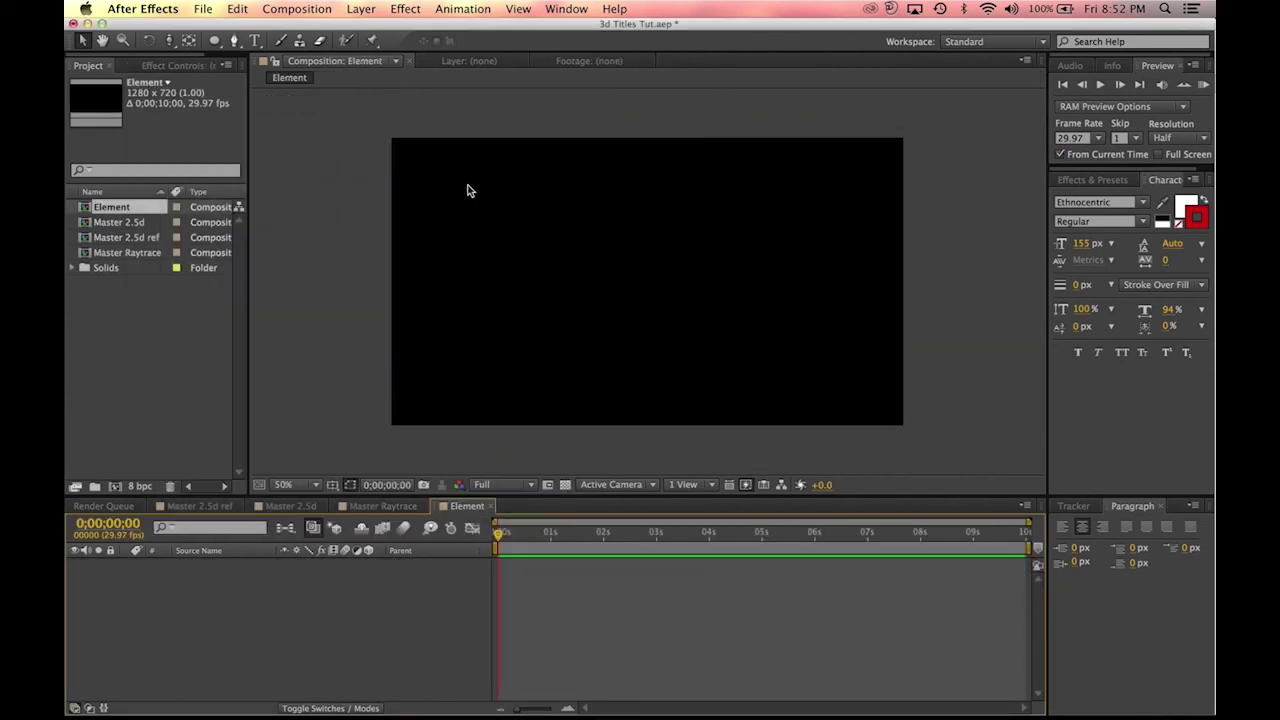
left_click(361, 9)
mouse_move(378, 28)
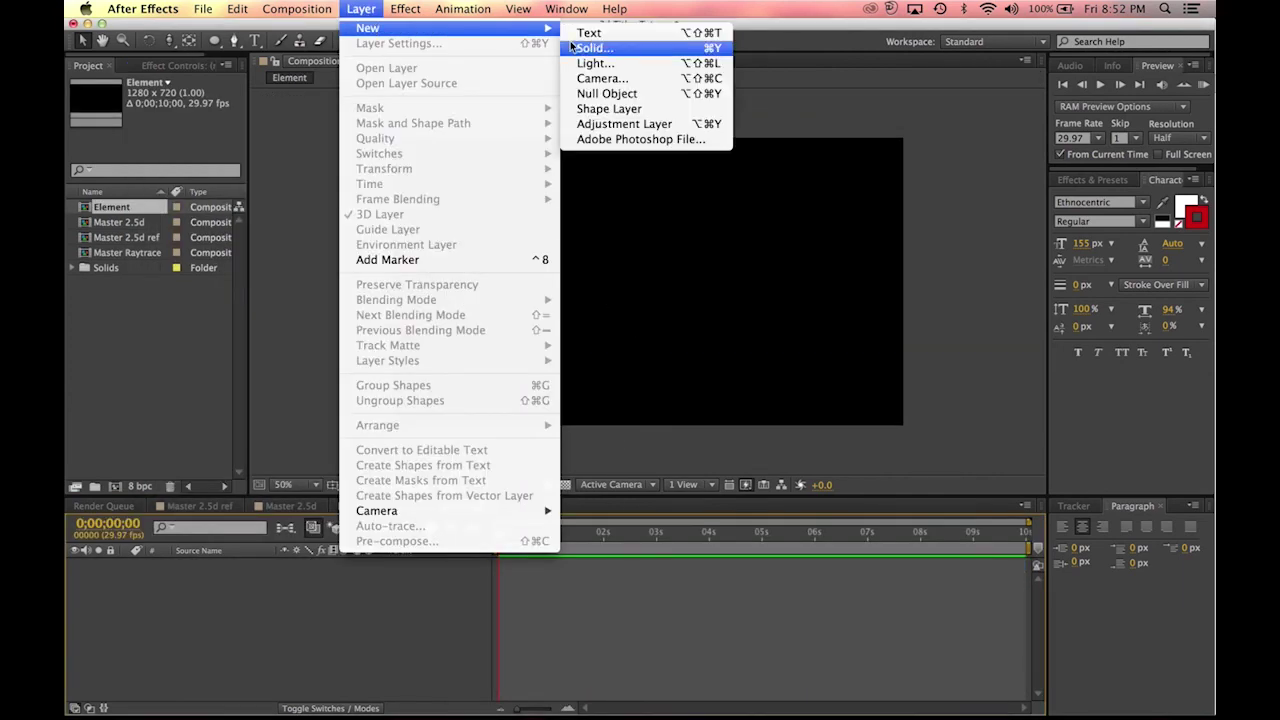
left_click(630, 63)
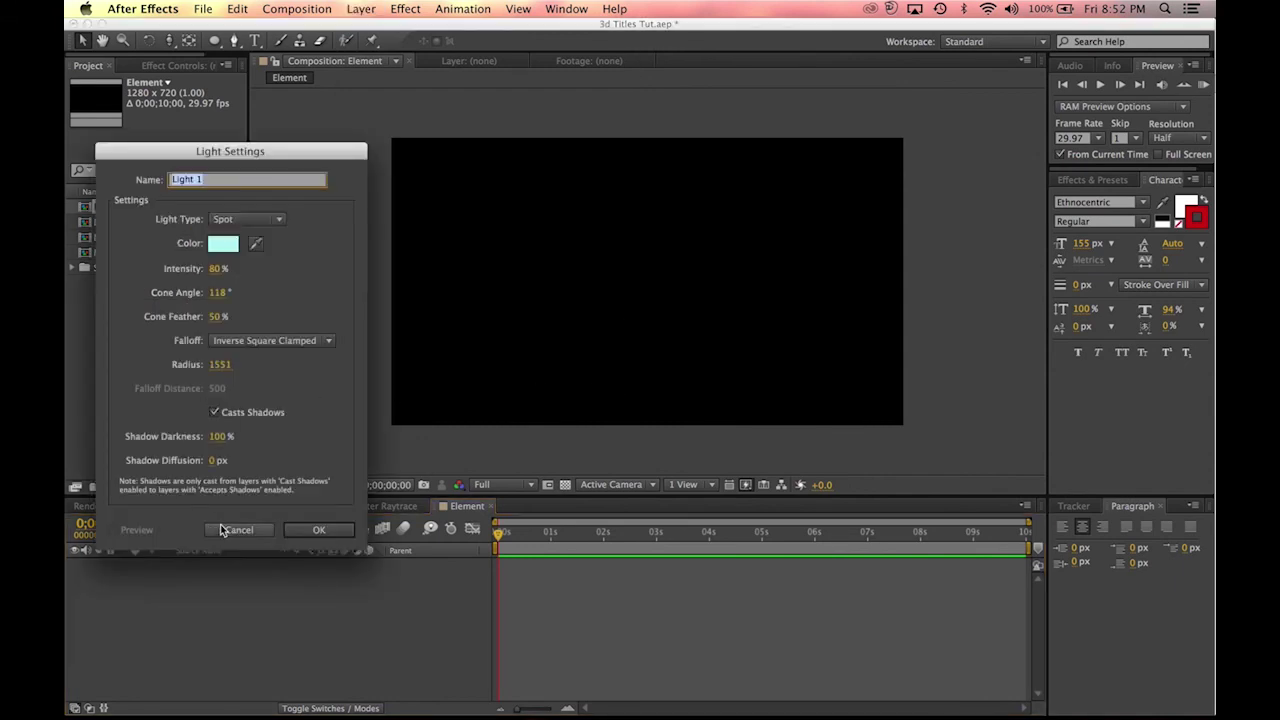
left_click(225, 529)
Step: Add a white 1280 x 720 px solid layer to the Element composition
left_click(361, 9)
mouse_move(490, 30)
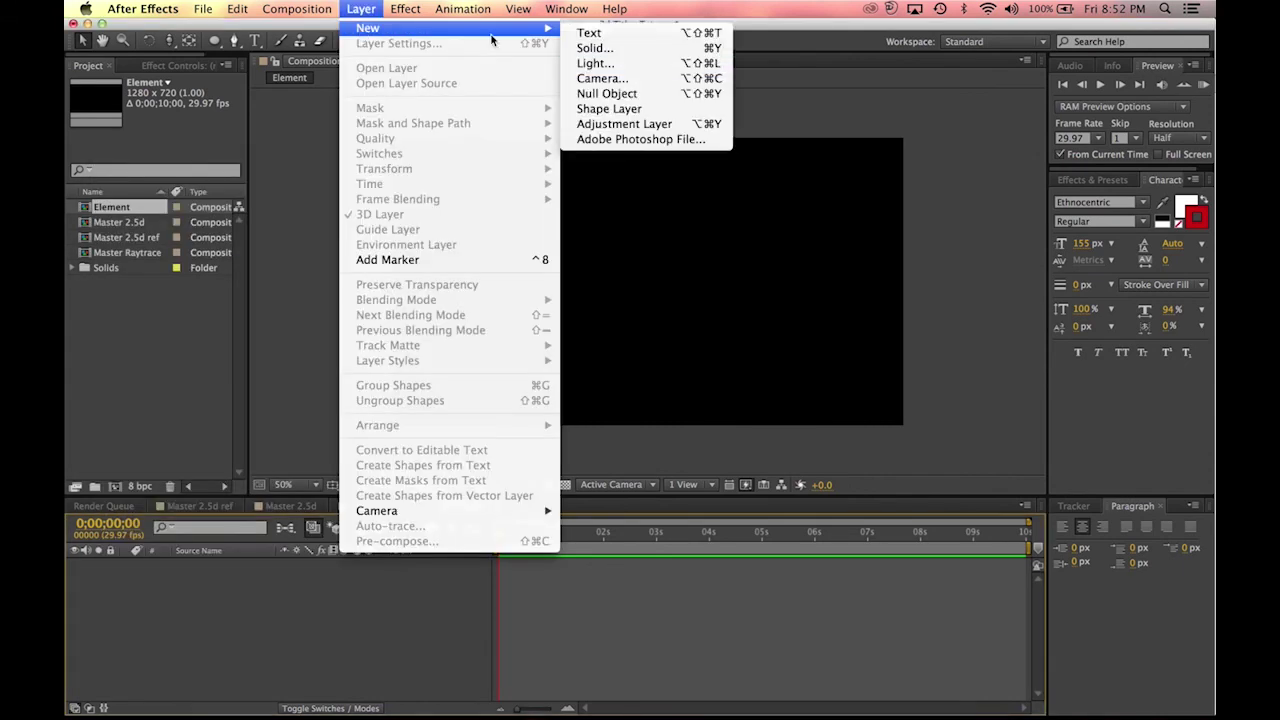
left_click(586, 46)
left_click(374, 395)
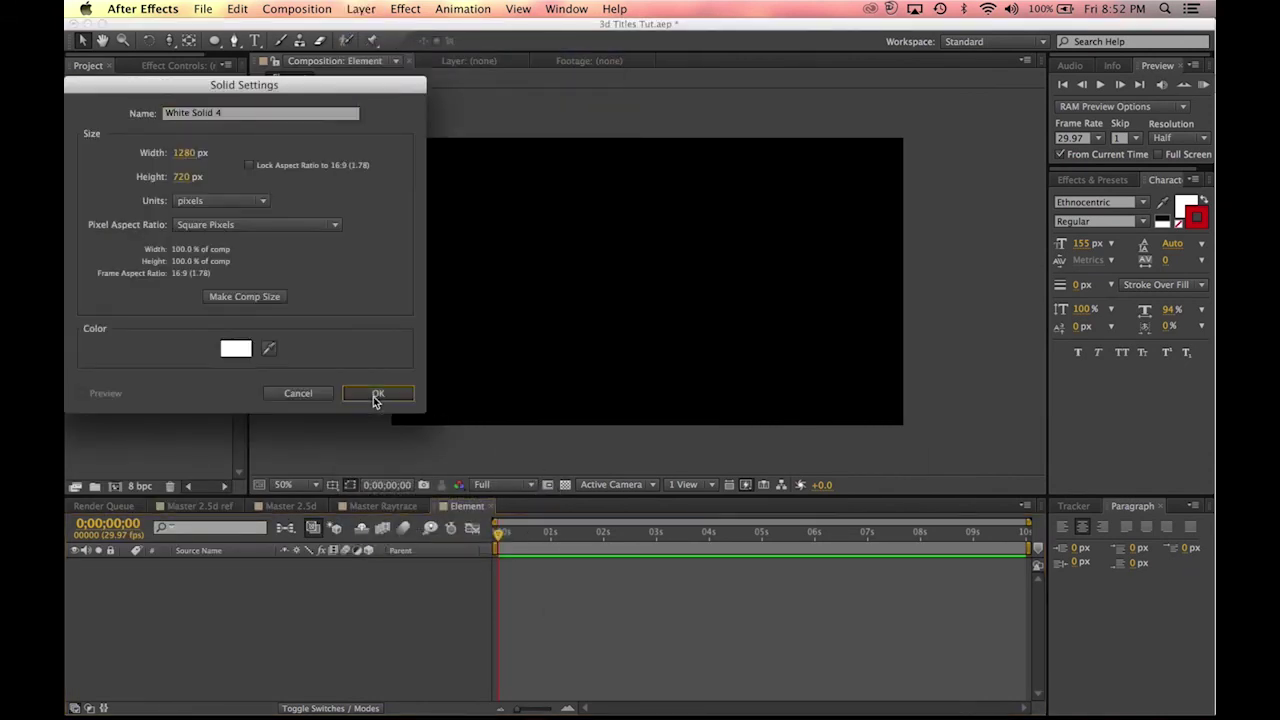
Step: Apply the Ramp effect to White Solid 4 and set its ramp shape to Radial Ramp
left_click(418, 8)
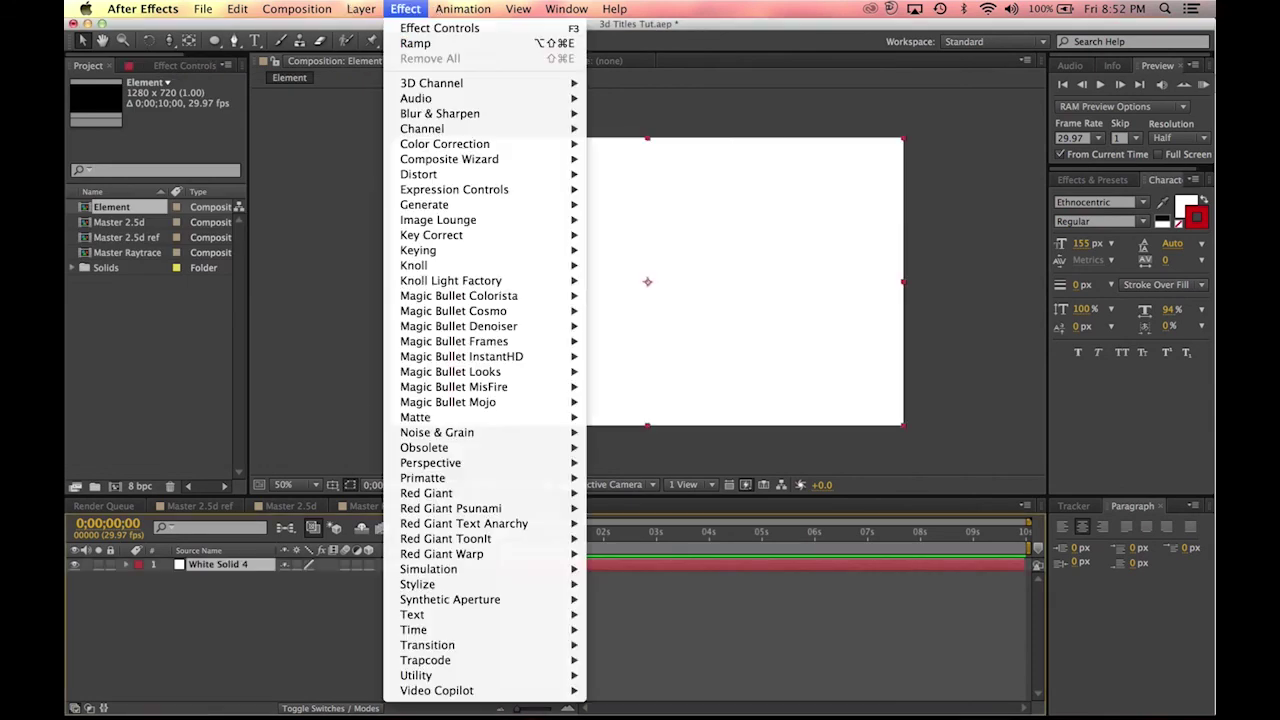
mouse_move(437, 208)
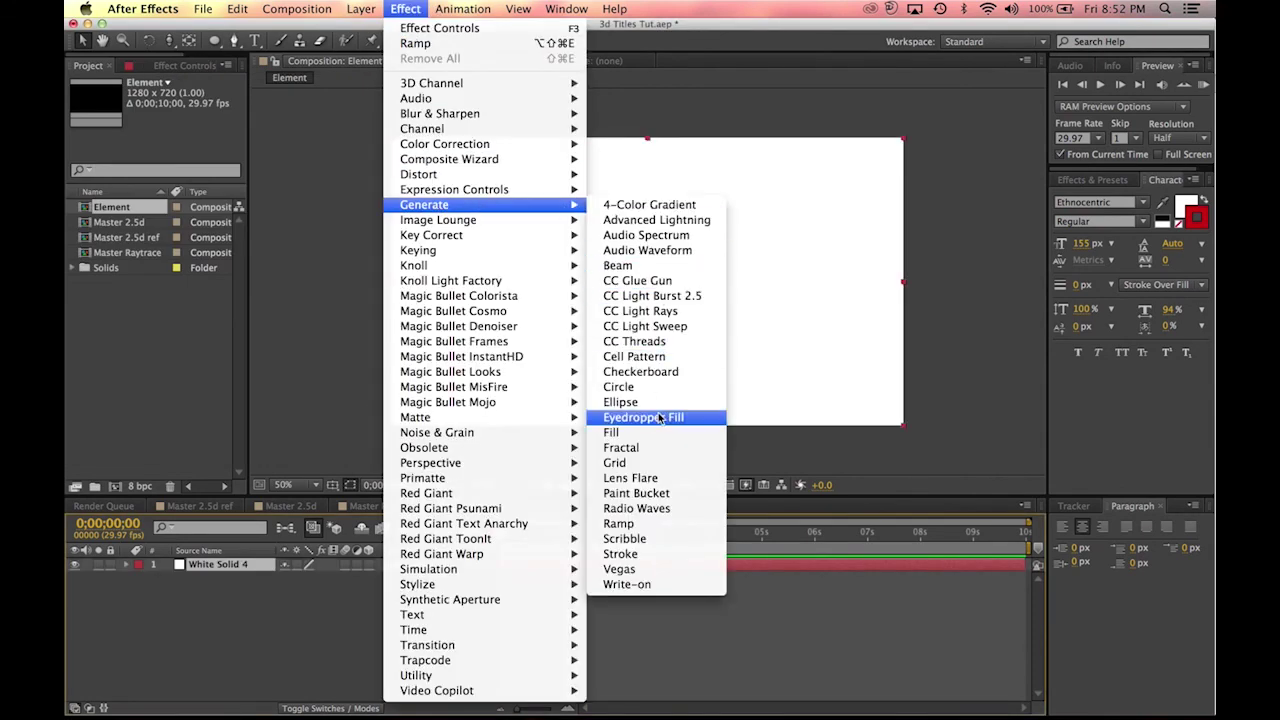
left_click(647, 523)
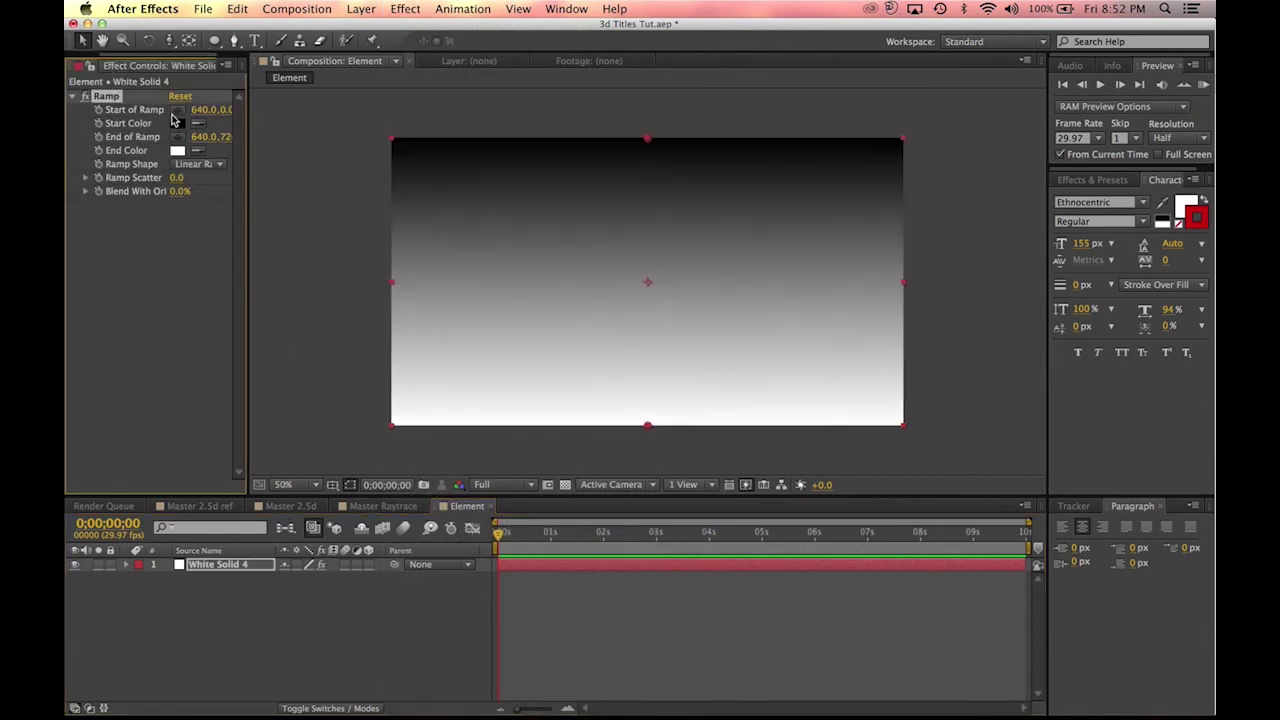
left_click(206, 163)
left_click(207, 200)
Step: Sample black as the ramp's end color and set its start color to bright blue 002CD8
left_click(196, 151)
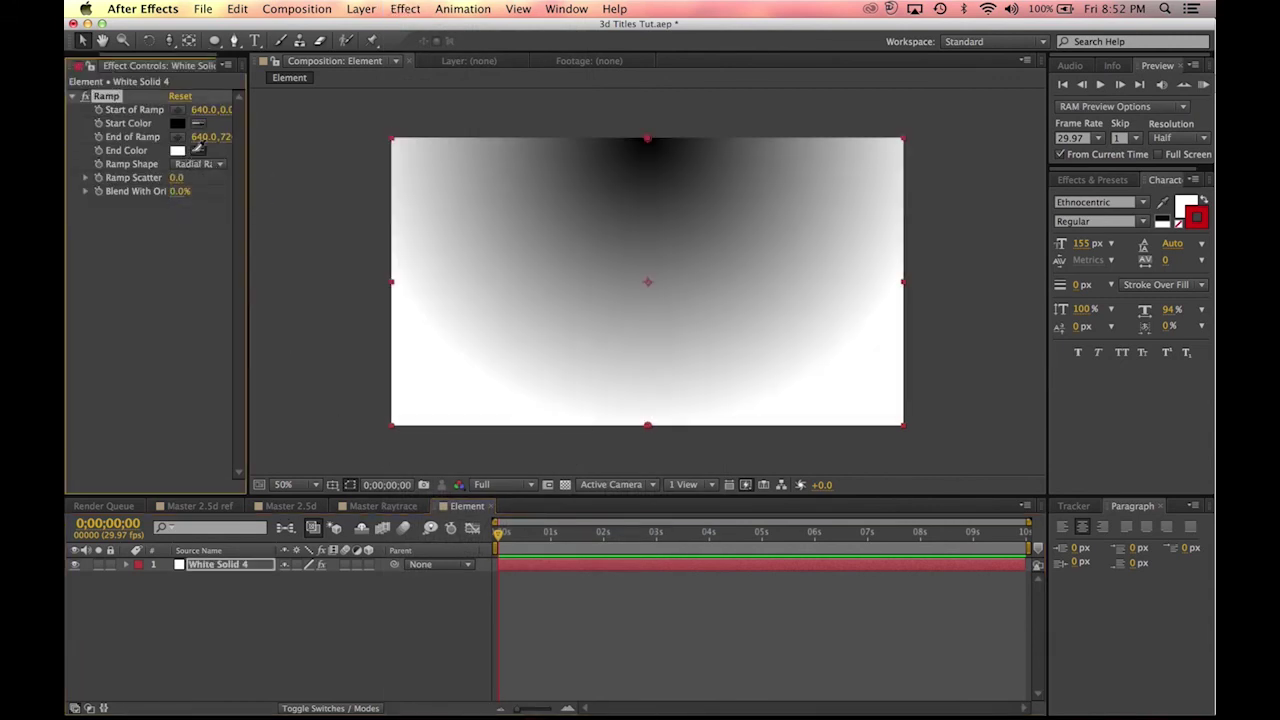
left_click(177, 122)
left_click(179, 124)
left_click_drag(353, 464, 356, 447)
left_click_drag(312, 440, 342, 403)
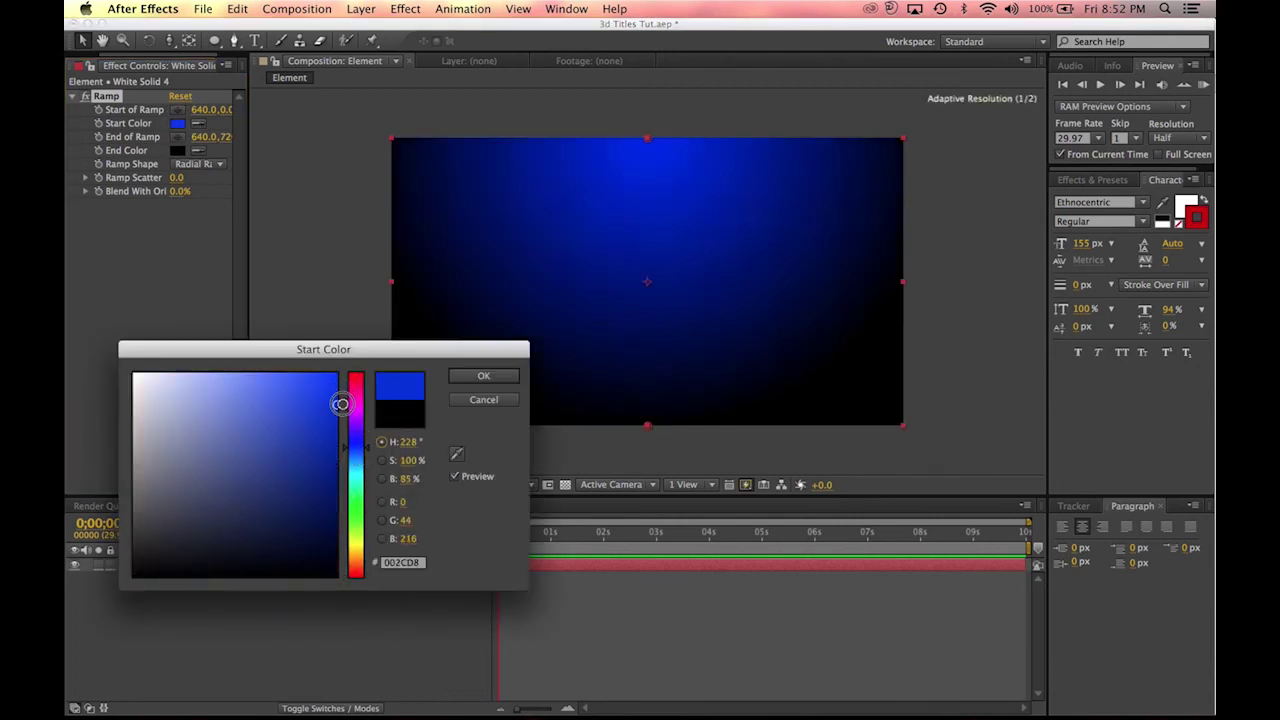
left_click(484, 376)
Step: Set the ramp's end color to dark blue 000247 and deselect the background solid
left_click(176, 150)
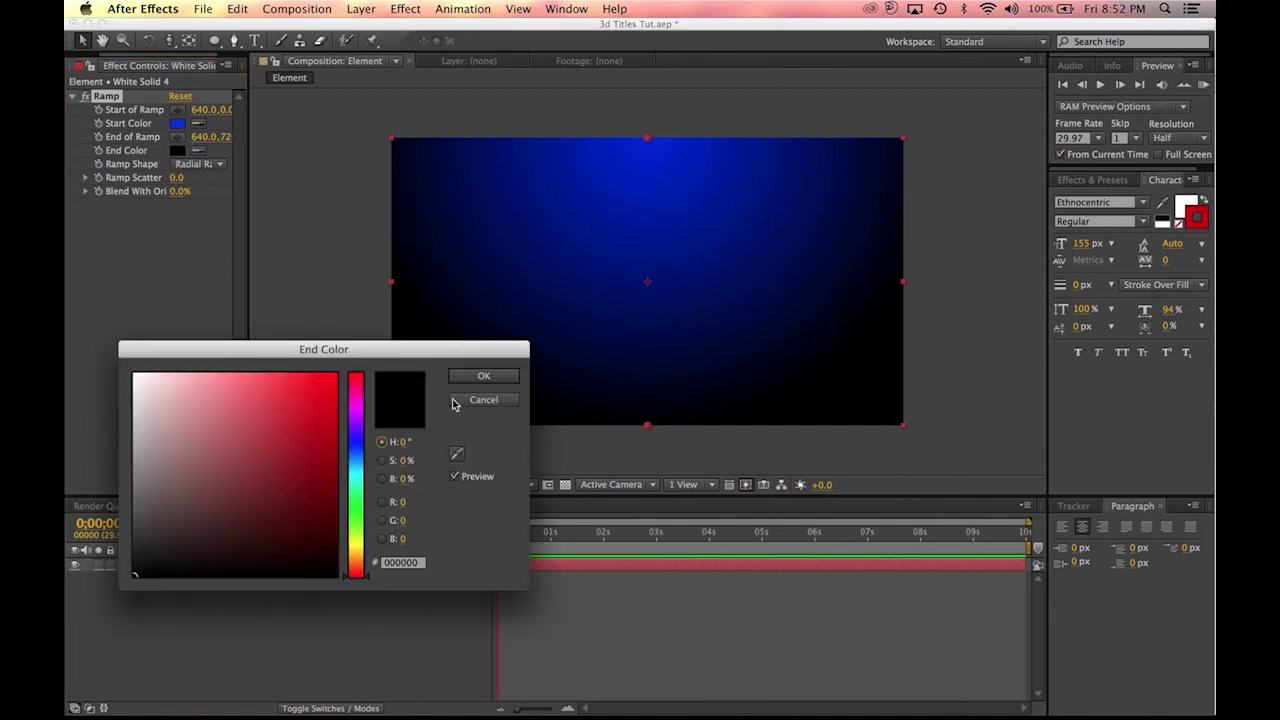
left_click(362, 447)
mouse_move(311, 502)
left_mouse_down()
mouse_move(326, 522)
mouse_move(356, 519)
left_mouse_up()
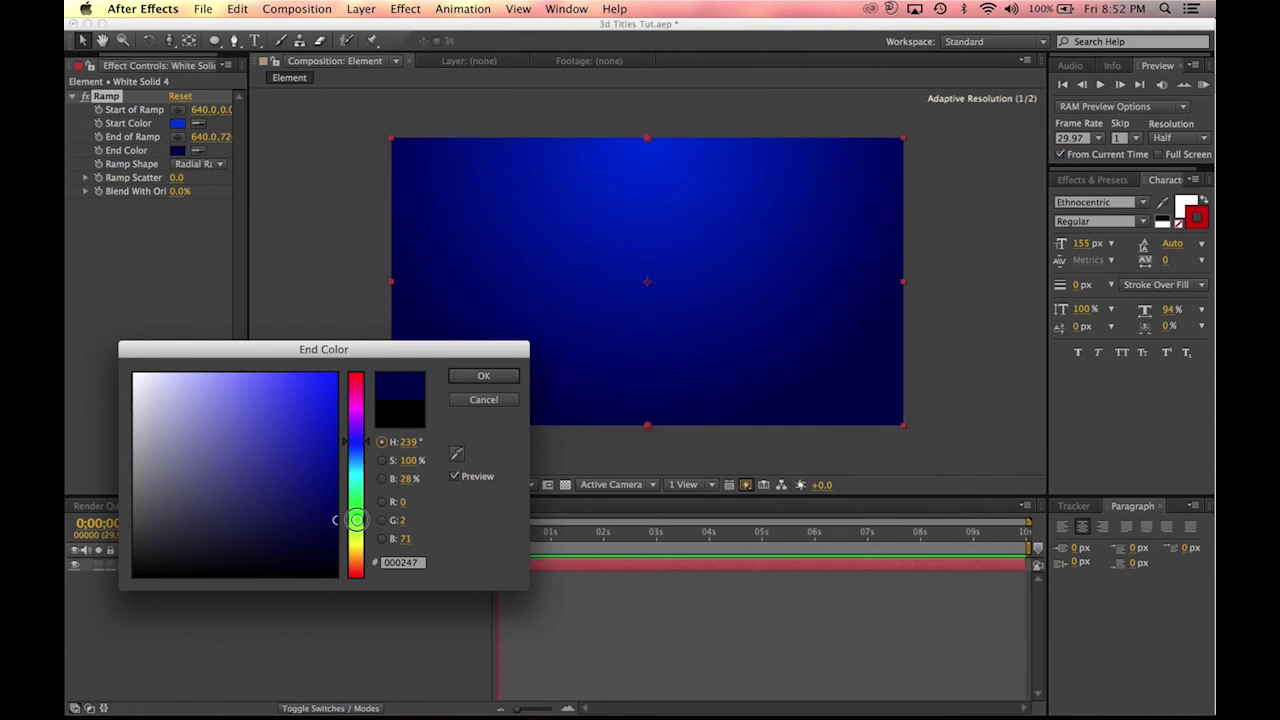
left_click(476, 375)
left_click(522, 652)
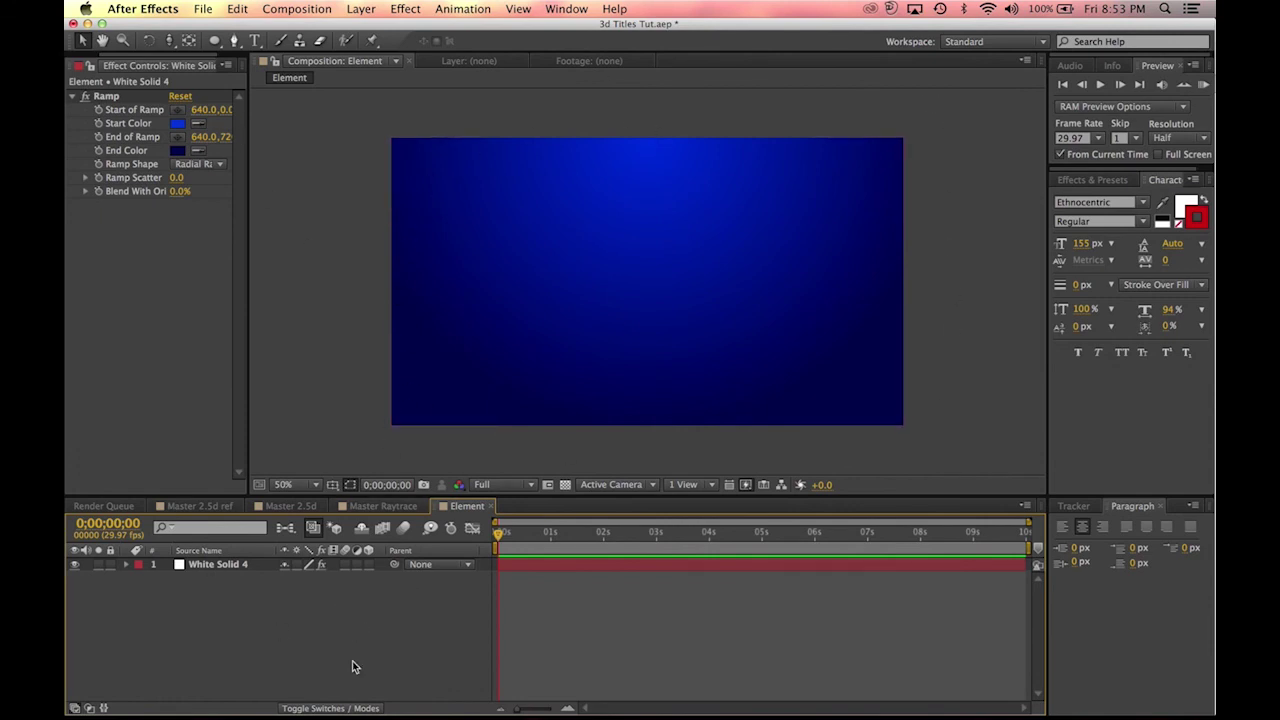
Step: Add a white text layer reading ELEMENT and place it near the middle of the frame
left_click(361, 9)
left_click(250, 42)
left_click(533, 234)
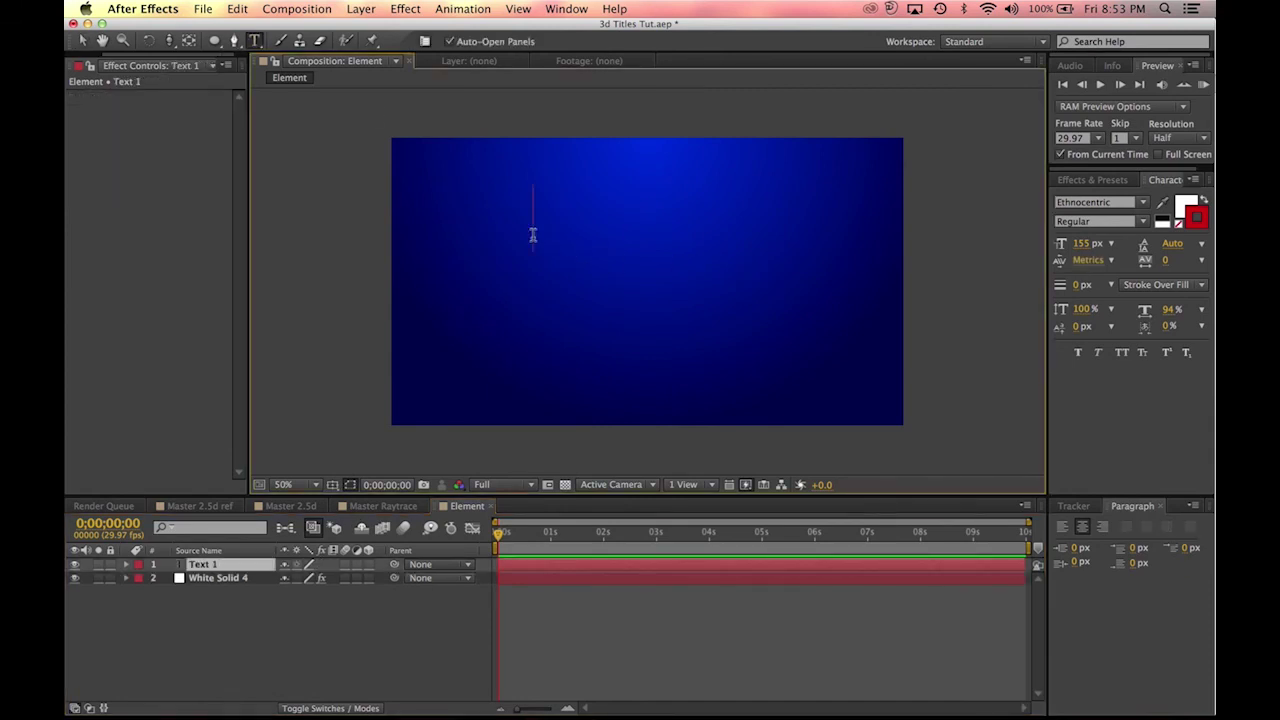
type("ELEMENT")
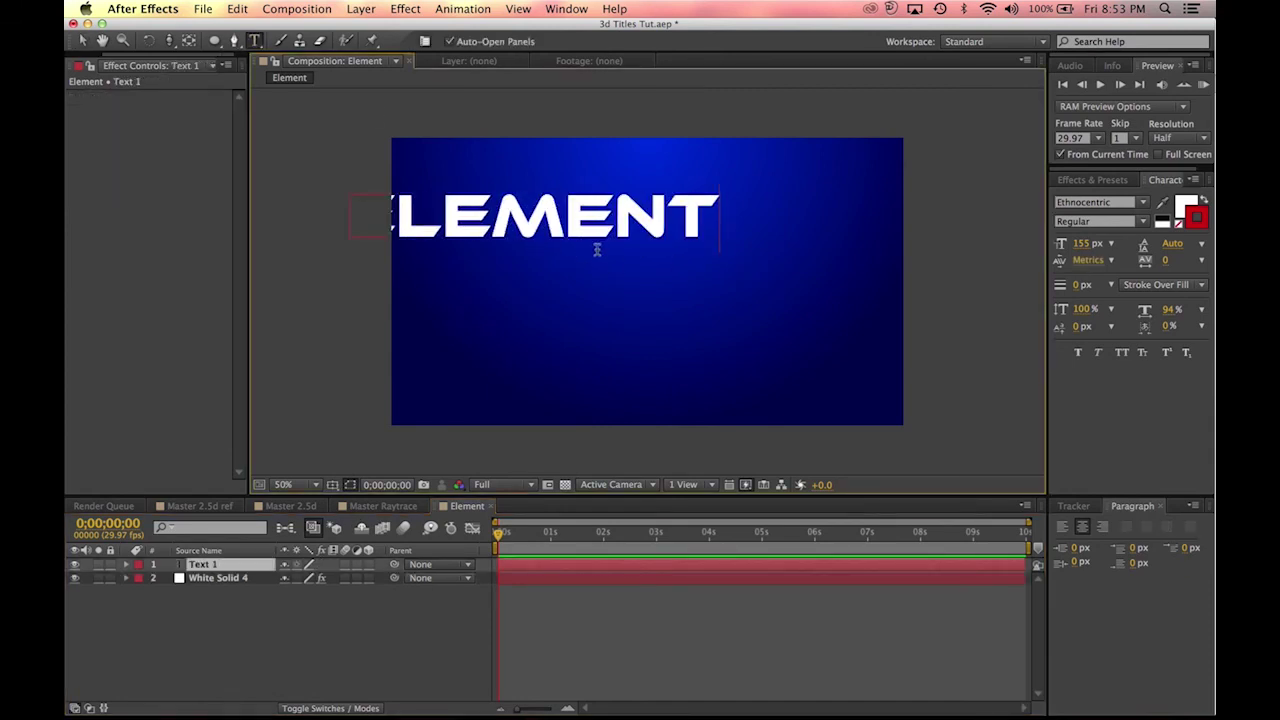
left_click(80, 41)
left_click_drag(625, 230, 722, 283)
Step: Add a second line reading TITLES to the text, center both lines in the frame, and deselect the layer
double_click(722, 283)
key("Right")
key("Return")
type("TITLES")
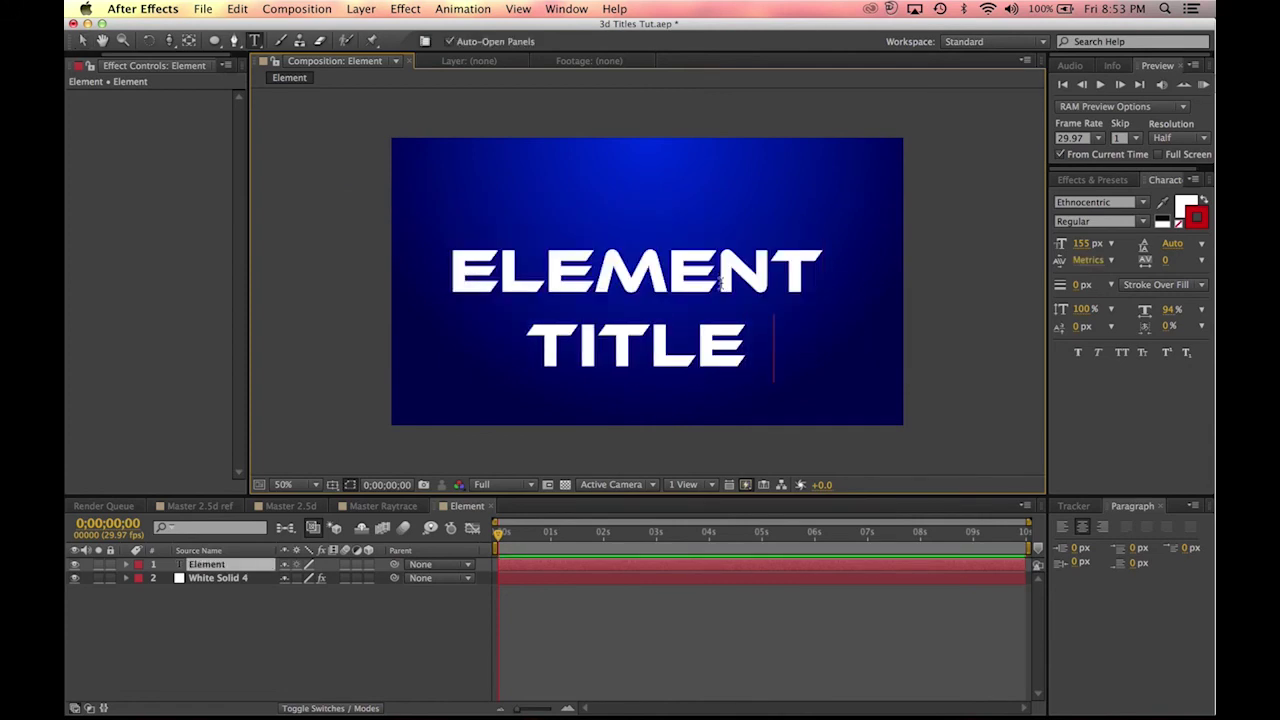
left_click(84, 41)
left_click_drag(689, 314, 677, 284)
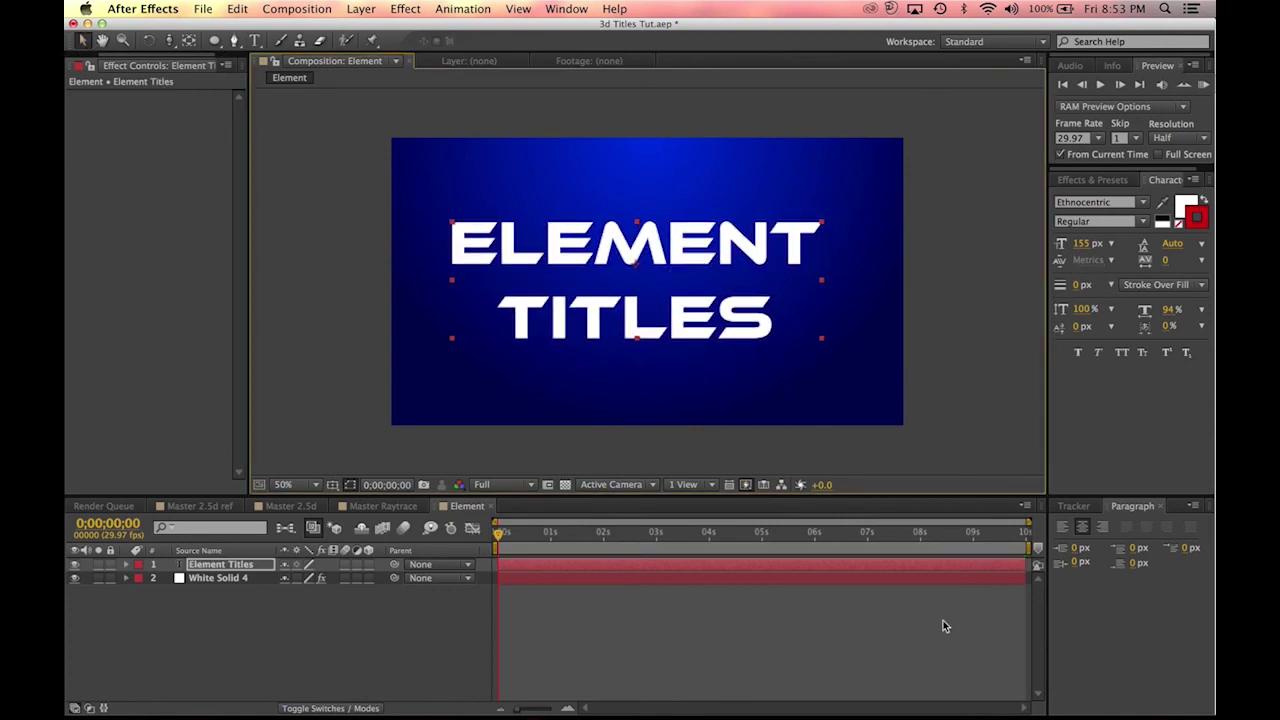
left_click(672, 658)
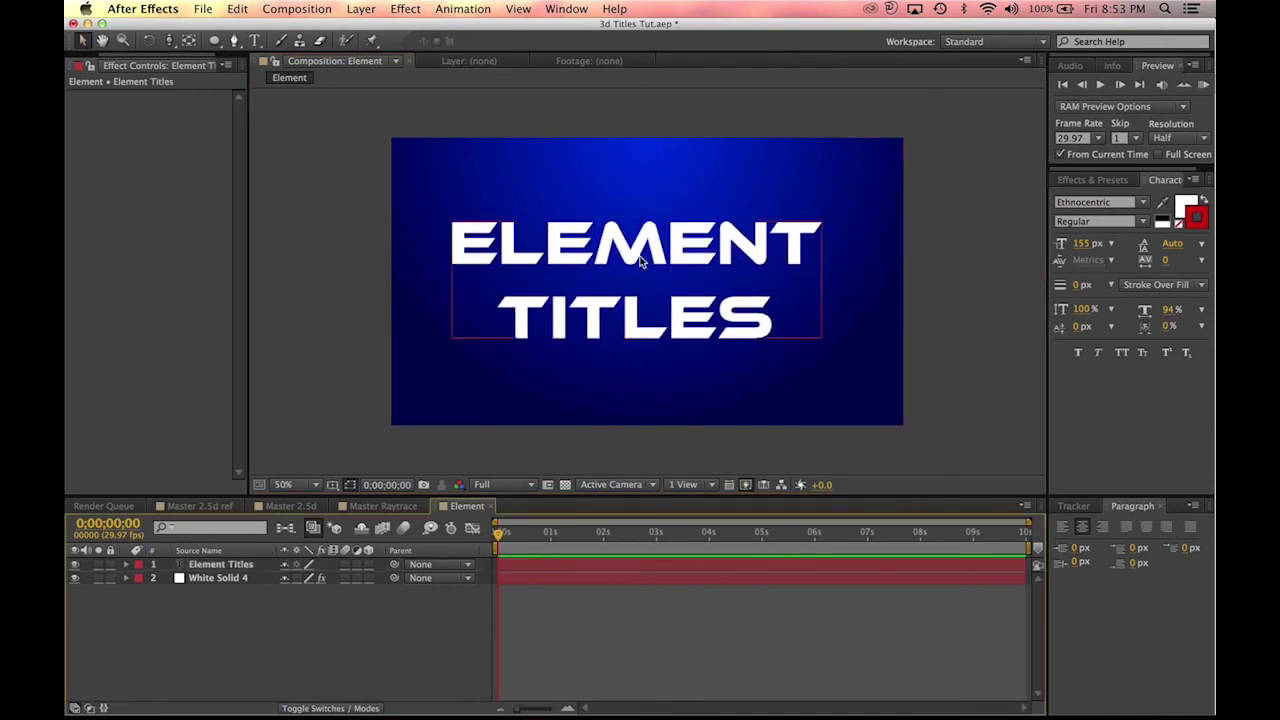
Step: Hide the Element Titles text layer and deselect it
left_click(567, 242)
left_click(406, 9)
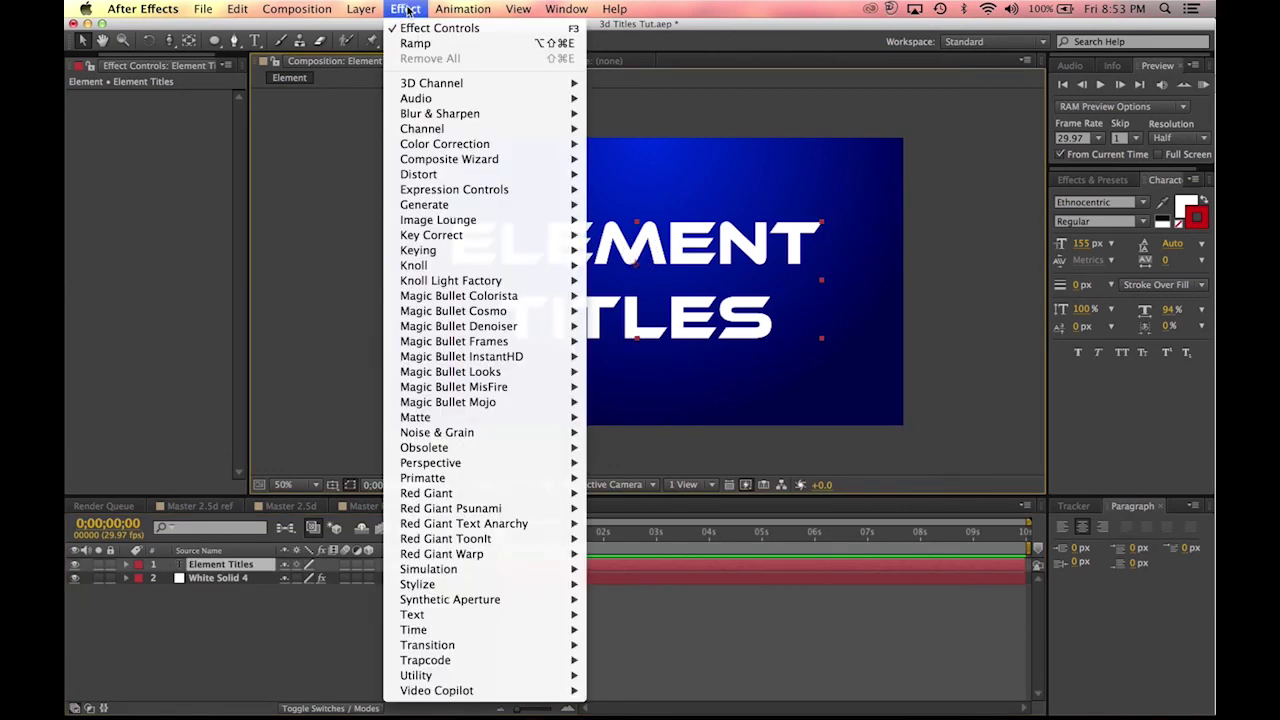
left_click(240, 608)
left_click(74, 565)
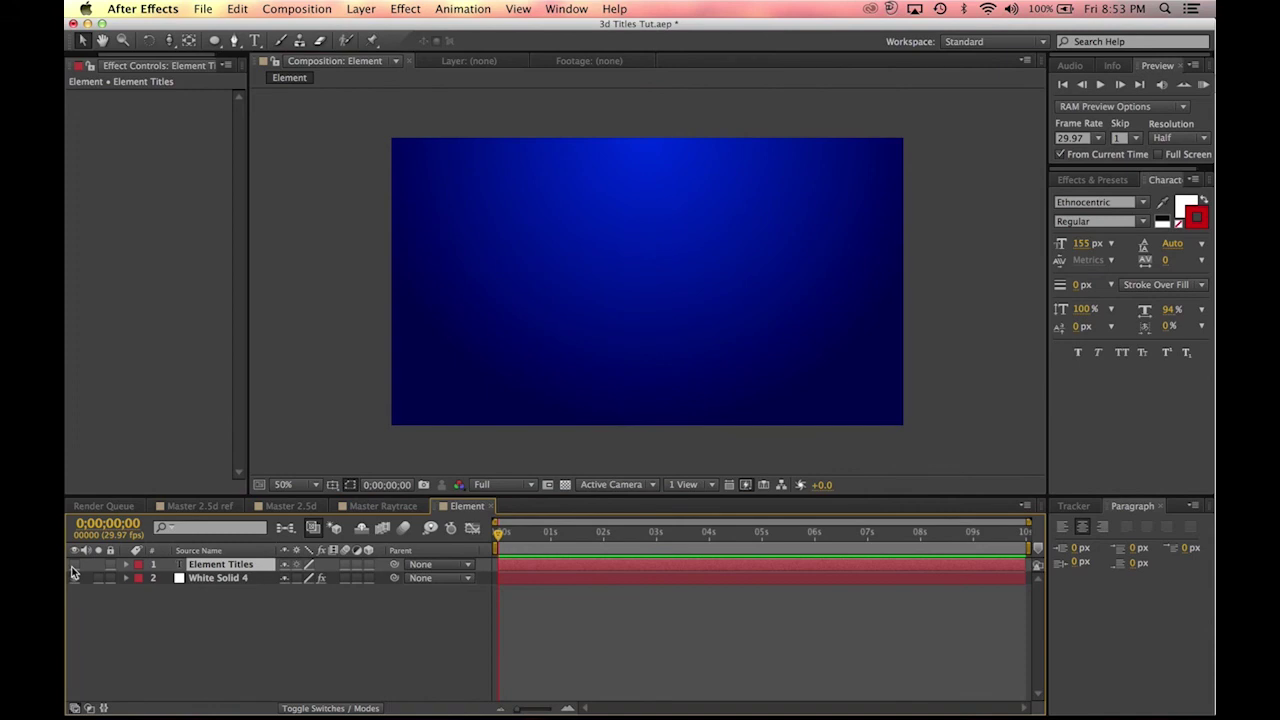
left_click(309, 634)
Step: Add a white 1280 x 720 px solid named Element above the text layer
left_click(363, 9)
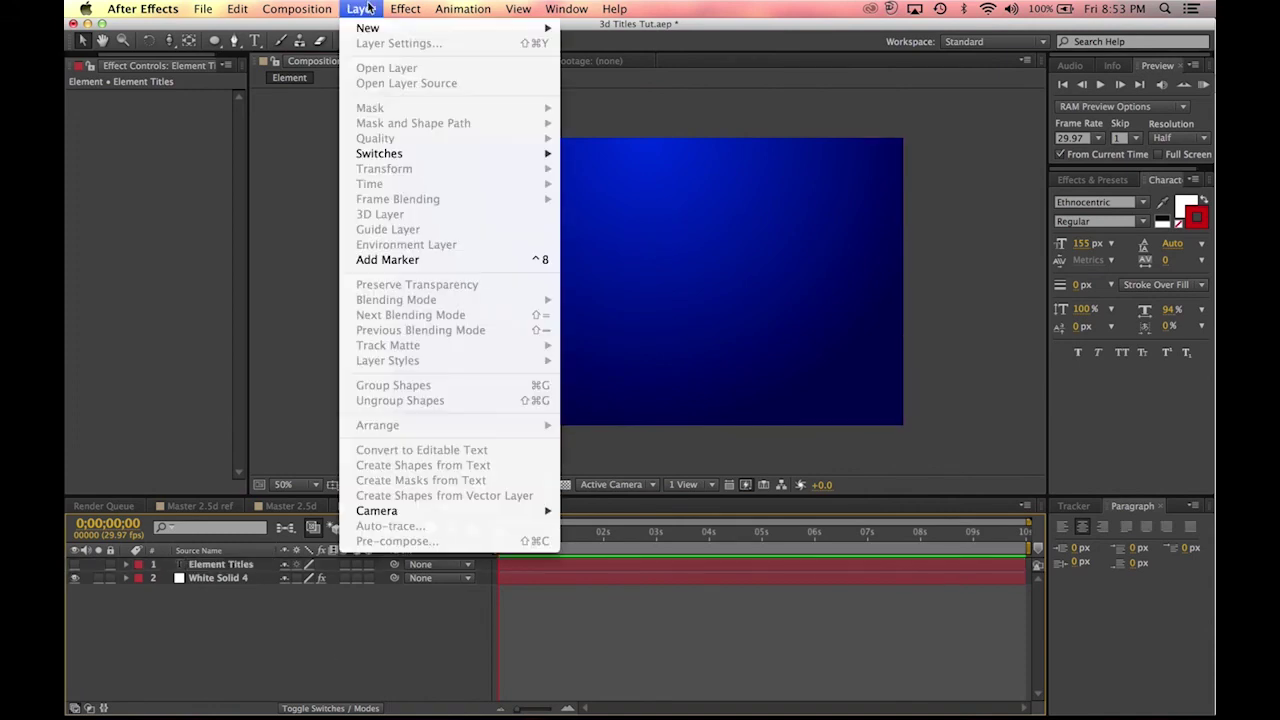
mouse_move(370, 27)
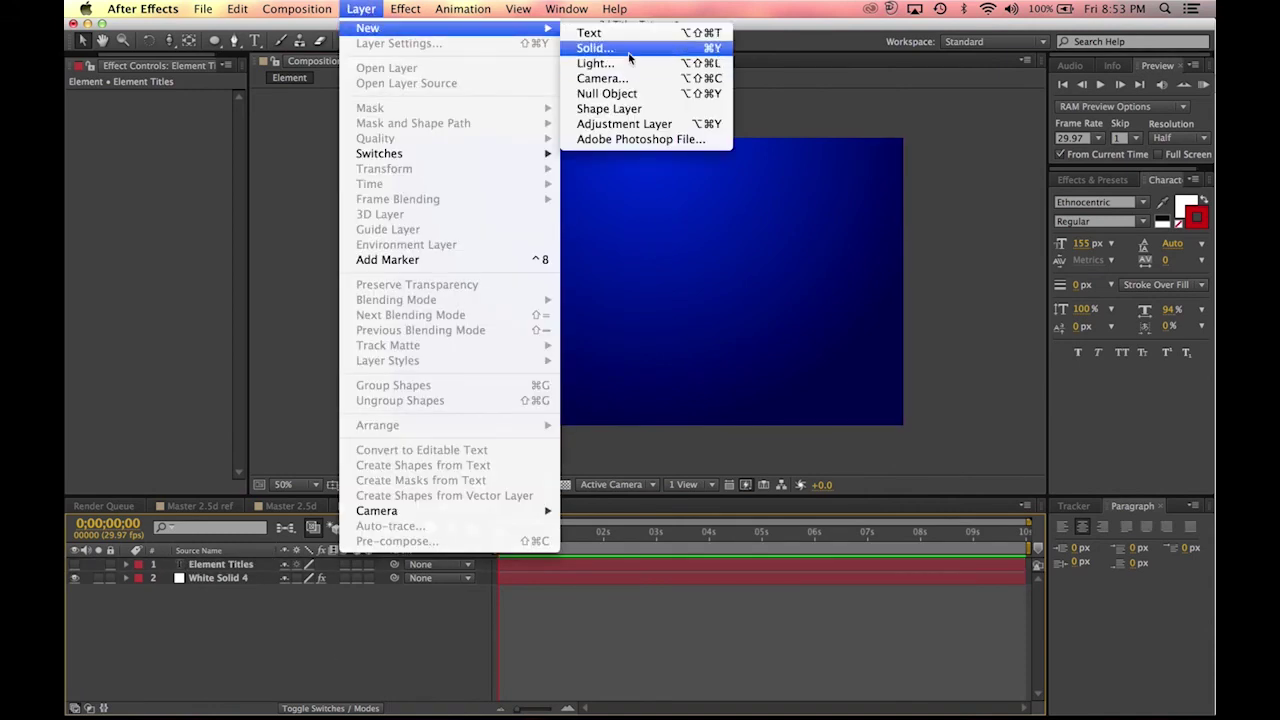
left_click(629, 50)
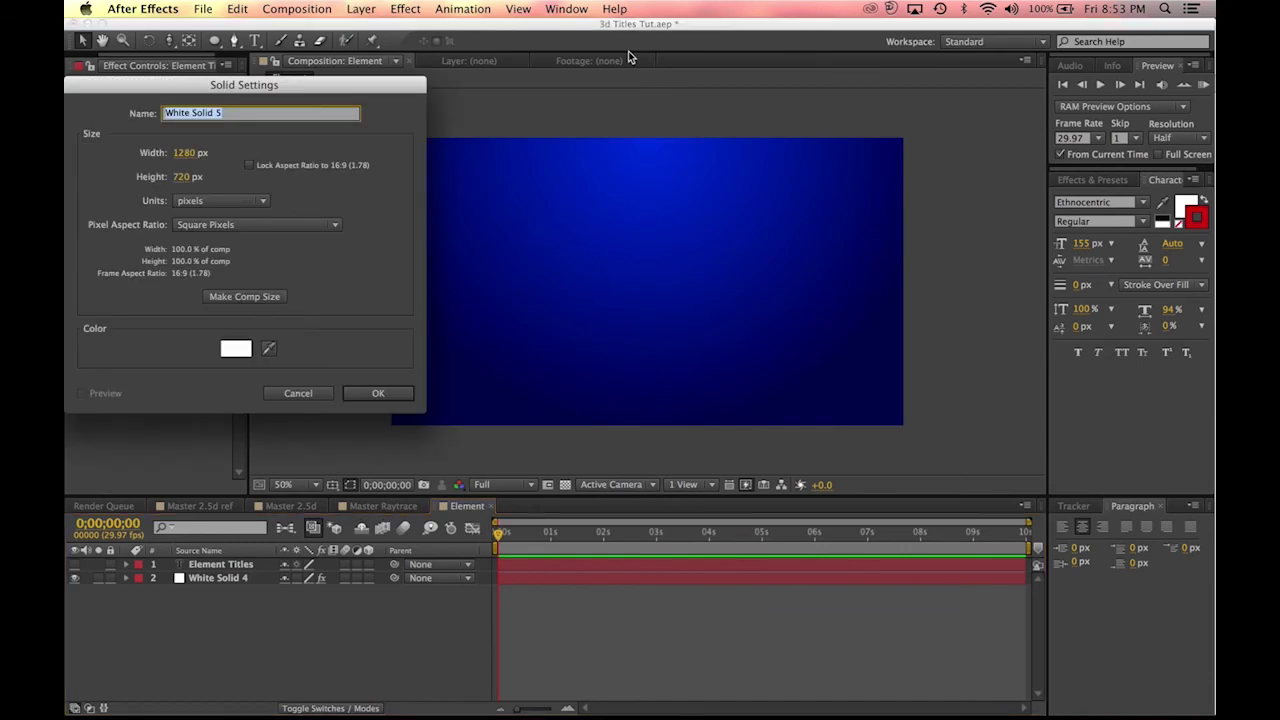
type("Element")
key("Return")
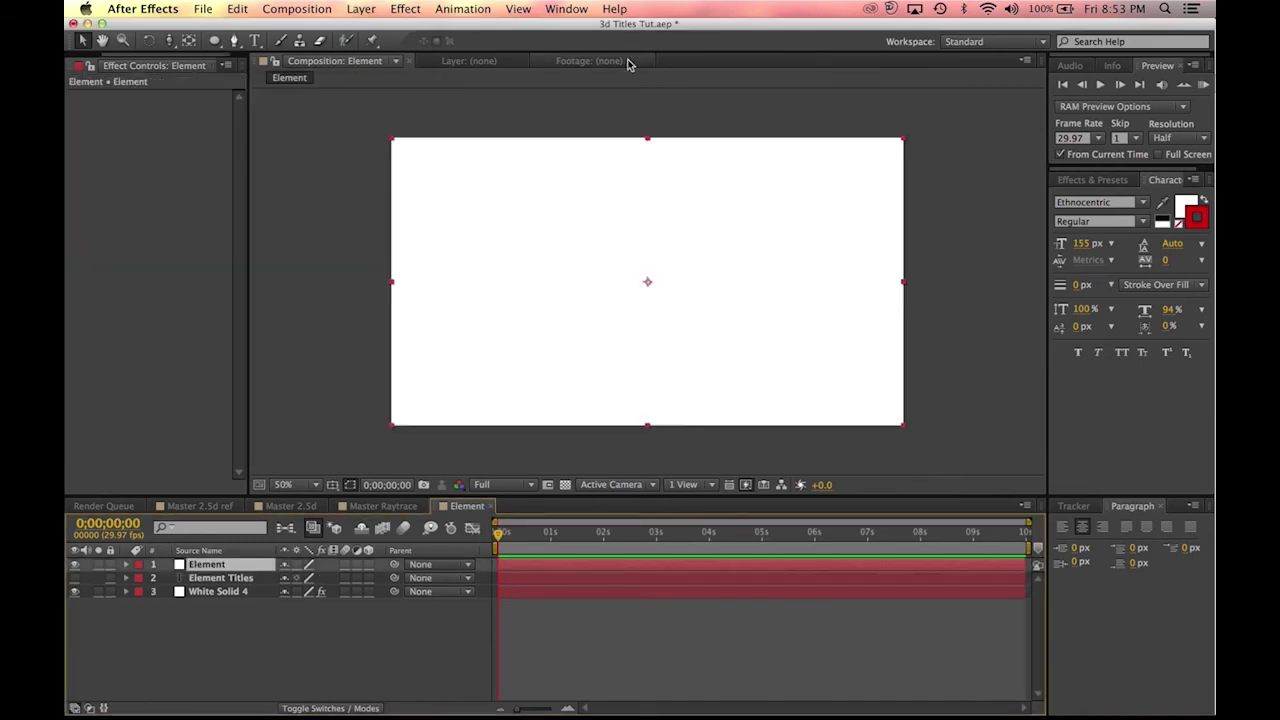
Step: Apply the Video Copilot Element effect to the Element solid
left_click(405, 9)
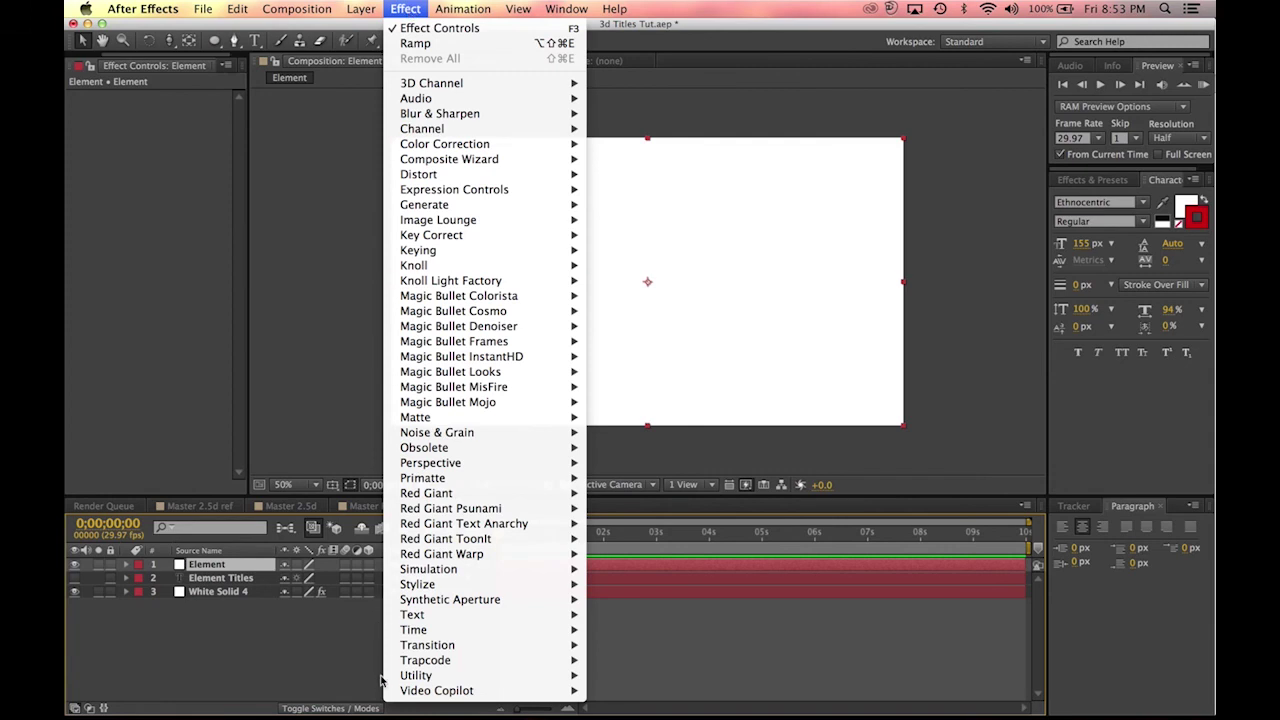
mouse_move(453, 701)
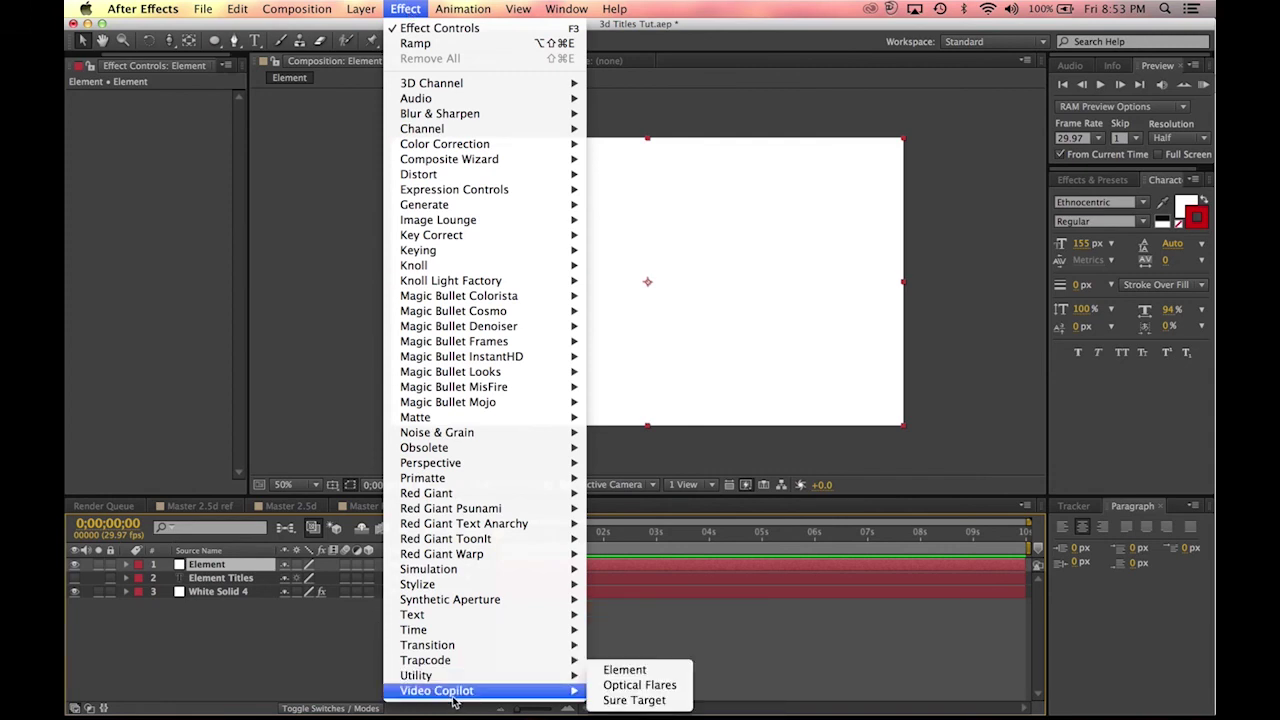
left_click(617, 684)
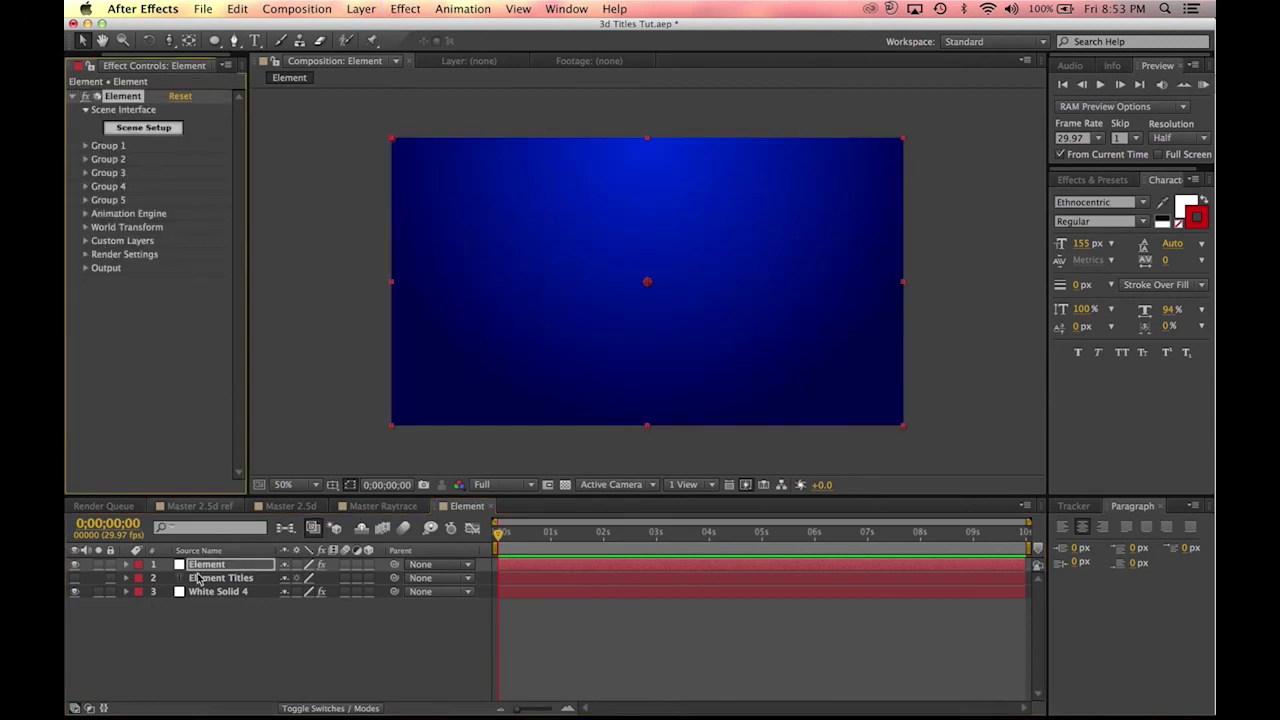
Step: Assign the Element Titles layer as the first path layer in the effect's Custom Text and Masks settings
left_click(86, 242)
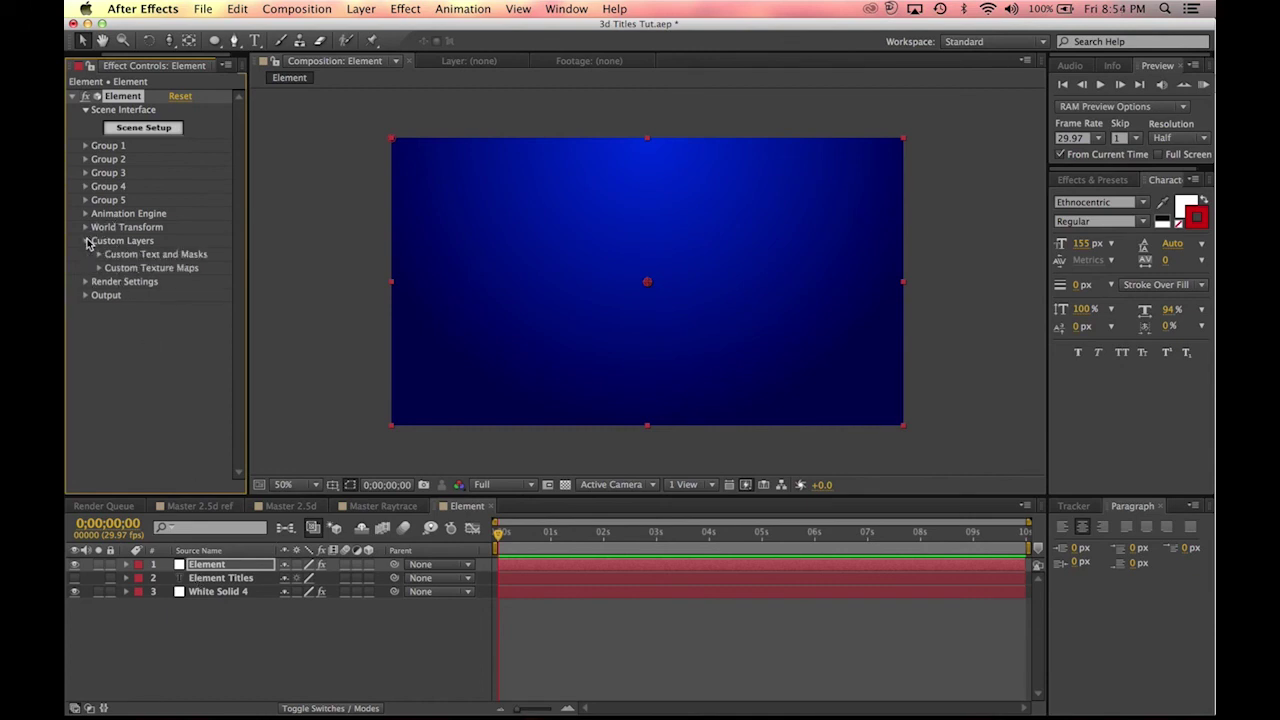
left_click(99, 256)
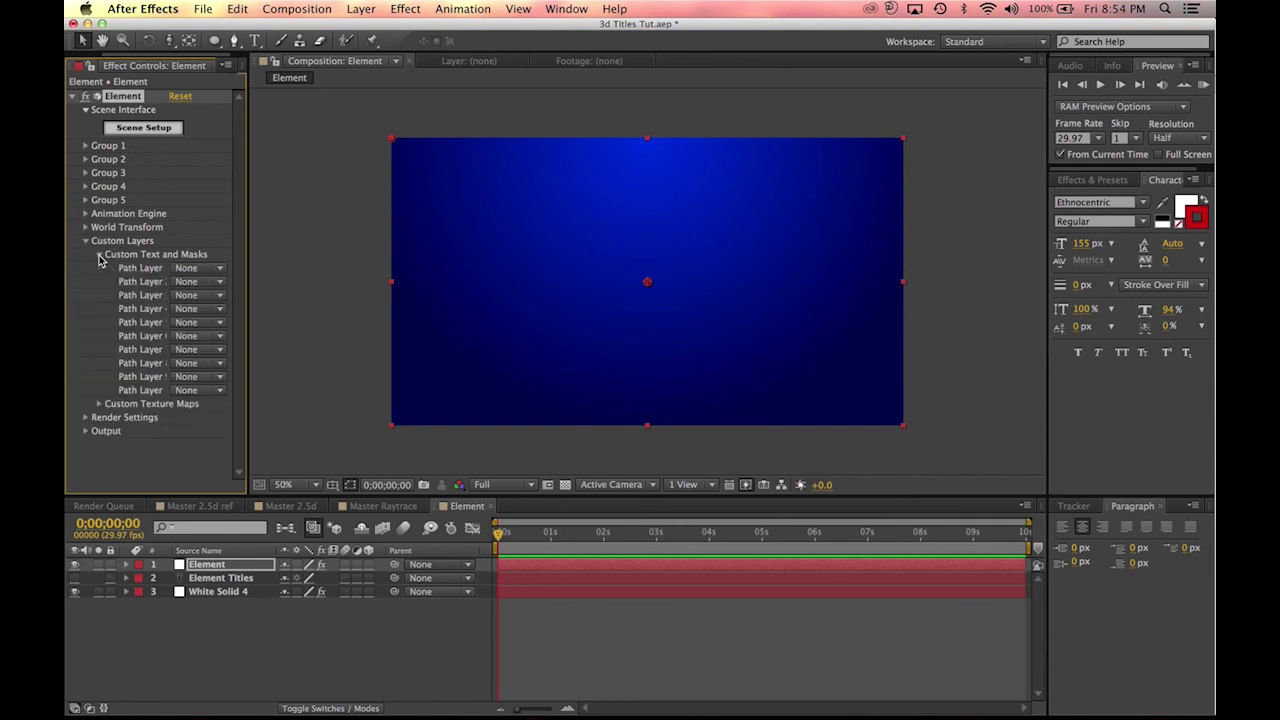
left_click(205, 269)
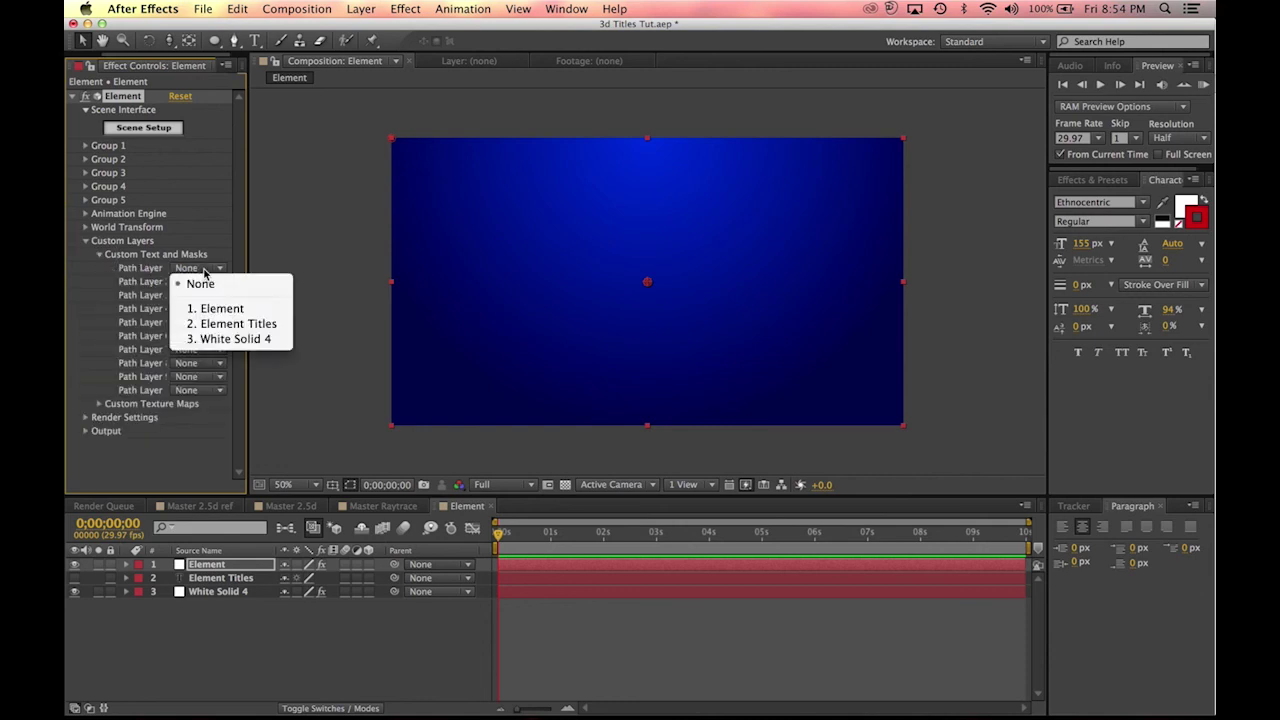
left_click(232, 328)
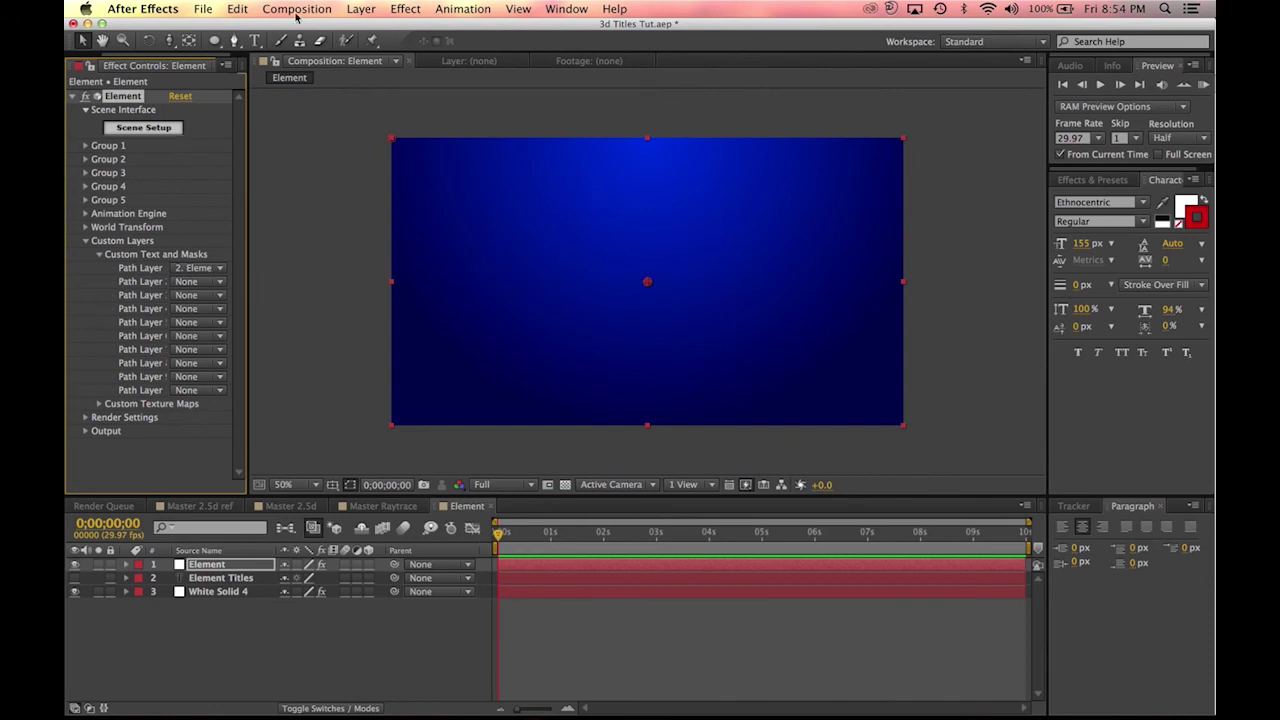
Step: Add a new camera layer to the Element composition
left_click(373, 8)
mouse_move(378, 27)
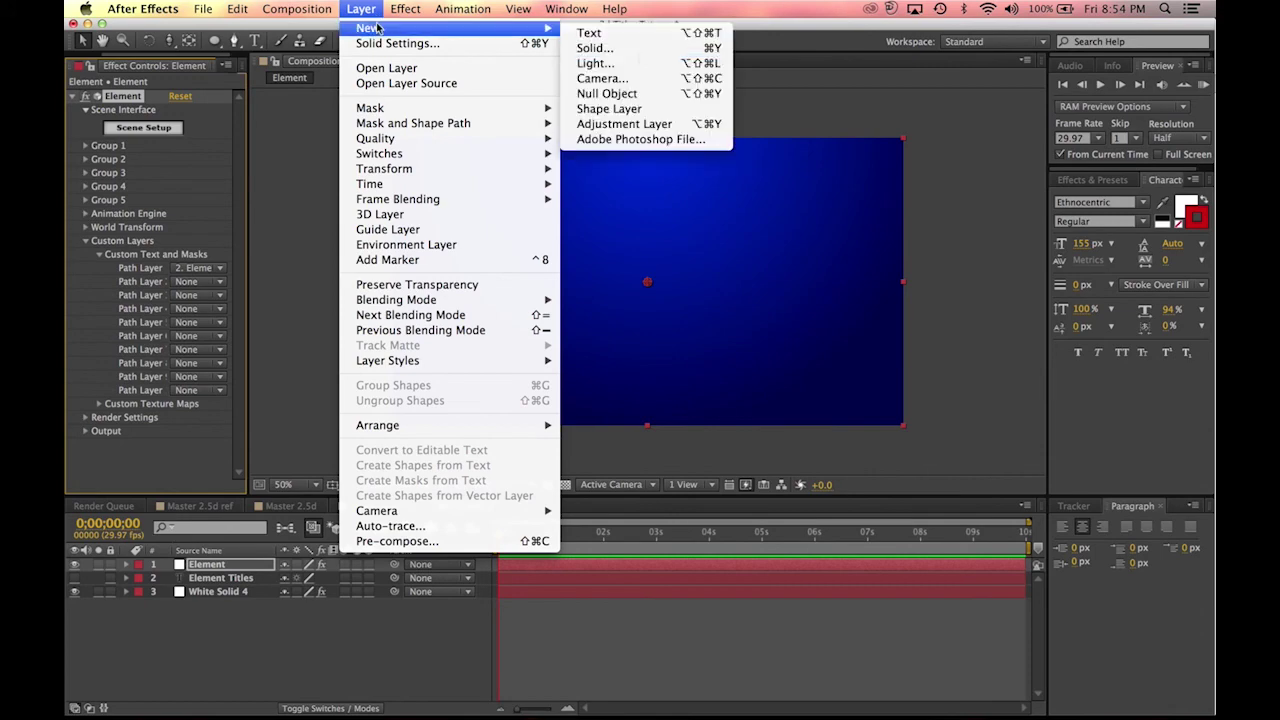
left_click(654, 80)
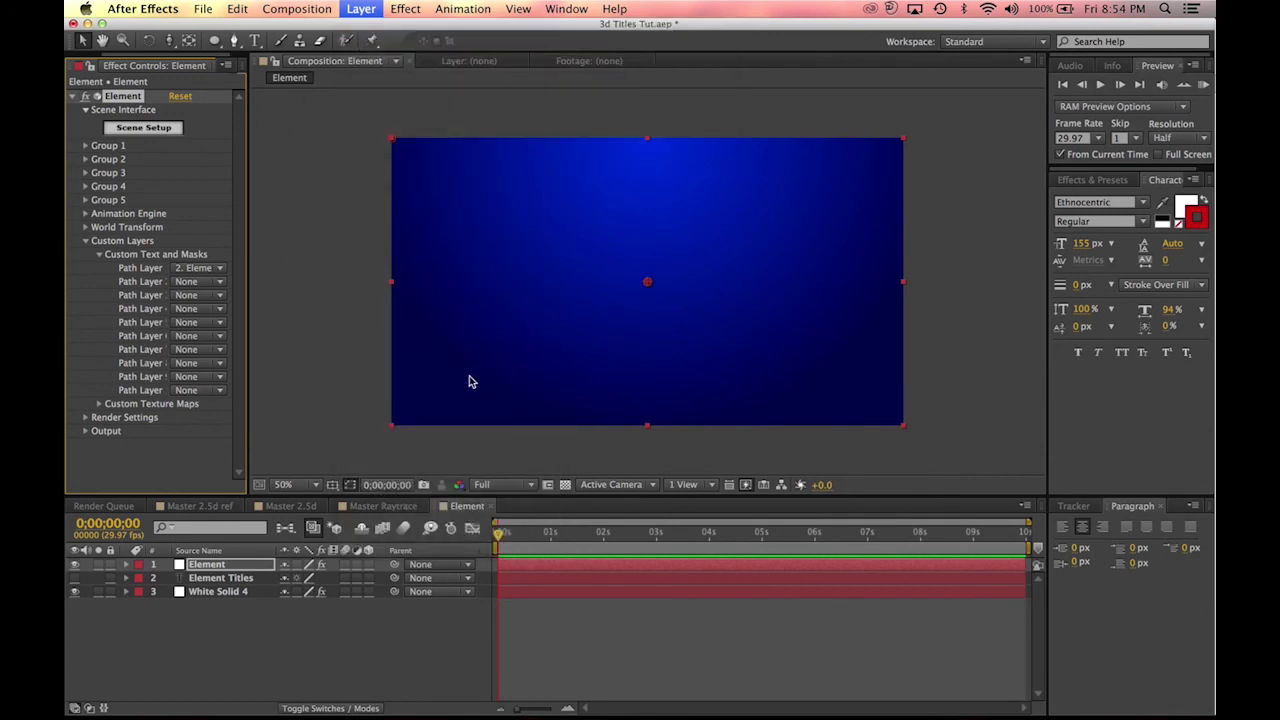
left_click(704, 511)
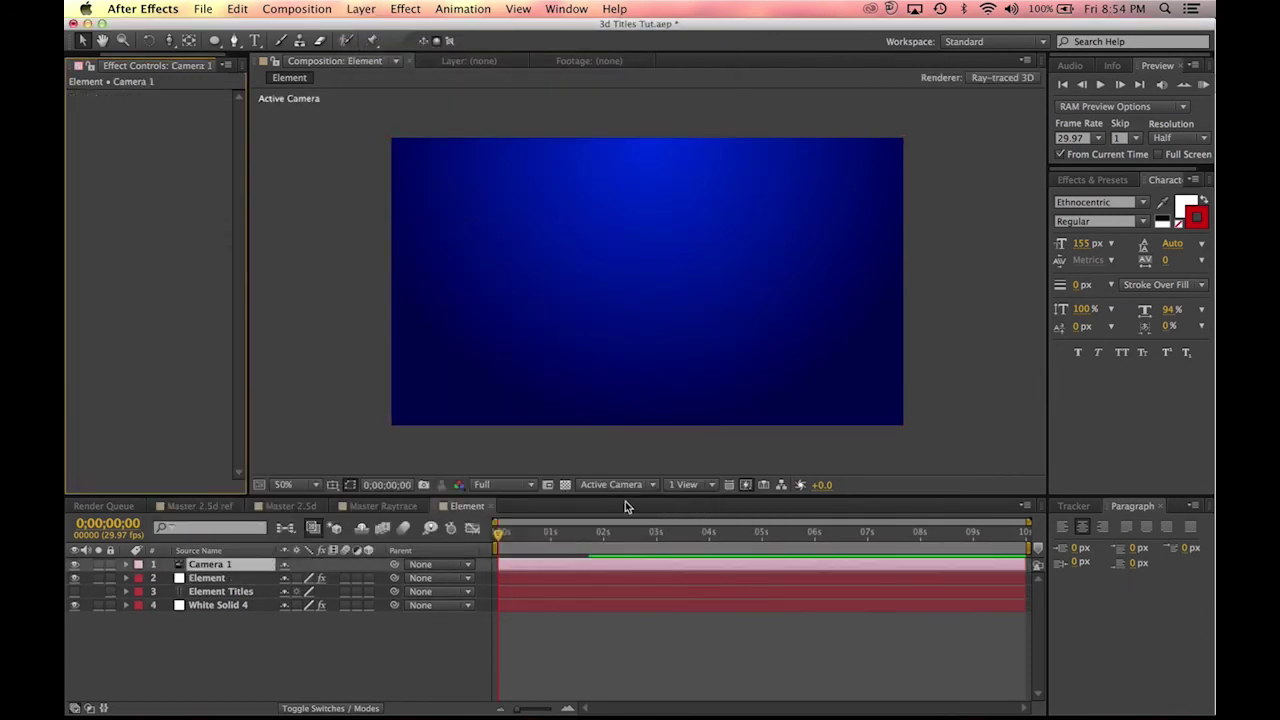
Step: Open the Scene Setup of the Element effect on the Element layer and extrude the assigned text path into a 3D model
left_click(200, 580)
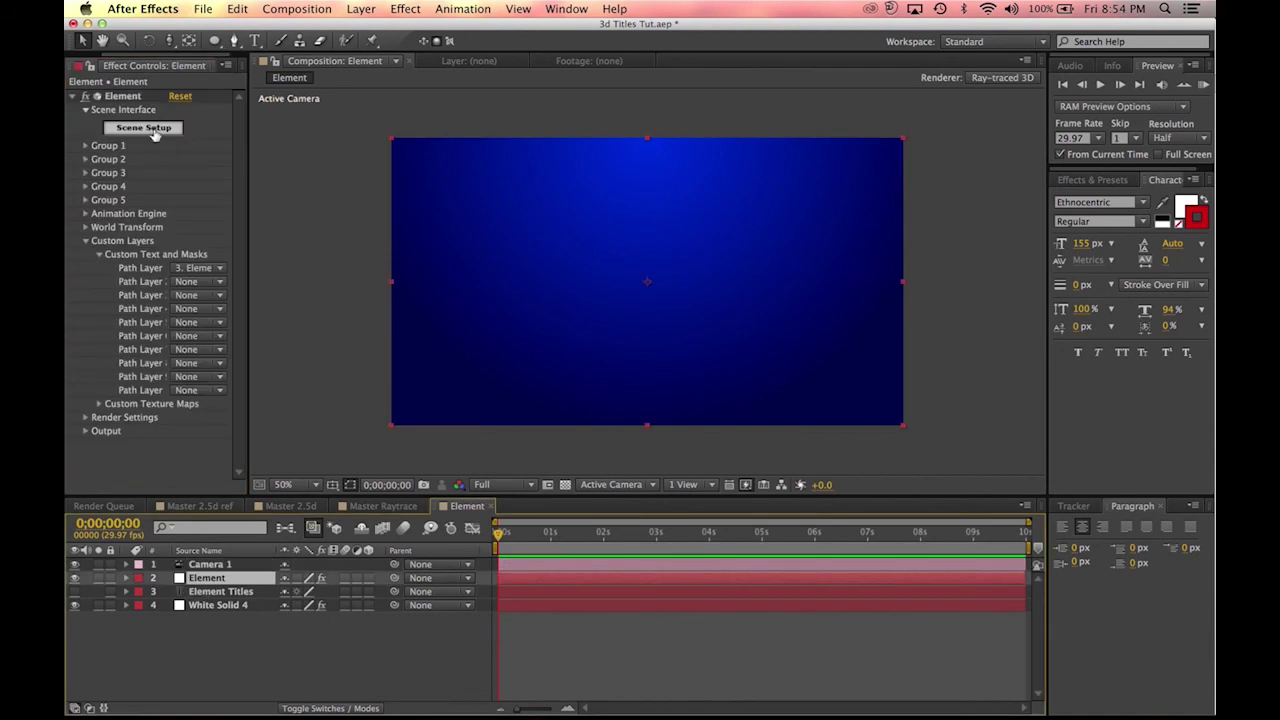
left_click(155, 134)
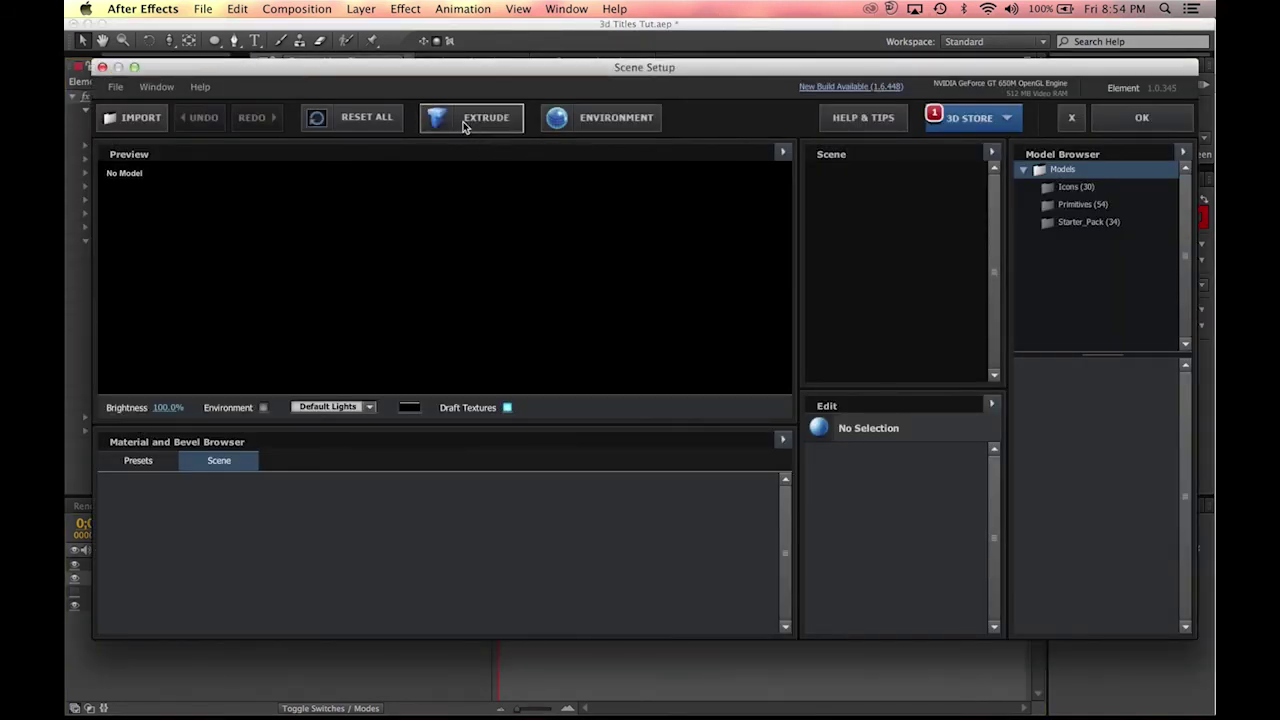
left_click(463, 126)
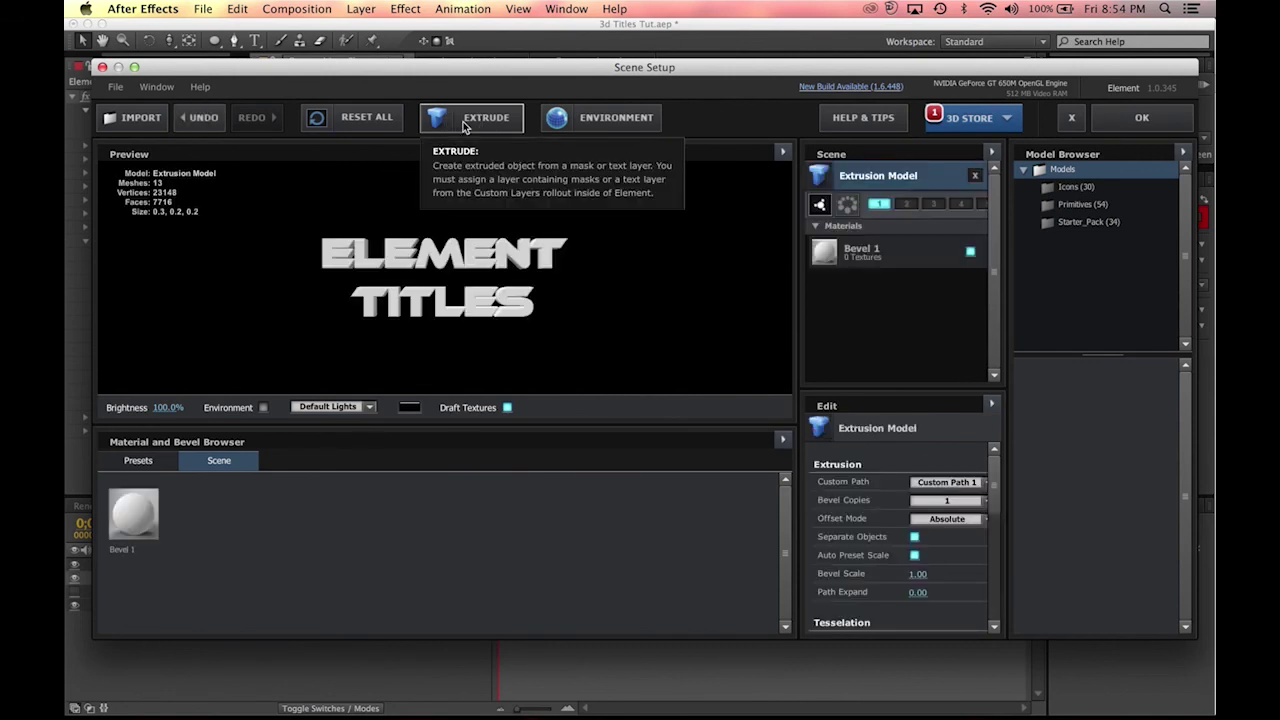
Step: Examine the extruded title model in the preview from several angles and distances
left_click_drag(585, 324, 518, 248)
scroll(518, 248, "up", 5)
scroll(518, 253, "down", 5)
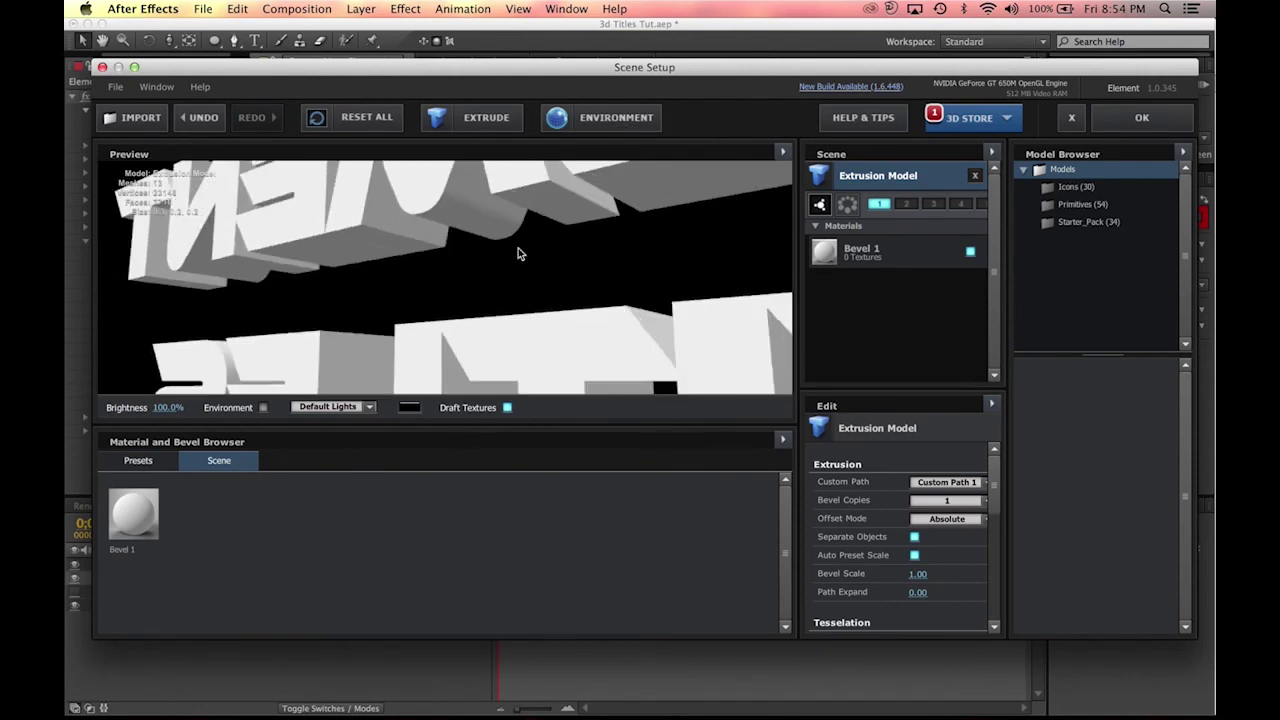
left_click_drag(518, 253, 480, 328)
scroll(480, 326, "up", 3)
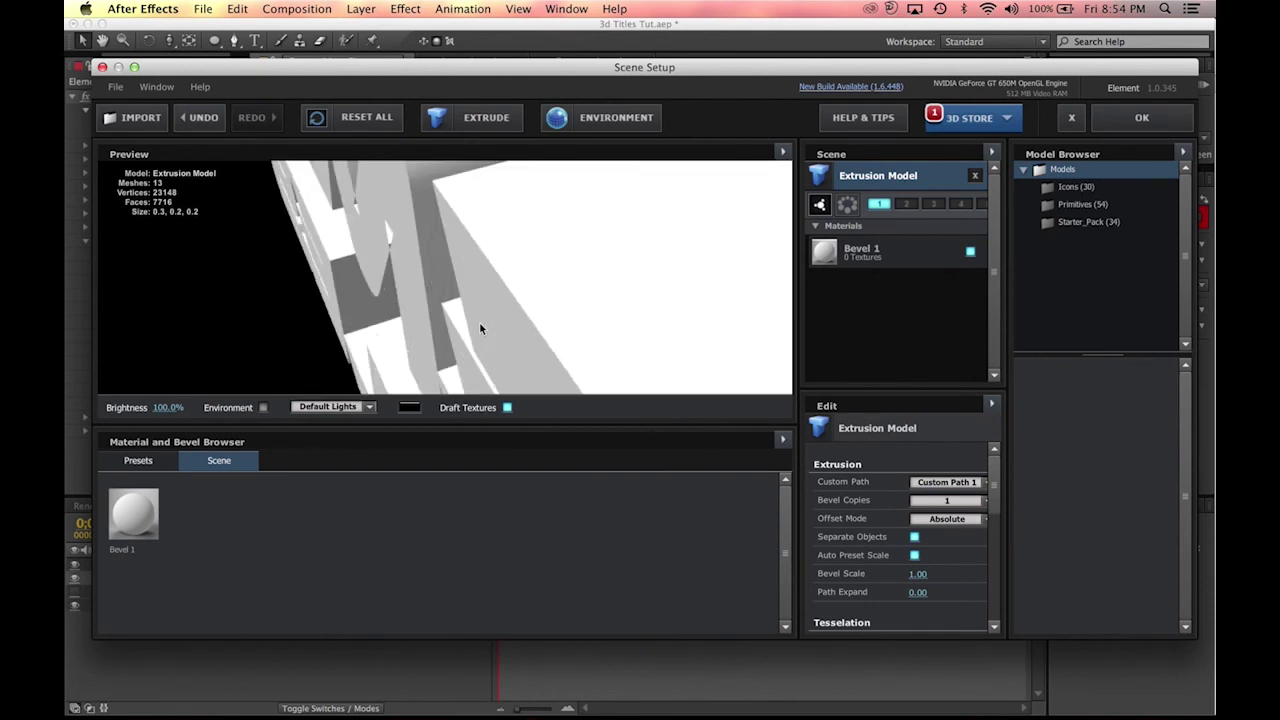
scroll(480, 326, "down", 6)
scroll(480, 326, "up", 2)
scroll(480, 327, "up", 5)
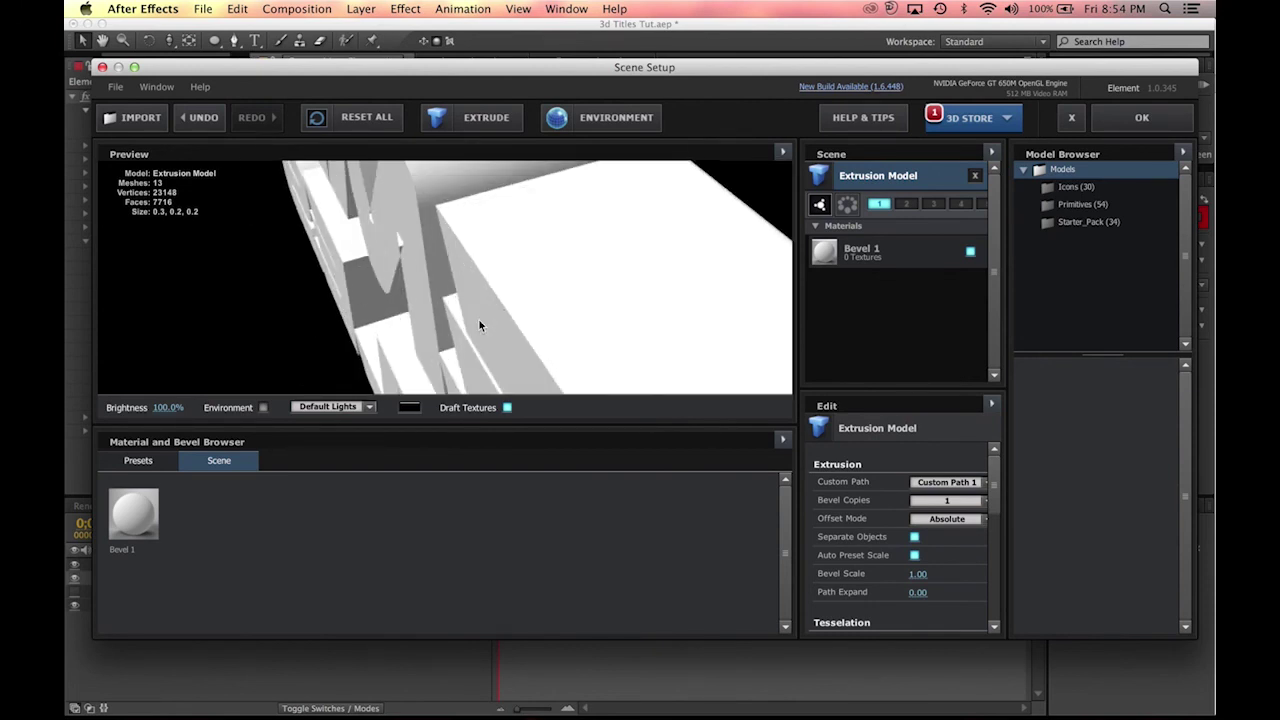
left_click_drag(520, 240, 652, 153)
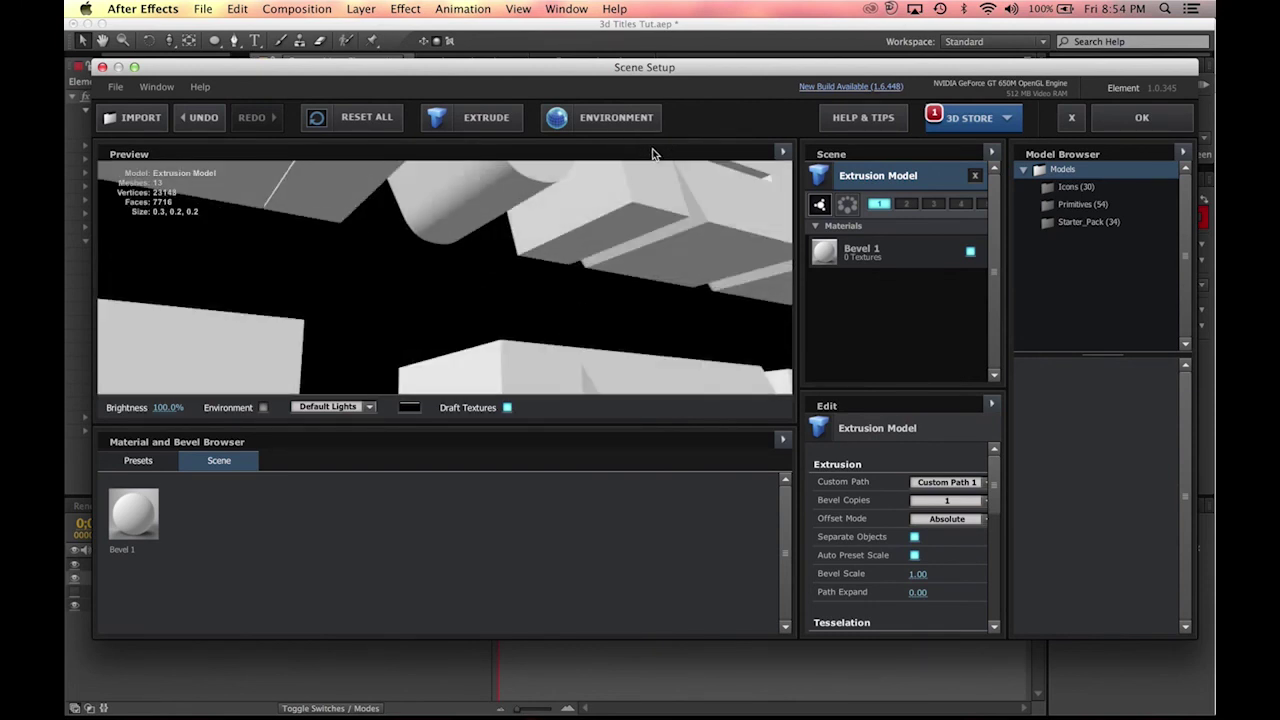
left_click_drag(602, 288, 626, 318)
scroll(626, 318, "down", 10)
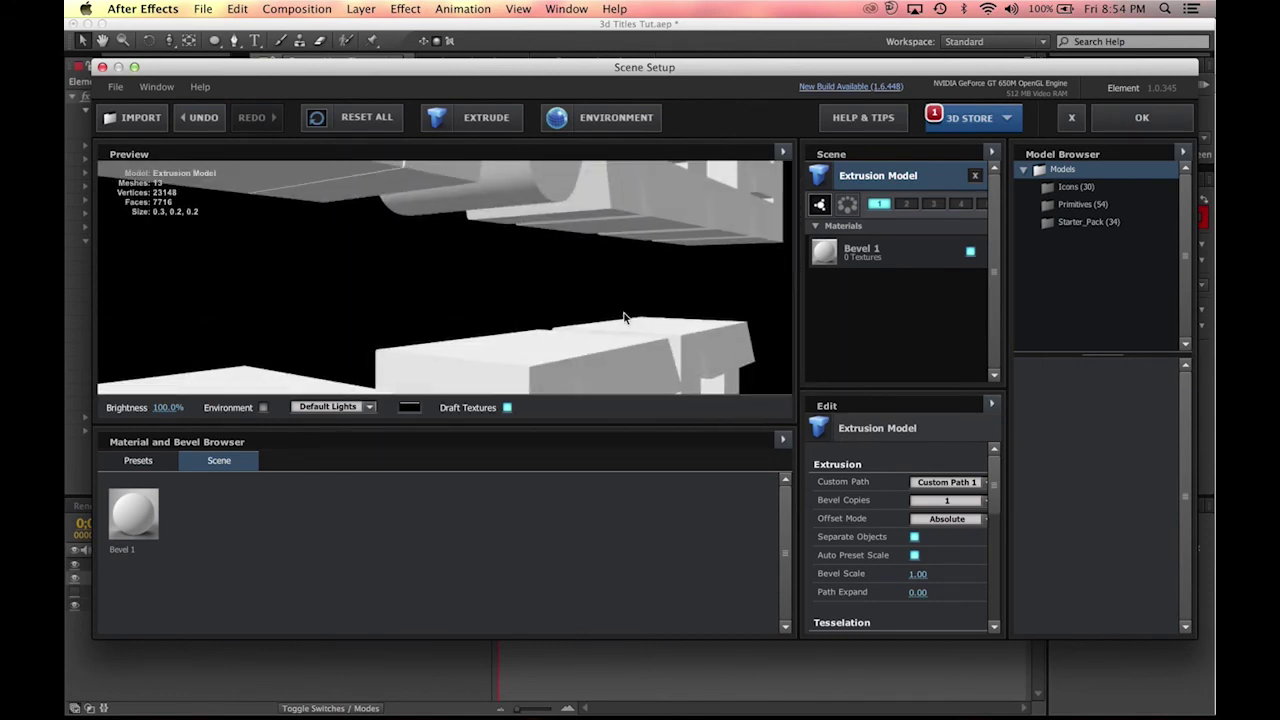
scroll(424, 283, "up", 8)
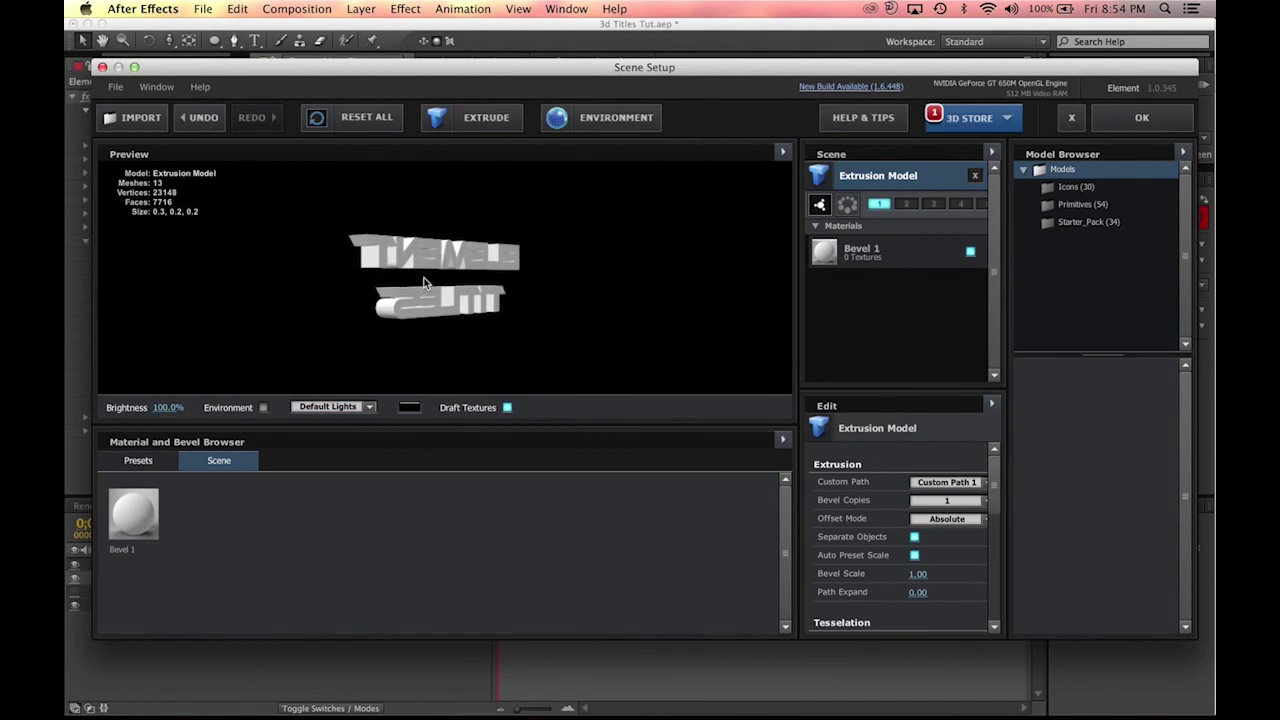
left_click_drag(440, 282, 790, 210)
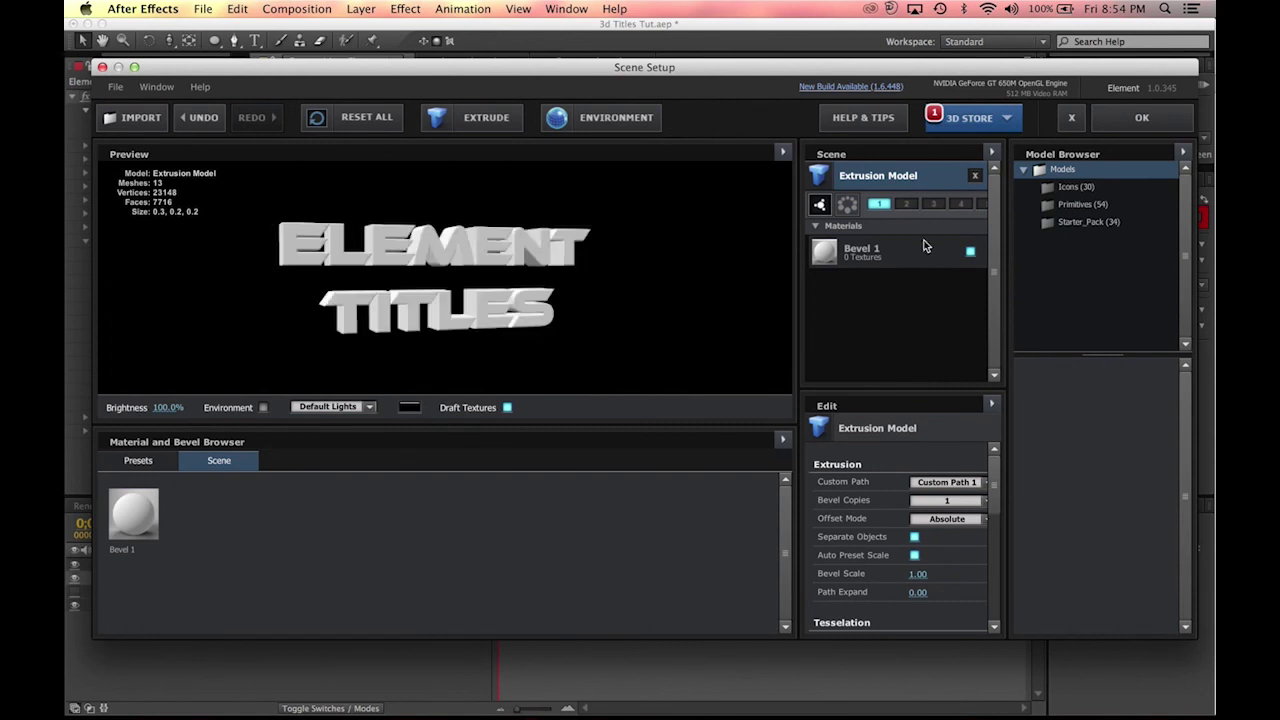
Step: Apply the metal_grunge_painted_09 material from the Pro_Shaders Metal presets to the extrusion model's Bevel 1 material
left_click(134, 460)
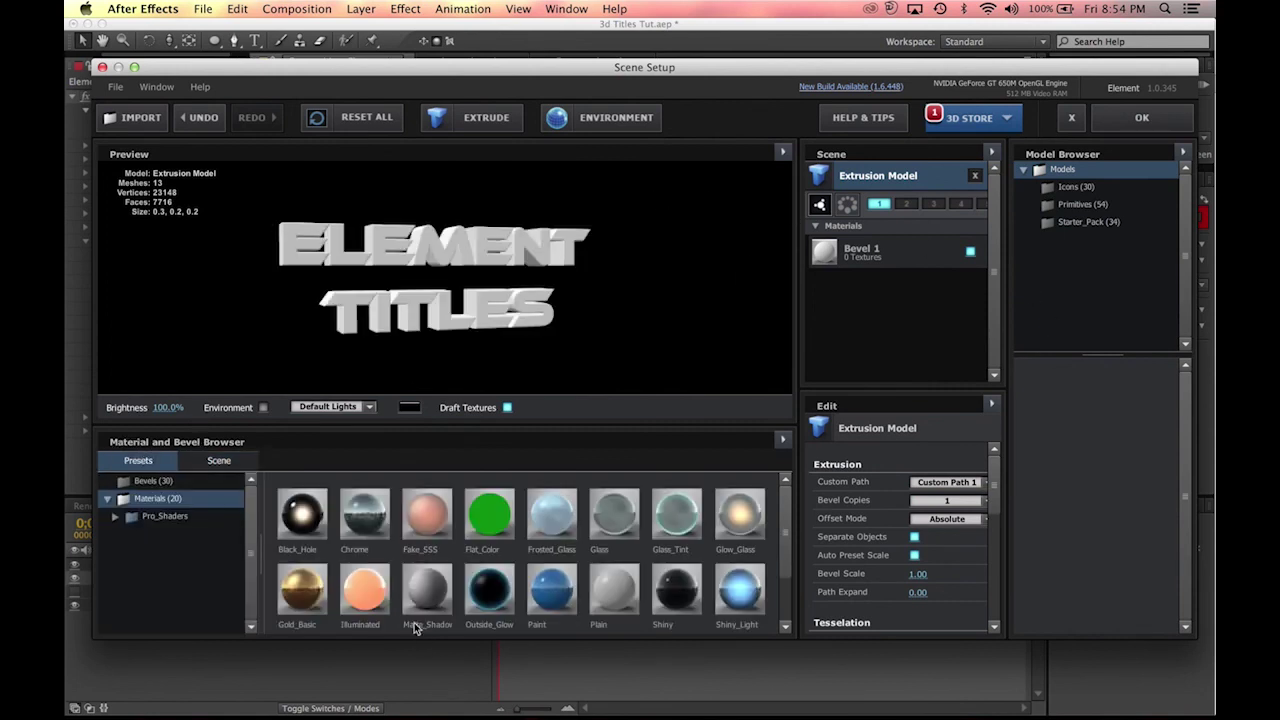
left_click(164, 516)
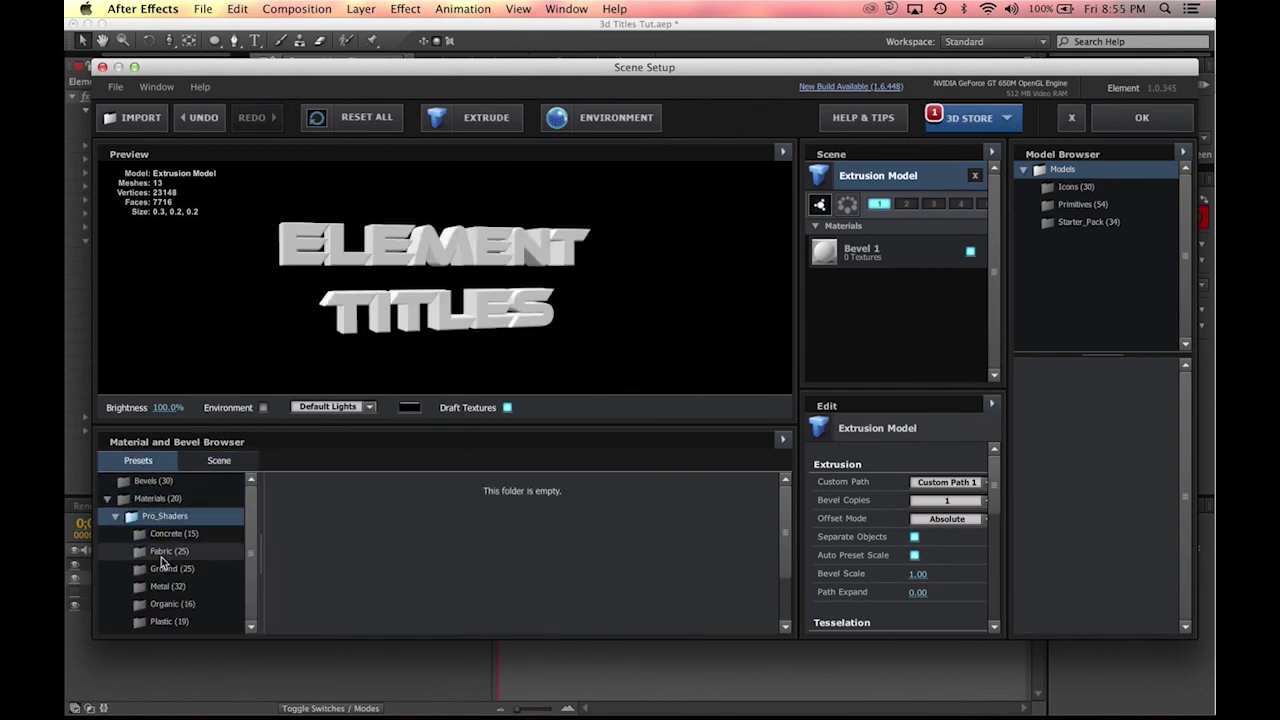
left_click(168, 550)
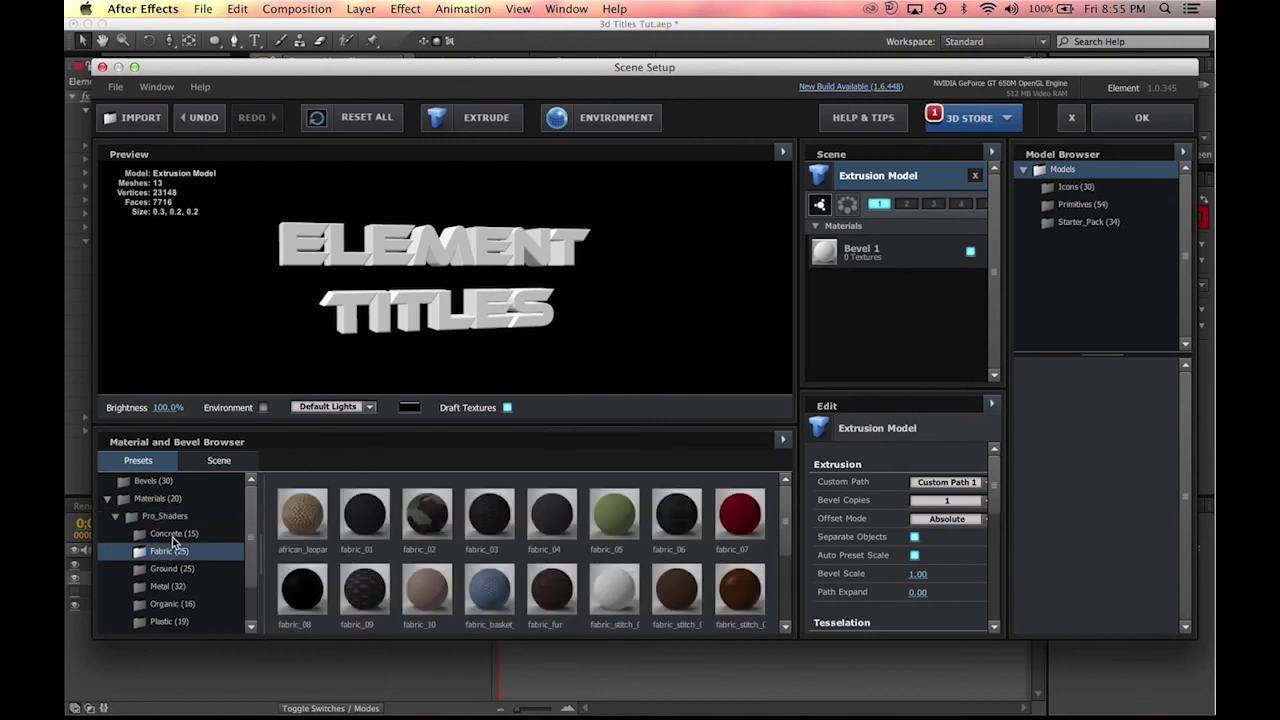
left_click(113, 515)
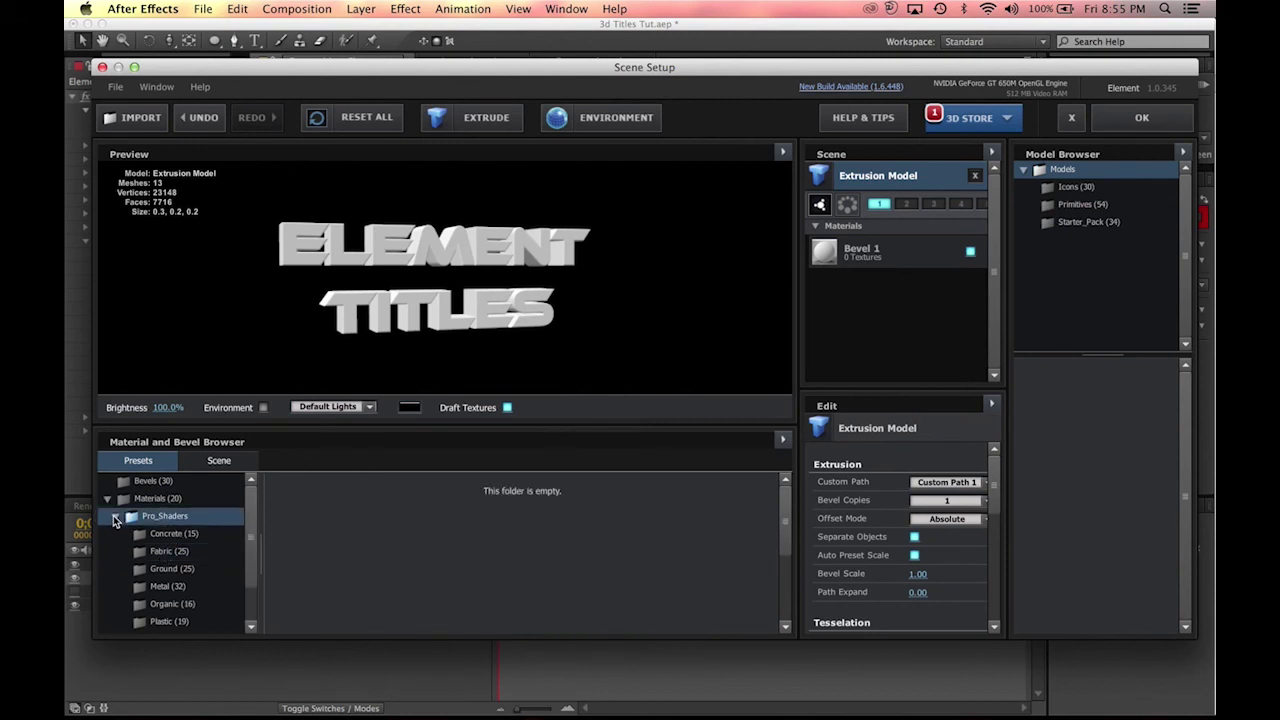
left_click(113, 515)
left_click(113, 516)
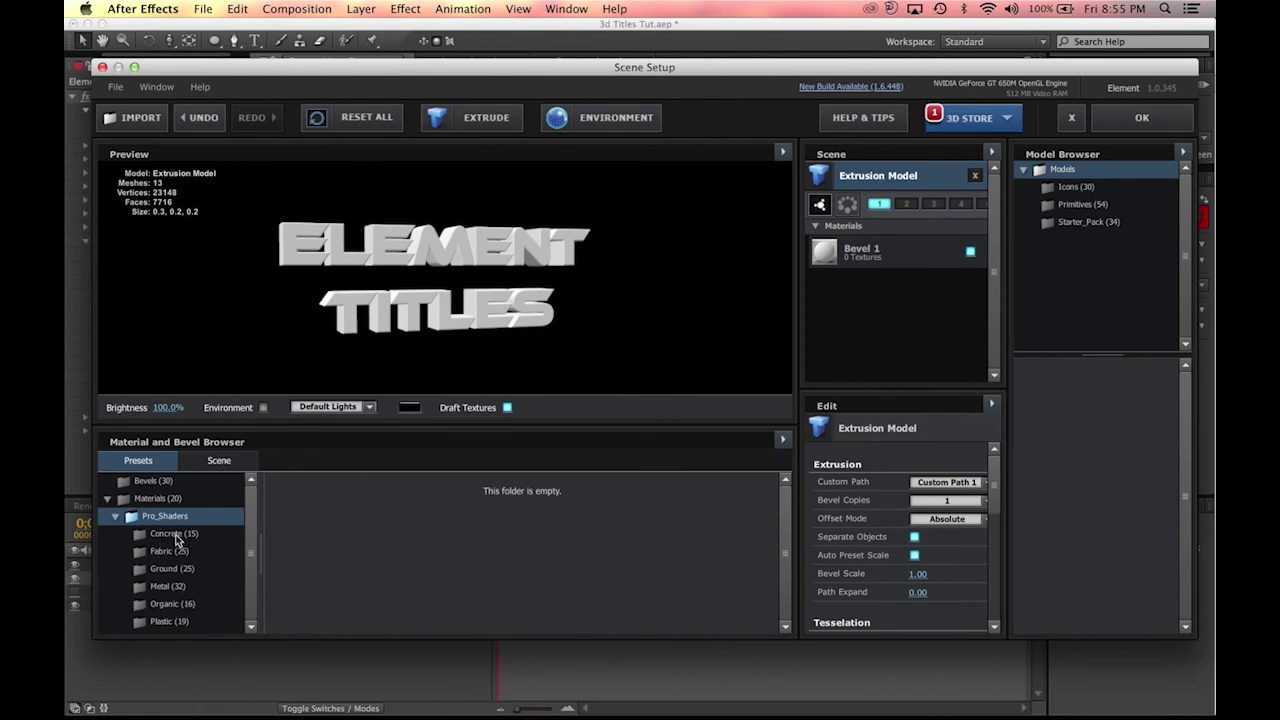
left_click(176, 537)
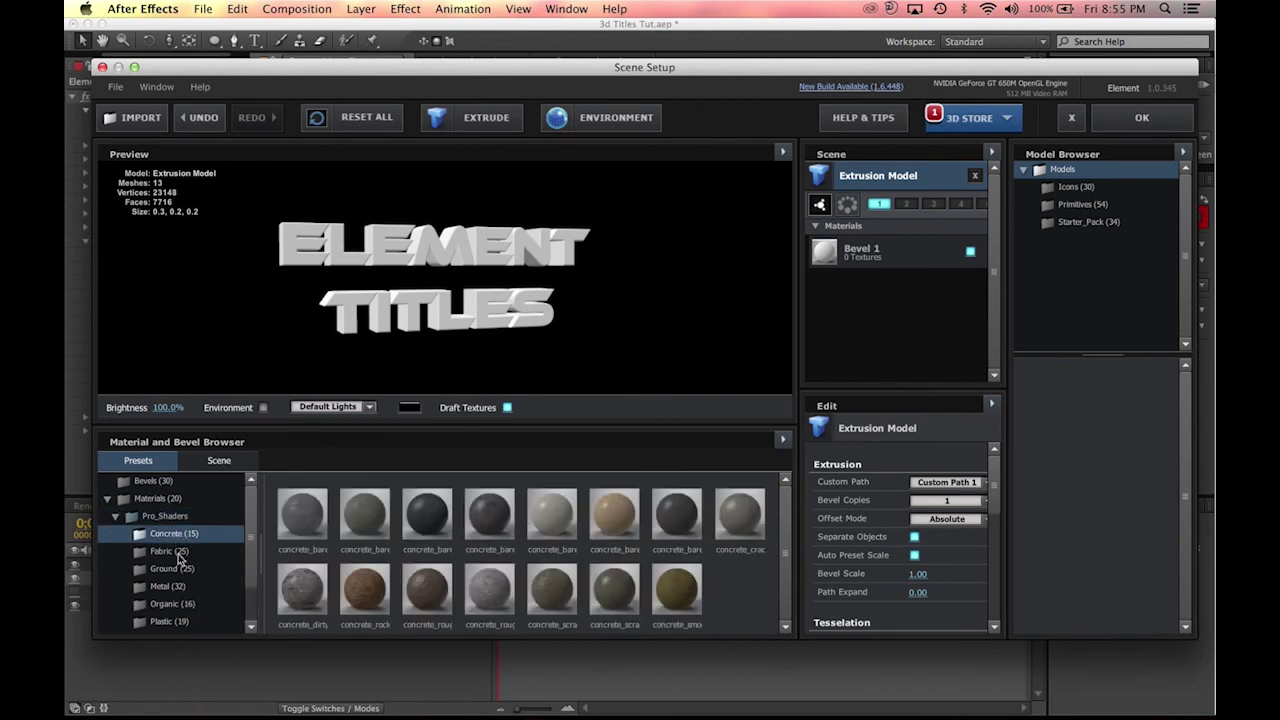
left_click_drag(250, 510, 248, 575)
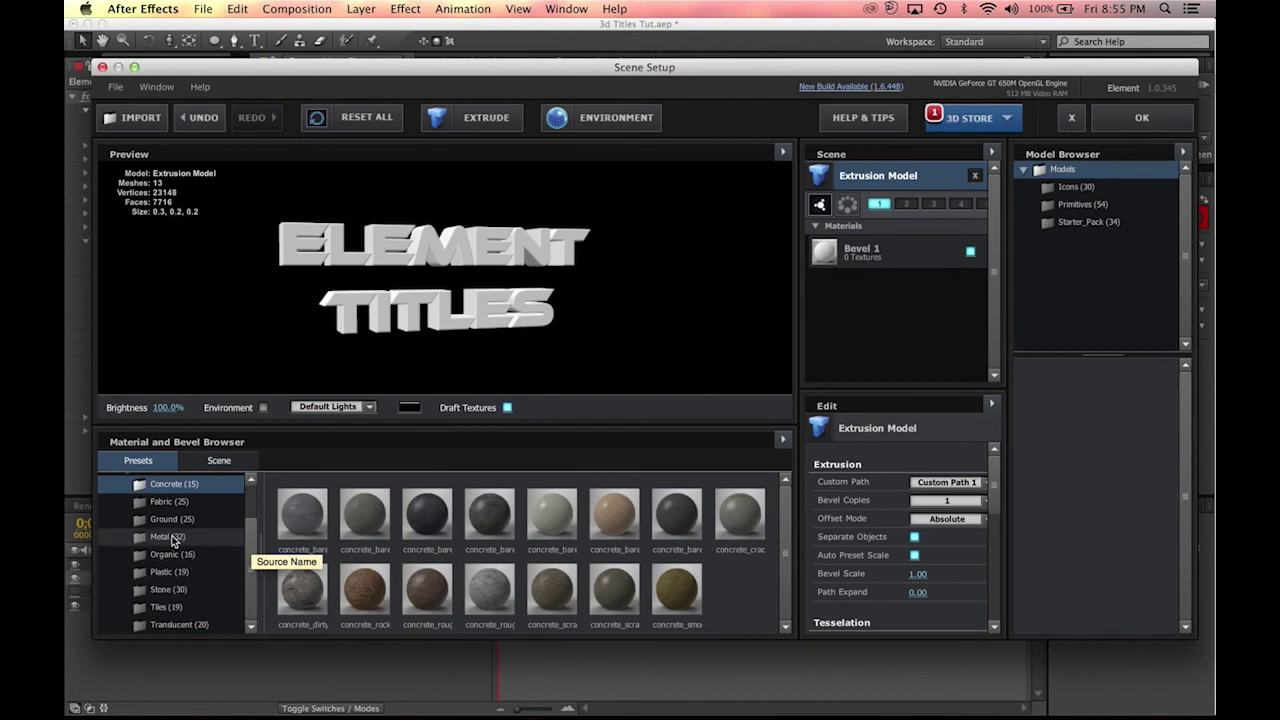
scroll(786, 517, "down", 1)
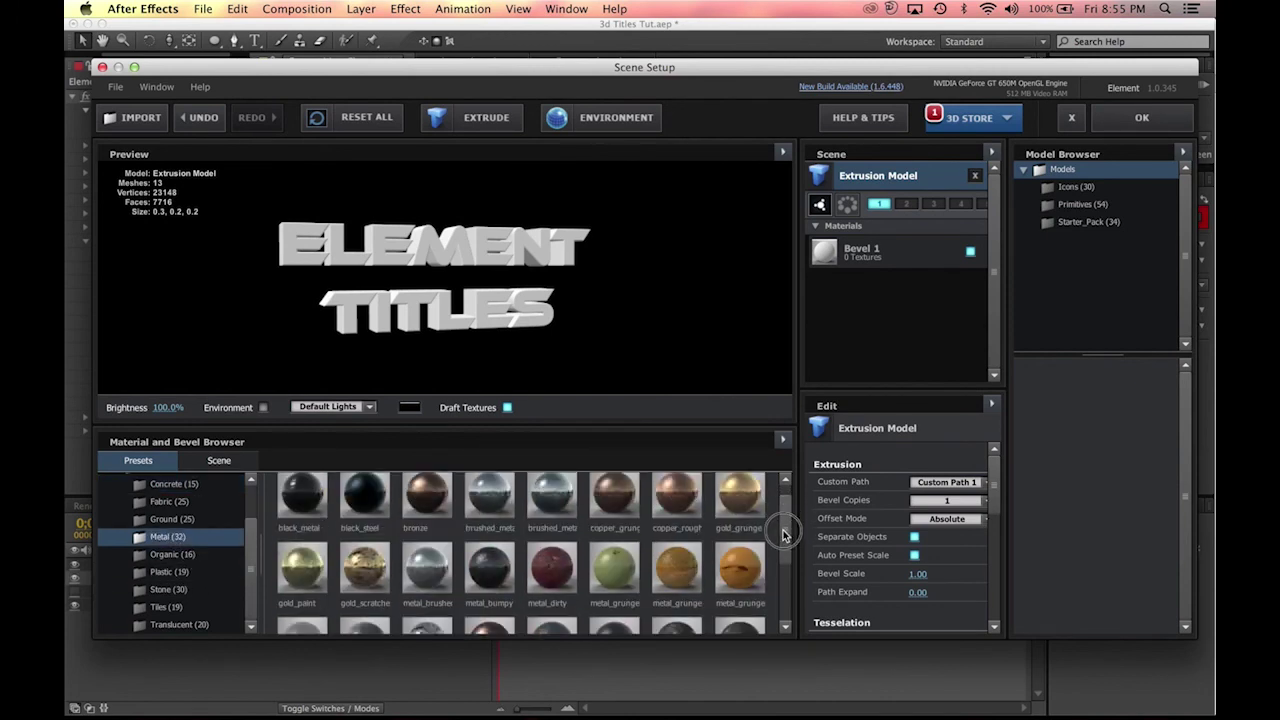
left_click_drag(784, 535, 784, 564)
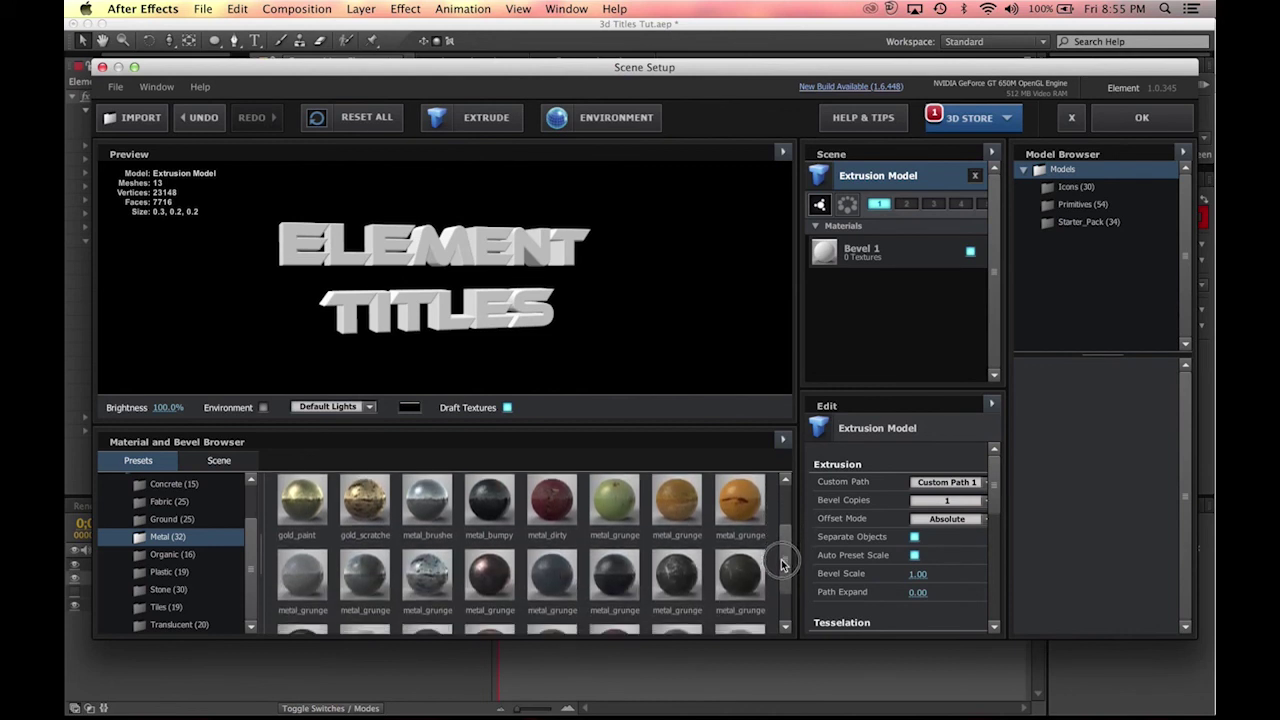
left_click_drag(586, 519, 862, 264)
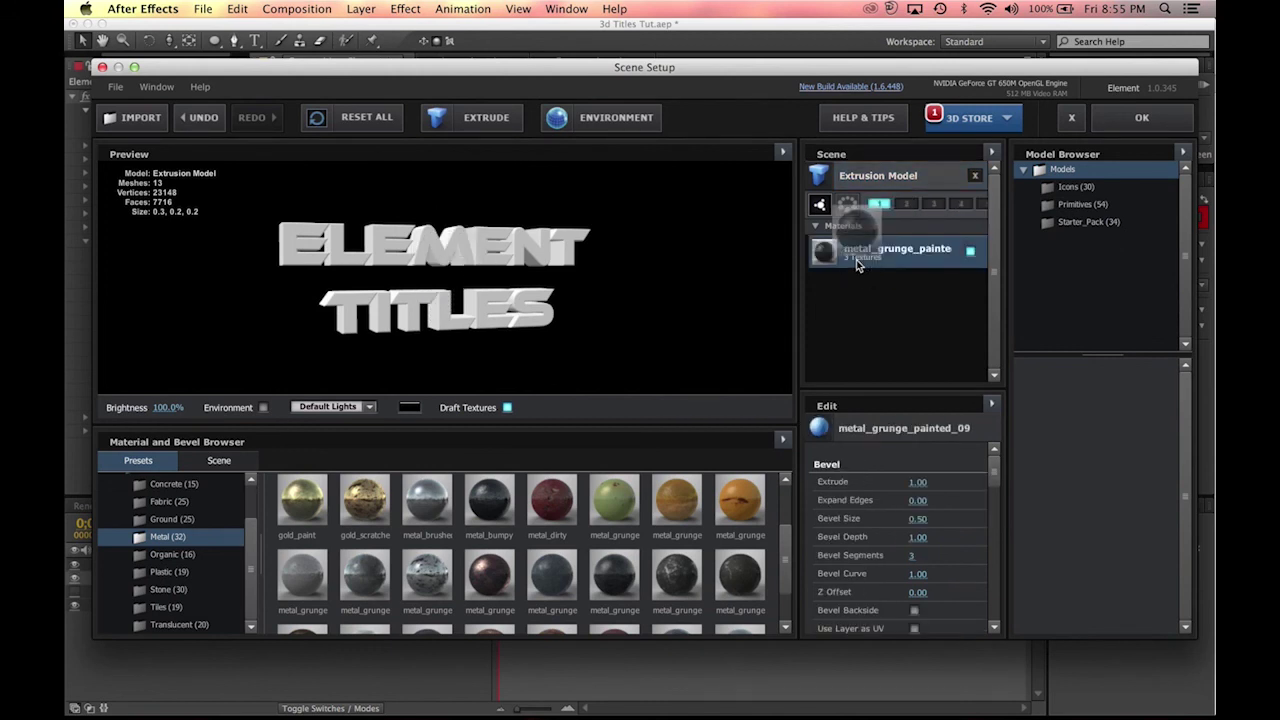
Step: Set the scene's environment texture to Garage_blurred
left_click_drag(390, 305, 476, 298)
scroll(465, 300, "up", 3)
left_click_drag(568, 258, 545, 250)
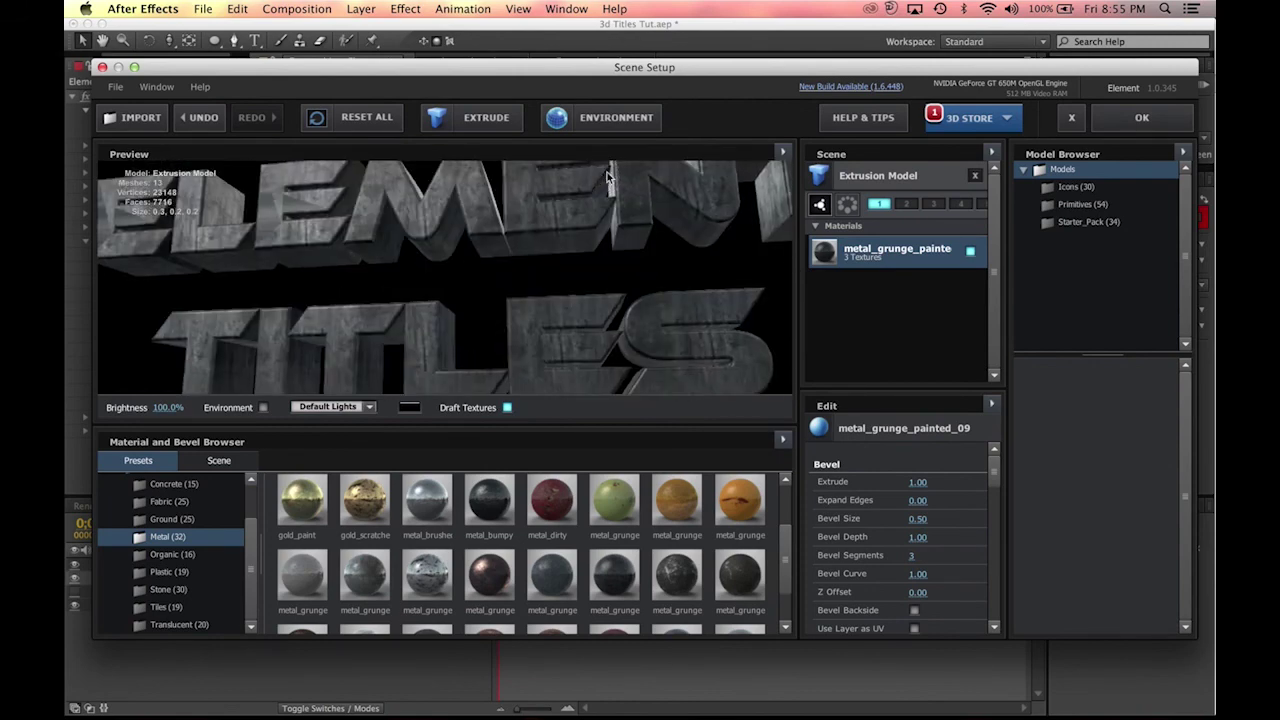
left_click(600, 117)
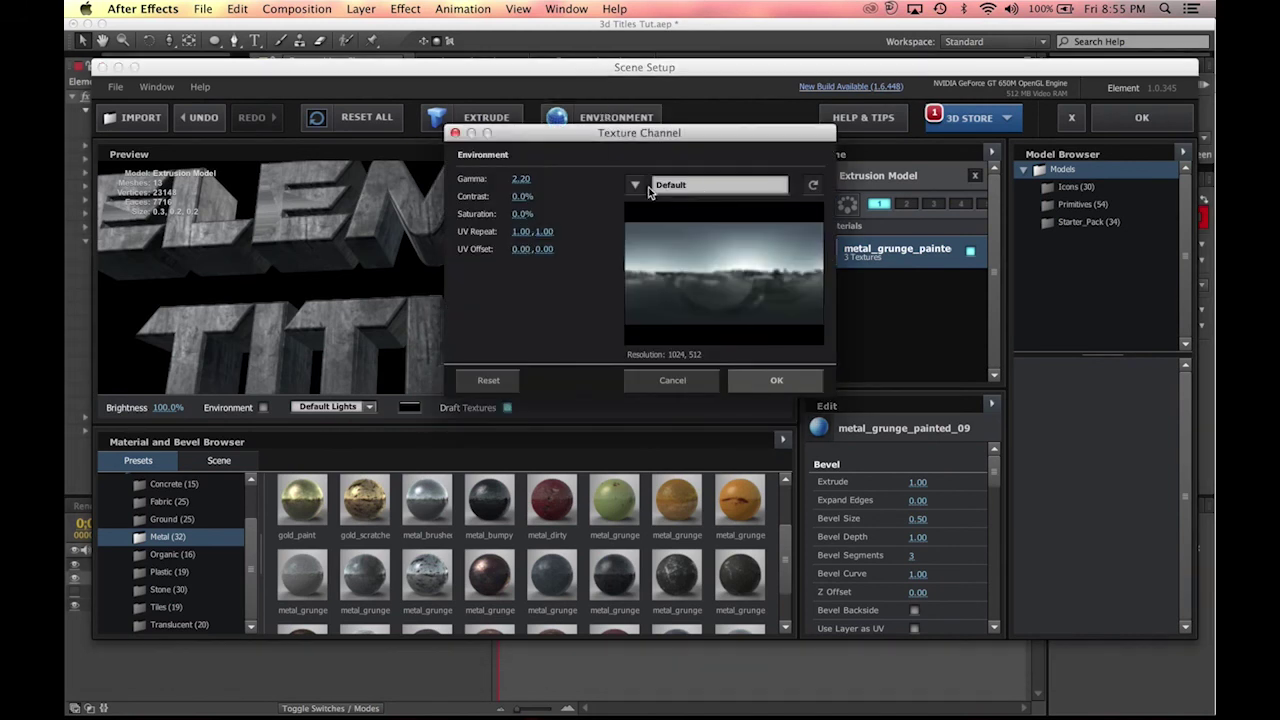
left_click(632, 184)
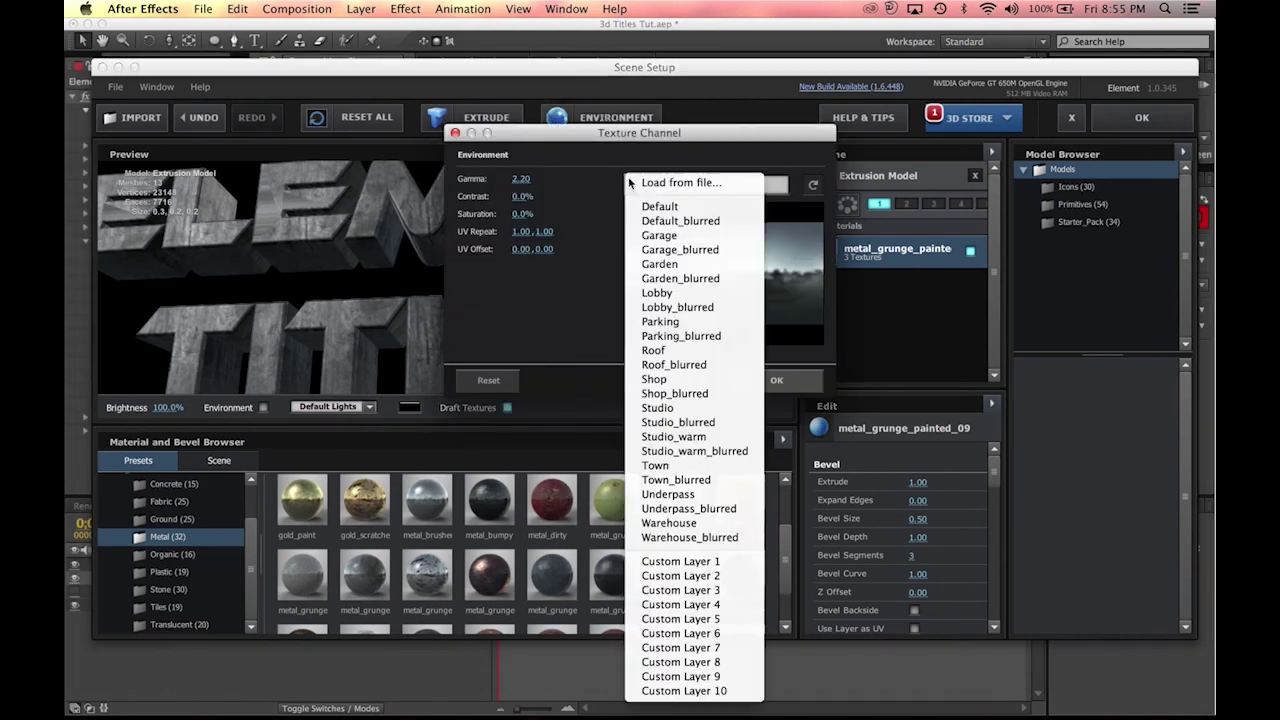
left_click(695, 476)
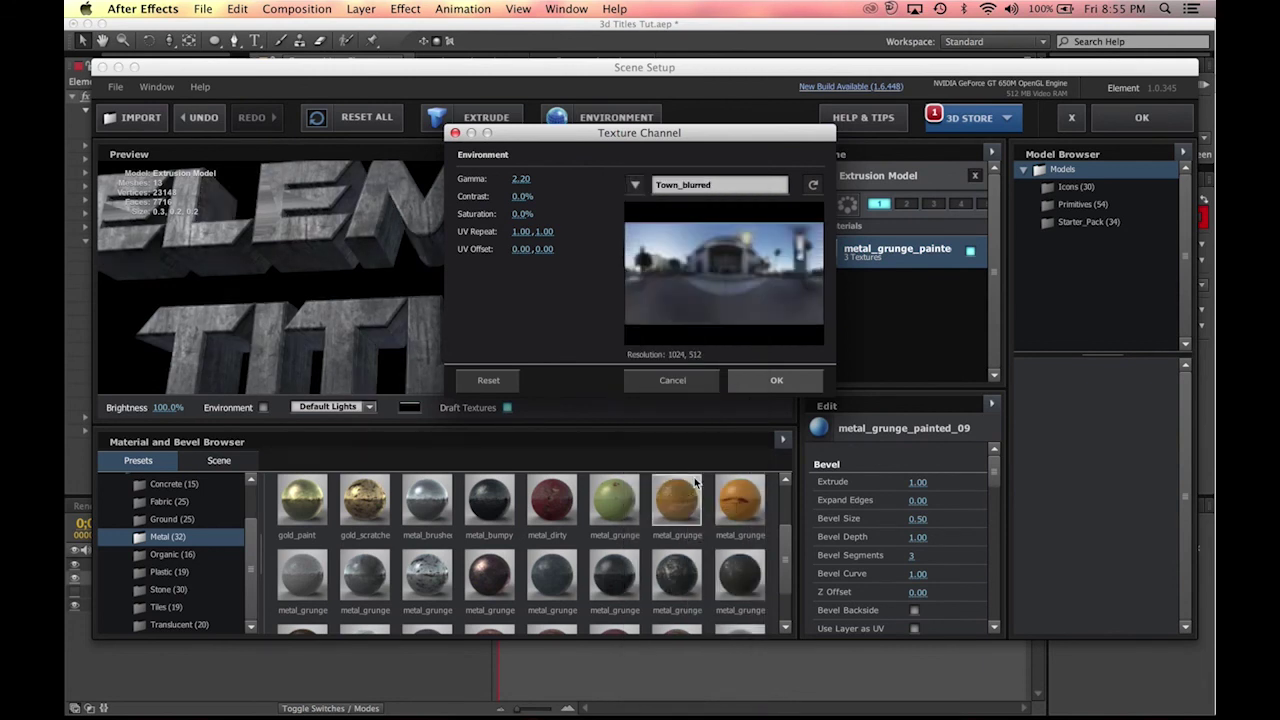
left_click(634, 186)
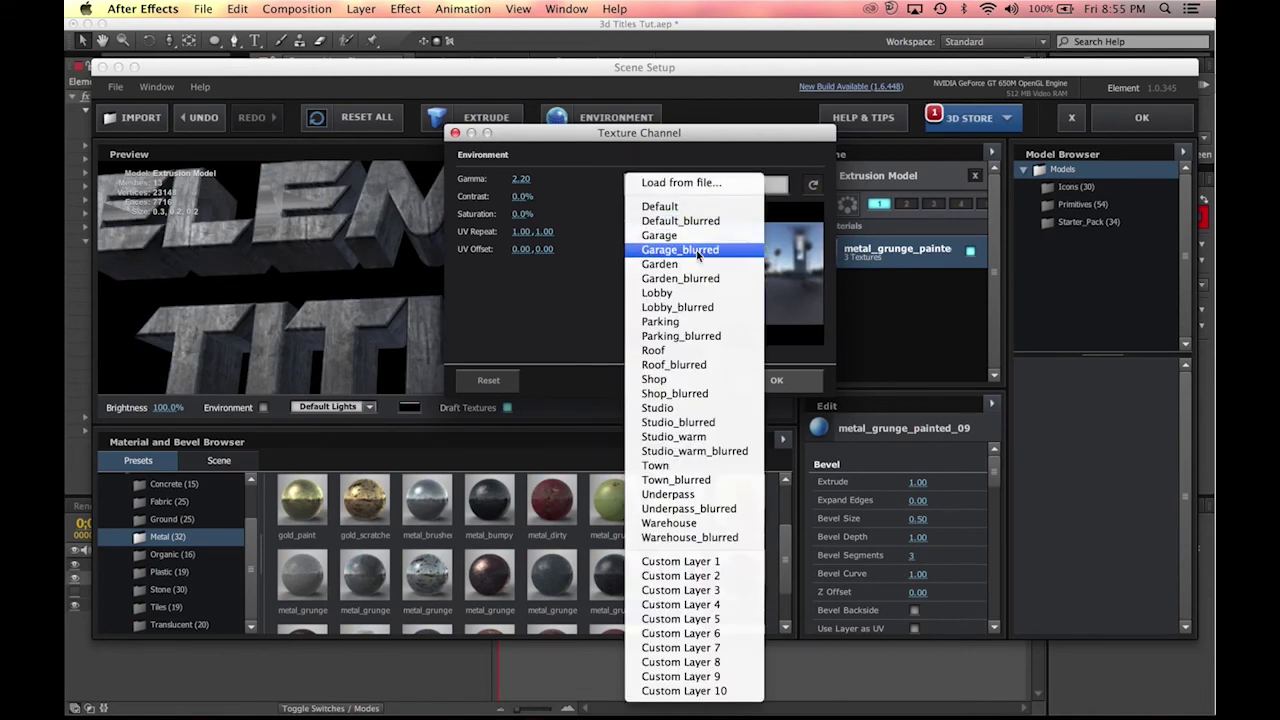
left_click(696, 250)
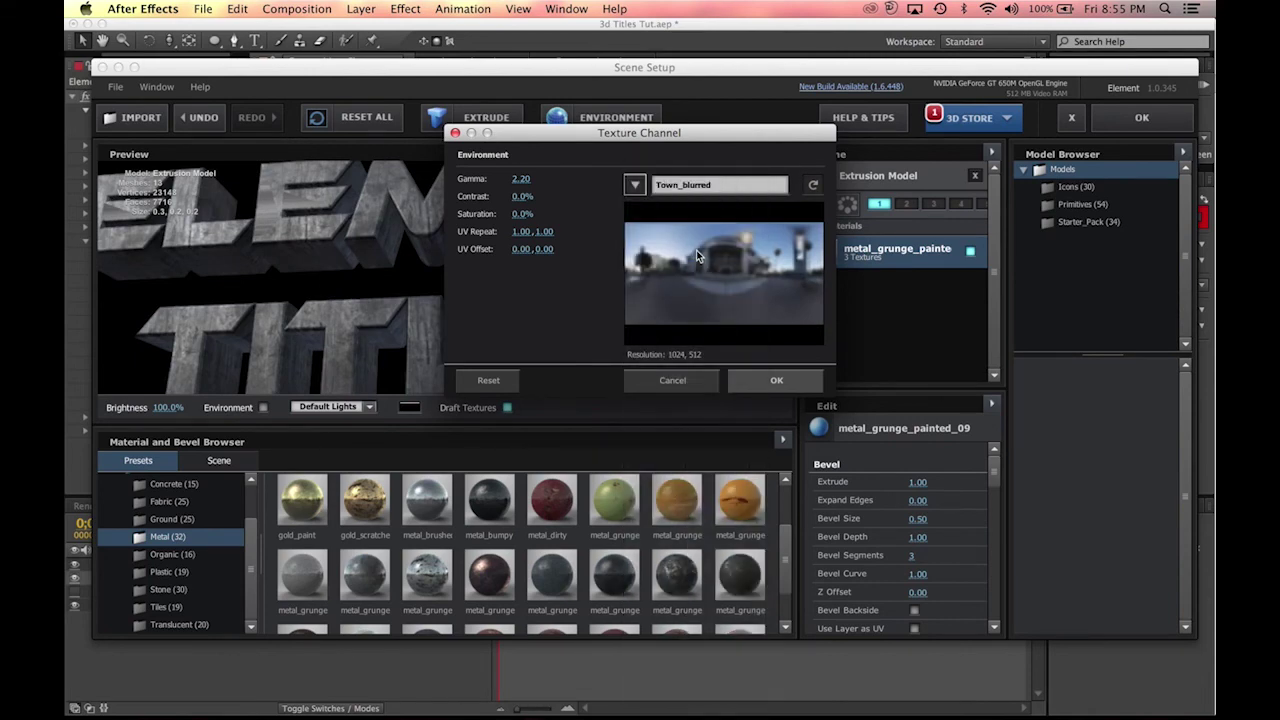
left_click(770, 380)
Step: Temporarily show the environment behind the title and examine the model's reflections from several angles, with the background hidden again at the end
left_click_drag(430, 270, 313, 373)
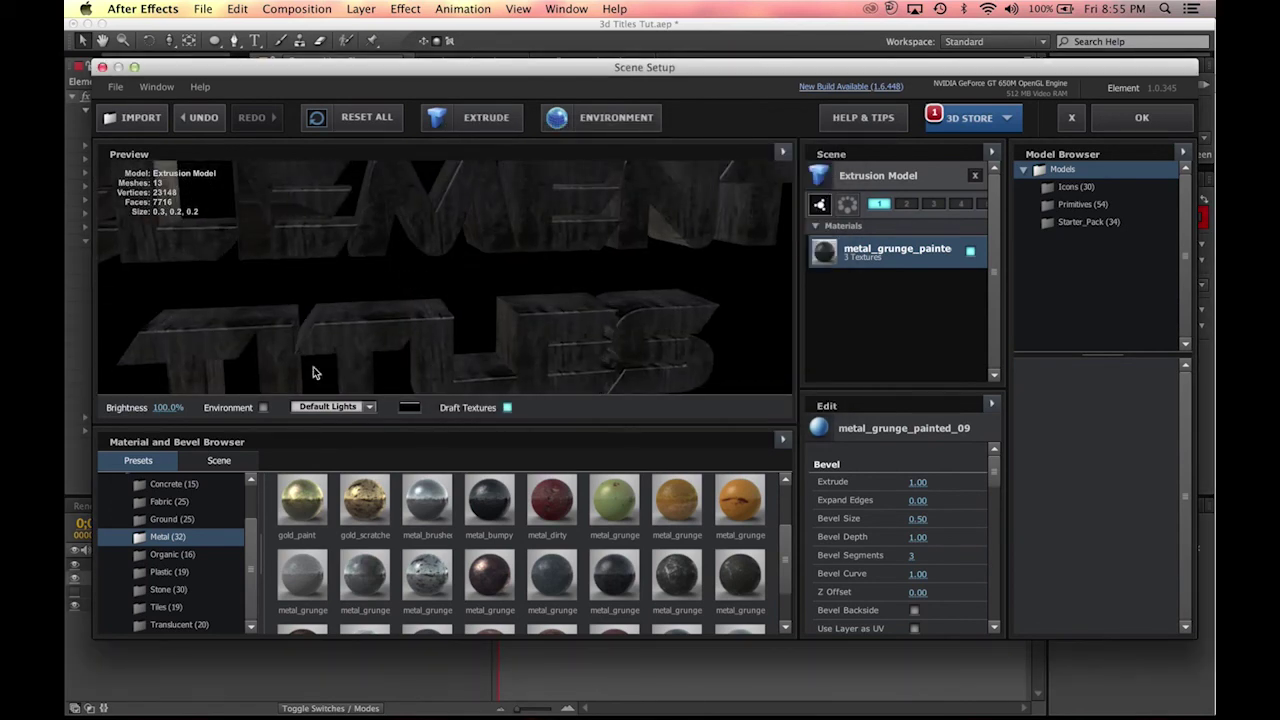
left_click(263, 408)
left_click_drag(540, 310, 524, 246)
scroll(524, 246, "down", 10)
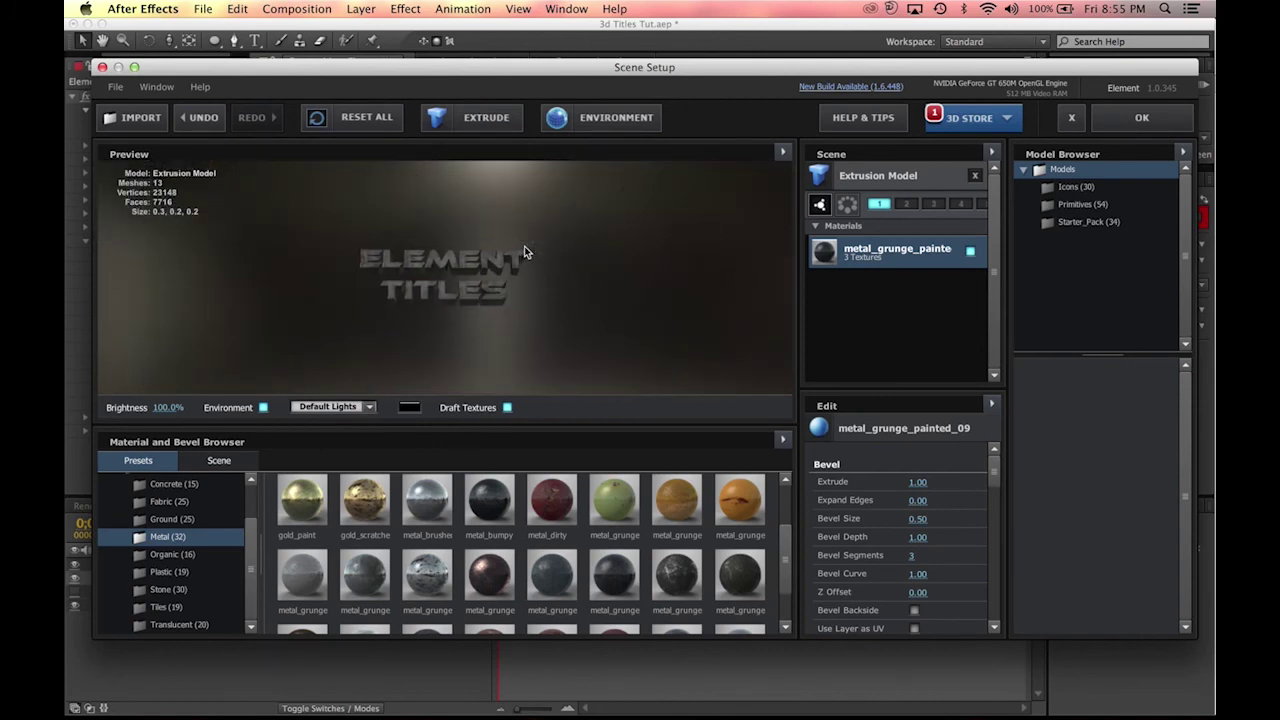
scroll(524, 246, "up", 3)
scroll(524, 250, "up", 5)
left_click_drag(523, 251, 300, 402)
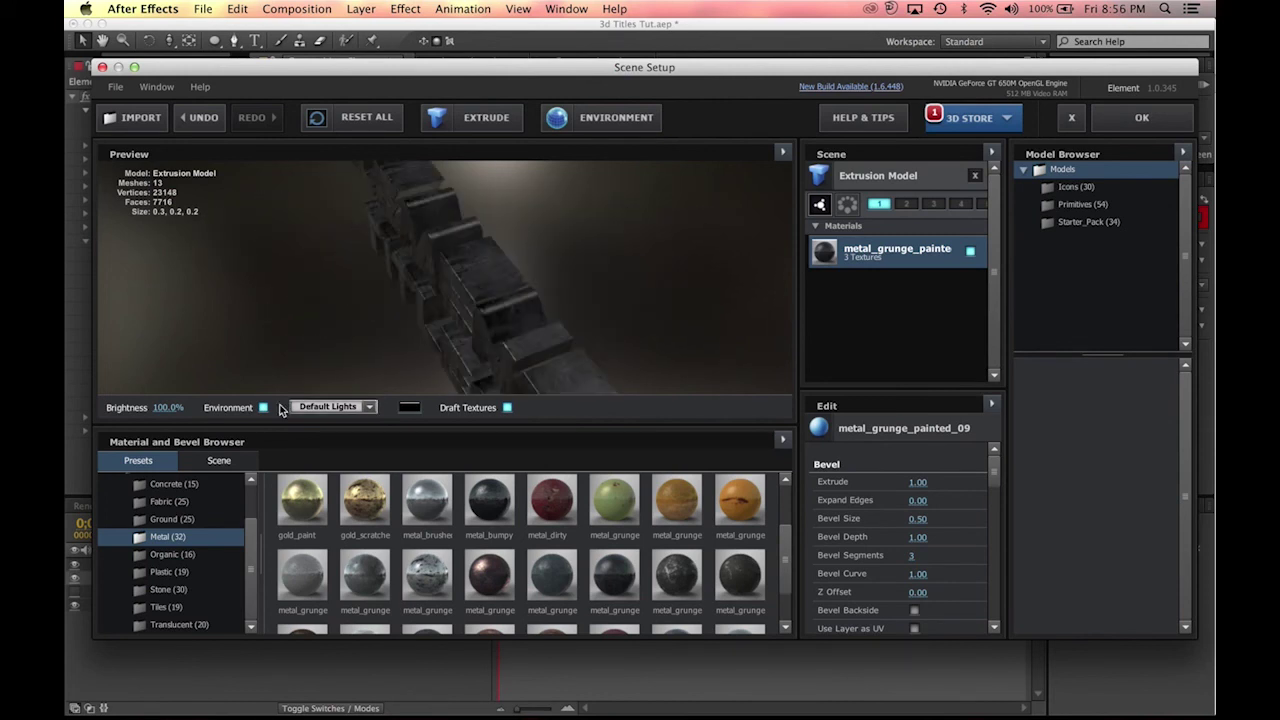
left_click(264, 408)
left_click_drag(500, 286, 527, 280)
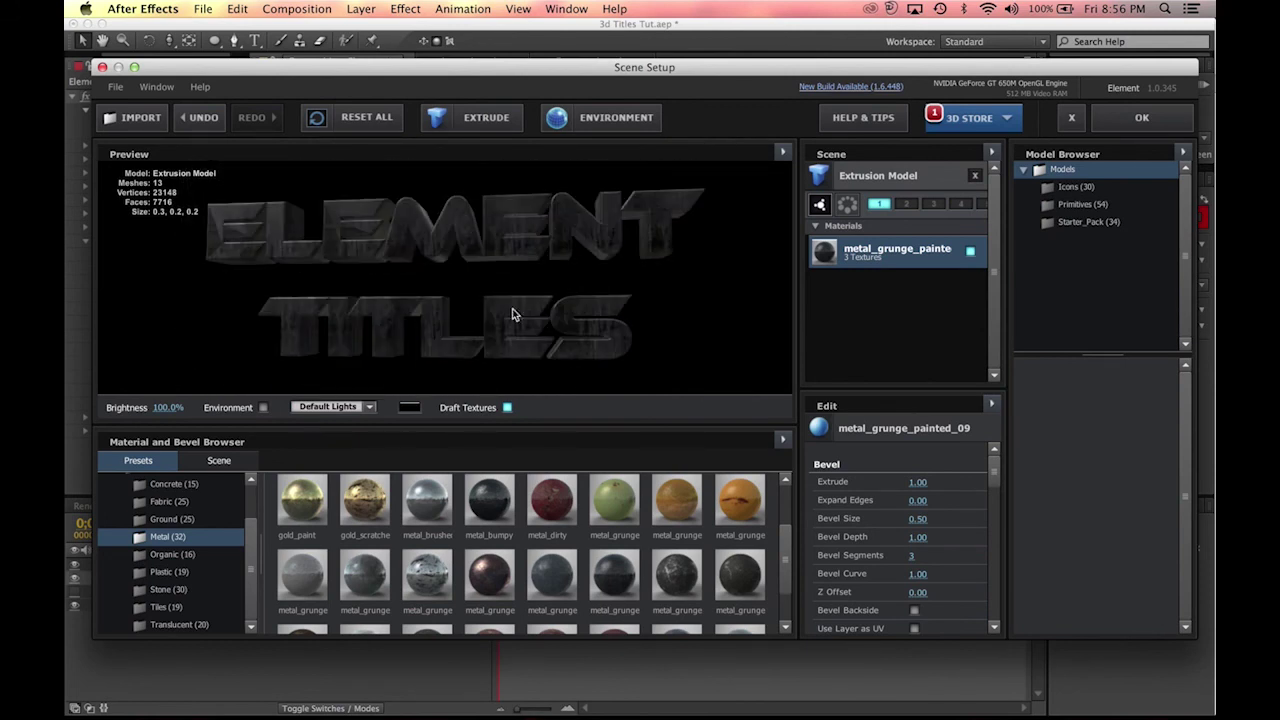
Step: Apply the Universal preset from the Bevels collection to the extrusion model
scroll(170, 530, "up", 3)
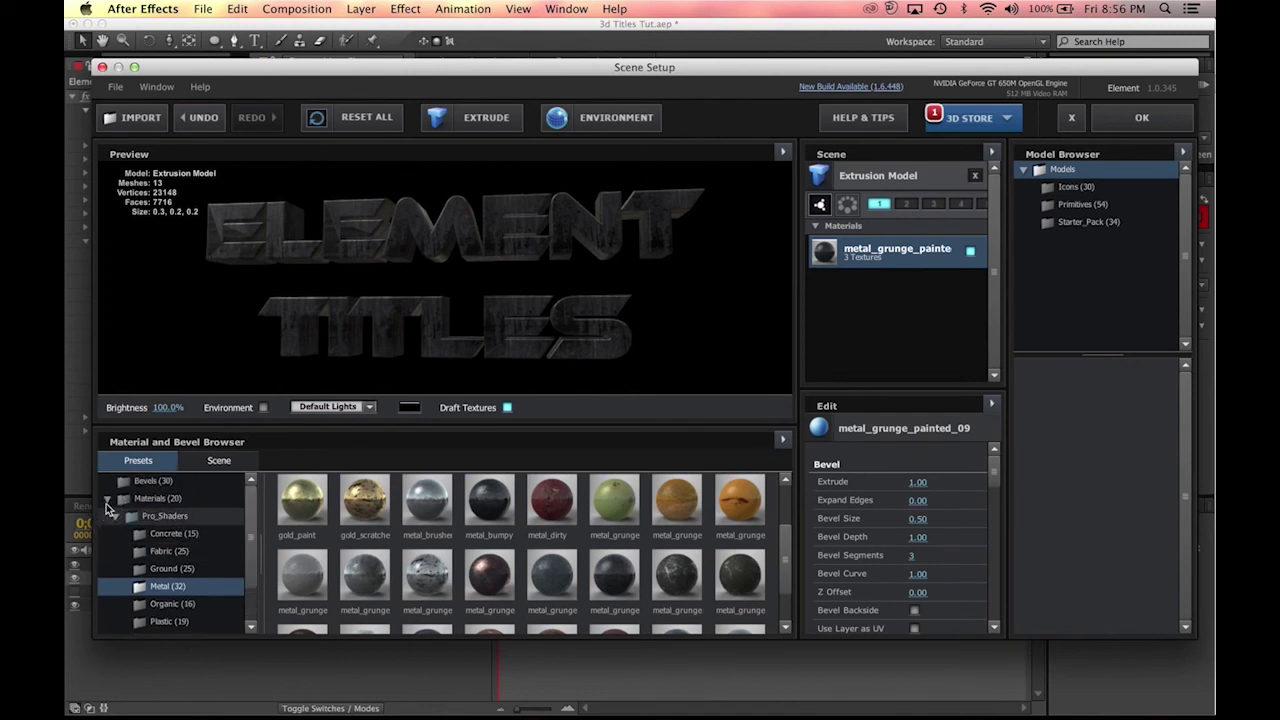
left_click(107, 500)
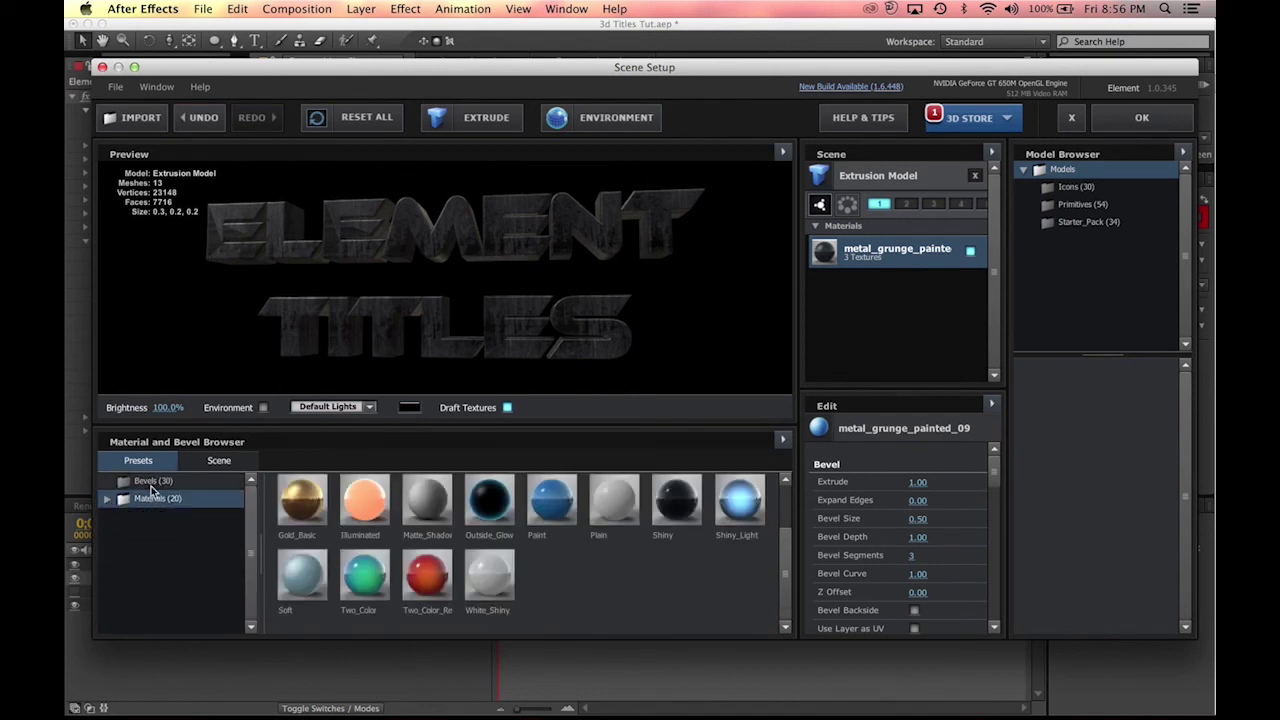
left_click(151, 484)
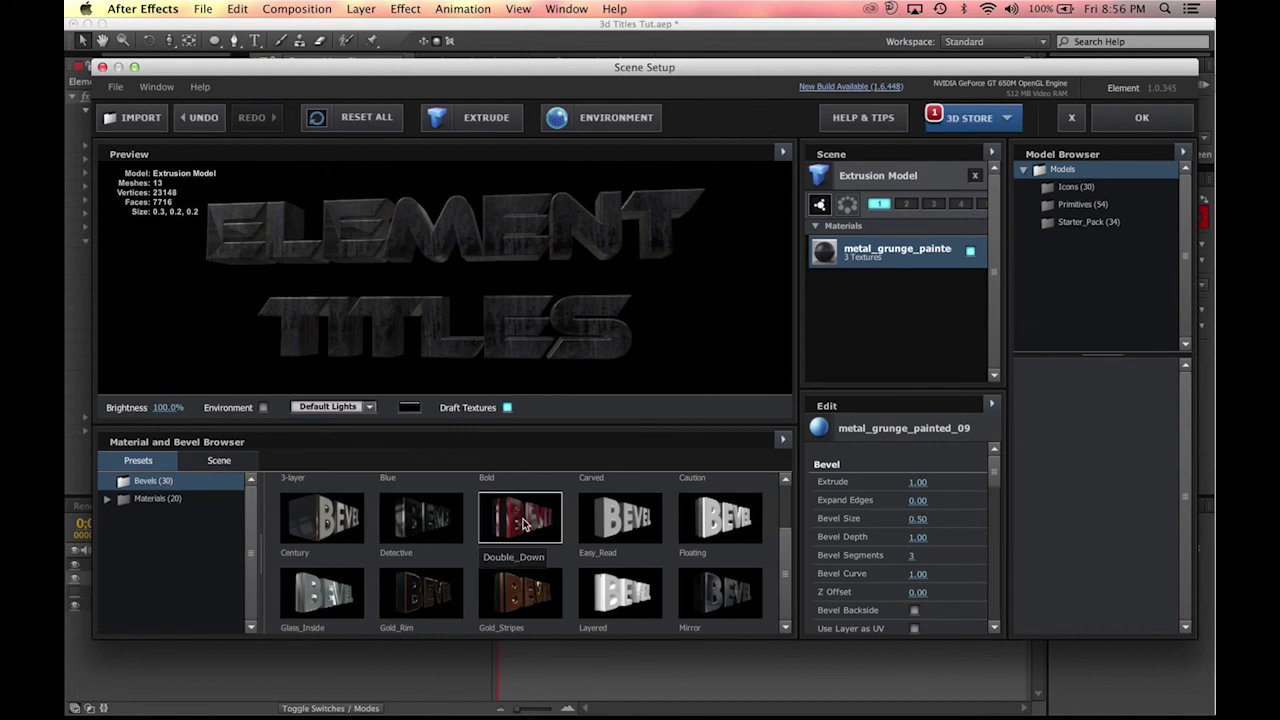
scroll(550, 530, "down", 5)
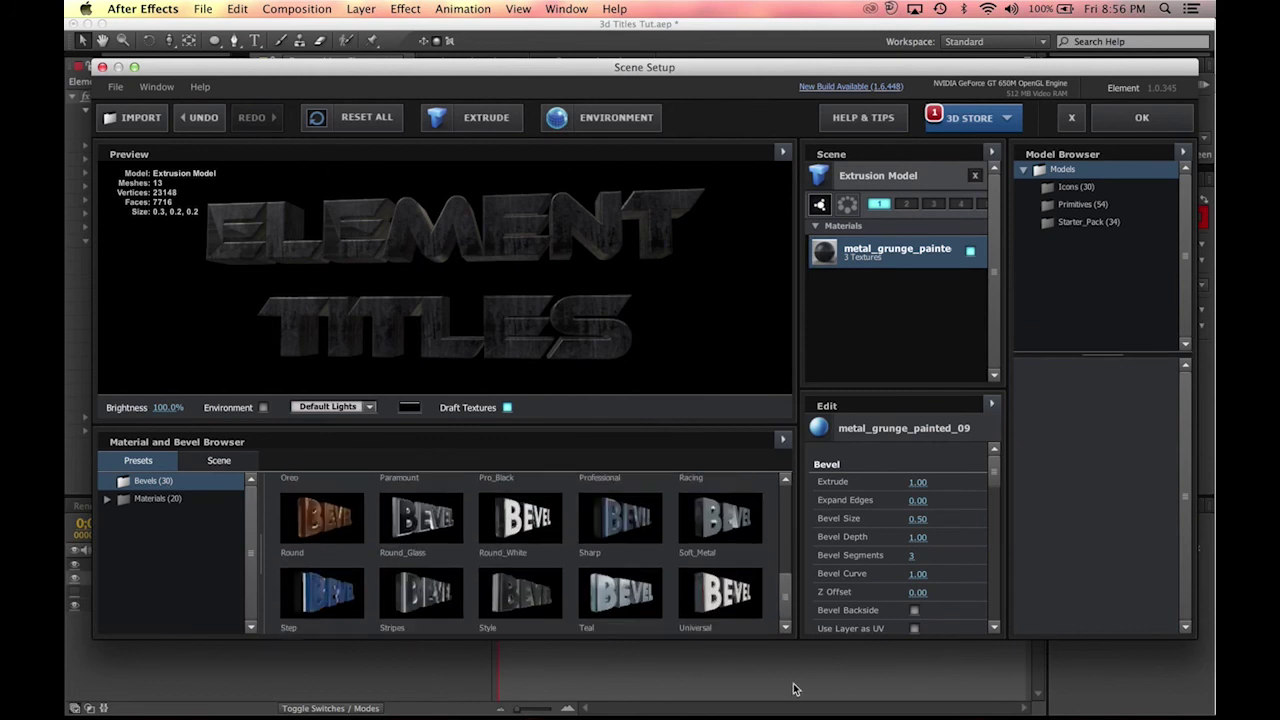
left_click_drag(731, 610, 868, 178)
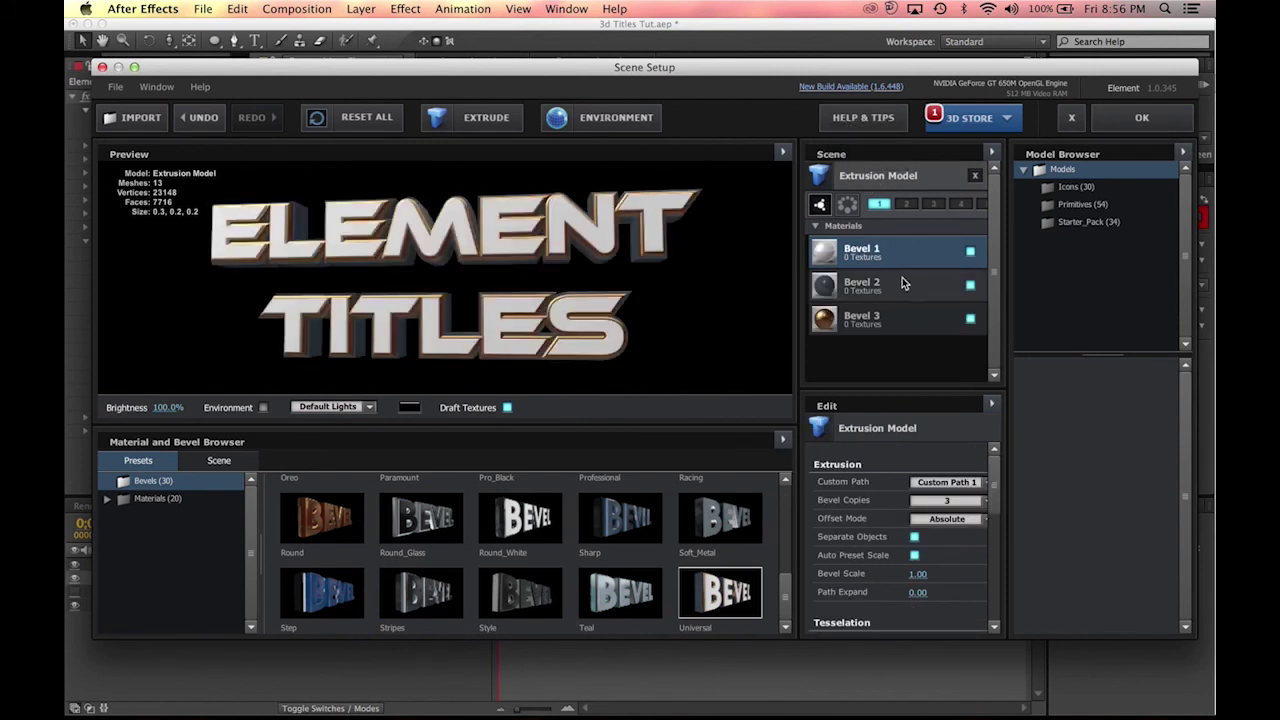
Step: Apply the metal_bumpy material from the Pro_Shaders Metal presets to the extrusion model's Bevel 2 material
left_click_drag(566, 277, 145, 611)
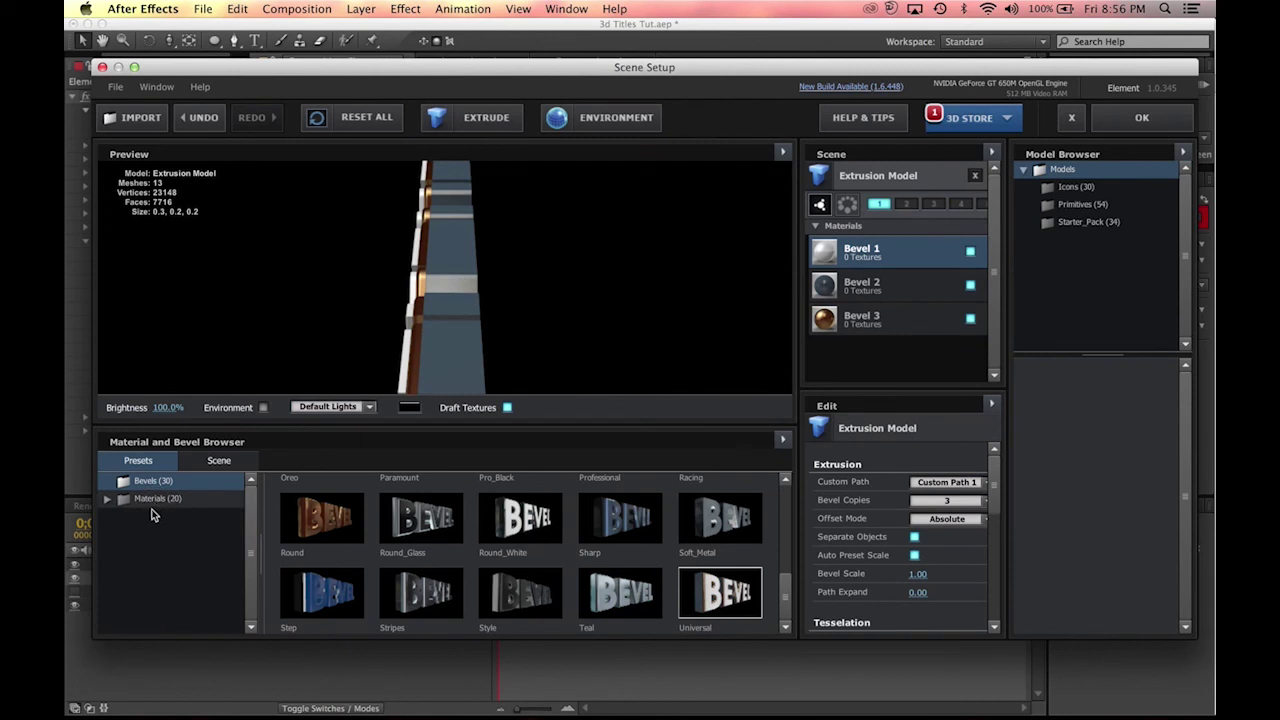
left_click(152, 498)
left_click(168, 516)
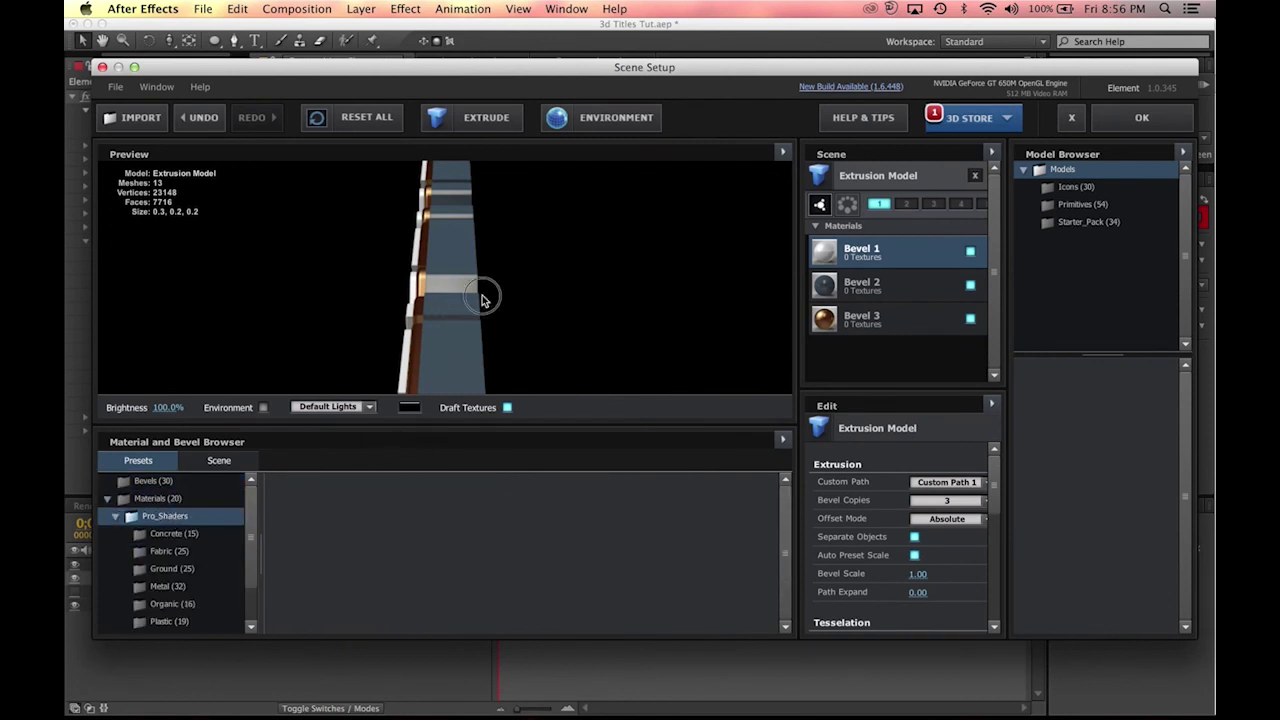
left_click_drag(481, 299, 580, 237)
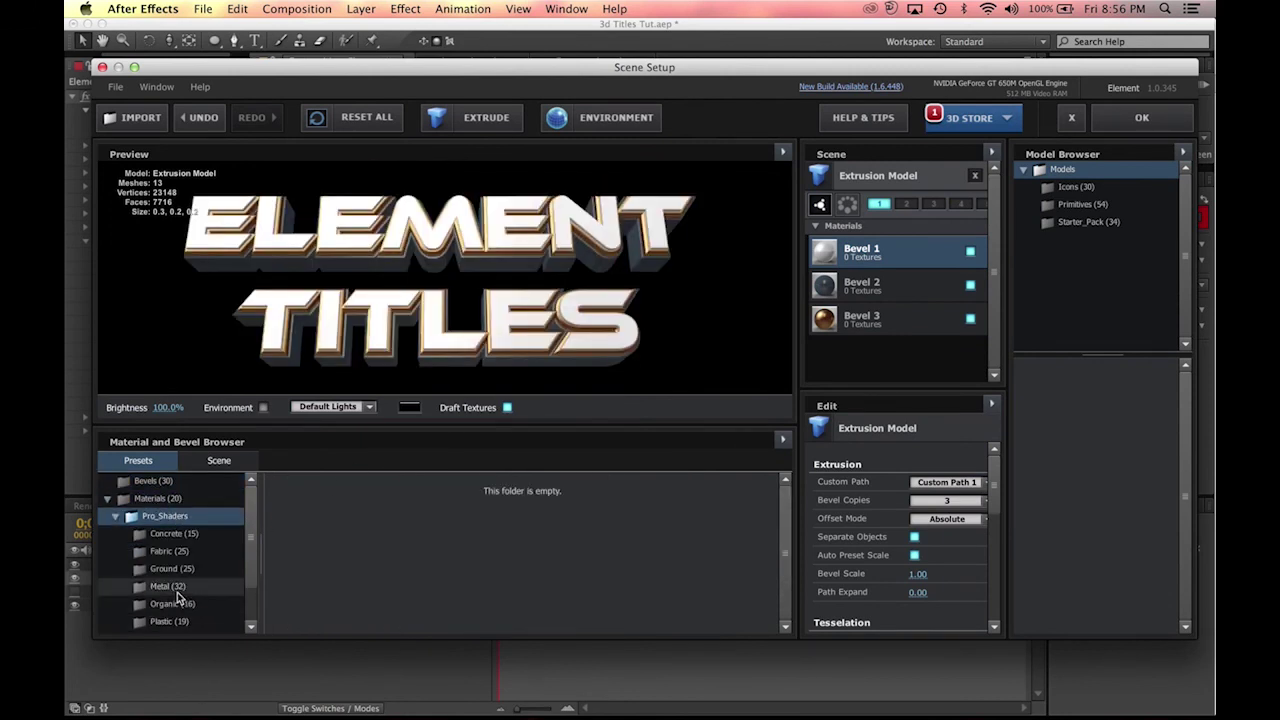
left_click(167, 586)
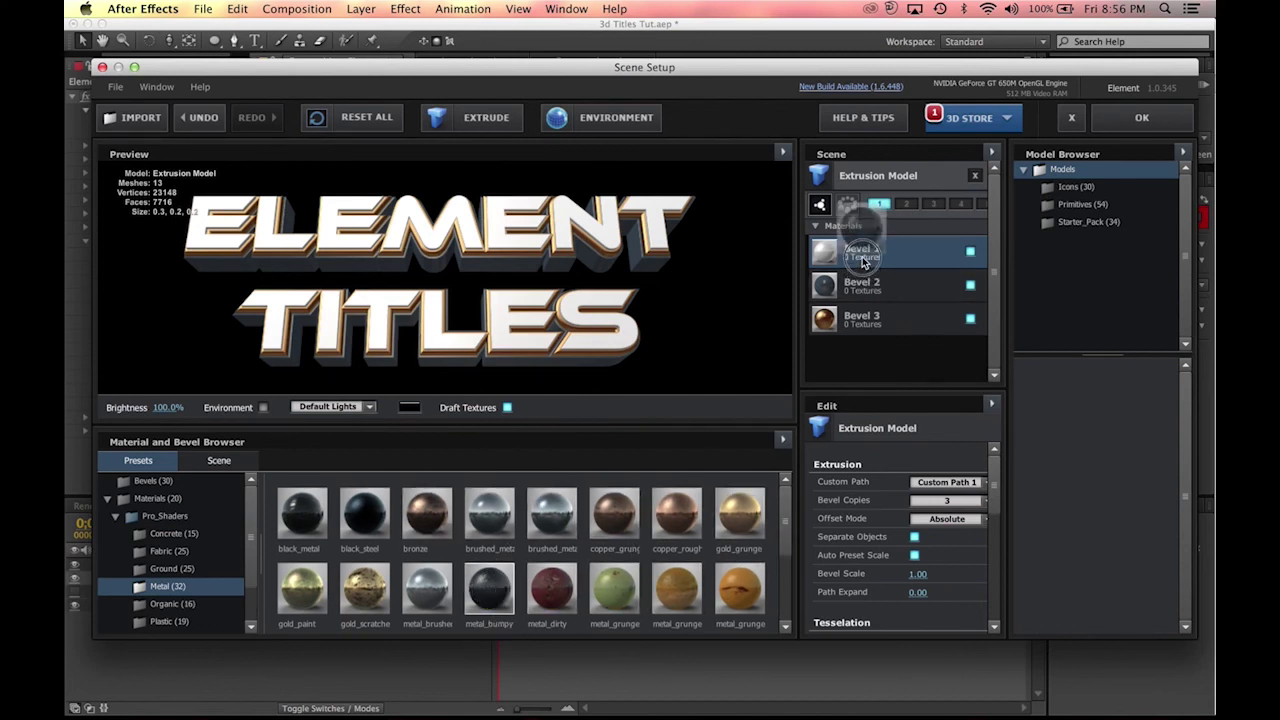
left_click_drag(862, 287, 863, 286)
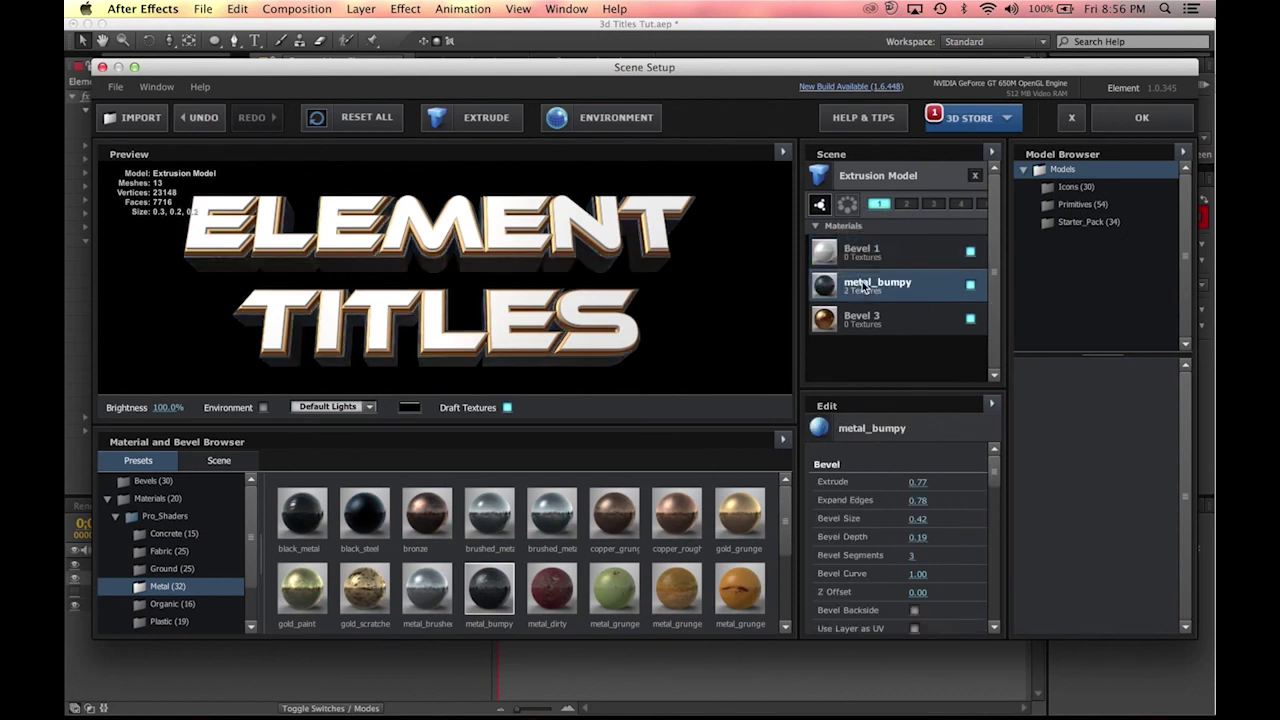
left_click_drag(494, 271, 586, 295)
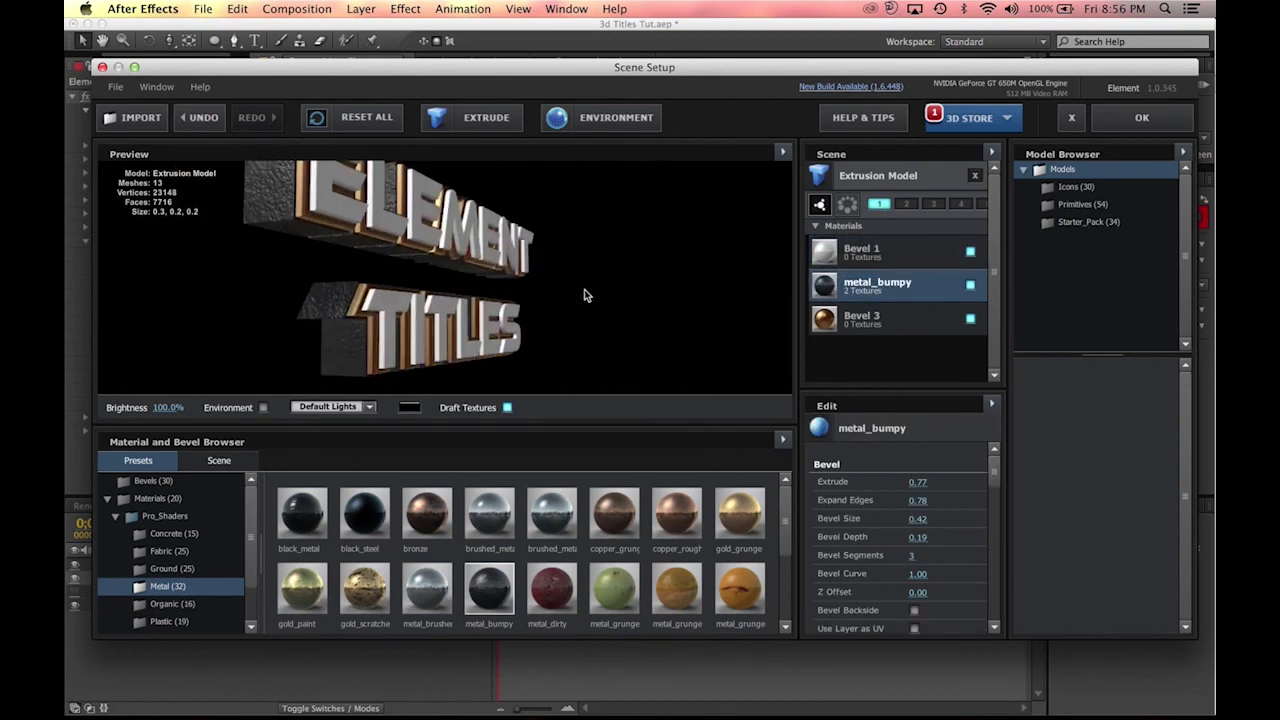
Step: Apply the metal_brushed preset to the Bevel 1 material and the gold_grunge preset to only the Bevel 3 material
left_click_drag(628, 484, 855, 252)
left_click_drag(607, 272, 584, 381)
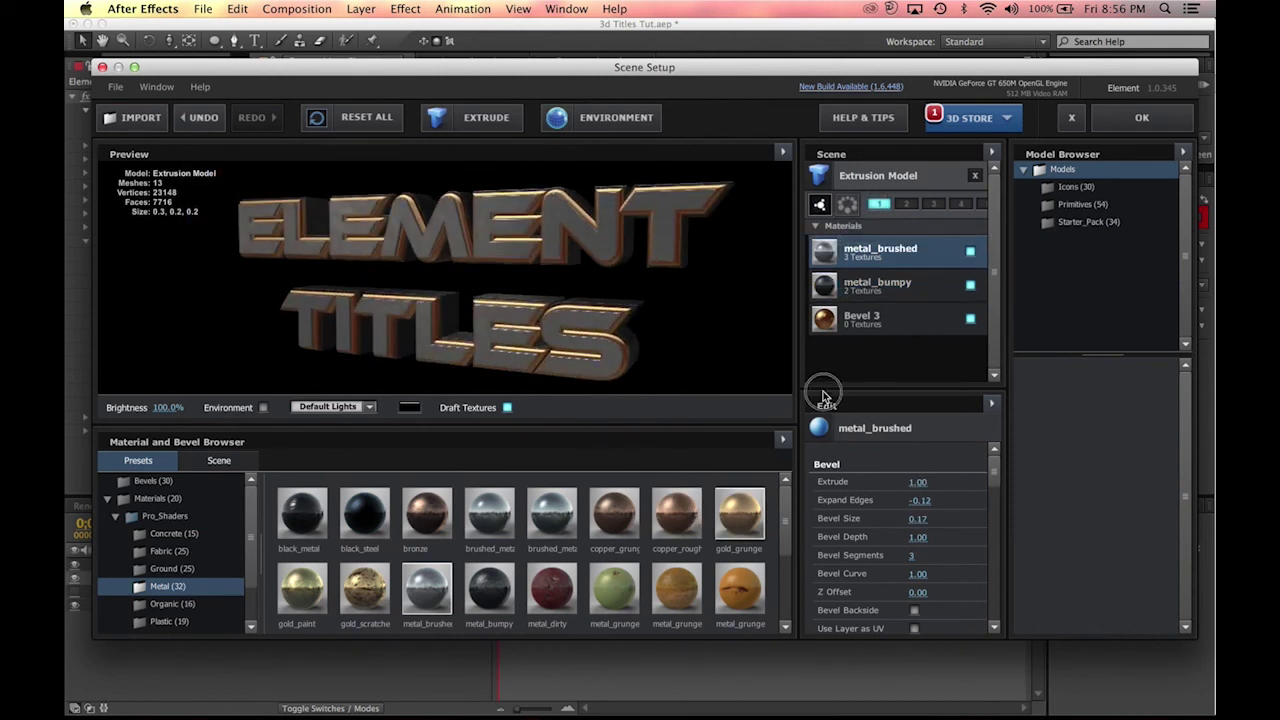
left_click_drag(740, 513, 842, 336)
left_click_drag(716, 334, 650, 320)
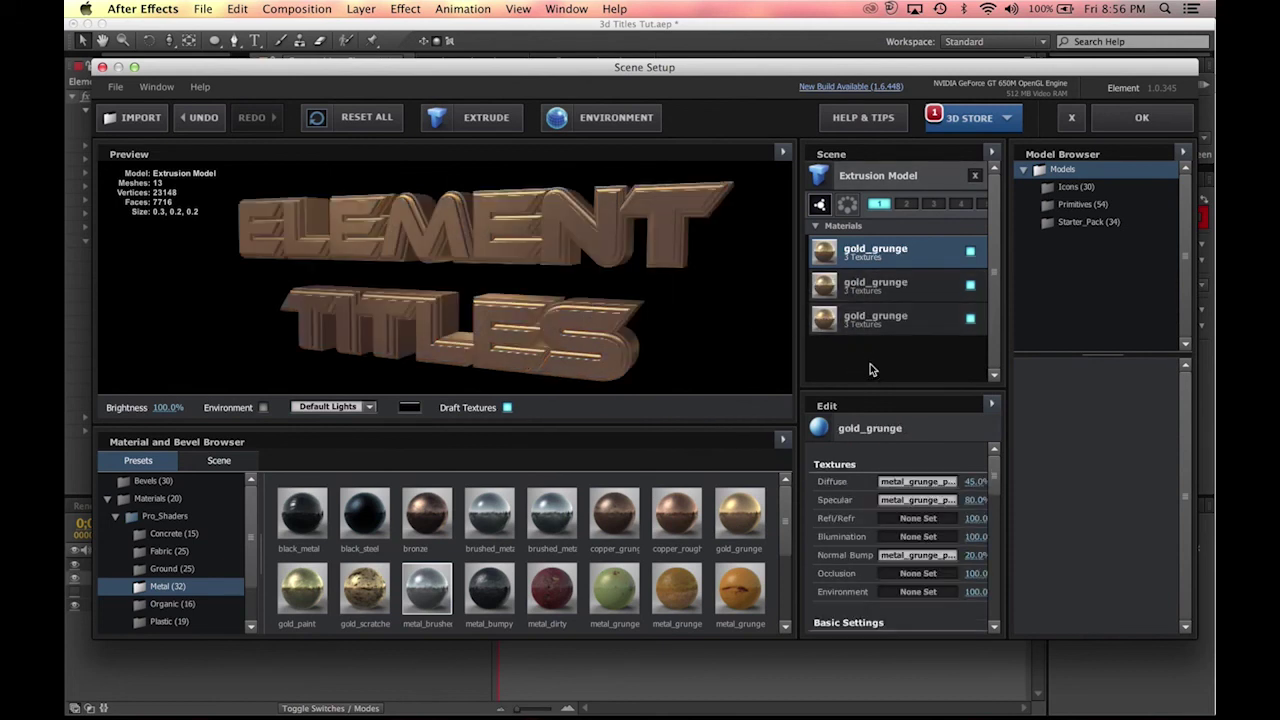
key("super+z")
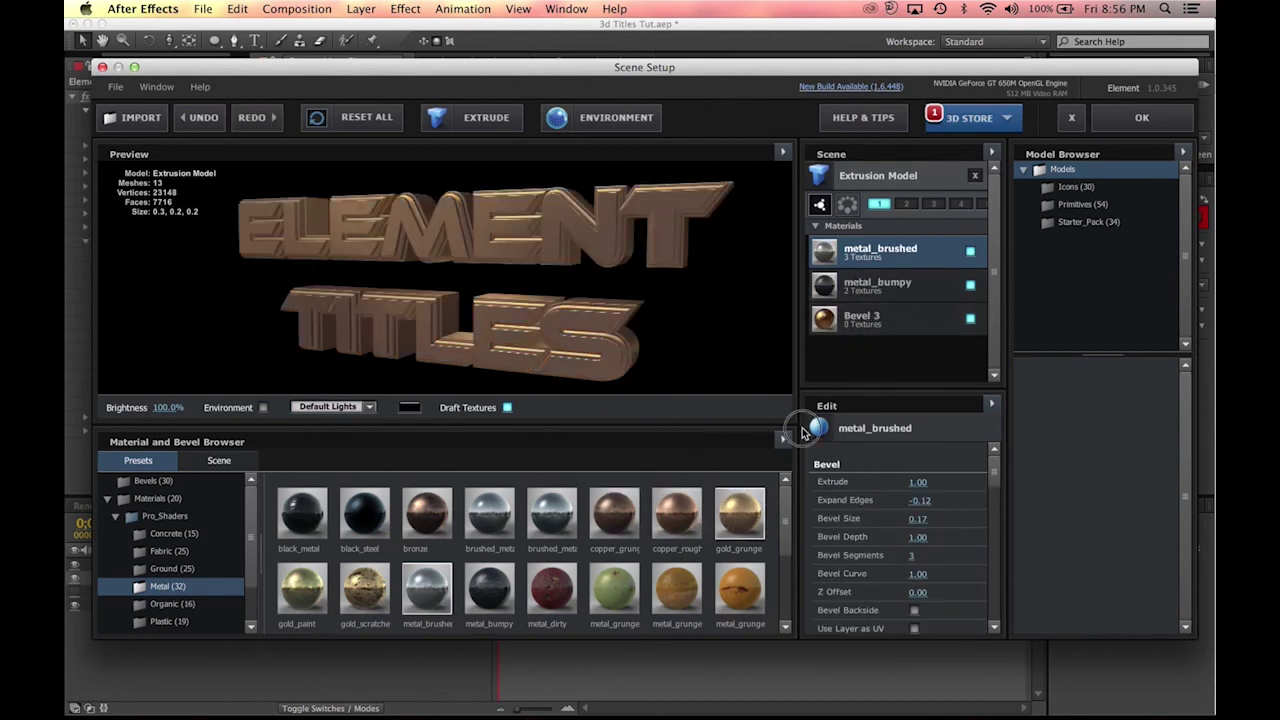
key("super+shift+z")
left_click(827, 328)
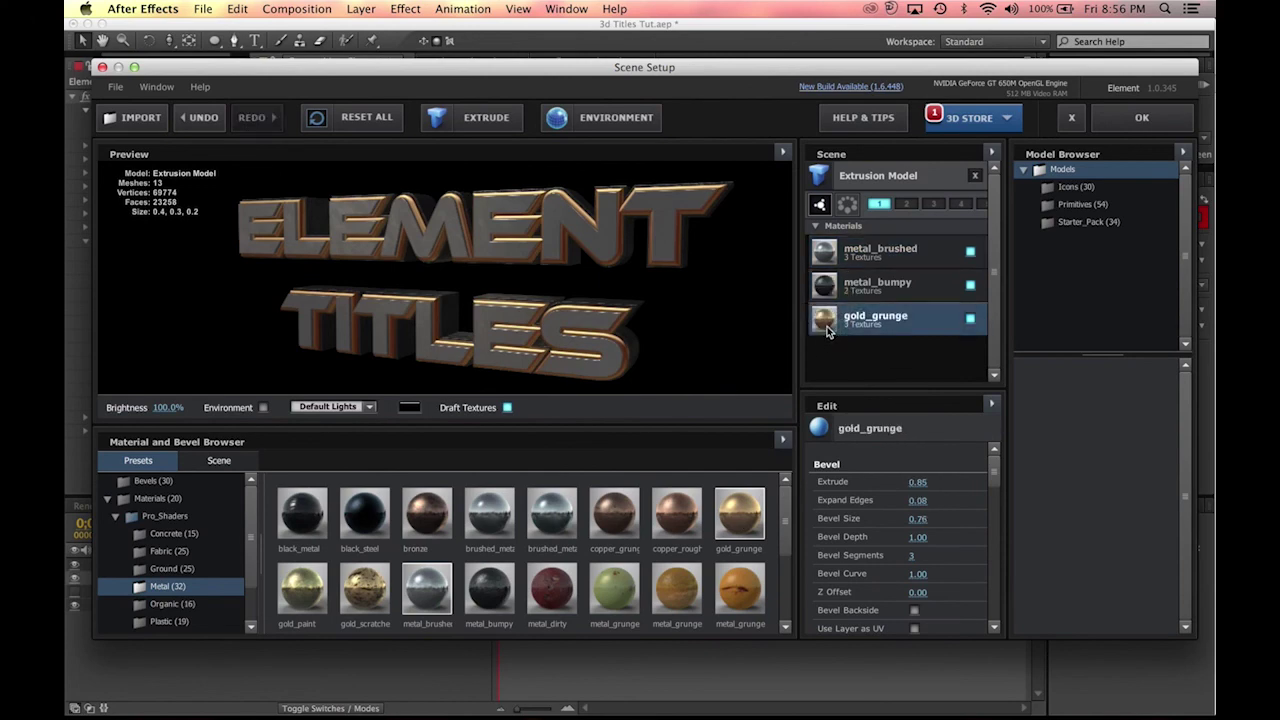
Step: Examine the metal materials on the title's front and bevelled edges, both up close and from a distance
left_click_drag(659, 306, 633, 301)
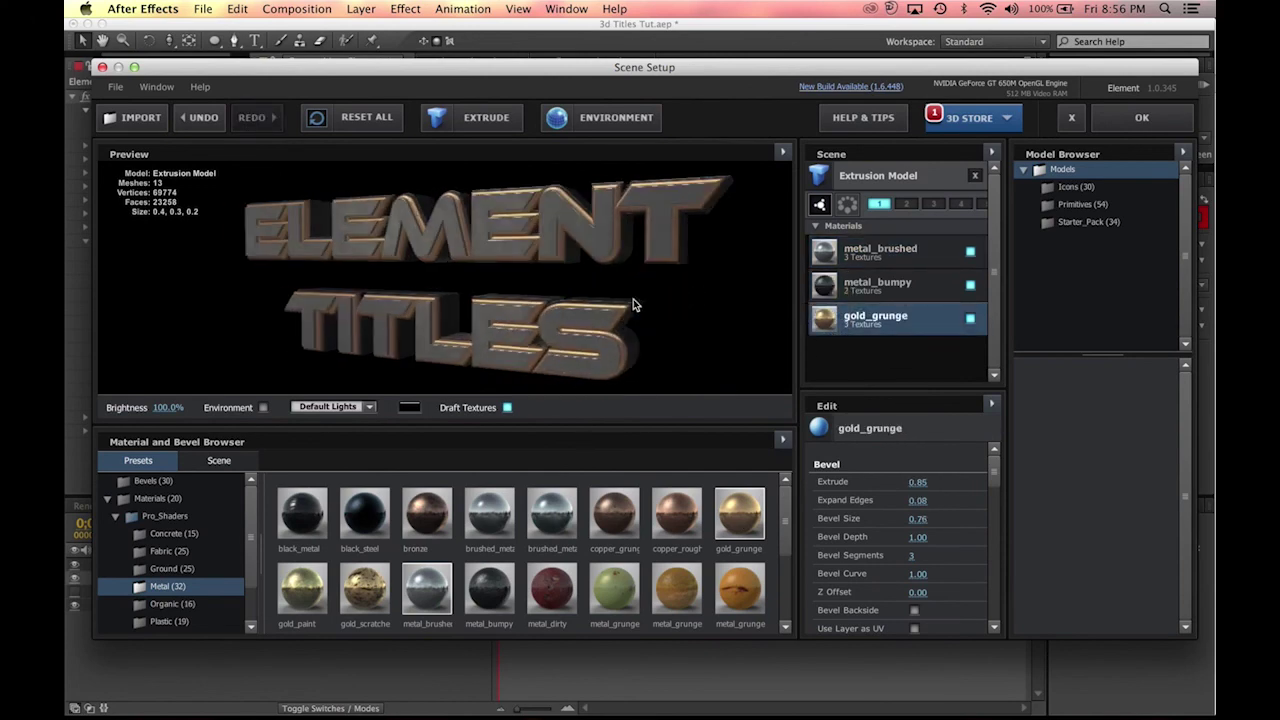
scroll(632, 300, "up", 10)
left_click_drag(593, 238, 519, 165)
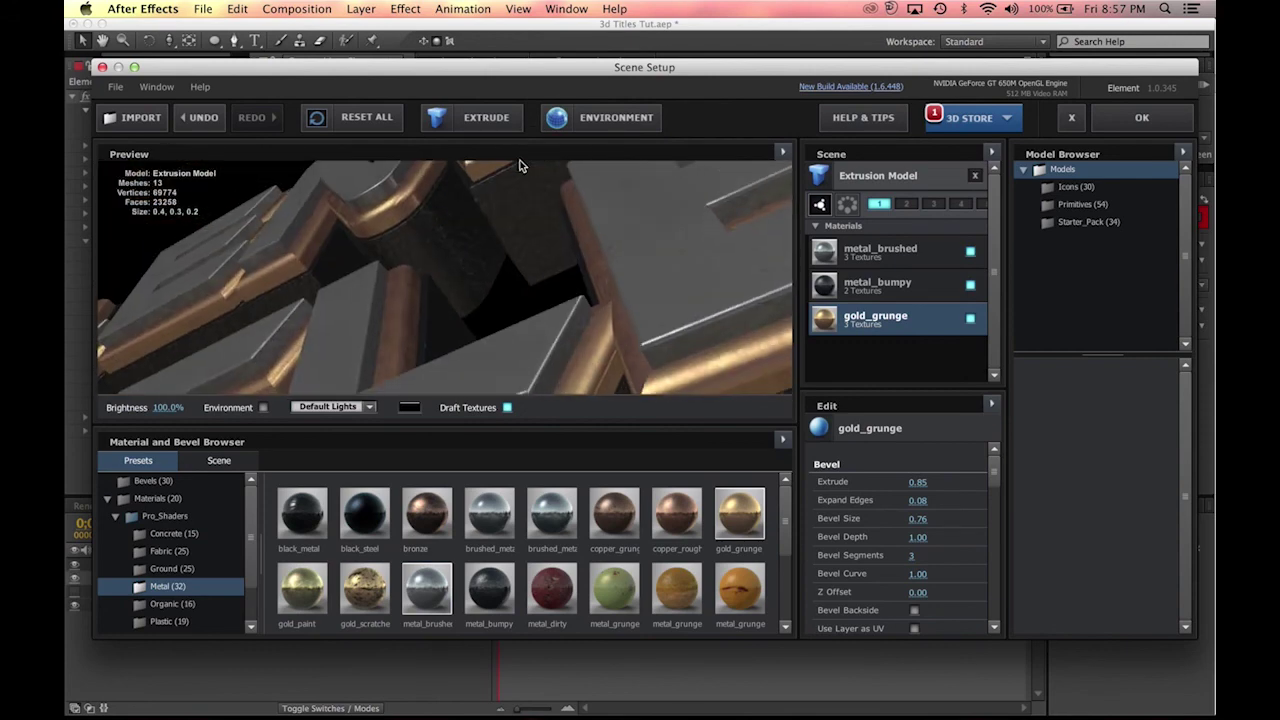
scroll(473, 240, "down", 10)
left_click_drag(489, 252, 523, 289)
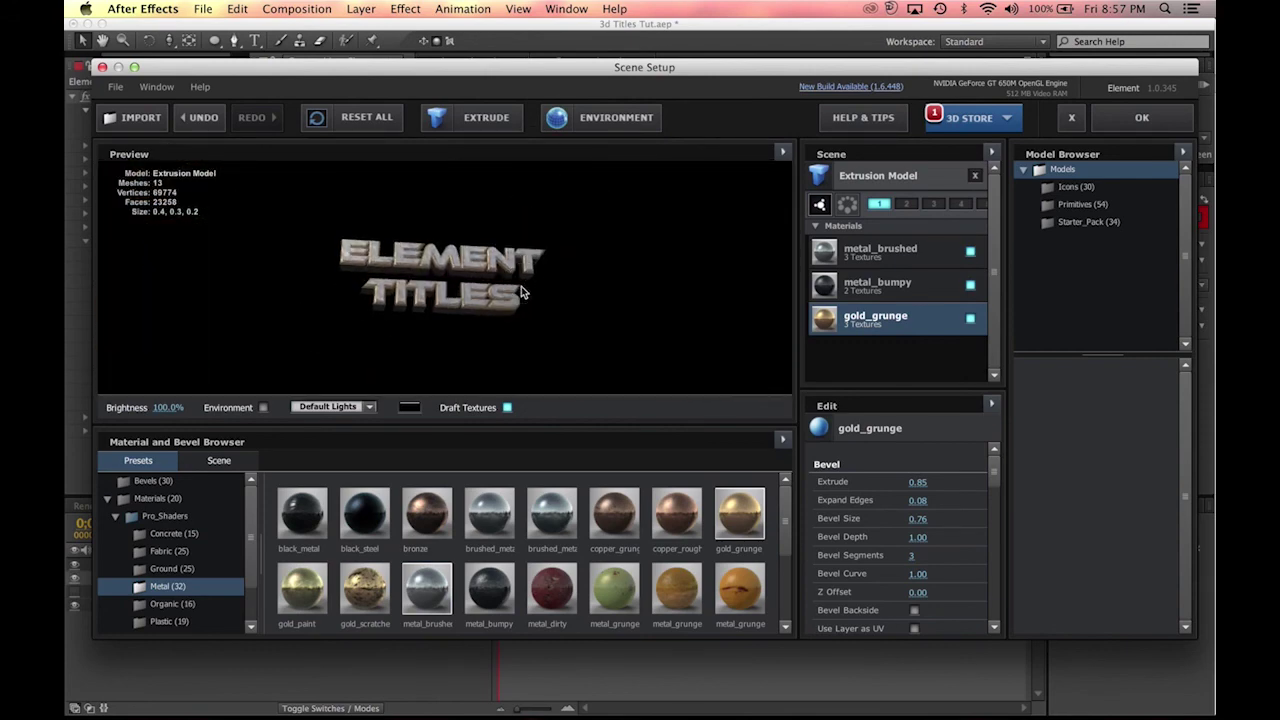
scroll(442, 292, "up", 5)
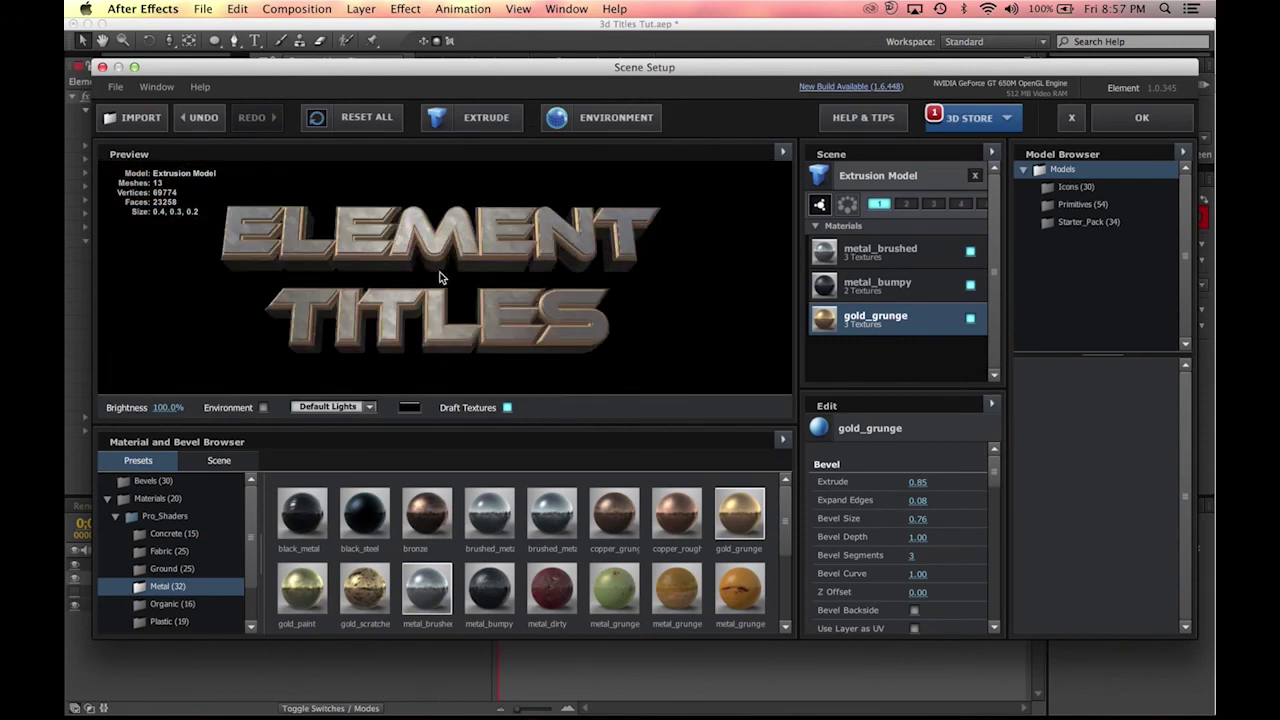
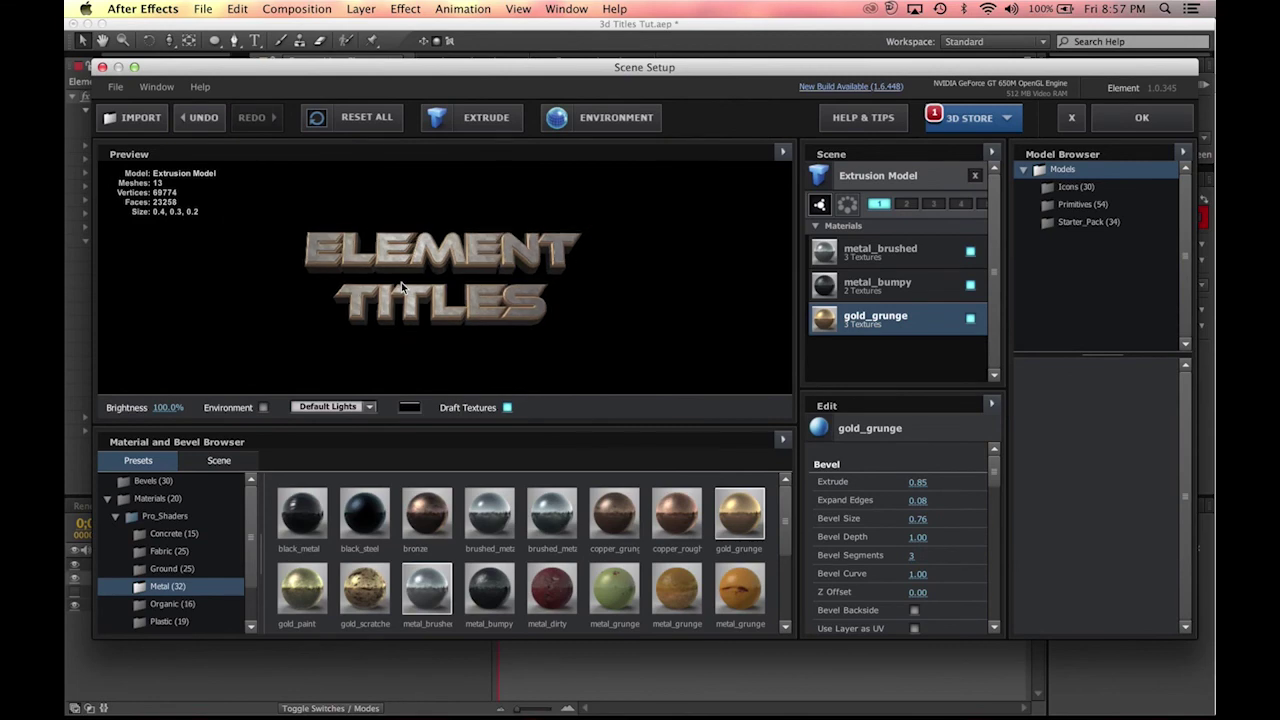
Step: Examine the back and sides of the extruded title from several angles to check how the bevel layers end
scroll(401, 283, "up", 5)
scroll(401, 282, "down", 5)
left_click_drag(494, 275, 249, 314)
scroll(450, 295, "up", 5)
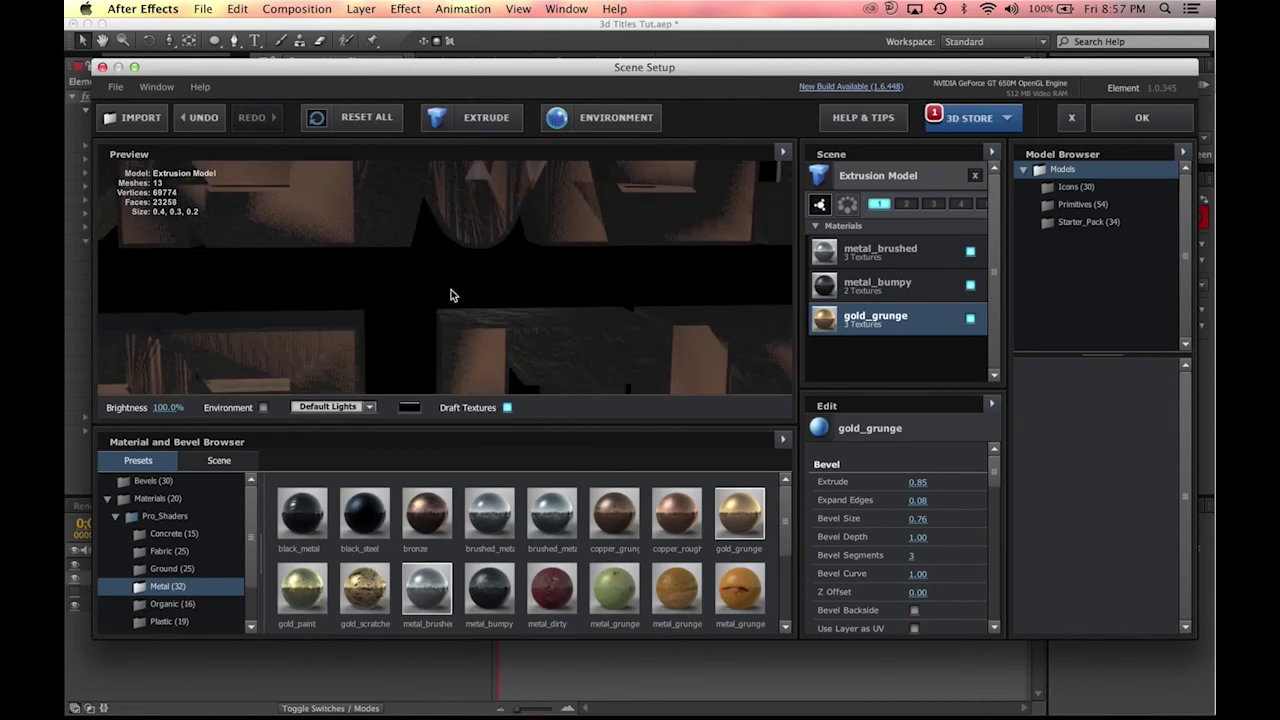
scroll(450, 295, "down", 5)
left_click_drag(449, 291, 587, 201)
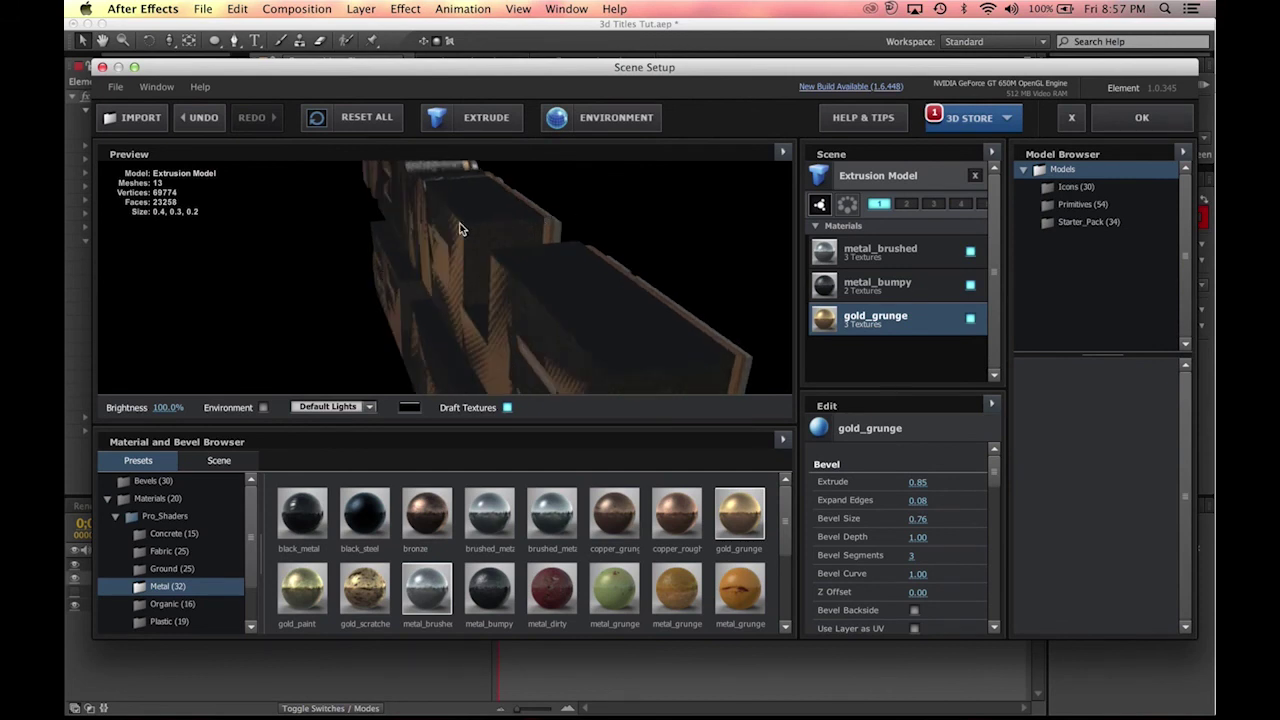
scroll(458, 224, "up", 5)
scroll(458, 221, "down", 10)
left_click_drag(462, 221, 583, 186)
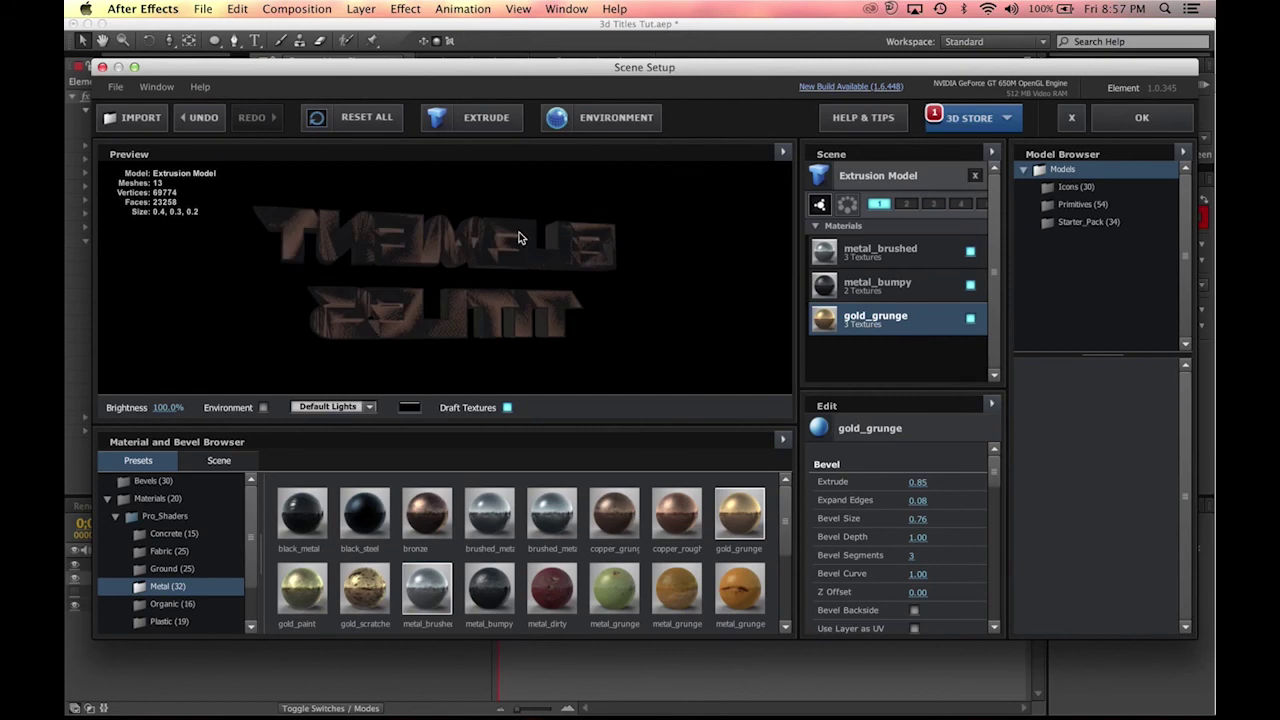
scroll(518, 236, "up", 5)
left_click_drag(436, 266, 484, 285)
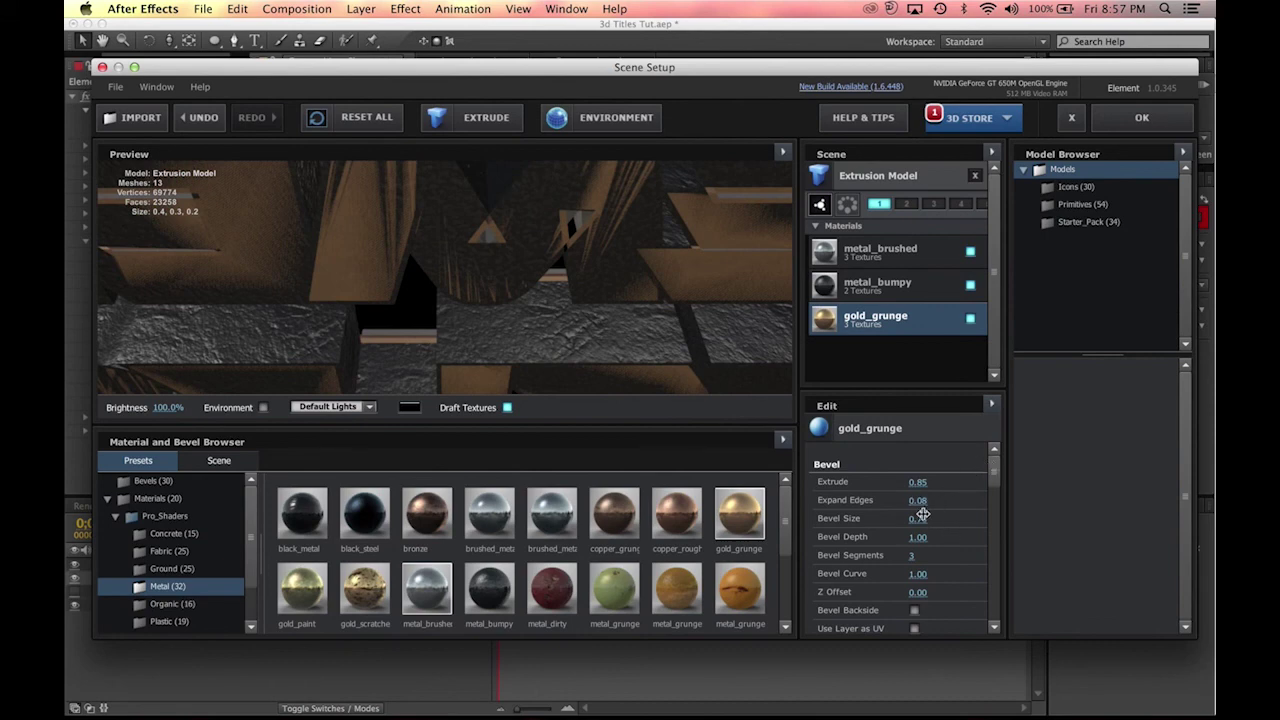
Step: Set the gold_grunge bevel's Extrude to 1.39 and its Z Offset to 0.25, checking the title's front and back
key("super+z")
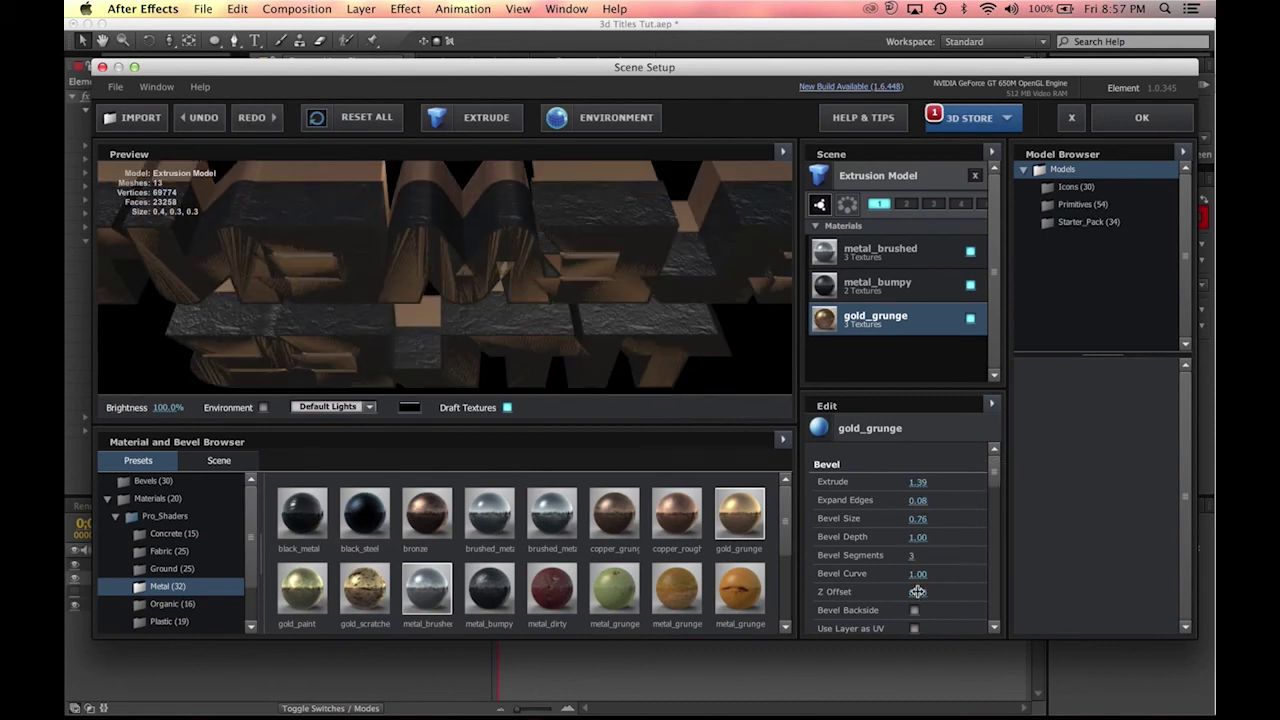
left_click_drag(928, 590, 935, 590)
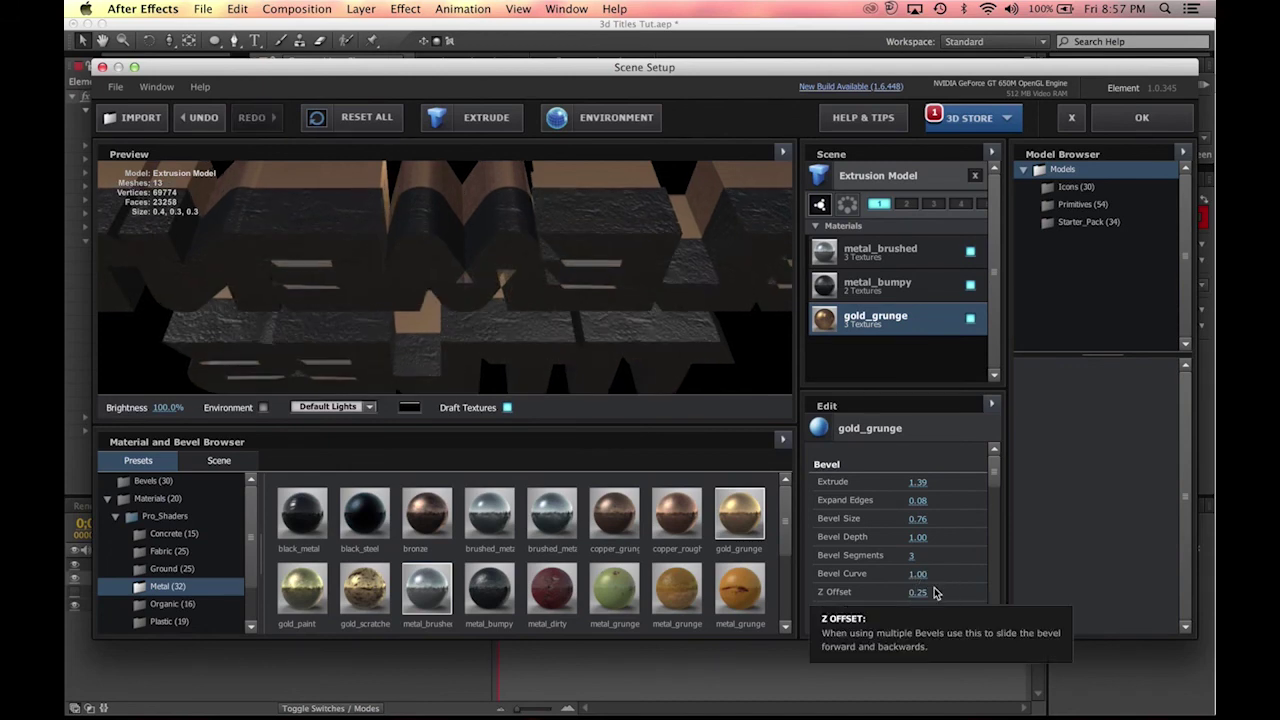
left_click_drag(486, 229, 585, 175)
left_click_drag(443, 360, 541, 364)
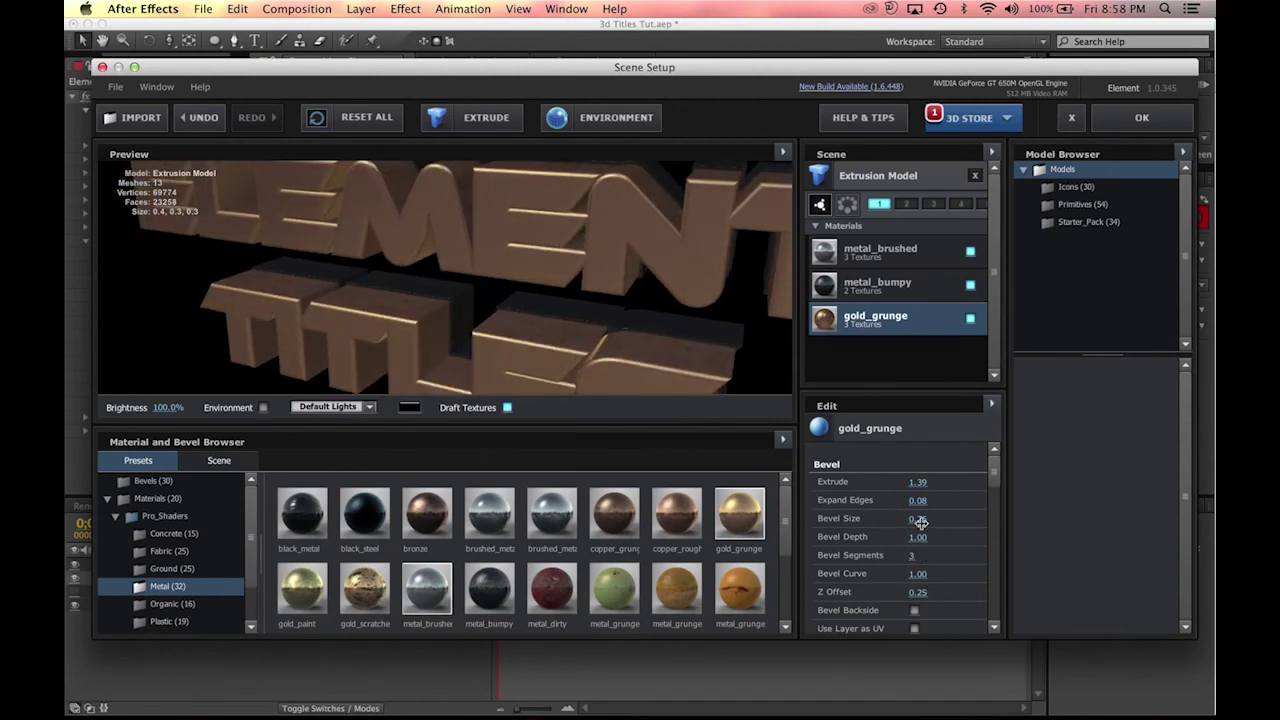
Step: Set the gold_grunge bevel's Extrude to 0.57 and check the bevel layers from the side
left_click_drag(922, 484, 836, 480)
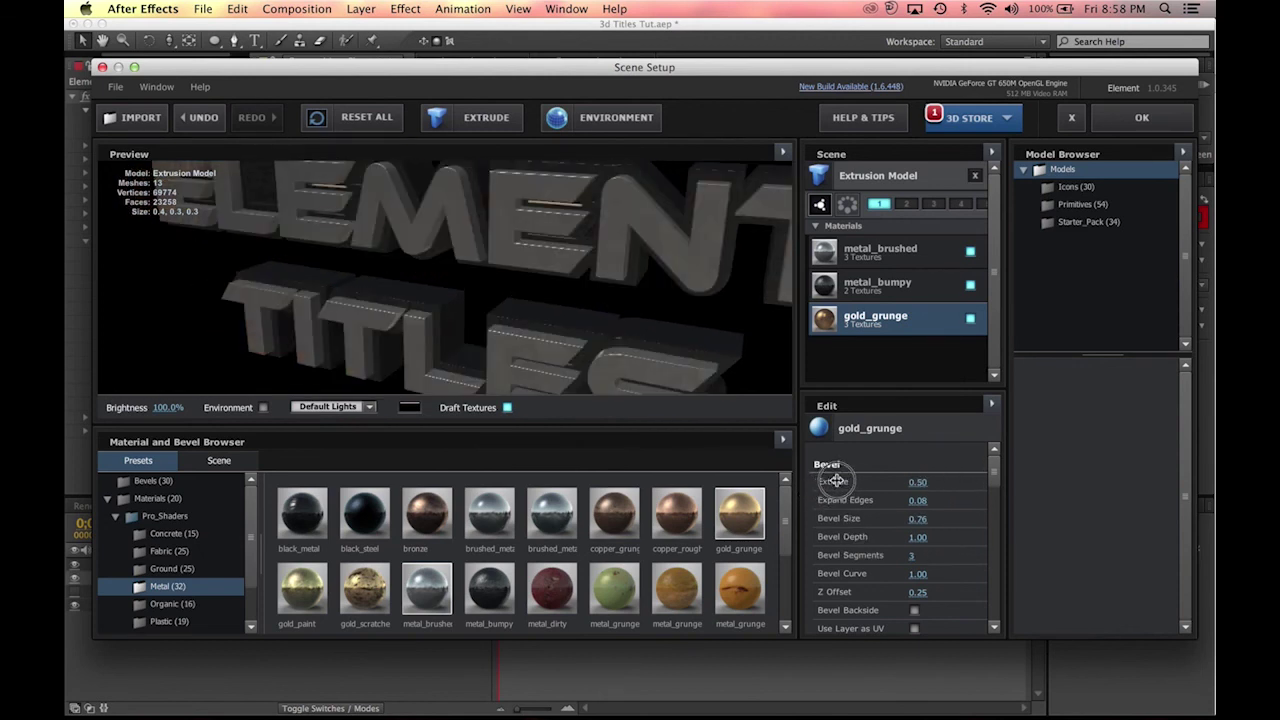
left_click_drag(838, 478, 822, 476)
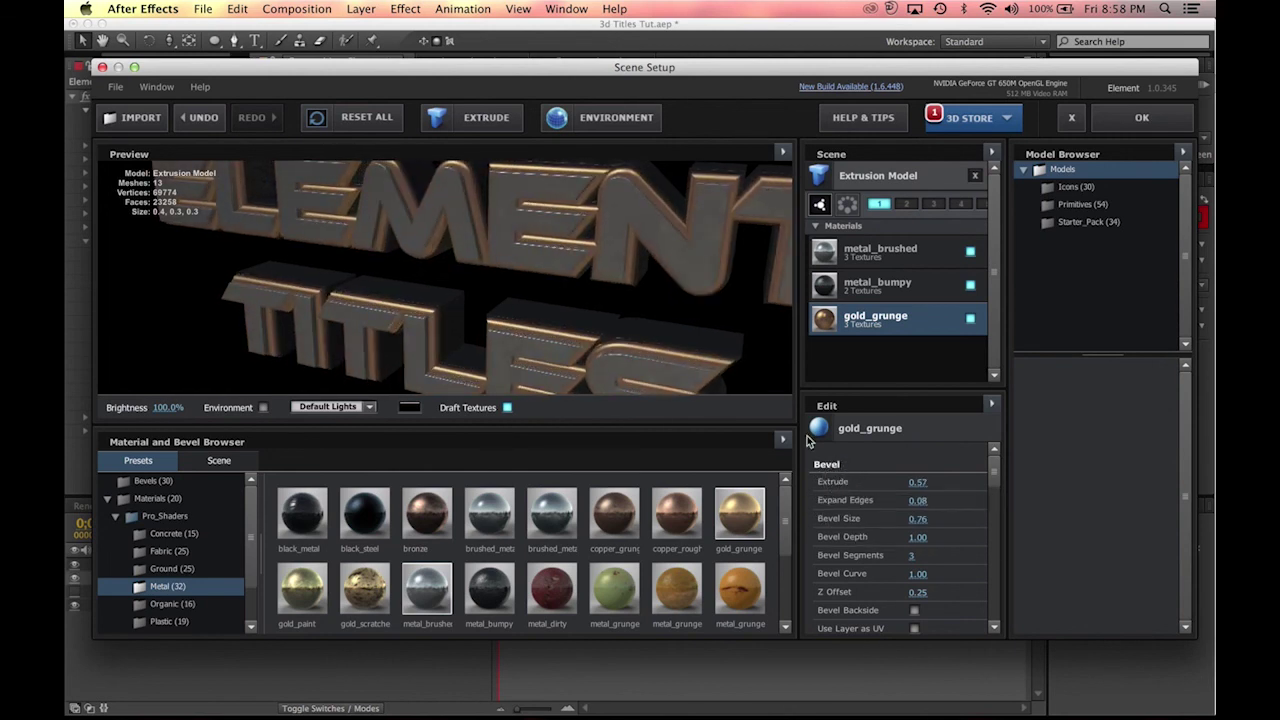
left_click_drag(688, 282, 483, 306)
left_click_drag(590, 317, 700, 277)
left_click_drag(648, 212, 552, 250)
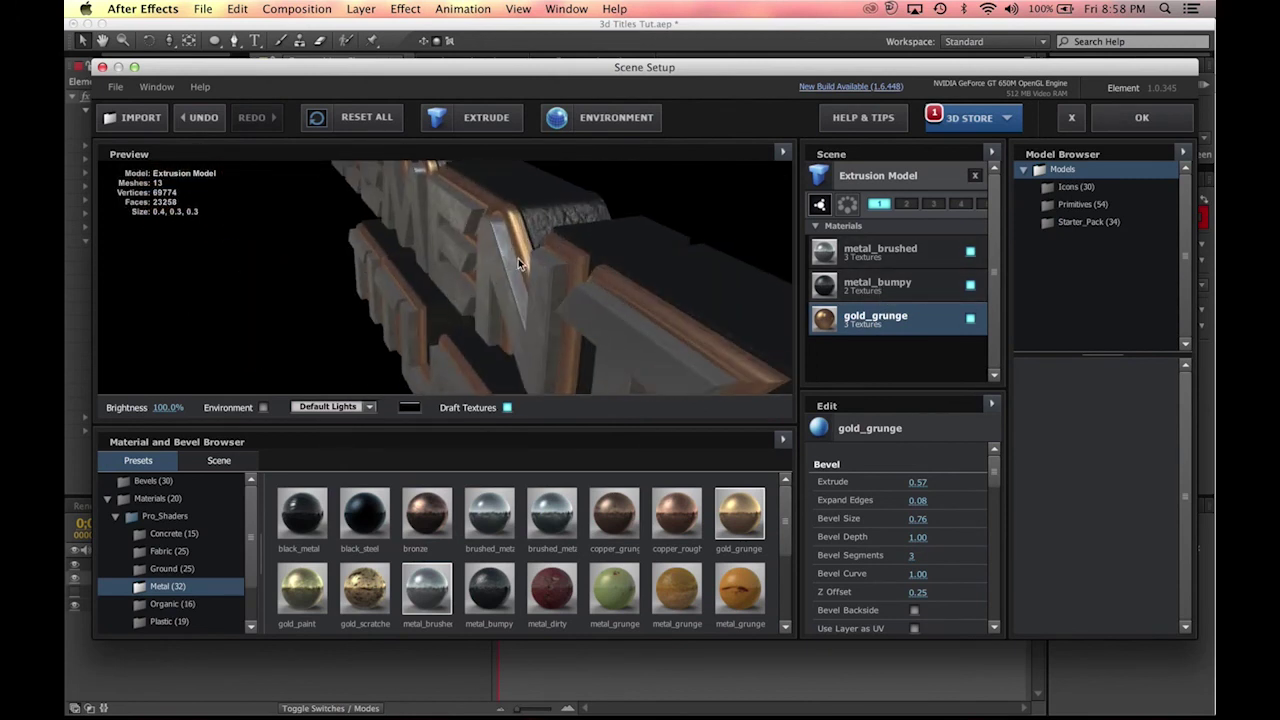
Step: Adjust the Z Offset of the metal_brushed bevel slightly
left_click(861, 258)
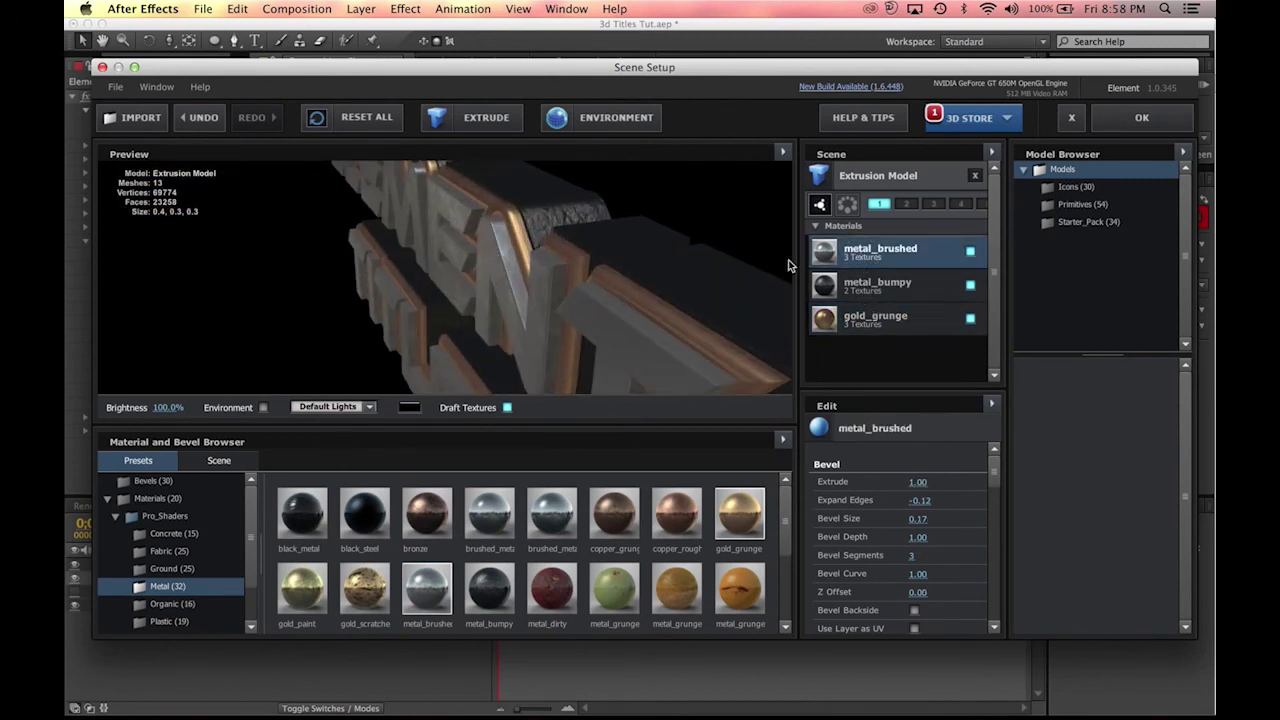
scroll(948, 551, "down", 1)
left_click_drag(932, 578, 920, 576)
Step: Fine-tune the gold_grunge bevel's Z Offset while viewing the title from the side
left_click(866, 286)
left_click_drag(674, 228, 611, 266)
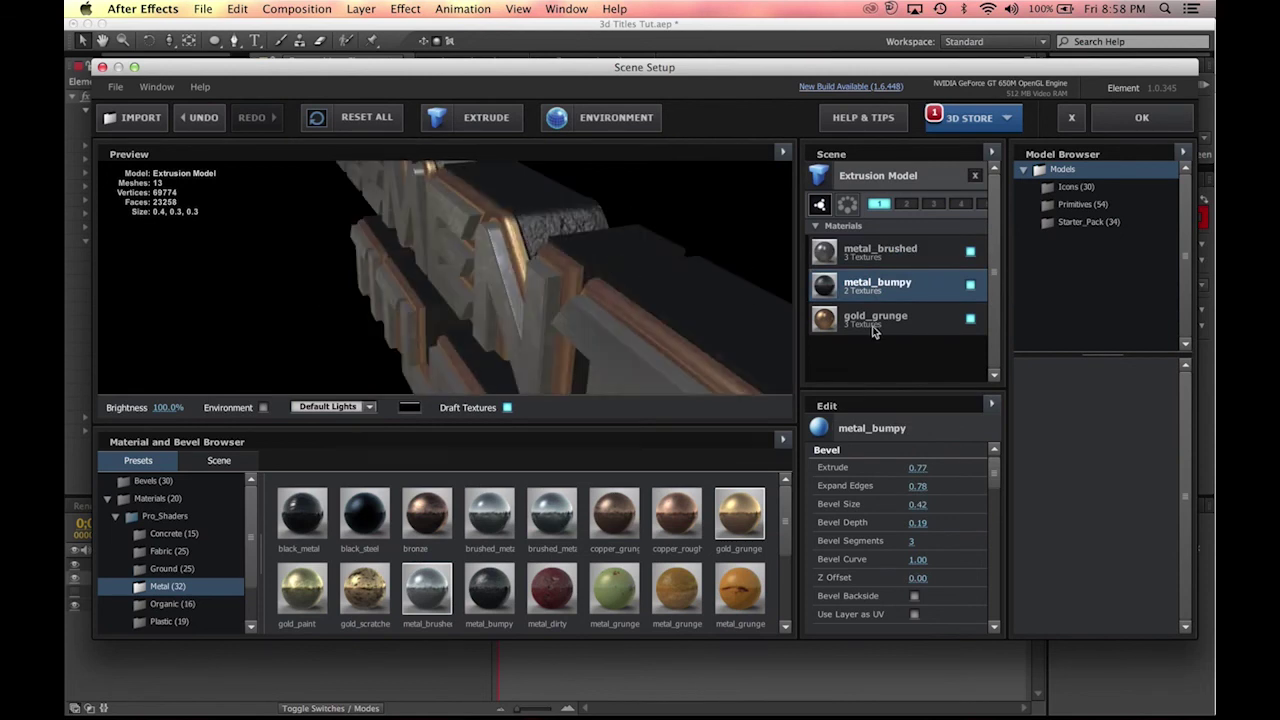
left_click(830, 317)
left_click_drag(714, 286, 666, 274)
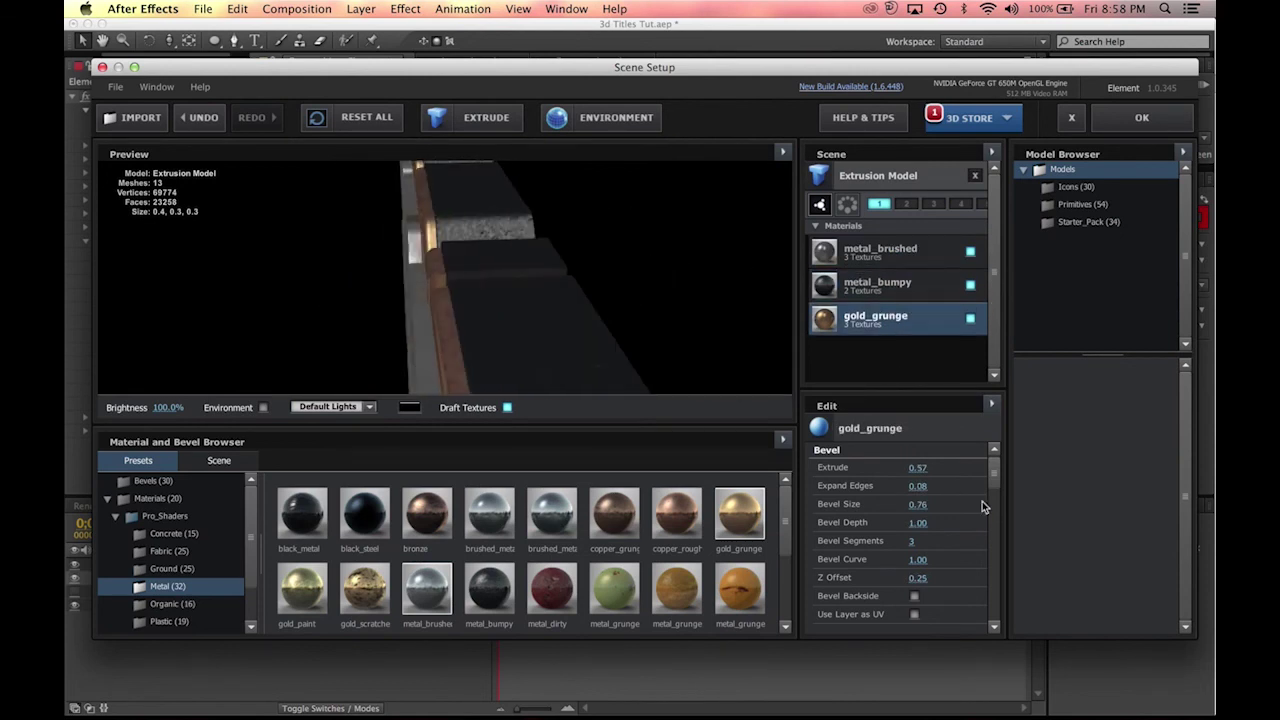
left_click_drag(918, 578, 914, 575)
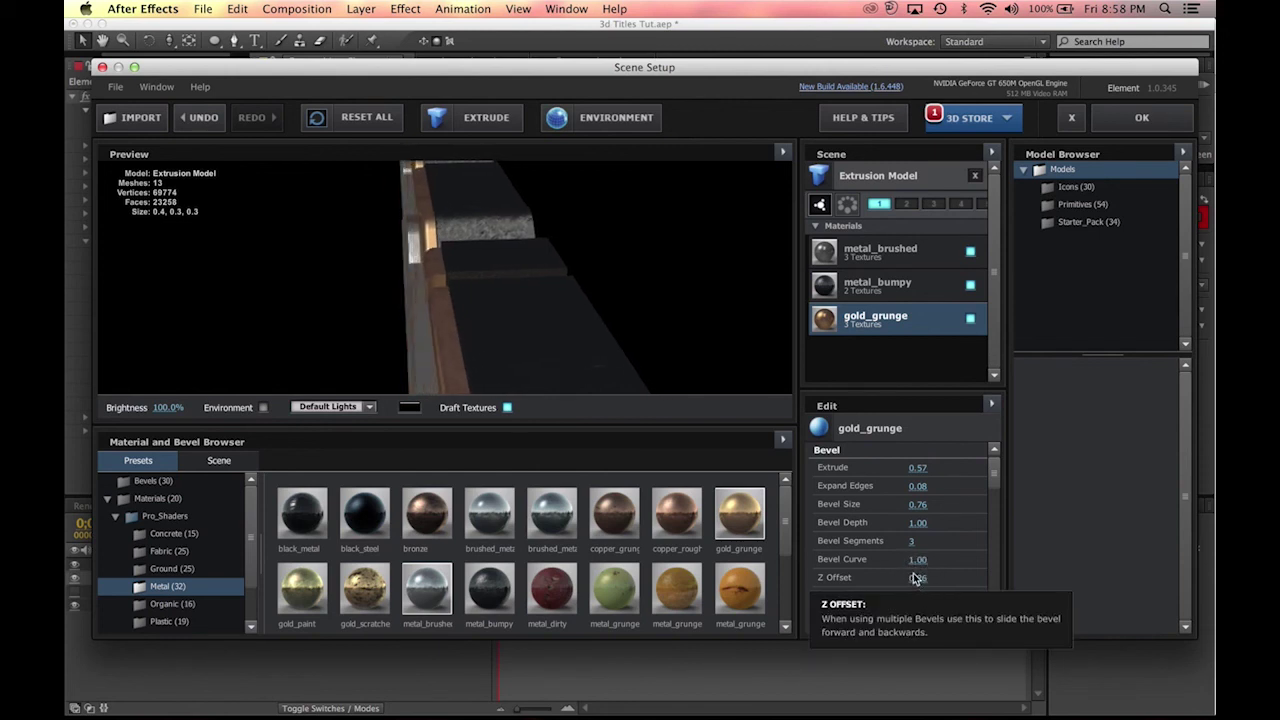
Step: Set the metal_bumpy bevel's Extrude to 0.95 while viewing the title from behind
left_click(866, 282)
left_click_drag(624, 265, 579, 267)
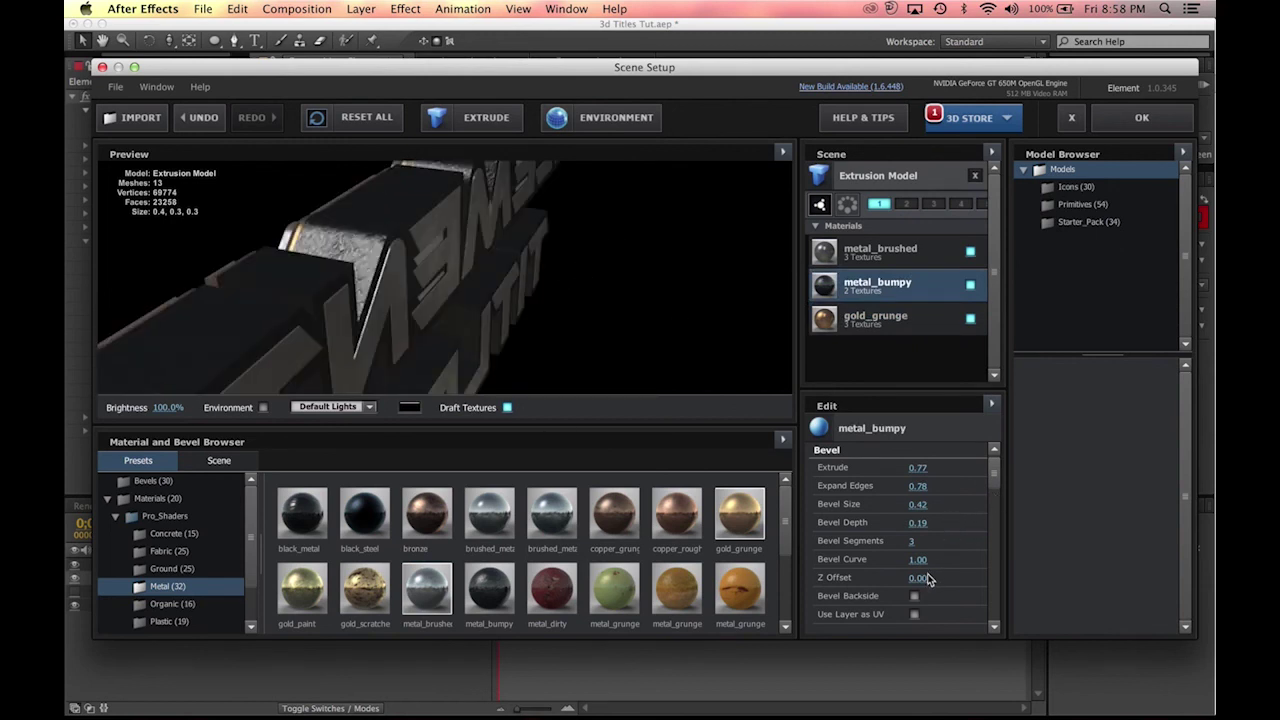
left_click_drag(472, 321, 423, 301)
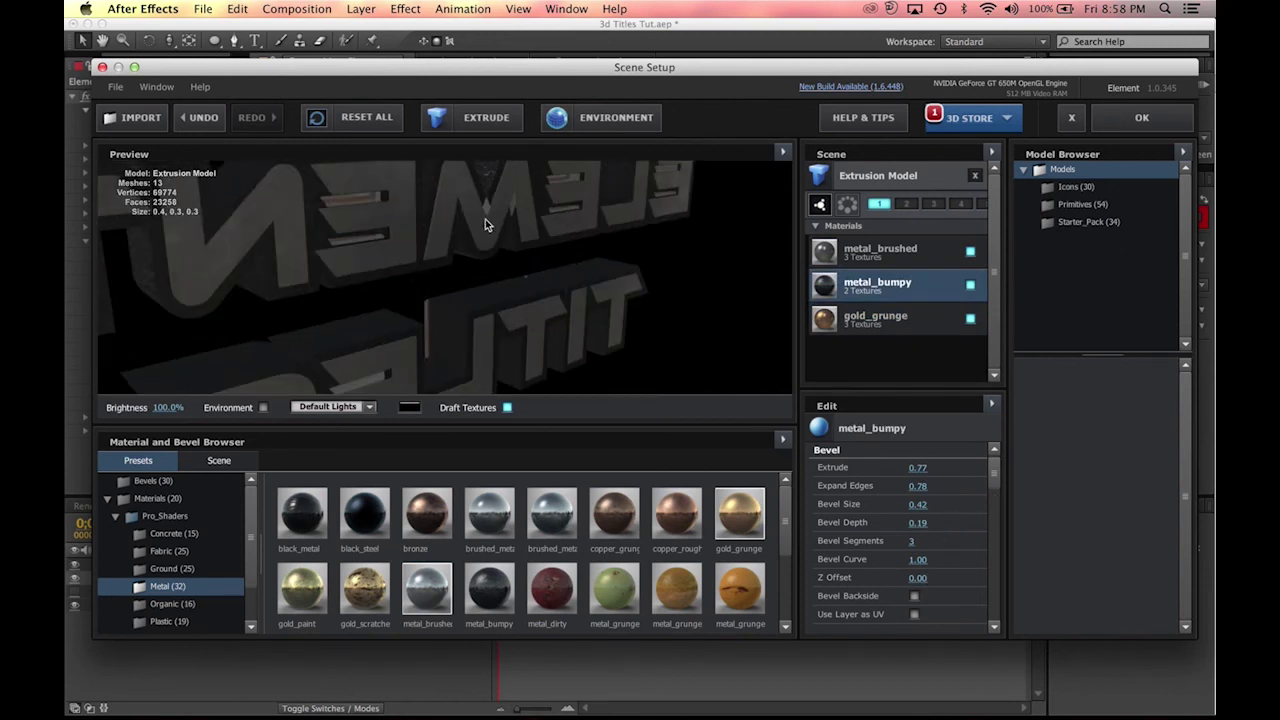
left_click_drag(393, 238, 474, 290)
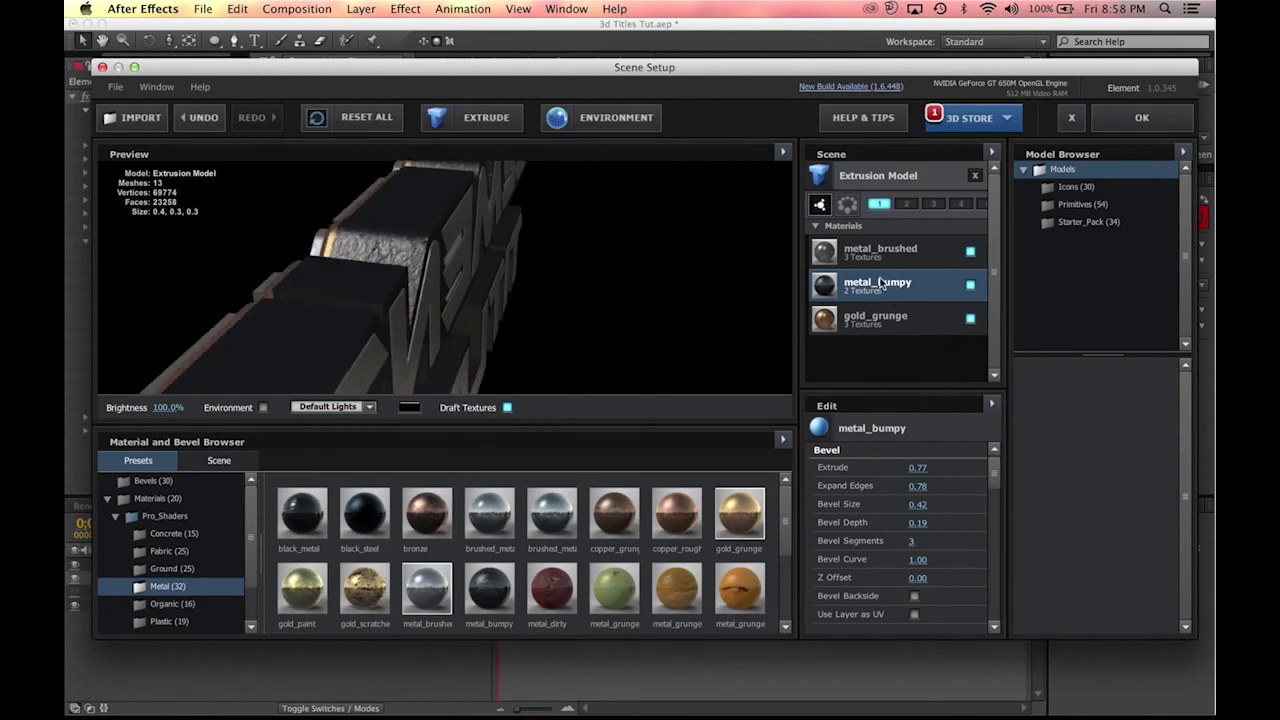
left_click_drag(531, 250, 514, 308)
scroll(514, 313, "up", 2)
left_click_drag(927, 472, 930, 466)
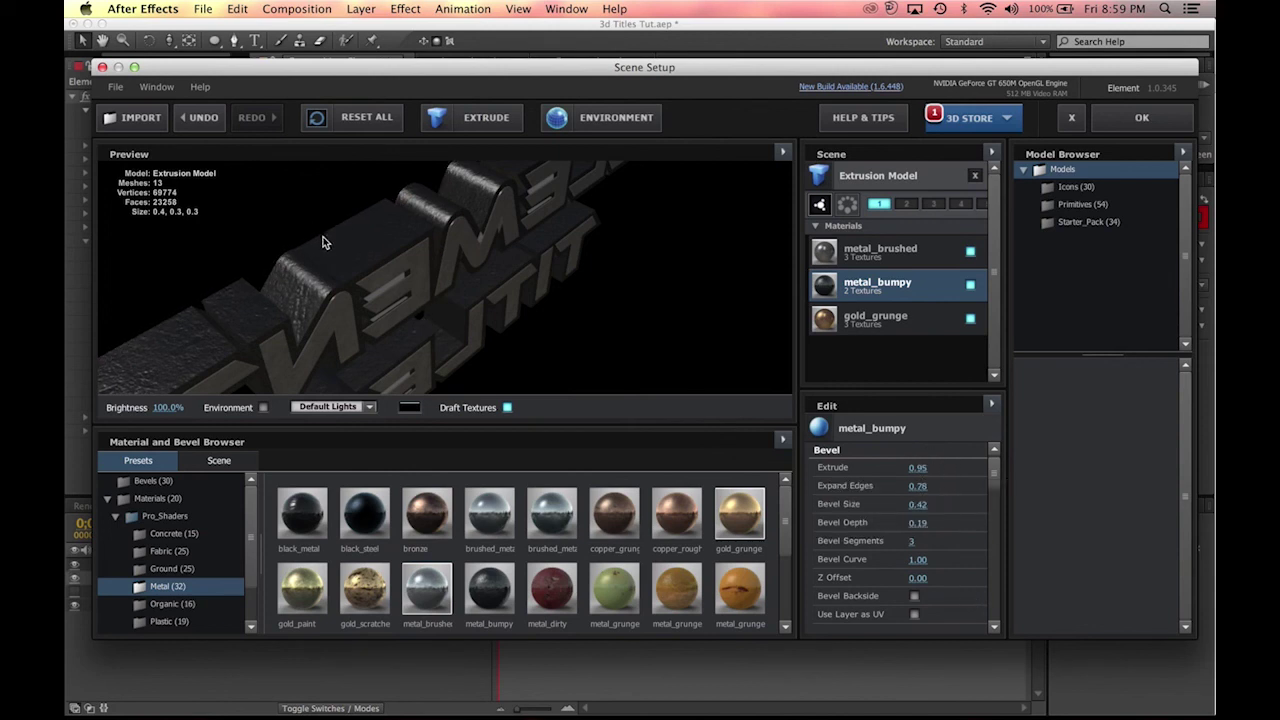
Step: Set the metal_bumpy bevel's Z Offset to -0.24 and check the title from the front and back
left_click_drag(917, 578, 903, 580)
left_click_drag(337, 313, 309, 240)
scroll(476, 226, "up", 5)
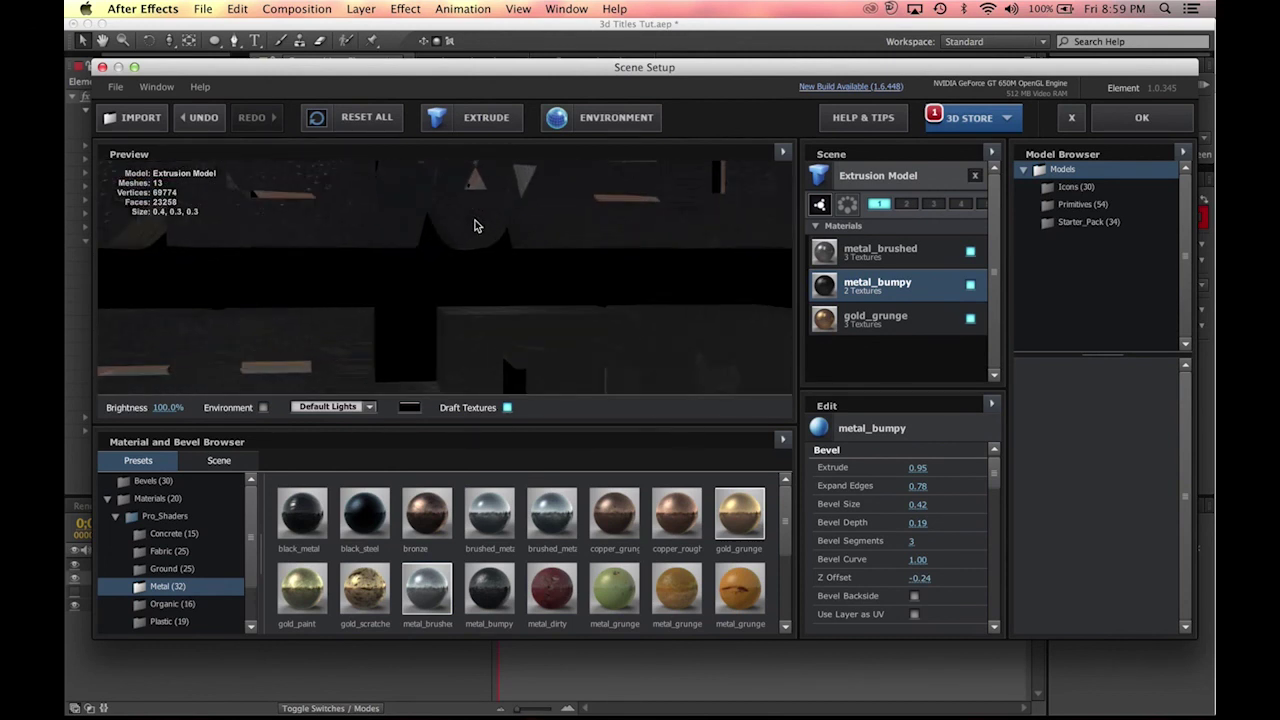
left_click_drag(538, 231, 403, 226)
scroll(503, 374, "down", 10)
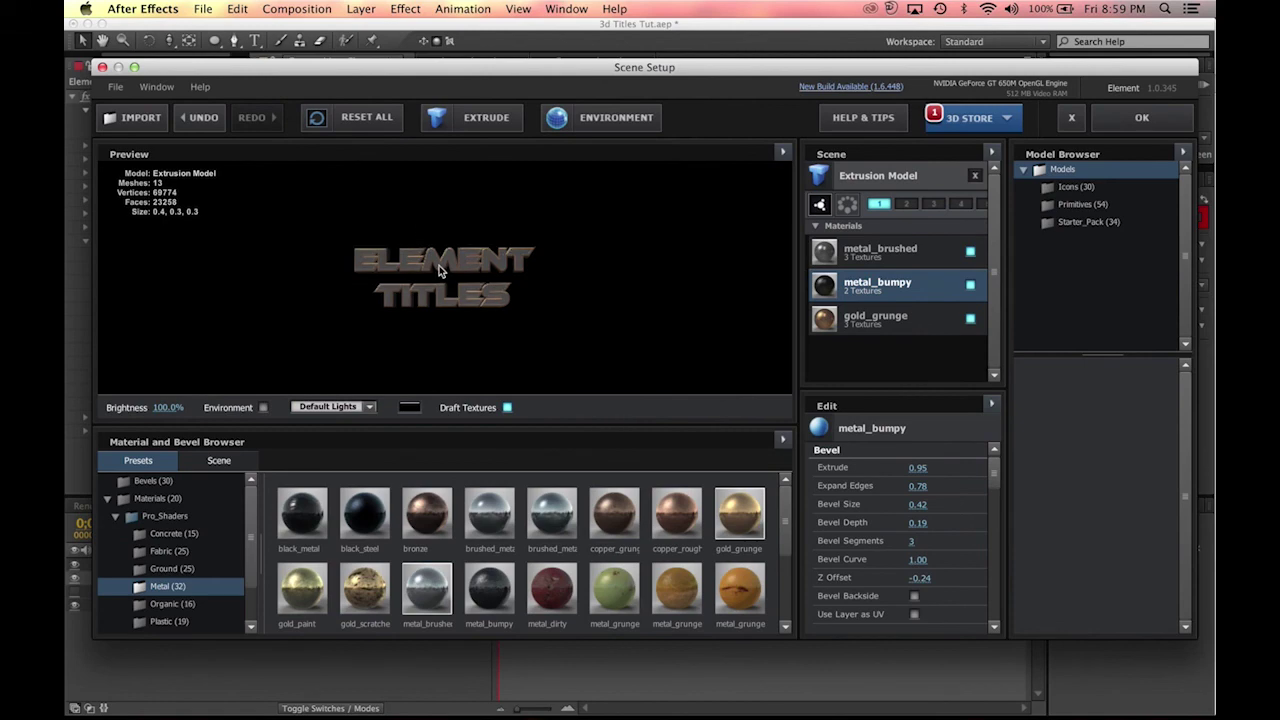
scroll(442, 264, "up", 10)
scroll(442, 270, "down", 10)
left_click_drag(480, 271, 715, 338)
Step: Open the Path Resolution choices in the extrusion model's Tesselation settings
scroll(995, 478, "down", 5)
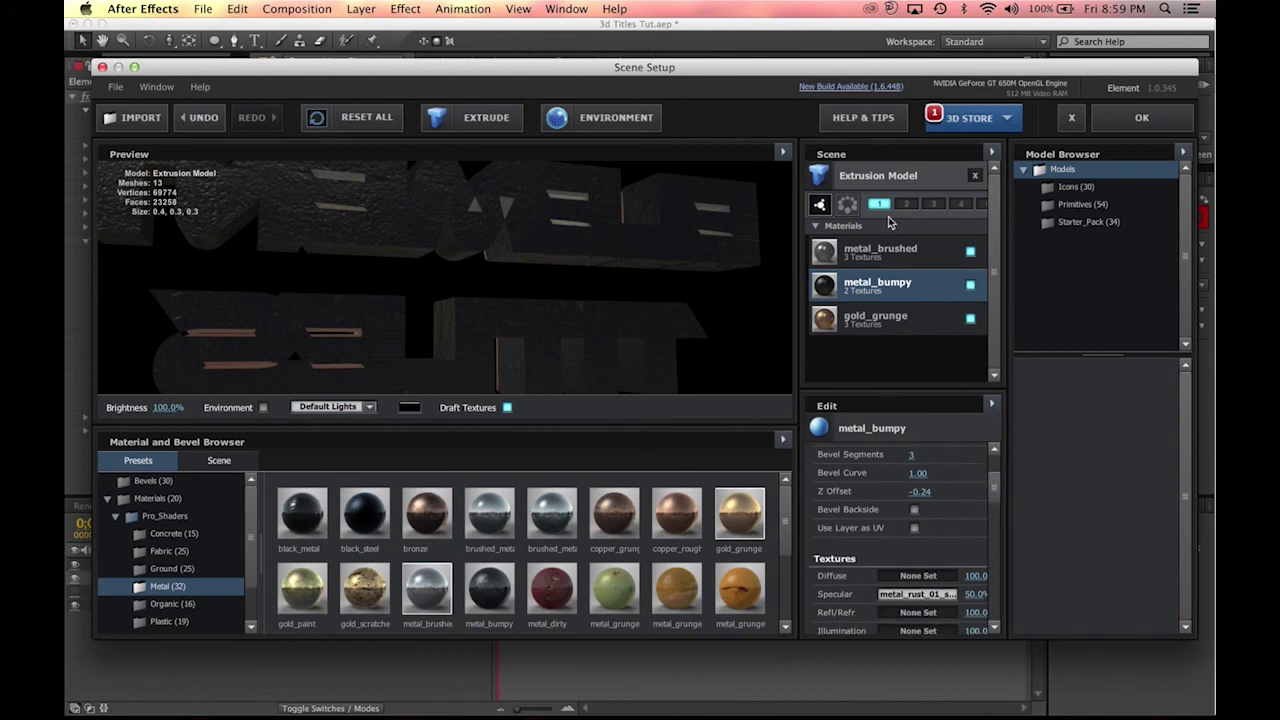
left_click(868, 176)
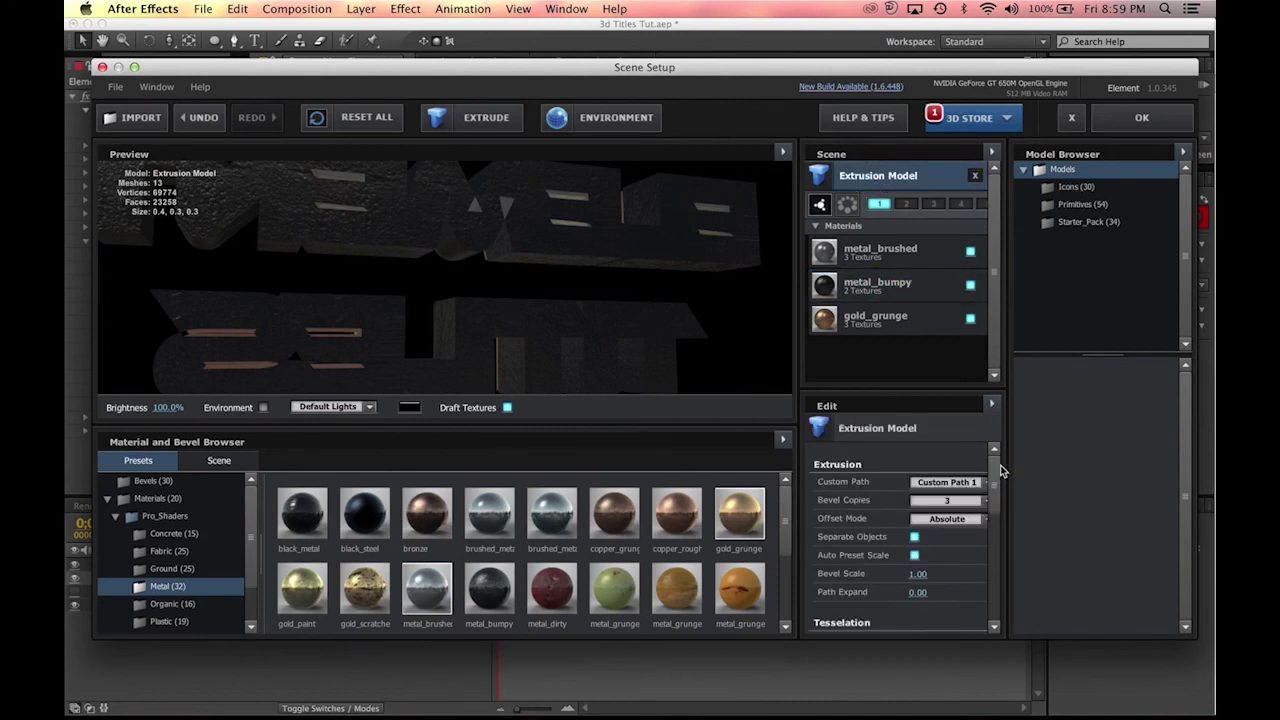
scroll(996, 475, "down", 2)
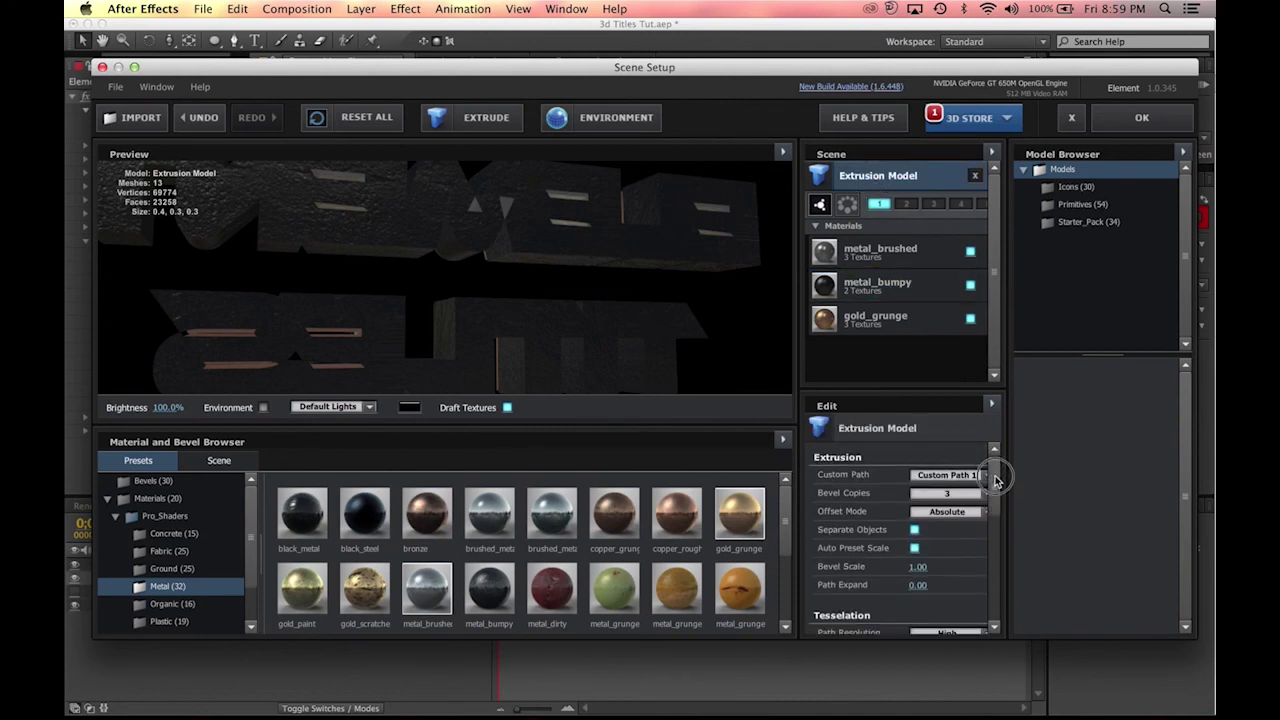
scroll(996, 487, "down", 2)
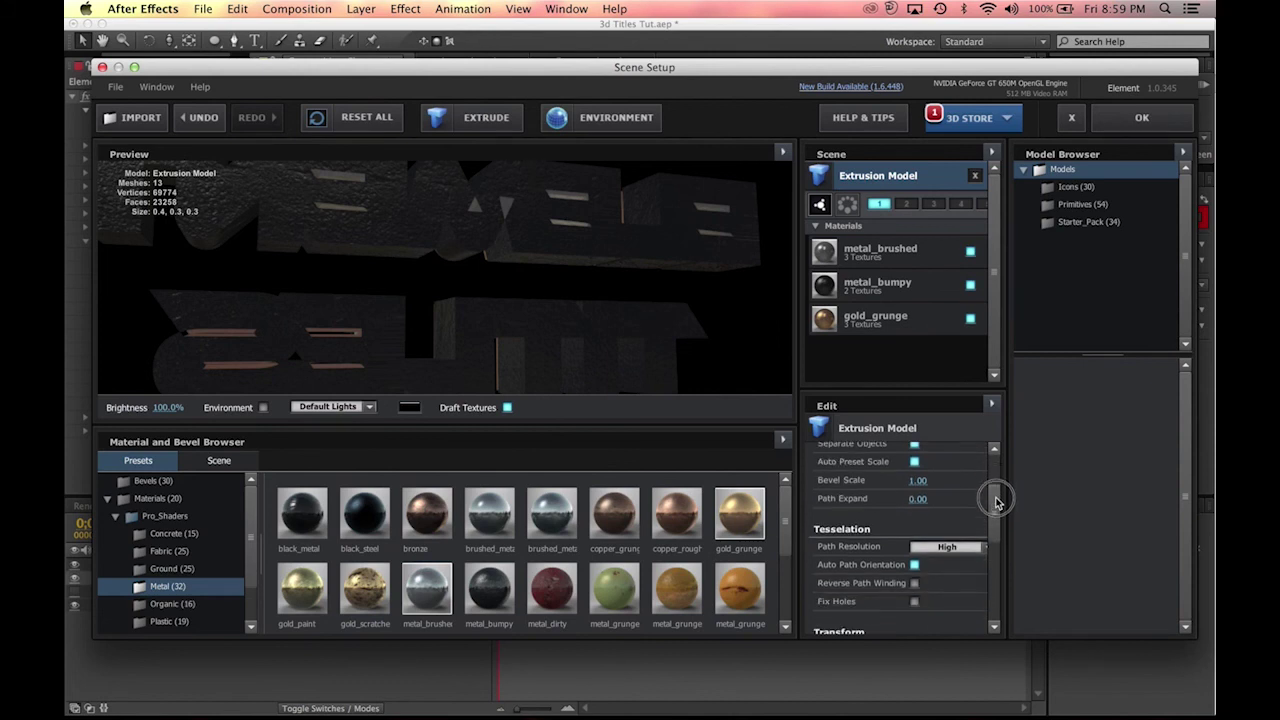
left_click(947, 545)
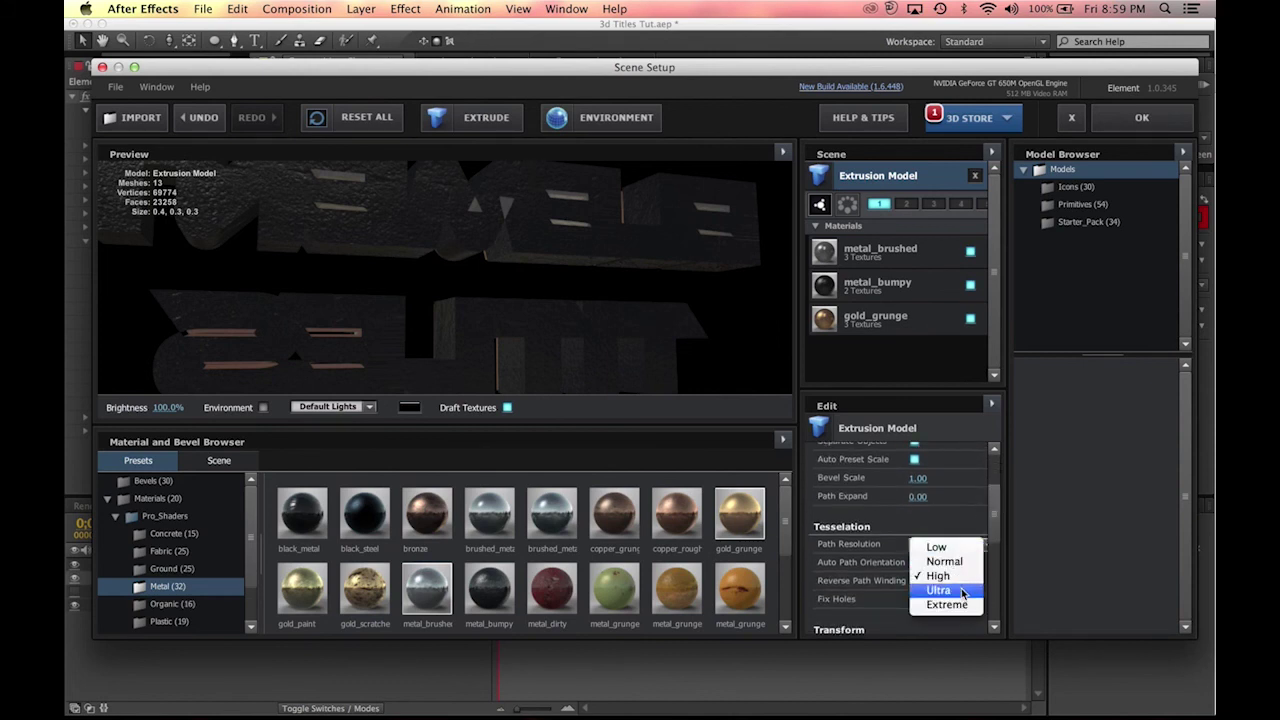
Step: Set the extrusion model's Path Resolution to Ultra, check the beveled title from several angles and accept the scene setup
left_click(962, 591)
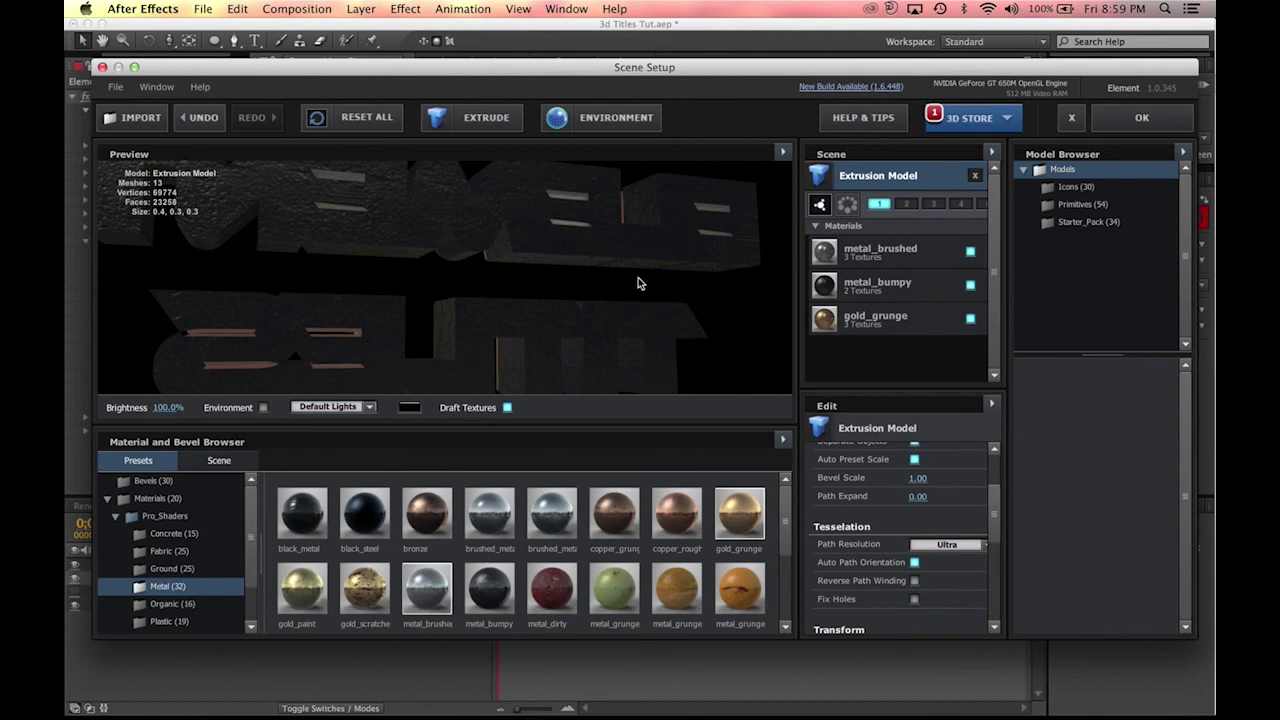
left_click_drag(589, 289, 397, 256)
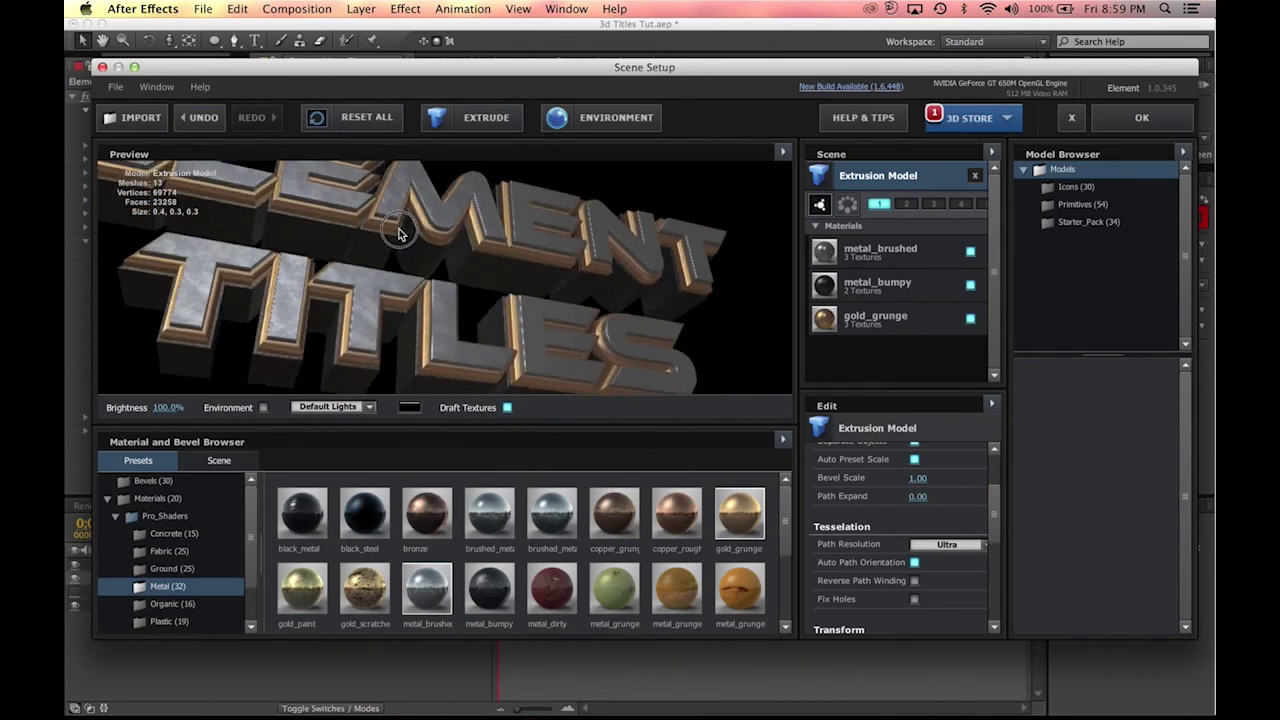
left_click(914, 581)
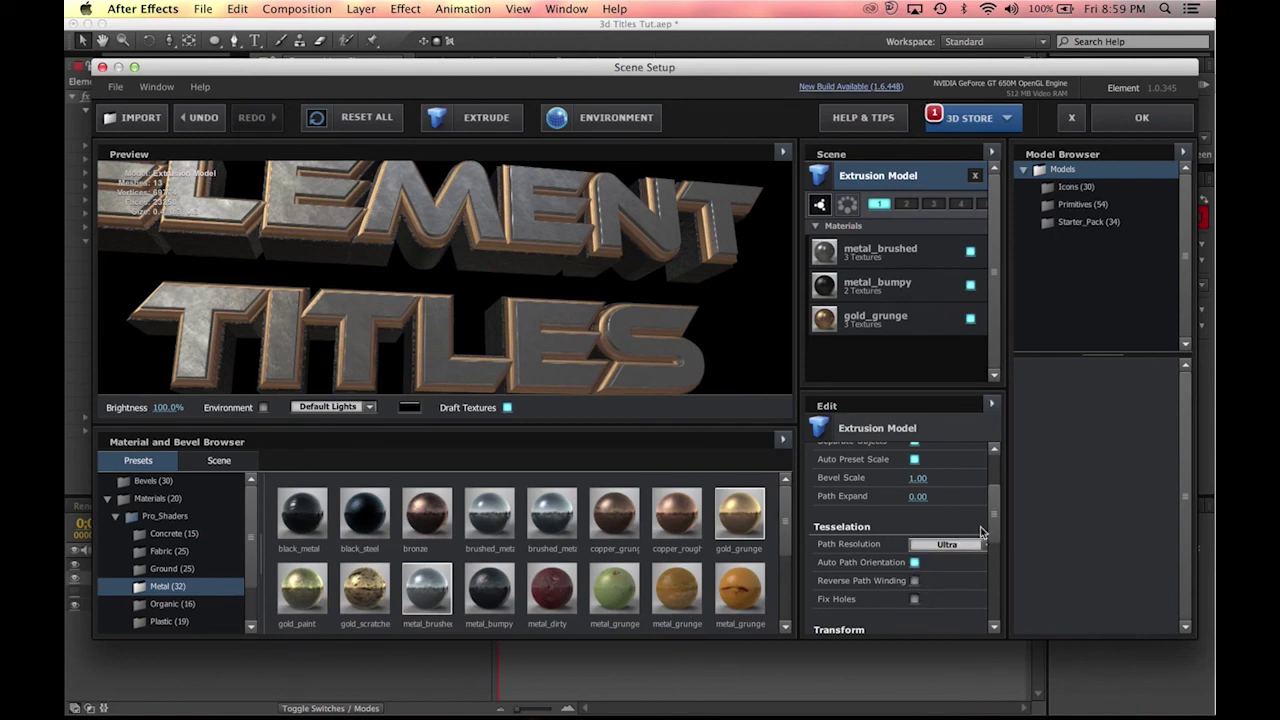
left_click_drag(551, 271, 620, 290)
scroll(487, 290, "down", 5)
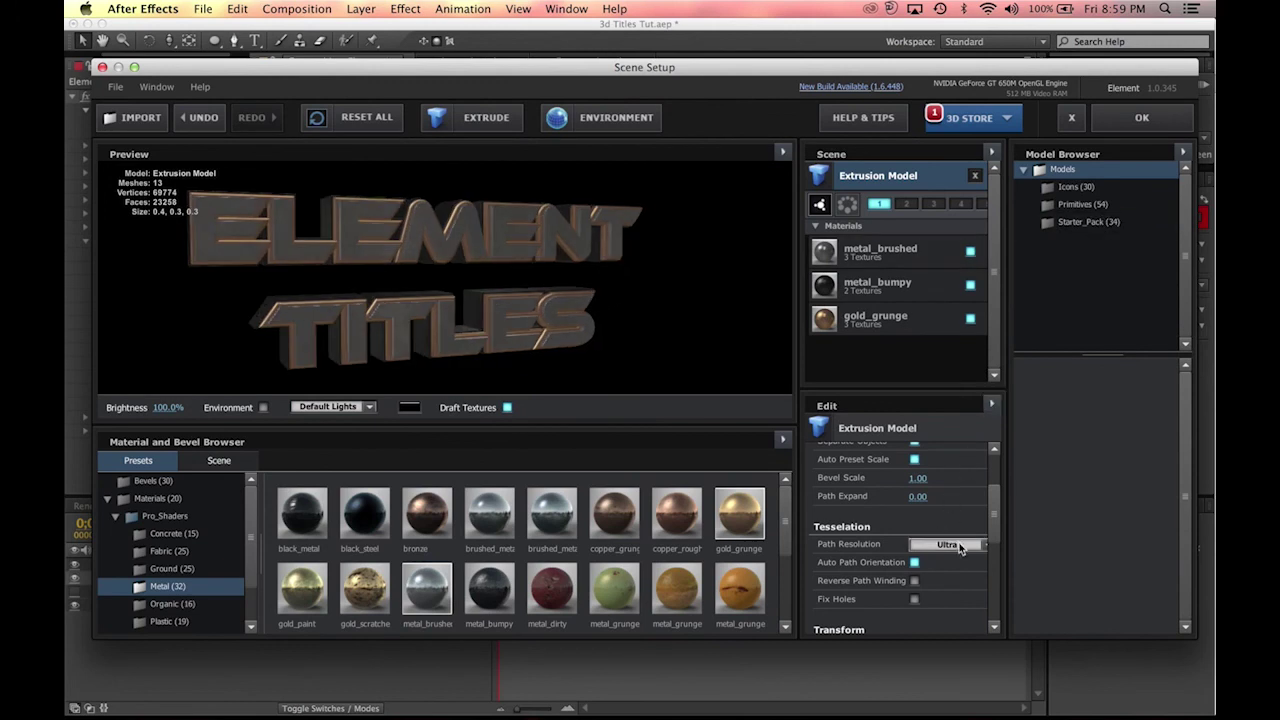
left_click_drag(480, 290, 441, 293)
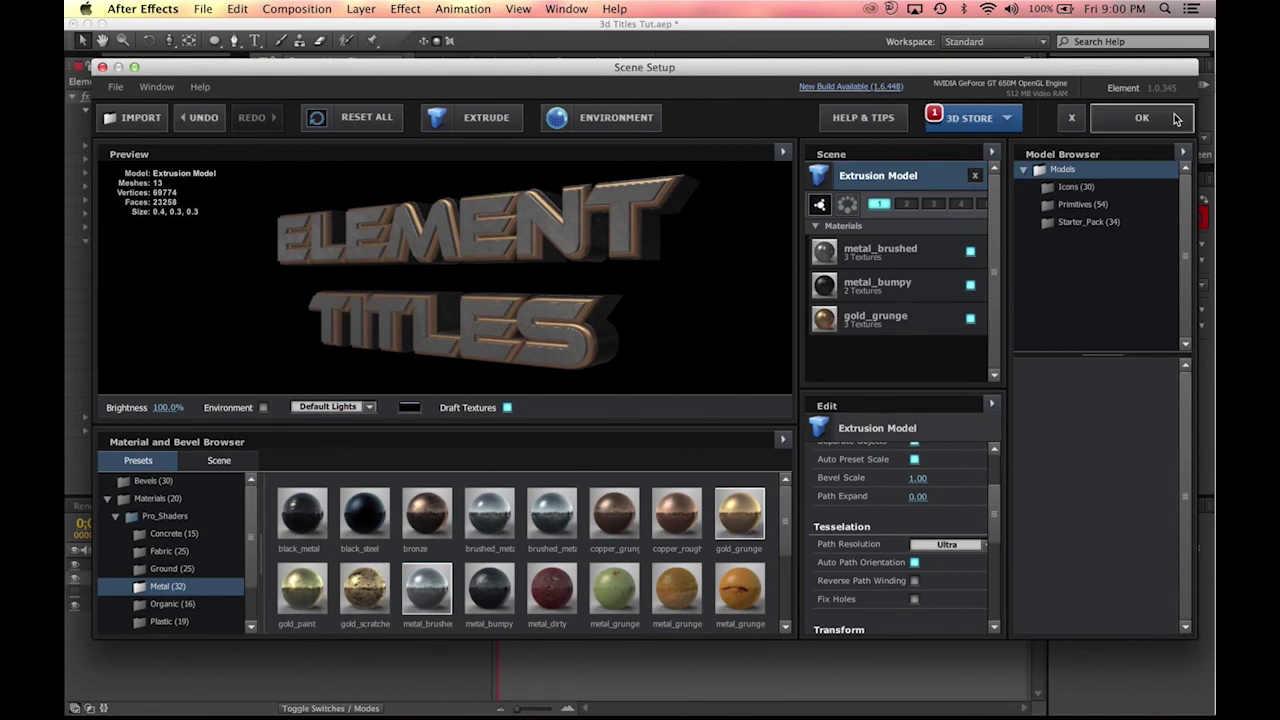
left_click(1141, 118)
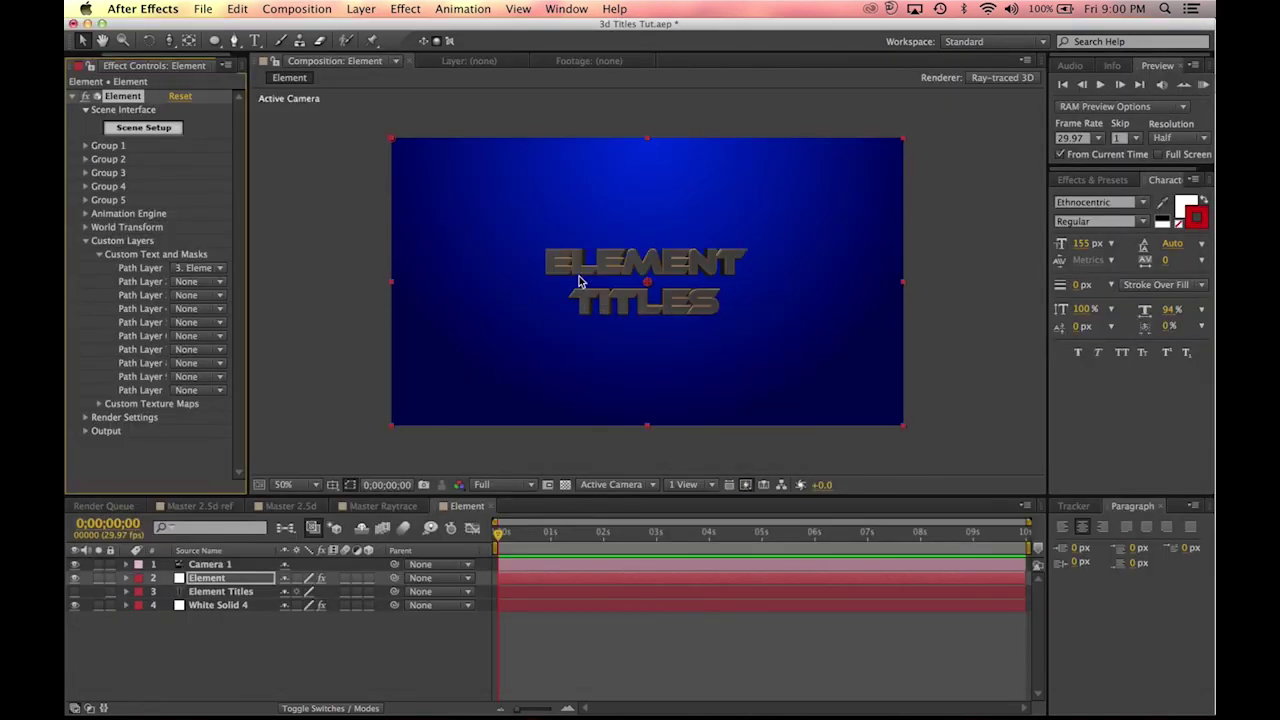
key("period")
key("period")
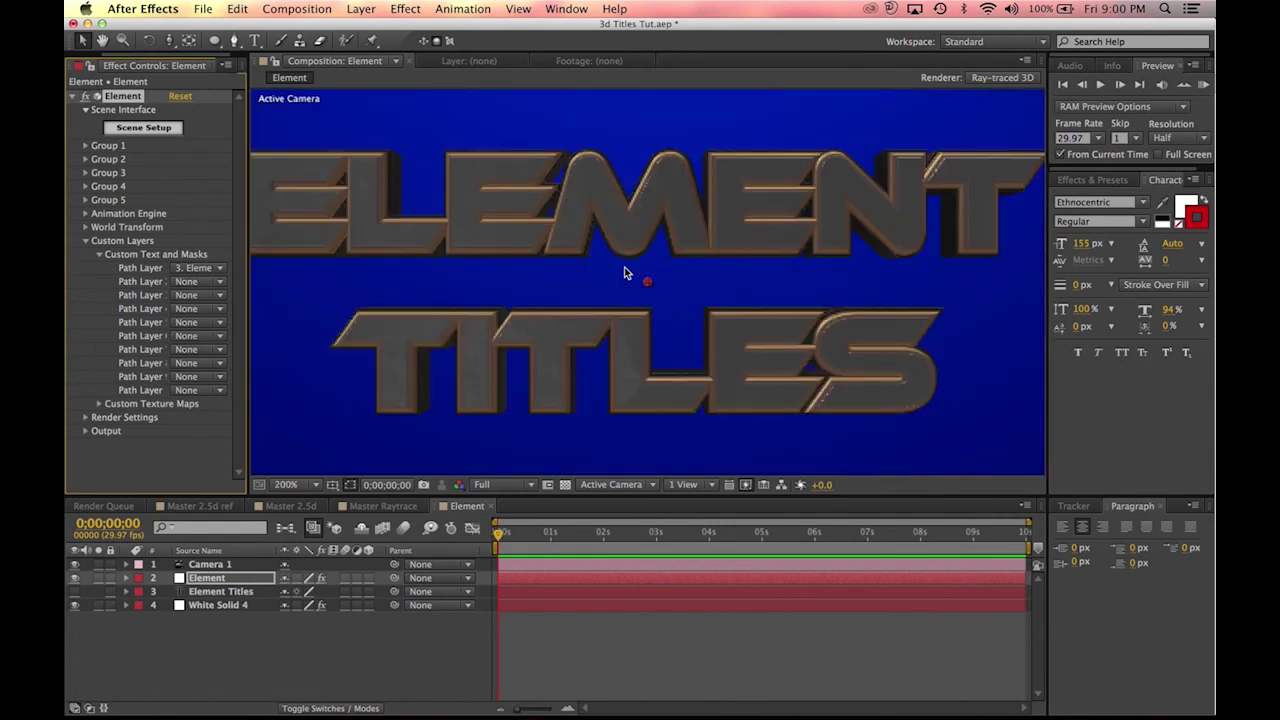
key("comma")
key("comma")
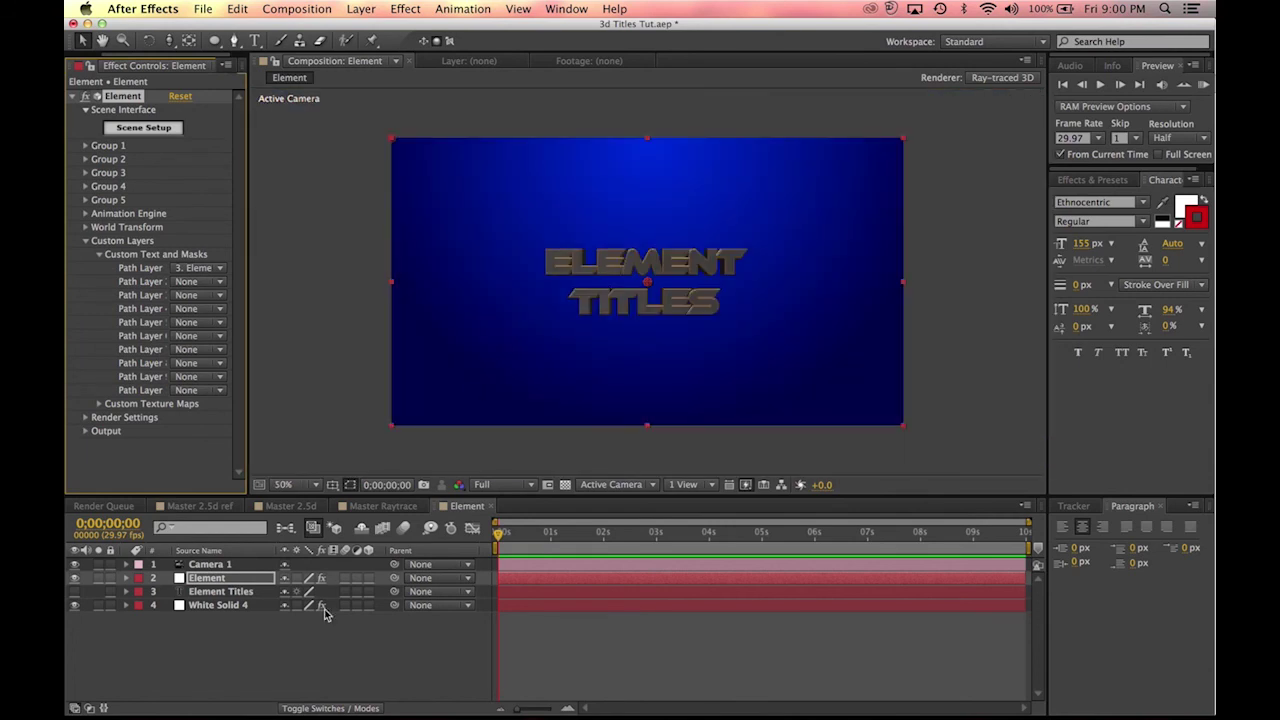
Step: Close the Master 2.5d, Master 2.5d ref and Master Raytrace timelines so only the Element composition stays open
left_click(293, 508)
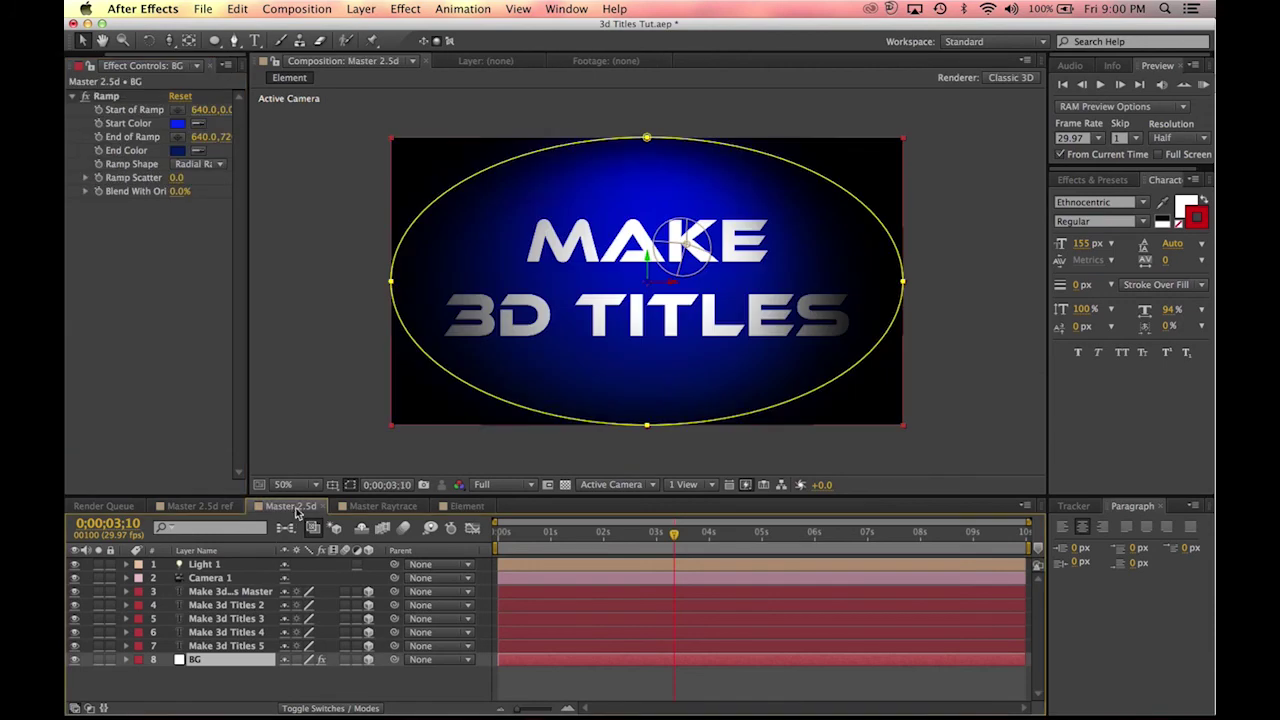
left_click(322, 507)
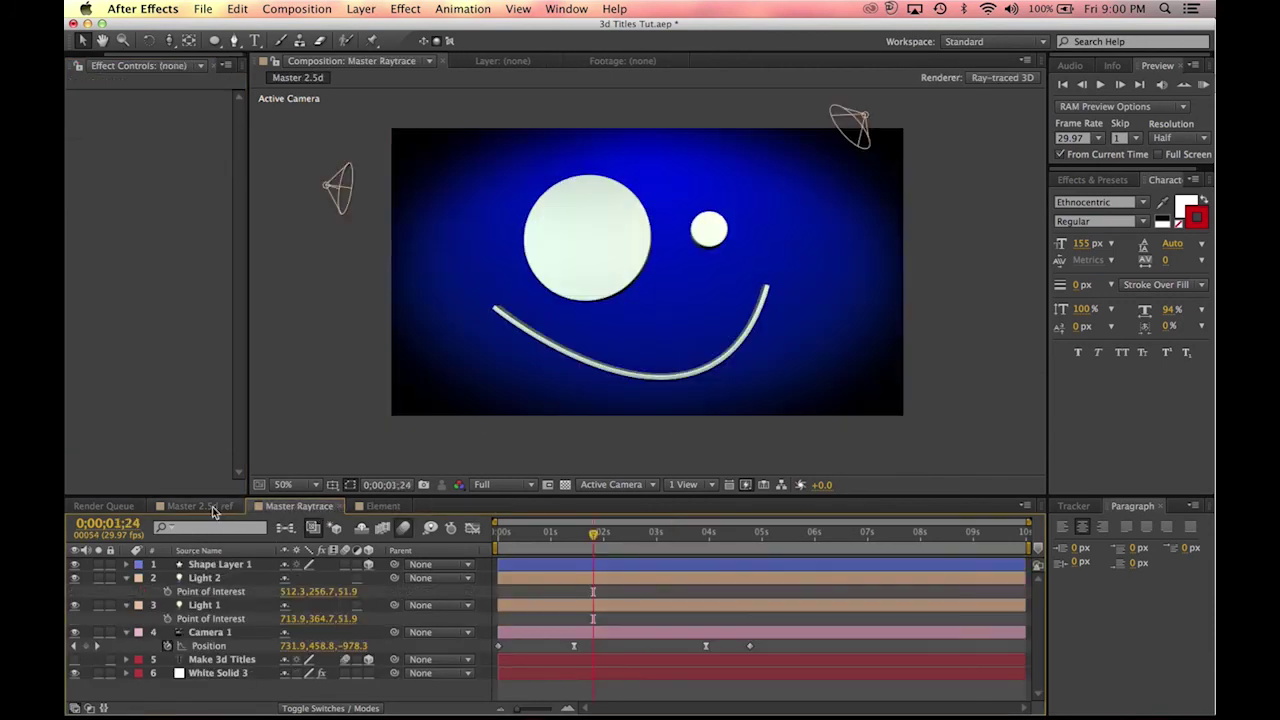
left_click(214, 507)
left_click(240, 507)
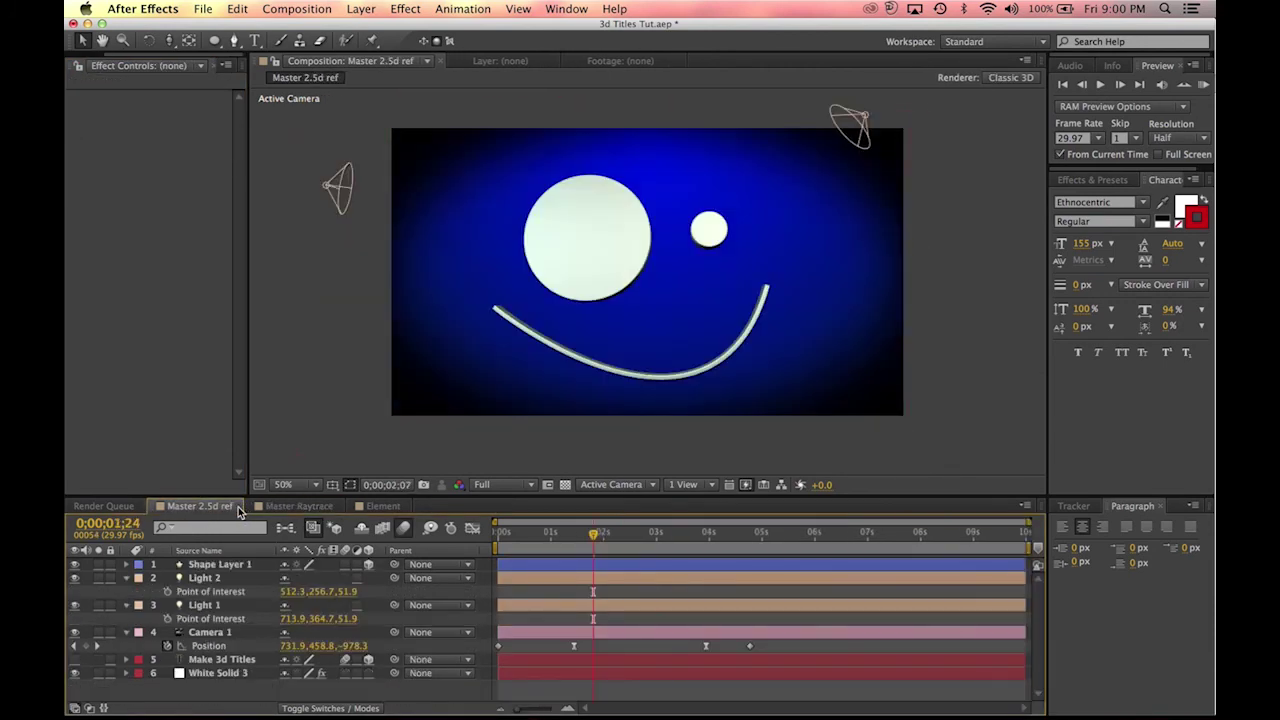
left_click(240, 507)
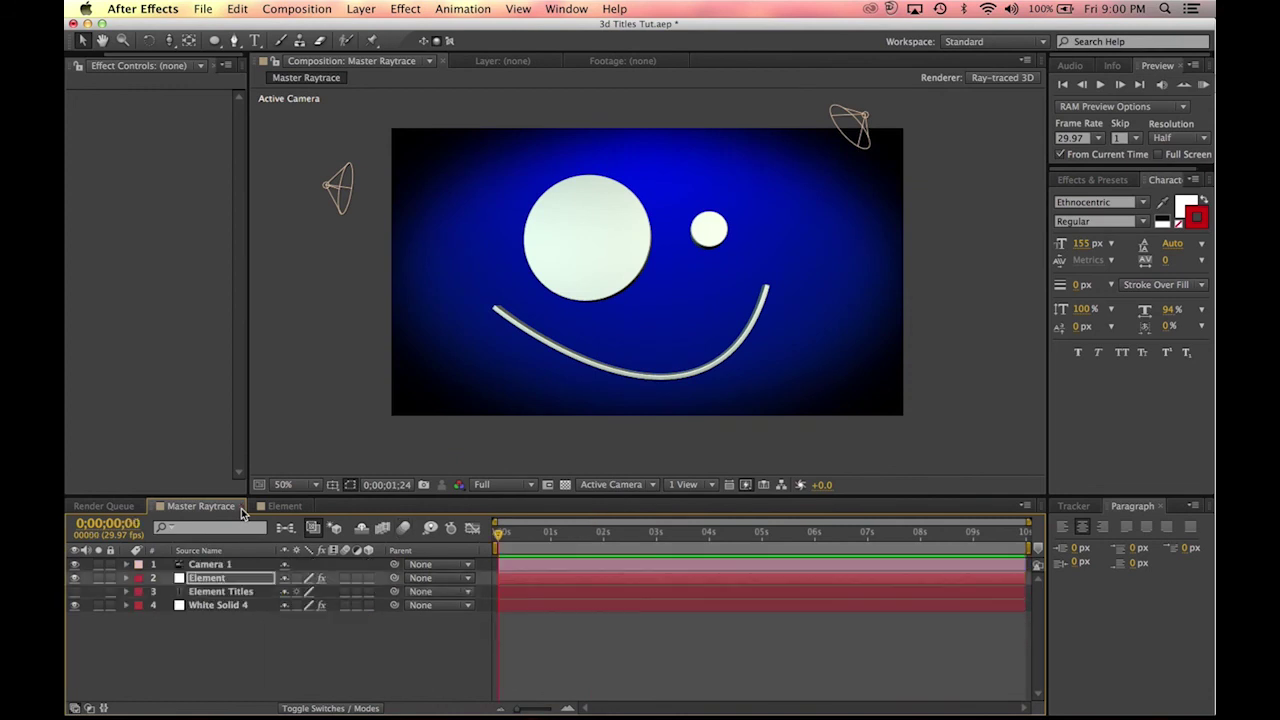
left_click_drag(521, 714, 525, 713)
left_click(540, 680)
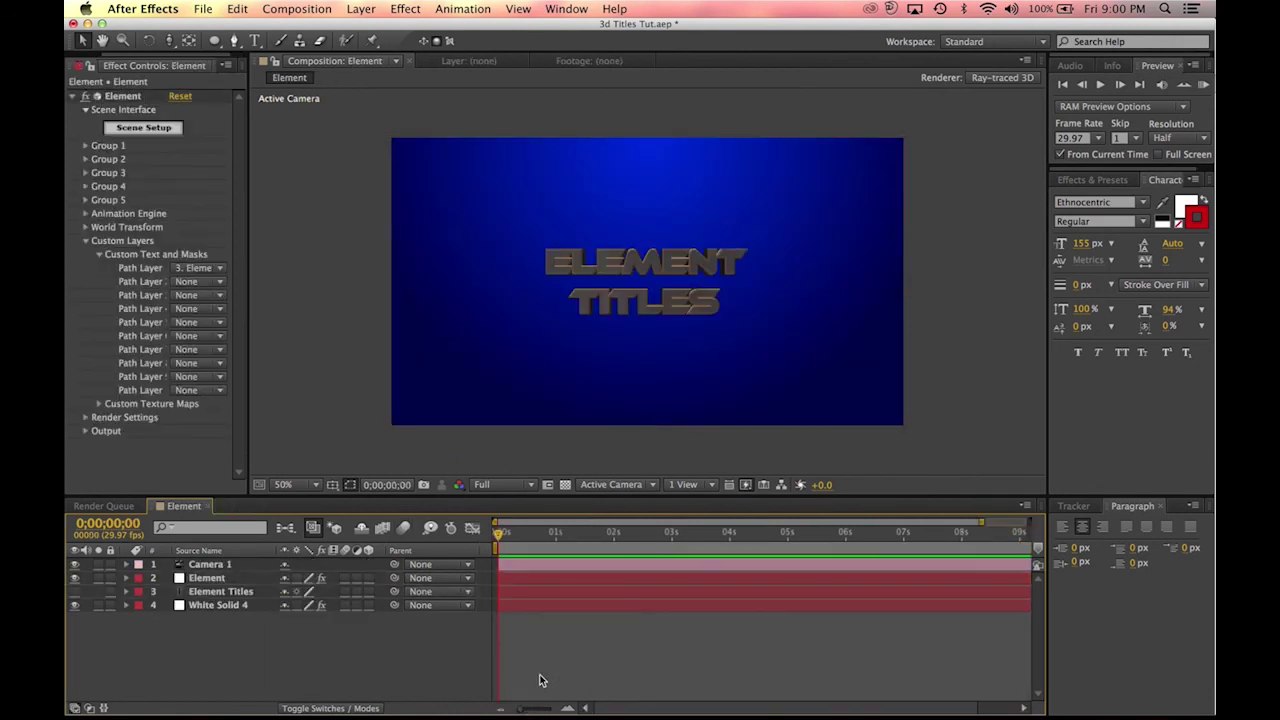
Step: Orbit Camera 1 around the title and lower the composition preview resolution to Quarter
key("slash")
scroll(637, 207, "down", 1)
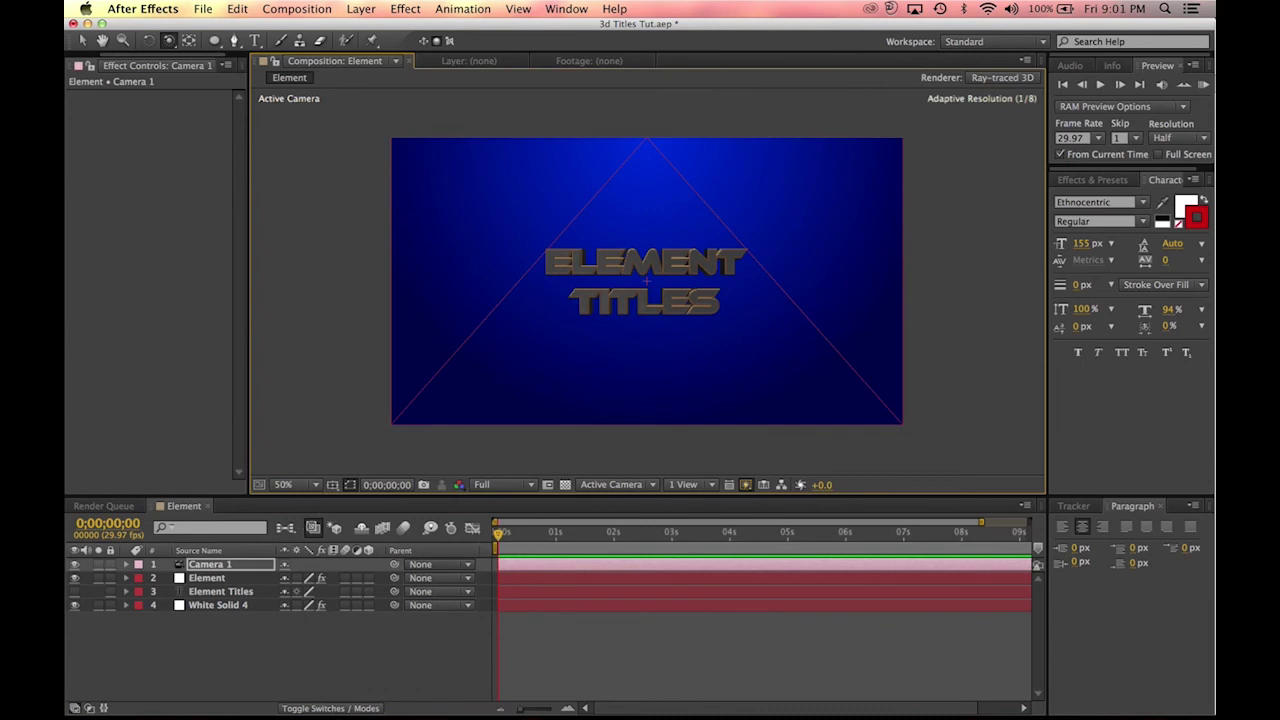
mouse_move(613, 692)
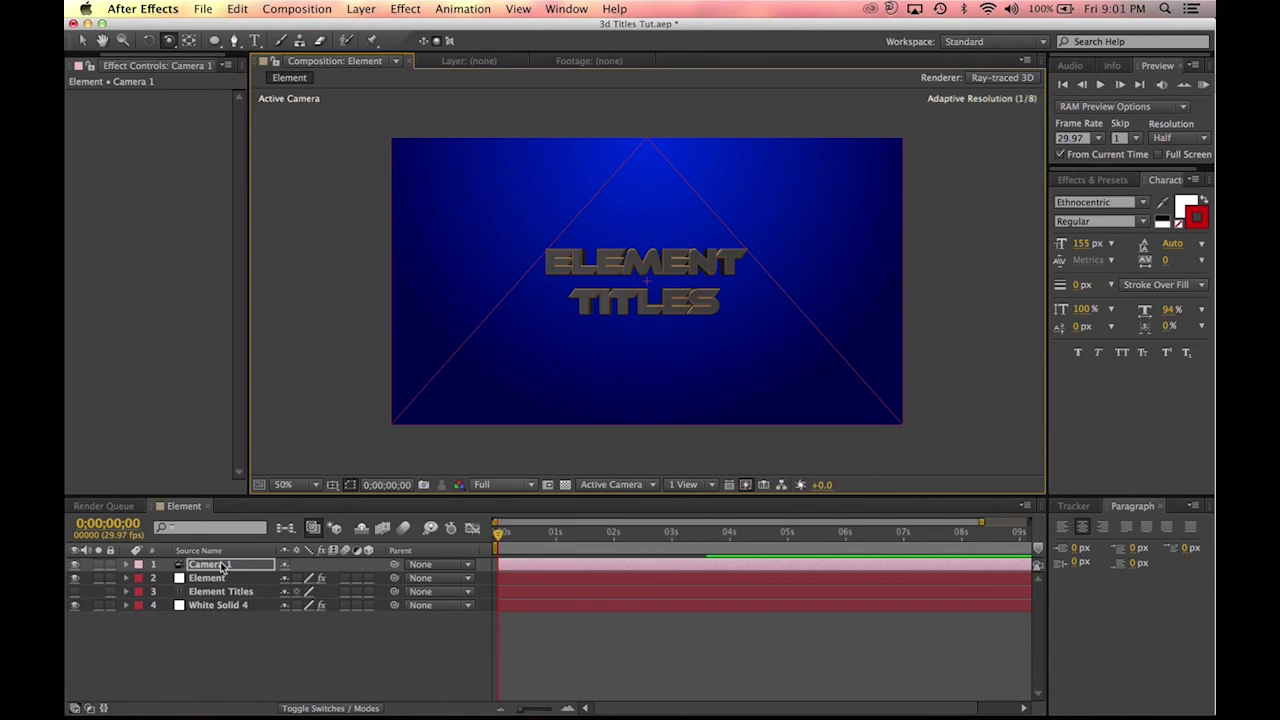
left_click(500, 490)
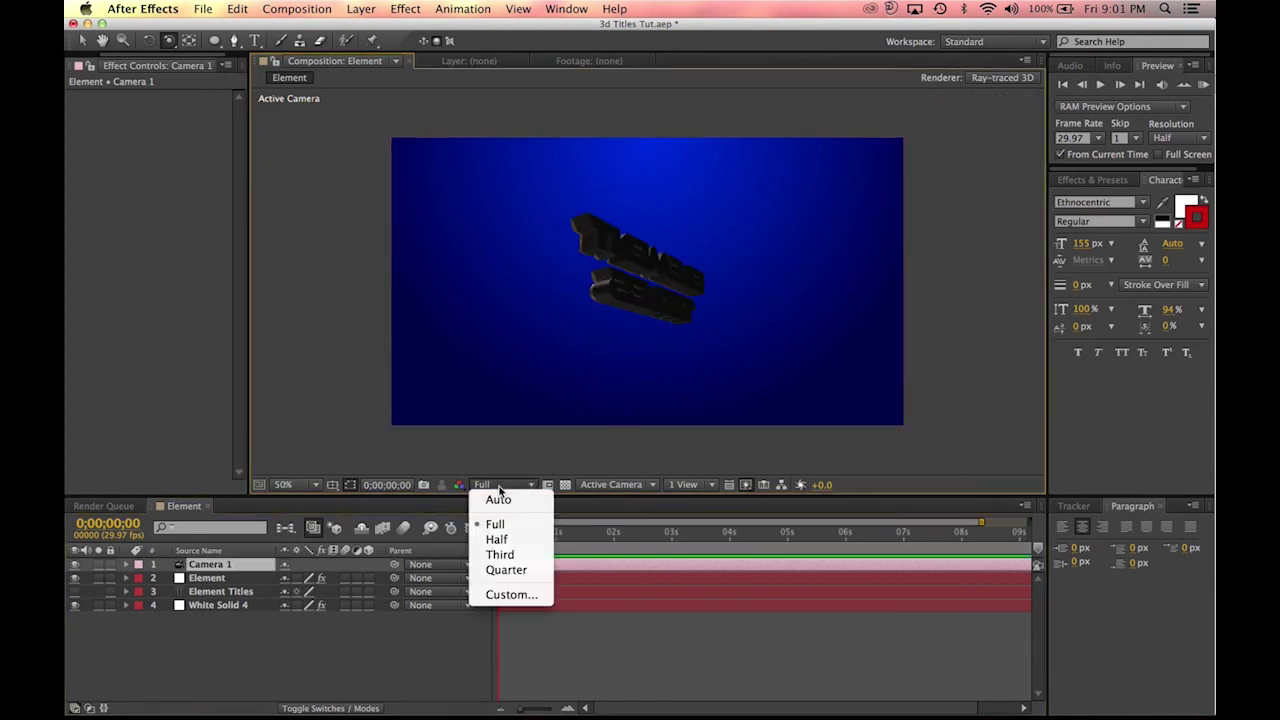
left_click(506, 570)
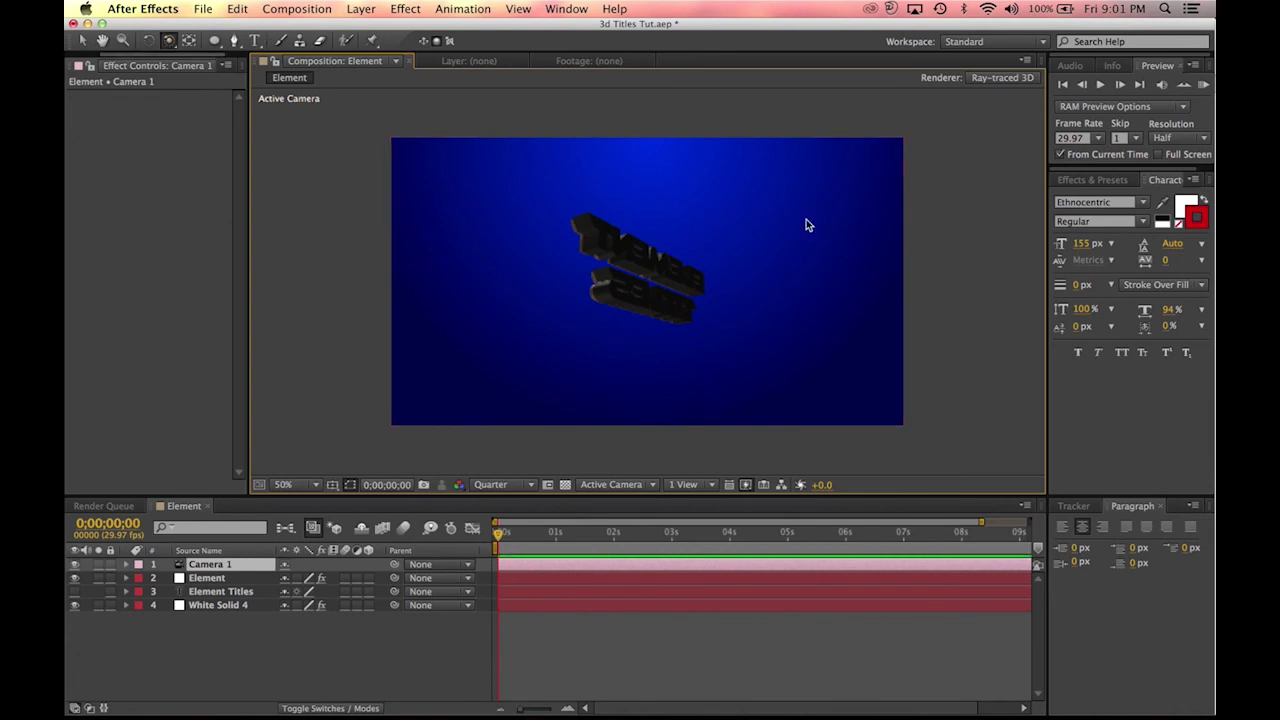
Step: Orbit Camera 1 around the extruded title to preview it from different angles
scroll(630, 246, "up", 2)
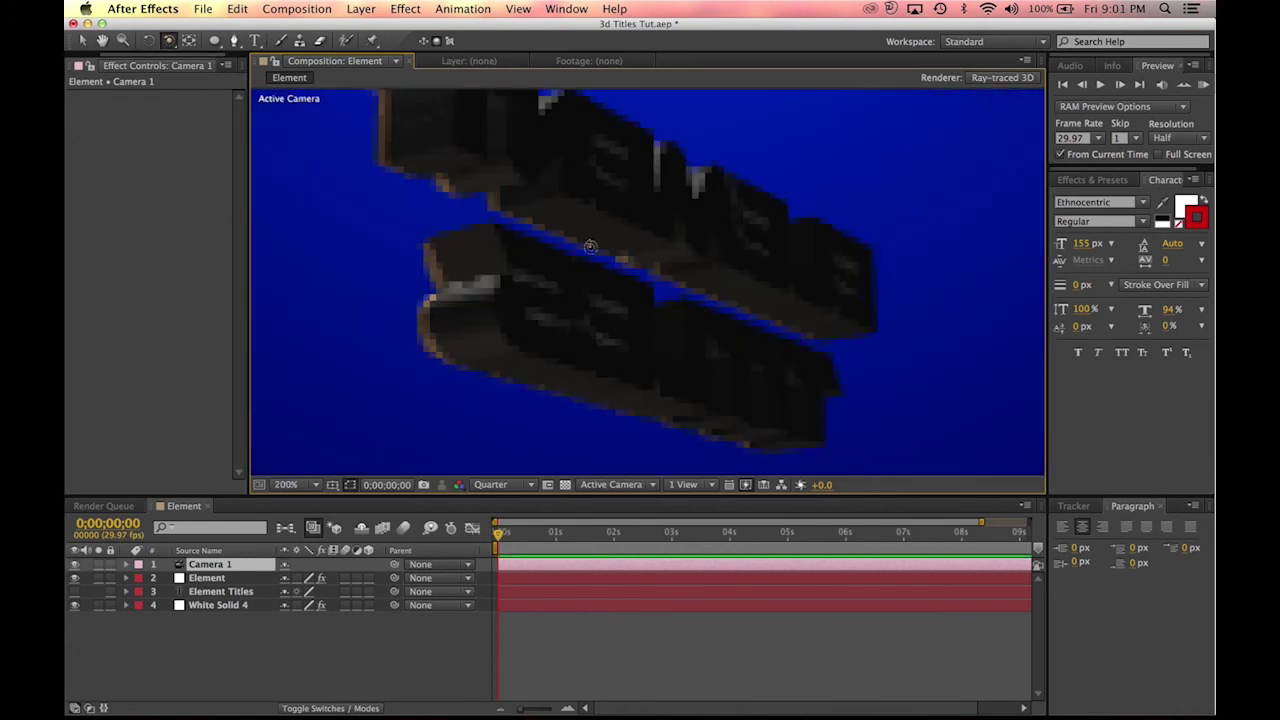
scroll(576, 251, "down", 1)
left_click_drag(572, 261, 763, 315)
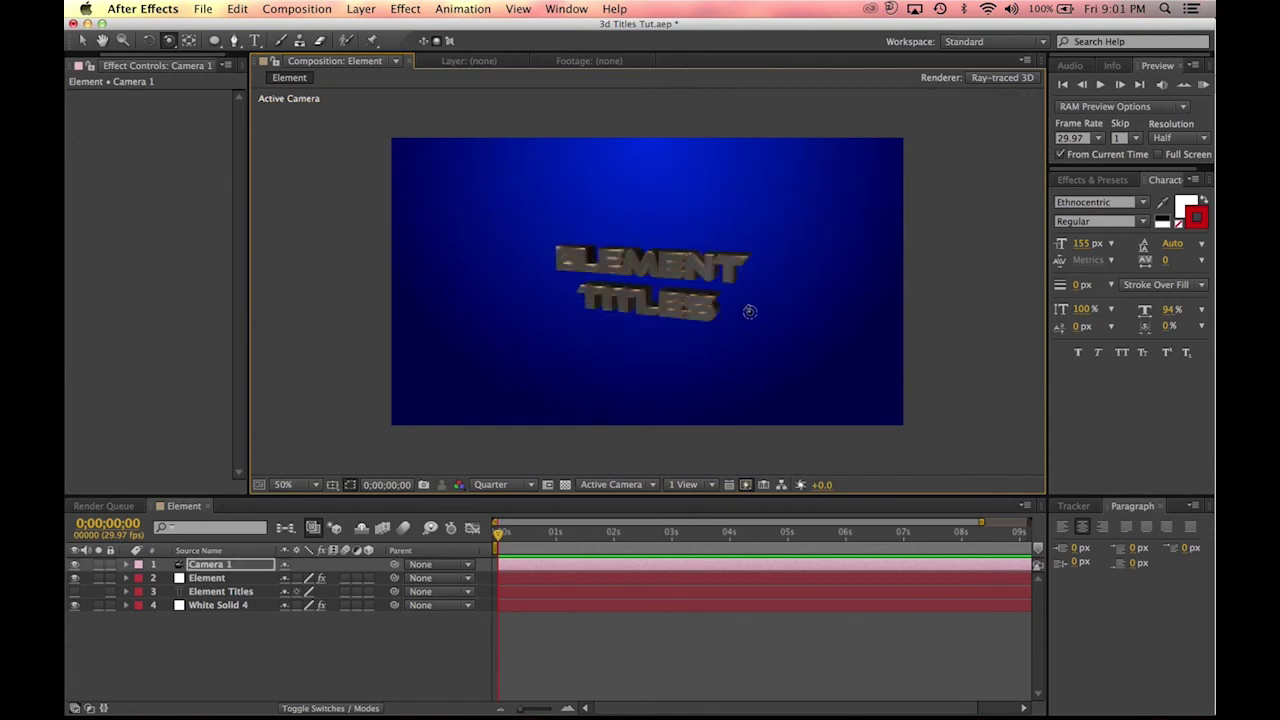
scroll(763, 315, "up", 3)
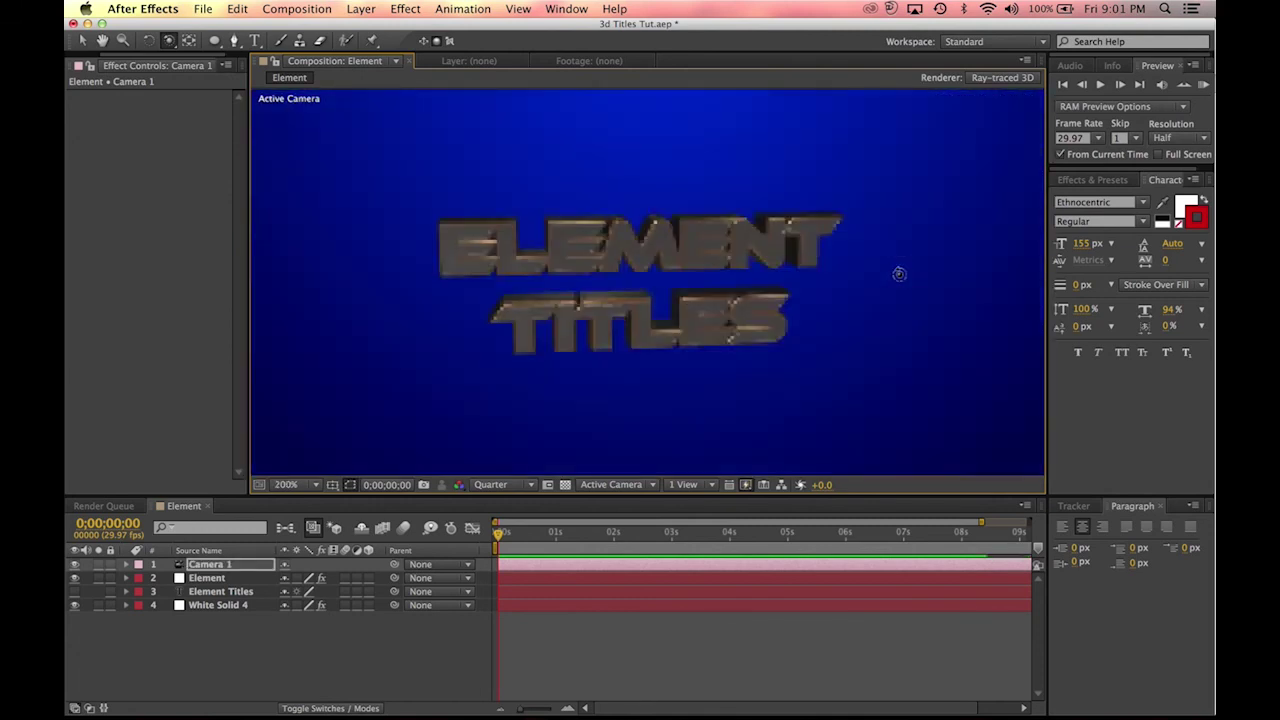
scroll(899, 273, "down", 2)
left_click_drag(743, 277, 523, 283)
scroll(746, 278, "up", 1)
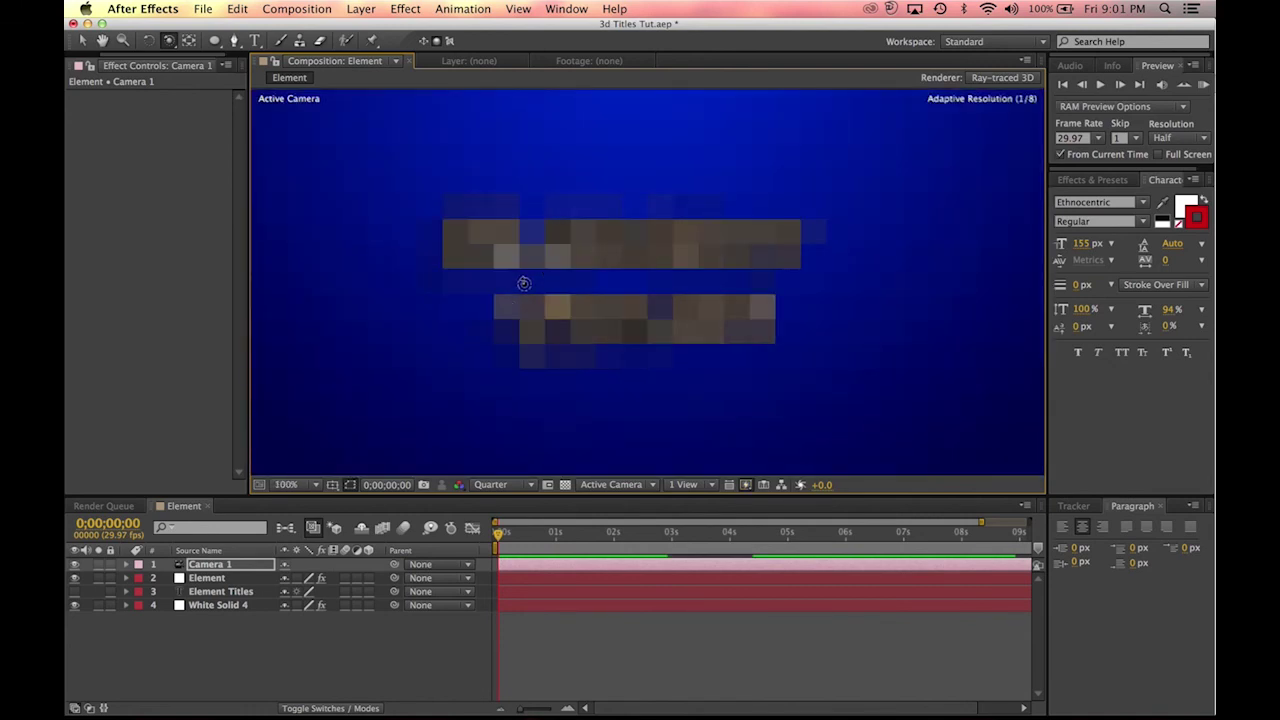
scroll(575, 276, "down", 4)
scroll(575, 276, "up", 2)
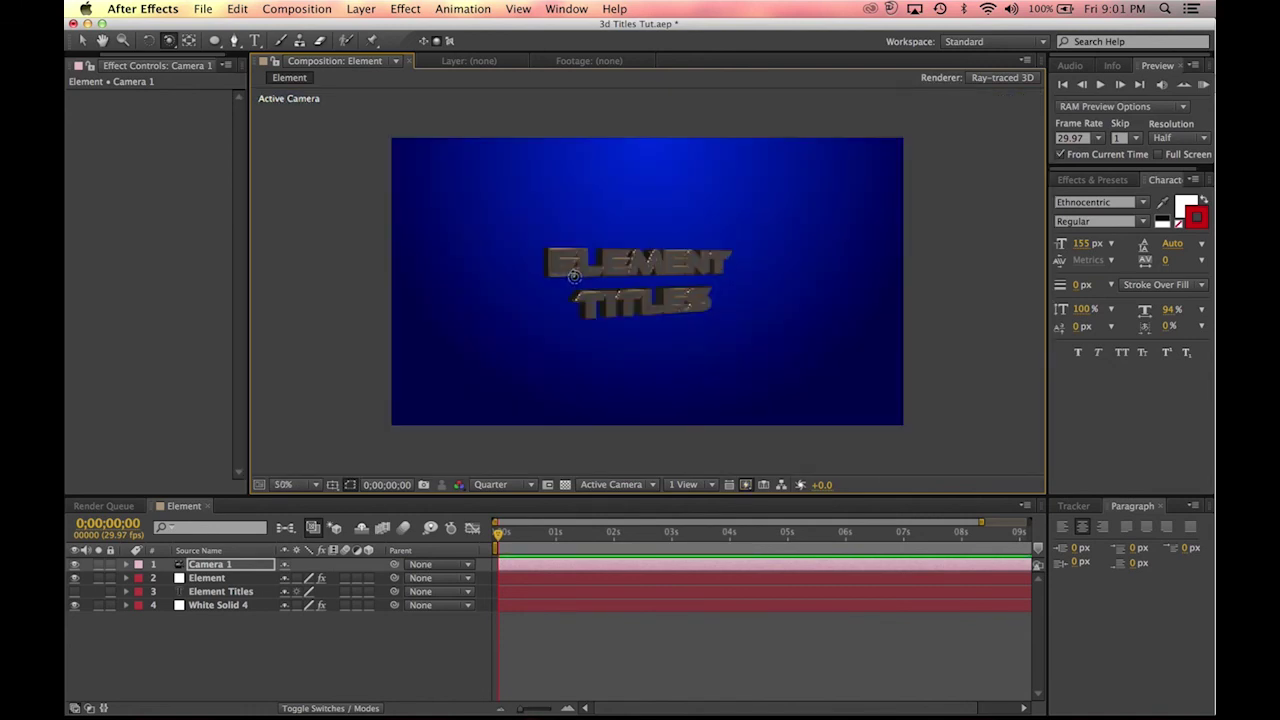
Step: Reset the Transform properties of the Camera 1 layer
left_click(199, 566)
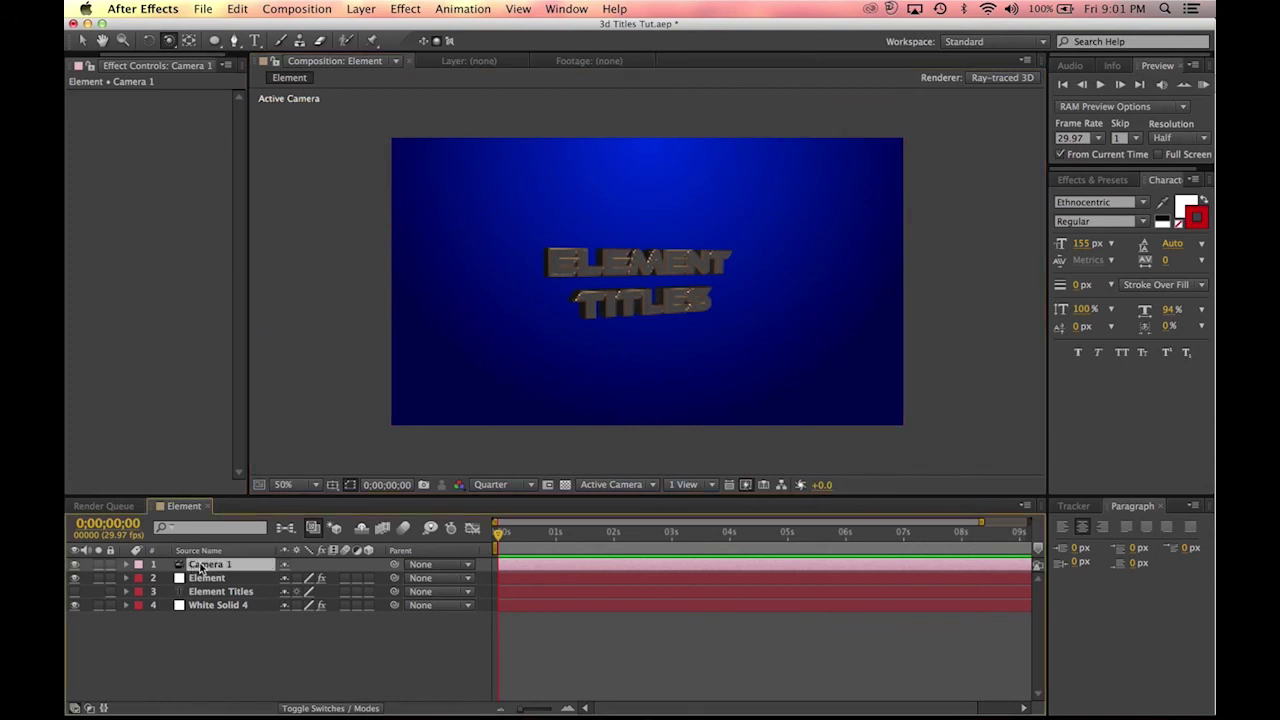
right_click(200, 567)
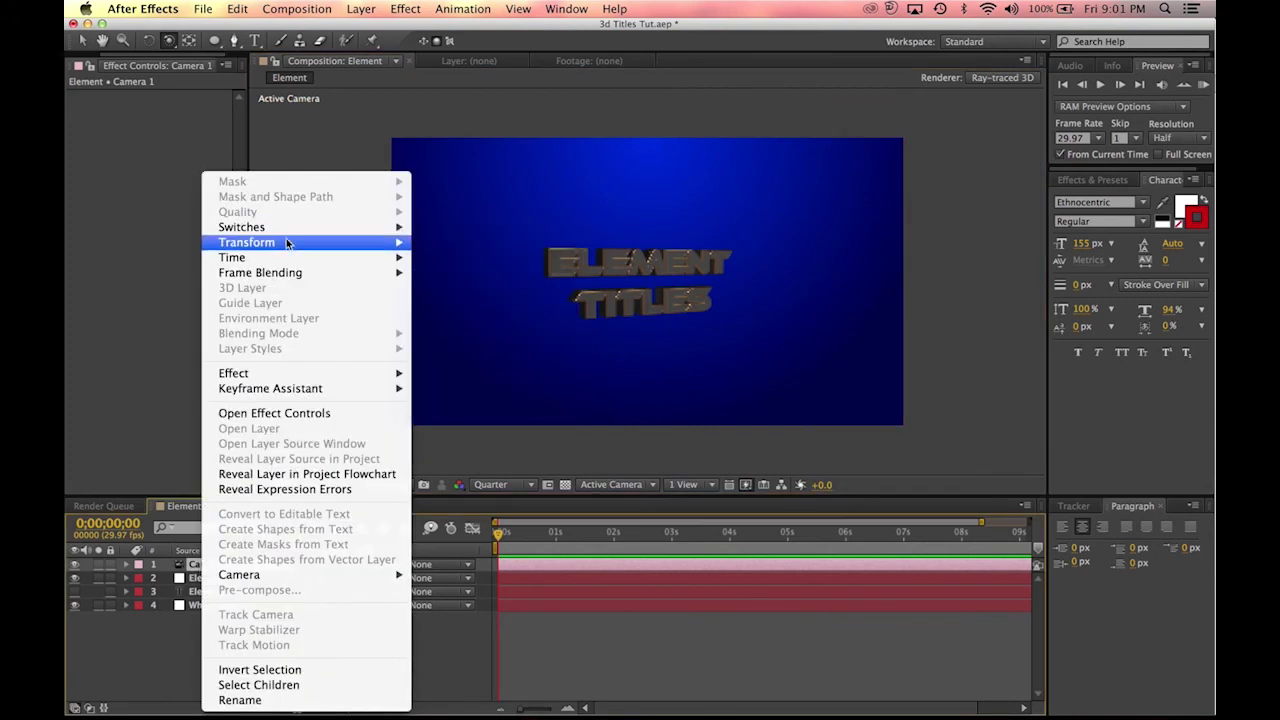
mouse_move(280, 245)
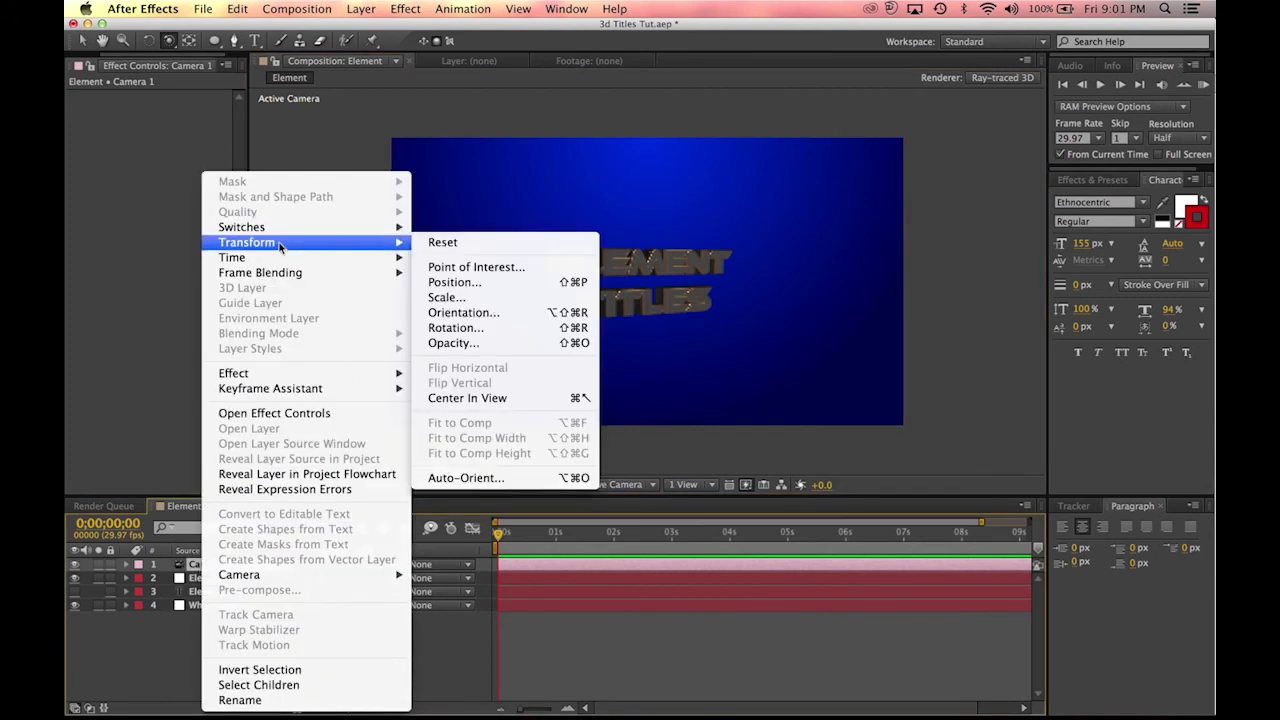
left_click(460, 242)
scroll(745, 277, "up", 1)
scroll(745, 277, "down", 3)
scroll(745, 277, "up", 3)
scroll(745, 277, "down", 1)
scroll(660, 386, "up", 1)
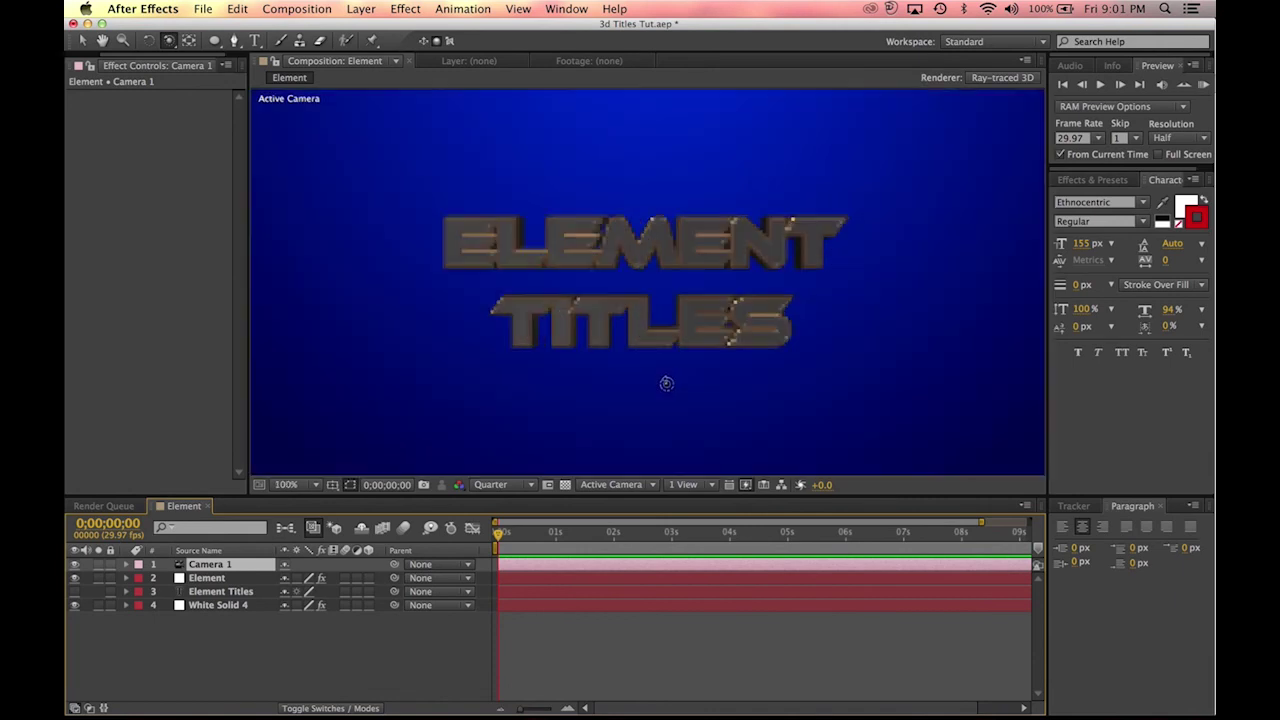
scroll(609, 397, "down", 1)
scroll(617, 330, "up", 3)
scroll(617, 330, "down", 2)
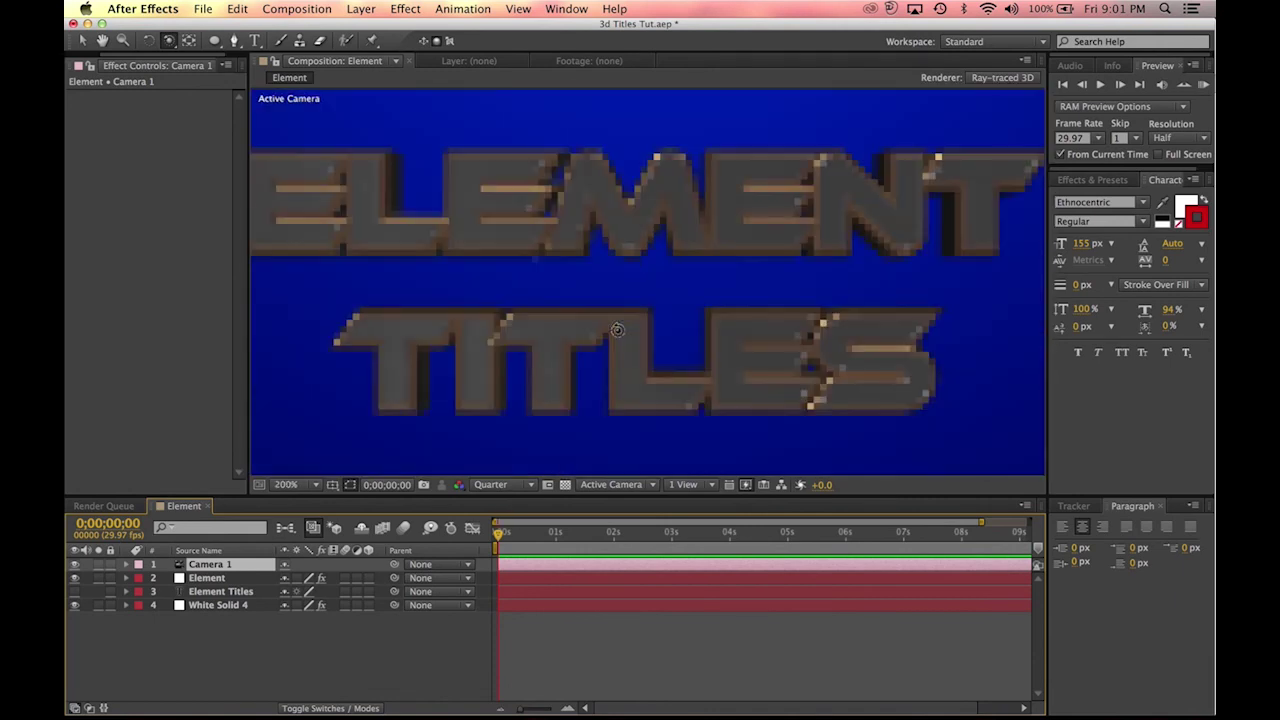
scroll(617, 330, "down", 1)
Step: Switch to the Selection tool and enable a Position keyframe for Camera 1 at 0;00;00;00
key("v")
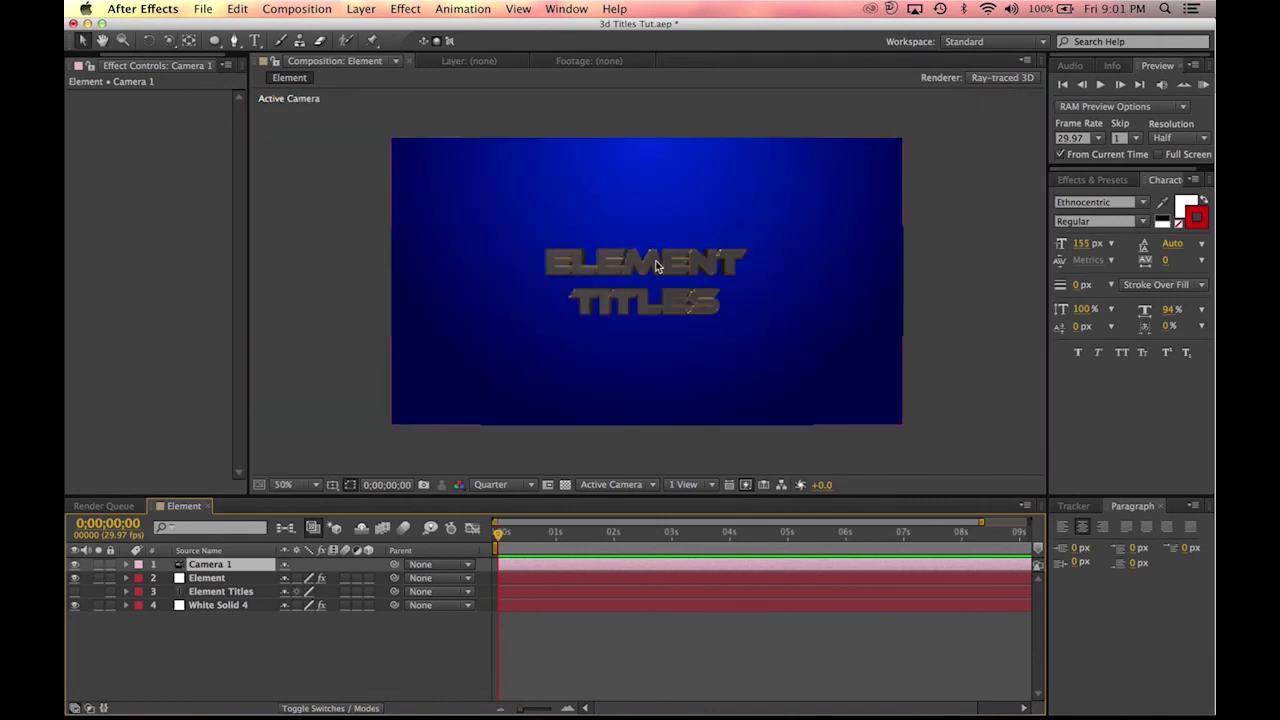
left_click(361, 9)
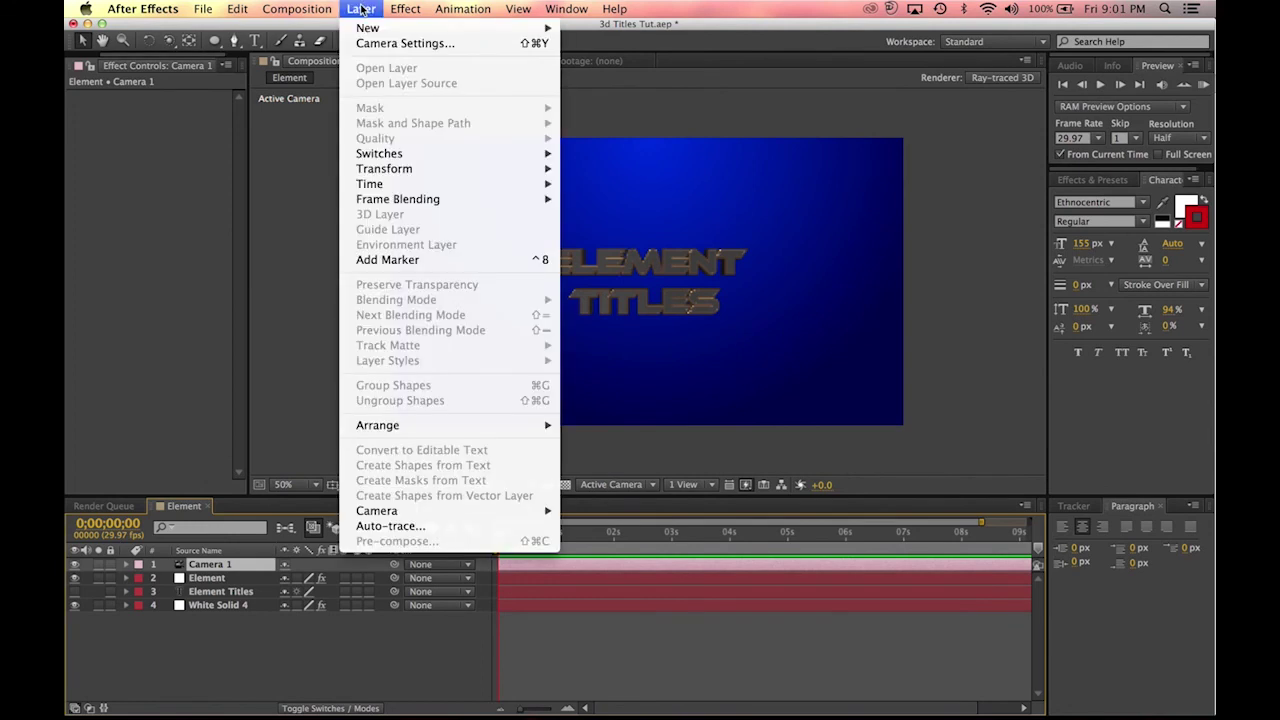
left_click(361, 9)
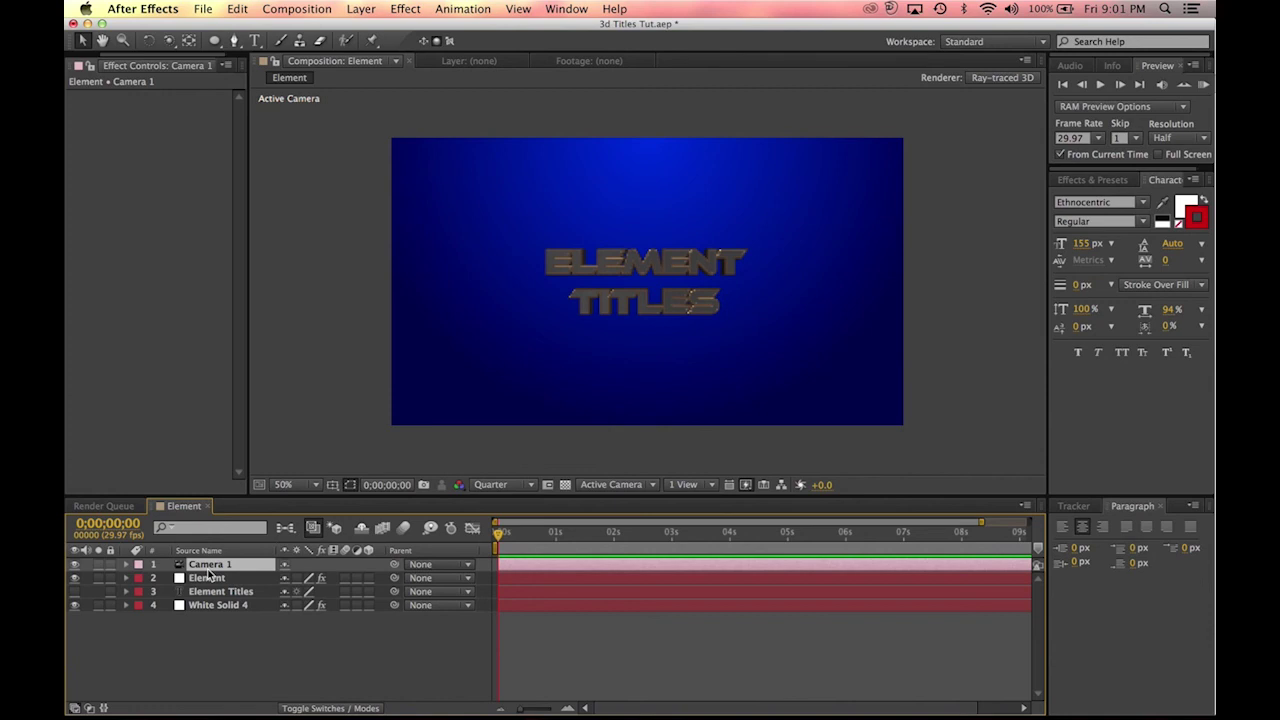
key("p")
left_click(168, 579)
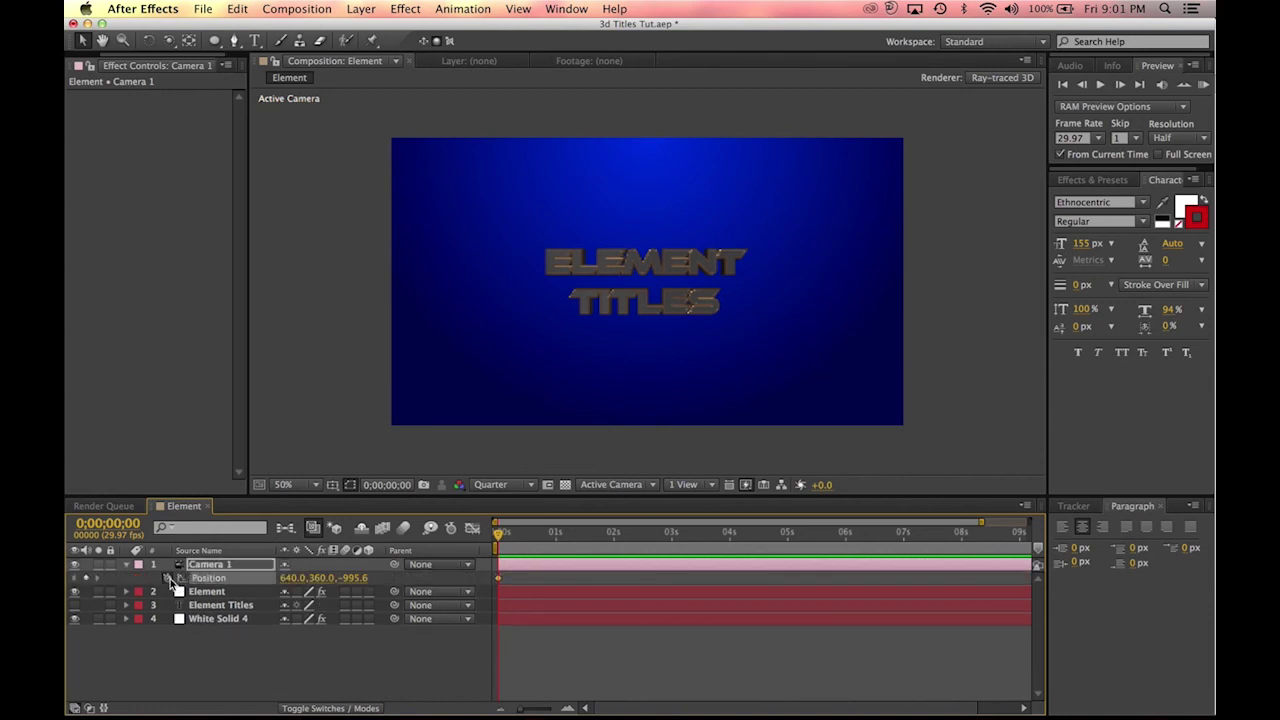
left_click(125, 564)
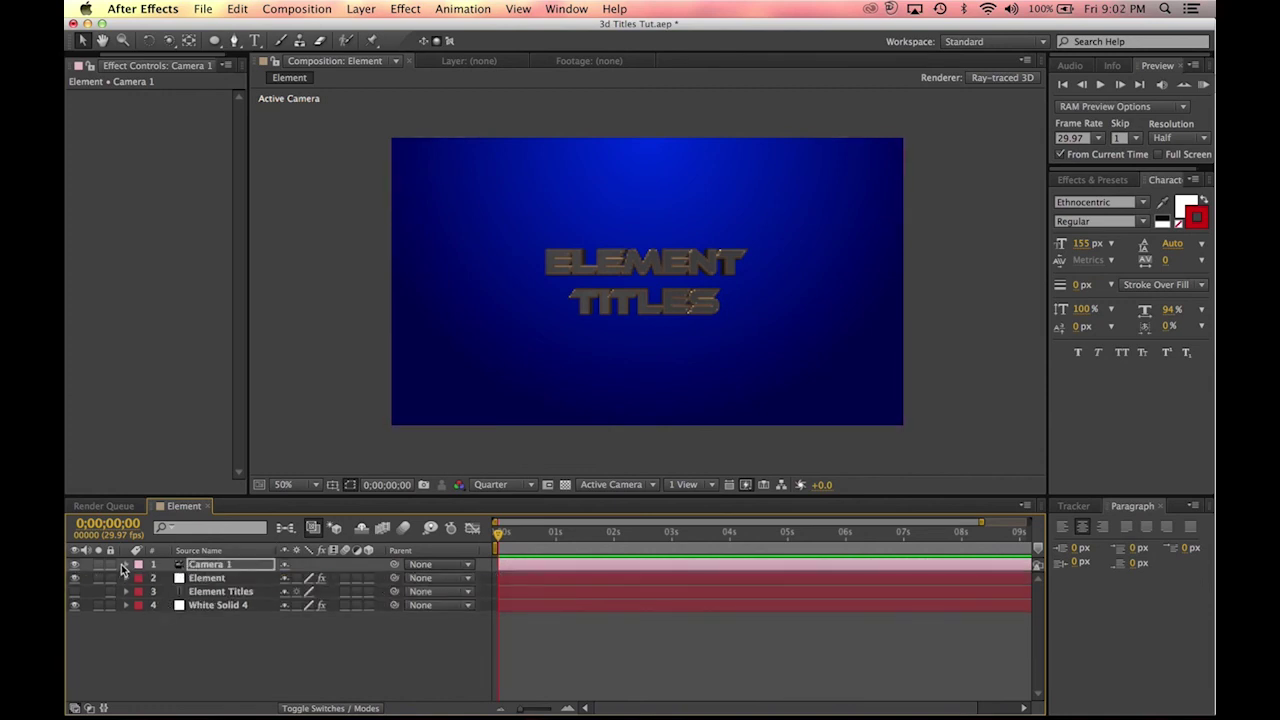
Step: Keyframe Camera 1's Point of Interest, Orientation and X, Y and Z Rotation, and move all its Transform keyframes to about 3 seconds
left_click(125, 565)
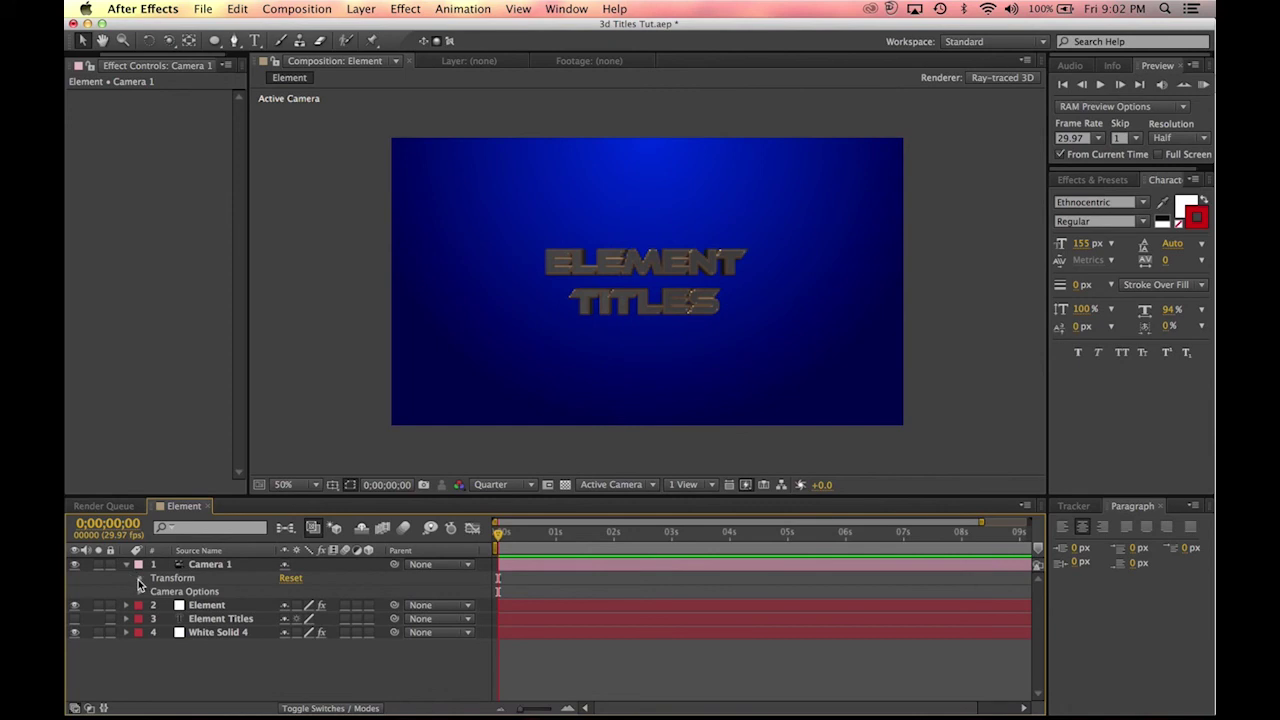
left_click(139, 578)
left_click(167, 591)
left_click(167, 618)
left_click(167, 632)
left_click(167, 645)
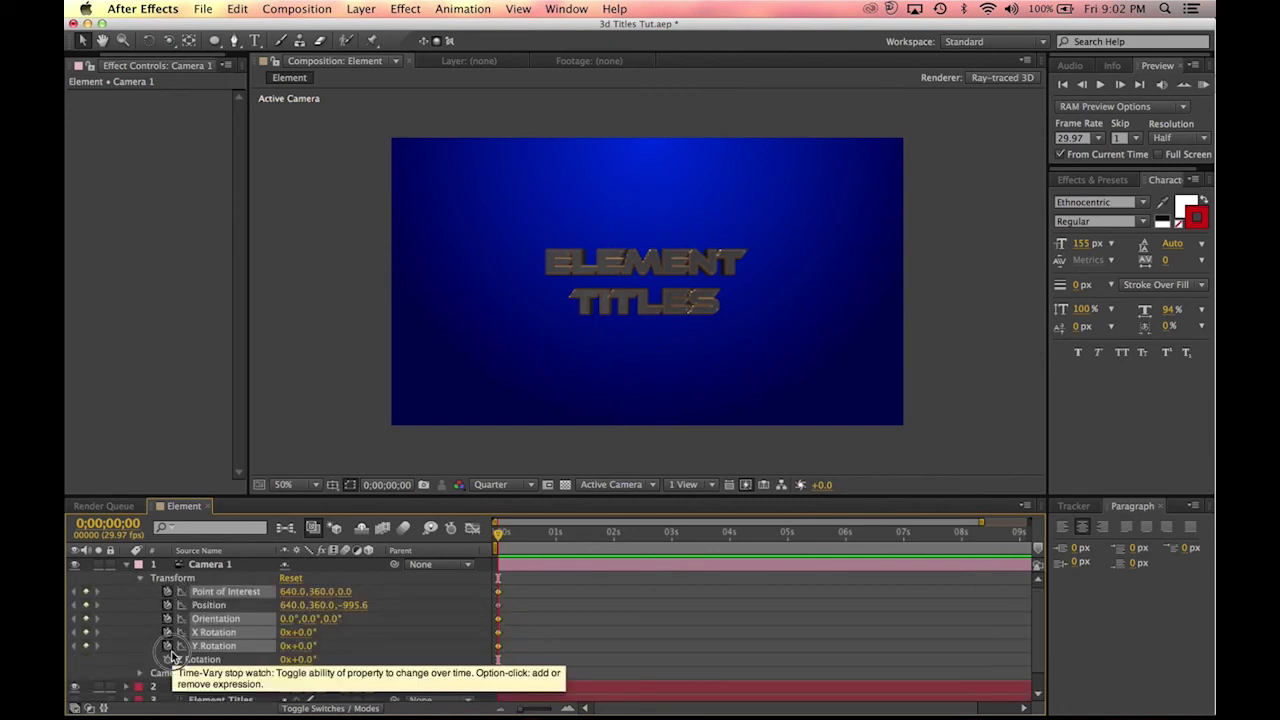
left_click(167, 659)
left_click_drag(525, 586, 674, 652)
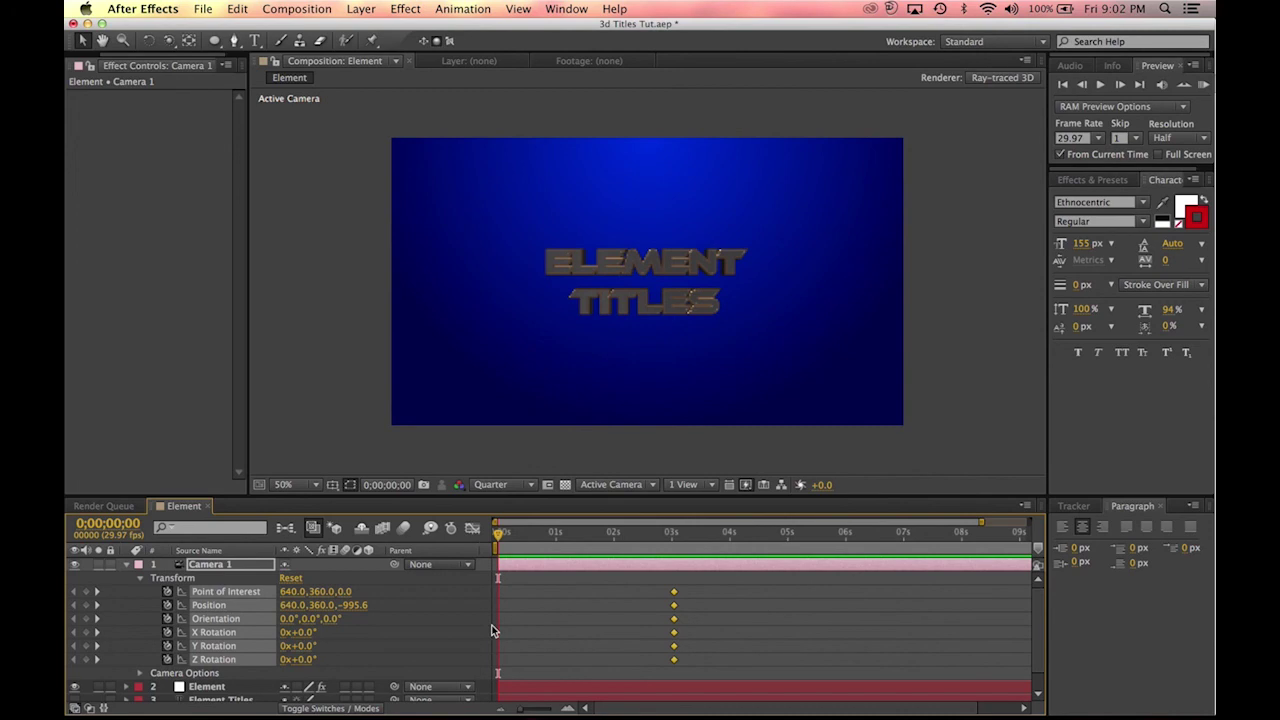
Step: Orbit, dolly and pan Camera 1 at 0;00;00;00 until the title is out of frame, keyframing this as its starting view
left_click(555, 597)
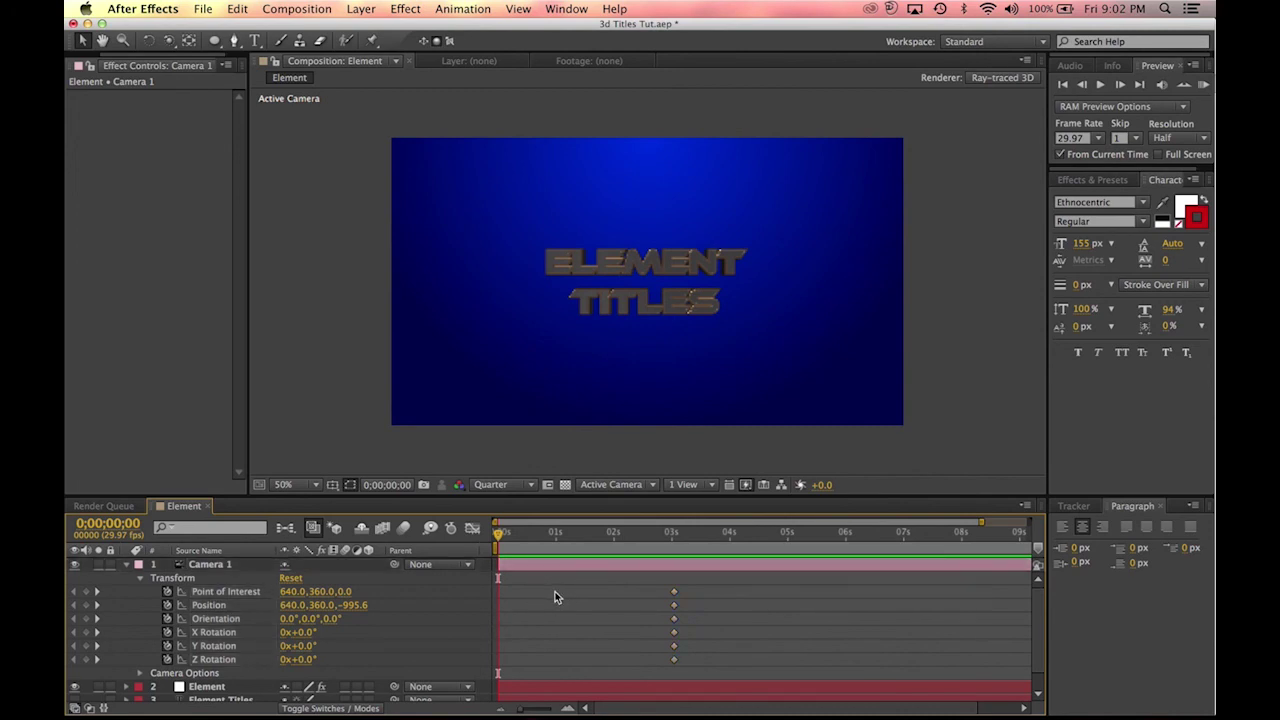
scroll(630, 284, "up", 2)
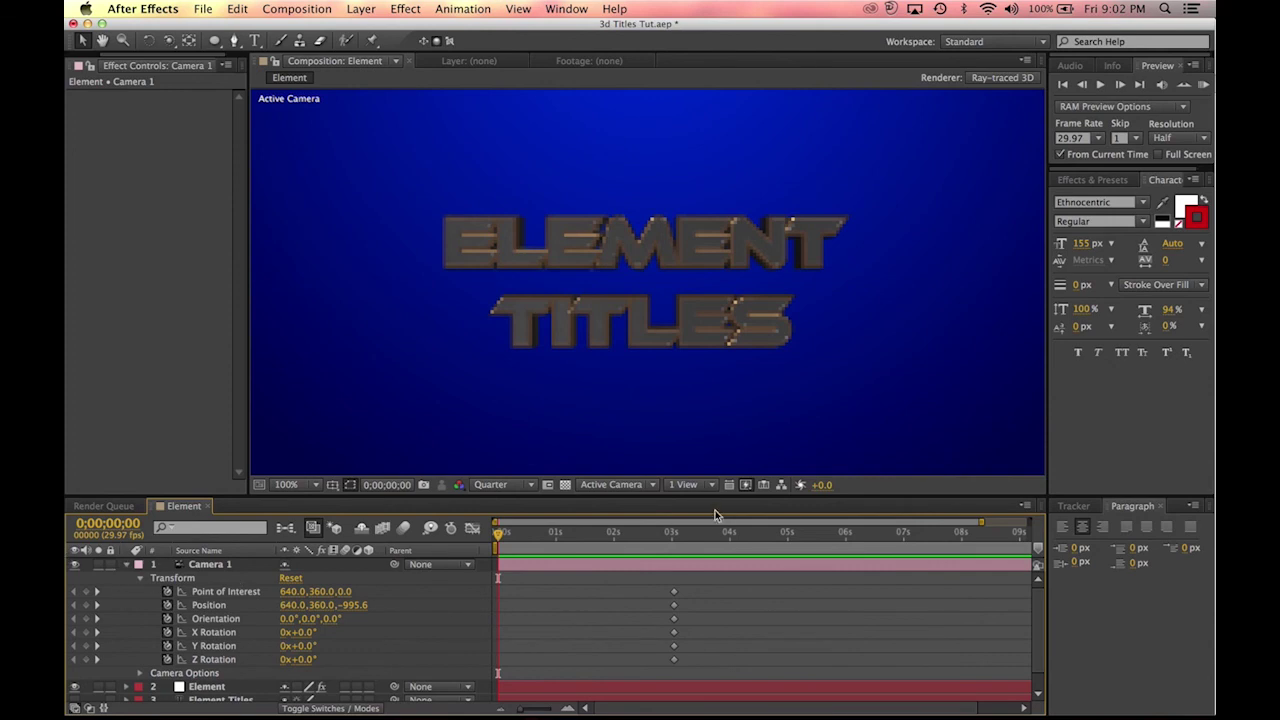
scroll(763, 393, "down", 2)
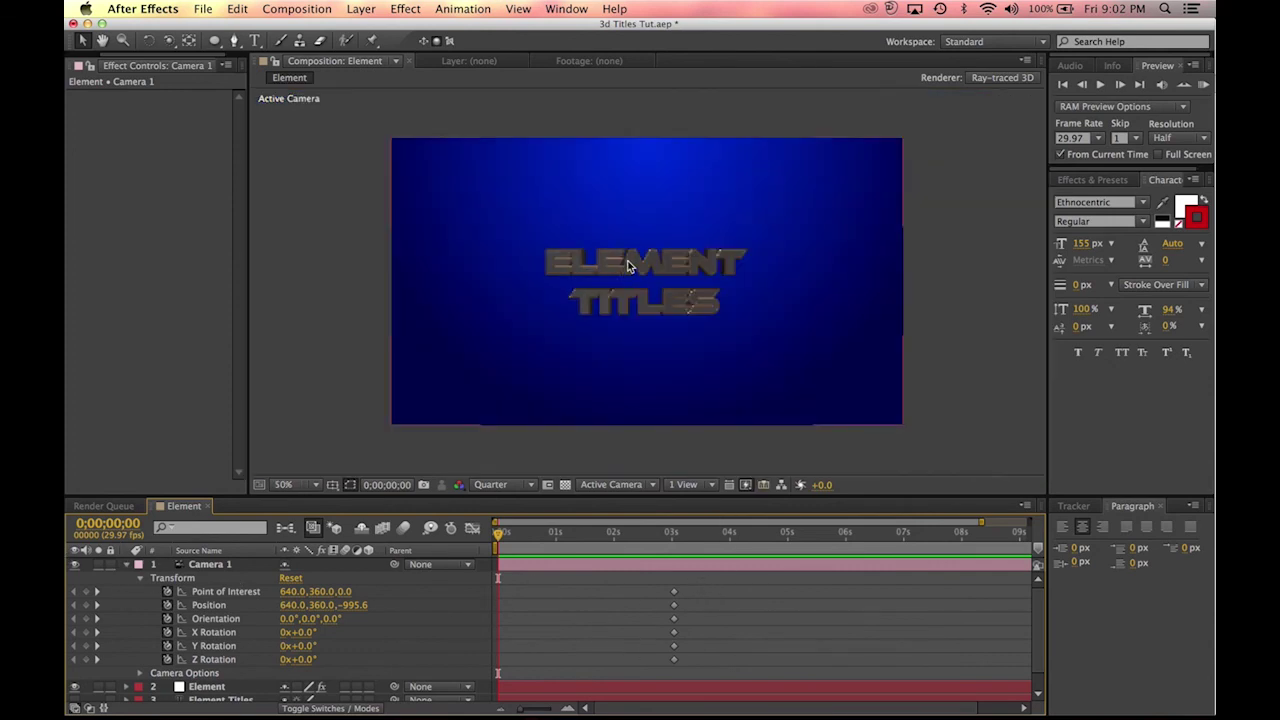
left_click(183, 40)
left_click_drag(183, 40, 226, 60)
left_click_drag(628, 290, 694, 294)
left_click_drag(171, 45, 245, 91)
left_click_drag(648, 309, 668, 112)
left_click_drag(521, 535, 370, 555)
left_click_drag(691, 443, 700, 651)
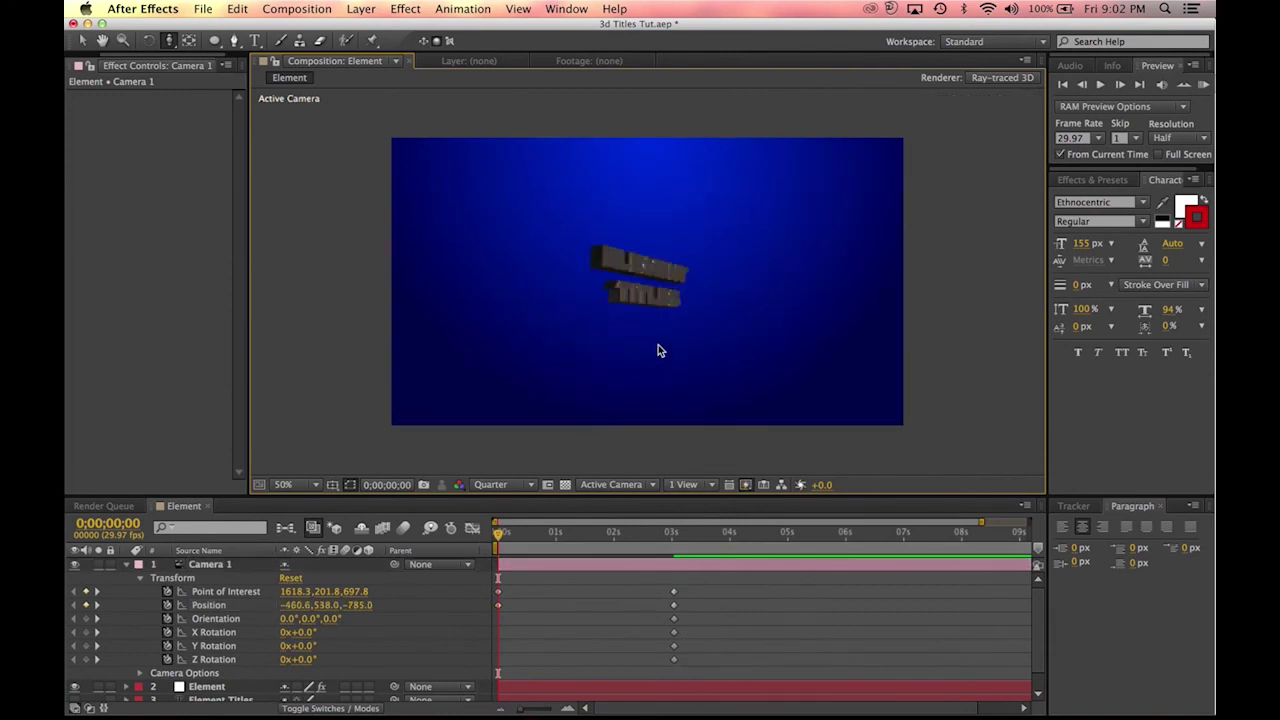
left_click_drag(169, 40, 225, 74)
left_click_drag(652, 203, 591, 263)
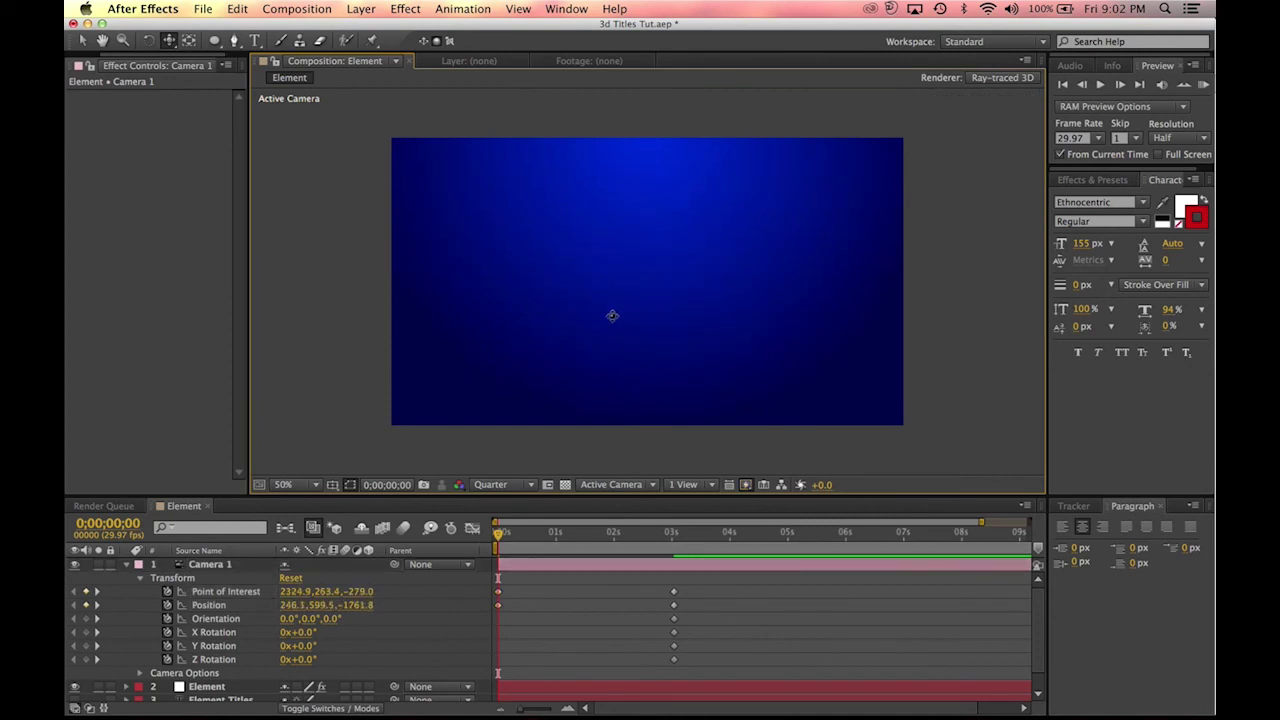
Step: Preview the camera move across its first three seconds and save the project
left_click_drag(505, 533, 657, 538)
key("space")
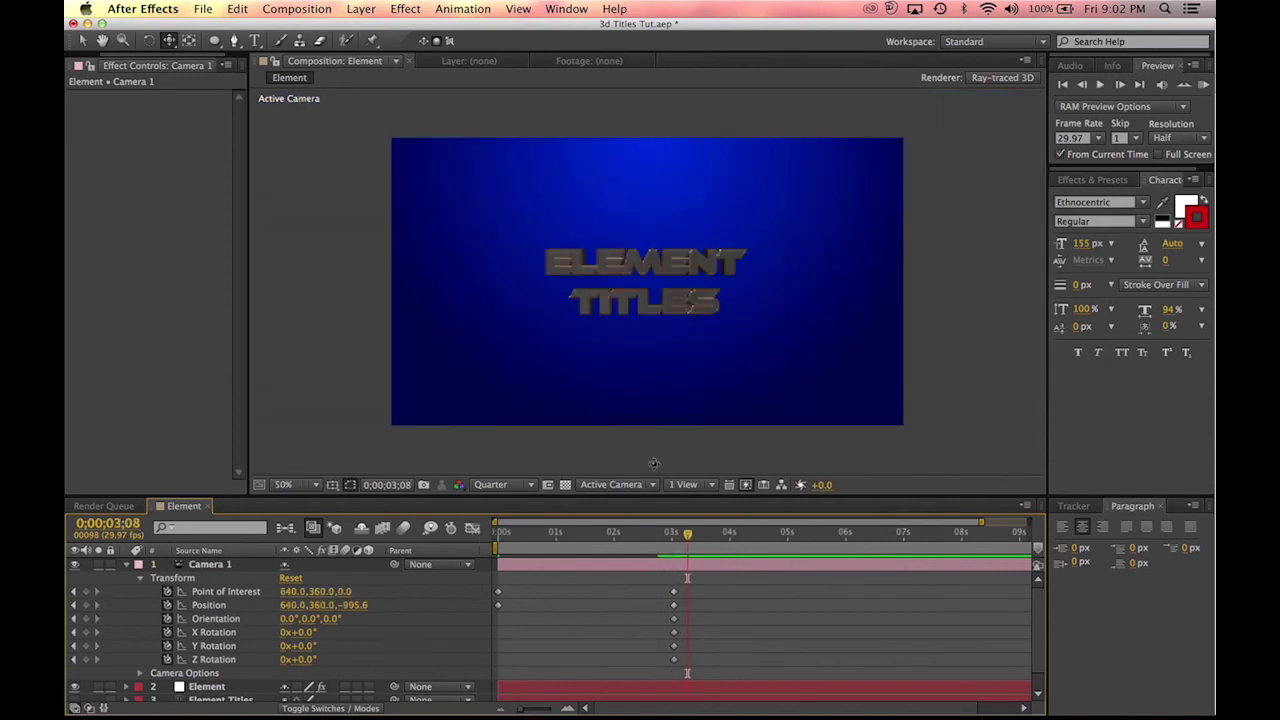
key("space")
left_click_drag(638, 545, 693, 549)
key("super+s")
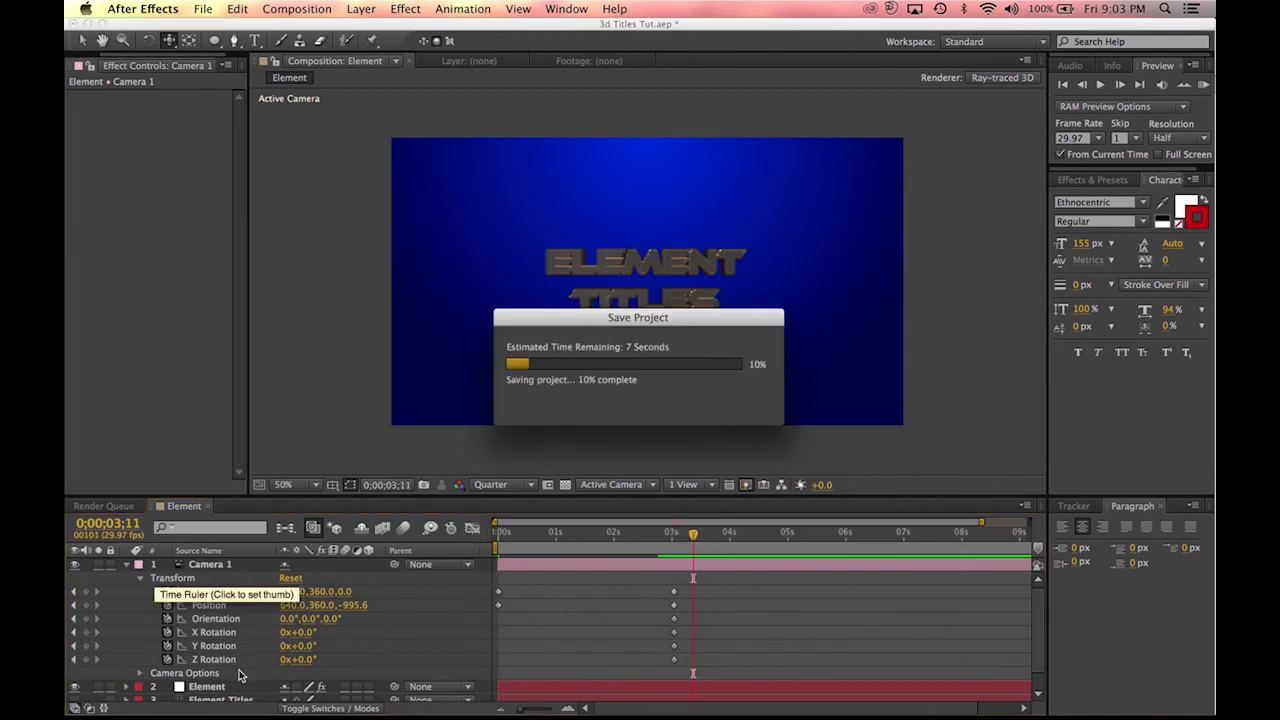
Step: Collapse Camera 1, turn on the Element layer's motion blur switch, and toggle the composition's motion blur on and off
scroll(238, 675, "down", 1)
scroll(238, 675, "up", 1)
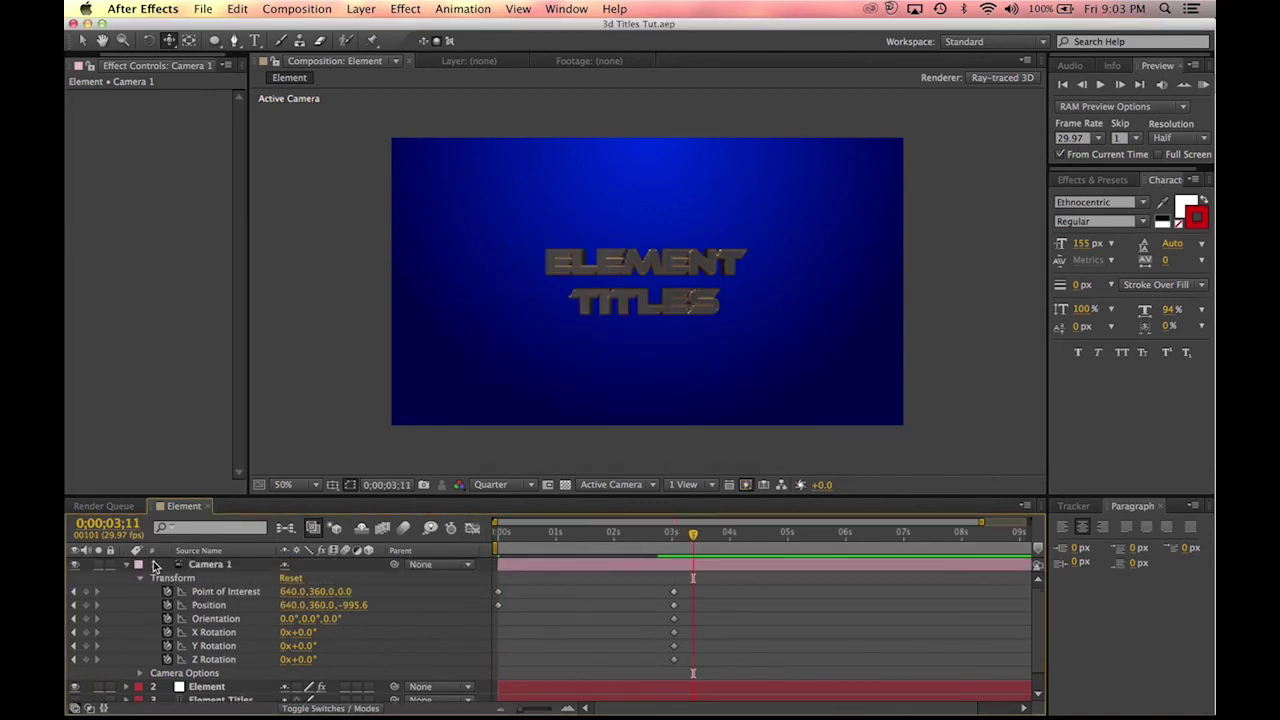
left_click(127, 565)
left_click(208, 580)
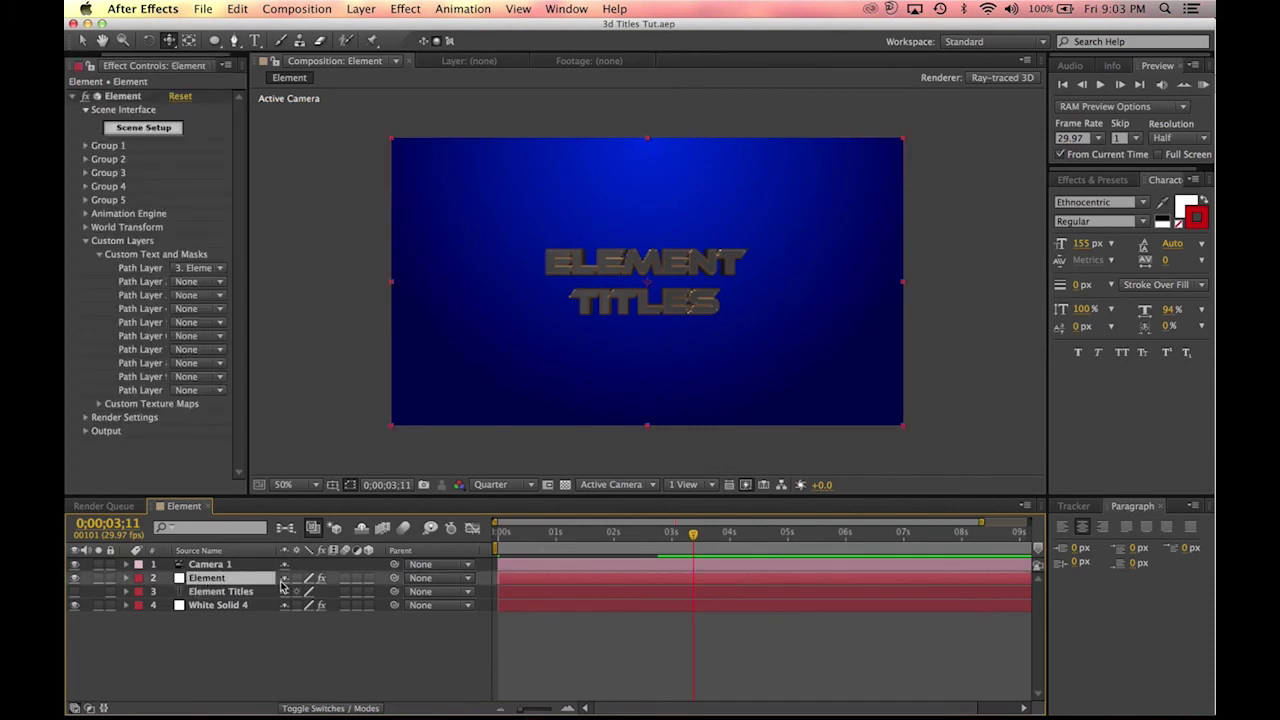
left_click(345, 578)
left_click(405, 529)
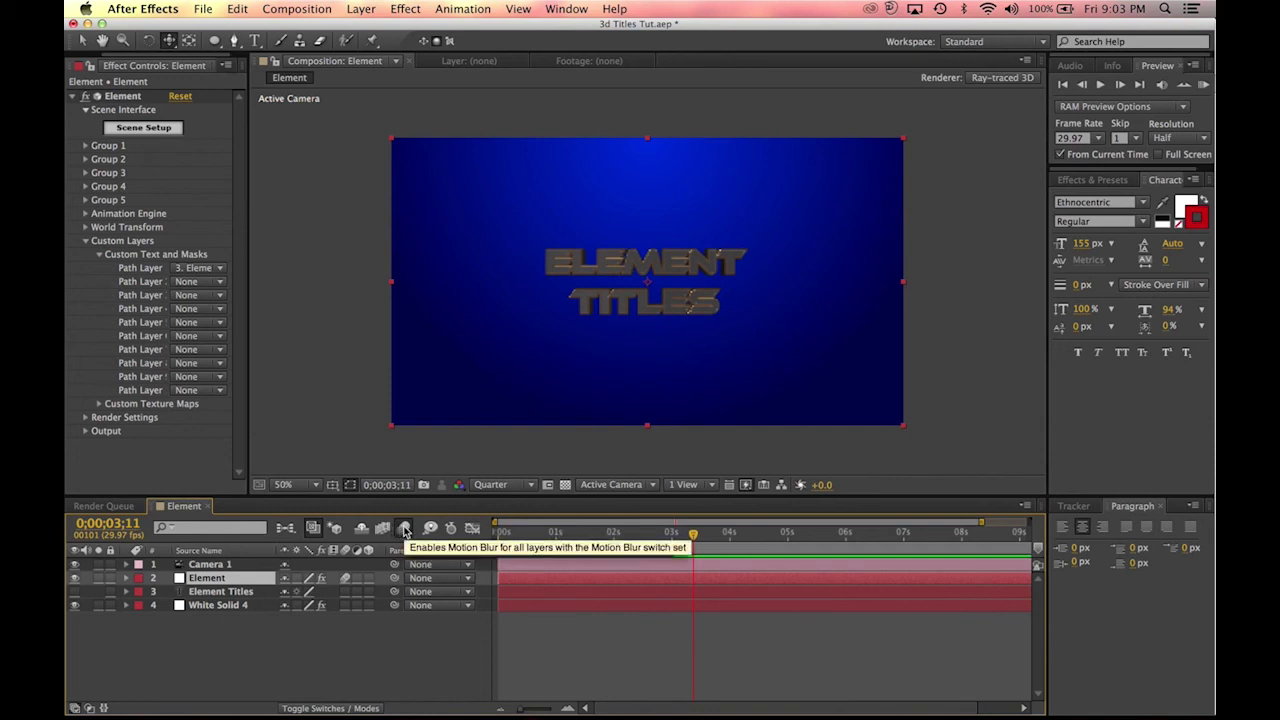
left_click(405, 529)
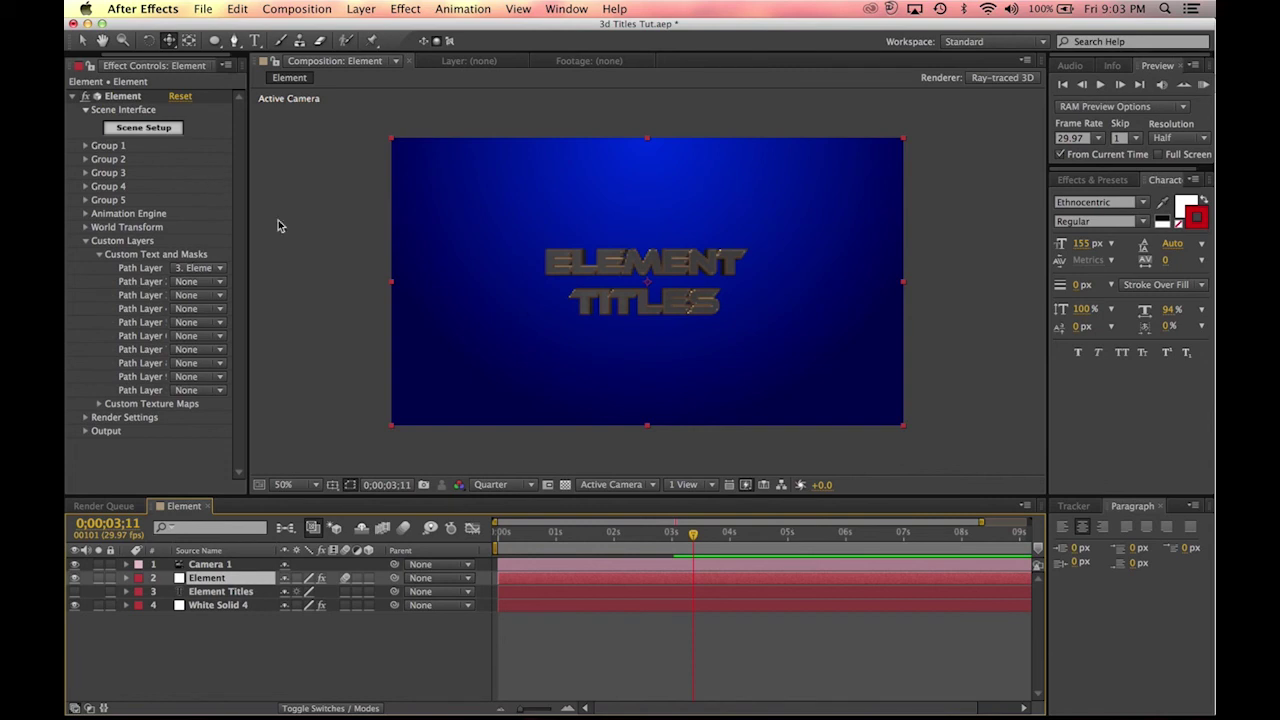
Step: Expand the Element effect's Render Settings and inspect the rendered title at several magnifications
left_click(85, 417)
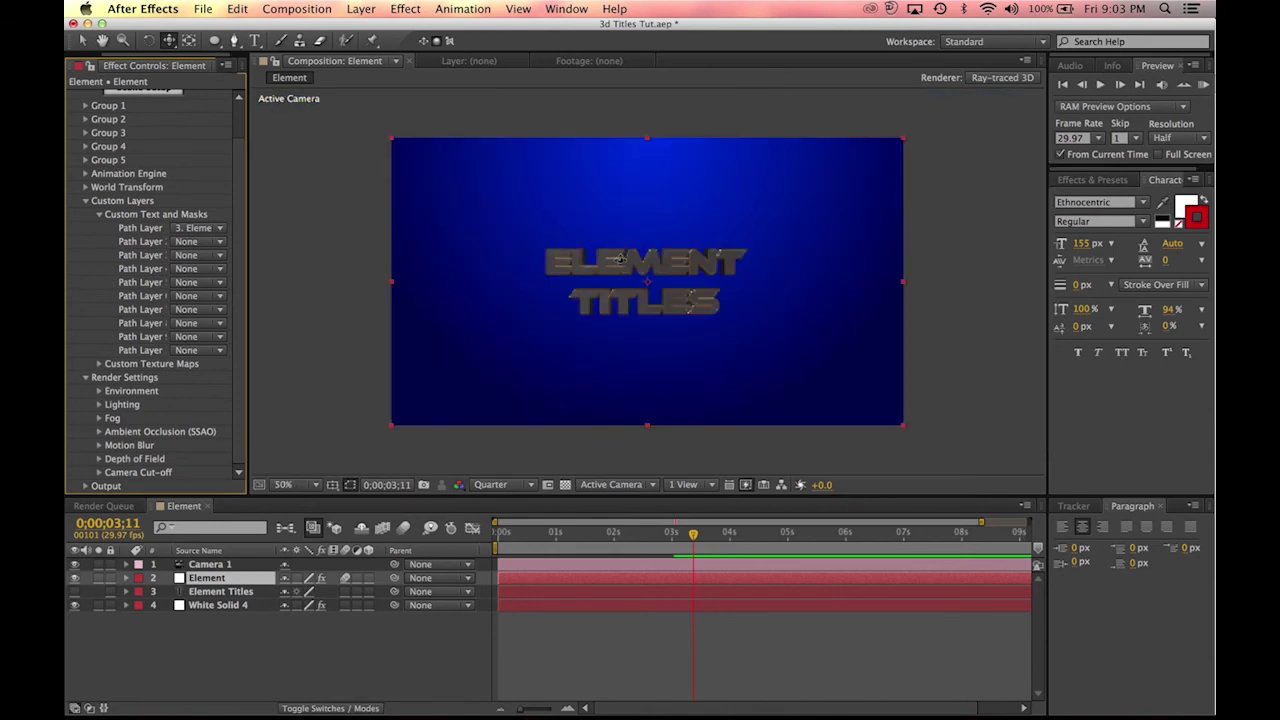
scroll(702, 317, "up", 1)
scroll(698, 316, "down", 3)
scroll(696, 318, "up", 3)
scroll(695, 317, "down", 4)
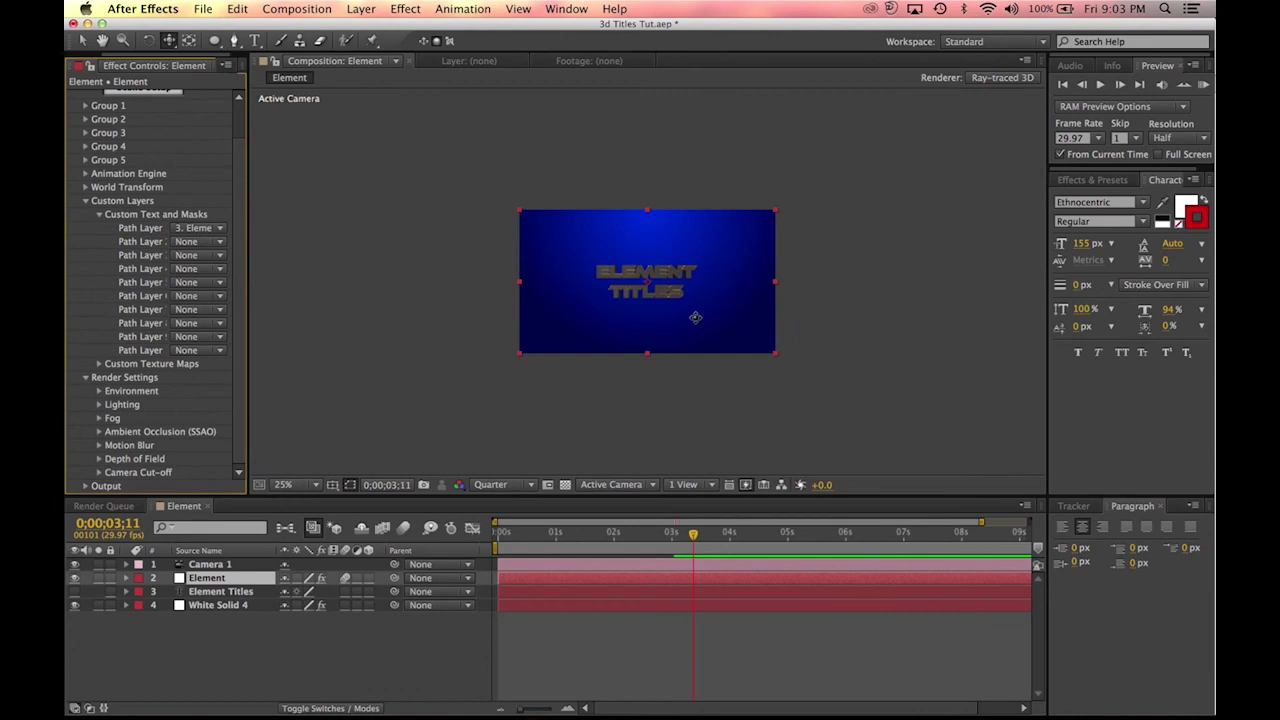
scroll(695, 317, "up", 6)
scroll(695, 317, "down", 2)
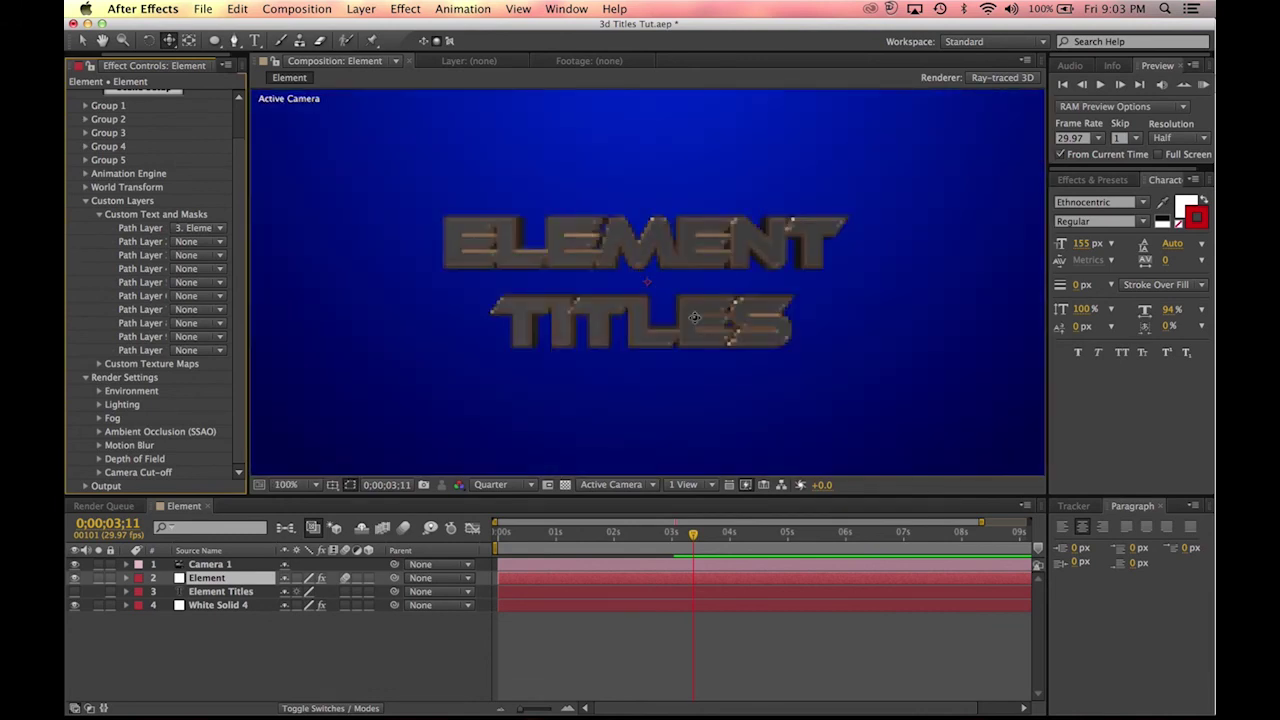
scroll(640, 410, "down", 4)
scroll(623, 374, "up", 4)
scroll(620, 400, "down", 2)
Step: Switch to the Selection tool and create a white 1280 × 720 px solid layer named Particles
key("v")
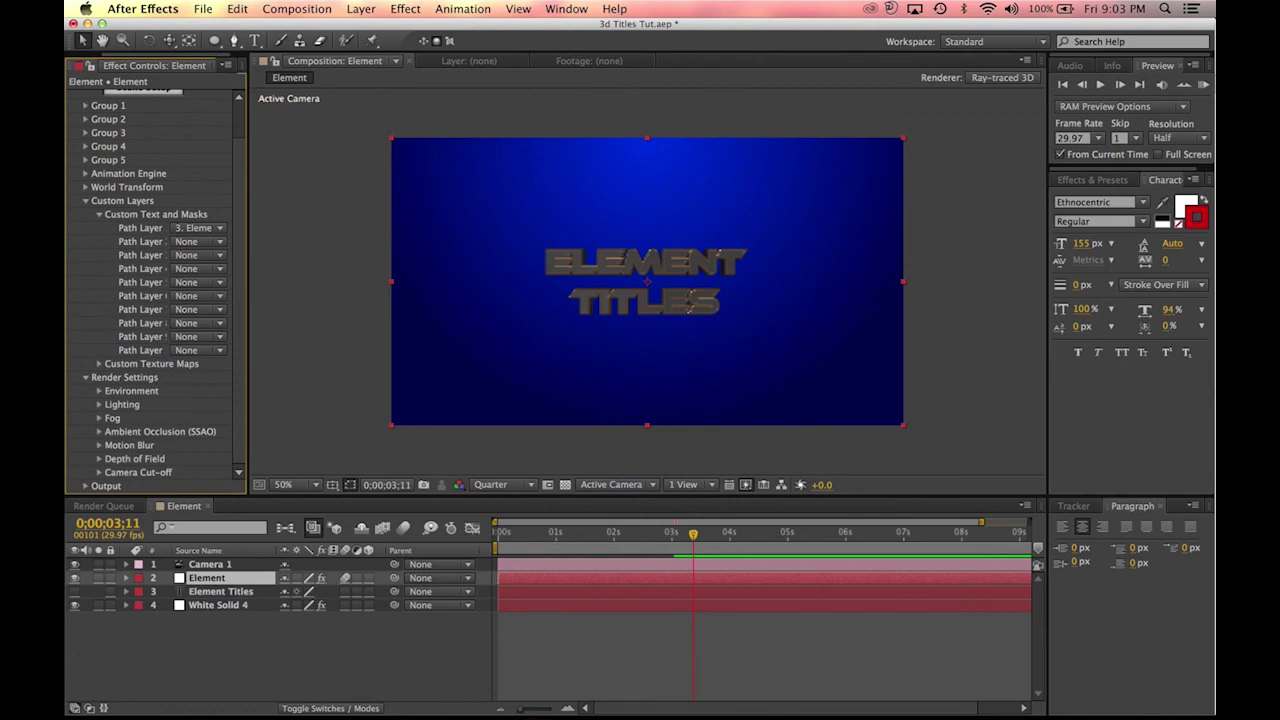
left_click(360, 10)
mouse_move(367, 27)
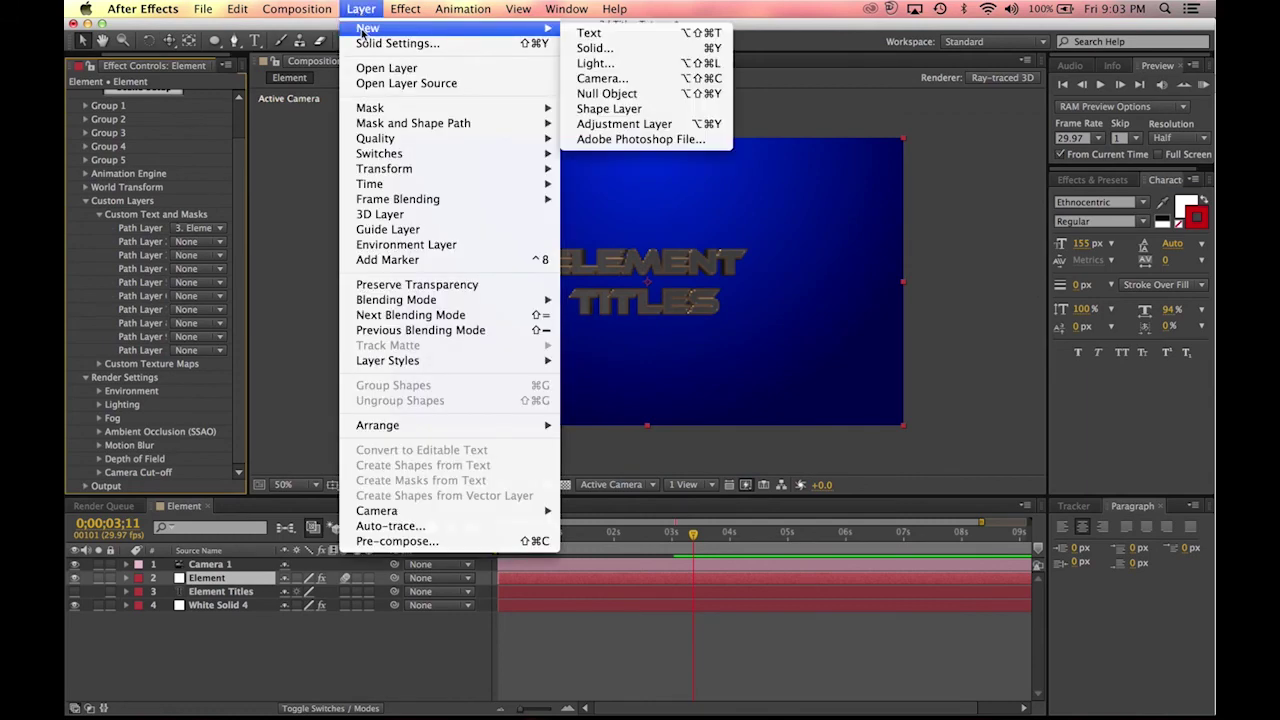
left_click(592, 48)
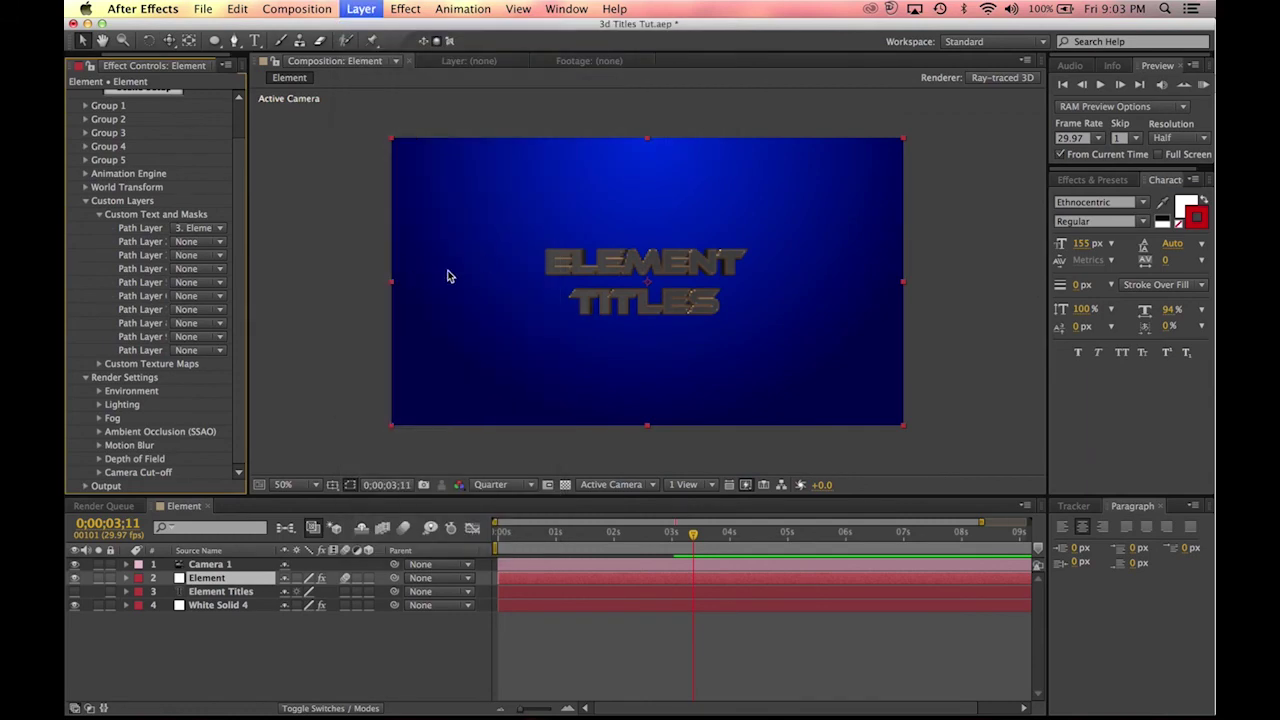
type("Particles")
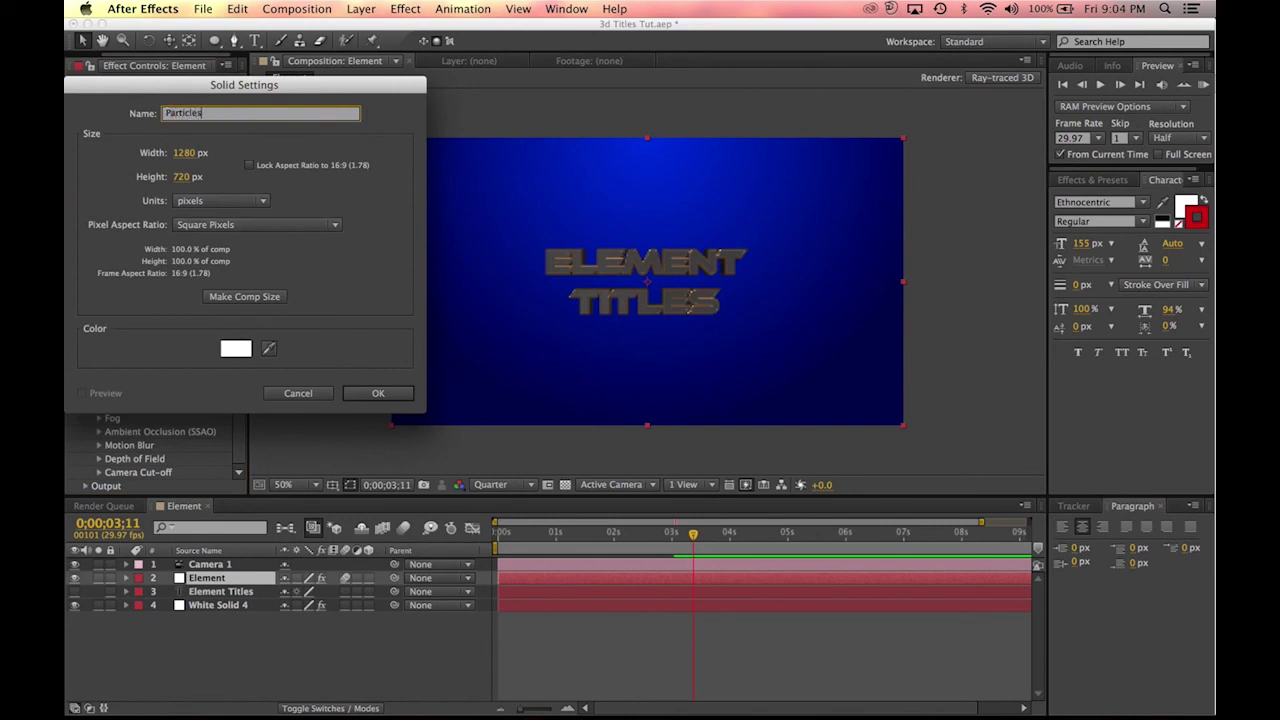
key("Return")
Step: Apply the Trapcode Particular effect to the Particles layer and expand its Emitter settings, widening the effect controls area
left_click(405, 9)
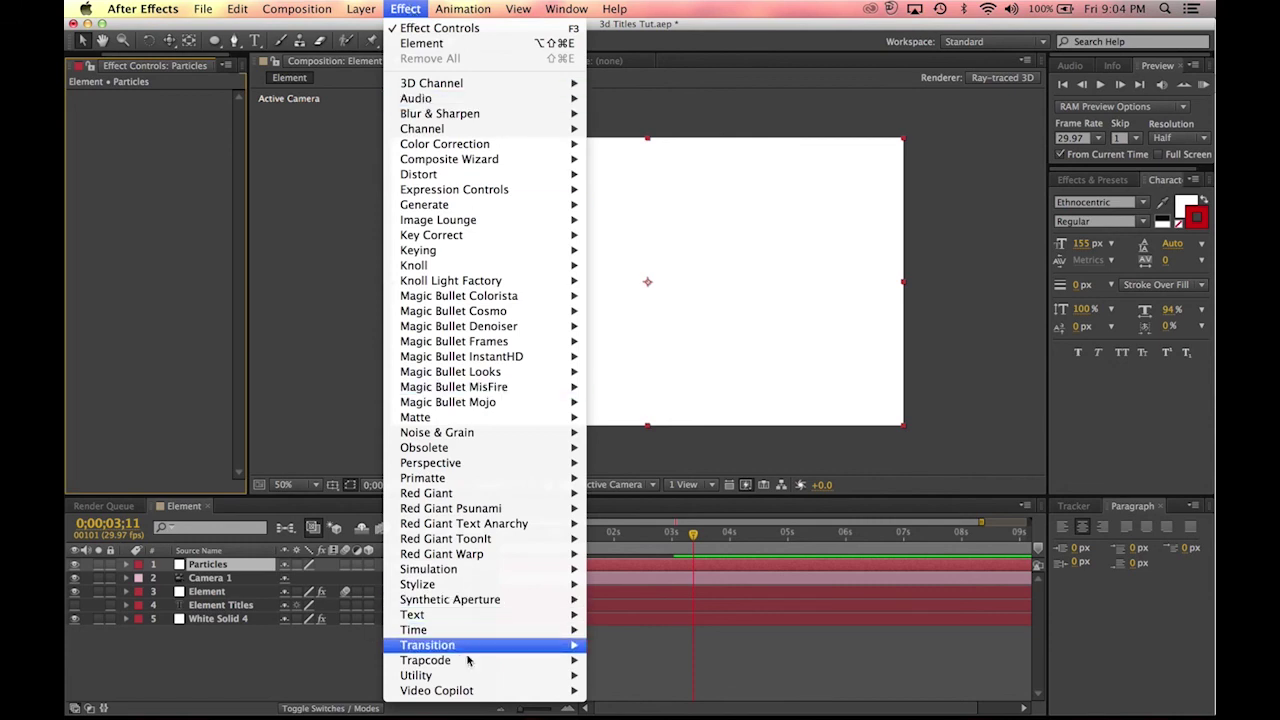
mouse_move(468, 661)
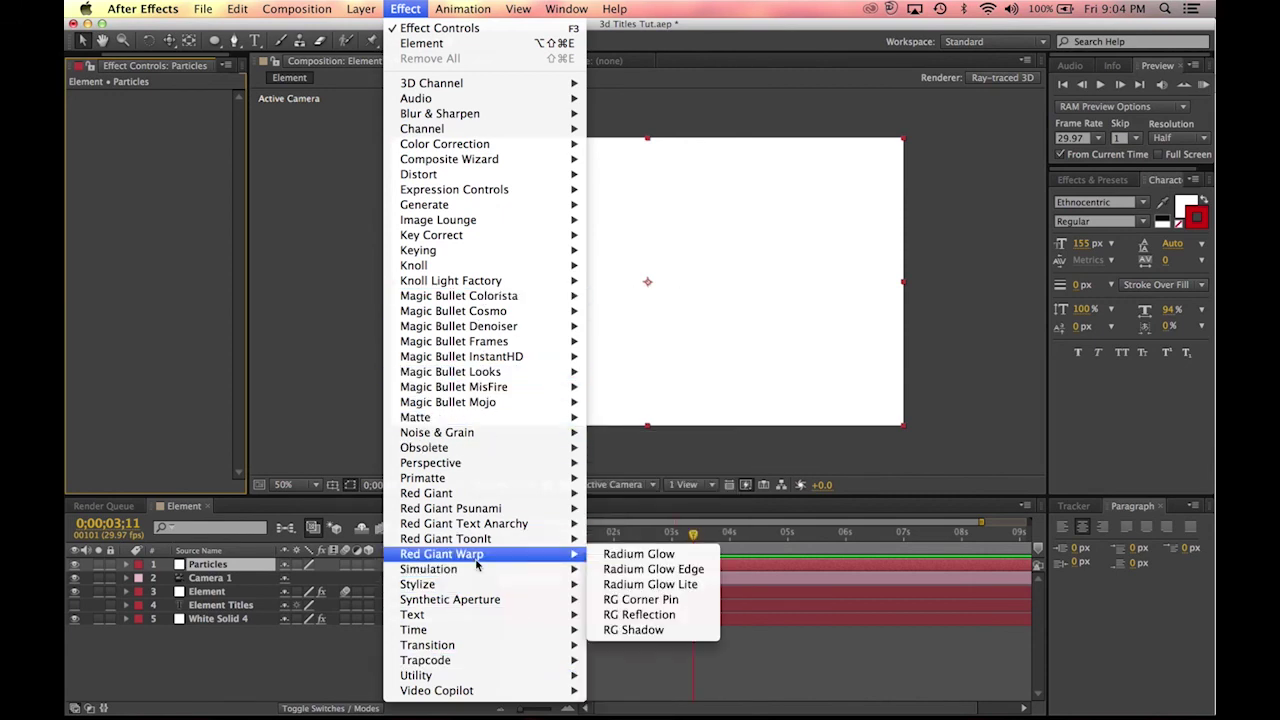
mouse_move(476, 569)
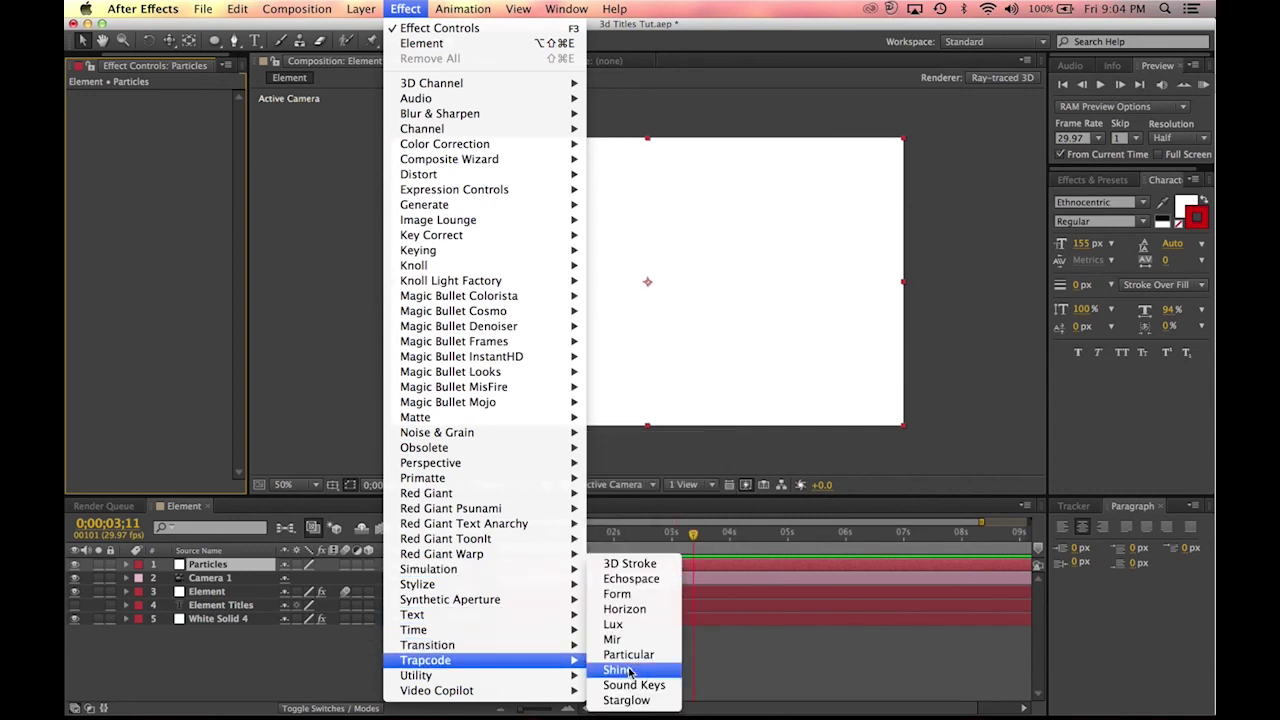
left_click(628, 654)
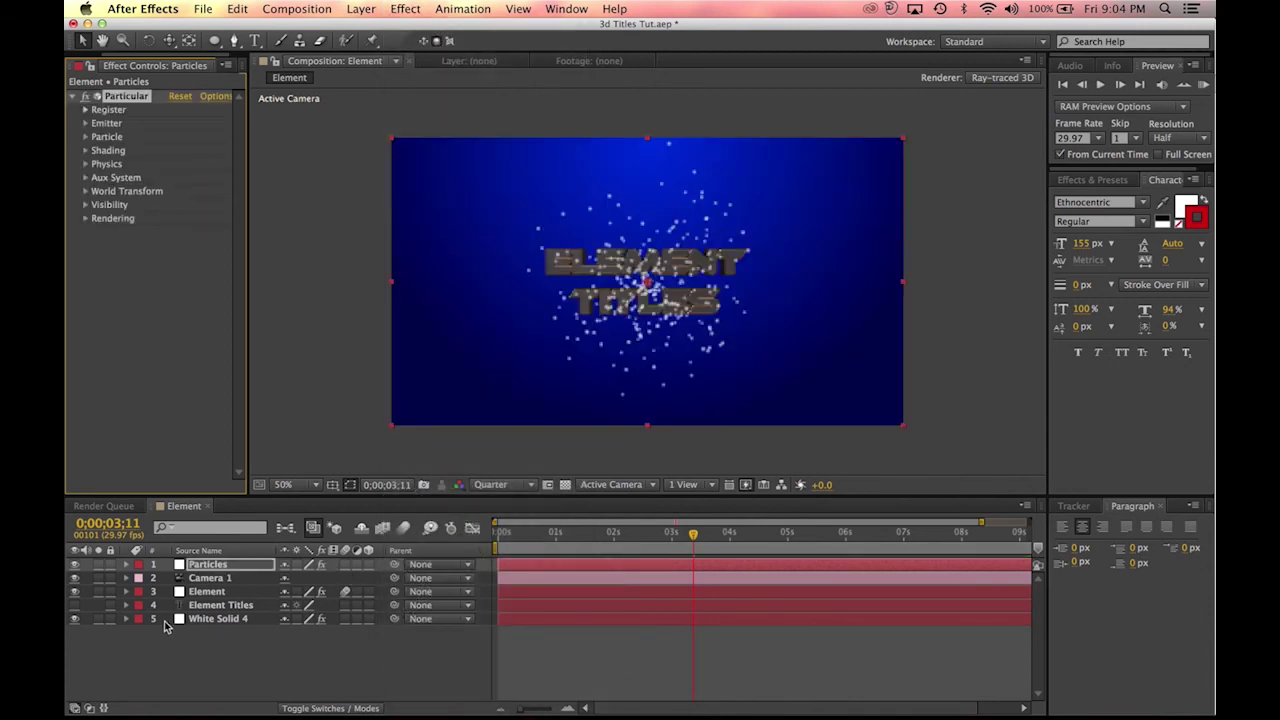
left_click_drag(248, 128, 267, 125)
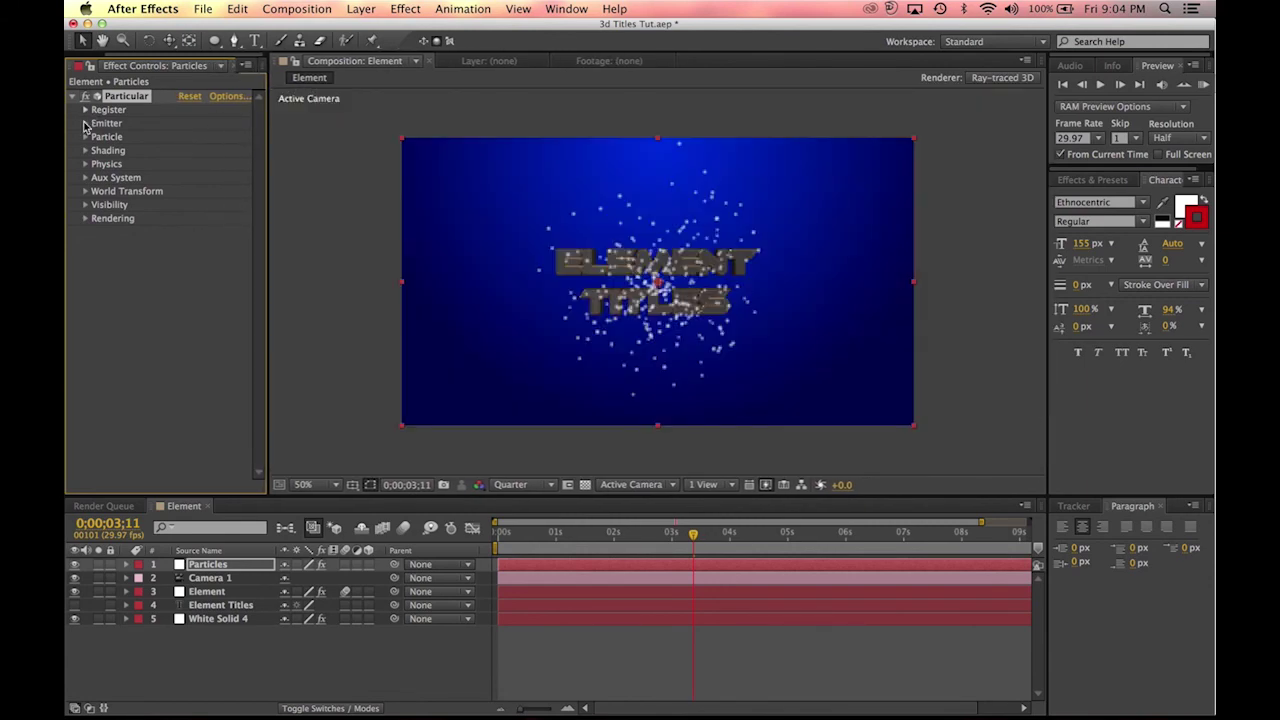
left_click(85, 123)
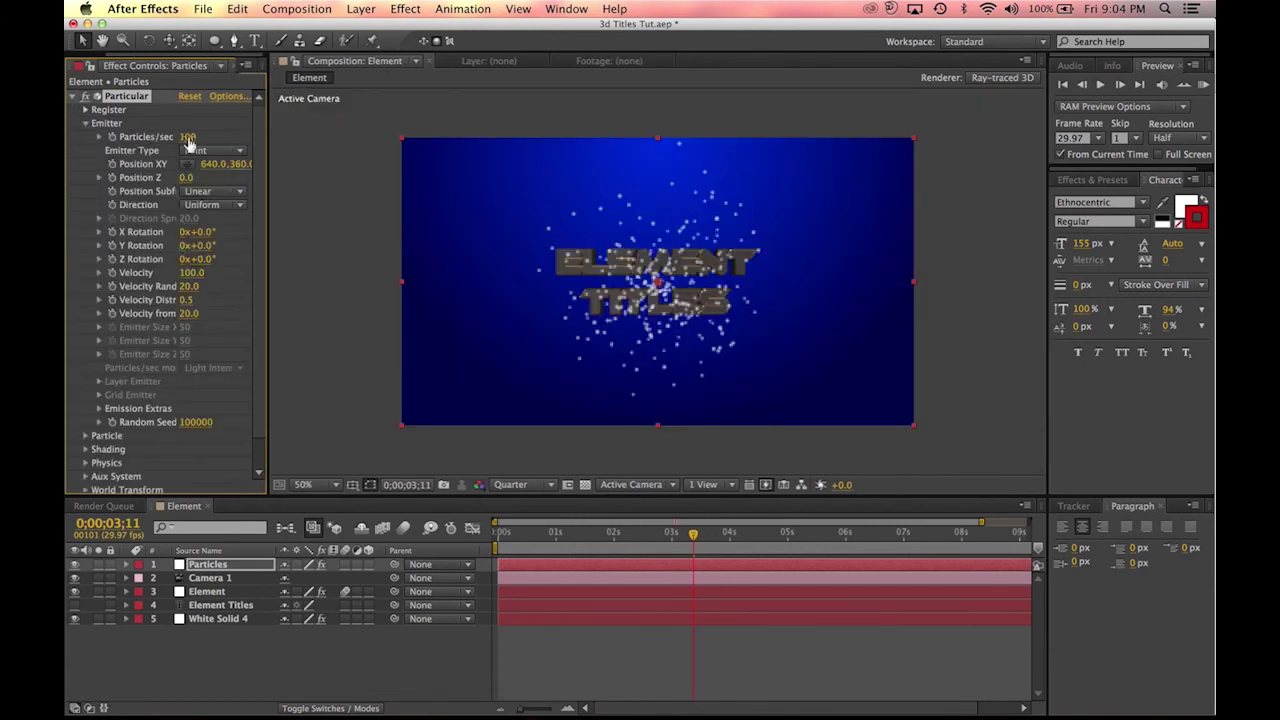
Step: Preview the particle emission, solo the Particles layer and return to the start of the timeline
key("space")
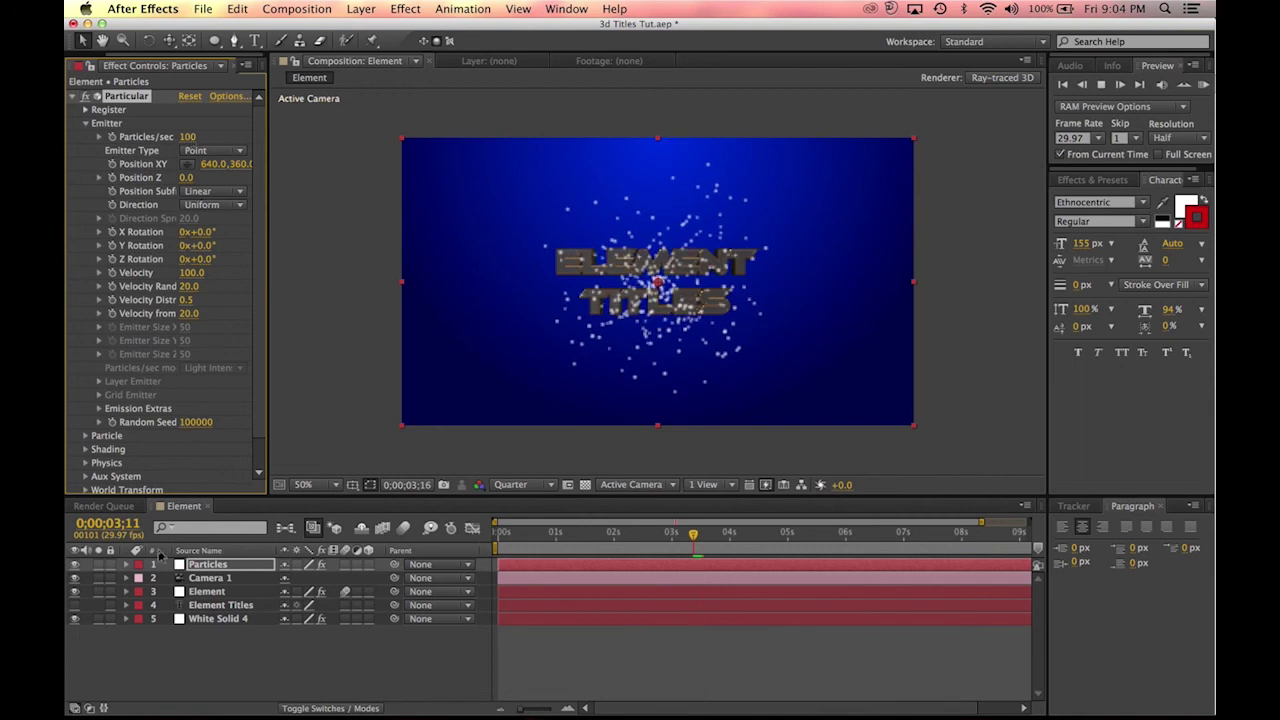
left_click(98, 565)
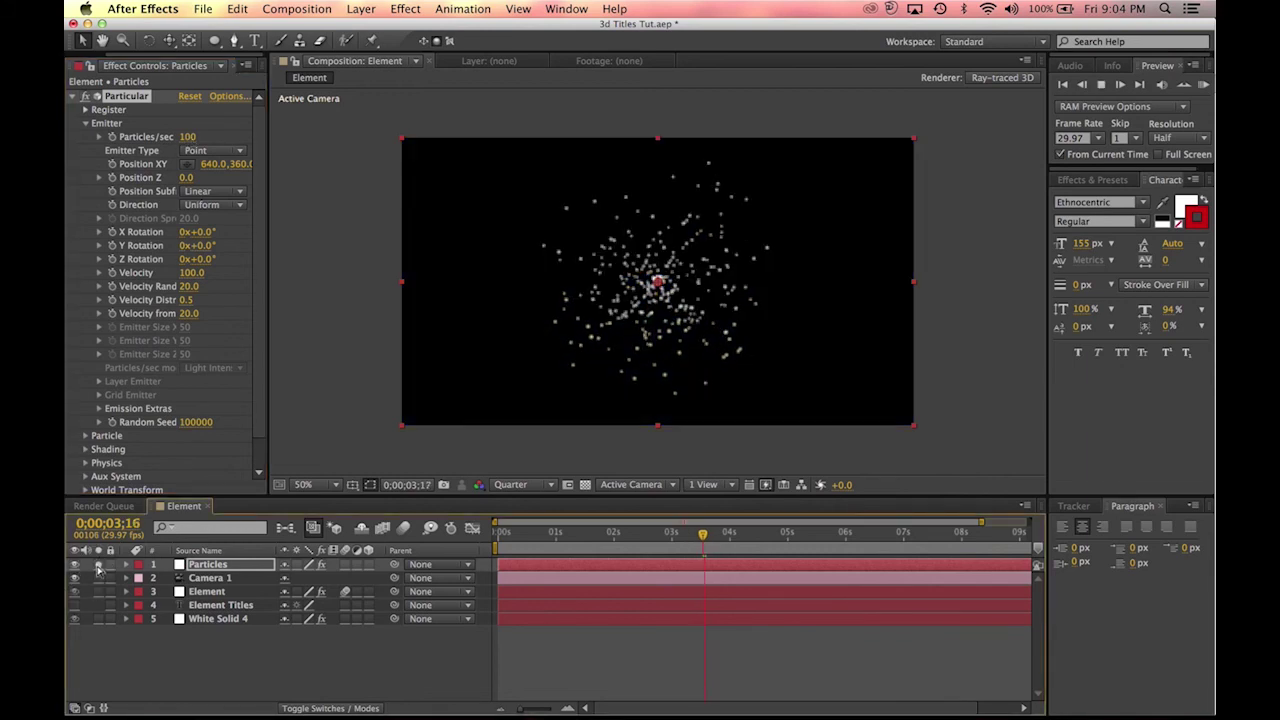
left_click(499, 532)
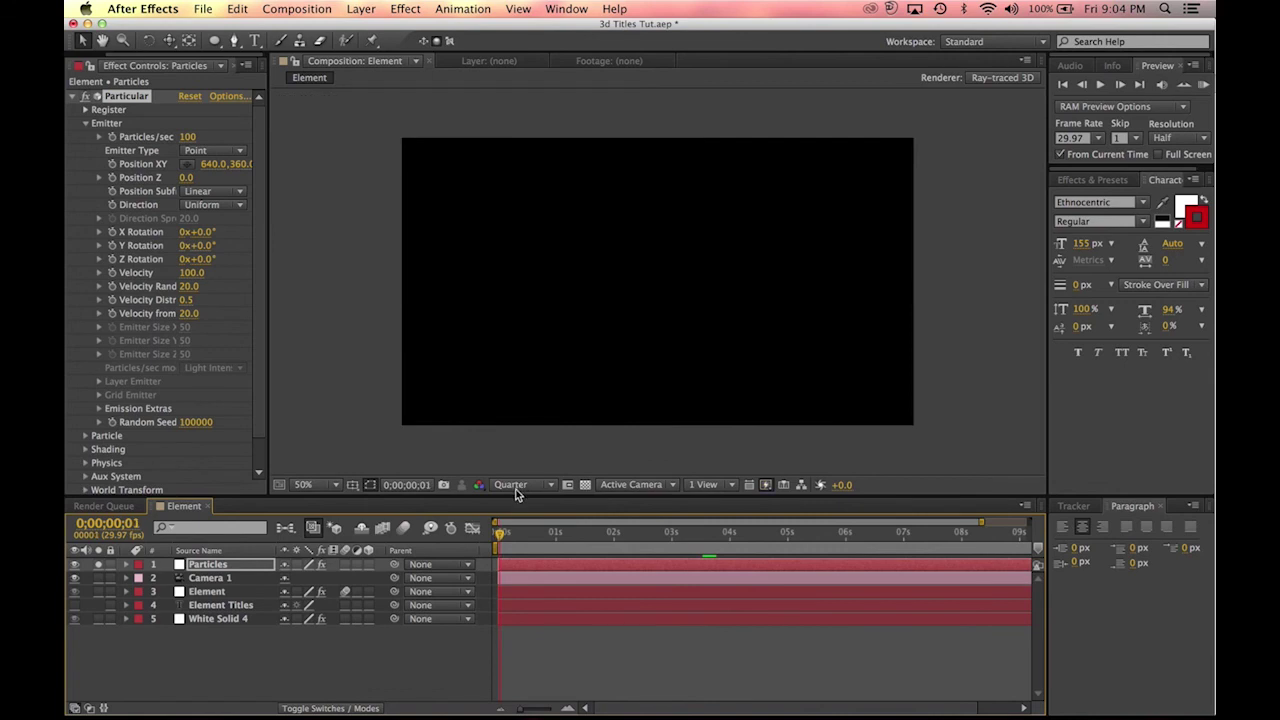
Step: Set the composition's preview resolution to Full and play back the particles from about 0;00;03;15
left_click(517, 488)
left_click(514, 488)
left_click(517, 488)
left_click(526, 527)
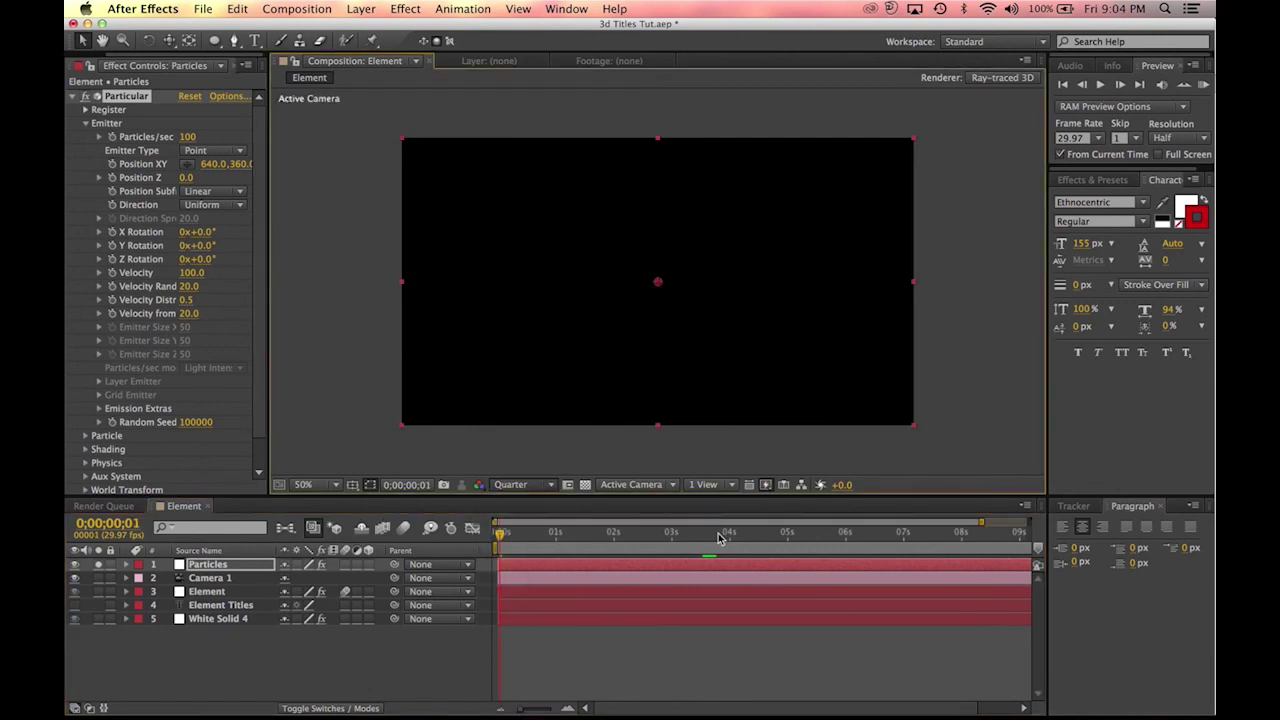
left_click(700, 535)
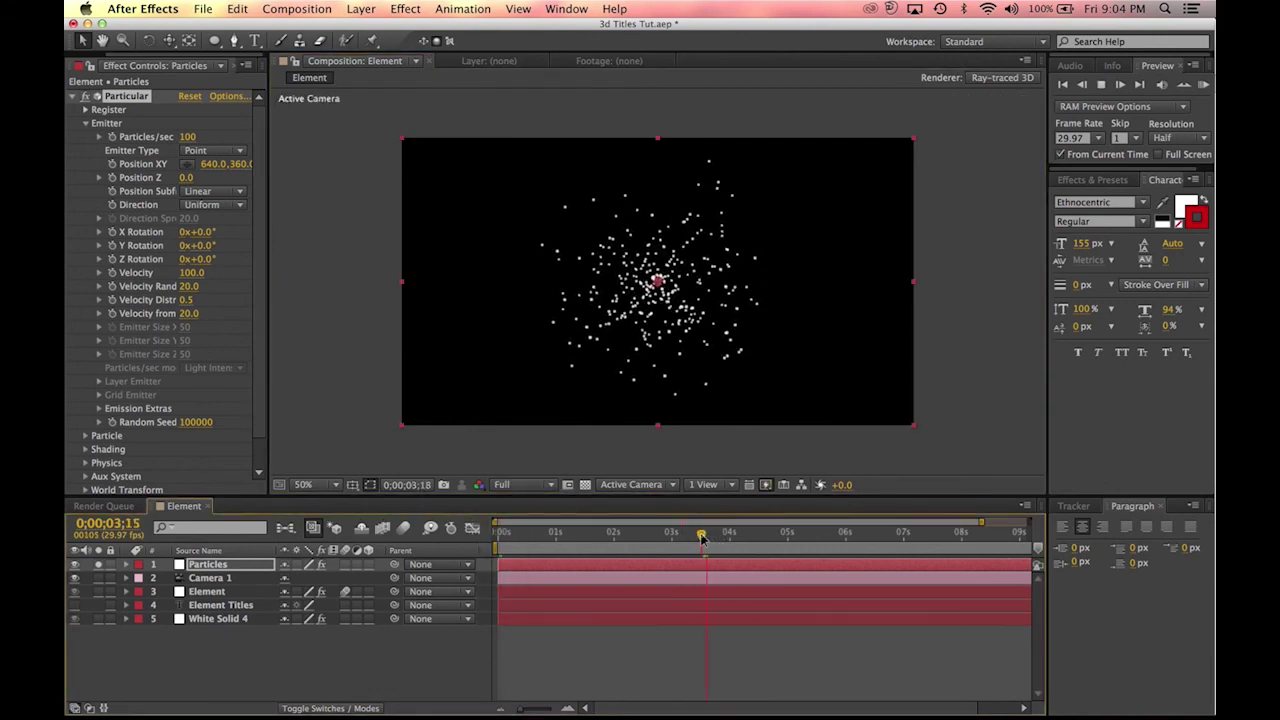
key("space")
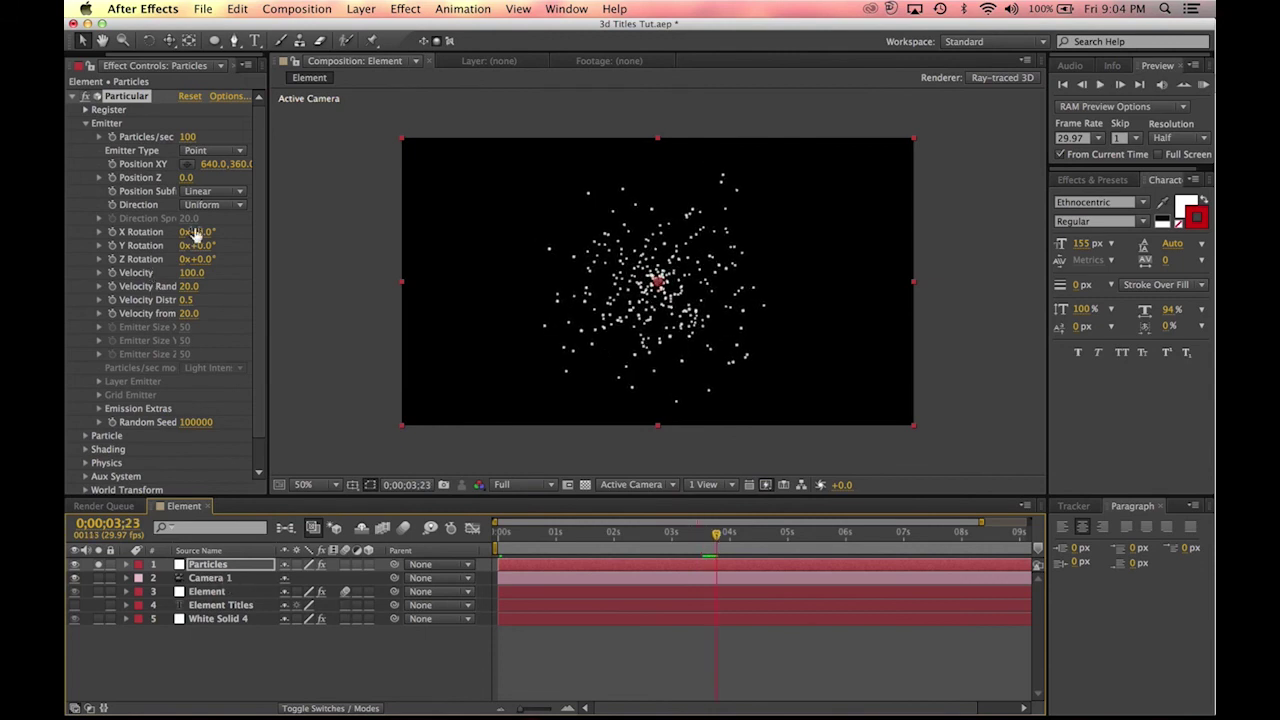
Step: Set the Particular emitter's Direction to Disc and play back the result
left_click(212, 195)
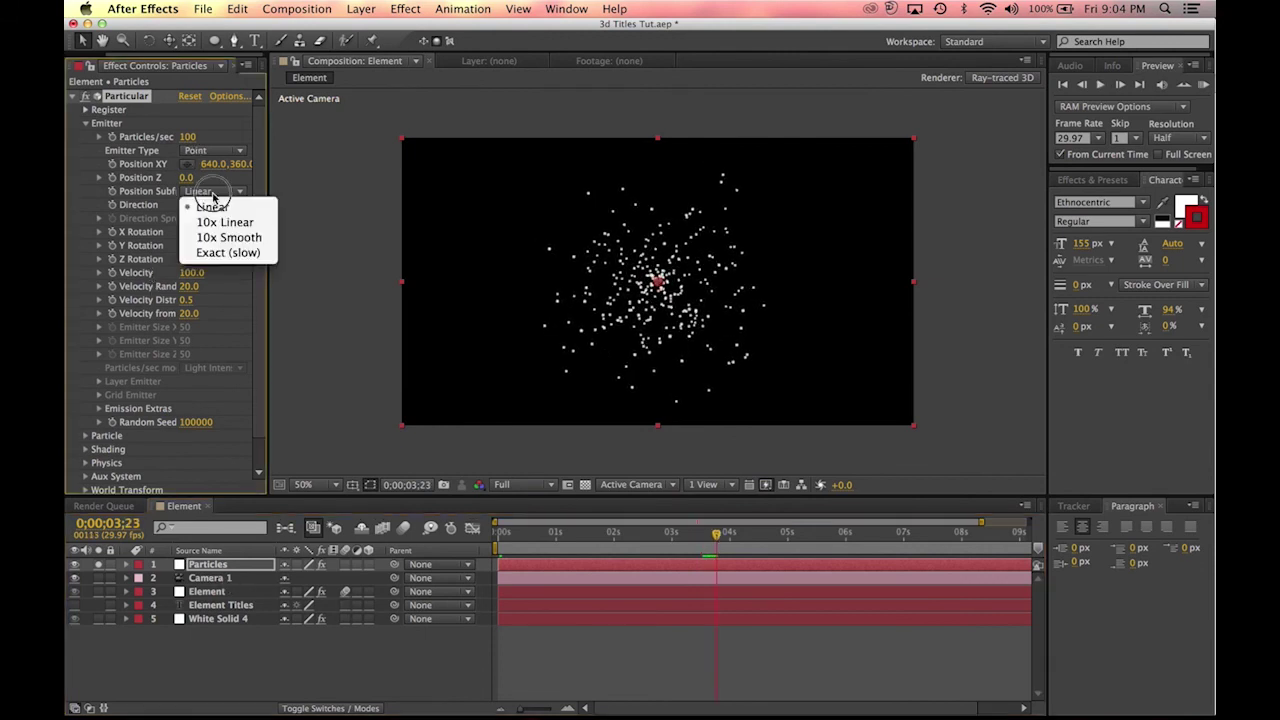
left_click(220, 168)
left_click(213, 205)
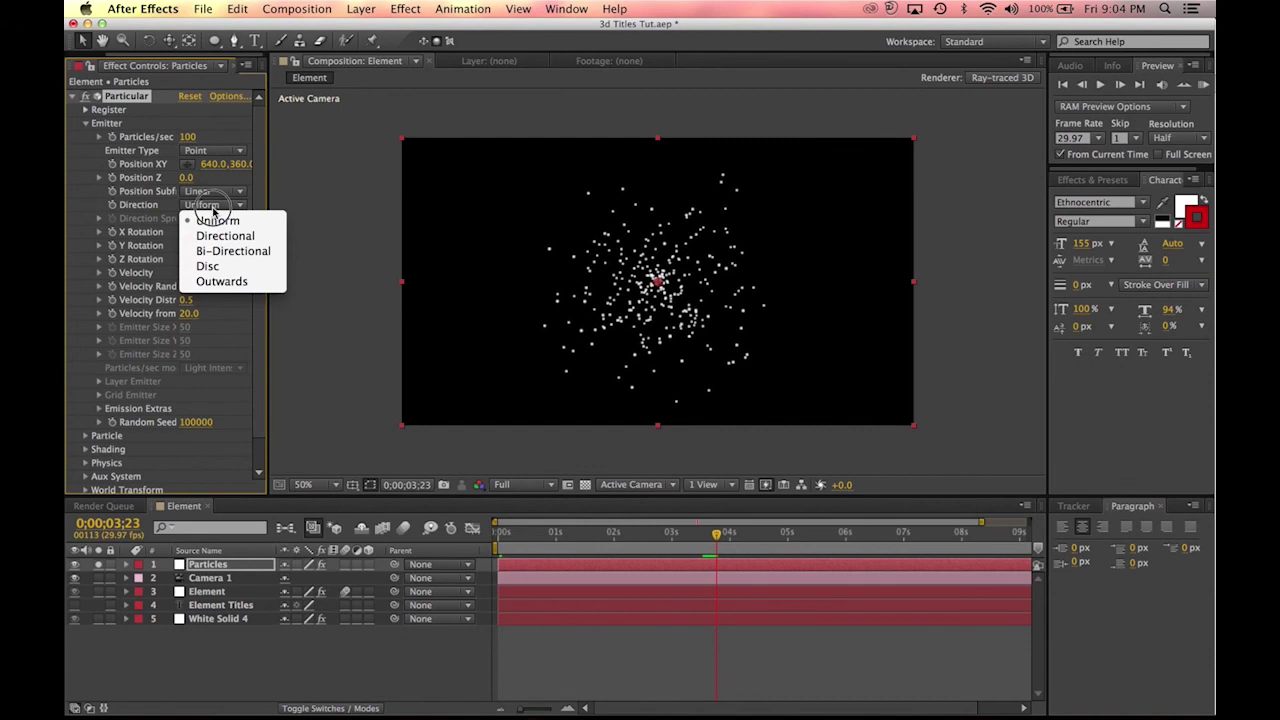
left_click(228, 266)
key("space")
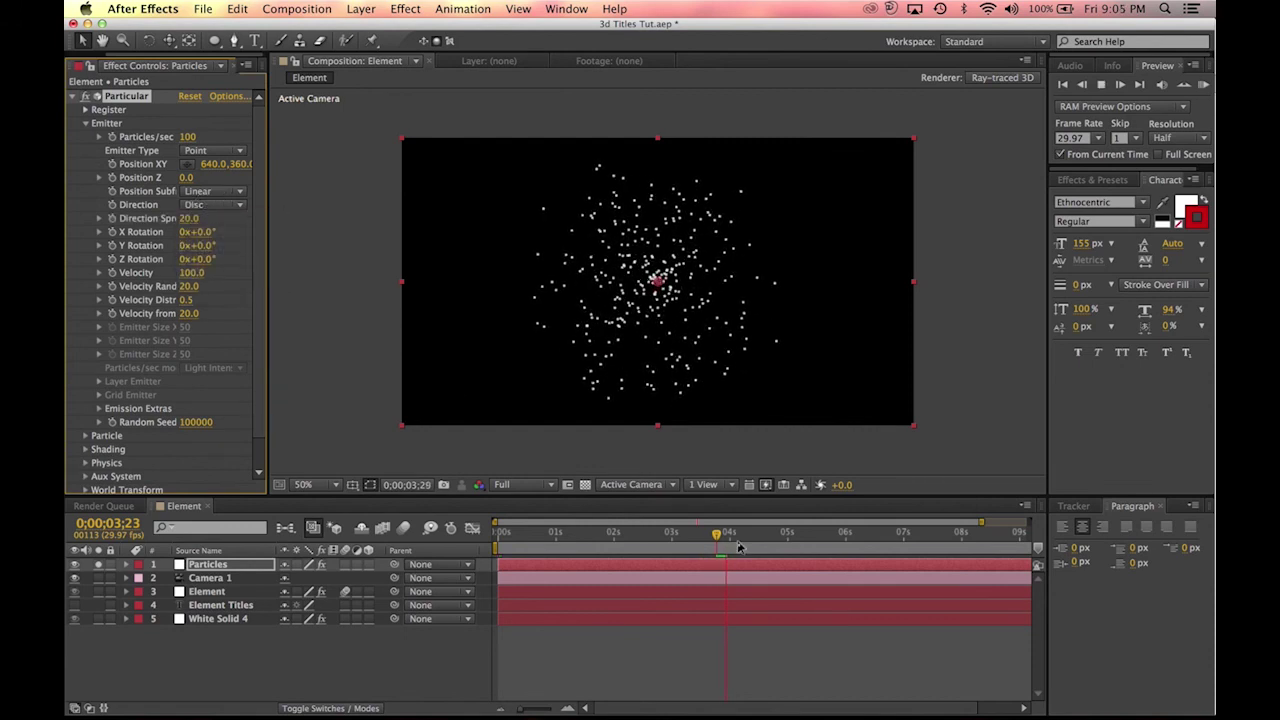
key("space")
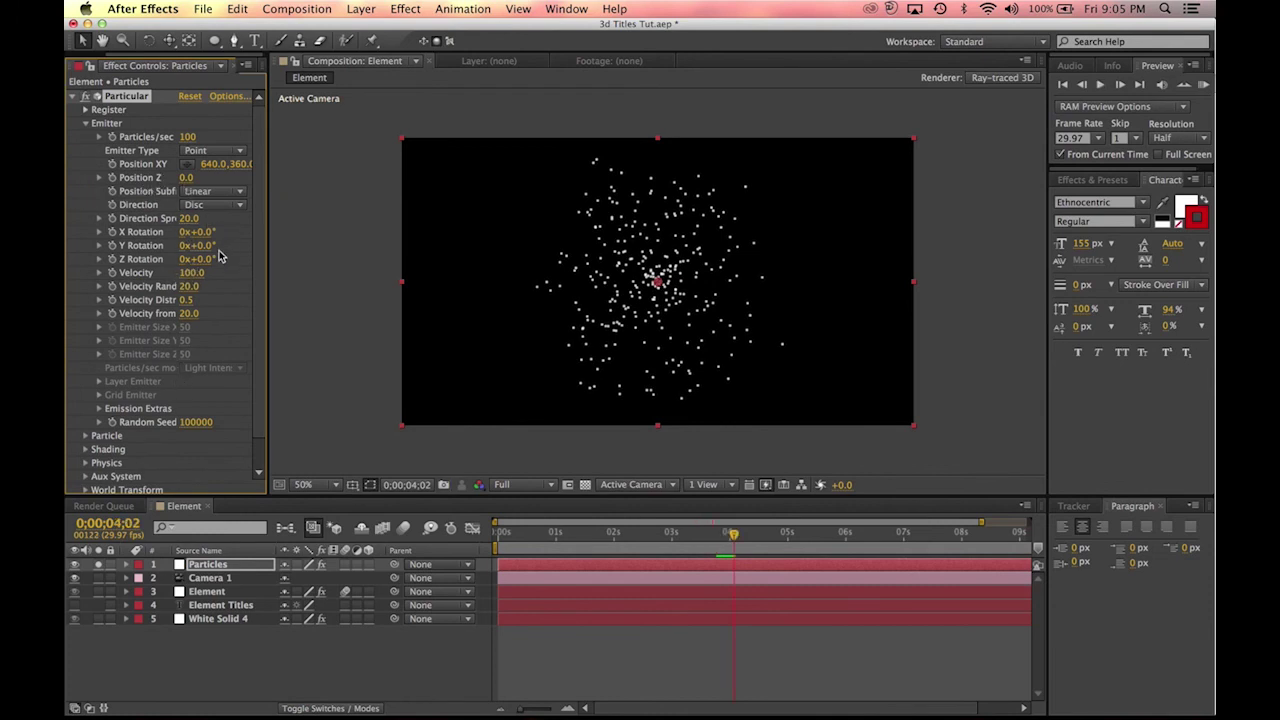
Step: Expand Particular's Particle settings and set Size Random to 100%
left_click(85, 436)
scroll(237, 389, "down", 5)
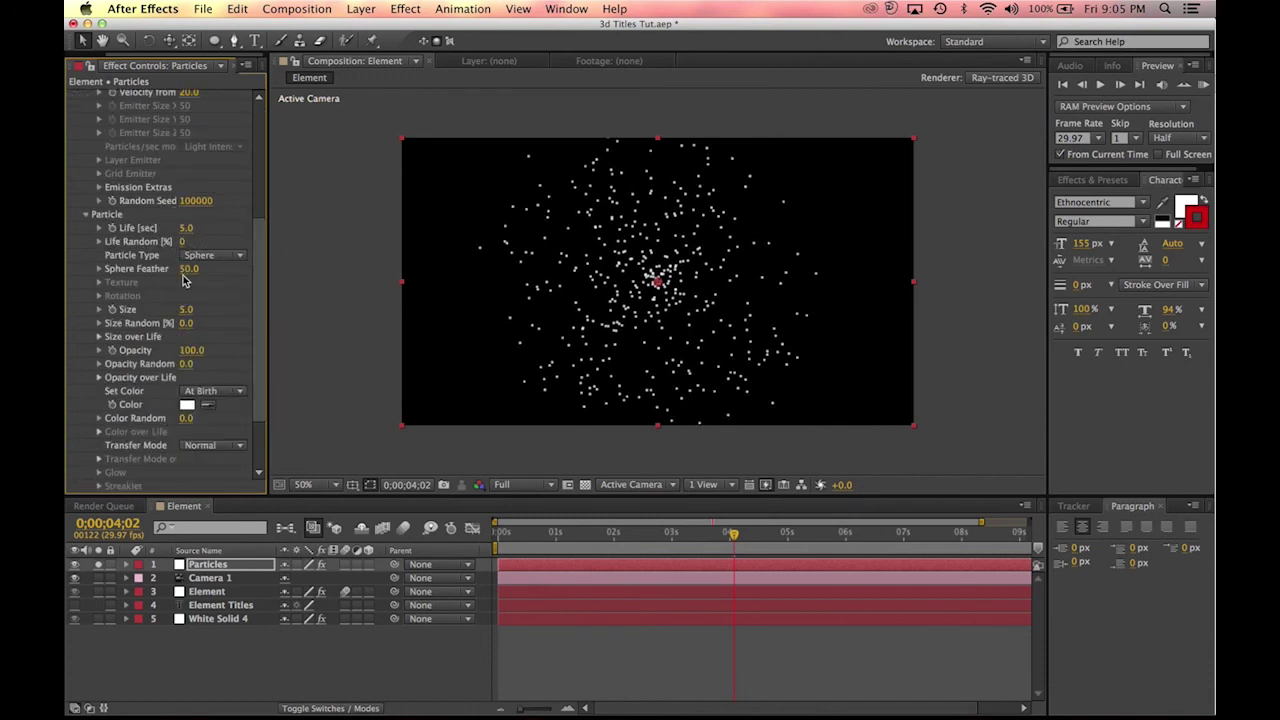
left_click(100, 337)
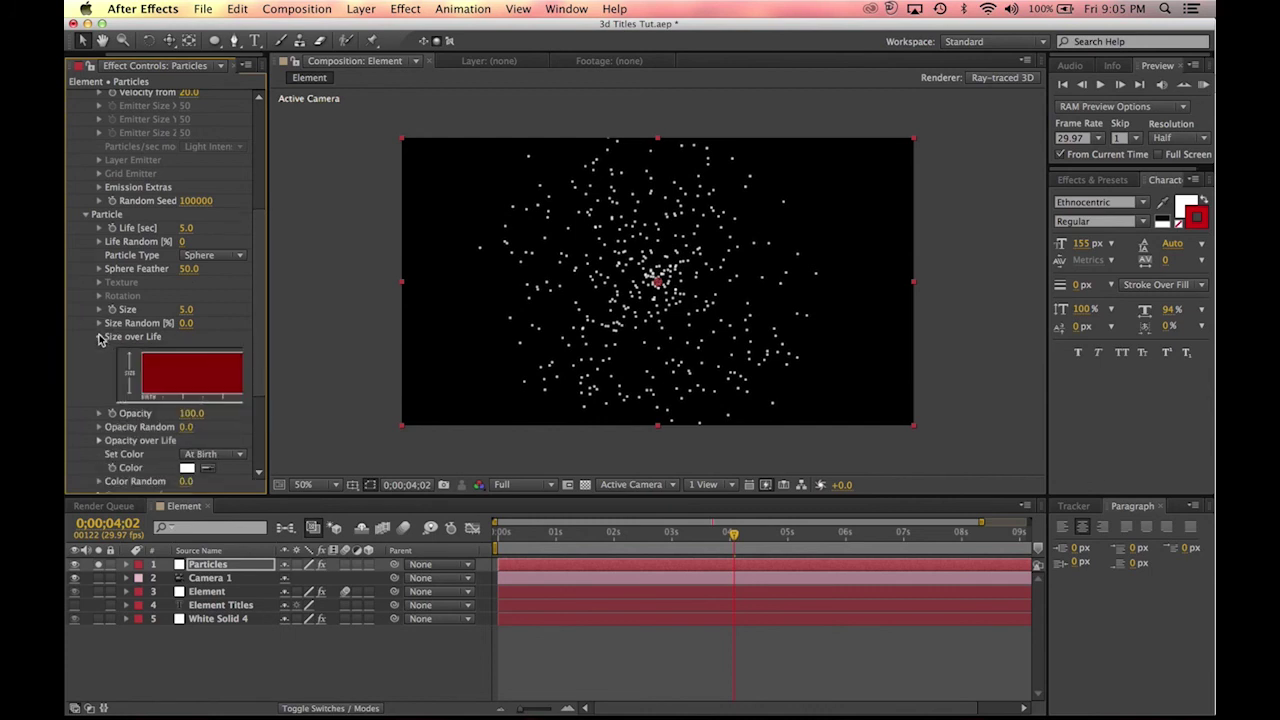
left_click(100, 337)
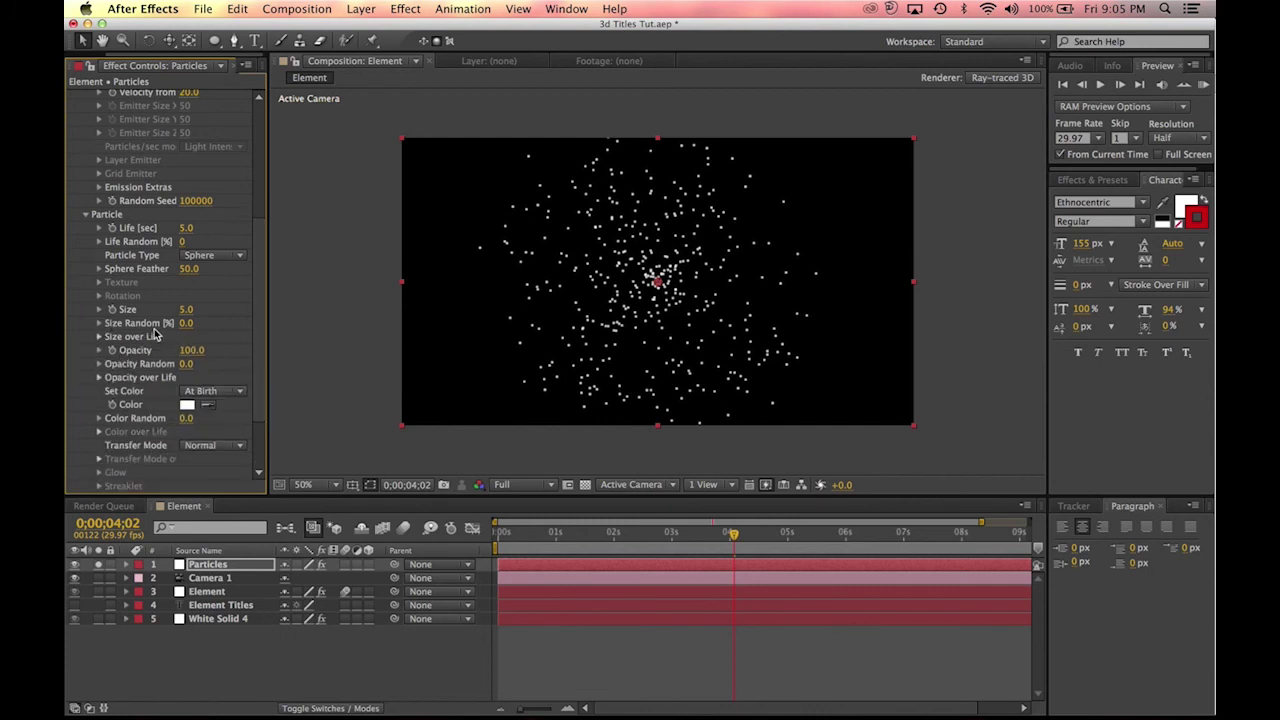
left_click_drag(185, 323, 366, 349)
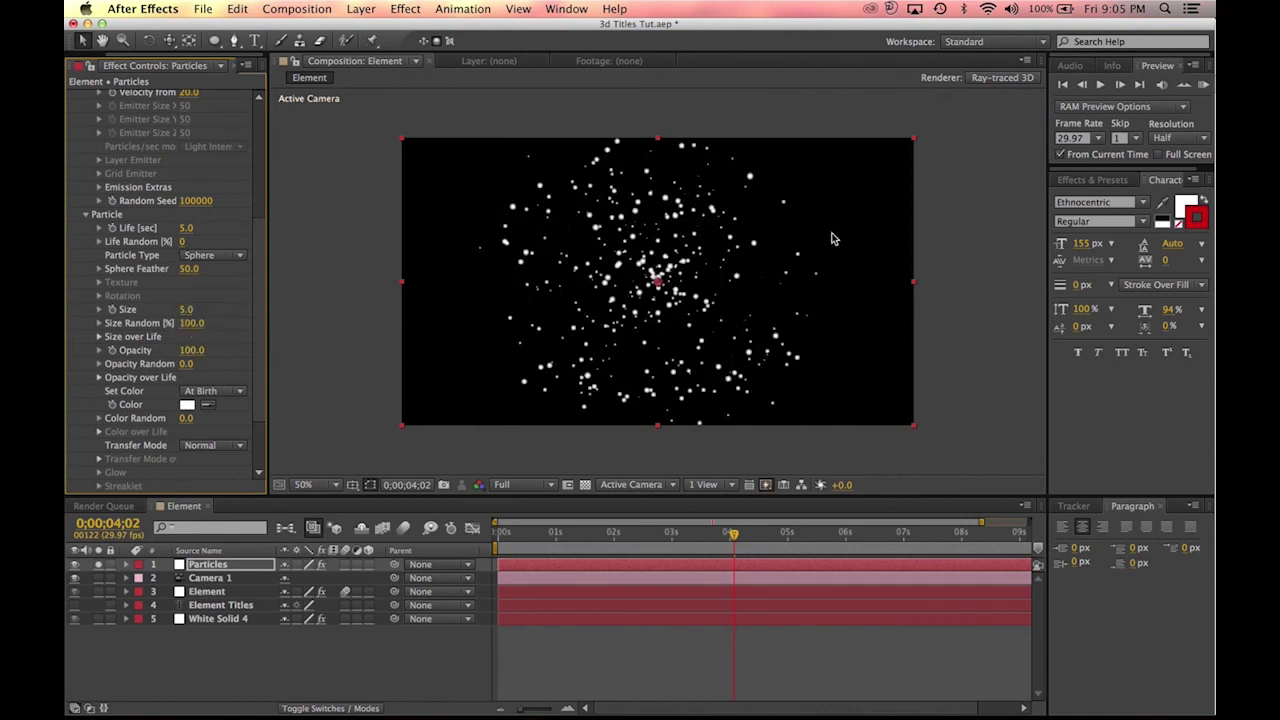
Step: Widen the effect controls area and apply the Opacity over Life preset curve that fades in at birth and out at death
scroll(200, 385, "down", 1)
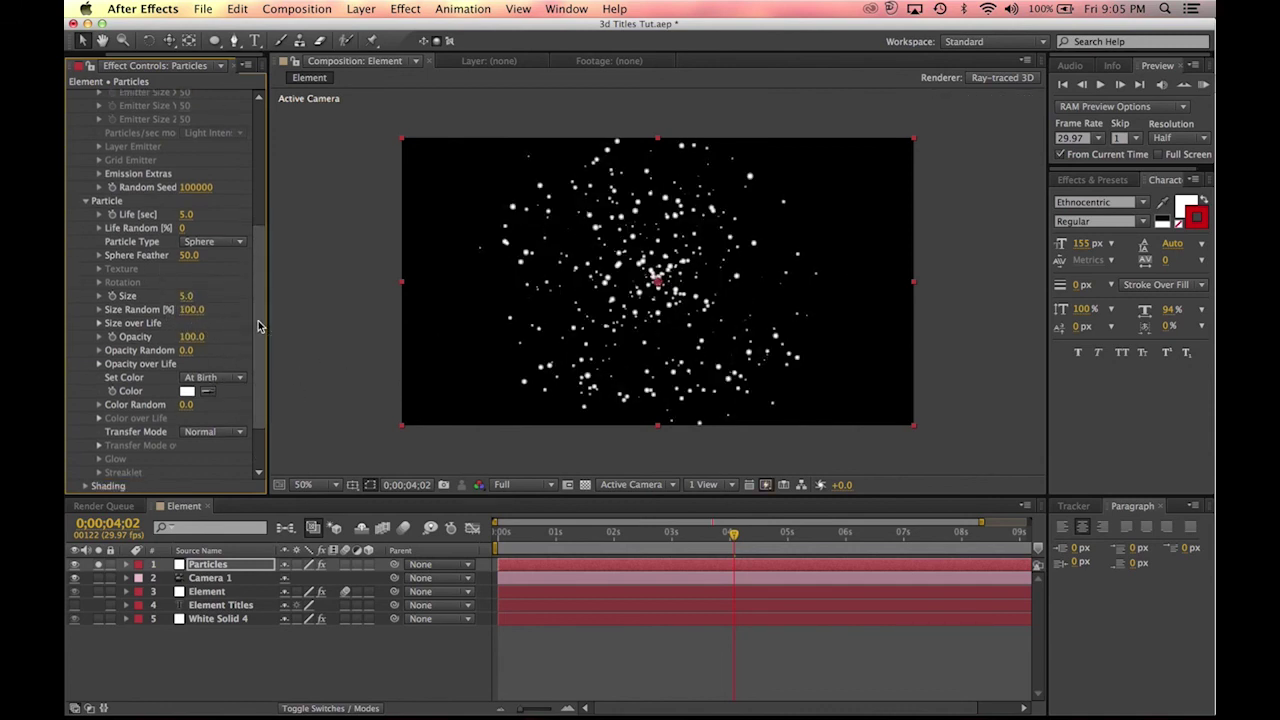
left_click(99, 364)
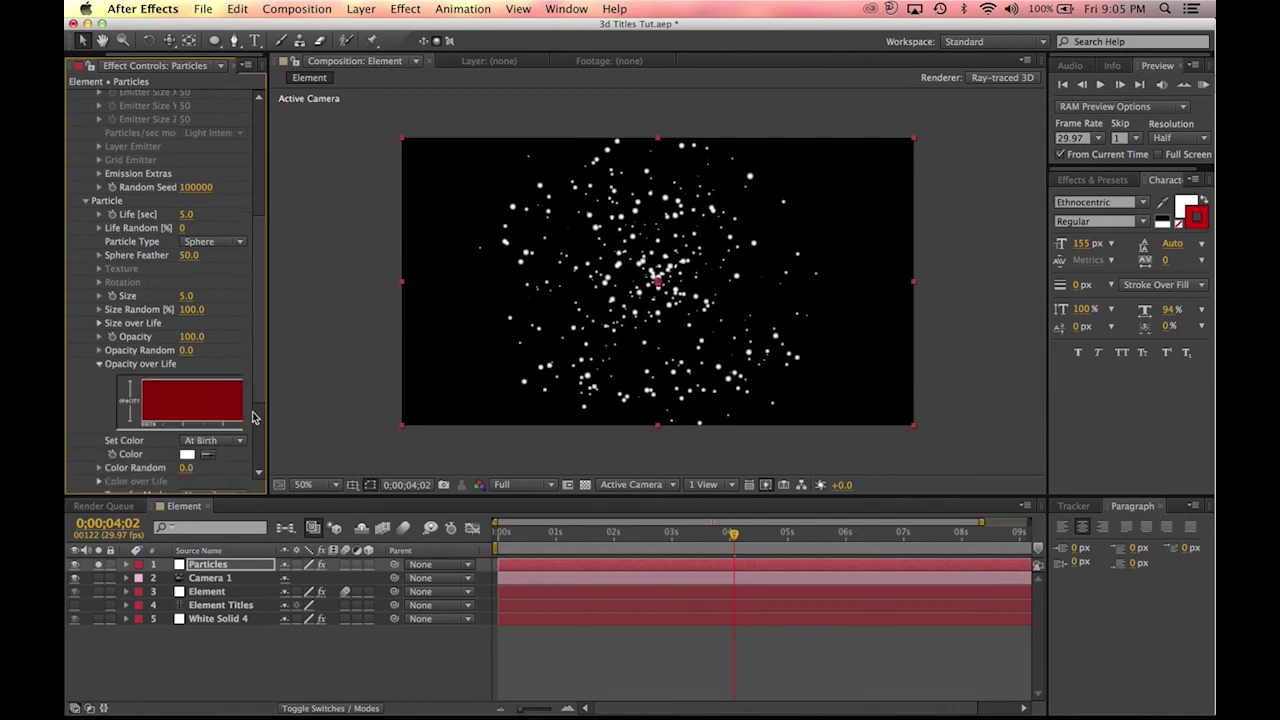
left_click_drag(268, 404, 372, 400)
left_click_drag(396, 396, 424, 398)
left_click(323, 408)
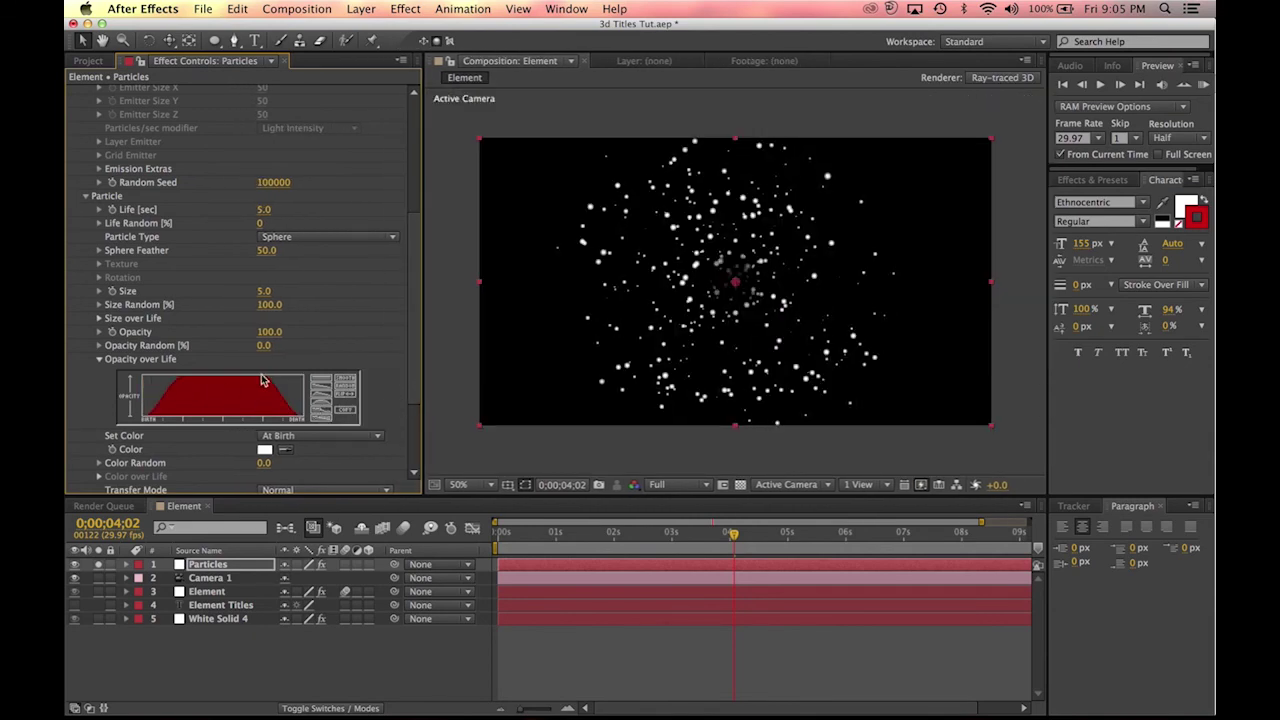
Step: Try redrawing the Opacity over Life curve at full opacity from birth to death, and reapply the fade-in and fade-out preset
scroll(412, 341, "down", 2)
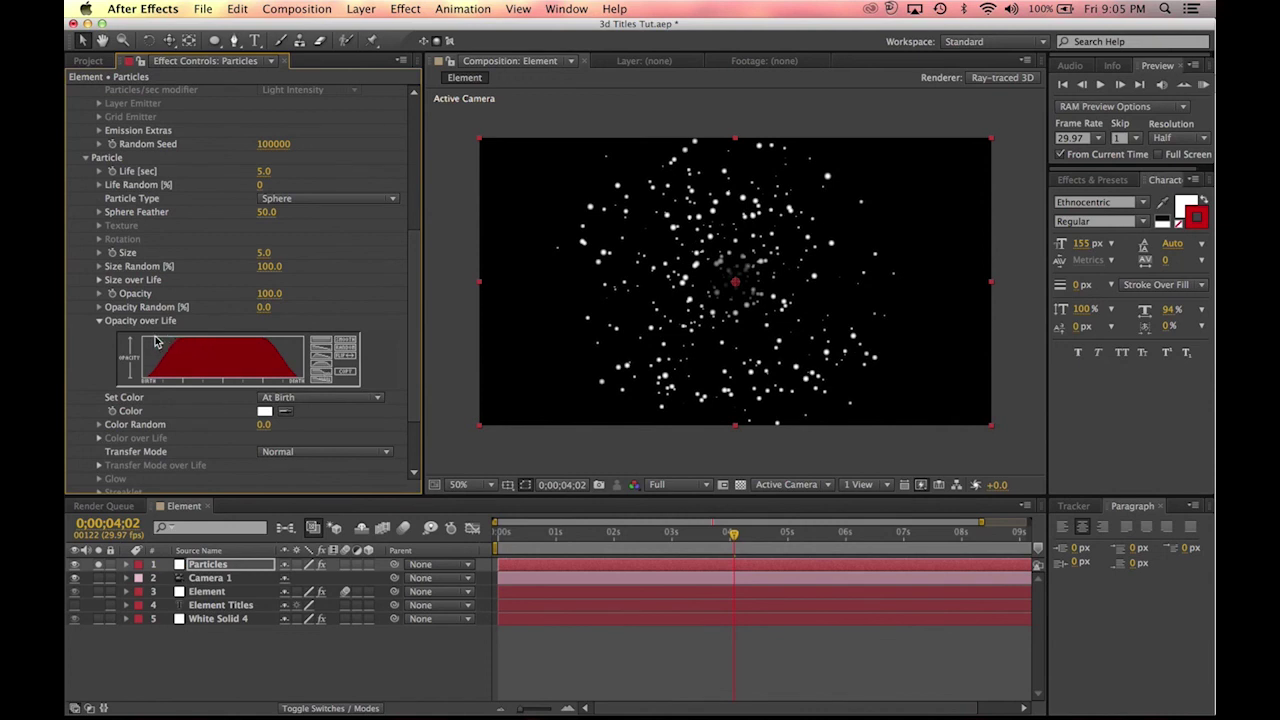
left_click_drag(190, 341, 140, 340)
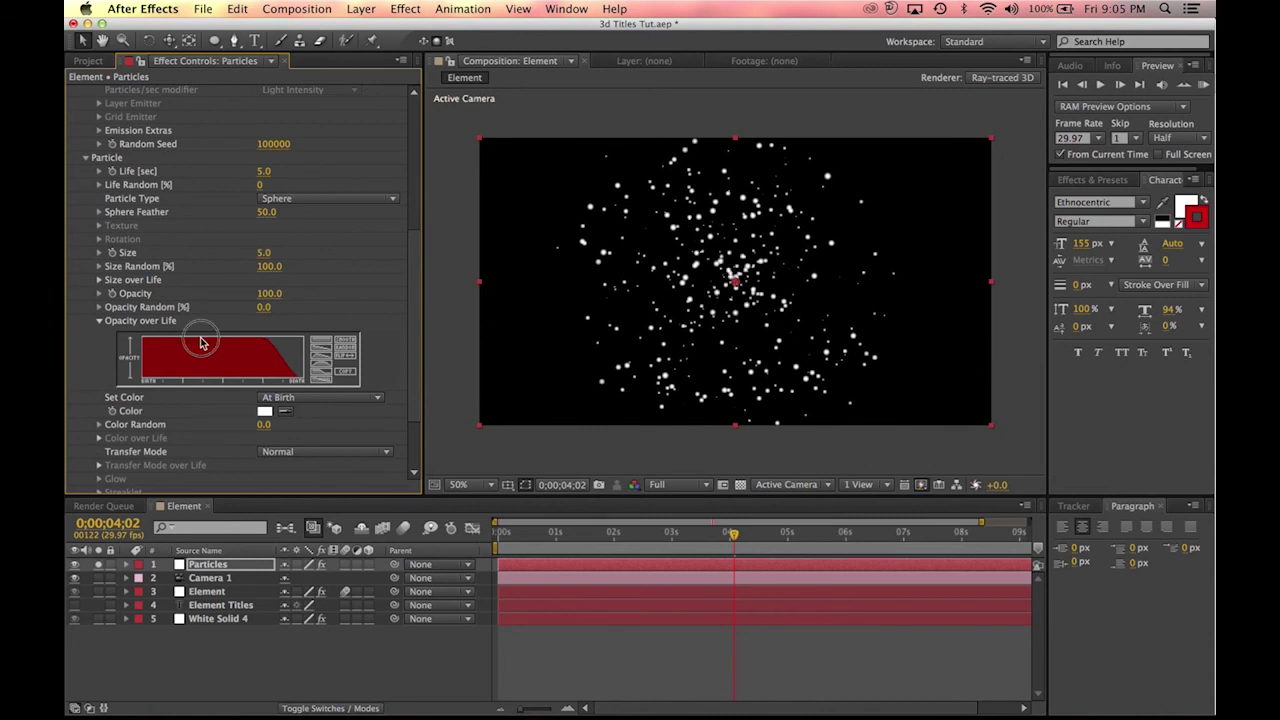
left_click_drag(284, 345, 304, 342)
mouse_move(162, 339)
left_mouse_down()
mouse_move(199, 371)
mouse_move(237, 351)
mouse_move(278, 361)
mouse_move(265, 332)
mouse_move(258, 344)
mouse_move(314, 344)
left_mouse_up()
left_click(326, 370)
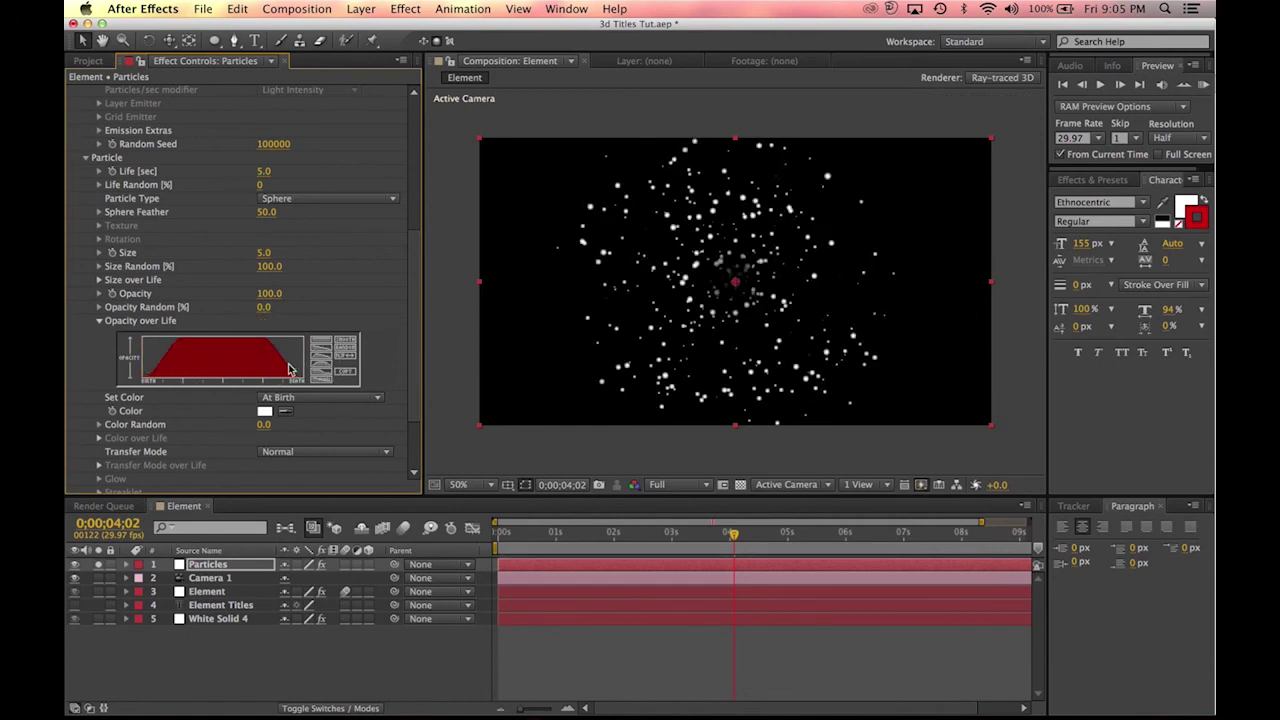
scroll(218, 345, "down", 3)
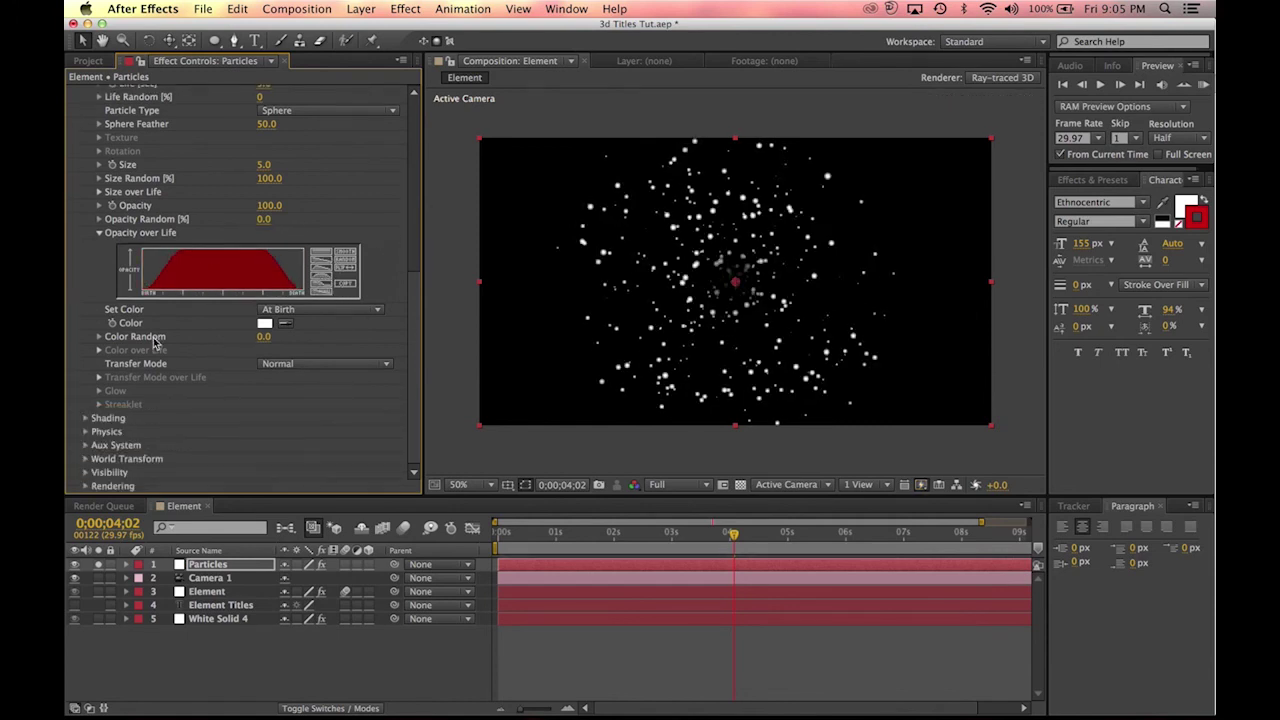
left_click(86, 432)
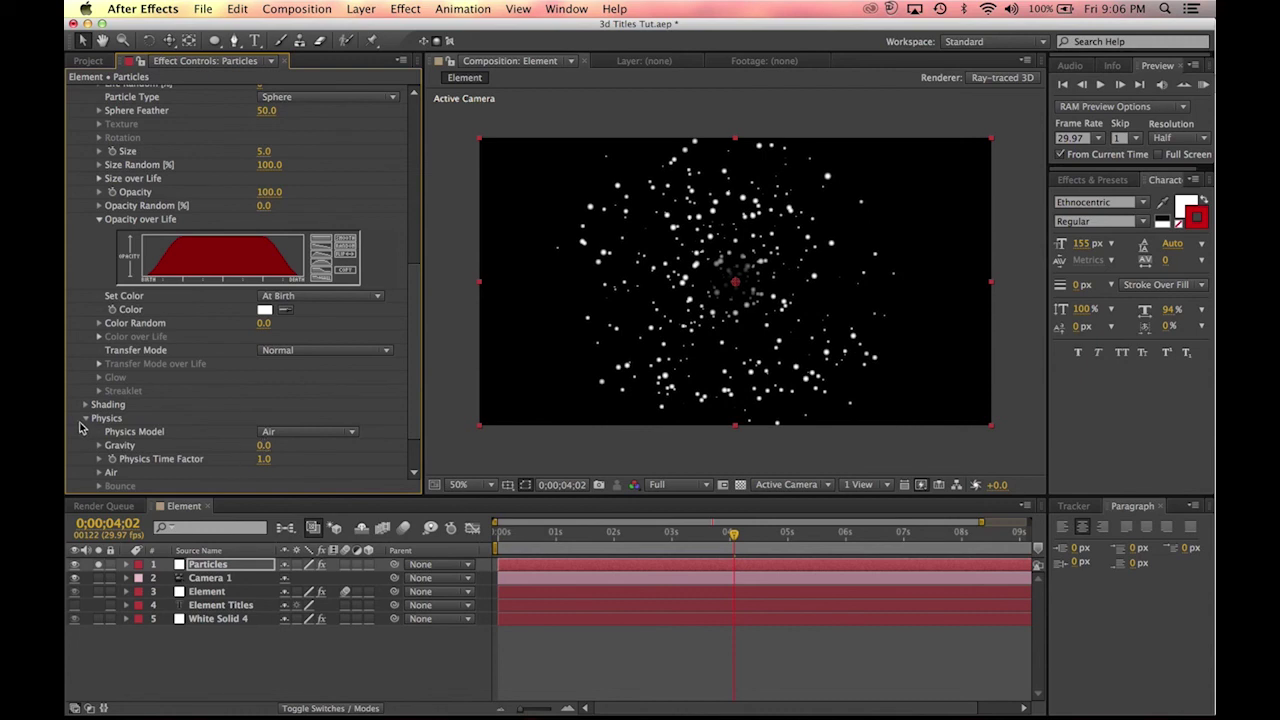
left_click(261, 438)
left_click(266, 442)
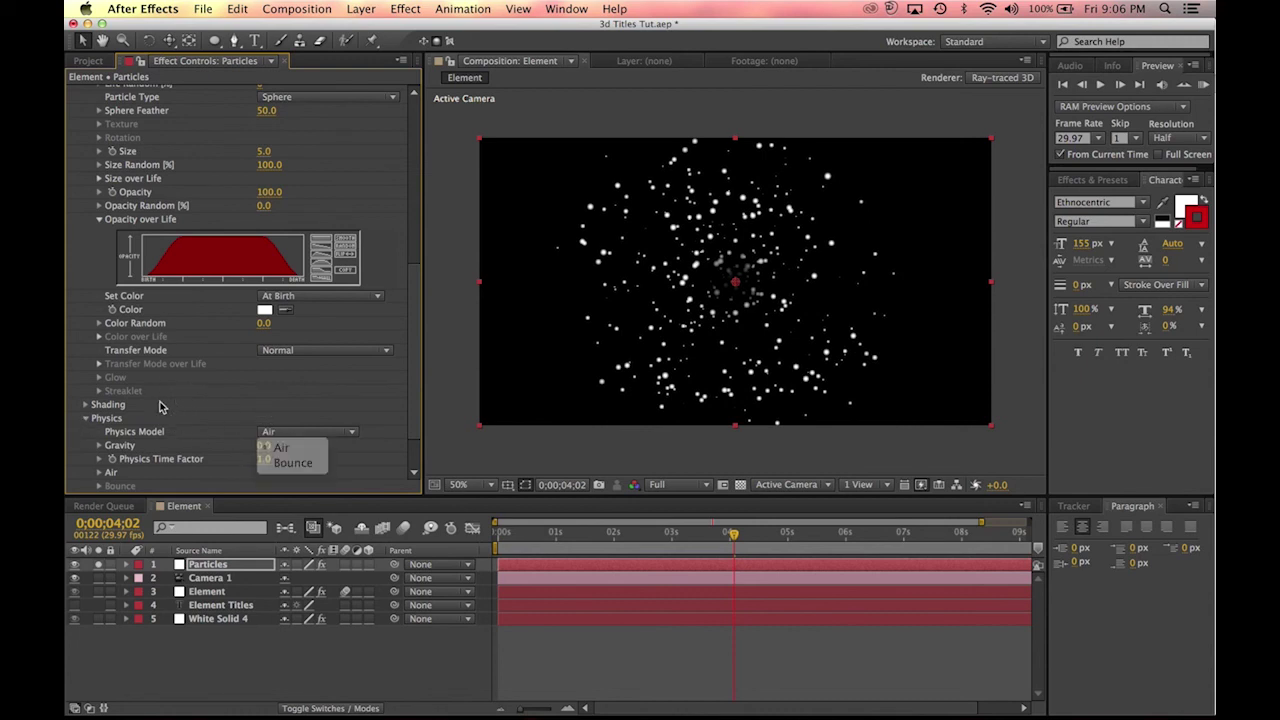
left_click(85, 419)
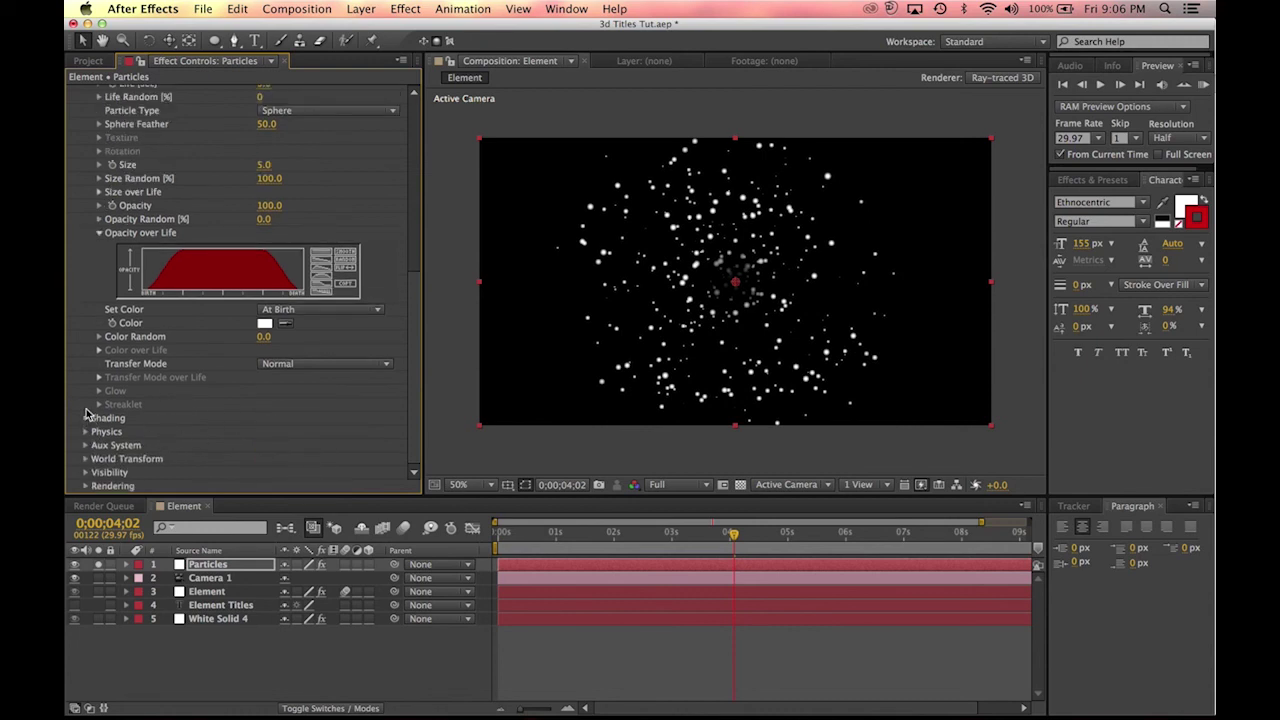
Step: Set Particular's Particle Type to Textured Polygon Colorize
scroll(100, 400, "up", 5)
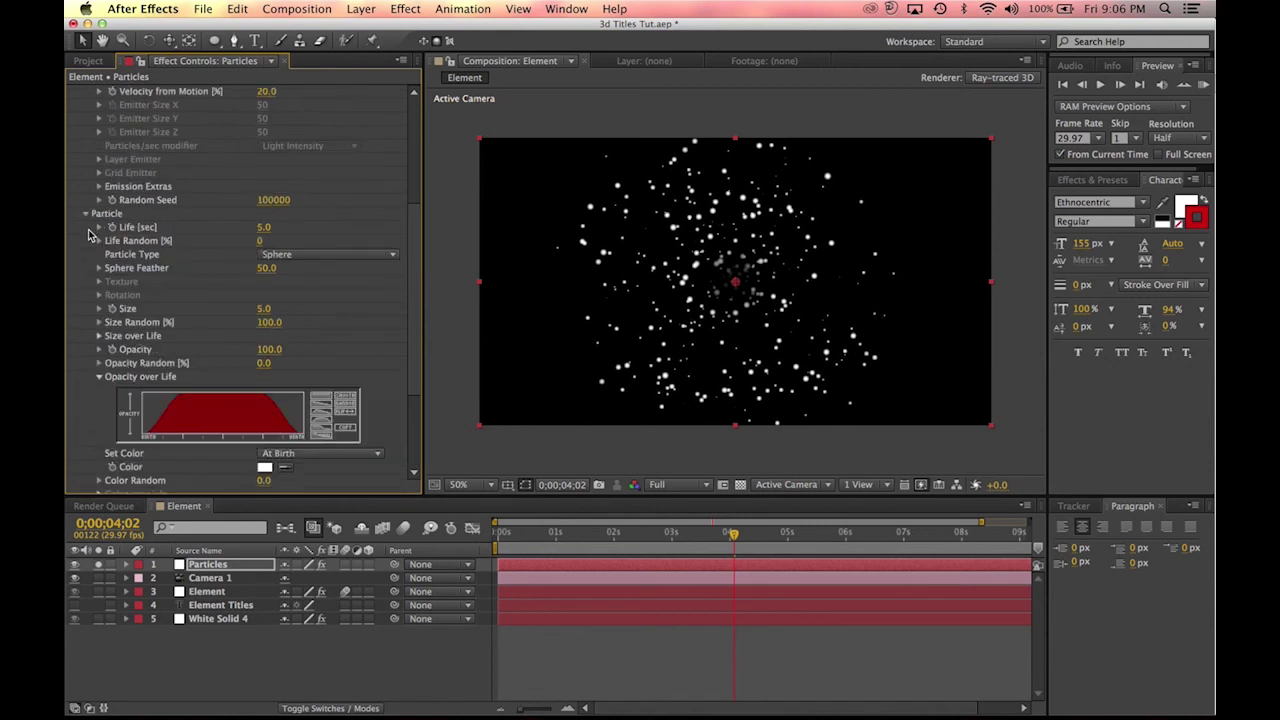
left_click(302, 256)
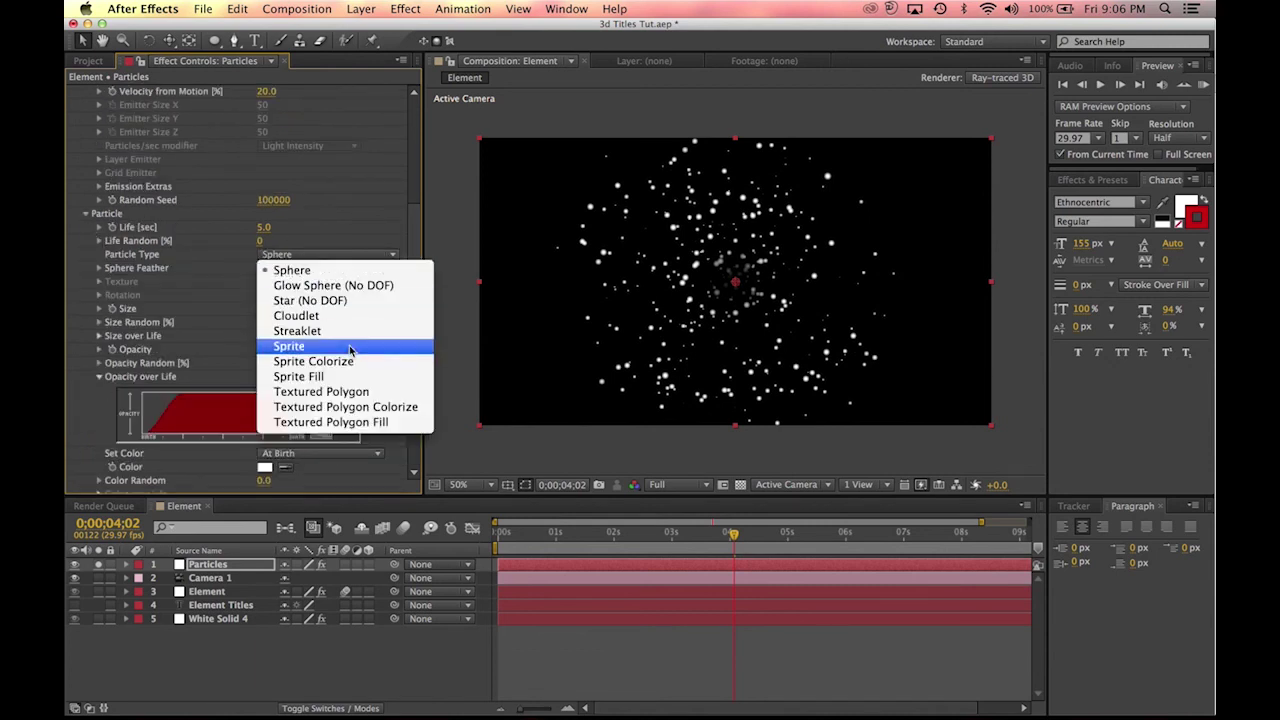
left_click(344, 407)
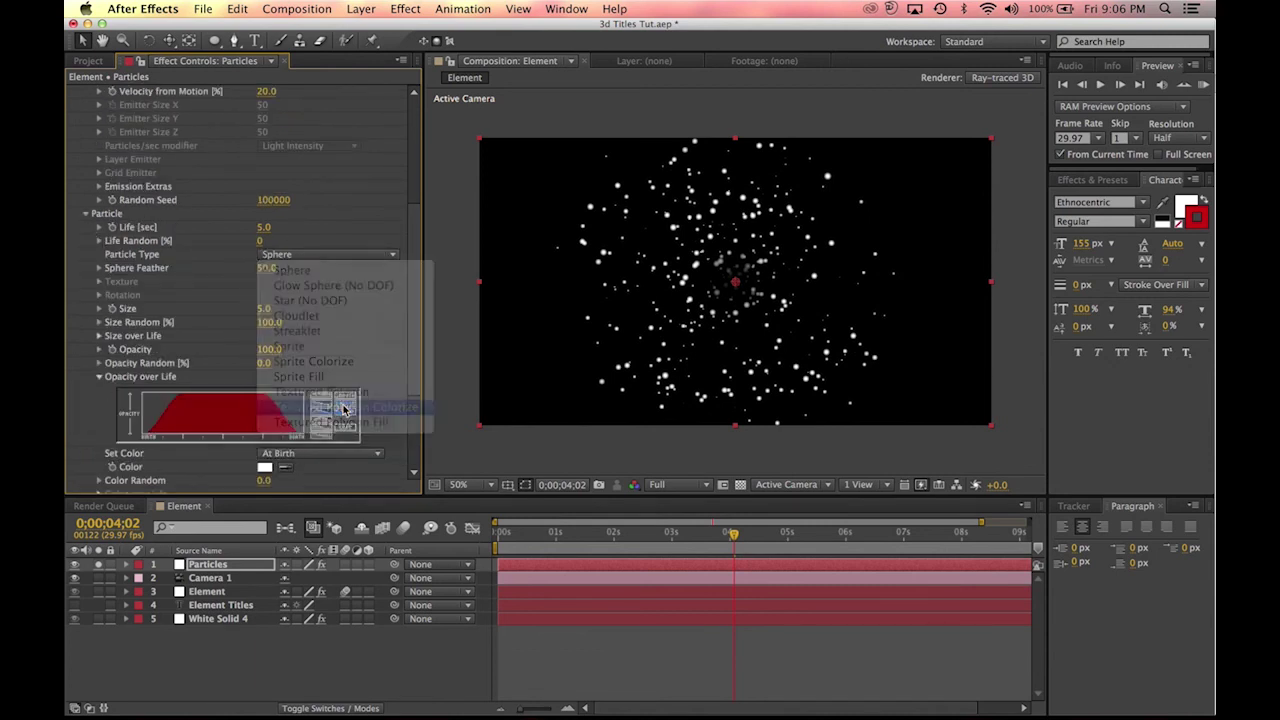
Step: Create a new 300 x 300 px composition named Particle
left_click(361, 9)
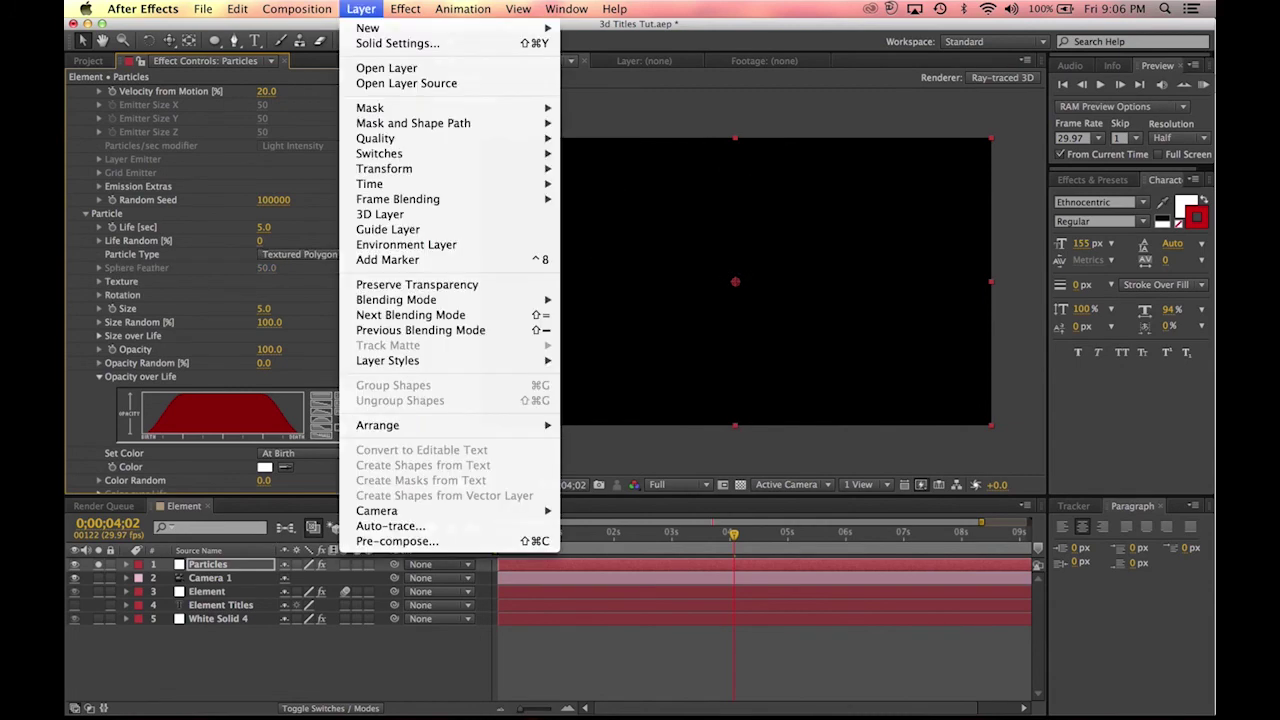
mouse_move(297, 9)
left_click(300, 49)
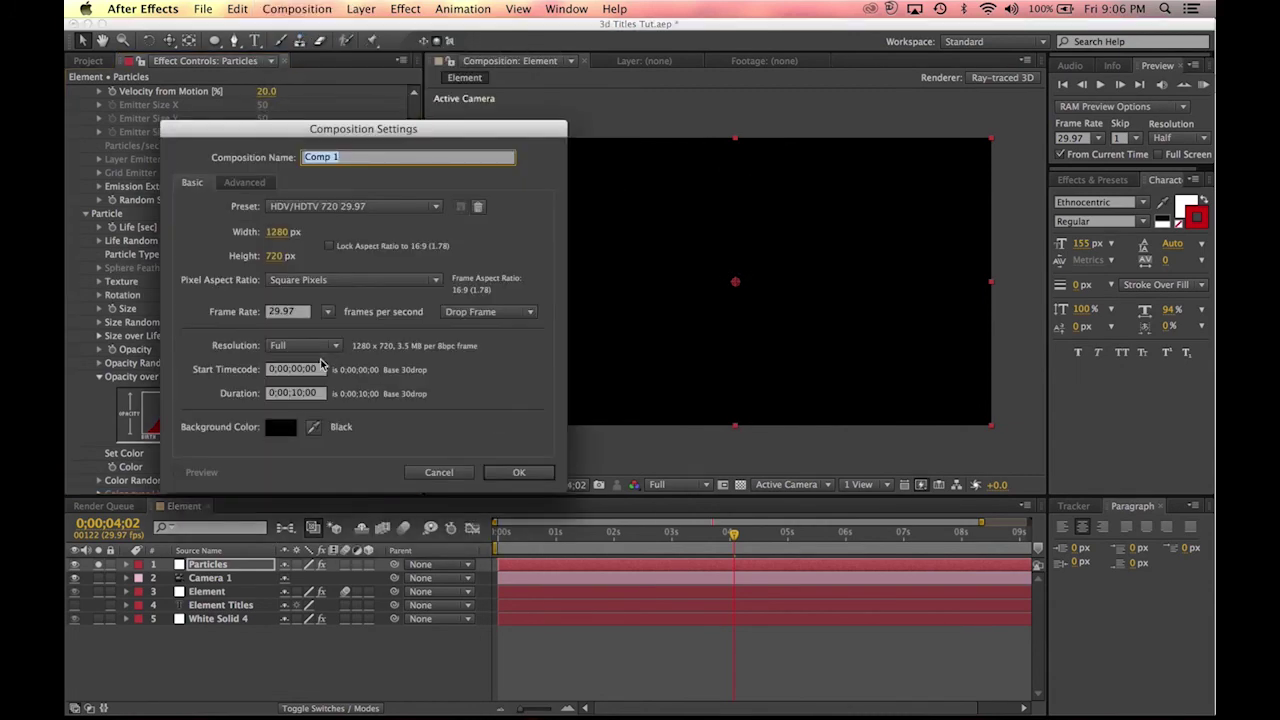
left_click(281, 233)
type("300")
key("Tab")
type("300")
left_click(341, 233)
left_click(385, 158)
type("Particle")
key("Return")
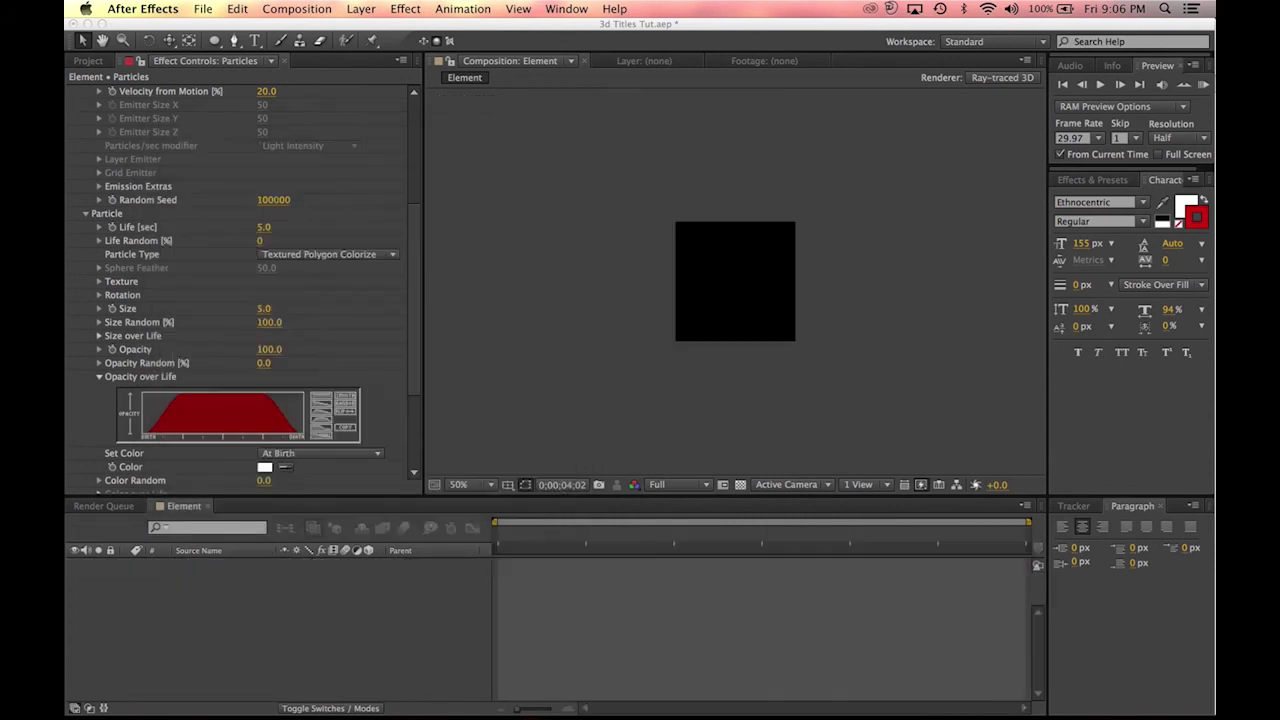
Step: Add a shape layer to the Particle composition and draw a centred white pentagon that nearly fills the frame
left_click(360, 9)
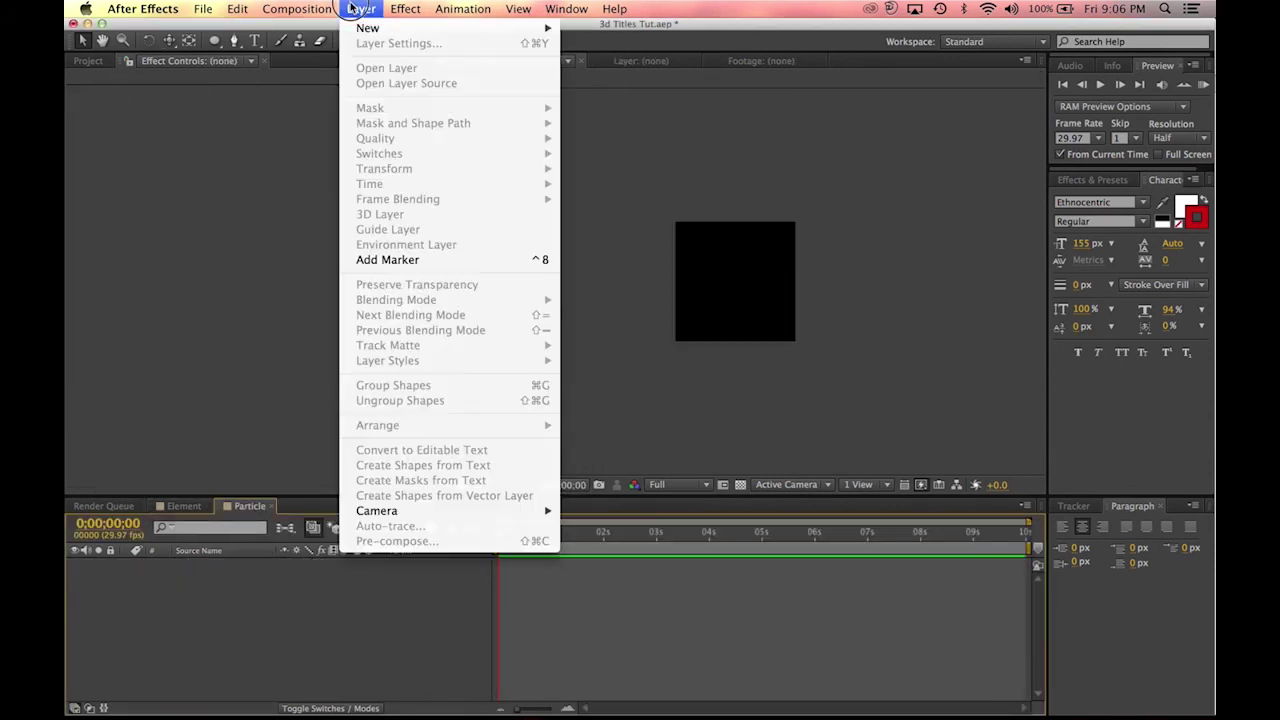
mouse_move(420, 28)
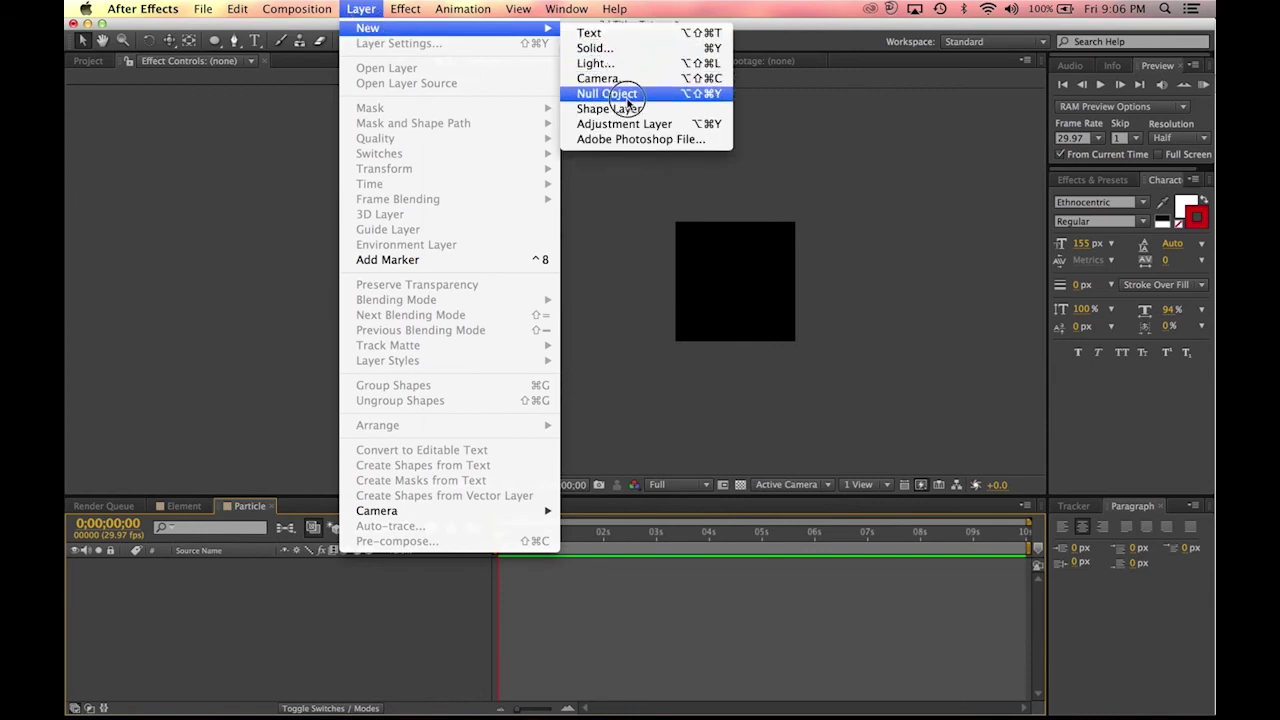
left_click(628, 109)
left_click(214, 43)
left_click_drag(214, 46, 285, 76)
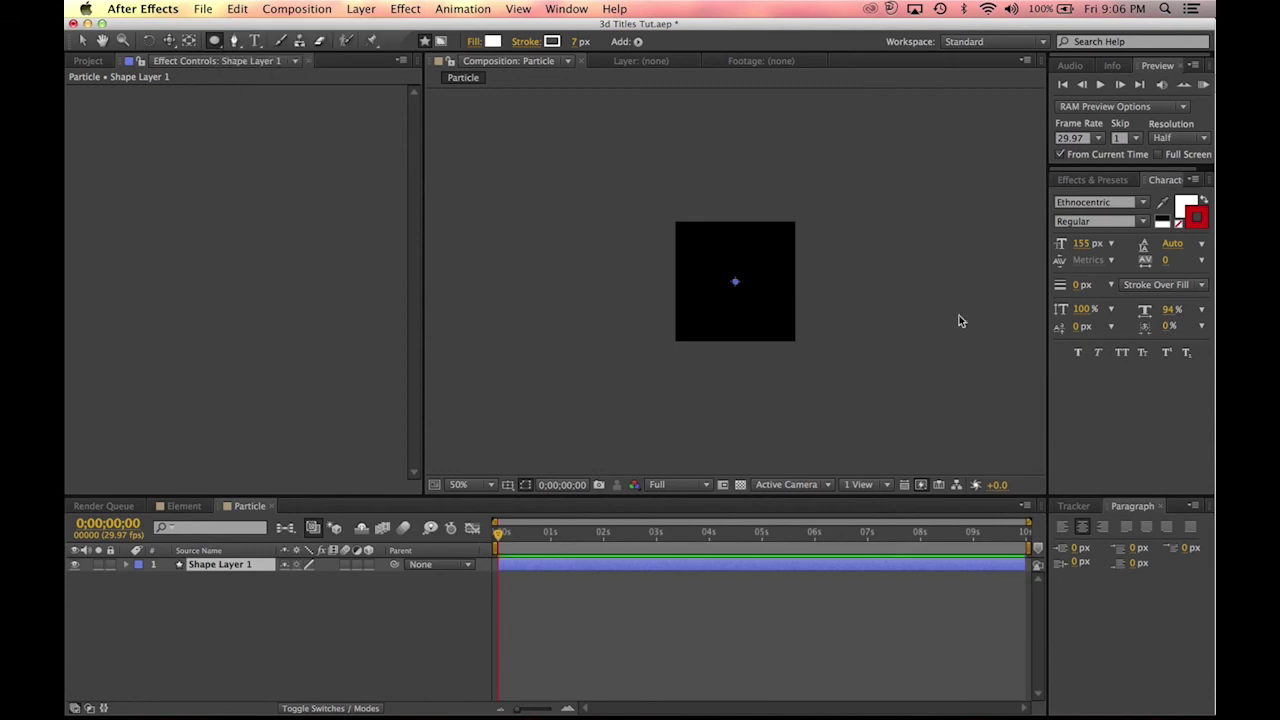
left_click_drag(736, 281, 777, 266)
key("/")
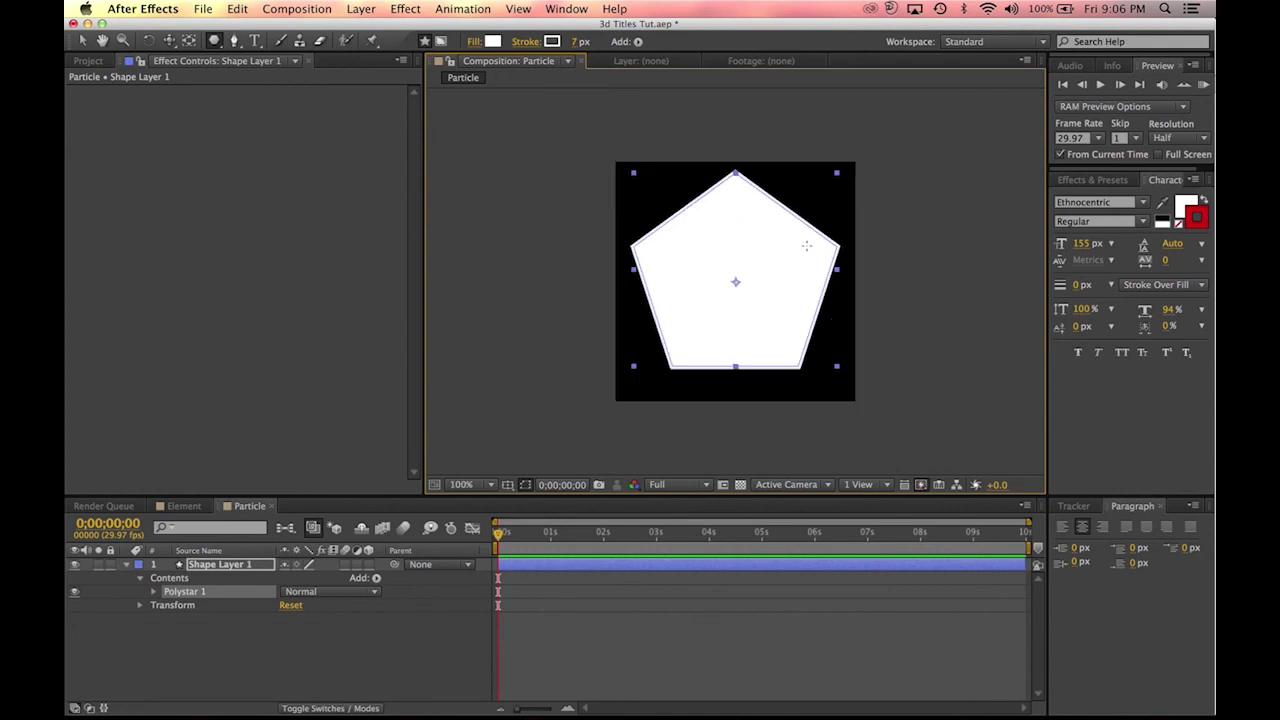
left_click(196, 640)
Step: Add the Particle composition as the bottom layer of the Element composition, hide it and solo the Particles layer
left_click(183, 506)
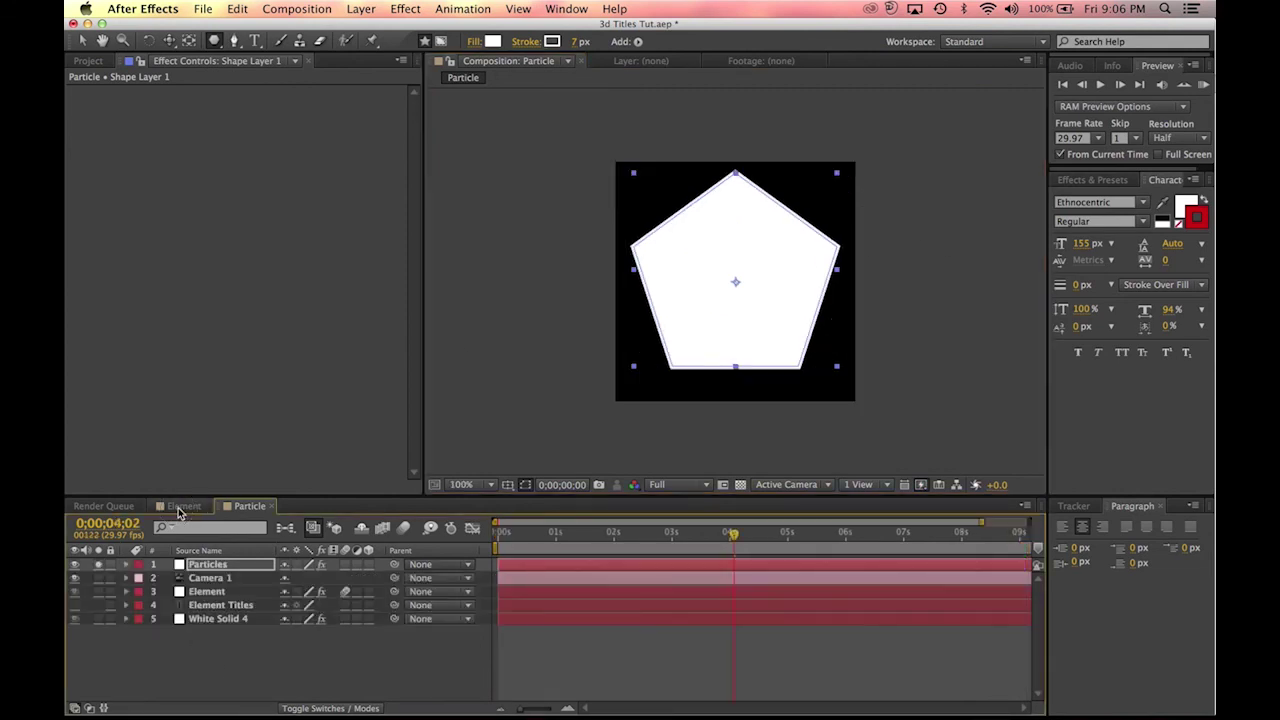
left_click(88, 60)
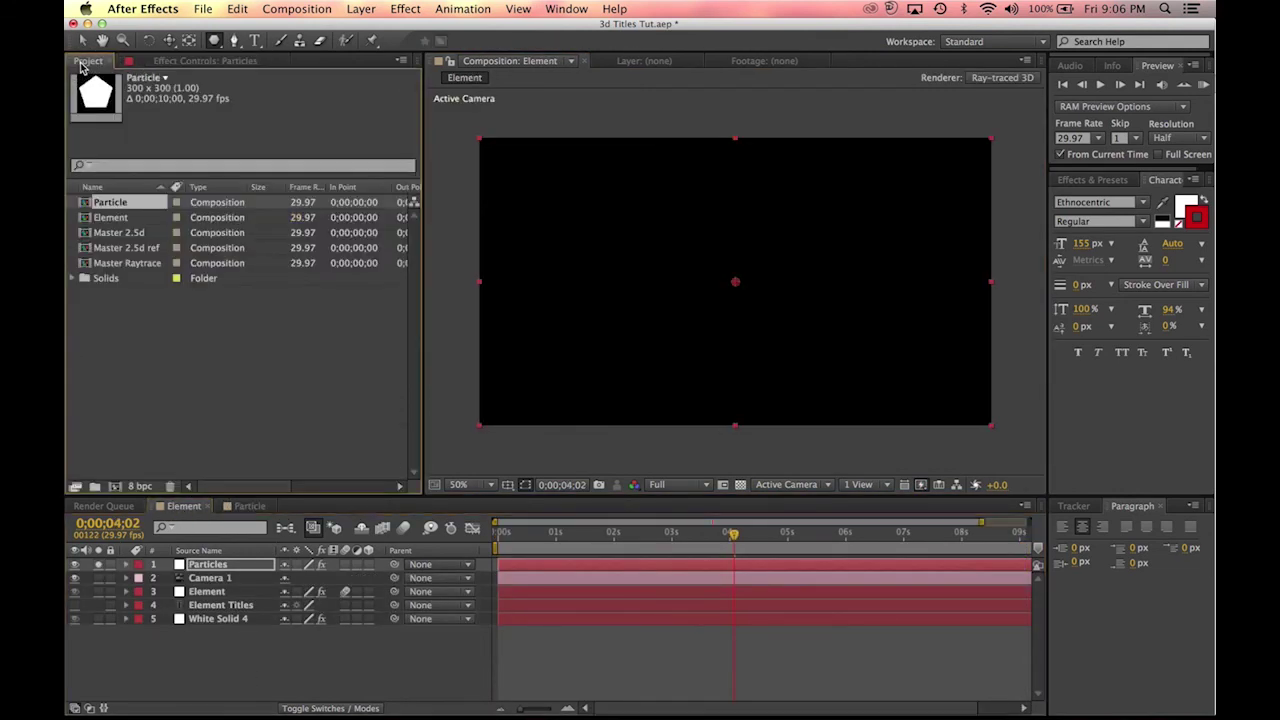
left_click_drag(118, 262, 200, 630)
left_click(76, 633)
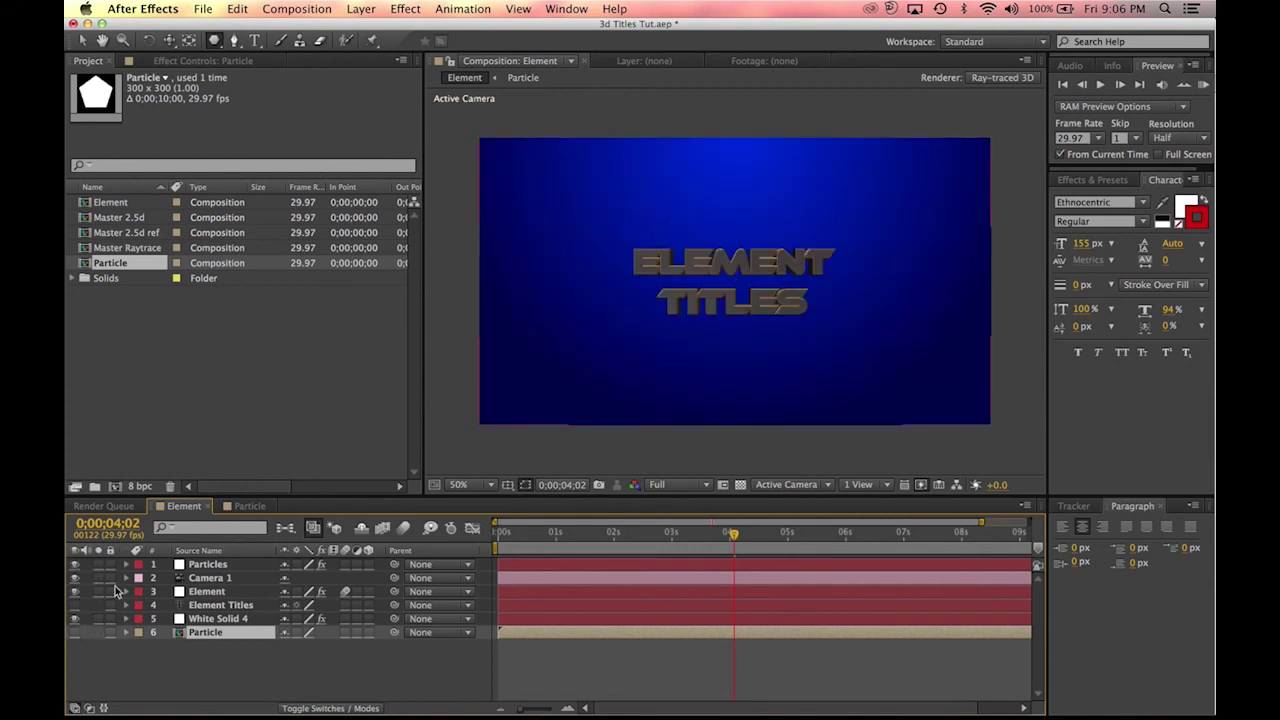
left_click(98, 565)
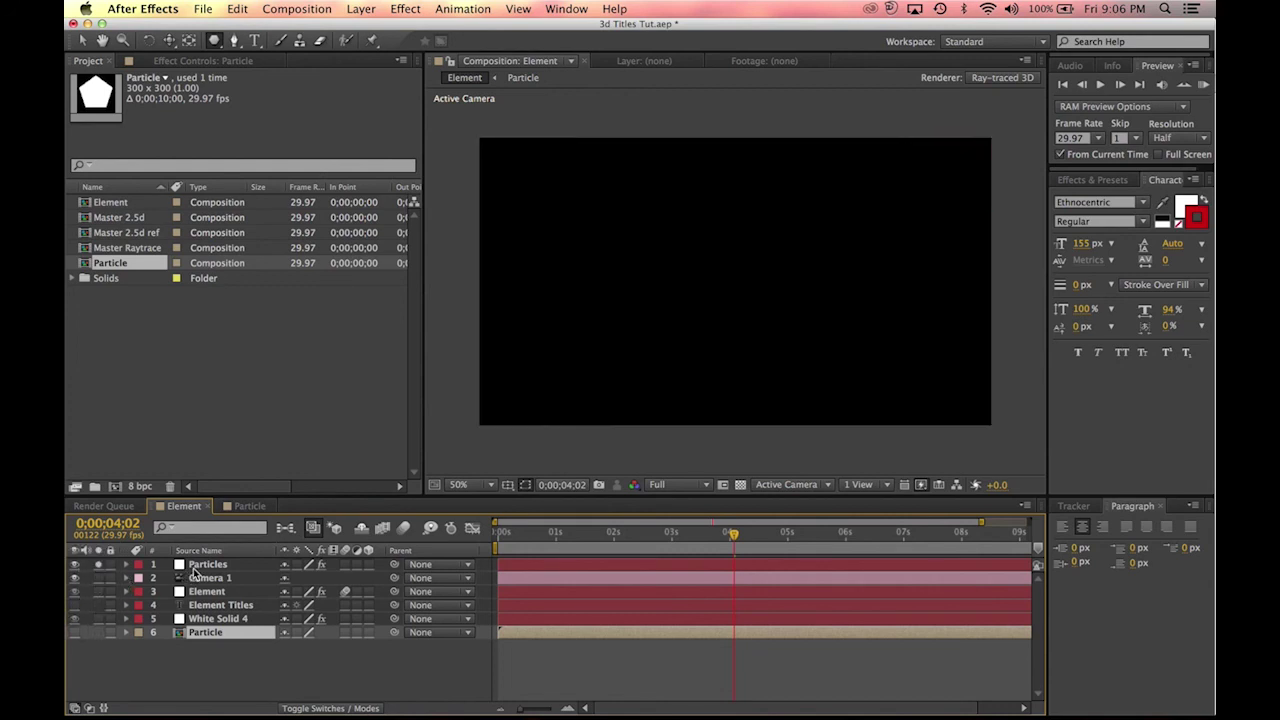
Step: Set the Particles layer's Particular Texture Layer to 6. Particle and inspect the textured particles in the composition
left_click(194, 567)
left_click(162, 61)
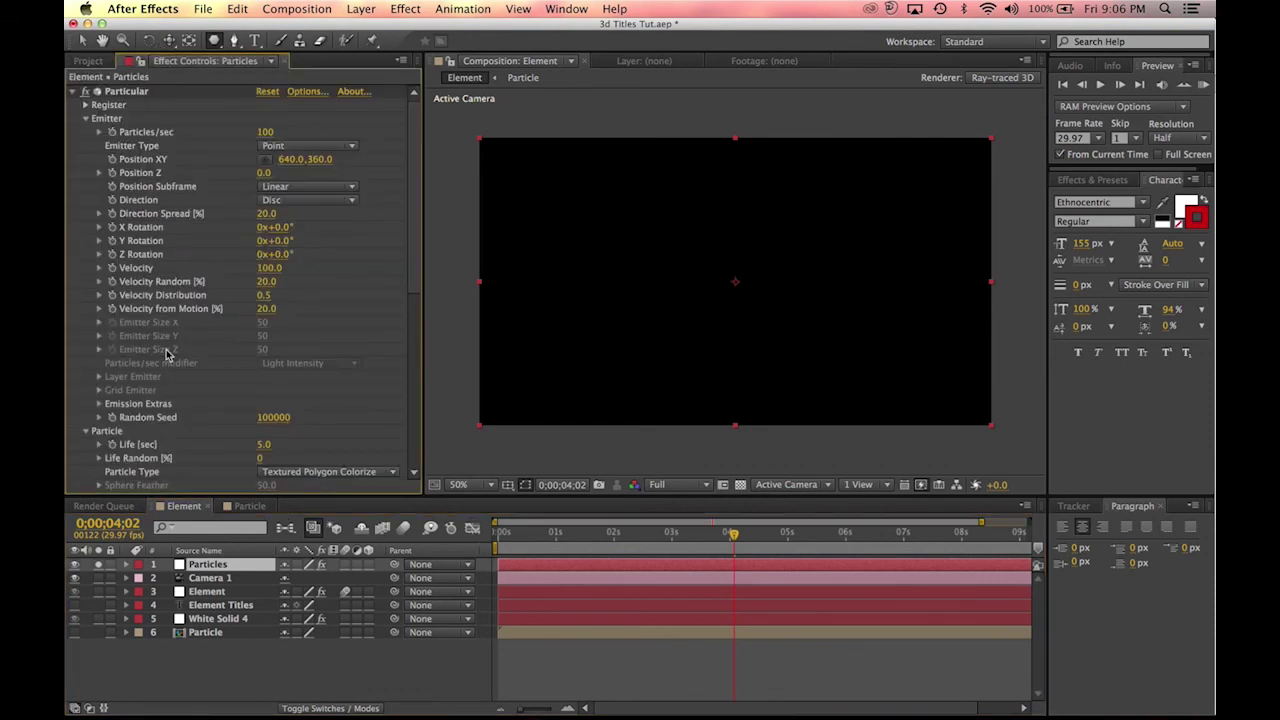
scroll(126, 444, "down", 2)
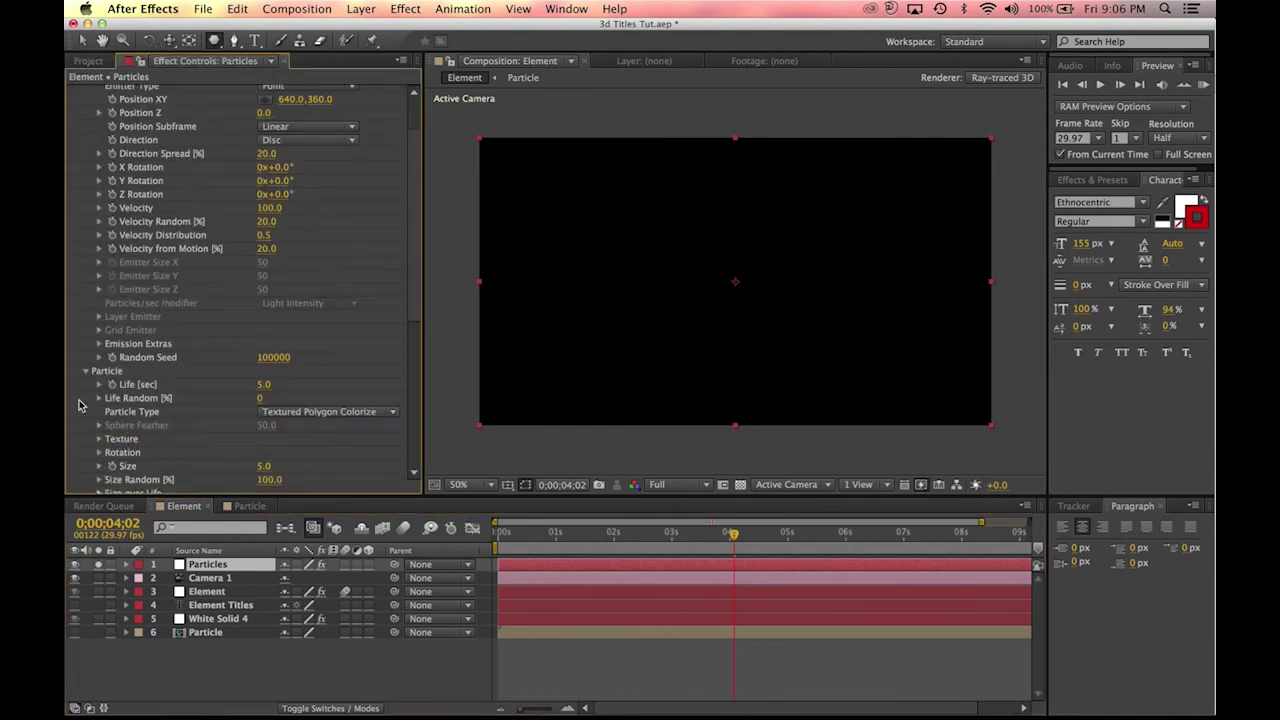
left_click_drag(414, 266, 414, 336)
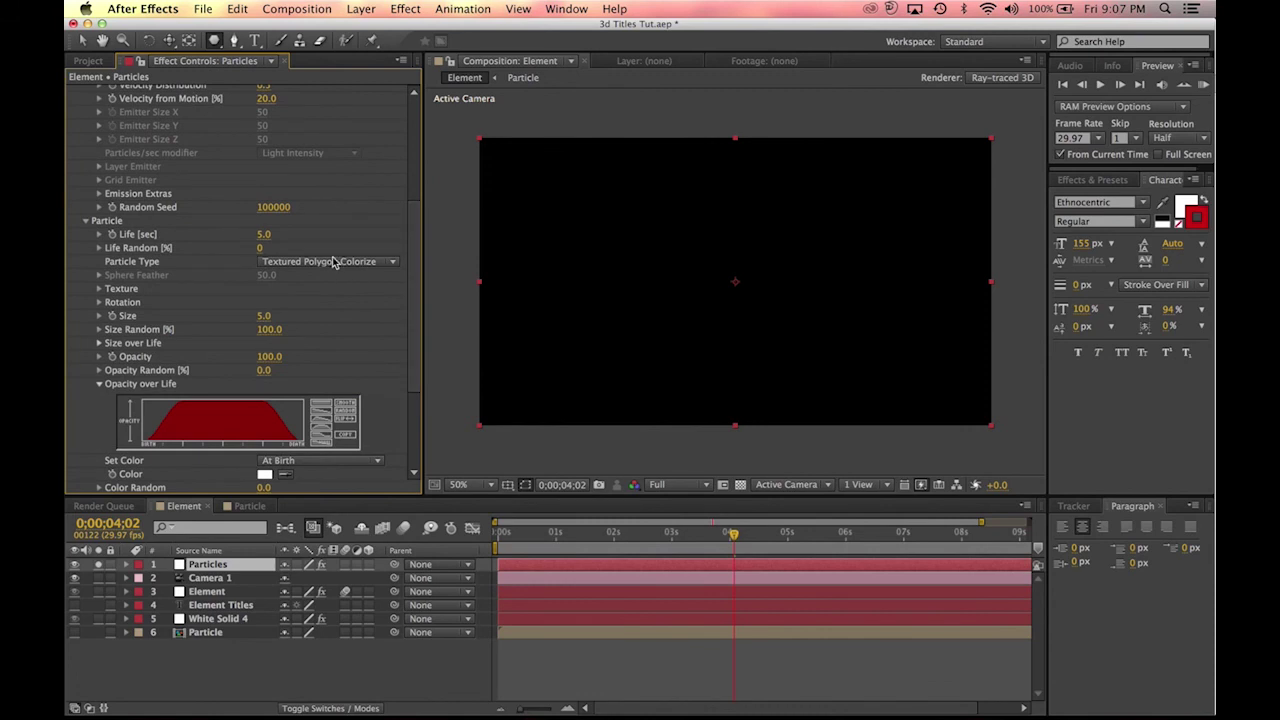
left_click(98, 289)
left_click(305, 302)
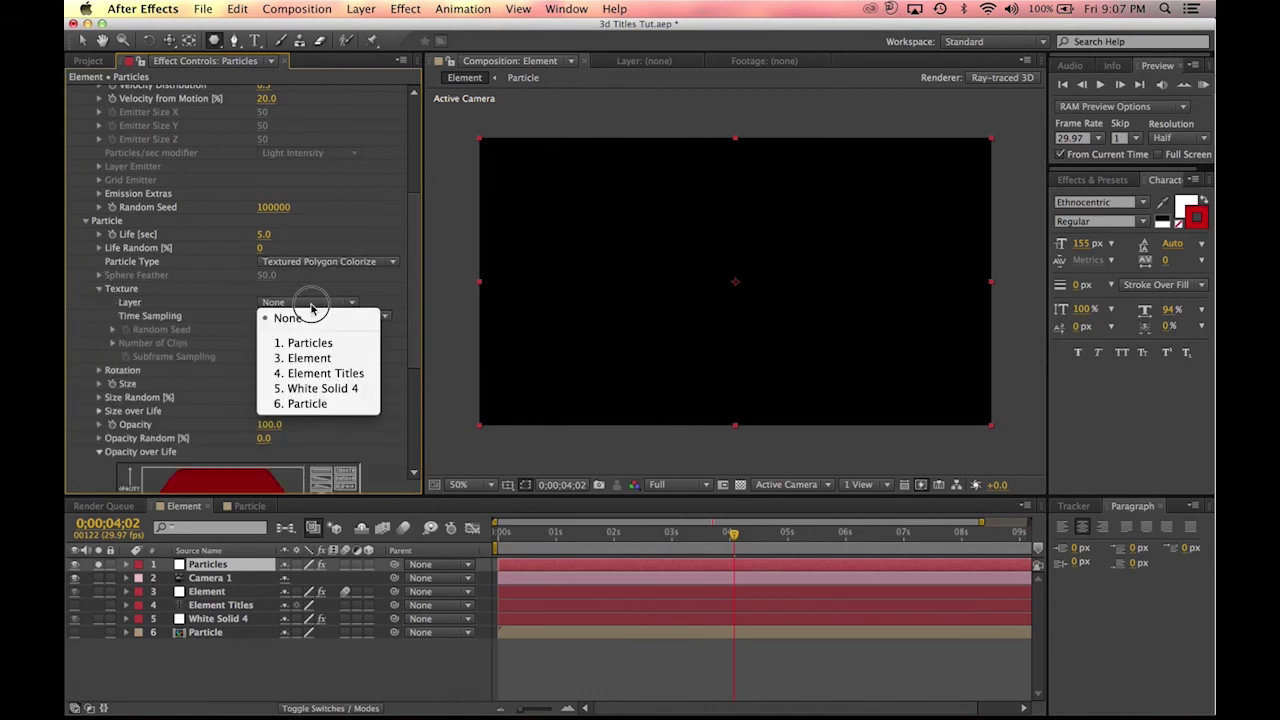
left_click(321, 403)
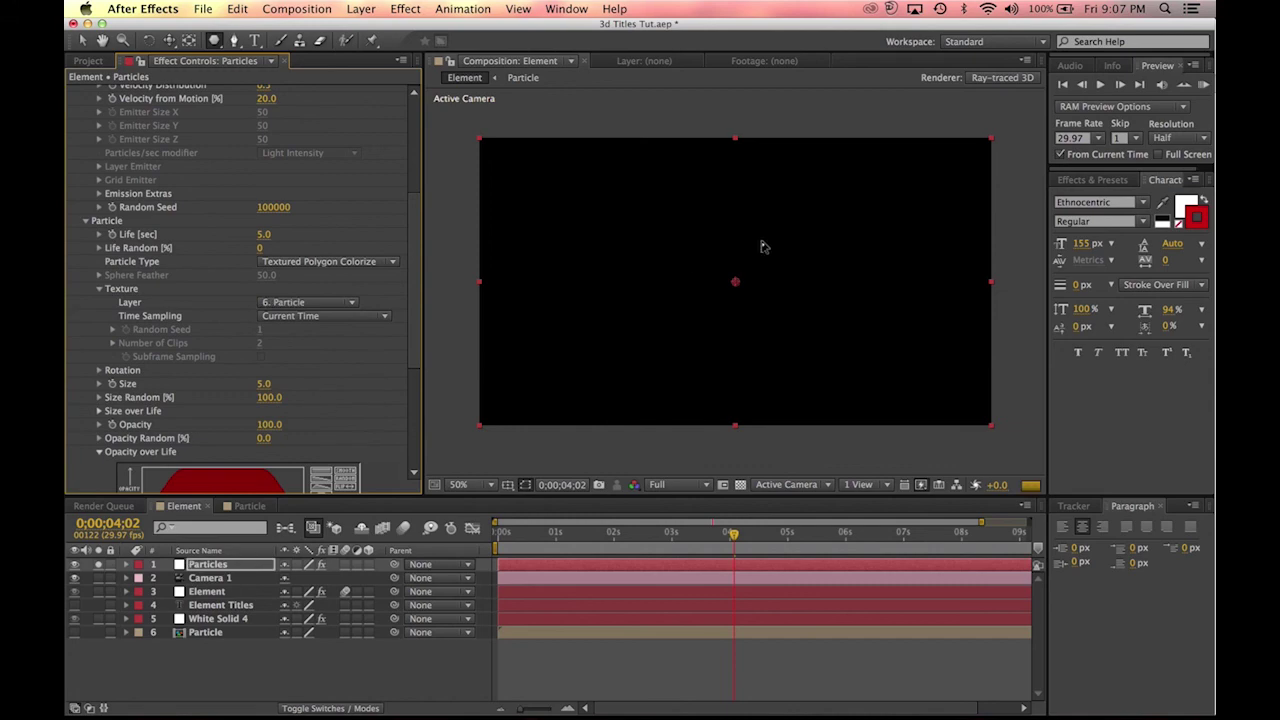
key("v")
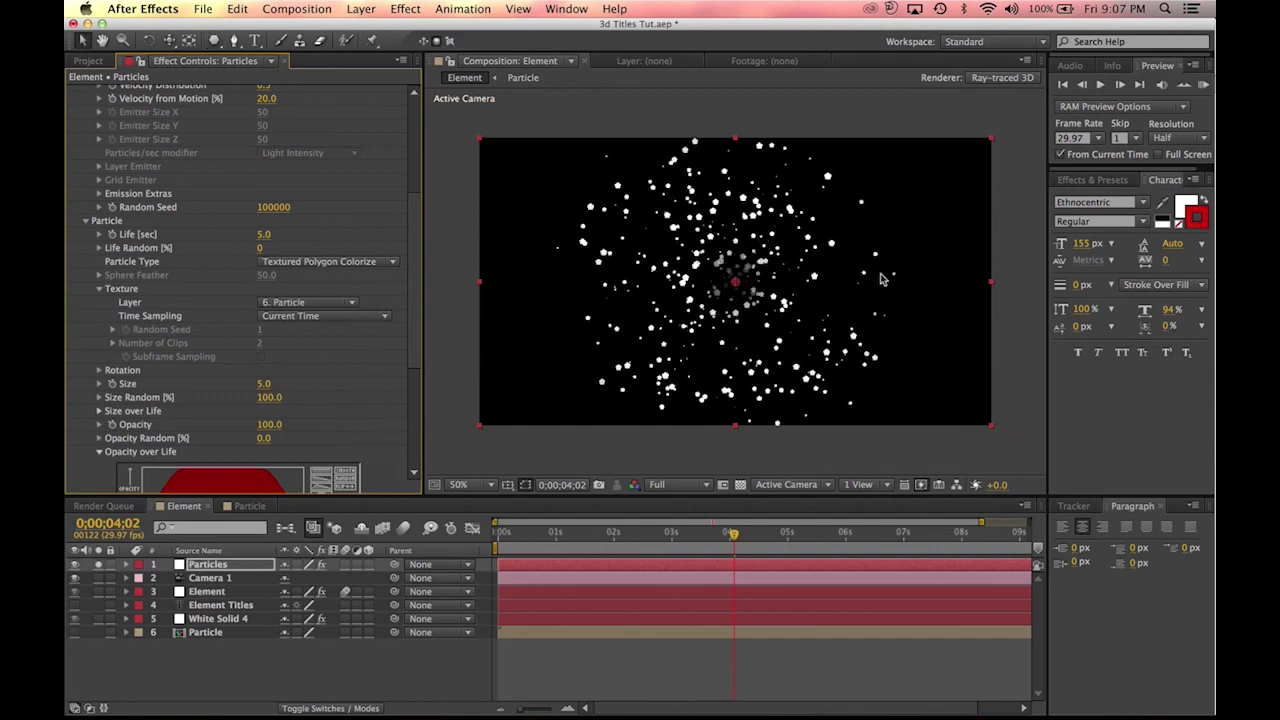
scroll(700, 292, "down", 4)
scroll(705, 292, "up", 2)
scroll(712, 291, "up", 4)
scroll(720, 290, "down", 4)
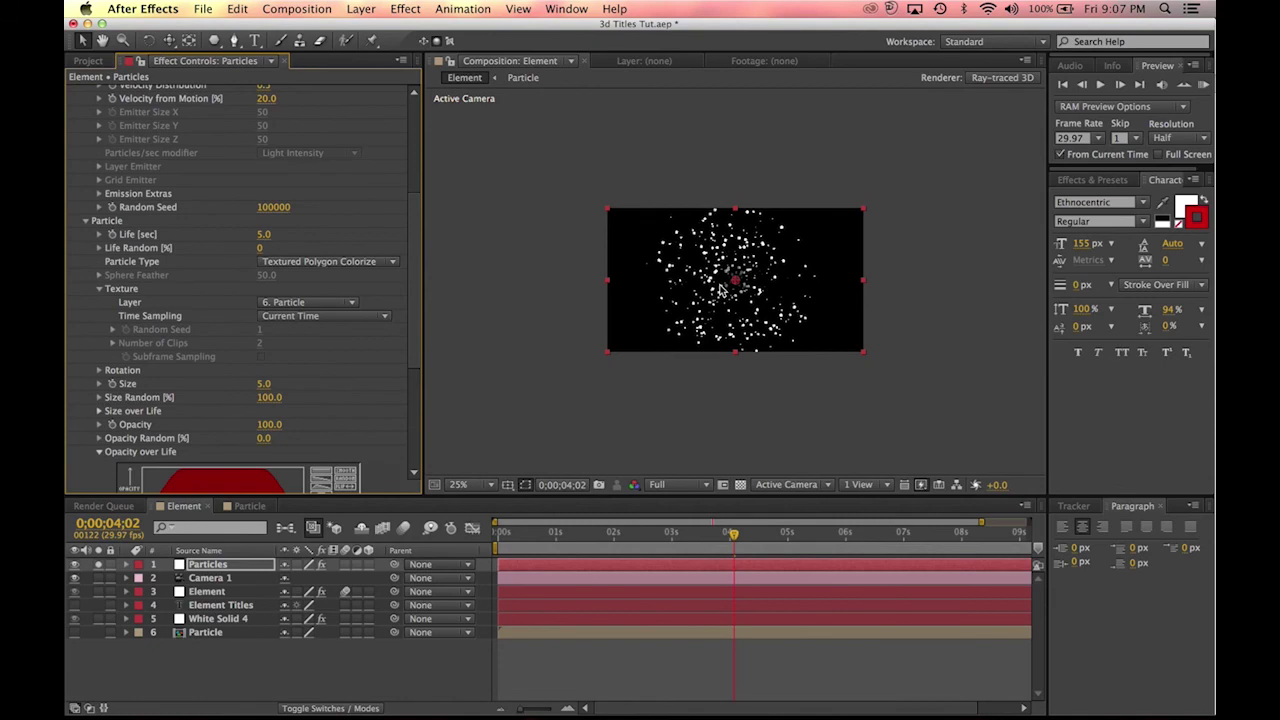
Step: Set the Random Rotation of the Particles layer's textured particles to 100
scroll(718, 290, "up", 5)
scroll(719, 290, "down", 4)
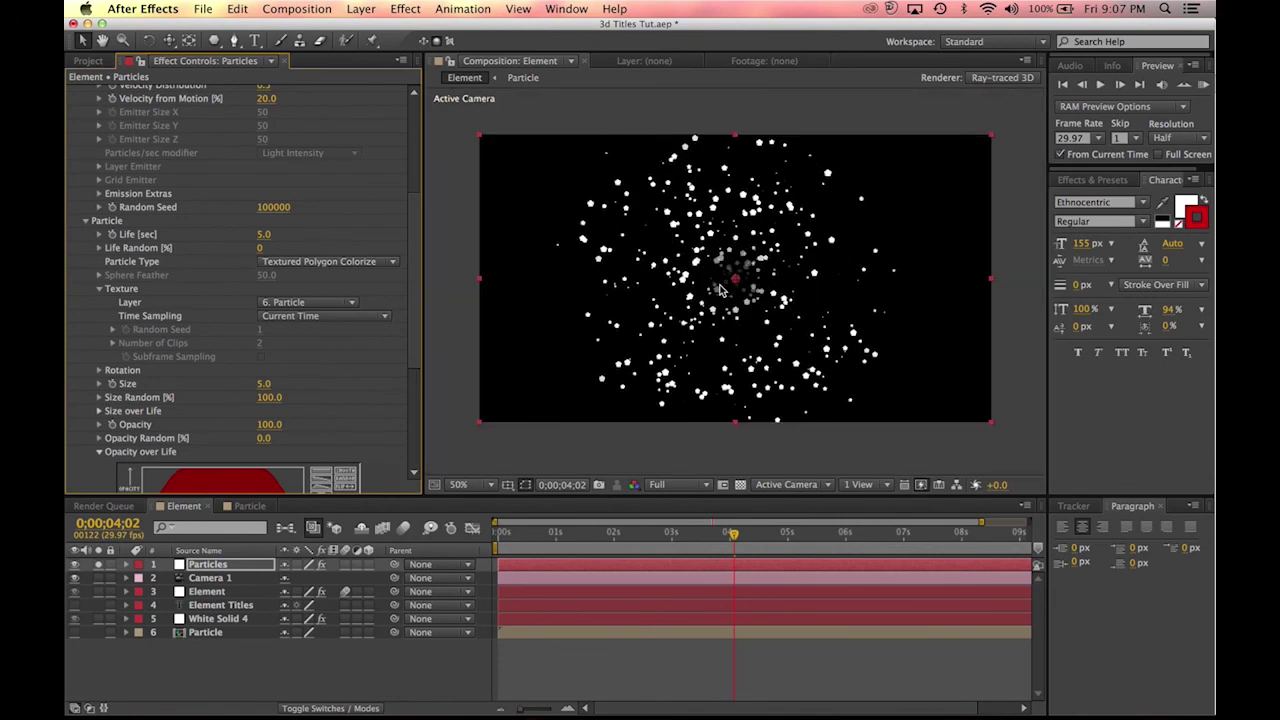
left_click(414, 166)
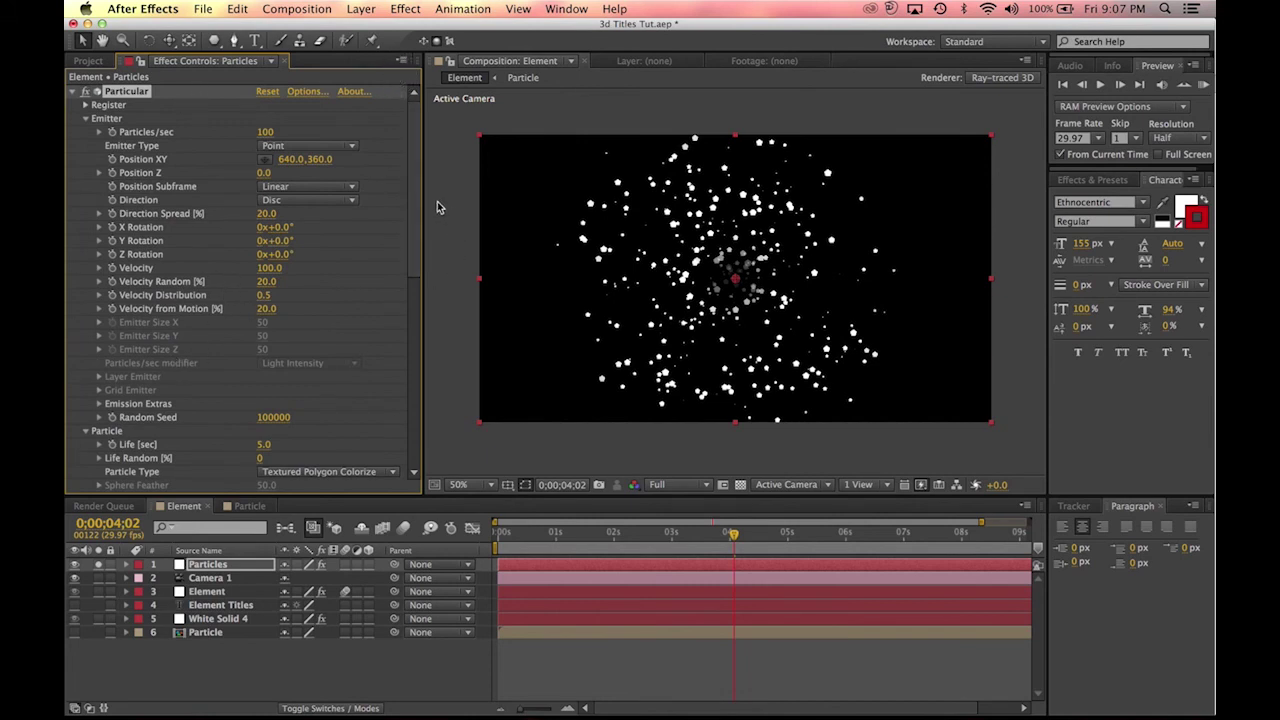
scroll(414, 197, "down", 2)
mouse_move(266, 280)
left_mouse_down()
mouse_move(317, 289)
mouse_move(366, 272)
mouse_move(266, 277)
mouse_move(267, 262)
left_mouse_up()
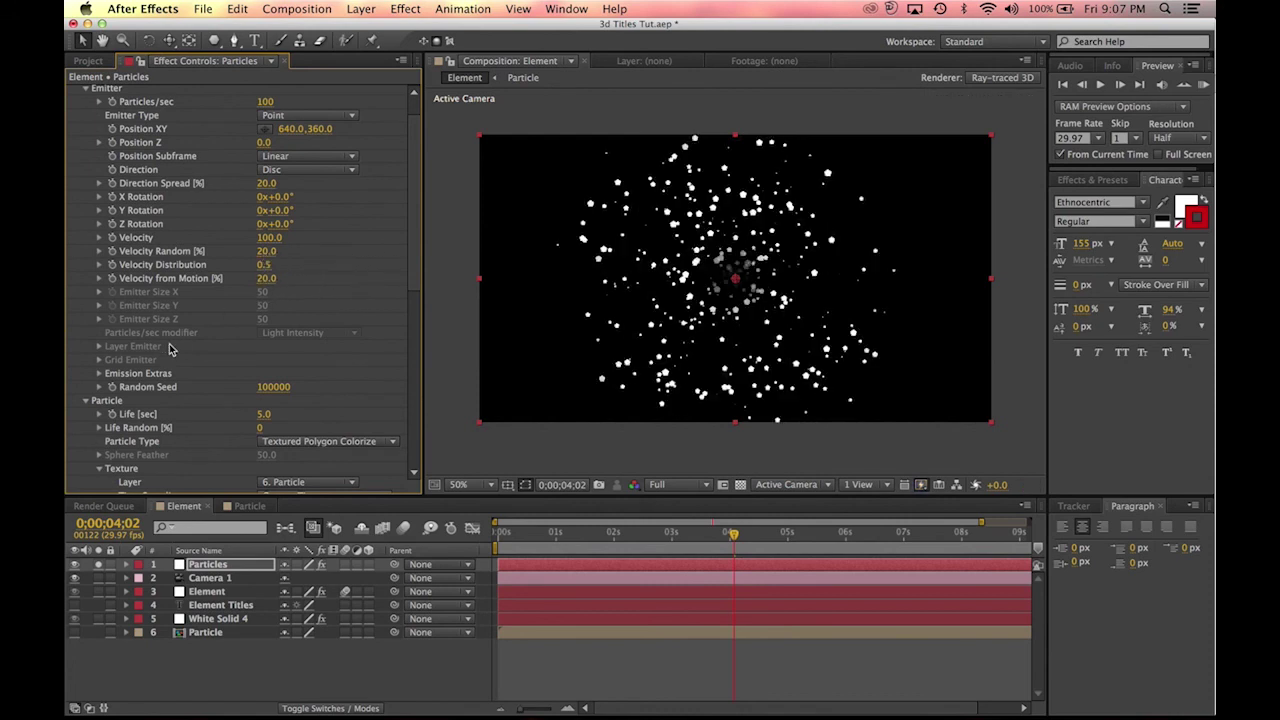
scroll(169, 343, "down", 10)
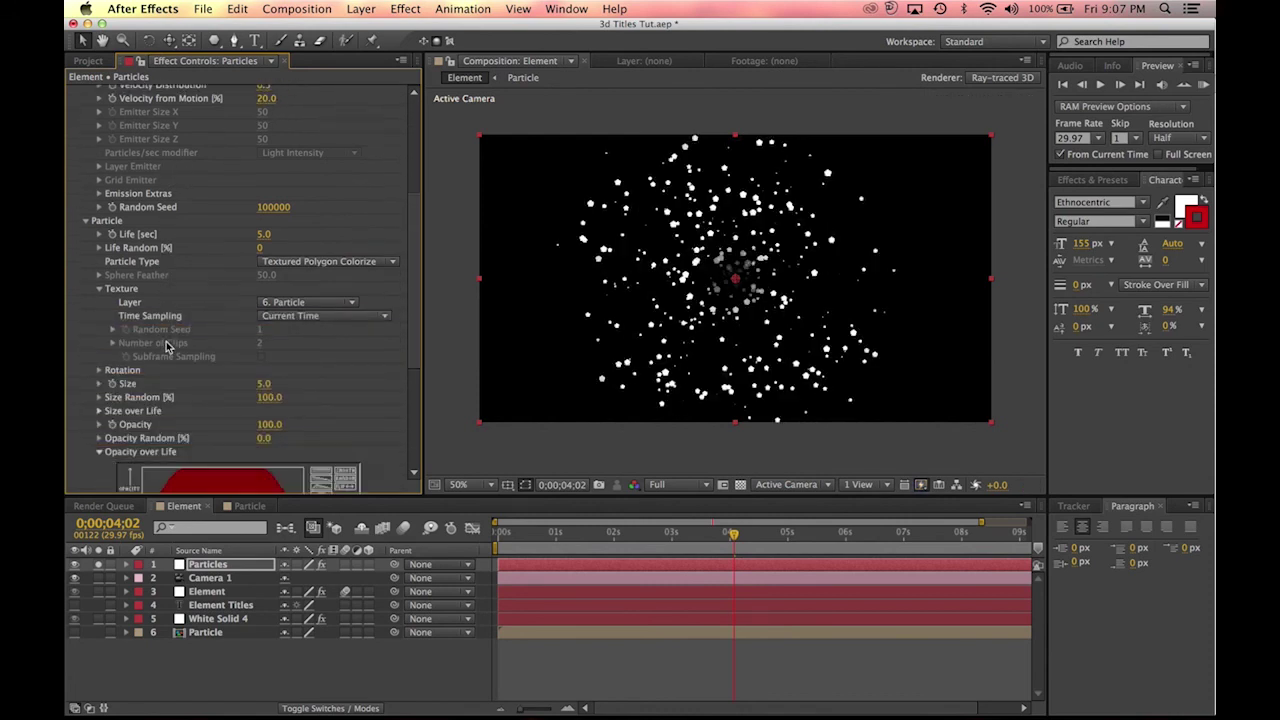
scroll(160, 345, "down", 2)
left_click(99, 334)
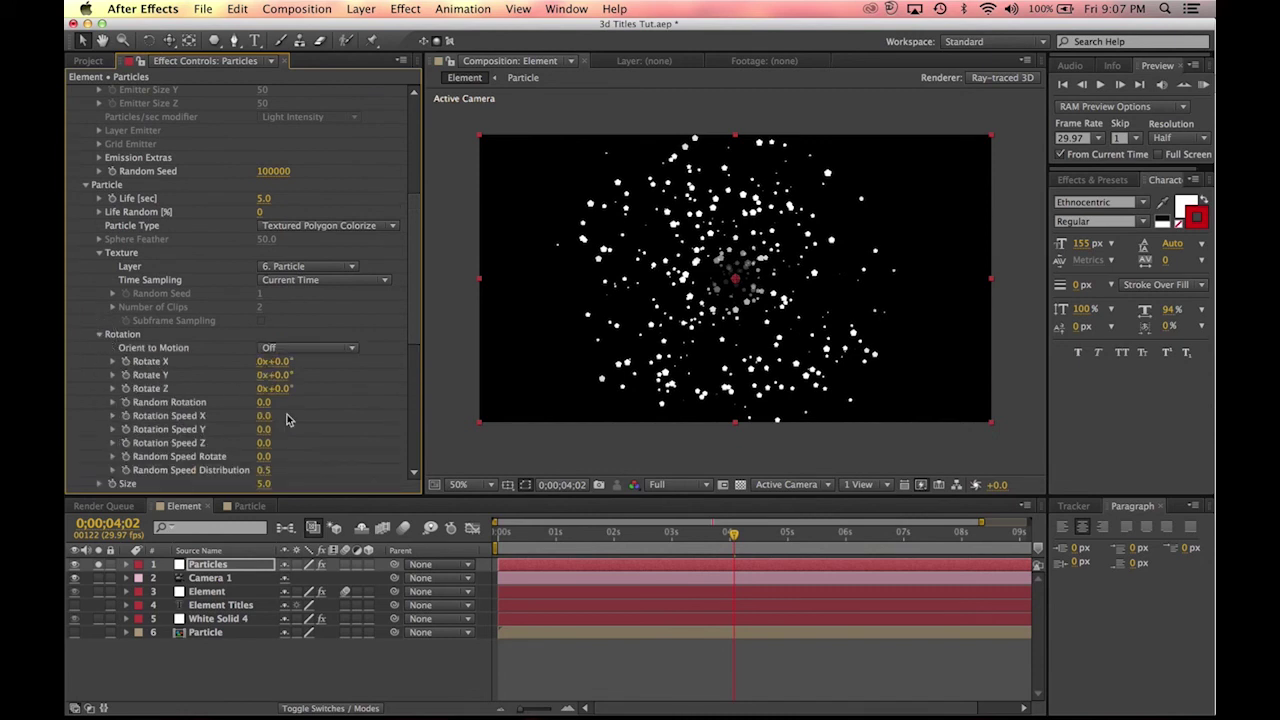
left_click(304, 350)
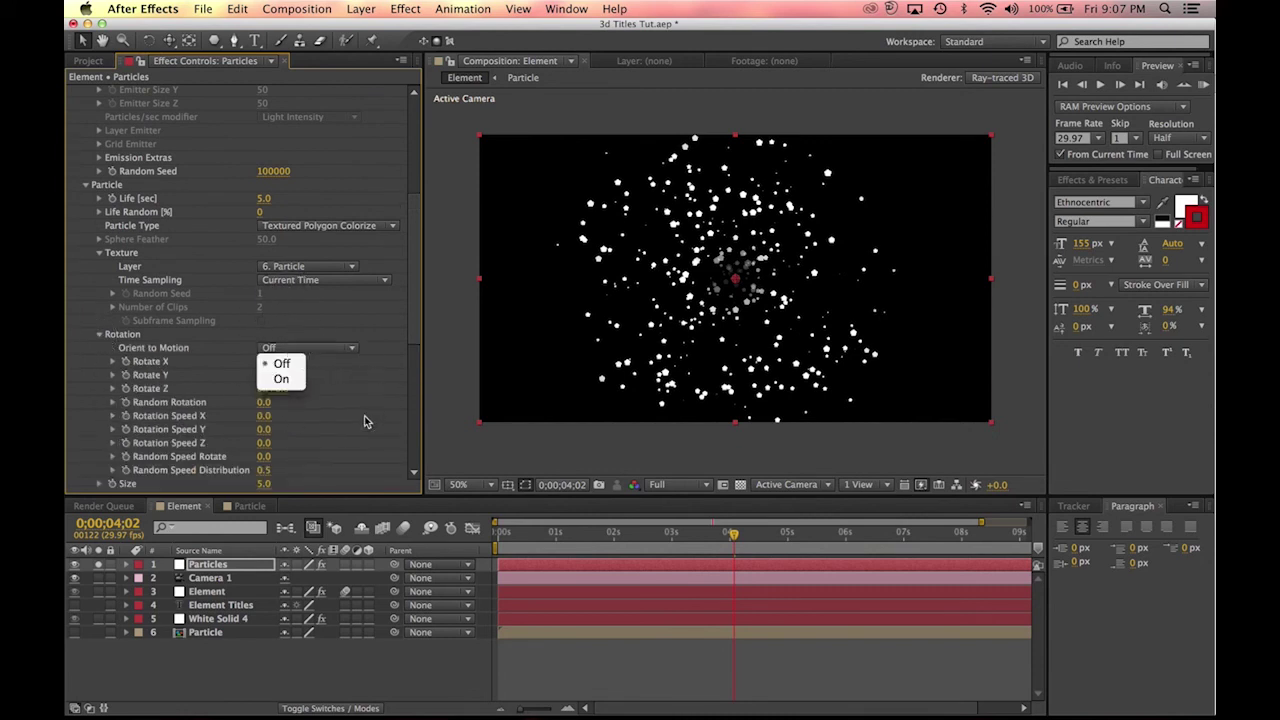
left_click(380, 393)
scroll(306, 404, "down", 6)
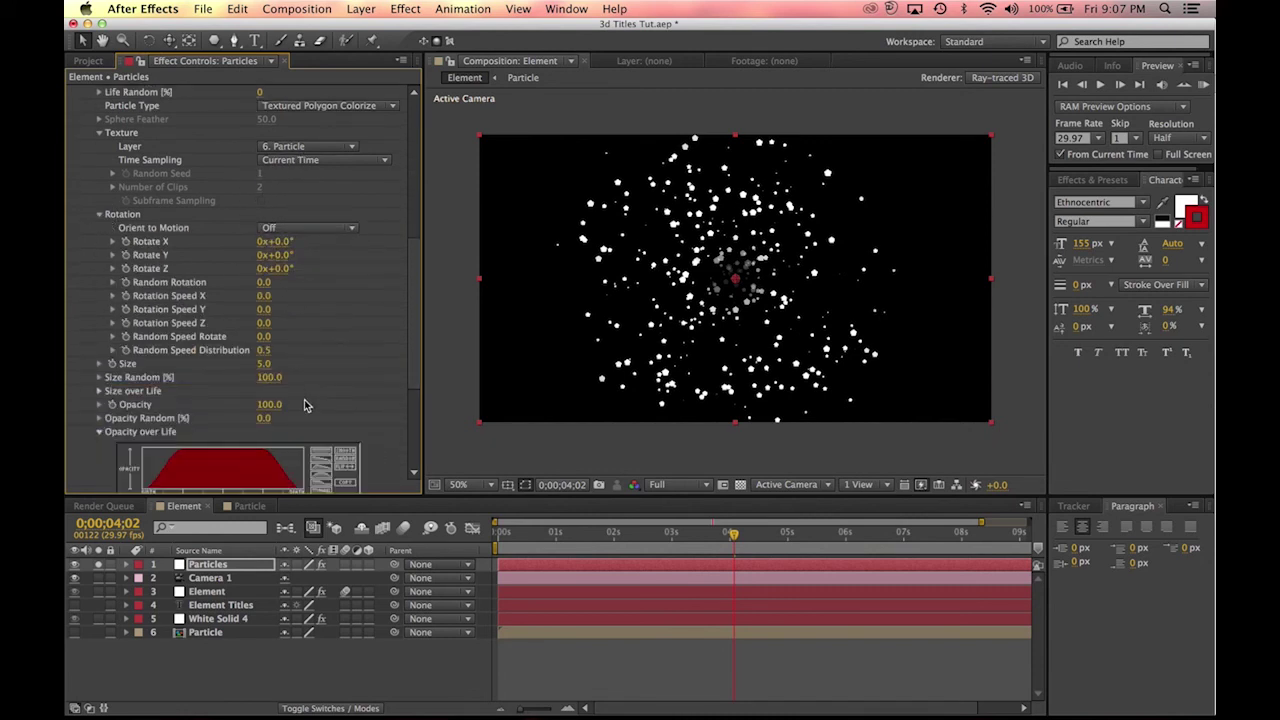
left_click_drag(265, 290, 545, 320)
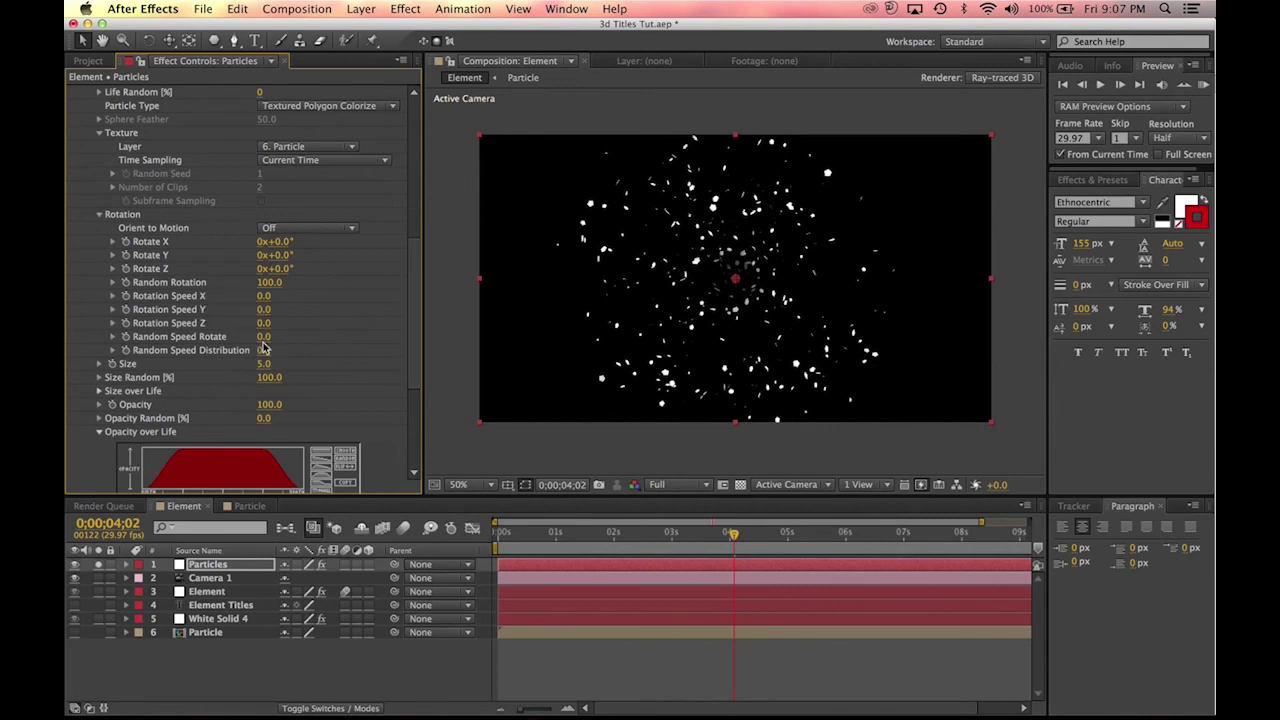
Step: Set the particles' Random Speed Rotate to 13 and preview the spinning pentagons
left_click_drag(264, 337, 275, 337)
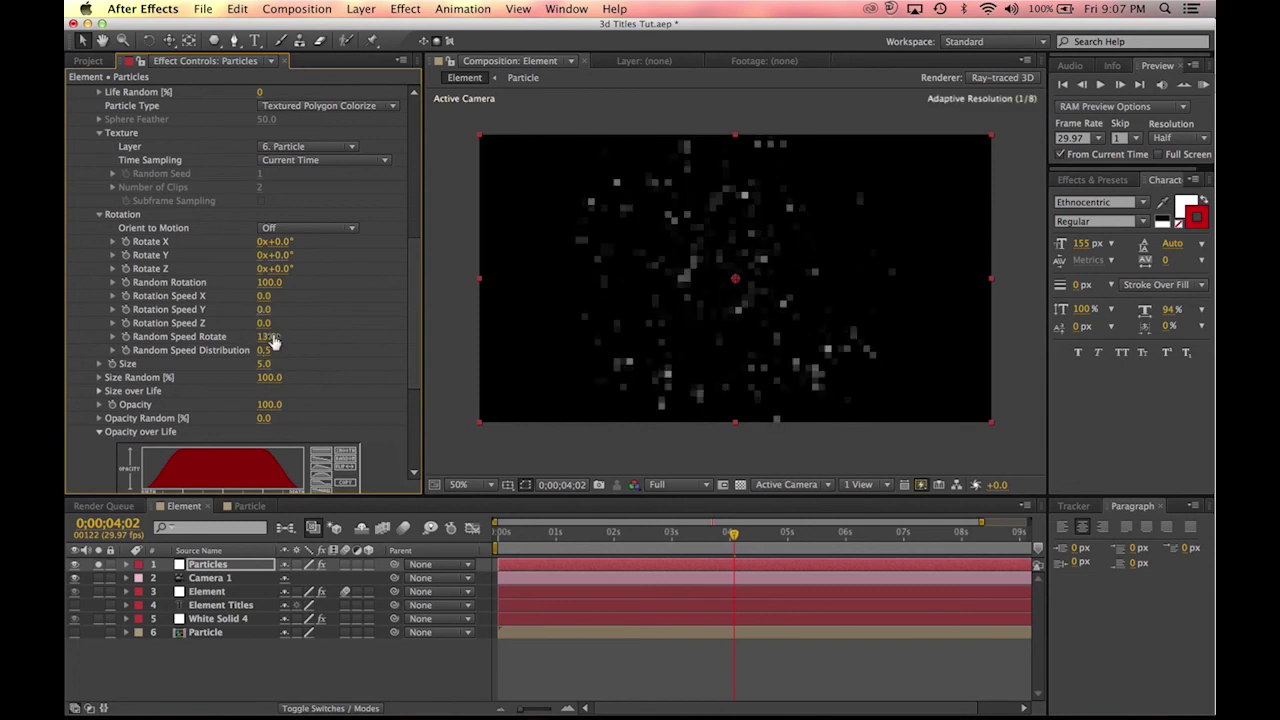
key("space")
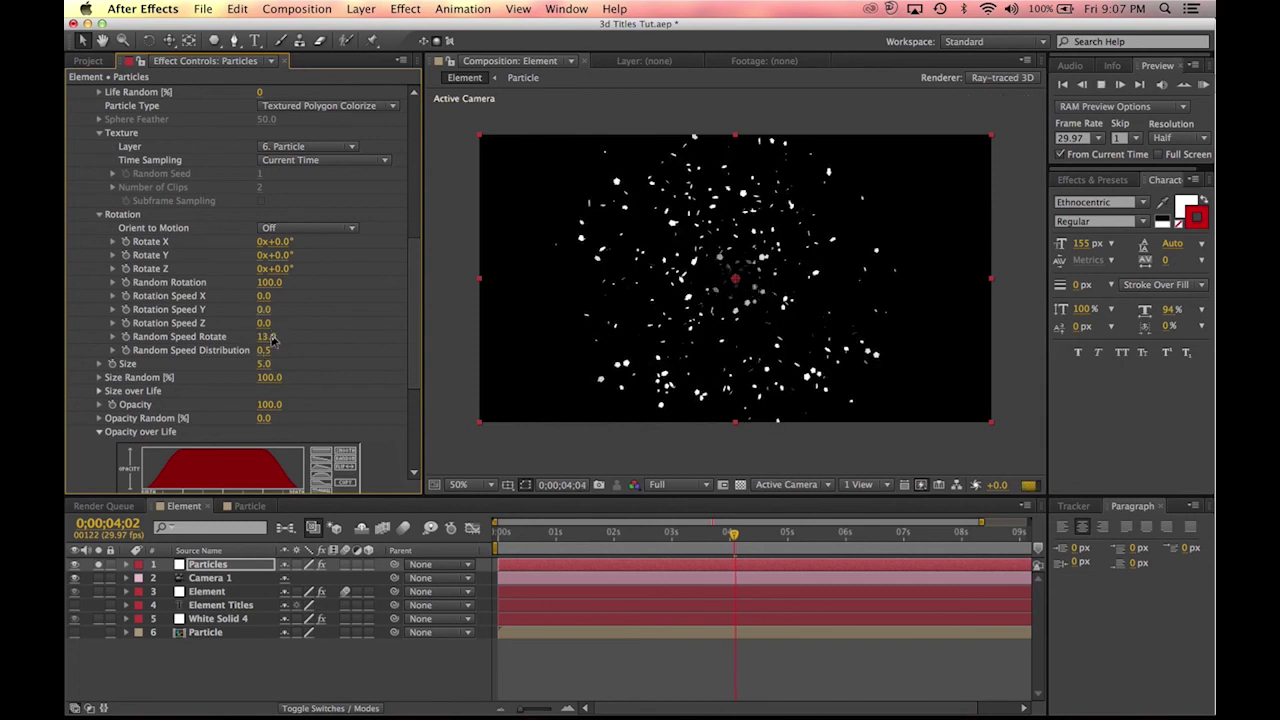
key("space")
key("KP_0")
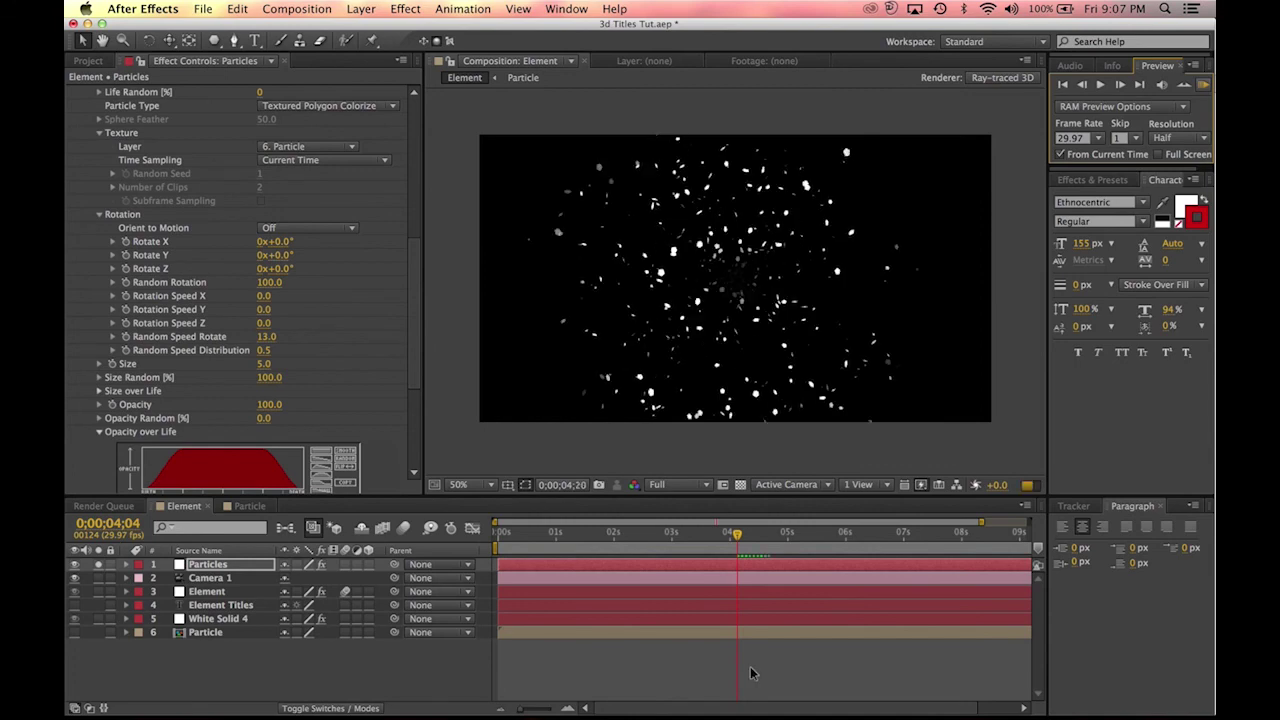
key("space")
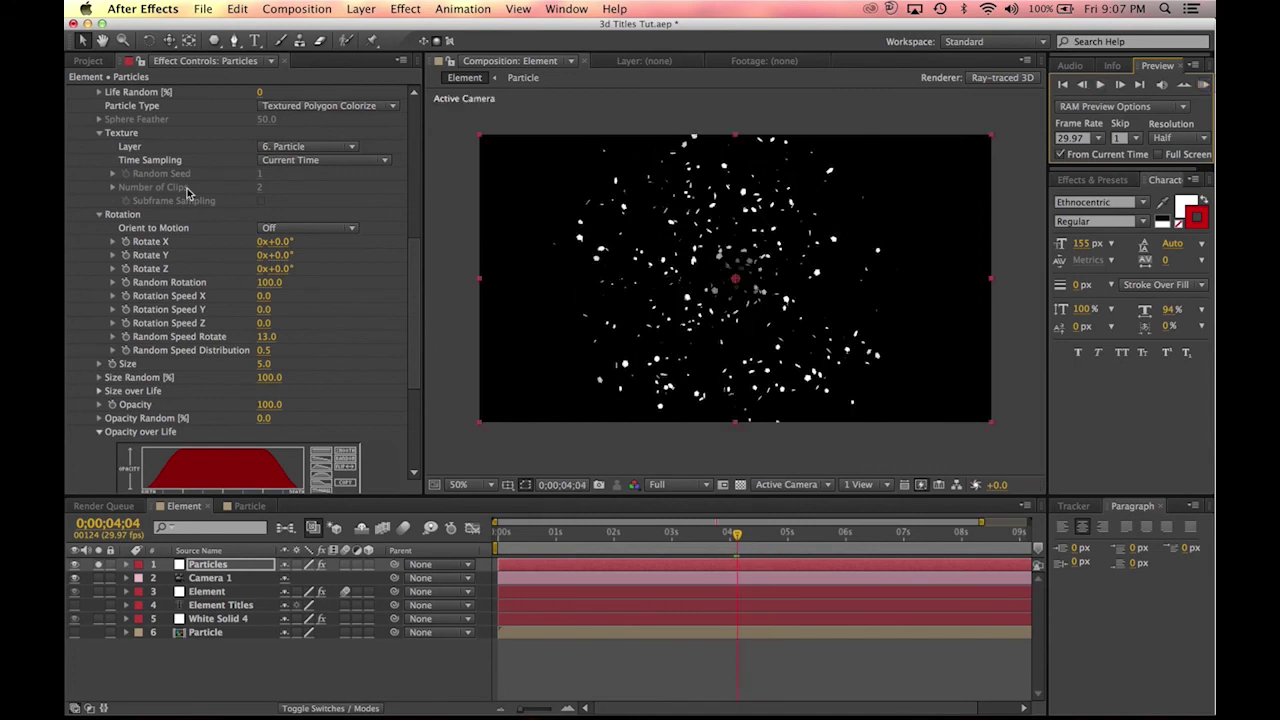
Step: Set the particle emitter's Velocity to 15
left_click_drag(413, 374, 417, 243)
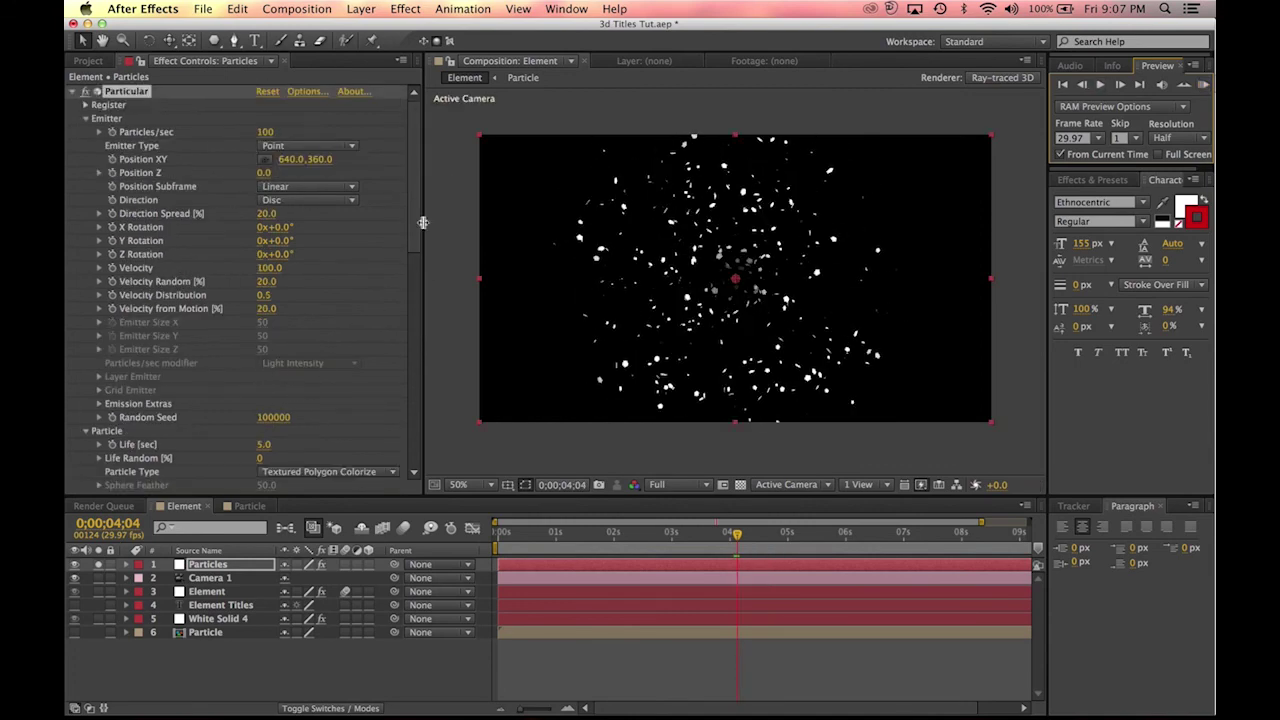
left_click(269, 268)
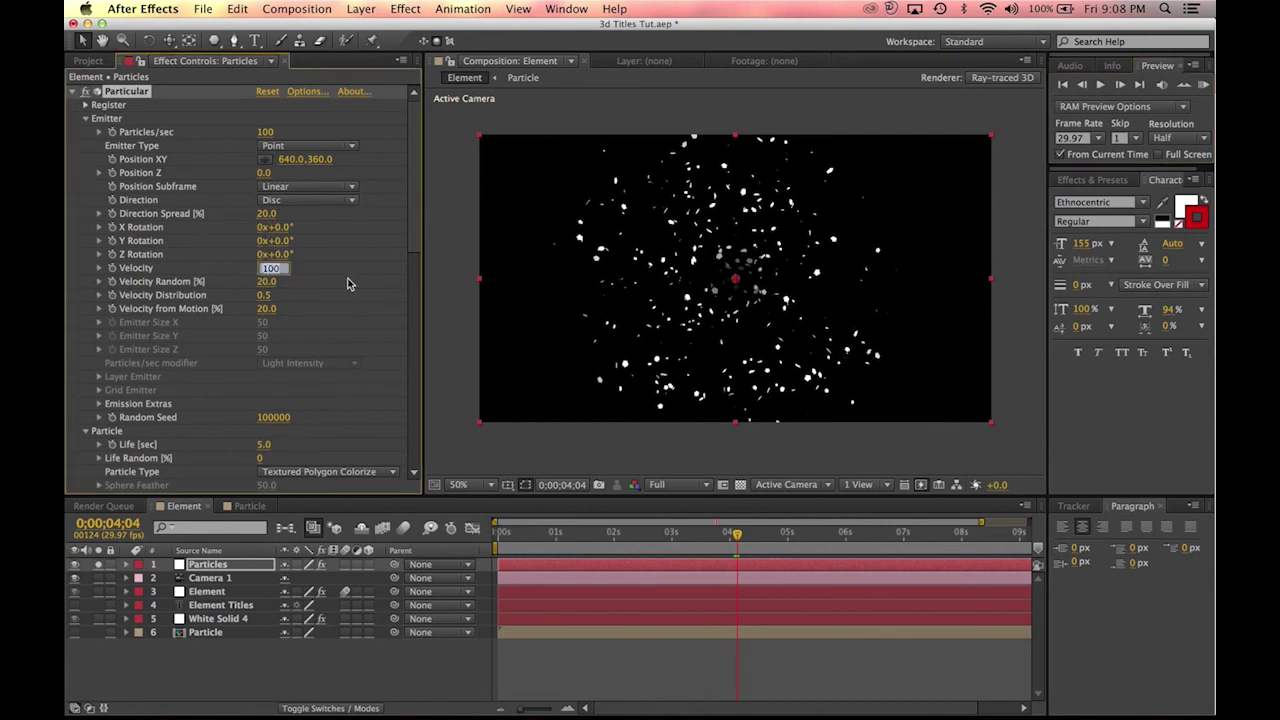
type("15")
key("Return")
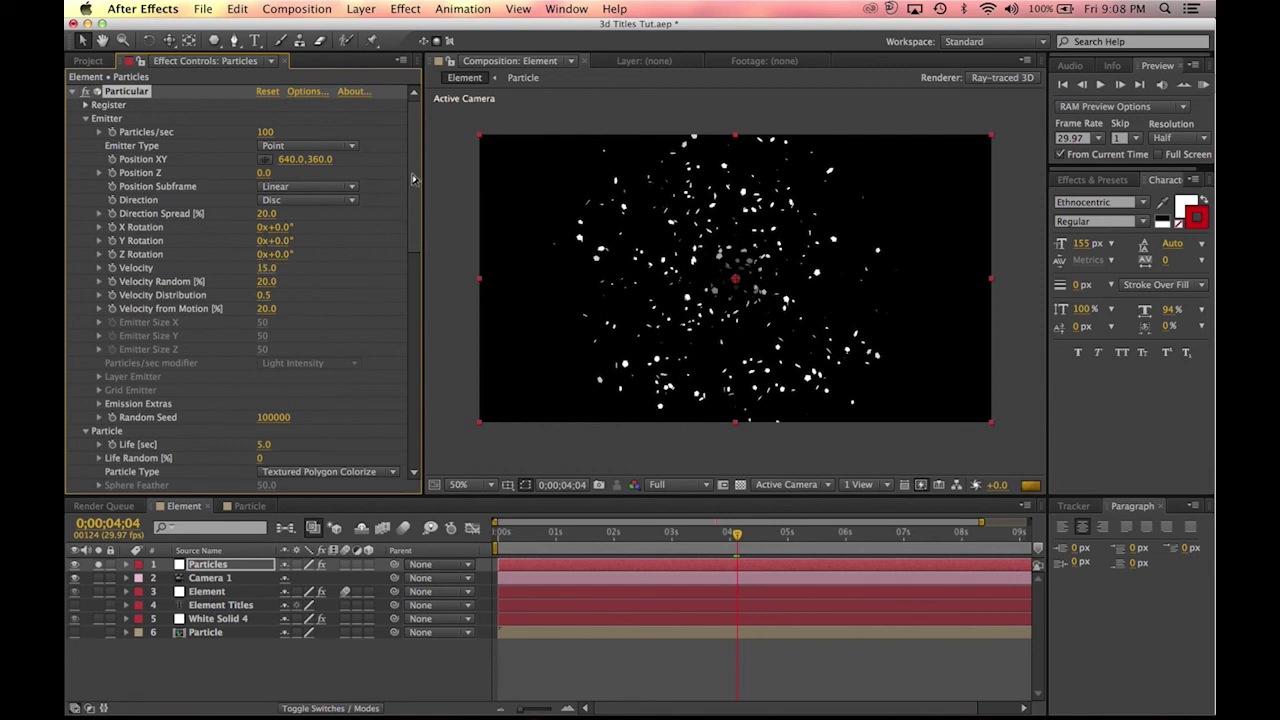
left_click_drag(414, 173, 393, 99)
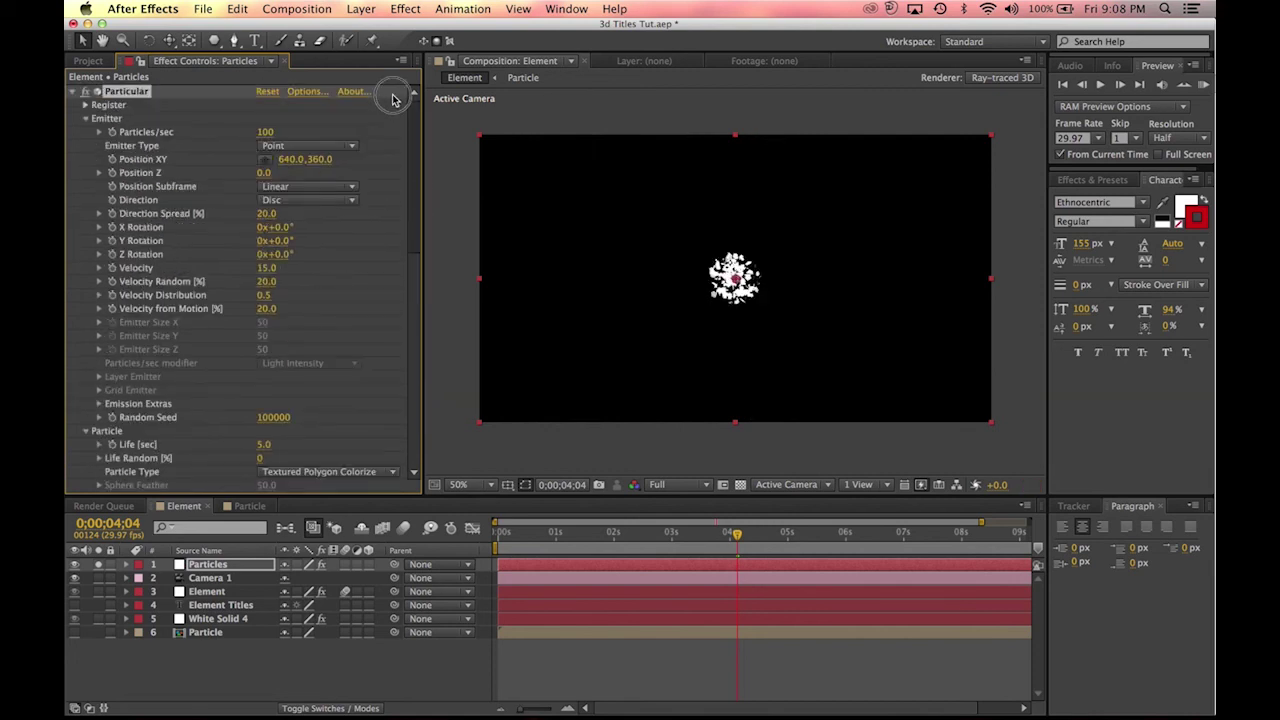
Step: Change the Emitter Type to Box and set its size to X 1770, Y 1540 and Z 3950
left_click(297, 205)
left_click(325, 183)
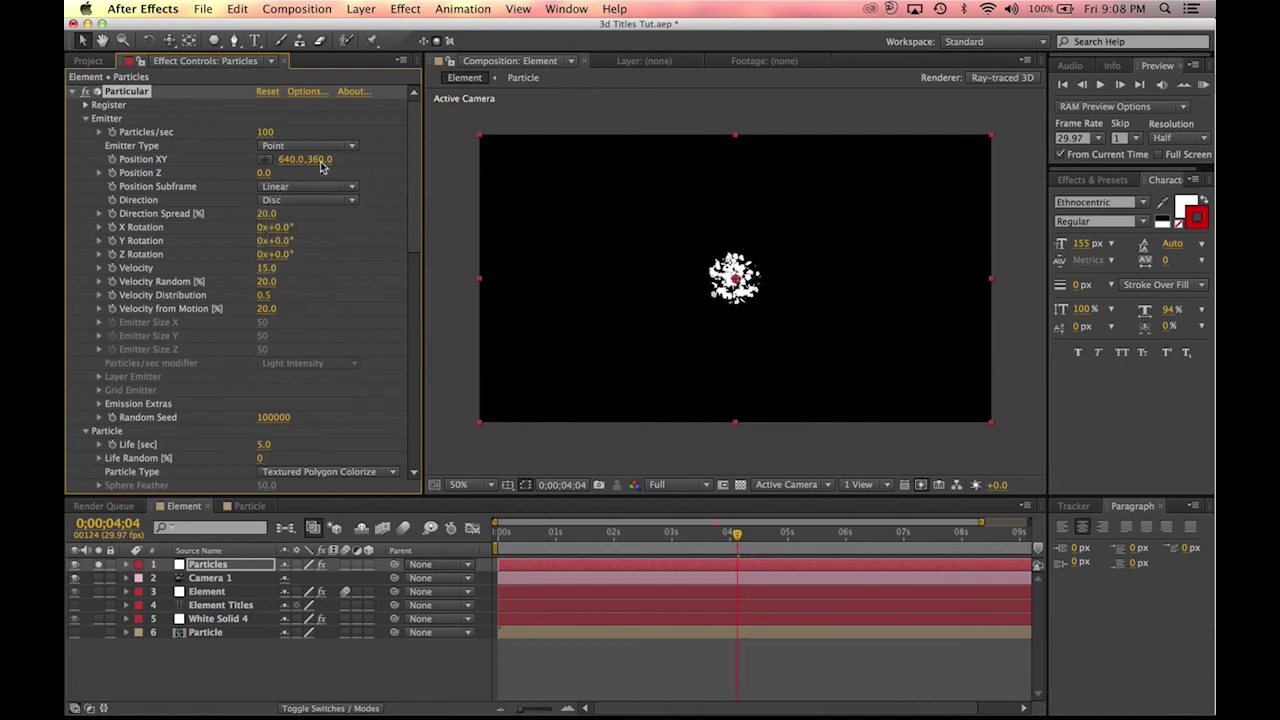
left_click(316, 146)
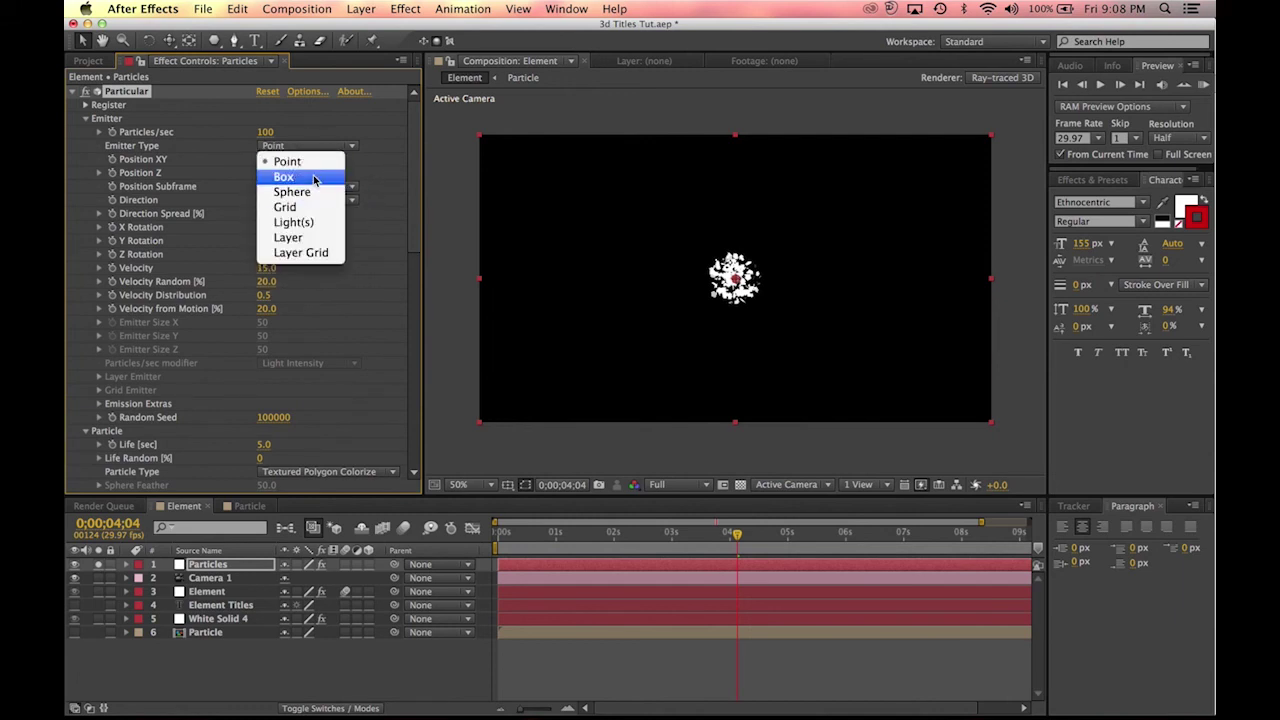
left_click(315, 178)
left_click_drag(260, 330, 395, 320)
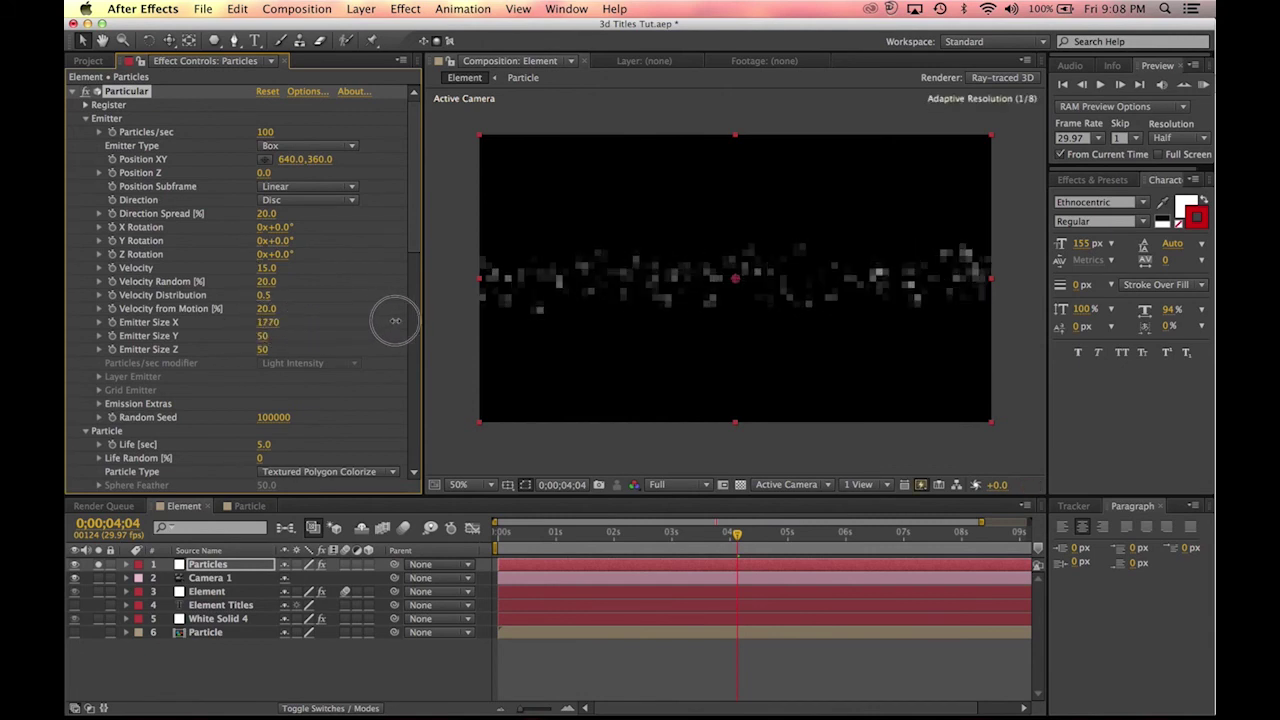
left_click_drag(260, 337, 364, 322)
left_click_drag(262, 352, 956, 291)
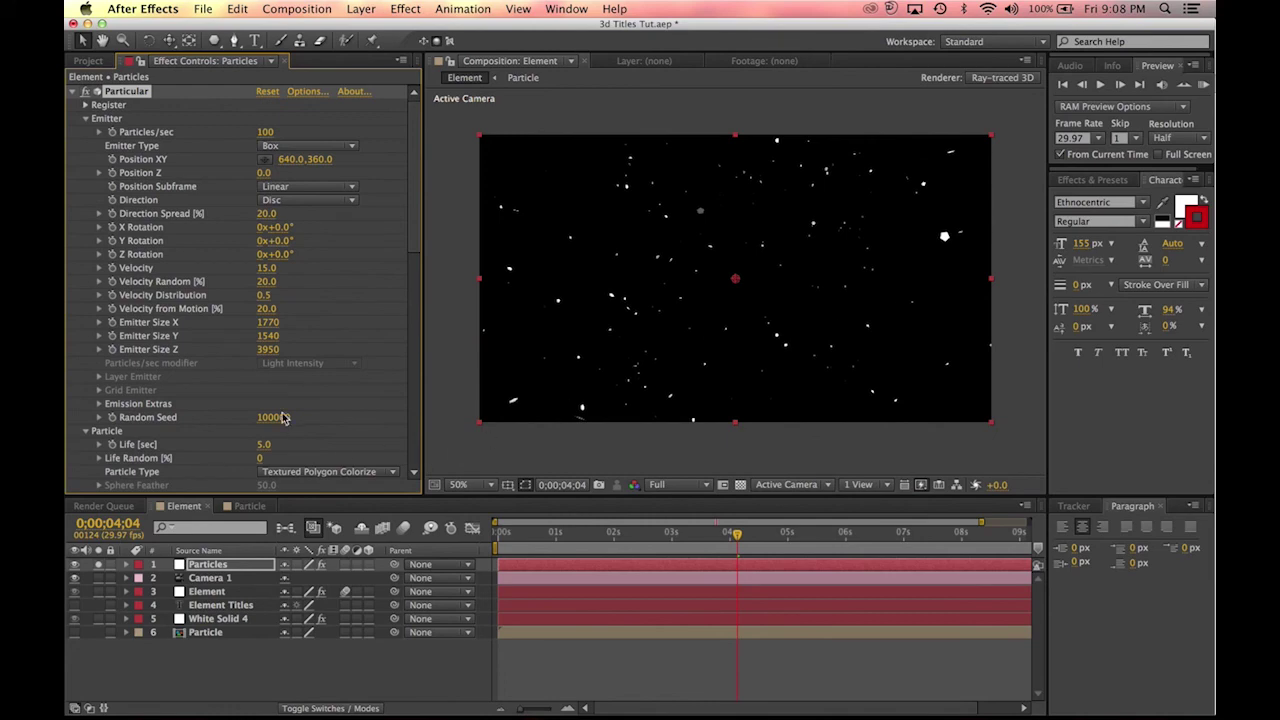
Step: Lower the composition view's resolution to Quarter and preview the spread-out particles
scroll(409, 349, "down", 10)
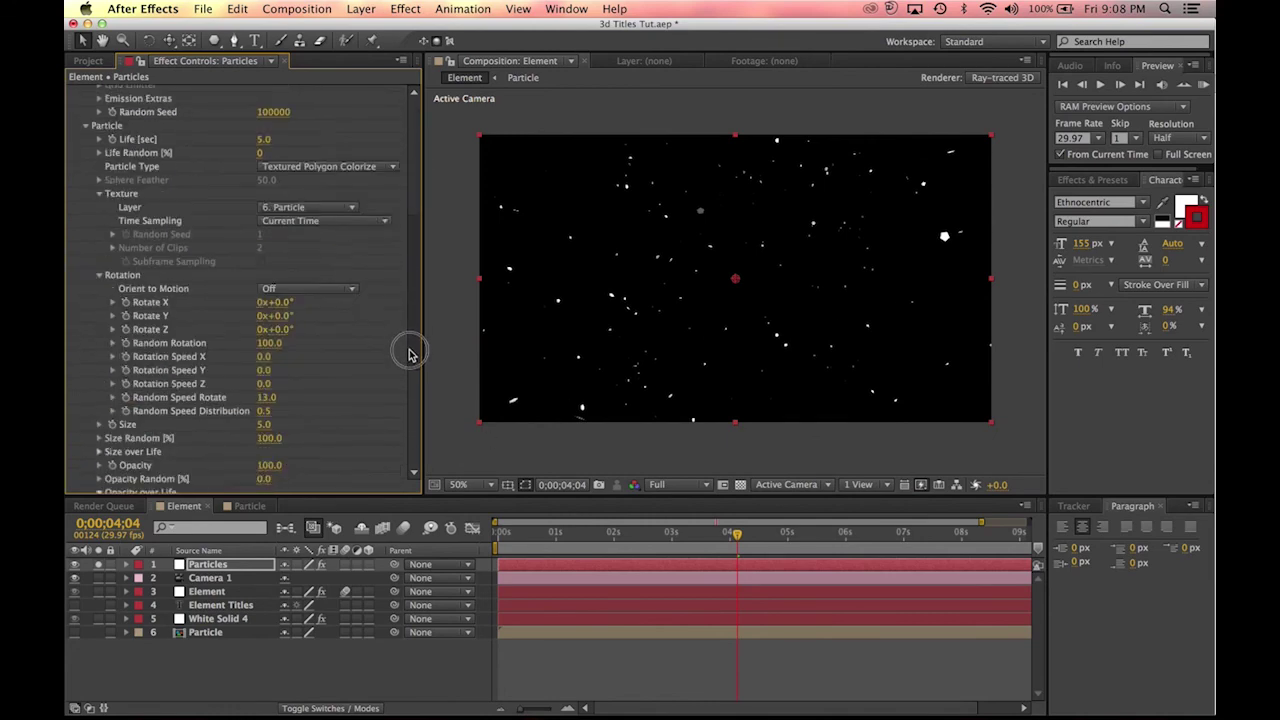
scroll(405, 300, "up", 5)
scroll(400, 180, "up", 6)
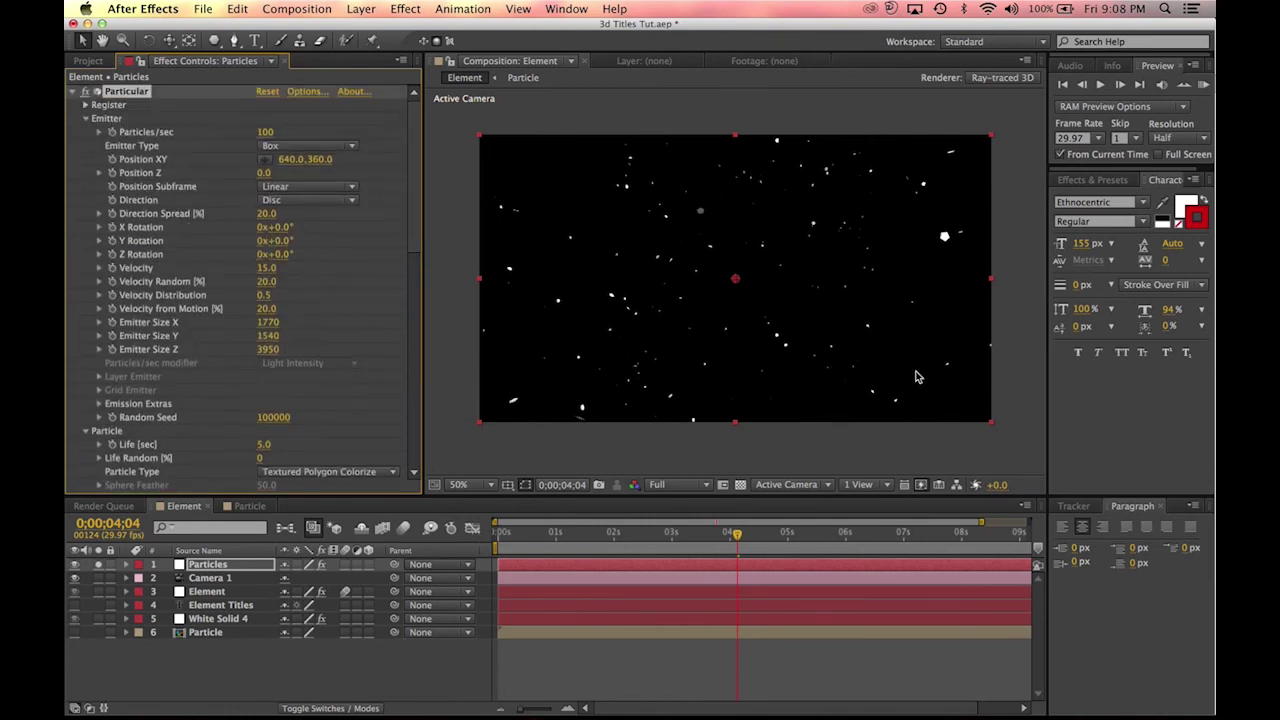
left_click(666, 485)
left_click(680, 569)
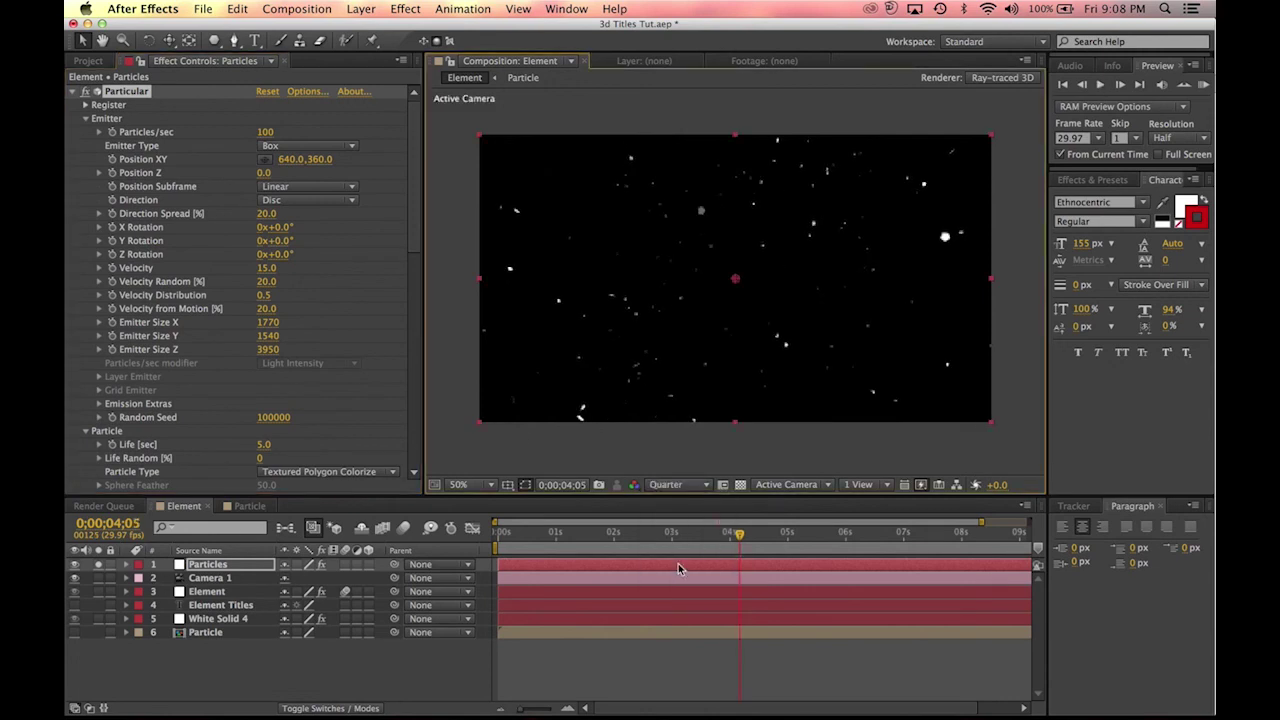
key("space")
scroll(413, 234, "down", 5)
scroll(410, 234, "up", 5)
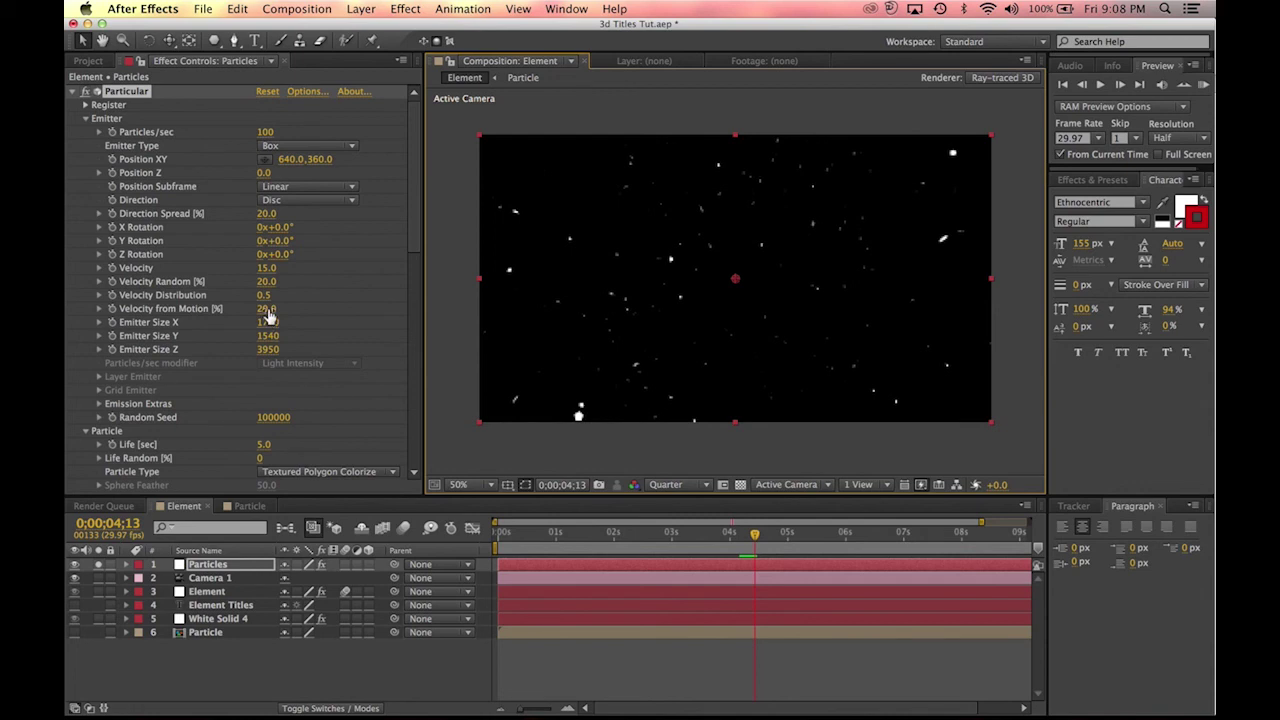
Step: Set the particles' Random Speed Rotate to 5 and compare the soloed Particles layer with the full composition
left_click_drag(414, 200, 401, 345)
left_click(266, 381)
type("5")
key("Return")
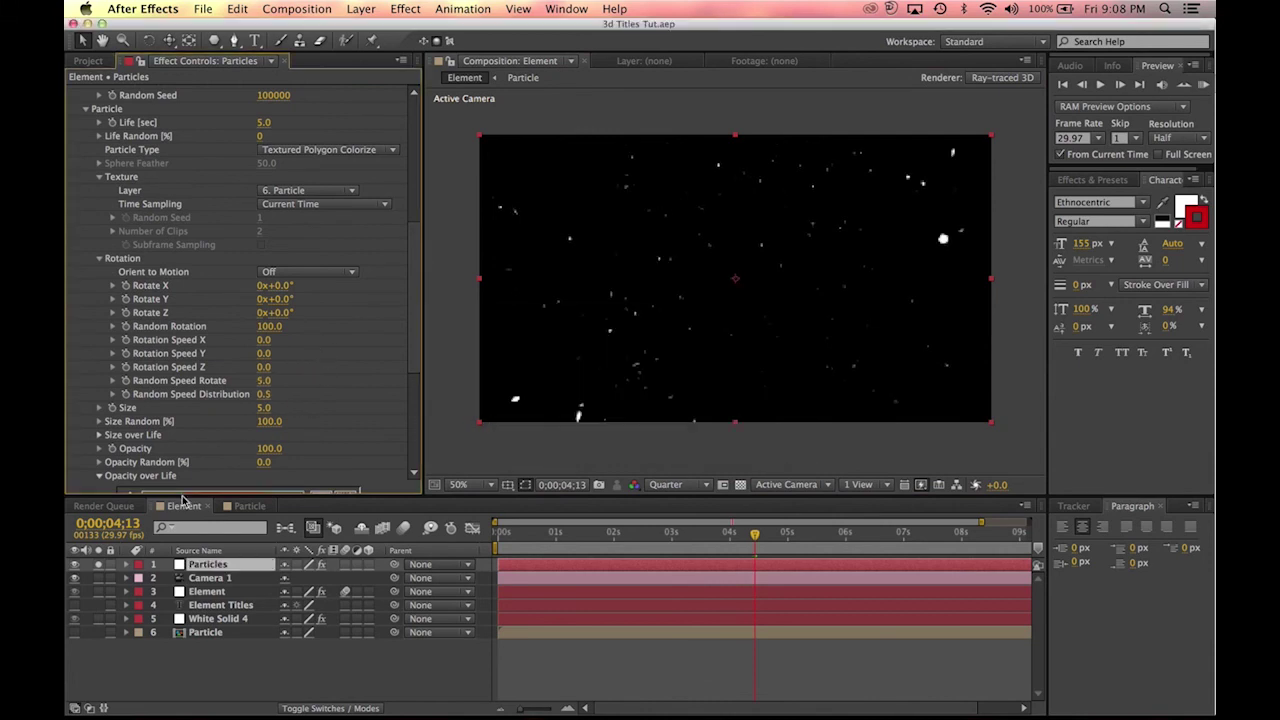
left_click(98, 565)
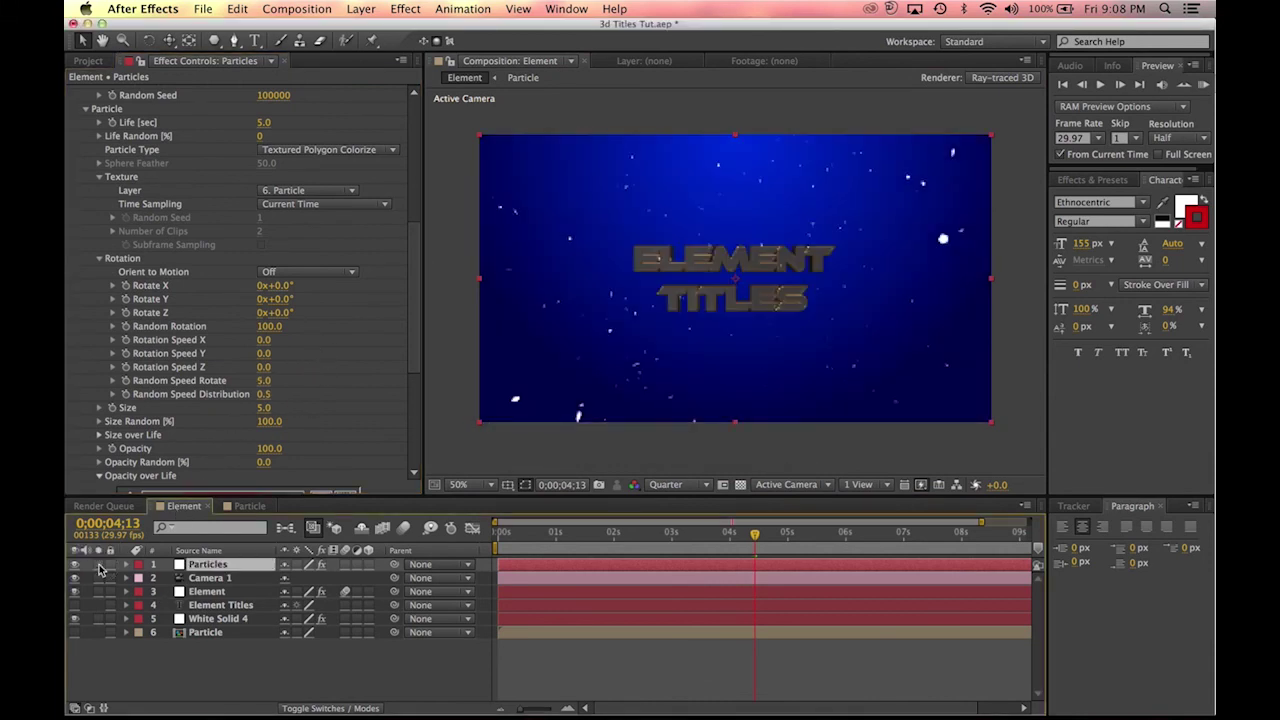
left_click(98, 565)
left_click(98, 565)
left_click(98, 565)
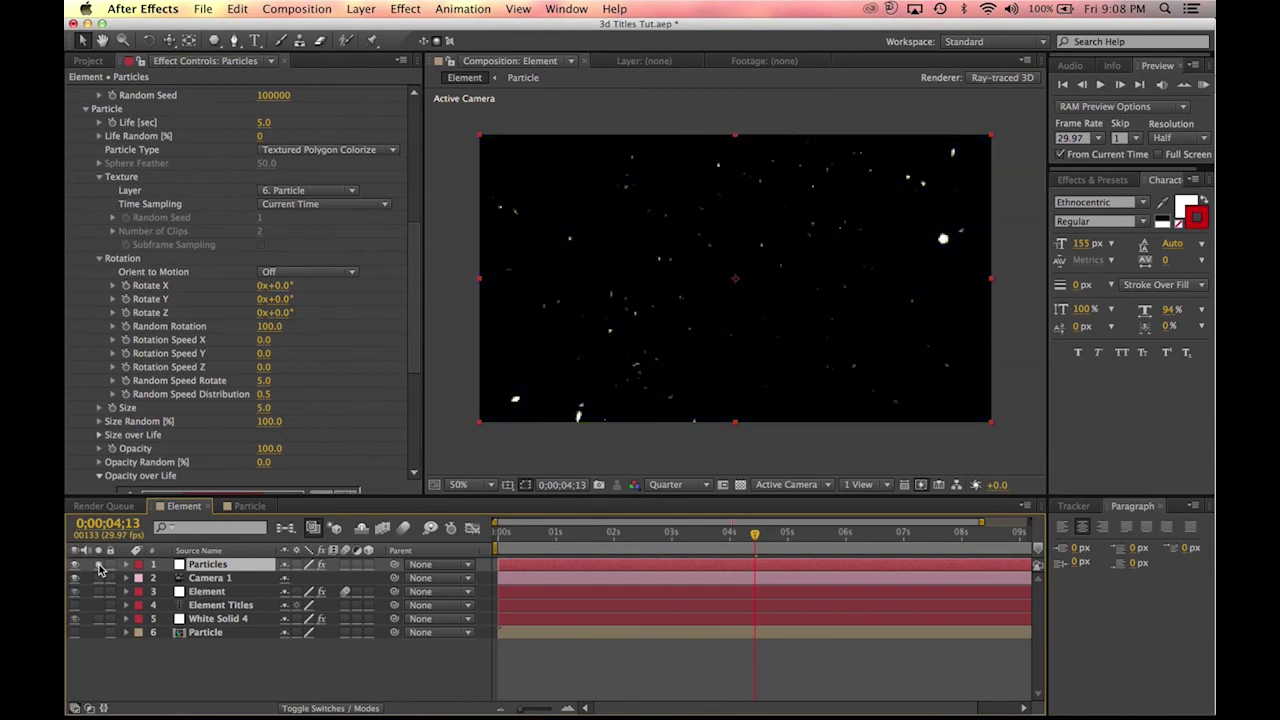
Step: Set the particles' Color Random to 35.7
left_click_drag(411, 251, 413, 366)
left_click_drag(417, 308, 413, 385)
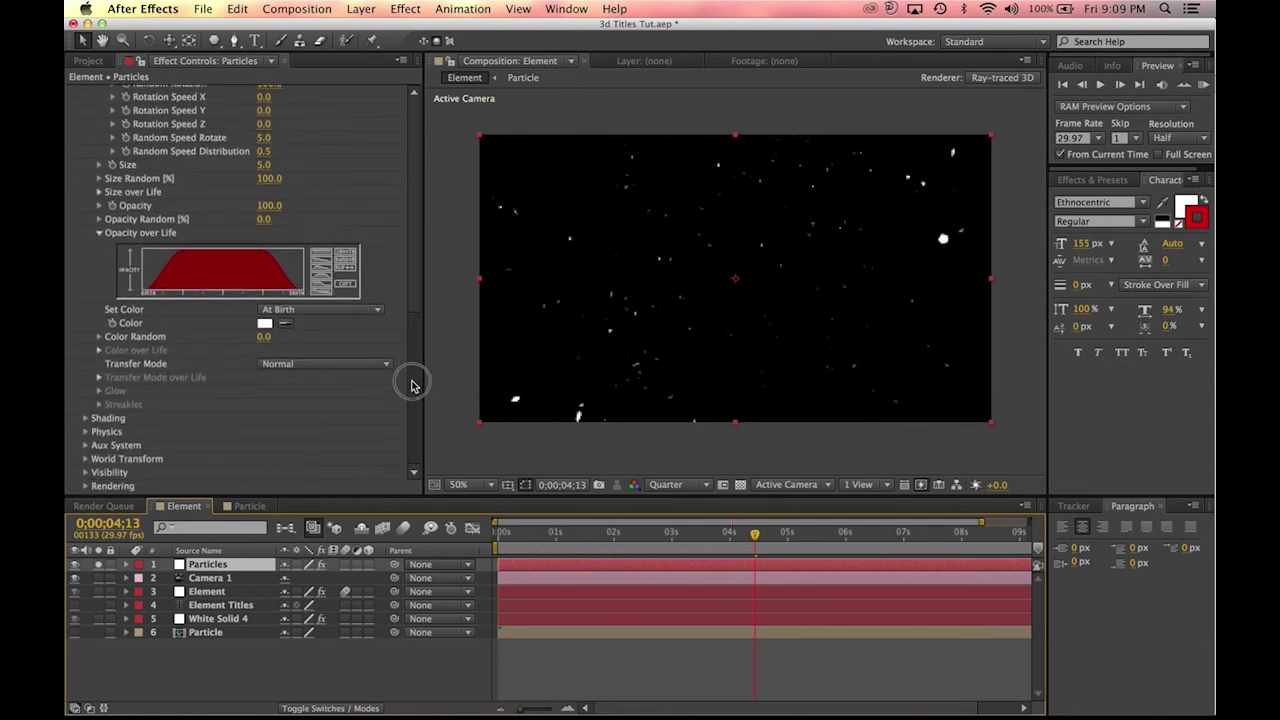
left_click(101, 340)
mouse_move(230, 360)
left_mouse_down()
mouse_move(310, 366)
mouse_move(251, 357)
mouse_move(220, 370)
left_mouse_up()
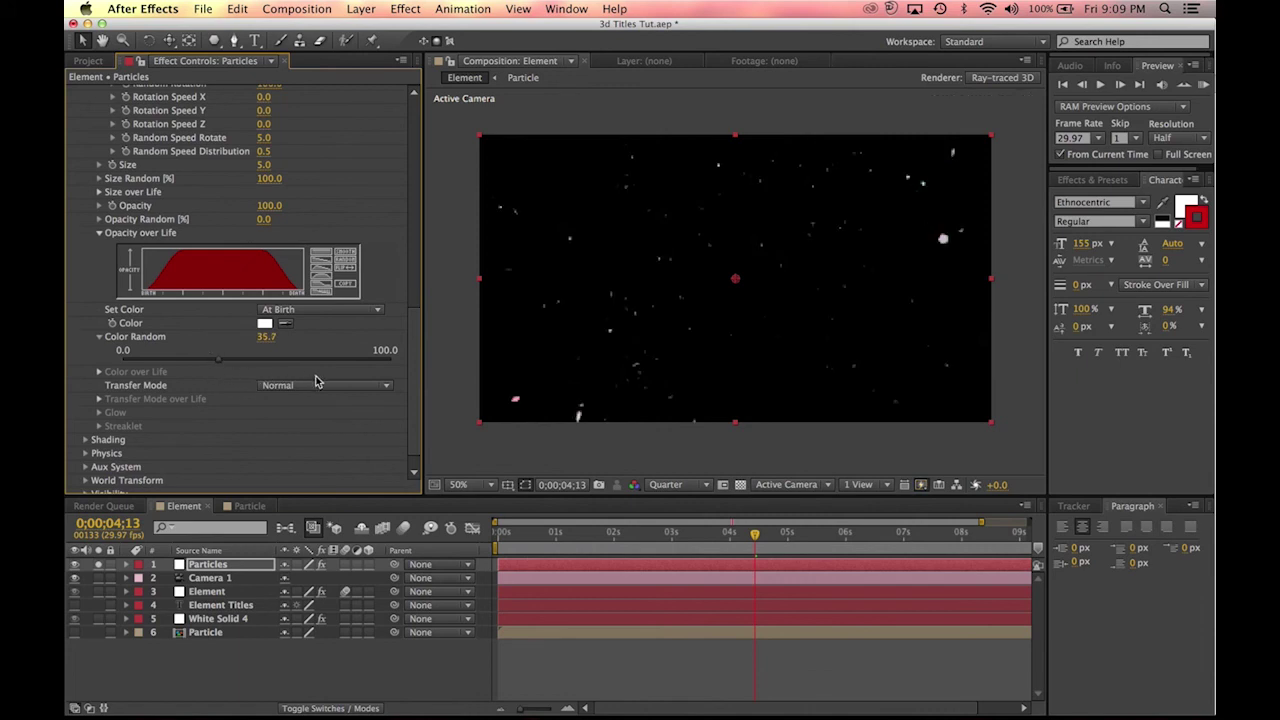
Step: Set the particles' Transfer Mode to Add and unsolo the Particles layer to show the whole composition
left_click(305, 388)
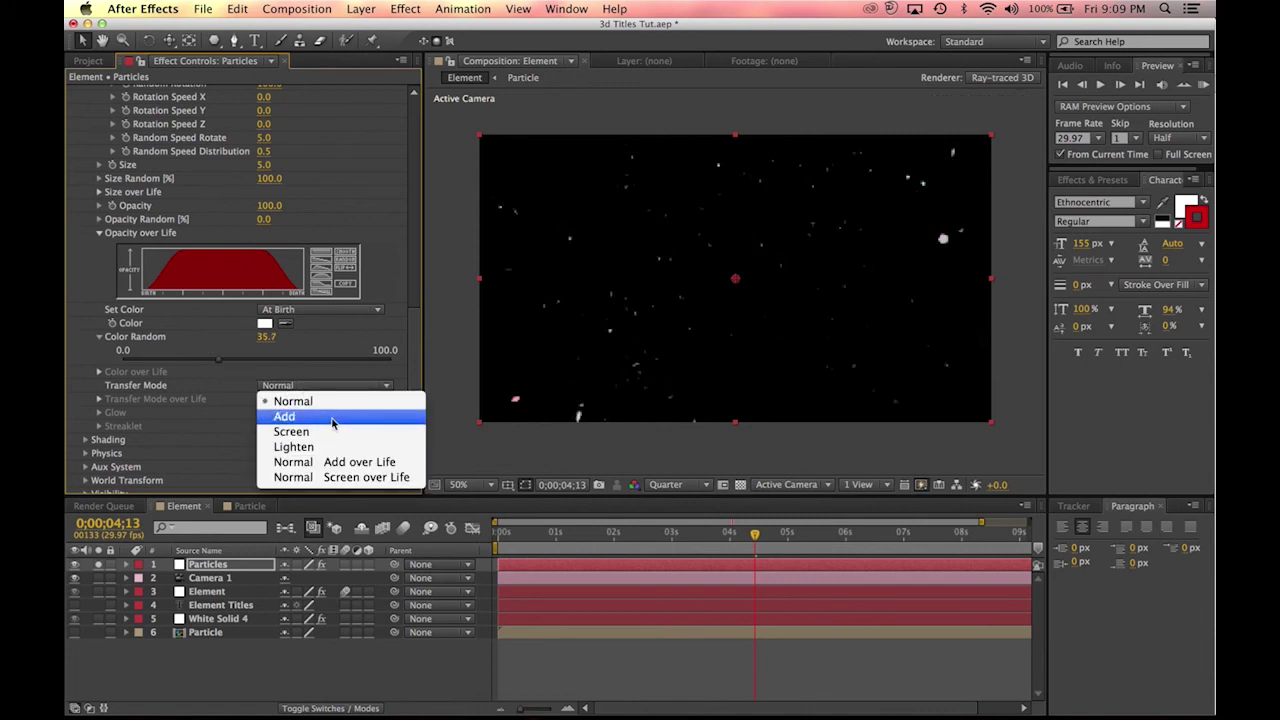
left_click(334, 423)
left_click(184, 688)
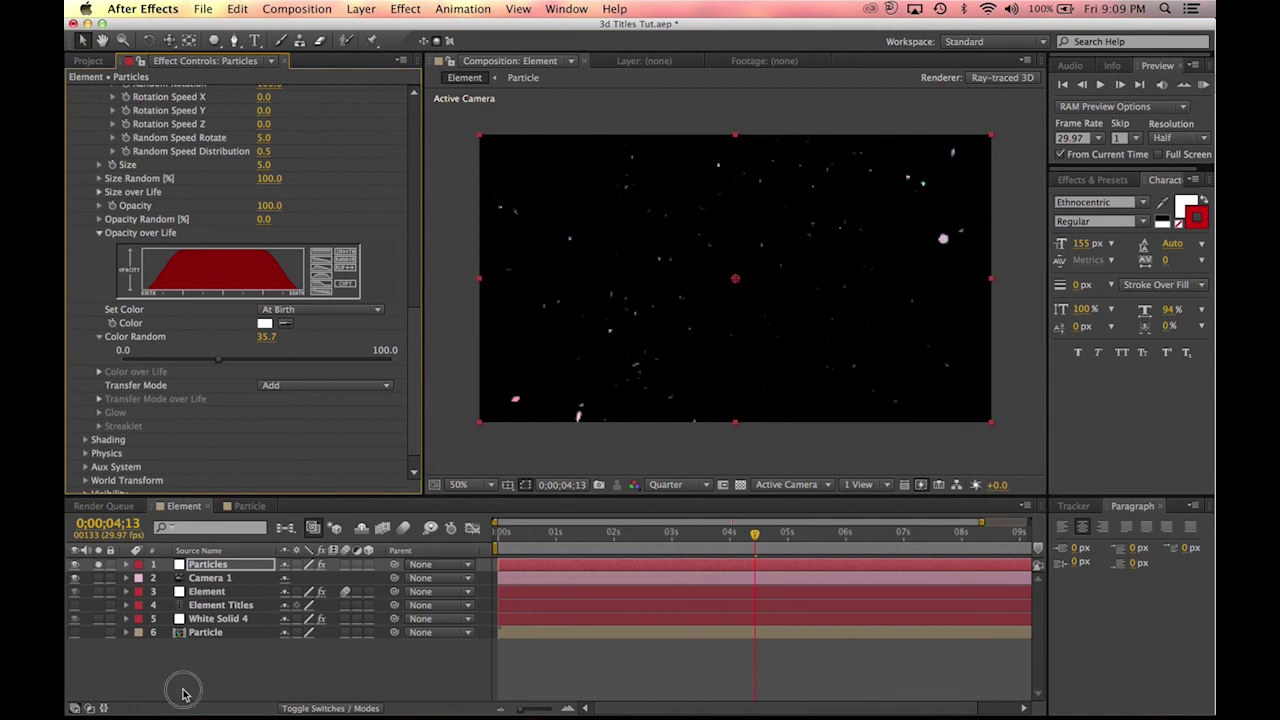
left_click(97, 565)
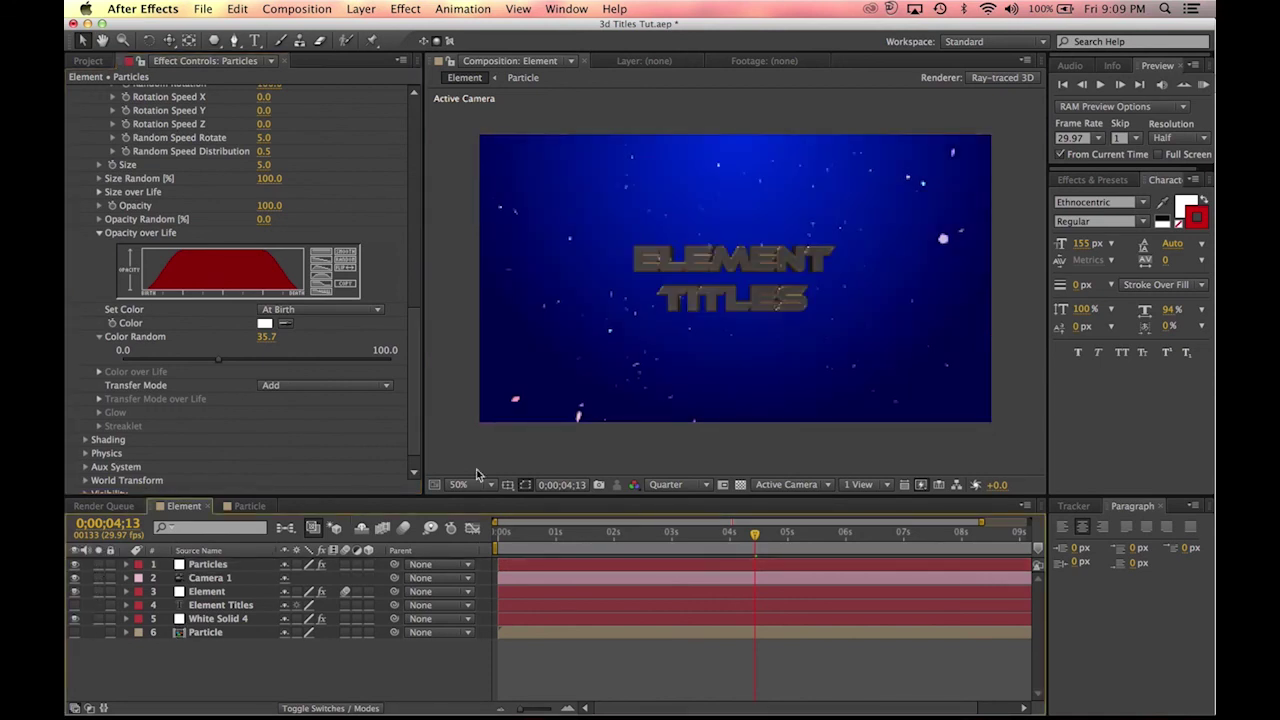
scroll(587, 331, "down", 1)
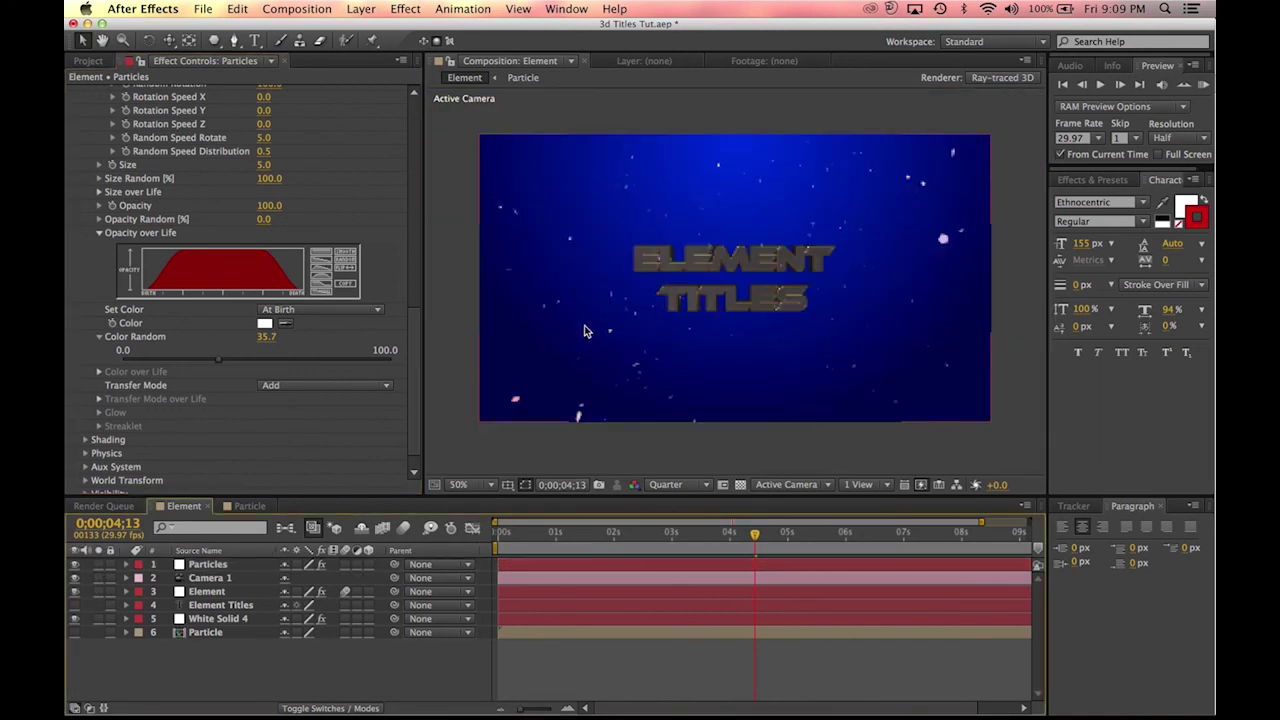
Step: Turn on Depth of Field in Camera 1's options and raise its Aperture to 300.2 pixels
left_click(207, 578)
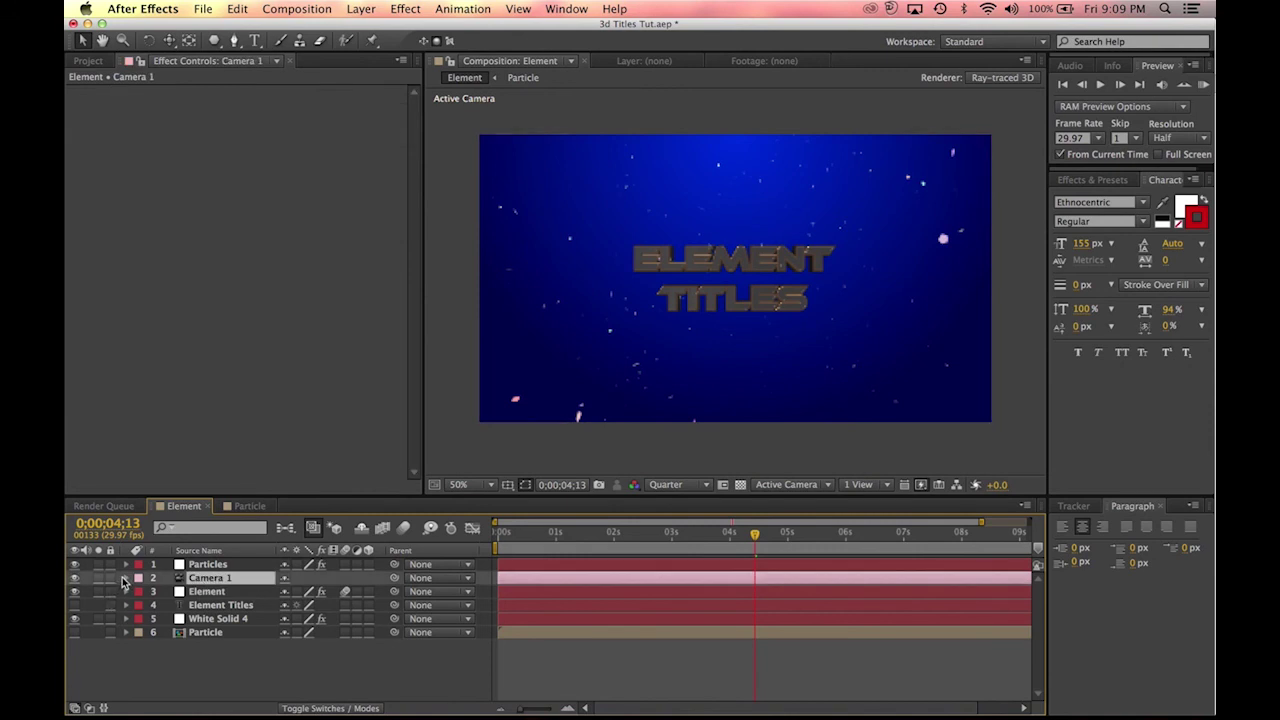
left_click(125, 578)
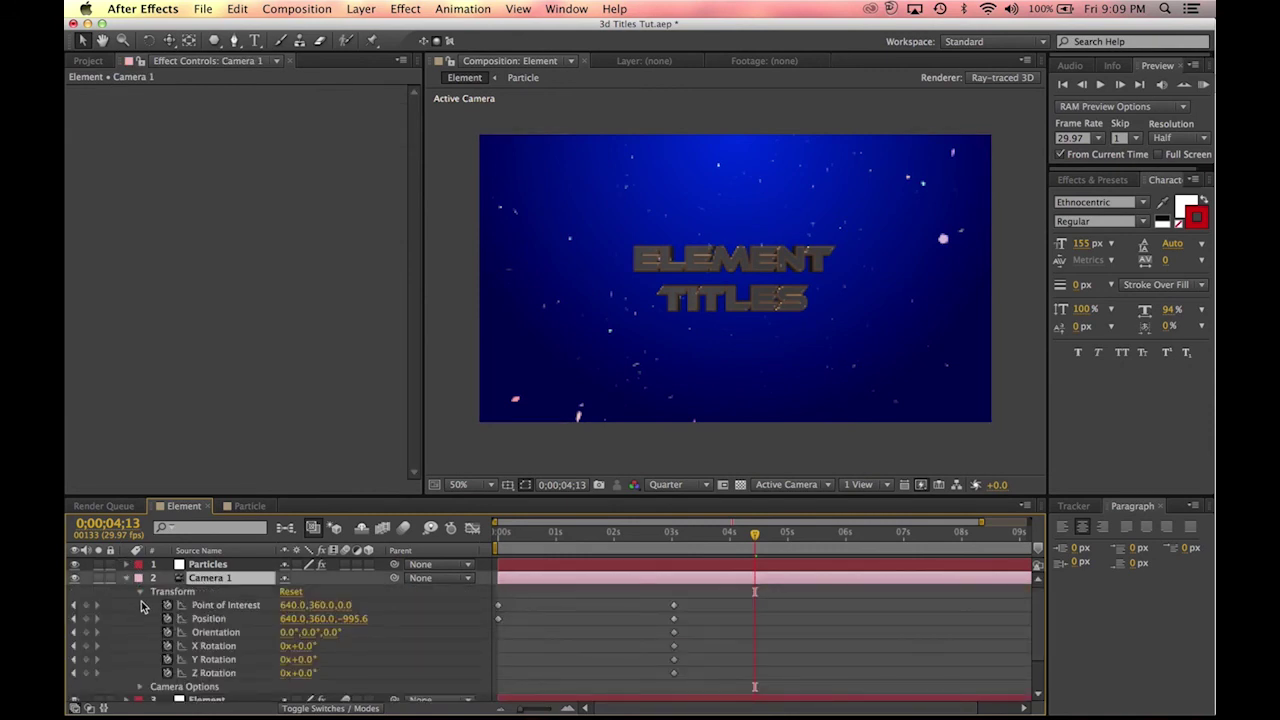
left_click(141, 593)
left_click(139, 605)
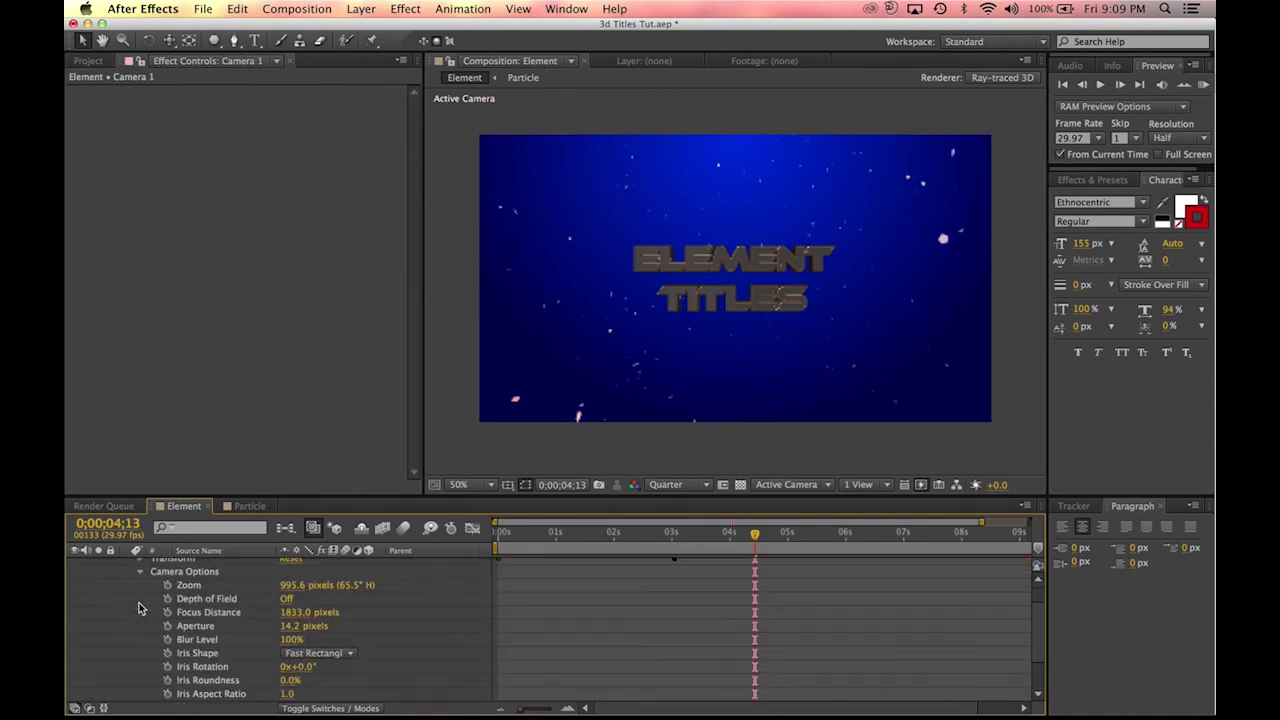
left_click(289, 598)
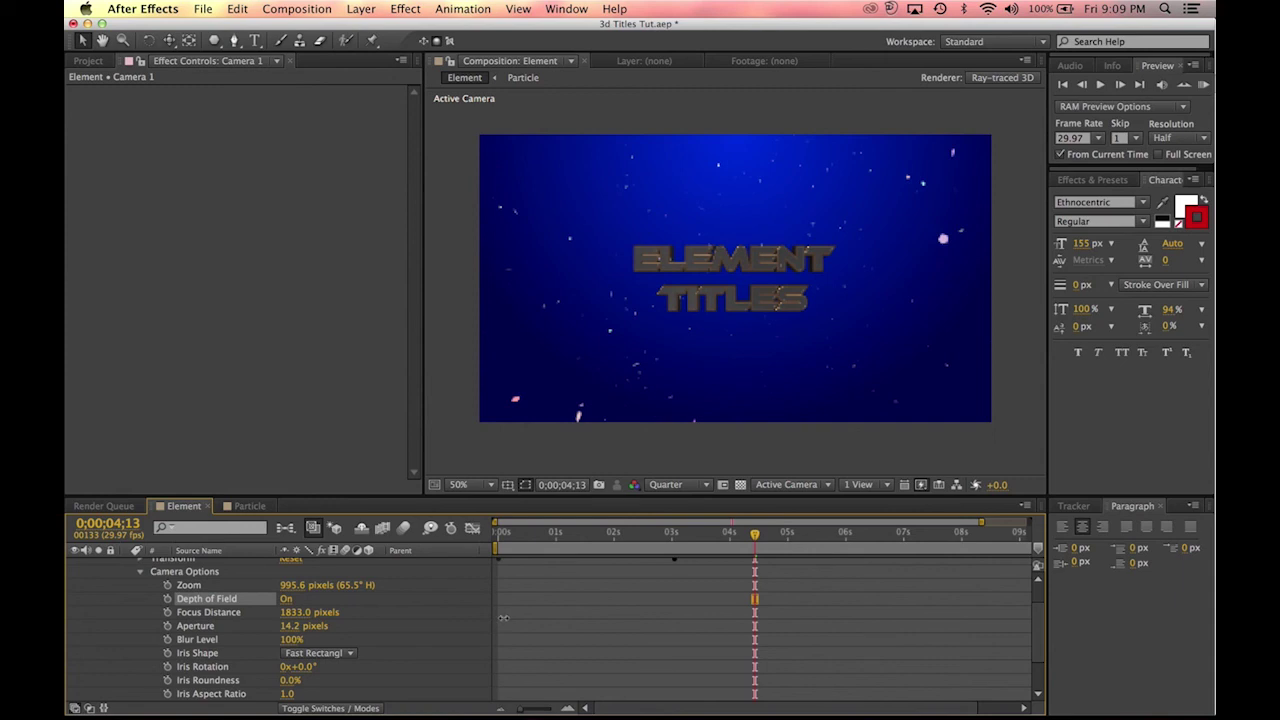
left_click_drag(287, 630, 425, 624)
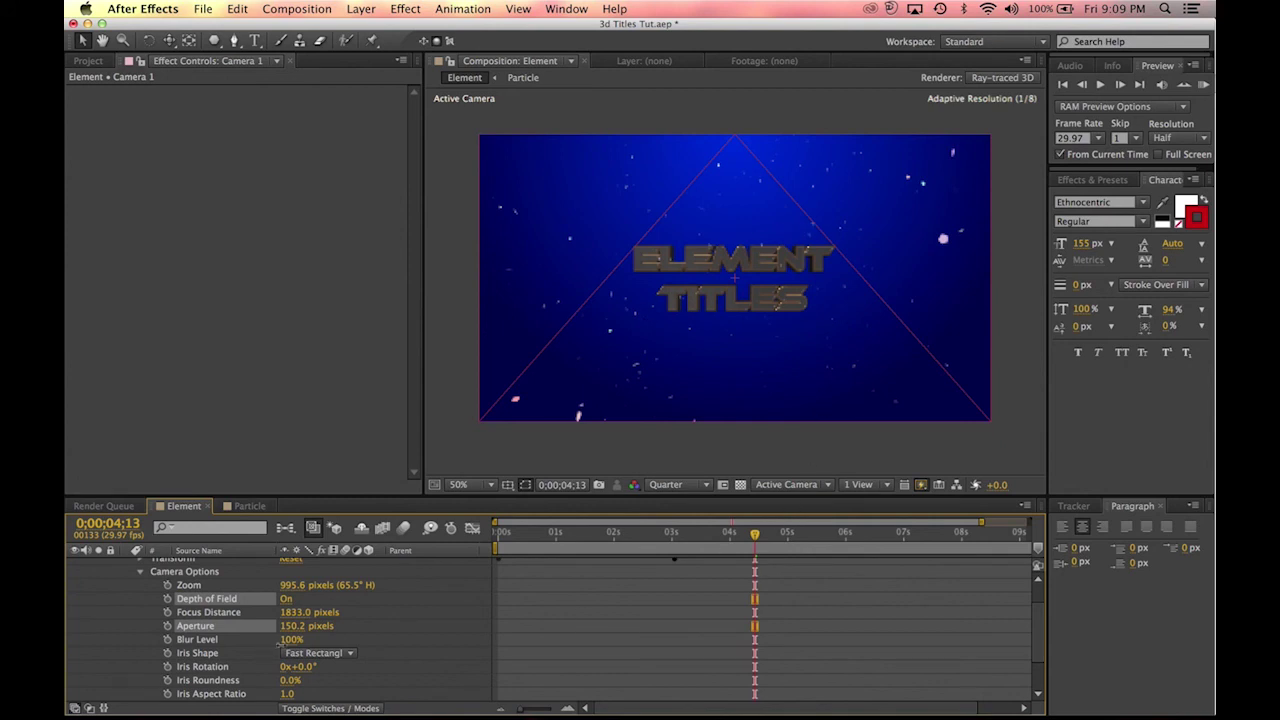
left_click_drag(293, 626, 345, 609)
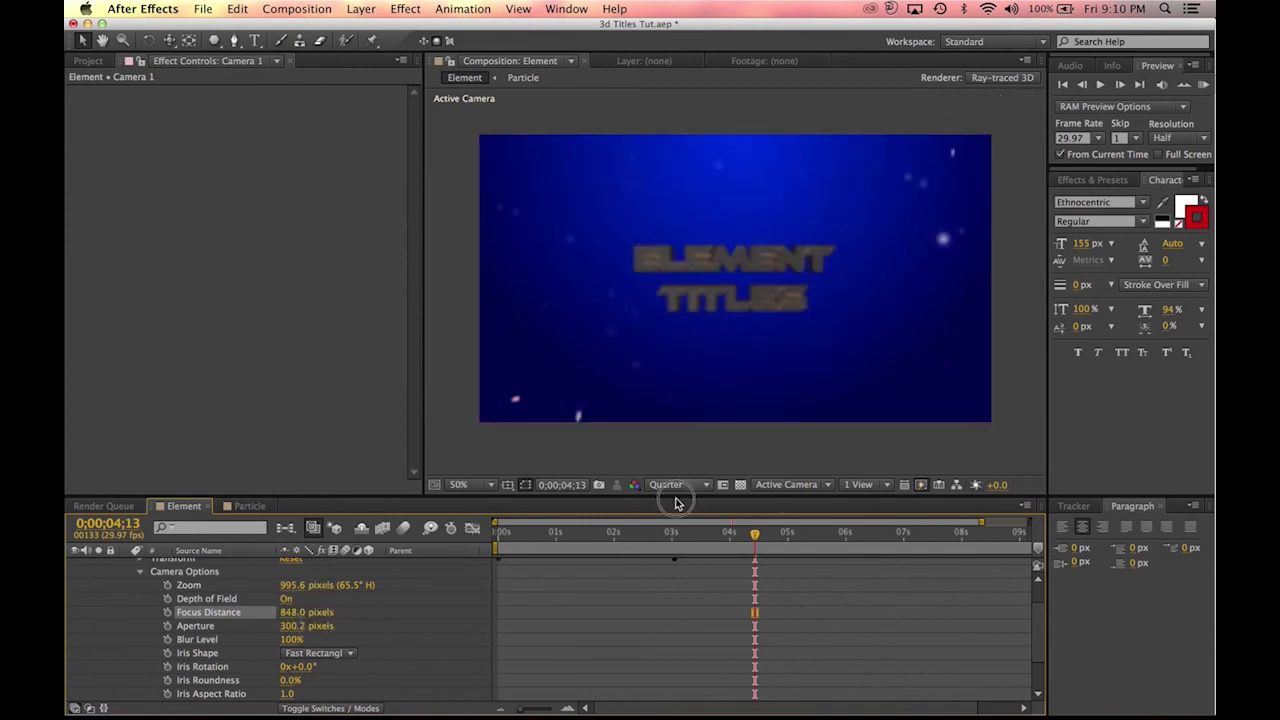
Step: View the composition at Full resolution, set Camera 1's Focus Distance to 969 pixels and inspect the title's sharpness up close
left_click(672, 485)
left_click(671, 524)
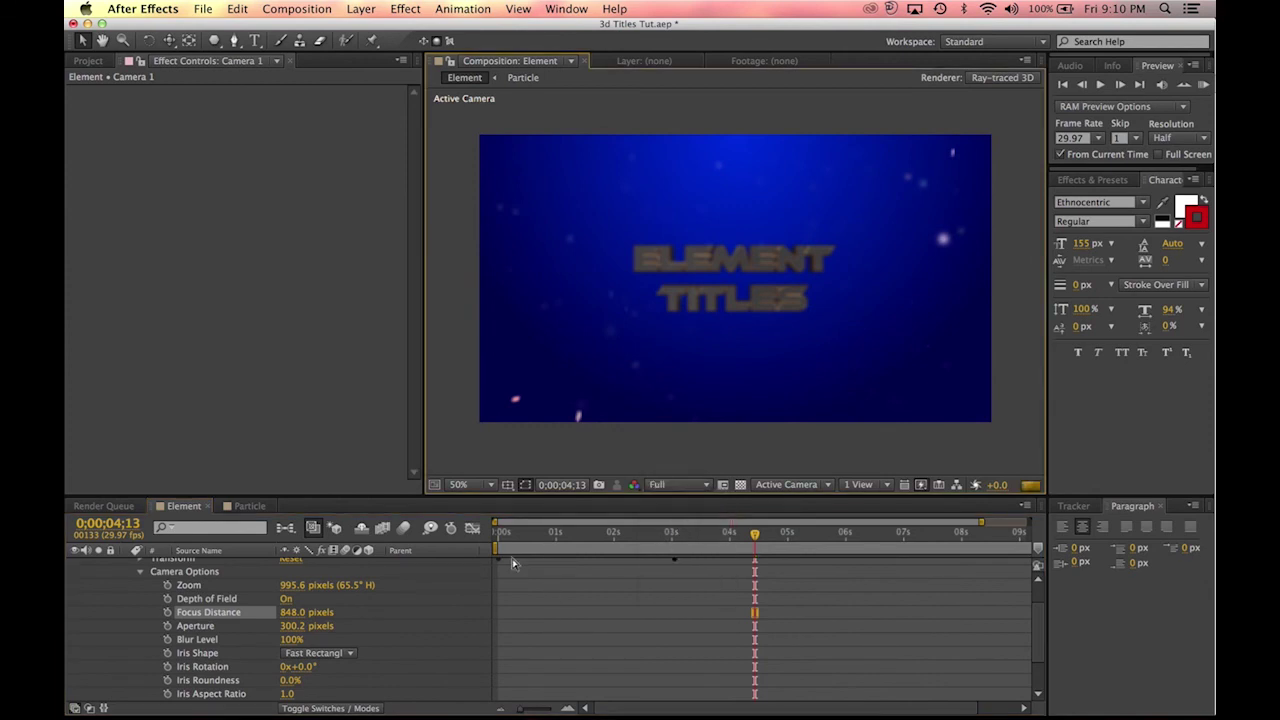
left_click_drag(295, 612, 366, 603)
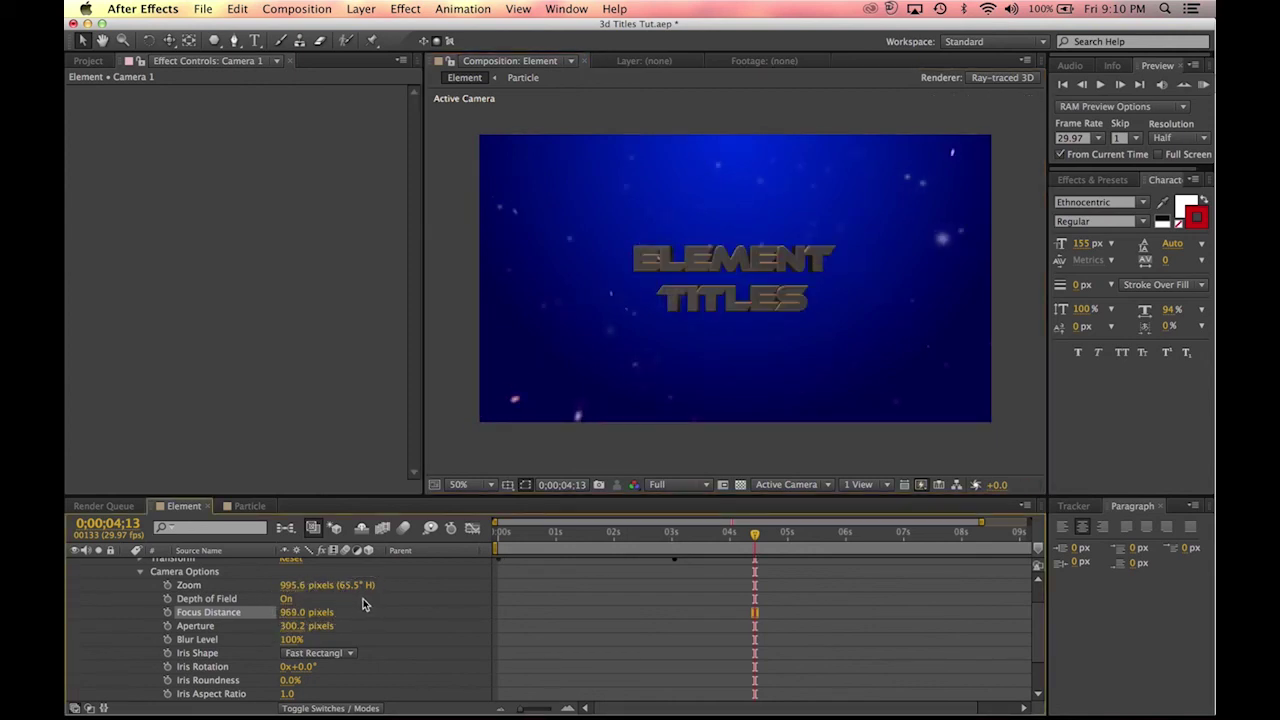
key("slash")
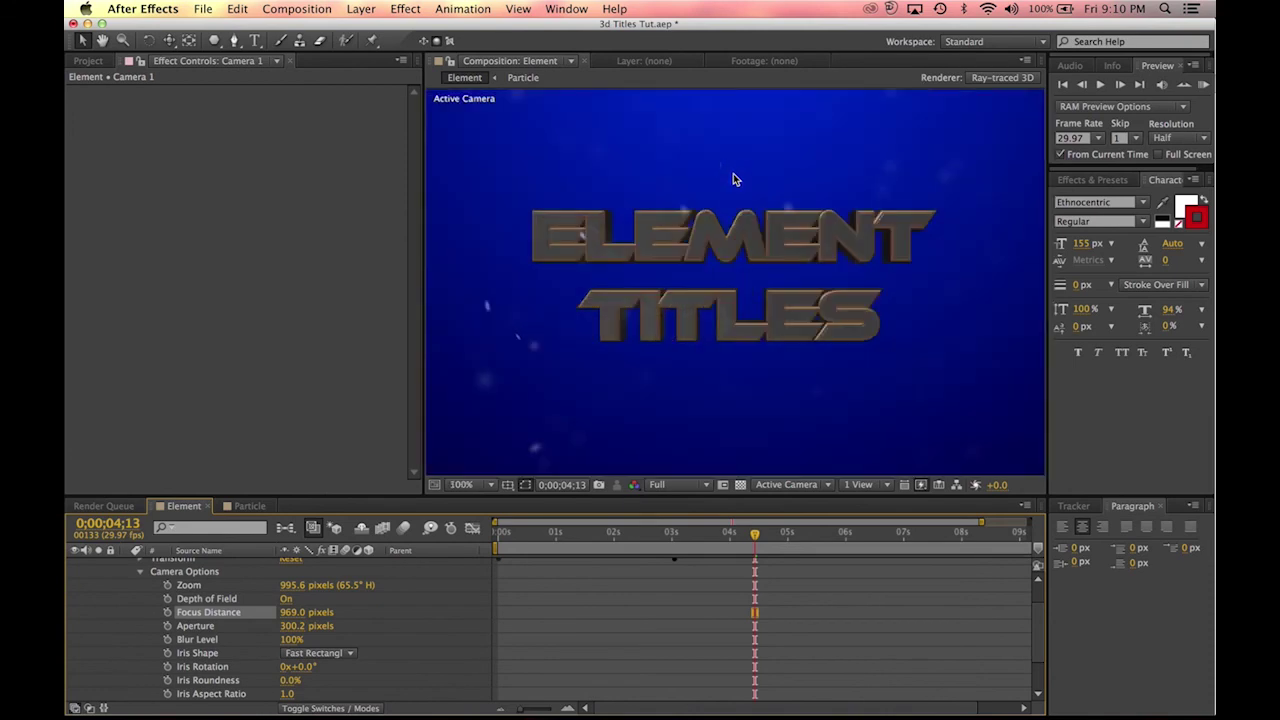
key("comma")
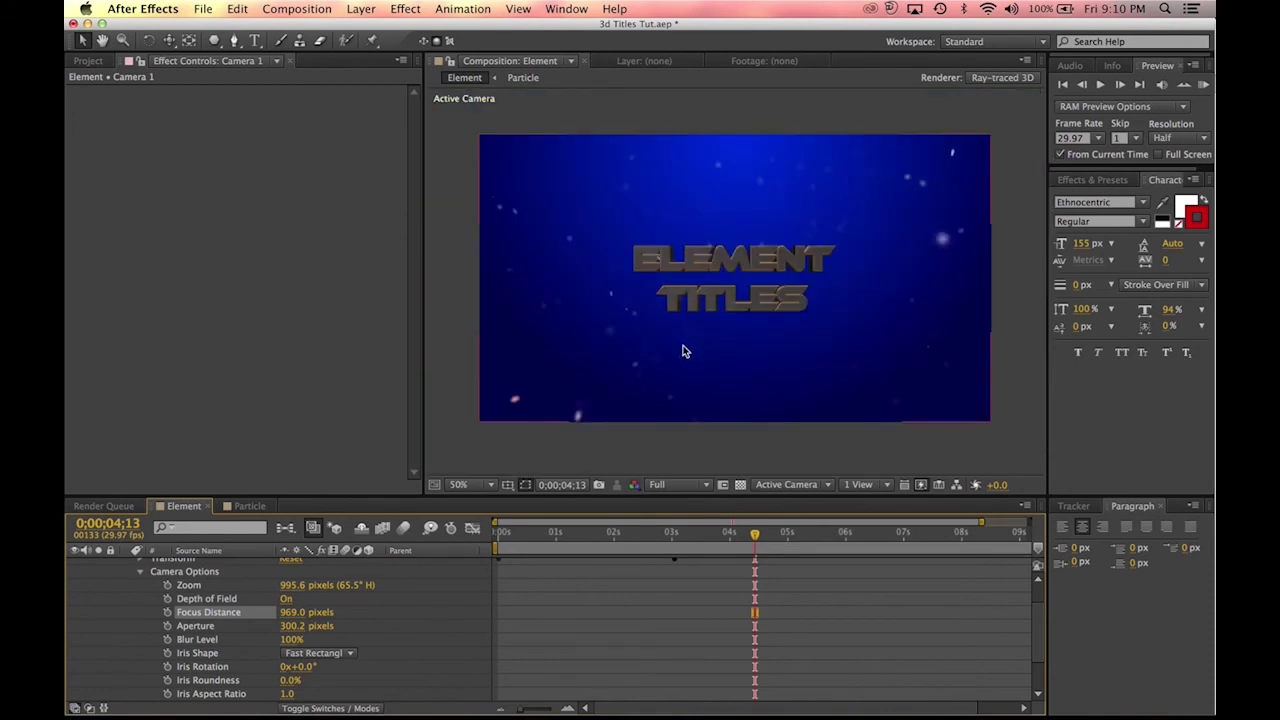
Step: Keyframe Camera 1's Focus Distance and align that keyframe with the camera's other keyframes just after 3 seconds
left_click(166, 613)
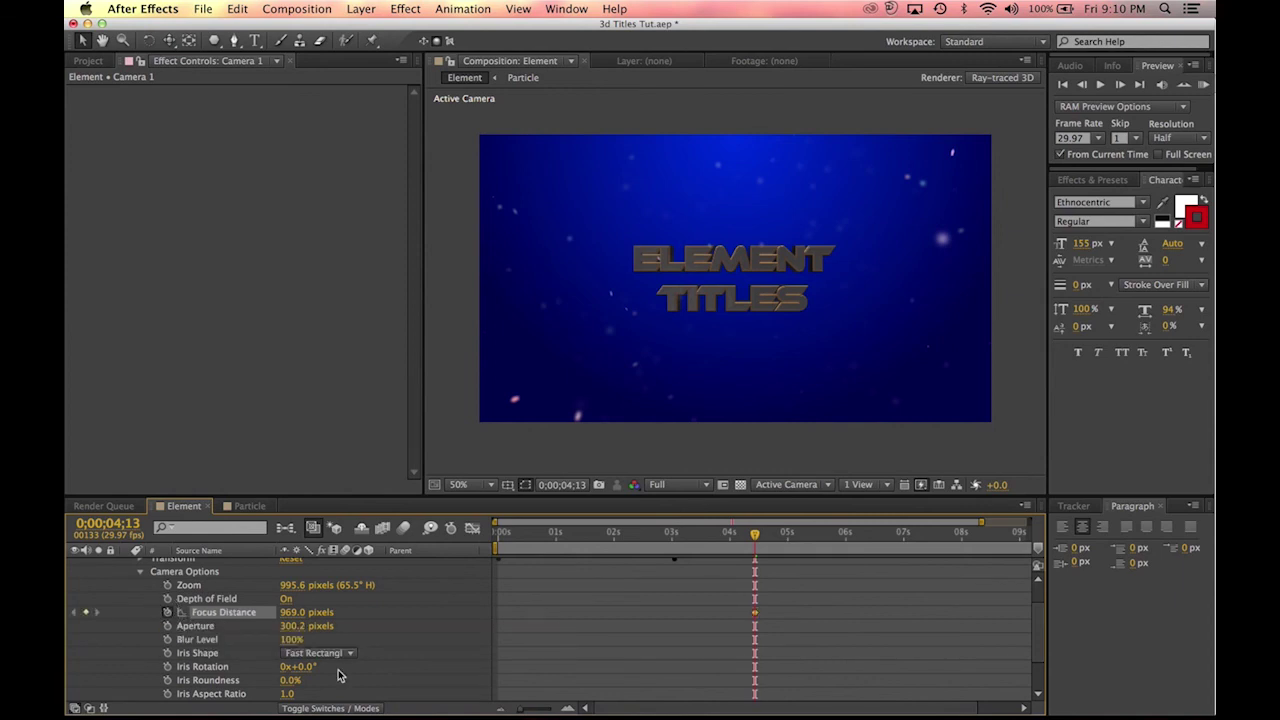
scroll(515, 656, "up", 2)
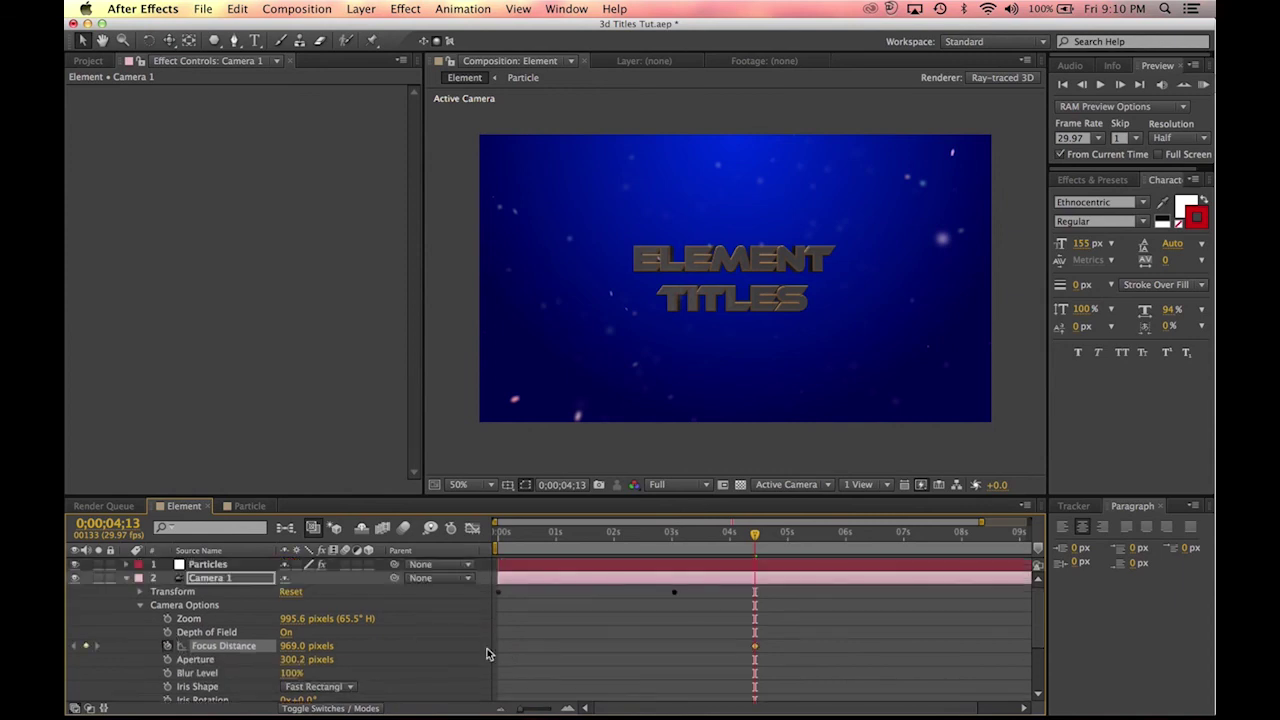
left_click(217, 580)
key("u")
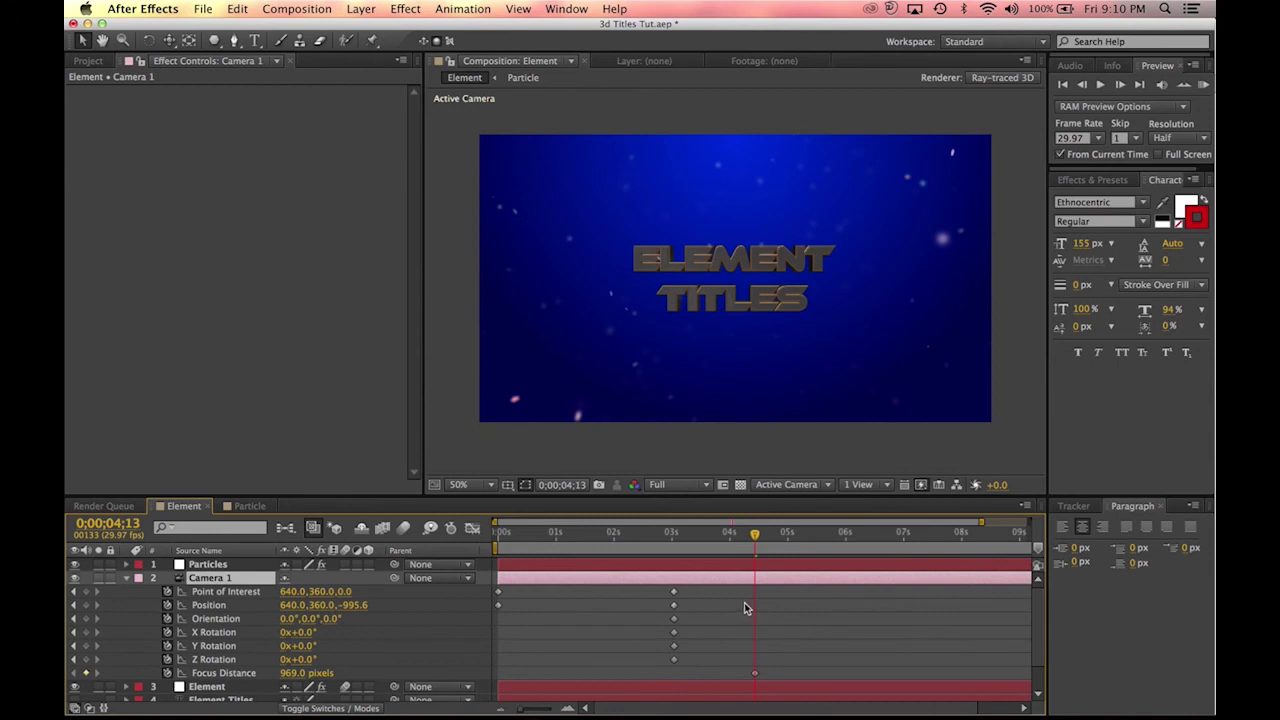
left_click_drag(700, 542, 676, 543)
left_click_drag(753, 673, 674, 673)
Step: Add a lower Focus Distance keyframe at 0;00;02;00 and inspect the blur on the title and particles at 0;00;02;27
left_click_drag(673, 535, 614, 535)
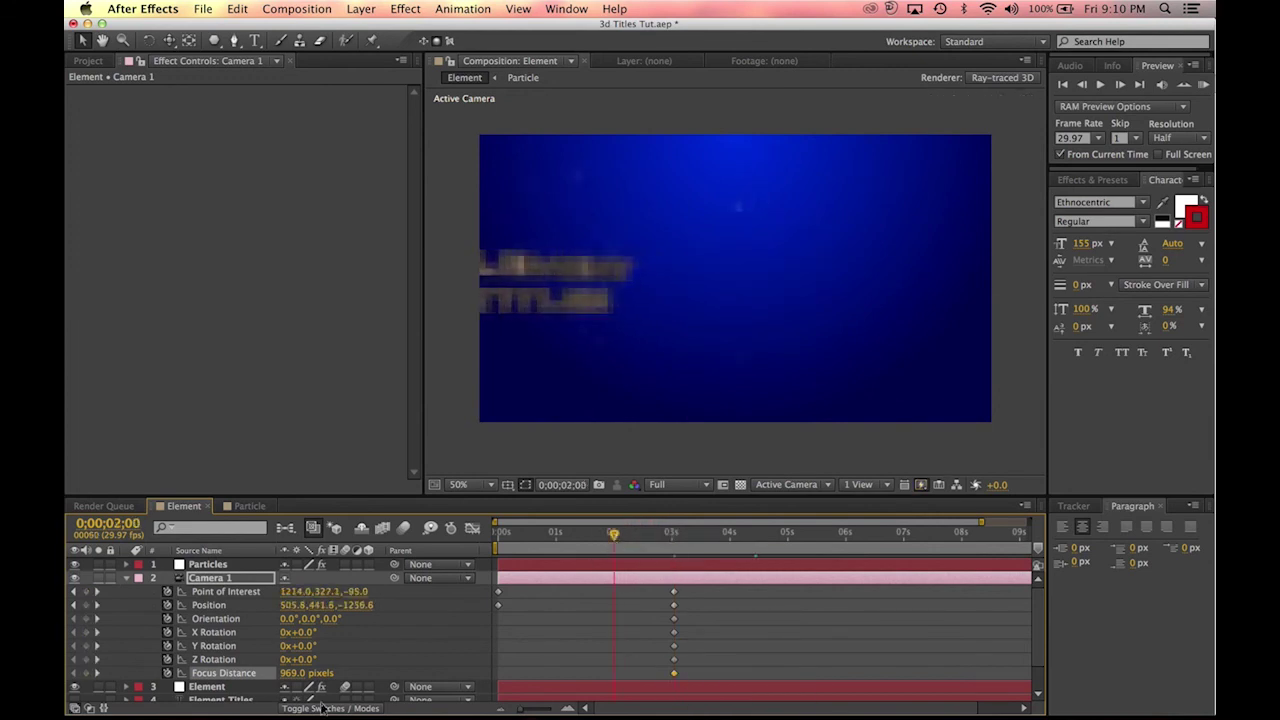
left_click_drag(296, 676, 245, 678)
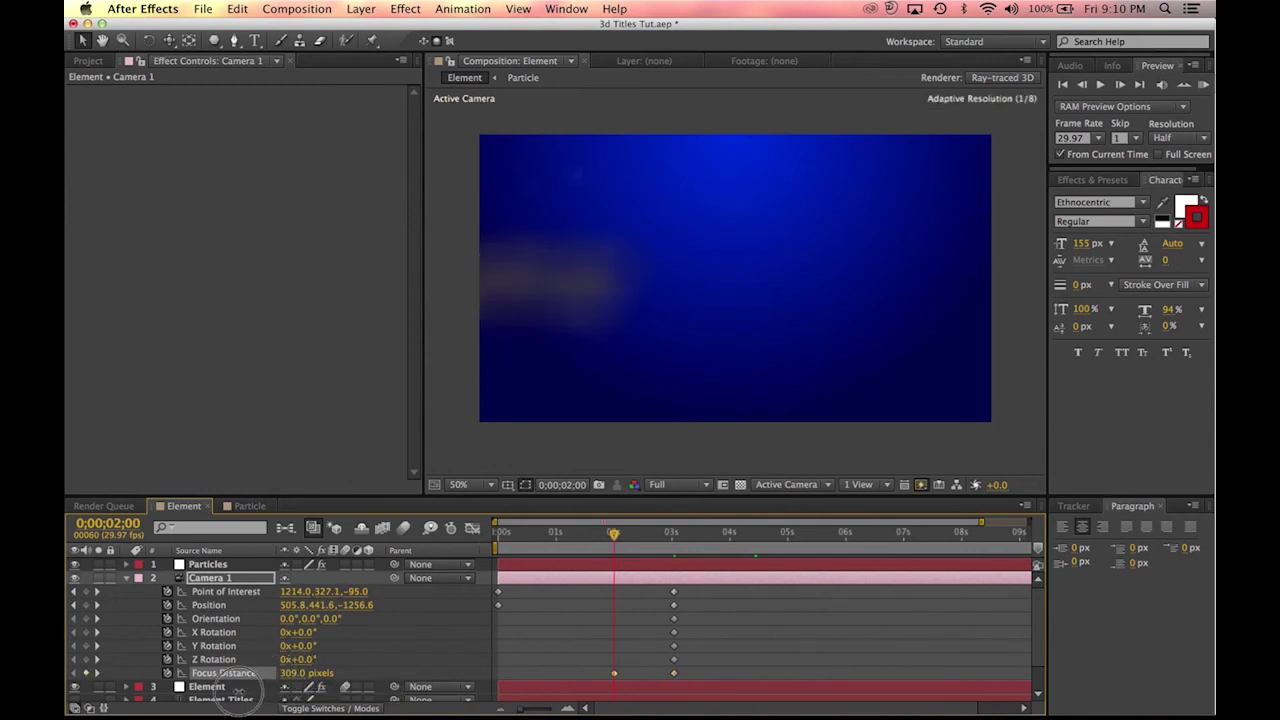
left_click(667, 536)
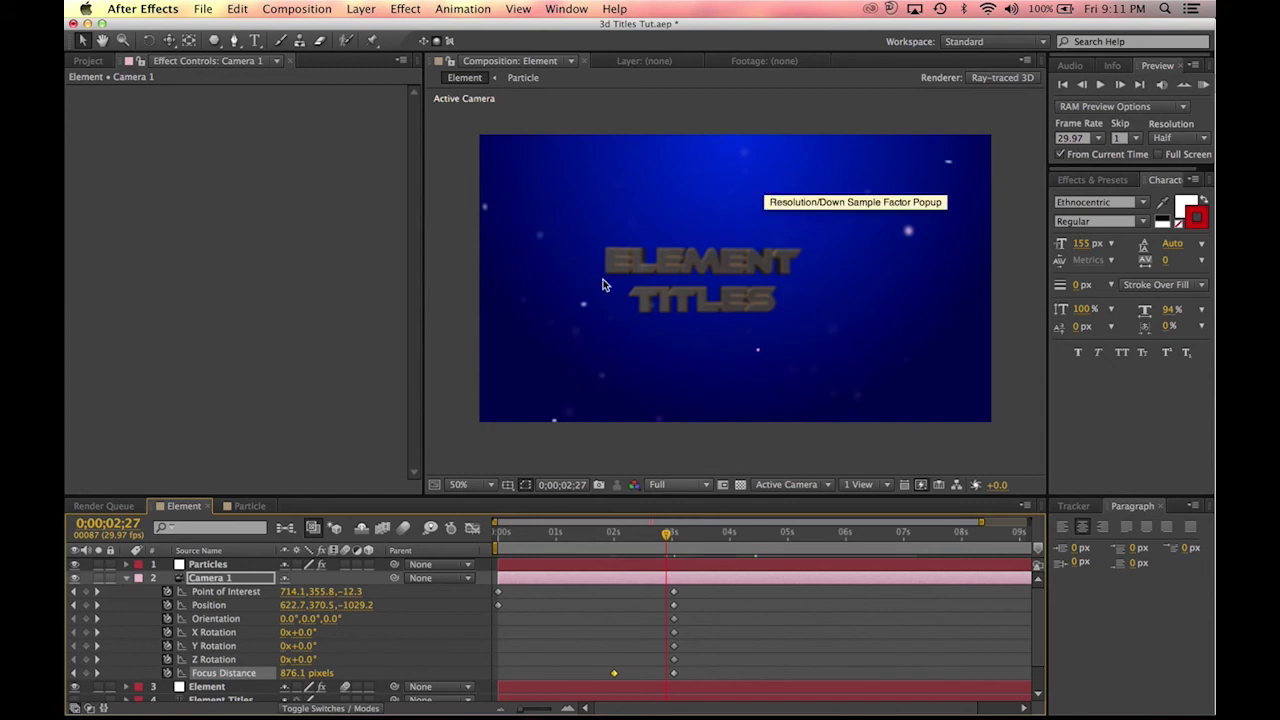
key("period")
scroll(918, 218, "down", 4)
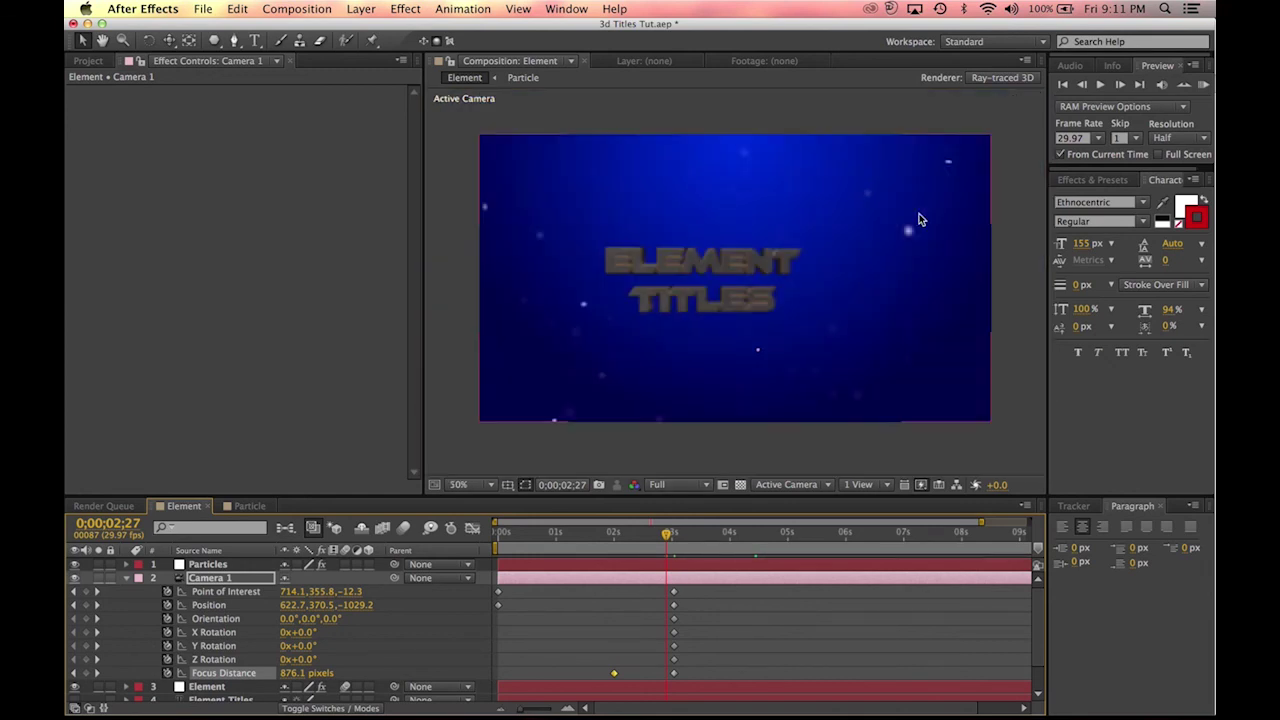
scroll(825, 250, "up", 3)
scroll(830, 247, "down", 1)
scroll(838, 241, "up", 1)
scroll(909, 229, "down", 1)
Step: Set Camera 1's Iris Shape to Hexagon and save the project
left_click(126, 579)
left_click(126, 579)
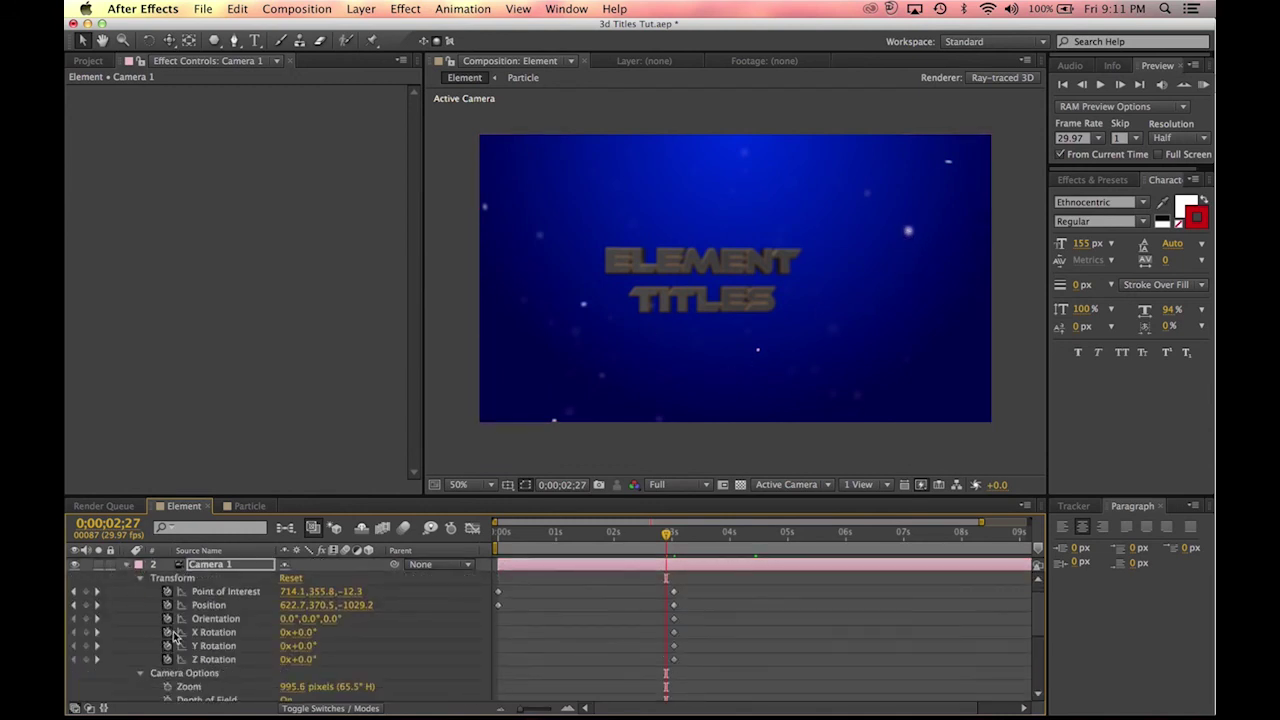
scroll(176, 630, "down", 5)
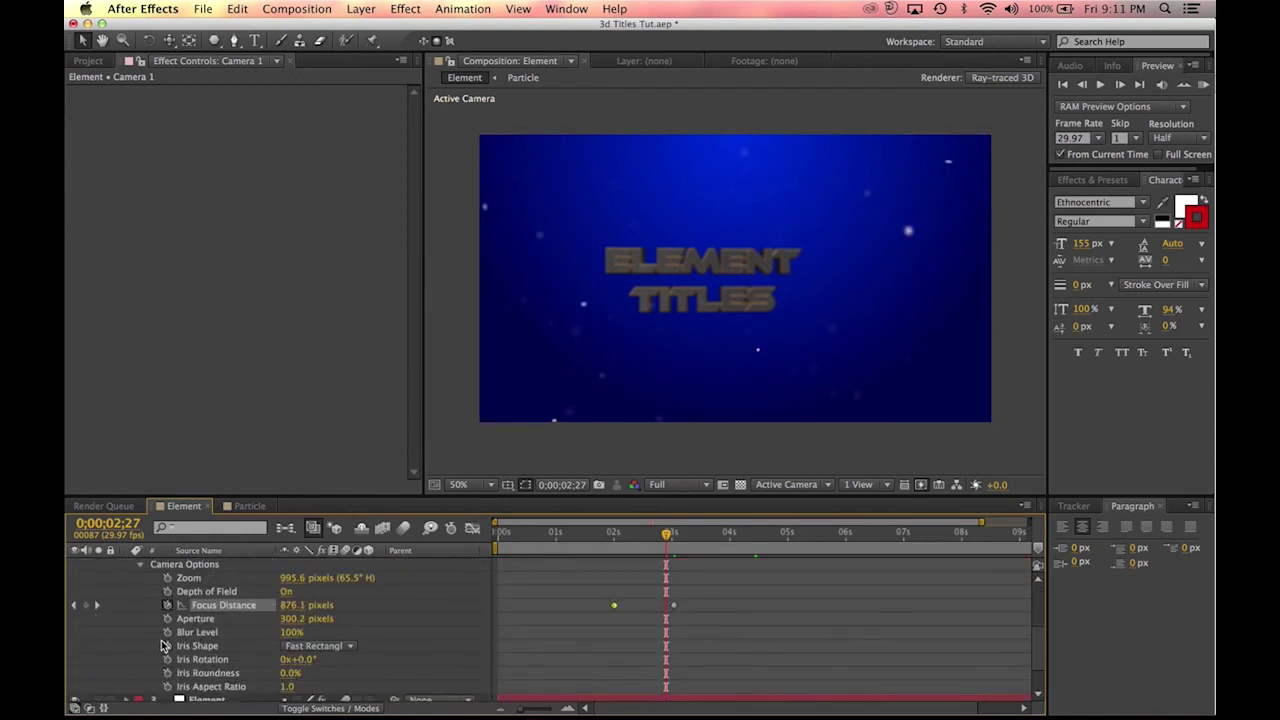
left_click(325, 648)
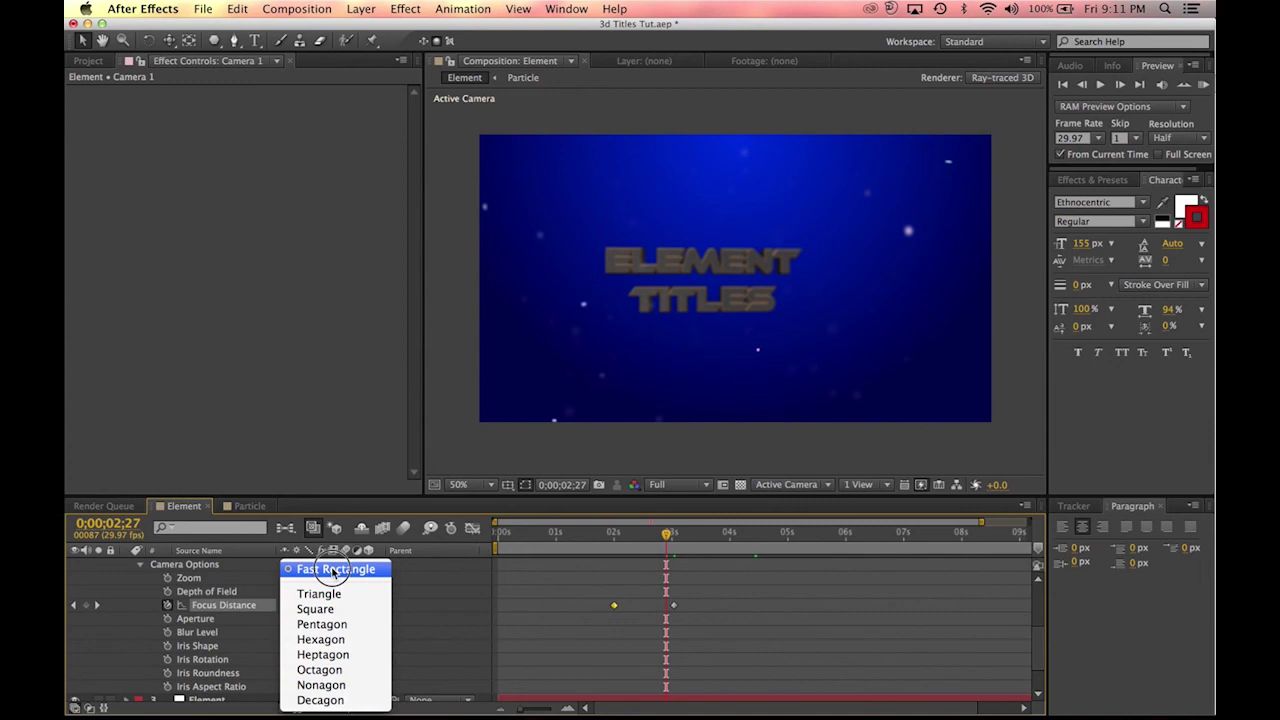
left_click(334, 643)
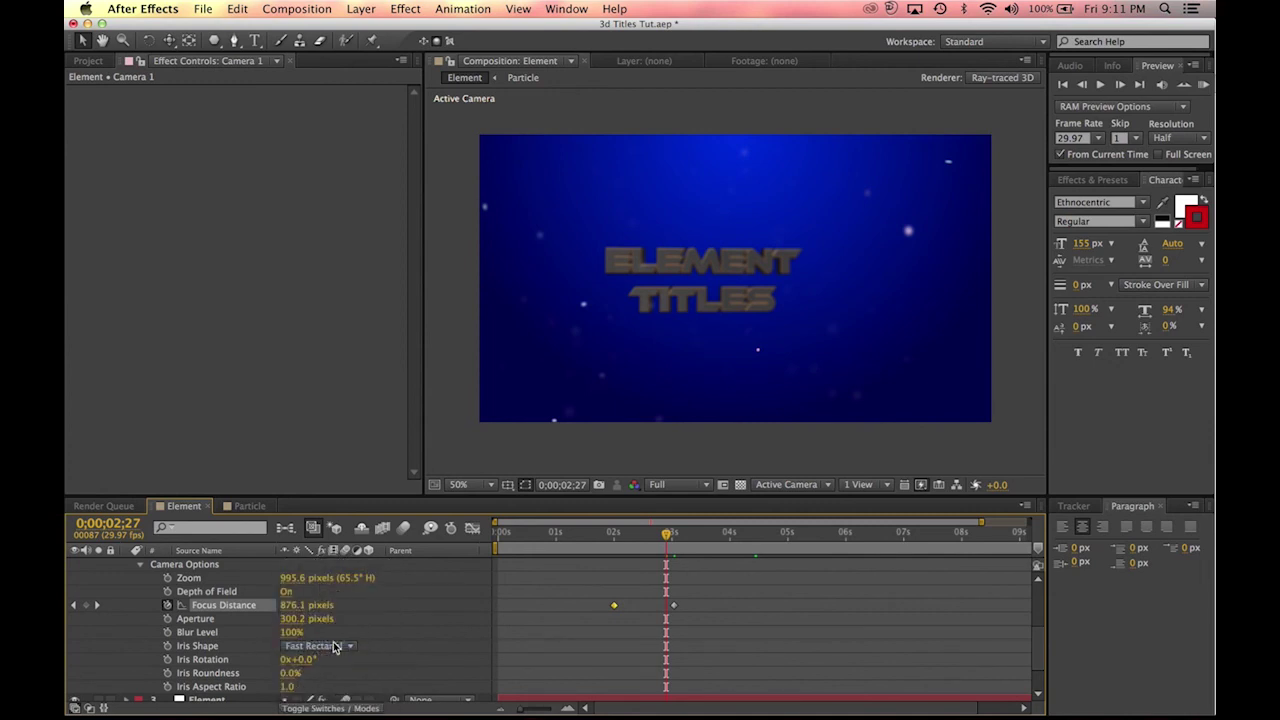
left_click(517, 594)
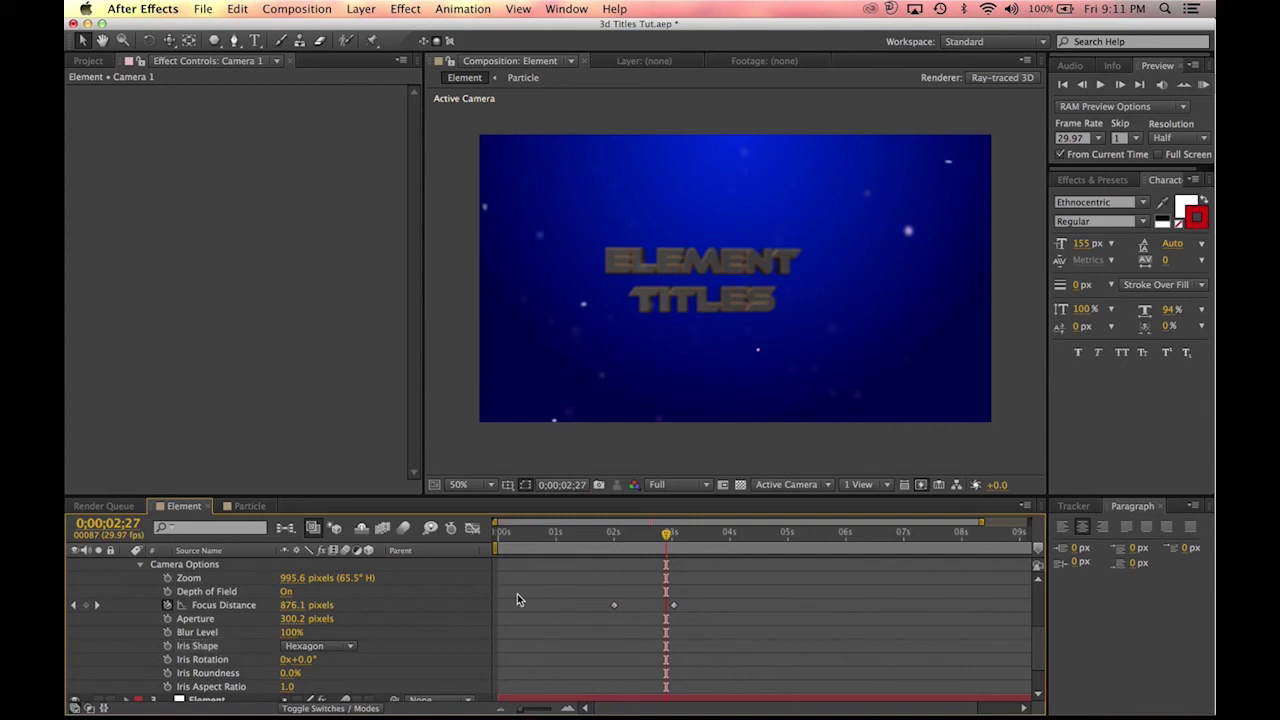
key("super+s")
Step: Set Camera 1's Aperture to 150 pixels and collapse the layer's properties
left_click(300, 618)
type("150")
key("Return")
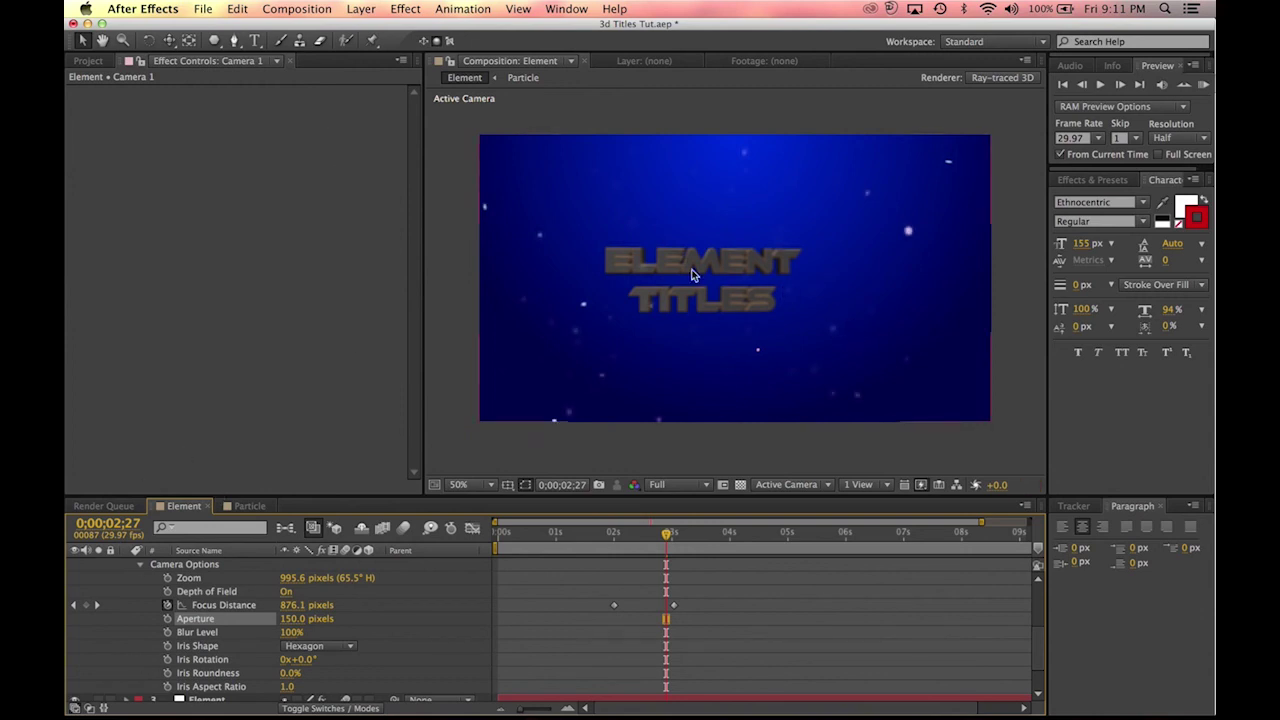
scroll(198, 651, "up", 5)
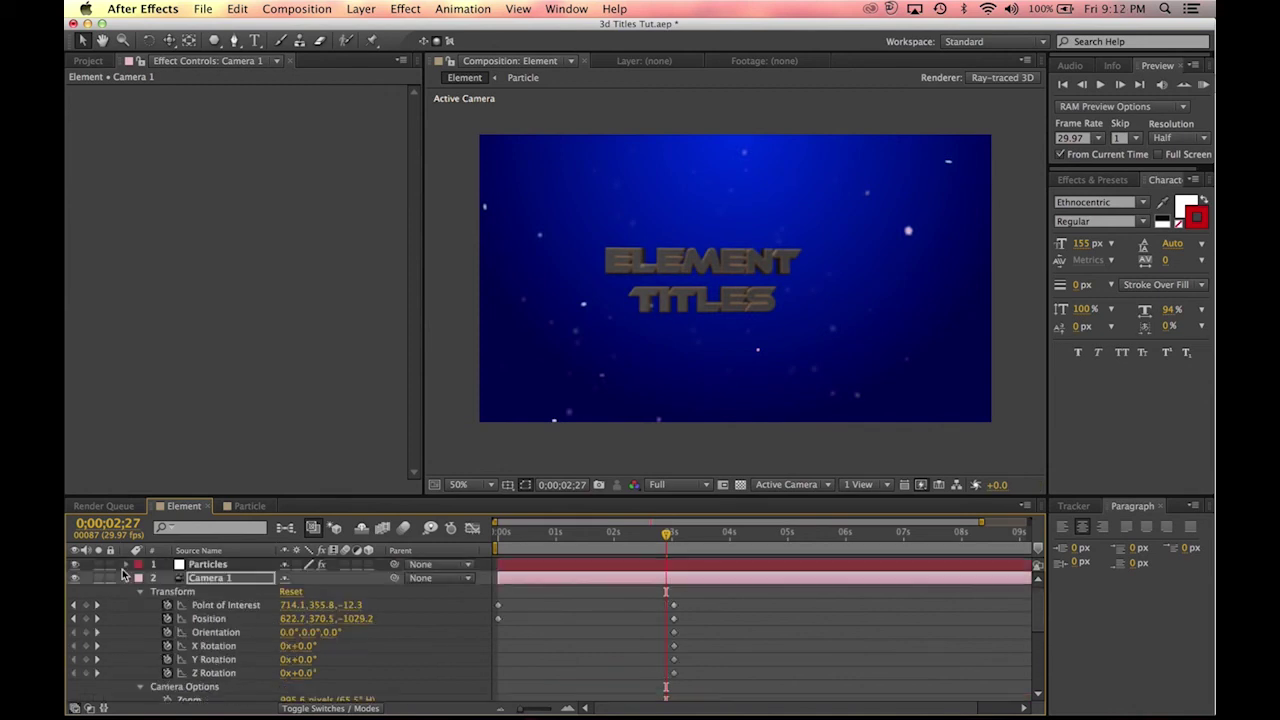
left_click(126, 577)
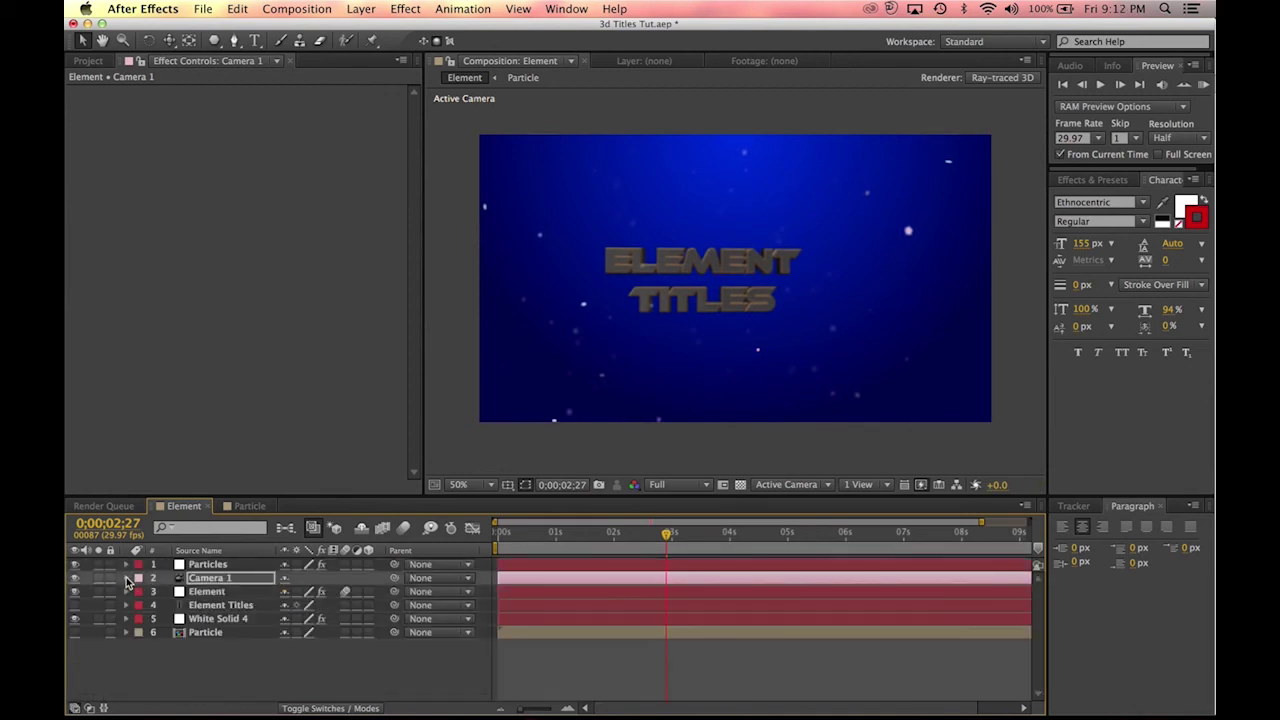
Step: Enable the Animation Engine in the Element layer's effect settings
left_click(207, 592)
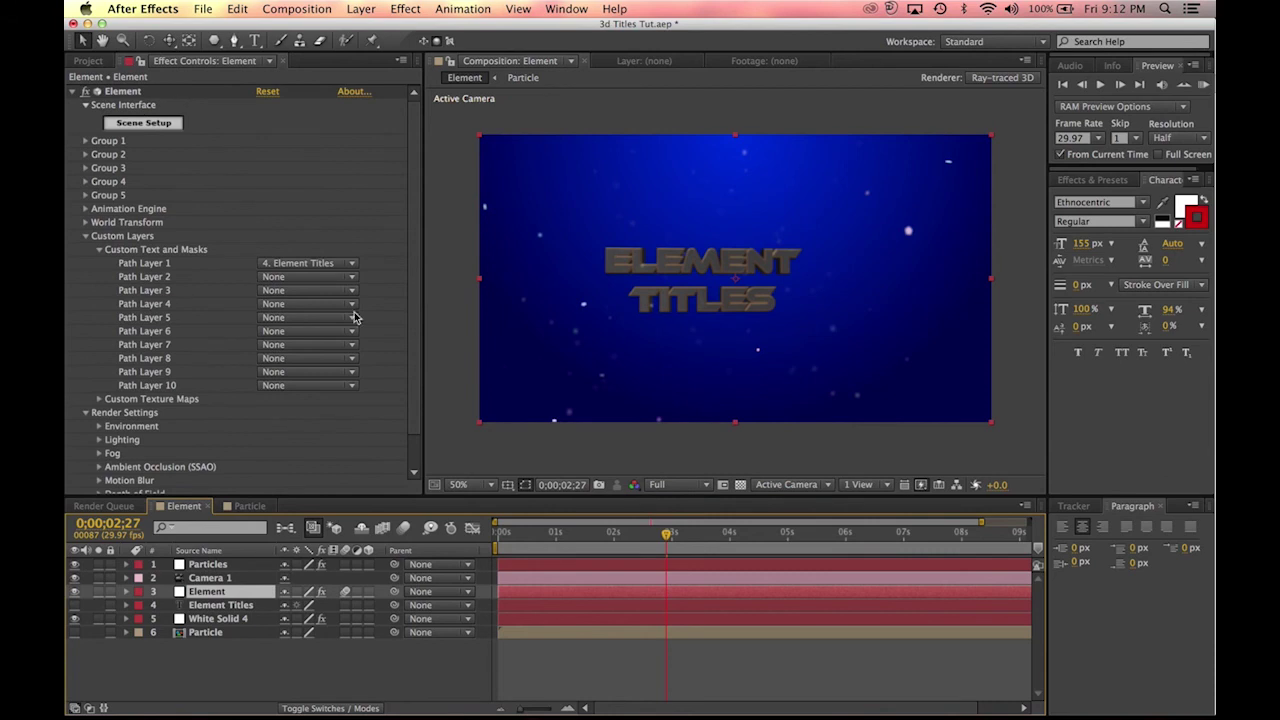
left_click(85, 236)
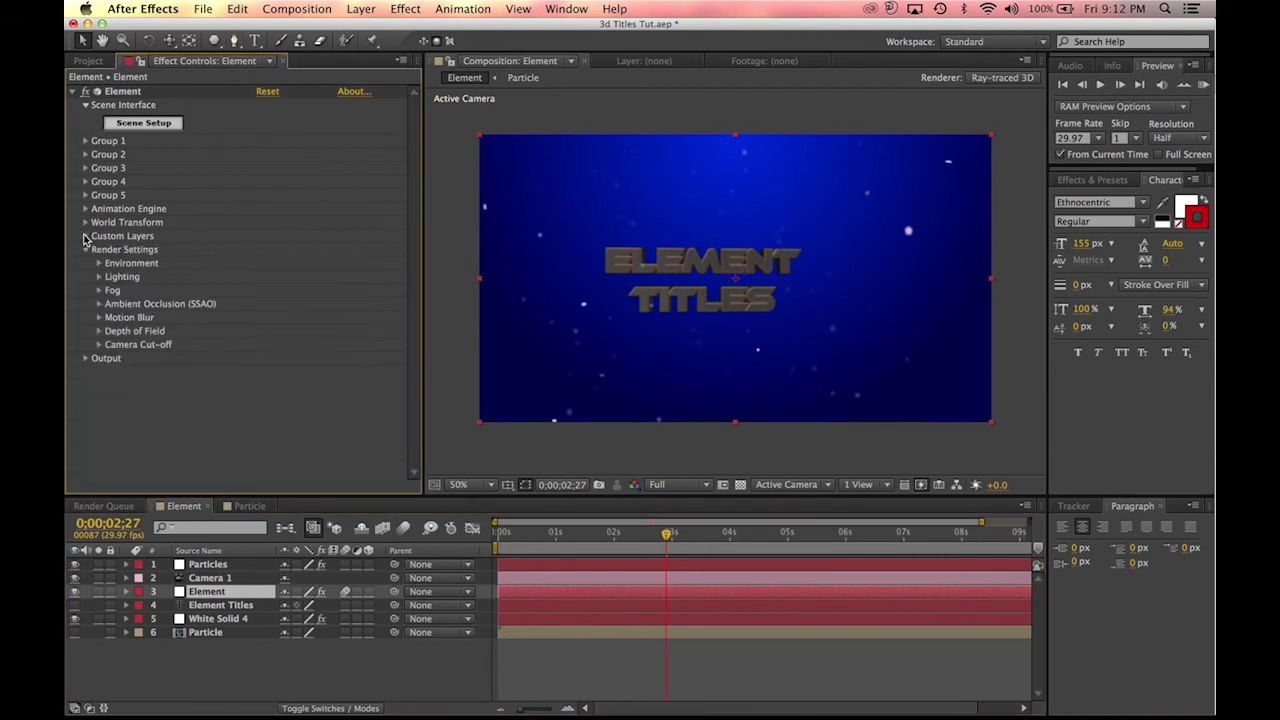
left_click(85, 208)
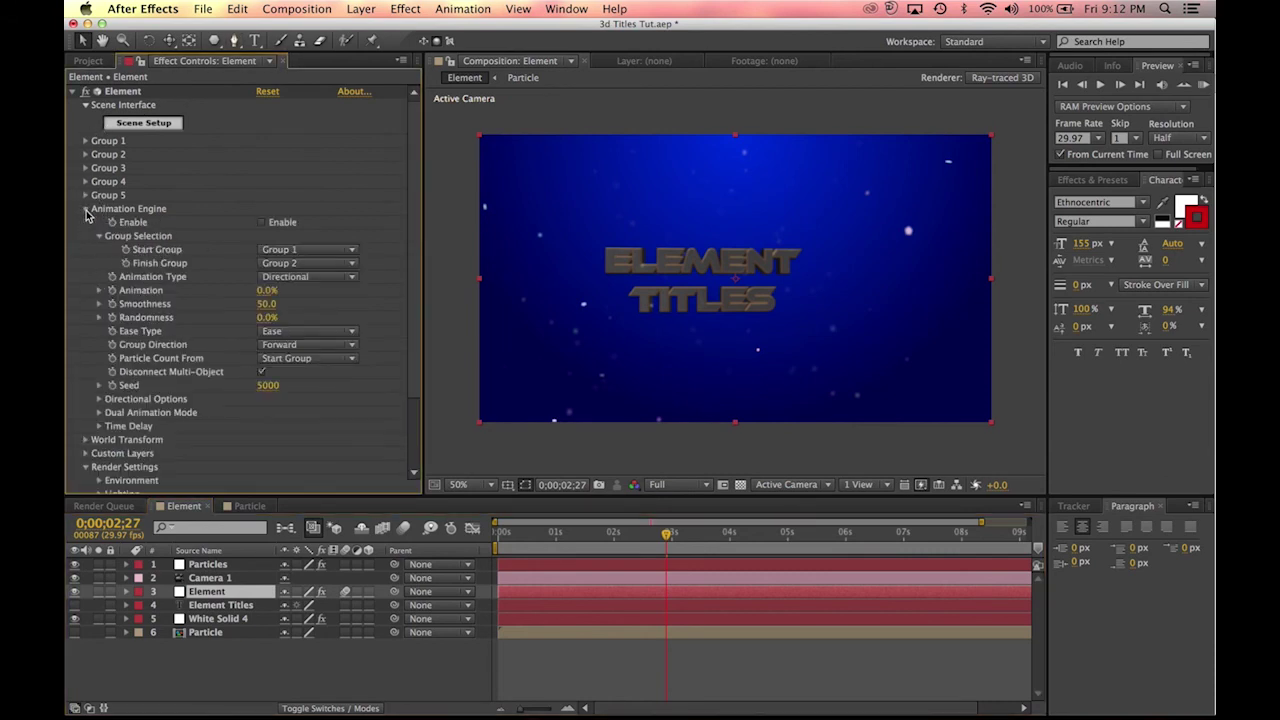
left_click(263, 223)
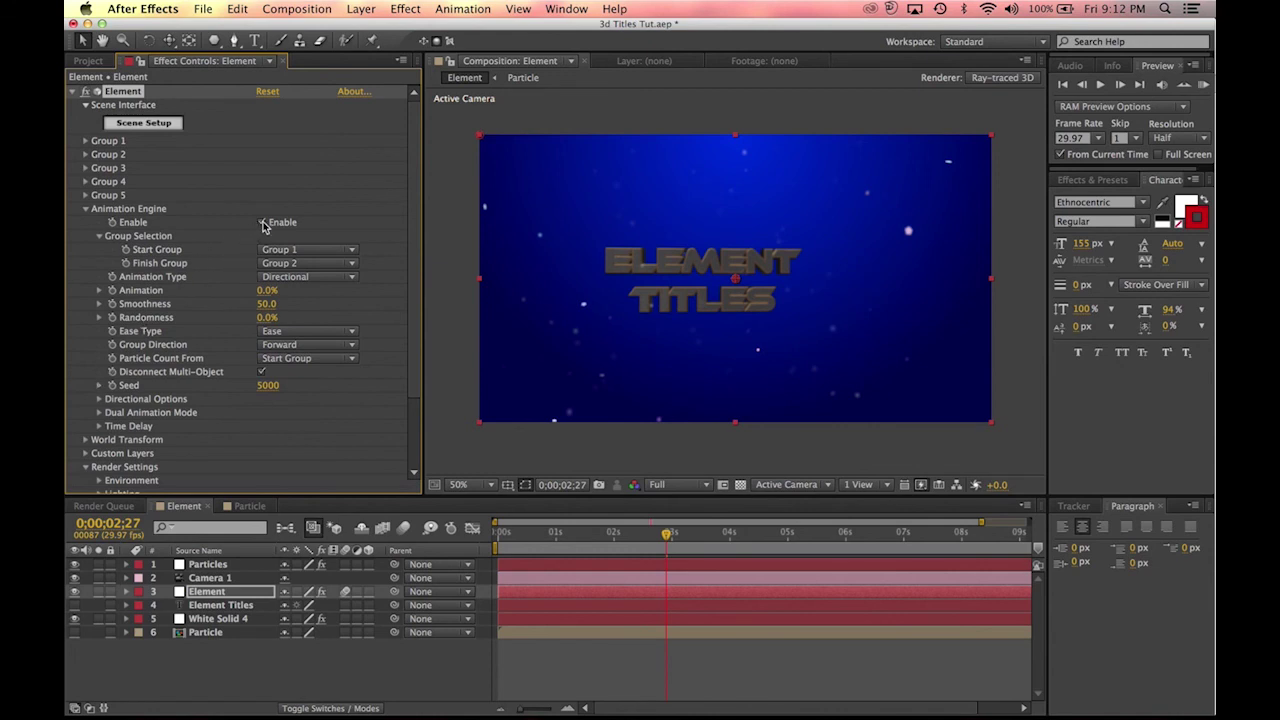
Step: Enable Multi-Object in the Particle Look settings of the Element effect's Group 1
left_click(86, 141)
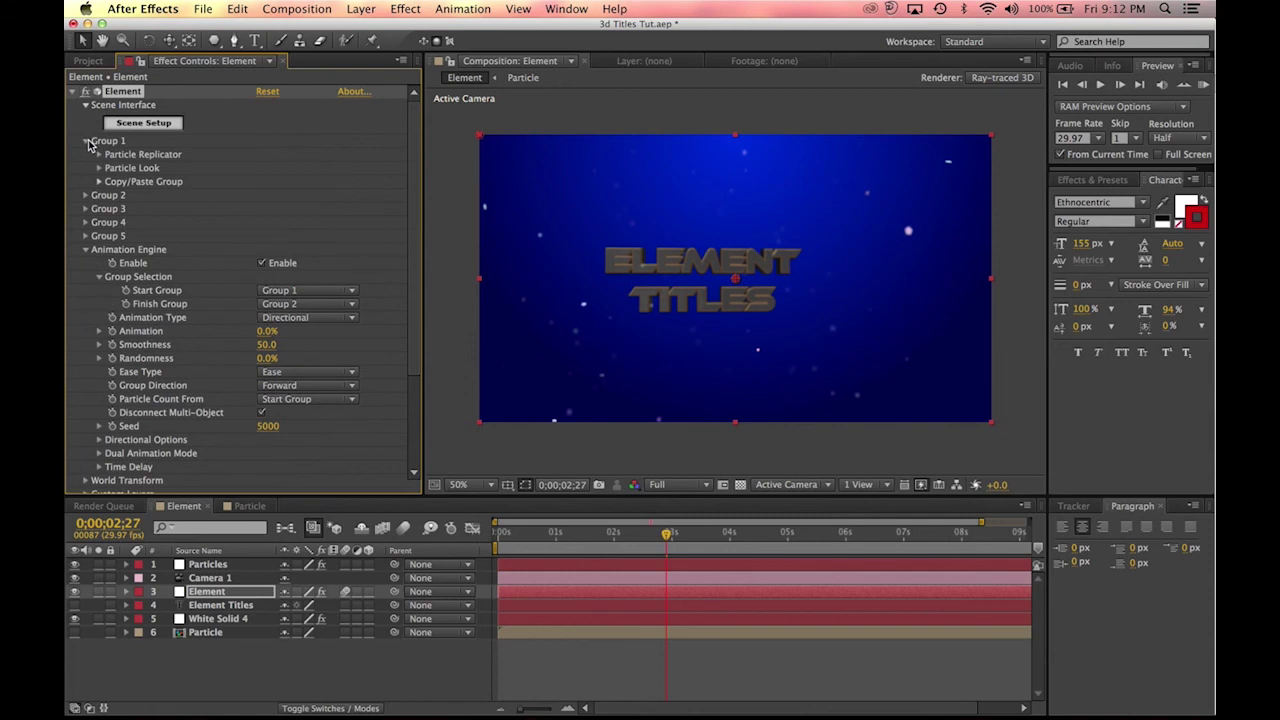
left_click(86, 141)
left_click(86, 141)
left_click(99, 155)
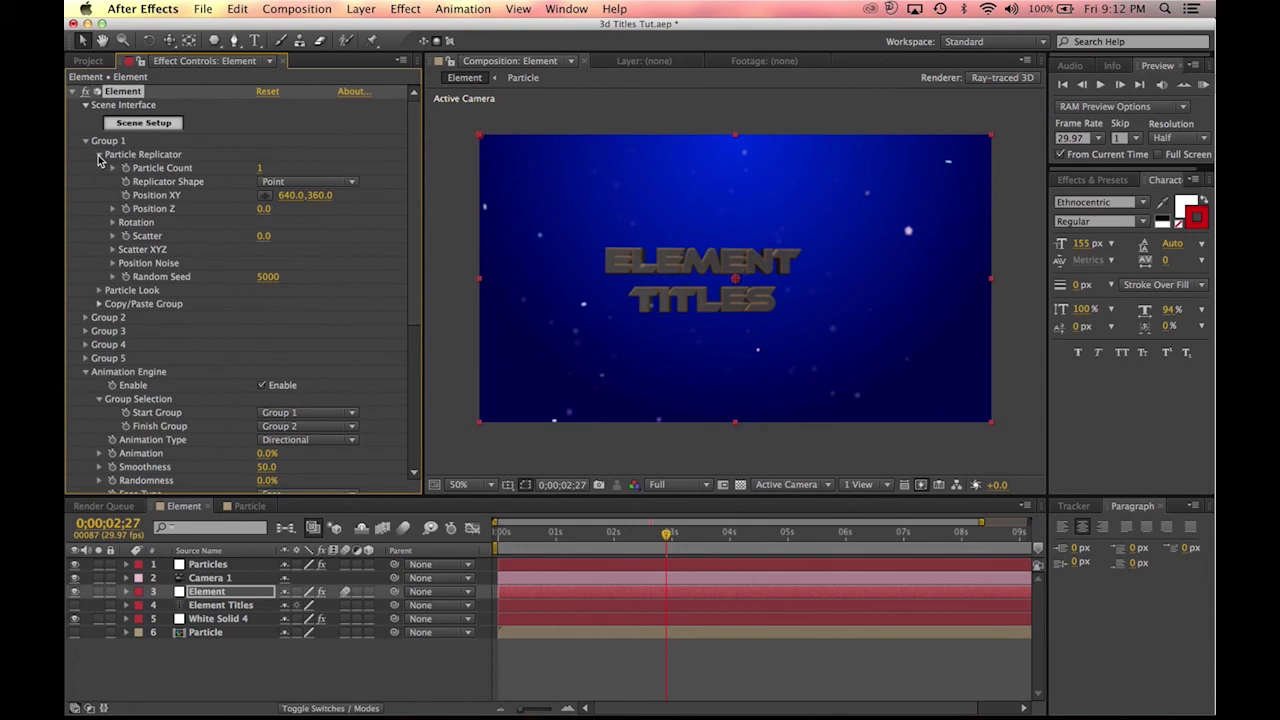
left_click(99, 290)
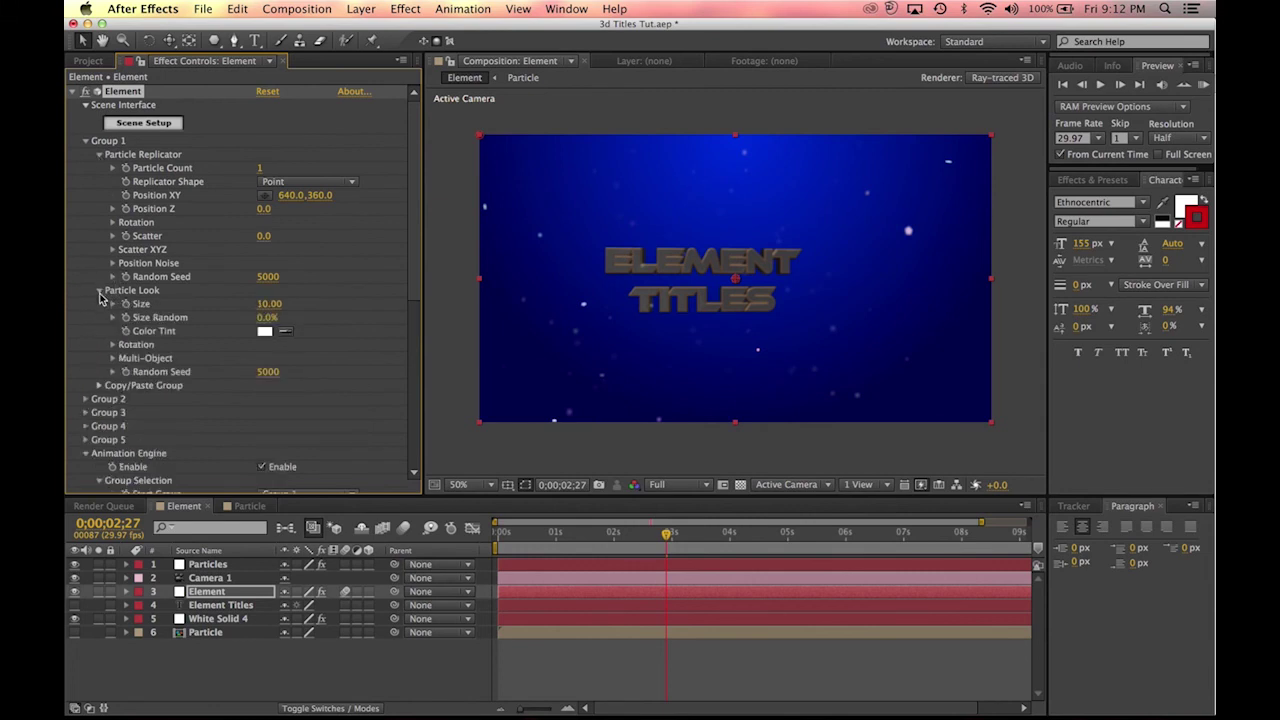
left_click(113, 357)
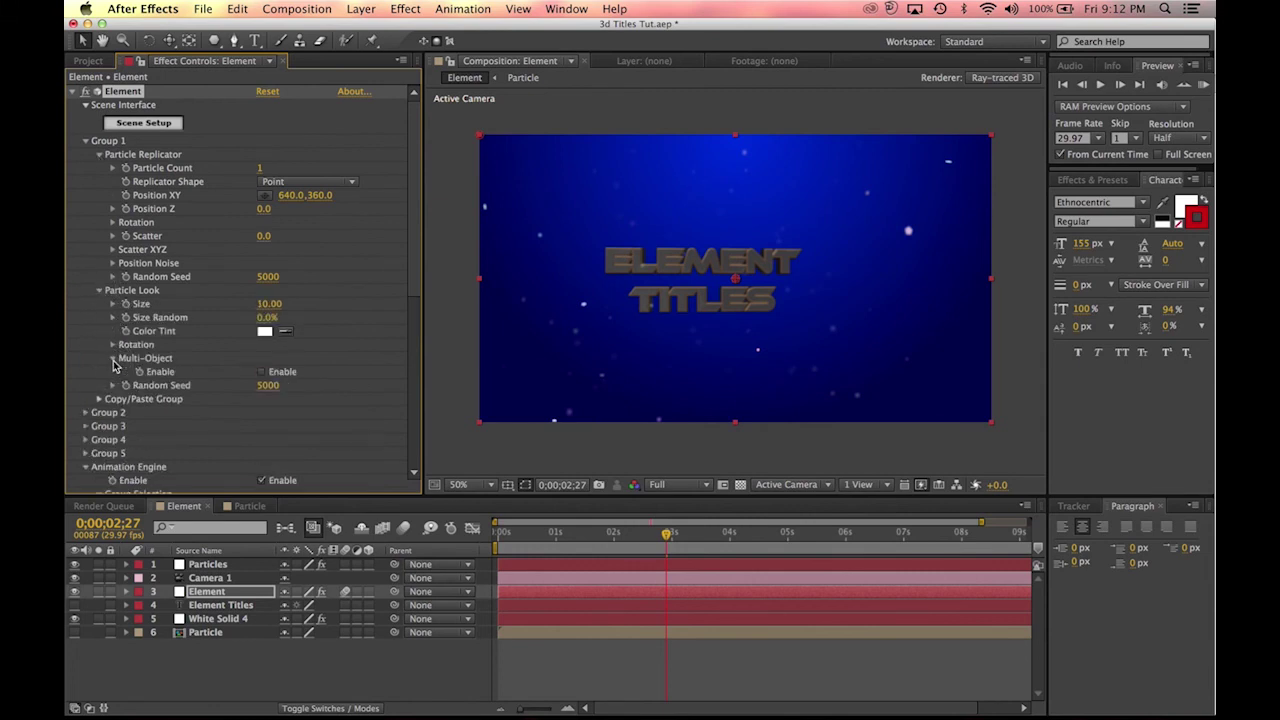
left_click(263, 372)
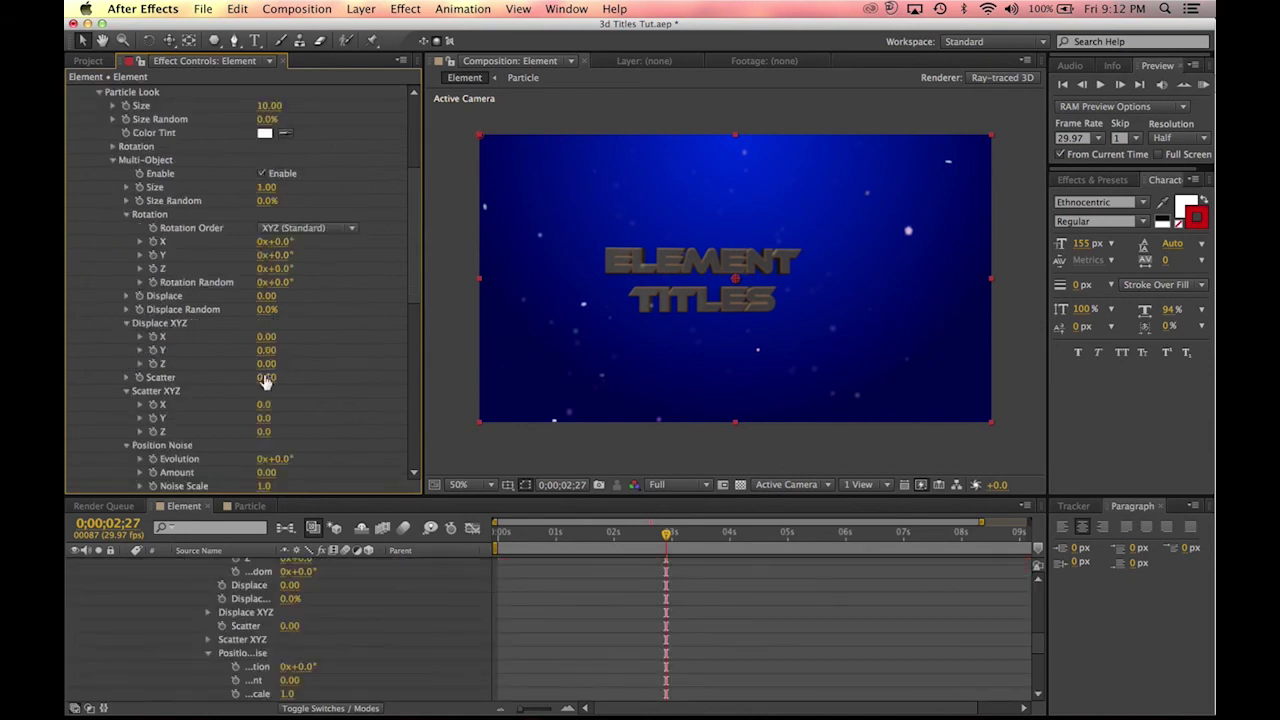
scroll(408, 177, "up", 5)
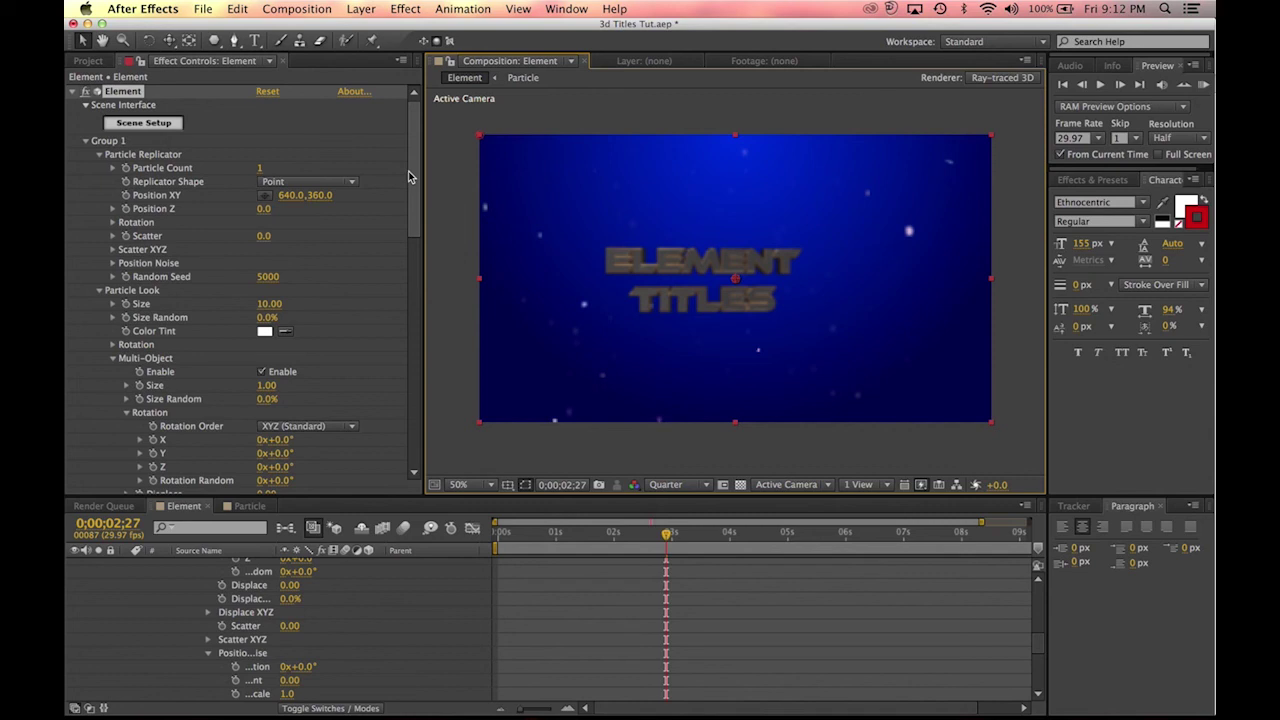
Step: Set the Multi-Object Rotation Random to 65° and turn on keyframing for it at 0;00;02;27
left_click_drag(410, 157, 398, 248)
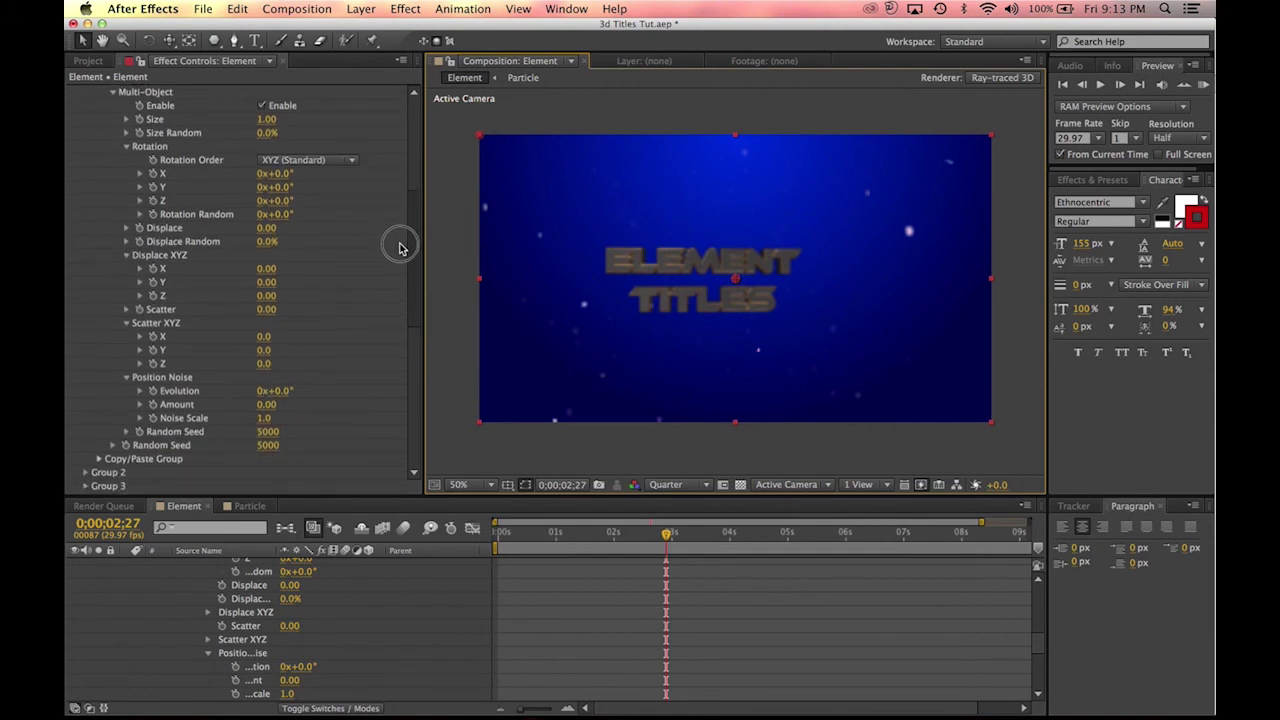
left_click(300, 213)
left_click_drag(300, 213, 345, 213)
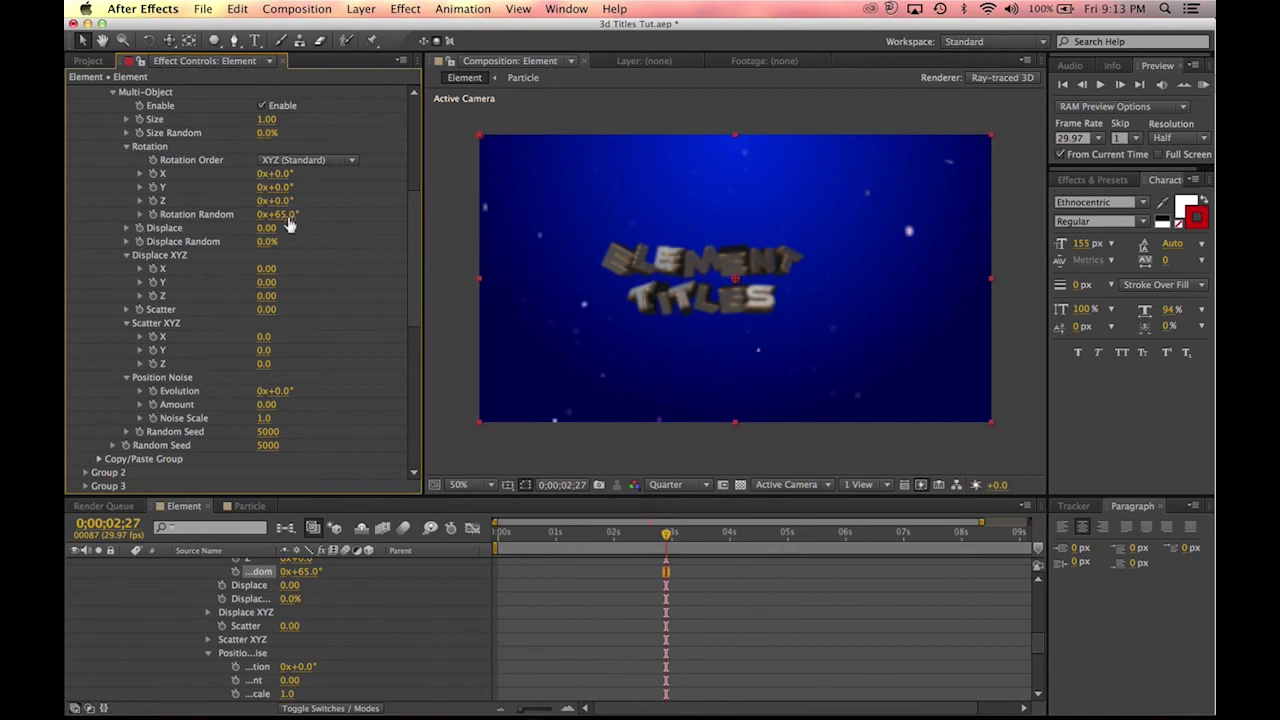
left_click(153, 215)
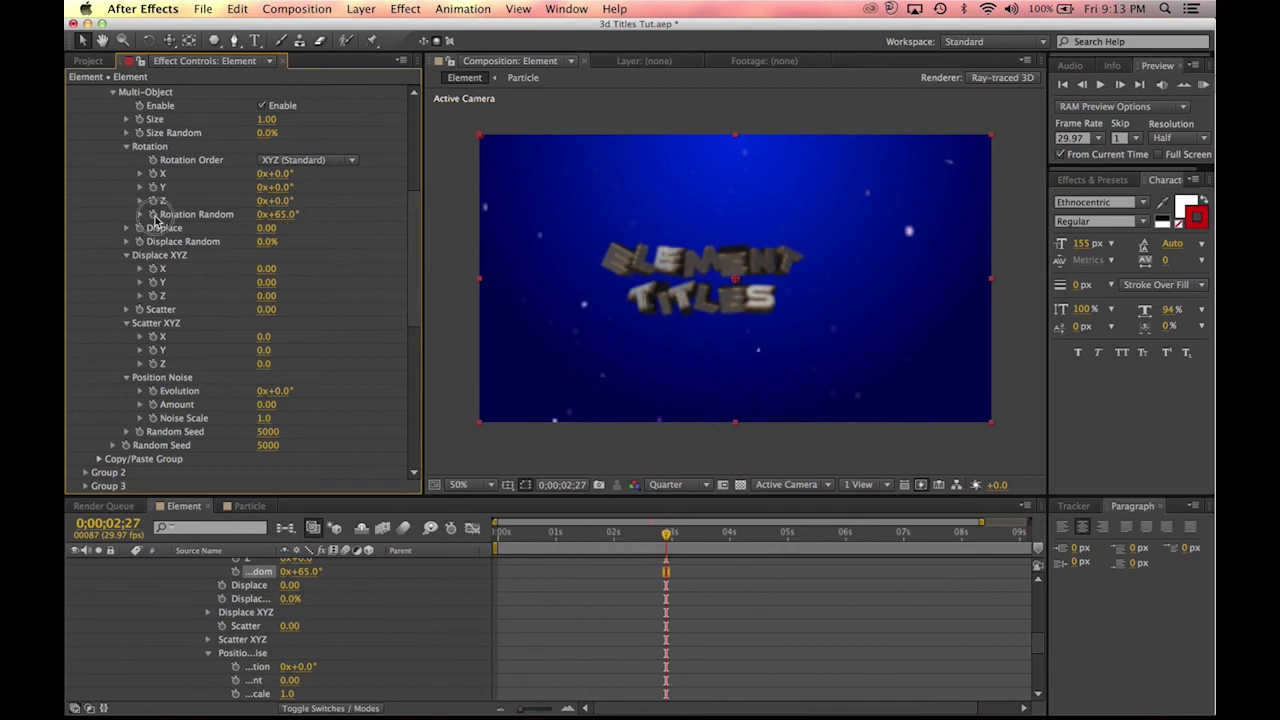
Step: Compare the Element layer's keyframes with Camera 1's and move the Rotation Random keyframe back to 0;00;02;01
scroll(287, 590, "up", 10)
left_click(245, 592)
key("u")
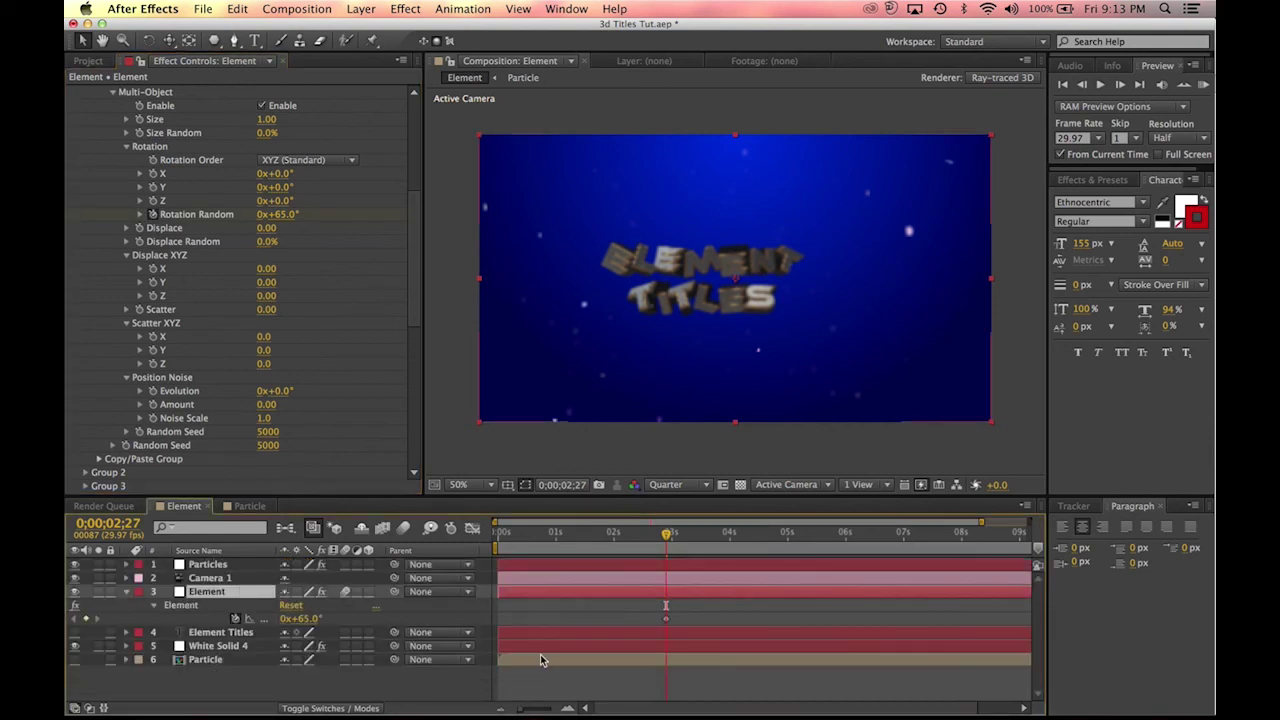
left_click(209, 578)
key("u")
scroll(593, 618, "down", 3)
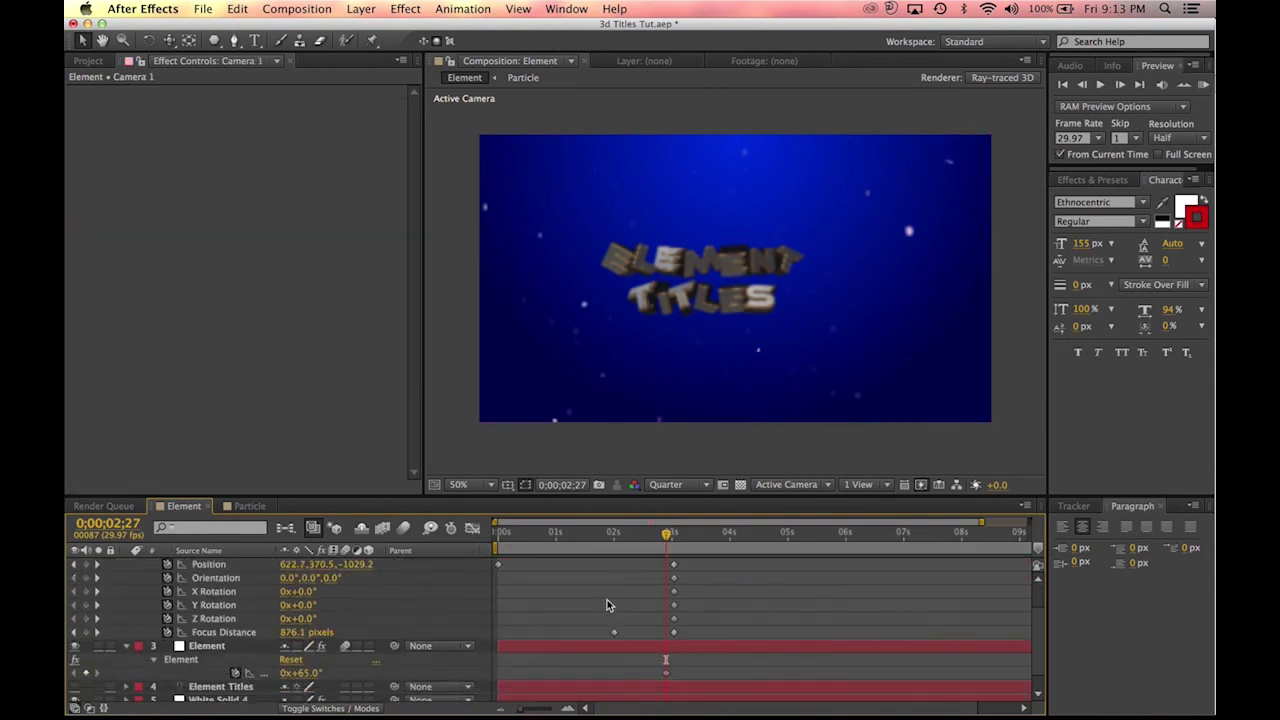
scroll(676, 545, "up", 3)
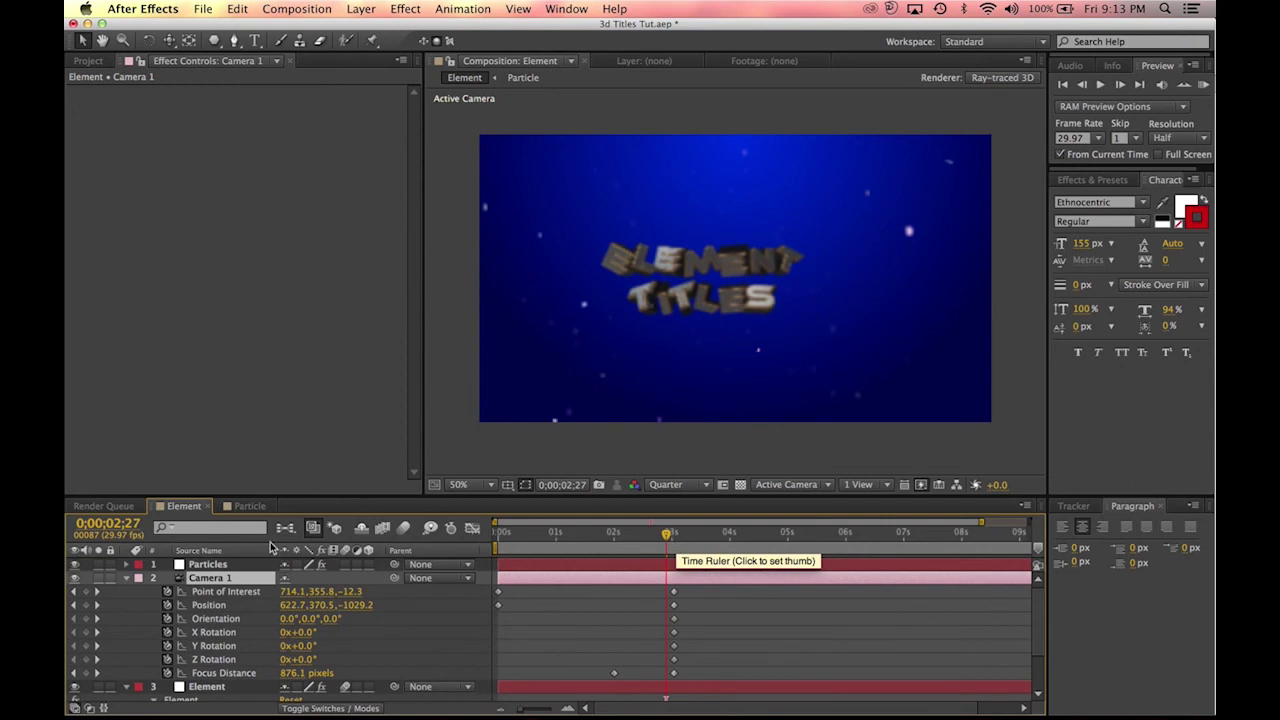
key("u")
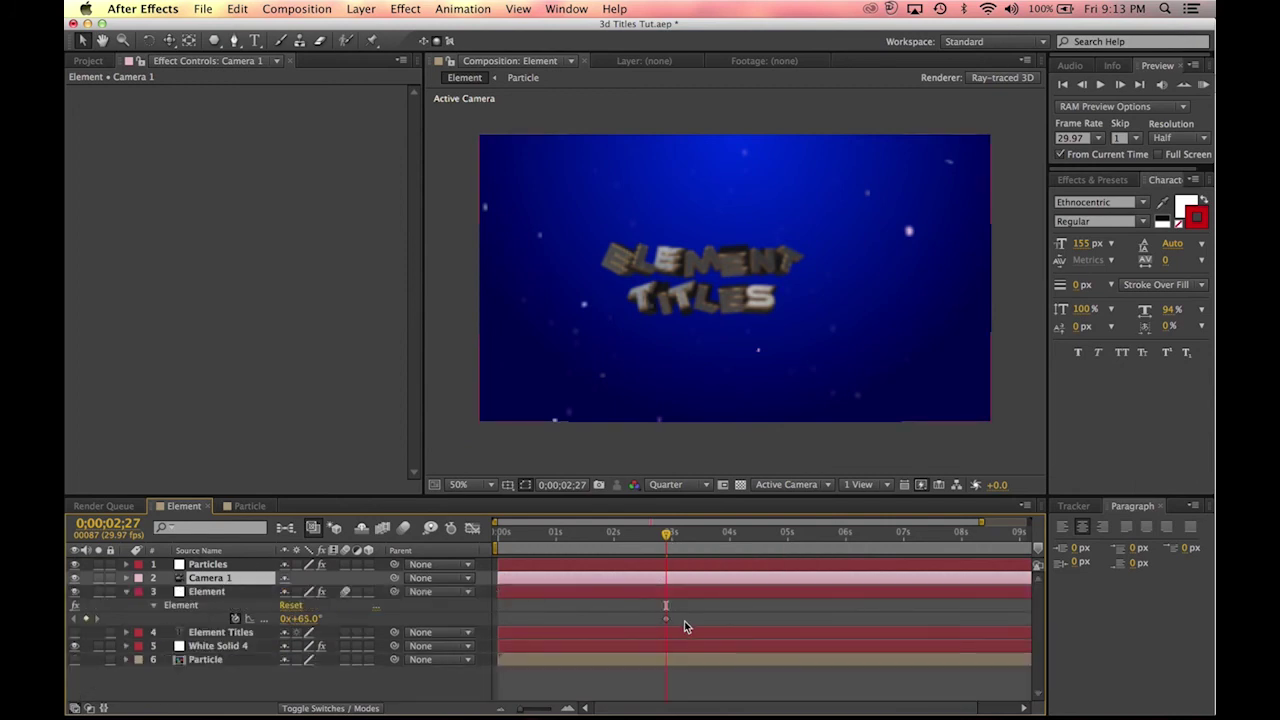
left_click_drag(661, 619, 615, 619)
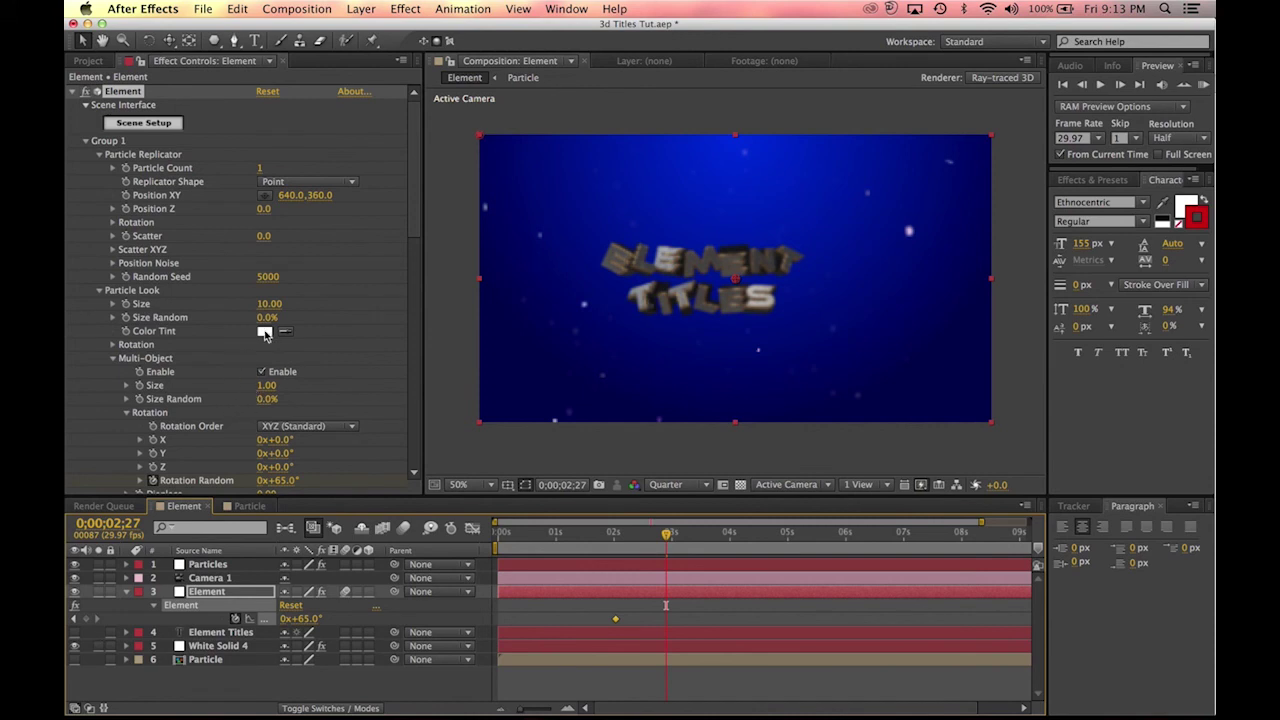
Step: Set Rotation Random to 0° at 0;00;02;27 and apply Easy Ease to both of its keyframes
scroll(280, 440, "down", 2)
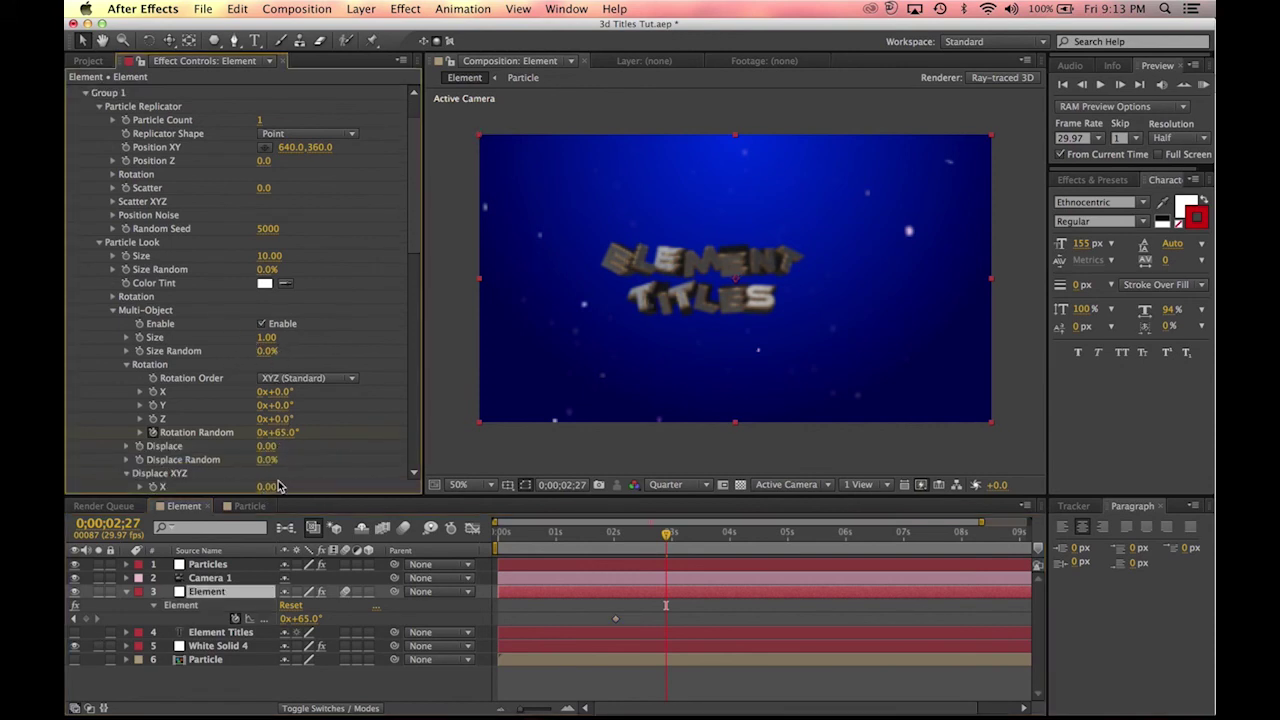
left_click(285, 438)
type("0")
key("Return")
left_click_drag(690, 617, 612, 620)
right_click(615, 622)
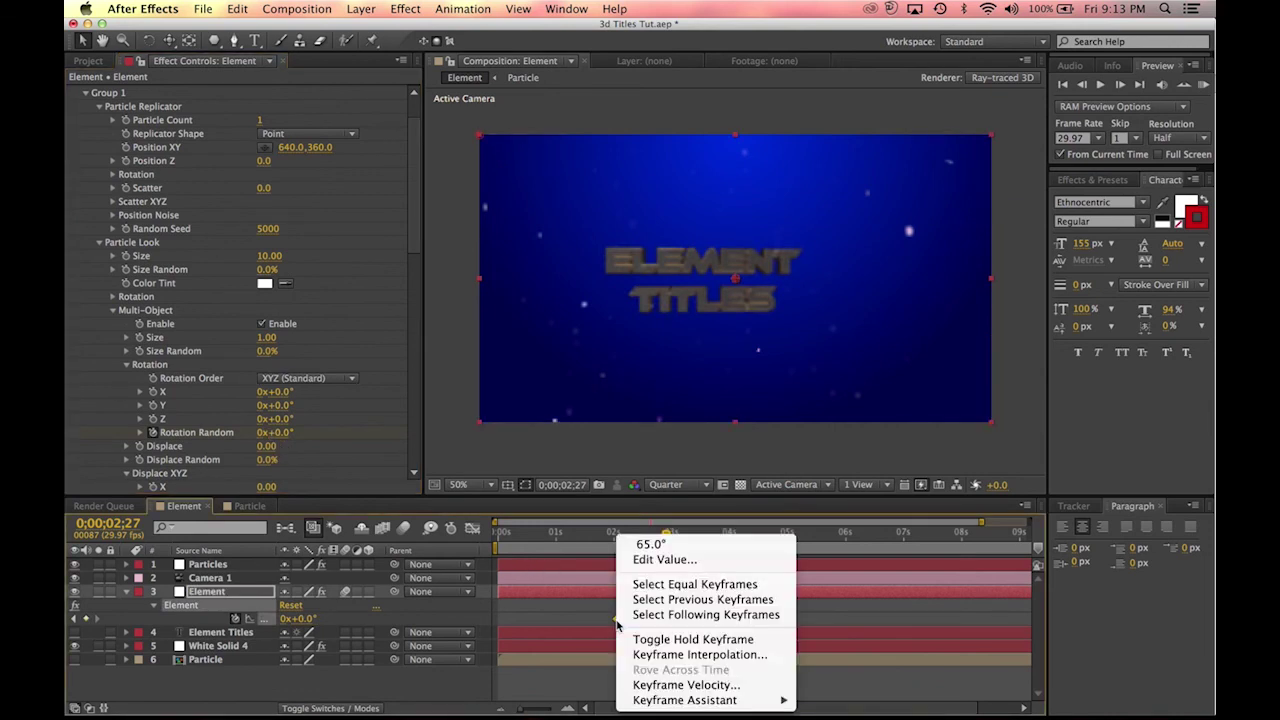
mouse_move(722, 700)
left_click(874, 610)
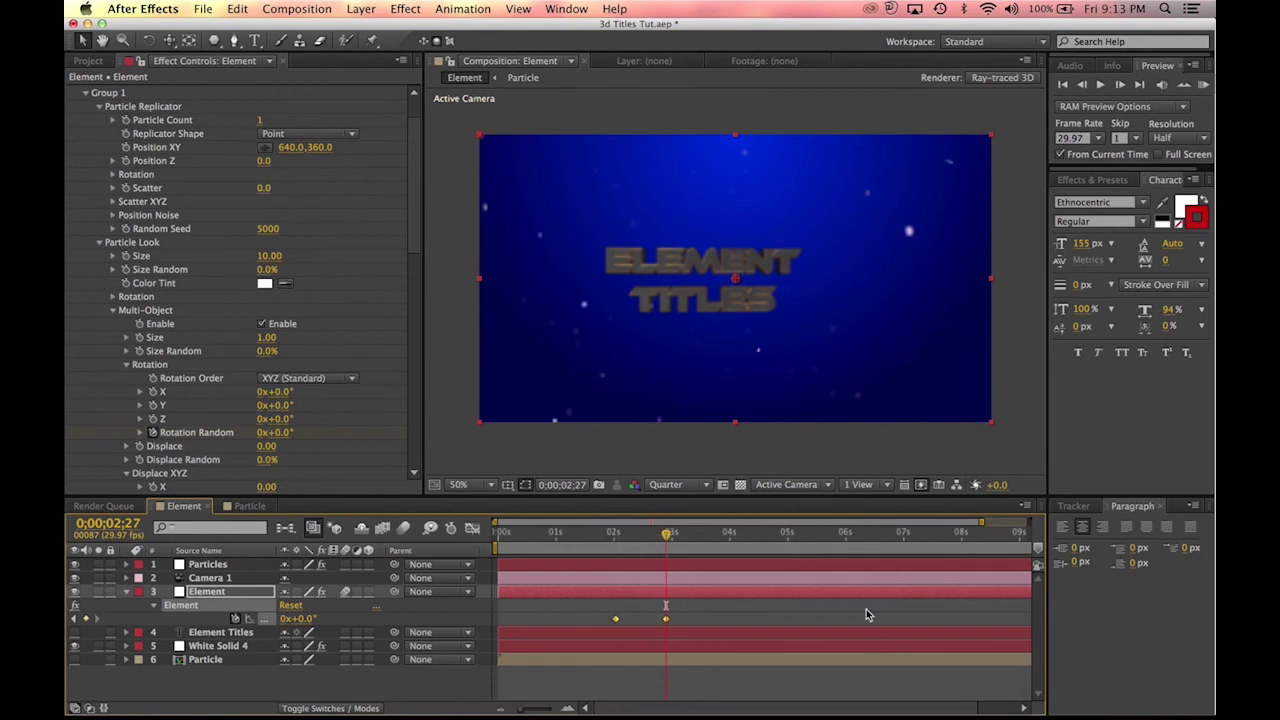
Step: Review the letters' random rotation between the start of the composition and 0;00;02;16
left_click_drag(571, 534, 363, 545)
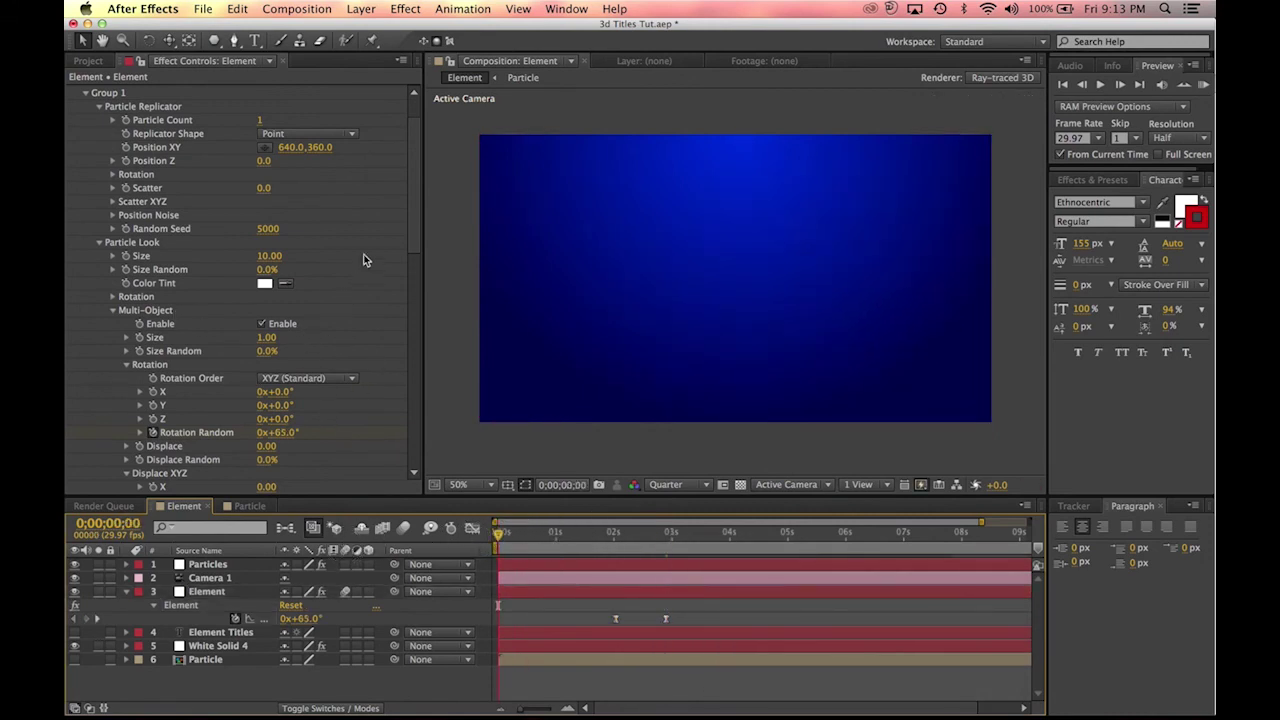
left_click_drag(410, 195, 416, 254)
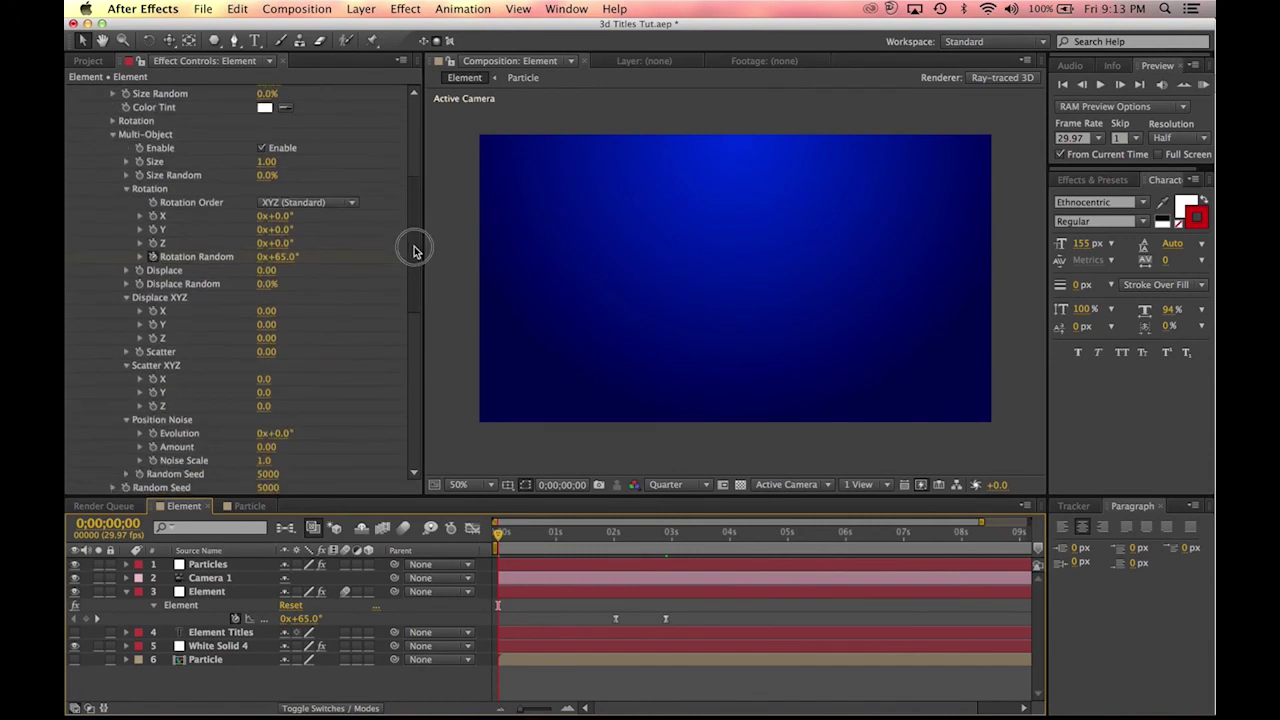
left_click(598, 537)
left_click(645, 545)
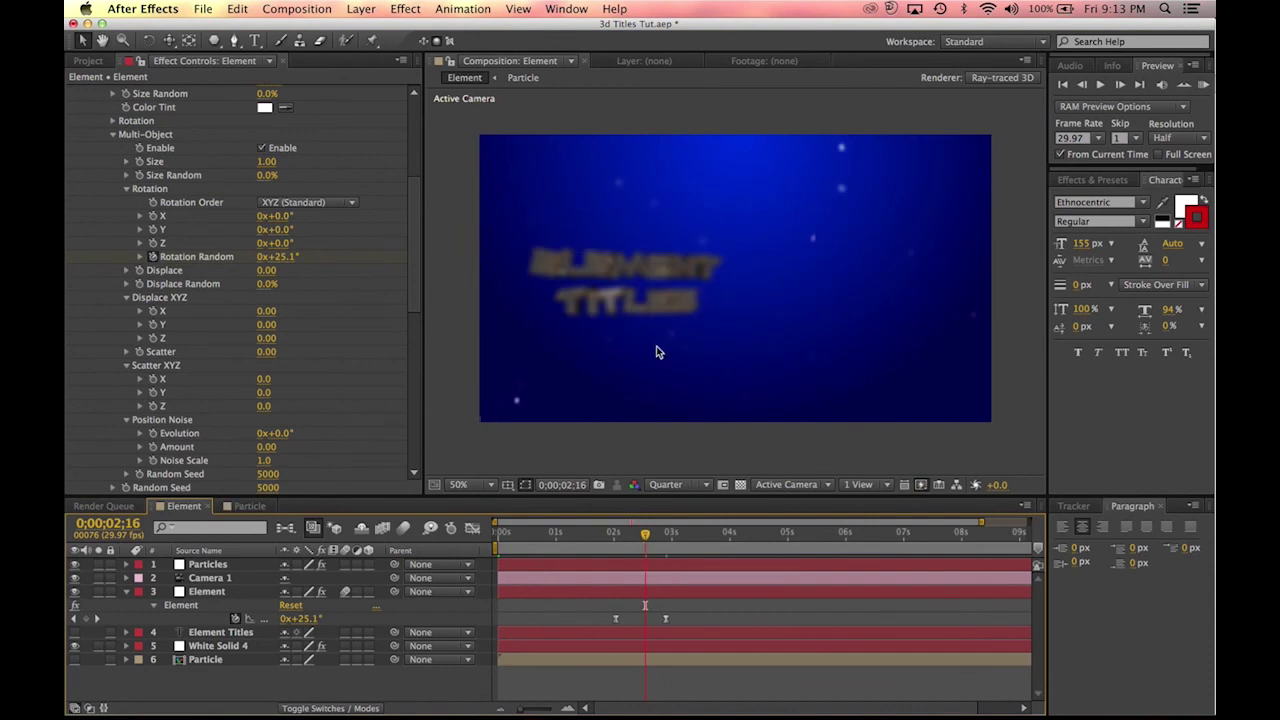
Step: Keyframe the Multi-Object Scatter from 350 at 0;00;02;01 to 0 at 0;00;02;27 and widen the effect settings area
left_click(126, 352)
left_click_drag(226, 372, 520, 388)
key("super+z")
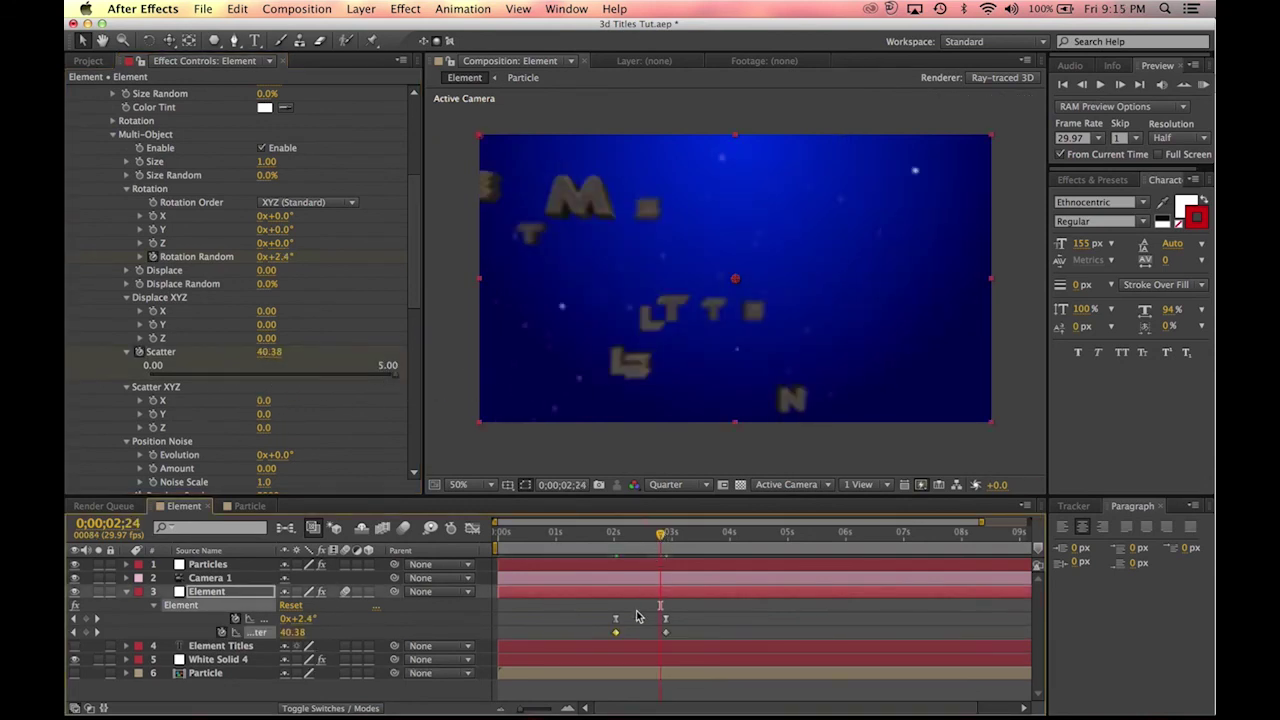
left_click_drag(660, 535, 622, 541)
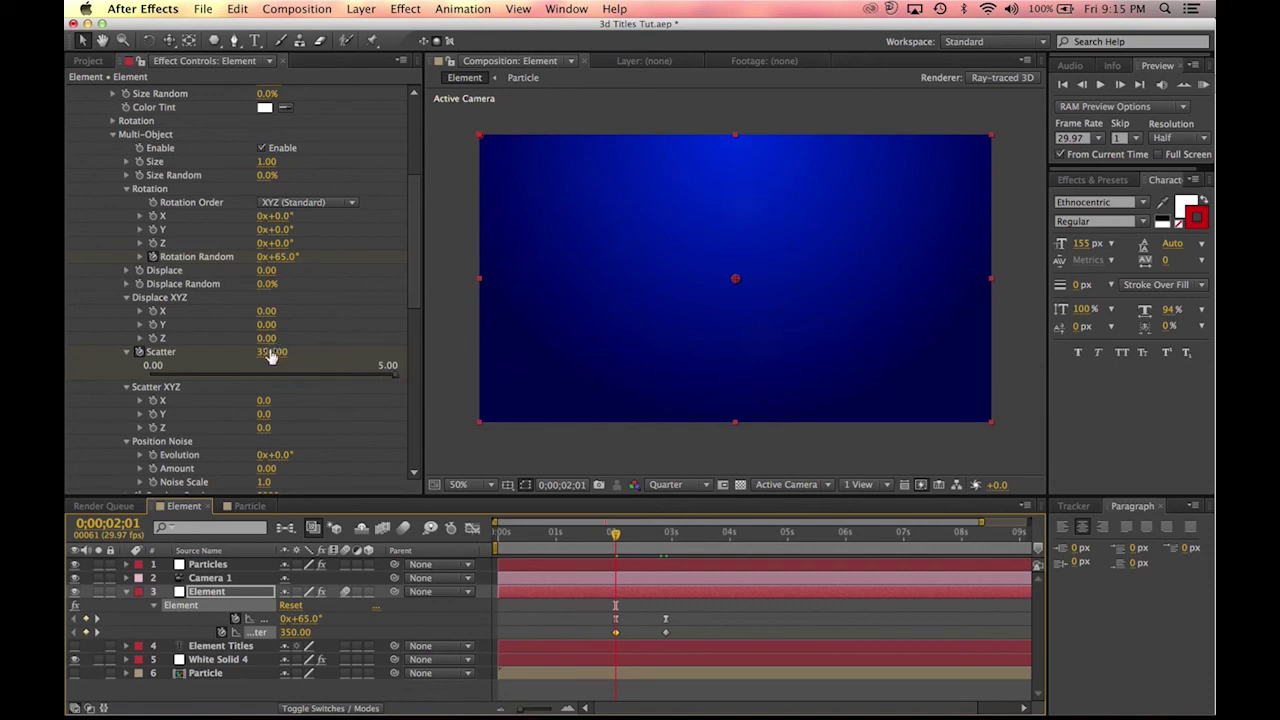
left_click_drag(424, 267, 453, 262)
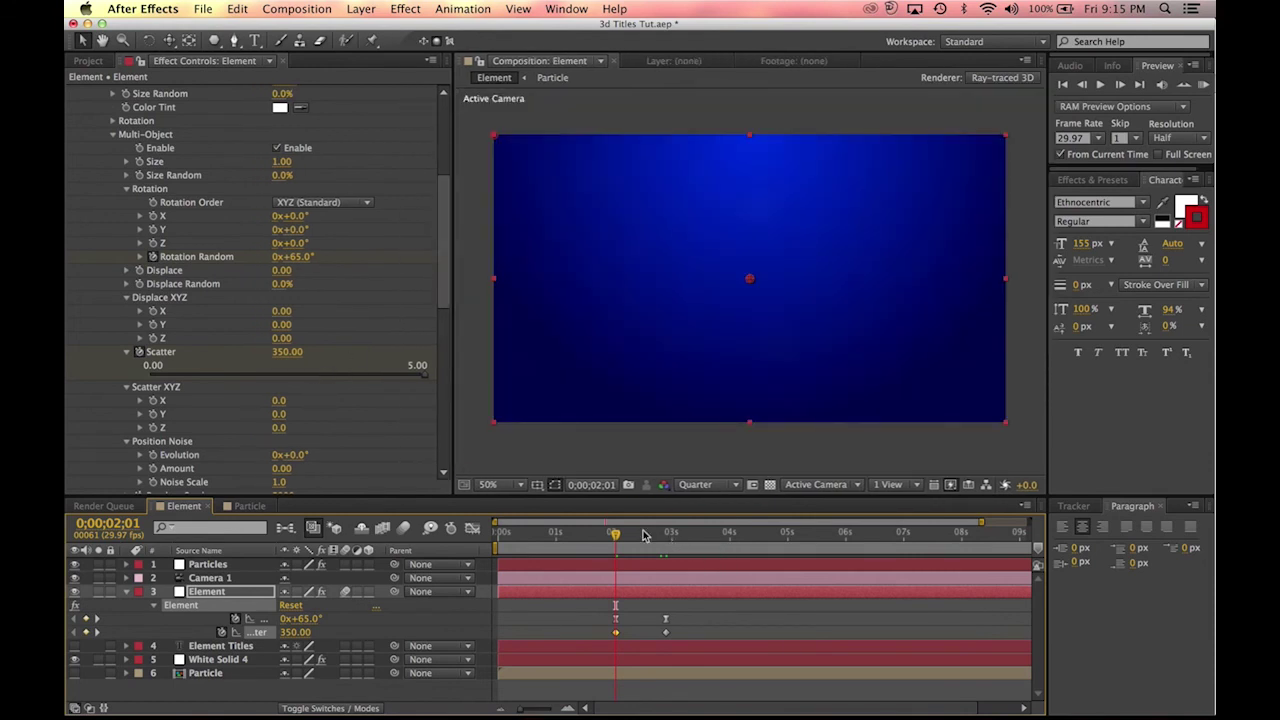
Step: Apply Easy Ease to both Multi-Object Scatter keyframes
left_click(662, 540)
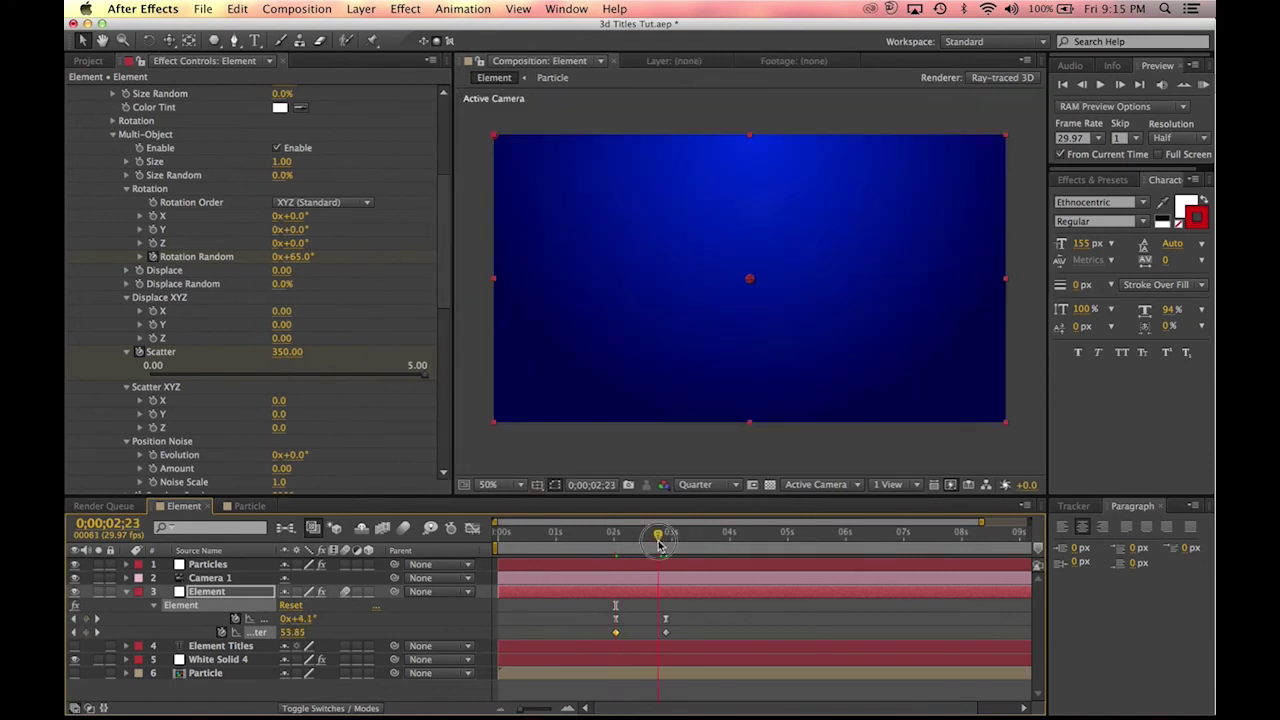
left_click_drag(662, 540, 667, 536)
left_click_drag(690, 612, 612, 634)
right_click(614, 636)
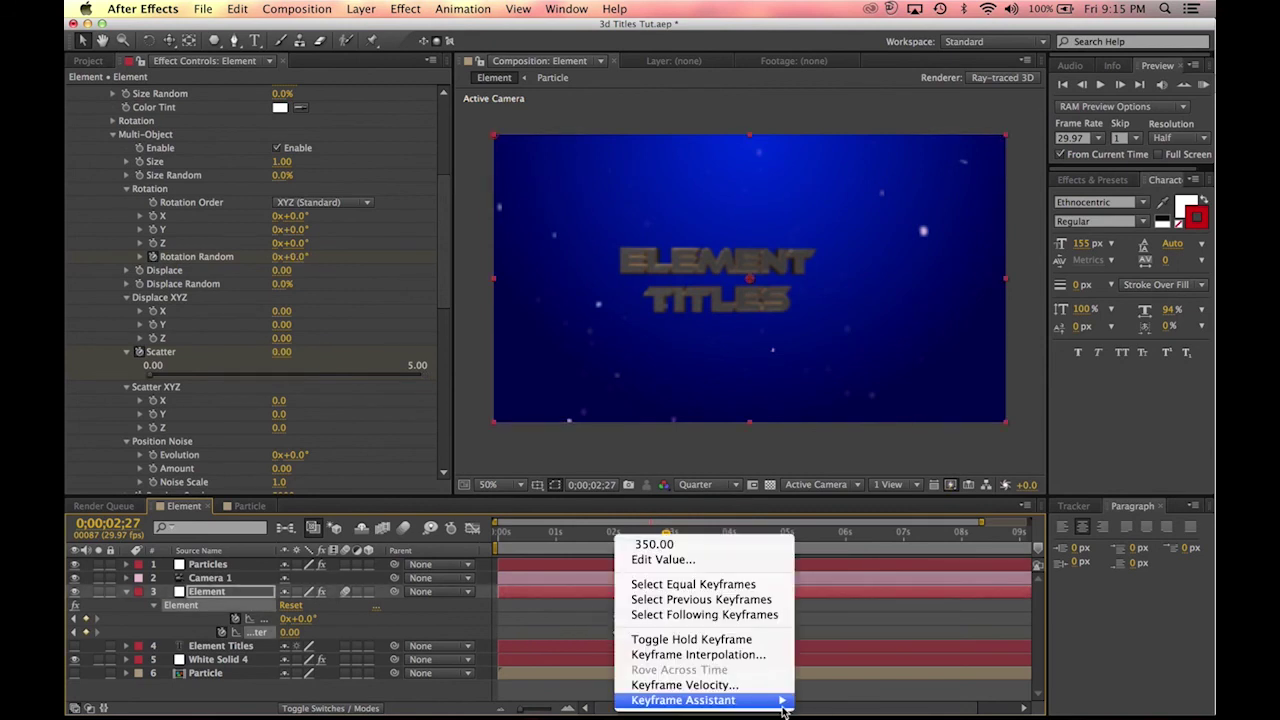
mouse_move(750, 700)
left_click(884, 612)
Step: Preview the scattered letters assembling into the title from 0;00;02;13
left_click_drag(614, 540, 640, 538)
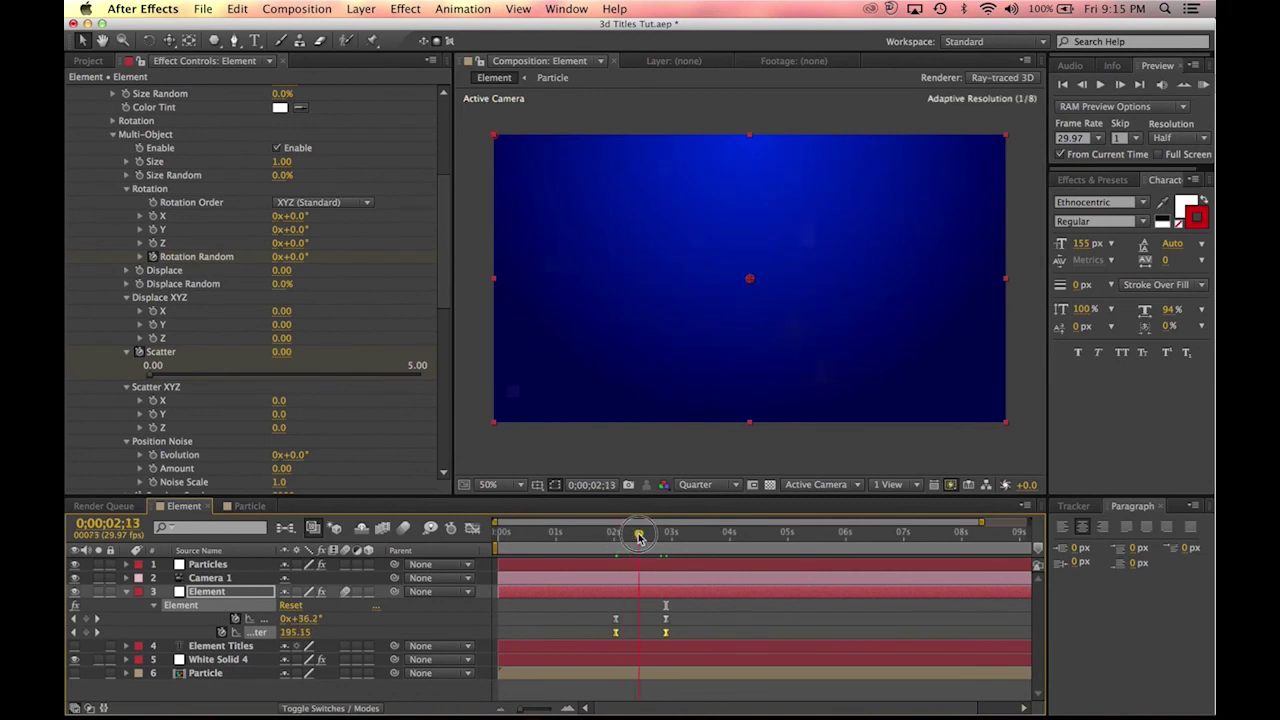
key("space")
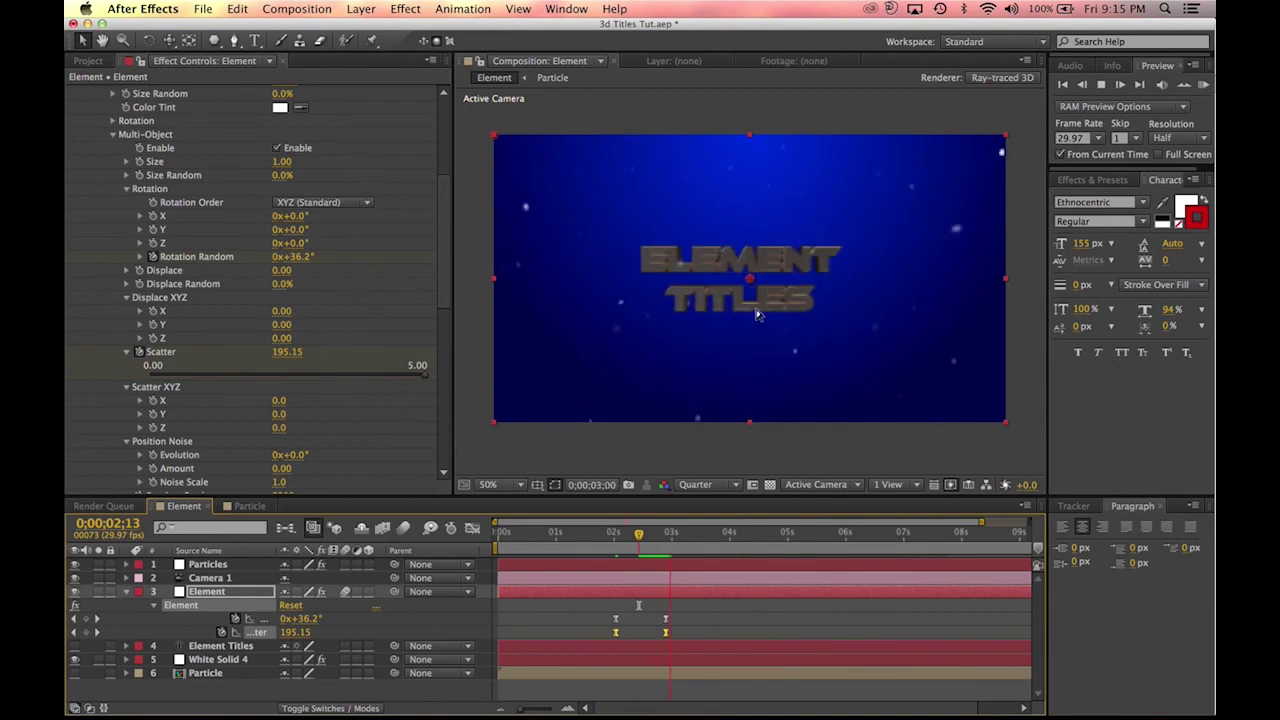
left_click(689, 623)
Step: Stretch the Rotation Random and Scatter animation so its keyframes run from the composition start to about 4.6 seconds
left_click_drag(674, 606, 497, 620)
key("super+z")
left_click_drag(662, 626, 767, 624)
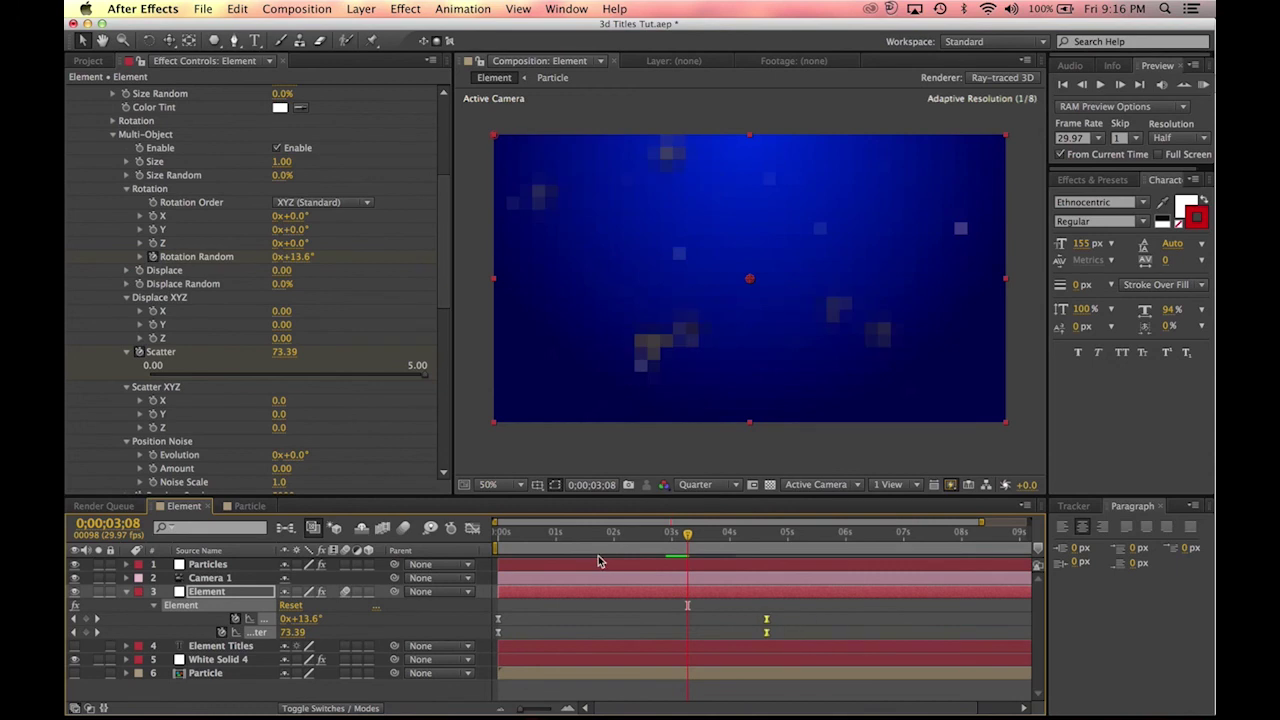
Step: Check the slowed letter animation at several times up to 0;00;02;18
left_click(508, 533)
left_click_drag(508, 540, 581, 536)
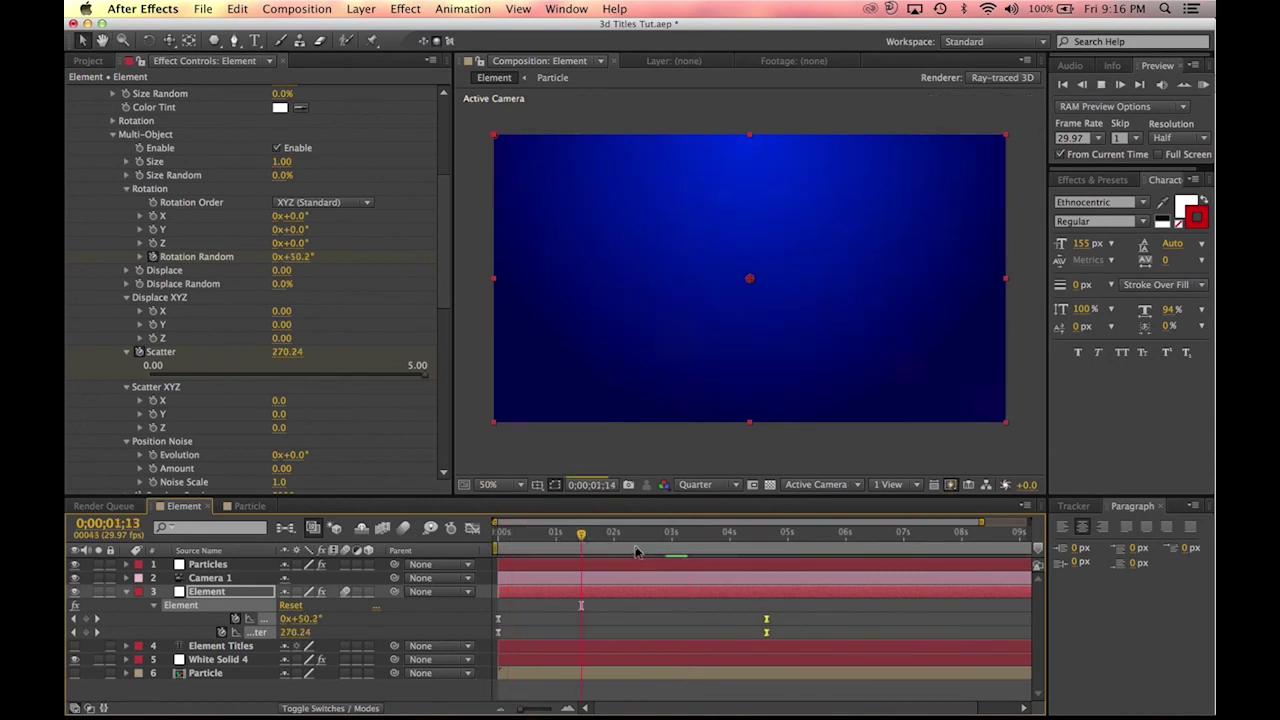
left_click_drag(616, 541, 649, 537)
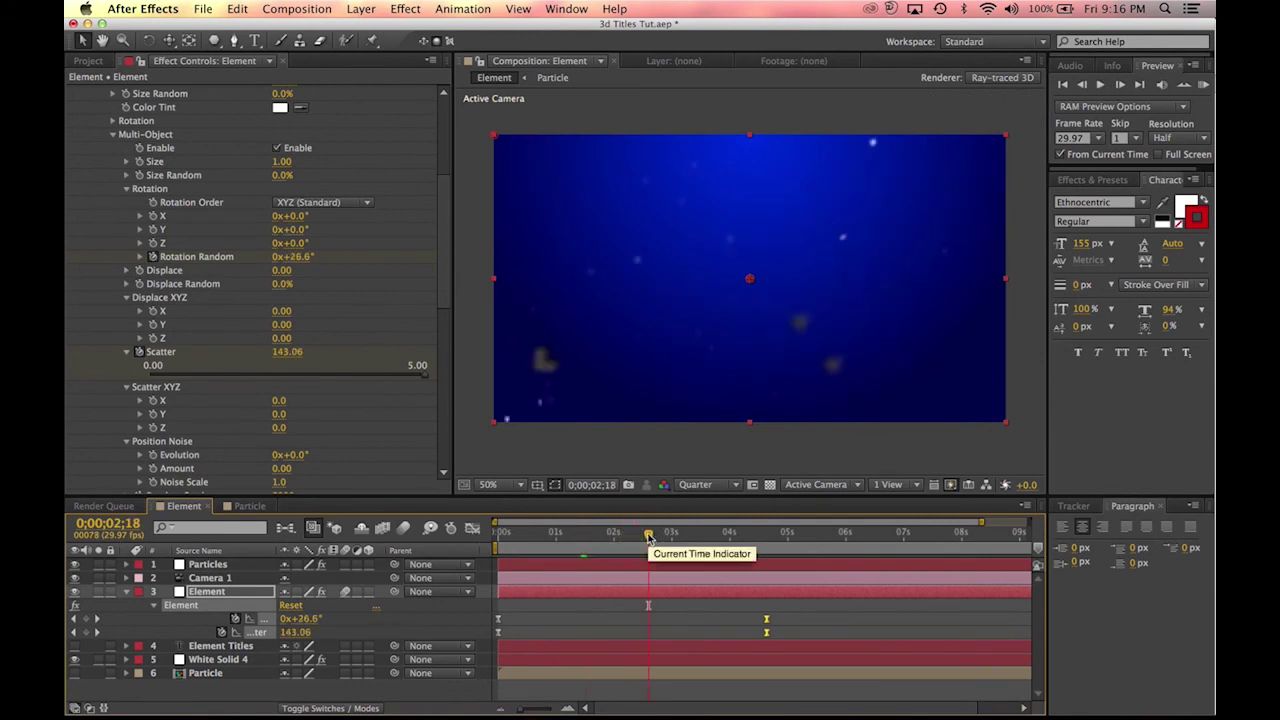
left_click(586, 600)
Step: Set the Scatter value at 0;00;00;00 to 150 and preview the letter animation
left_click_drag(545, 537, 497, 537)
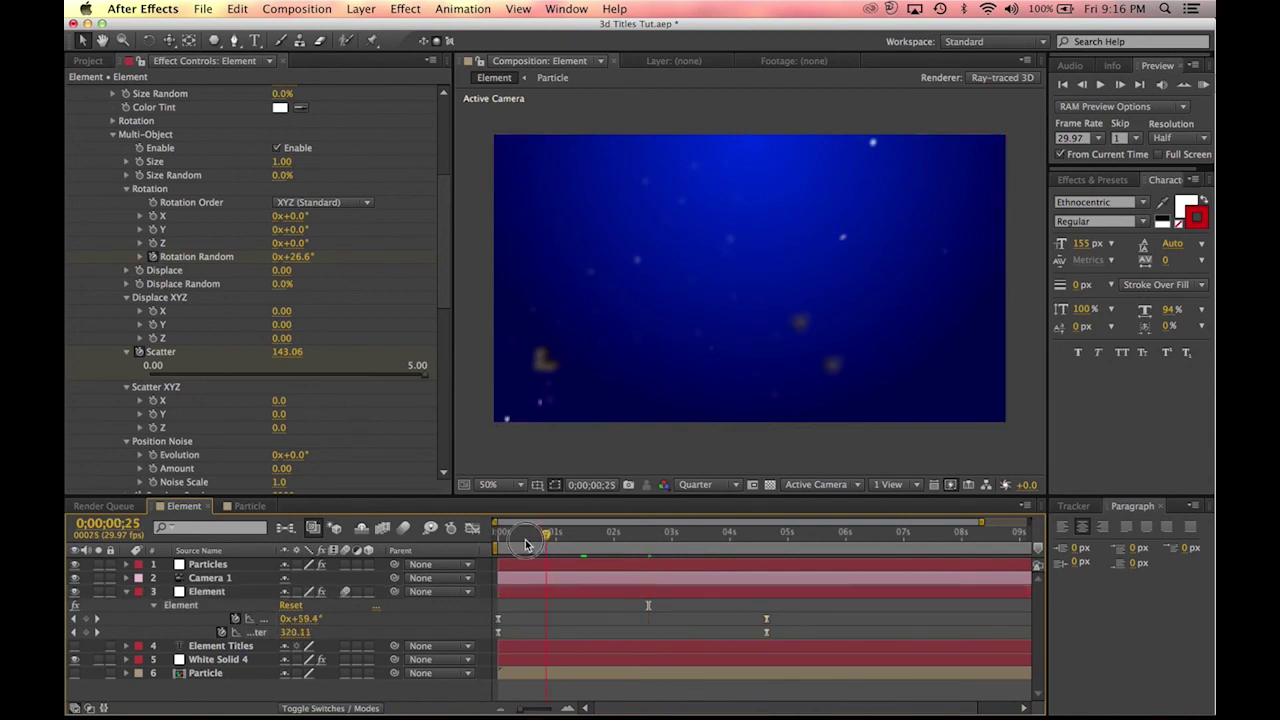
left_click(300, 631)
type("150")
key("Return")
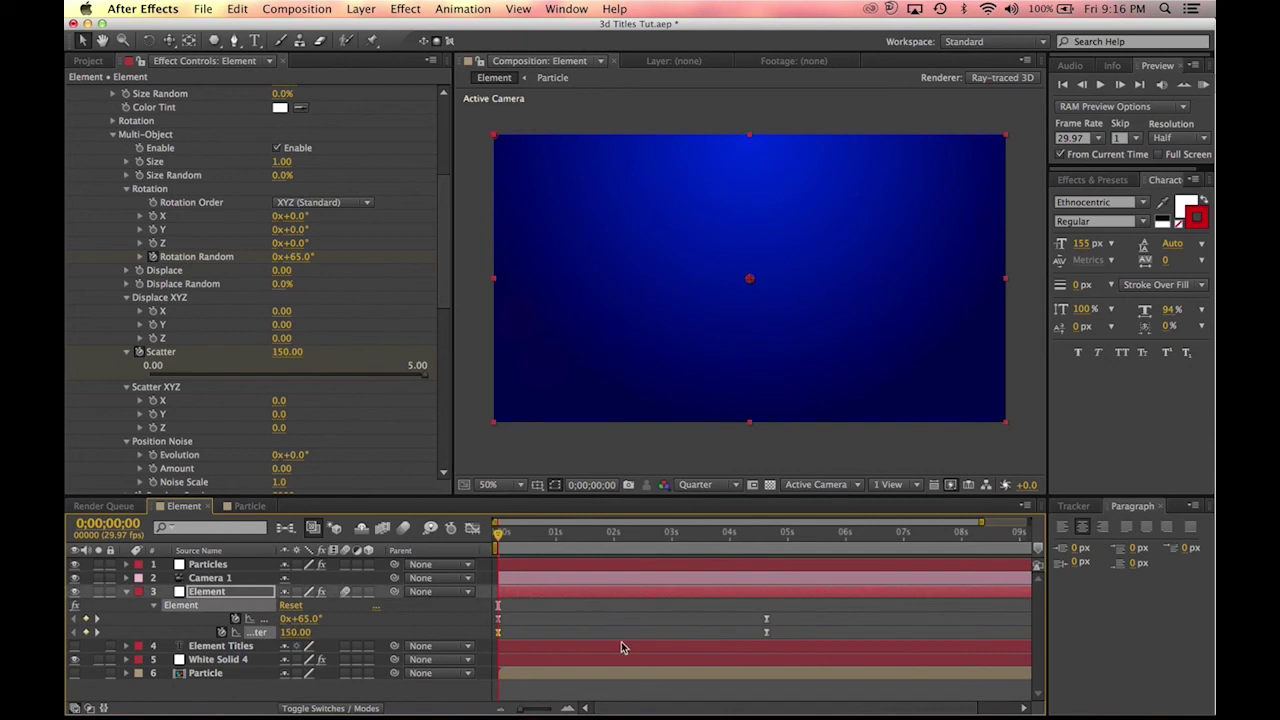
left_click(592, 634)
key("space")
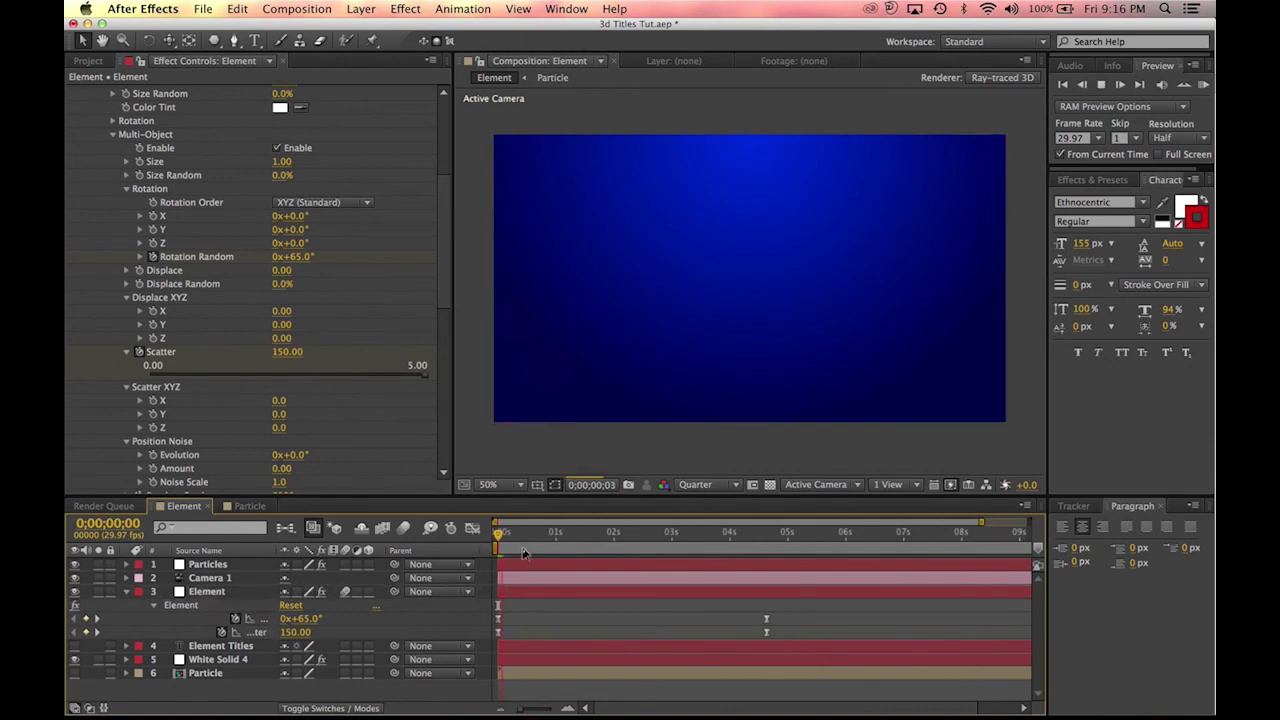
left_click_drag(505, 533, 578, 540)
Step: Set the starting Scatter value at 0;00;00;00 to 100 and preview the letters coming together
key("Home")
left_click(293, 634)
type("100")
key("Return")
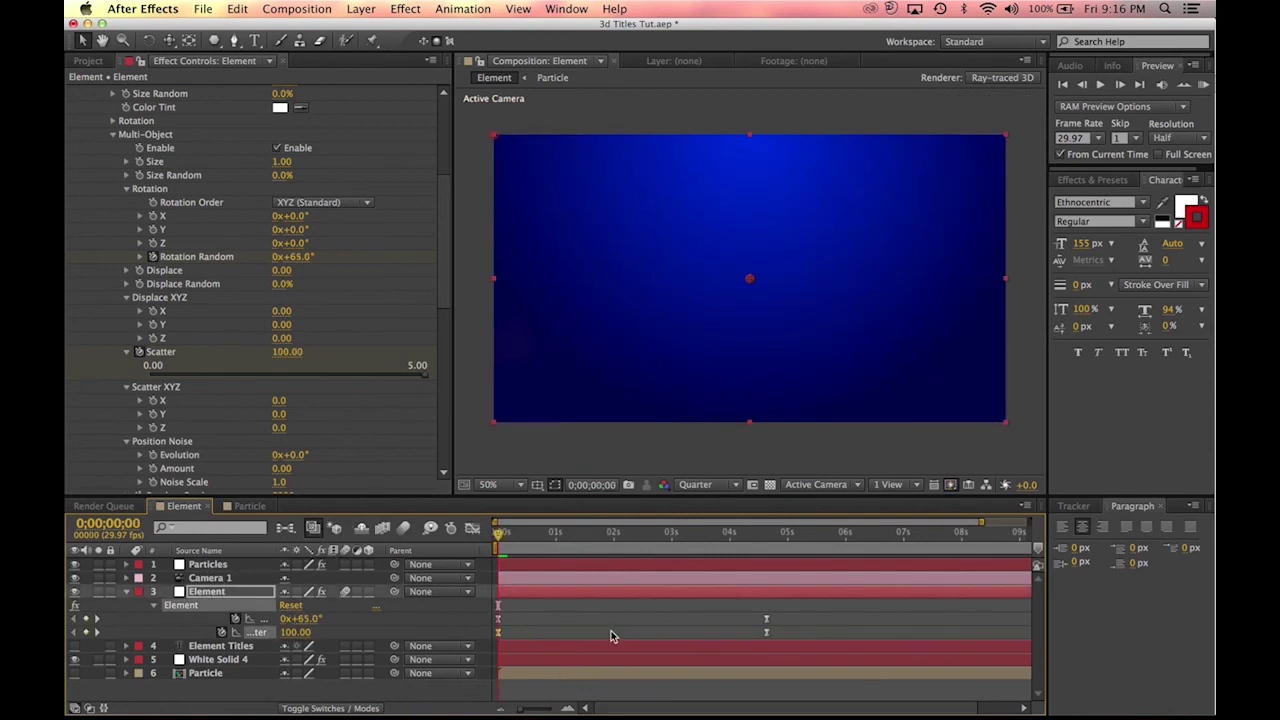
left_click_drag(505, 538, 640, 554)
key("space")
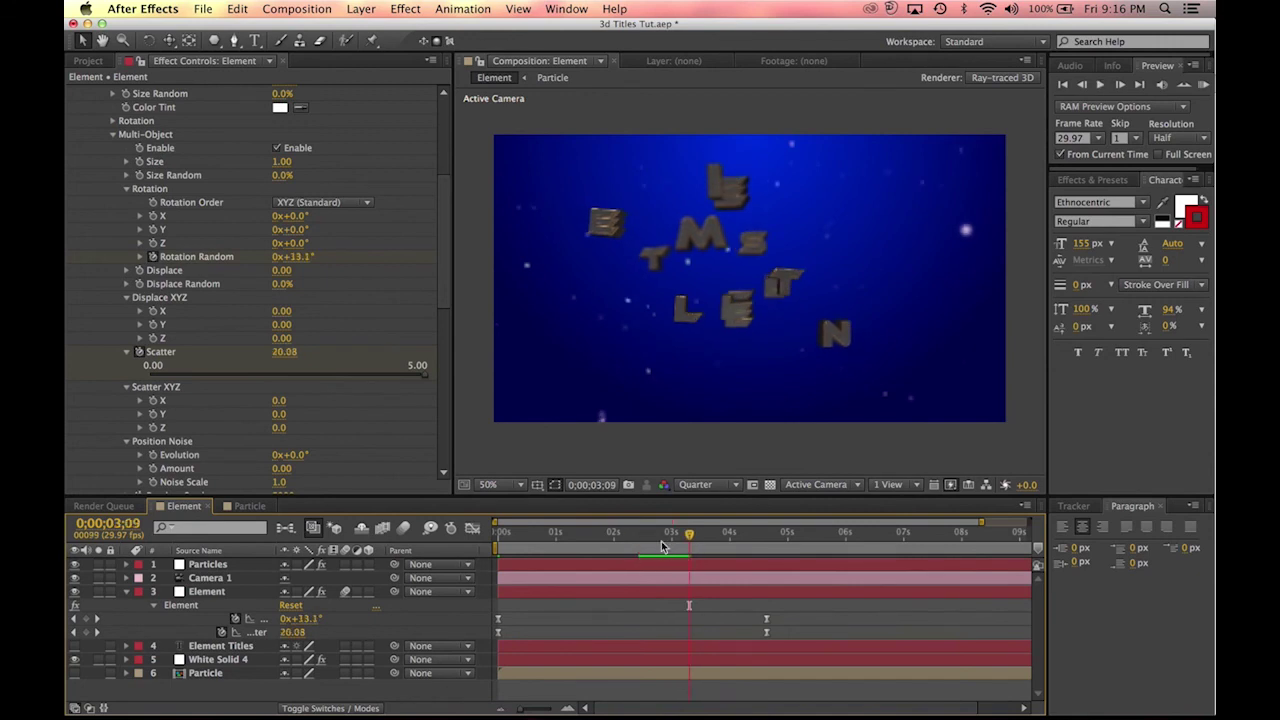
Step: Reveal Camera 1's keyframes and apply Easy Ease to all of its keyframes at about 3 seconds
left_click(203, 579)
key("u")
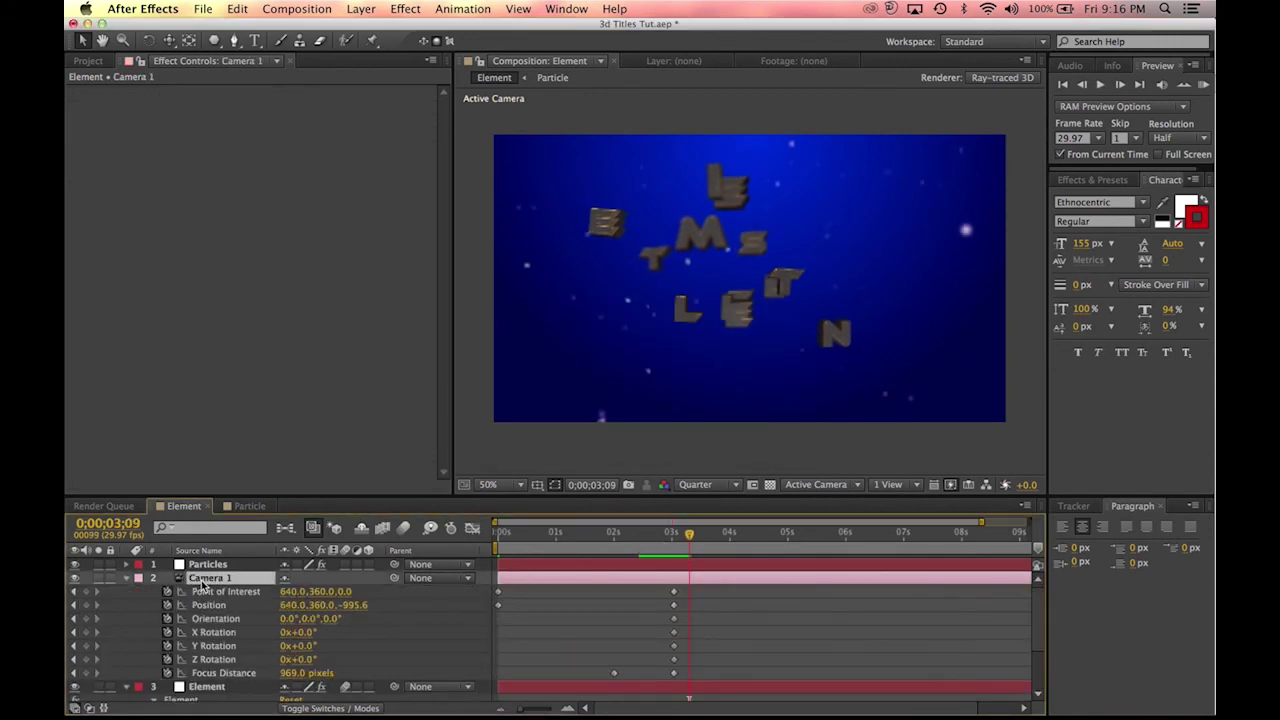
left_click_drag(702, 585, 670, 678)
right_click(672, 677)
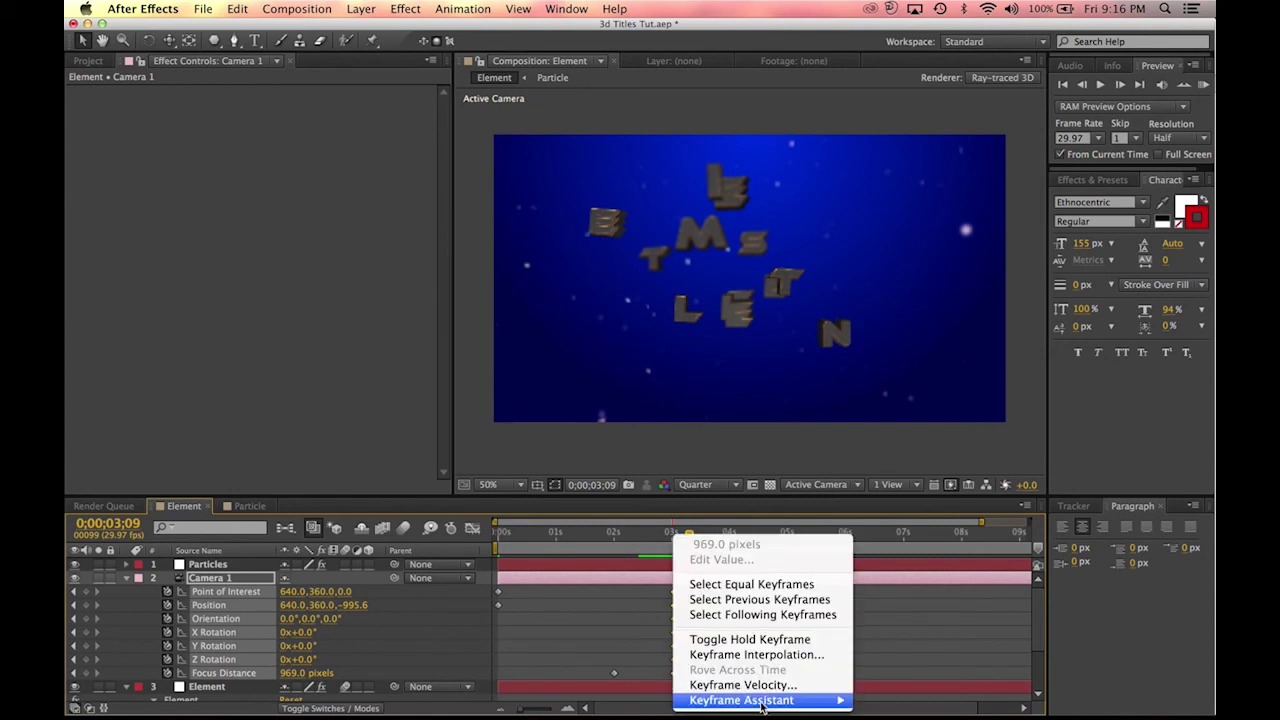
mouse_move(758, 700)
left_click(906, 610)
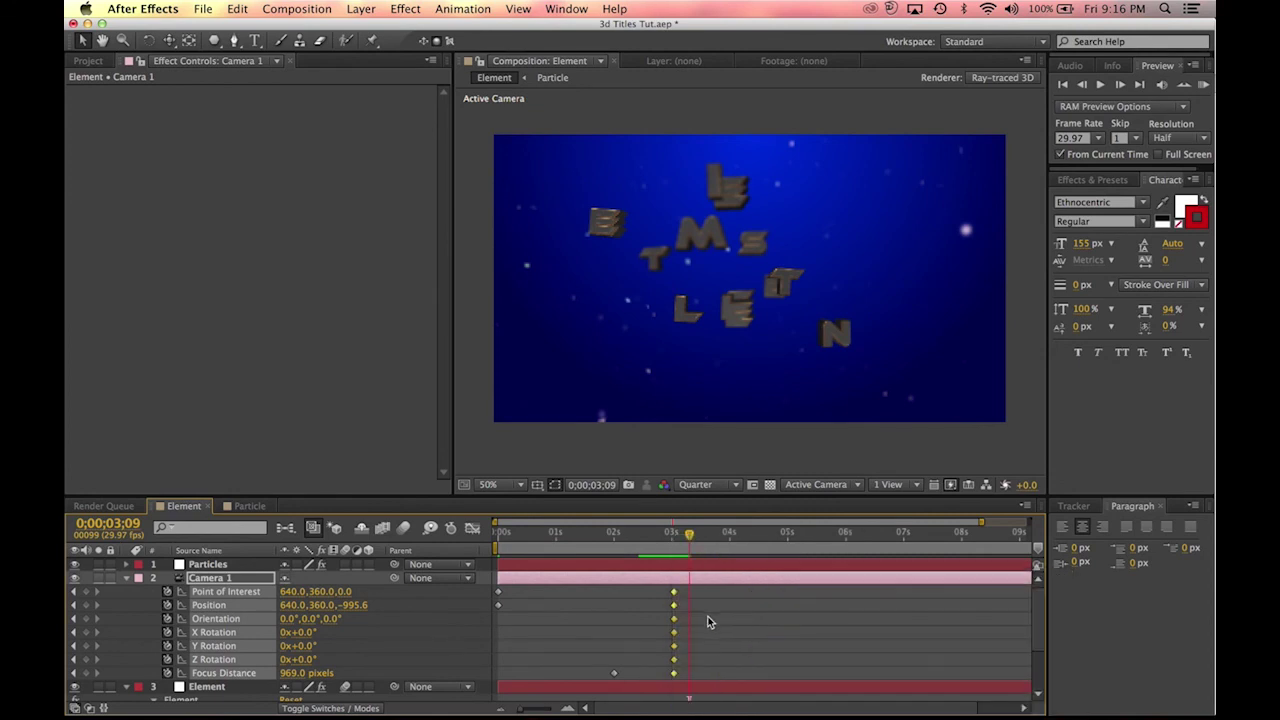
left_click(722, 672)
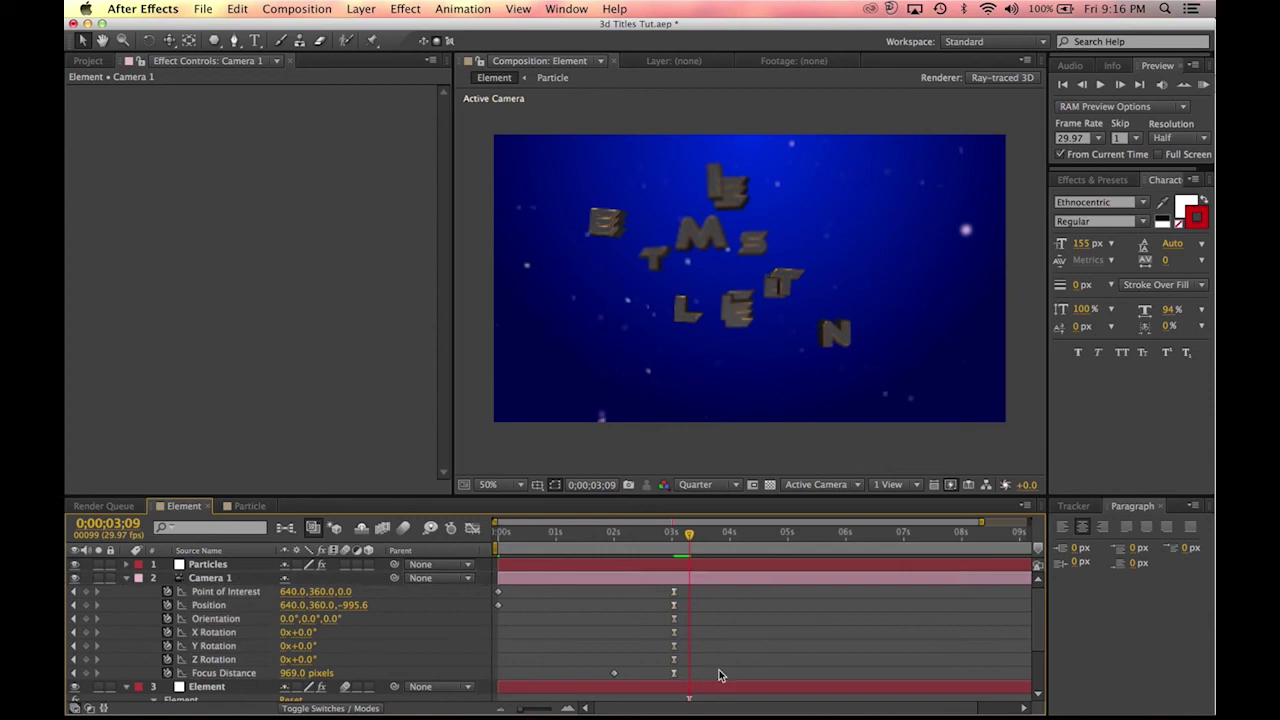
Step: Remove Camera 1's second Focus Distance keyframe, leaving only the one at 2 seconds
left_click_drag(674, 673, 771, 683)
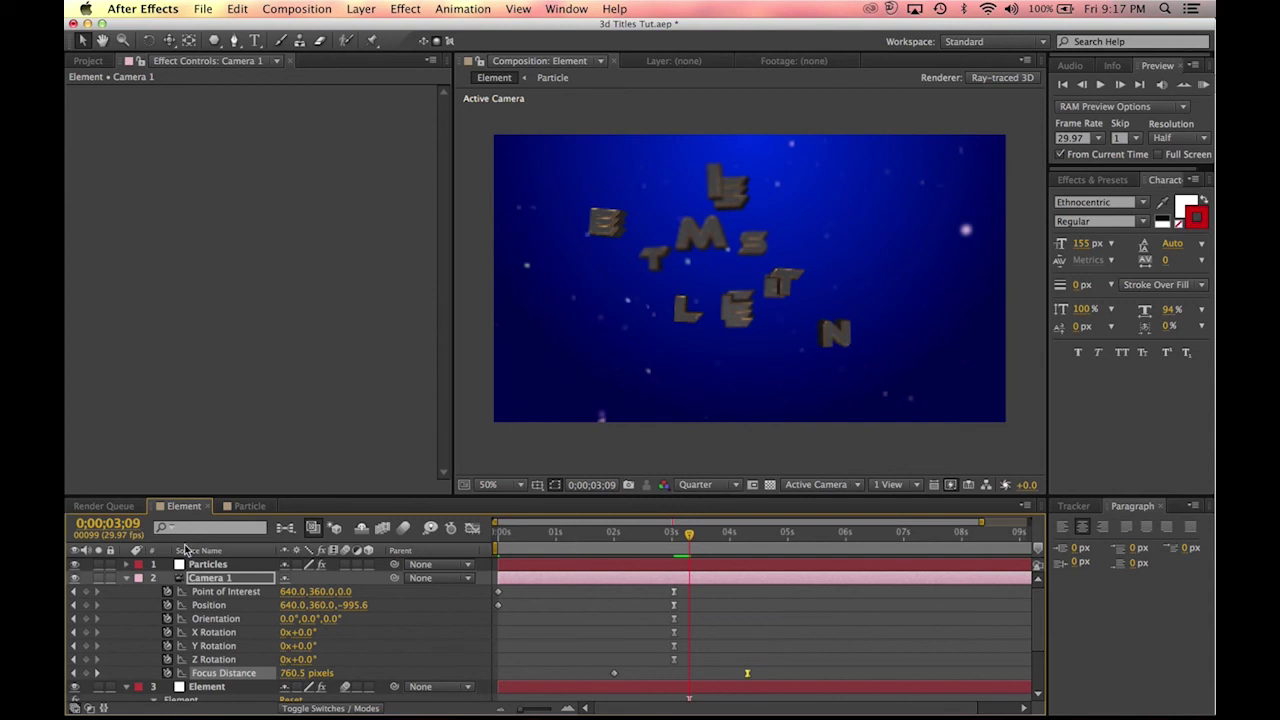
key("super+z")
scroll(125, 580, "down", 3)
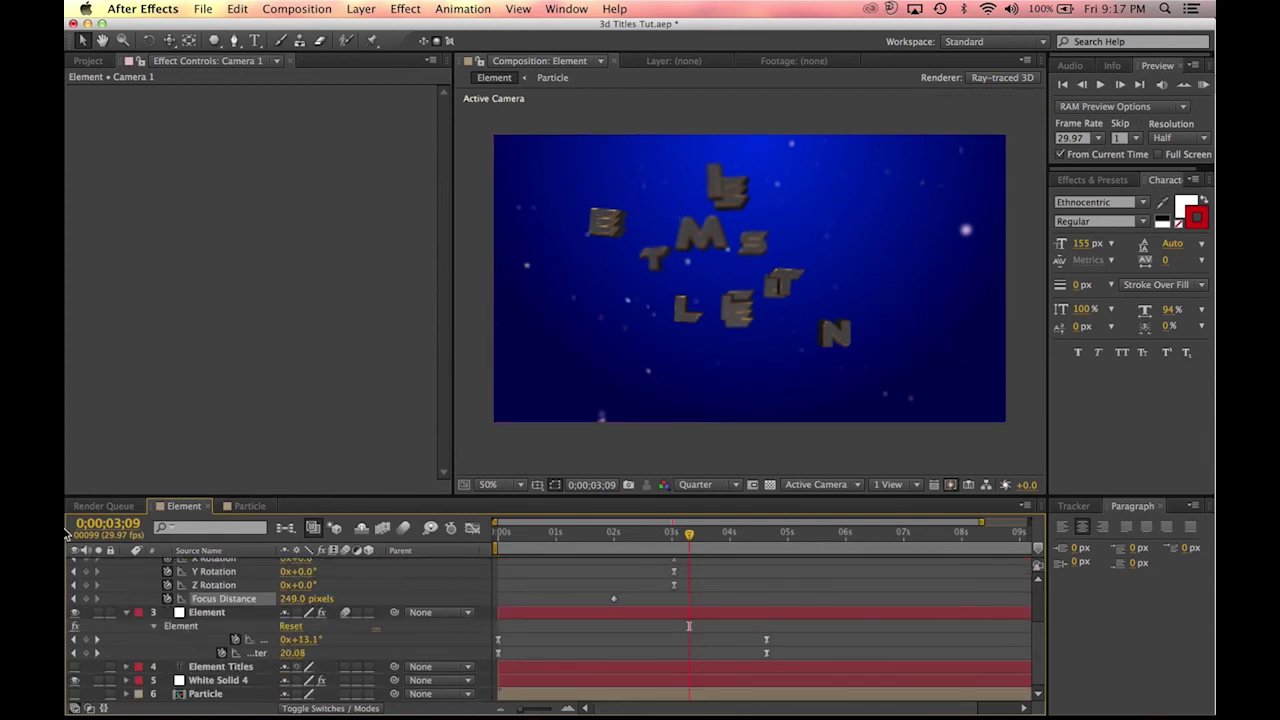
Step: Collapse the layer properties and enable motion blur for the Particles layer, keeping it off for Element Titles
left_click_drag(124, 579, 410, 578)
key("u")
left_click(345, 605)
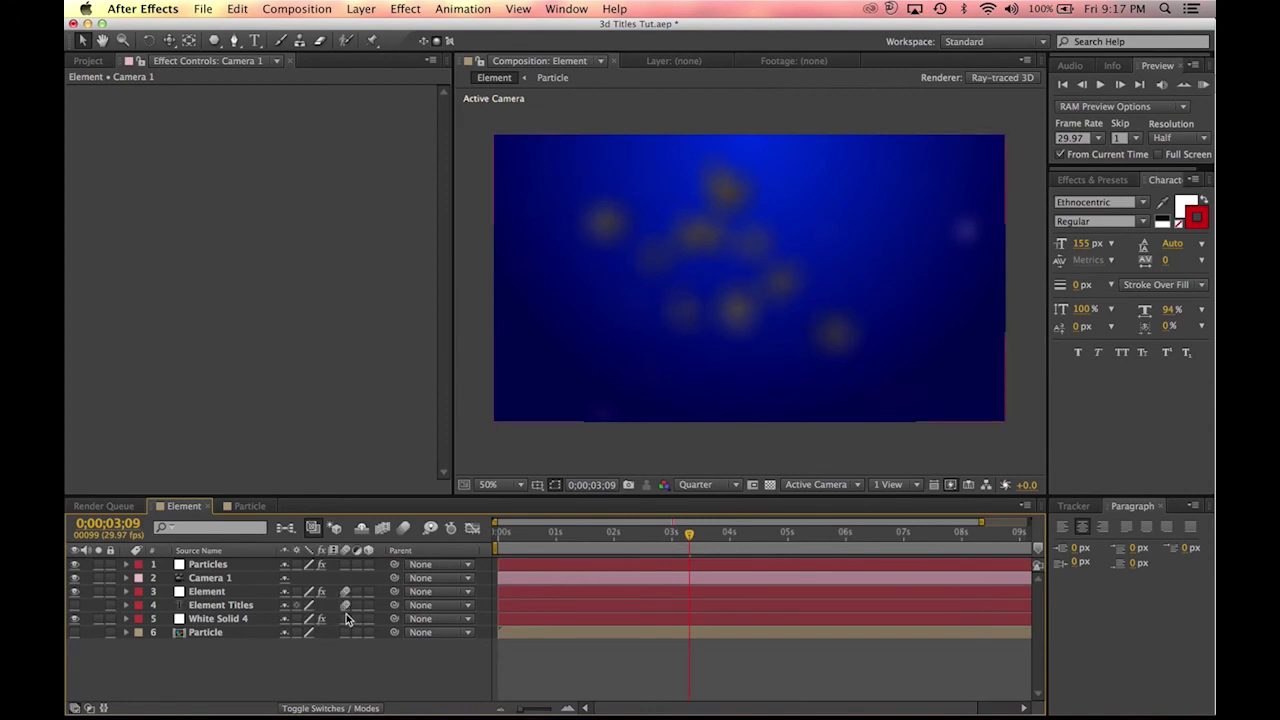
left_click(345, 564)
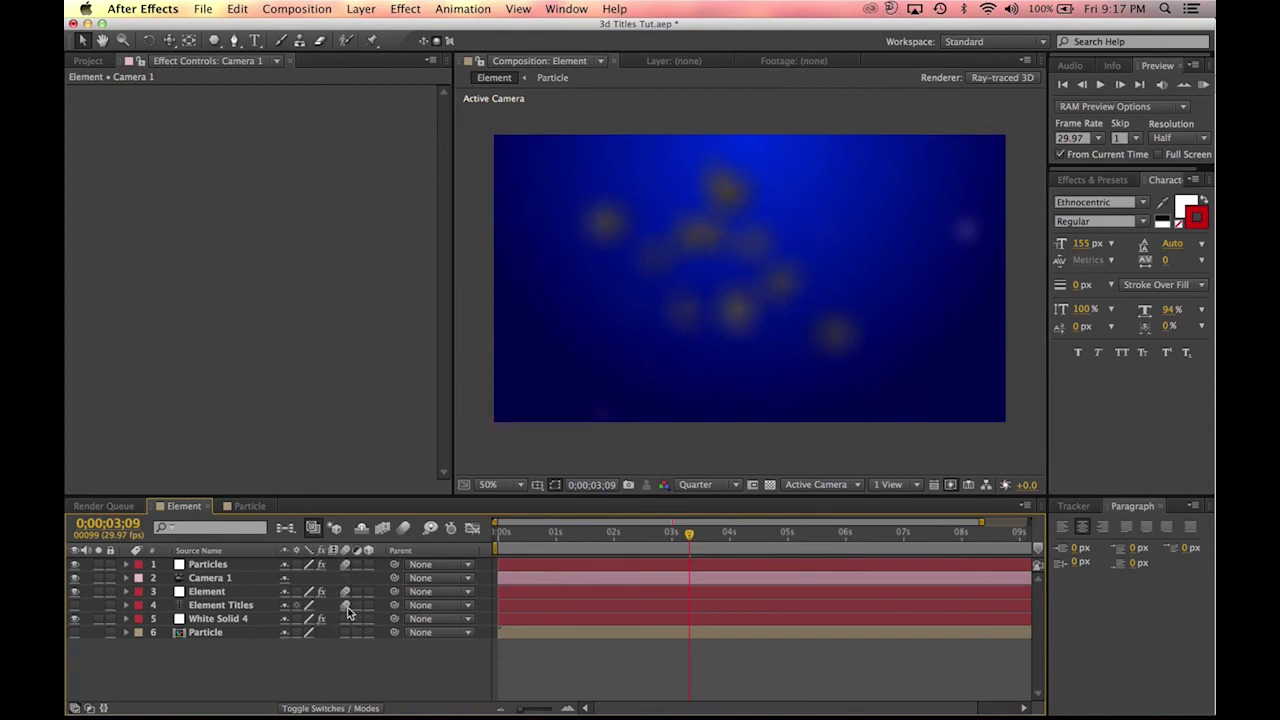
left_click(346, 606)
Step: Add a Focus Distance keyframe of 1288 pixels to Camera 1 at 0;00;05;04
left_click(740, 549)
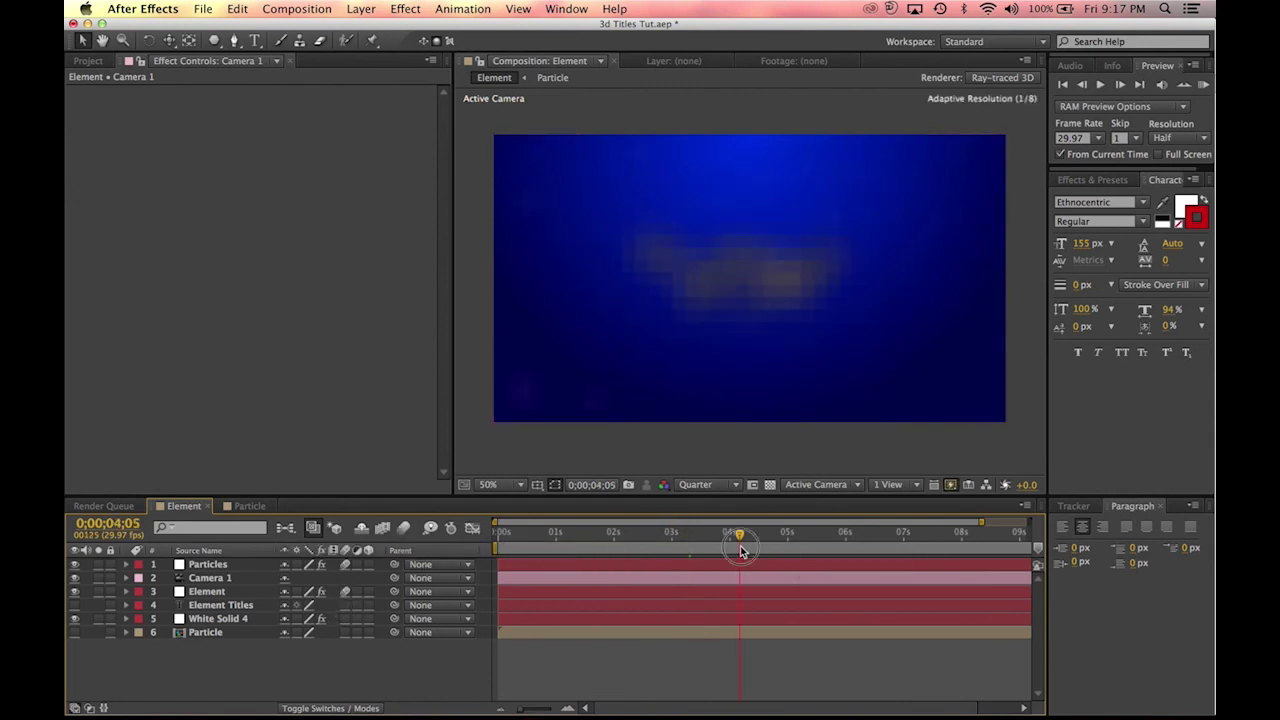
left_click_drag(756, 542, 796, 540)
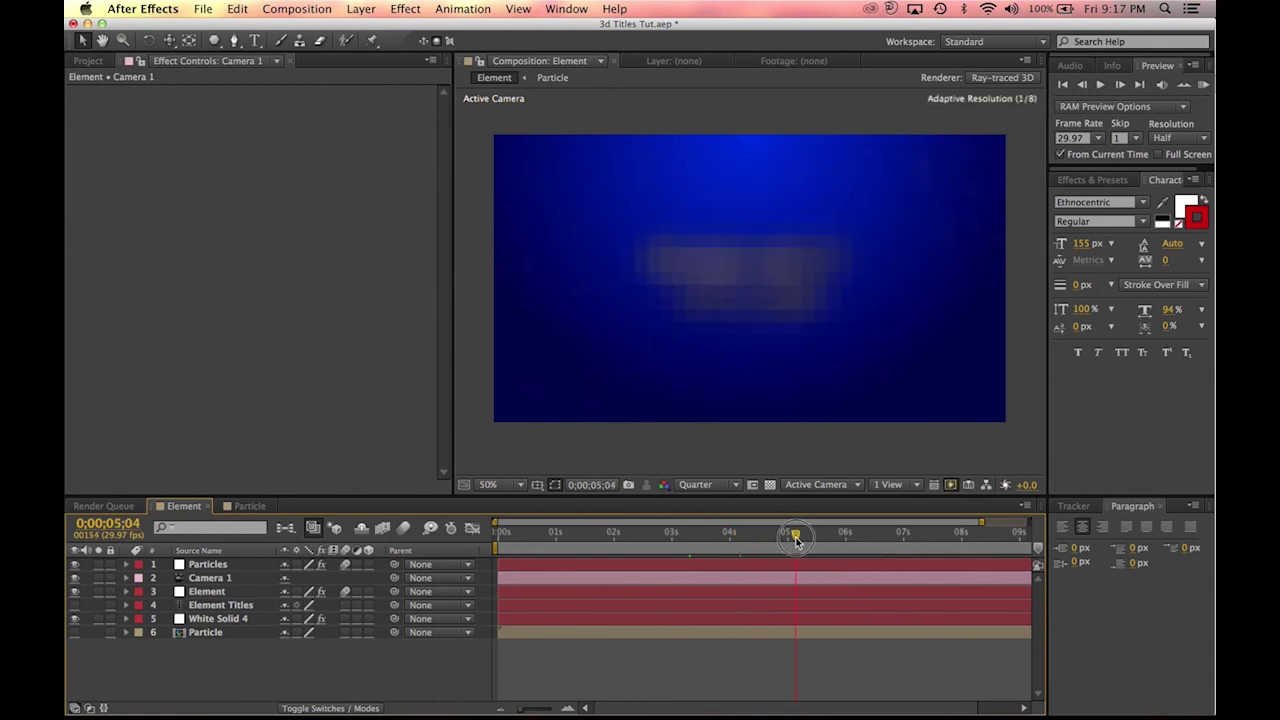
left_click(228, 579)
key("u")
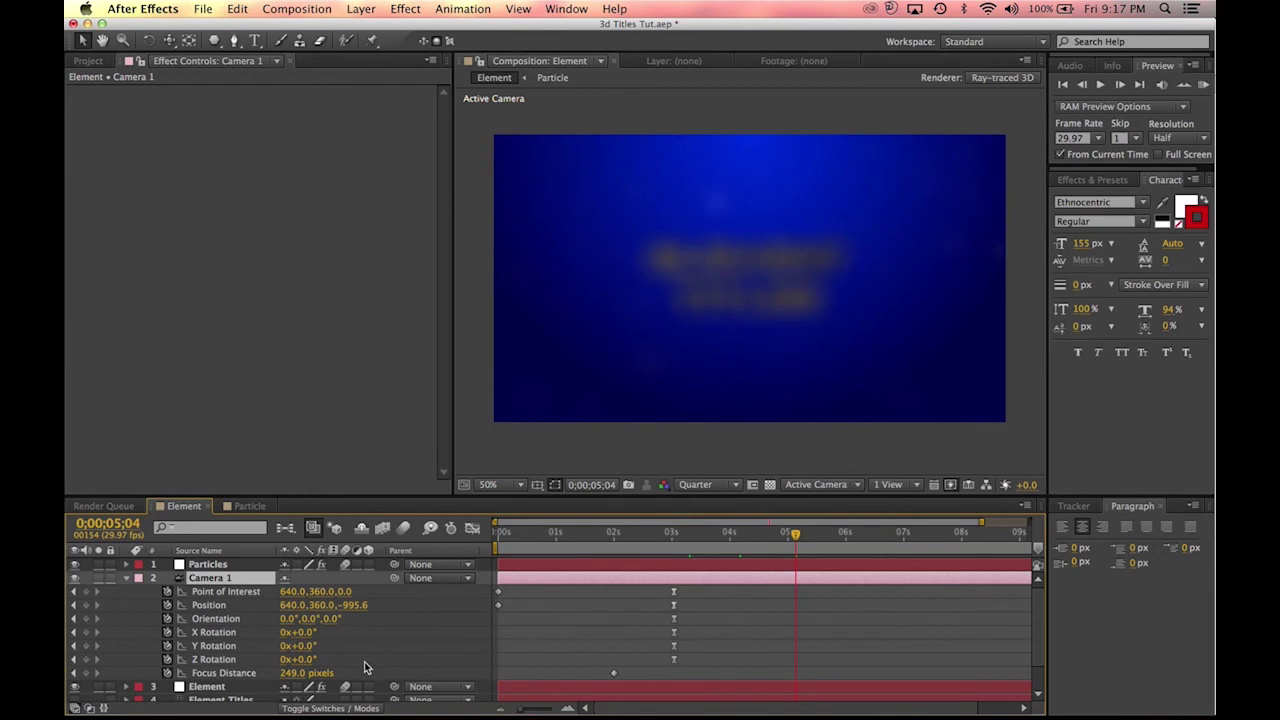
left_click(288, 673)
left_click_drag(288, 673, 654, 651)
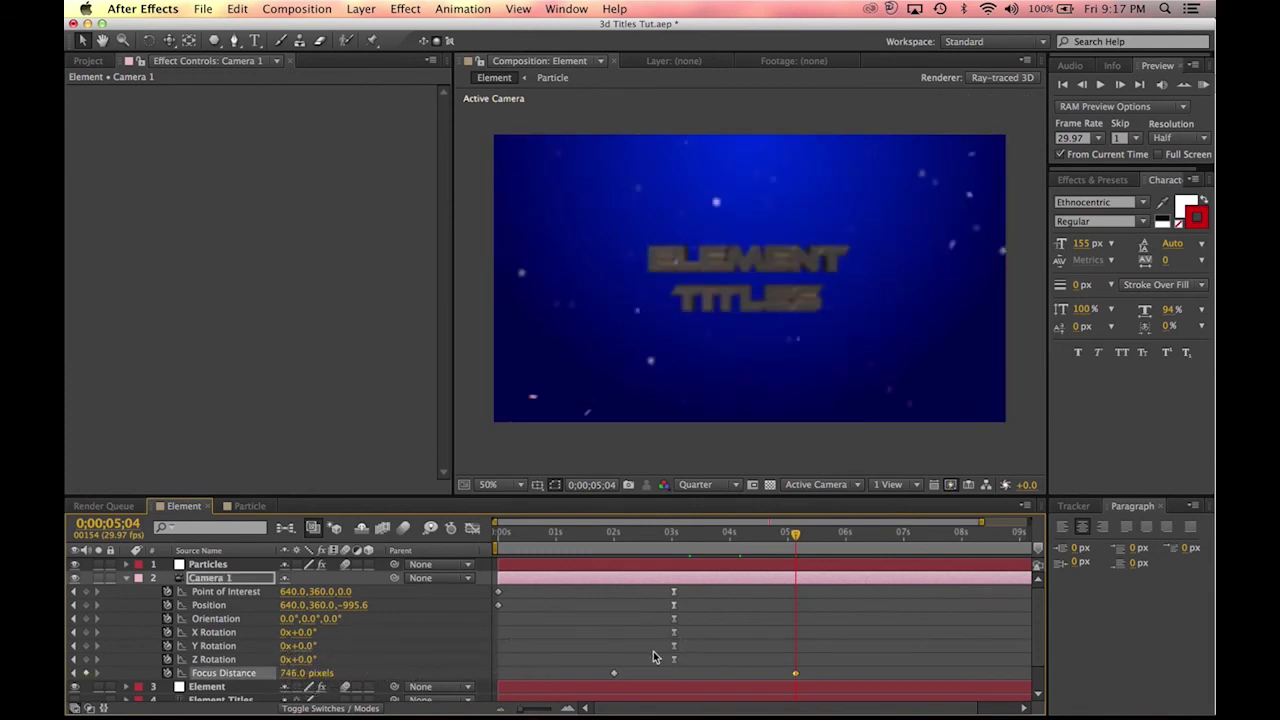
left_click_drag(289, 673, 419, 667)
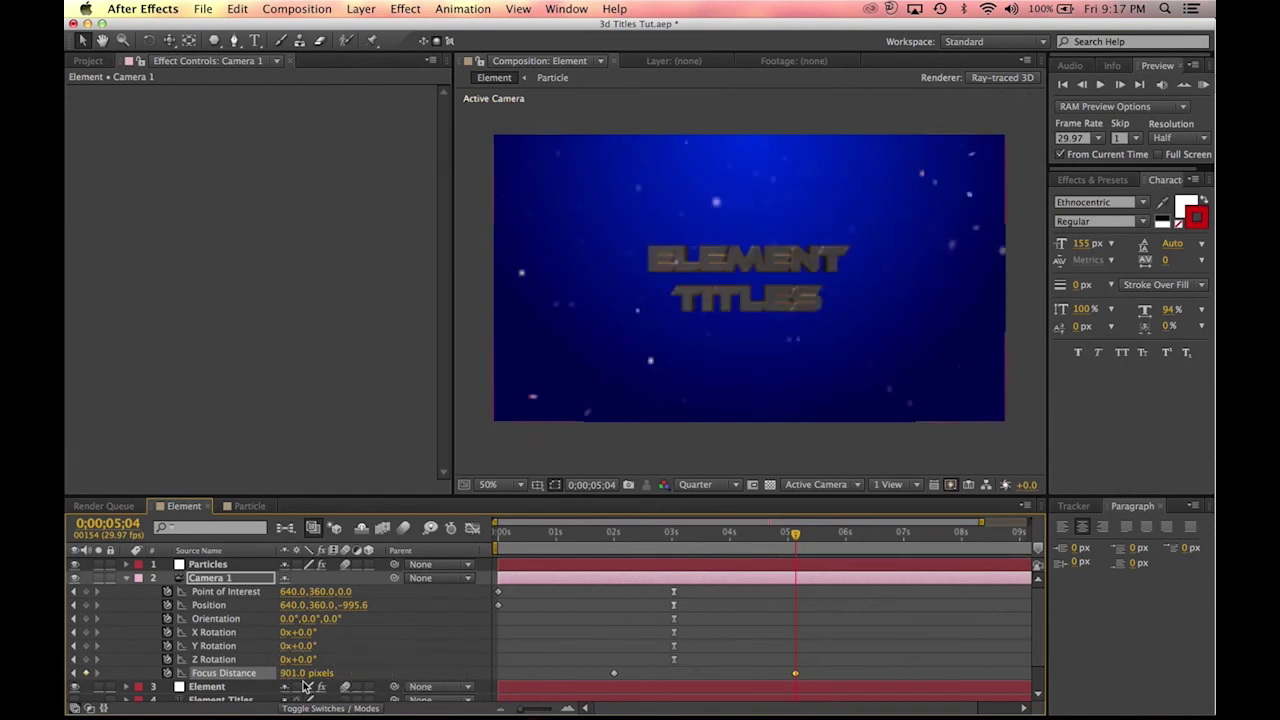
left_click_drag(290, 673, 322, 673)
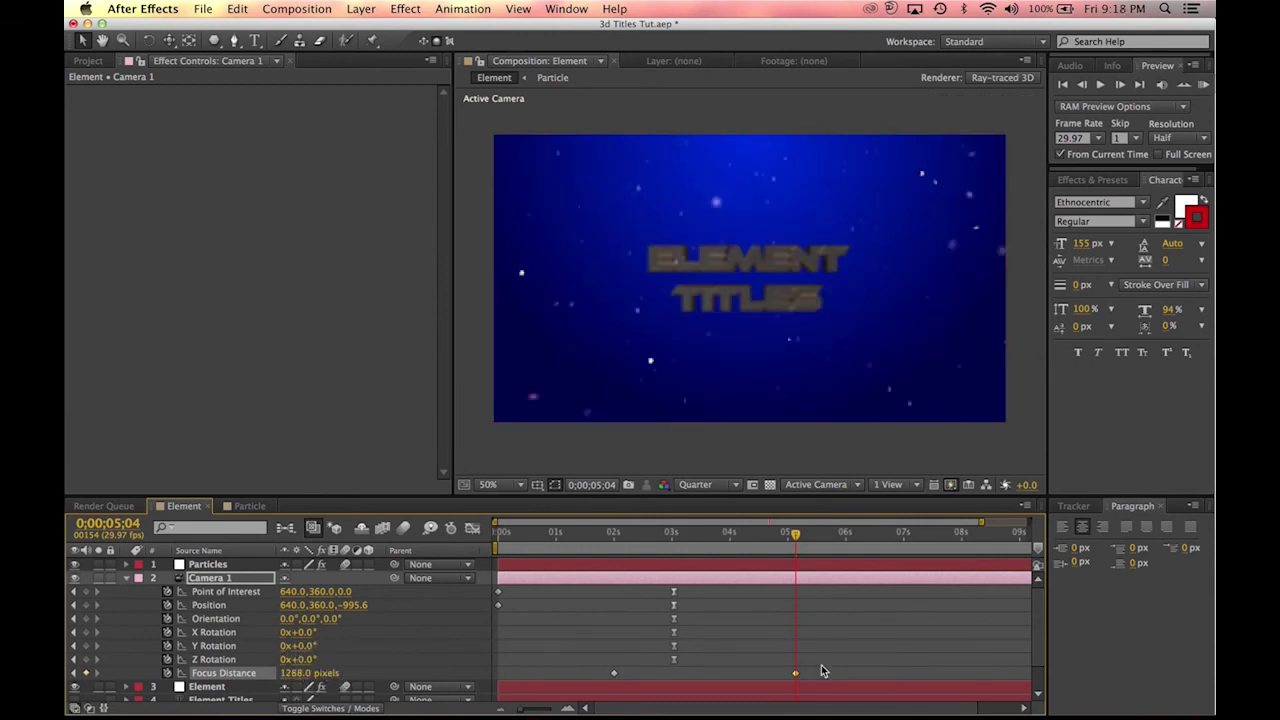
Step: Move the last Focus Distance keyframe to about 4 seconds and preview the animation from 0;00;02;17
left_click_drag(791, 673, 739, 678)
left_click(515, 537)
left_click_drag(515, 540, 648, 548)
key("space")
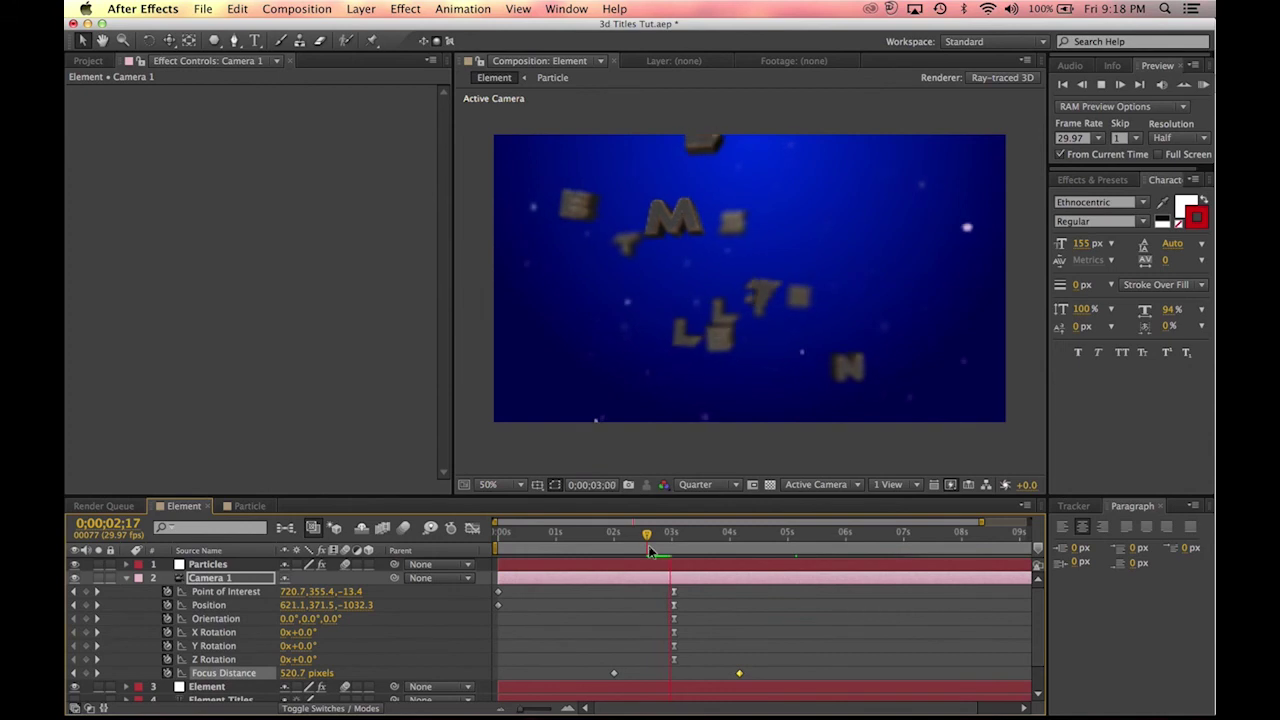
key("space")
Step: Set the Element layer's Particle Look Rotation Noise to an Evolution of 57° and an Amount of 2.9, keeping Orientation on Along Surface
scroll(237, 605, "down", 2)
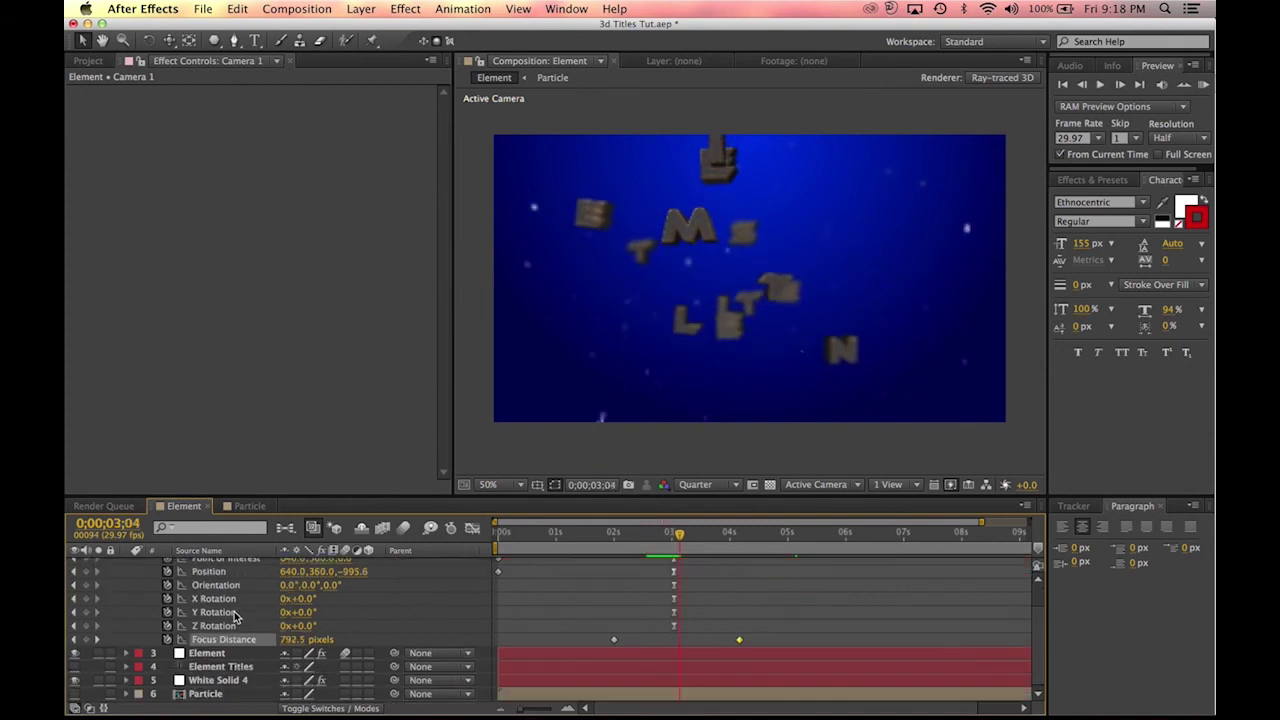
left_click(198, 654)
left_click_drag(450, 180, 440, 222)
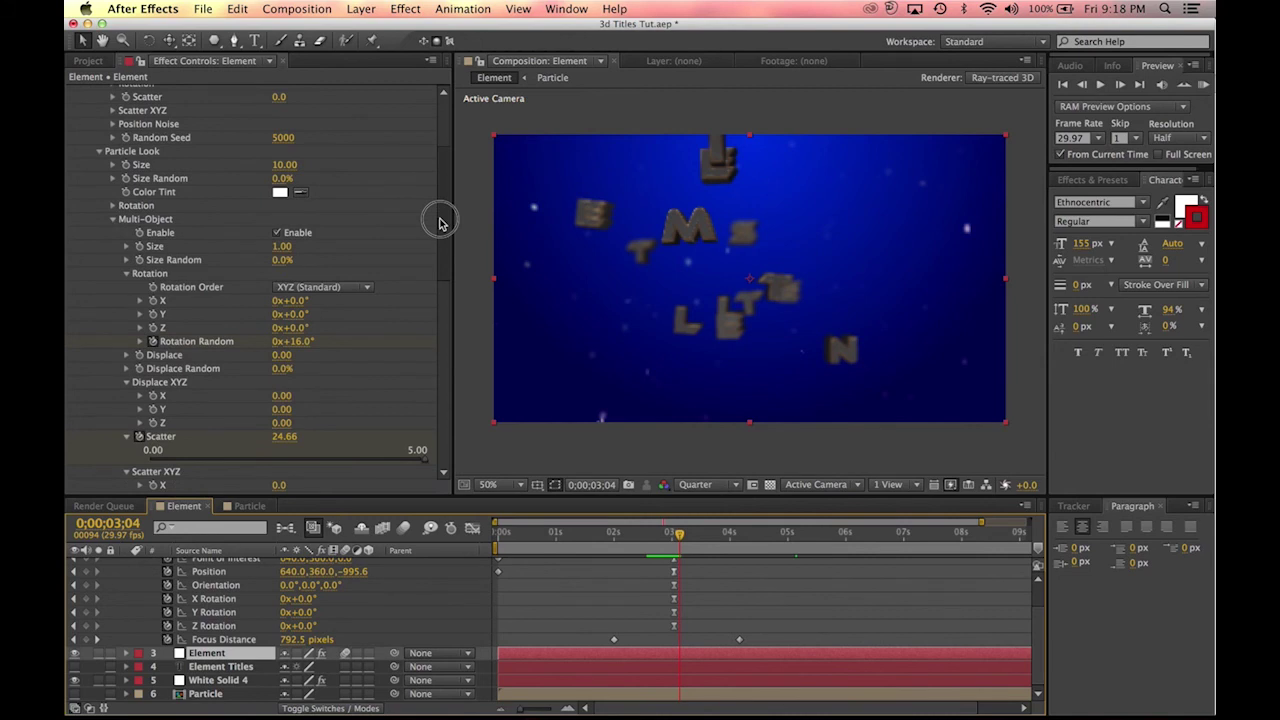
left_click(113, 206)
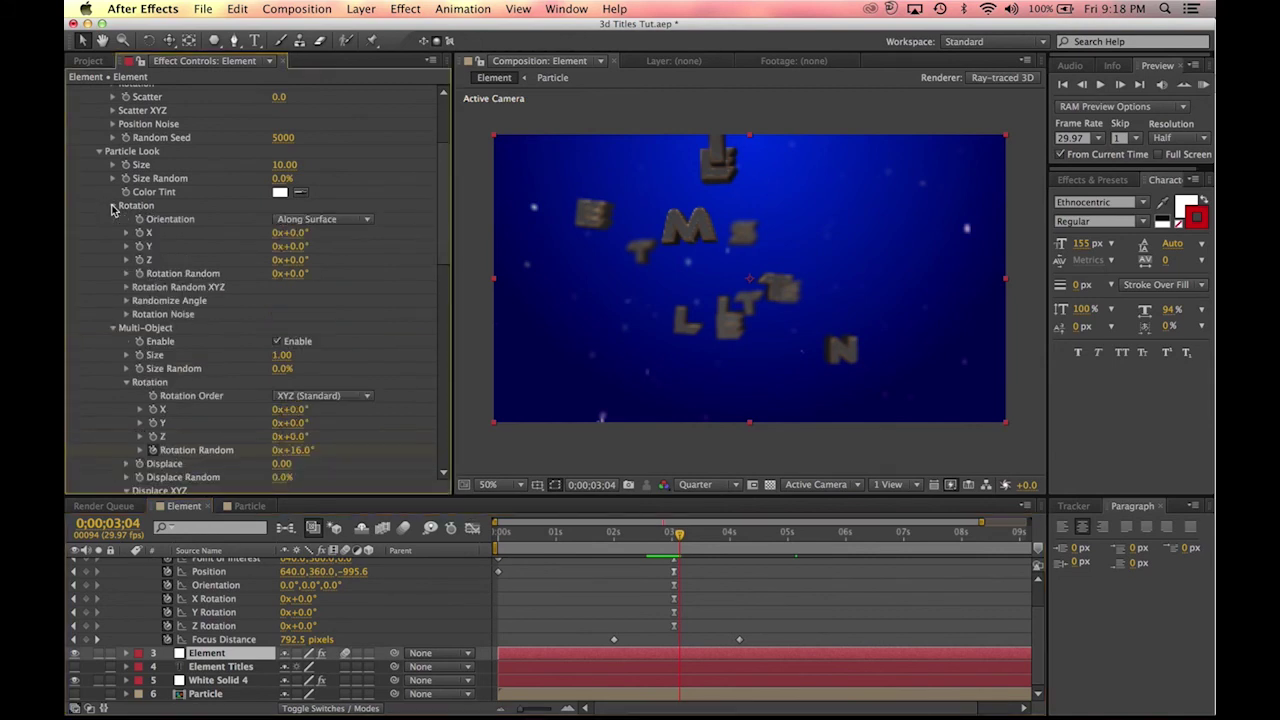
left_click(329, 219)
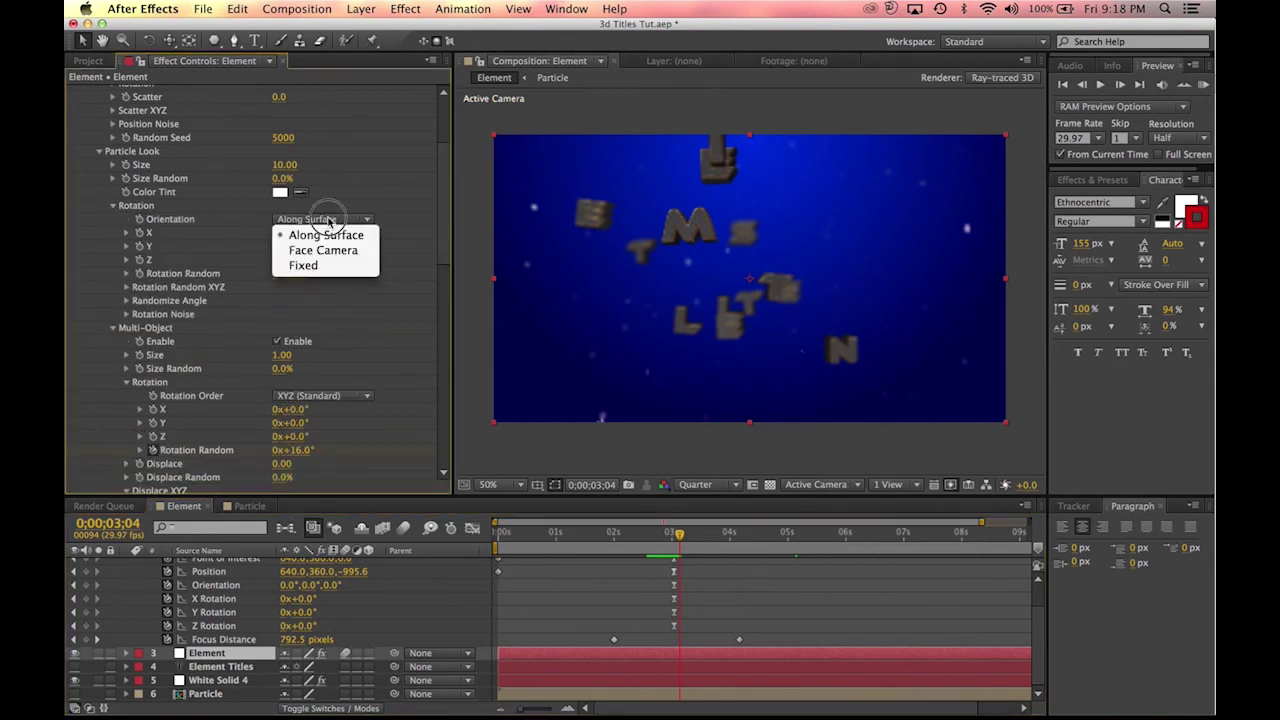
left_click(326, 235)
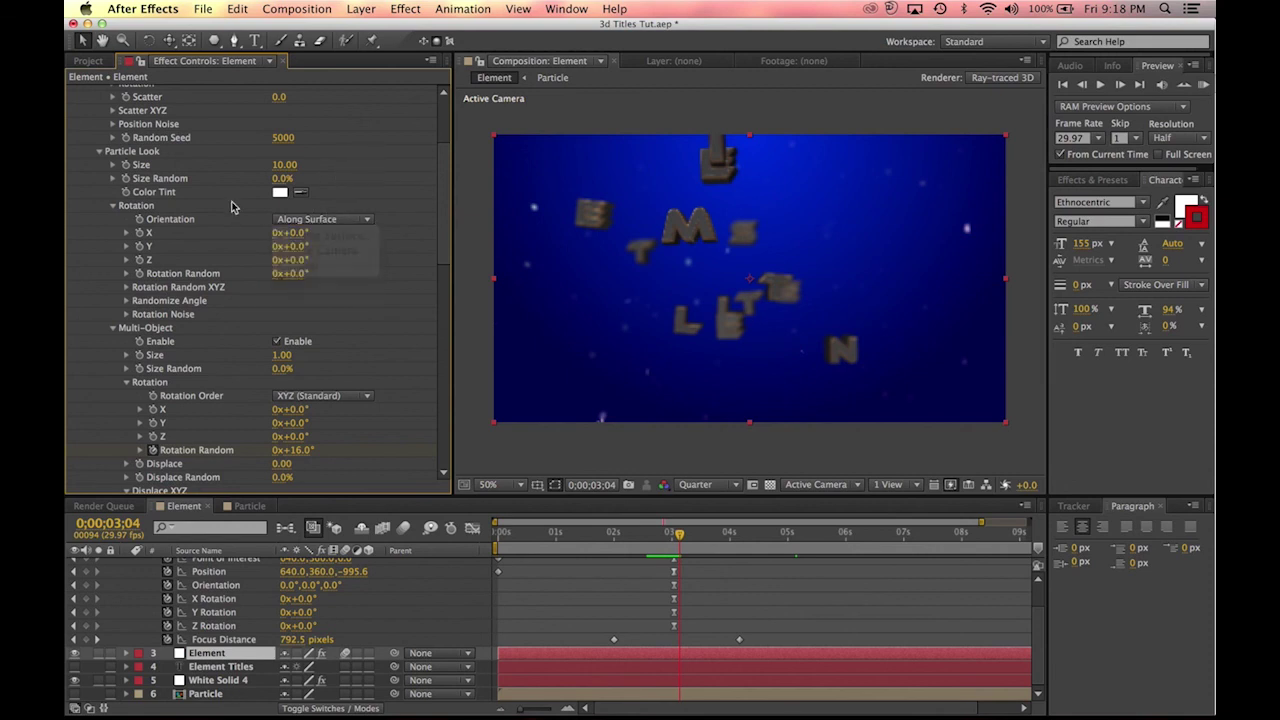
left_click(127, 315)
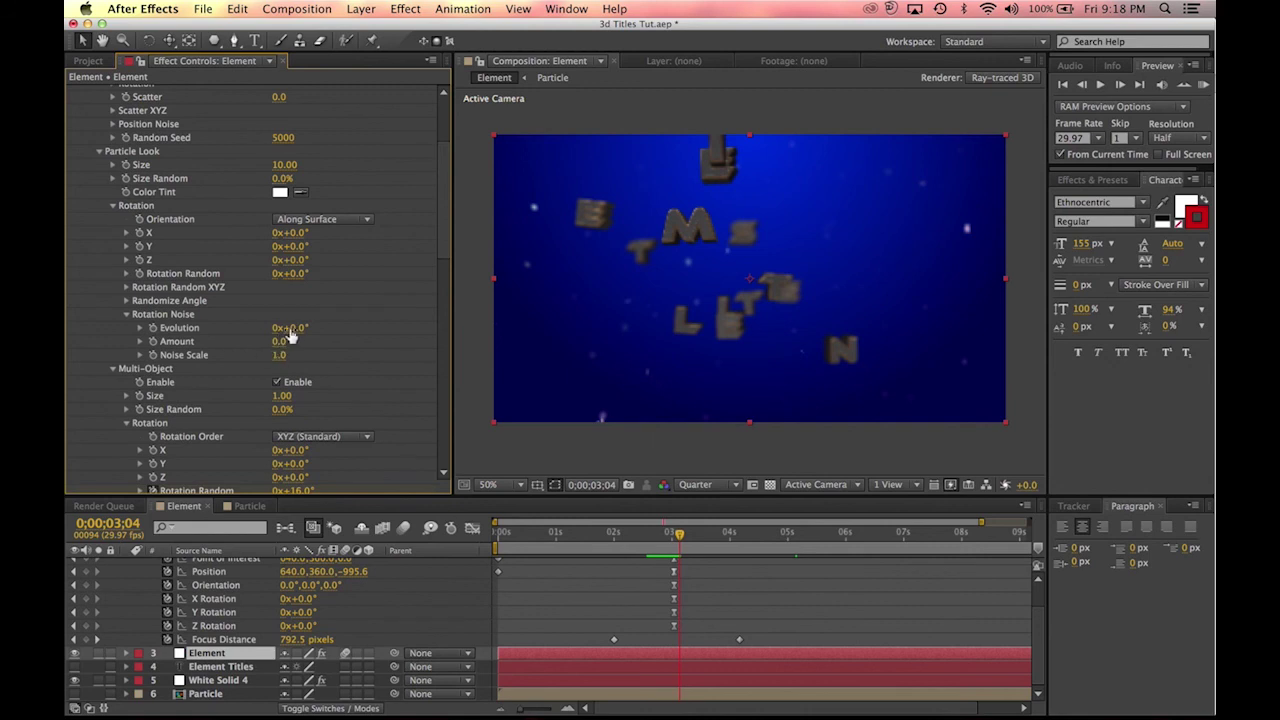
mouse_move(305, 333)
left_mouse_down()
mouse_move(342, 320)
mouse_move(303, 340)
left_mouse_up()
Step: Preview the letters with rotation noise from 0;00;04;17, check 0;00;03;26, and save the project
key("space")
key("space")
left_click(758, 537)
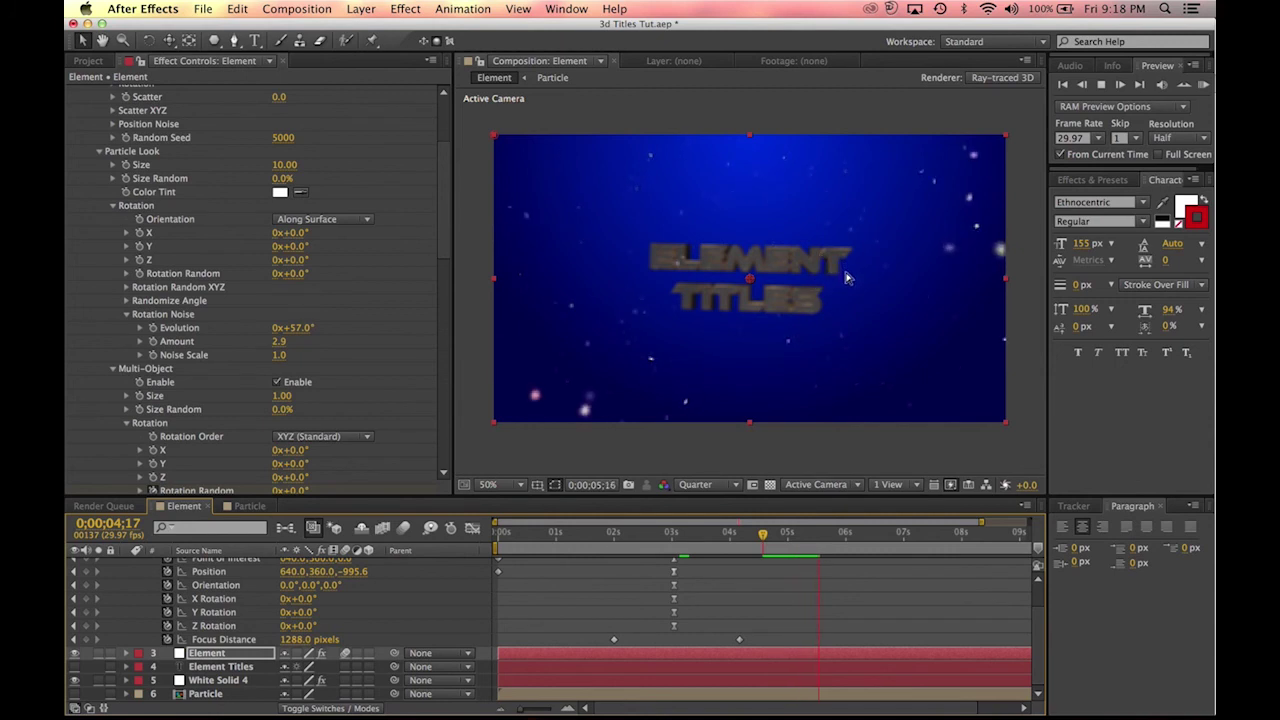
key("space")
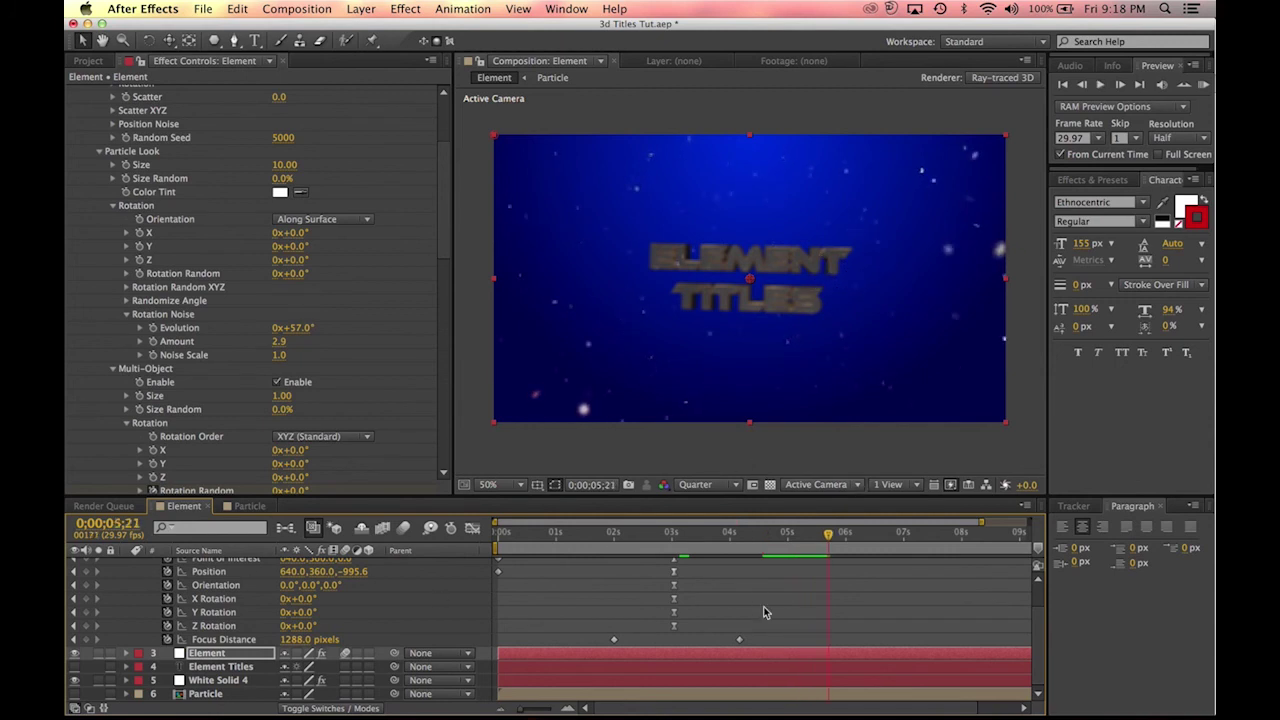
left_click_drag(677, 545, 724, 535)
key("super+s")
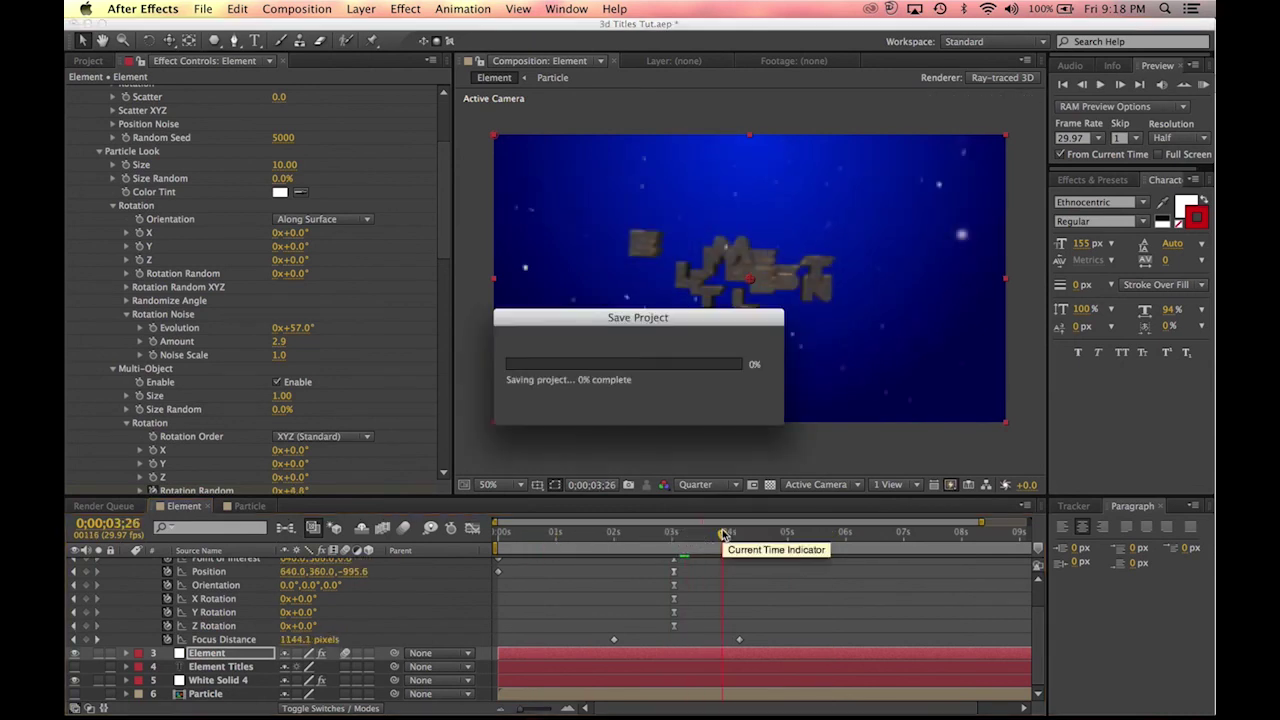
Step: Examine the assembled title at 0;00;05;10 in close-up and in full view
left_click(800, 534)
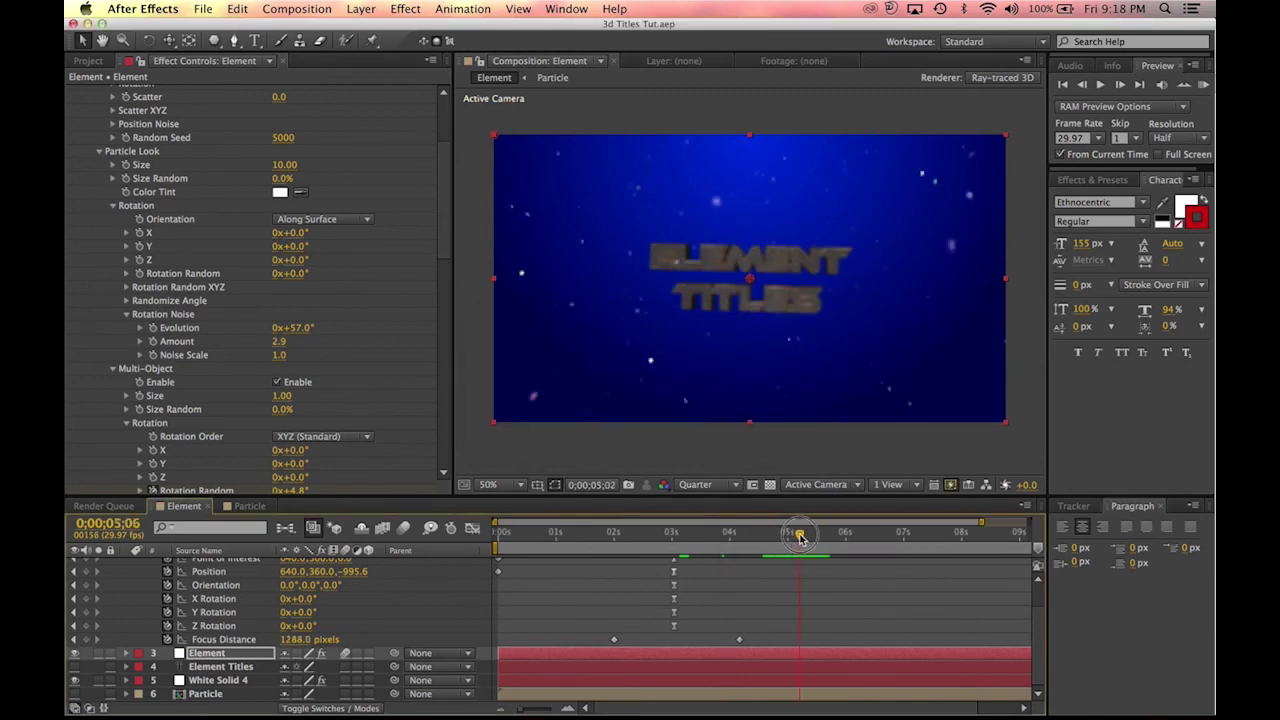
scroll(741, 397, "up", 8)
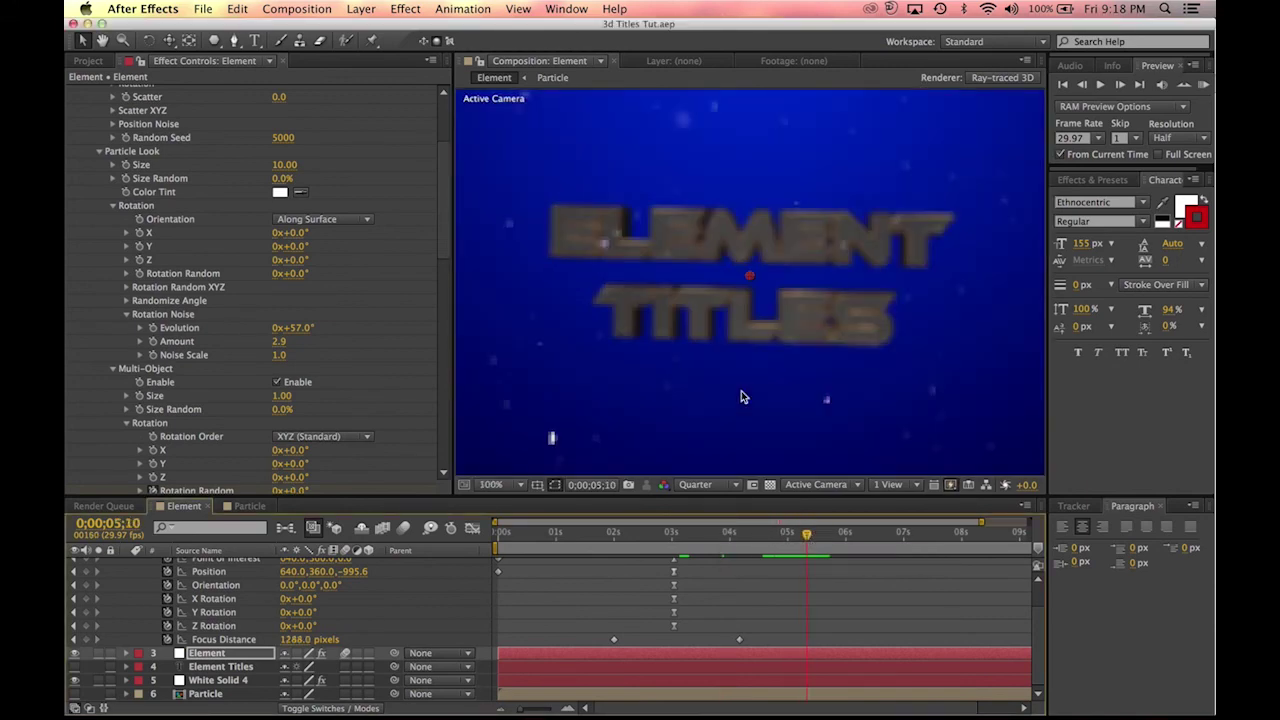
scroll(741, 397, "down", 8)
scroll(741, 397, "up", 2)
scroll(741, 390, "down", 2)
left_click(741, 443)
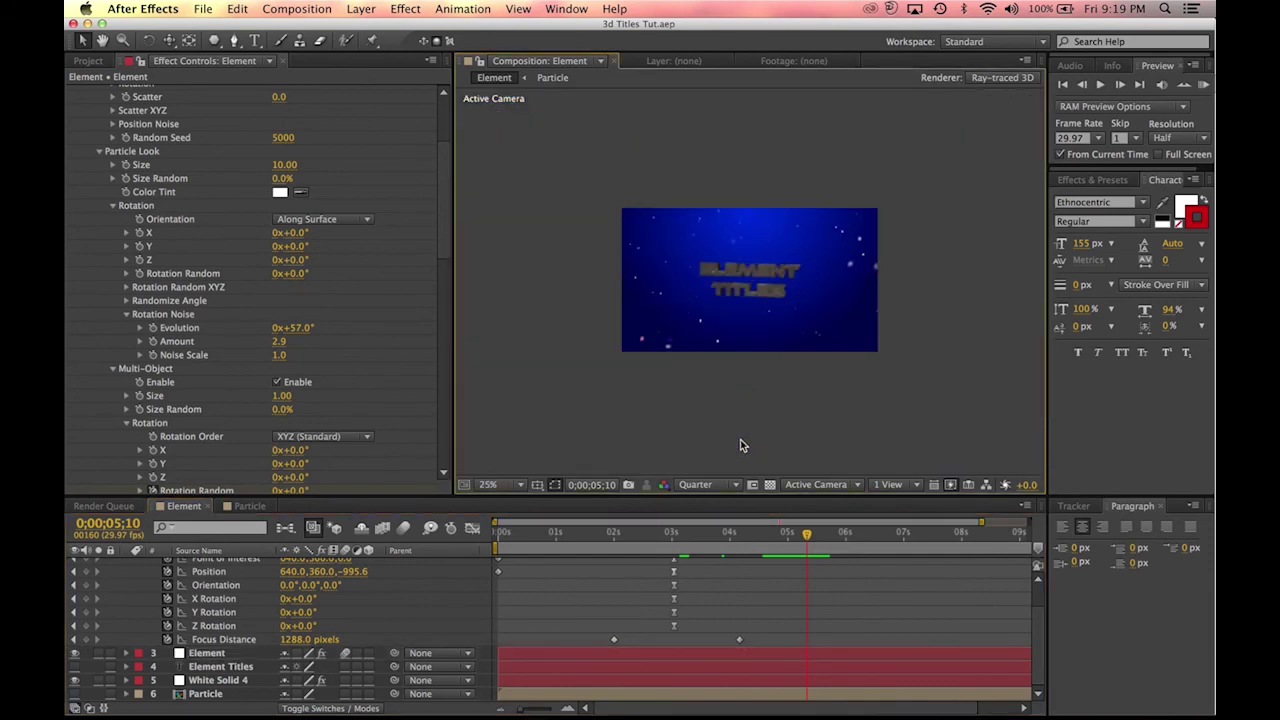
scroll(605, 383, "up", 1)
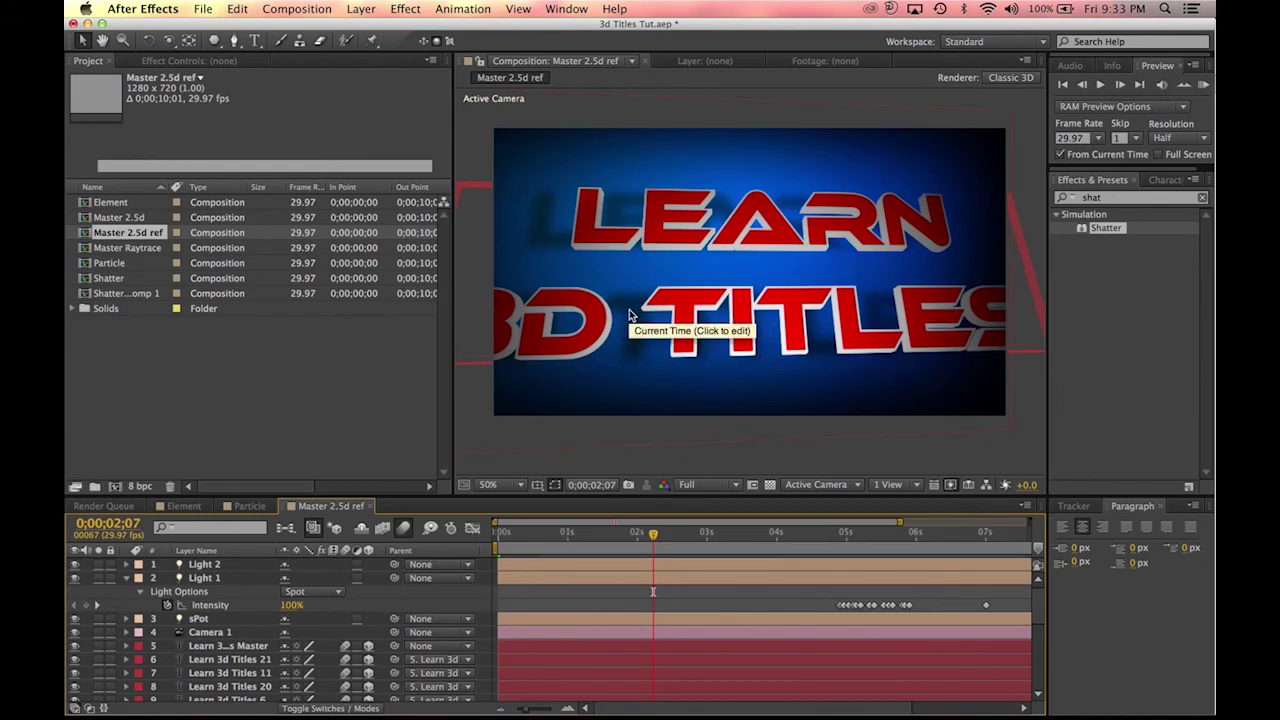
Step: Examine the title and its surrounding lights in the Master 2.5d ref composition, including Light 2
key("comma")
key("comma")
key("comma")
key("comma")
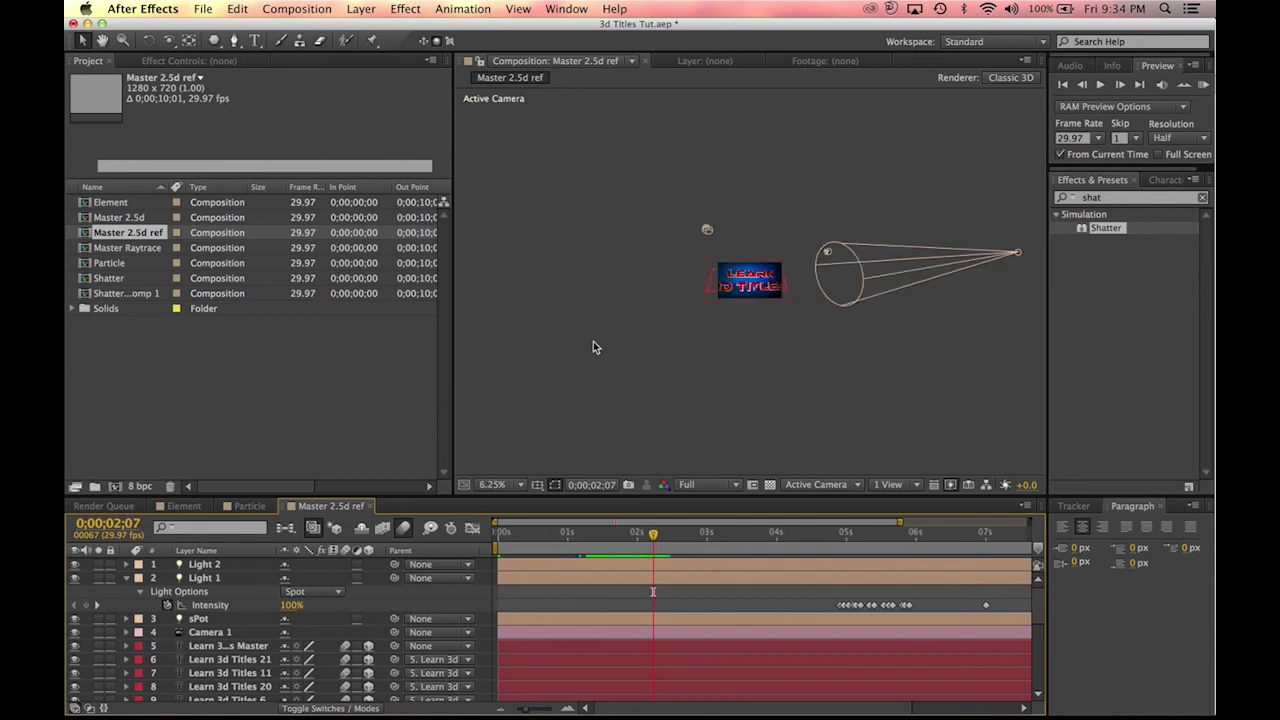
key("period")
key("period")
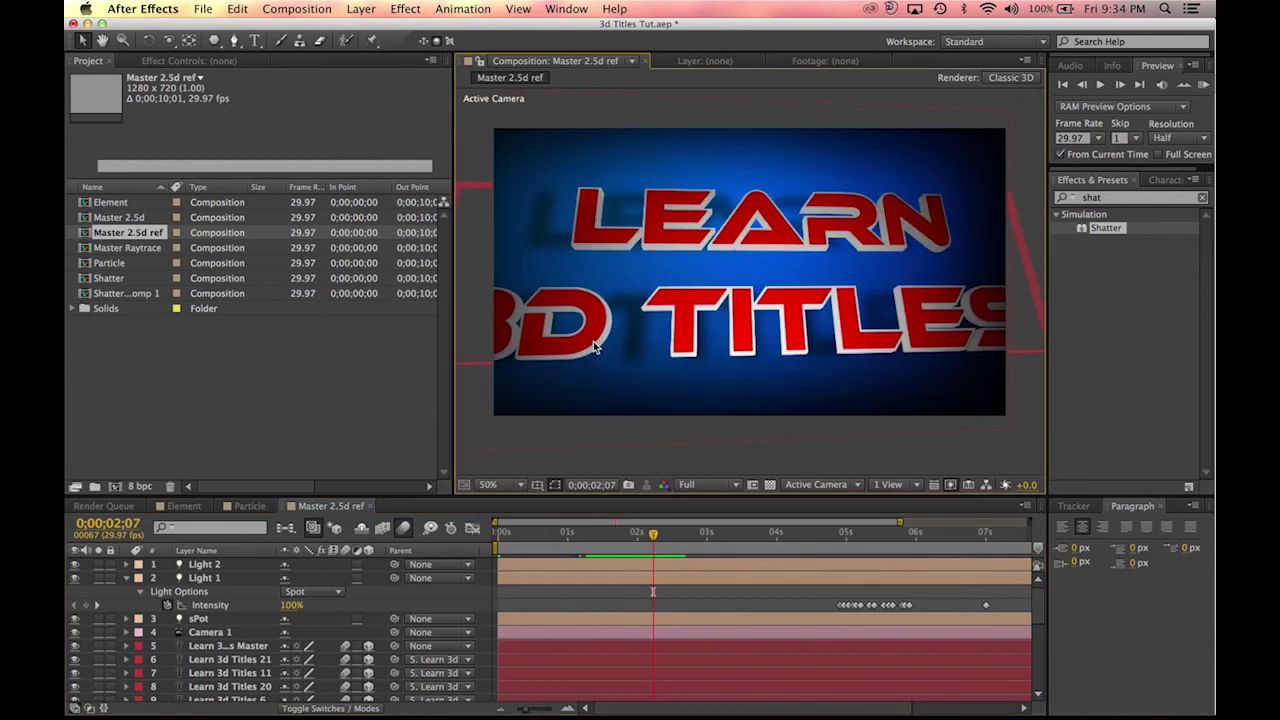
key("comma")
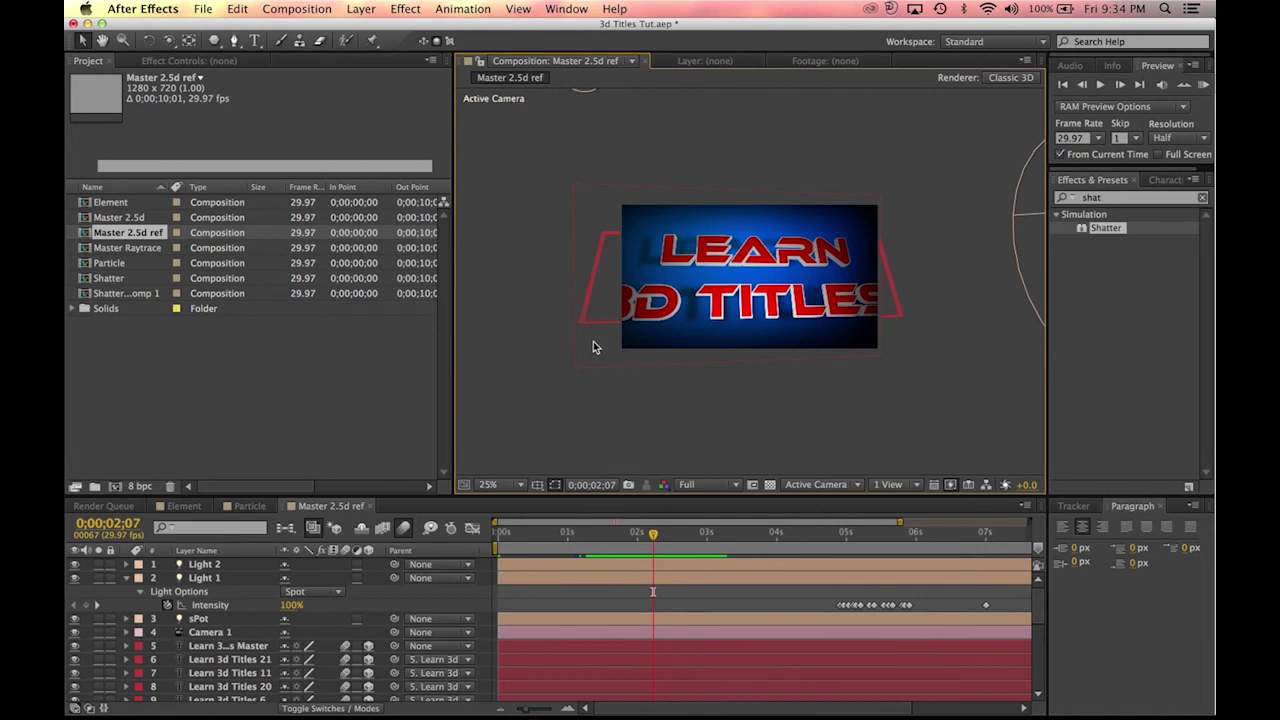
key("period")
key("comma")
left_click(203, 566)
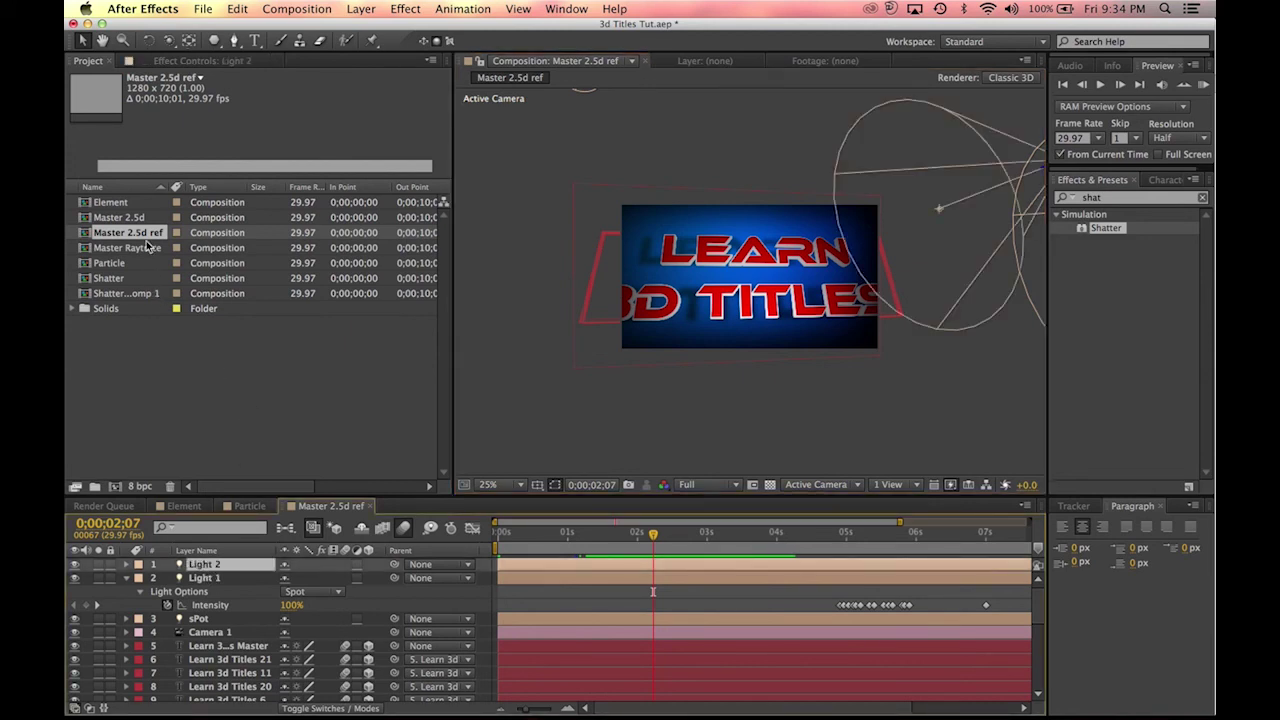
Step: Duplicate the Master 2.5d ref composition and rename the copy as CC
left_click(164, 366)
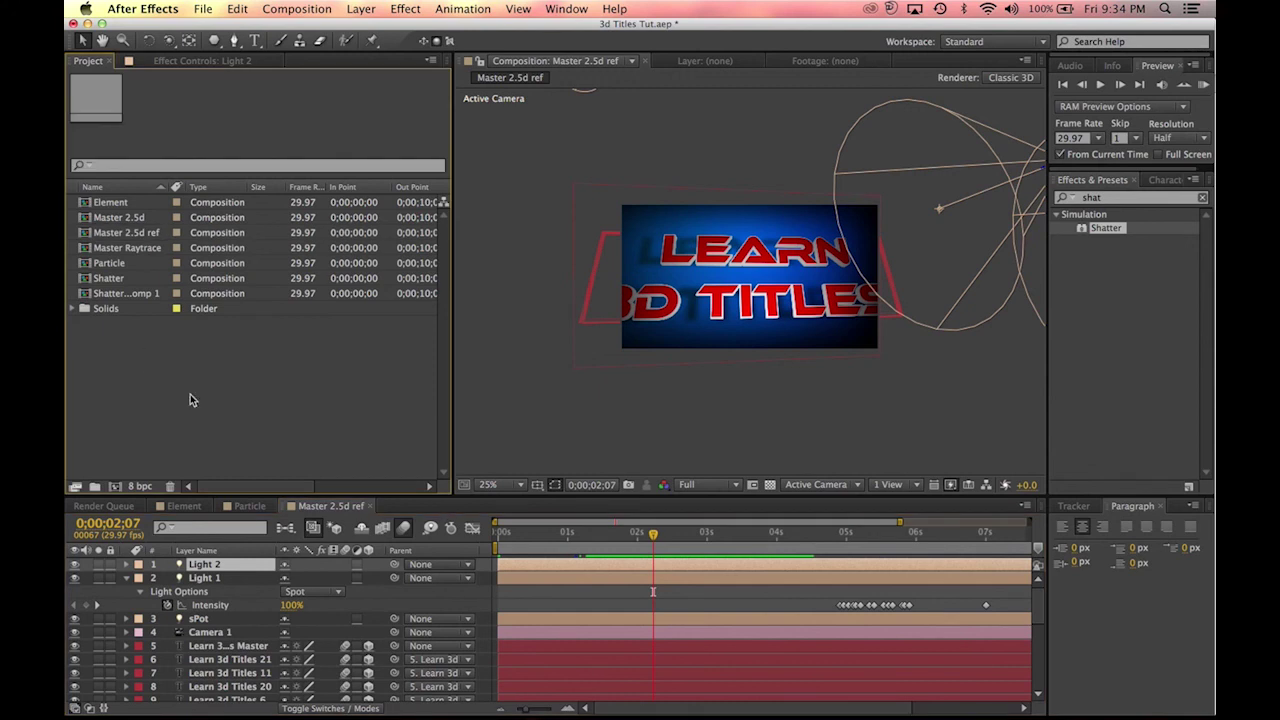
left_click(145, 236)
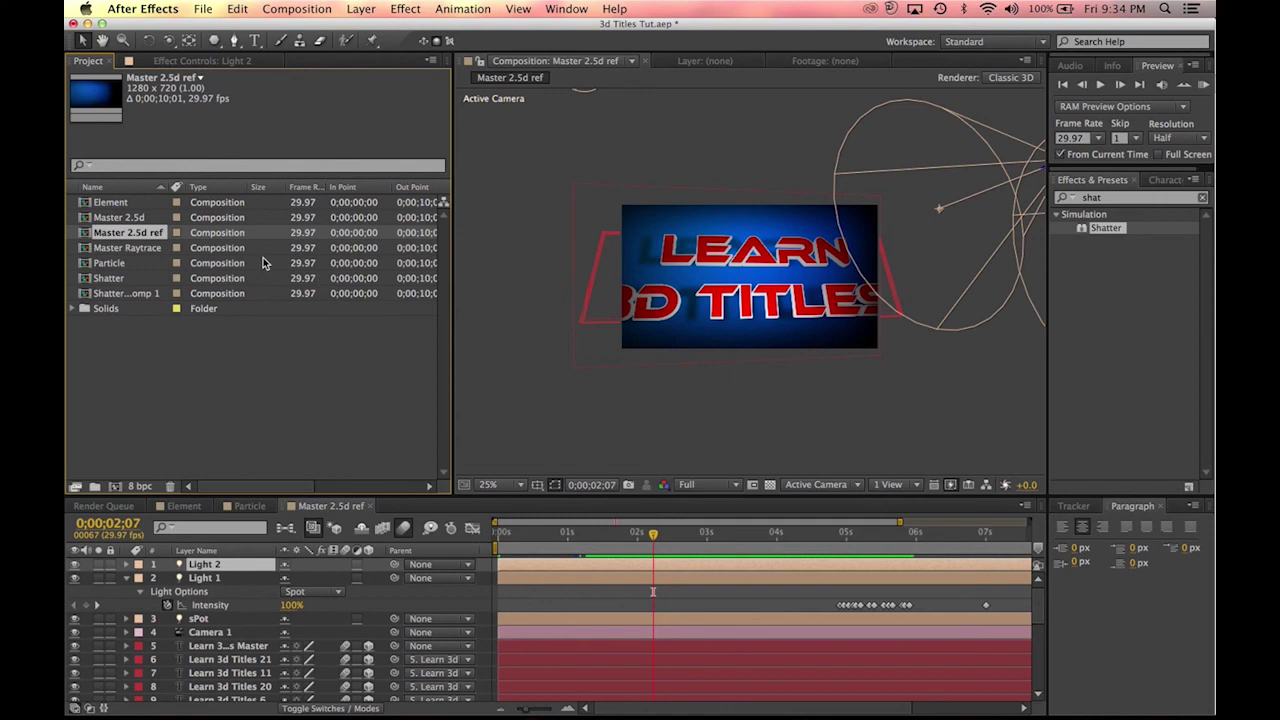
key("super+d")
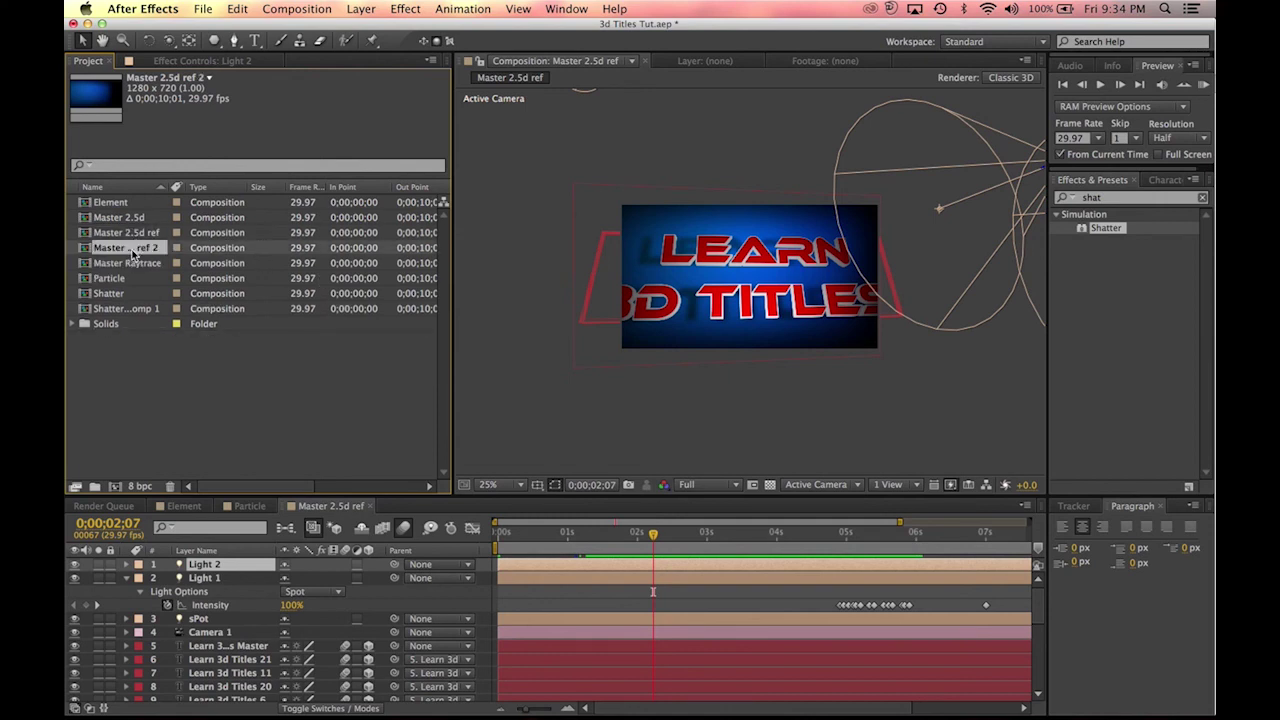
key("Return")
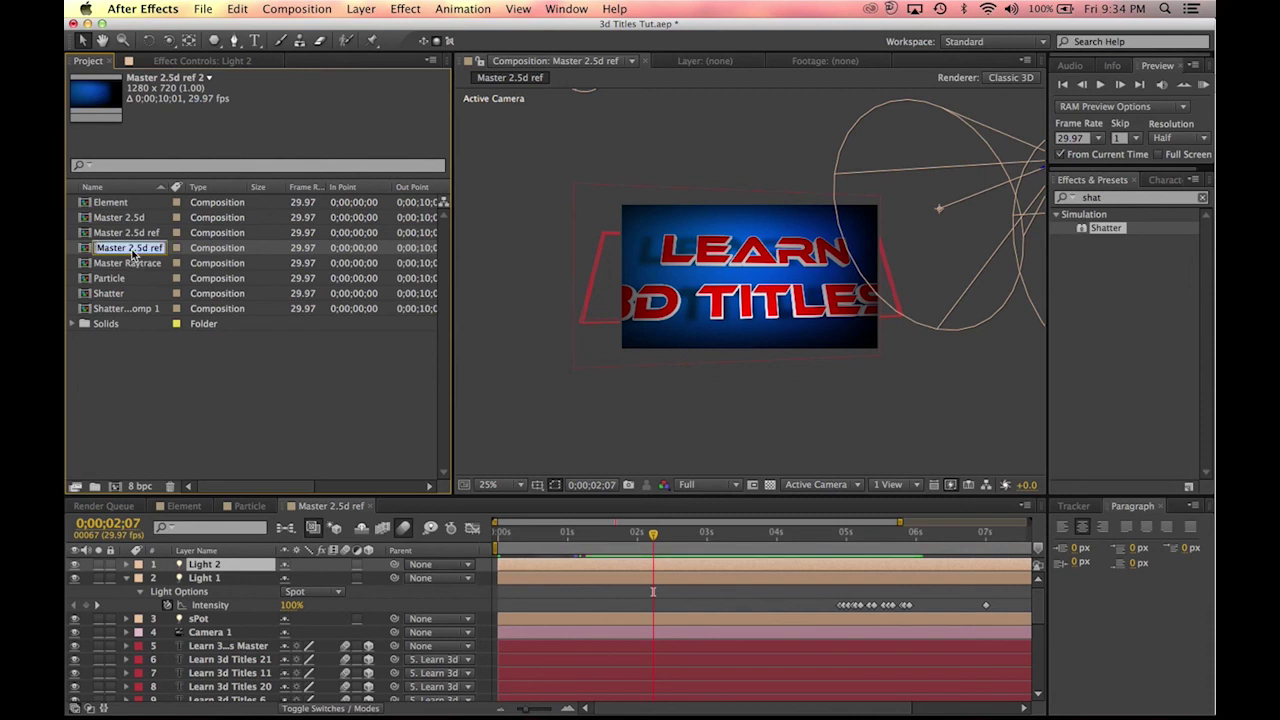
type("CC")
key("Return")
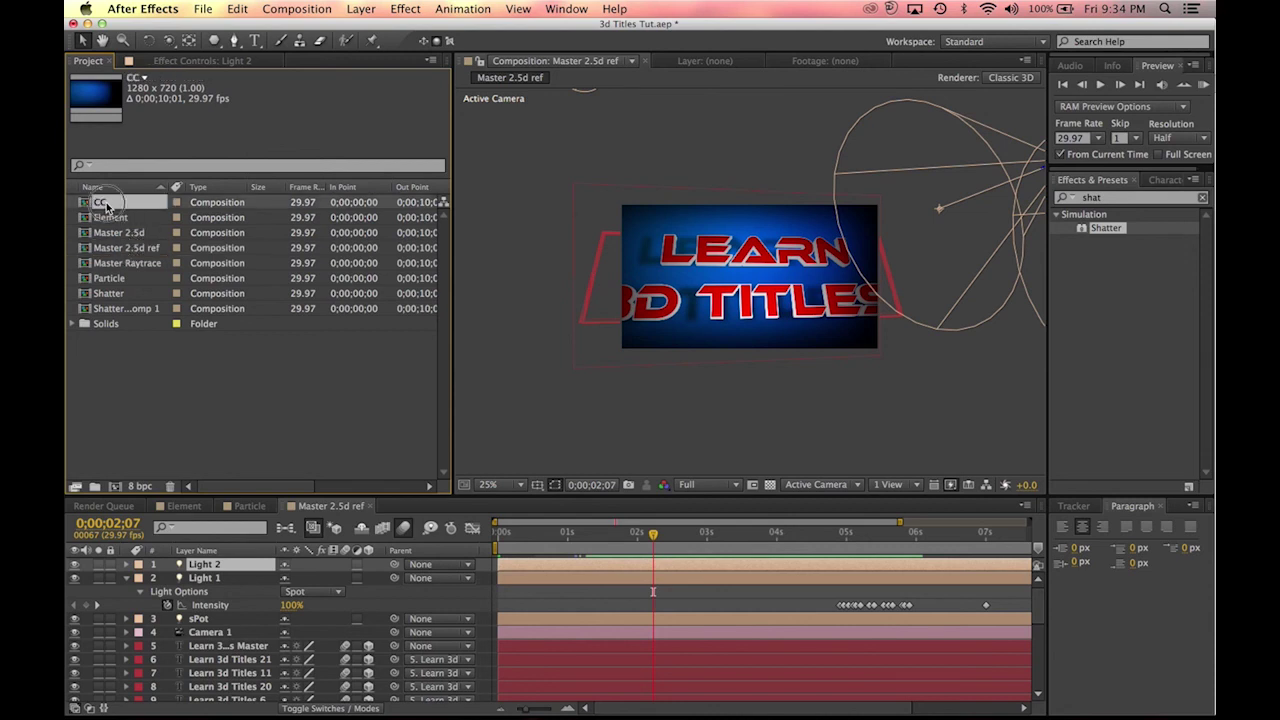
Step: Open the CC composition and delete all the Learn 3d Titles text layers and the White Solid 1 background
double_click(105, 204)
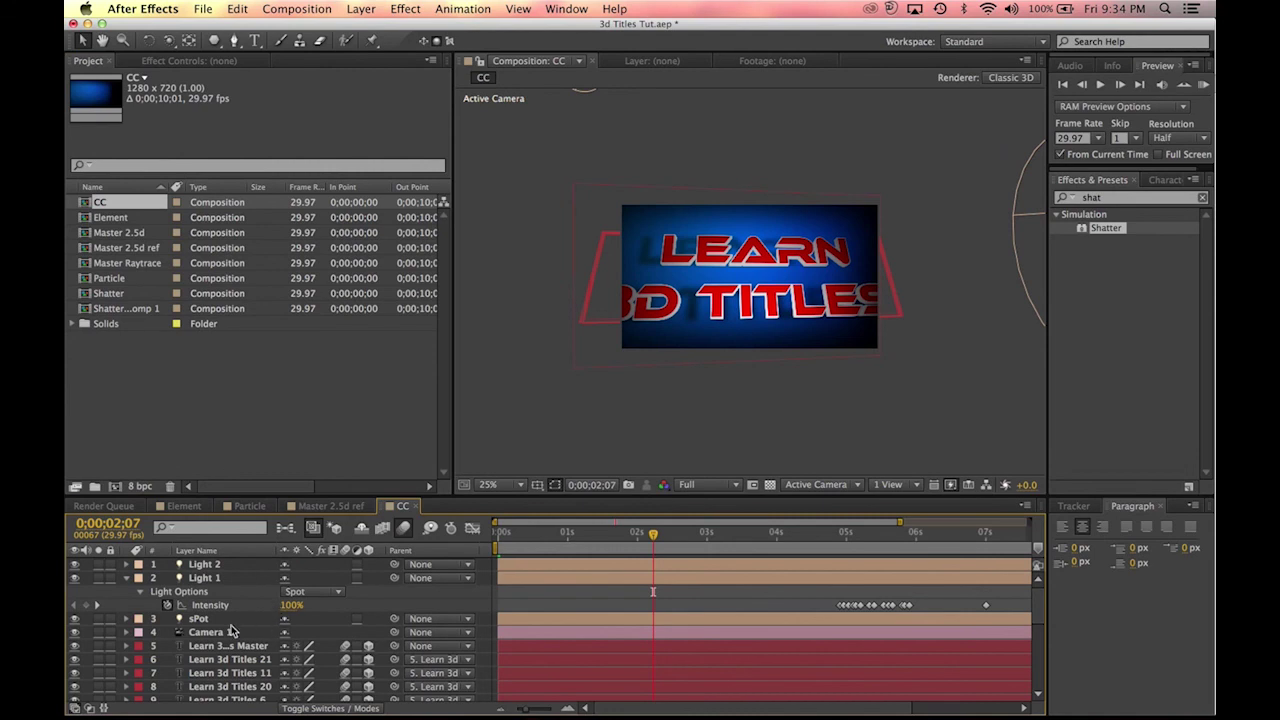
left_click(196, 646)
scroll(200, 648, "down", 5)
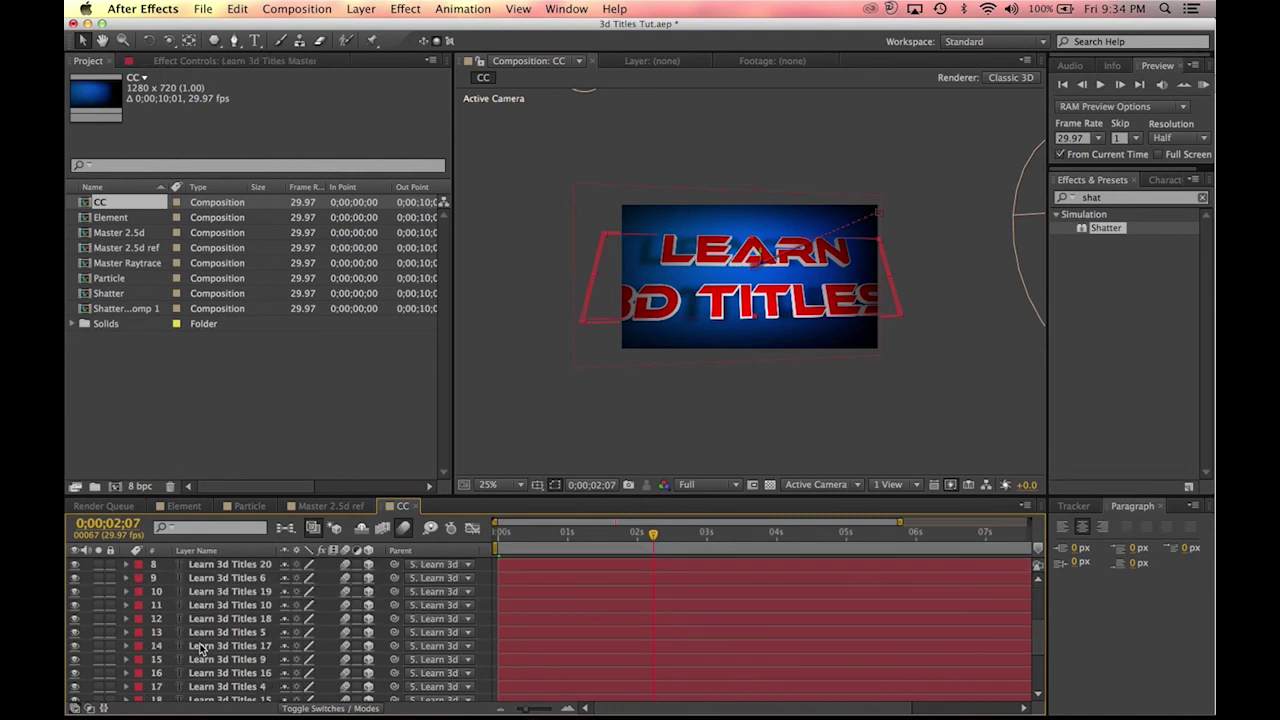
left_click(218, 694, "shift")
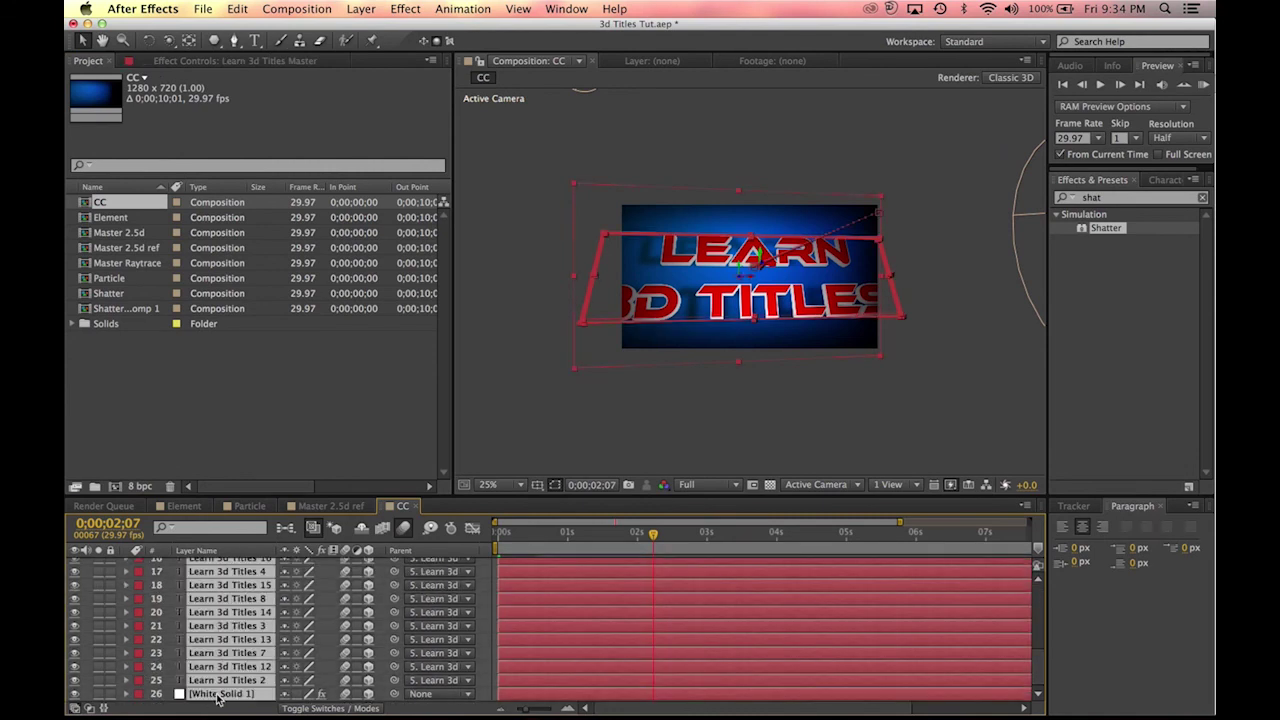
key("Delete")
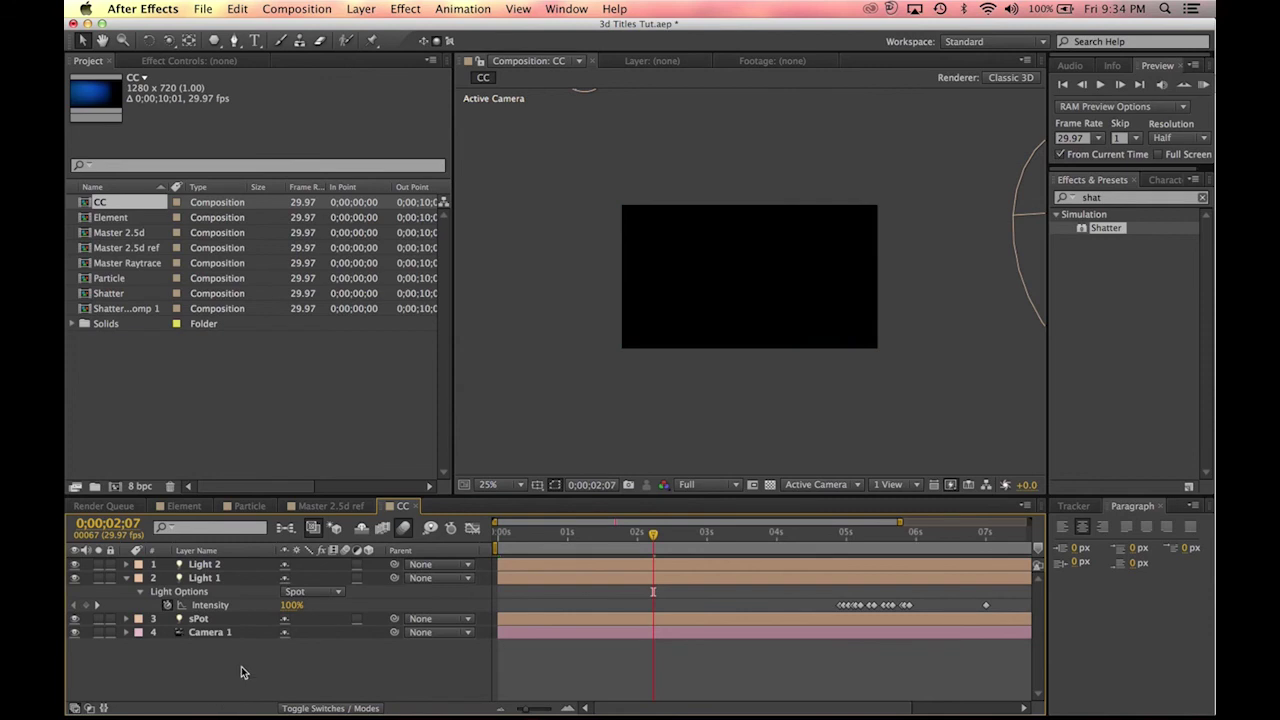
Step: Start importing a footage file and go to the After Effects Projects folder
right_click(178, 654)
left_click(156, 664)
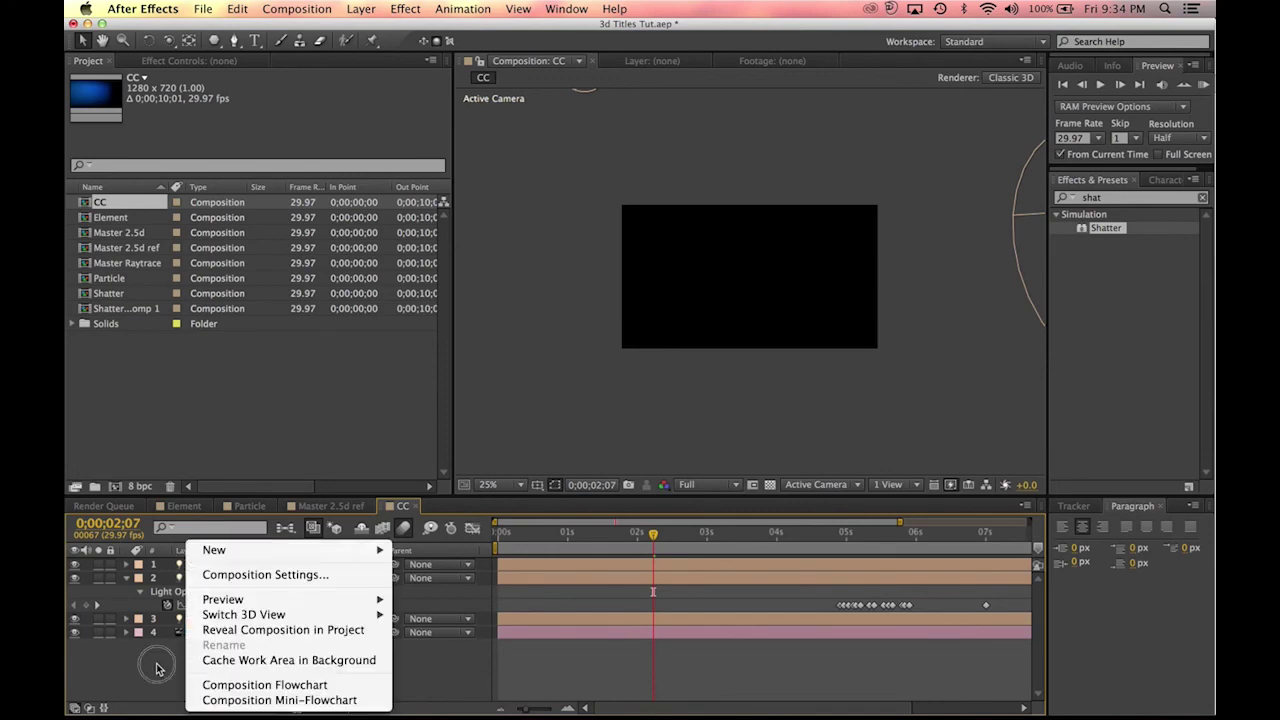
left_click(205, 9)
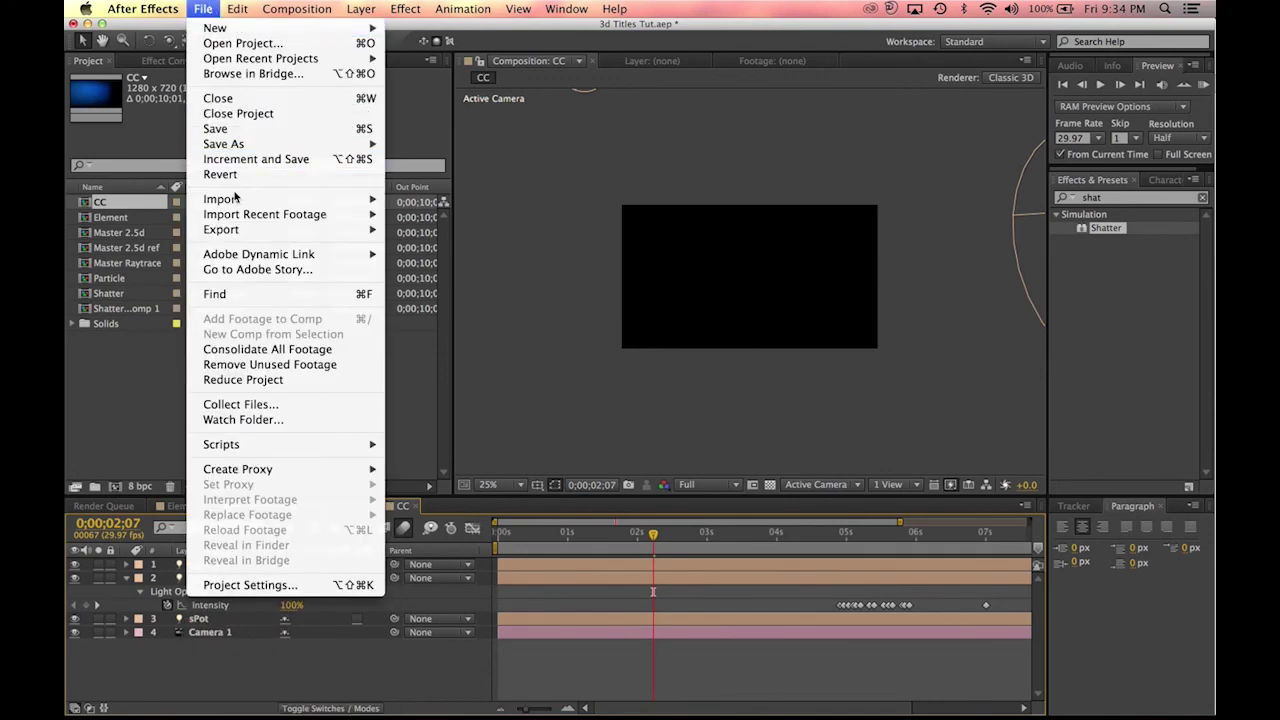
mouse_move(236, 198)
left_click(436, 200)
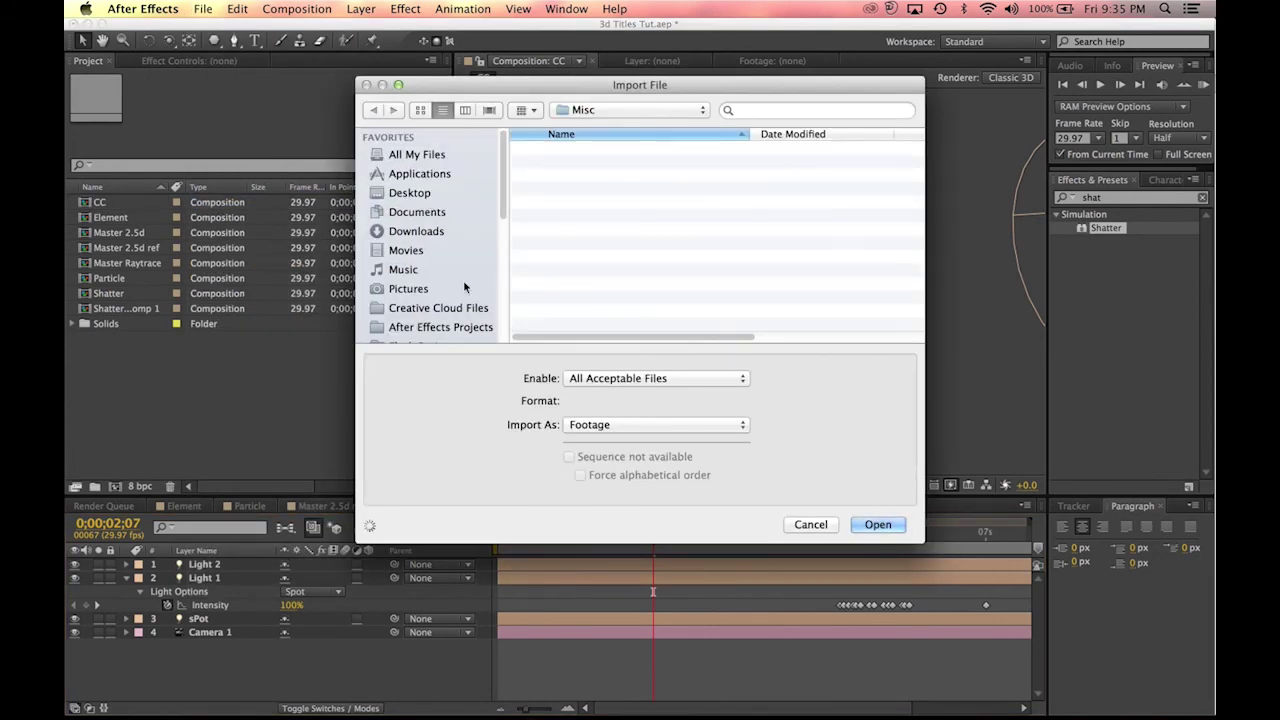
scroll(443, 318, "down", 6)
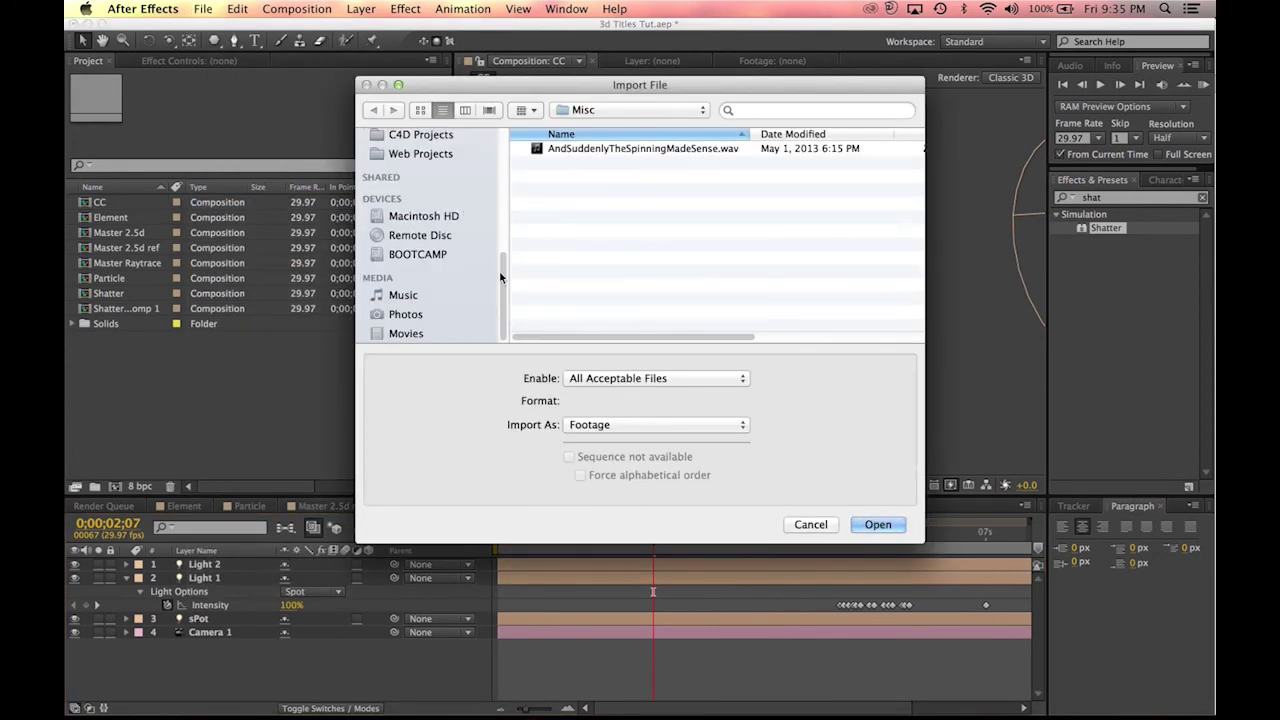
left_click_drag(503, 257, 494, 194)
left_click(468, 212)
Step: Import Master 2.5d Ex_1.mp4 from the Renders folder inside Tuts and 3_Tut3dTitles
scroll(600, 240, "down", 3)
scroll(564, 266, "down", 5)
left_click(561, 309)
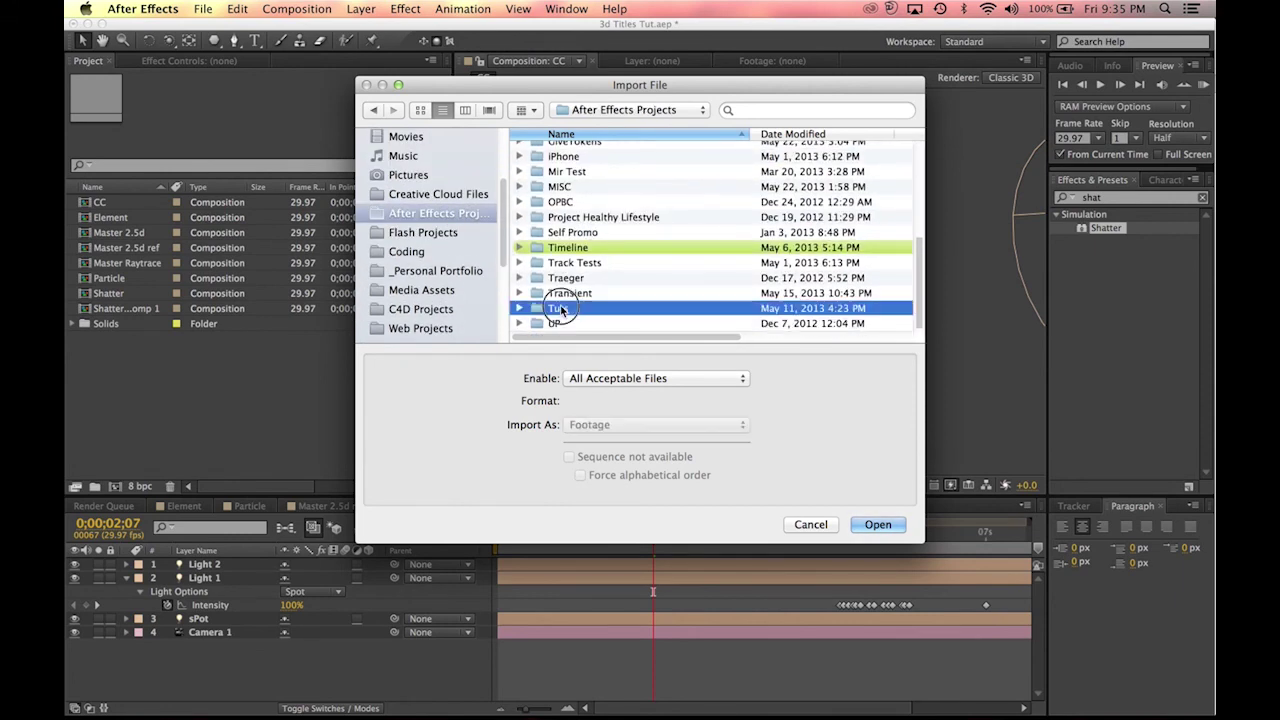
double_click(561, 309)
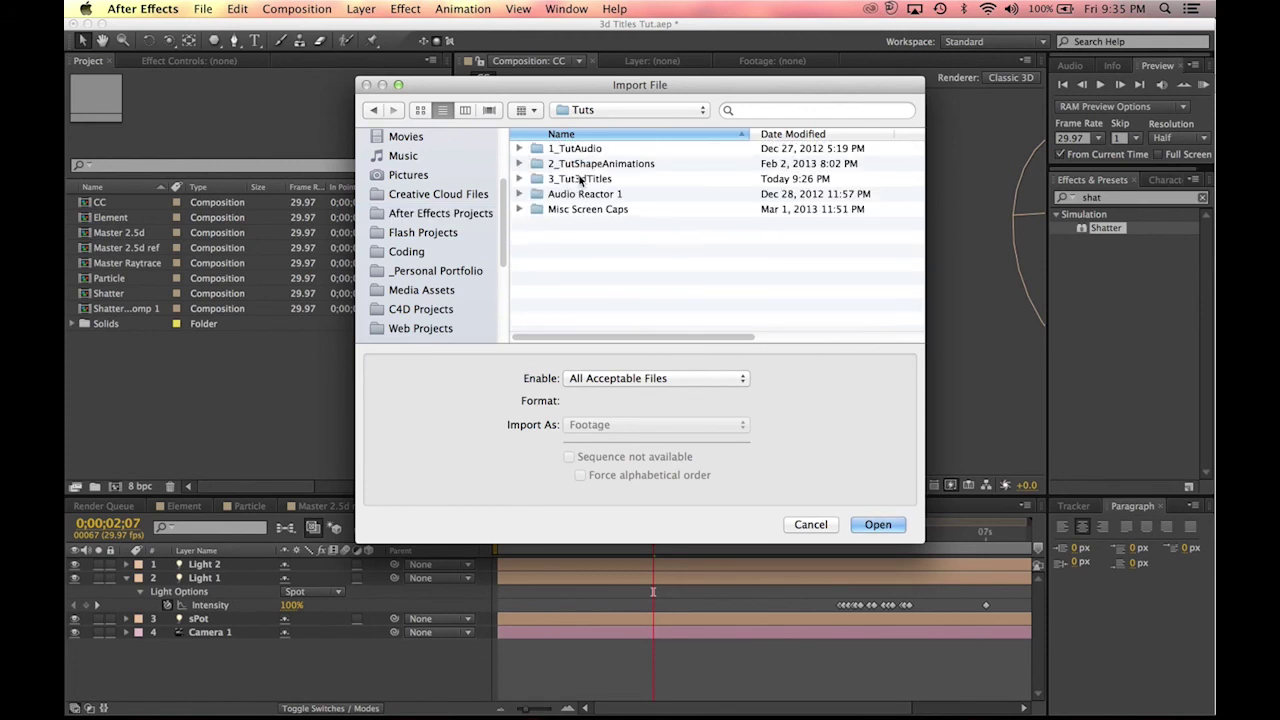
double_click(580, 180)
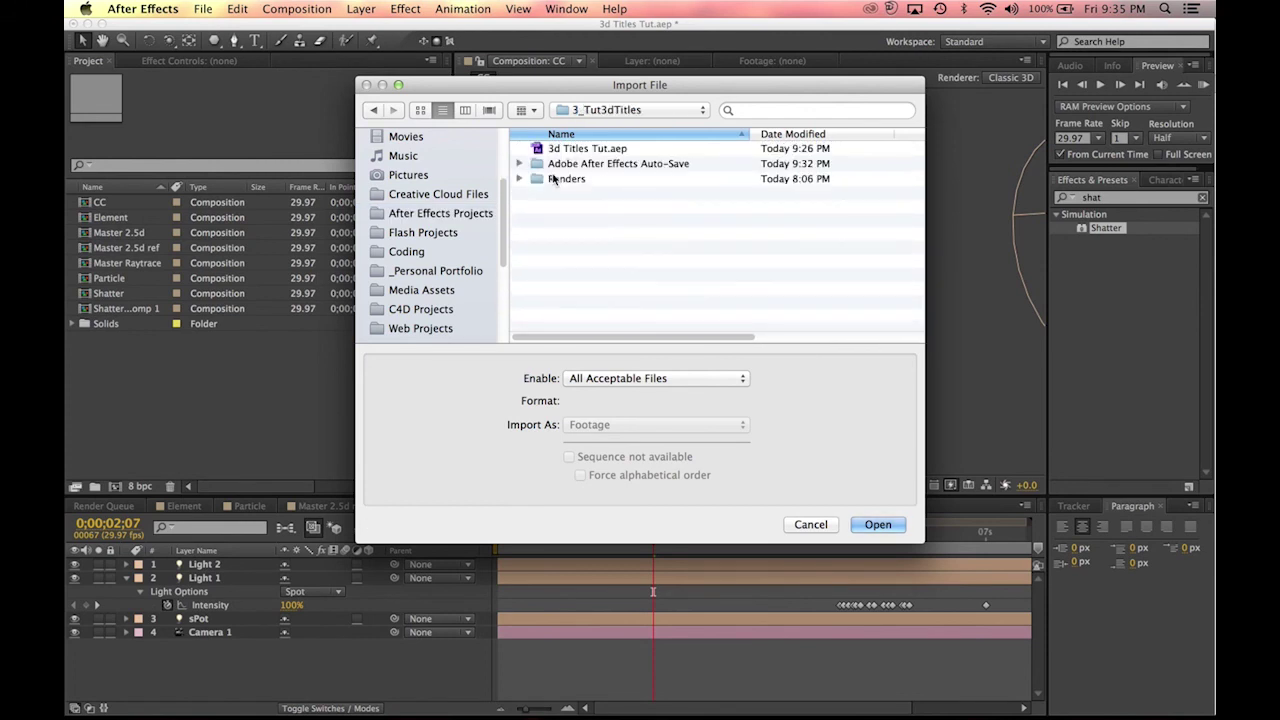
double_click(553, 178)
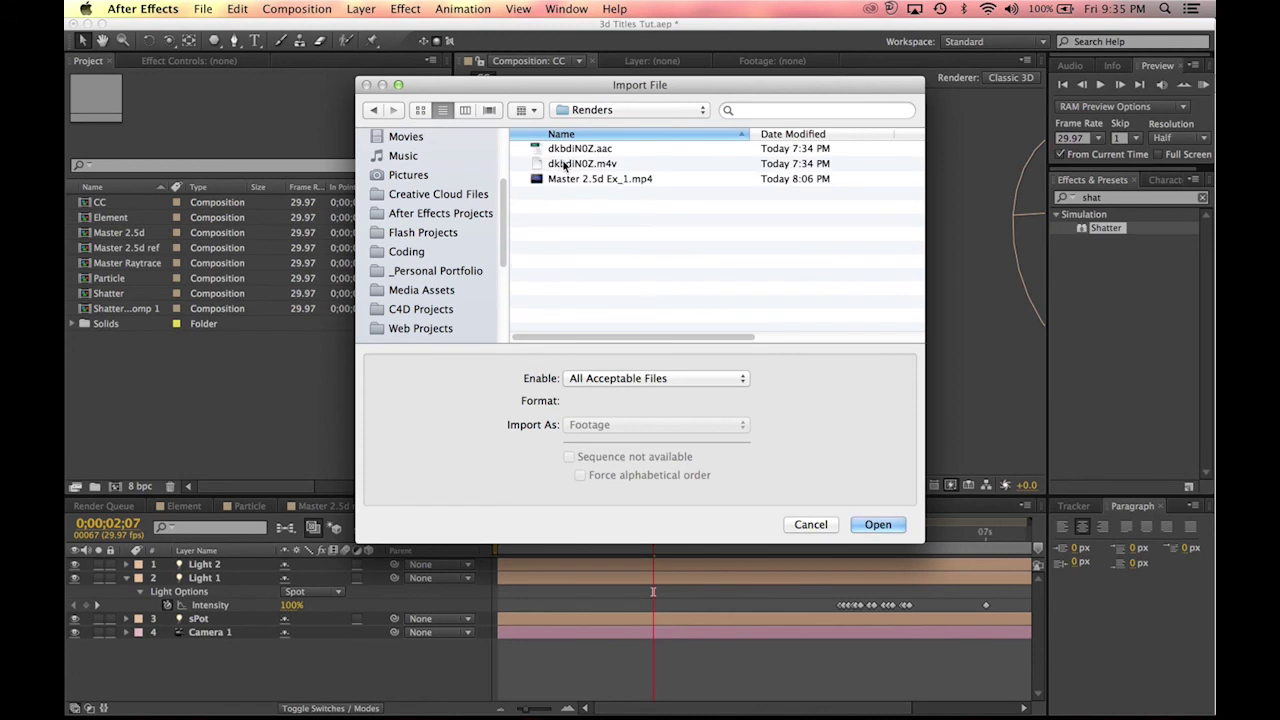
left_click(600, 180)
left_click(880, 525)
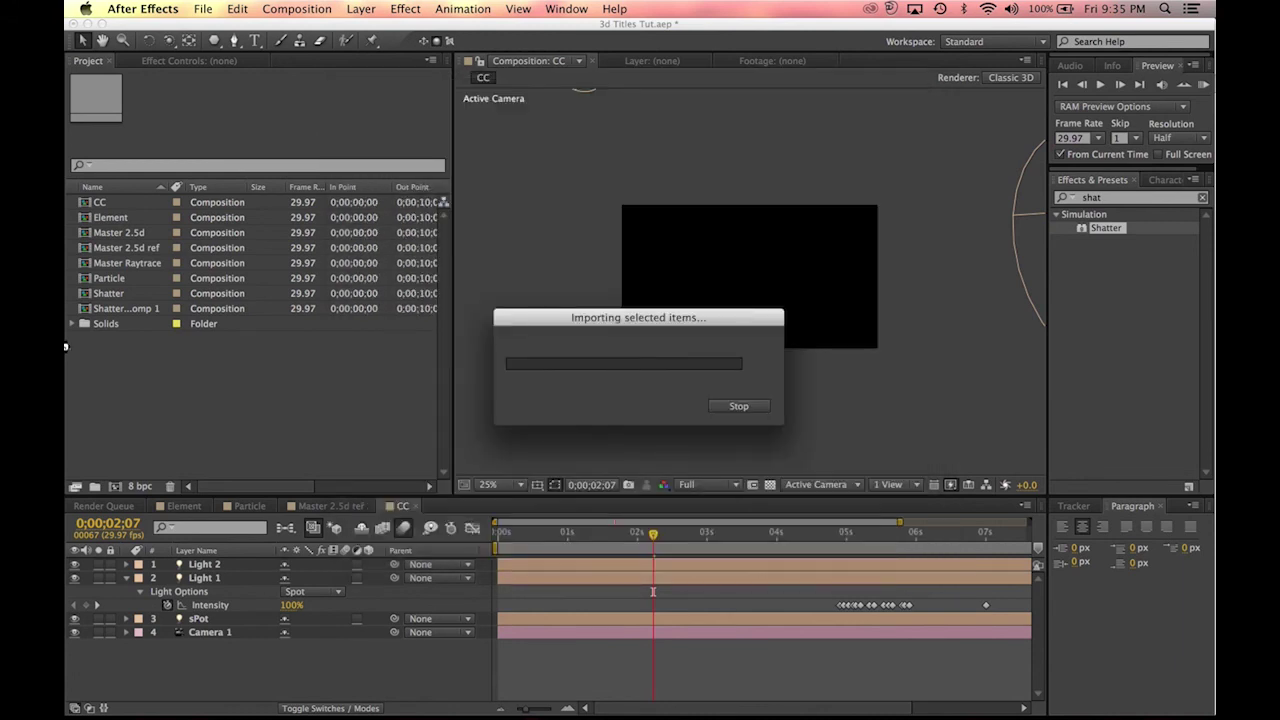
Step: Add Master 2.5d Ex_1.mp4 to the CC composition below Camera 1 and collapse Light 1's properties
left_click_drag(122, 248, 198, 645)
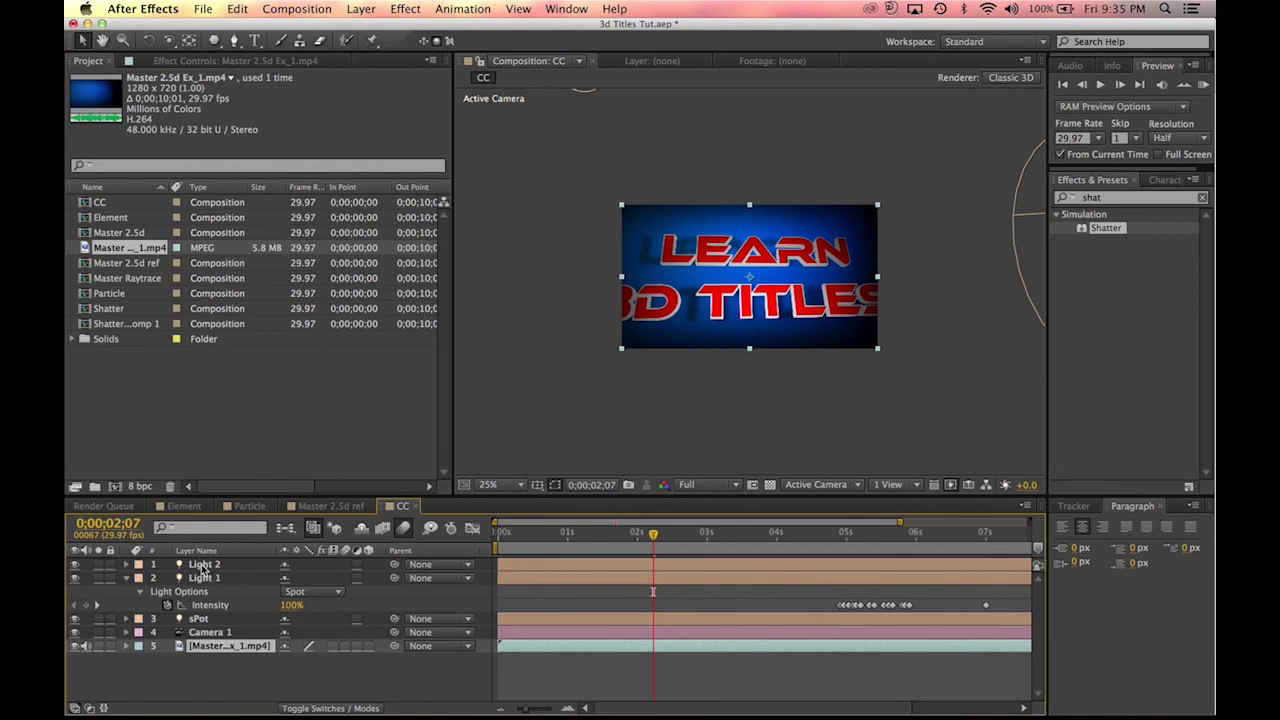
left_click(203, 566)
left_click(210, 633, "shift")
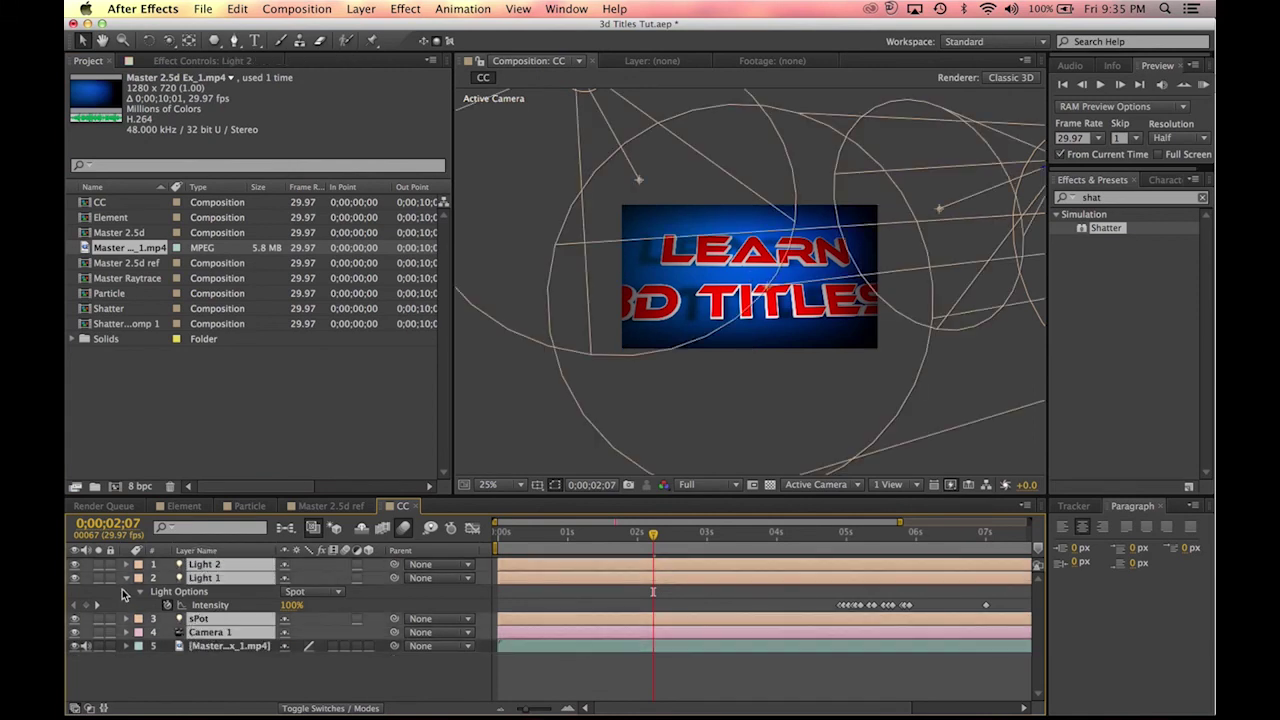
left_click(126, 579)
left_click(245, 661)
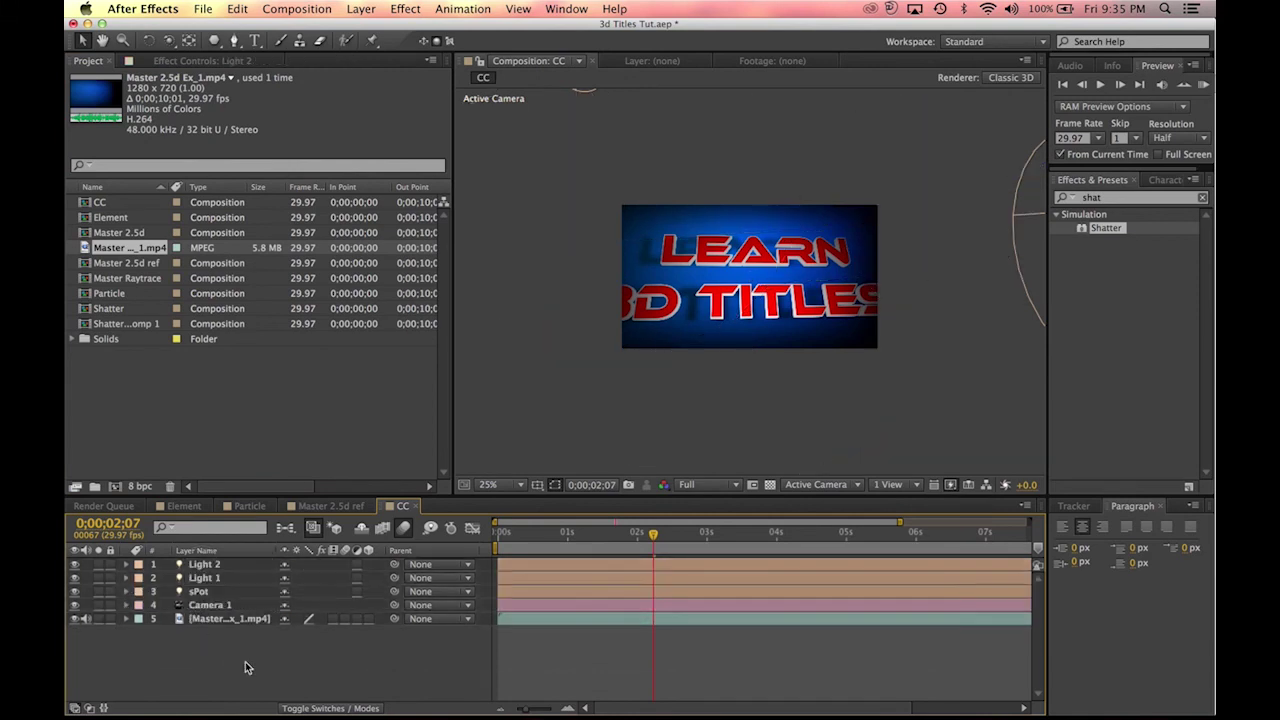
Step: Rename the sPot light layer as Spot
left_click(200, 592)
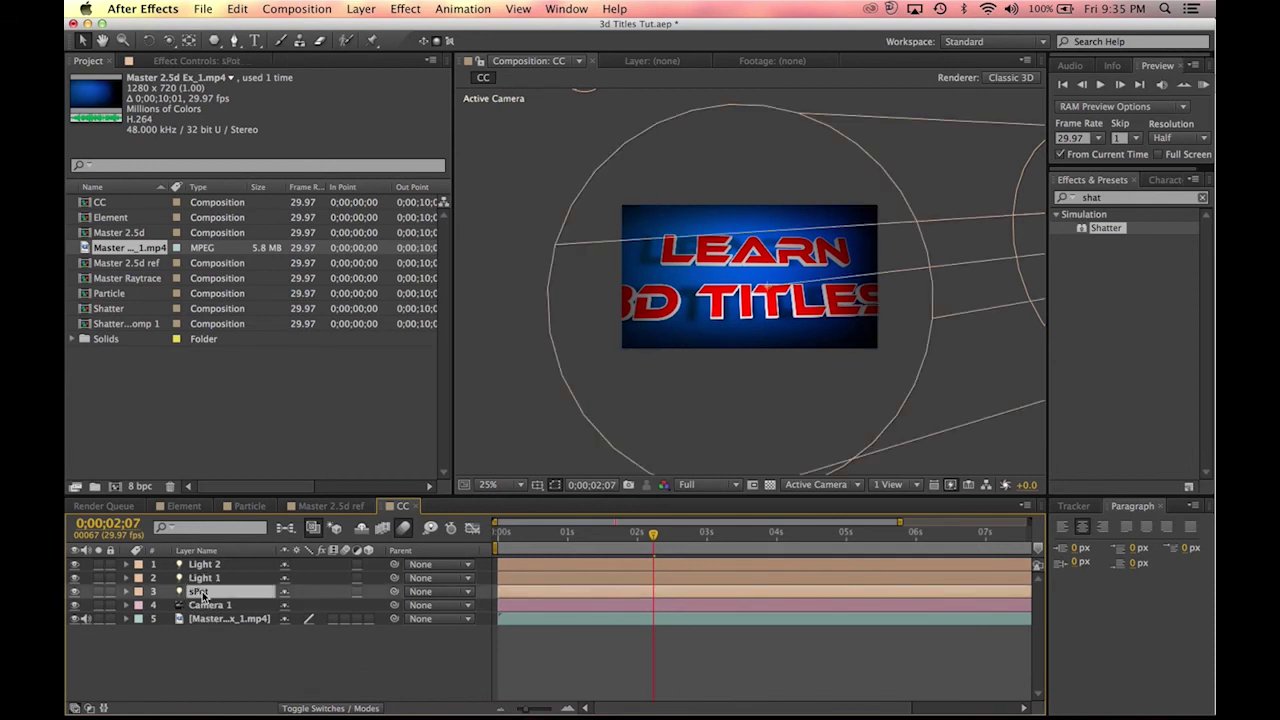
key("Return")
type("Spot")
key("Return")
left_click(204, 640)
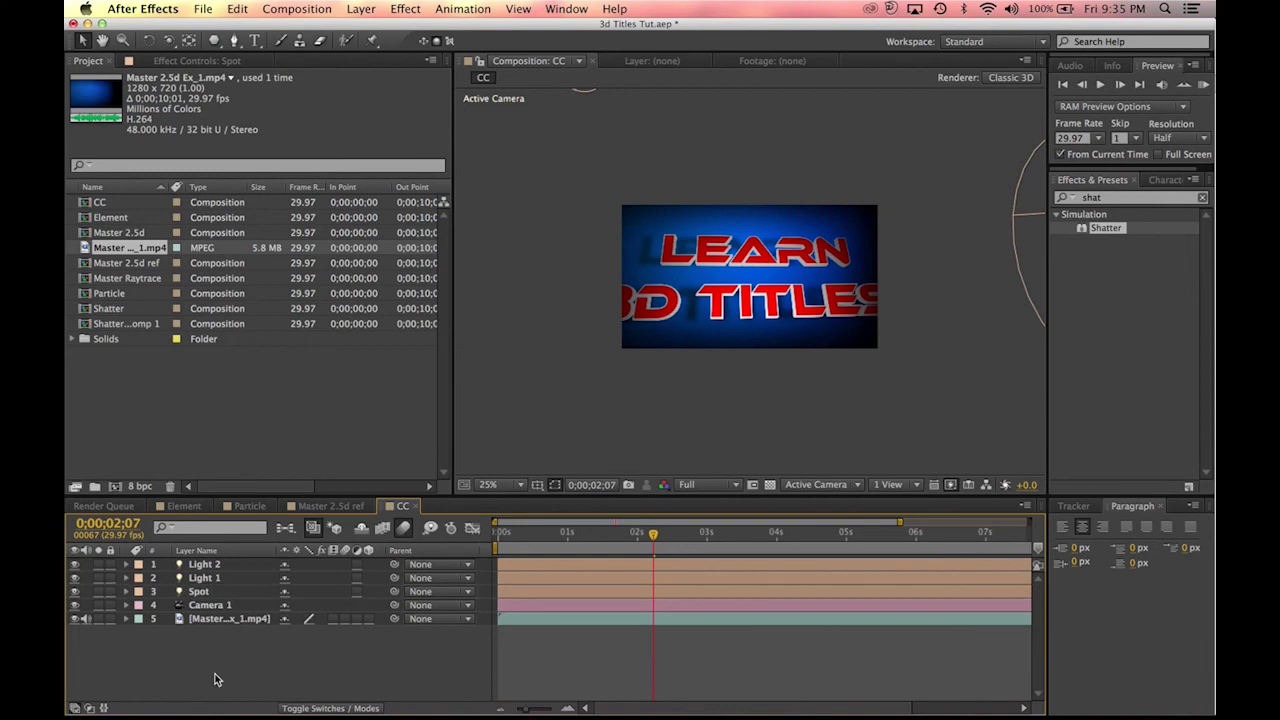
Step: Create a white solid layer above the lights in the CC composition
left_click(364, 9)
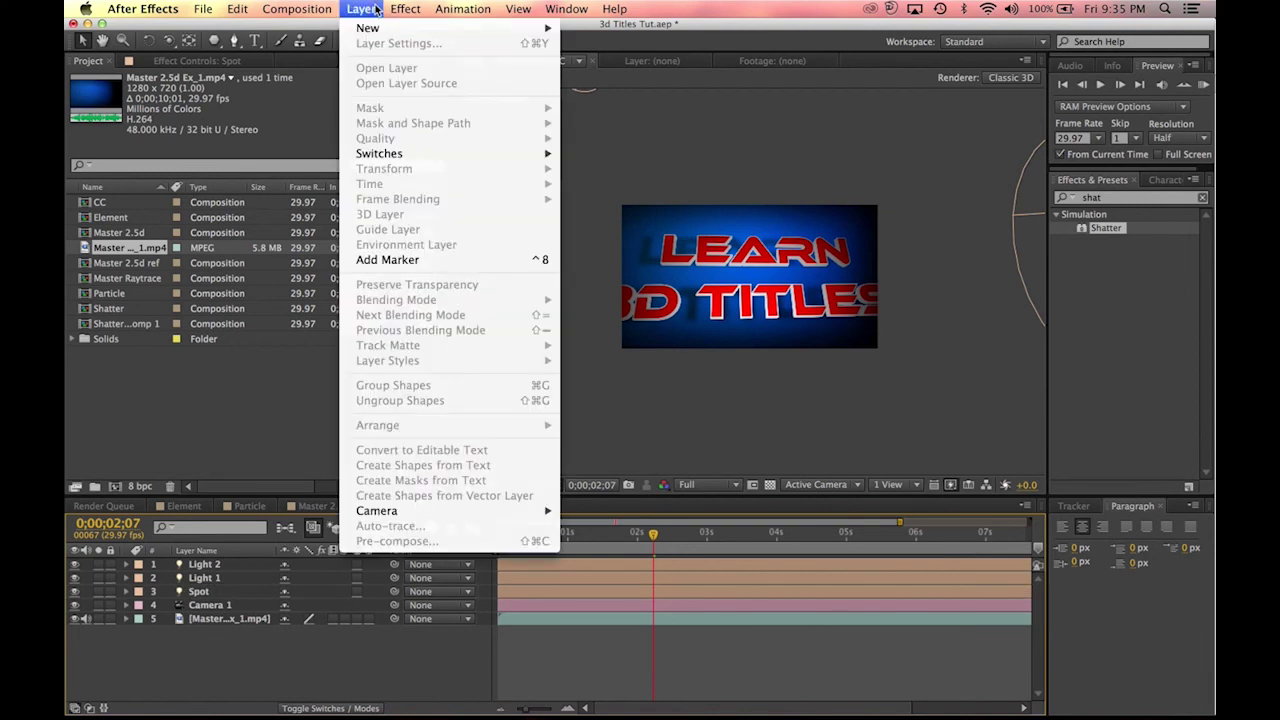
mouse_move(362, 30)
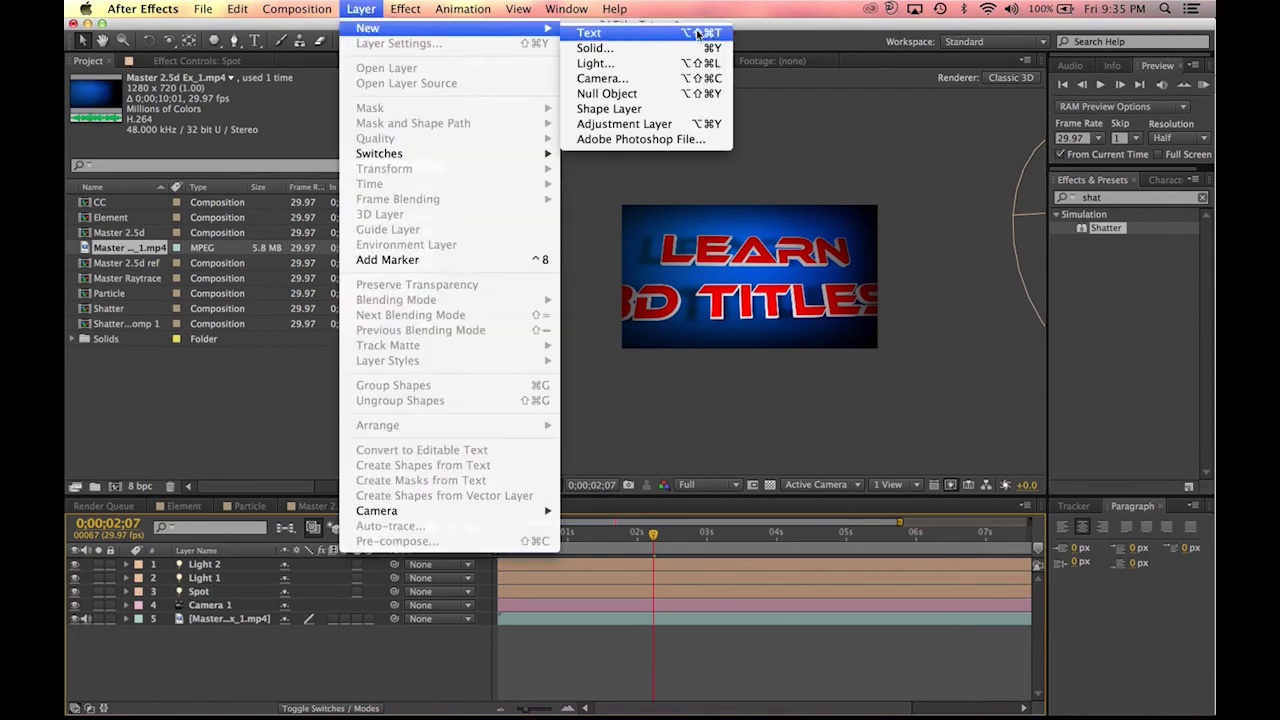
left_click(616, 50)
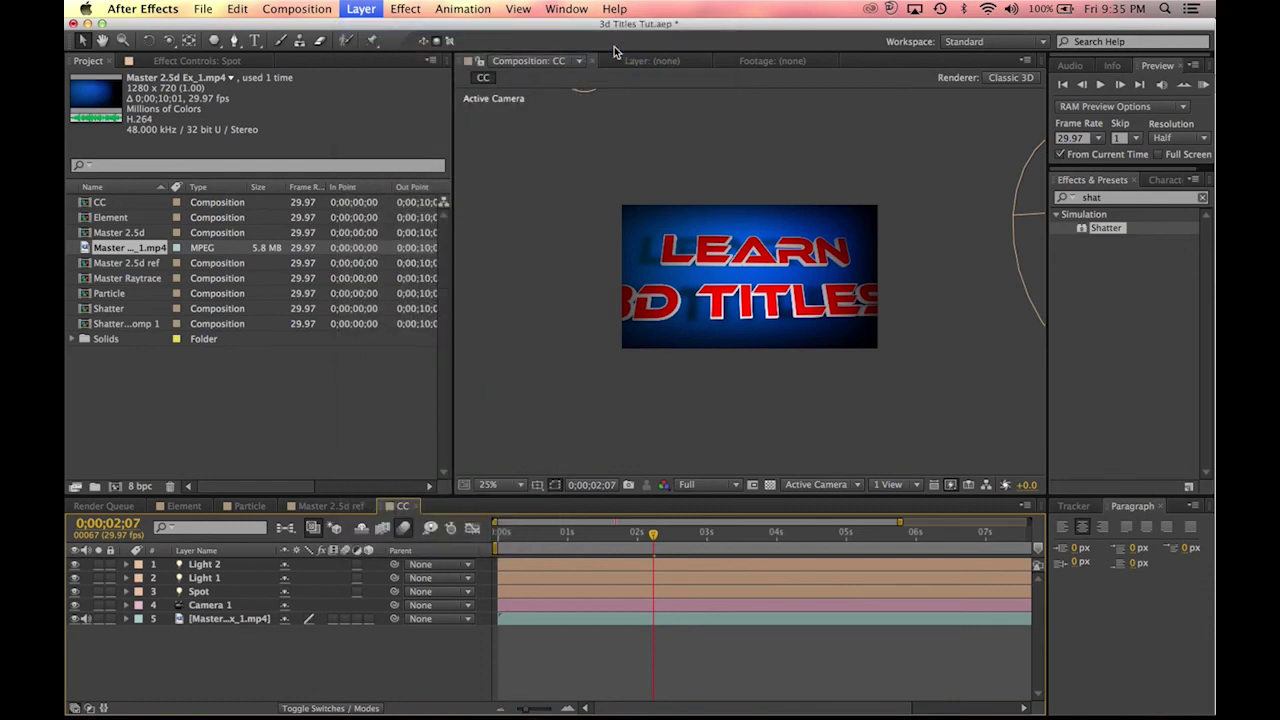
left_click(396, 392)
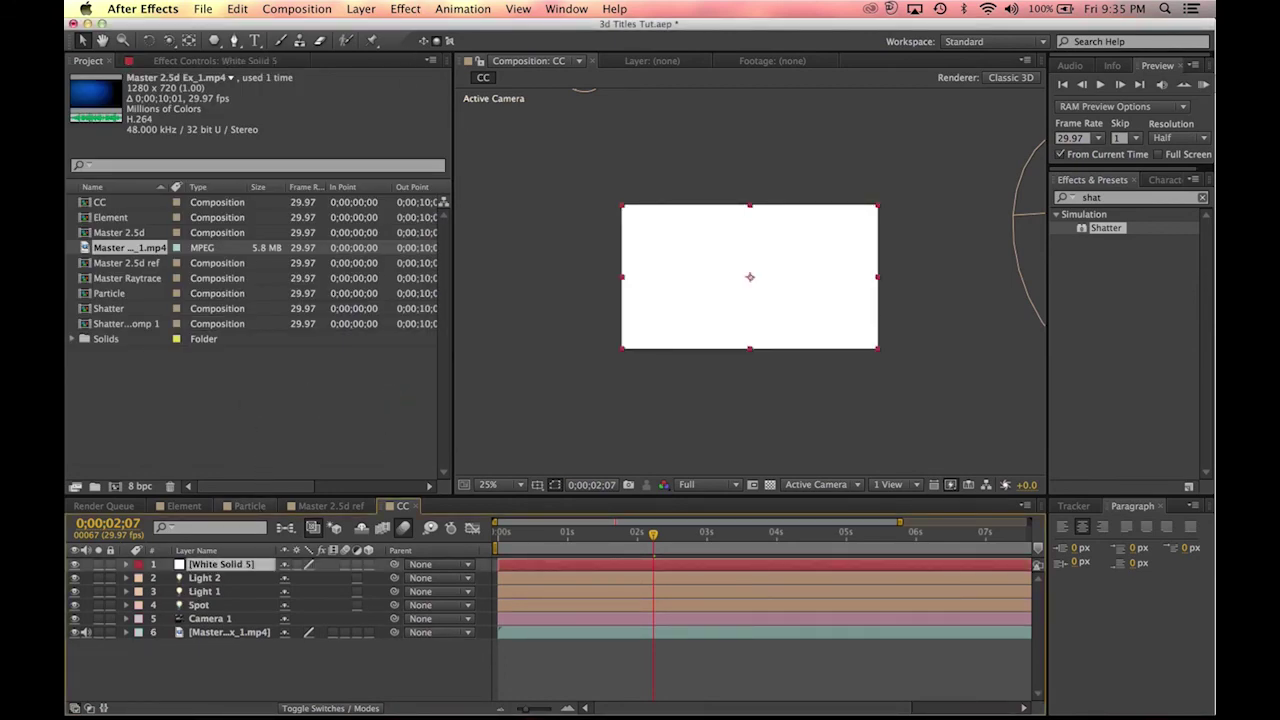
Step: Apply the Video Copilot Optical Flares effect to the white solid
left_click(404, 8)
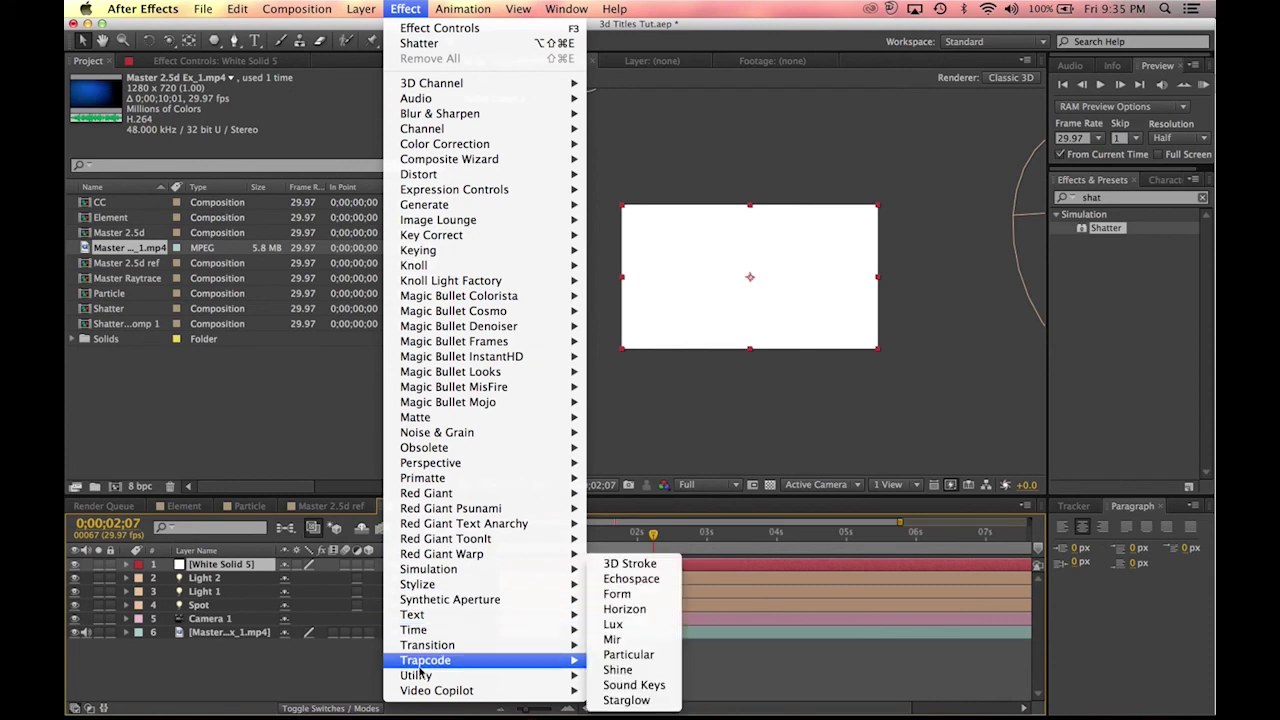
mouse_move(516, 632)
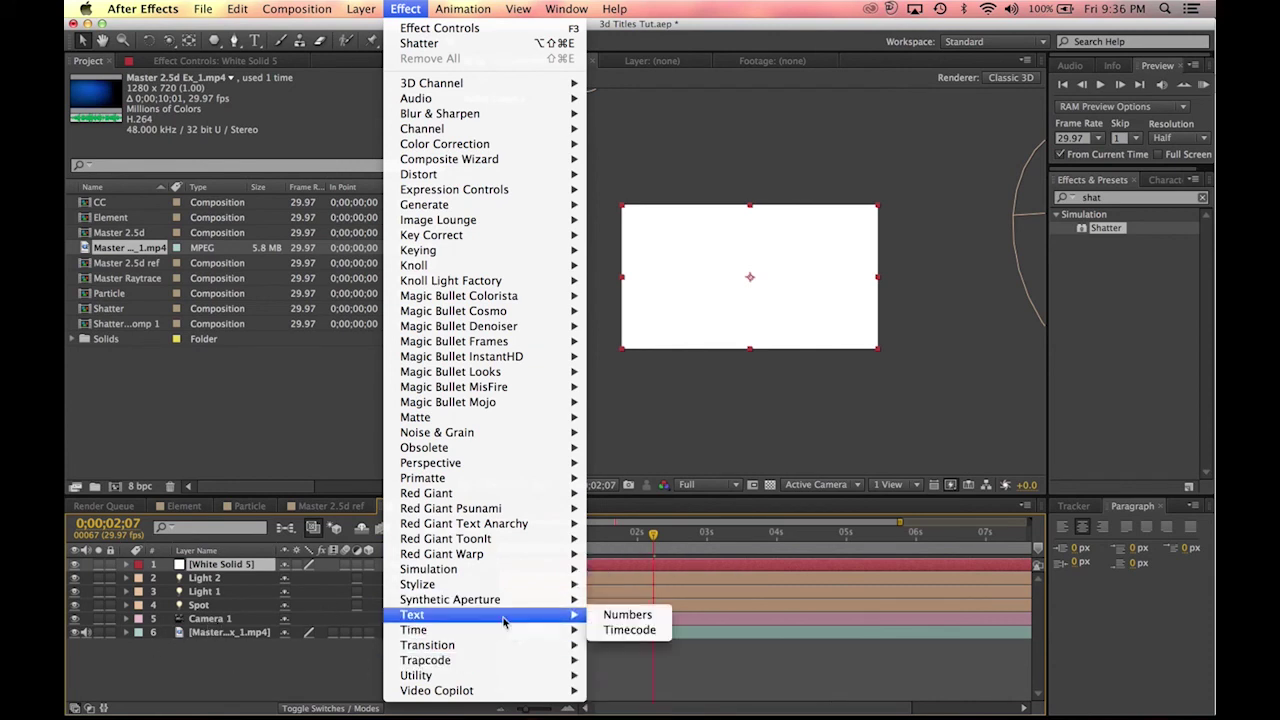
mouse_move(447, 693)
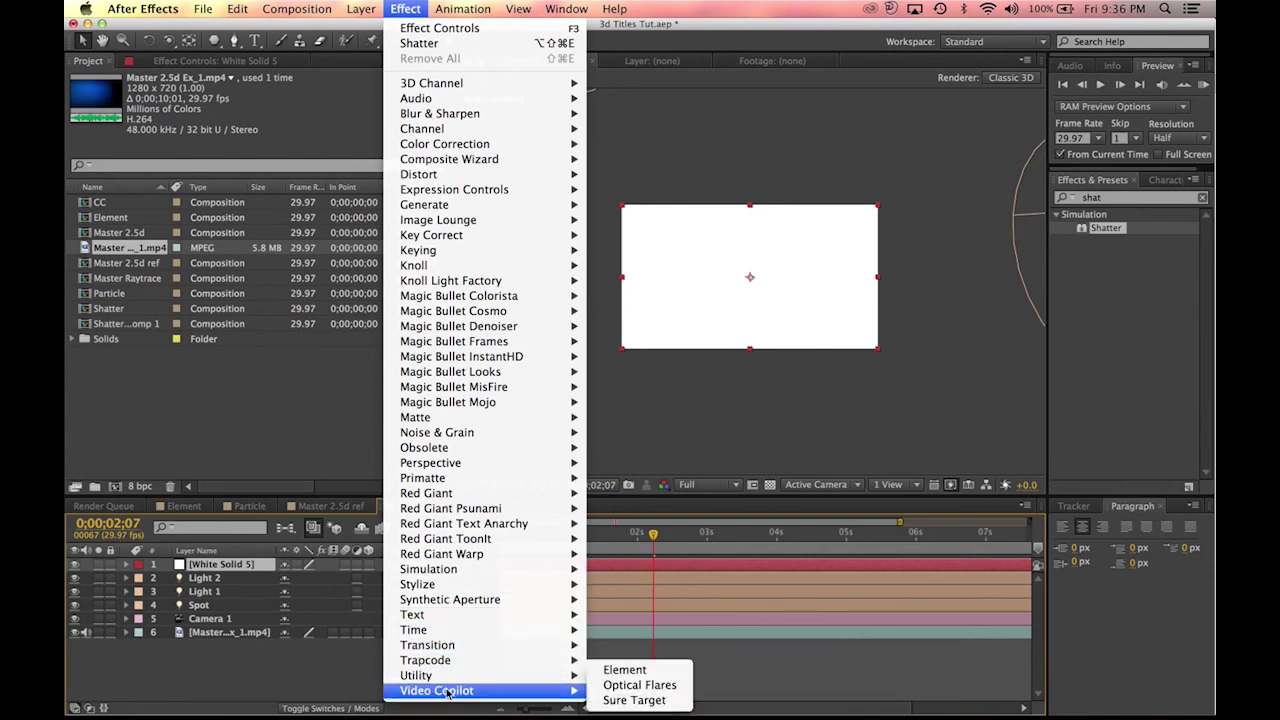
left_click(640, 686)
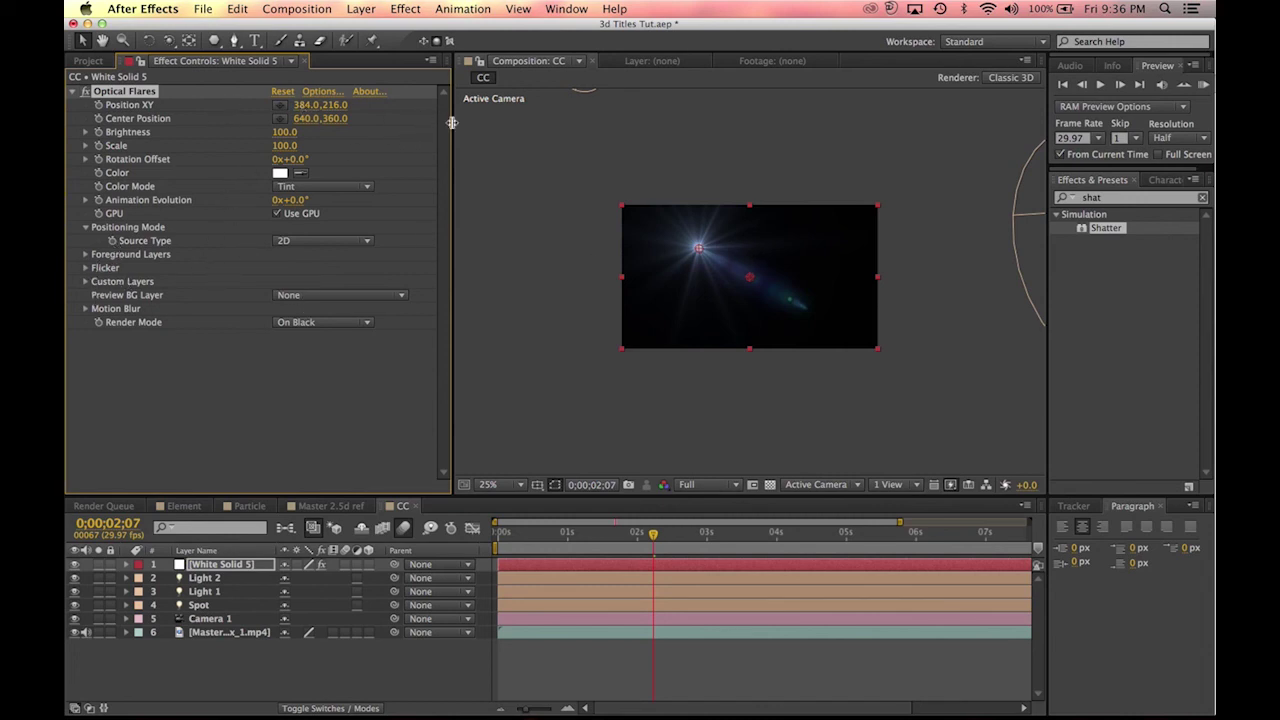
Step: Widen the effect settings area and load a blue-violet flare preset from Pro Presets 2 in the Optical Flares options
left_click_drag(453, 121, 567, 143)
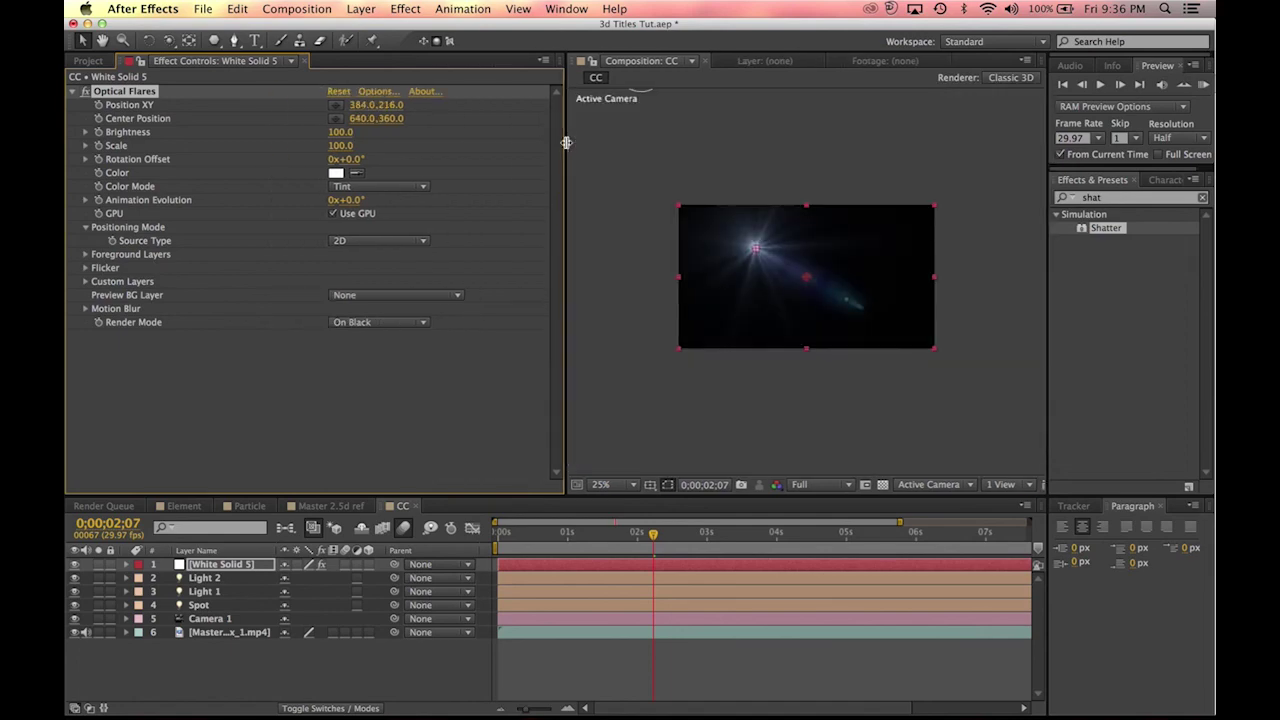
left_click(378, 93)
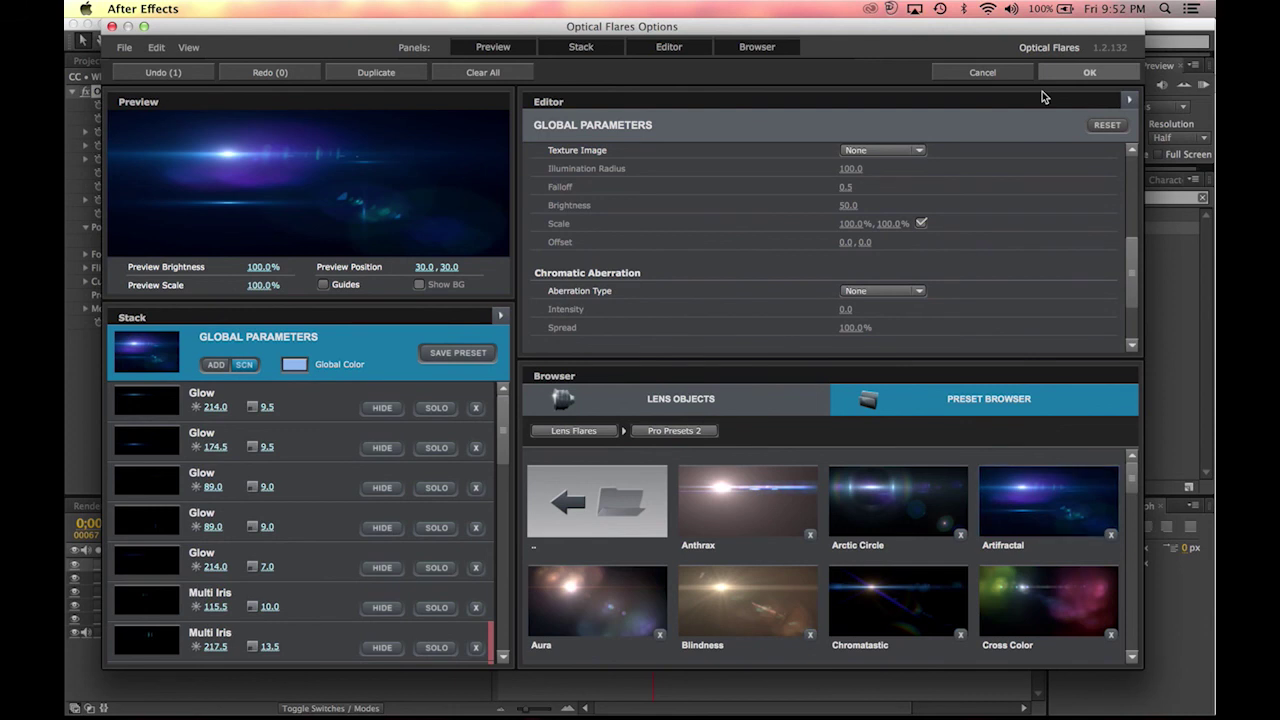
left_click(982, 73)
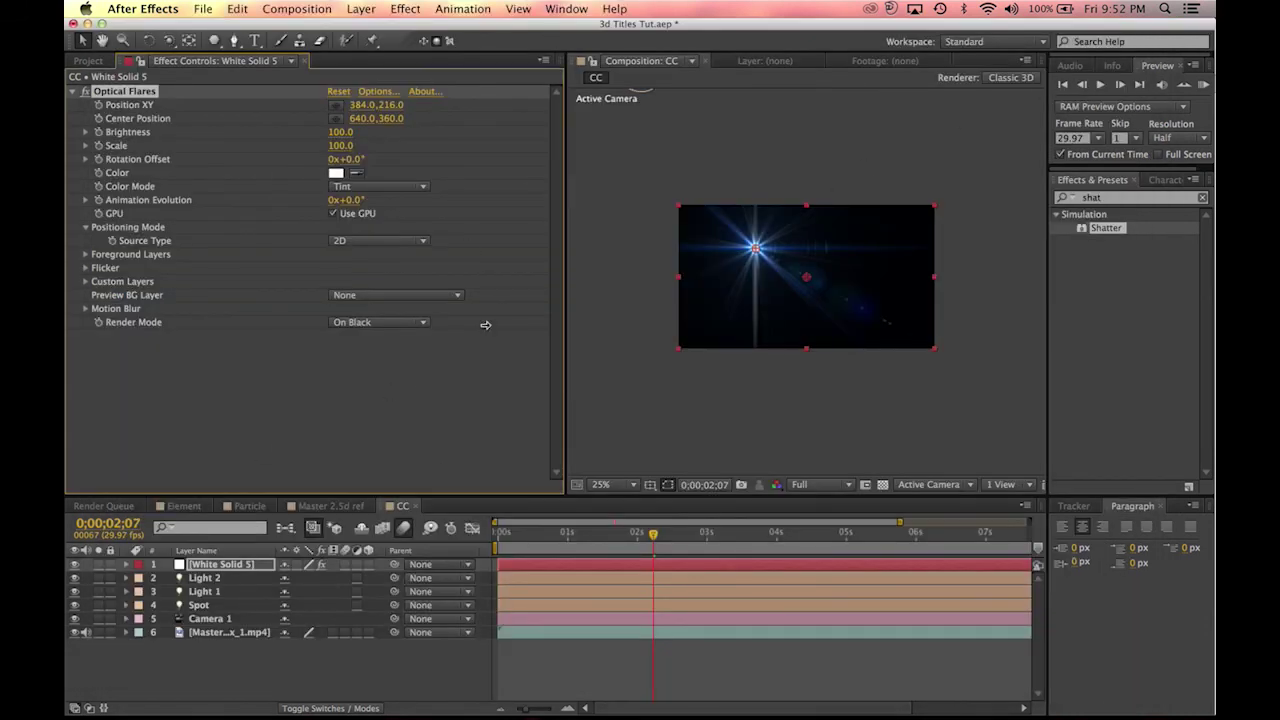
Step: Set the white solid's blending mode to Add
left_click(330, 709)
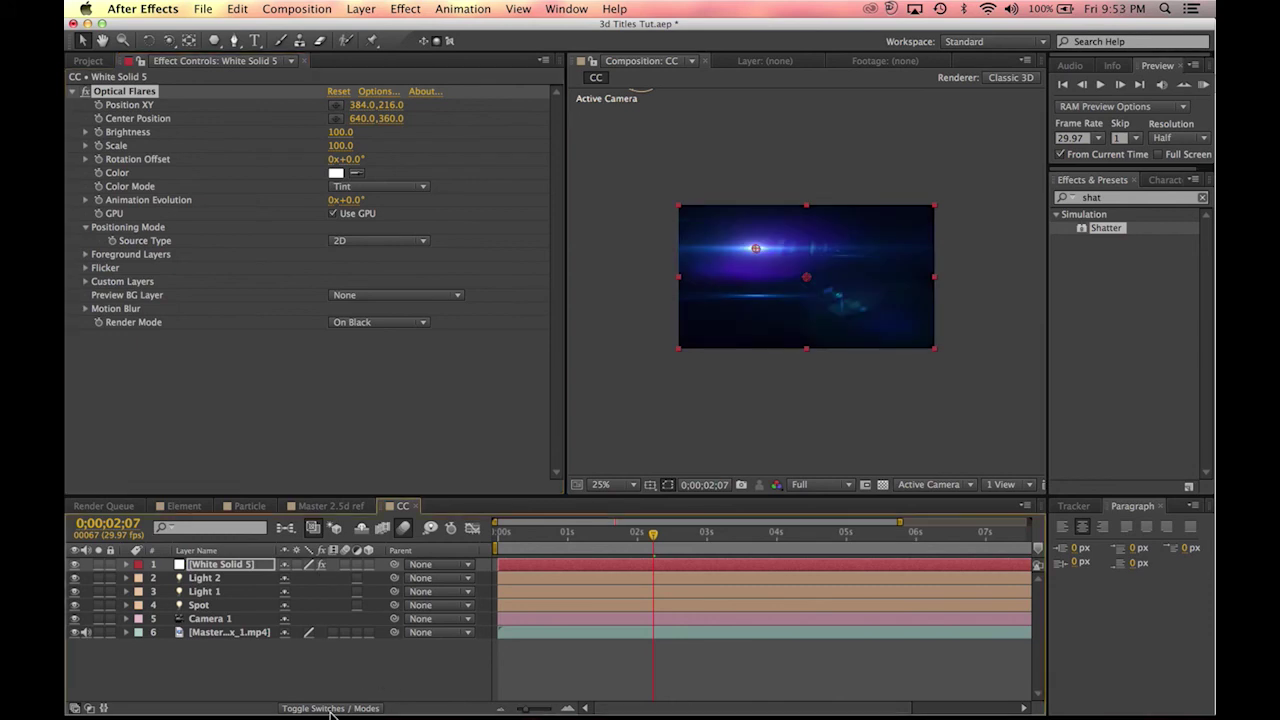
left_click(305, 565)
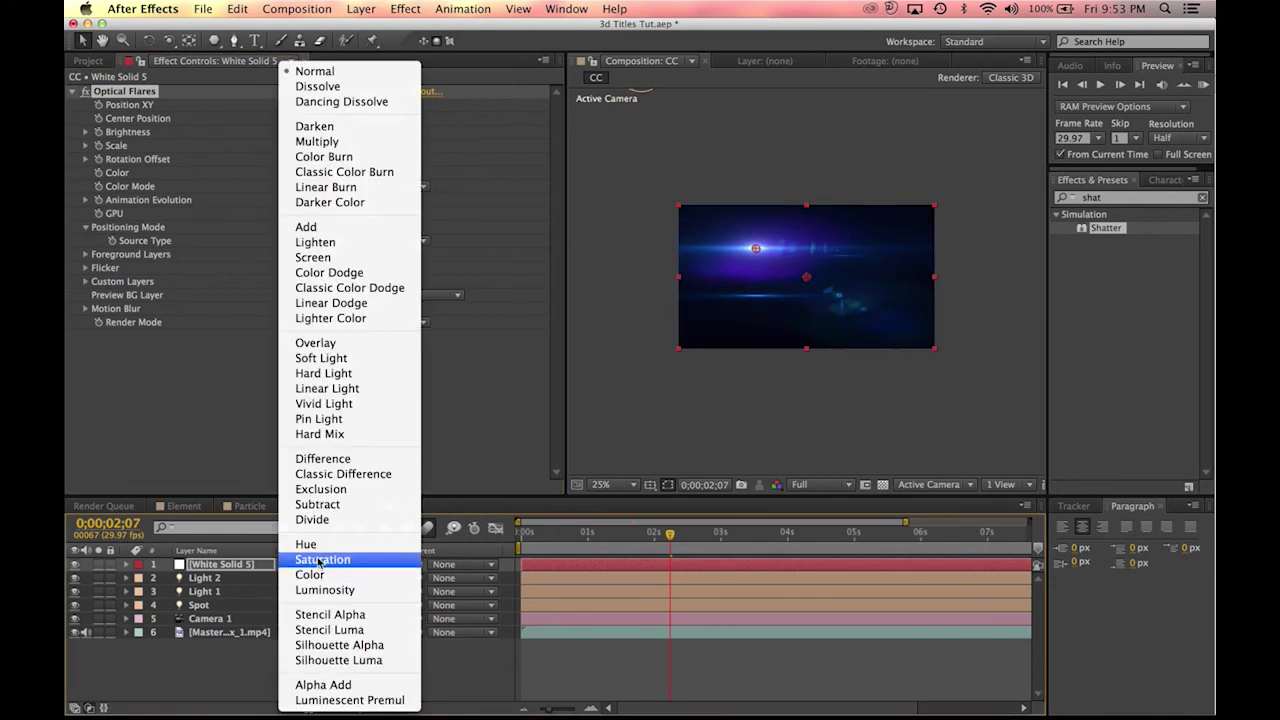
left_click(333, 229)
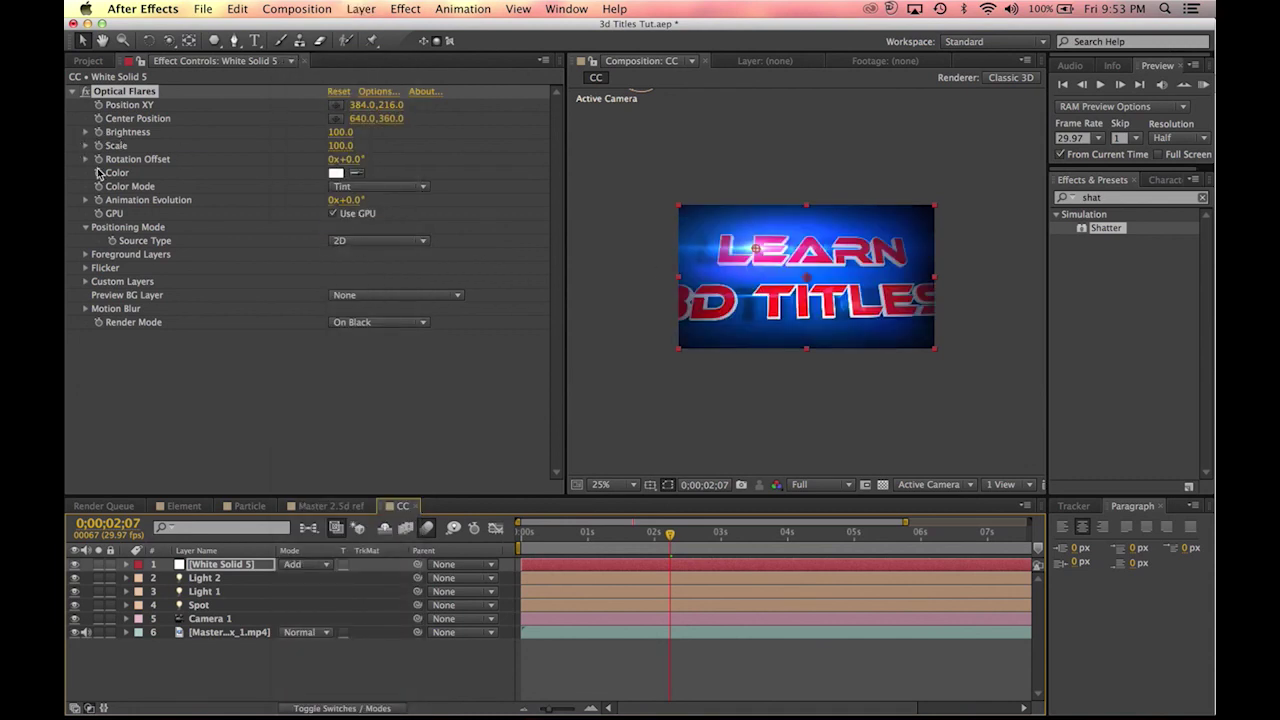
Step: Set the flare's Source Type to Track Lights and check the result at 0;00;00;00 and 0;00;05;06
left_click(393, 244)
left_click(381, 290)
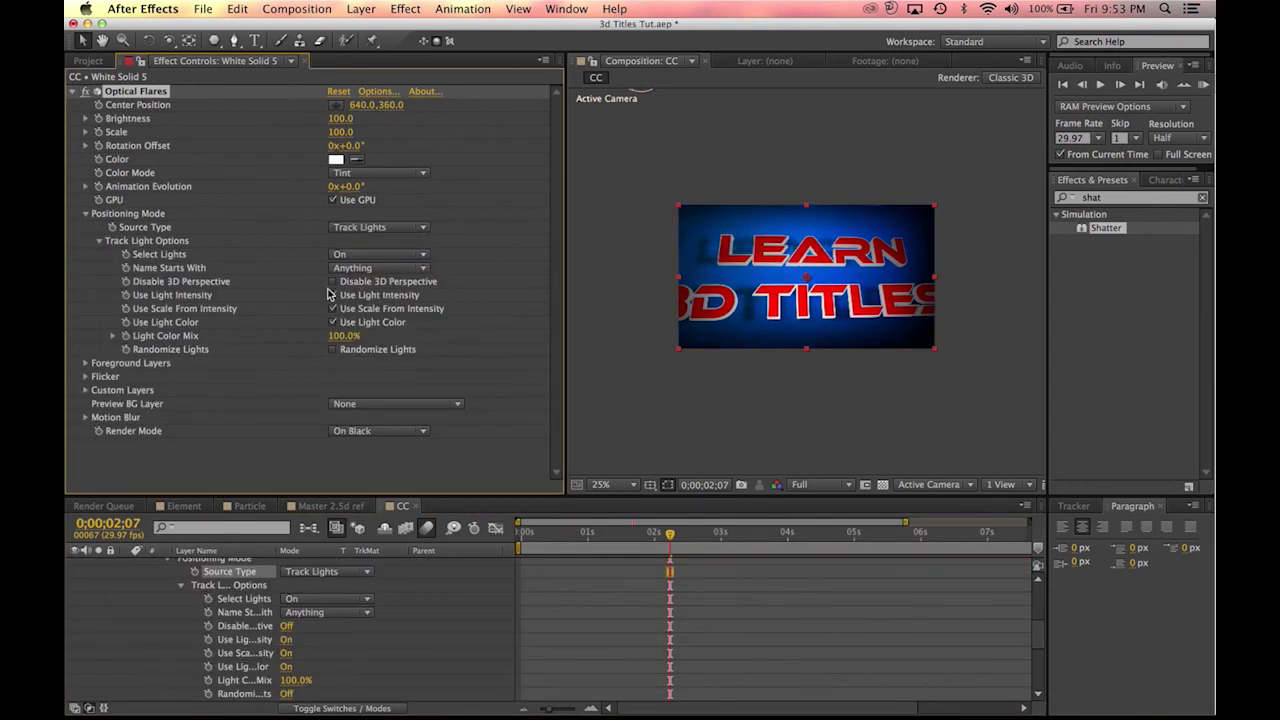
left_click_drag(566, 535, 490, 545)
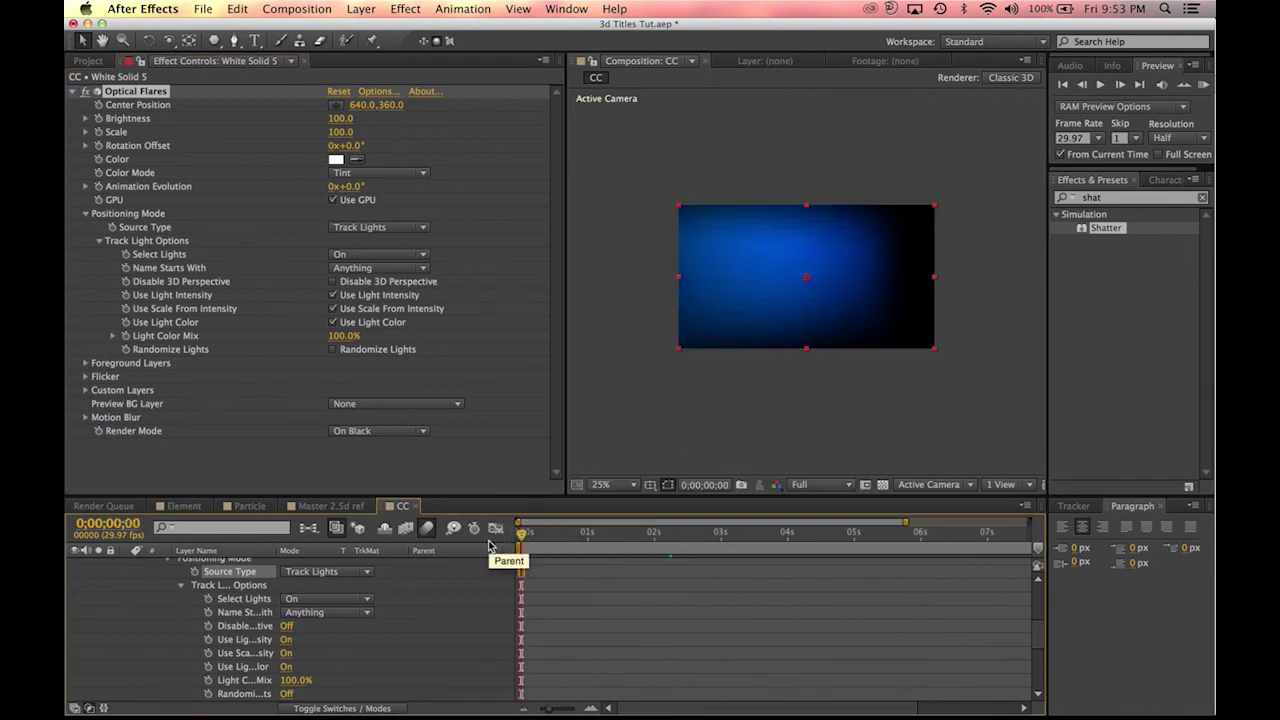
left_click_drag(680, 540, 868, 538)
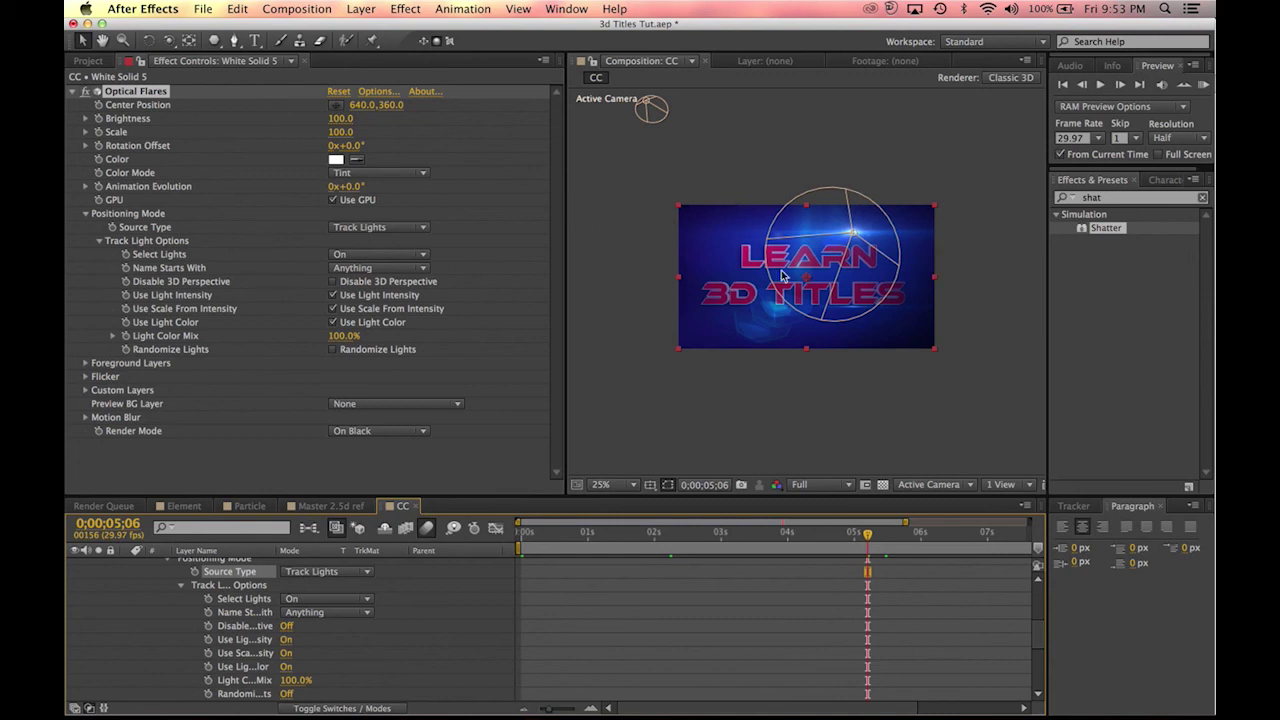
Step: Inspect the light-tracked flare over the title at 0;00;05;06 and at 0;00;00;21
scroll(827, 214, "up", 2)
scroll(909, 188, "down", 2)
scroll(850, 240, "up", 2)
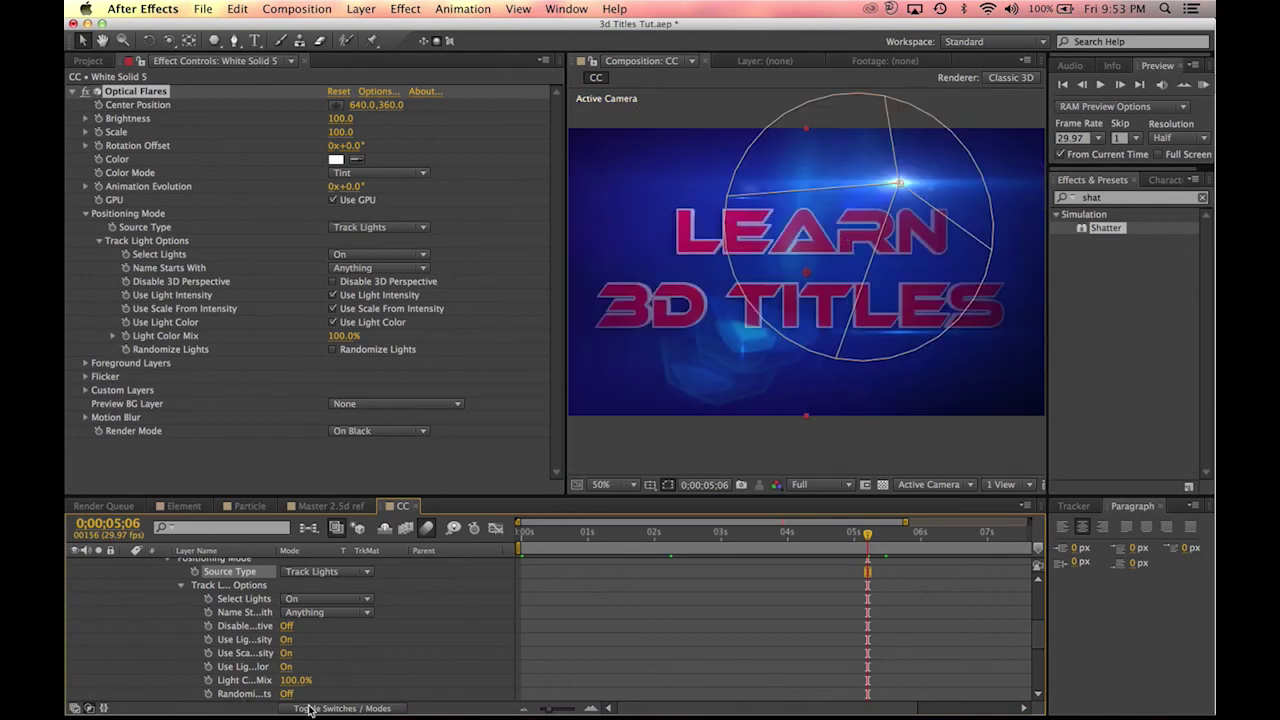
key("comma")
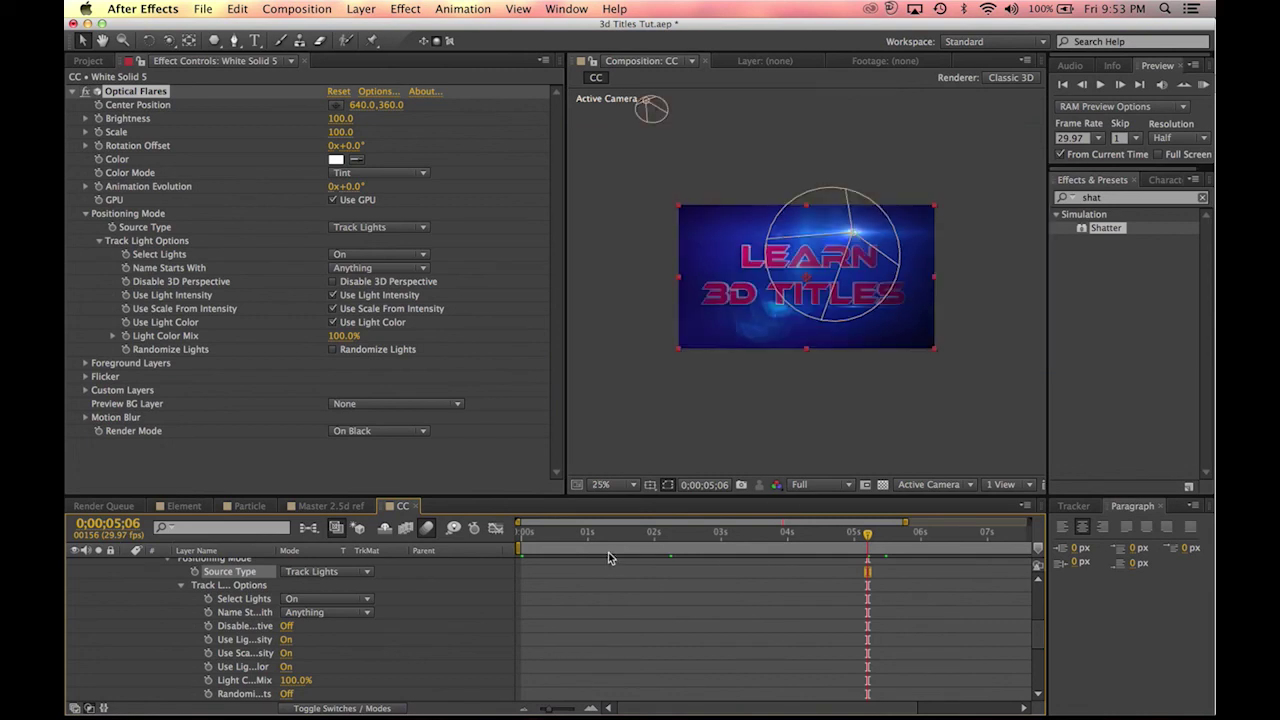
left_click(567, 532)
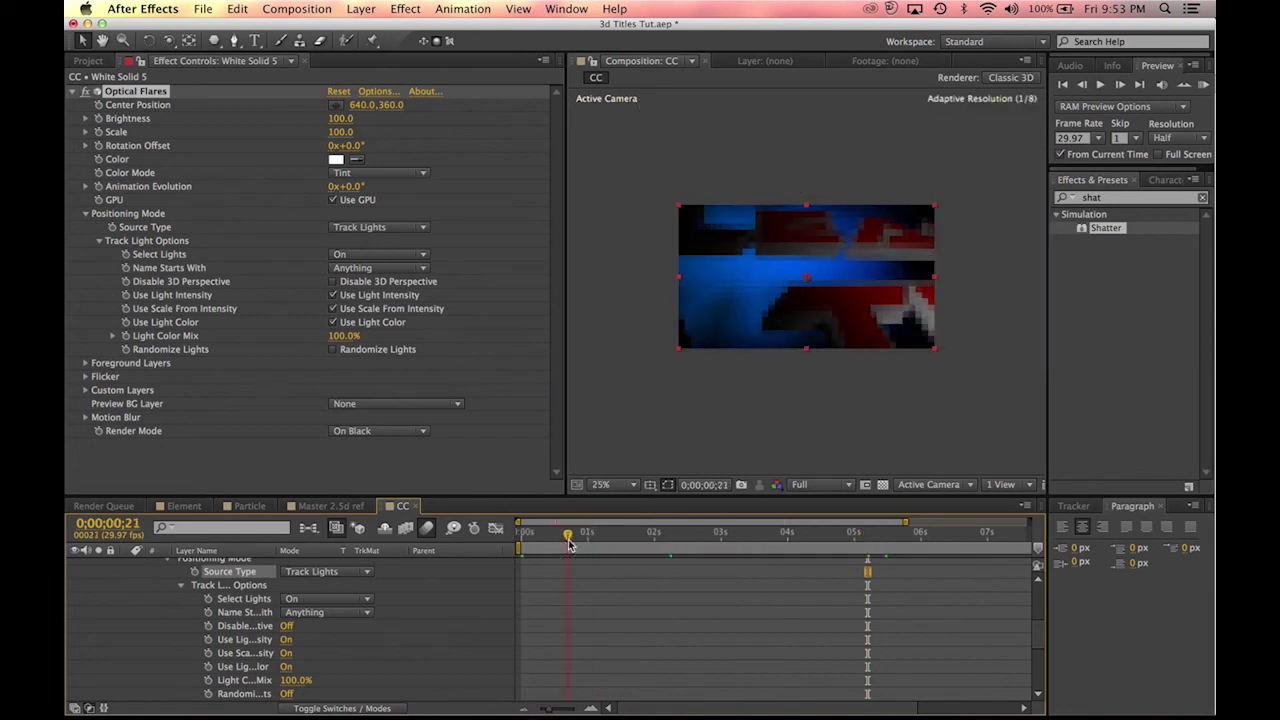
key("period")
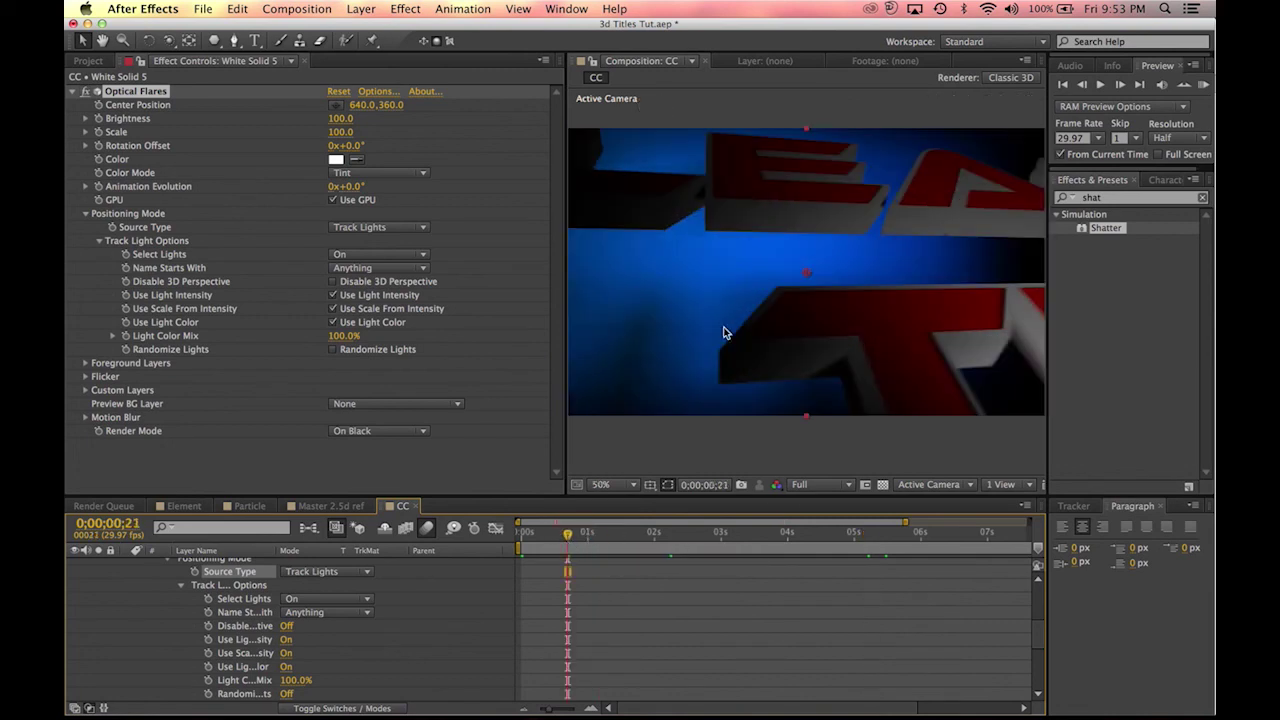
Step: Go to 0;00;06;18 and examine the end of the shot and the light positions around the frame
left_click(763, 535)
left_click_drag(763, 535, 960, 500)
key("comma")
key("slash")
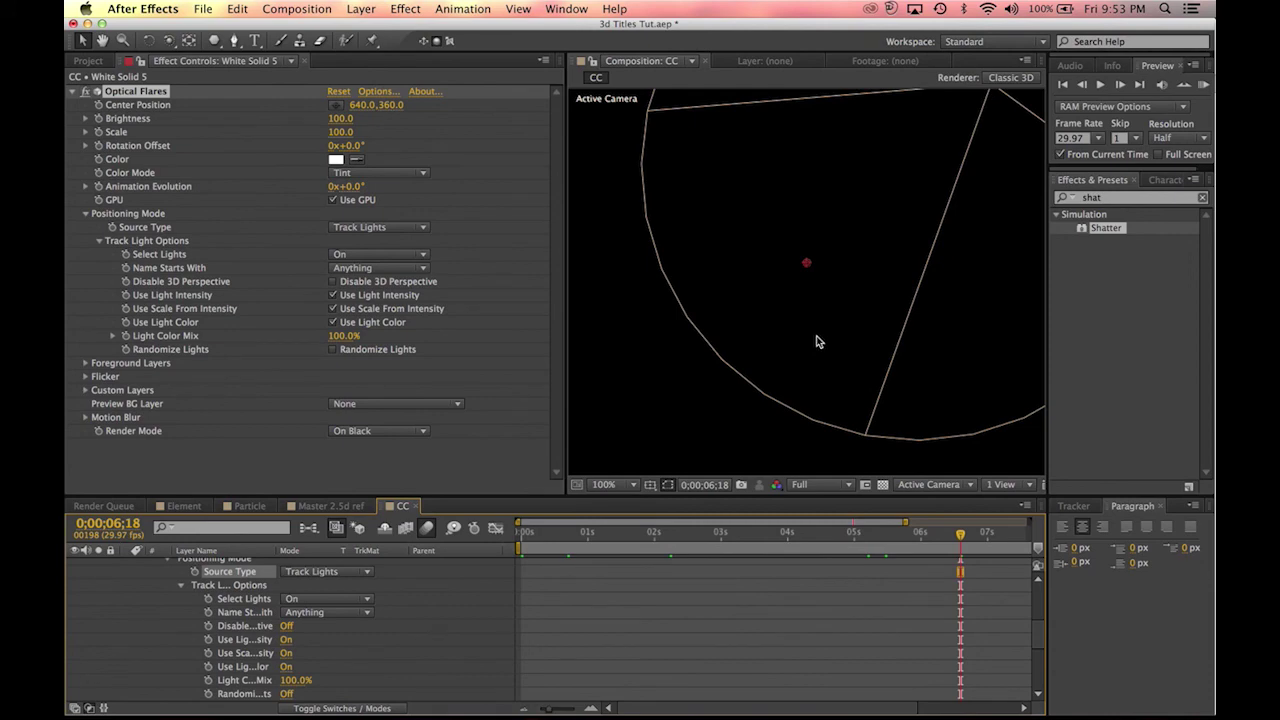
key("comma")
key("comma")
key("comma")
key("comma")
key("comma")
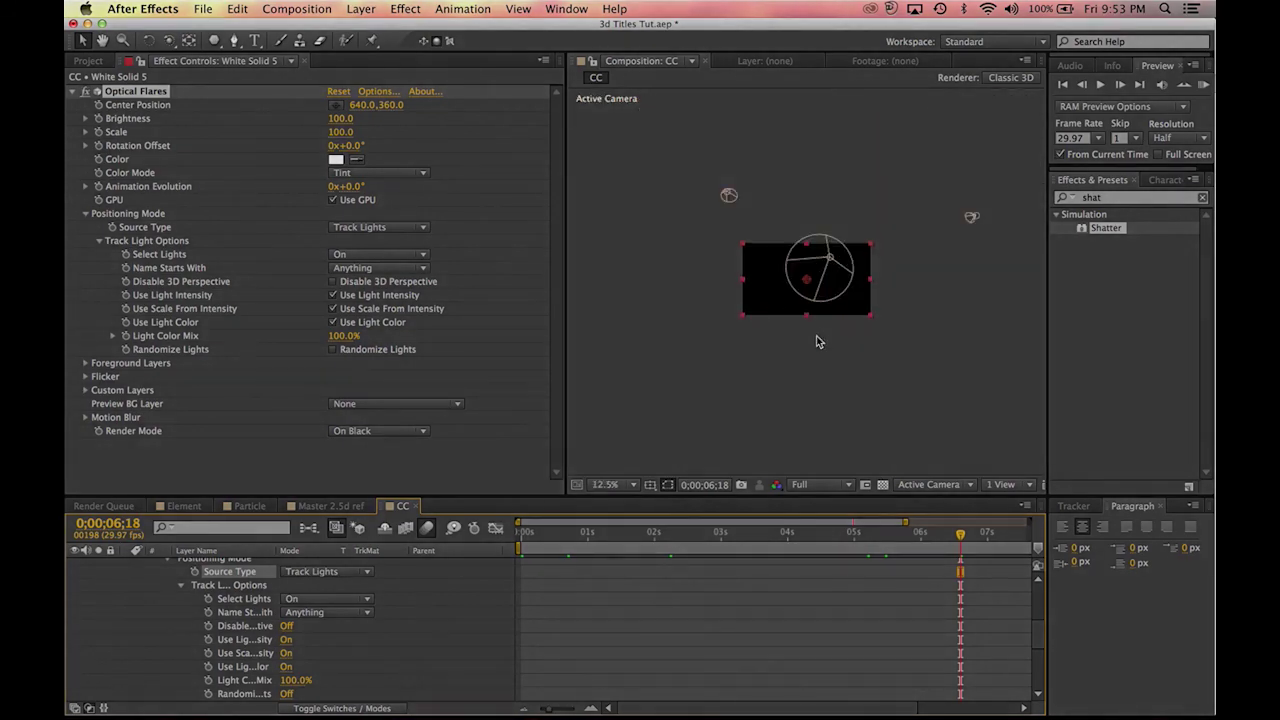